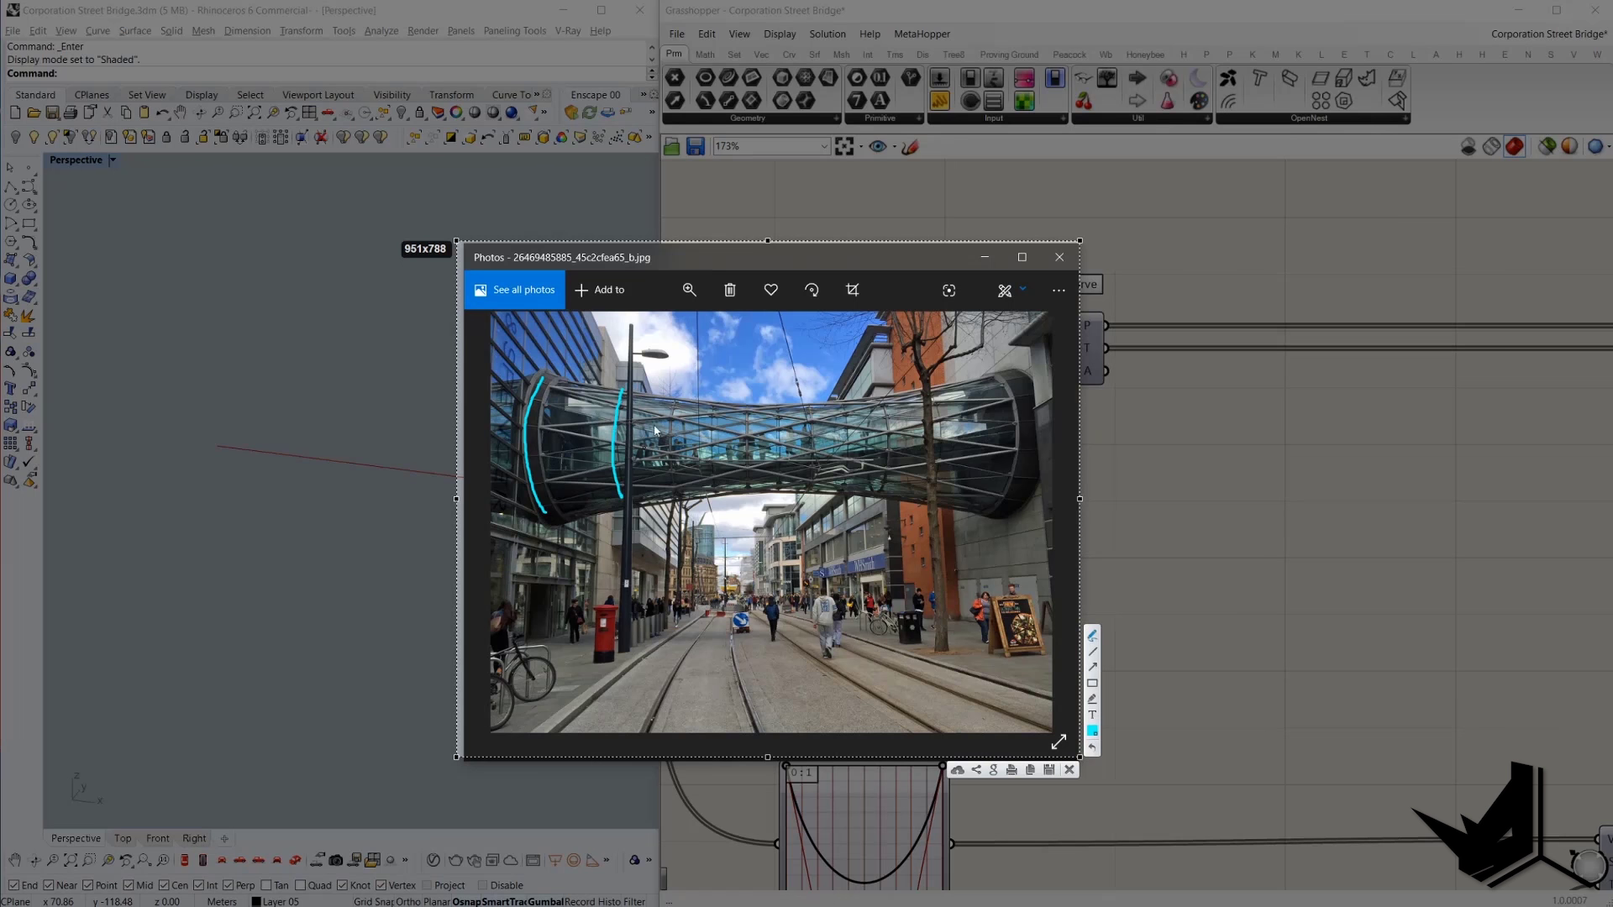
# Trace the remaining ring-shaped cross-sections of the bridge with freehand cyan strokes along its length on the reference photo.
pyautogui.moveTo(678, 389); pyautogui.dragTo(680, 486)
pyautogui.moveTo(713, 404)
pyautogui.mouseDown()
pyautogui.moveTo(709, 467)
pyautogui.moveTo(725, 494)
pyautogui.moveTo(747, 476)
pyautogui.mouseUp()
pyautogui.moveTo(772, 408); pyautogui.dragTo(770, 482)
pyautogui.moveTo(808, 398)
pyautogui.mouseDown()
pyautogui.moveTo(817, 491)
pyautogui.moveTo(844, 494)
pyautogui.mouseUp()
pyautogui.moveTo(874, 397); pyautogui.dragTo(889, 489)
pyautogui.moveTo(921, 380); pyautogui.dragTo(935, 497)
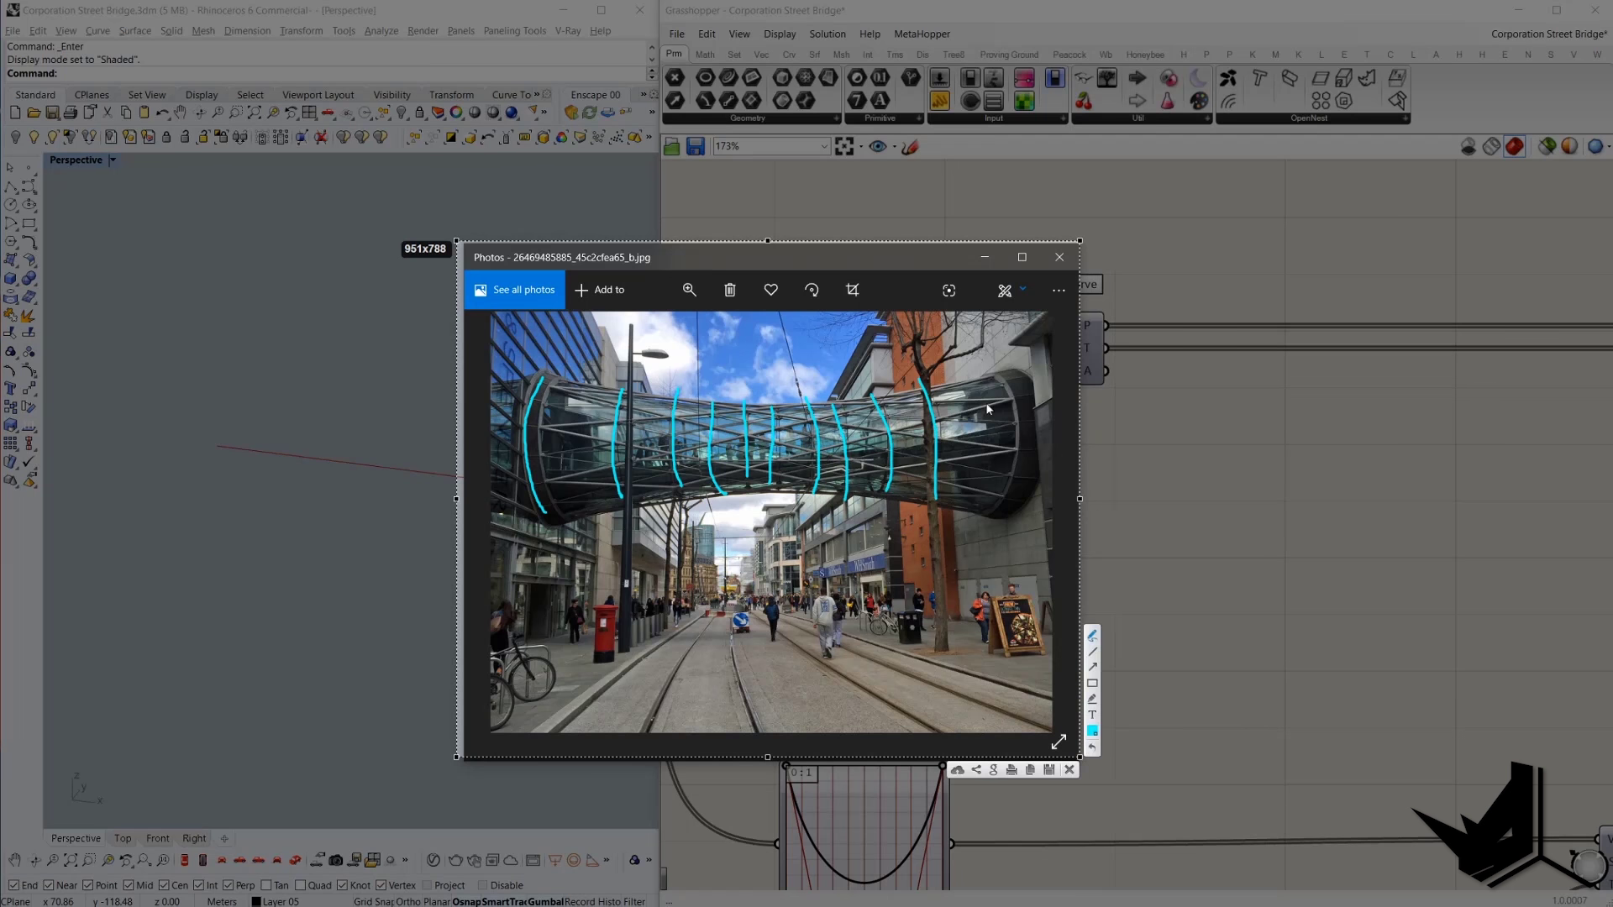
pyautogui.moveTo(1005, 353); pyautogui.dragTo(1021, 508)
pyautogui.moveTo(515, 455)
pyautogui.mouseDown()
pyautogui.moveTo(1046, 451)
pyautogui.moveTo(537, 454)
pyautogui.mouseUp()
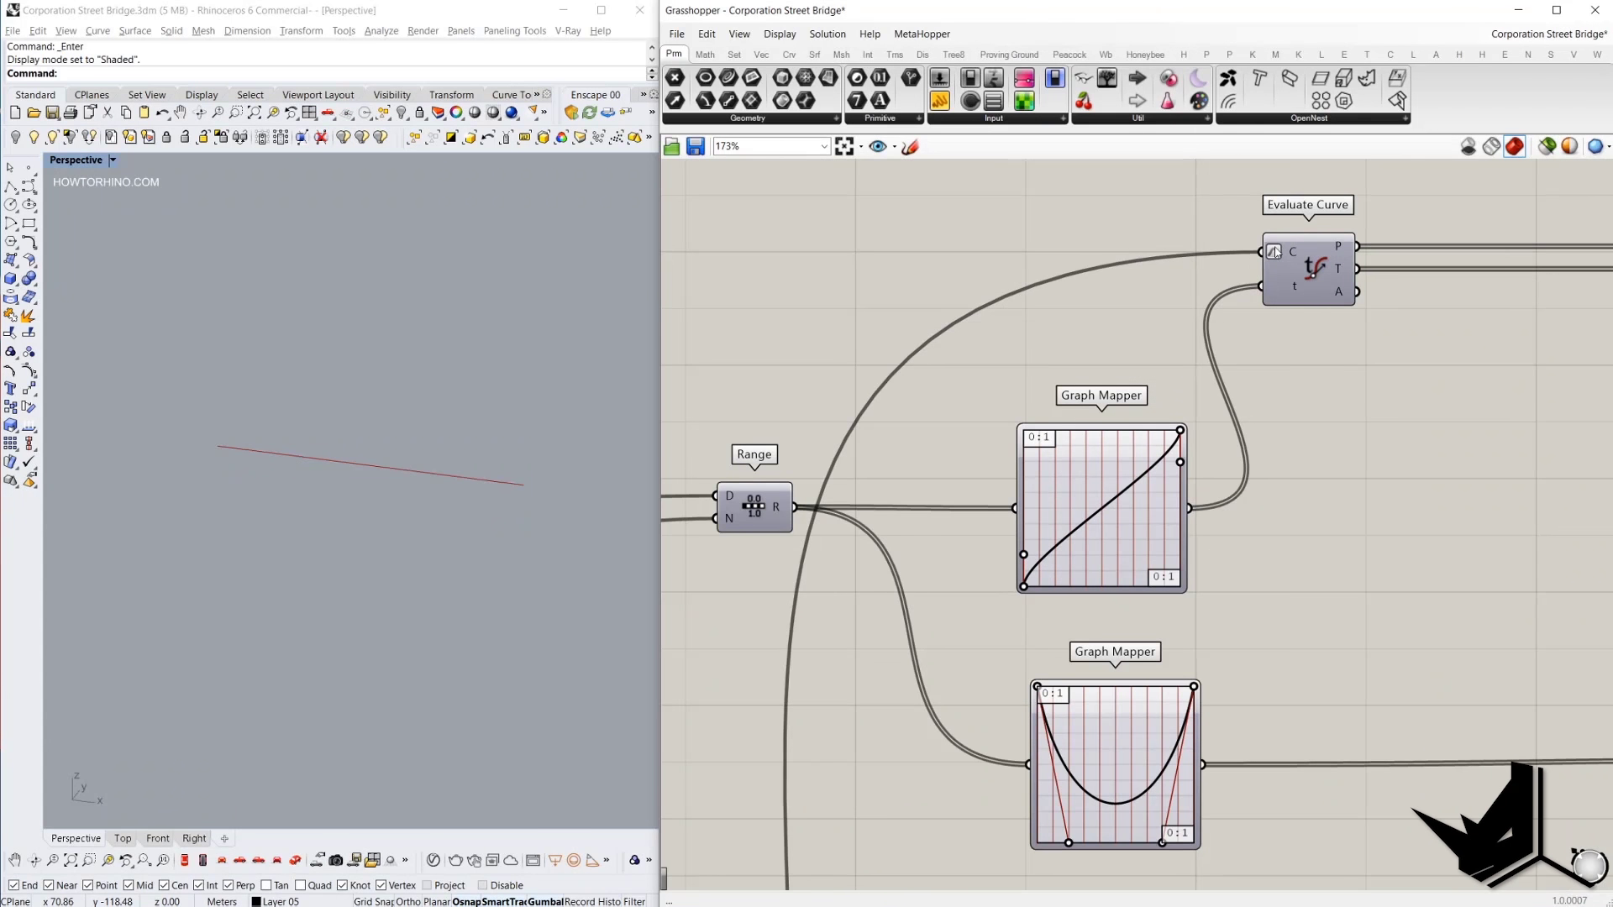
# Check the Reparameterize option on Evaluate Curve's curve input and inspect the values reaching its t parameter.
pyautogui.rightClick(1274, 258)
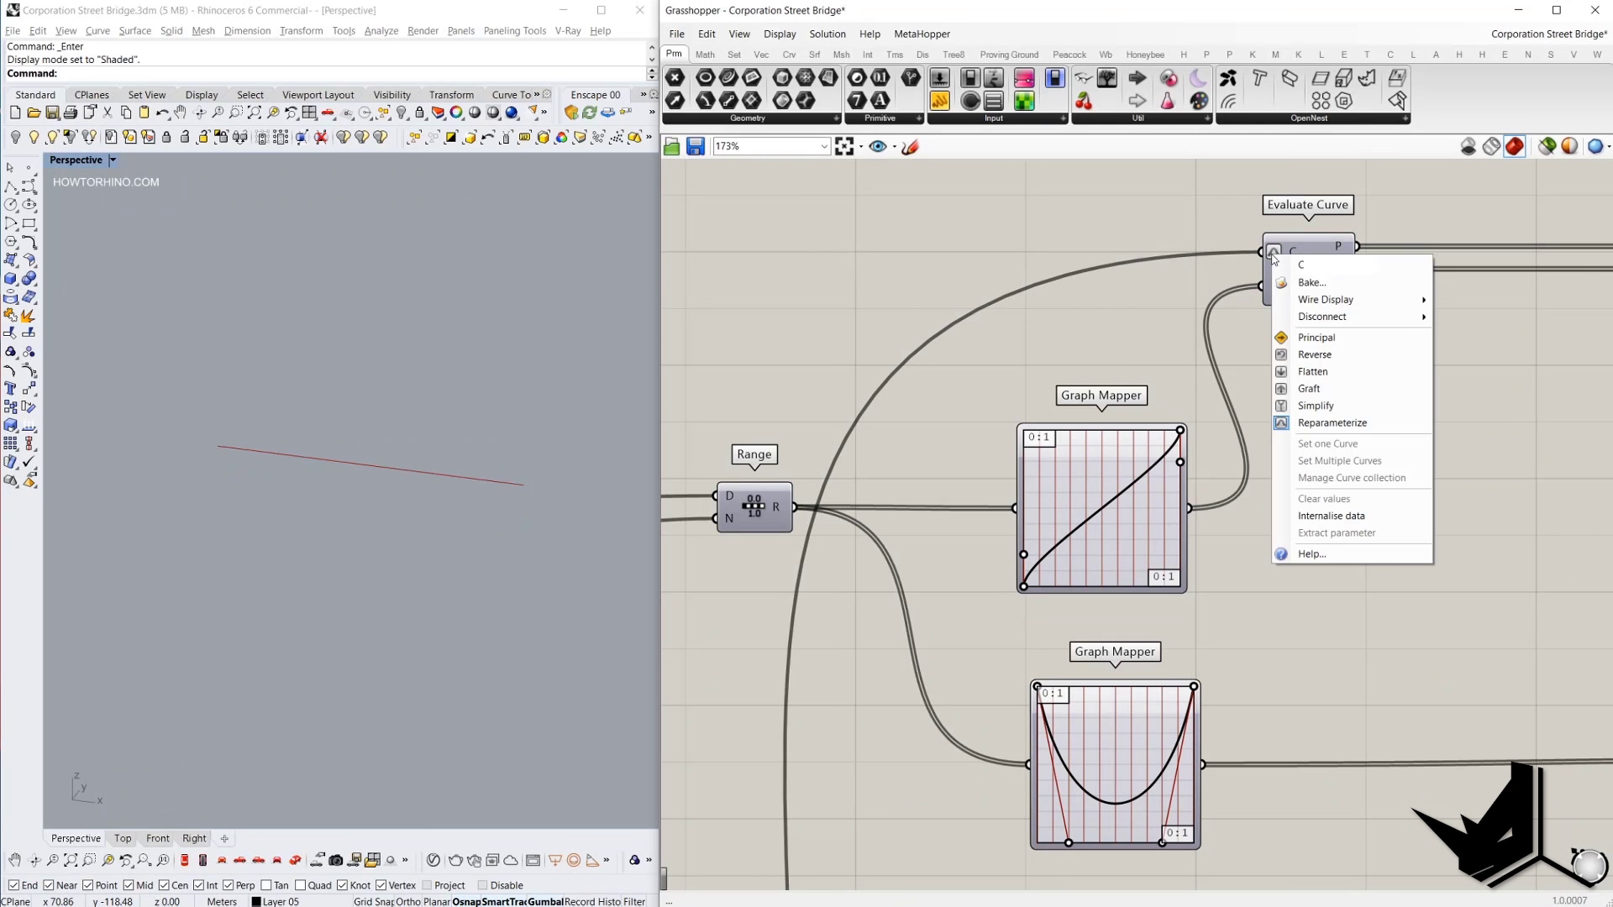
pyautogui.click(1355, 427)
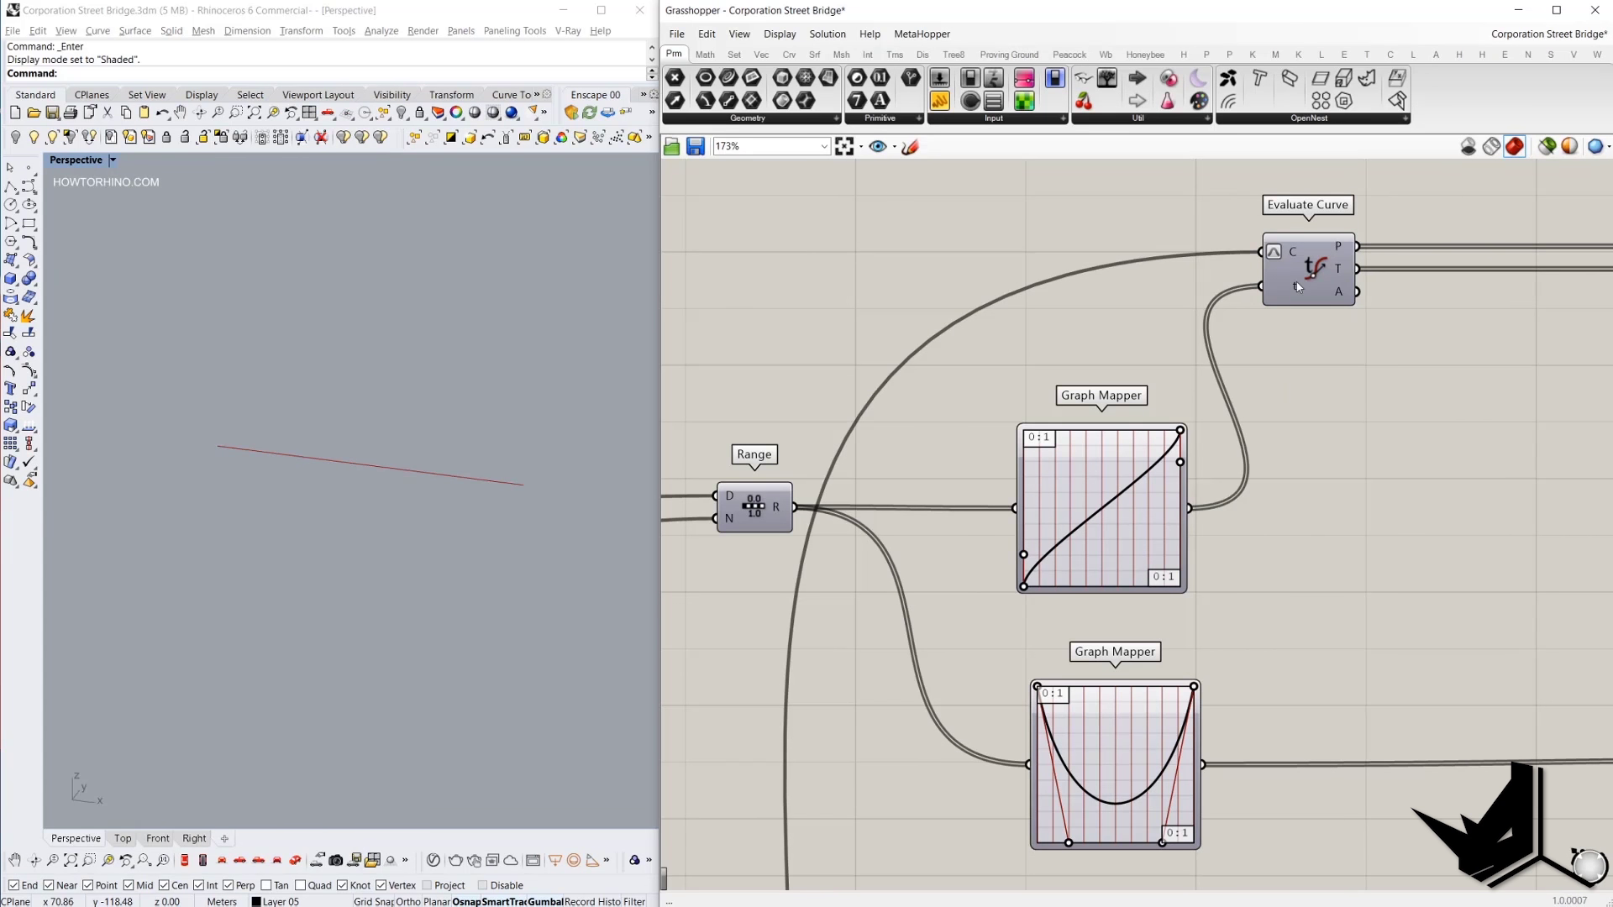
pyautogui.moveTo(1298, 287)
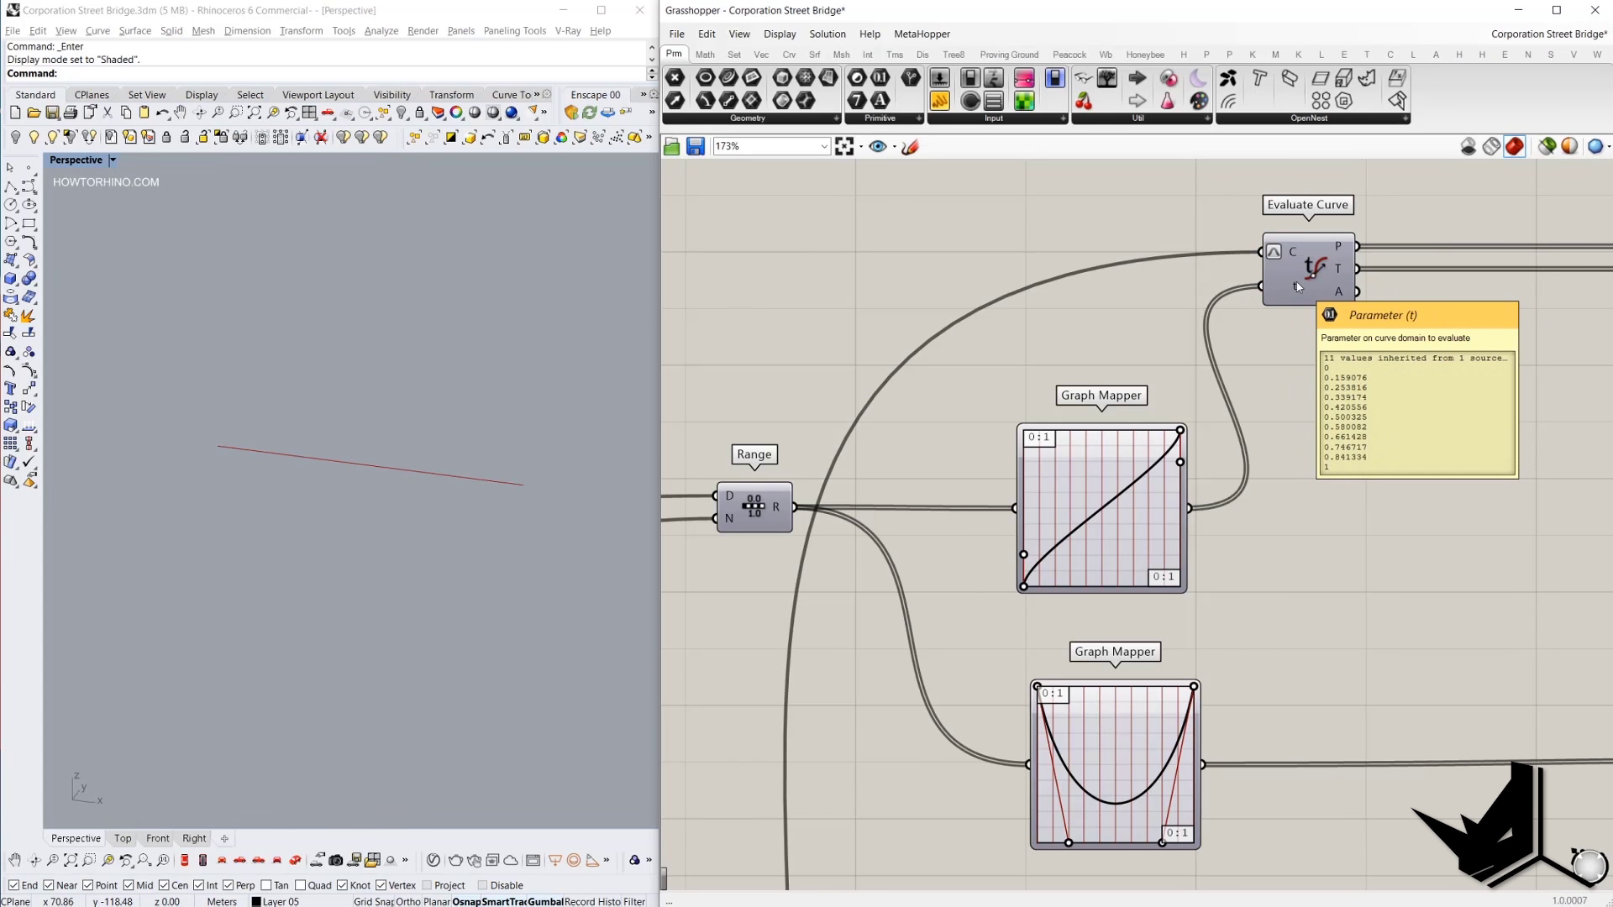
# Examine the Range component's domain panel and the source feeding its number-of-steps input.
pyautogui.scroll(-5, 1270, 252)
pyautogui.scroll(3, 1066, 360)
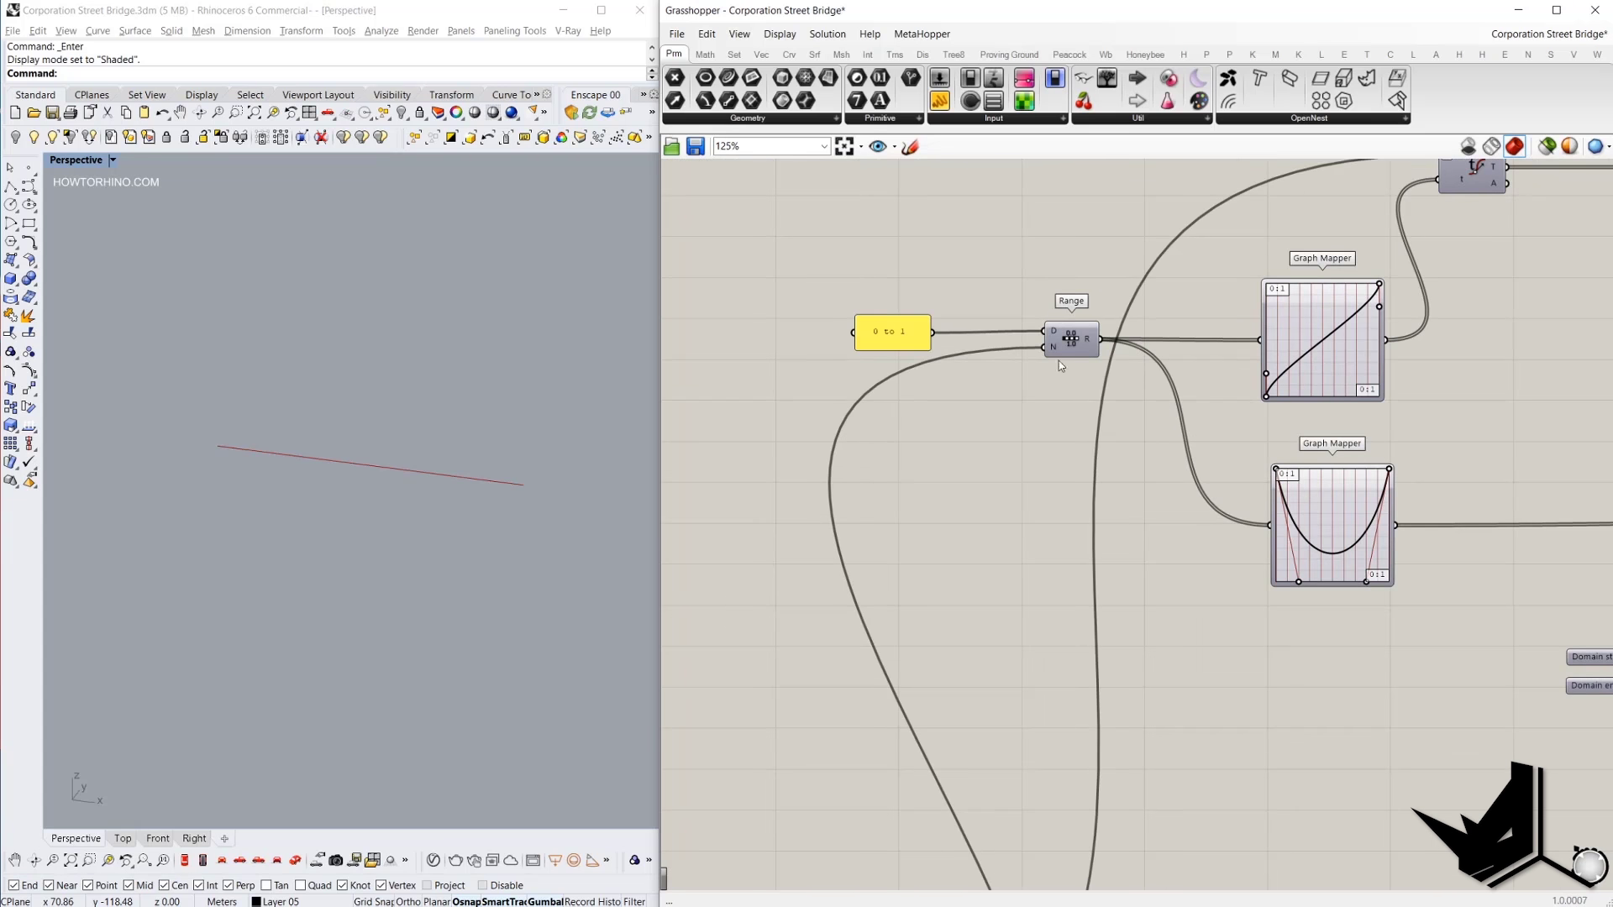
pyautogui.scroll(1, 1059, 361)
pyautogui.click(915, 321)
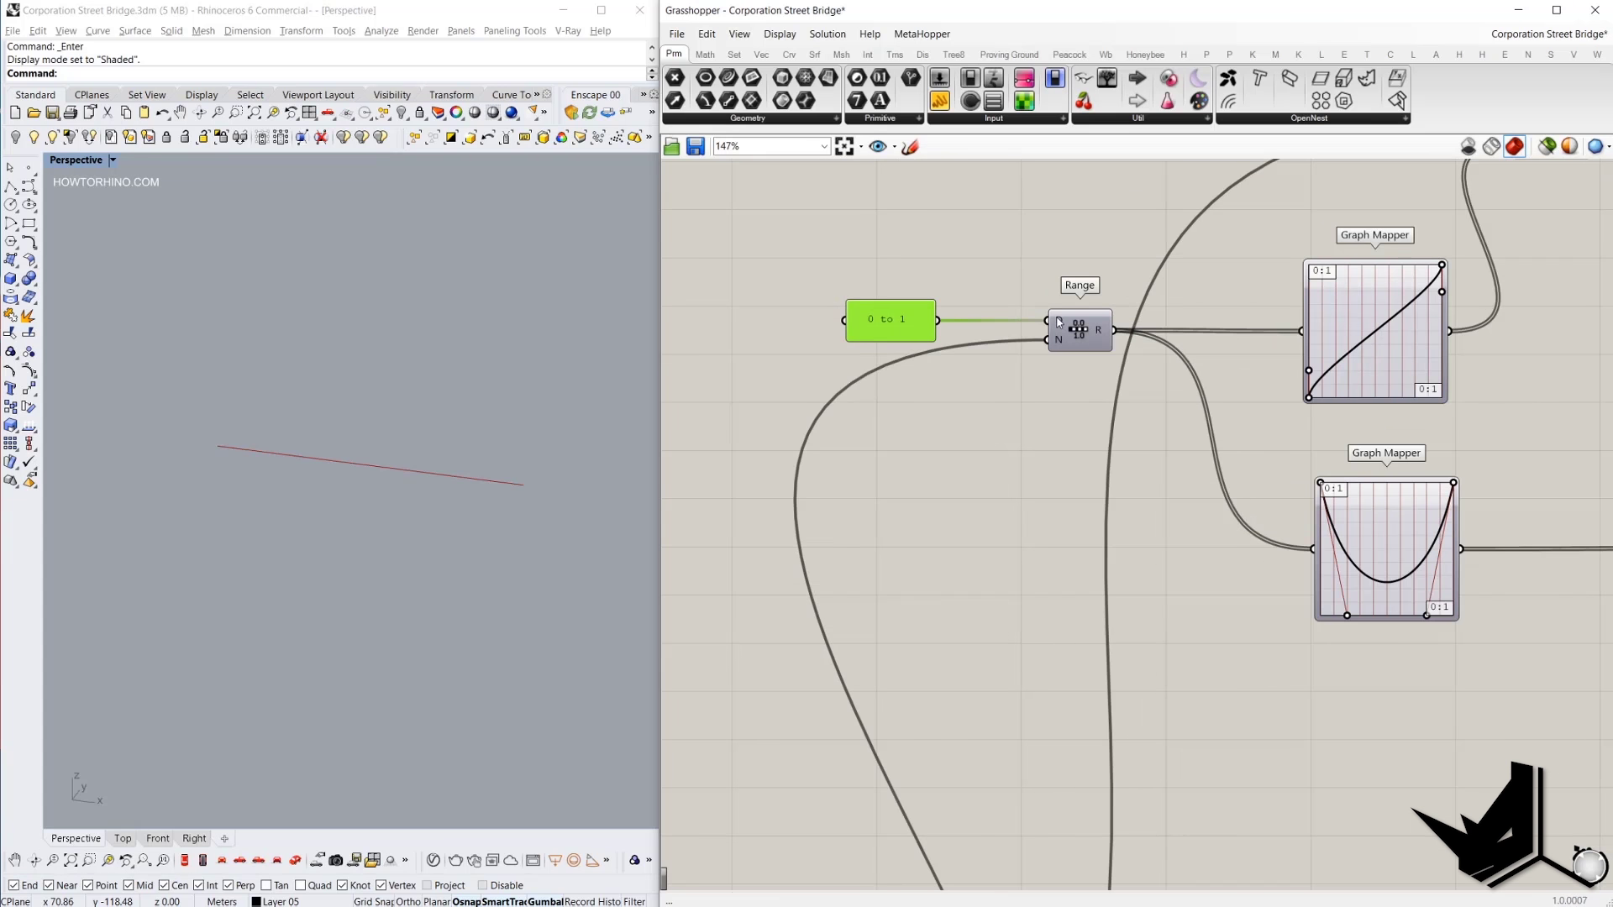
pyautogui.moveTo(1060, 322)
pyautogui.scroll(-4, 1067, 396)
pyautogui.scroll(6, 1085, 210)
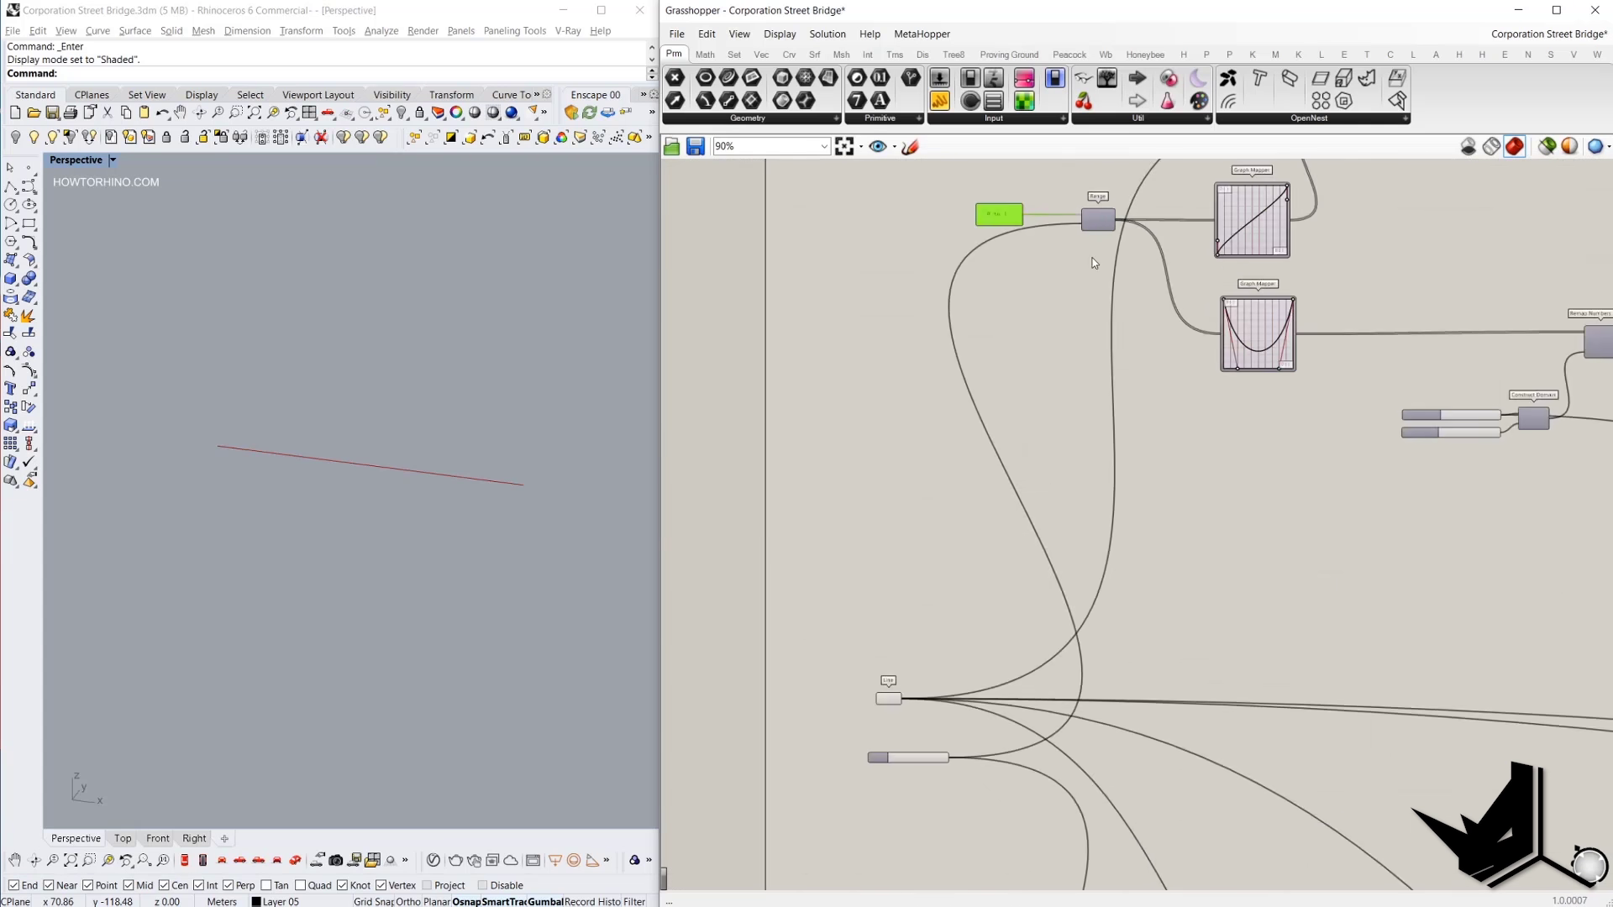
pyautogui.moveTo(1095, 192)
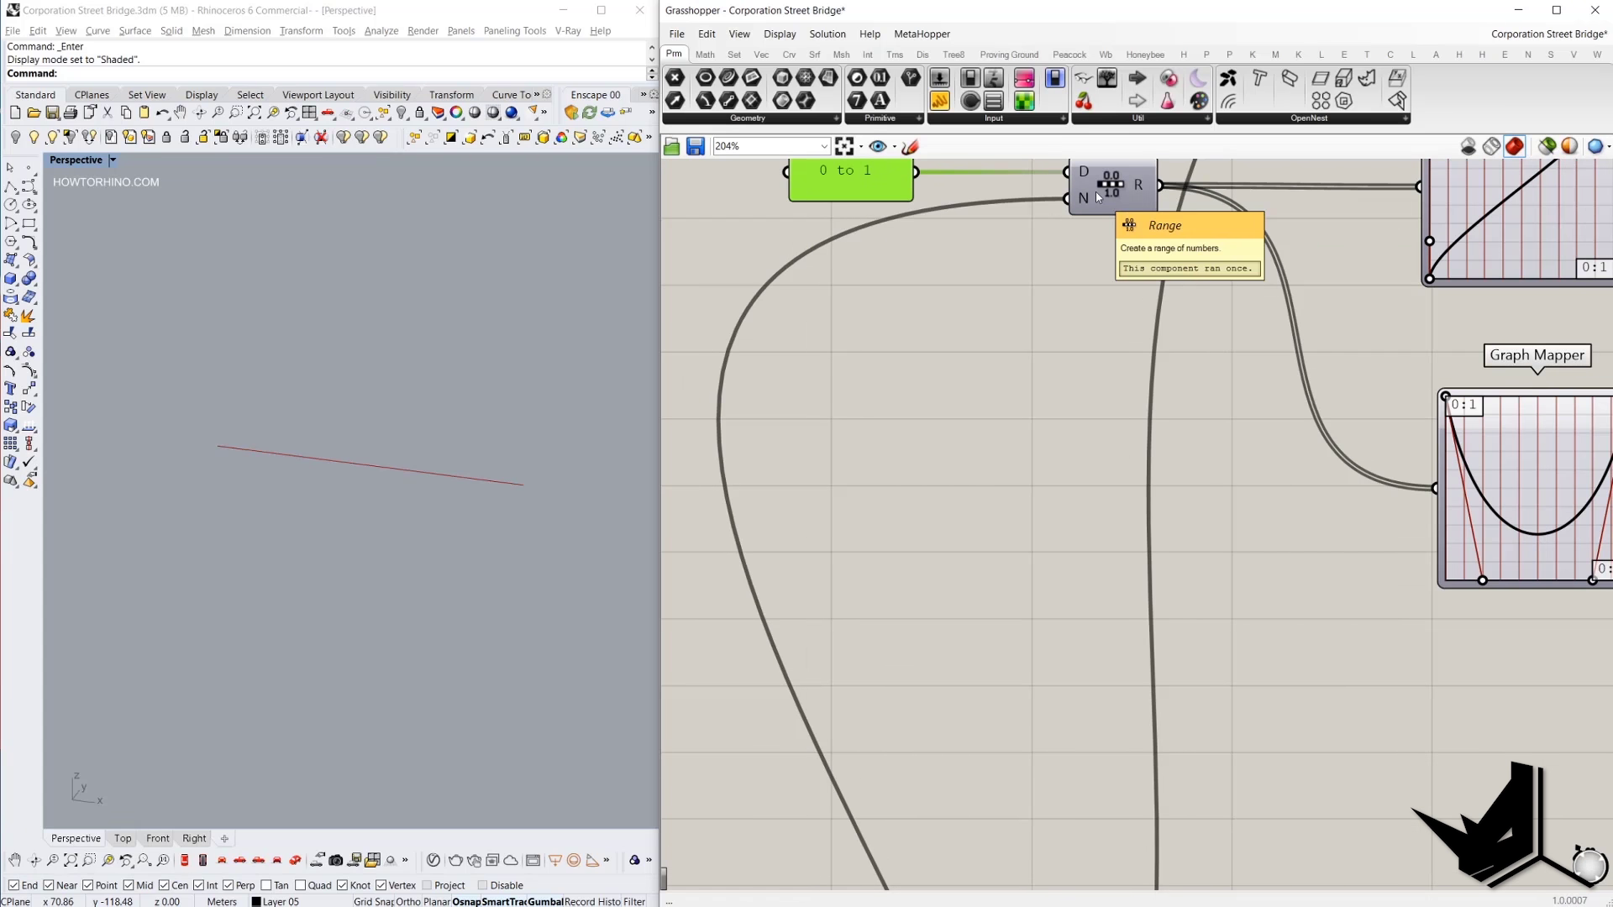
pyautogui.moveTo(1085, 265); pyautogui.dragTo(1070, 337, button='right')
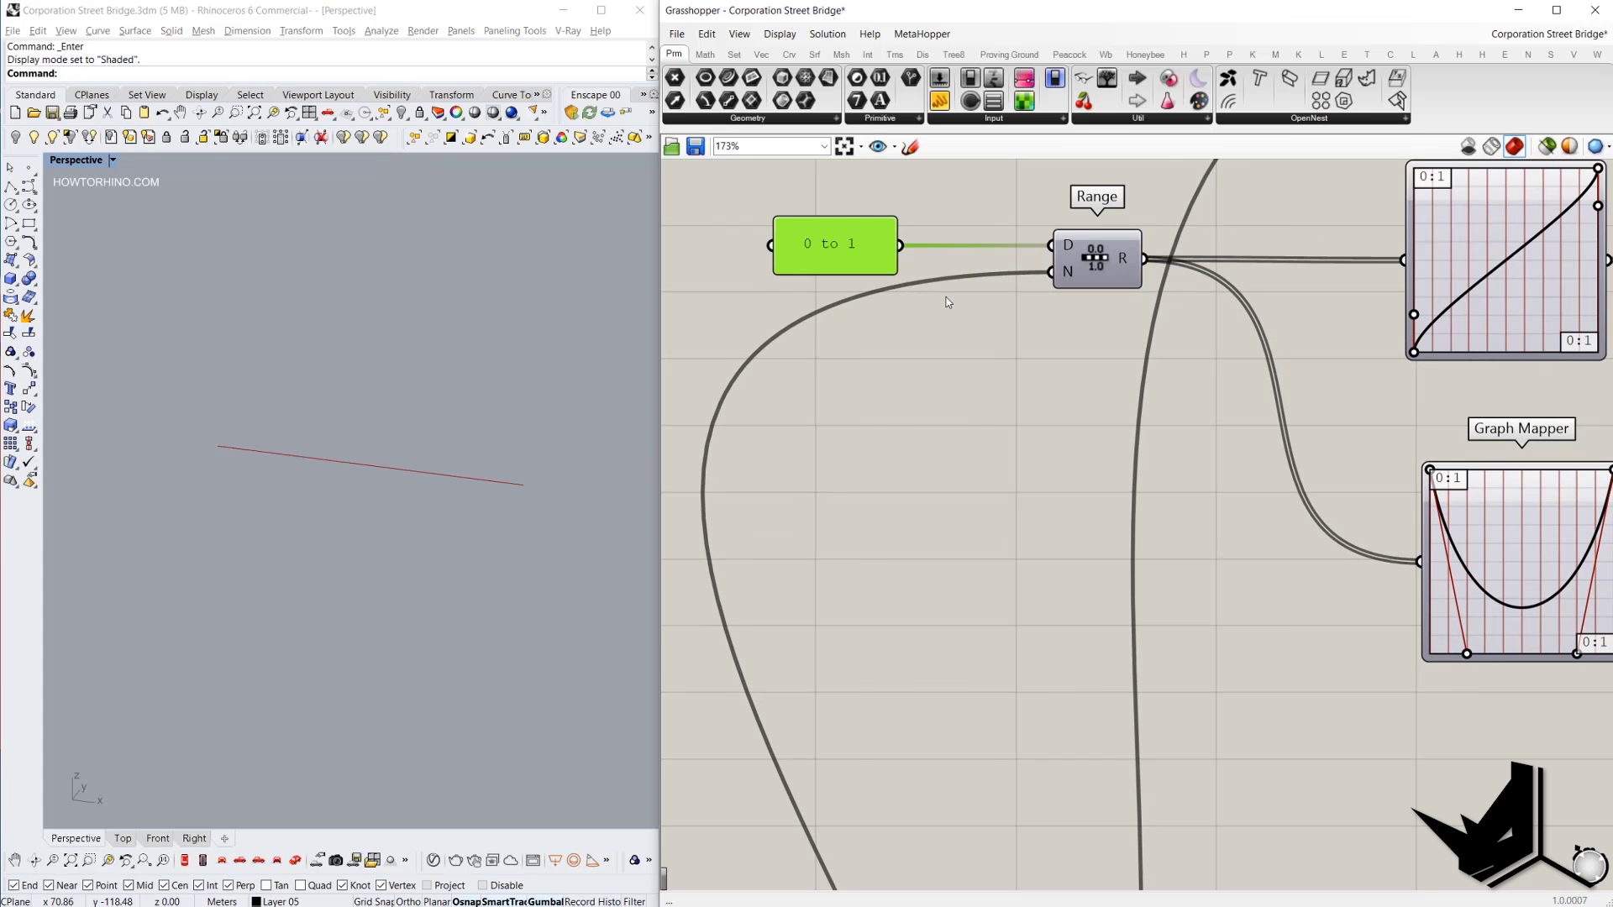
# Connect a panel to the Range output to list its values and place it above the first Graph Mapper.
pyautogui.scroll(-4, 944, 302)
pyautogui.moveTo(995, 454); pyautogui.dragTo(1061, 289, button='right')
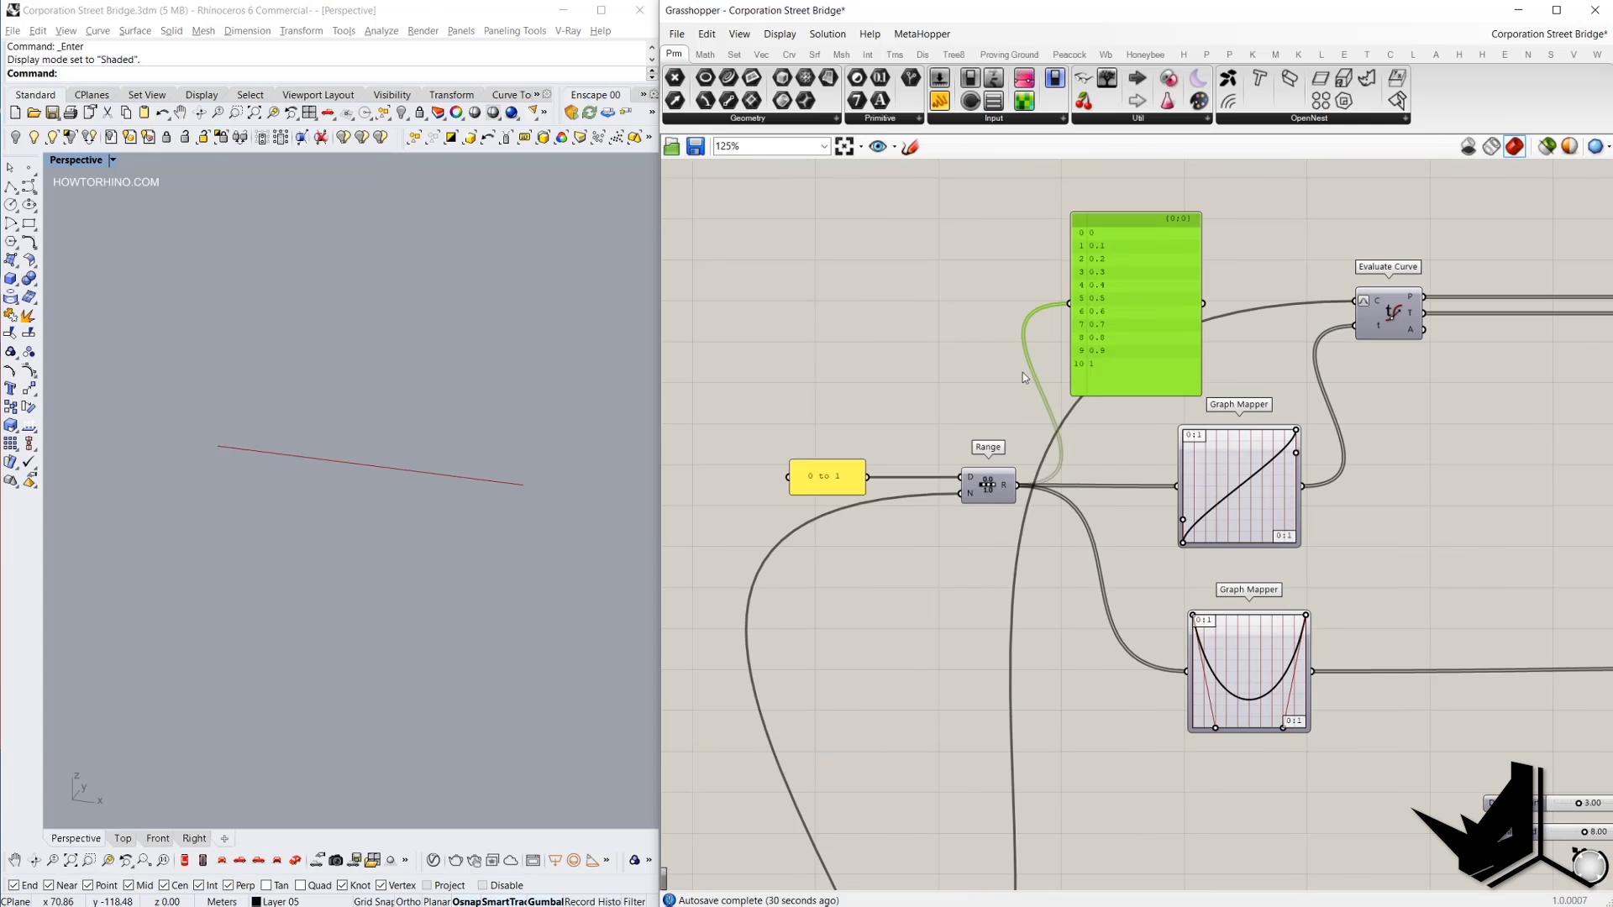
pyautogui.scroll(-3, 1022, 371)
pyautogui.moveTo(1018, 559); pyautogui.dragTo(924, 597, button='right')
pyautogui.scroll(3, 992, 328)
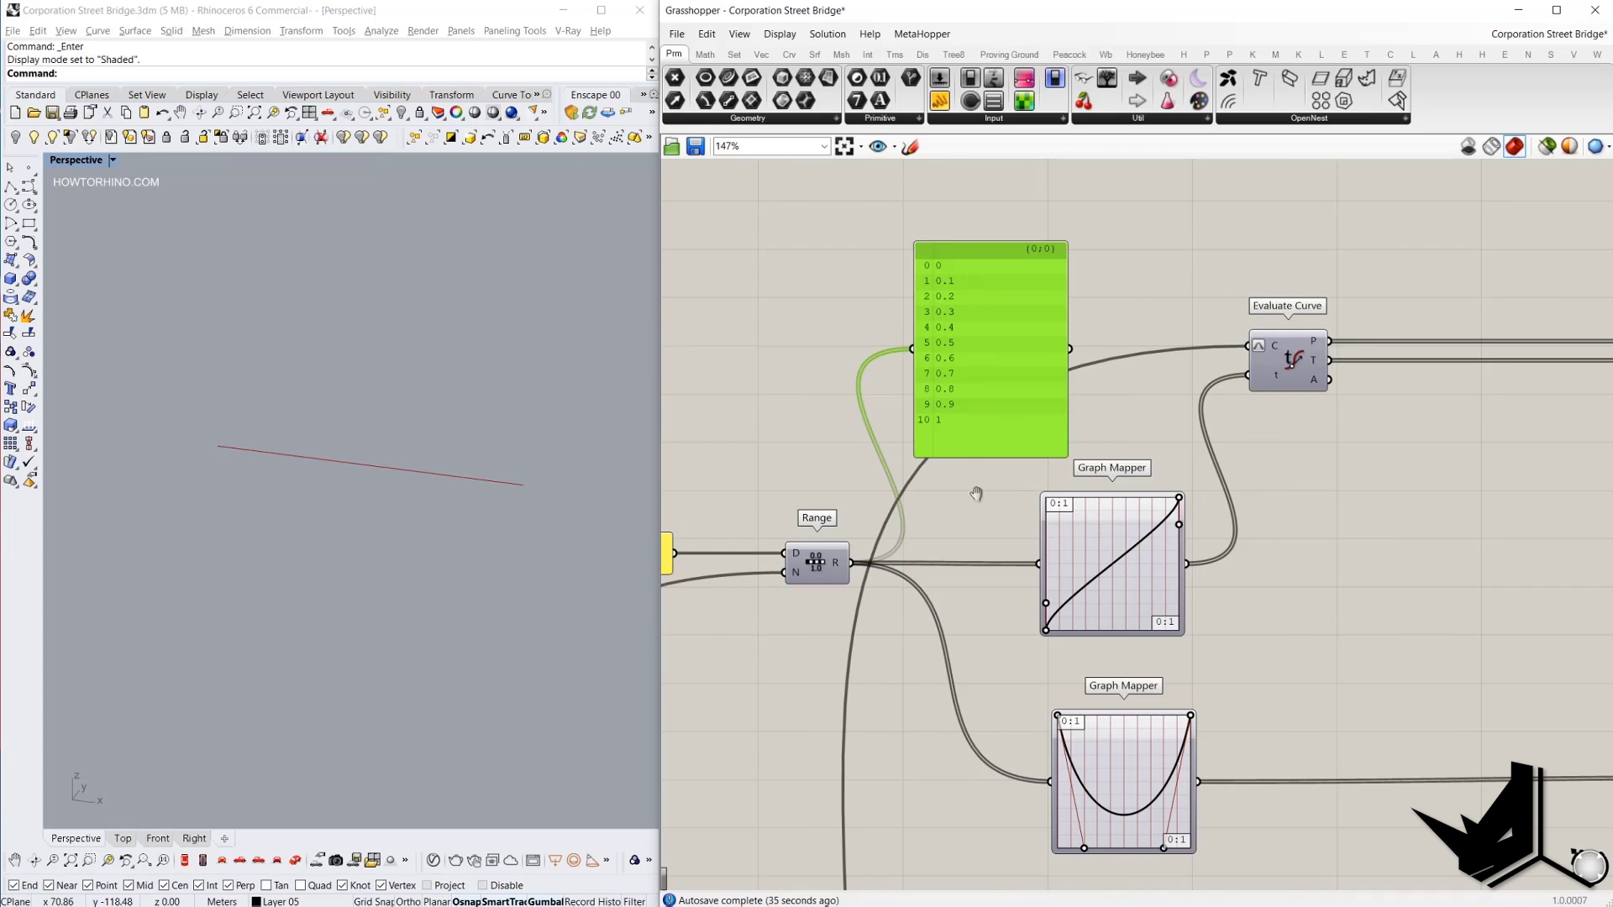
pyautogui.moveTo(975, 494); pyautogui.dragTo(965, 404, button='right')
pyautogui.moveTo(959, 272); pyautogui.dragTo(955, 281)
pyautogui.moveTo(960, 289); pyautogui.dragTo(894, 402, button='right')
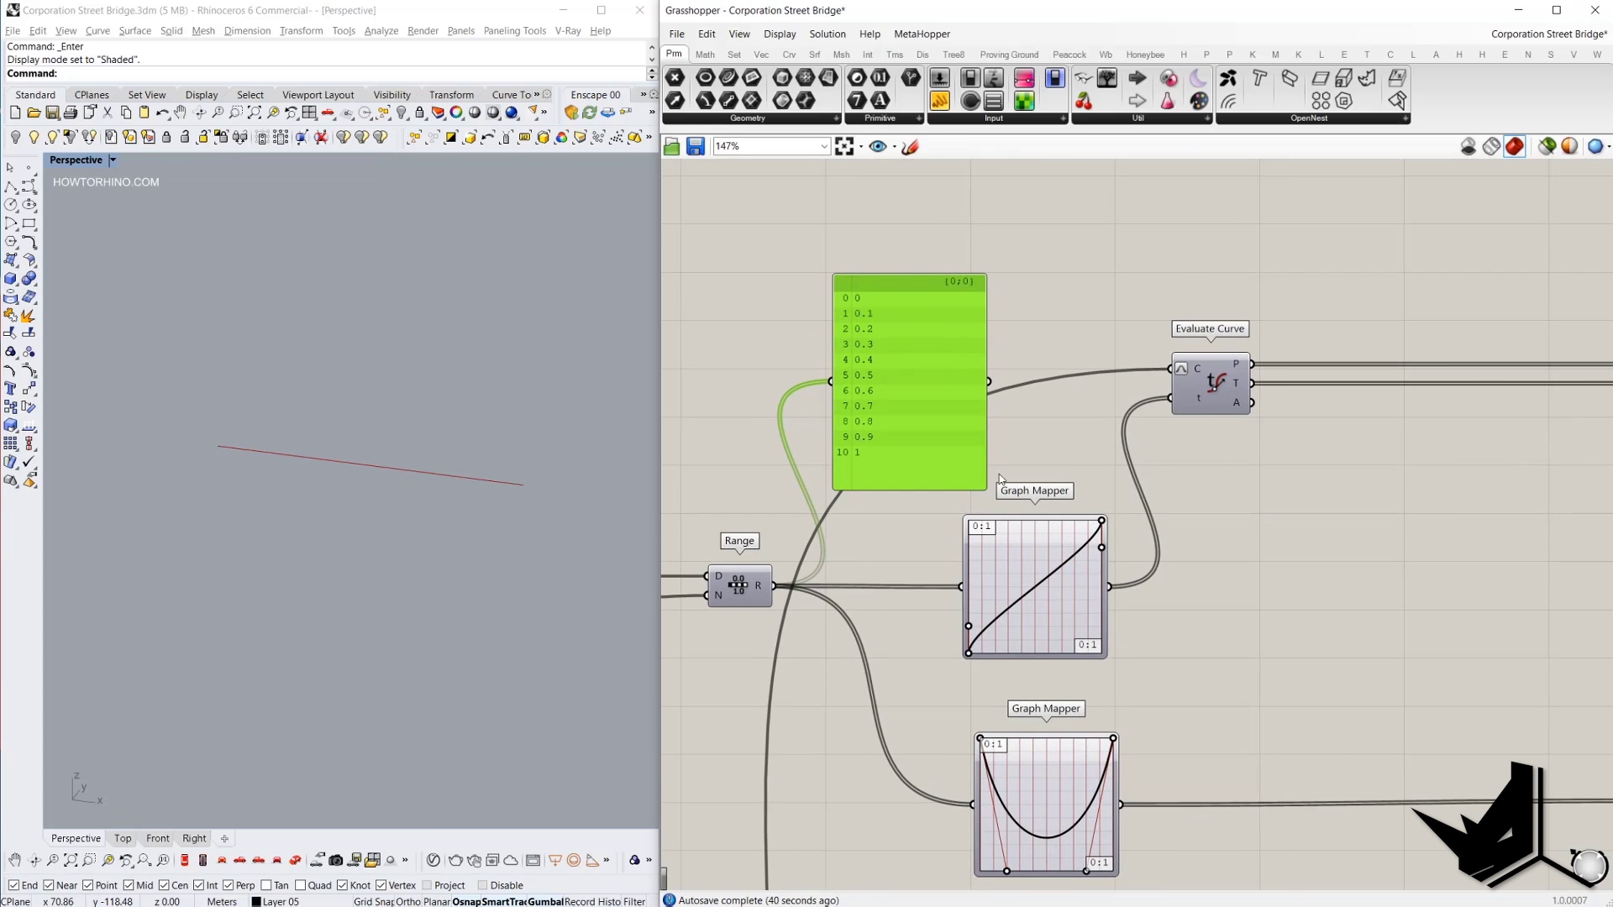
pyautogui.moveTo(1048, 481); pyautogui.dragTo(1043, 399, button='right')
pyautogui.moveTo(922, 349); pyautogui.dragTo(876, 345)
pyautogui.scroll(-2, 972, 377)
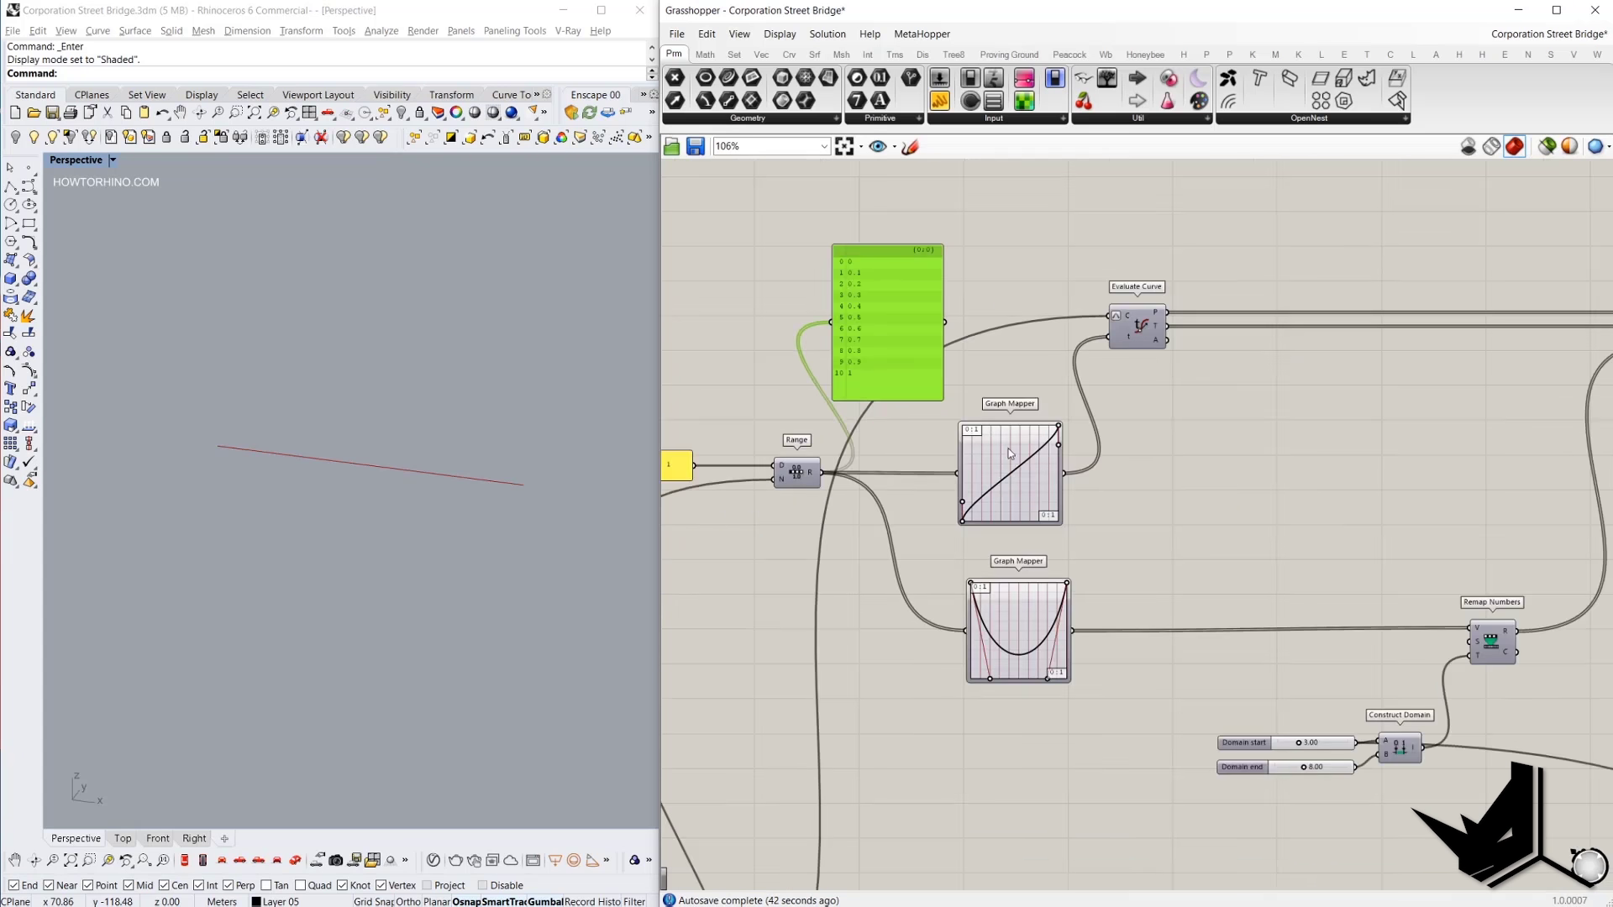
# Review the graph types offered by the upper Graph Mapper and its link to Evaluate Curve.
pyautogui.scroll(5, 1020, 472)
pyautogui.moveTo(976, 401); pyautogui.dragTo(1065, 413, button='right')
pyautogui.rightClick(1076, 427)
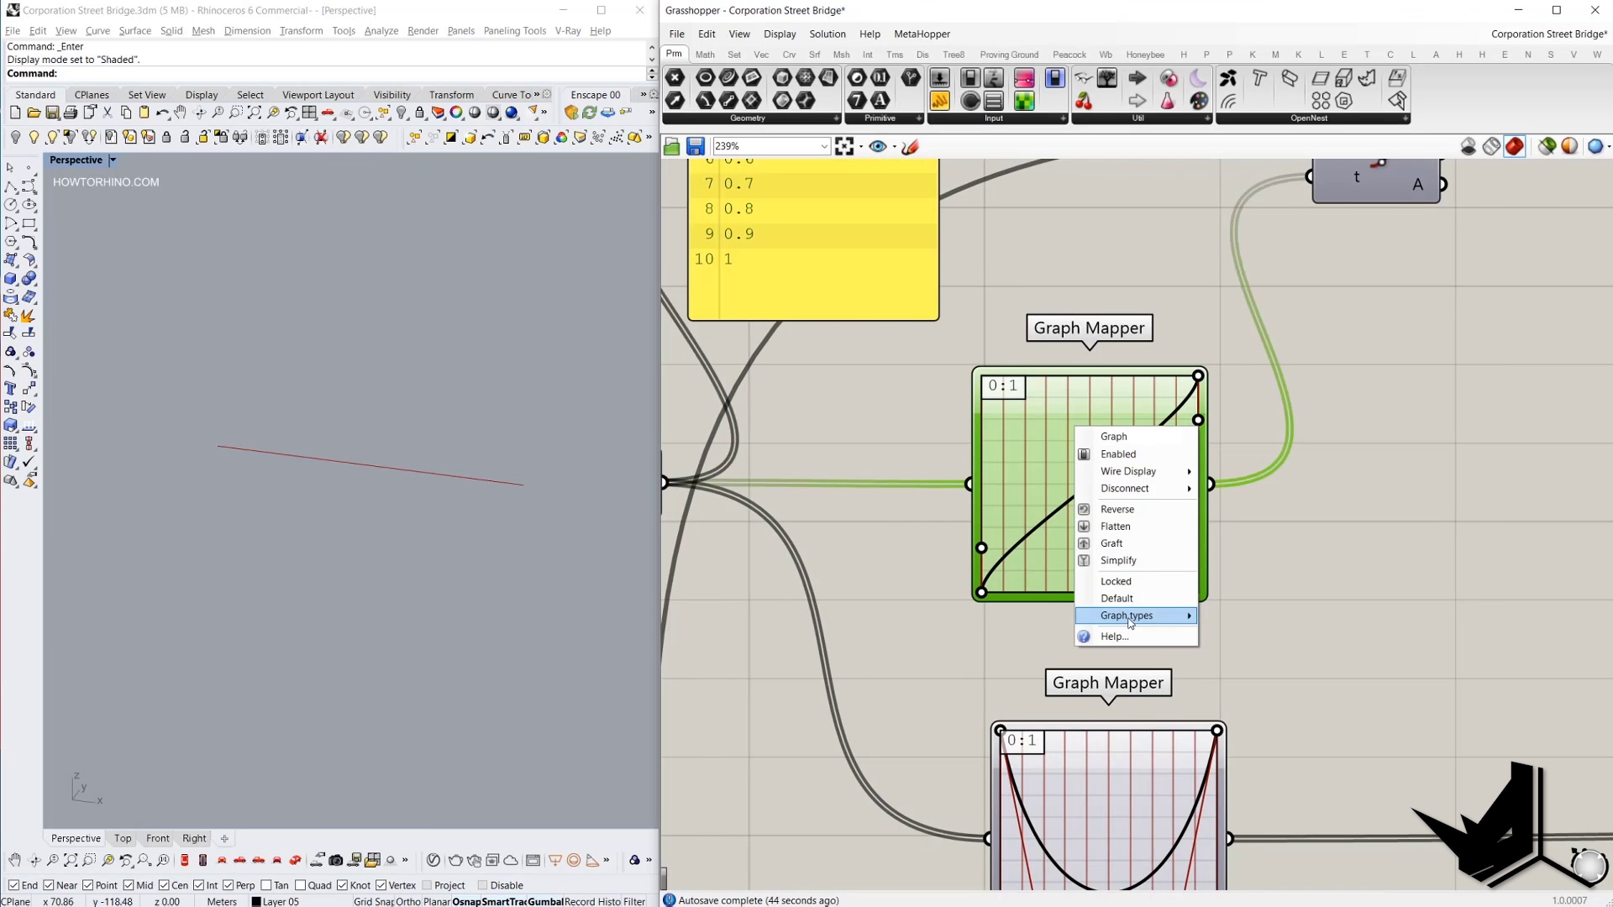
pyautogui.moveTo(1181, 626)
pyautogui.click(1338, 506)
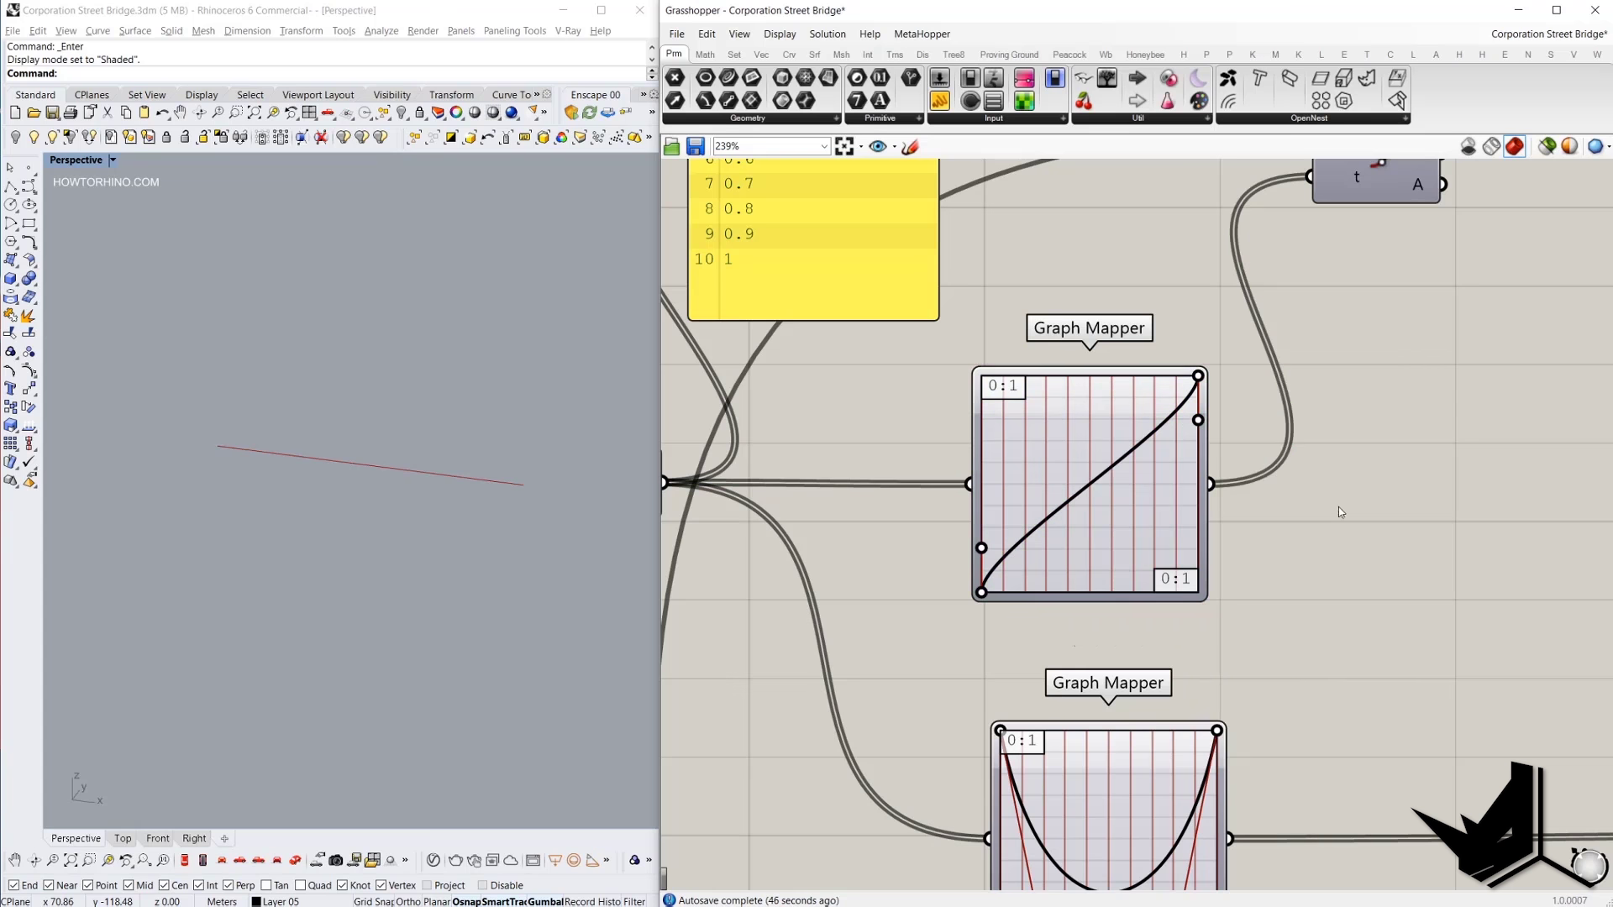
pyautogui.scroll(-4, 1339, 507)
pyautogui.moveTo(1338, 506); pyautogui.dragTo(1263, 583, button='right')
pyautogui.scroll(3, 1161, 579)
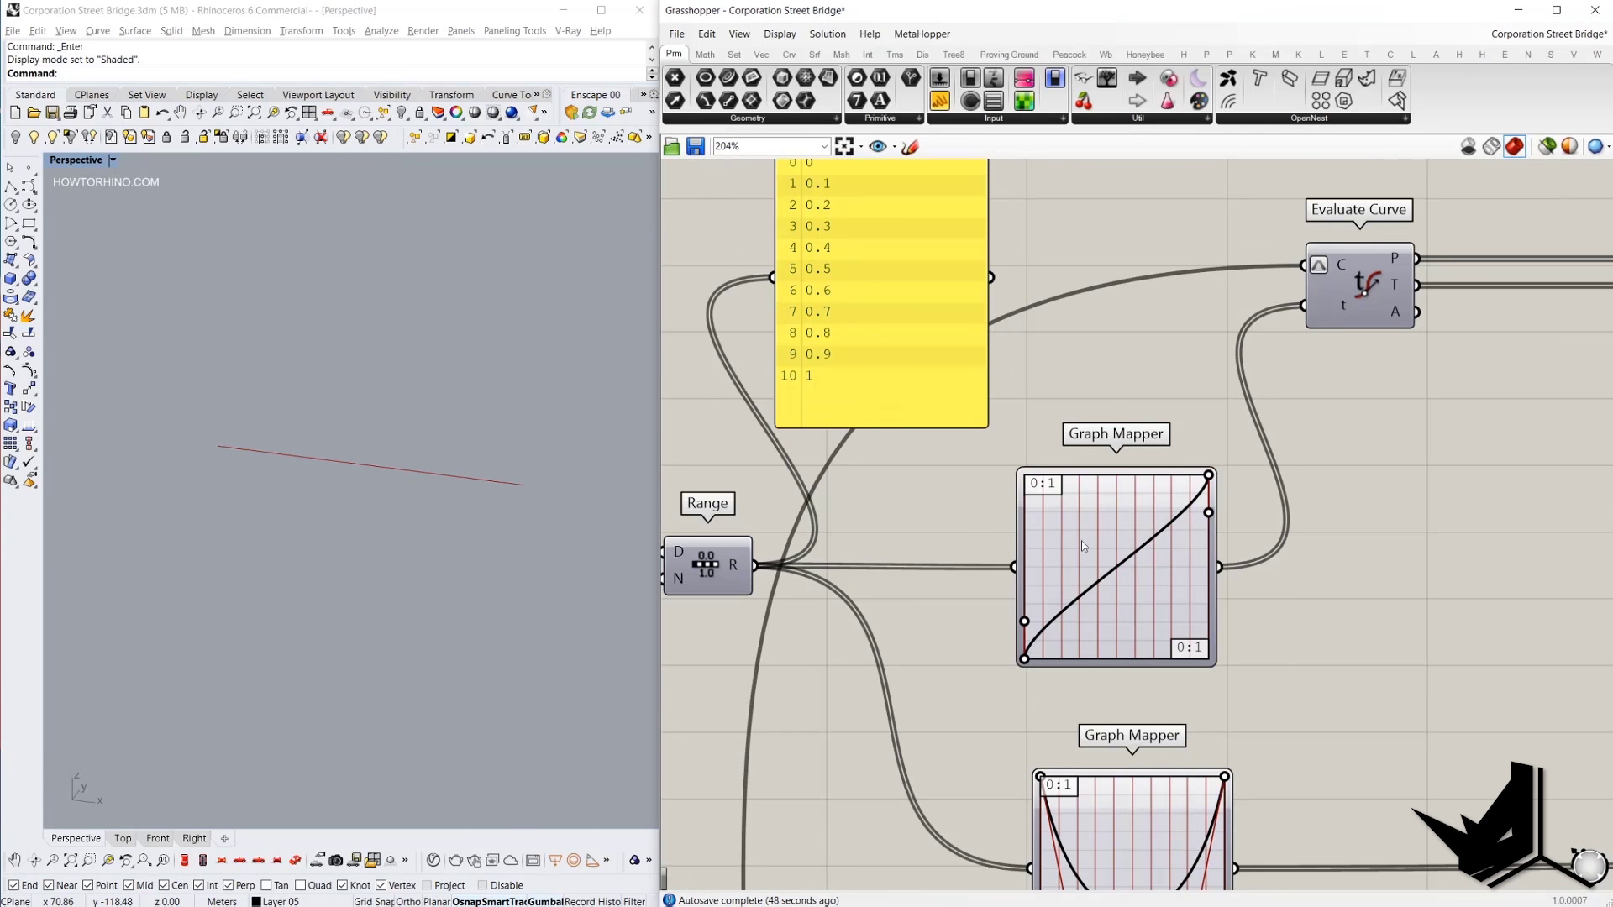
pyautogui.scroll(-2, 1238, 463)
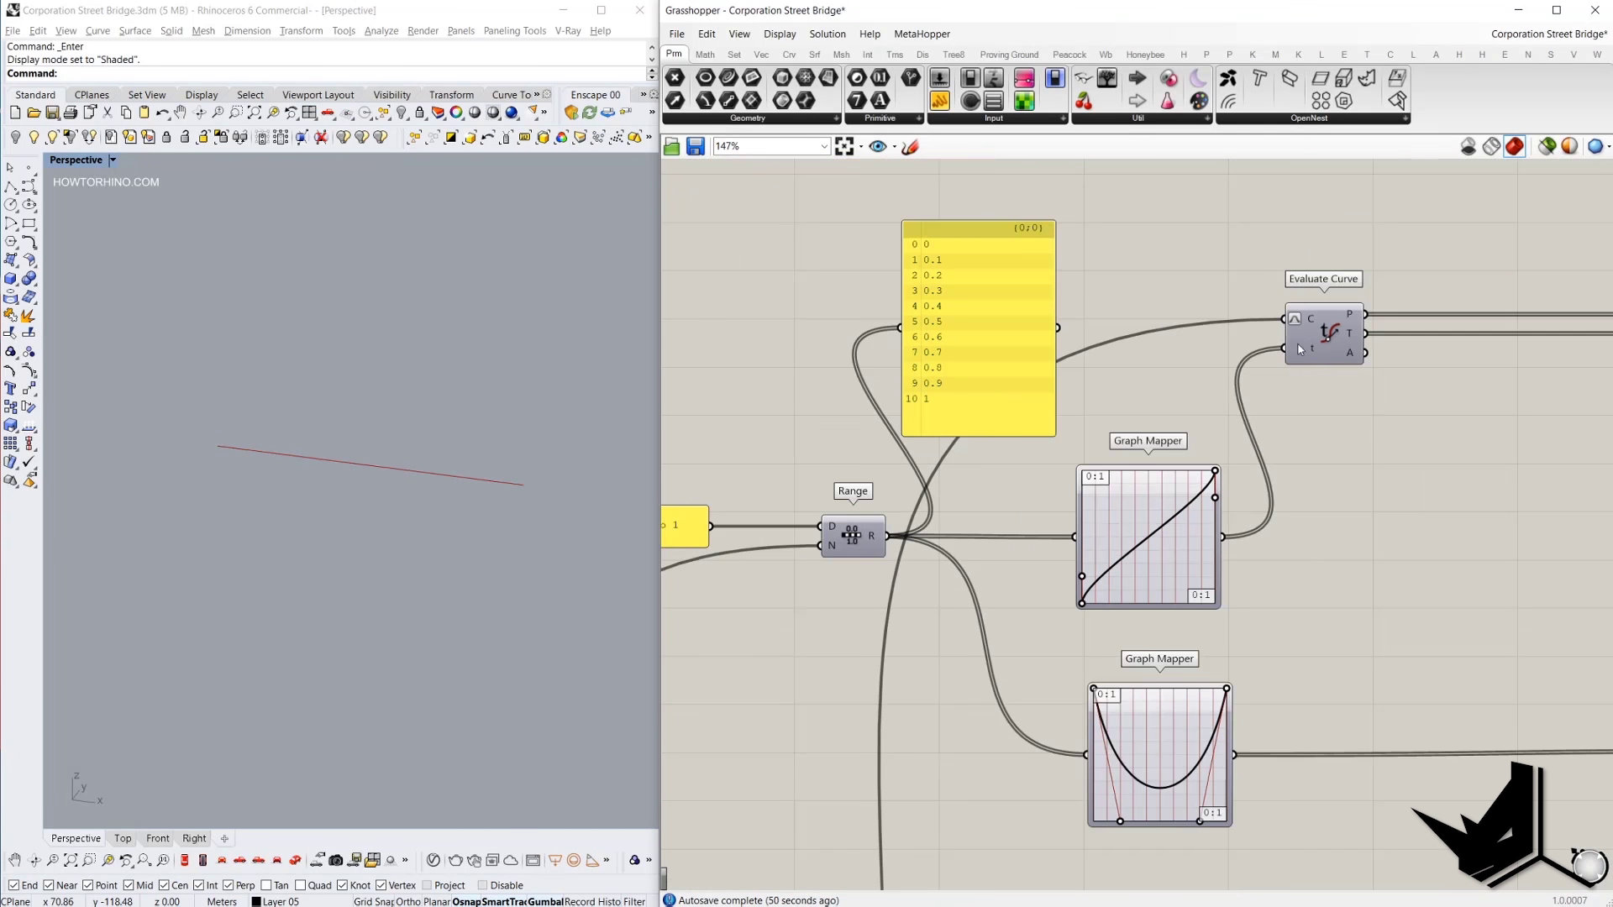
# Turn on the preview of the Evaluate Curve component and view its points along the line in the perspective viewport.
pyautogui.rightClick(1241, 206)
pyautogui.click(1331, 326)
pyautogui.click(1331, 336)
pyautogui.rightClick(1269, 213)
pyautogui.click(1290, 221)
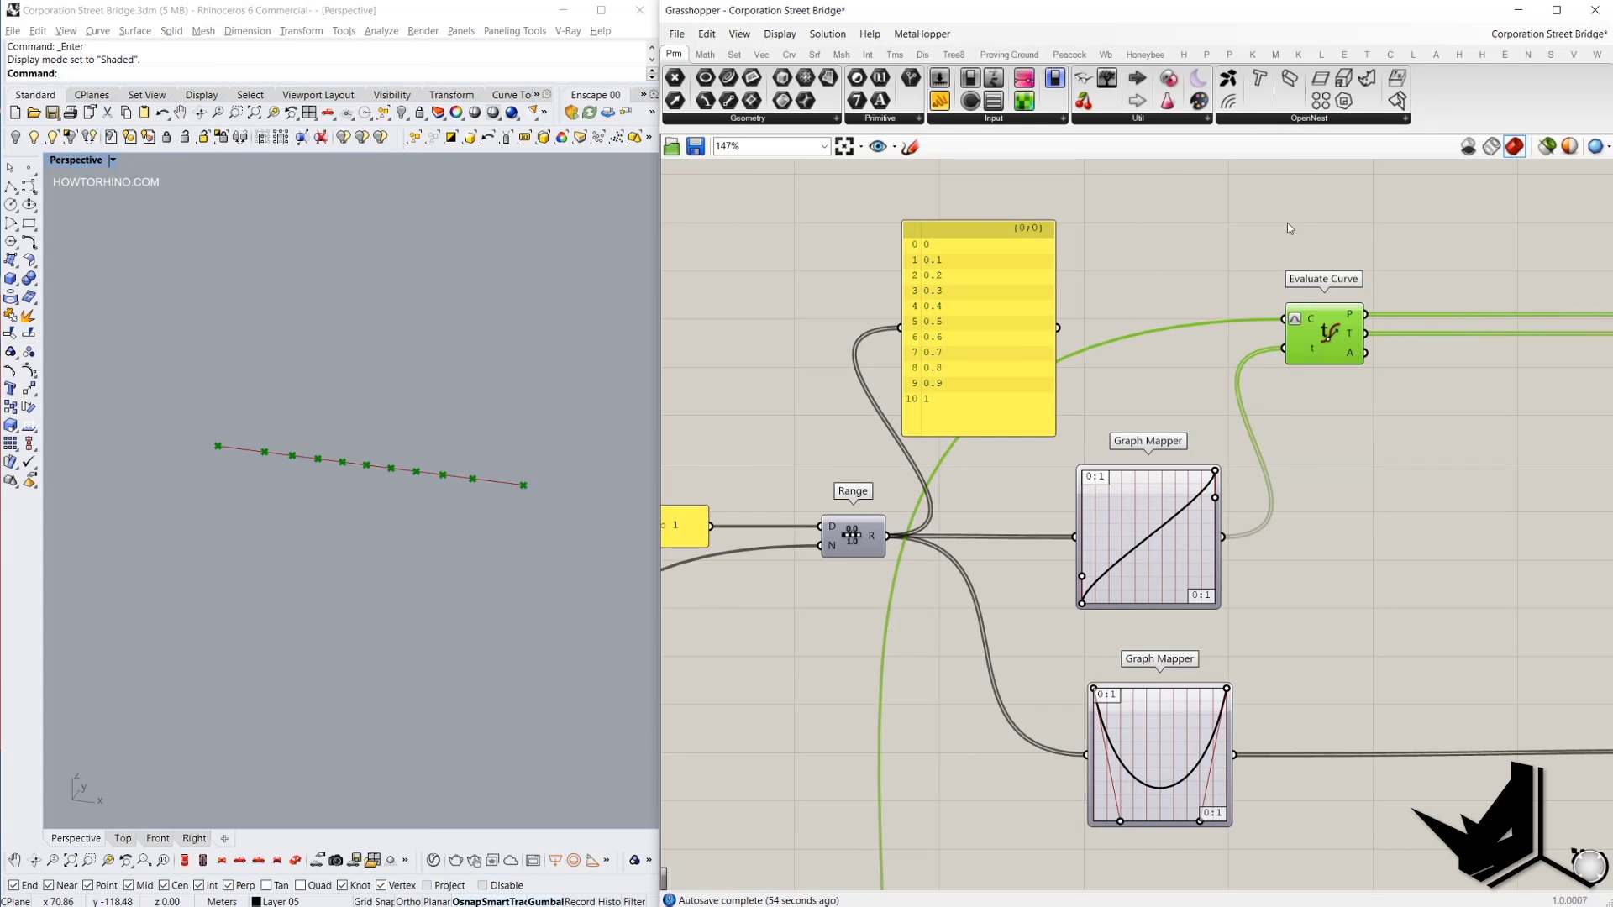
pyautogui.moveTo(318, 458); pyautogui.dragTo(374, 468, button='right')
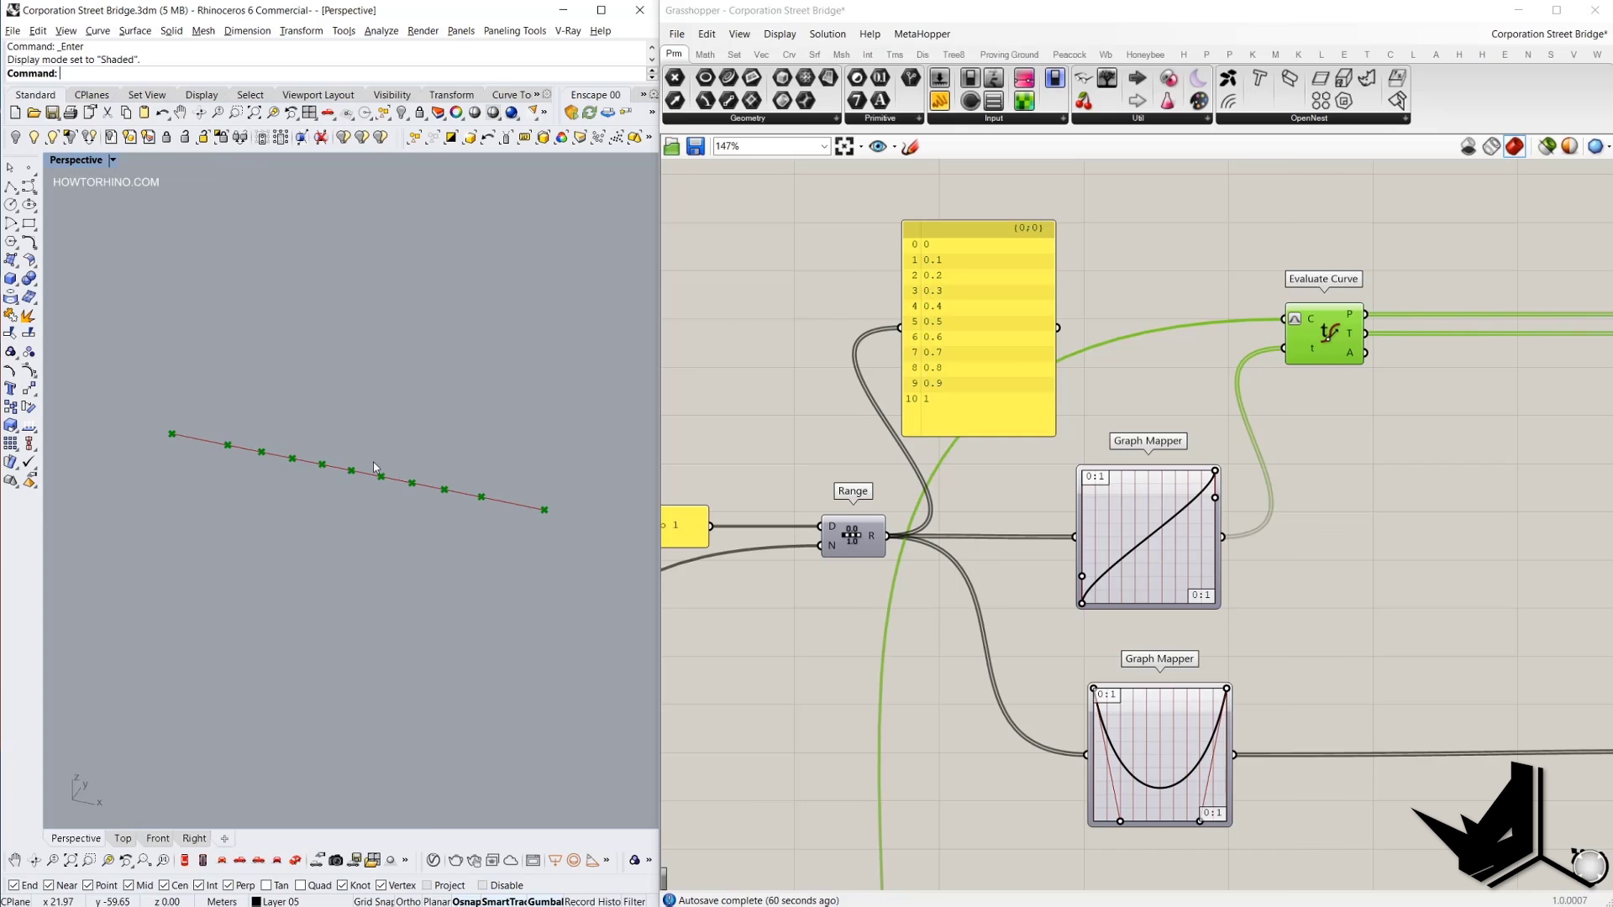
# Examine the centre, normal and radius inputs of Circle CNR and the Evaluate Curve outputs that feed it.
pyautogui.moveTo(1370, 371); pyautogui.dragTo(959, 381, button='right')
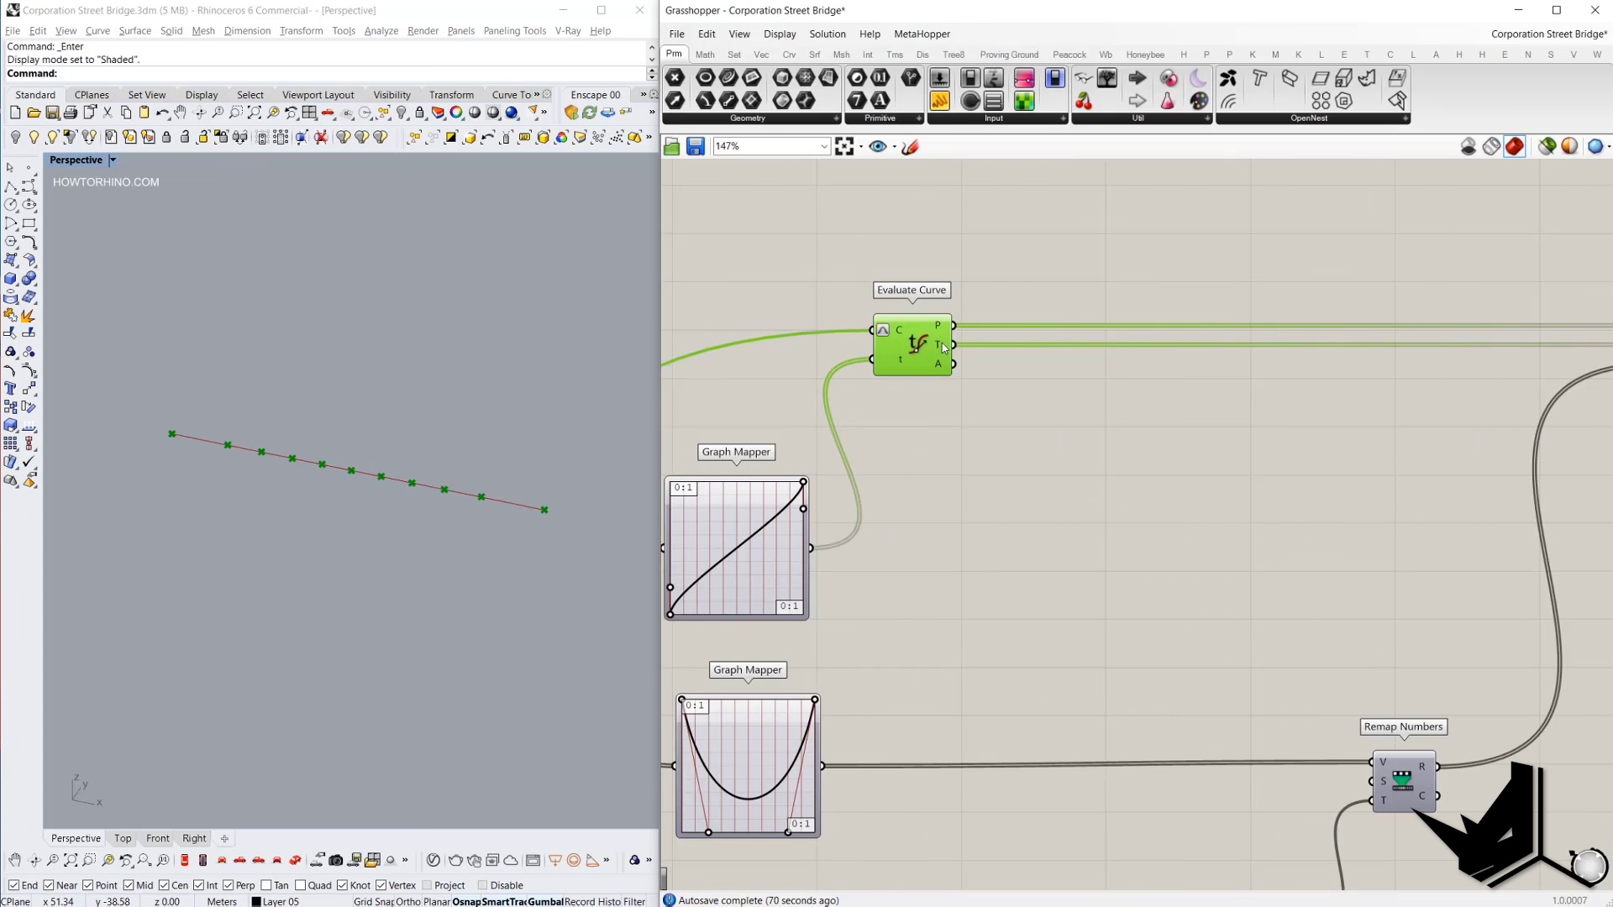
pyautogui.scroll(-3, 948, 375)
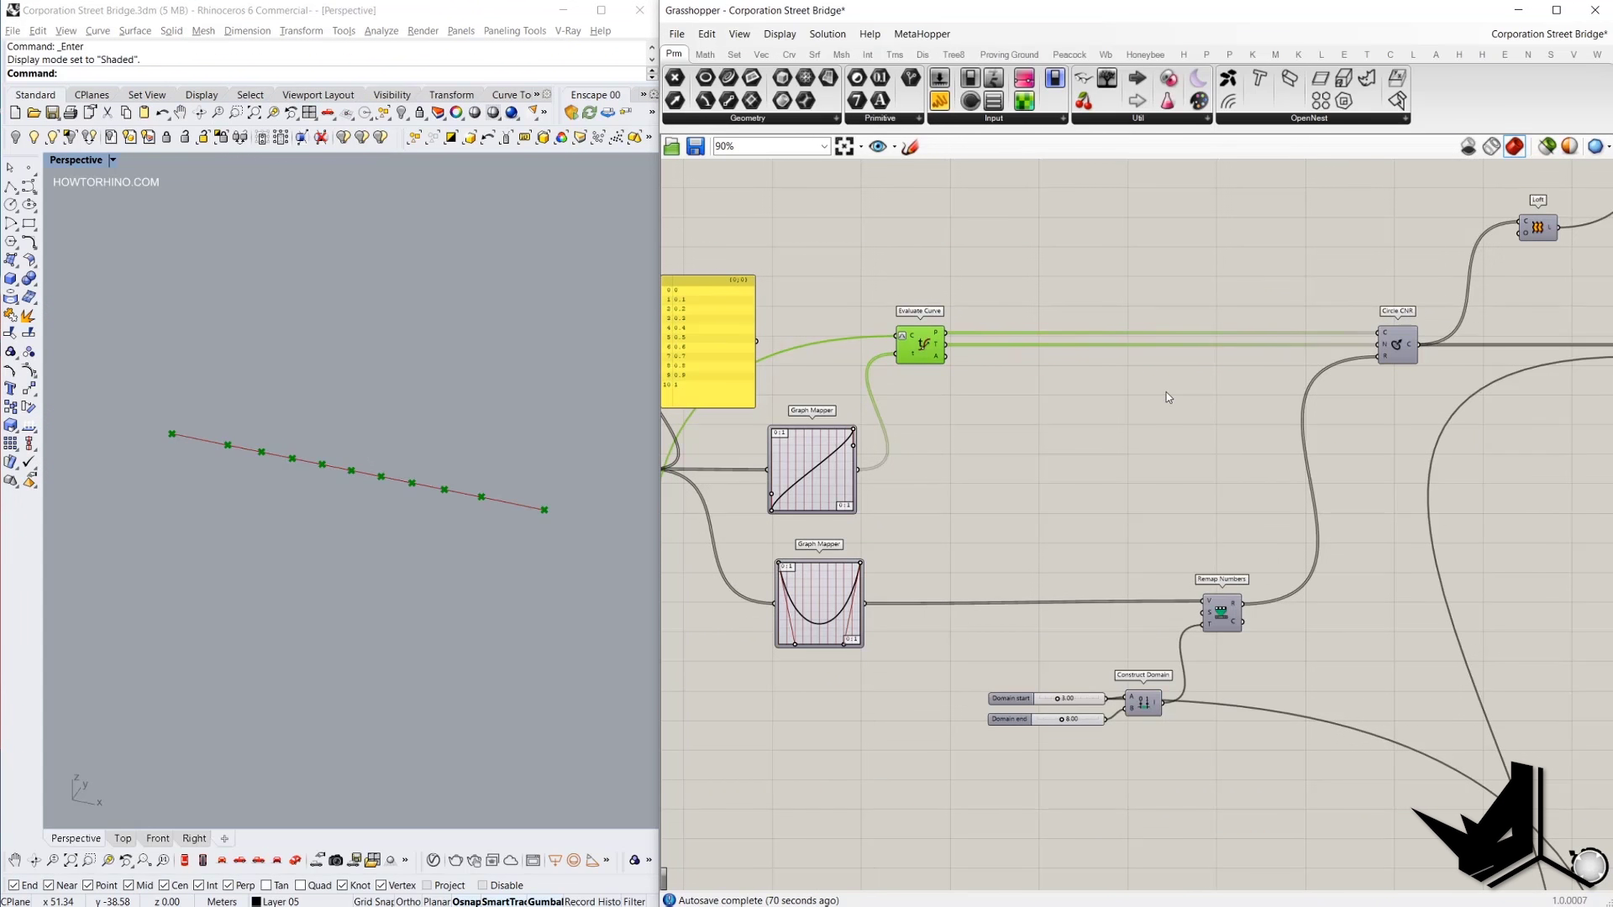
pyautogui.scroll(3, 1250, 516)
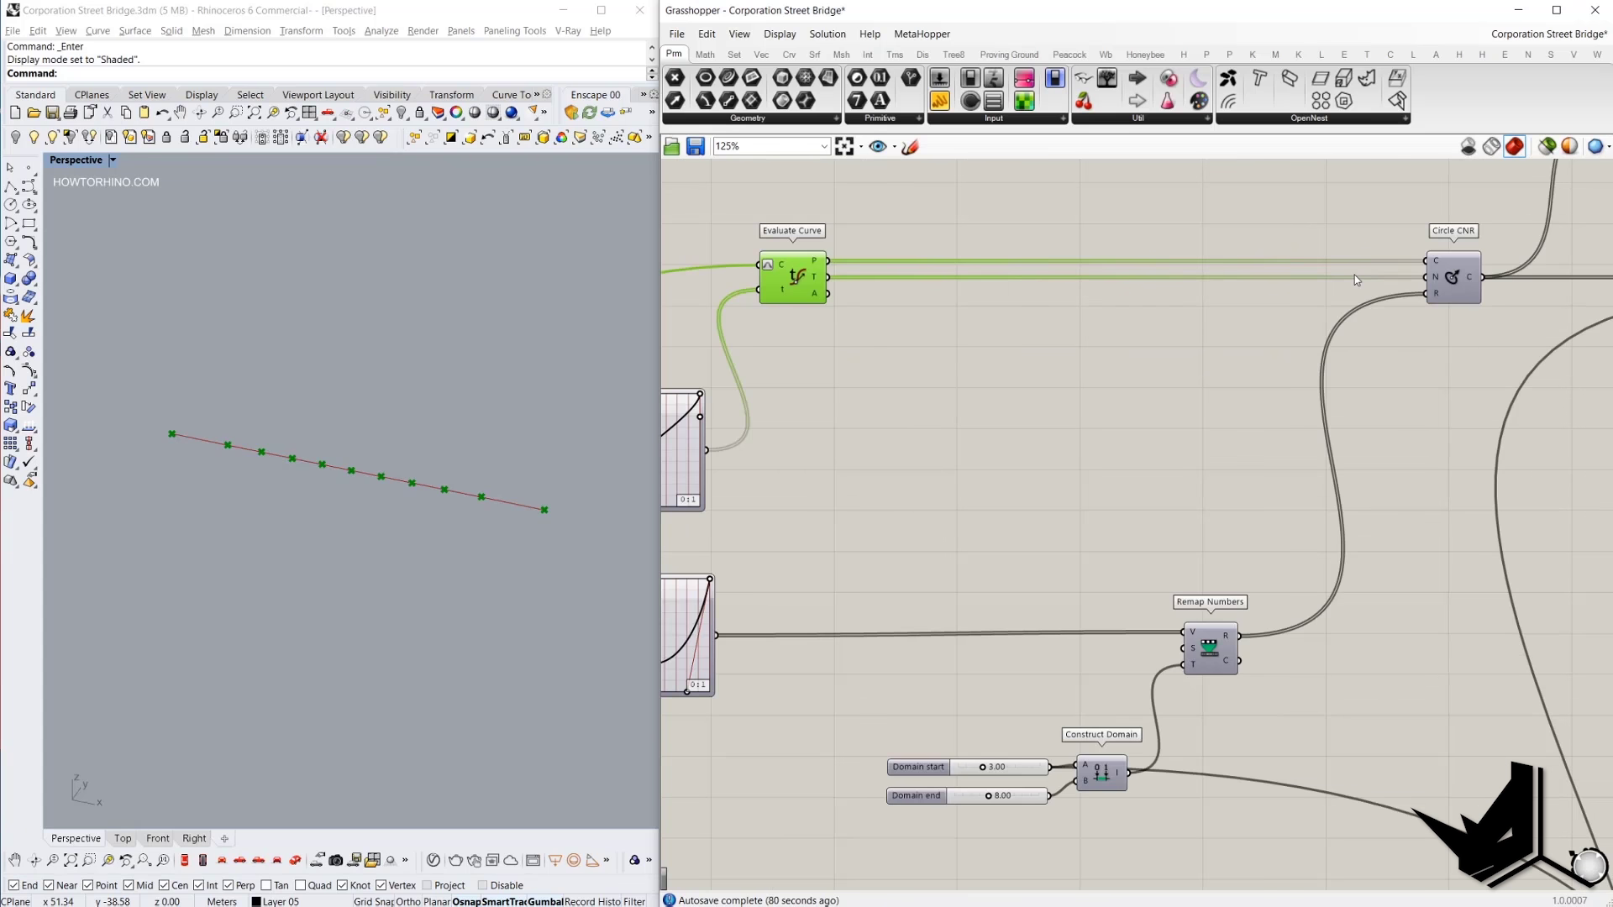
pyautogui.moveTo(1471, 264)
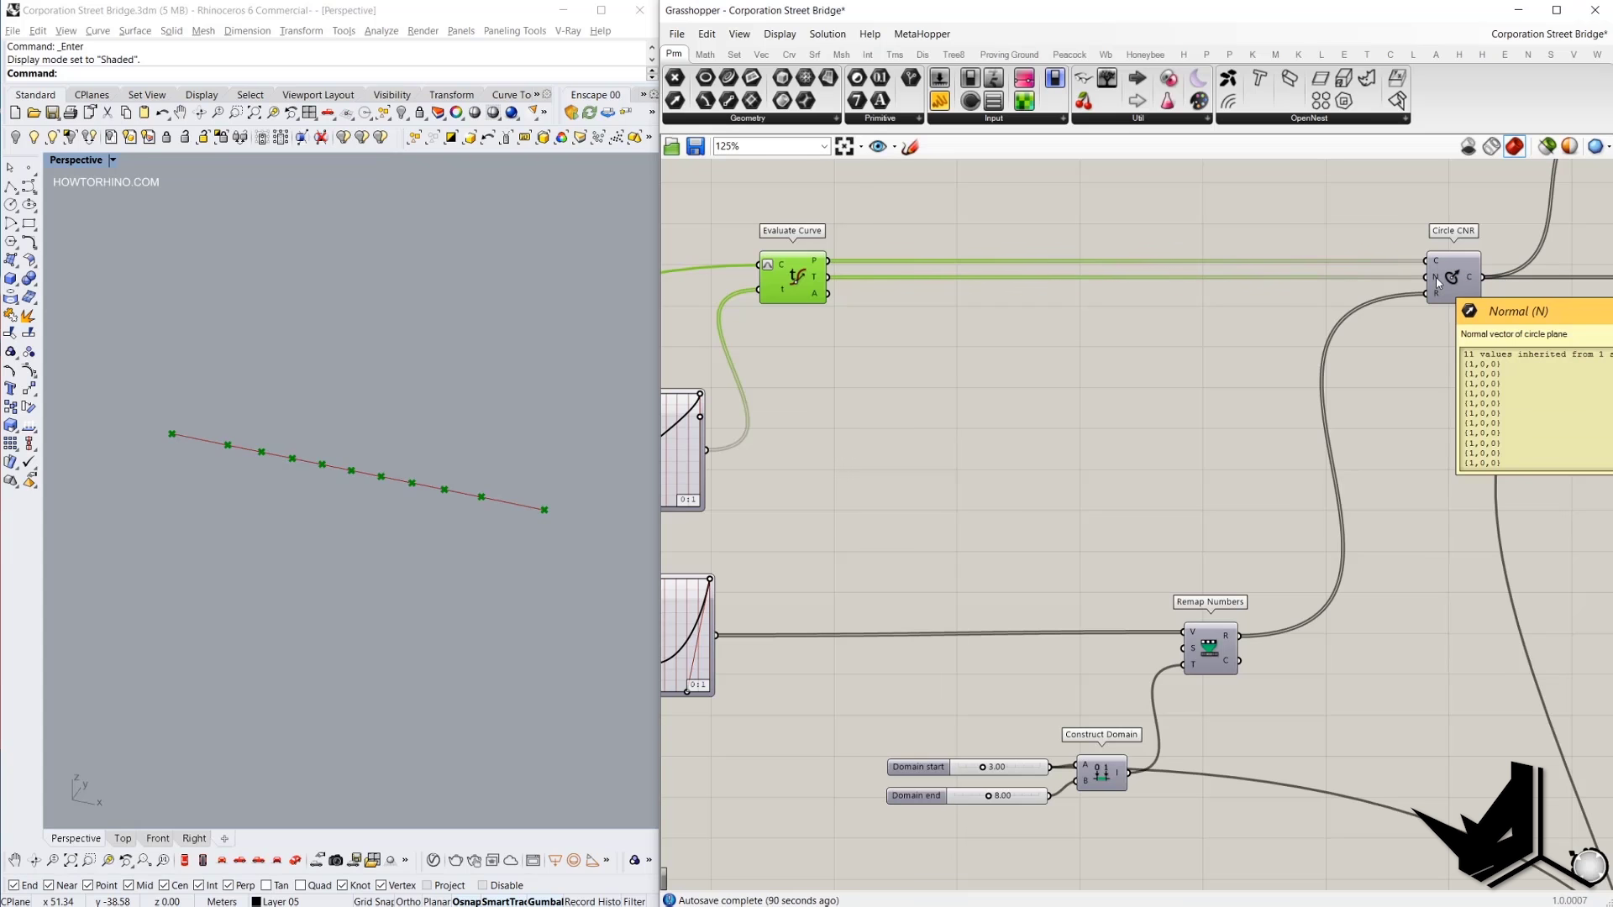
pyautogui.scroll(3, 1437, 282)
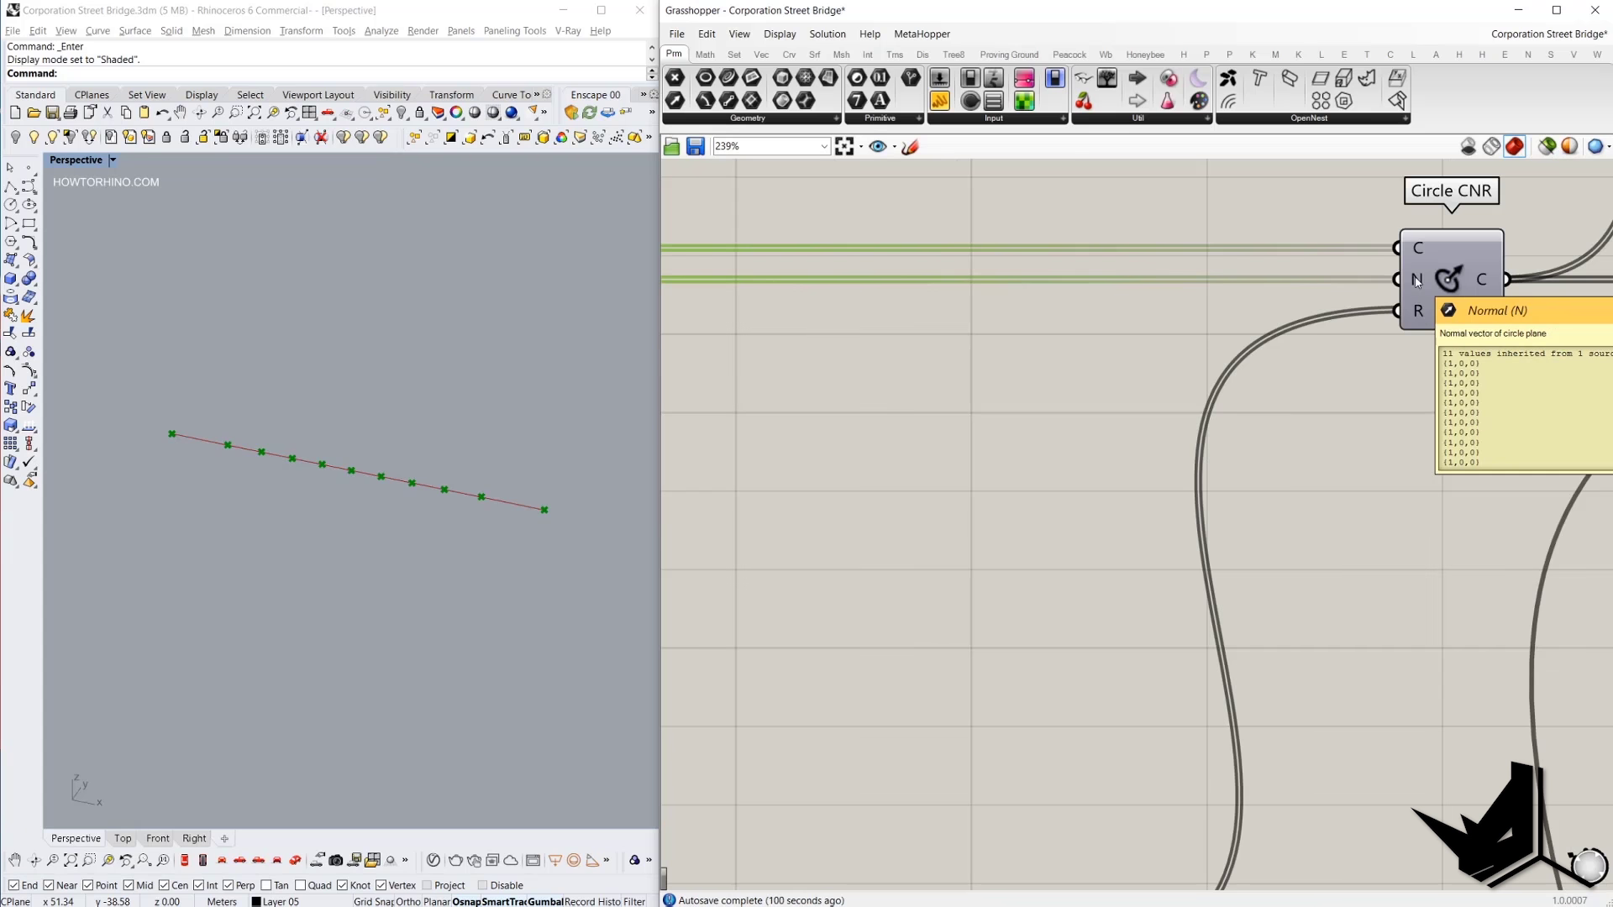
pyautogui.scroll(-3, 1417, 281)
pyautogui.moveTo(1419, 309)
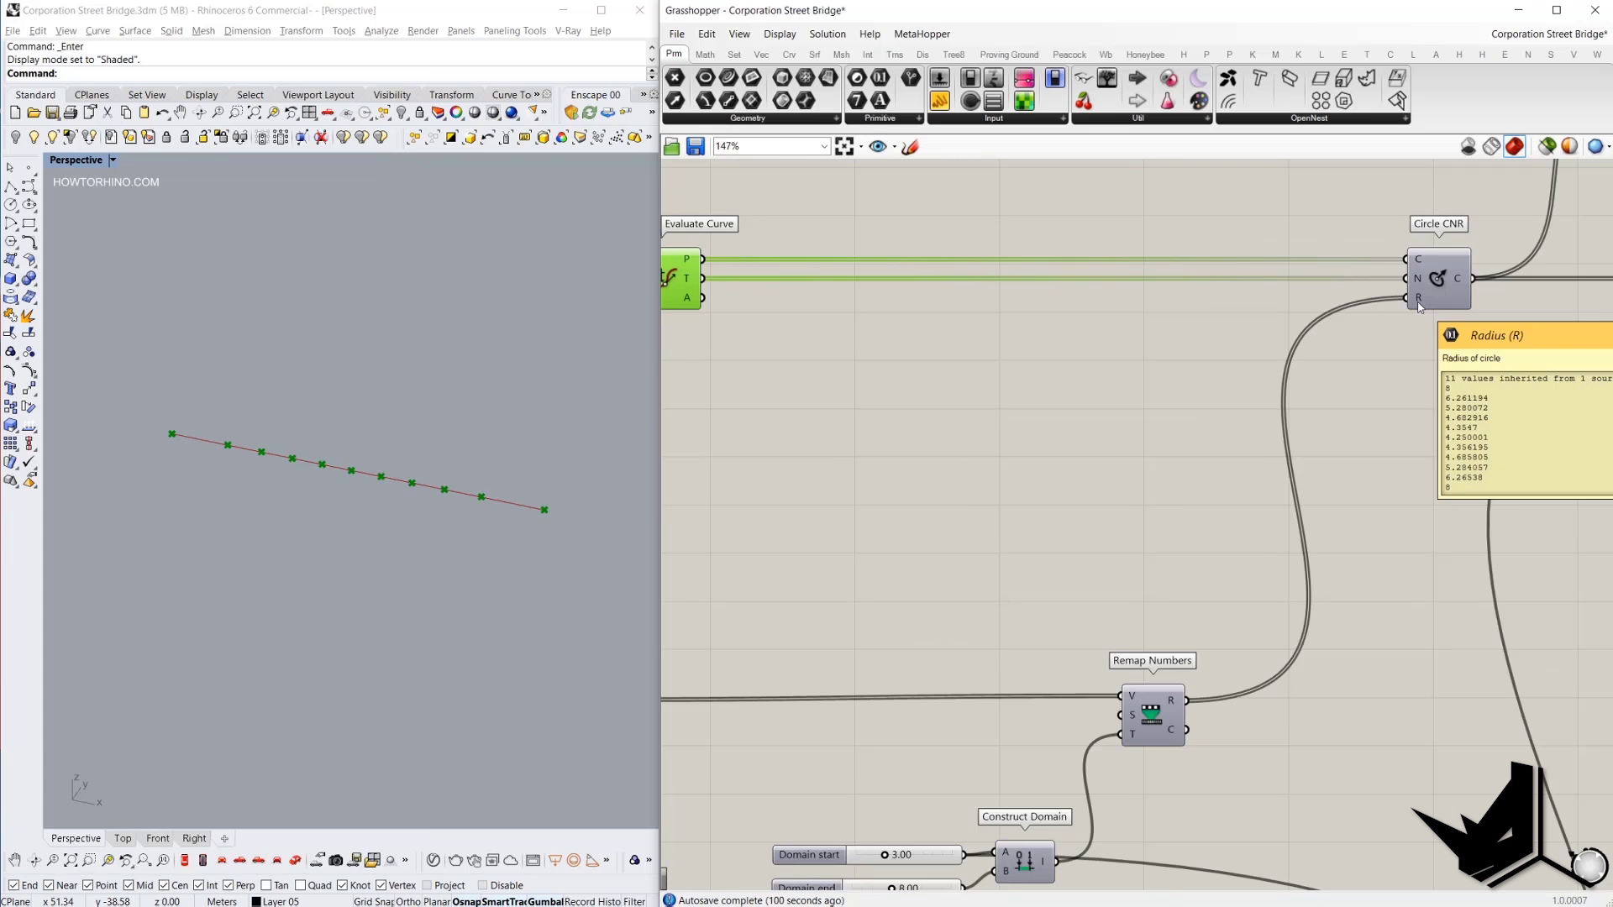
pyautogui.scroll(-2, 1419, 308)
pyautogui.scroll(3, 862, 292)
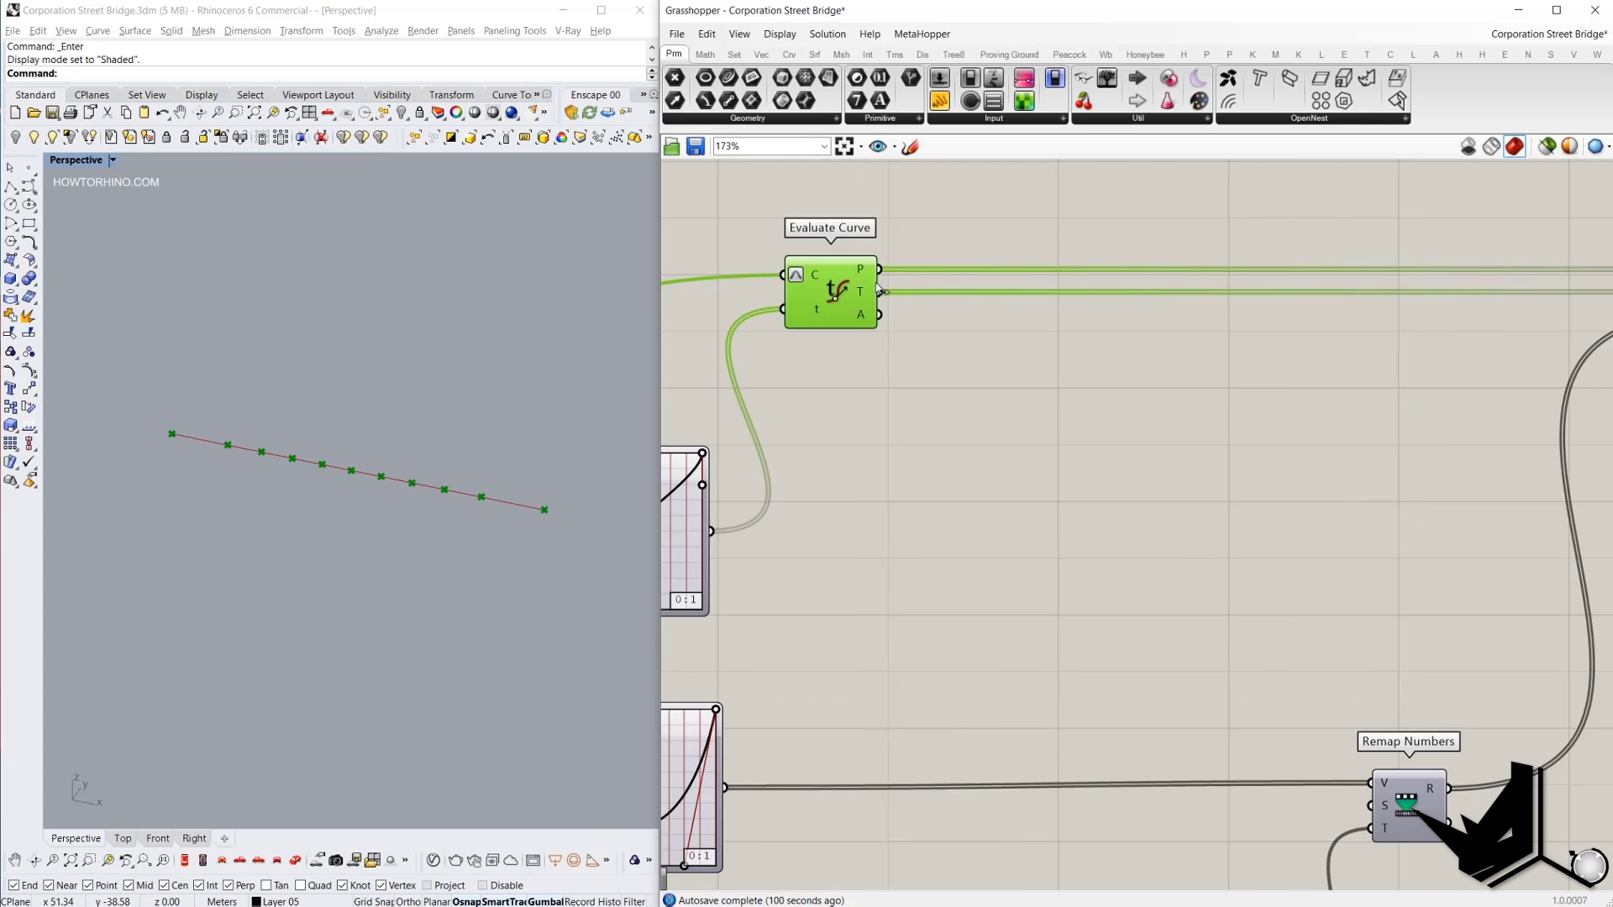
pyautogui.moveTo(861, 291)
pyautogui.scroll(-3, 861, 291)
pyautogui.scroll(3, 1351, 332)
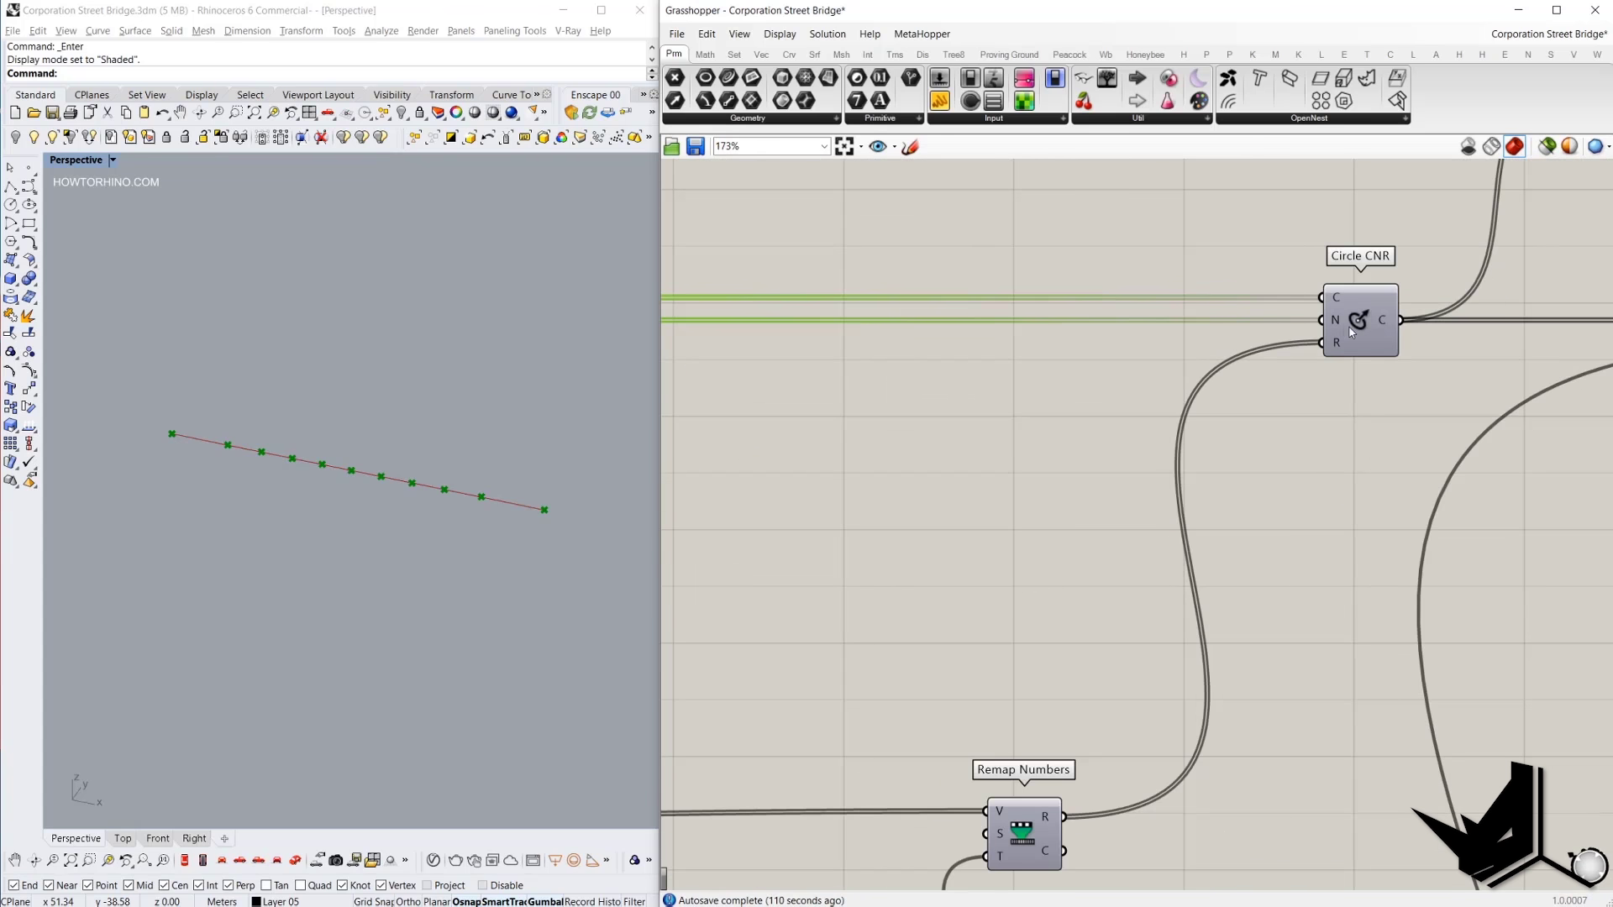
pyautogui.moveTo(1342, 326)
pyautogui.scroll(-2, 1342, 326)
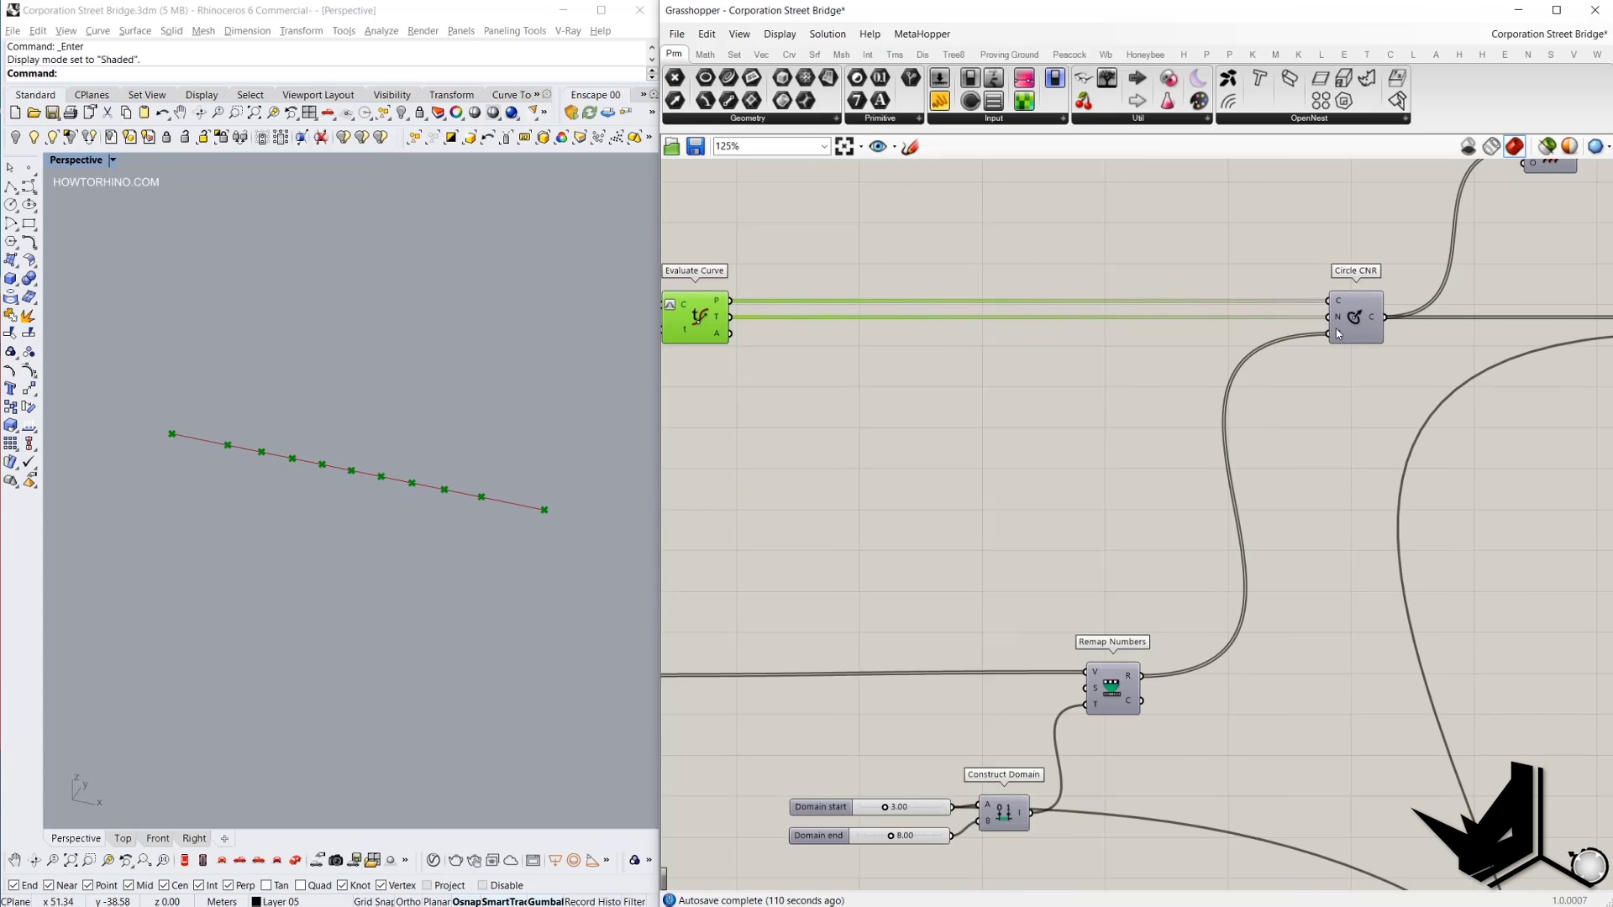
# Trace the circle radius source back through Remap Numbers and Construct Domain to the lower Graph Mapper.
pyautogui.moveTo(1075, 424); pyautogui.dragTo(1178, 272, button='right')
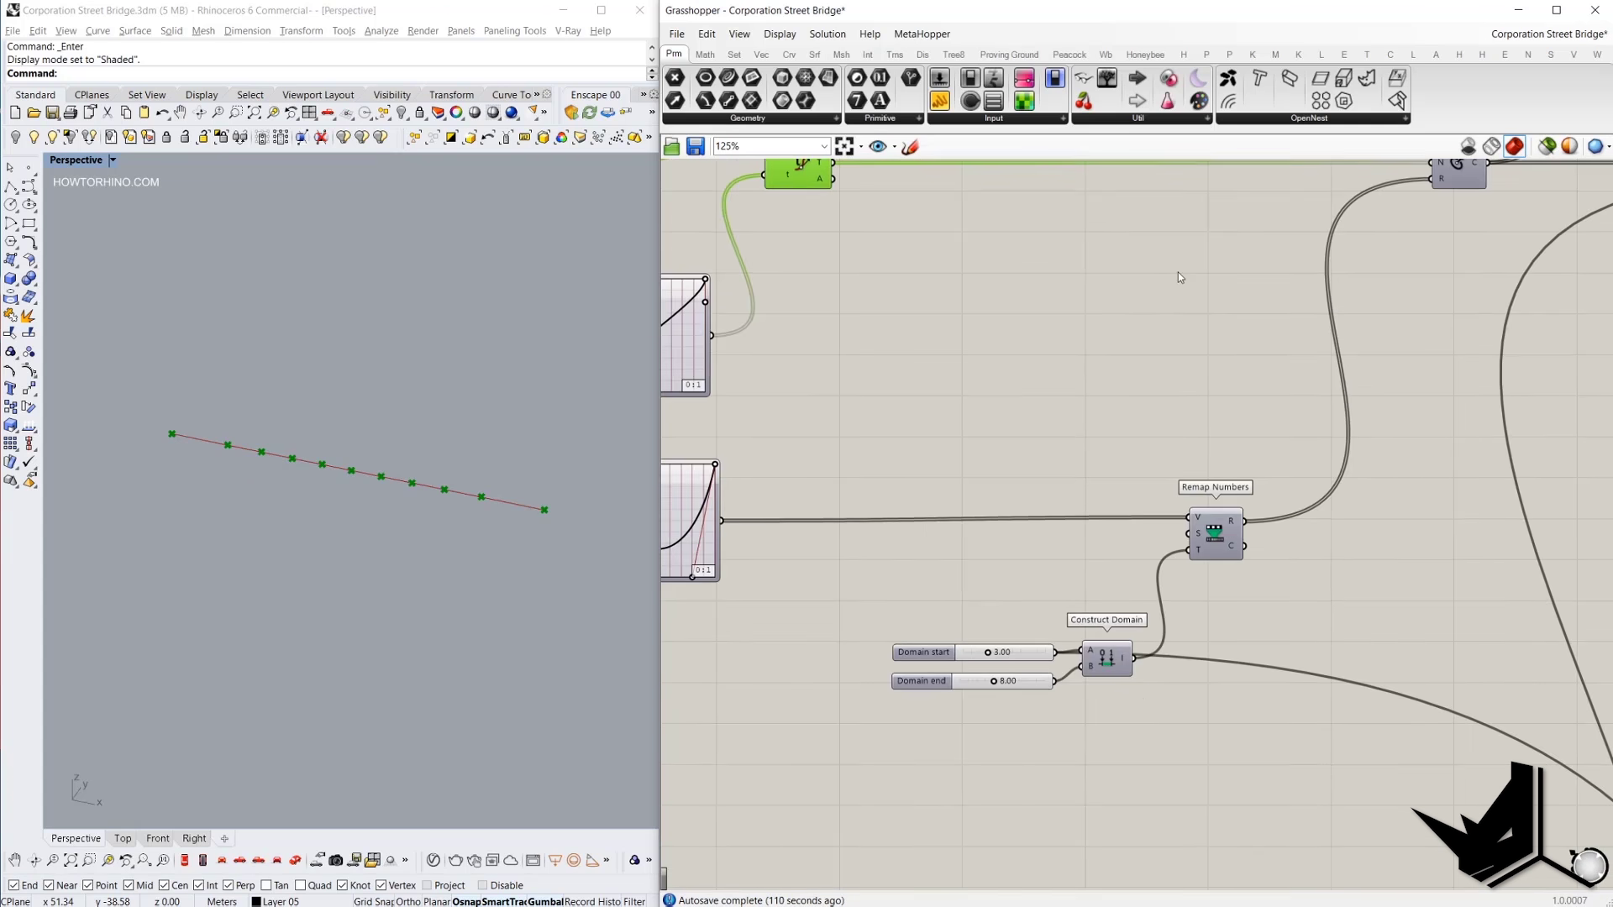
pyautogui.moveTo(1077, 391); pyautogui.dragTo(1196, 316, button='right')
pyautogui.scroll(-1, 1195, 338)
pyautogui.moveTo(917, 404); pyautogui.dragTo(1017, 465, button='right')
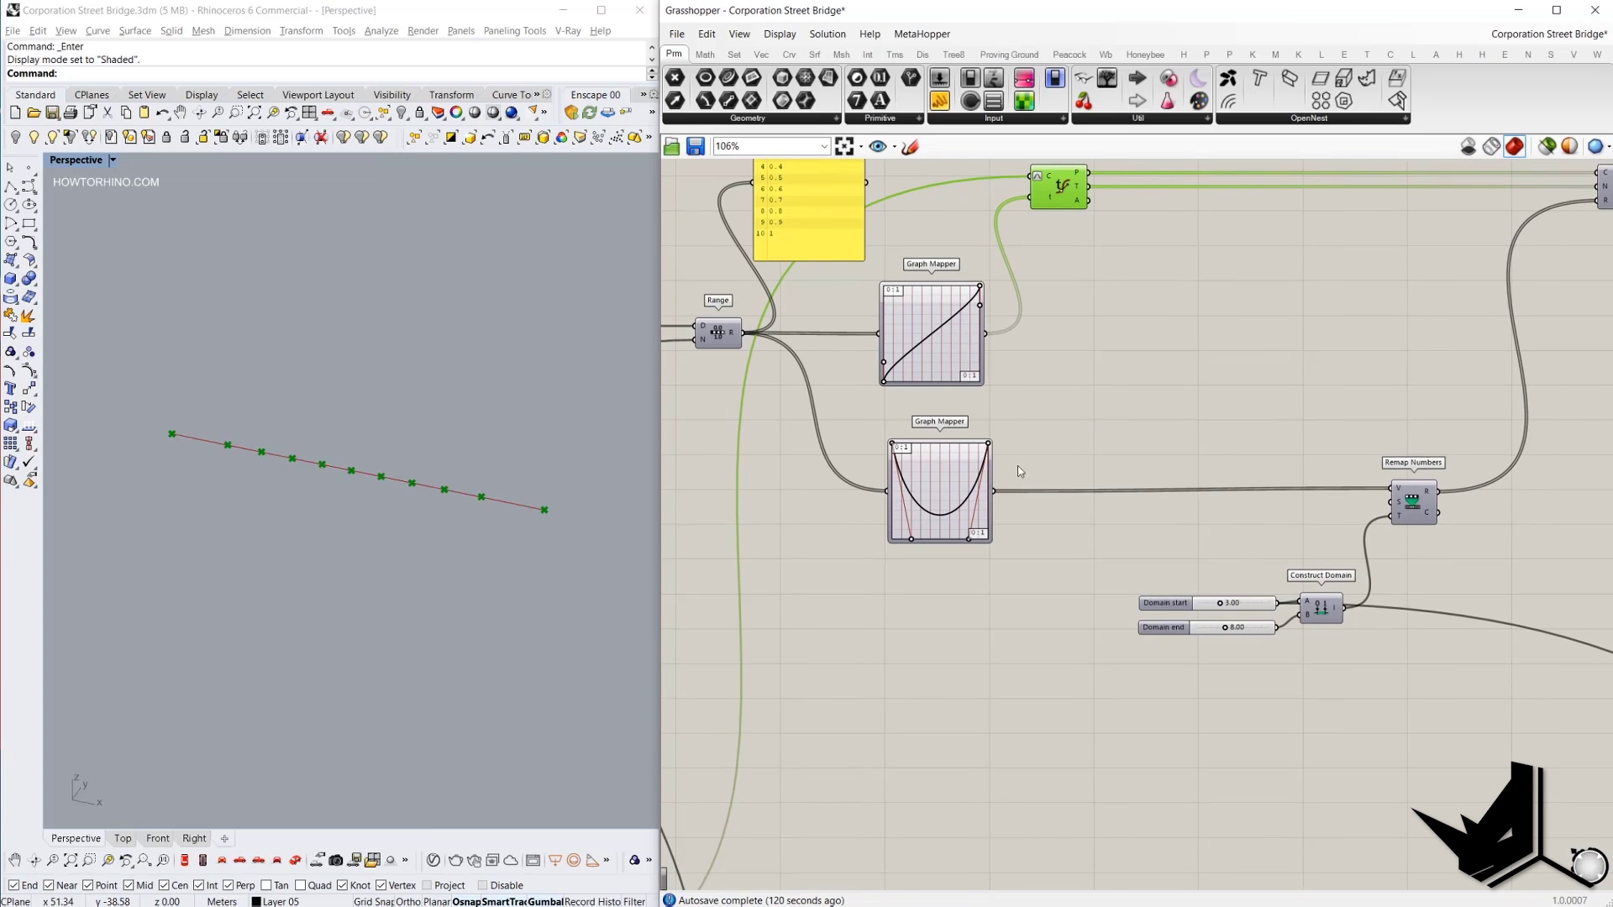
pyautogui.moveTo(1272, 343); pyautogui.dragTo(1083, 514, button='right')
pyautogui.scroll(2, 1359, 437)
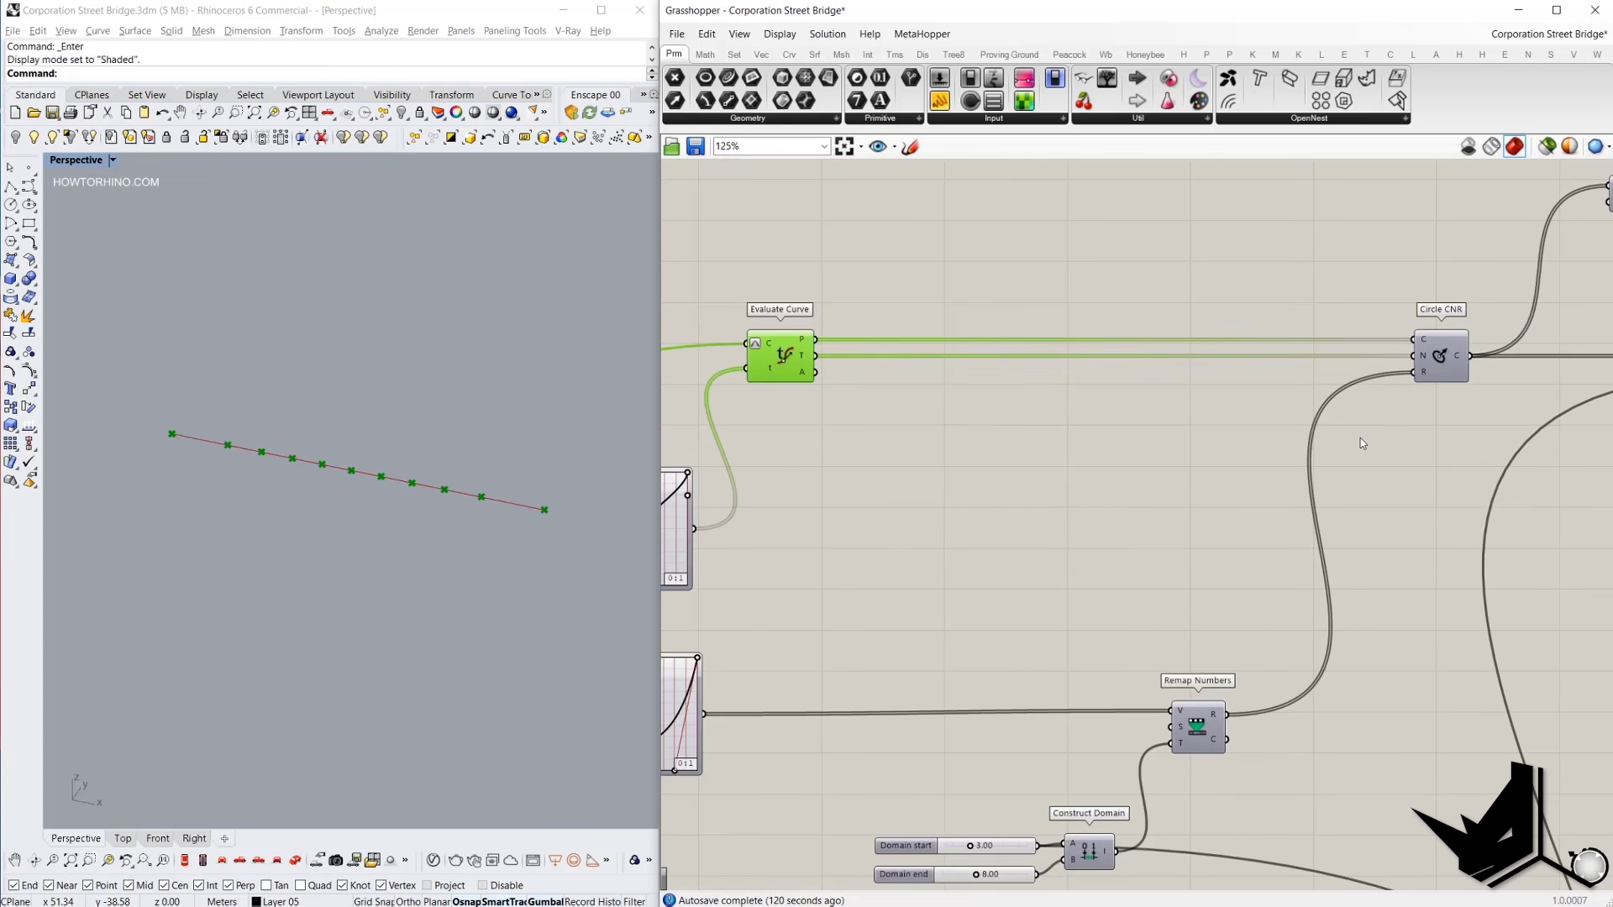
# Add a number slider ranging from 0 to 10 between the Evaluate Curve and Circle CNR components.
pyautogui.doubleClick(1211, 405)
pyautogui.write('0<')
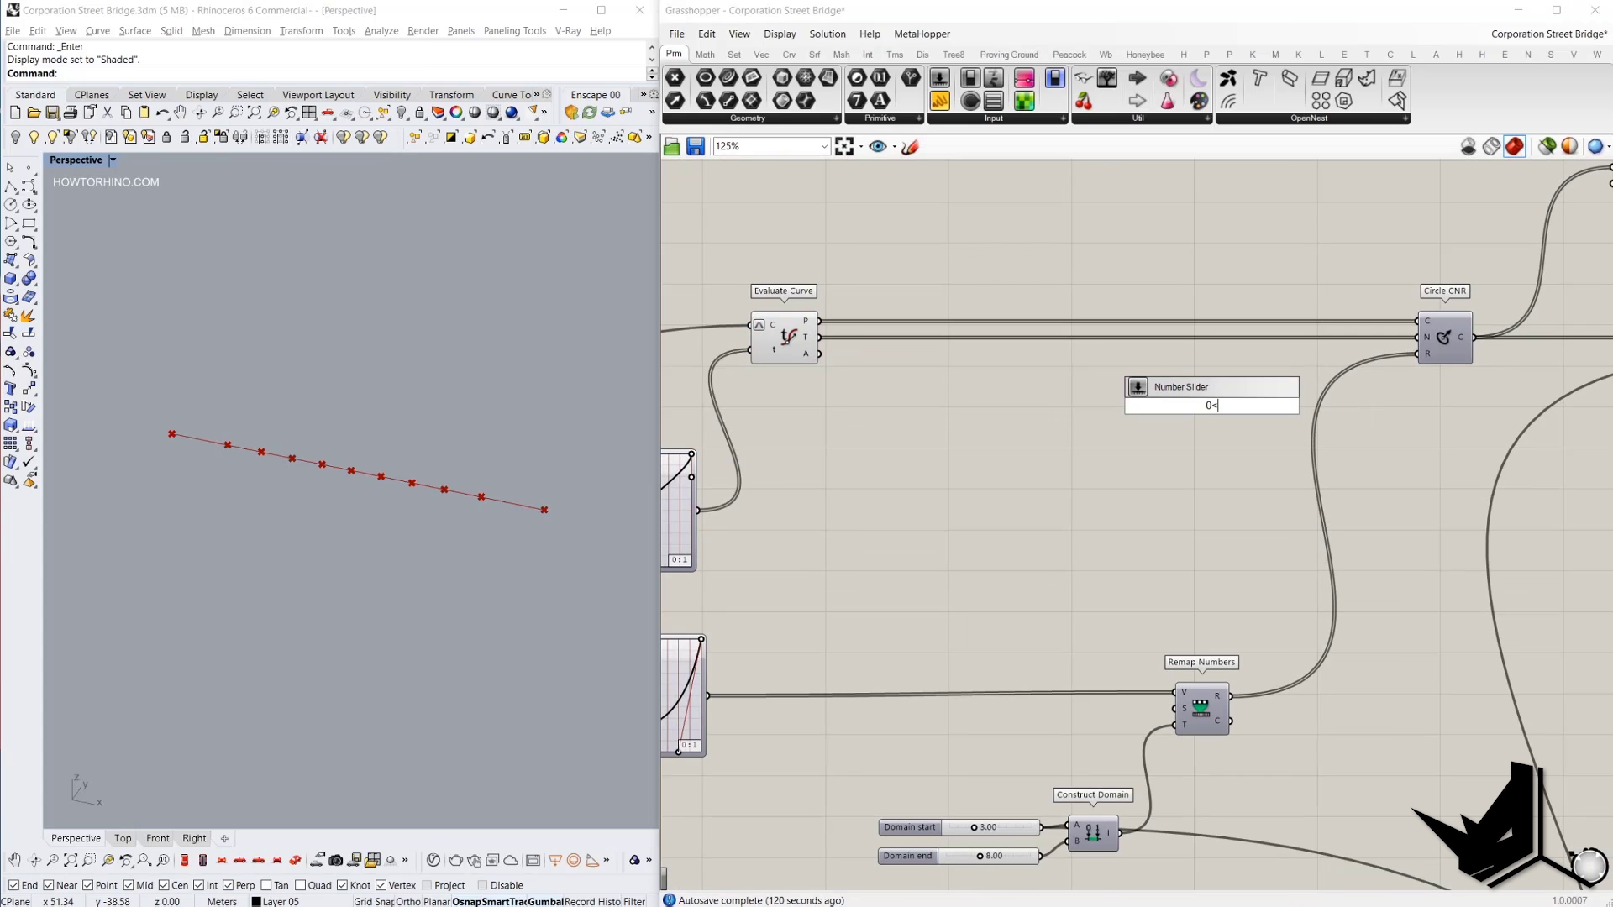
pyautogui.write('10')
pyautogui.press('Return')
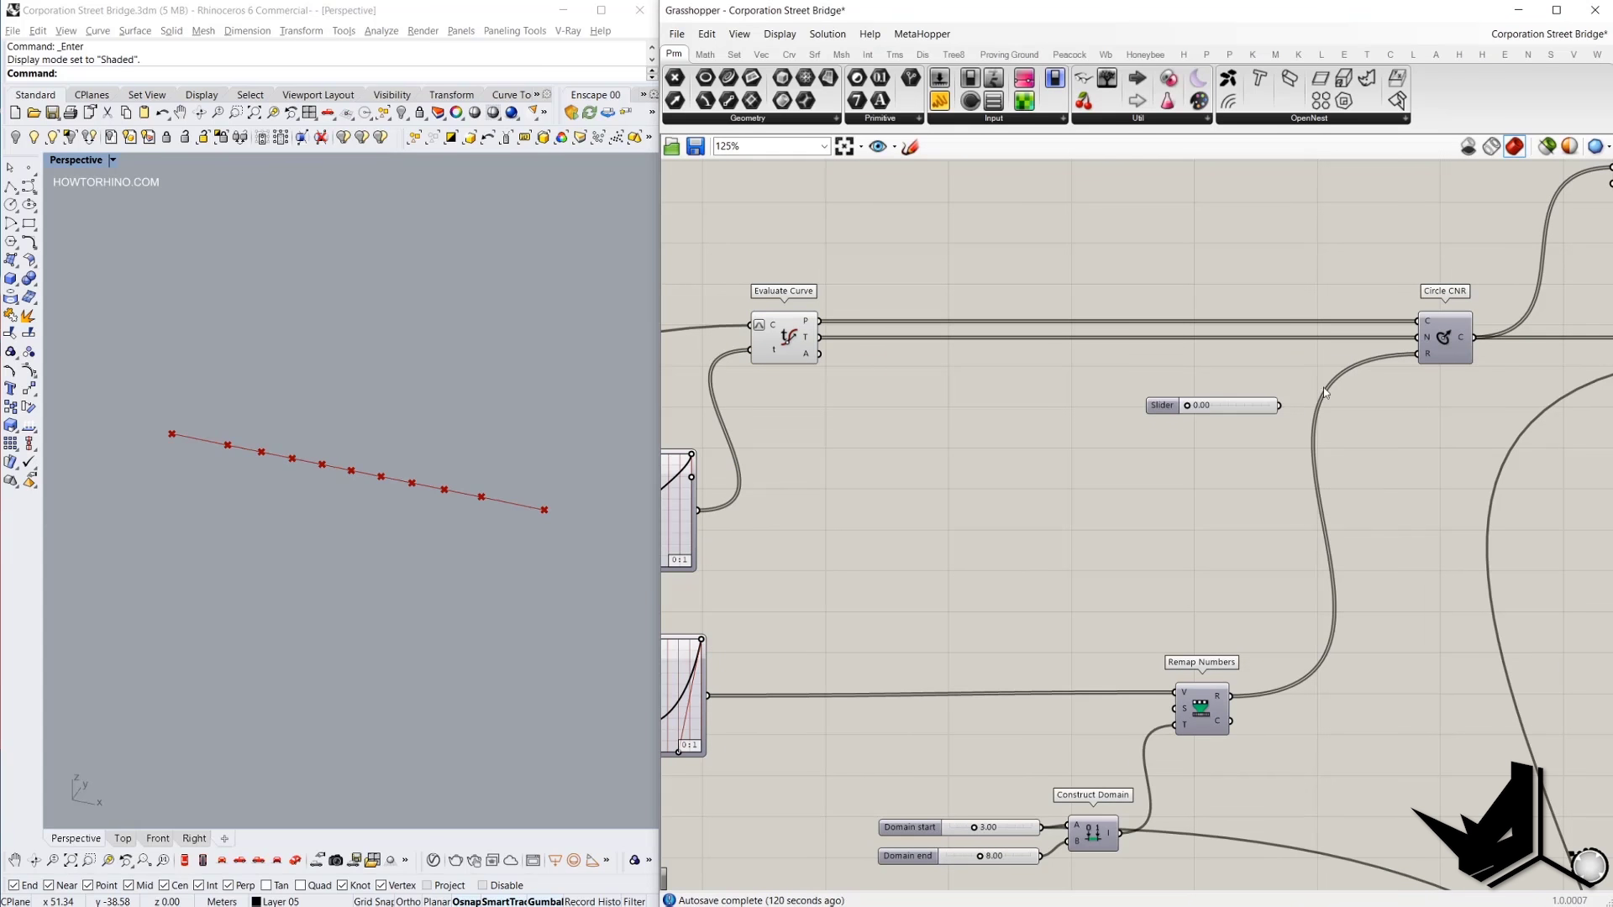
# Duplicate the Circle CNR component together with its input connections.
pyautogui.click(1440, 346)
pyautogui.hotkey('ctrl', 'c')
pyautogui.hotkey('ctrl', 'v')
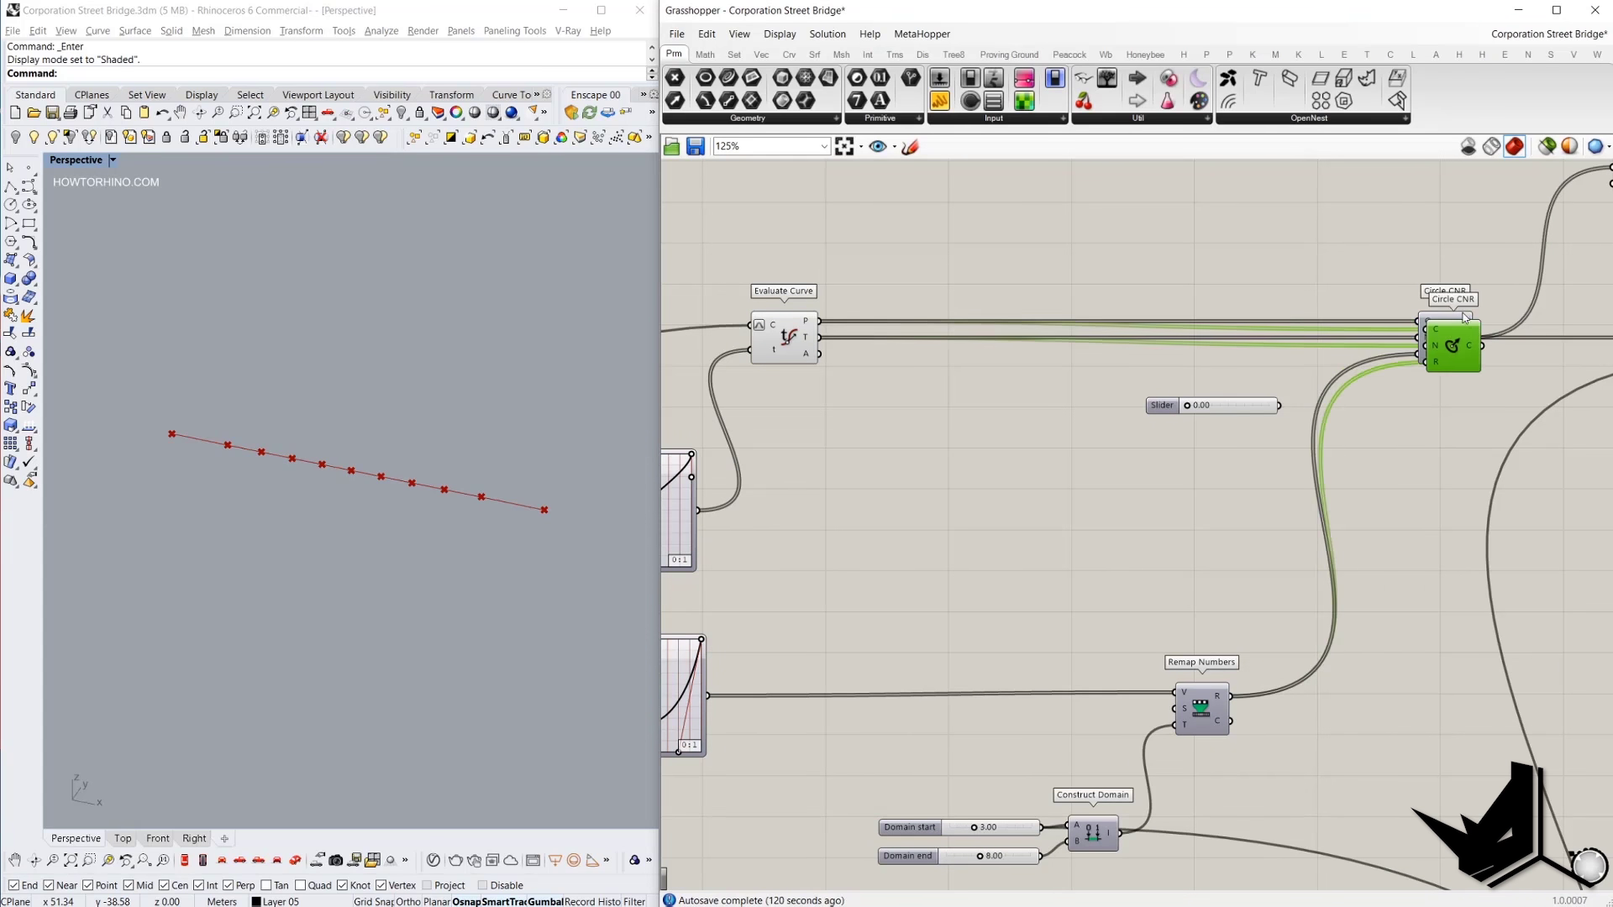
# Wire the slider into the radius input of the duplicate Circle CNR at 4.32 and turn on its preview.
pyautogui.moveTo(1448, 331)
pyautogui.mouseDown()
pyautogui.moveTo(1392, 249)
pyautogui.moveTo(1278, 405)
pyautogui.moveTo(1209, 408)
pyautogui.moveTo(1245, 409)
pyautogui.moveTo(1225, 409)
pyautogui.mouseUp()
pyautogui.middleClick(1273, 192)
pyautogui.click(1292, 201)
pyautogui.moveTo(474, 389)
pyautogui.mouseDown(button='right')
pyautogui.moveTo(497, 361)
pyautogui.moveTo(453, 408)
pyautogui.moveTo(515, 351)
pyautogui.moveTo(485, 367)
pyautogui.mouseUp(button='right')
pyautogui.click(960, 497)
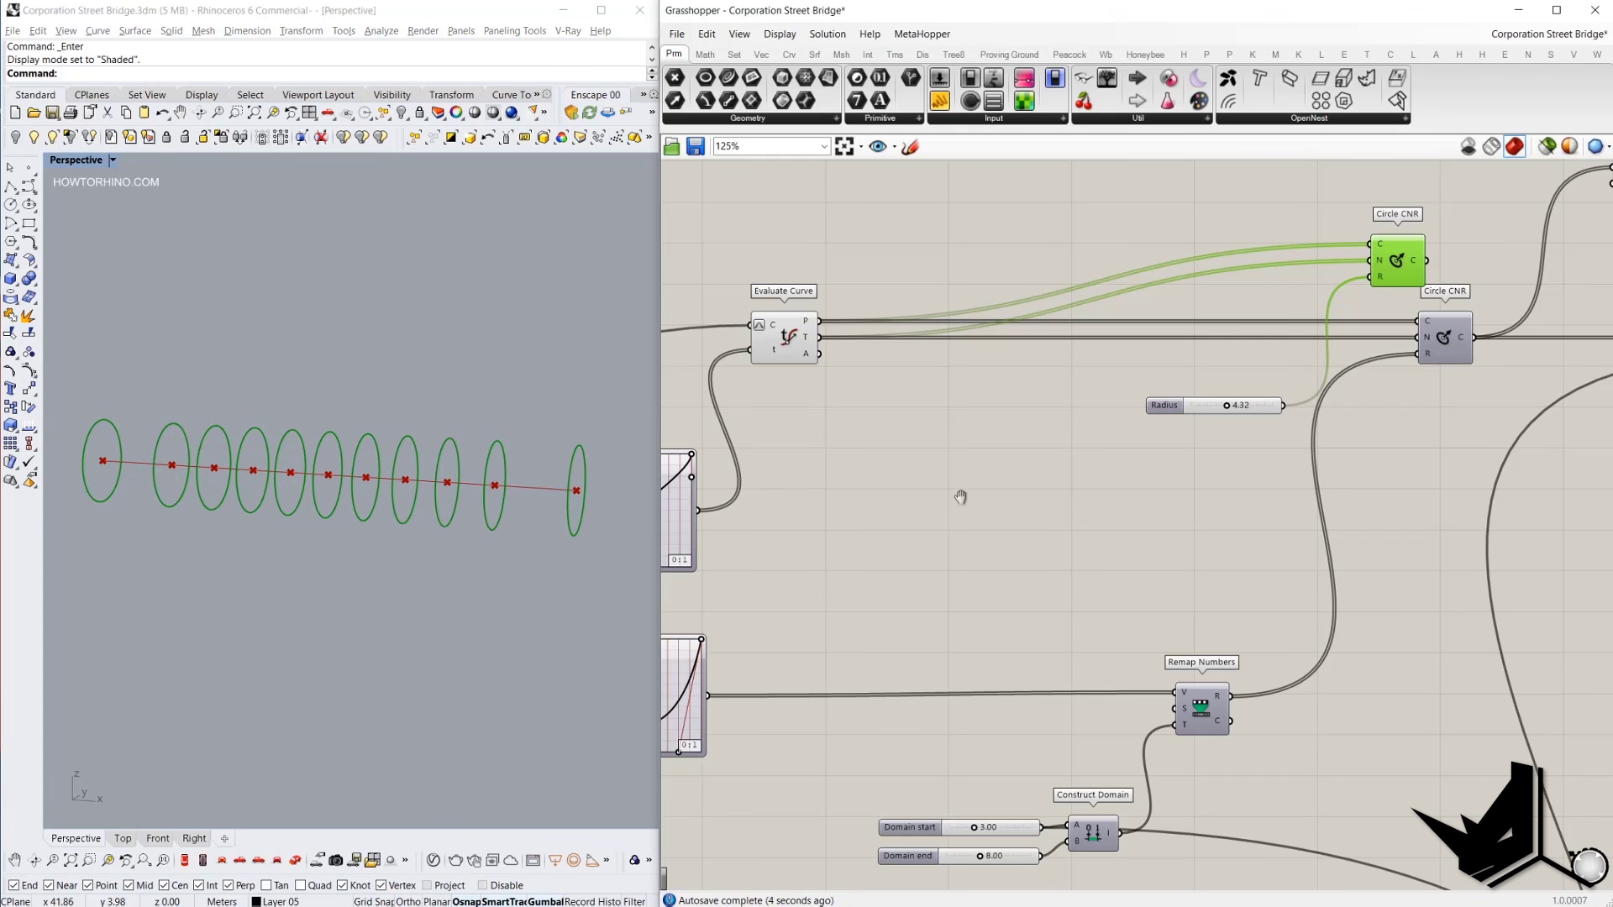
# Capture the Perspective viewport and sketch a tapered tube outline over the circles, narrow in the middle with larger end circles.
pyautogui.moveTo(960, 497); pyautogui.dragTo(1075, 383, button='right')
pyautogui.press('Print')
pyautogui.moveTo(43, 163); pyautogui.dragTo(651, 810)
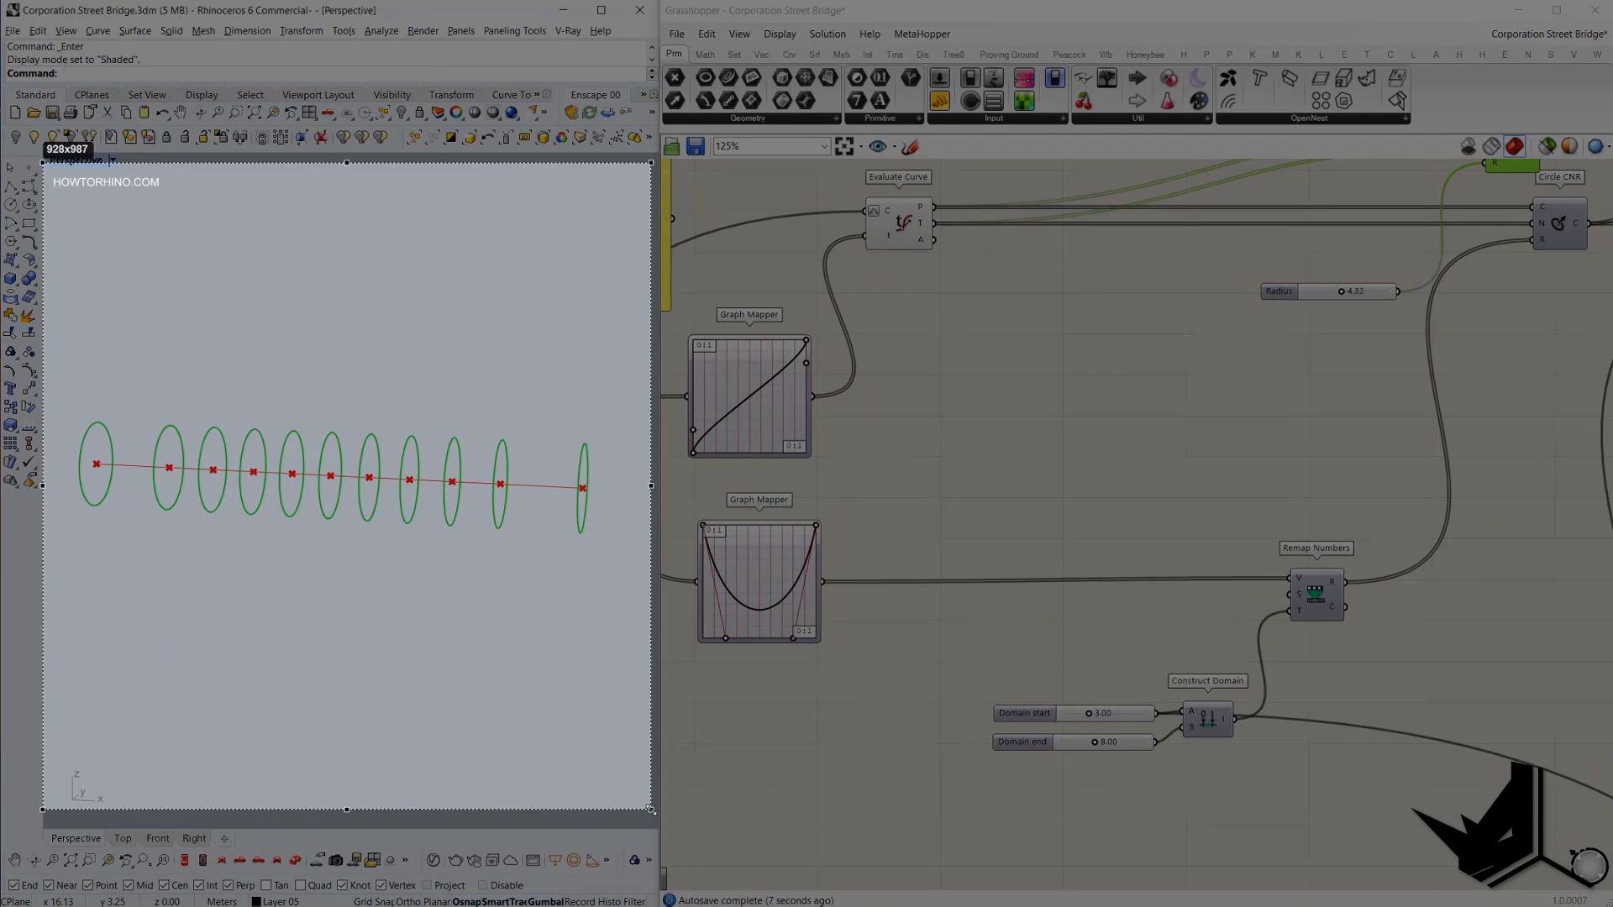
pyautogui.moveTo(305, 528); pyautogui.dragTo(586, 646)
pyautogui.moveTo(84, 334)
pyautogui.mouseDown()
pyautogui.moveTo(168, 395)
pyautogui.moveTo(494, 426)
pyautogui.moveTo(628, 364)
pyautogui.mouseUp()
pyautogui.moveTo(87, 336)
pyautogui.mouseDown()
pyautogui.moveTo(54, 578)
pyautogui.moveTo(88, 340)
pyautogui.mouseUp()
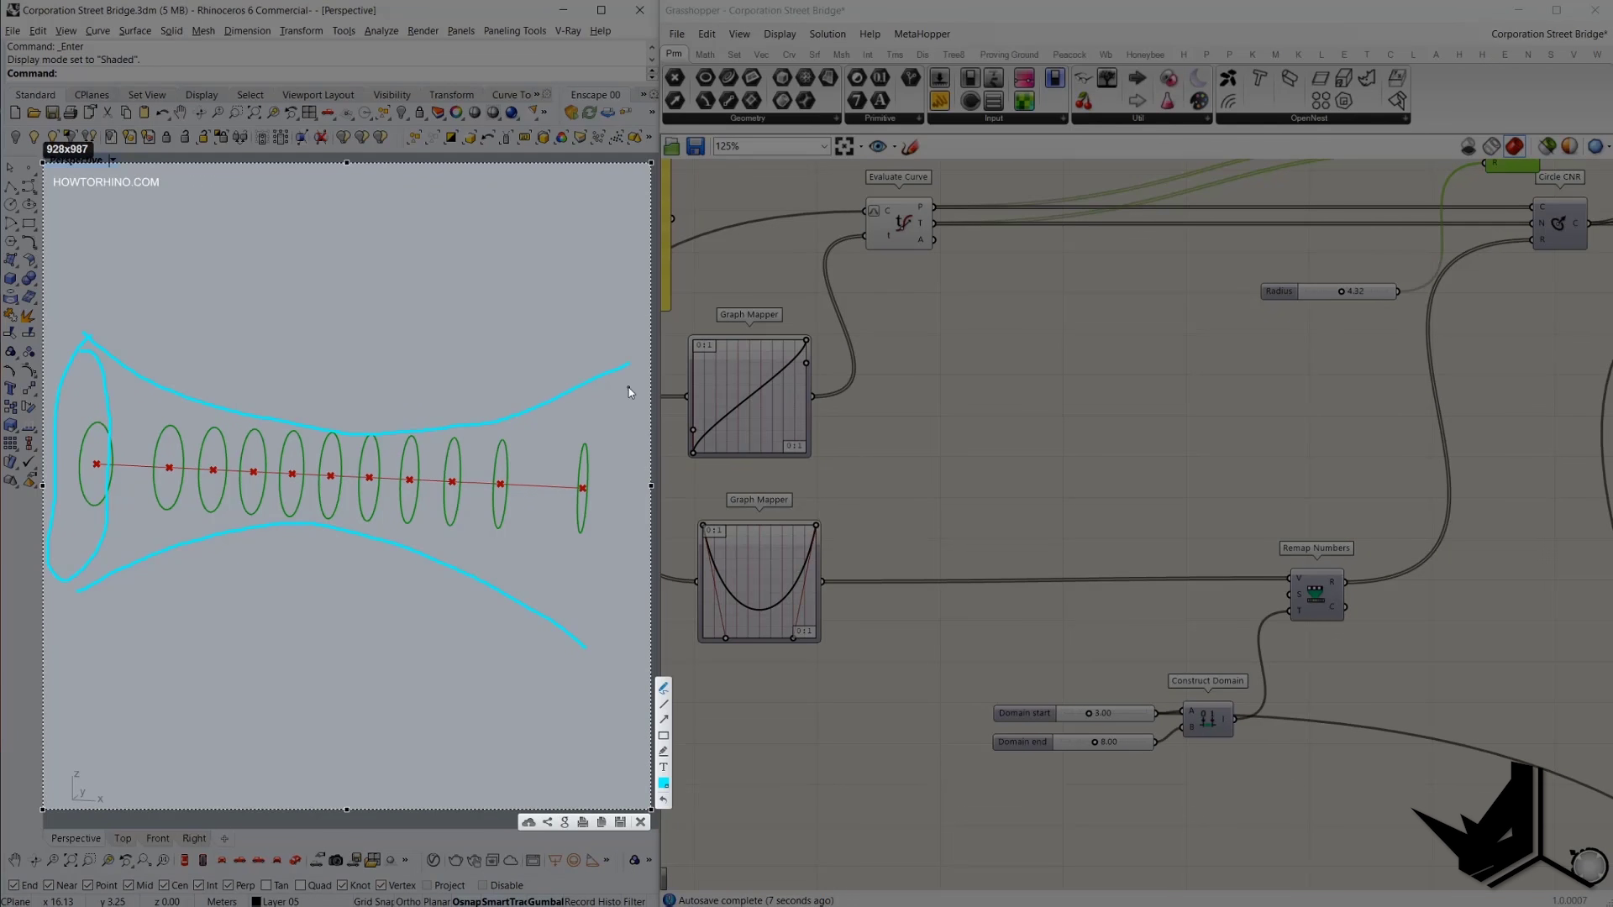
pyautogui.moveTo(620, 380); pyautogui.dragTo(572, 614)
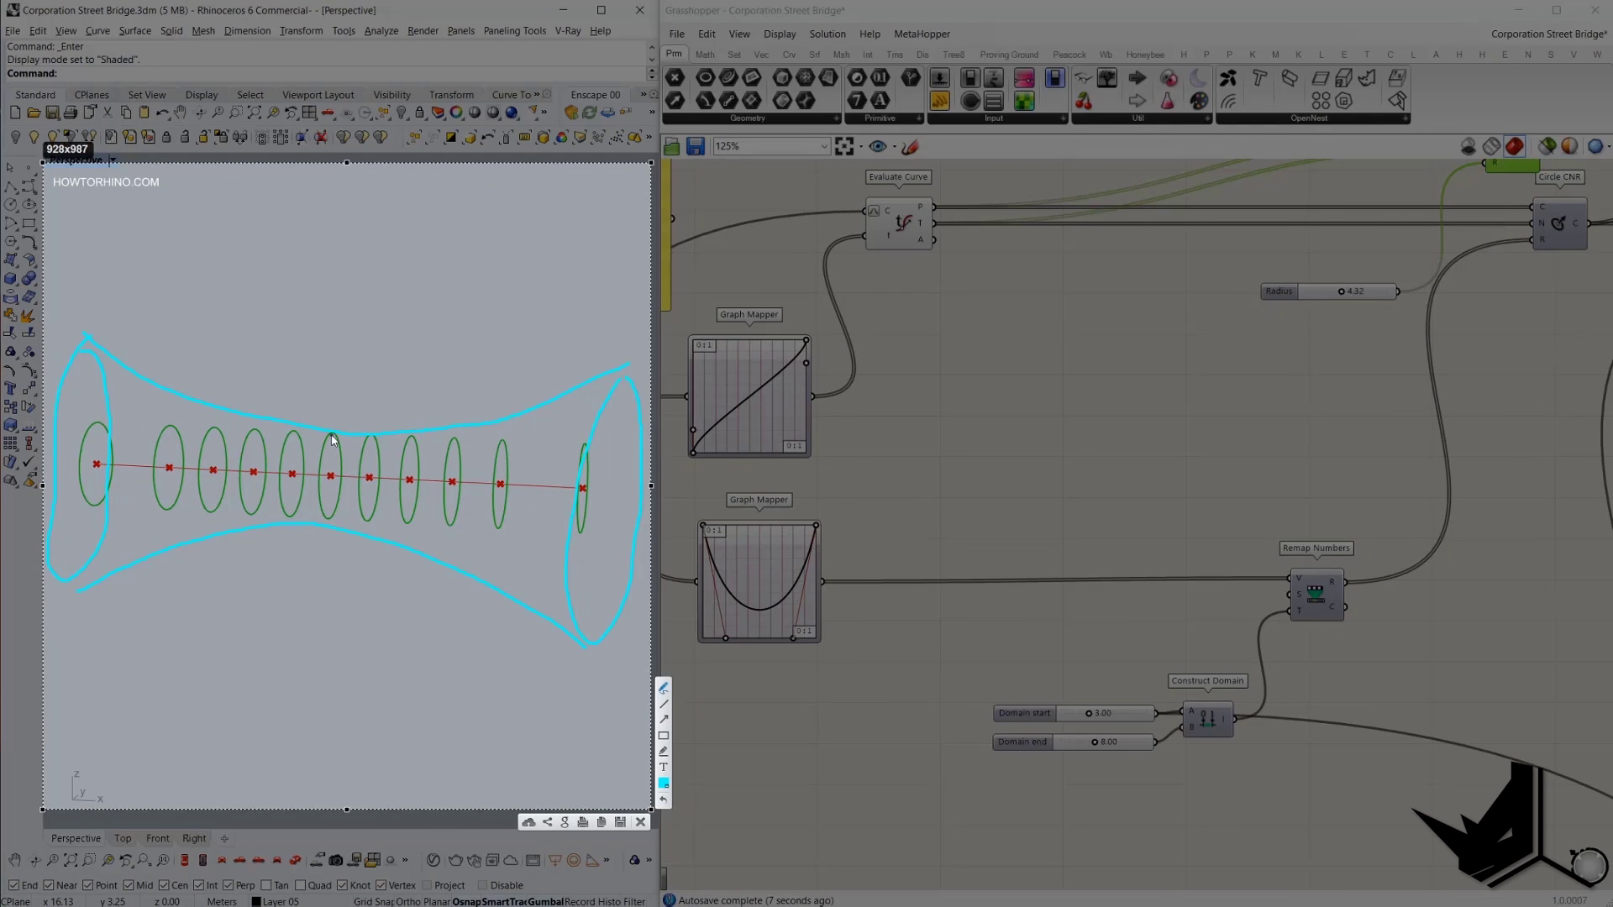
pyautogui.moveTo(332, 439)
pyautogui.mouseDown()
pyautogui.moveTo(334, 525)
pyautogui.moveTo(350, 444)
pyautogui.moveTo(322, 502)
pyautogui.moveTo(350, 479)
pyautogui.mouseUp()
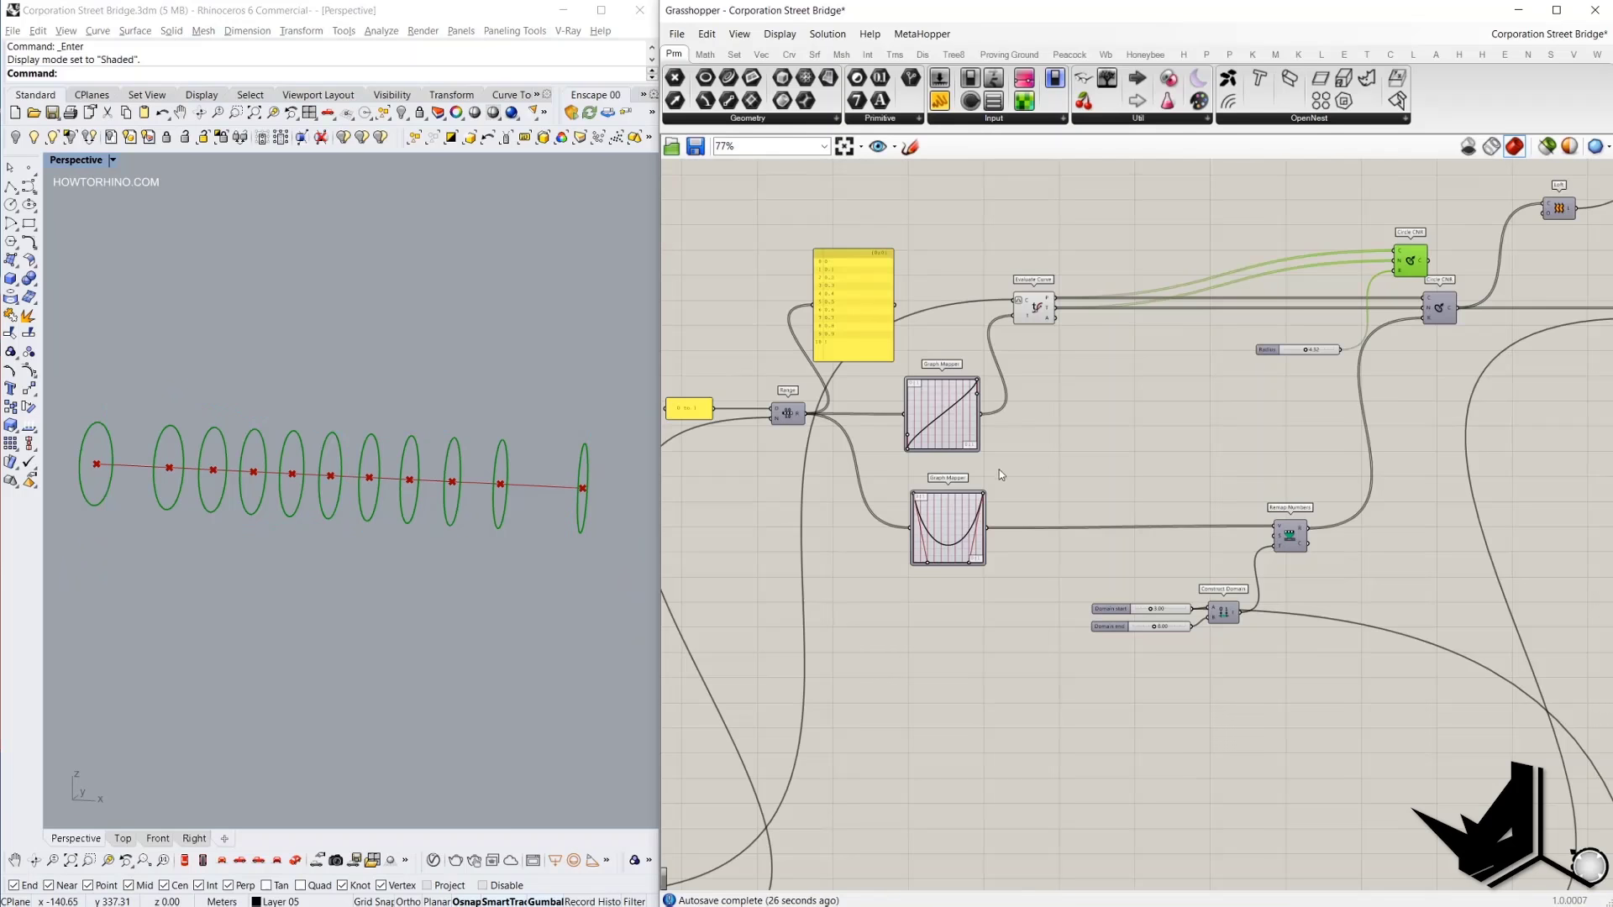
# Examine how the Range values pass through the lower Graph Mapper and Remap Numbers, using the Construct Domain limits, to drive the circle radii.
pyautogui.moveTo(999, 470)
pyautogui.mouseDown(button='right')
pyautogui.moveTo(1090, 424)
pyautogui.moveTo(1226, 423)
pyautogui.mouseUp(button='right')
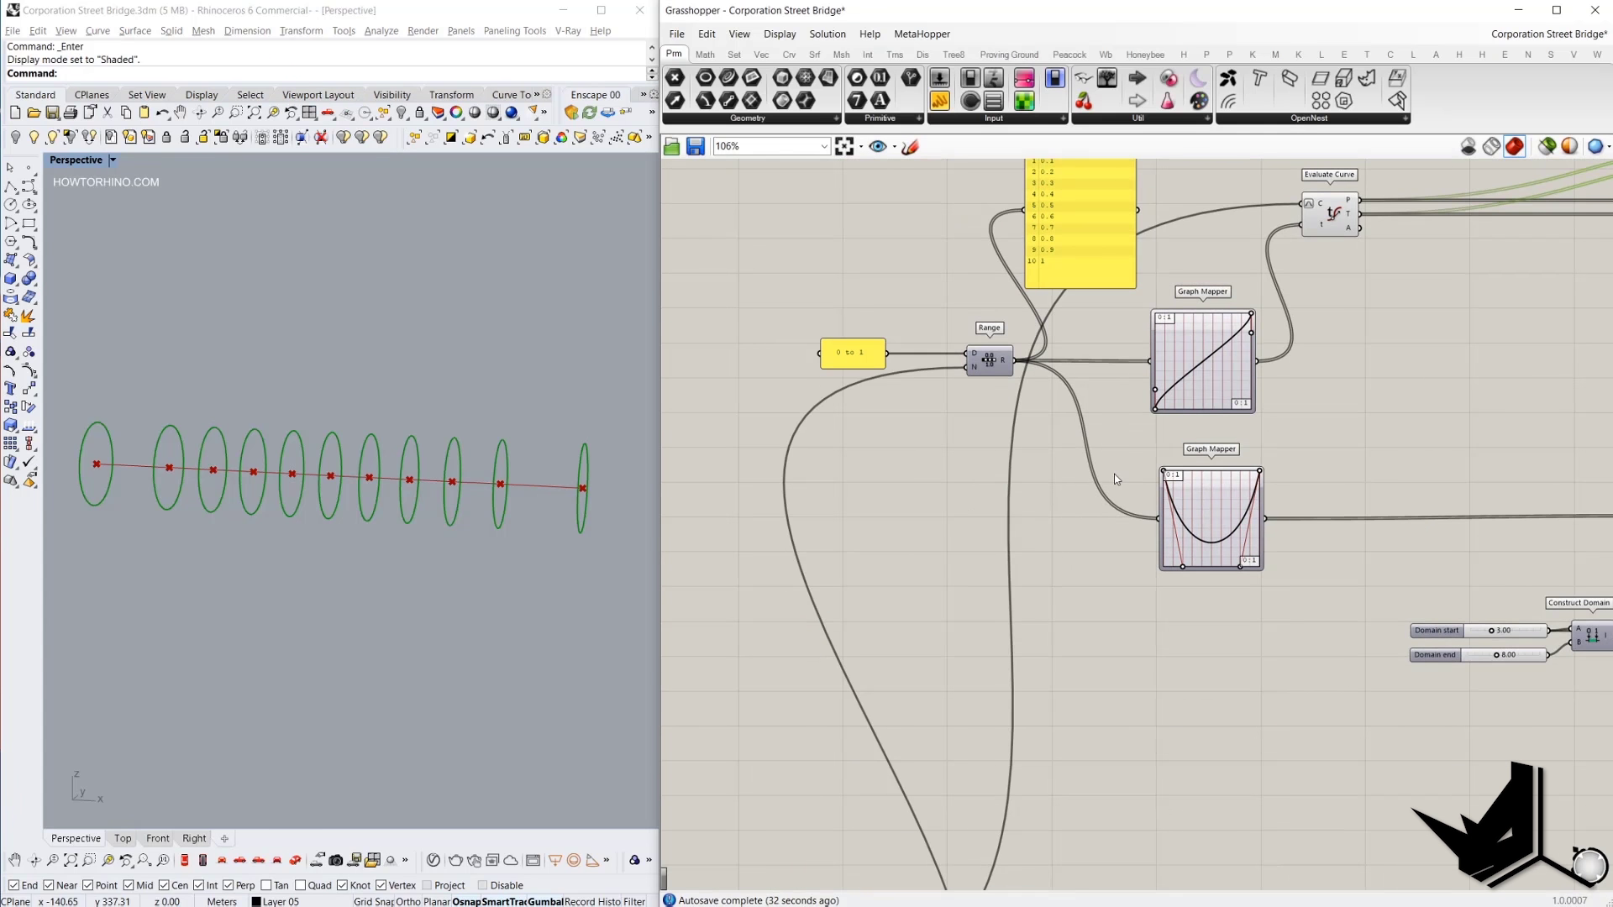
pyautogui.moveTo(971, 415); pyautogui.dragTo(925, 339, button='right')
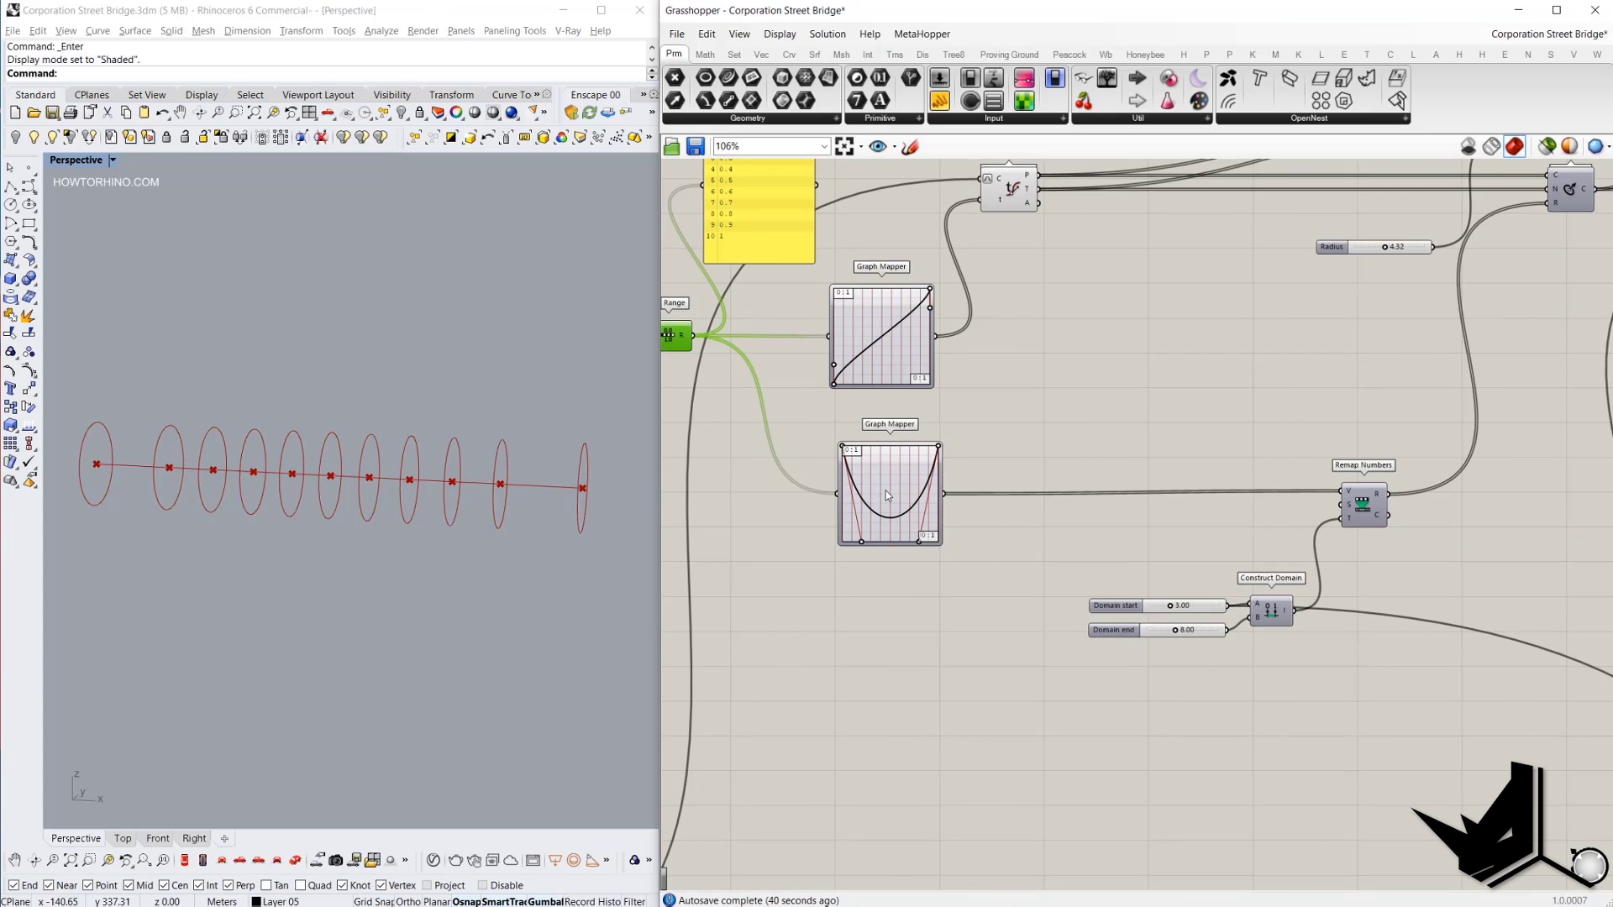
pyautogui.rightClick(887, 496)
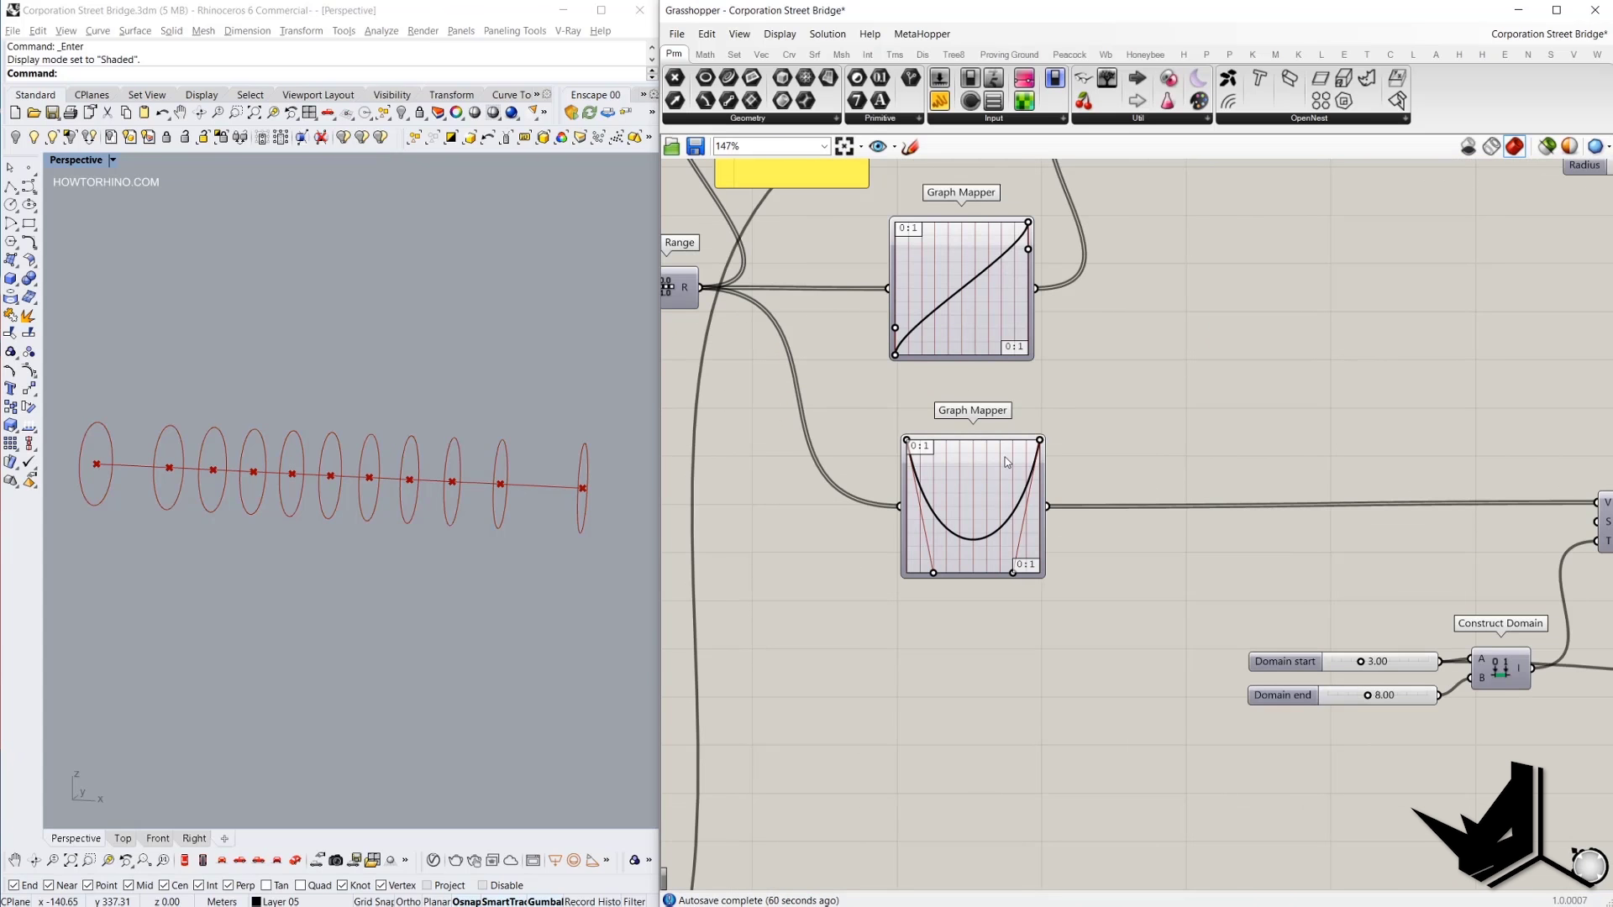
pyautogui.scroll(-3, 1032, 446)
pyautogui.moveTo(1345, 484); pyautogui.dragTo(1277, 481, button='right')
pyautogui.scroll(2, 952, 479)
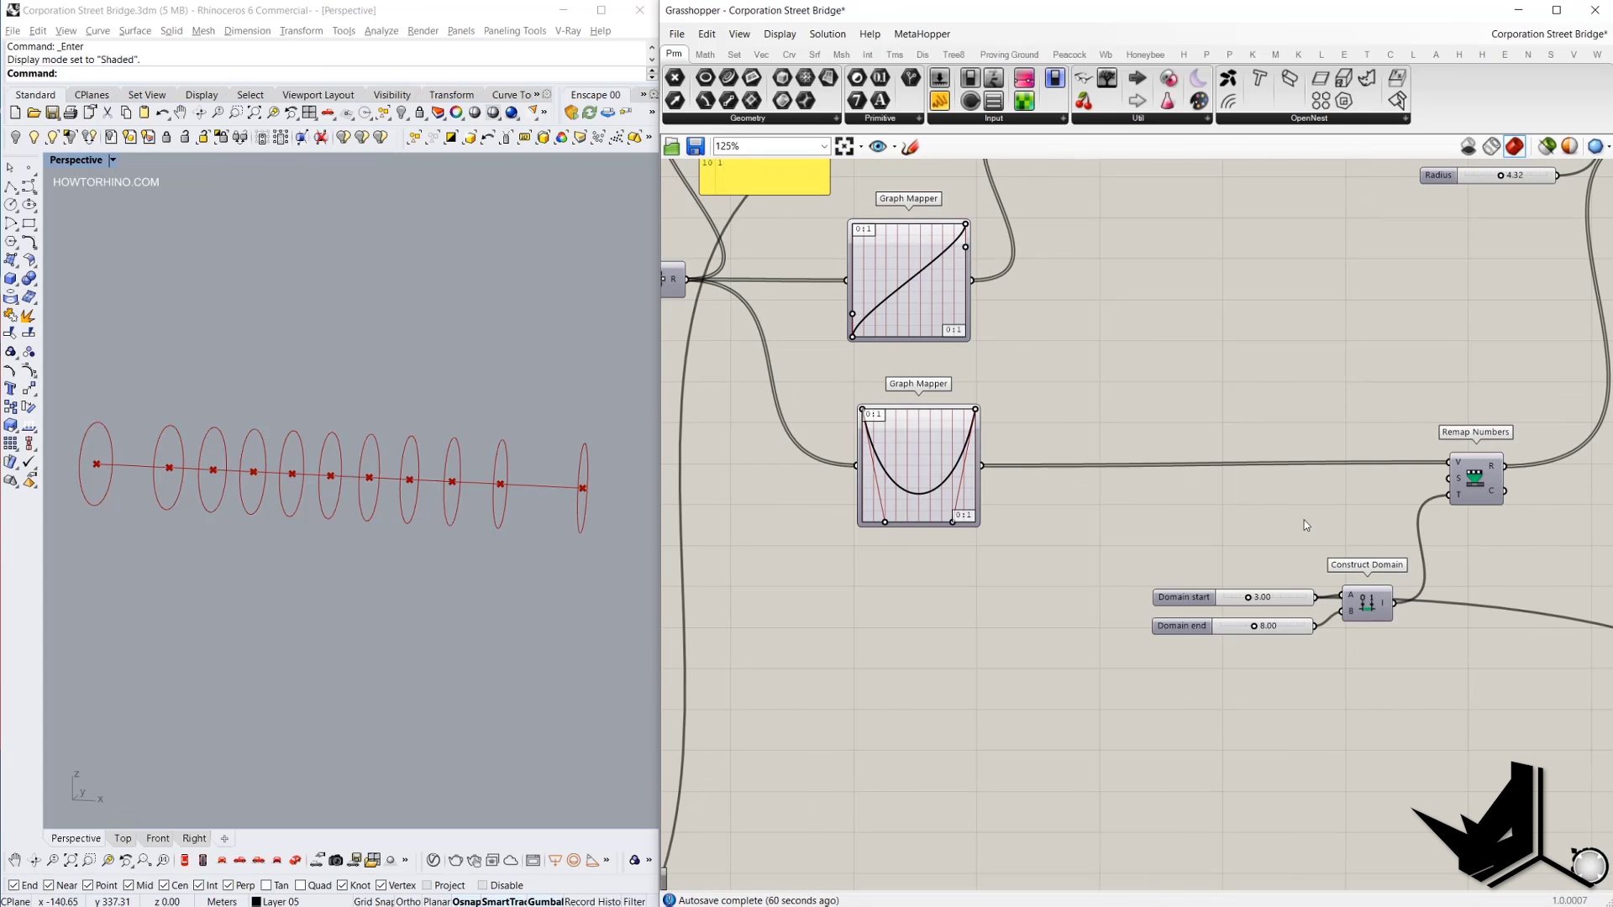
pyautogui.scroll(2, 1304, 521)
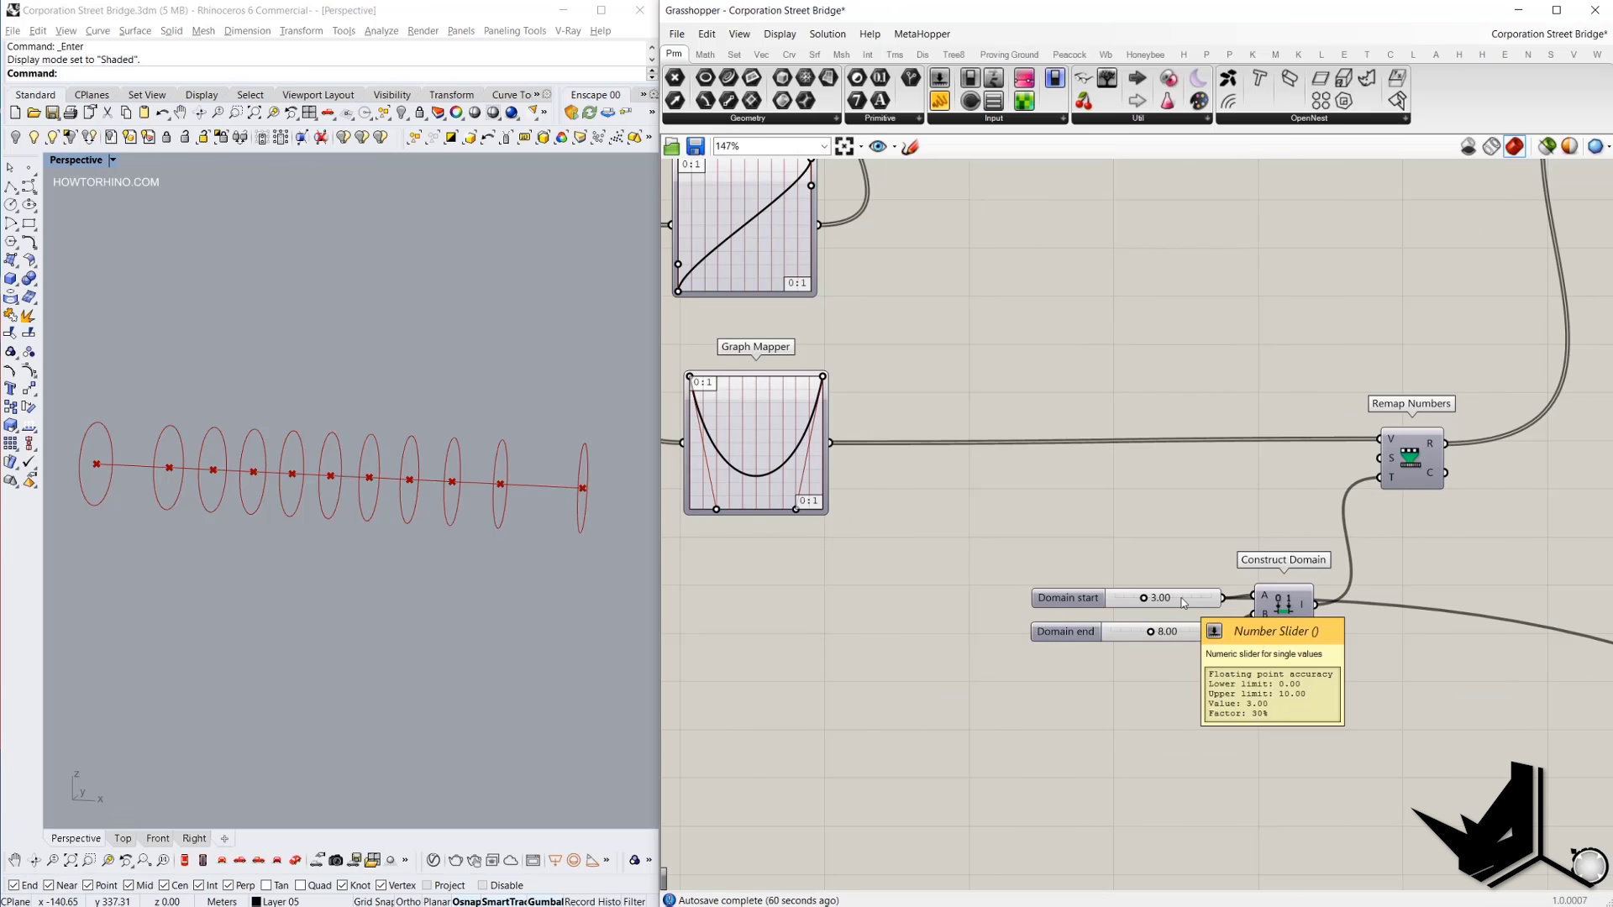
pyautogui.scroll(-1, 1184, 604)
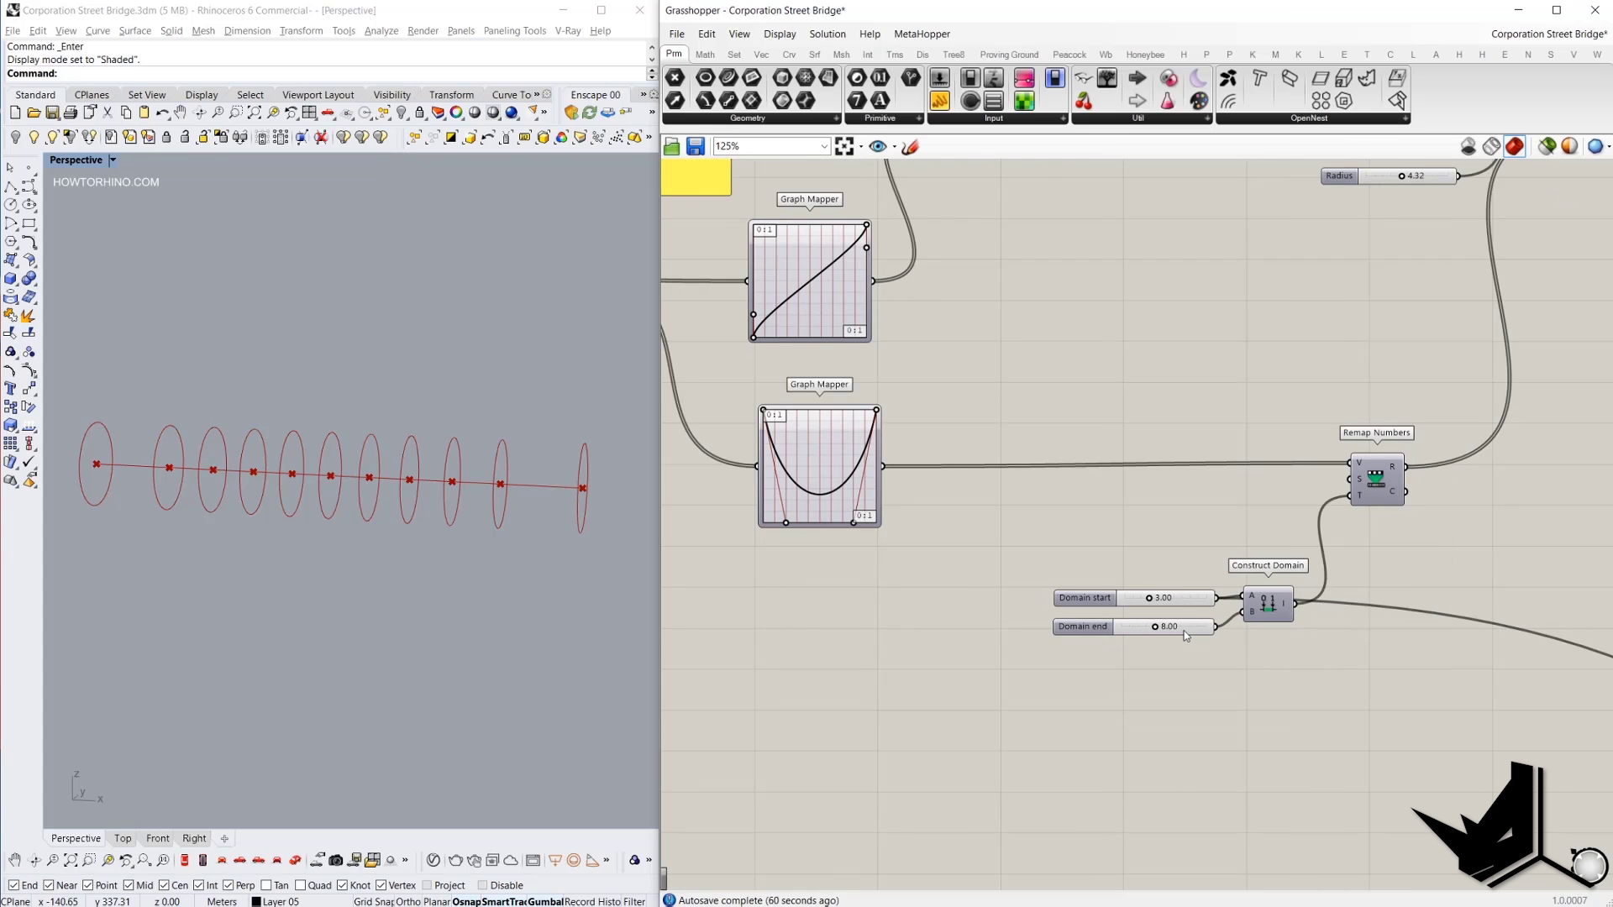
pyautogui.scroll(-1, 1196, 583)
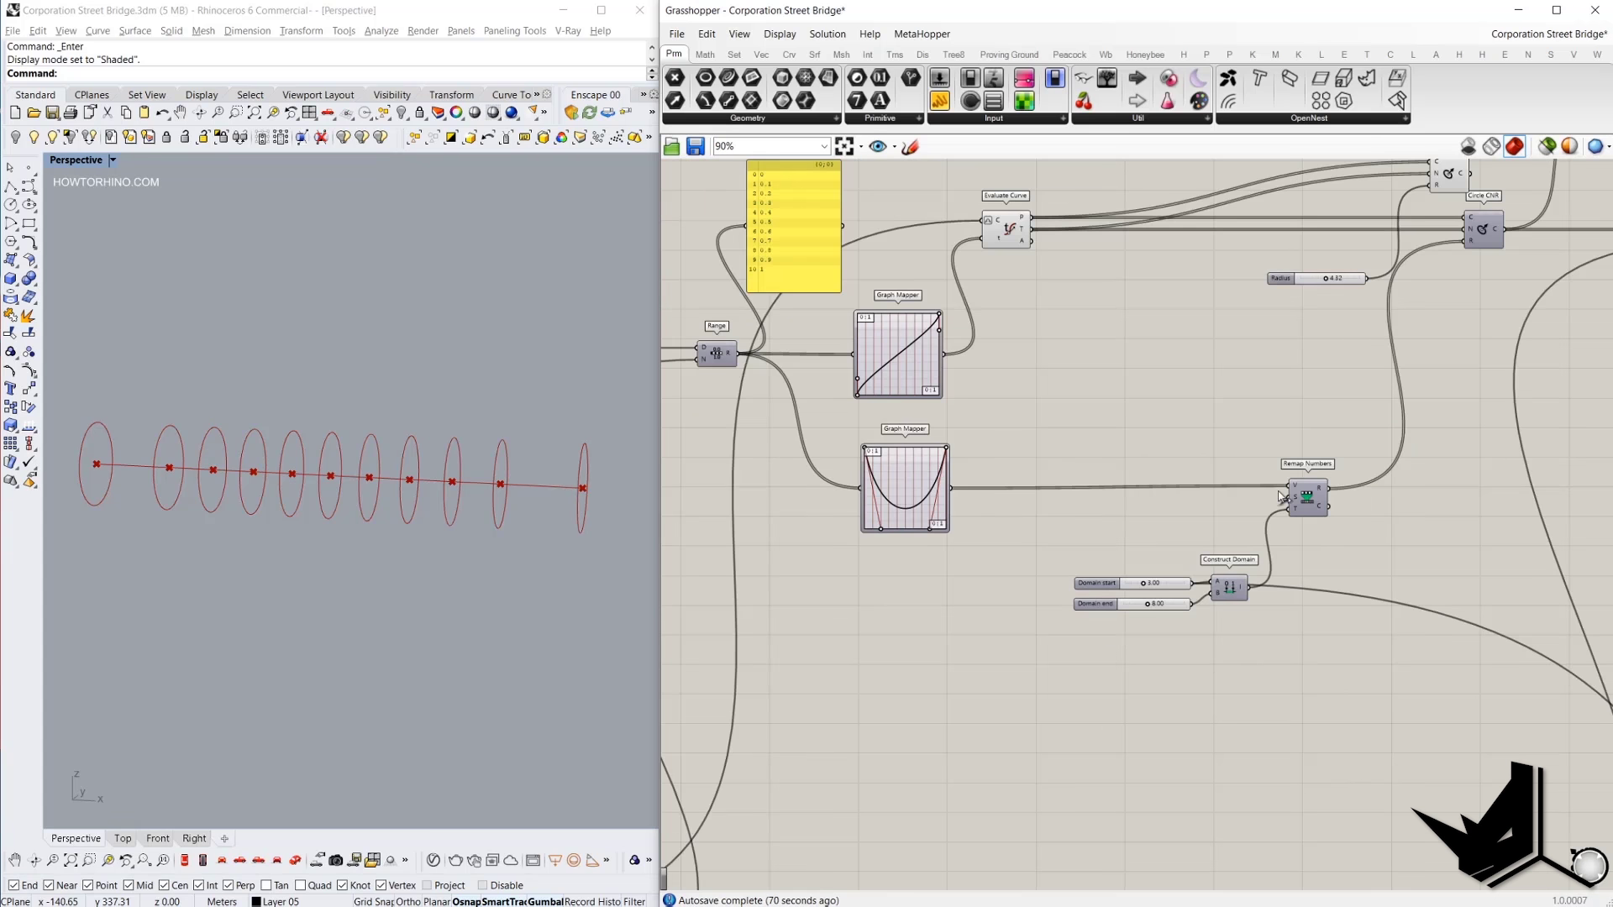
pyautogui.scroll(2, 1166, 641)
pyautogui.click(1167, 640)
pyautogui.scroll(-2, 1207, 617)
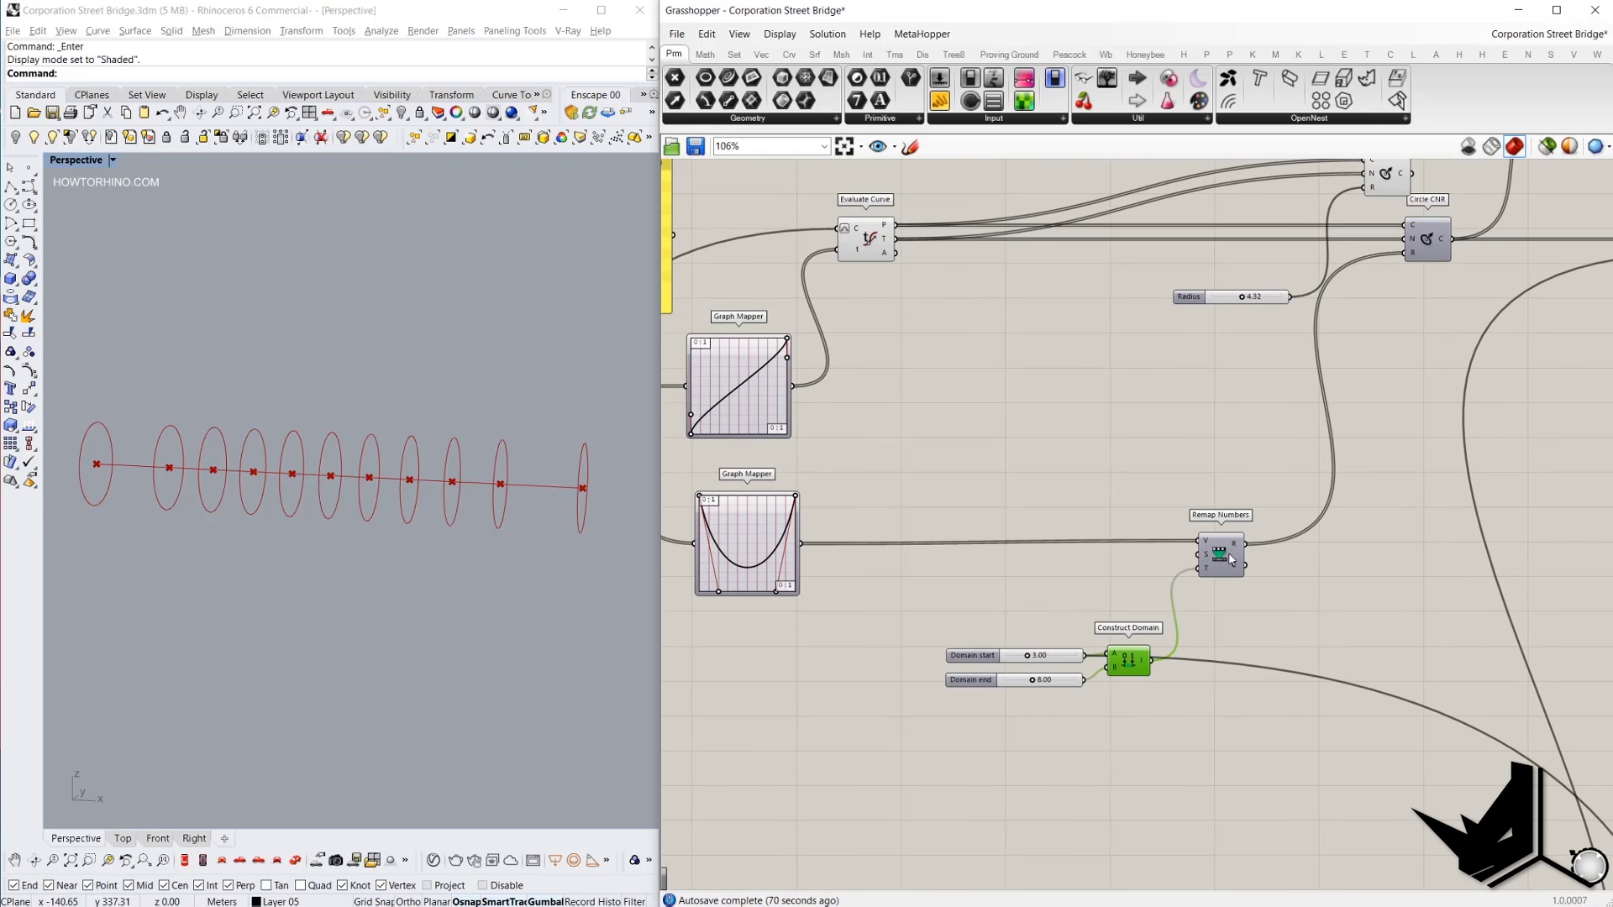
pyautogui.moveTo(1234, 544); pyautogui.dragTo(1121, 624, button='right')
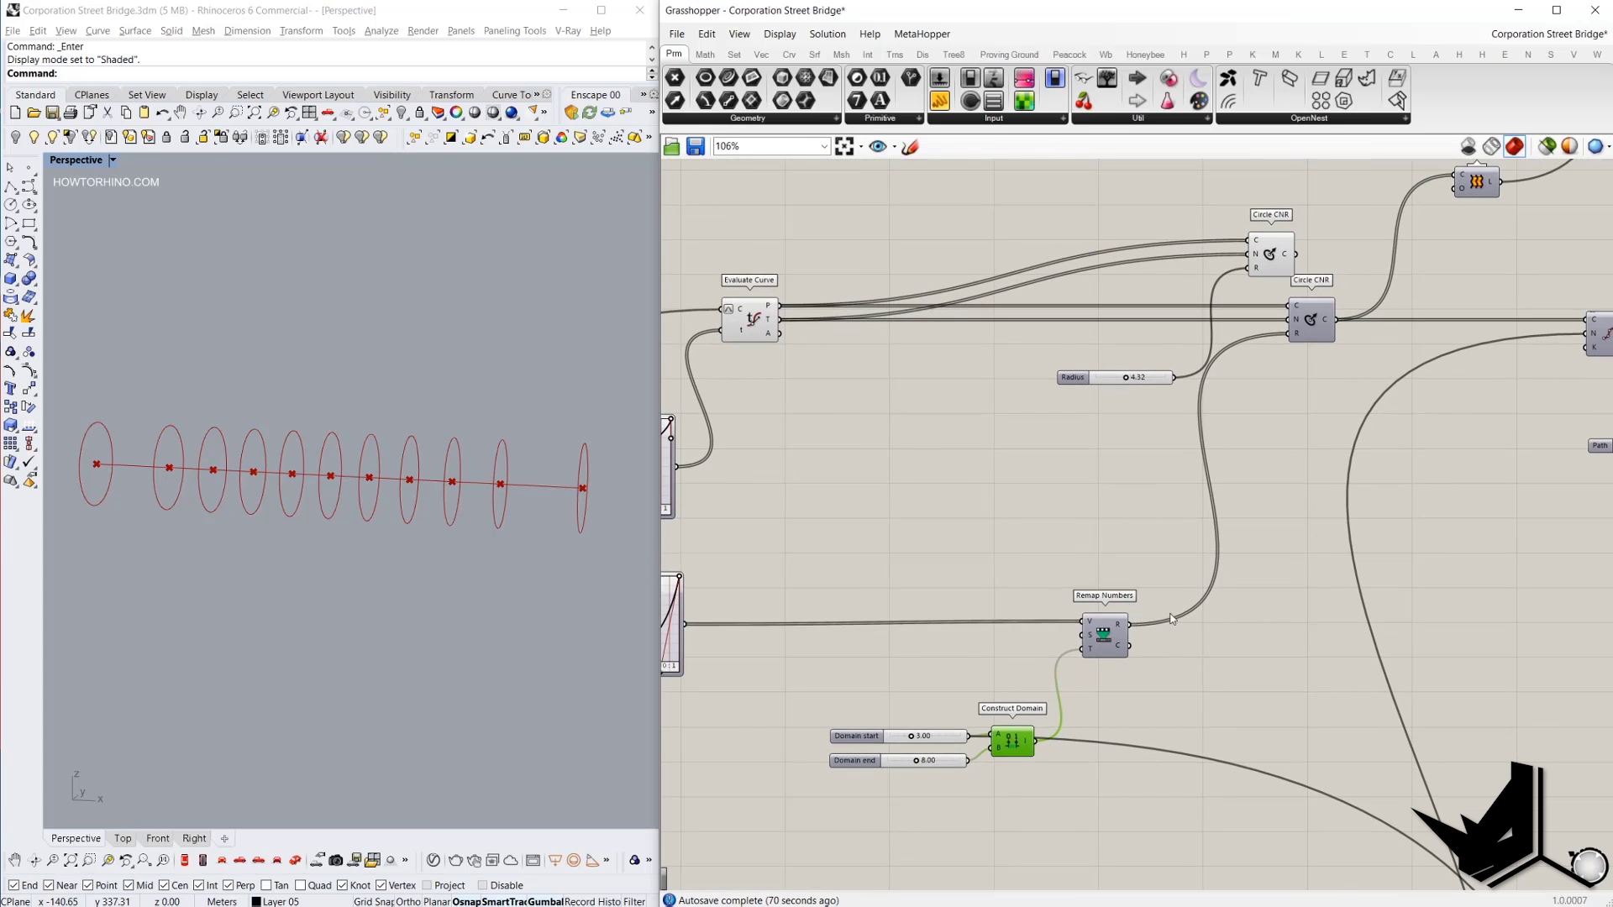
# Turn on the preview of the original Circle CNR and delete the constant-radius duplicate with its Radius slider.
pyautogui.click(1311, 328)
pyautogui.click(1267, 252)
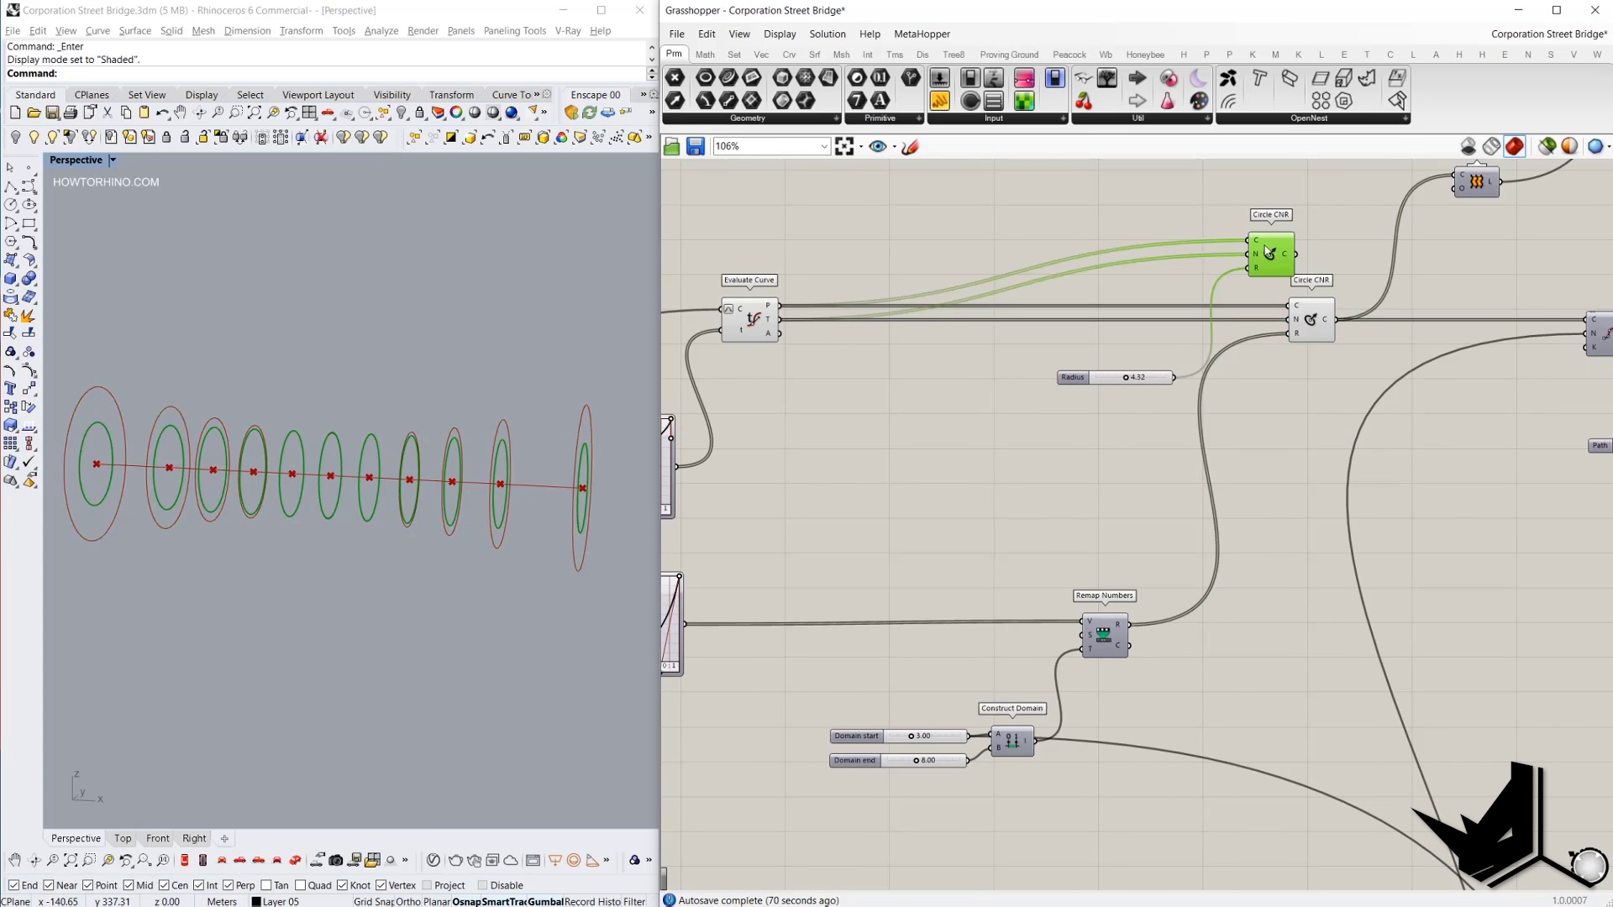
pyautogui.press('Delete')
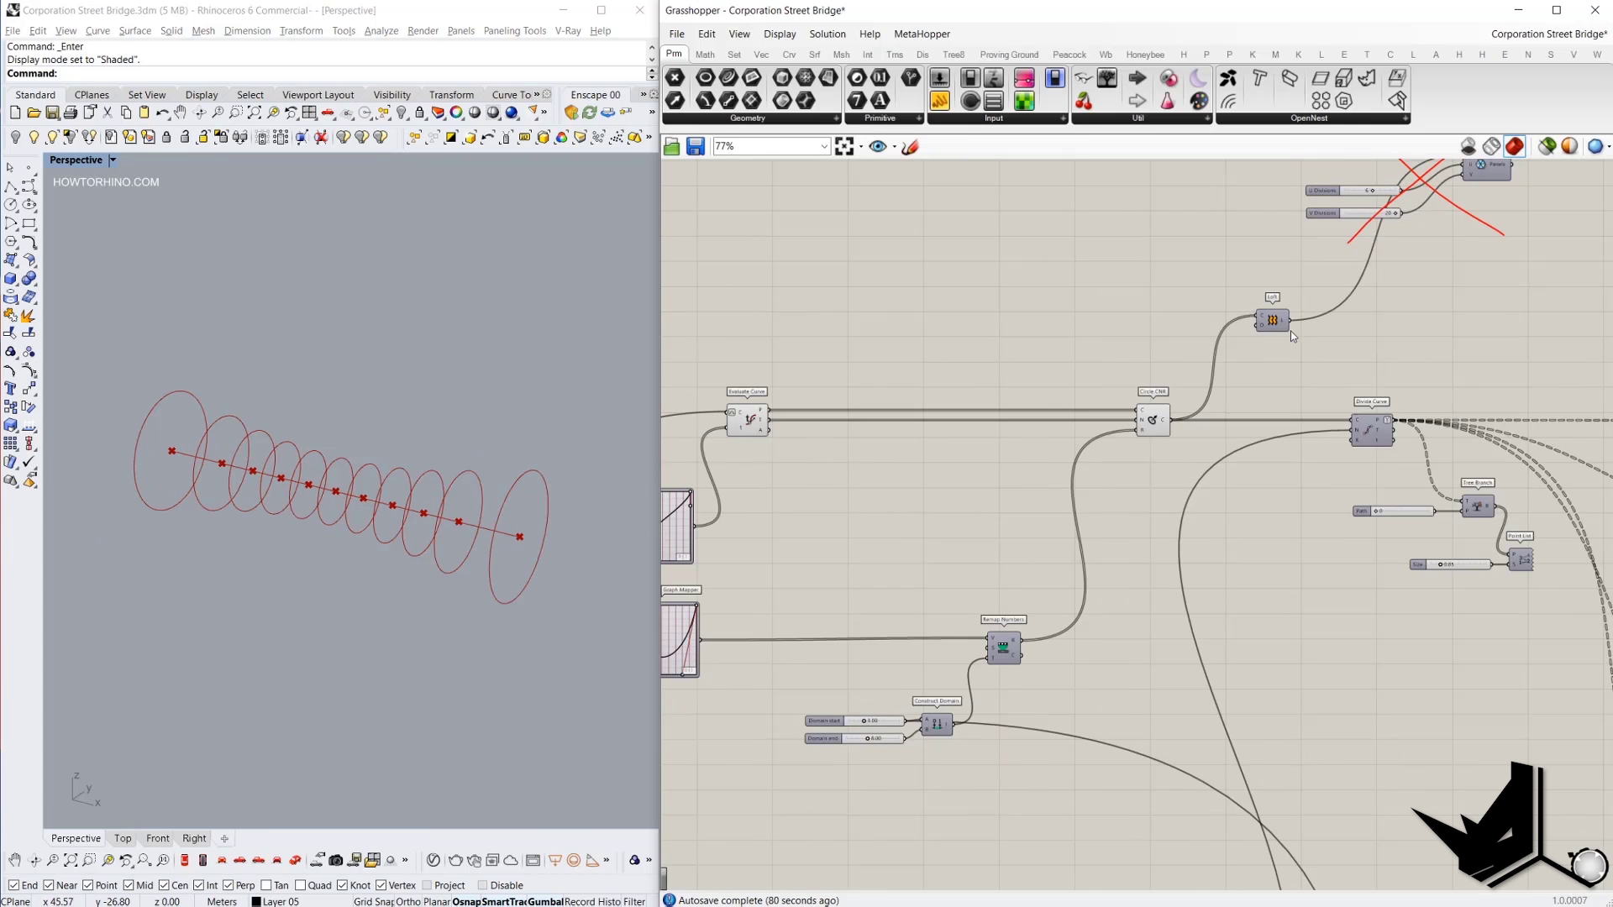
# Turn on the preview of the Loft through the Circle CNR circles and inspect the tube surface in the viewport.
pyautogui.moveTo(1290, 331); pyautogui.dragTo(1107, 424, button='right')
pyautogui.scroll(2, 1107, 424)
pyautogui.click(1097, 405)
pyautogui.rightClick(995, 321)
pyautogui.click(1029, 334)
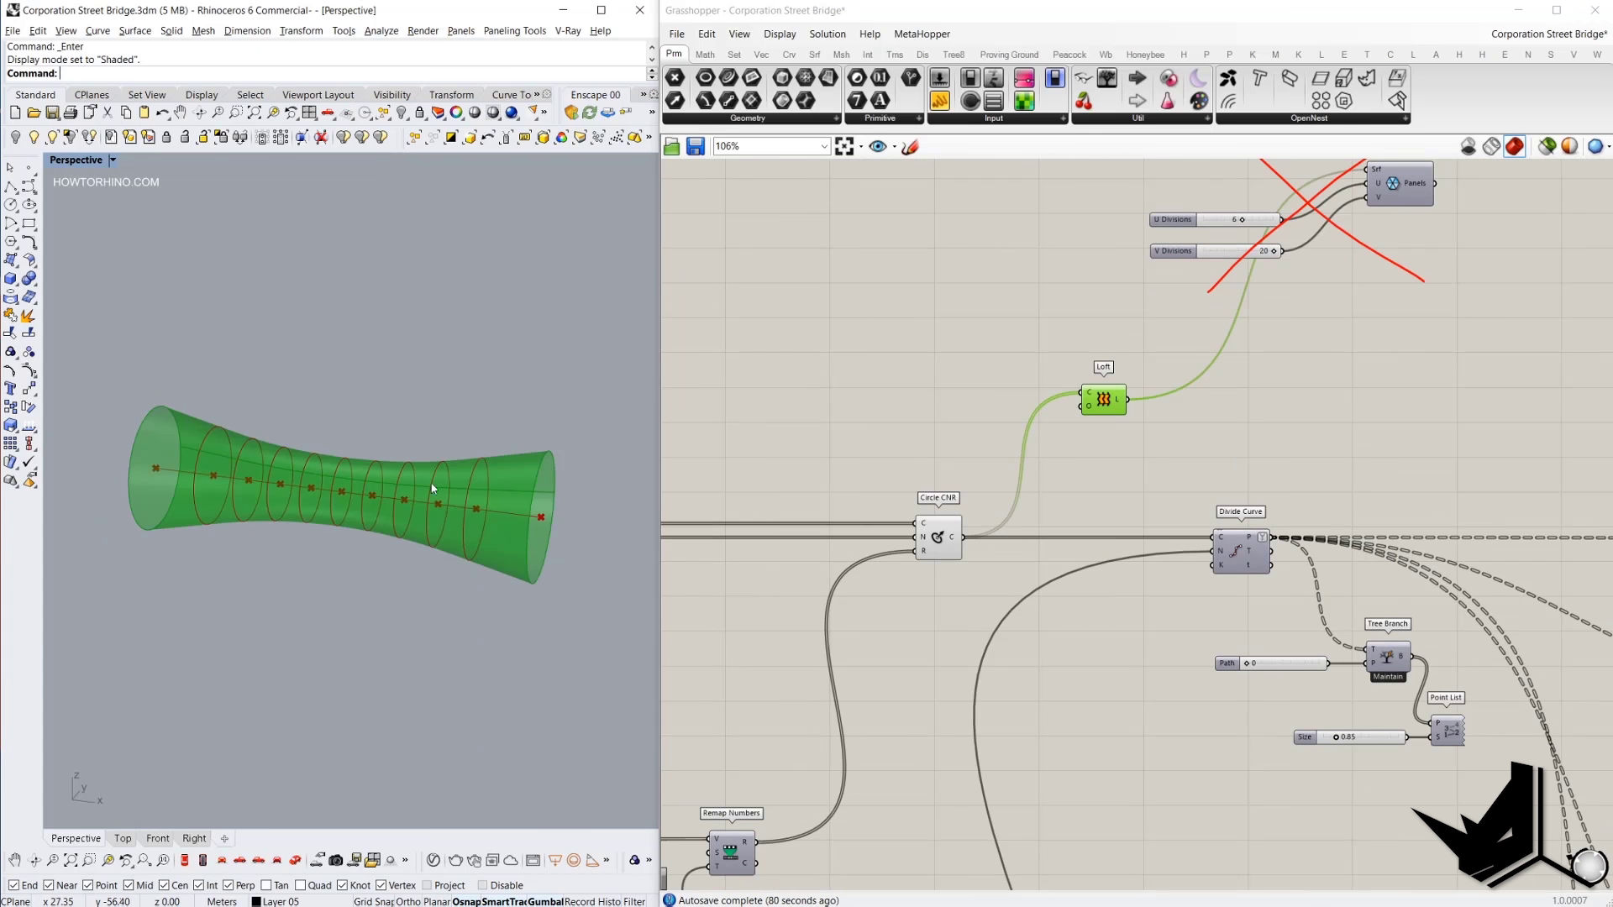
pyautogui.scroll(3, 431, 484)
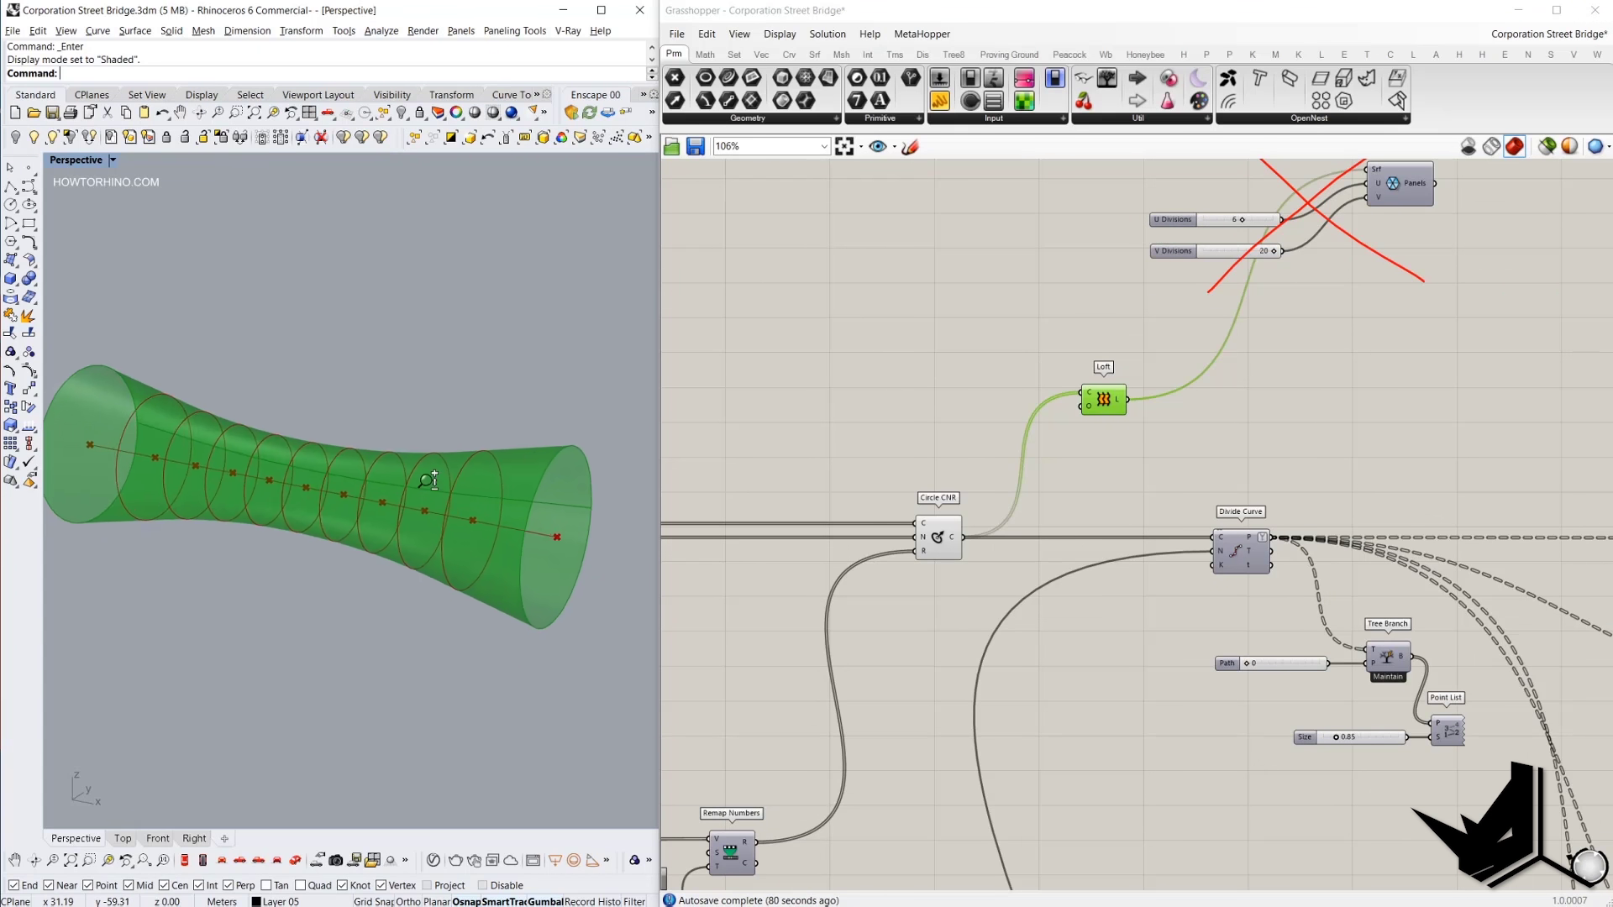
pyautogui.scroll(-2, 428, 480)
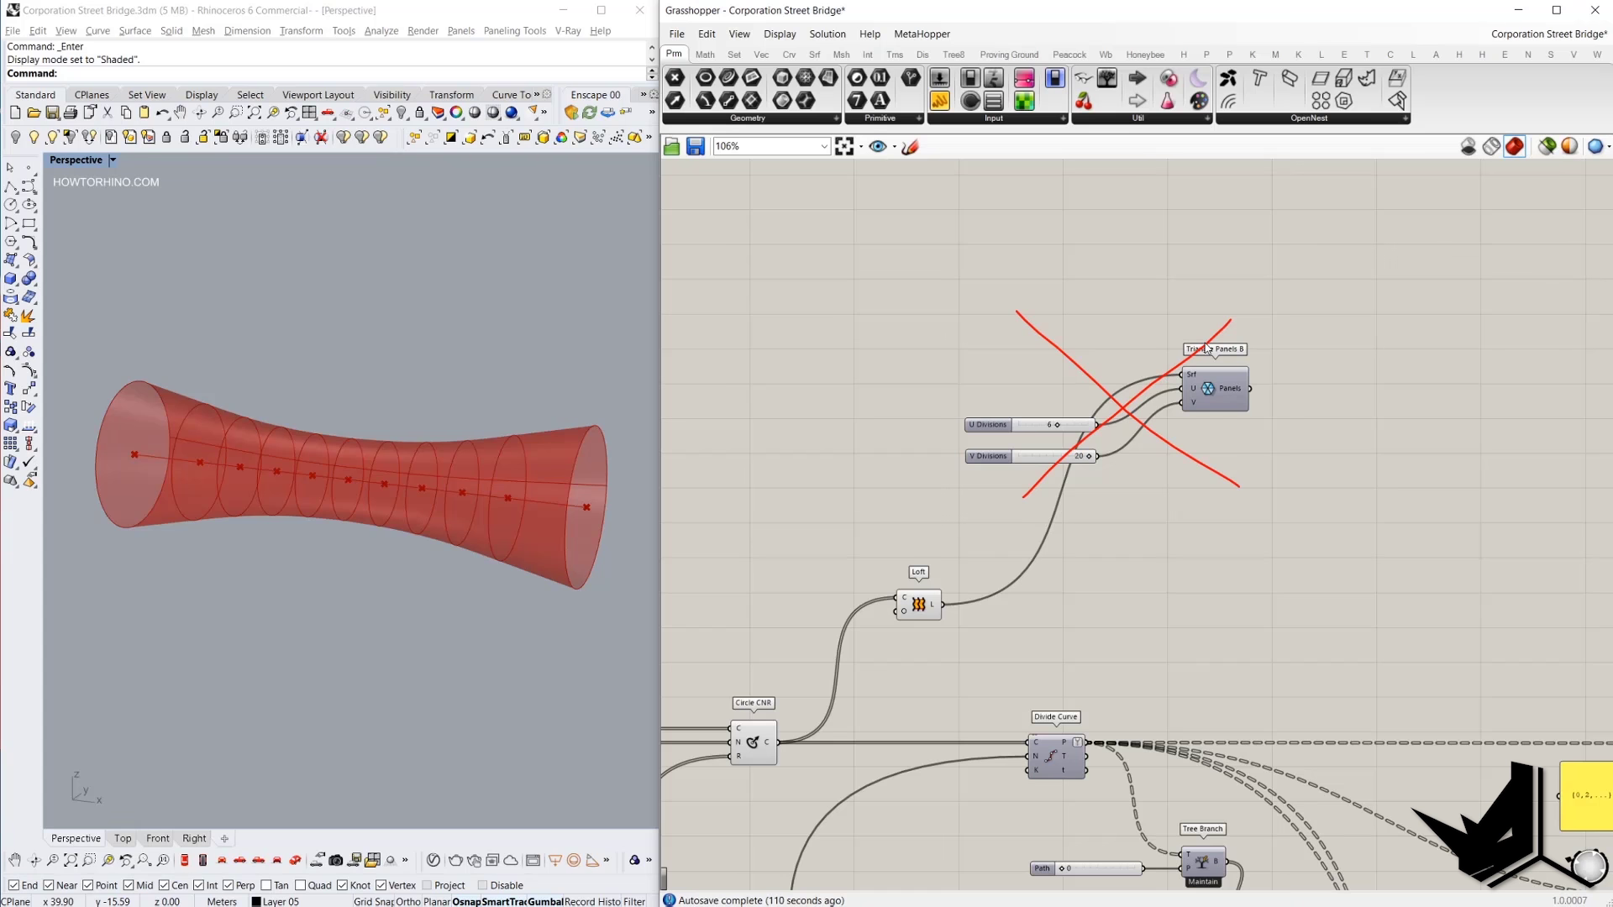
# Preview the Triangle Panels B component and bake its panels as a group onto Layer 05.
pyautogui.click(1215, 383)
pyautogui.click(1224, 480)
pyautogui.scroll(3, 1208, 352)
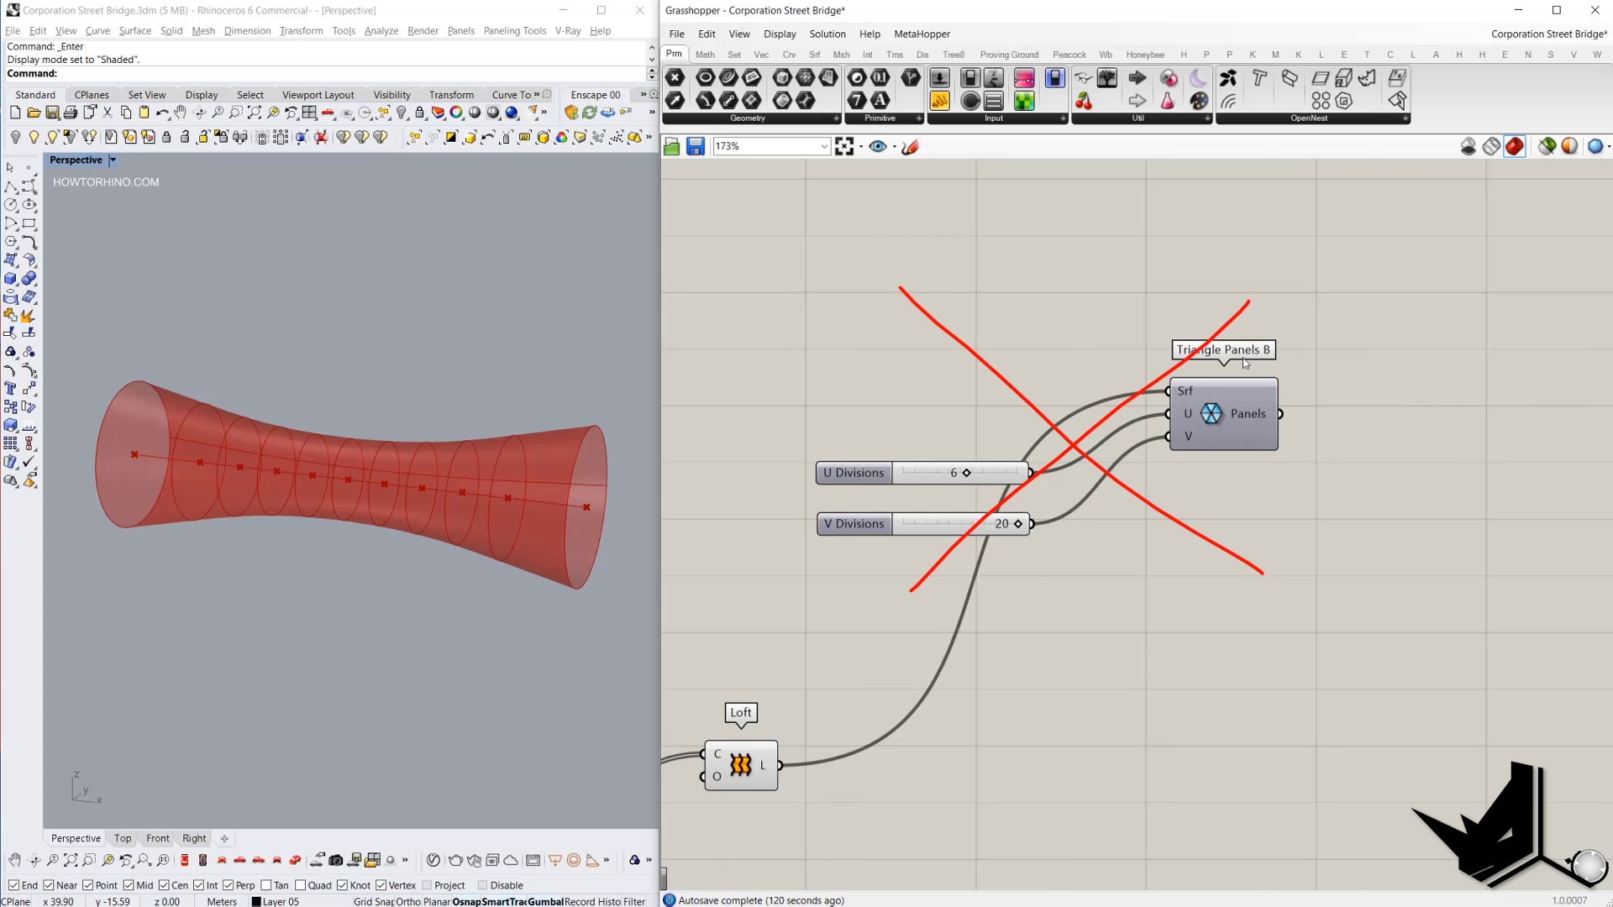
pyautogui.click(1227, 427)
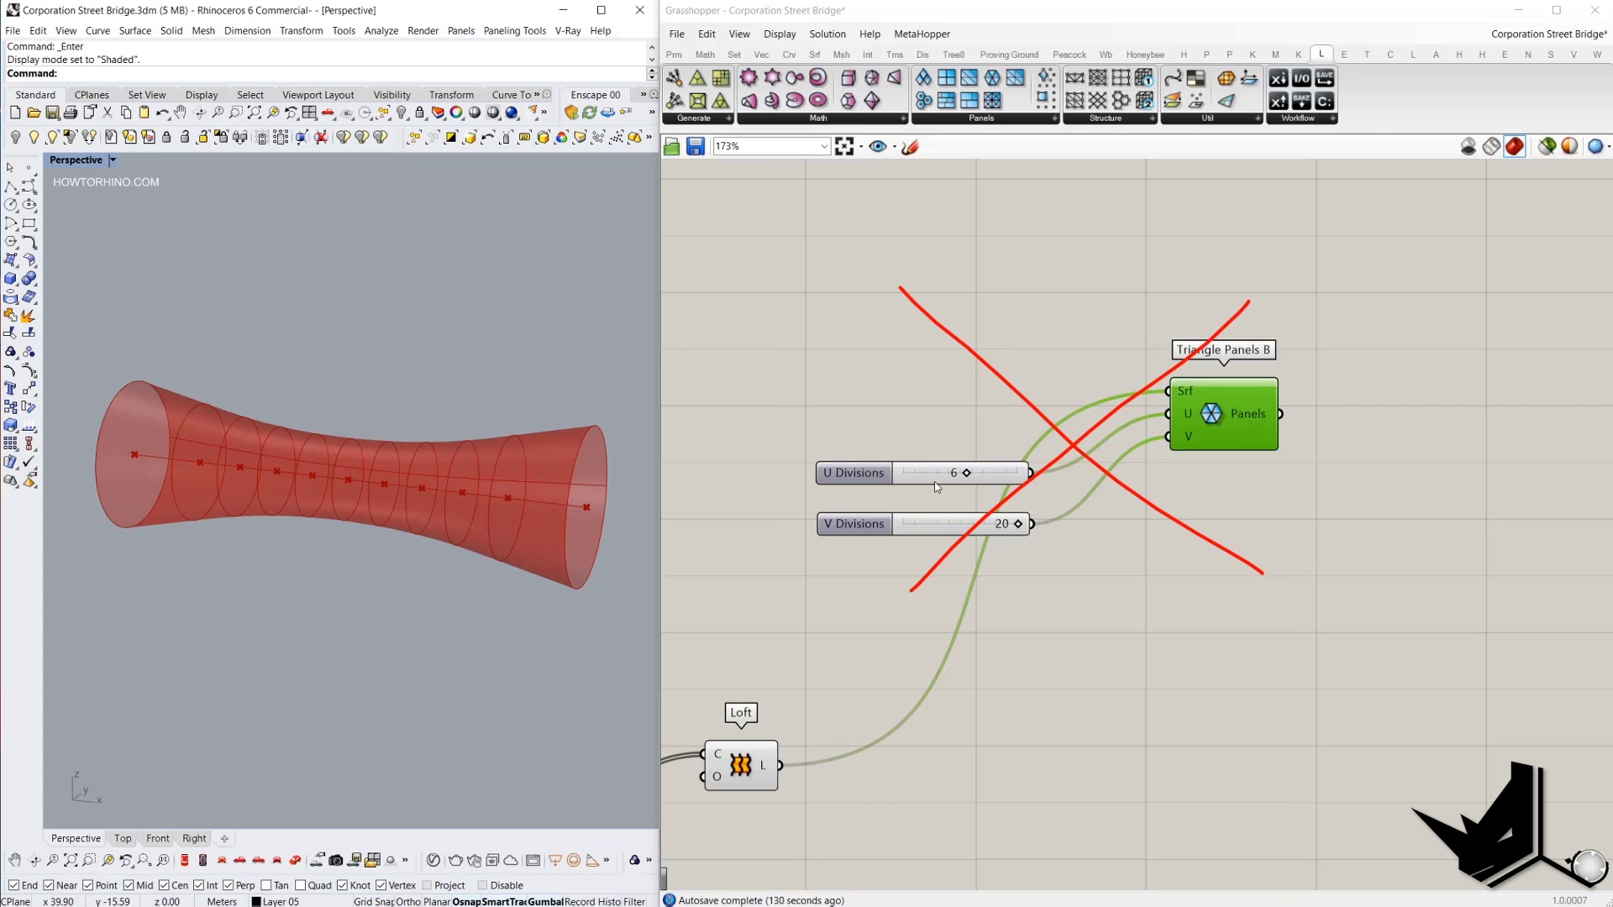
pyautogui.rightClick(1229, 419)
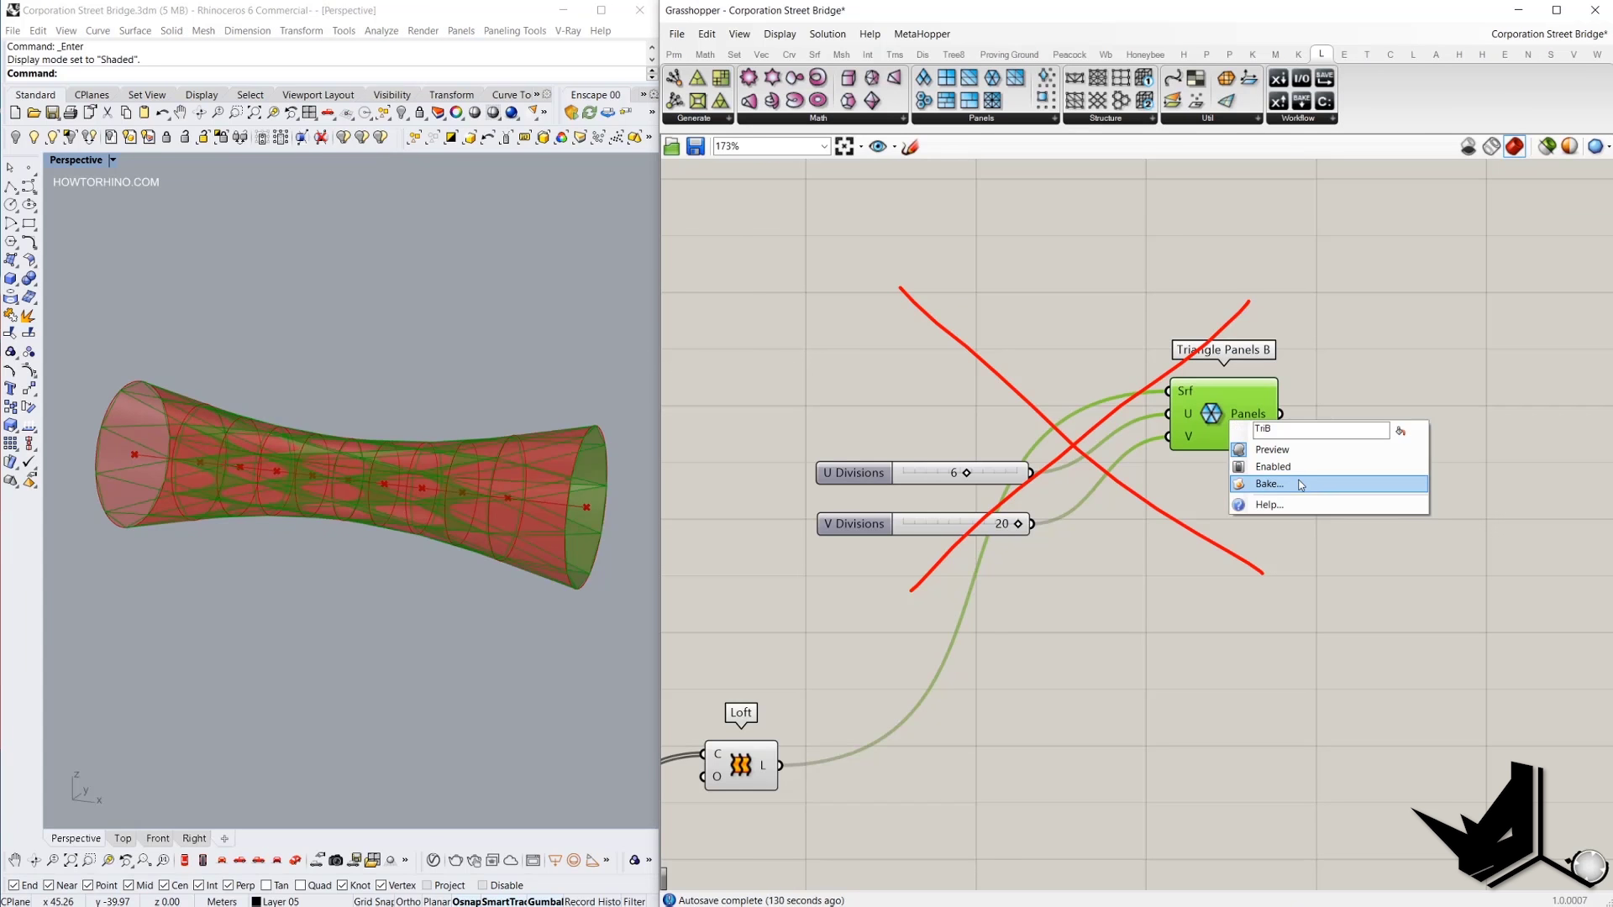
pyautogui.click(1298, 481)
pyautogui.click(1283, 418)
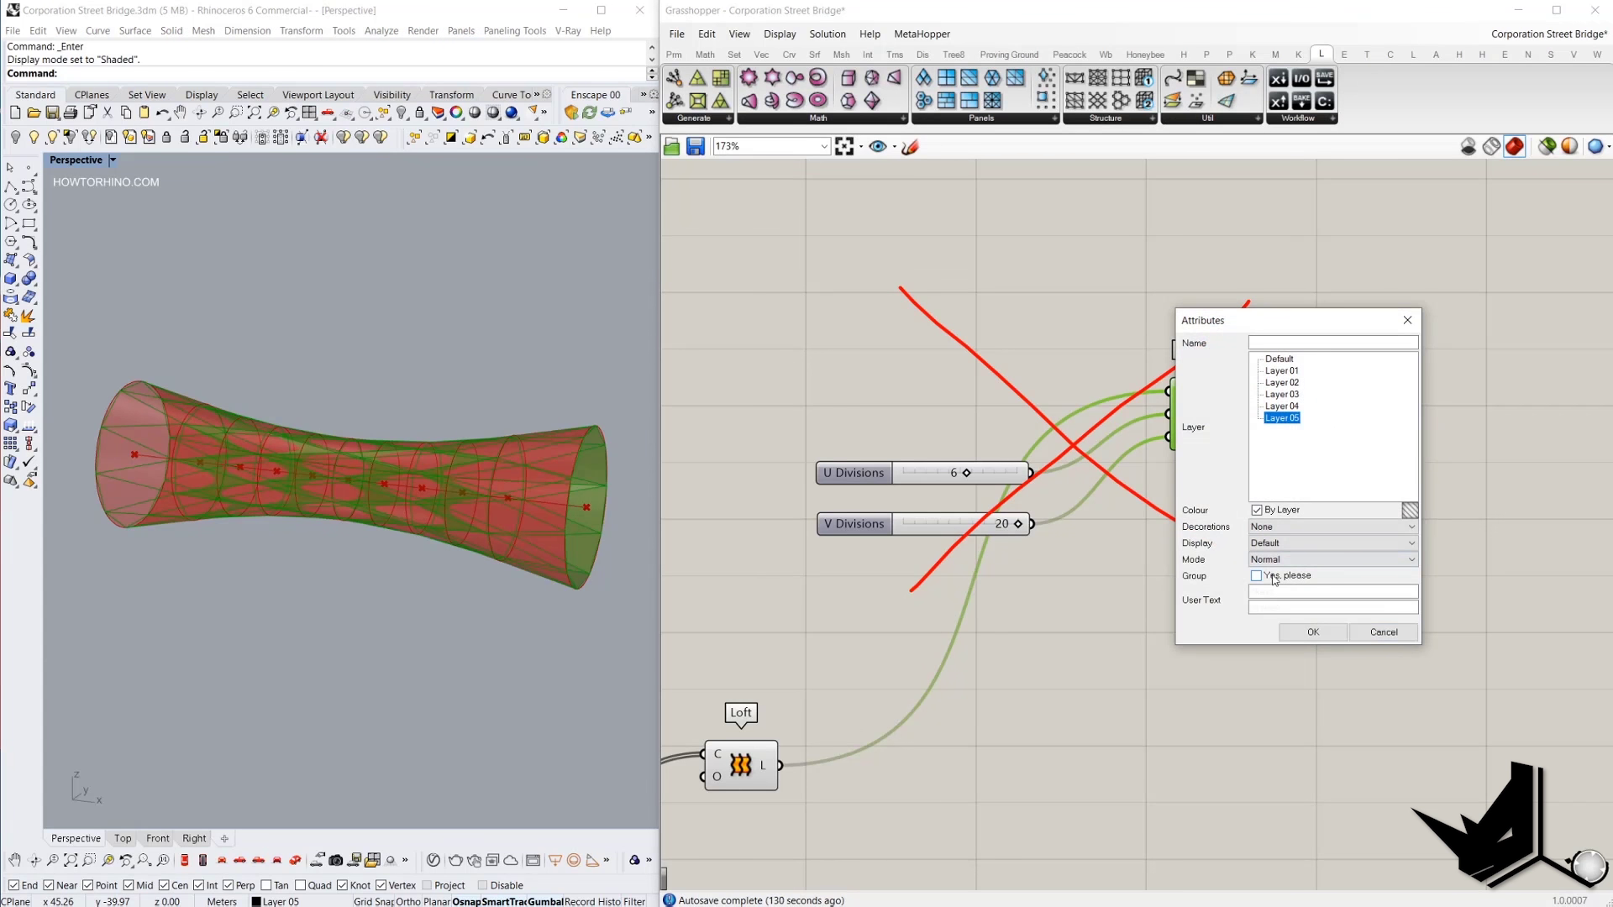
pyautogui.click(1276, 578)
pyautogui.click(1313, 631)
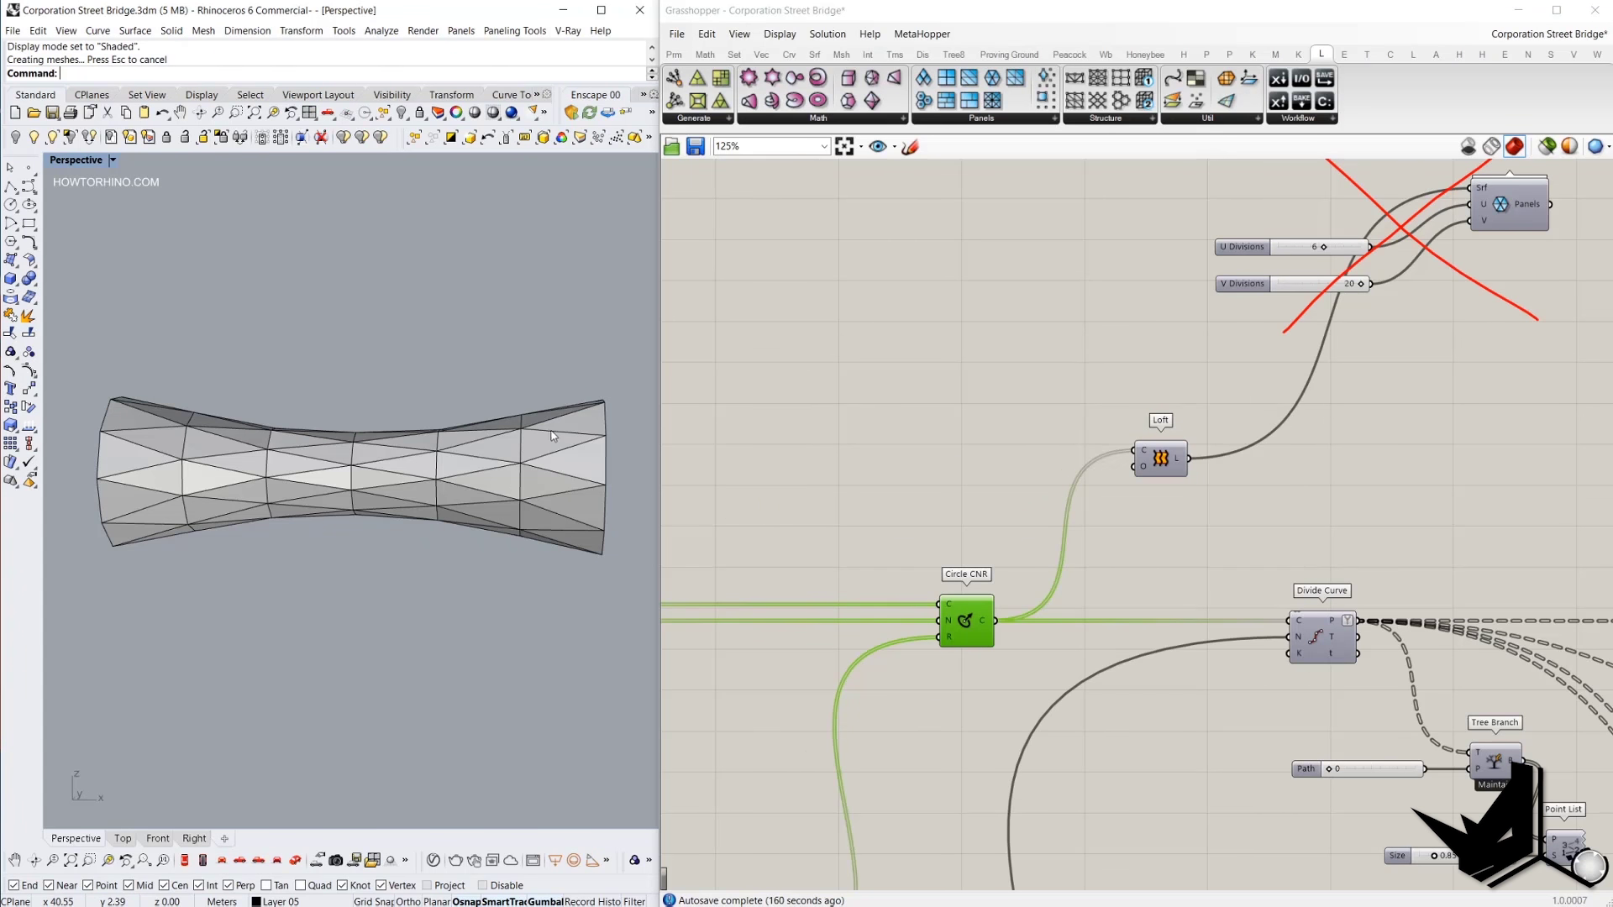
# Capture the viewport with the baked panels and mark a crossed-out line running lengthwise along the triangle edges.
pyautogui.moveTo(471, 393); pyautogui.dragTo(304, 504, button='right')
pyautogui.scroll(5, 281, 494)
pyautogui.scroll(-4, 296, 496)
pyautogui.press('Print')
pyautogui.moveTo(126, 227); pyautogui.dragTo(635, 782)
pyautogui.moveTo(126, 505); pyautogui.dragTo(58, 505)
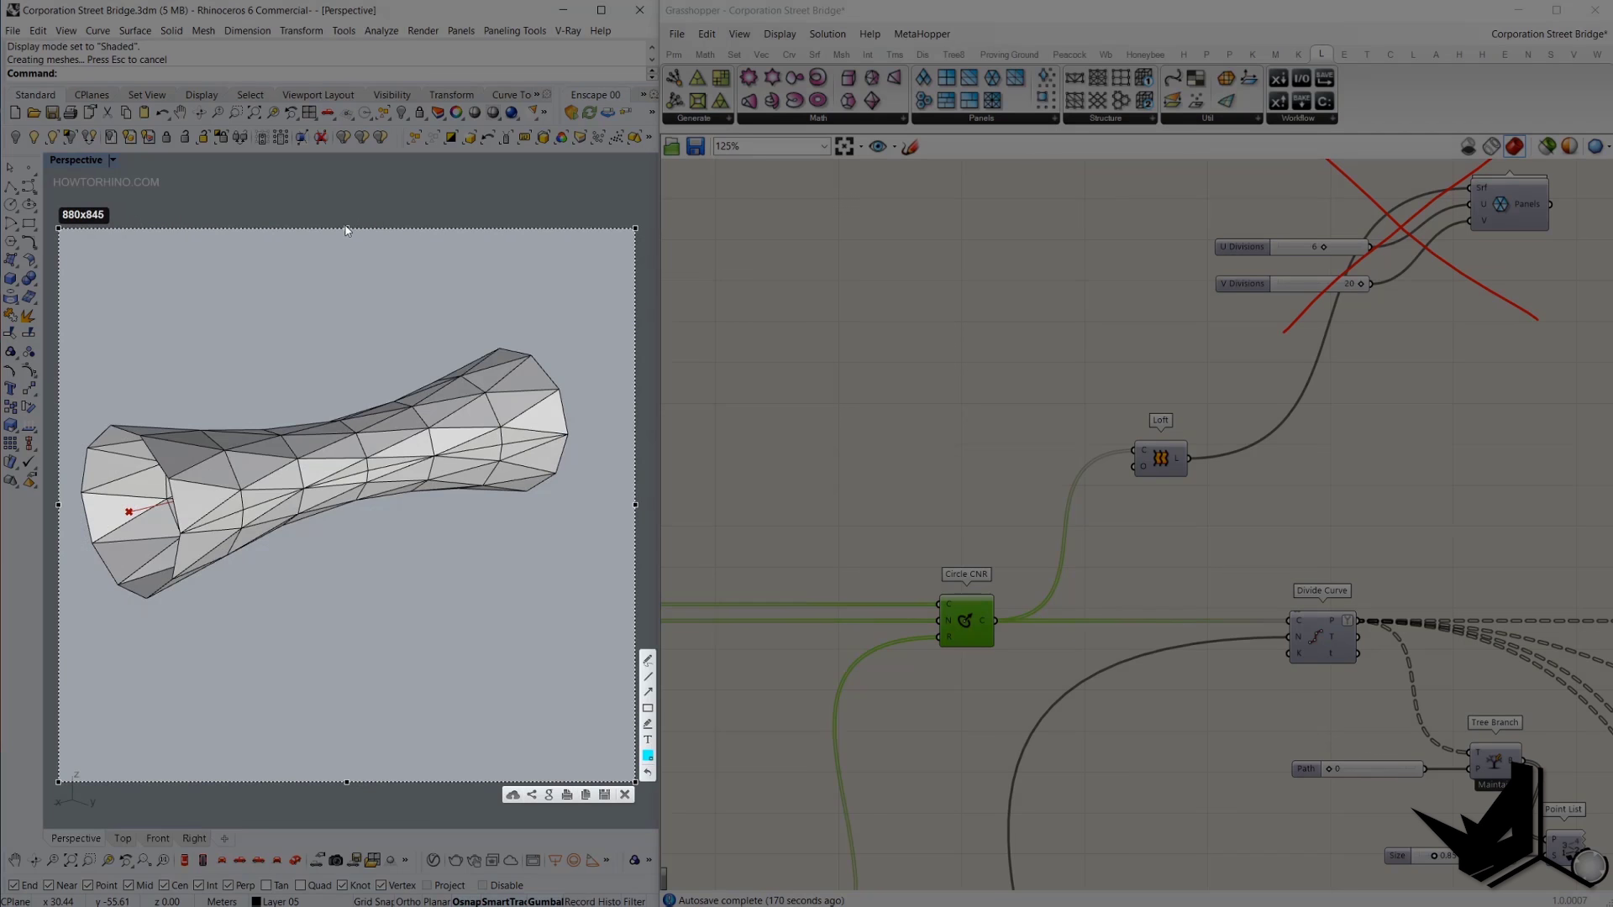
pyautogui.moveTo(344, 229); pyautogui.dragTo(346, 197)
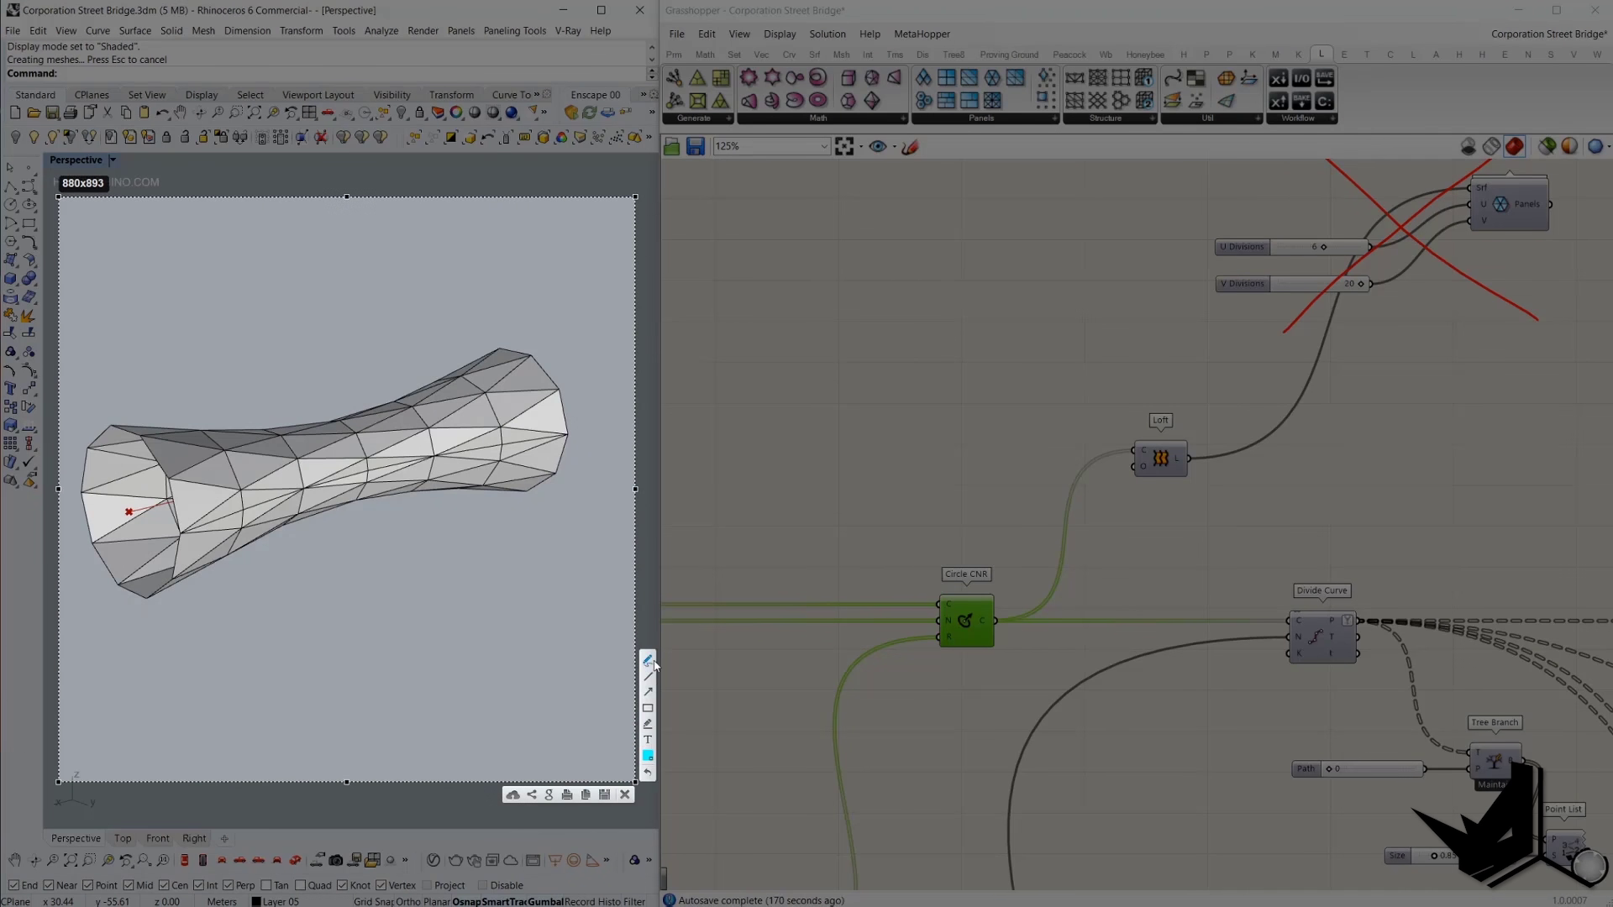
pyautogui.moveTo(182, 531); pyautogui.dragTo(576, 432)
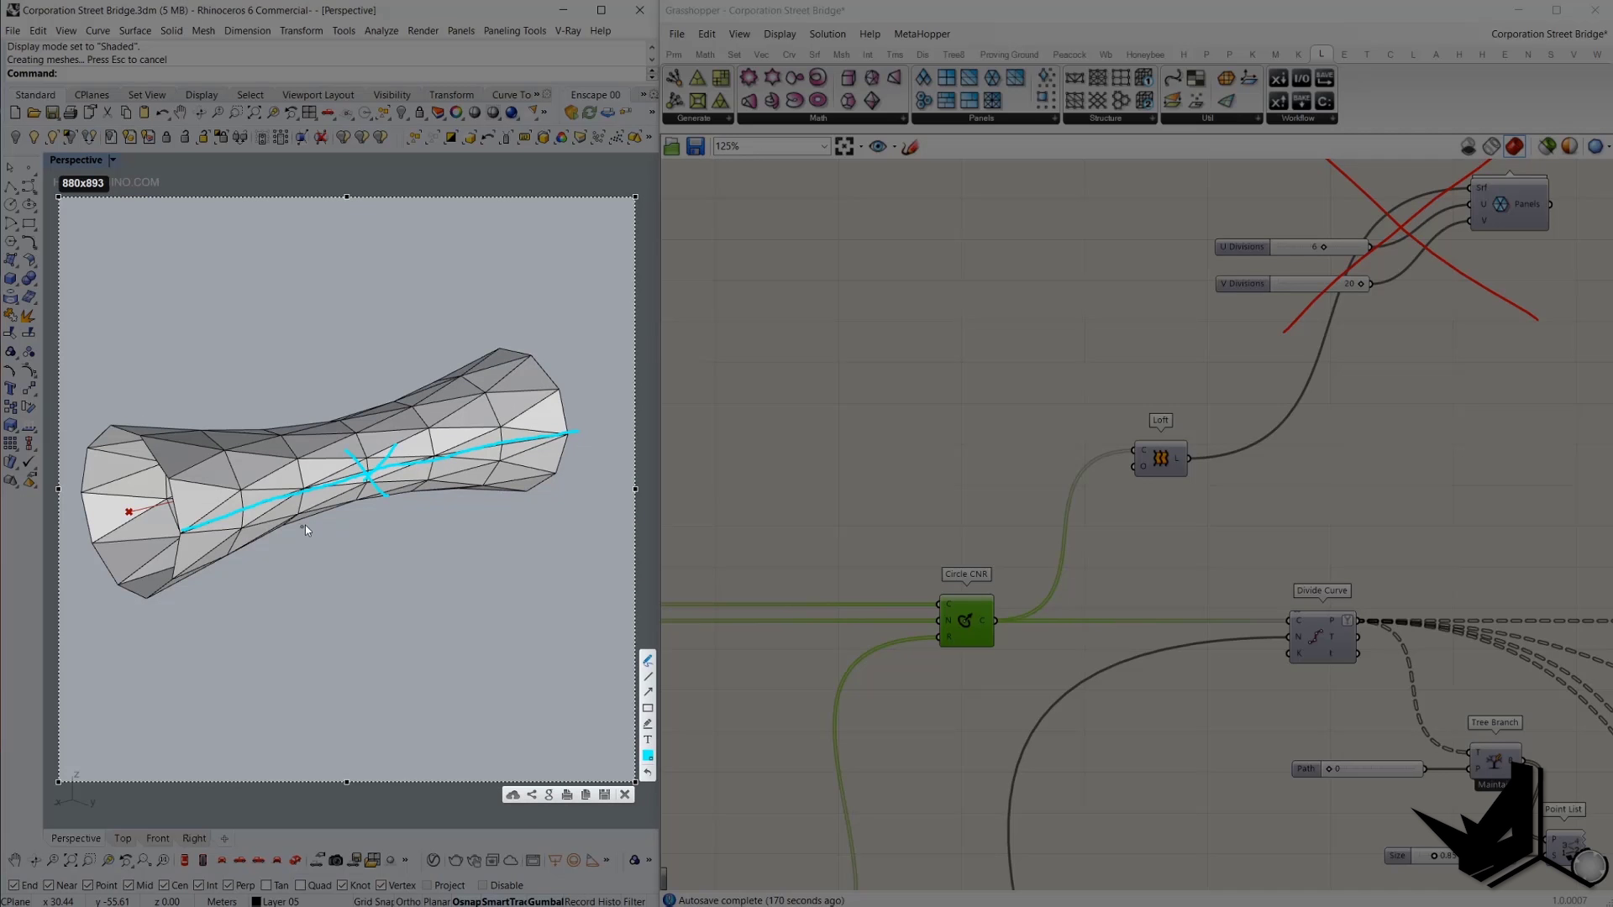
pyautogui.moveTo(394, 445); pyautogui.dragTo(343, 502)
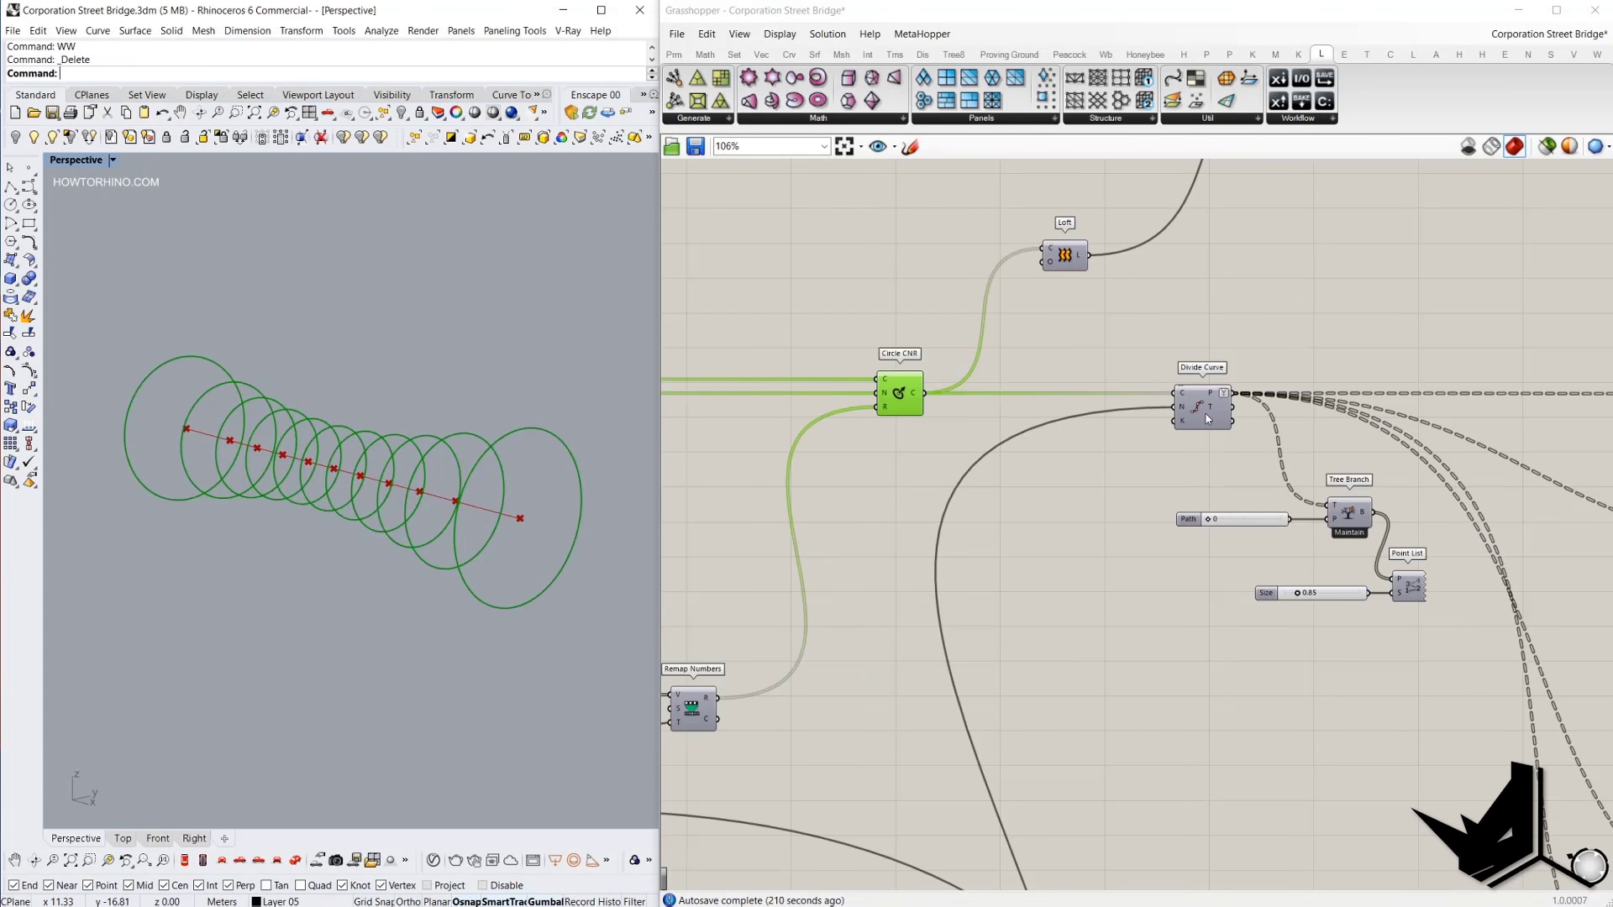
# Turn on the preview of the Divide Curve component to display the division points on the circles.
pyautogui.click(1207, 418)
pyautogui.rightClick(1242, 297)
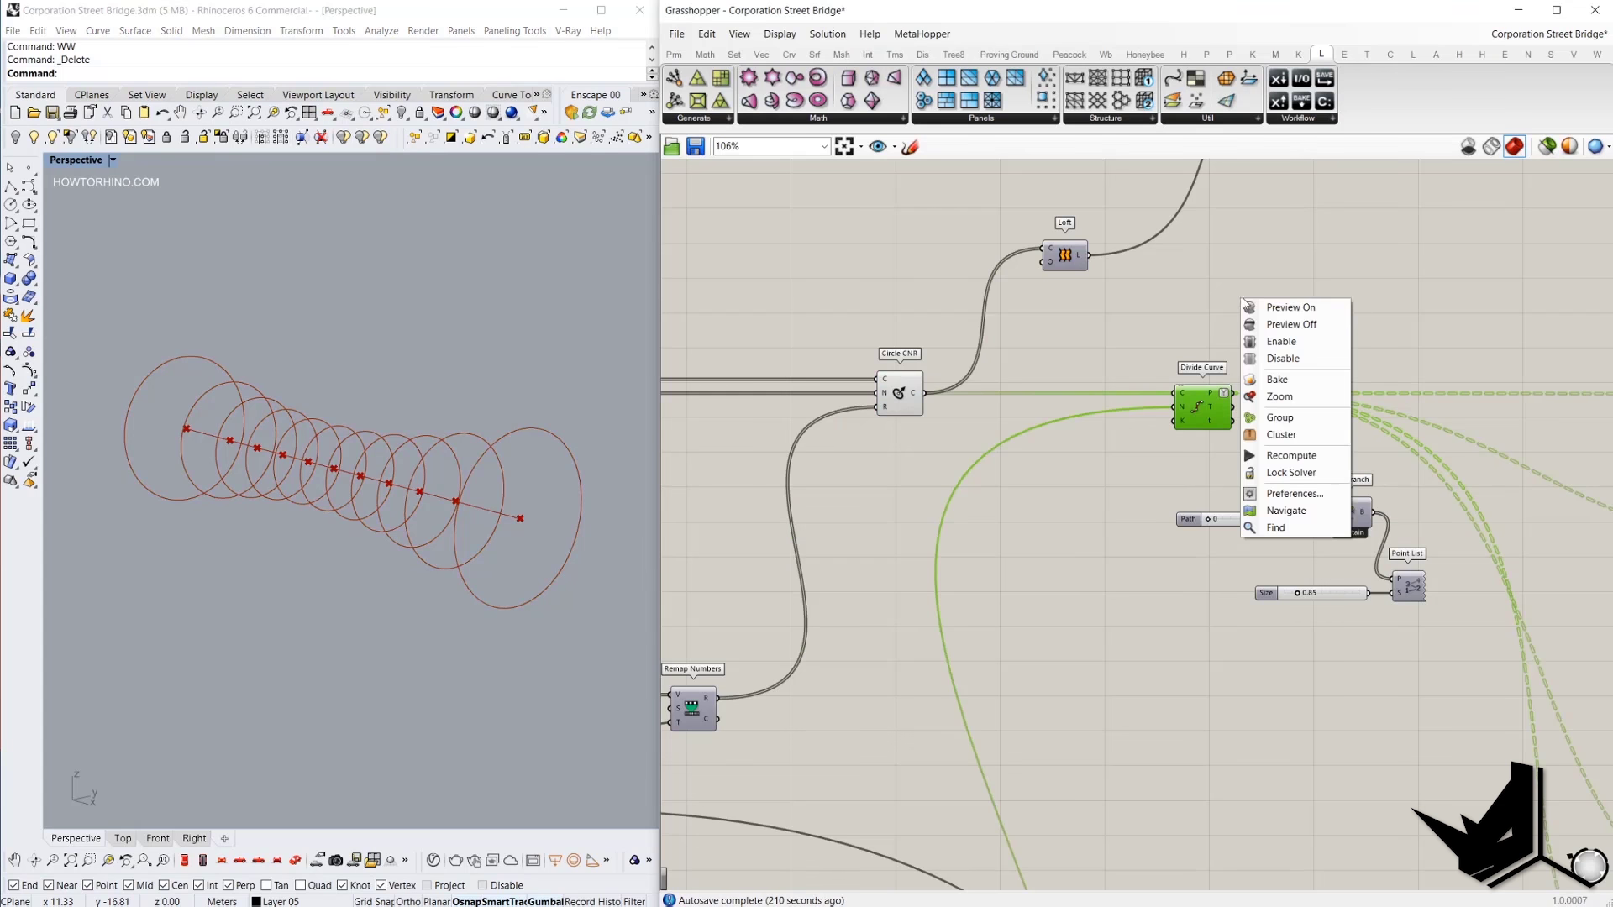
pyautogui.click(1261, 308)
pyautogui.moveTo(403, 397); pyautogui.dragTo(473, 388, button='right')
pyautogui.moveTo(1151, 277); pyautogui.dragTo(927, 311, button='right')
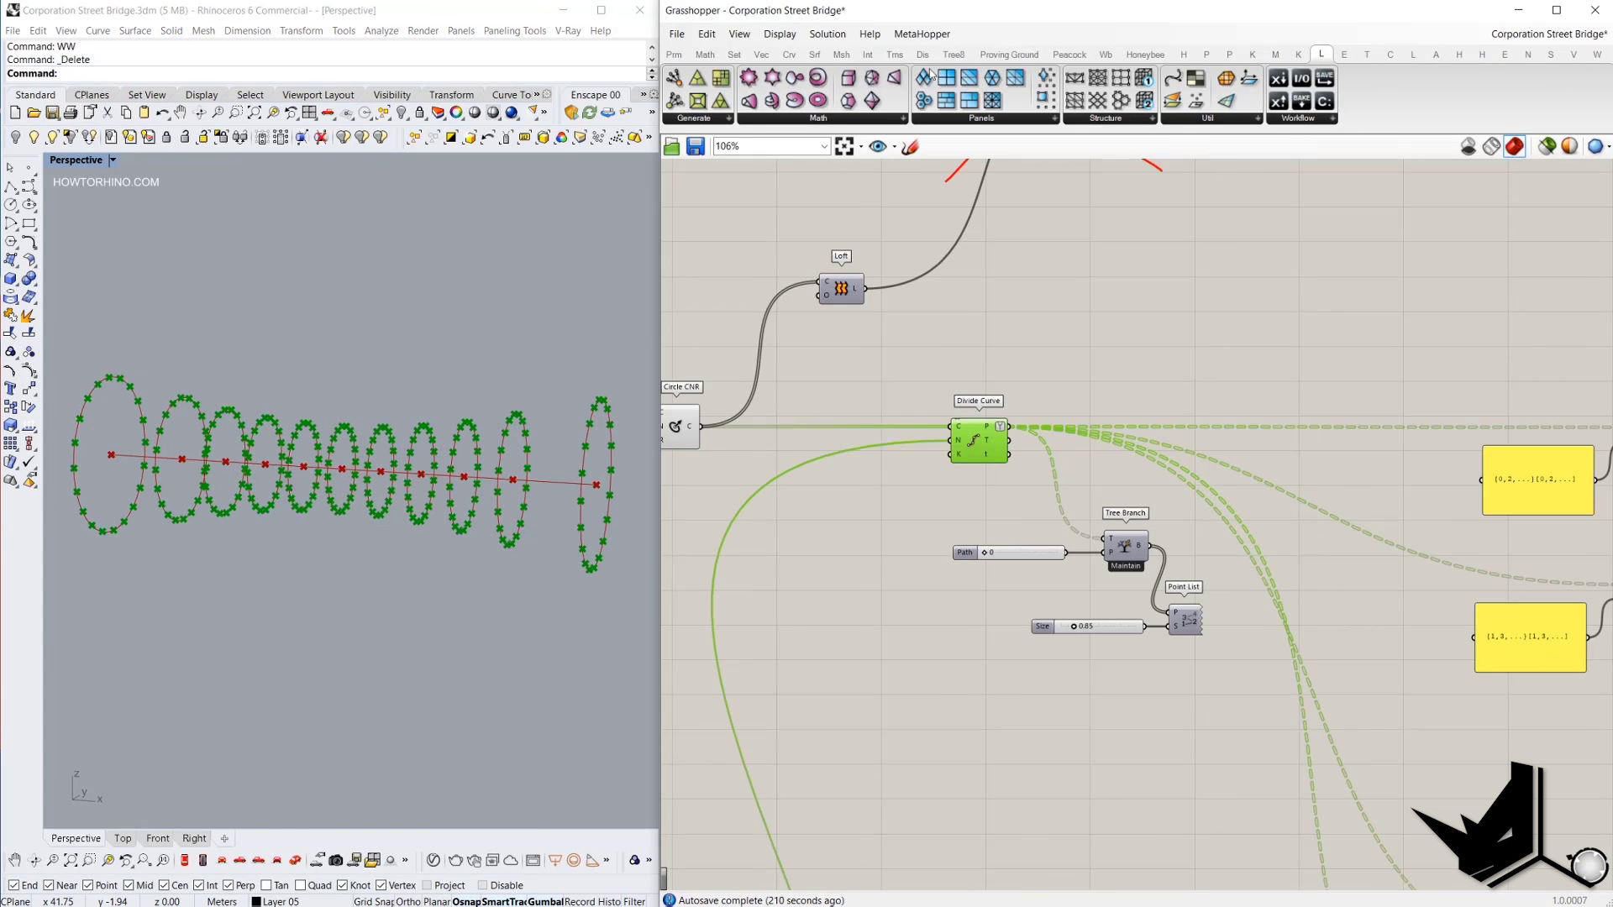
# Add a Param Viewer above Divide Curve and connect it to the component's points output.
pyautogui.click(673, 54)
pyautogui.moveTo(1107, 78); pyautogui.dragTo(1169, 298)
pyautogui.moveTo(1008, 426); pyautogui.dragTo(1099, 295)
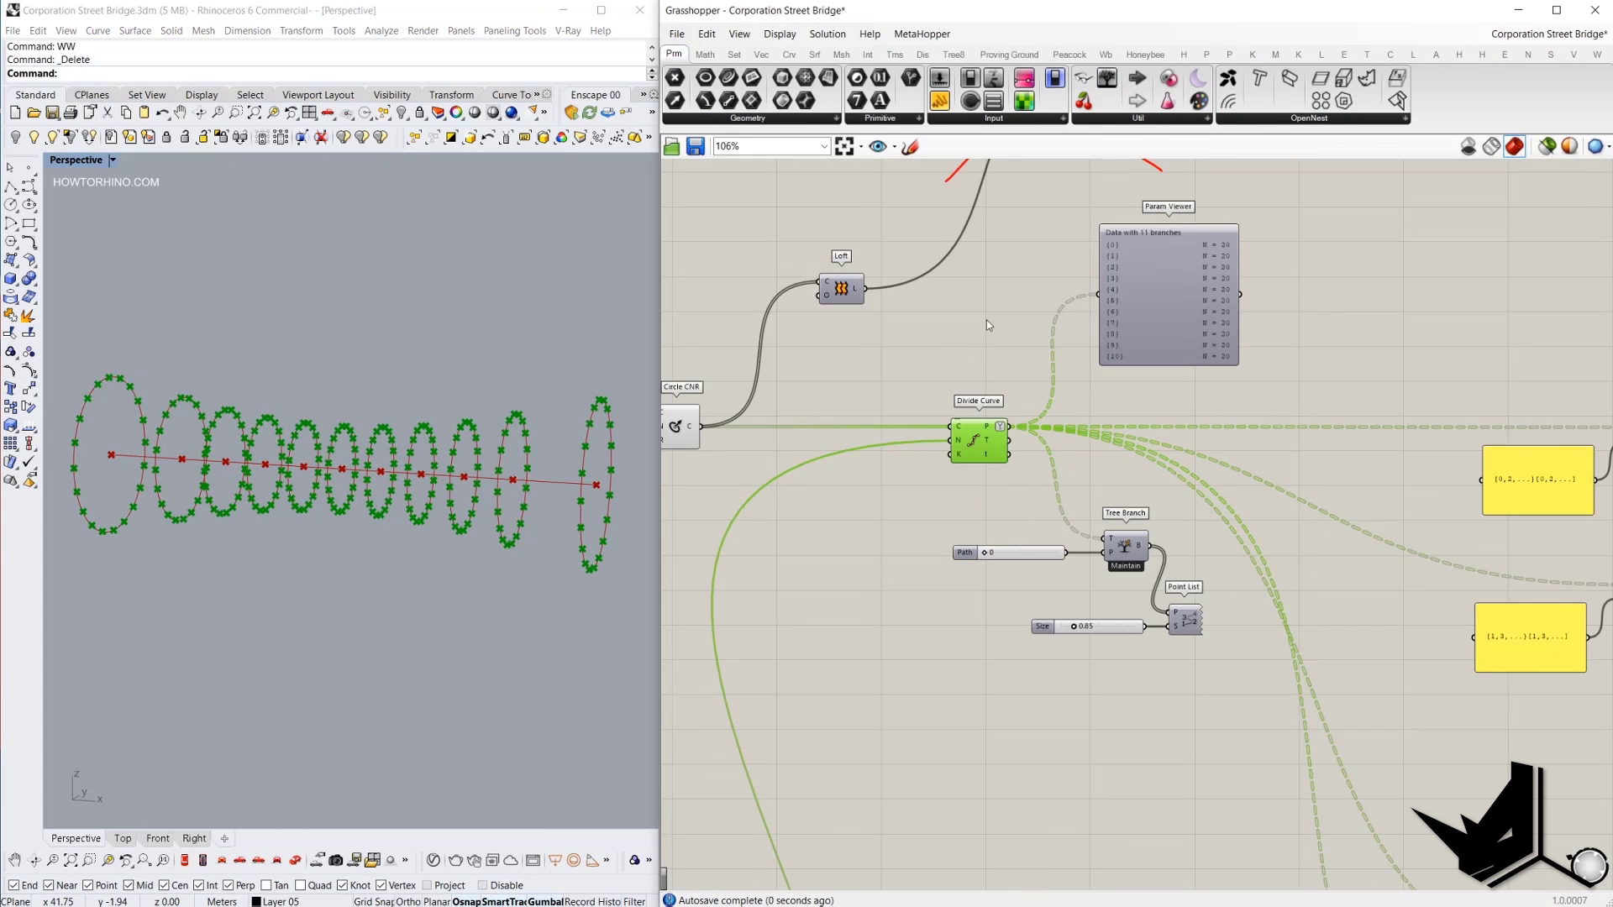
pyautogui.scroll(1, 1147, 284)
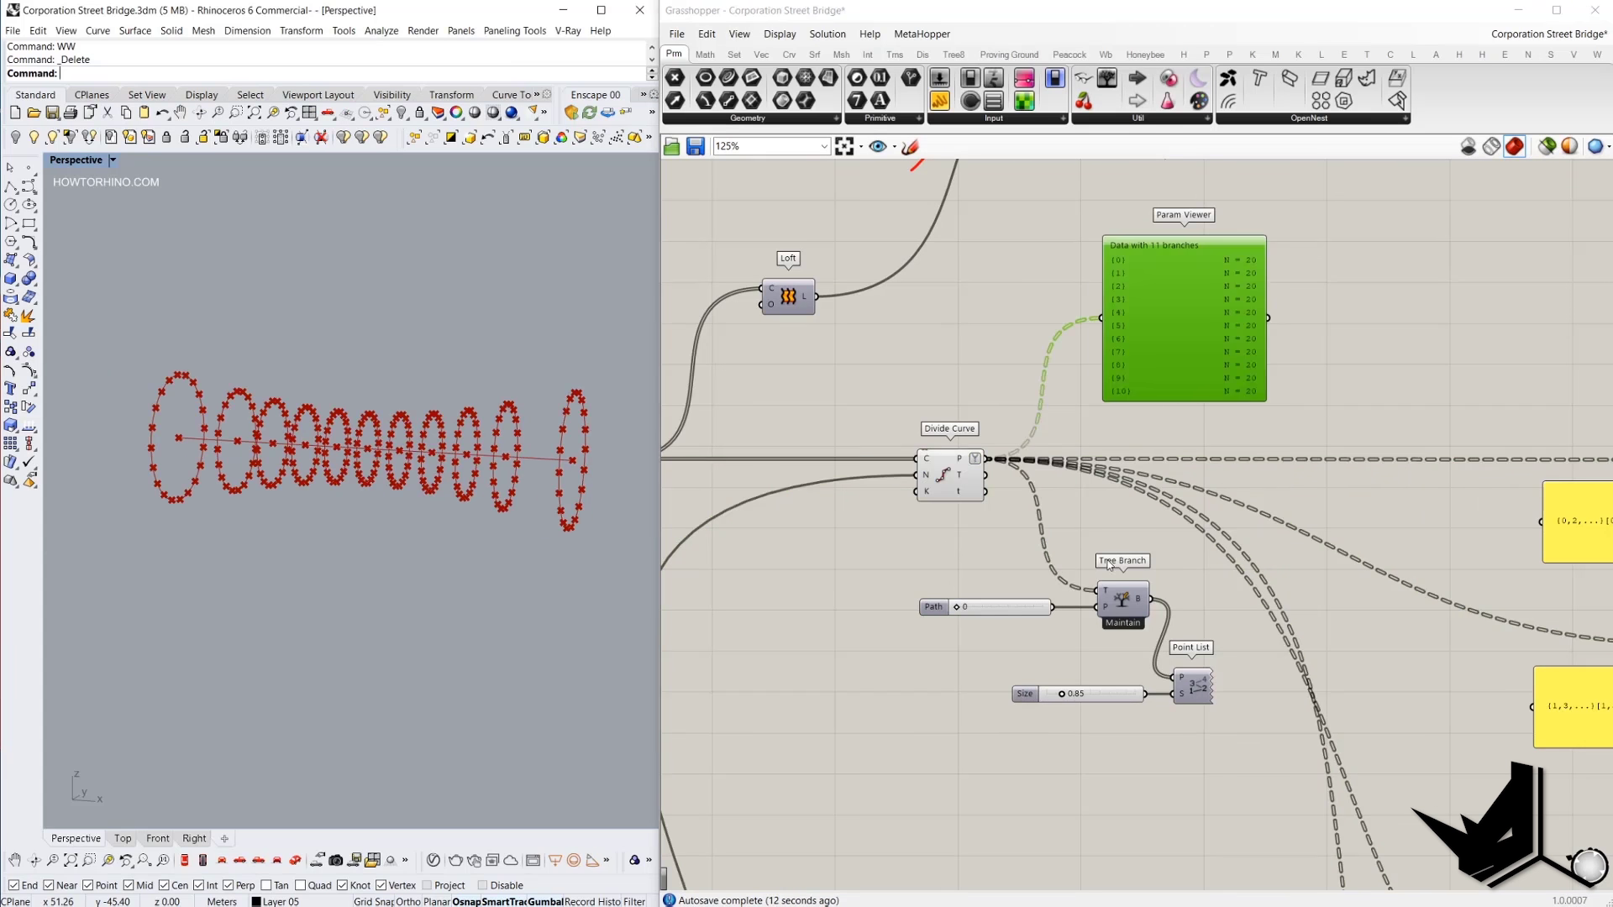
# Turn on the preview of the Tree Branch component for path 0 and inspect its circle's points in the viewport.
pyautogui.click(1125, 592)
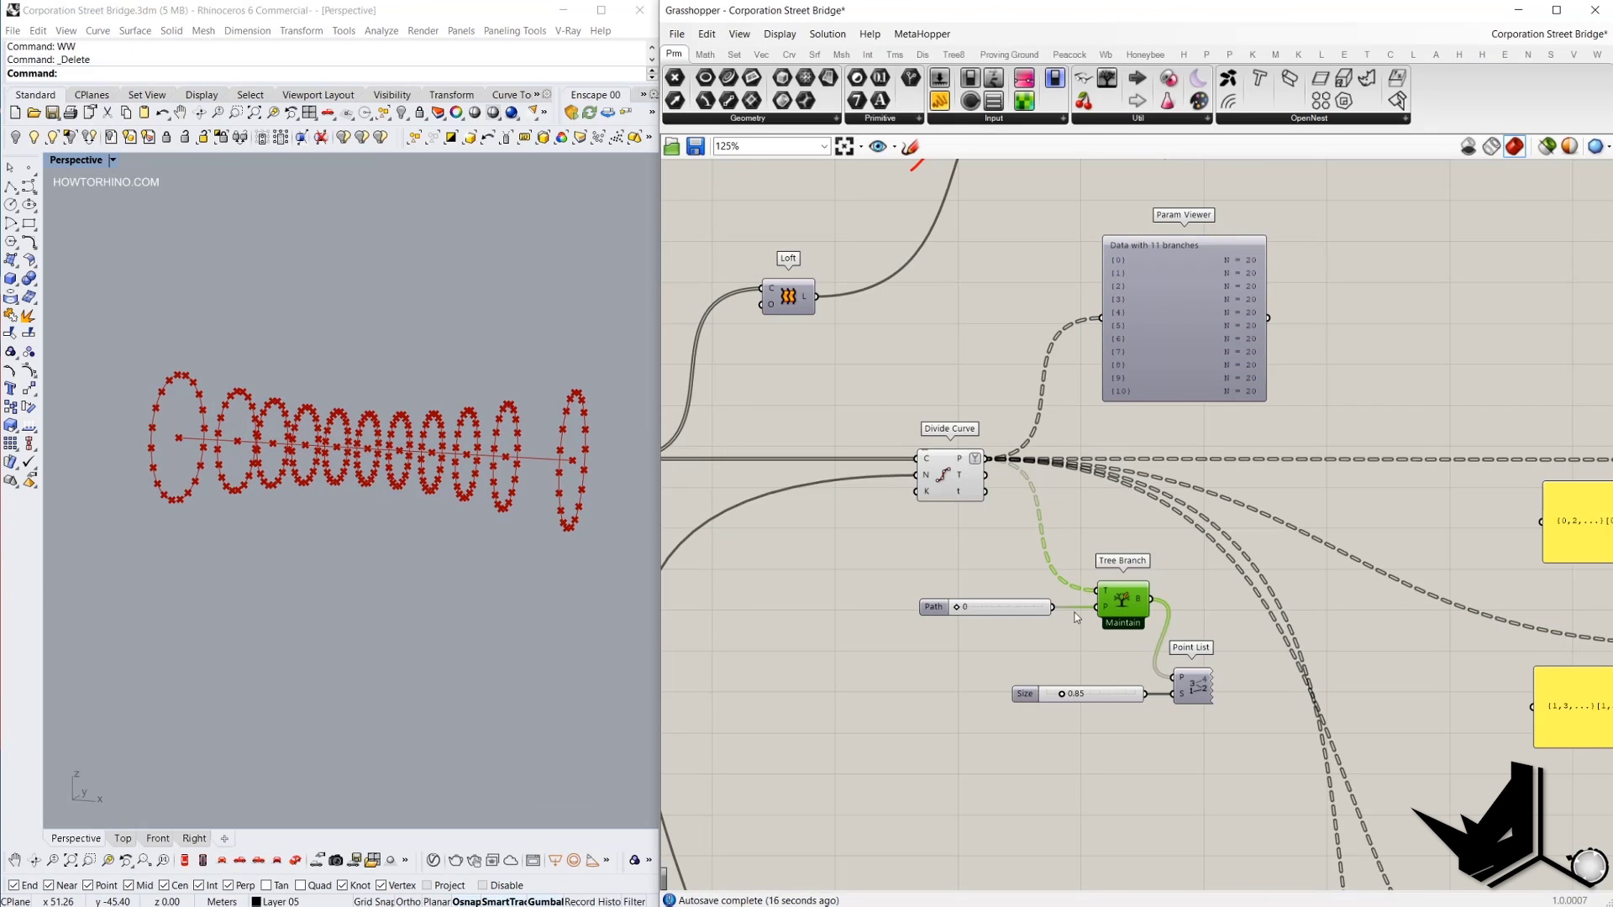
pyautogui.rightClick(1334, 400)
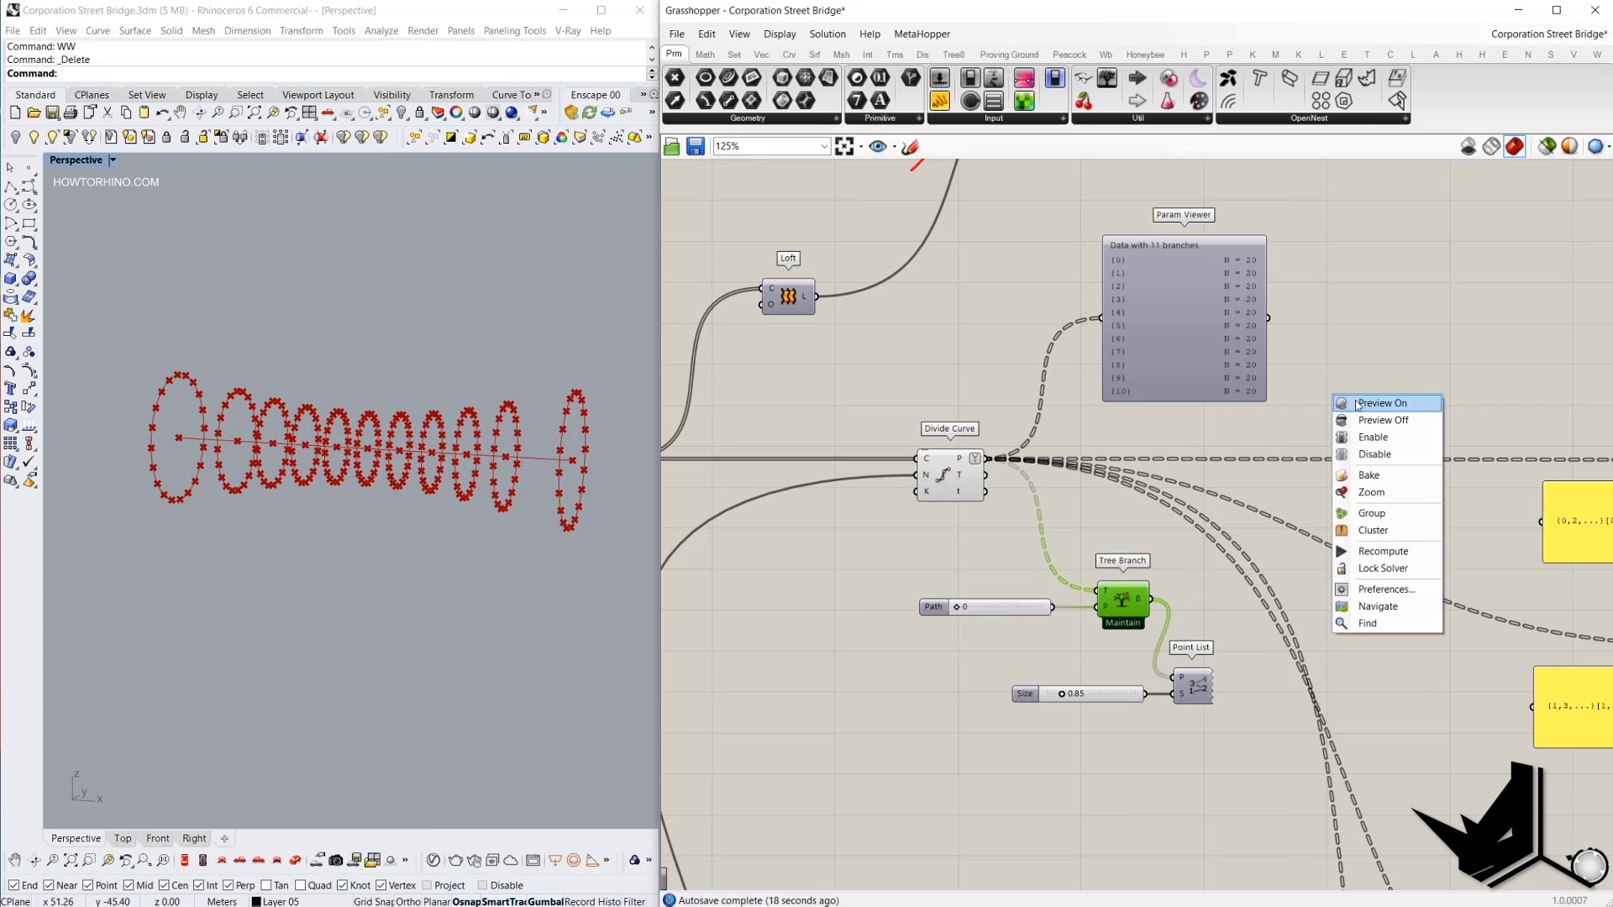
pyautogui.click(1353, 405)
pyautogui.moveTo(336, 424); pyautogui.dragTo(239, 384, button='right')
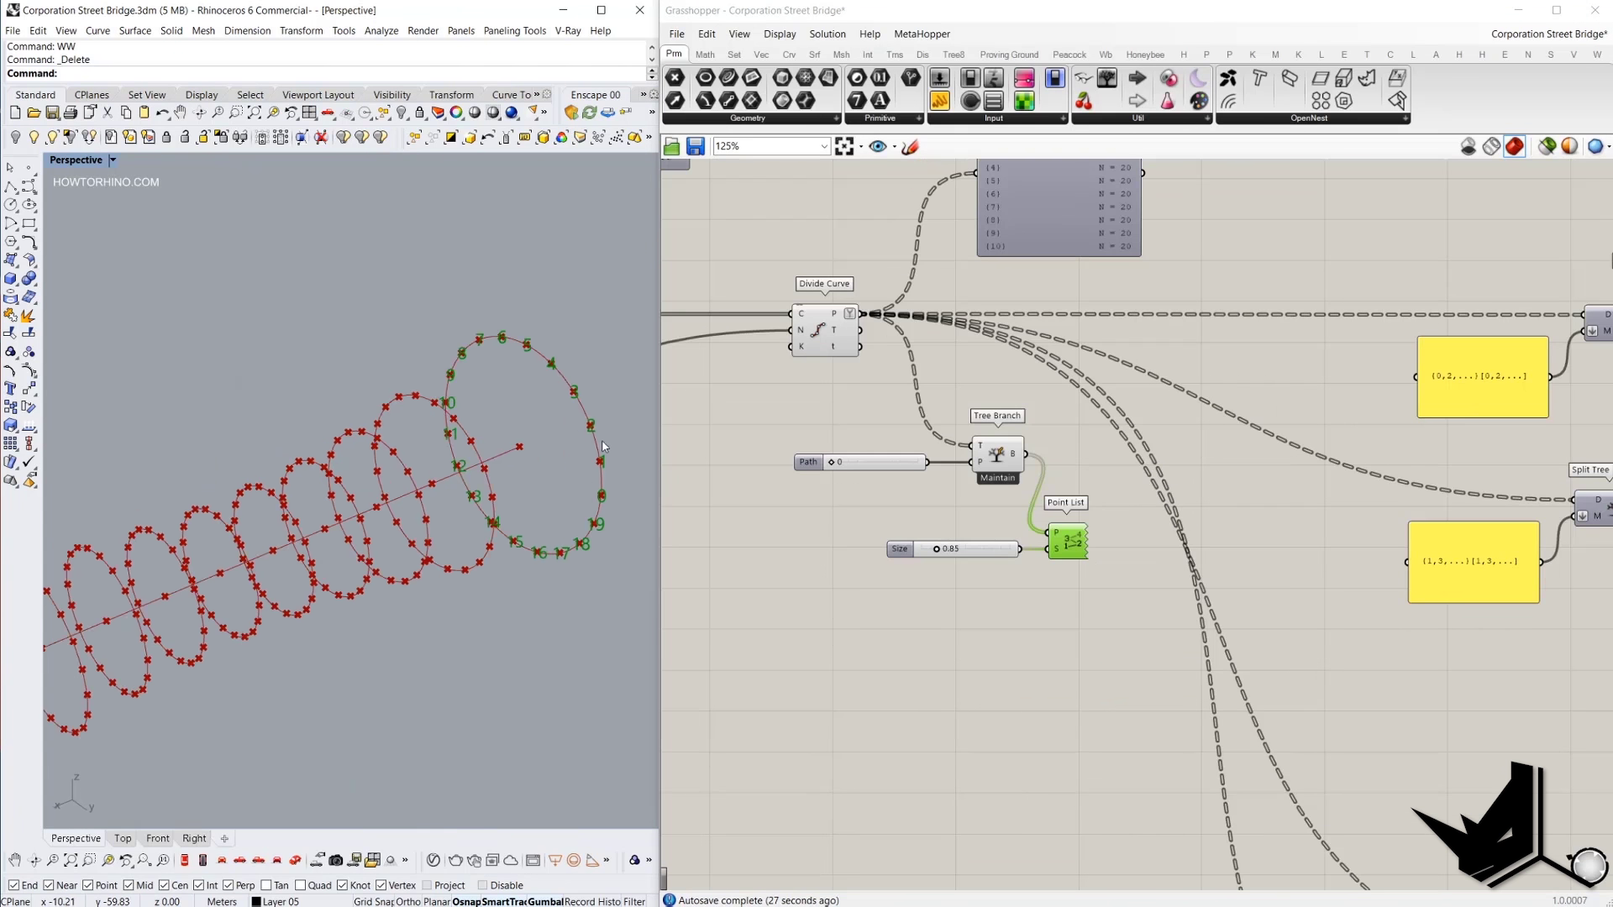
# Capture the viewport showing the divided circles nearly side-on and get the capture's pen ready for annotation.
pyautogui.moveTo(556, 465); pyautogui.dragTo(529, 464, button='right')
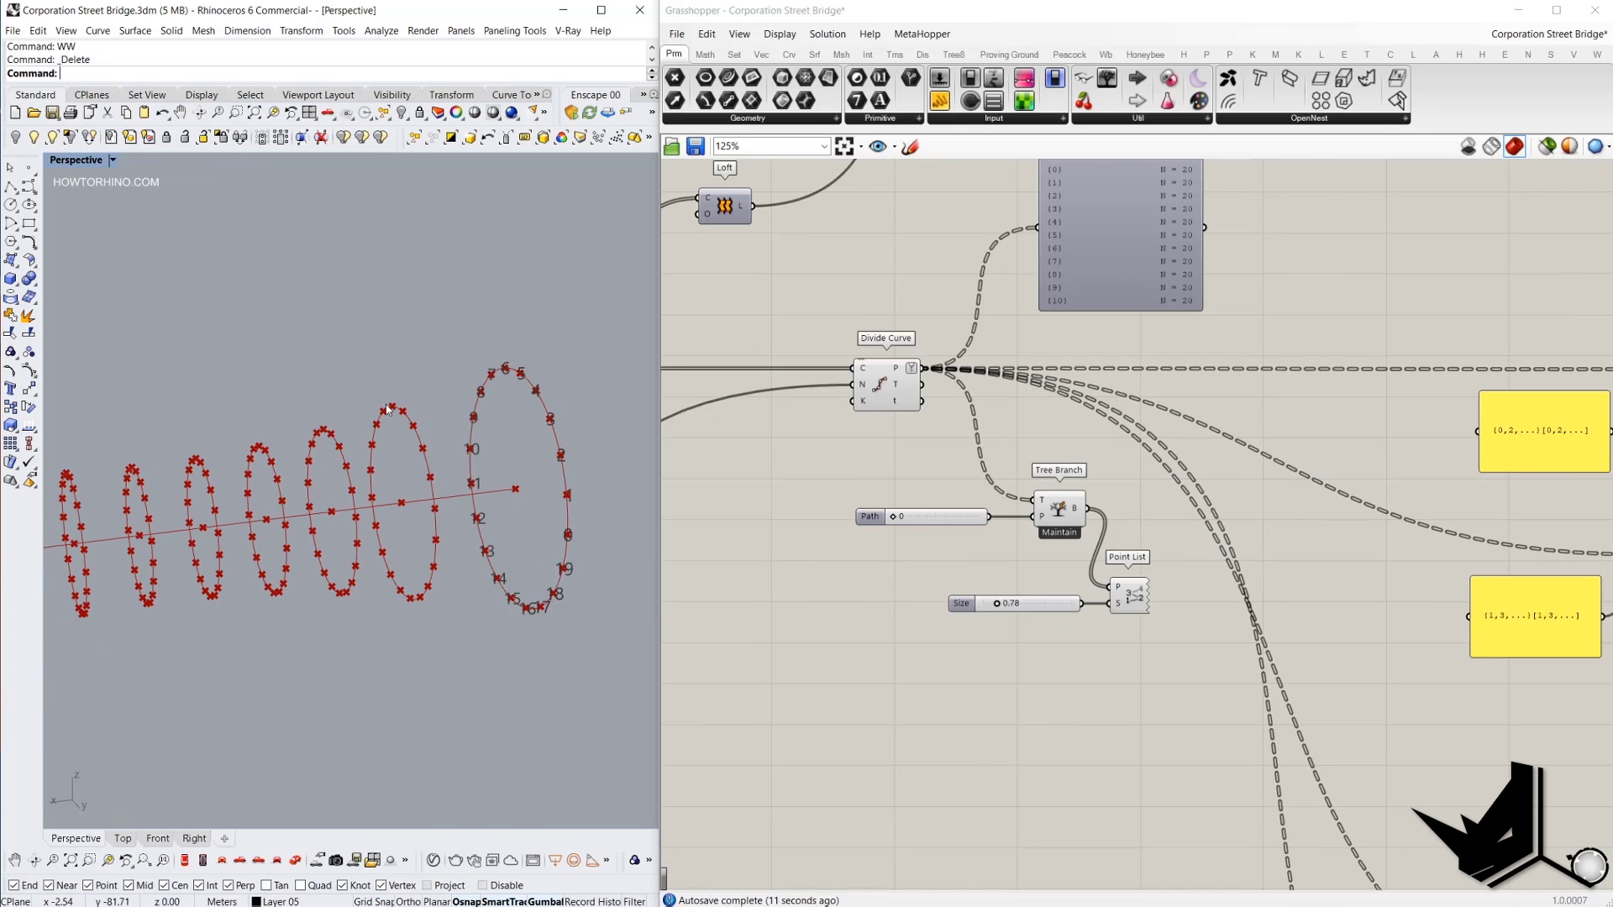
pyautogui.press('ctrl+Print')
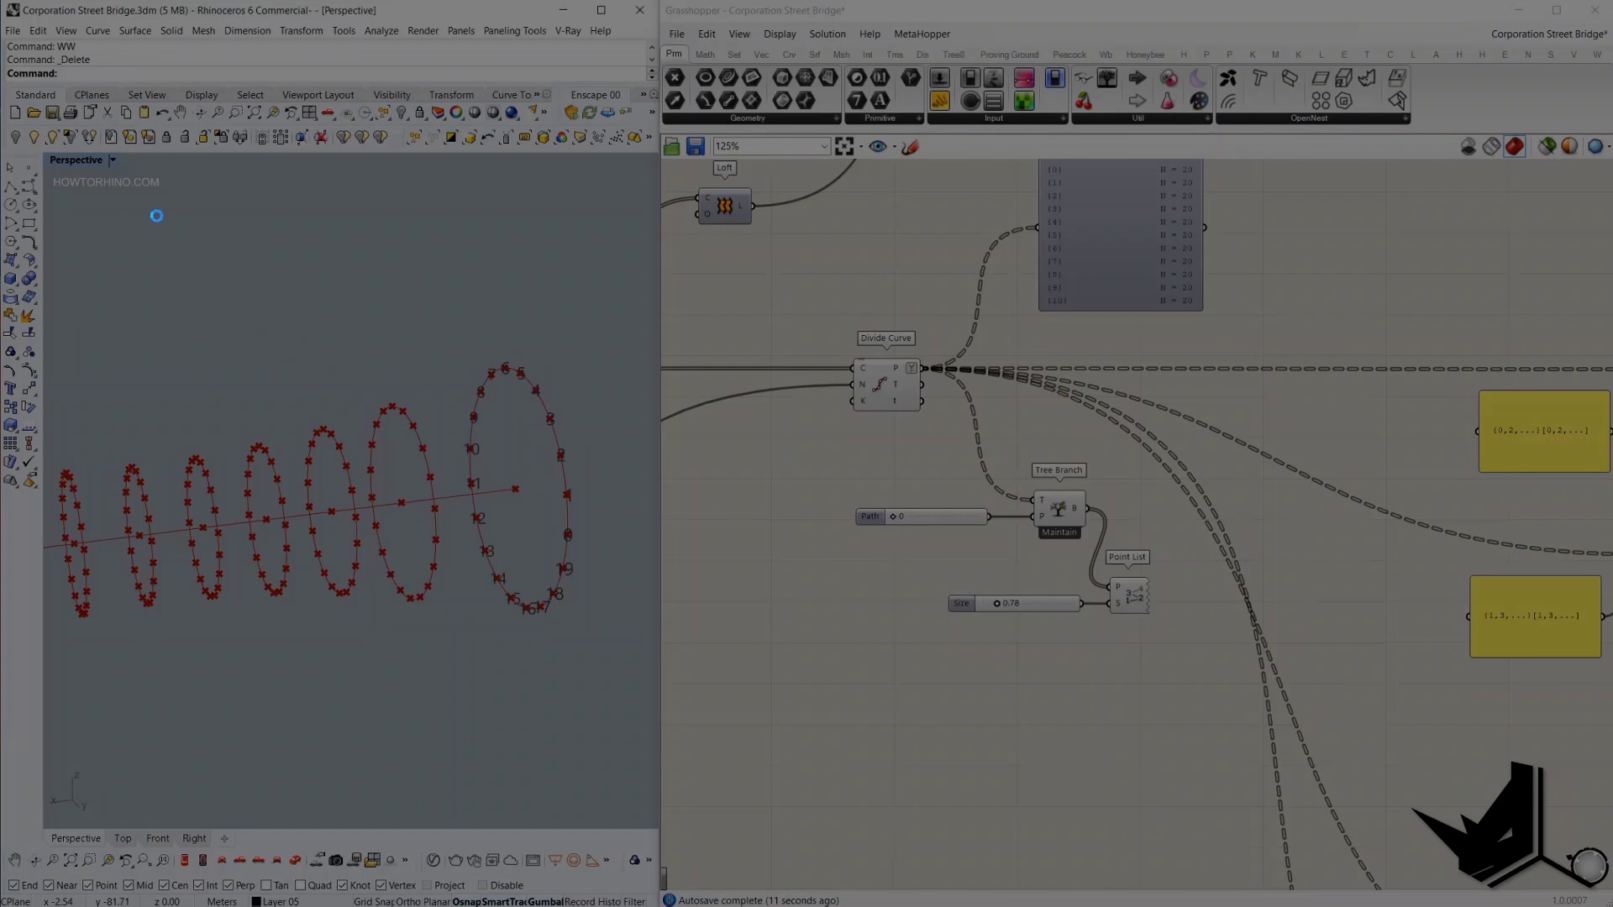
pyautogui.moveTo(95, 187); pyautogui.dragTo(648, 814)
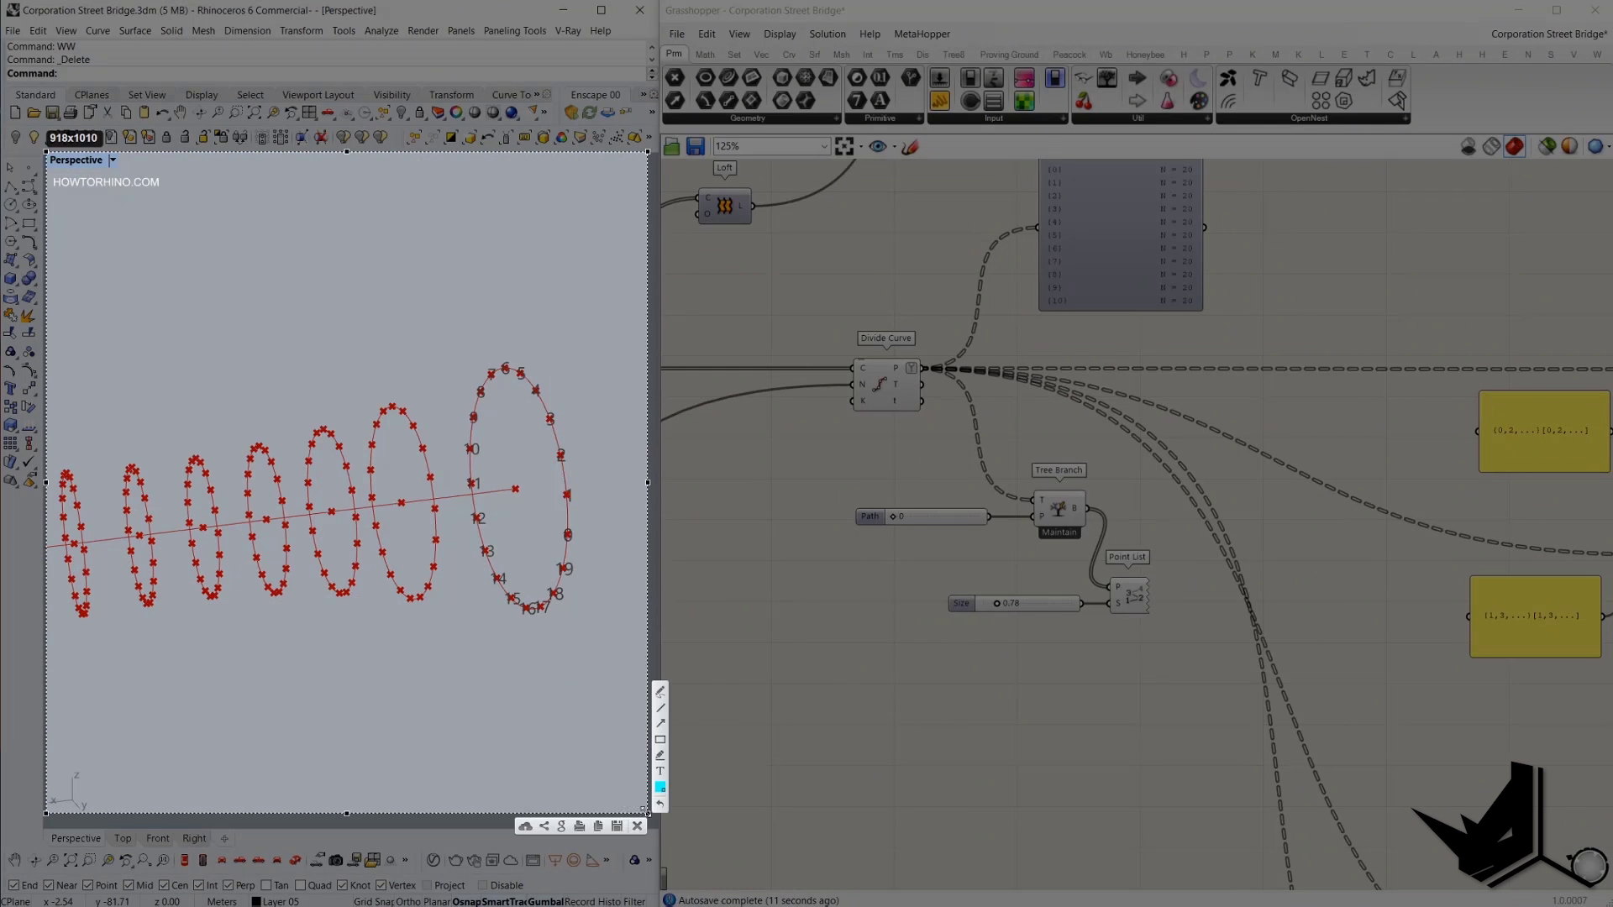
pyautogui.click(660, 691)
# Draw the zigzag of triangular panels in cyan between the first two circles, connecting every second division point.
pyautogui.moveTo(570, 532)
pyautogui.mouseDown()
pyautogui.moveTo(435, 508)
pyautogui.moveTo(570, 454)
pyautogui.mouseUp()
pyautogui.moveTo(422, 443); pyautogui.dragTo(568, 454)
pyautogui.moveTo(422, 444); pyautogui.dragTo(436, 507)
pyautogui.moveTo(571, 532); pyautogui.dragTo(569, 456)
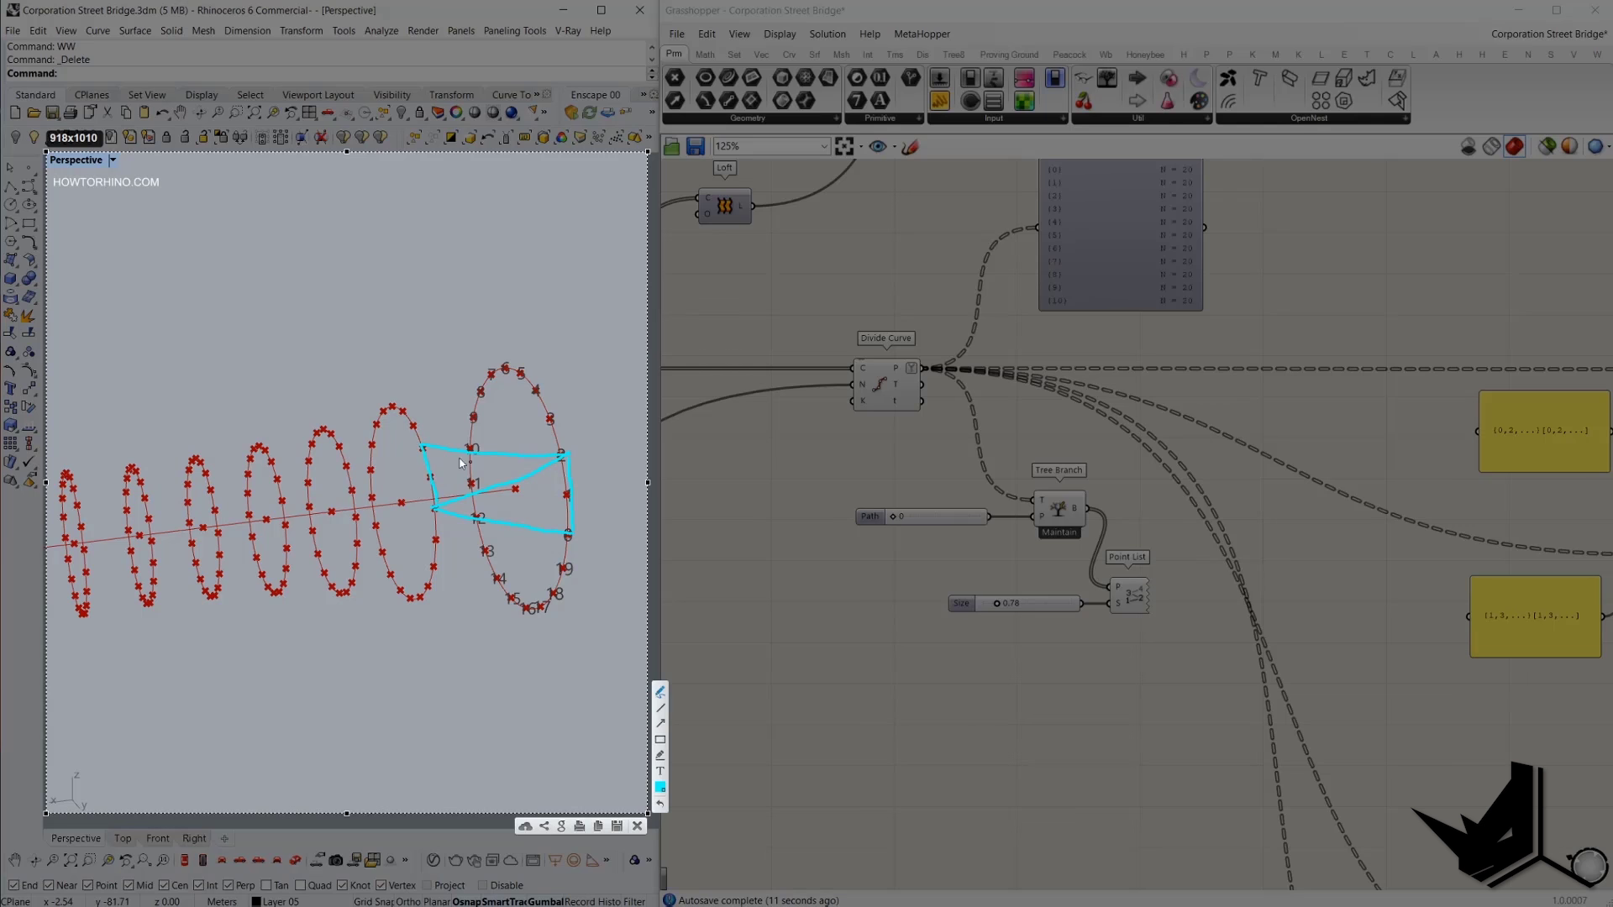
pyautogui.moveTo(422, 443); pyautogui.dragTo(541, 388)
pyautogui.moveTo(568, 455); pyautogui.dragTo(541, 386)
pyautogui.moveTo(433, 569); pyautogui.dragTo(571, 533)
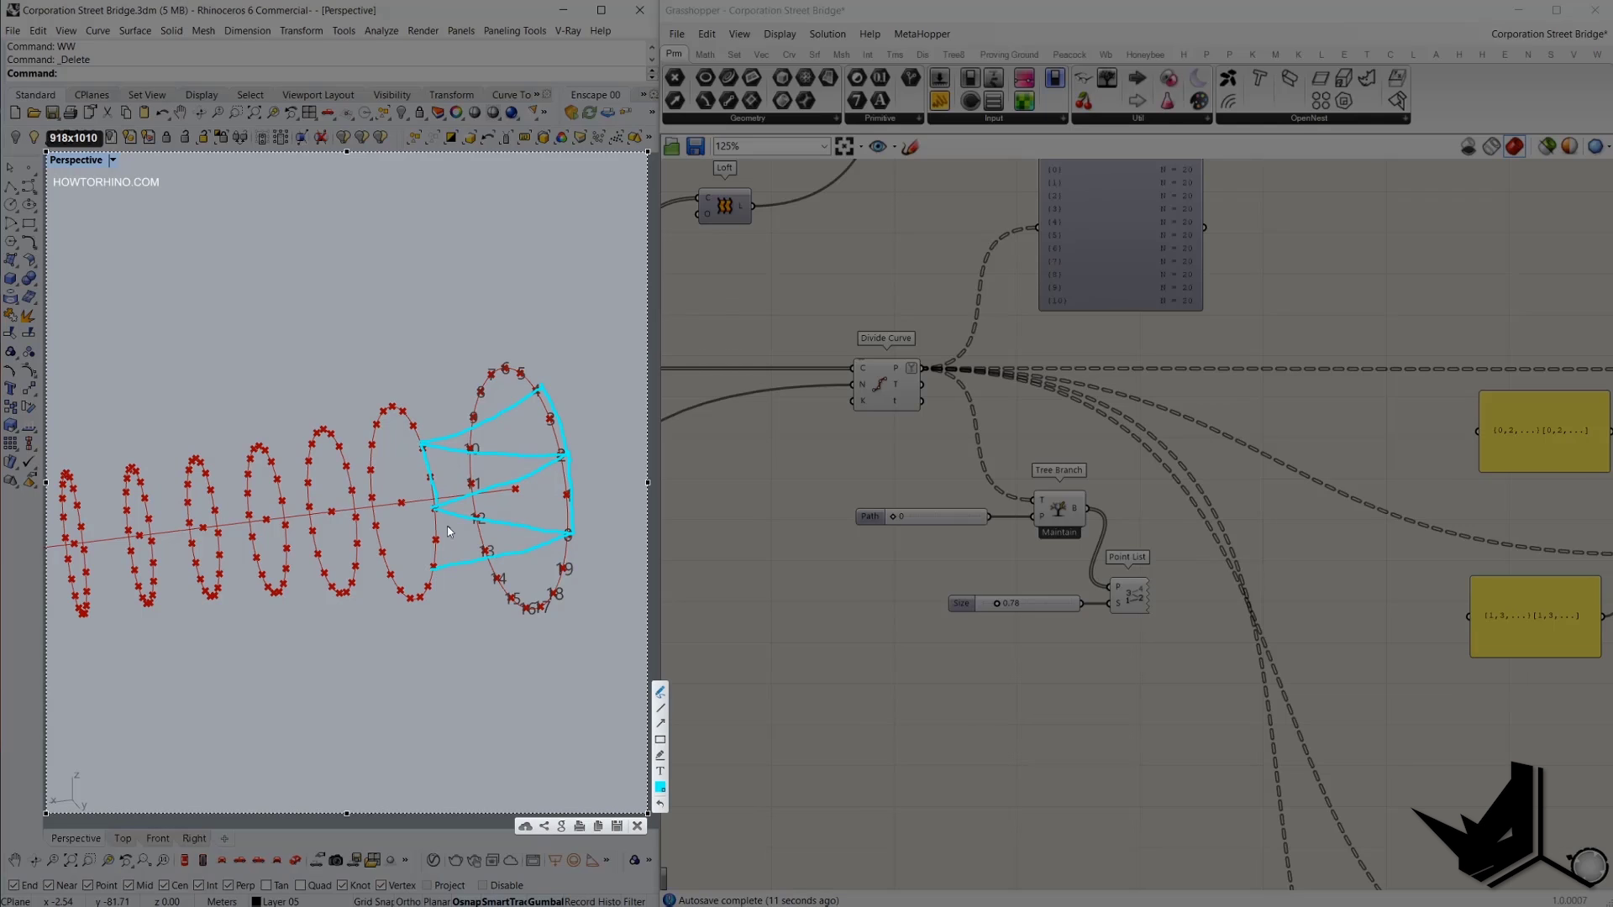
pyautogui.moveTo(435, 508); pyautogui.dragTo(433, 568)
# Switch the pen to yellow and label the triangle corners on the first circle 0, 2 and 4.
pyautogui.click(660, 787)
pyautogui.click(489, 613)
pyautogui.click(488, 792)
pyautogui.moveTo(588, 535)
pyautogui.mouseDown()
pyautogui.moveTo(598, 546)
pyautogui.moveTo(591, 531)
pyautogui.mouseUp()
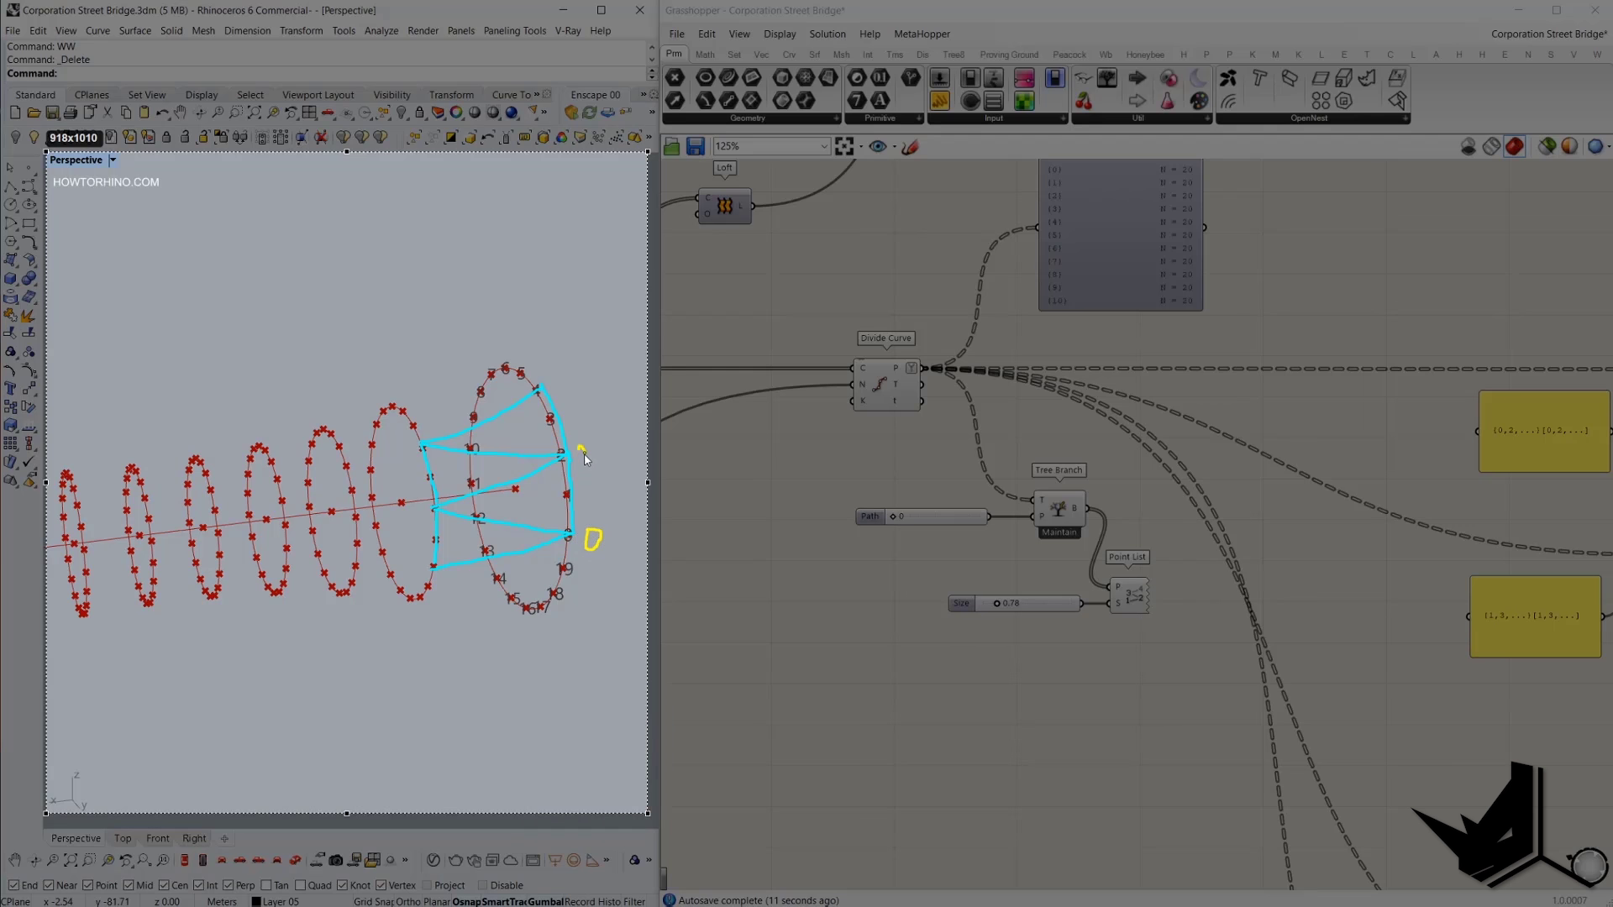
pyautogui.moveTo(586, 458); pyautogui.dragTo(593, 464)
pyautogui.moveTo(550, 378); pyautogui.dragTo(555, 392)
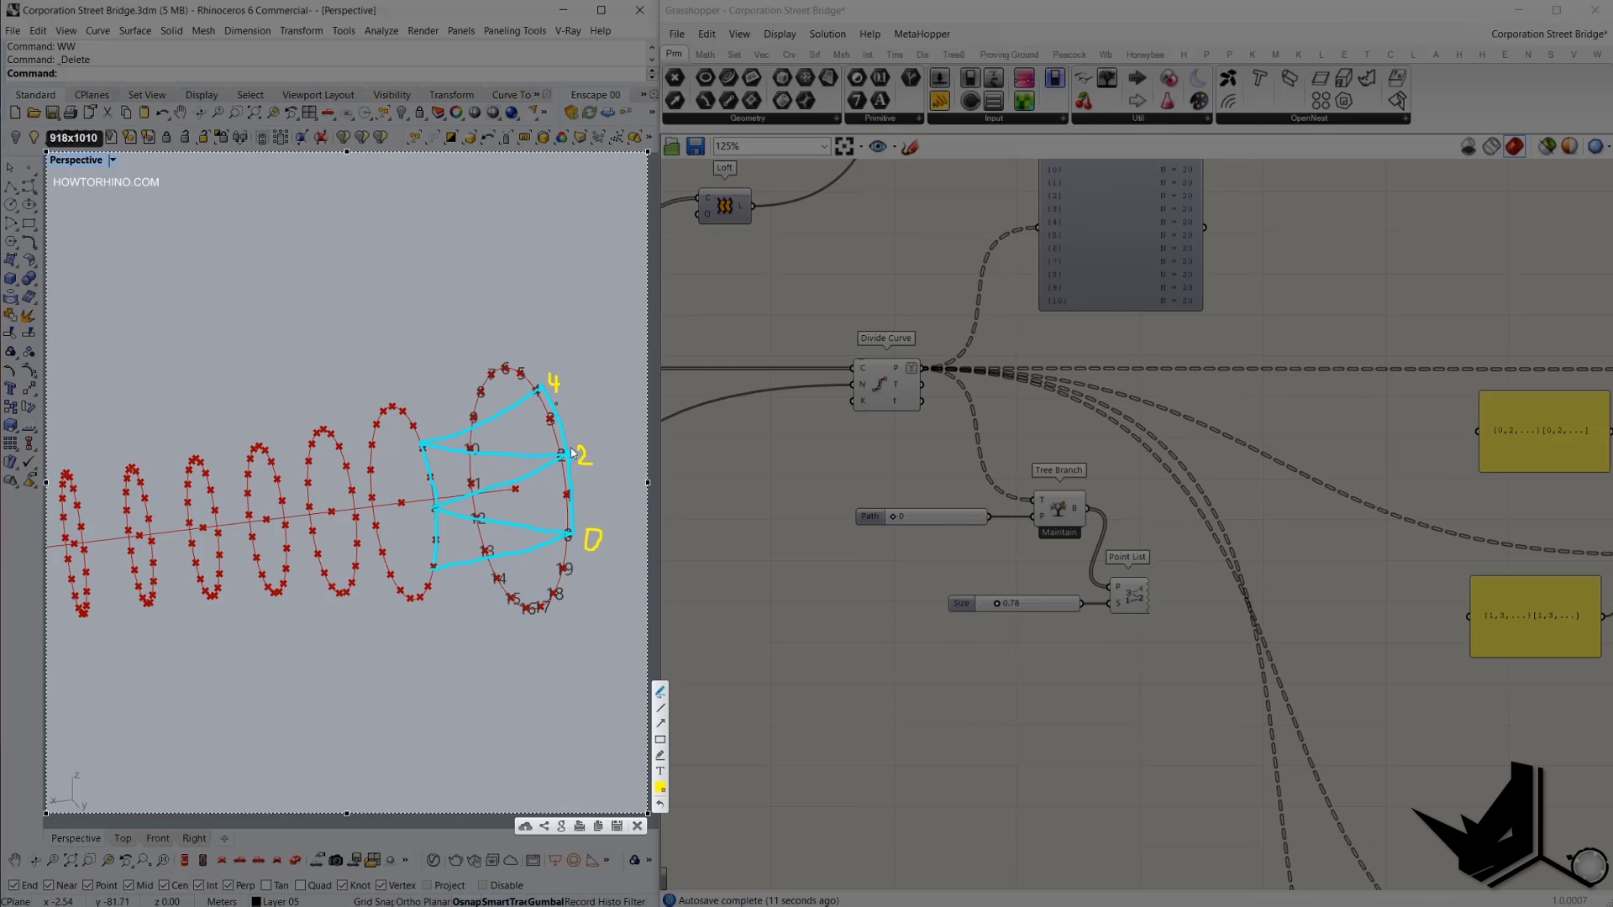
# Switch the pen to orange and label the circles with their path numbers 0 to 6.
pyautogui.click(660, 788)
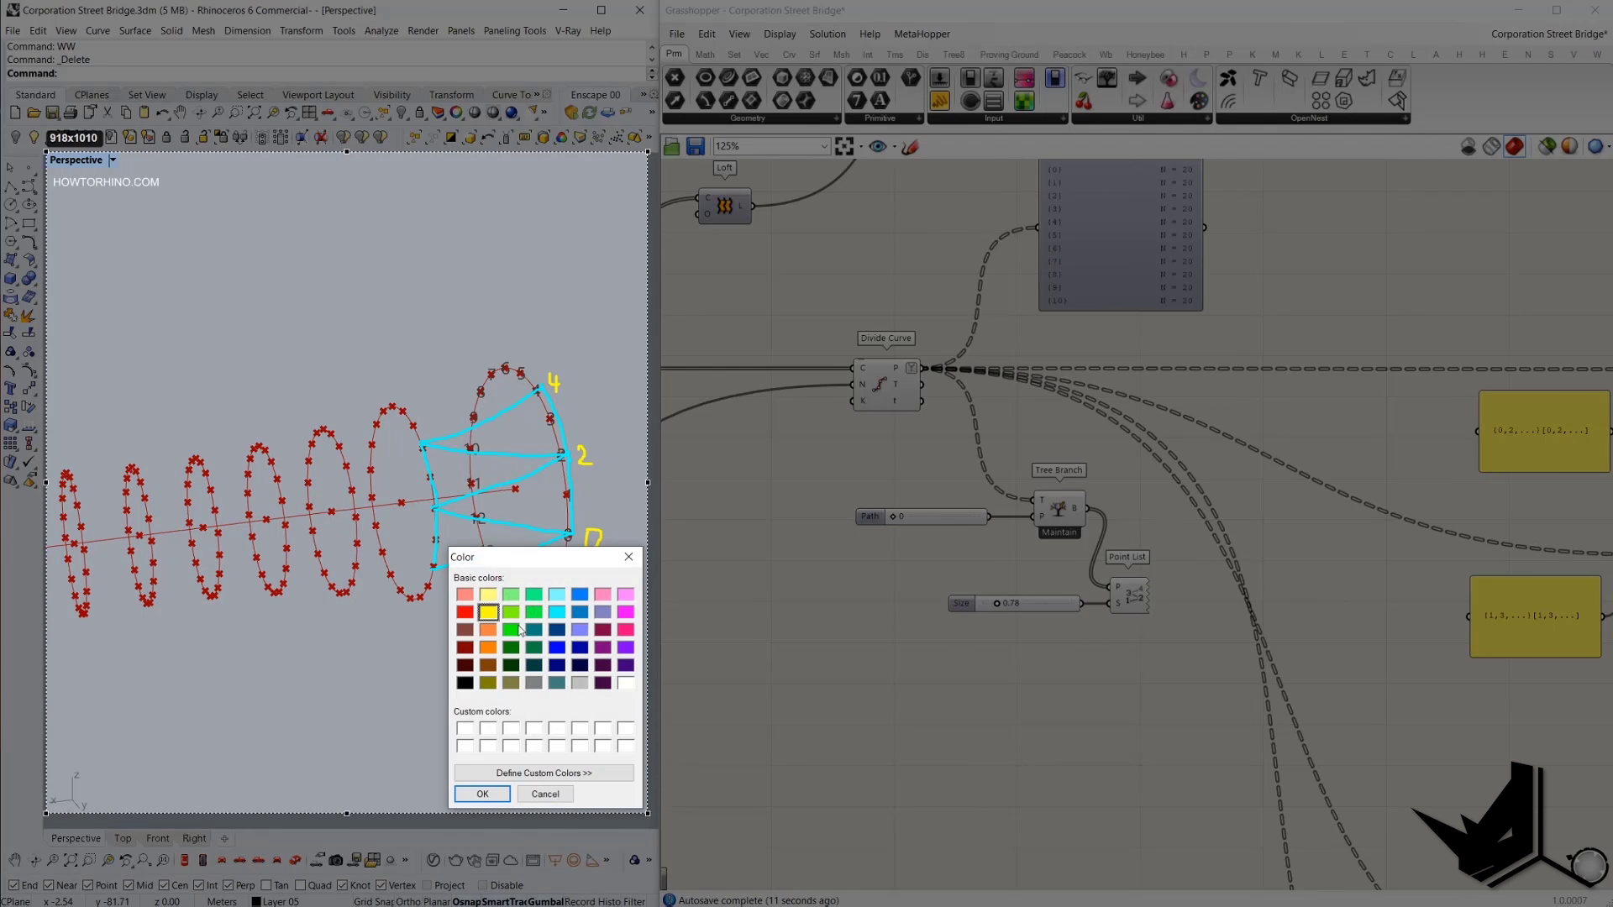
pyautogui.click(488, 629)
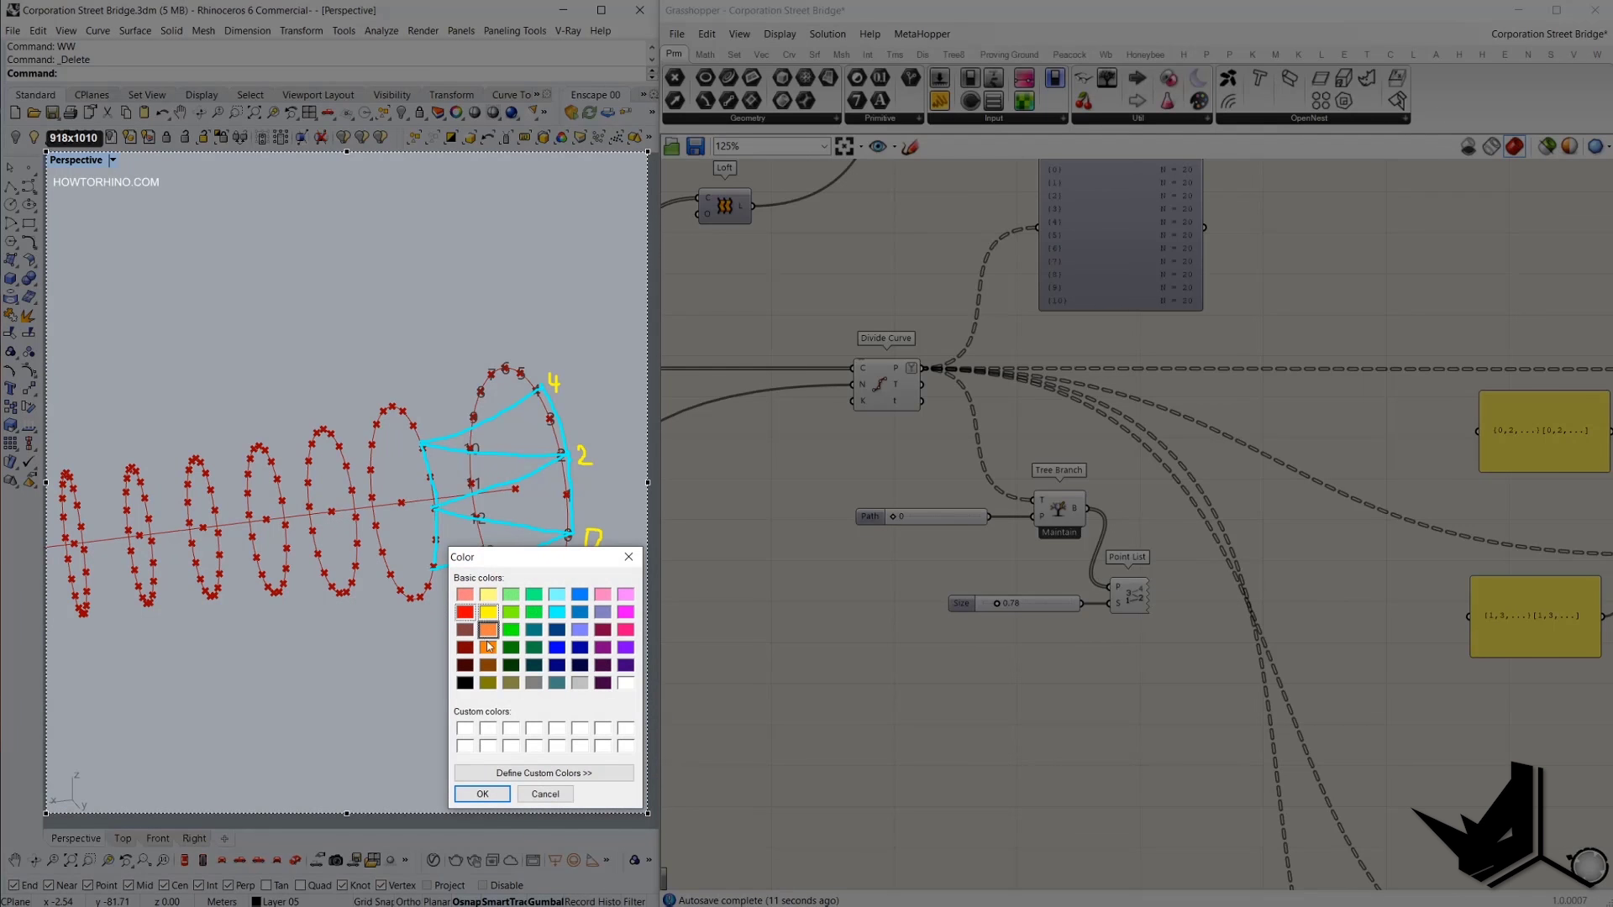
pyautogui.click(482, 794)
pyautogui.moveTo(506, 293)
pyautogui.mouseDown()
pyautogui.moveTo(512, 326)
pyautogui.moveTo(516, 300)
pyautogui.moveTo(533, 326)
pyautogui.mouseUp()
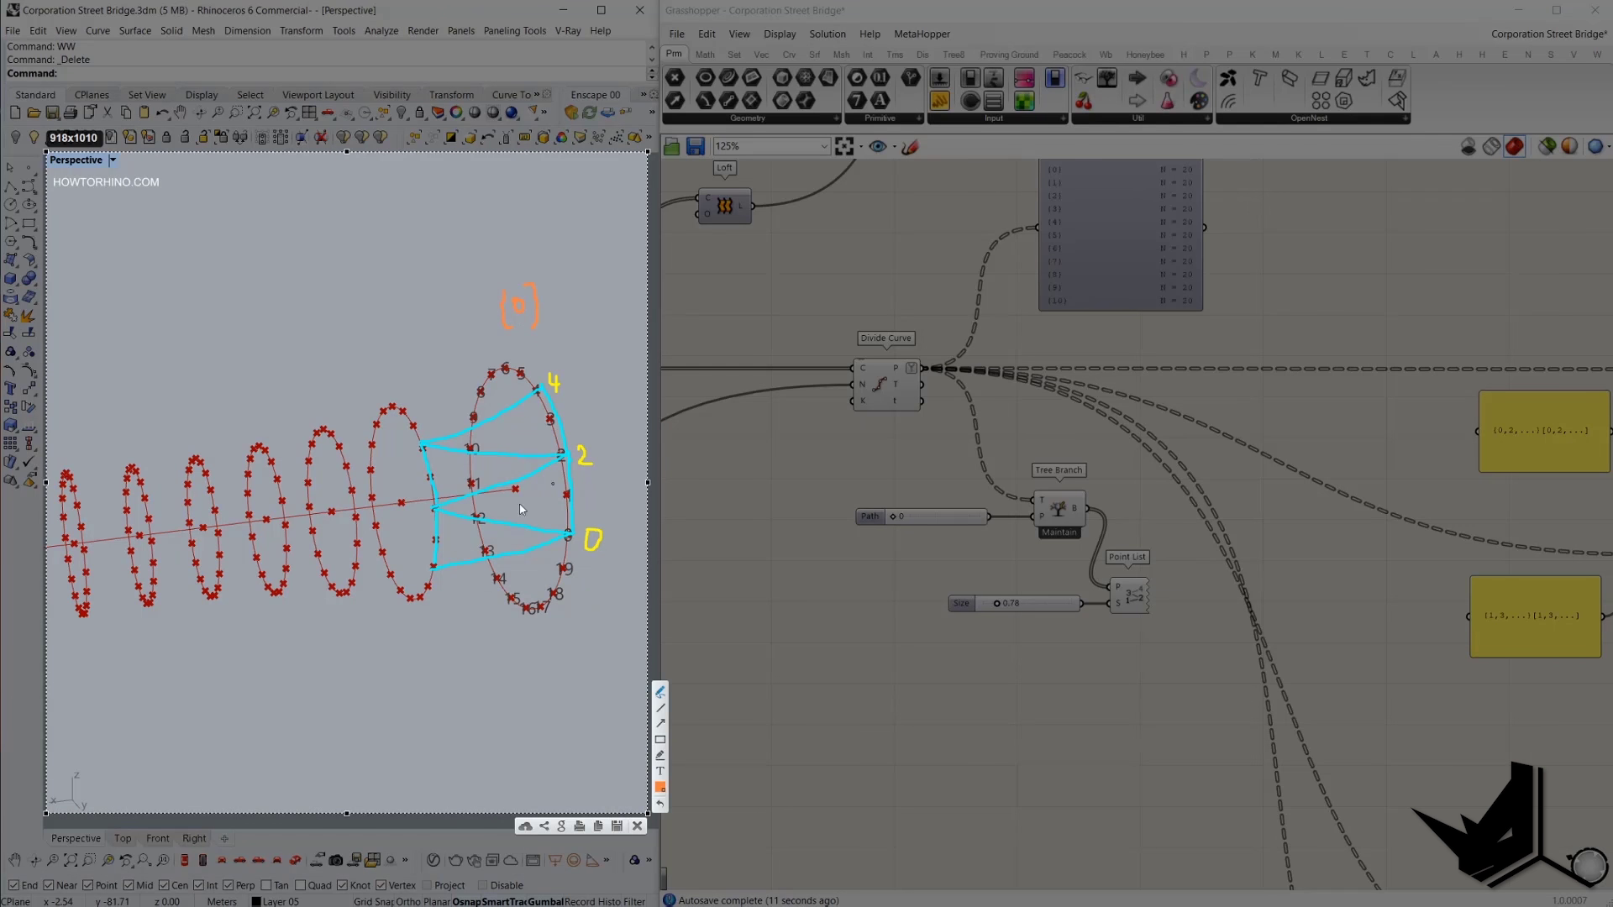
pyautogui.moveTo(374, 332)
pyautogui.mouseDown()
pyautogui.moveTo(370, 362)
pyautogui.moveTo(391, 366)
pyautogui.moveTo(303, 377)
pyautogui.moveTo(327, 385)
pyautogui.mouseUp()
pyautogui.moveTo(323, 361)
pyautogui.mouseDown()
pyautogui.moveTo(249, 417)
pyautogui.moveTo(269, 415)
pyautogui.moveTo(186, 441)
pyautogui.mouseUp()
pyautogui.moveTo(200, 406)
pyautogui.mouseDown()
pyautogui.moveTo(201, 440)
pyautogui.moveTo(66, 445)
pyautogui.mouseUp()
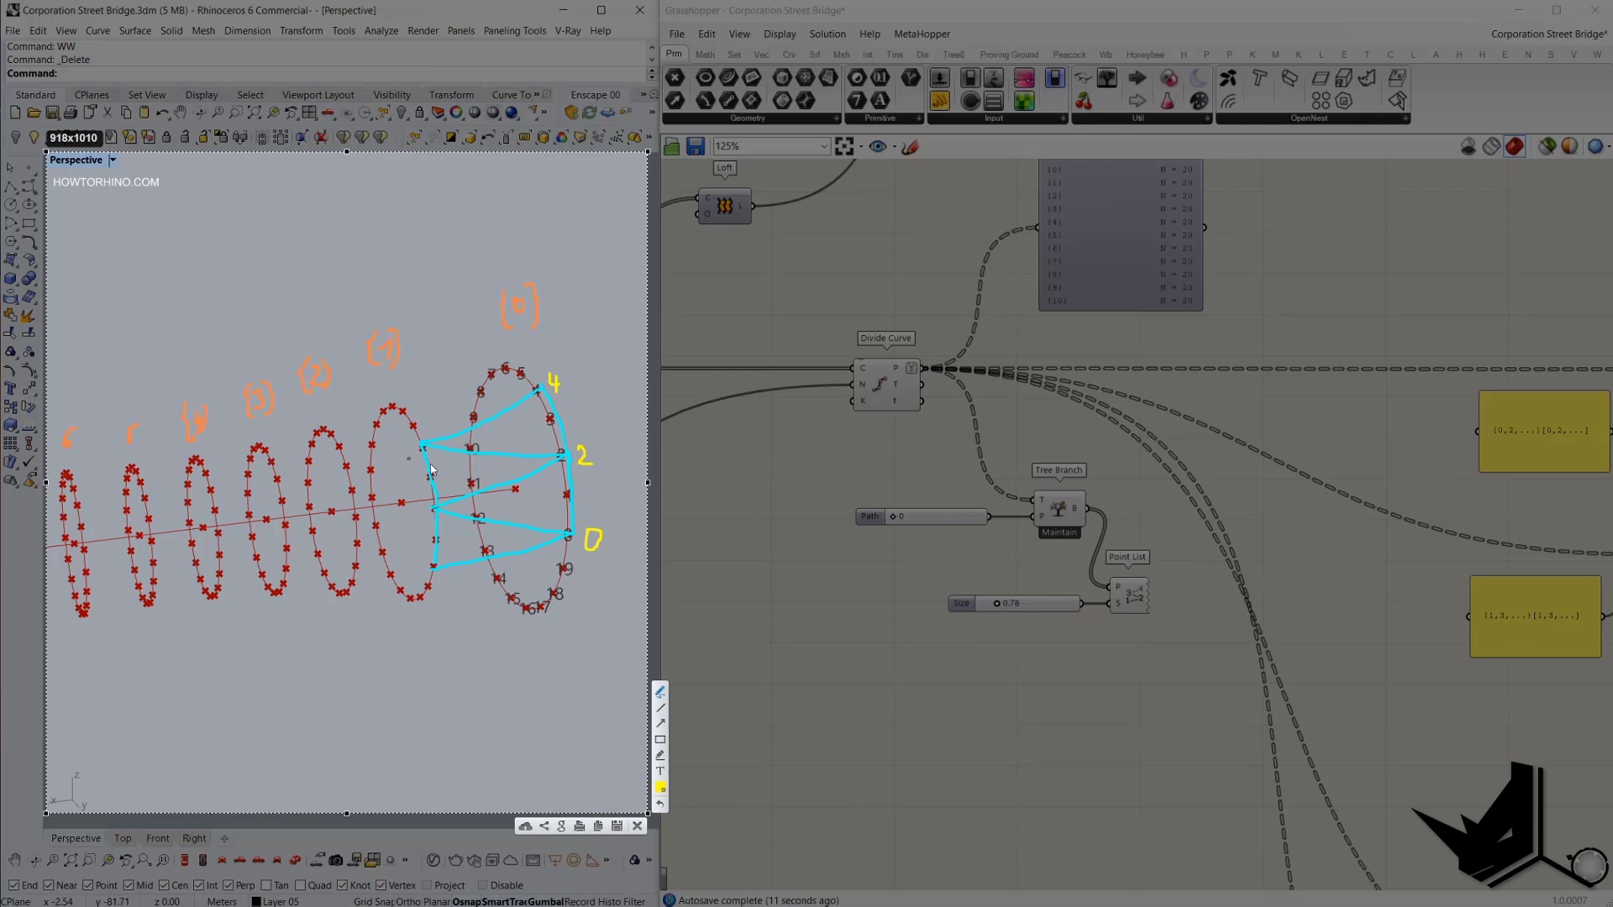
# Label the second circle's points 0 to 4 in yellow and trace the edges linking 3 to 2 and 1 to 0.
pyautogui.moveTo(417, 543)
pyautogui.mouseDown()
pyautogui.moveTo(419, 556)
pyautogui.moveTo(424, 493)
pyautogui.moveTo(401, 443)
pyautogui.mouseUp()
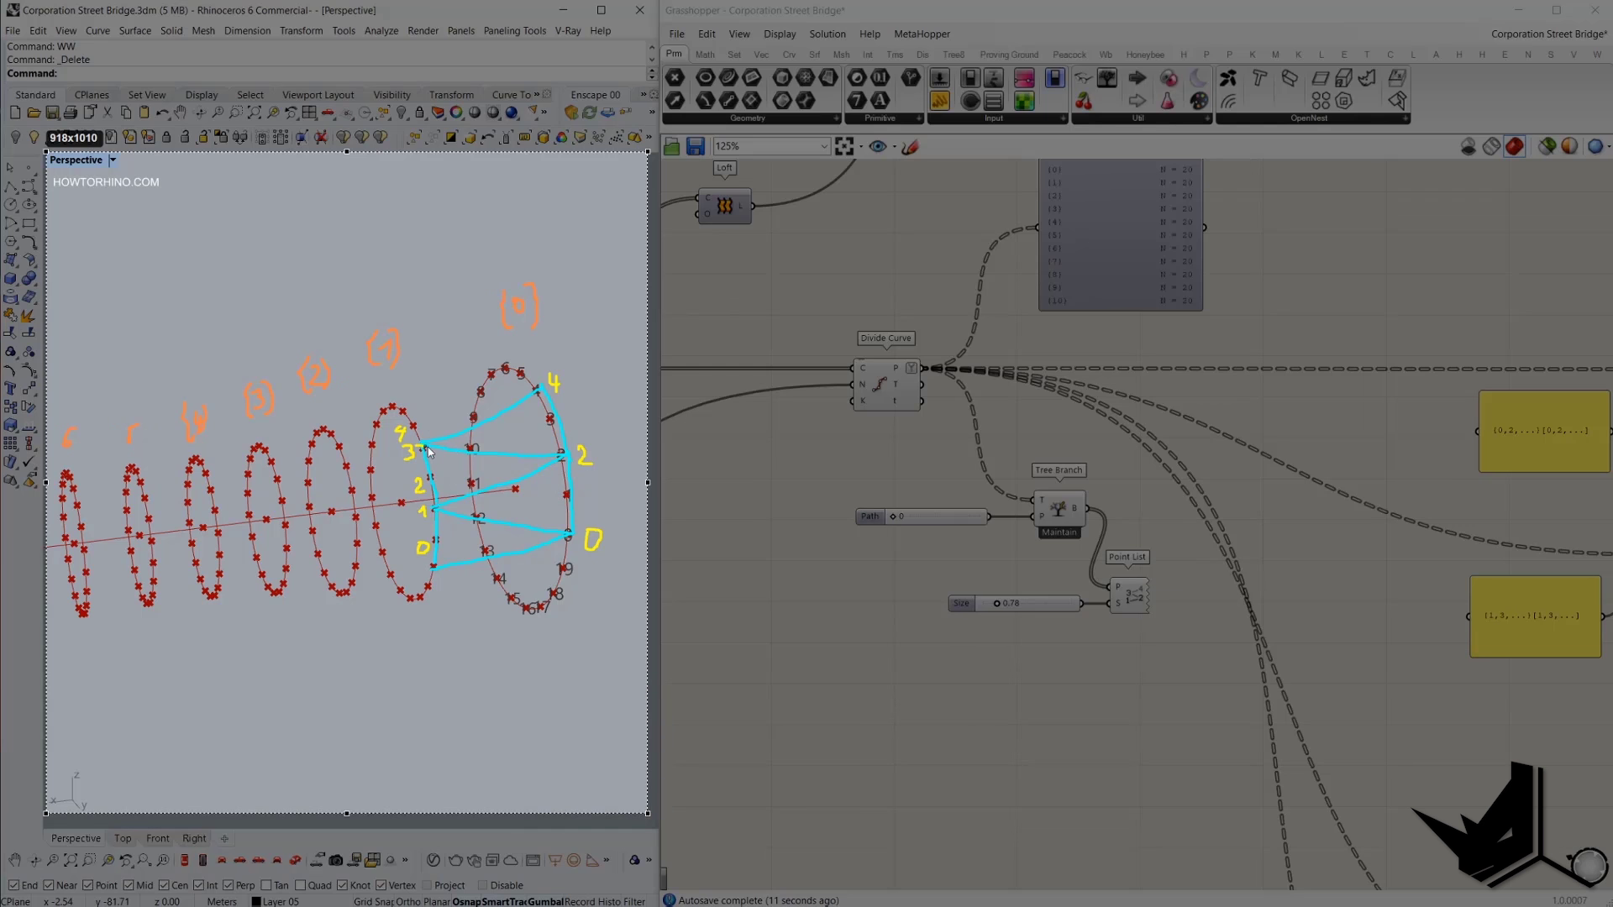
pyautogui.moveTo(424, 446); pyautogui.dragTo(573, 459)
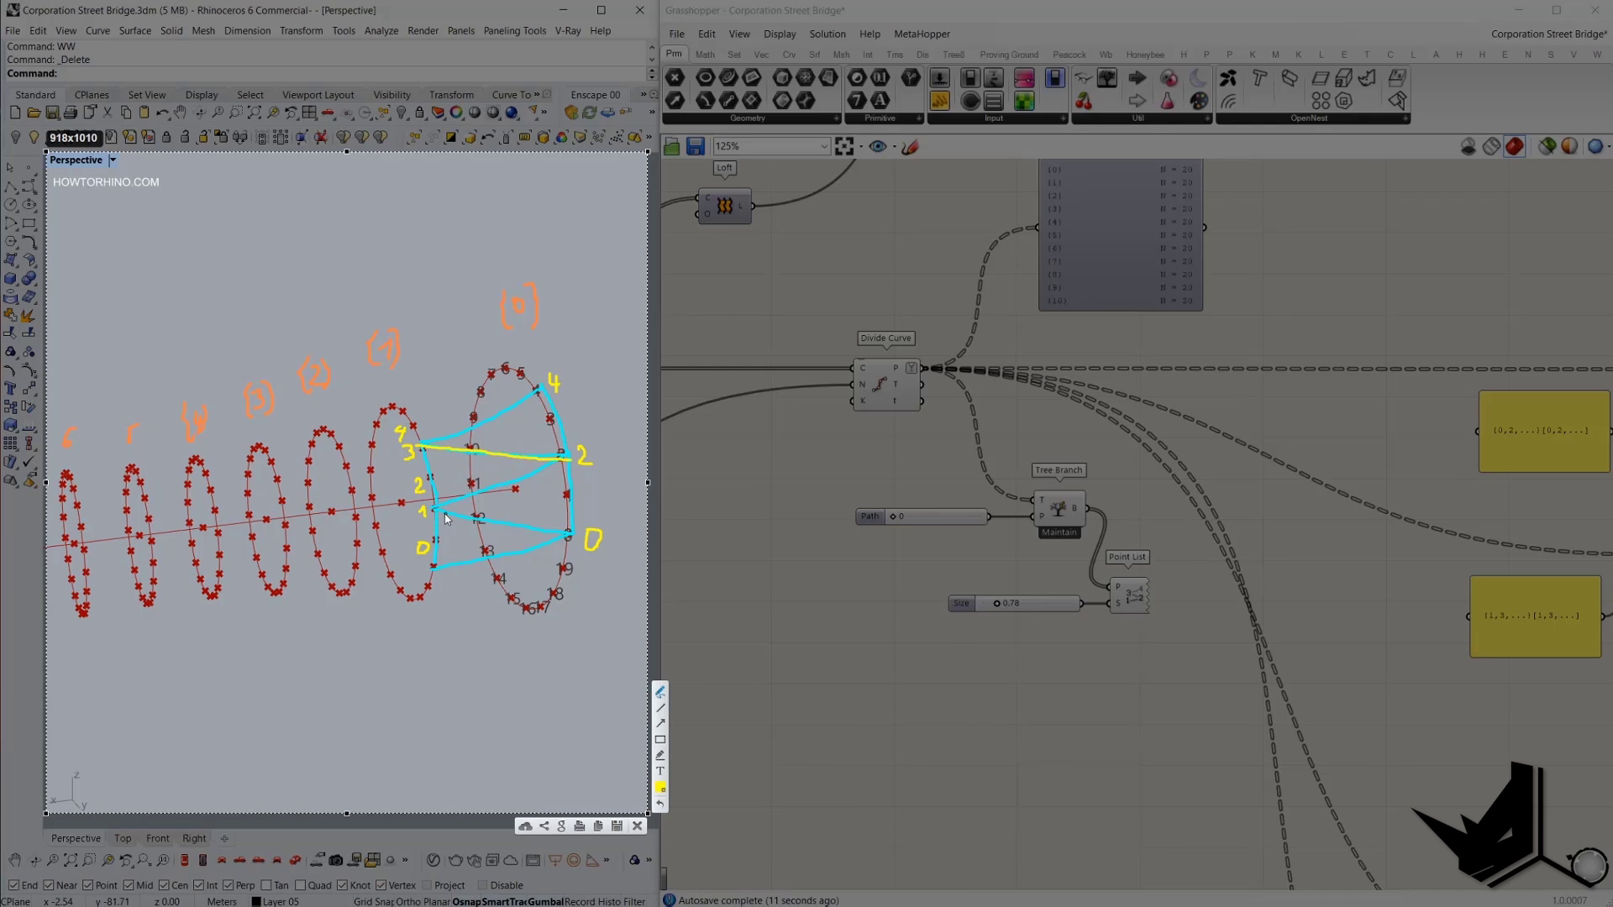
pyautogui.moveTo(433, 509); pyautogui.dragTo(570, 536)
# Ring the even path labels 0, 2, 4 and 6 in yellow and draw a triangle zigzag between circles 2 and 3.
pyautogui.moveTo(505, 271)
pyautogui.mouseDown()
pyautogui.moveTo(496, 349)
pyautogui.moveTo(554, 298)
pyautogui.moveTo(502, 273)
pyautogui.mouseUp()
pyautogui.moveTo(314, 347)
pyautogui.mouseDown()
pyautogui.moveTo(295, 376)
pyautogui.moveTo(340, 384)
pyautogui.moveTo(319, 347)
pyautogui.mouseUp()
pyautogui.moveTo(189, 396); pyautogui.dragTo(214, 430)
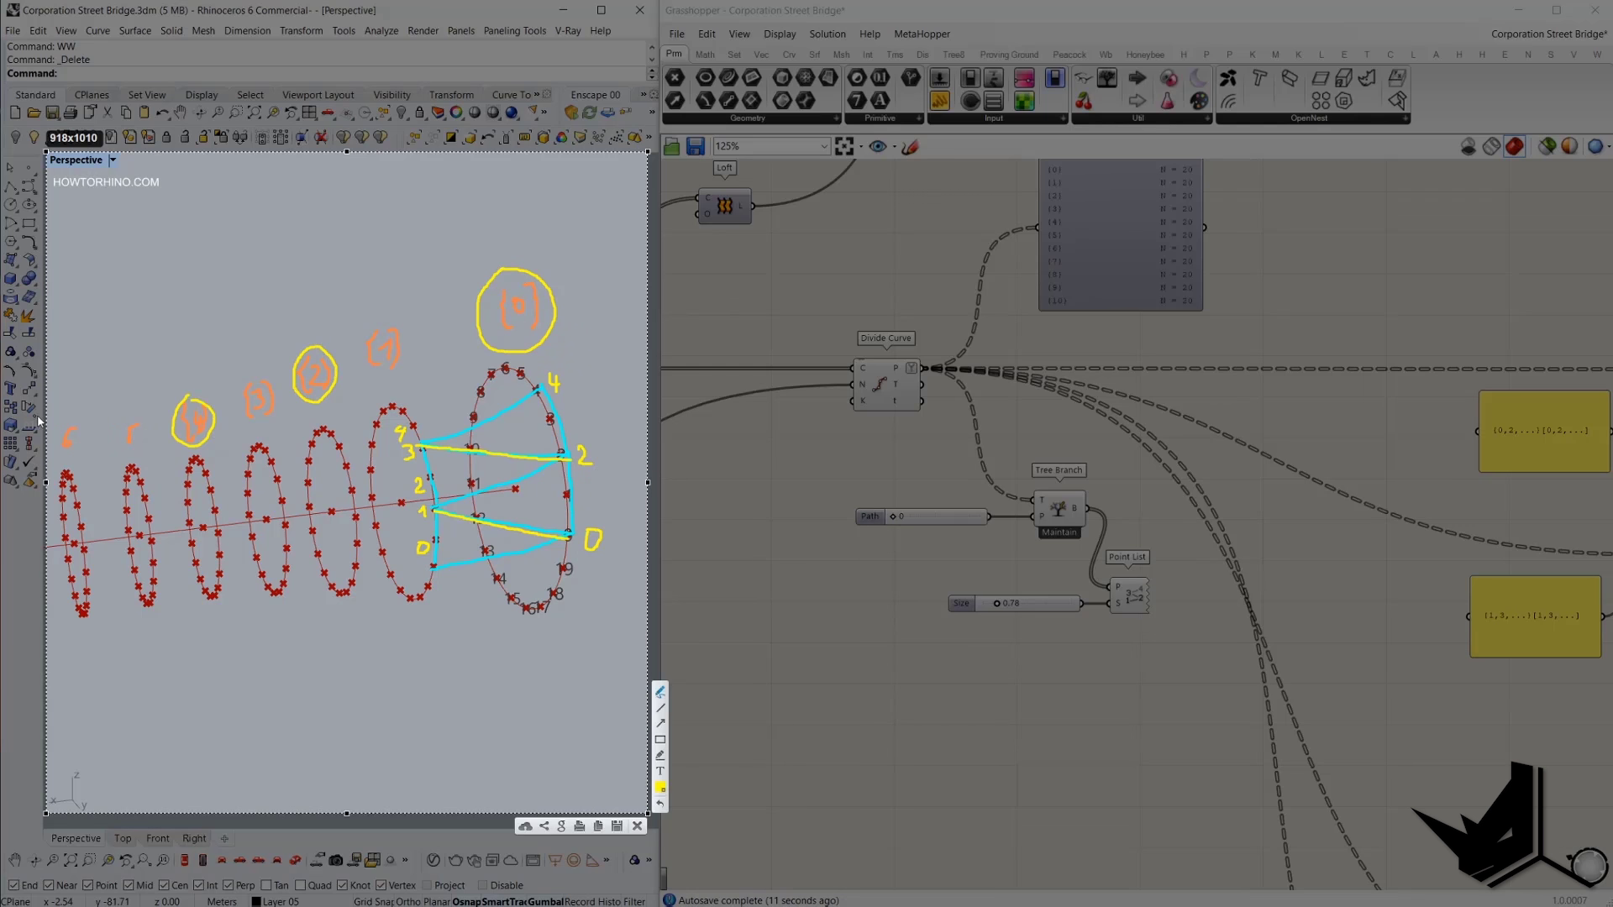
pyautogui.moveTo(56, 419)
pyautogui.mouseDown()
pyautogui.moveTo(87, 458)
pyautogui.moveTo(65, 416)
pyautogui.mouseUp()
pyautogui.moveTo(356, 571)
pyautogui.mouseDown()
pyautogui.moveTo(286, 551)
pyautogui.moveTo(356, 522)
pyautogui.moveTo(295, 505)
pyautogui.moveTo(346, 466)
pyautogui.mouseUp()
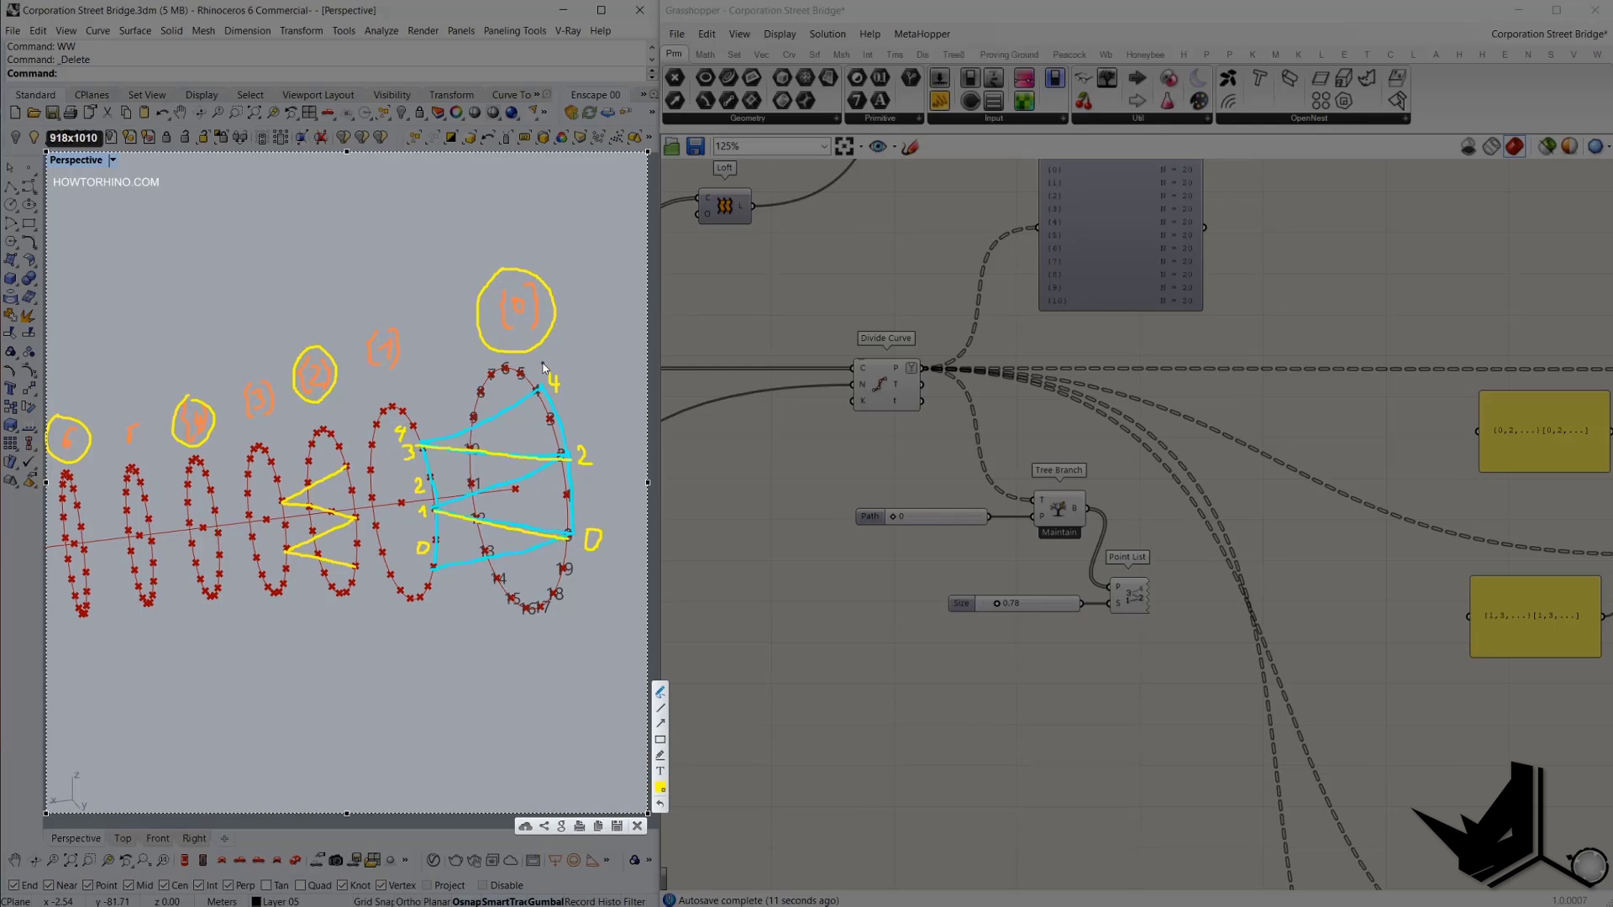
# Mark the even-numbered points 0, 2, 4 and 6 on the first circle with green dots.
pyautogui.click(568, 535)
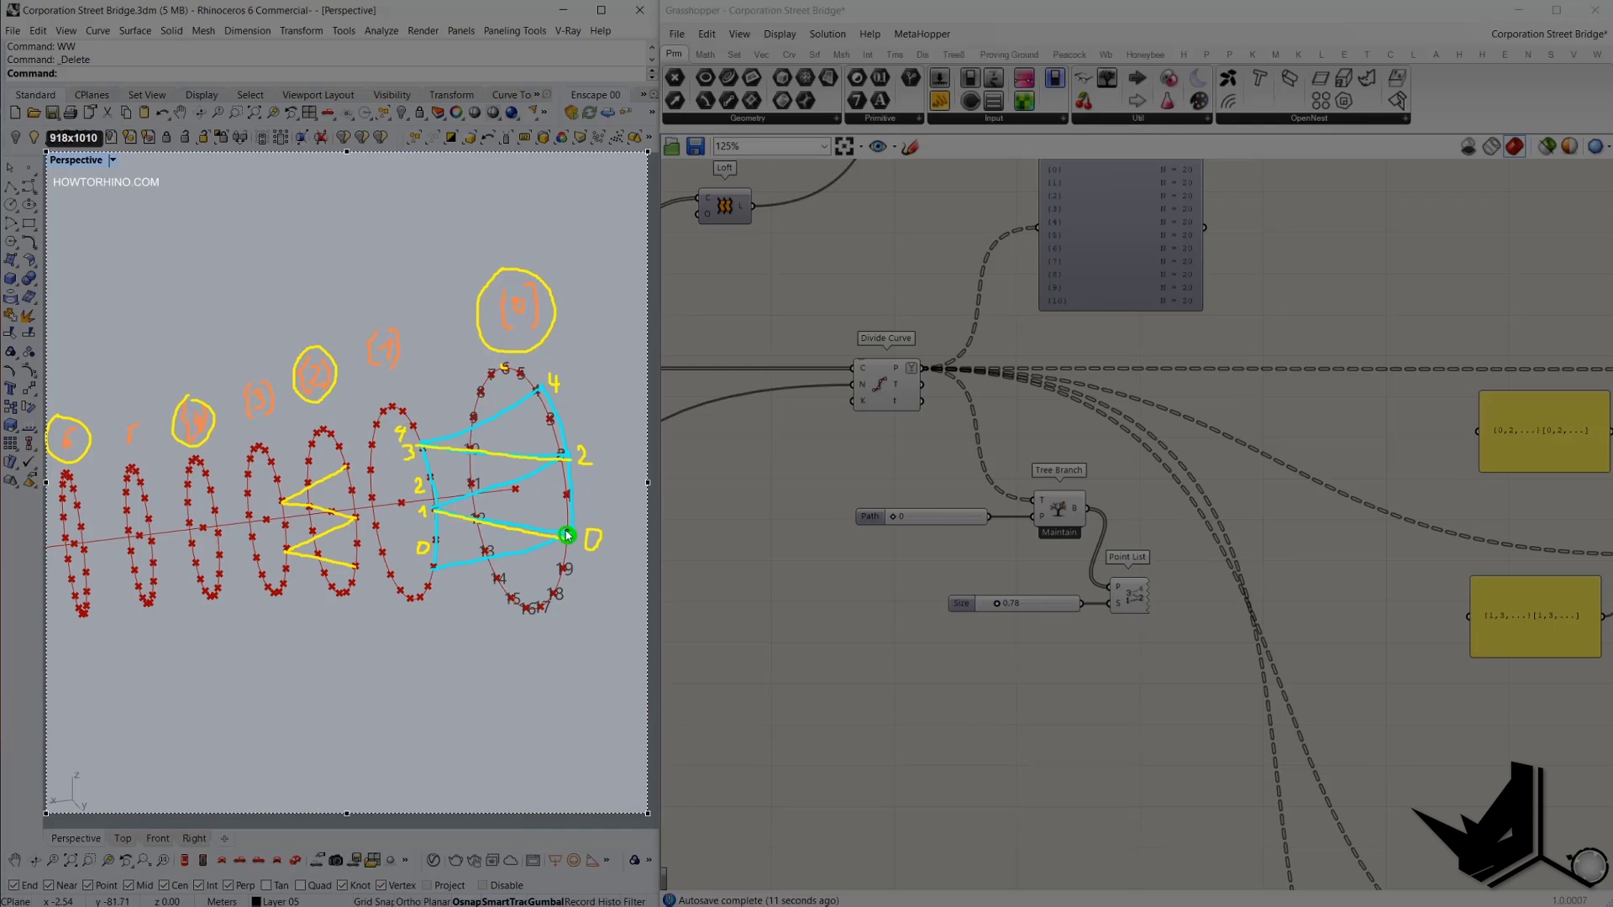
pyautogui.click(571, 458)
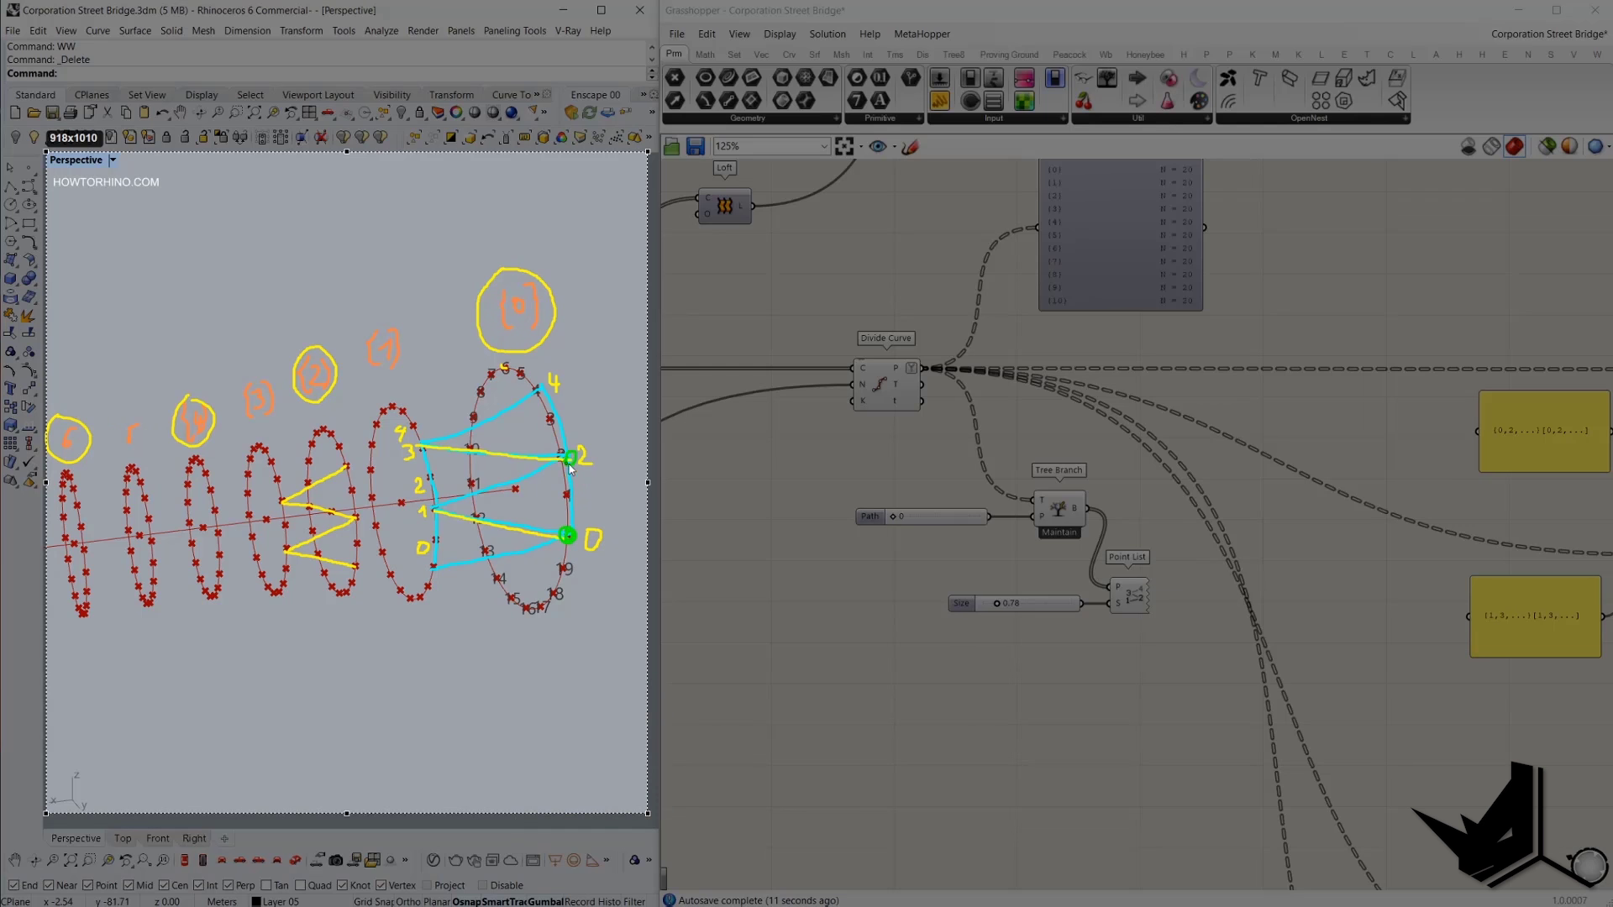
pyautogui.click(547, 389)
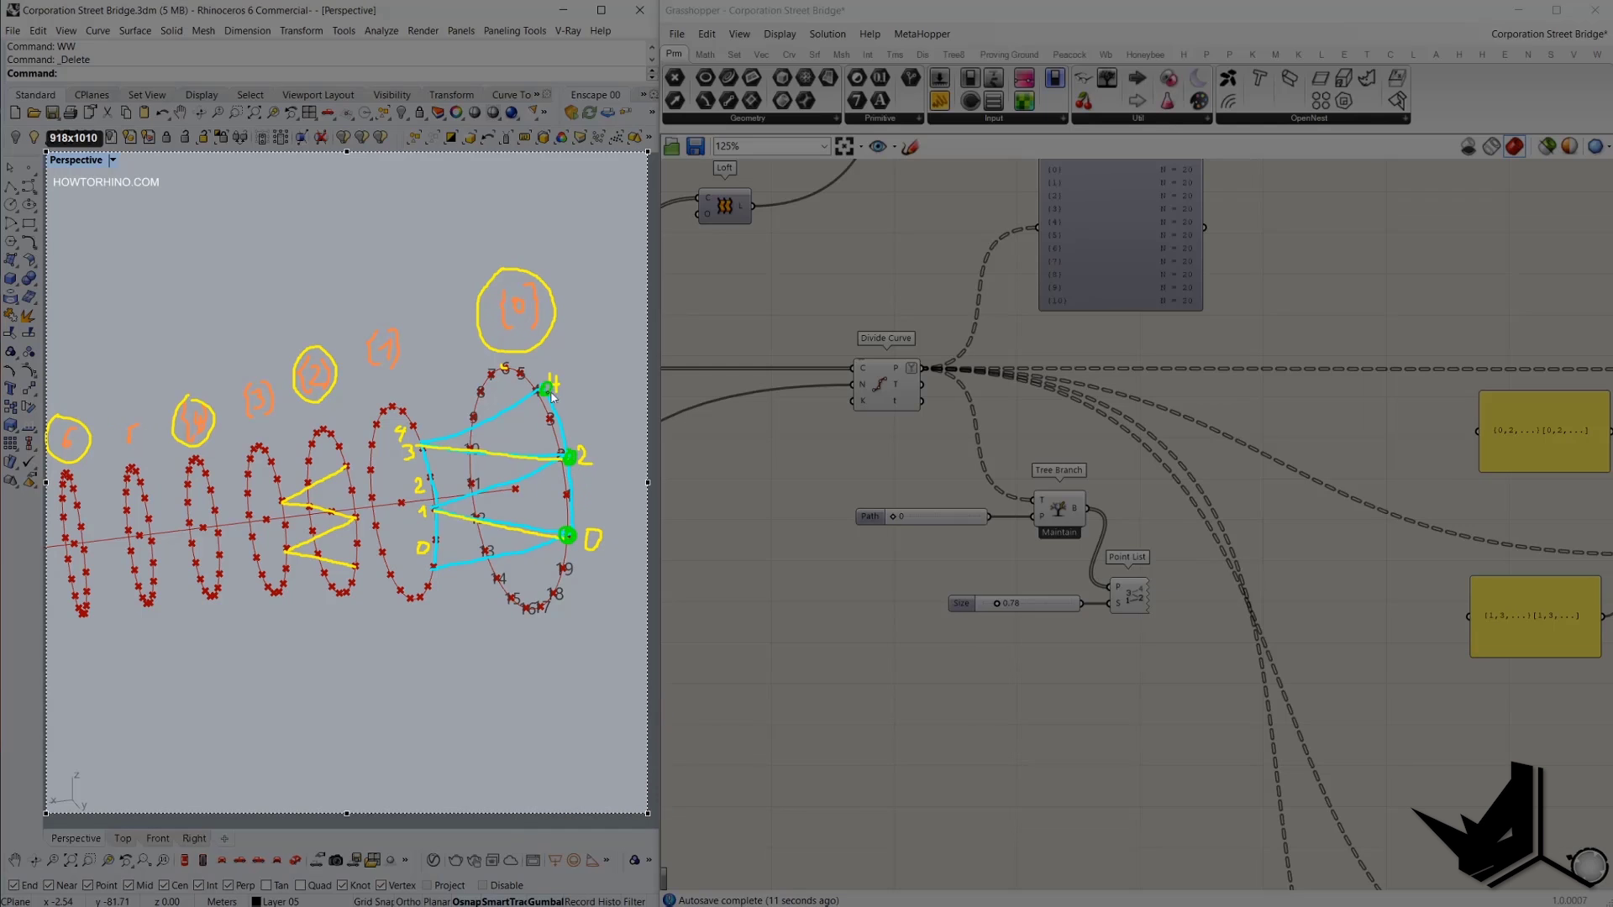
pyautogui.click(504, 370)
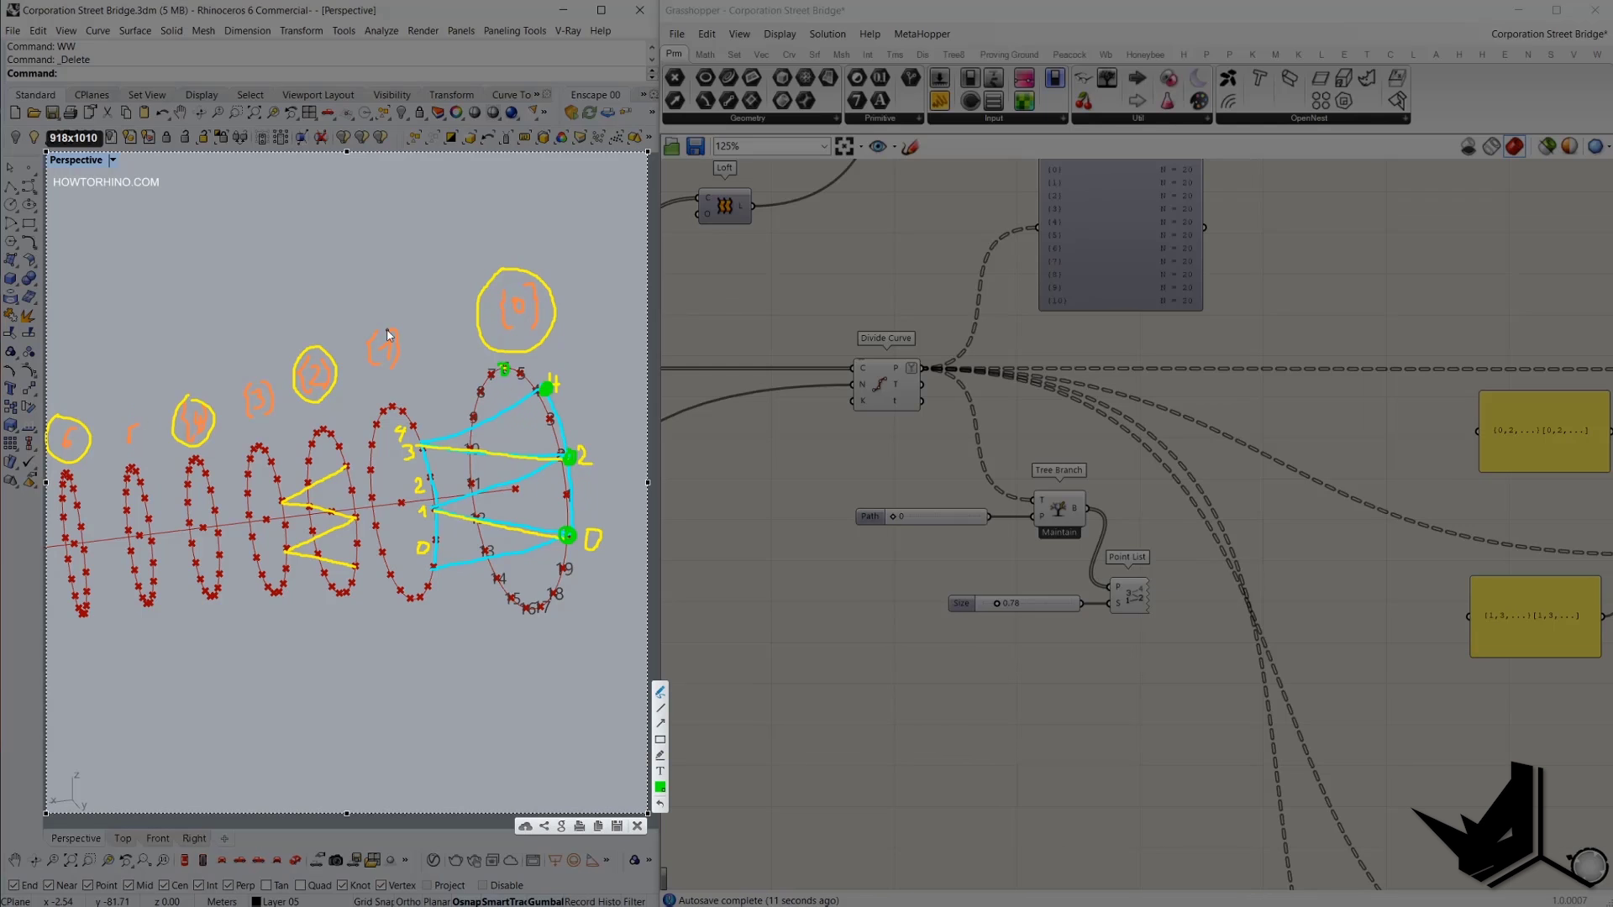
# Ring the odd path labels 1, 3 and 5 in green and mark the odd point labels on the second circle.
pyautogui.moveTo(387, 319)
pyautogui.mouseDown()
pyautogui.moveTo(361, 375)
pyautogui.moveTo(419, 336)
pyautogui.mouseUp()
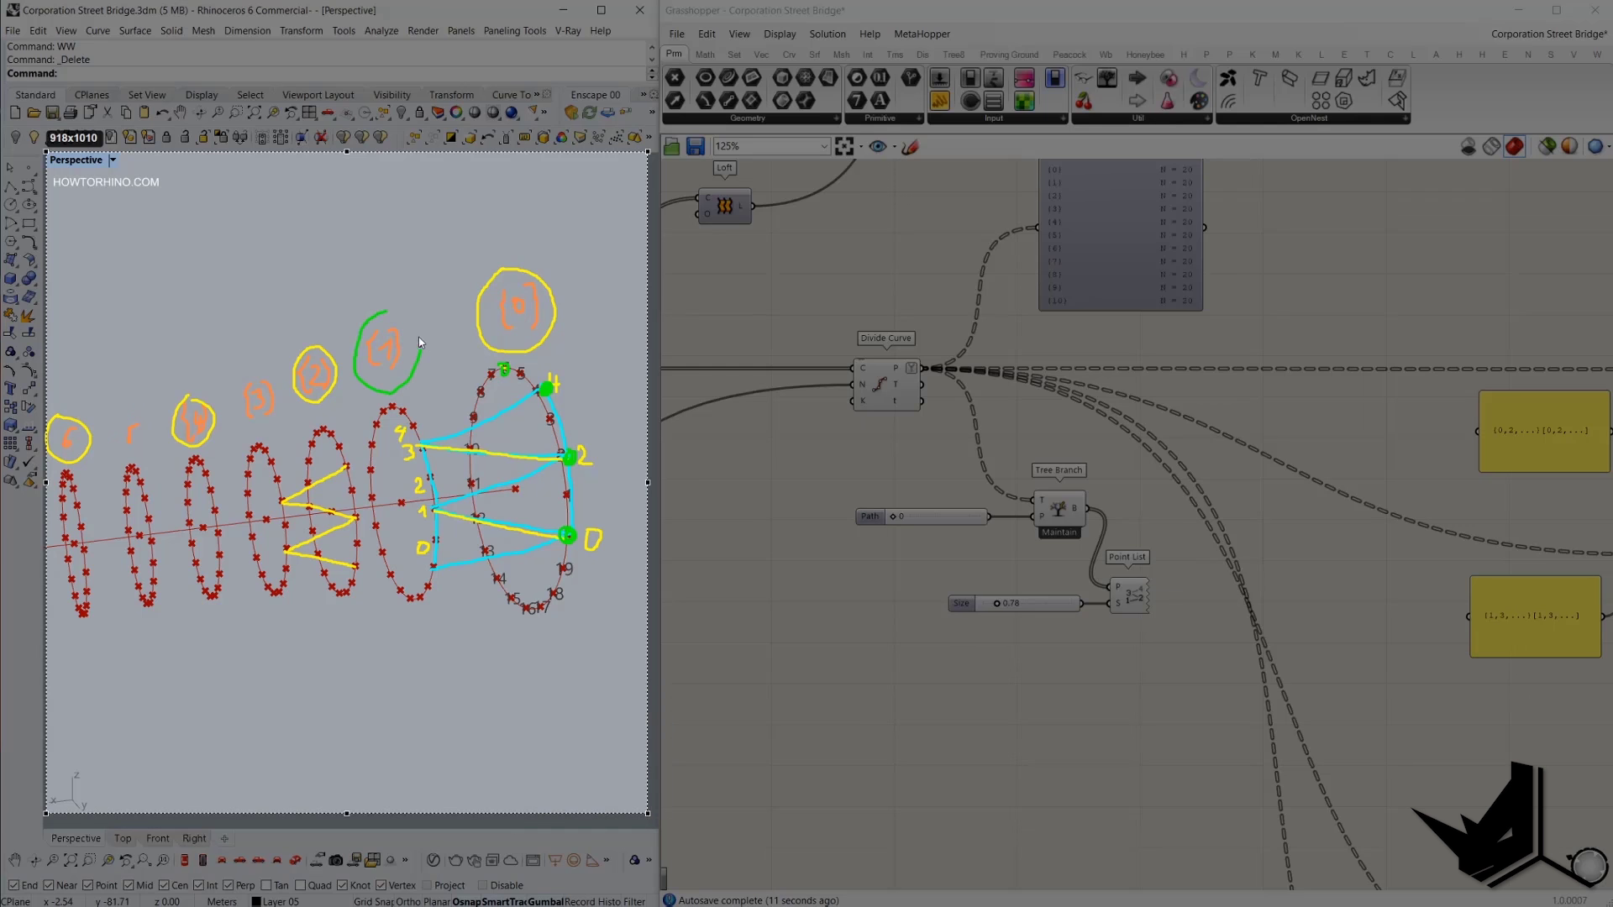
pyautogui.moveTo(258, 367); pyautogui.dragTo(230, 414)
pyautogui.moveTo(117, 408)
pyautogui.mouseDown()
pyautogui.moveTo(106, 438)
pyautogui.moveTo(118, 412)
pyautogui.mouseUp()
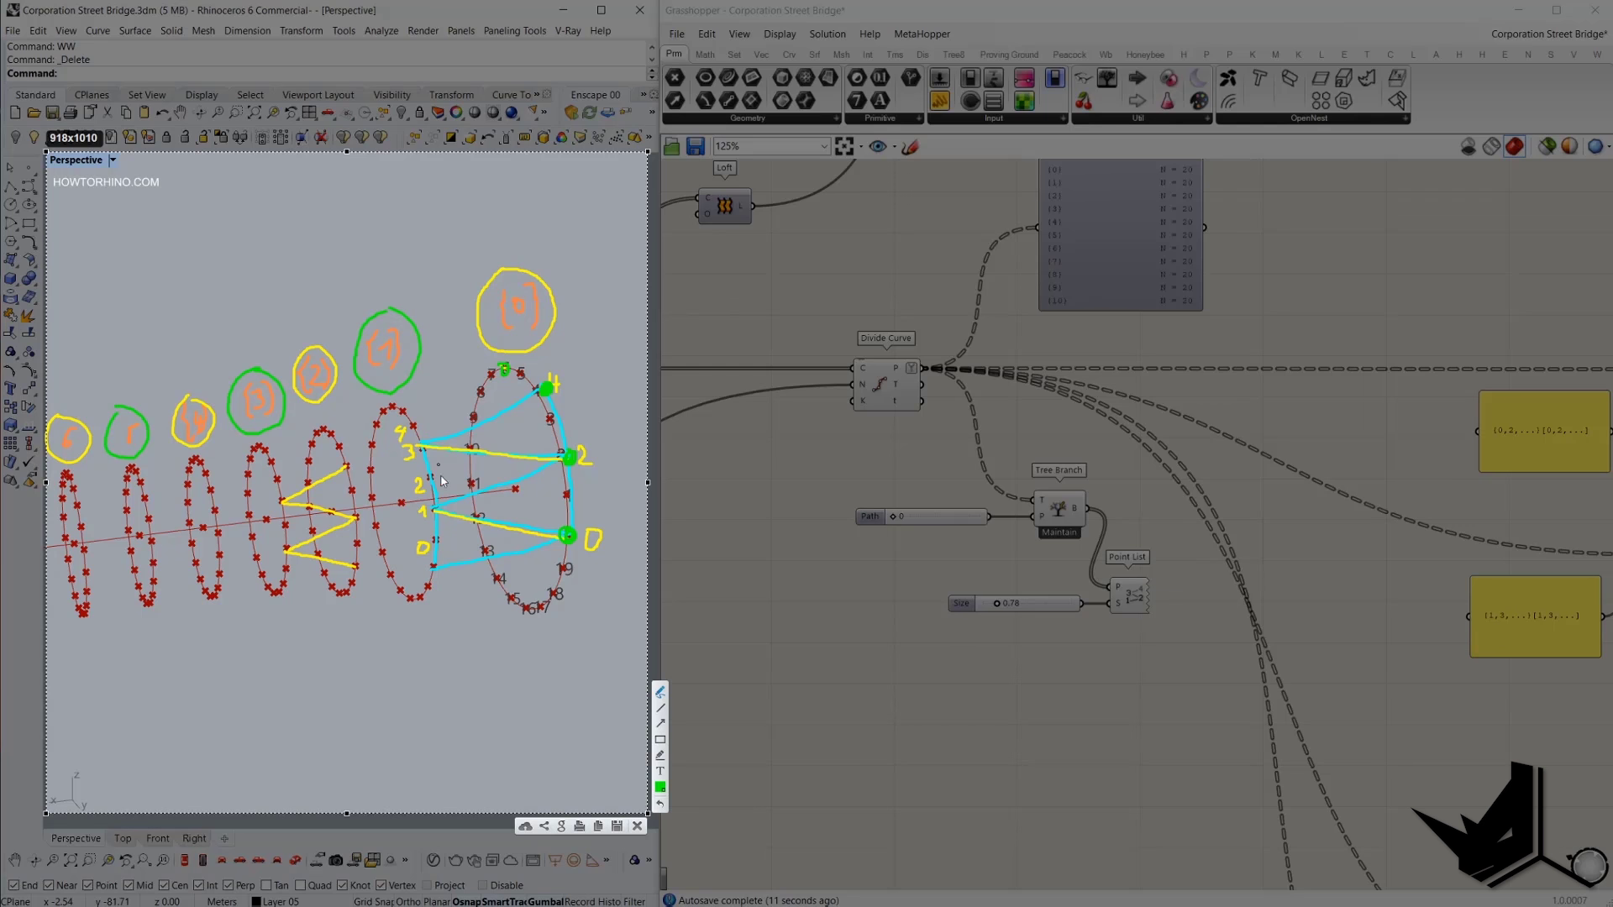
pyautogui.moveTo(426, 502)
pyautogui.mouseDown()
pyautogui.moveTo(417, 525)
pyautogui.moveTo(427, 504)
pyautogui.mouseUp()
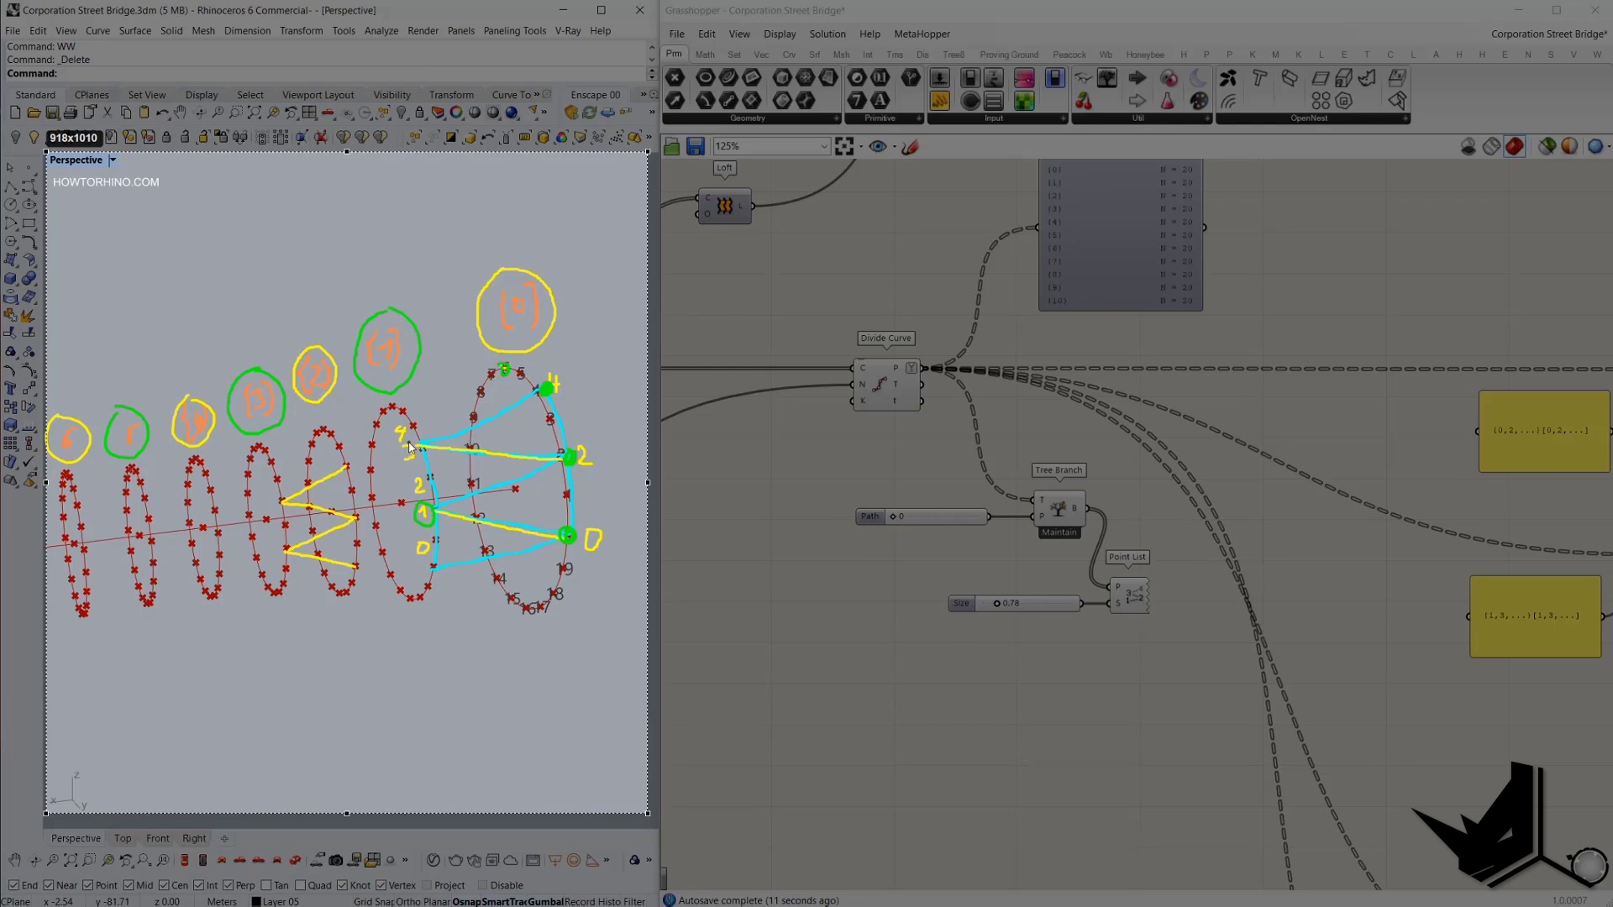
pyautogui.moveTo(411, 442)
pyautogui.mouseDown()
pyautogui.moveTo(400, 463)
pyautogui.moveTo(410, 444)
pyautogui.moveTo(390, 406)
pyautogui.moveTo(542, 389)
pyautogui.mouseUp()
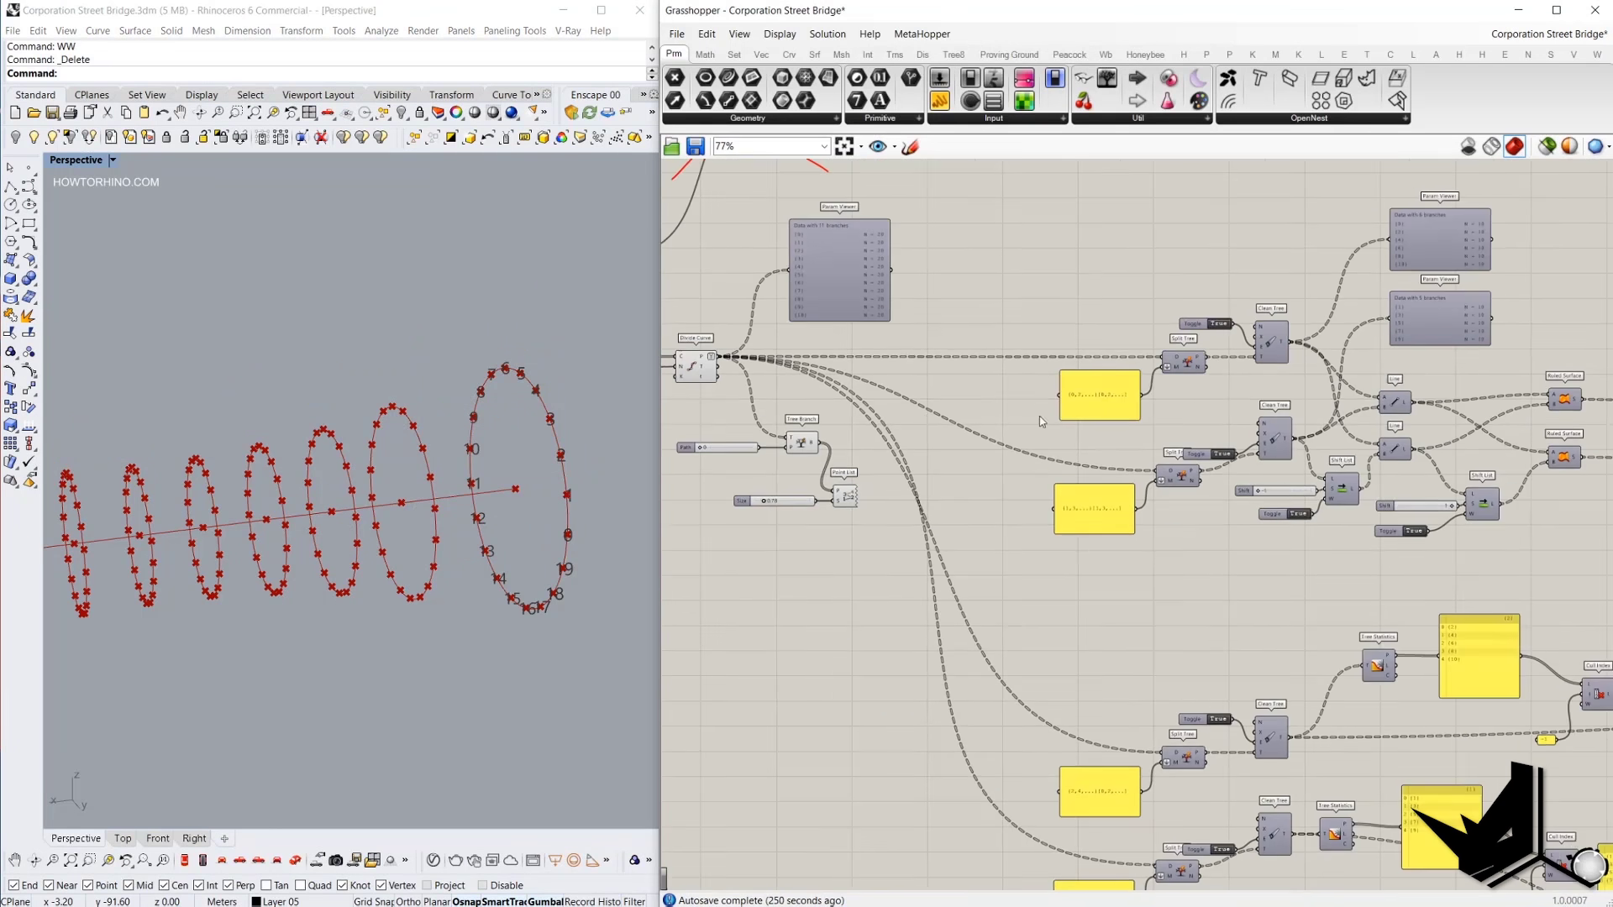
# Examine the Split Tree components, their data connection from the Divide Curve points and the flattened mask input.
pyautogui.scroll(2, 1040, 416)
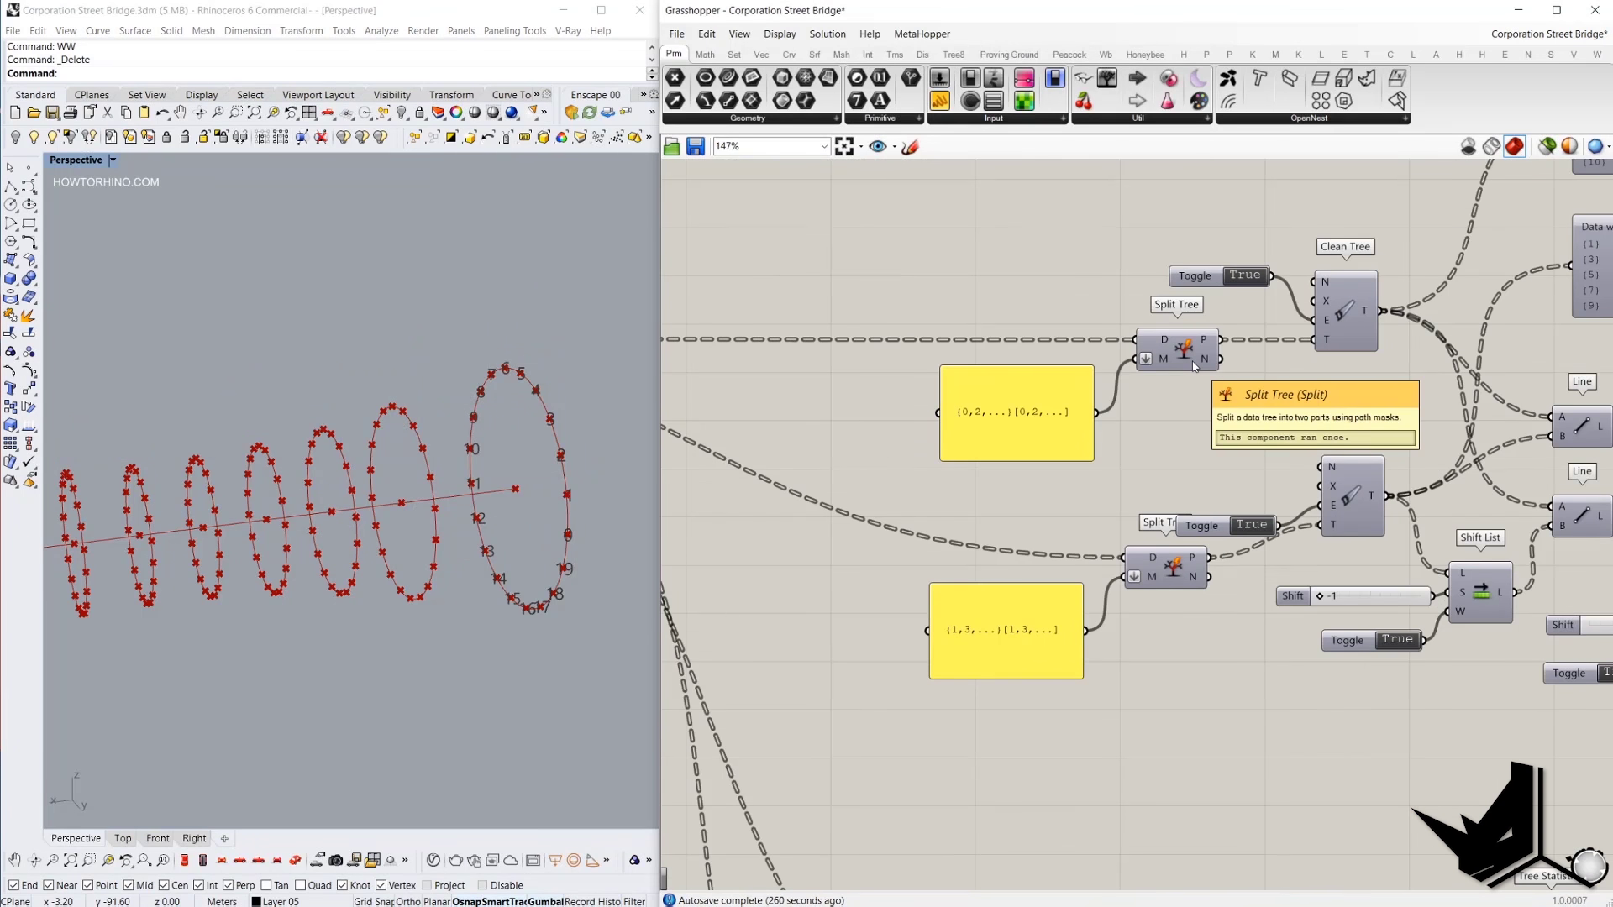
pyautogui.scroll(1, 663, 423)
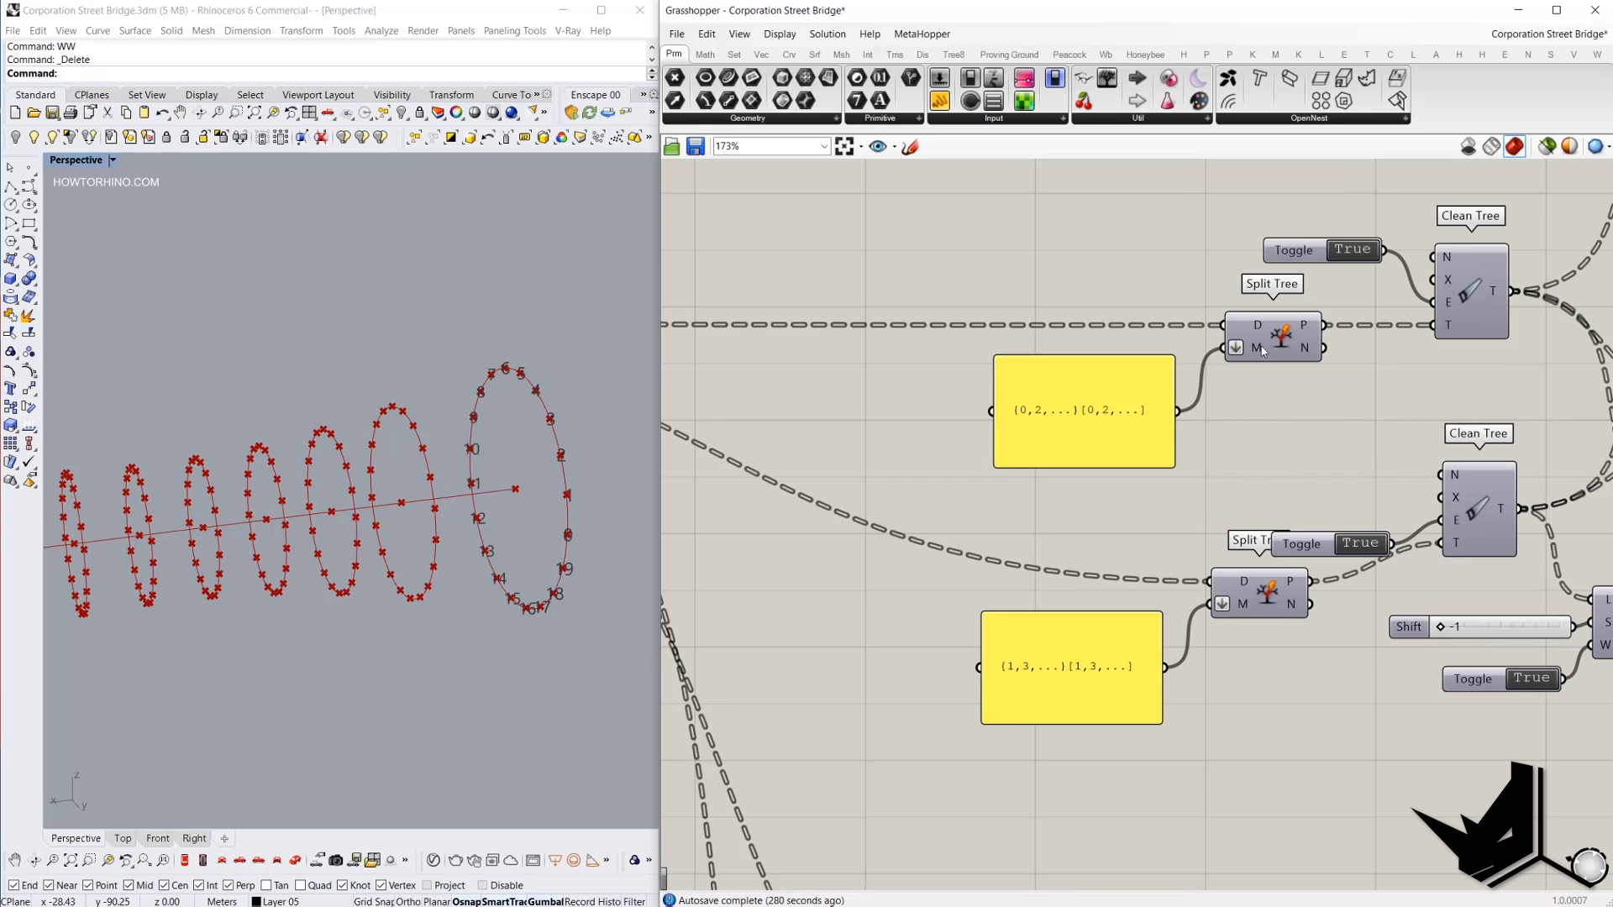
pyautogui.scroll(-2, 1260, 344)
pyautogui.scroll(-2, 1267, 329)
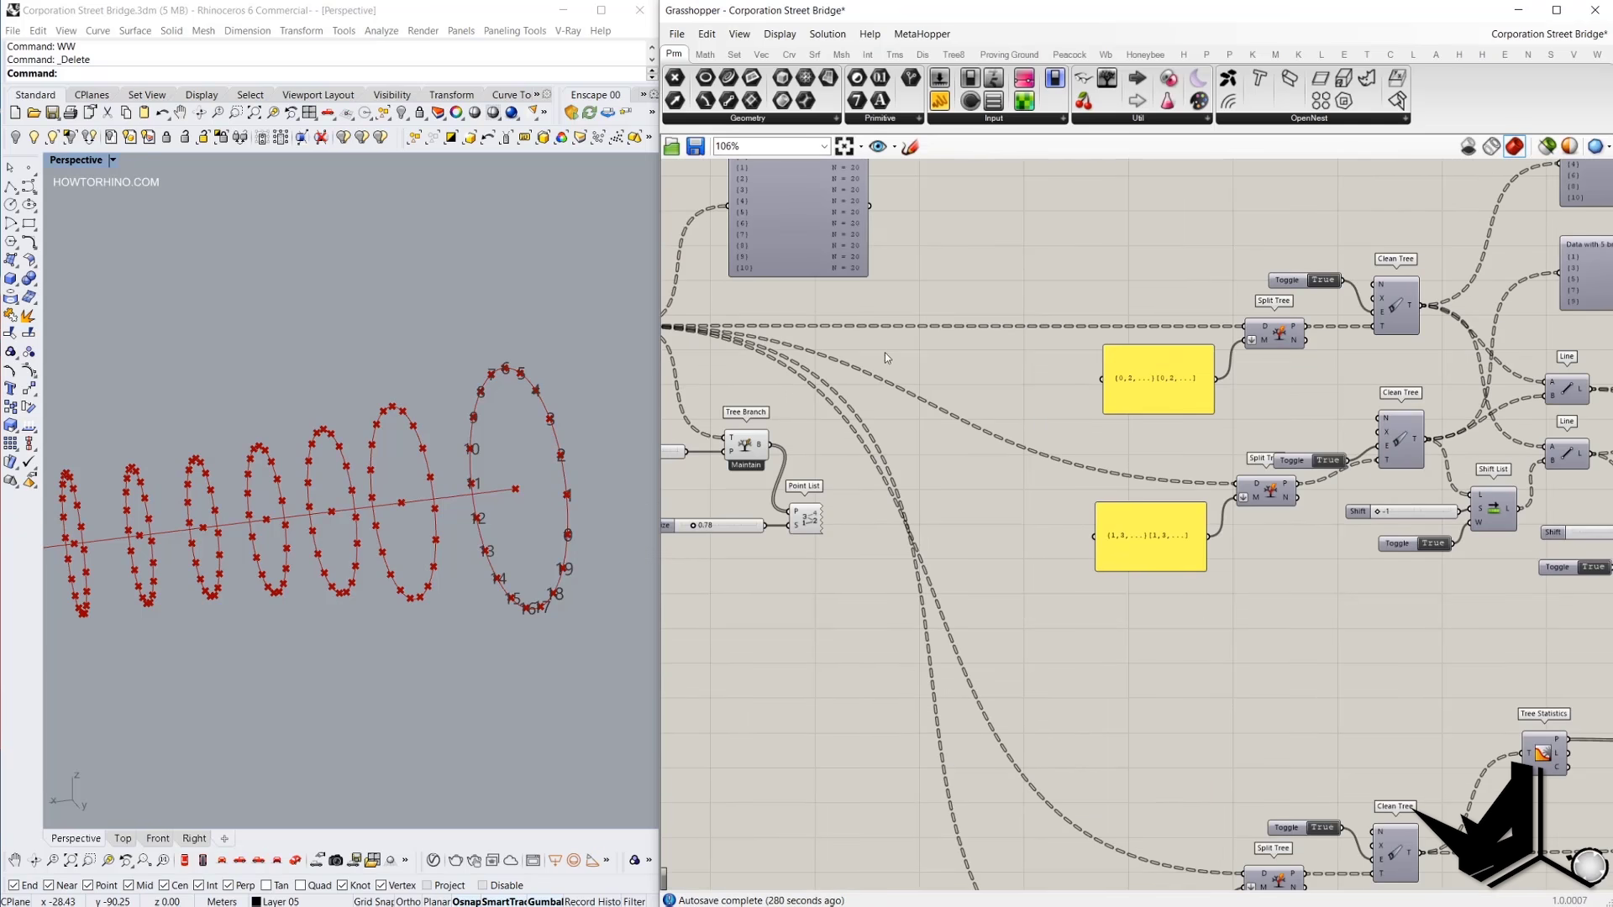
pyautogui.moveTo(884, 351); pyautogui.dragTo(1134, 356, button='right')
pyautogui.scroll(1, 844, 334)
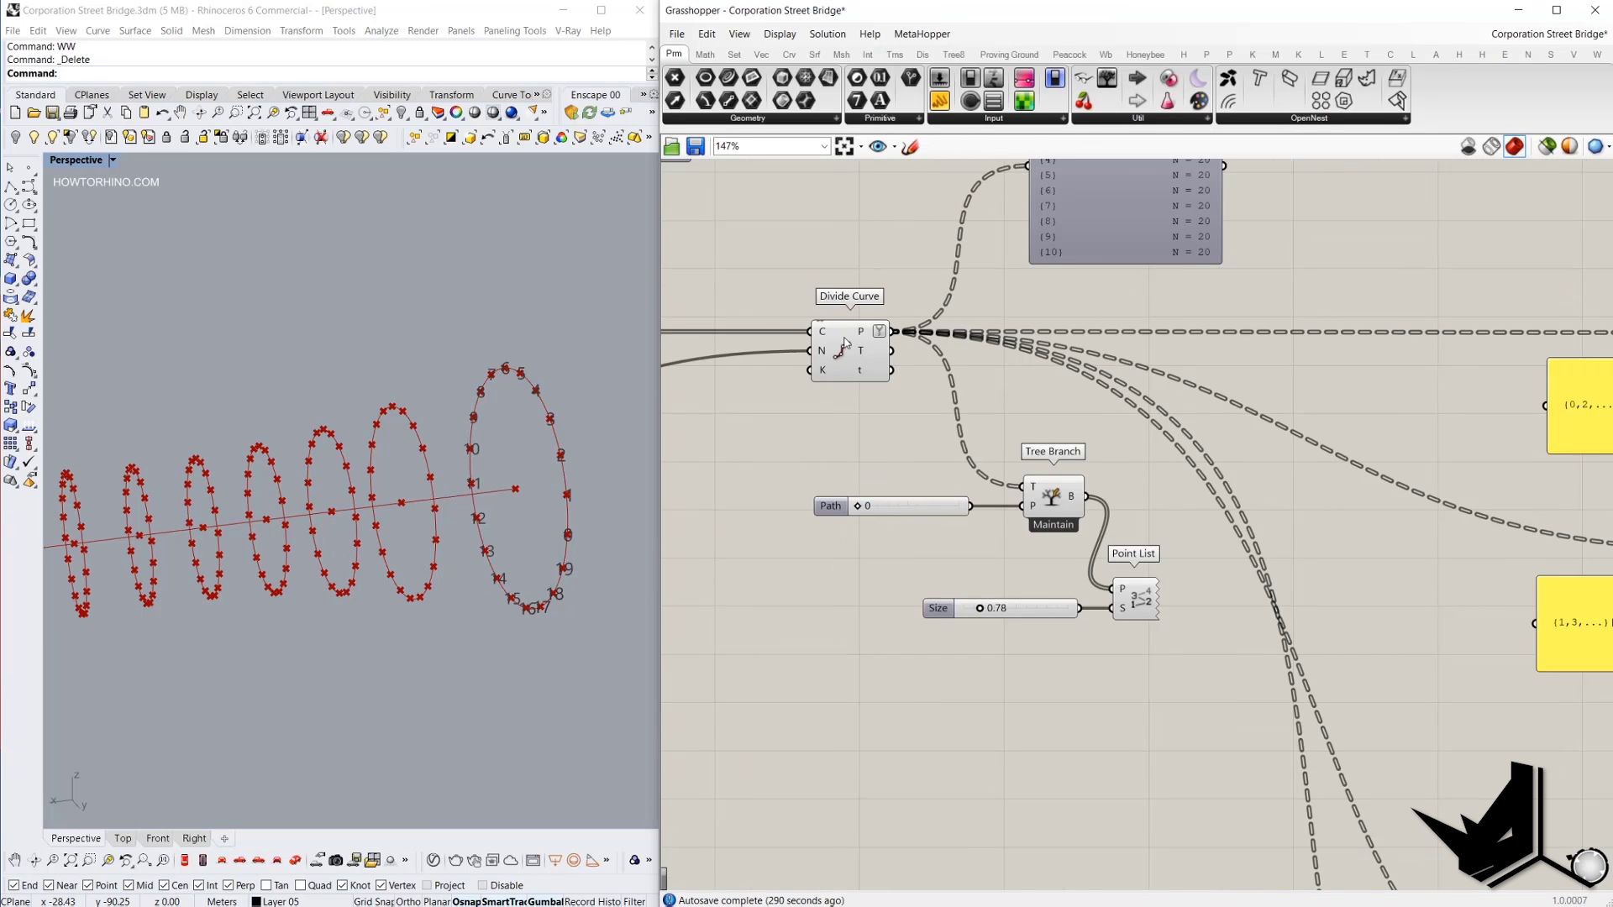
pyautogui.click(845, 336)
pyautogui.scroll(-3, 974, 399)
pyautogui.scroll(3, 1121, 379)
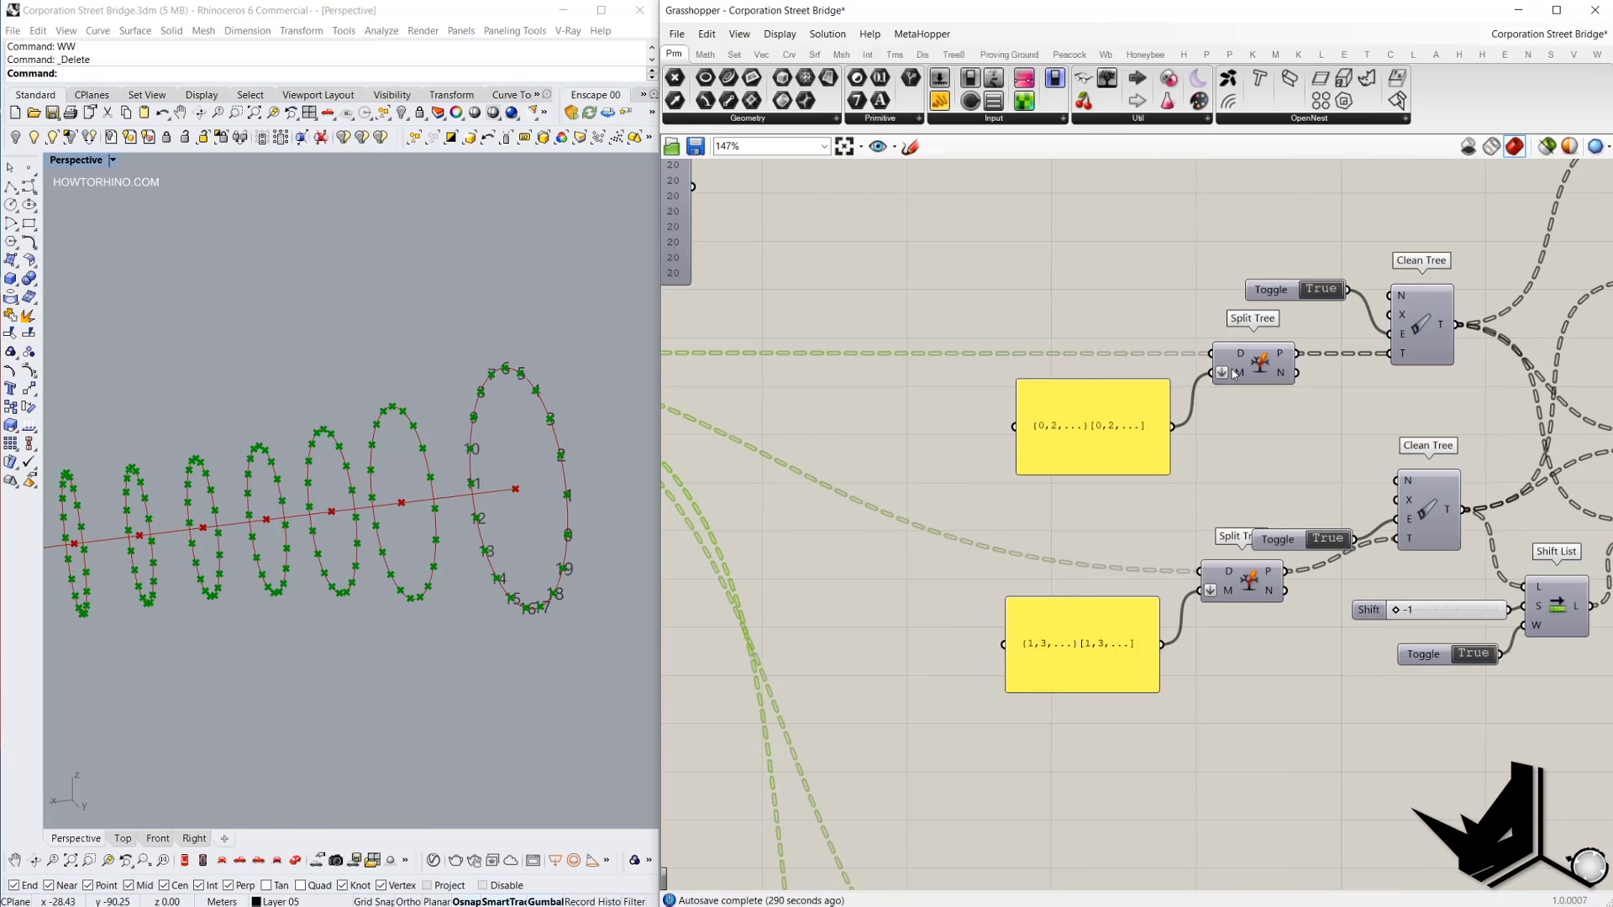
pyautogui.click(1189, 375)
pyautogui.moveTo(1244, 376)
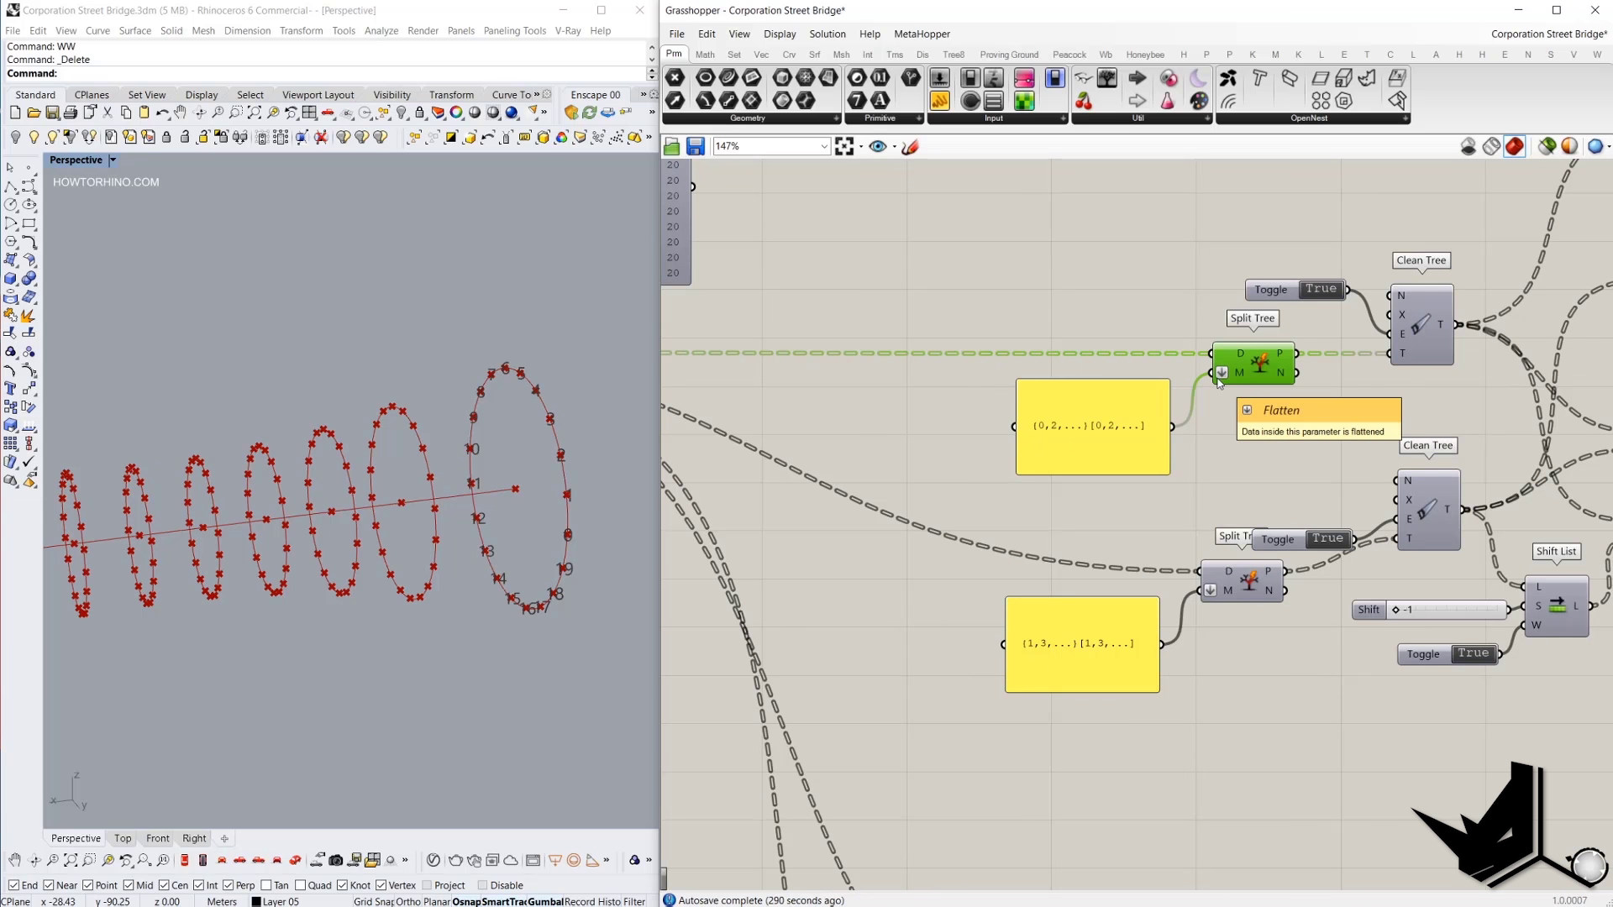
# Shorten the {0,2,...}[0,2,...] panel and examine its mask text up close.
pyautogui.click(1111, 467)
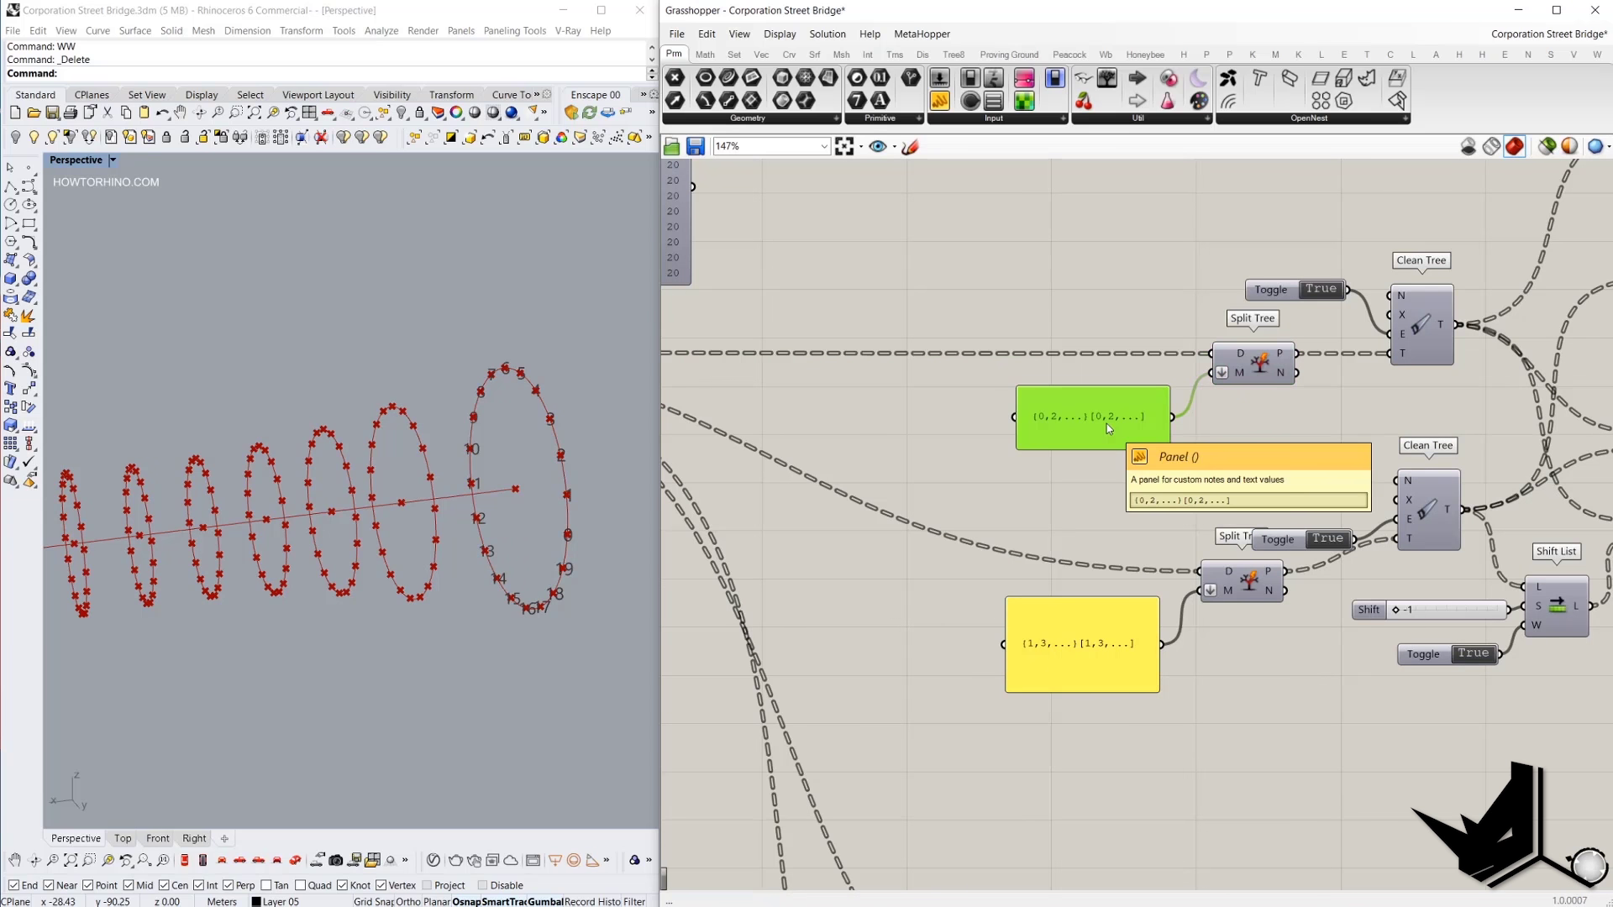
pyautogui.scroll(5, 1106, 423)
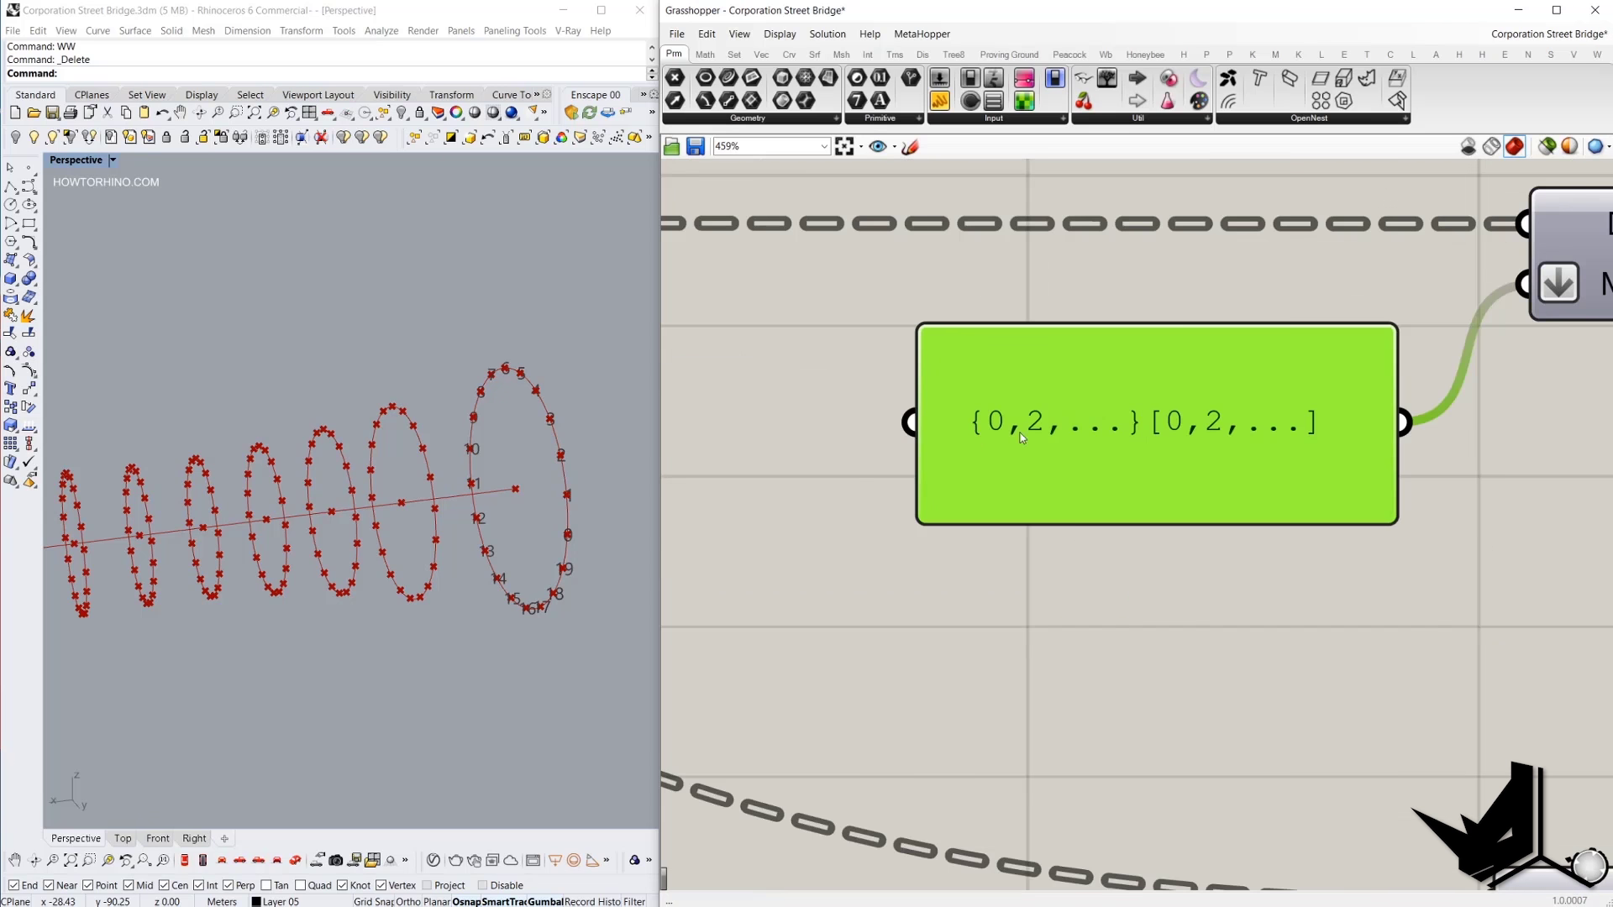
pyautogui.moveTo(1092, 359); pyautogui.dragTo(871, 362, button='right')
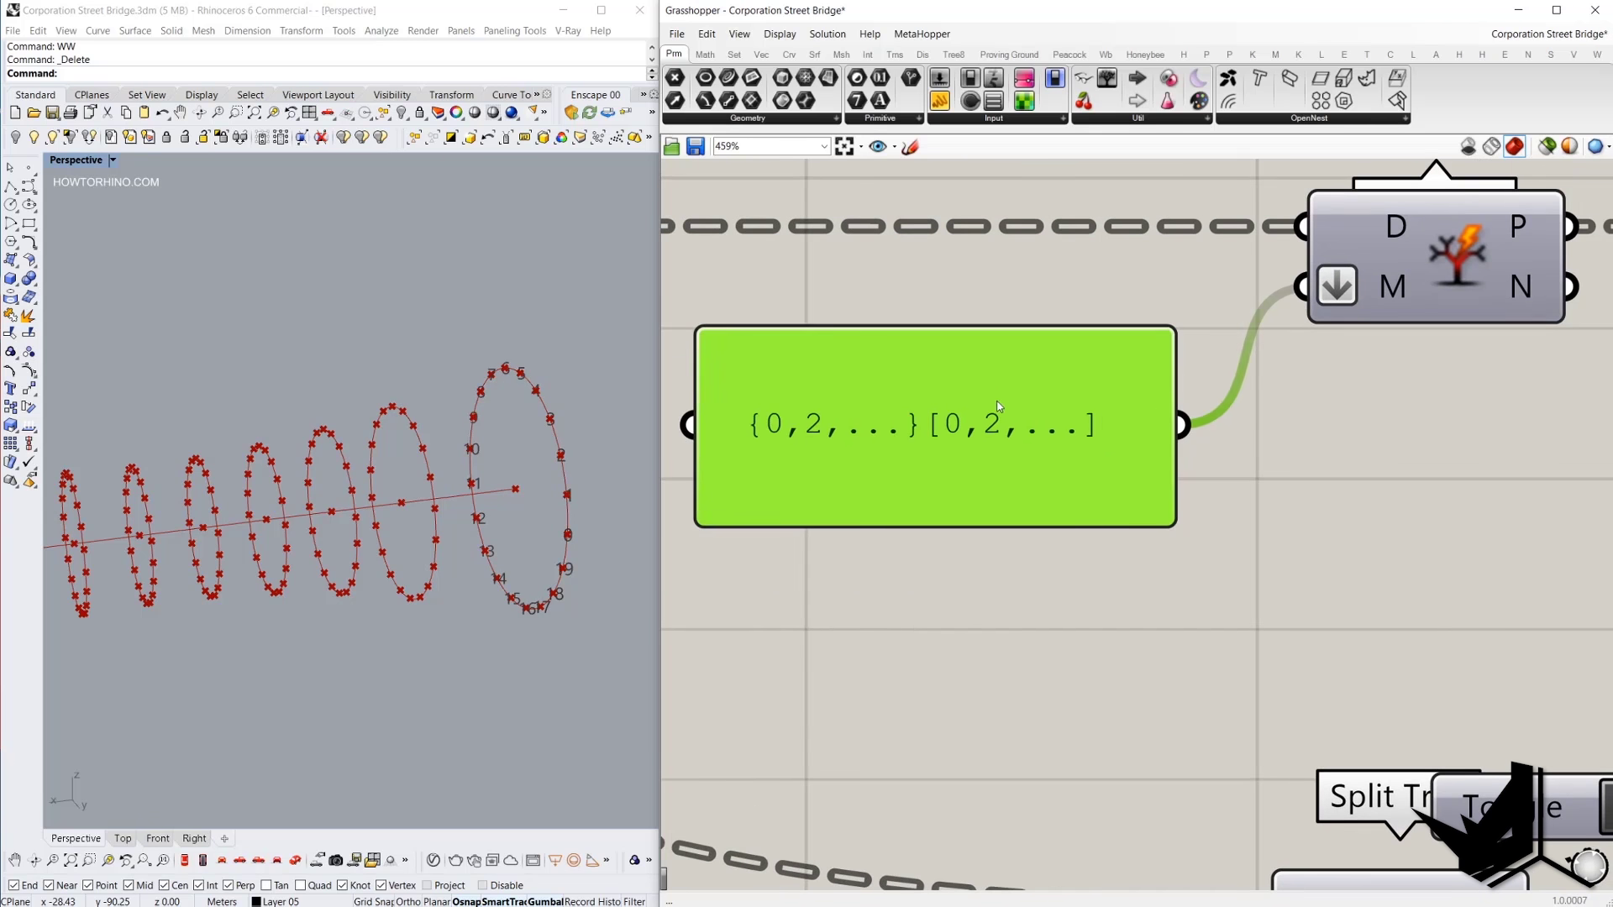
pyautogui.click(1066, 542)
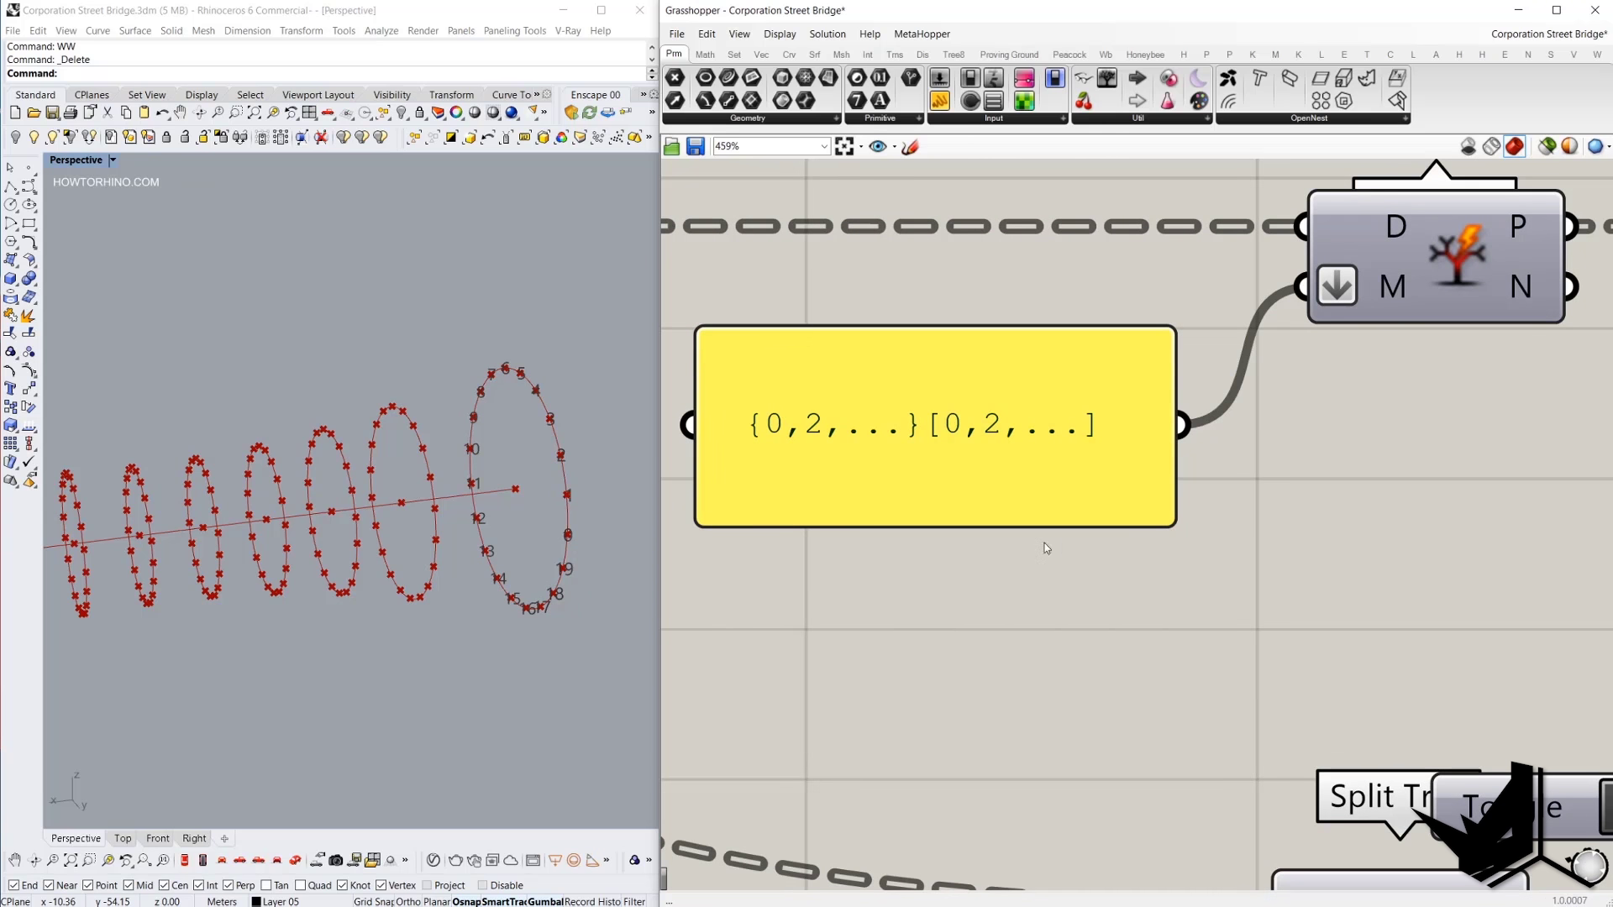
pyautogui.moveTo(798, 301); pyautogui.dragTo(903, 294, button='right')
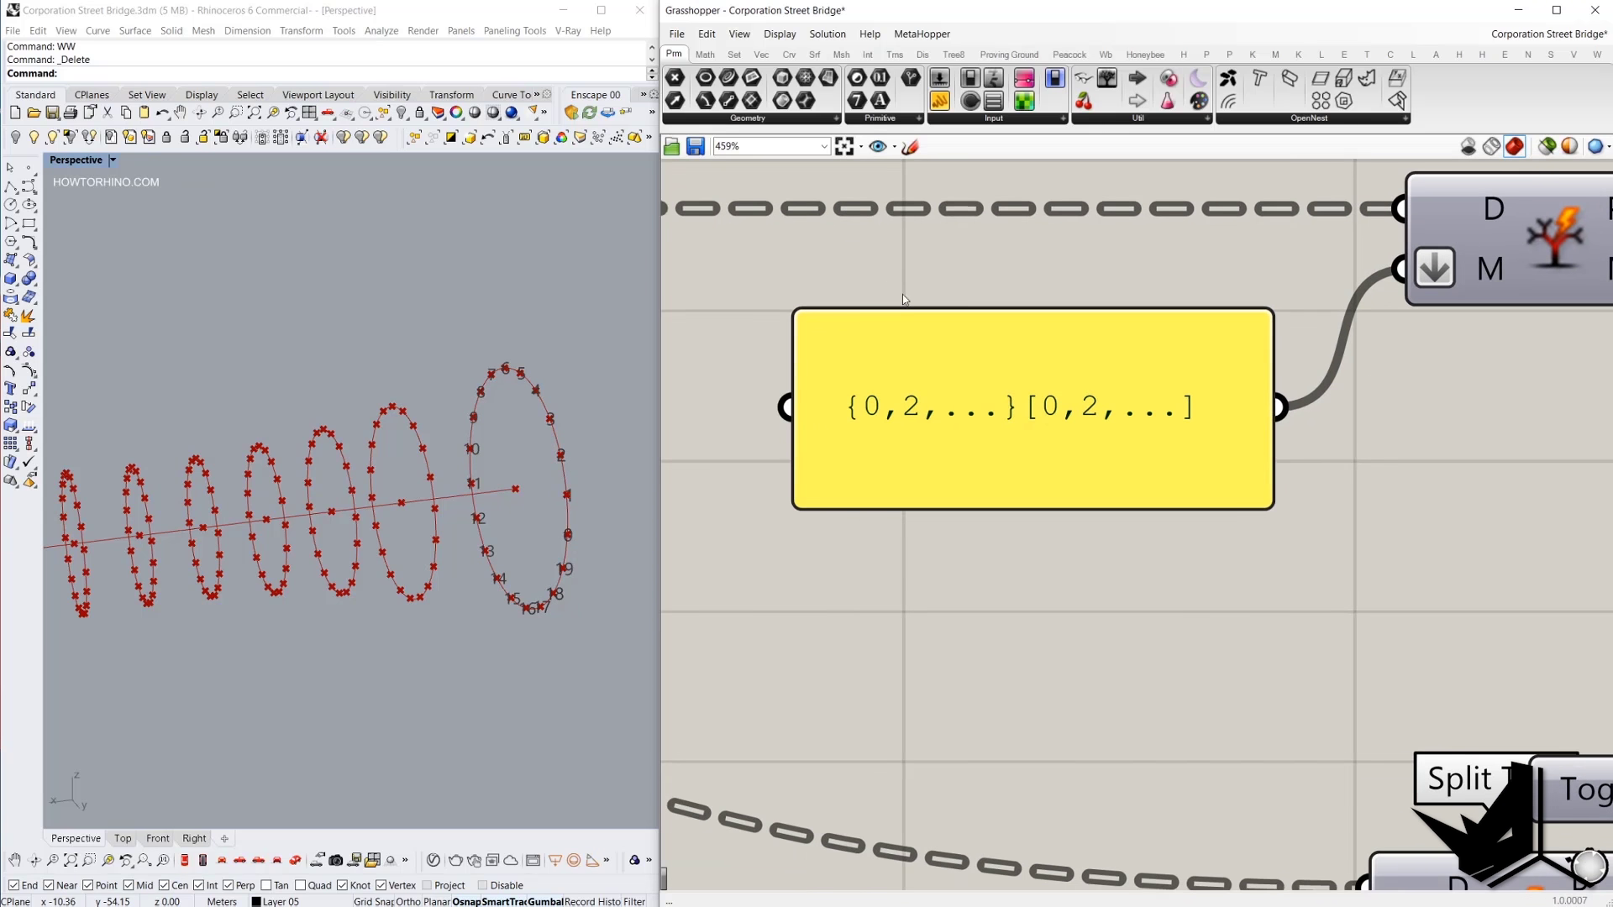
# Sketch the path mask {0,2,...} below the even-index mask panel and underline it.
pyautogui.click(910, 146)
pyautogui.moveTo(849, 528)
pyautogui.mouseDown()
pyautogui.moveTo(841, 555)
pyautogui.moveTo(855, 531)
pyautogui.moveTo(884, 598)
pyautogui.mouseUp()
pyautogui.moveTo(896, 536); pyautogui.dragTo(962, 614)
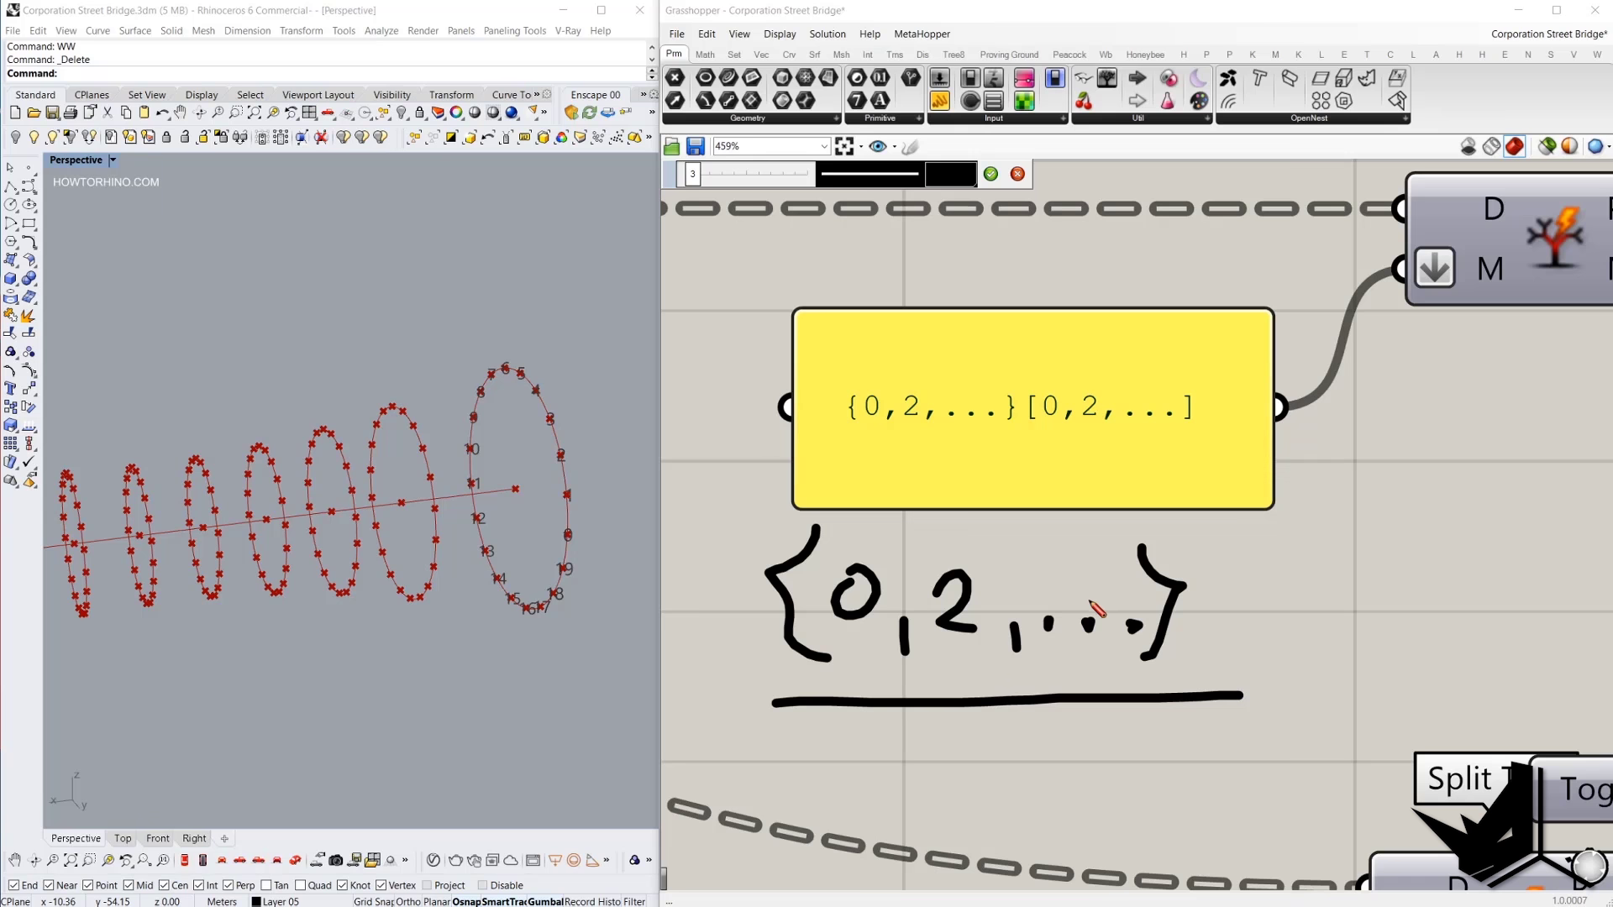
# Continue the sketched sequence with 4, 6, 8, 10 and two dashes, and discard the sketch.
pyautogui.scroll(-2, 888, 595)
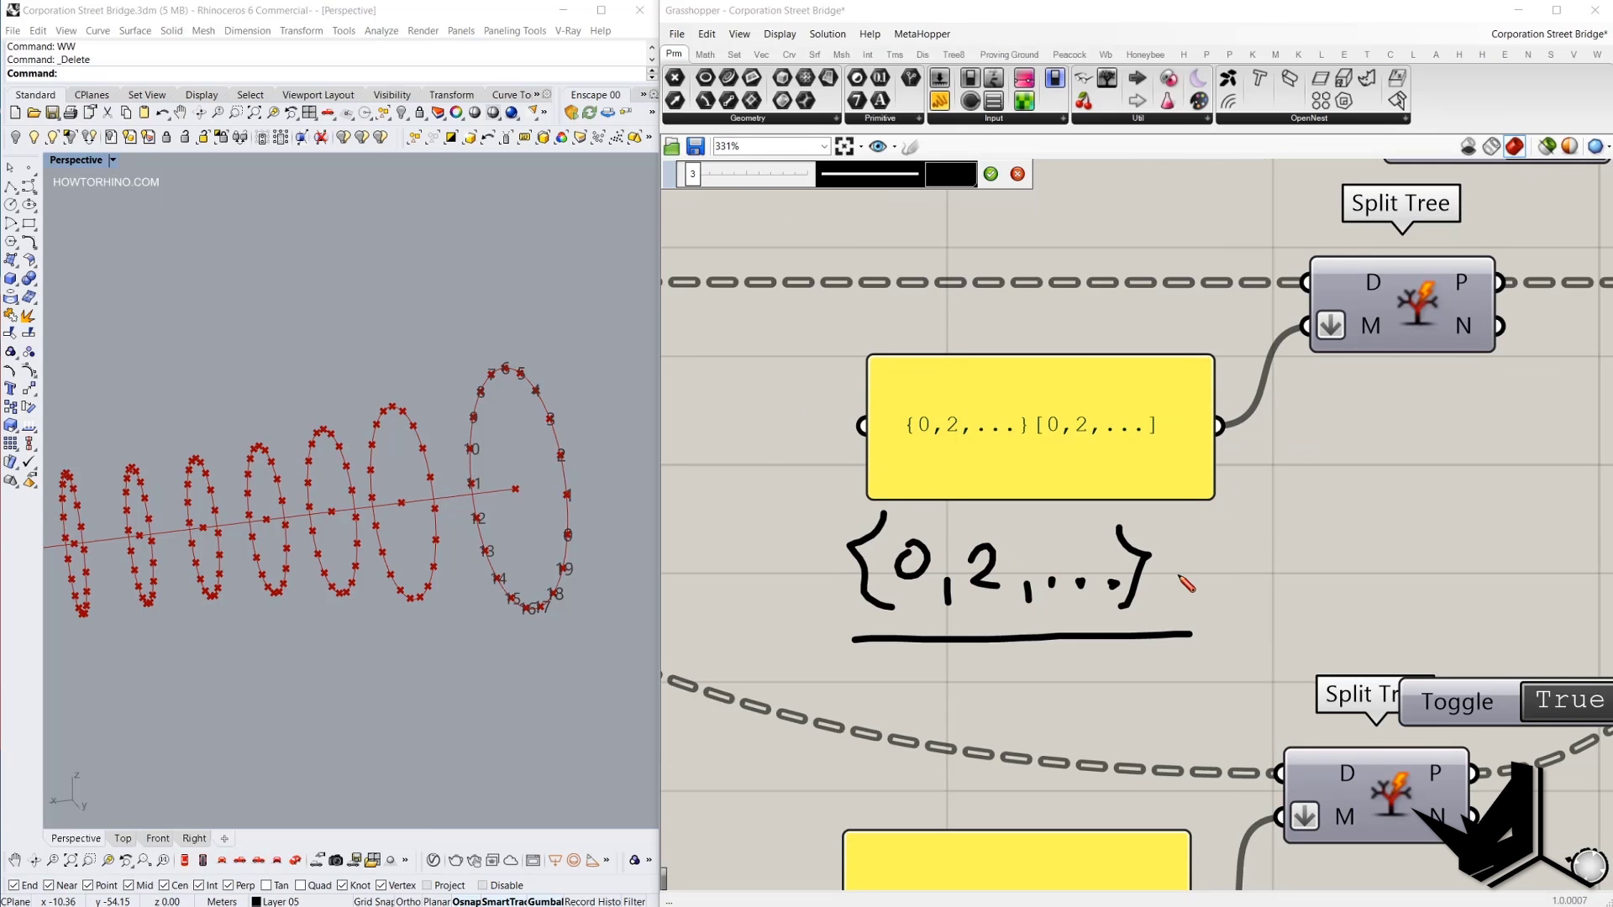
pyautogui.moveTo(1068, 545)
pyautogui.mouseDown()
pyautogui.moveTo(1065, 579)
pyautogui.moveTo(1089, 600)
pyautogui.mouseUp()
pyautogui.moveTo(1163, 533); pyautogui.dragTo(1151, 588)
pyautogui.moveTo(1180, 550); pyautogui.dragTo(1168, 588)
pyautogui.moveTo(1245, 538)
pyautogui.mouseDown()
pyautogui.moveTo(1260, 556)
pyautogui.moveTo(1281, 530)
pyautogui.moveTo(1395, 588)
pyautogui.mouseUp()
pyautogui.moveTo(1422, 588); pyautogui.dragTo(1505, 588)
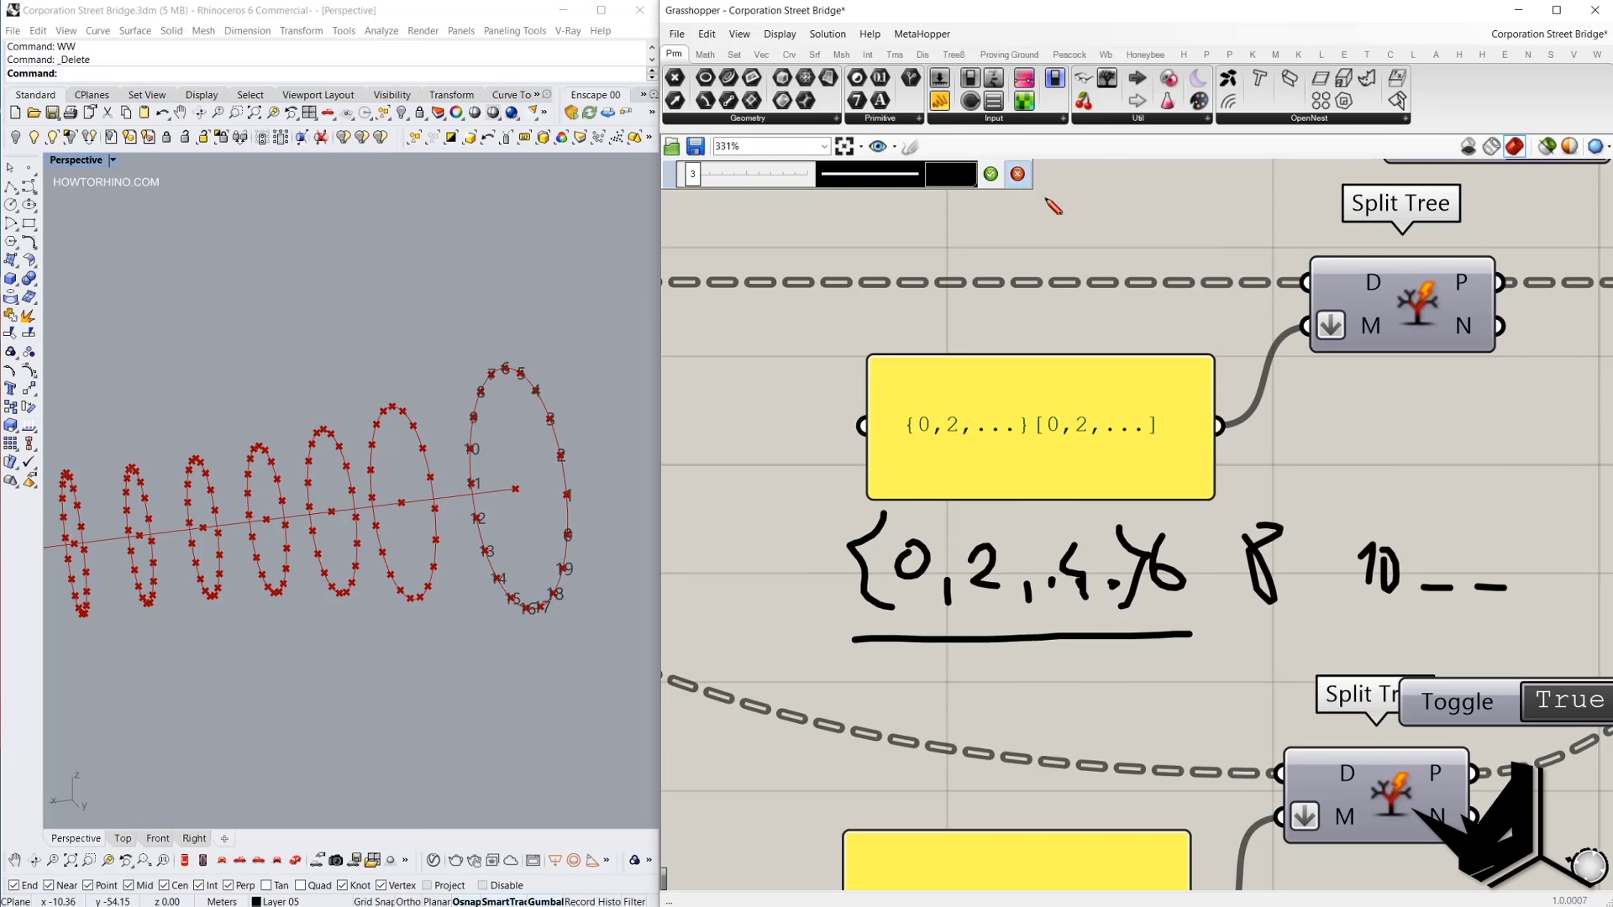
pyautogui.click(1017, 173)
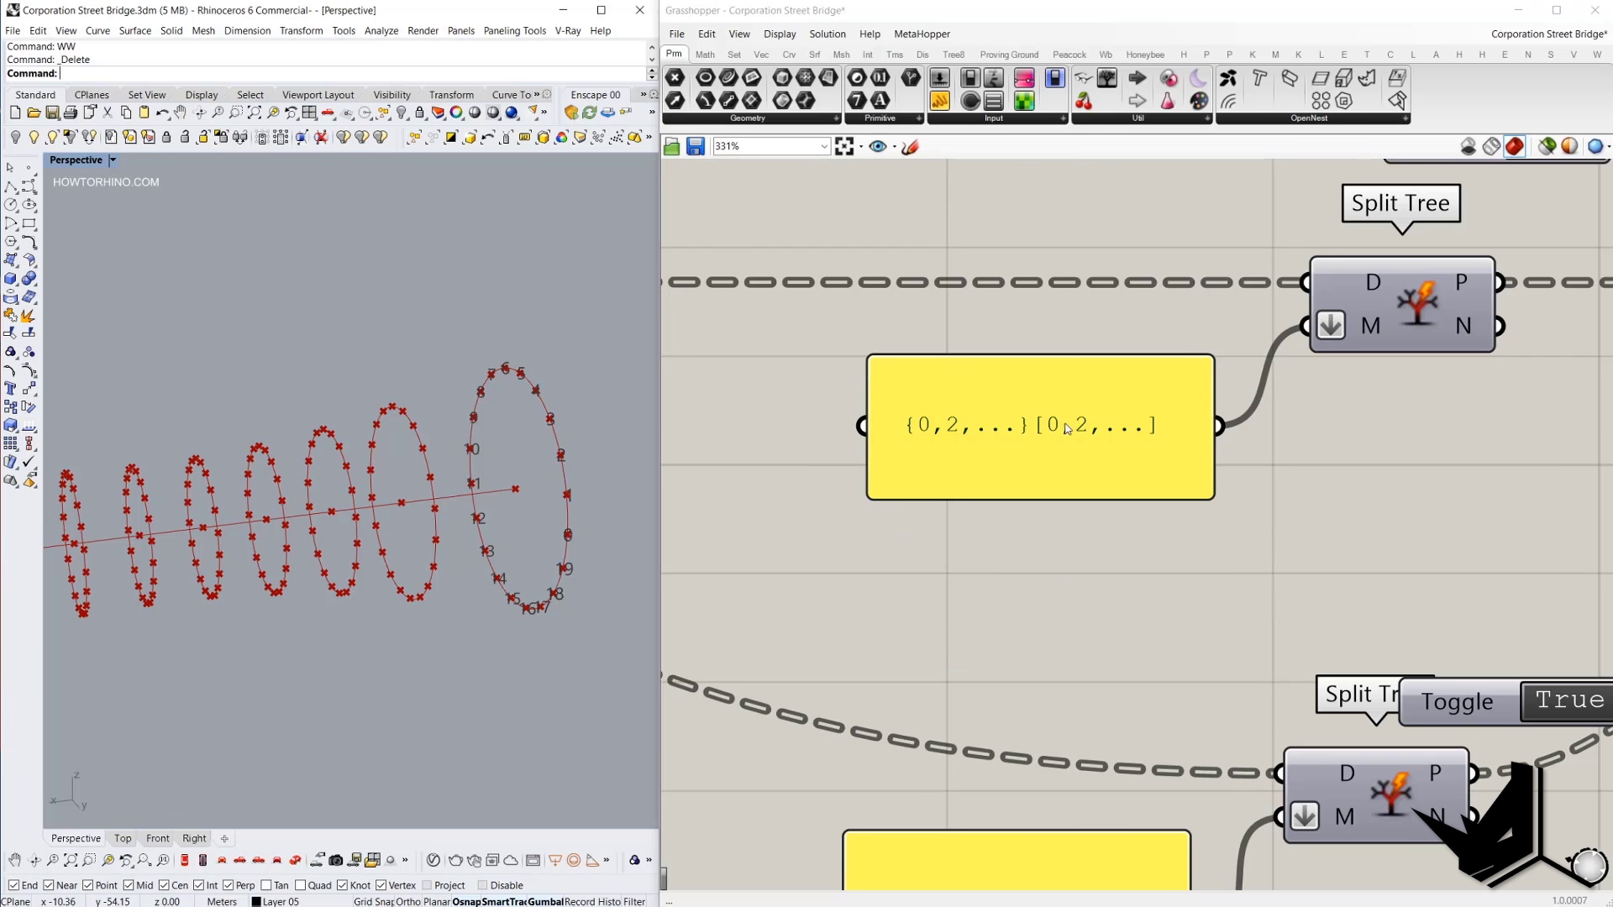
# Examine the points selected by the even-mask Split Tree along the bridge circles and its data connection.
pyautogui.moveTo(1239, 423); pyautogui.dragTo(1198, 424, button='right')
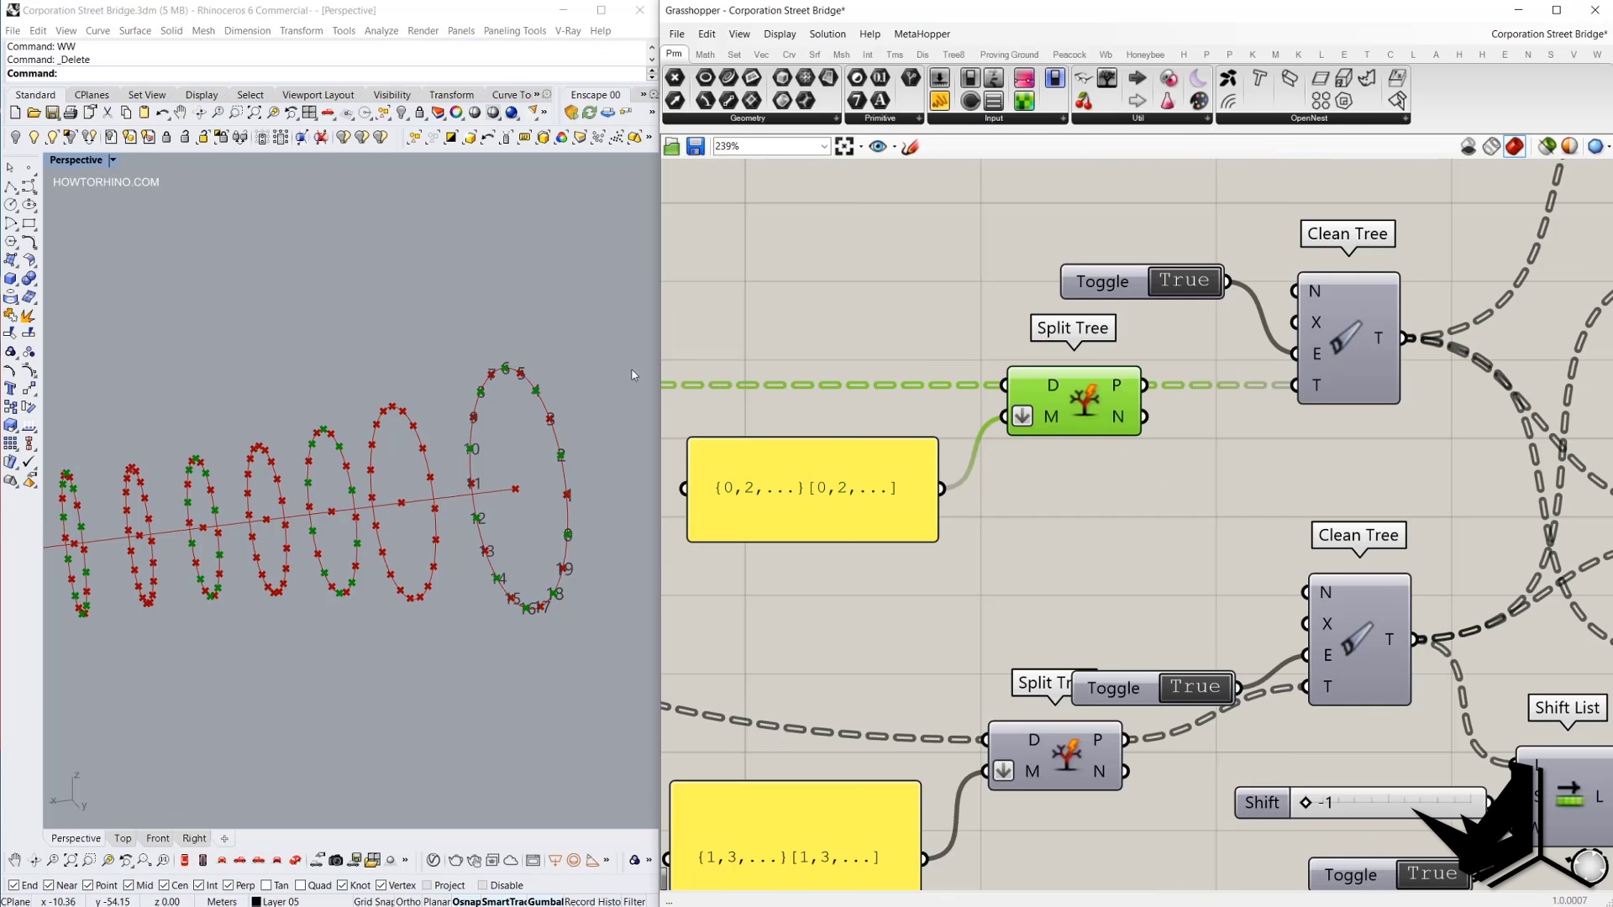
pyautogui.moveTo(634, 375); pyautogui.dragTo(563, 436, button='right')
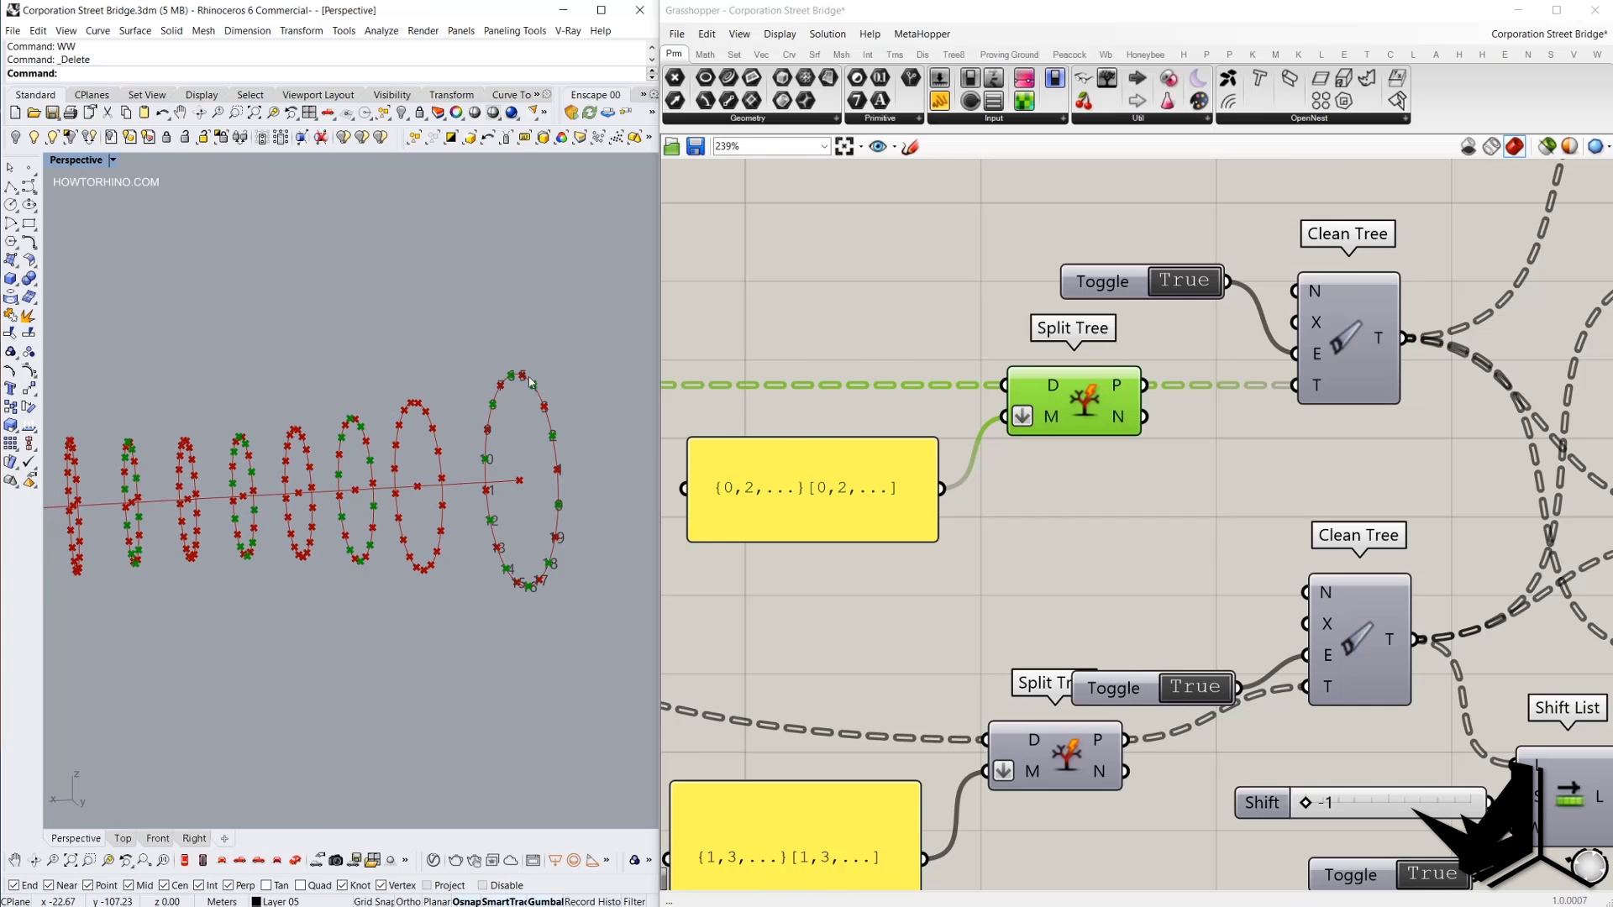
pyautogui.keyDown('shift'); pyautogui.moveTo(457, 468); pyautogui.dragTo(499, 484, button='right'); pyautogui.keyUp('shift')
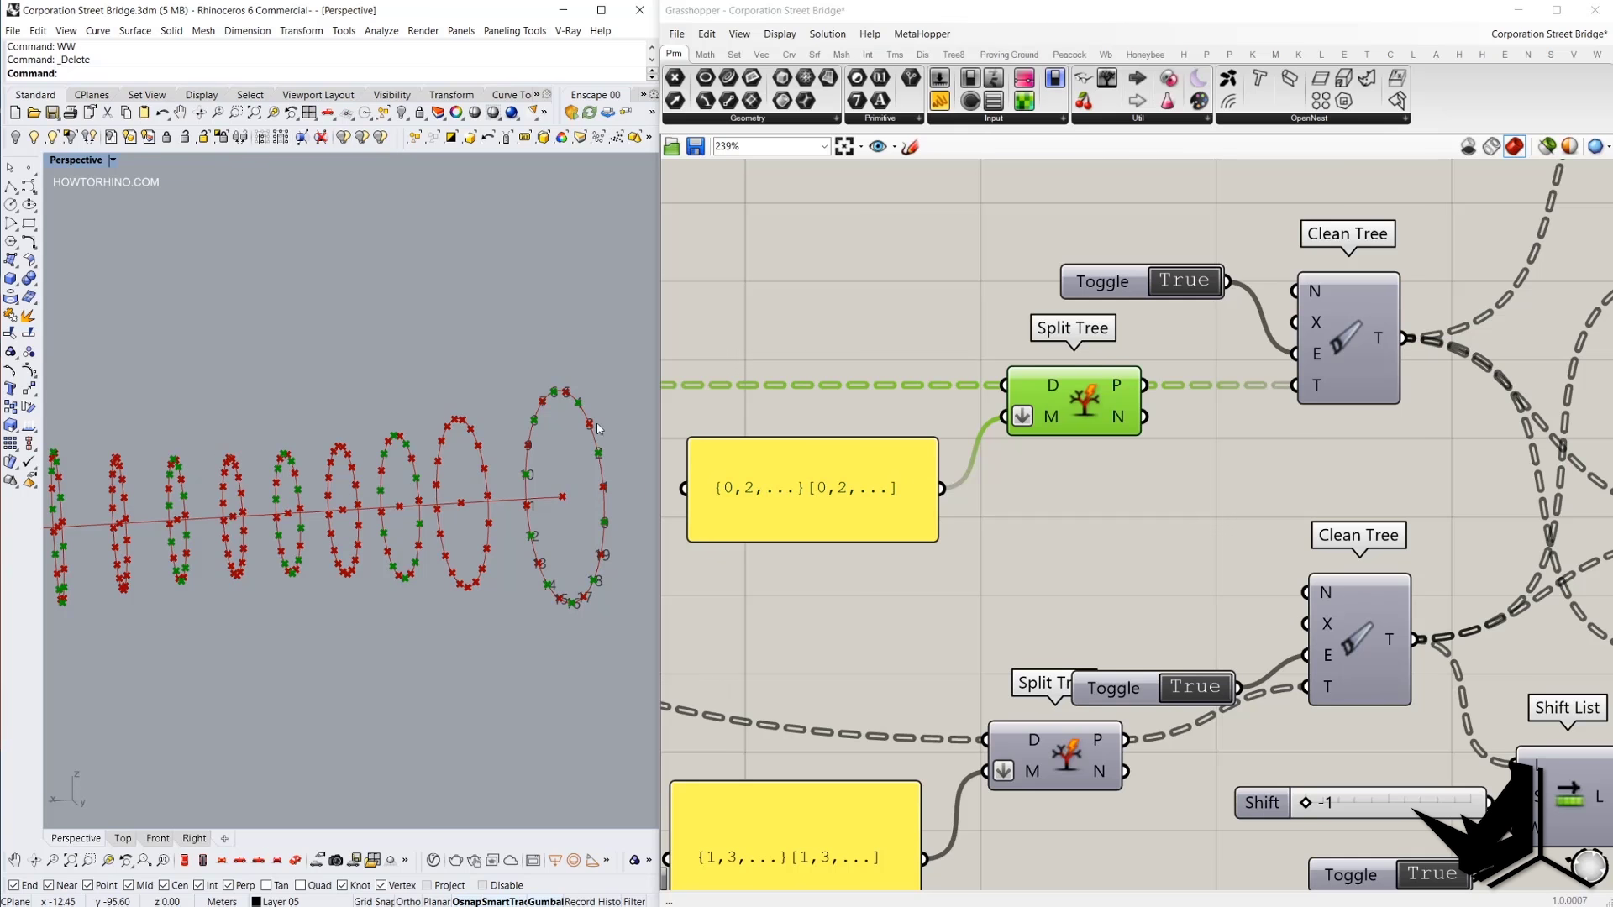
pyautogui.scroll(-3, 1101, 412)
pyautogui.moveTo(1156, 394); pyautogui.dragTo(1231, 292, button='right')
pyautogui.moveTo(893, 422); pyautogui.dragTo(1082, 465, button='right')
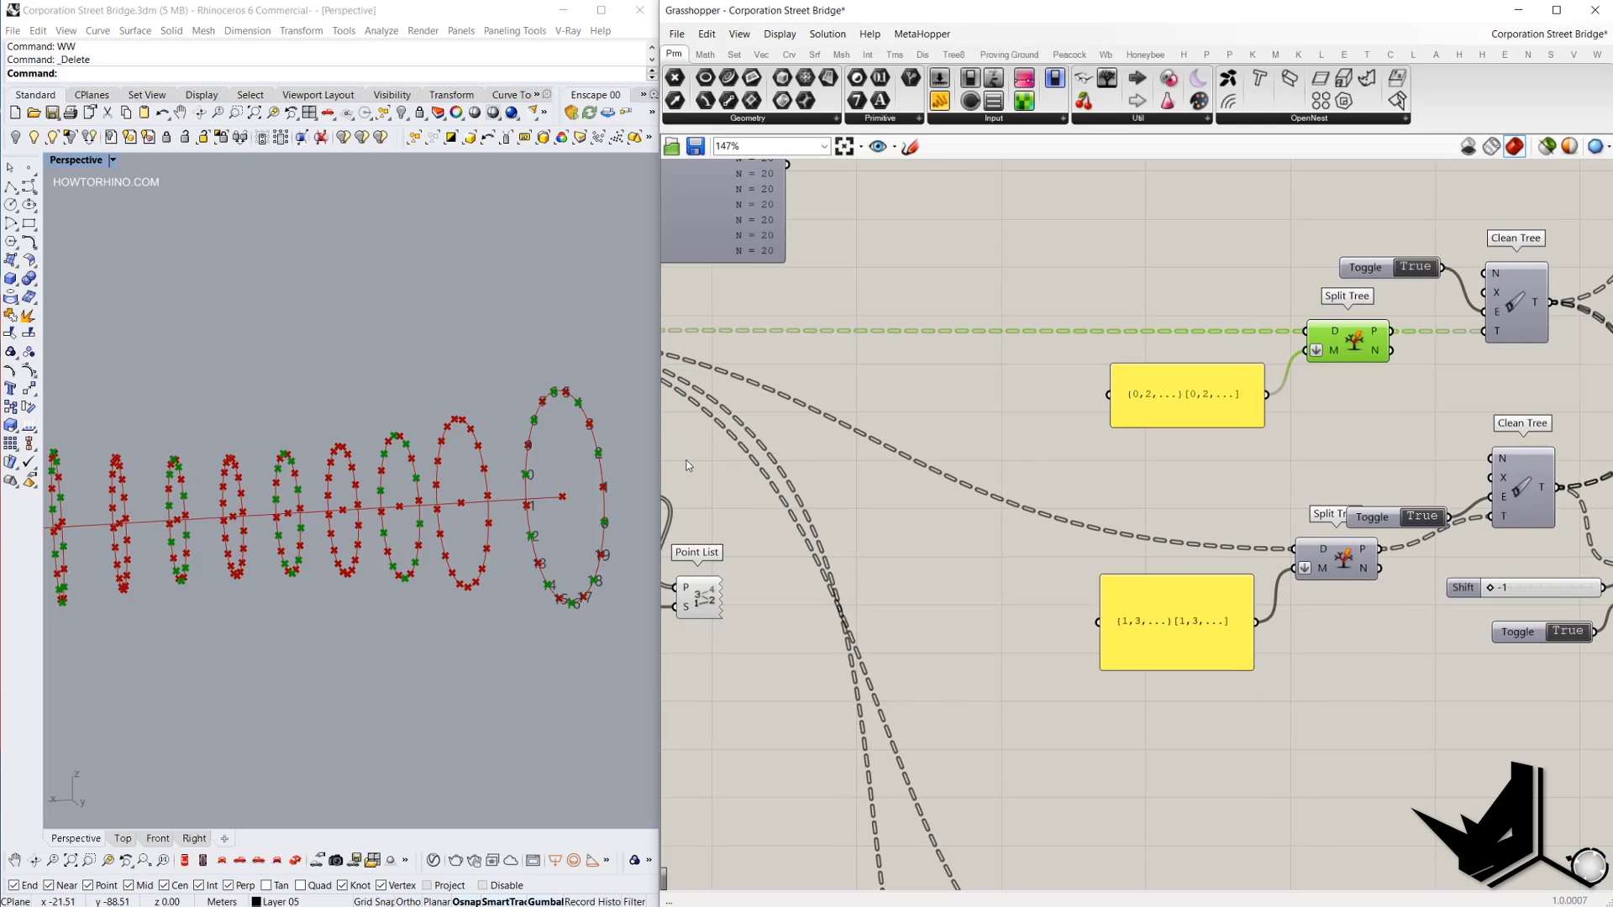
pyautogui.scroll(4, 552, 457)
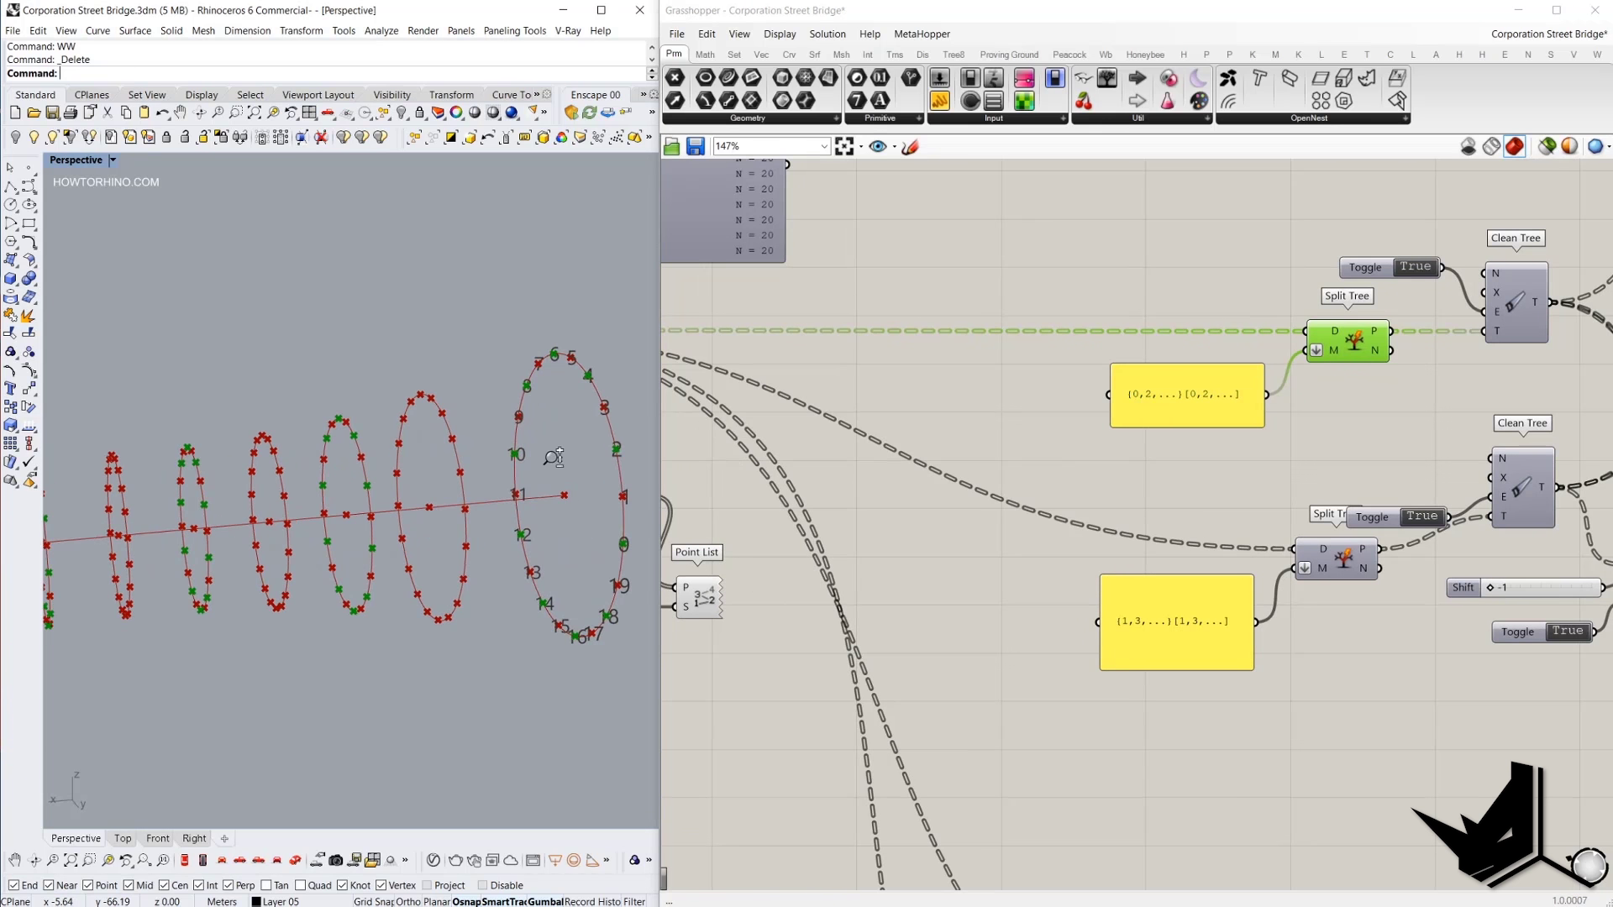
pyautogui.moveTo(1166, 477); pyautogui.dragTo(1080, 471, button='right')
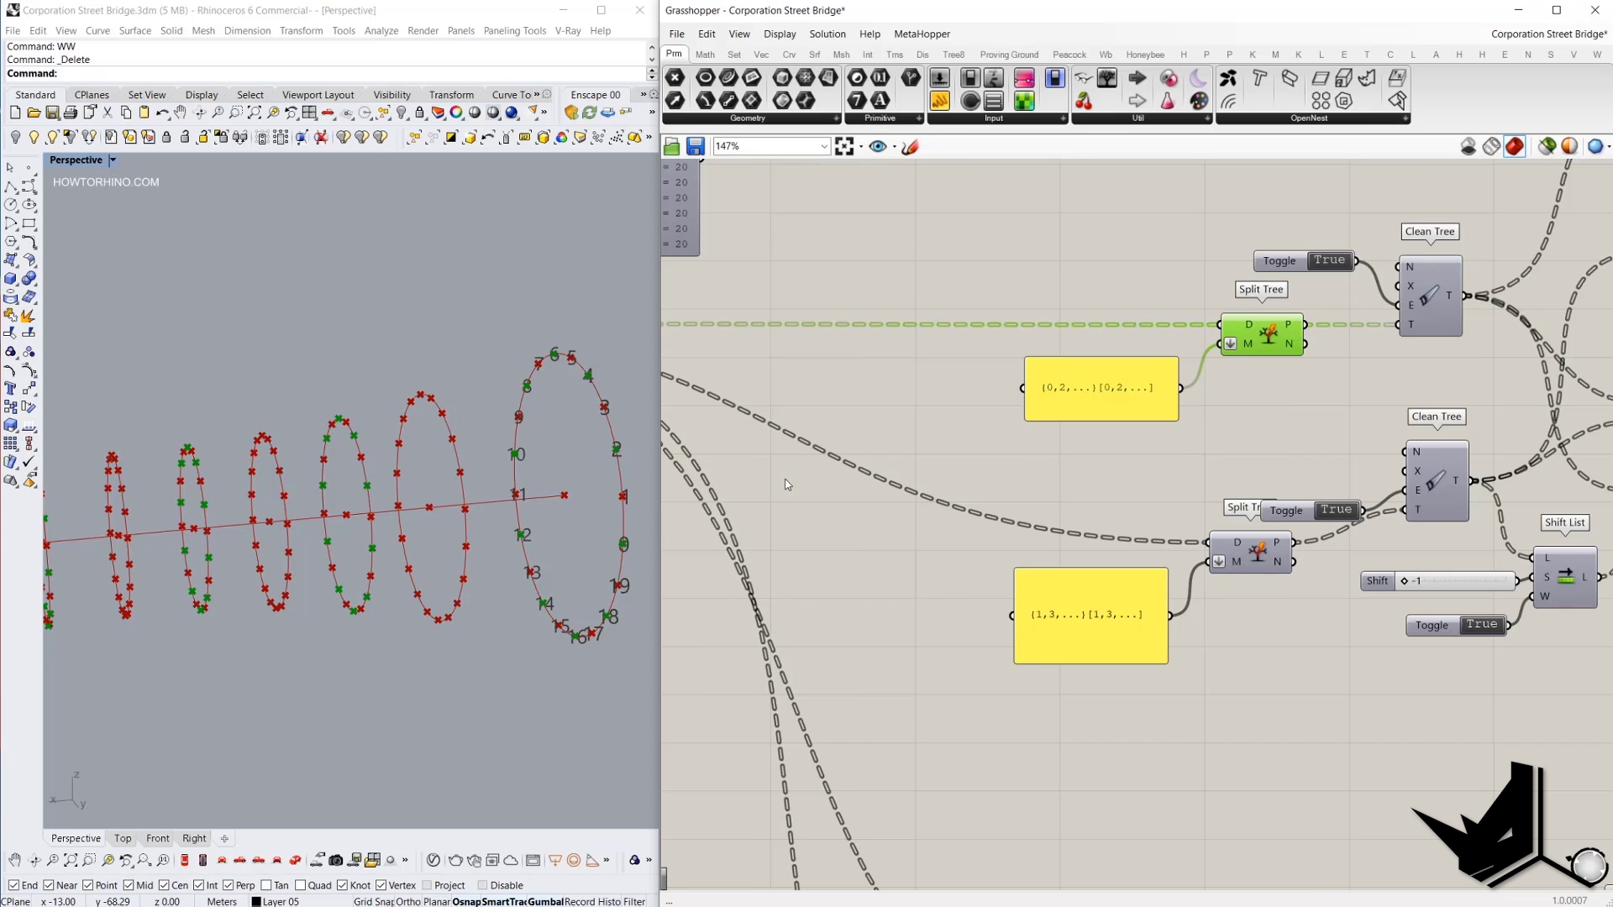
# Show the odd-mask Split Tree's points, add the even-mask ones, and check the branch structures of both sets.
pyautogui.click(1250, 552)
pyautogui.moveTo(1160, 494); pyautogui.dragTo(1078, 480, button='right')
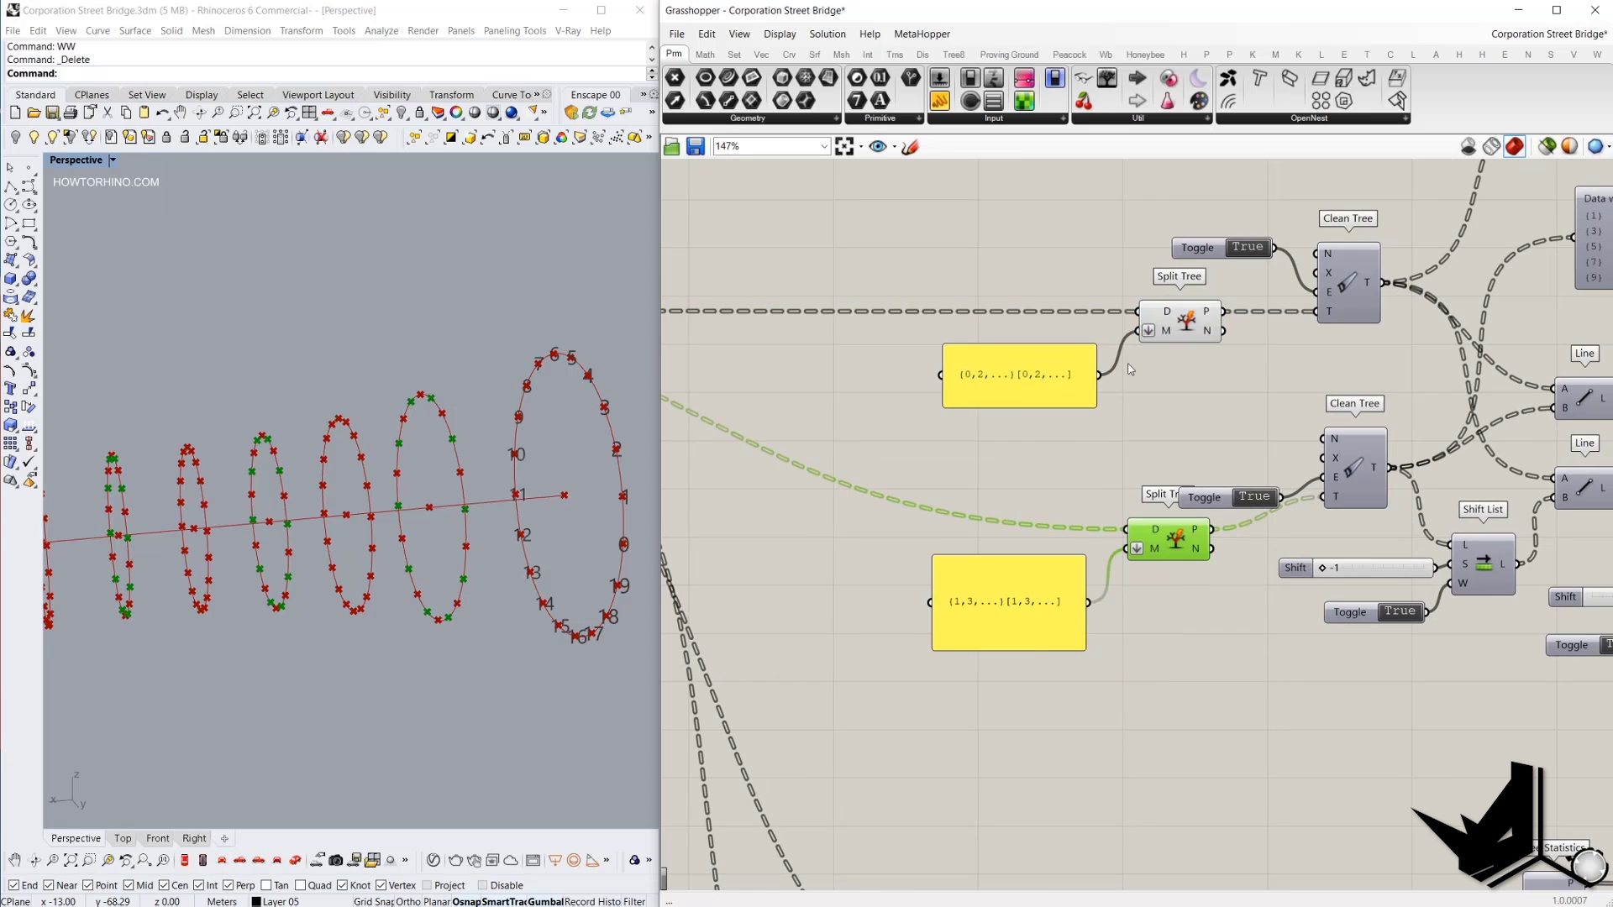
pyautogui.keyDown('shift'); pyautogui.click(1165, 330); pyautogui.keyUp('shift')
pyautogui.moveTo(619, 443); pyautogui.dragTo(481, 423, button='right')
pyautogui.moveTo(1597, 254); pyautogui.dragTo(1155, 469, button='right')
pyautogui.moveTo(968, 383); pyautogui.dragTo(1042, 346, button='right')
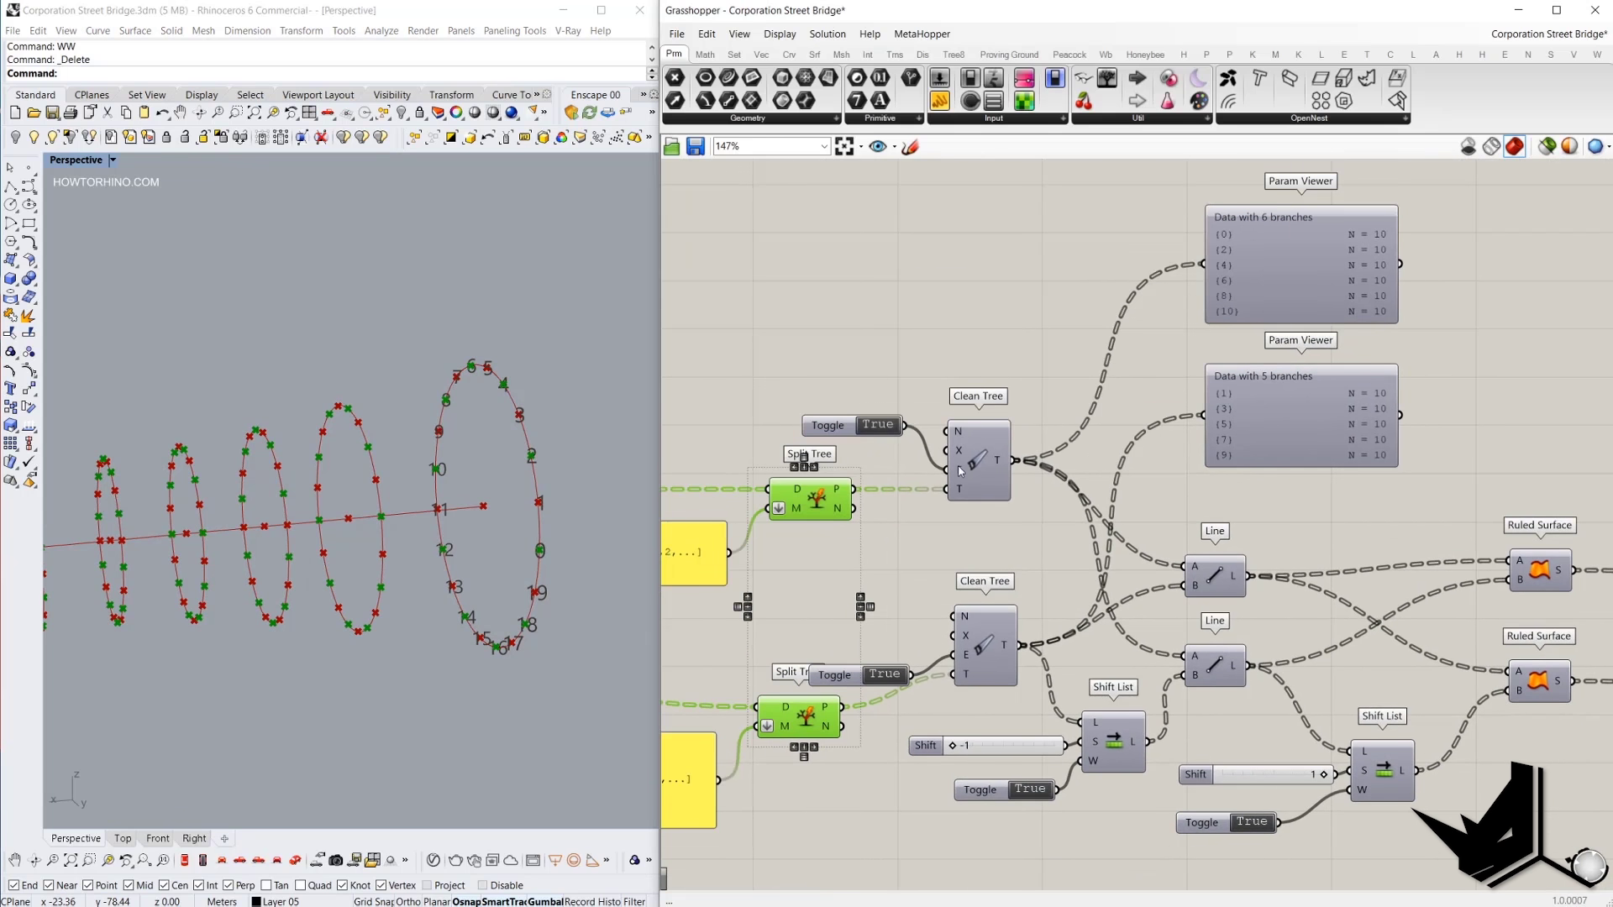
# Add a Param Viewer to the even Split Tree's positive output and compare its structure with the Divide Curve viewer.
pyautogui.moveTo(1107, 78); pyautogui.dragTo(852, 489)
pyautogui.moveTo(983, 347); pyautogui.dragTo(909, 469, button='right')
pyautogui.moveTo(915, 398); pyautogui.dragTo(819, 593, button='right')
pyautogui.moveTo(828, 584); pyautogui.dragTo(1086, 398)
pyautogui.moveTo(1080, 417); pyautogui.dragTo(1090, 412, button='right')
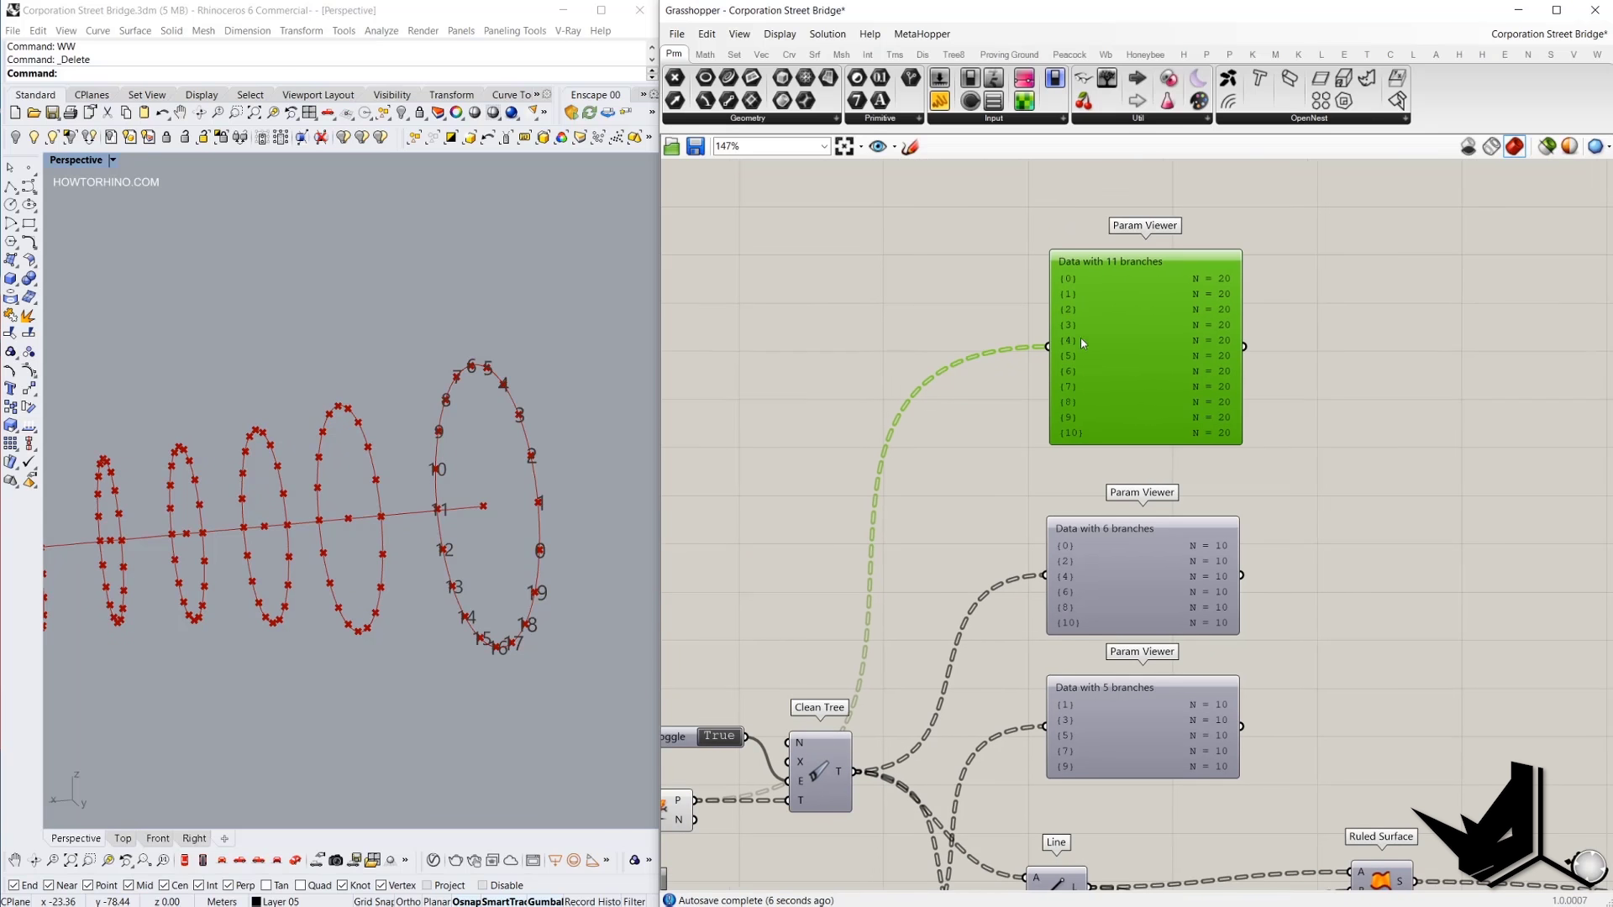
pyautogui.scroll(-5, 1297, 380)
pyautogui.scroll(4, 934, 478)
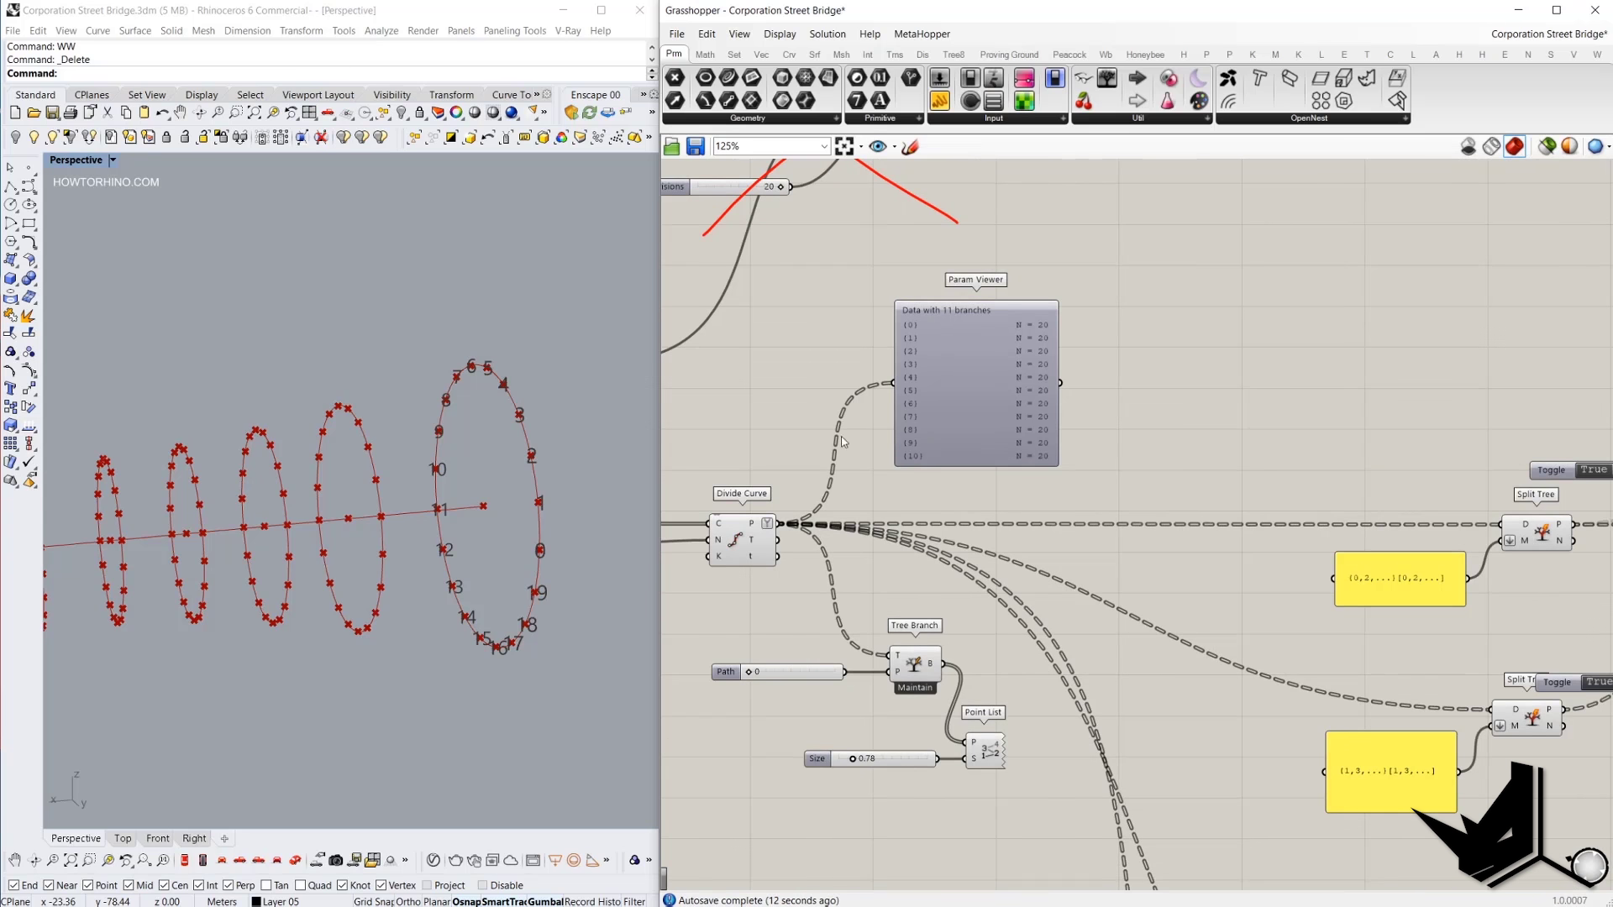
# Add a panel above the even Clean Tree, connect it to the even Split Tree's positive output and enlarge it.
pyautogui.moveTo(1150, 385); pyautogui.dragTo(777, 372, button='right')
pyautogui.moveTo(1218, 450); pyautogui.dragTo(965, 554, button='right')
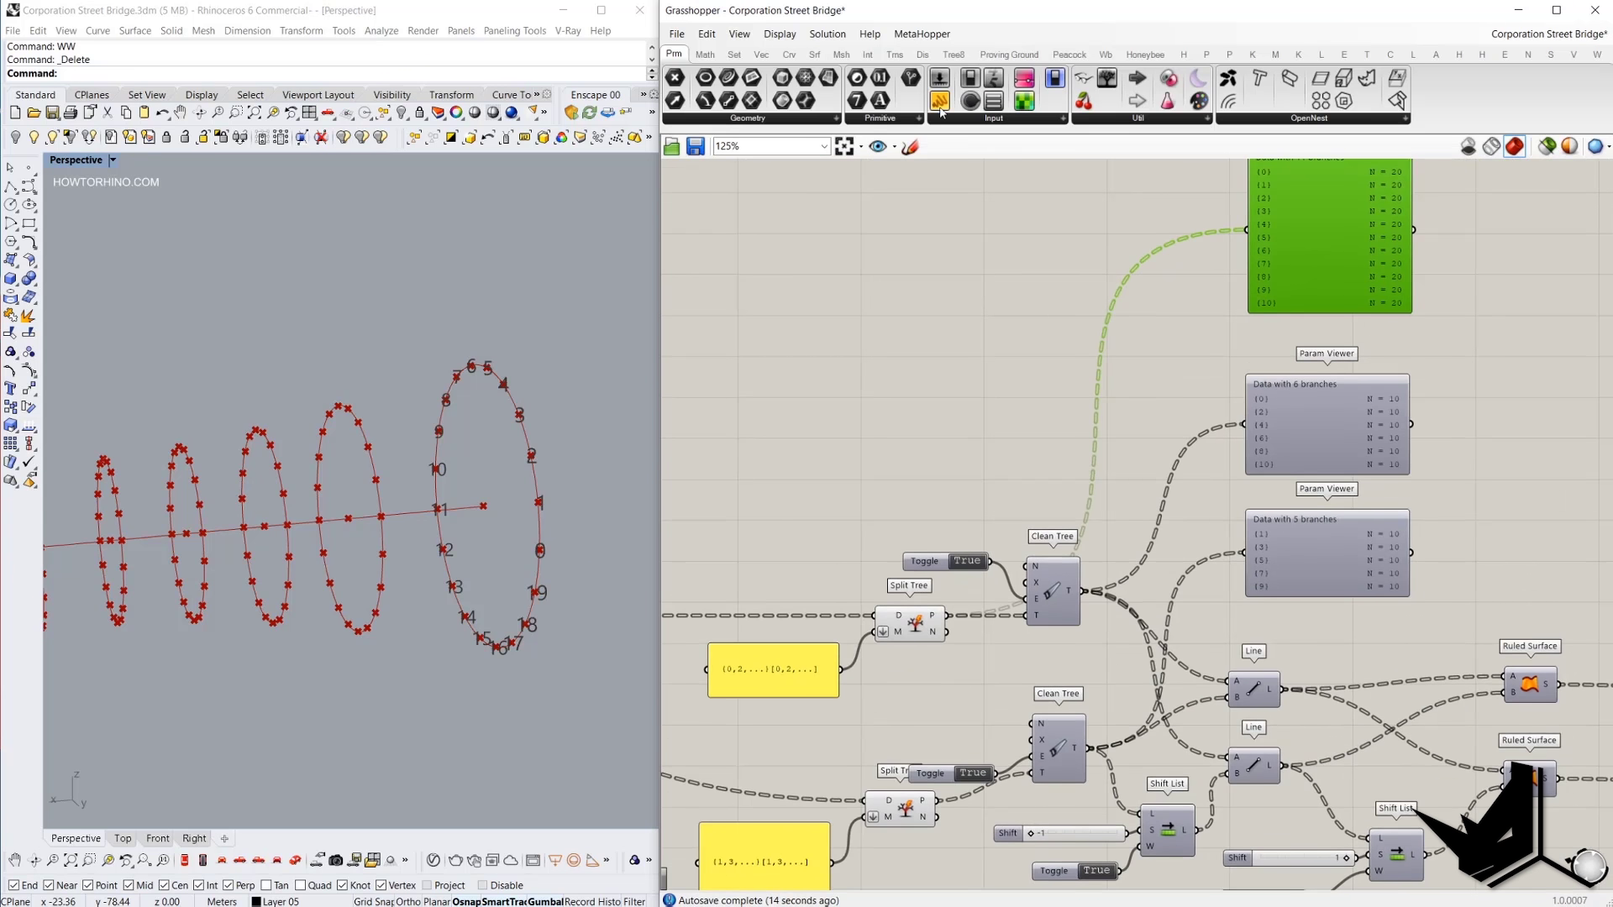
pyautogui.moveTo(940, 101); pyautogui.dragTo(1068, 464)
pyautogui.moveTo(947, 616); pyautogui.dragTo(1058, 746)
pyautogui.moveTo(1064, 475); pyautogui.dragTo(1078, 684, button='right')
pyautogui.moveTo(1106, 707); pyautogui.dragTo(1108, 351)
pyautogui.moveTo(1140, 271); pyautogui.dragTo(1150, 484)
# Examine the null entries listed in the enlarged data panel and delete the panel.
pyautogui.scroll(-3, 1096, 386)
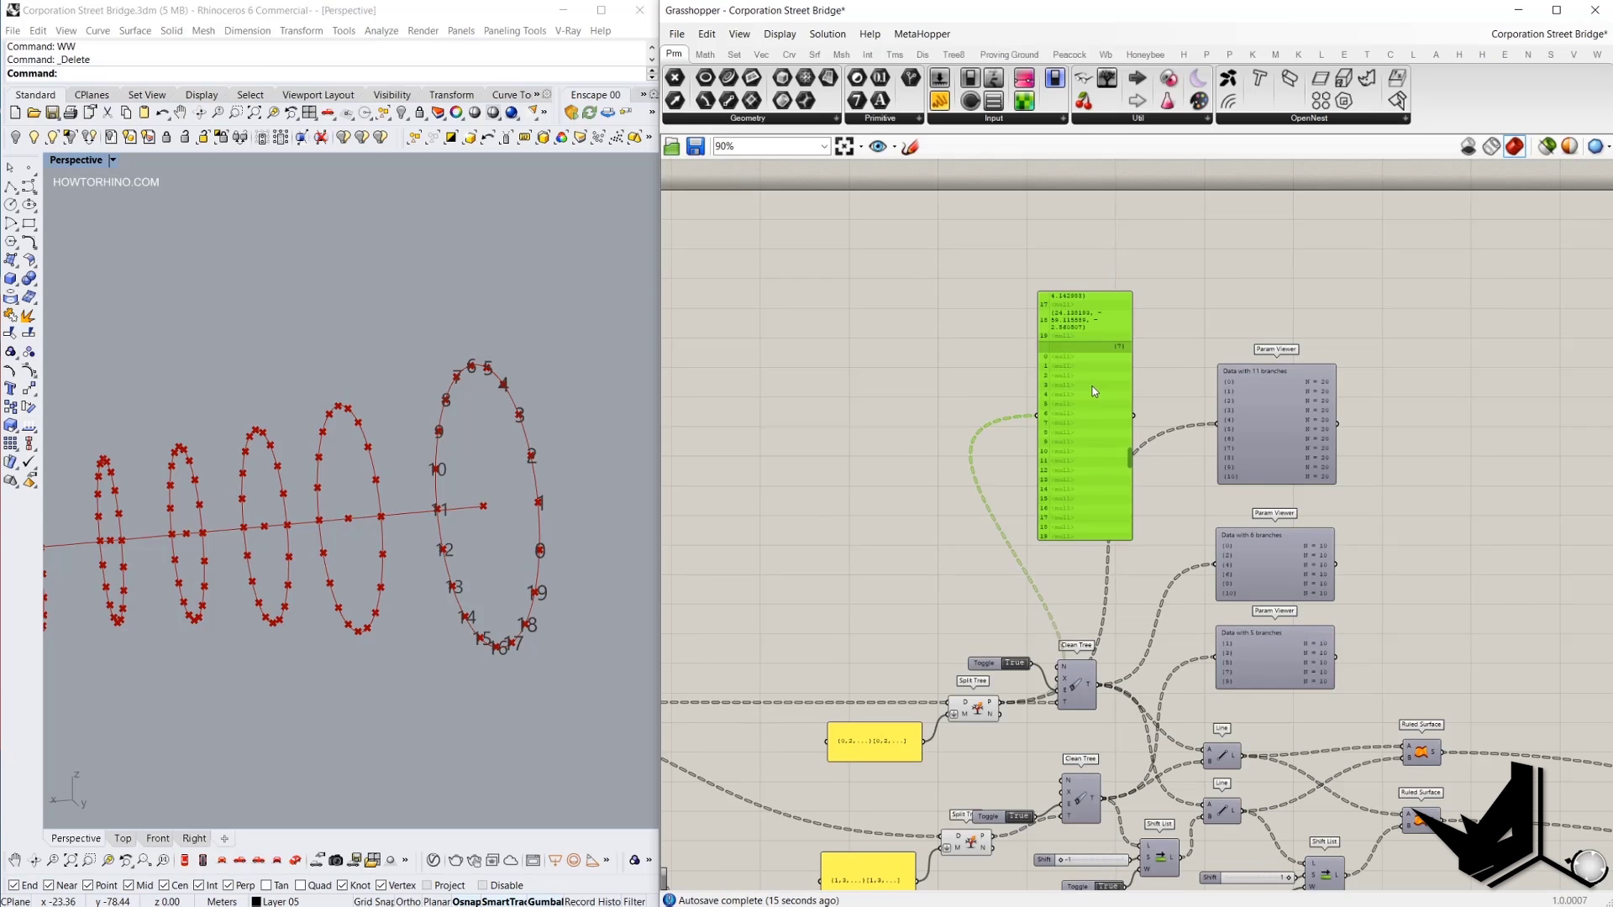
pyautogui.scroll(3, 1065, 705)
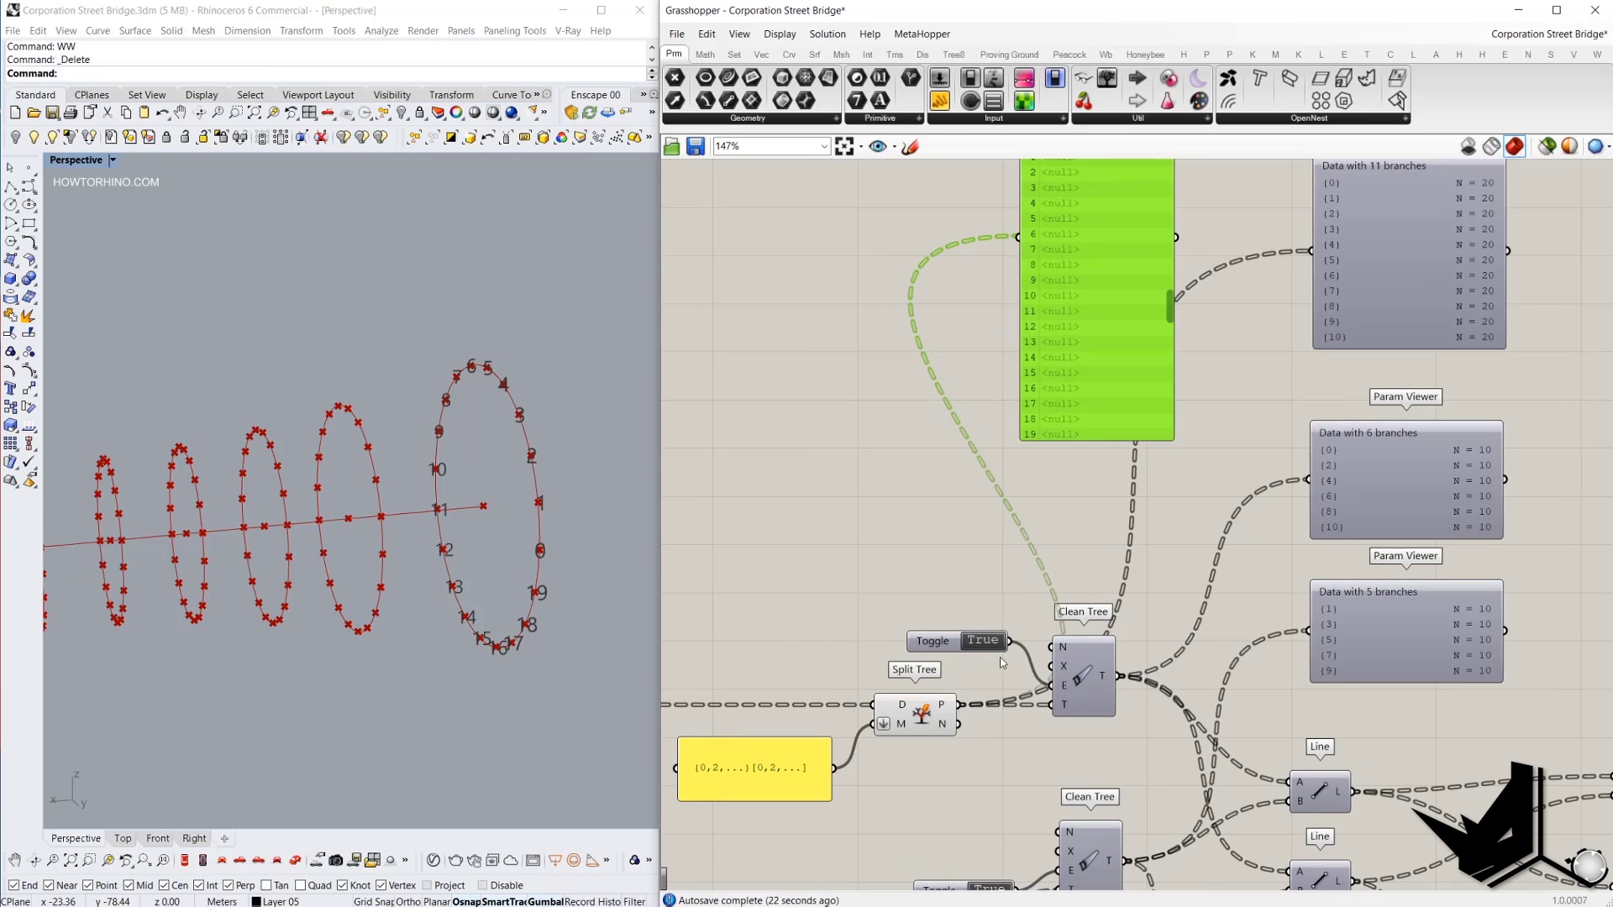
pyautogui.scroll(2, 1000, 659)
pyautogui.scroll(-3, 1053, 670)
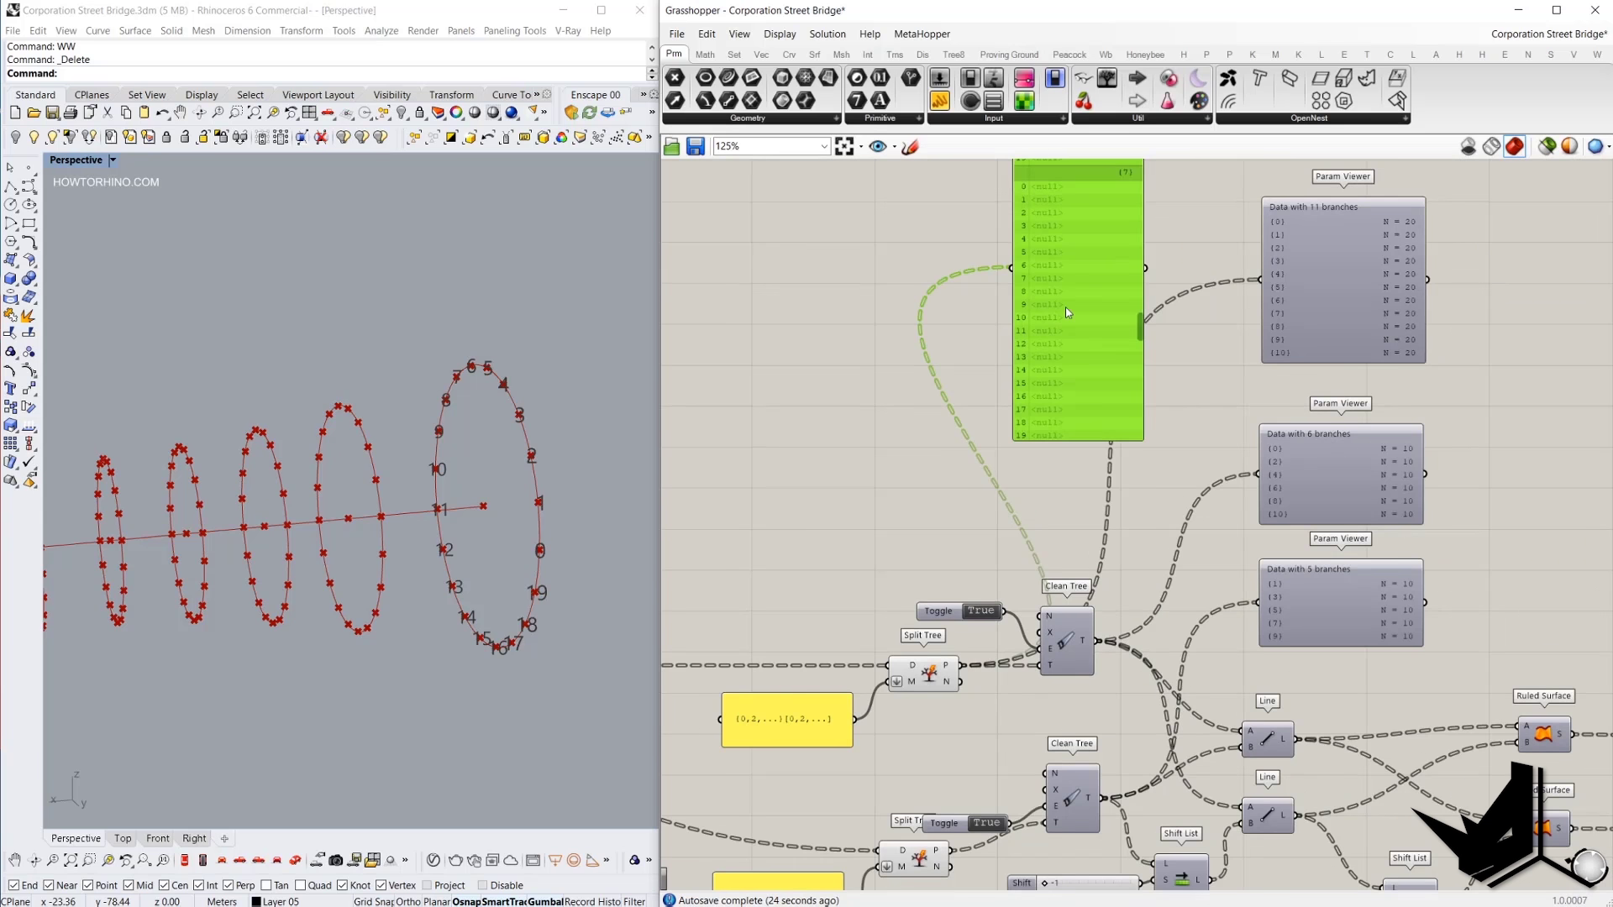
pyautogui.moveTo(1071, 231); pyautogui.dragTo(1039, 289, button='right')
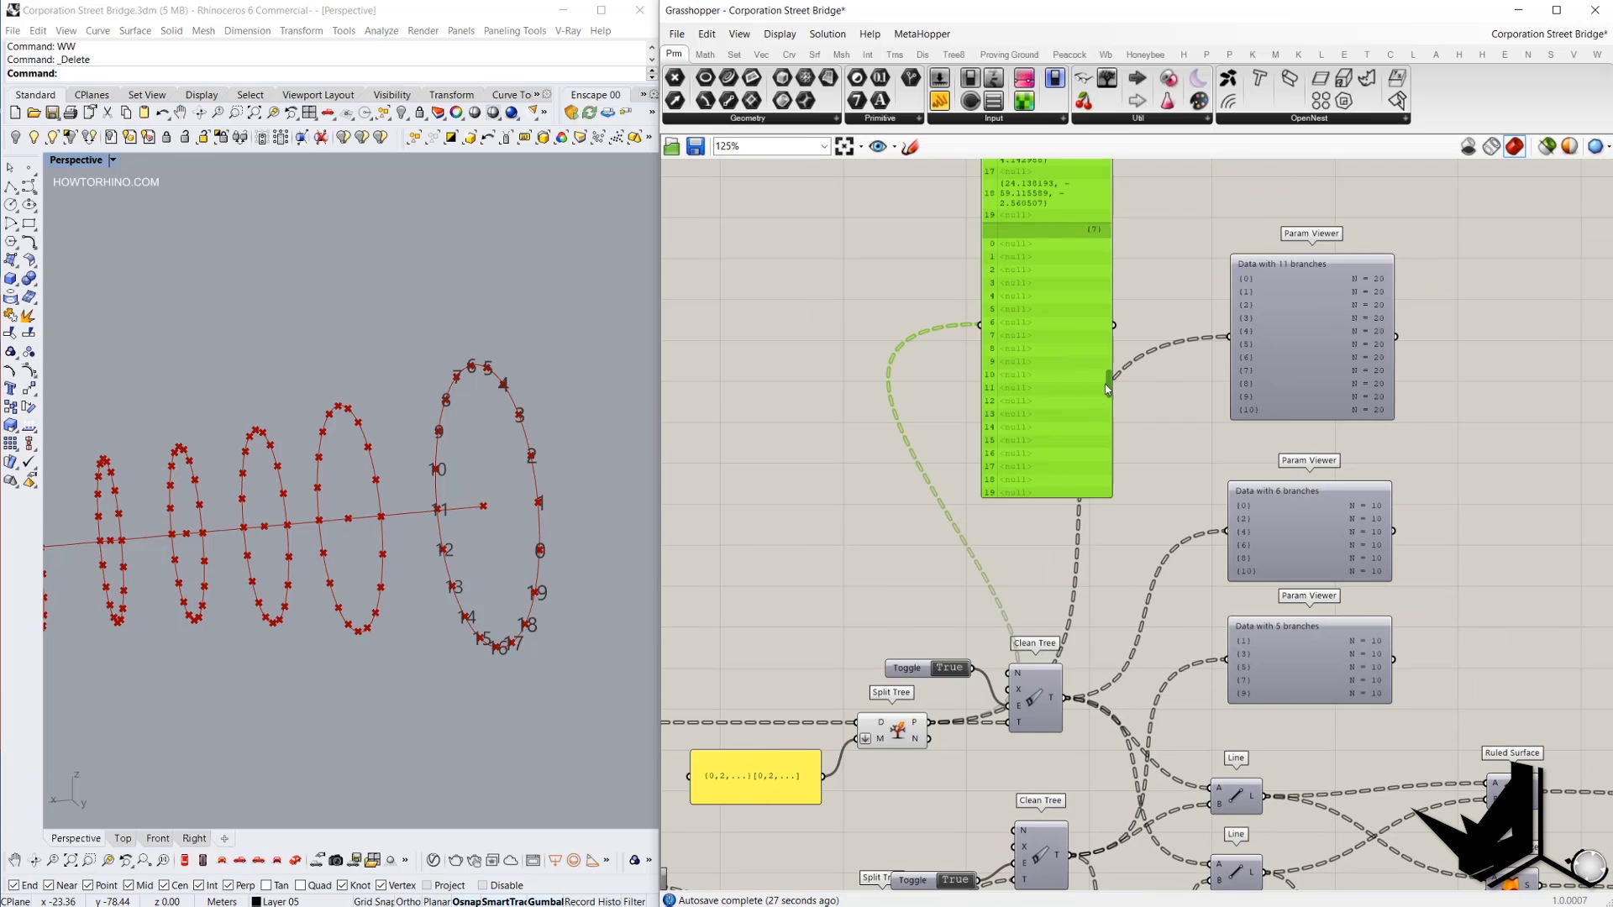
pyautogui.press('Delete')
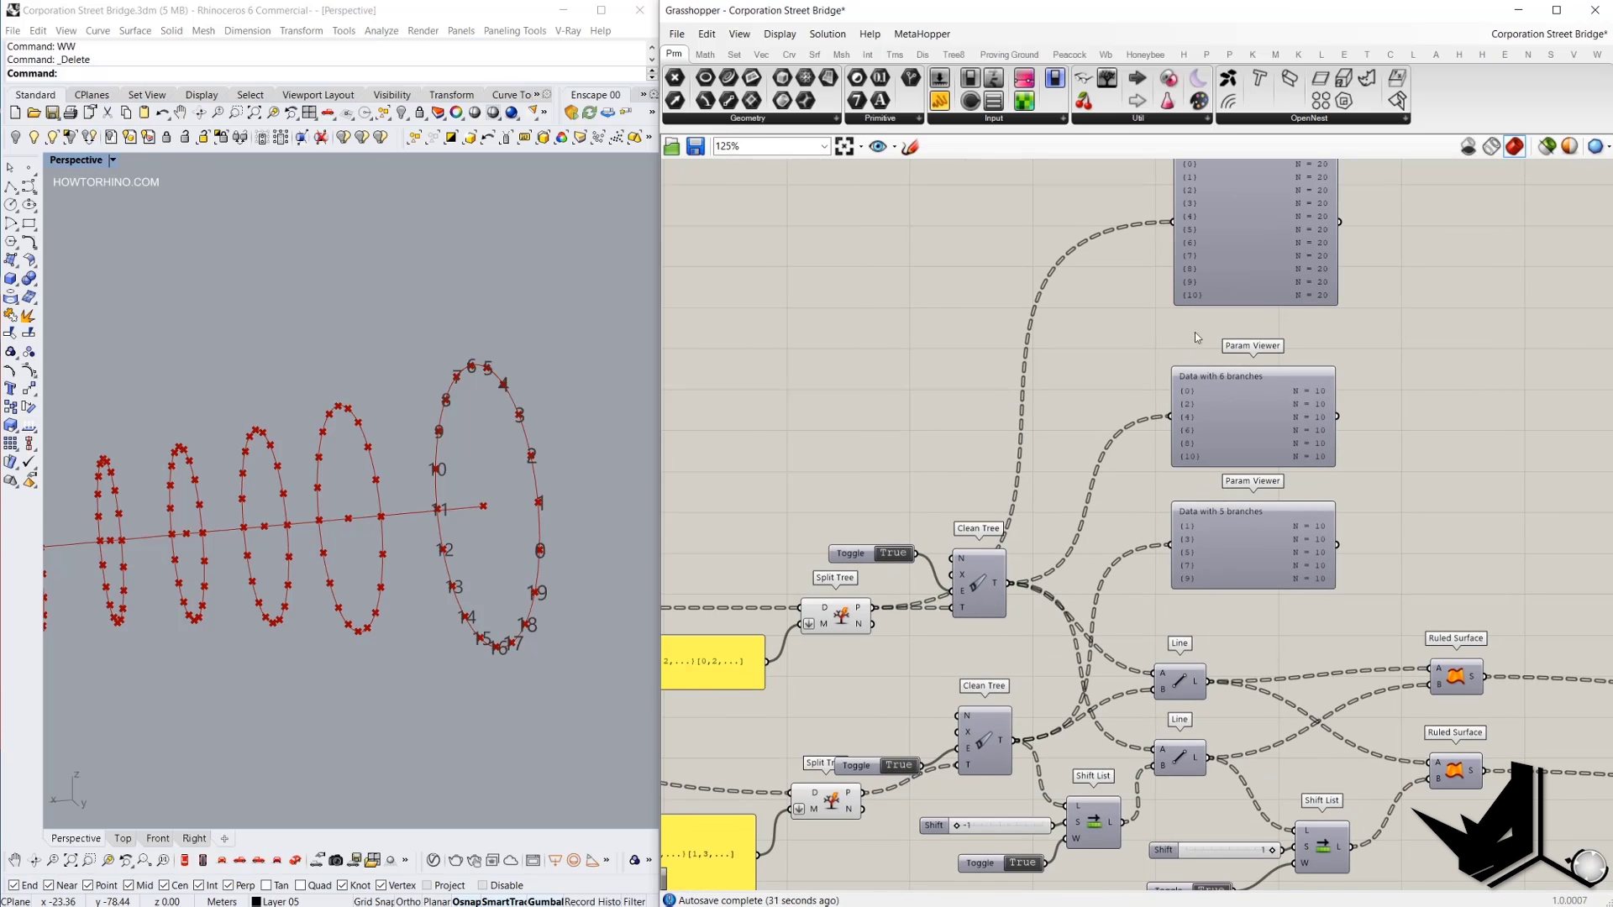
# Move the odd Clean Tree's toggle clear of the Split Tree label and highlight the odd Split Tree's points.
pyautogui.scroll(3, 1224, 432)
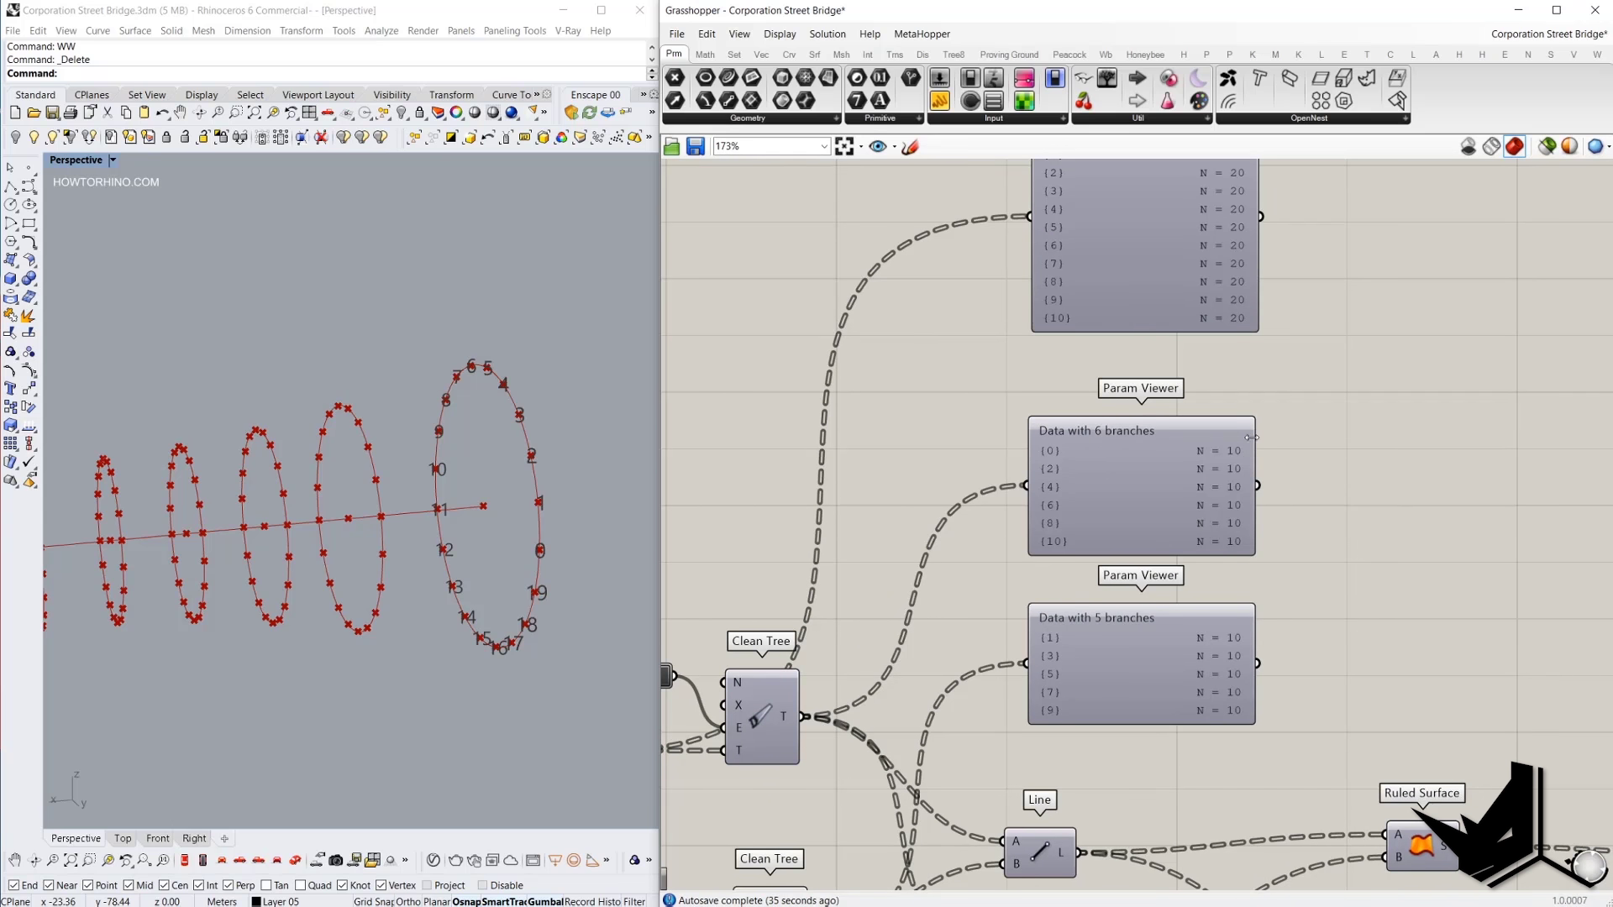
pyautogui.moveTo(882, 612); pyautogui.dragTo(1143, 362, button='right')
pyautogui.scroll(-2, 1143, 374)
pyautogui.scroll(1, 1078, 576)
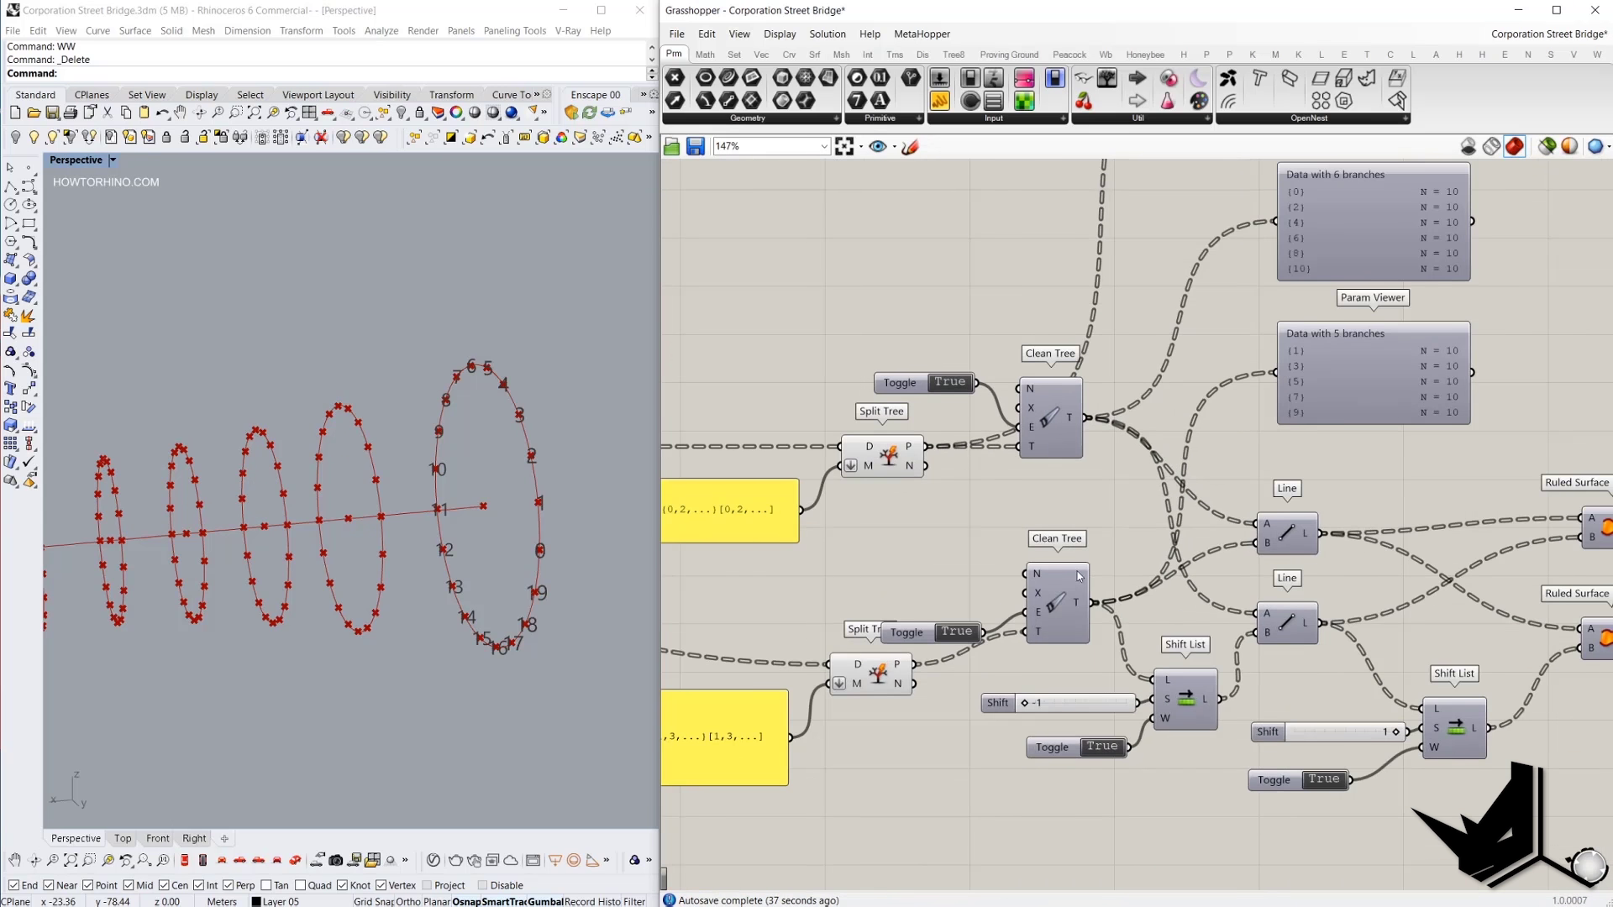
pyautogui.moveTo(911, 644); pyautogui.dragTo(882, 605)
pyautogui.click(884, 692)
pyautogui.moveTo(1187, 532); pyautogui.dragTo(1025, 540, button='right')
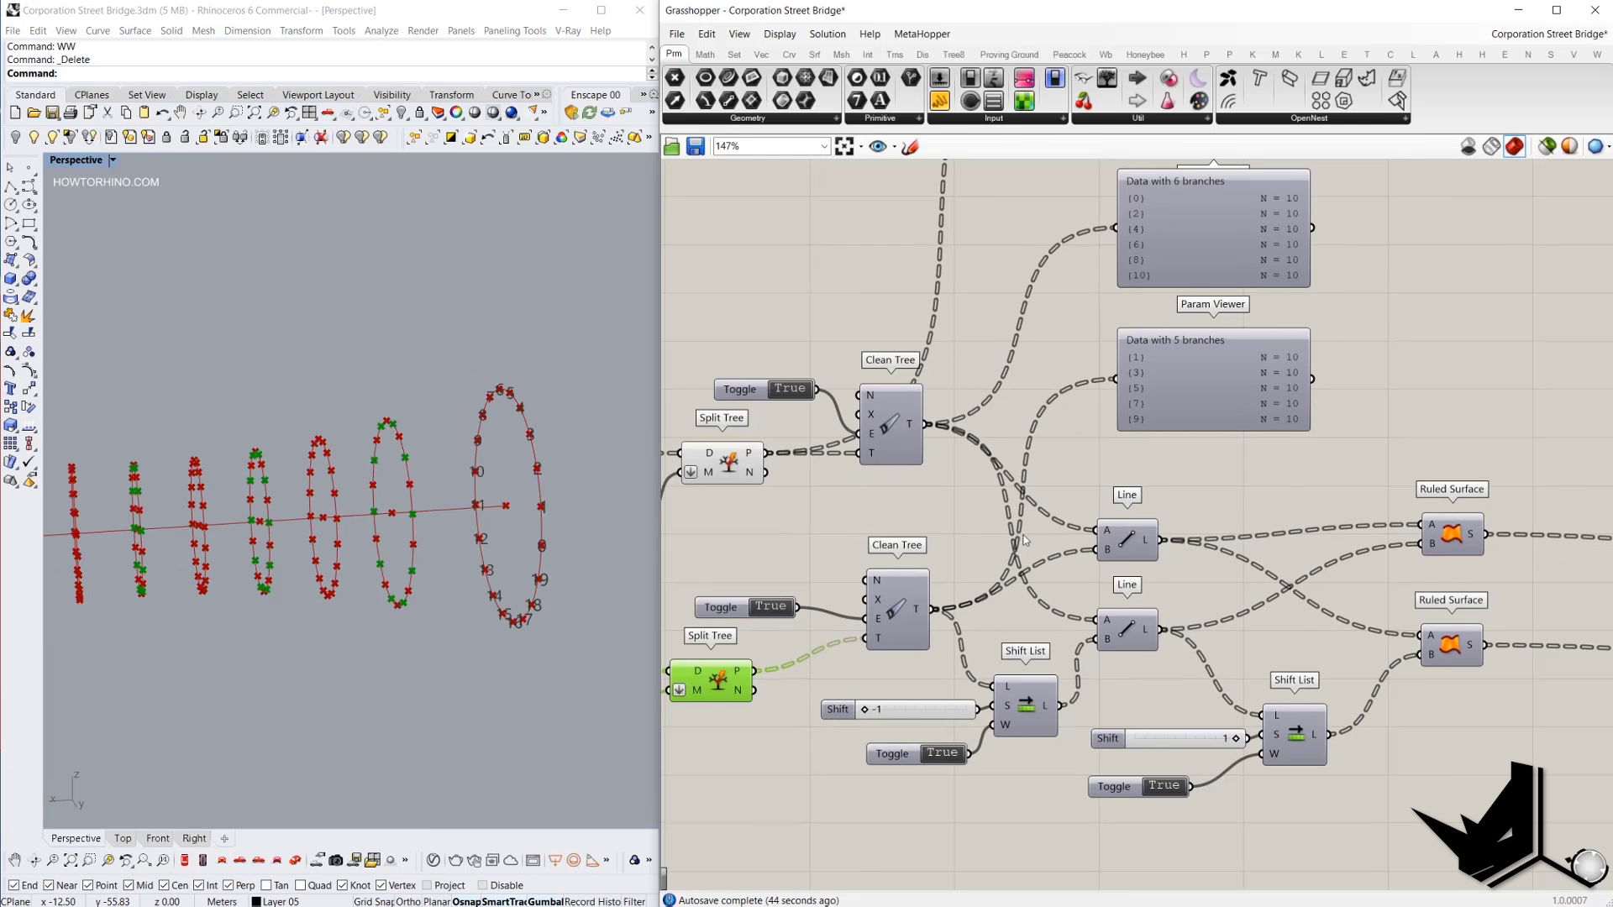
# Delete the Param Viewer attached to the even Split Tree's positive output.
pyautogui.moveTo(1229, 441); pyautogui.dragTo(1158, 375, button='right')
pyautogui.scroll(-1, 1126, 521)
pyautogui.click(1120, 249)
pyautogui.press('Delete')
# Turn on the preview of both Clean Tree components.
pyautogui.moveTo(1022, 467); pyautogui.dragTo(1122, 416, button='right')
pyautogui.click(966, 344)
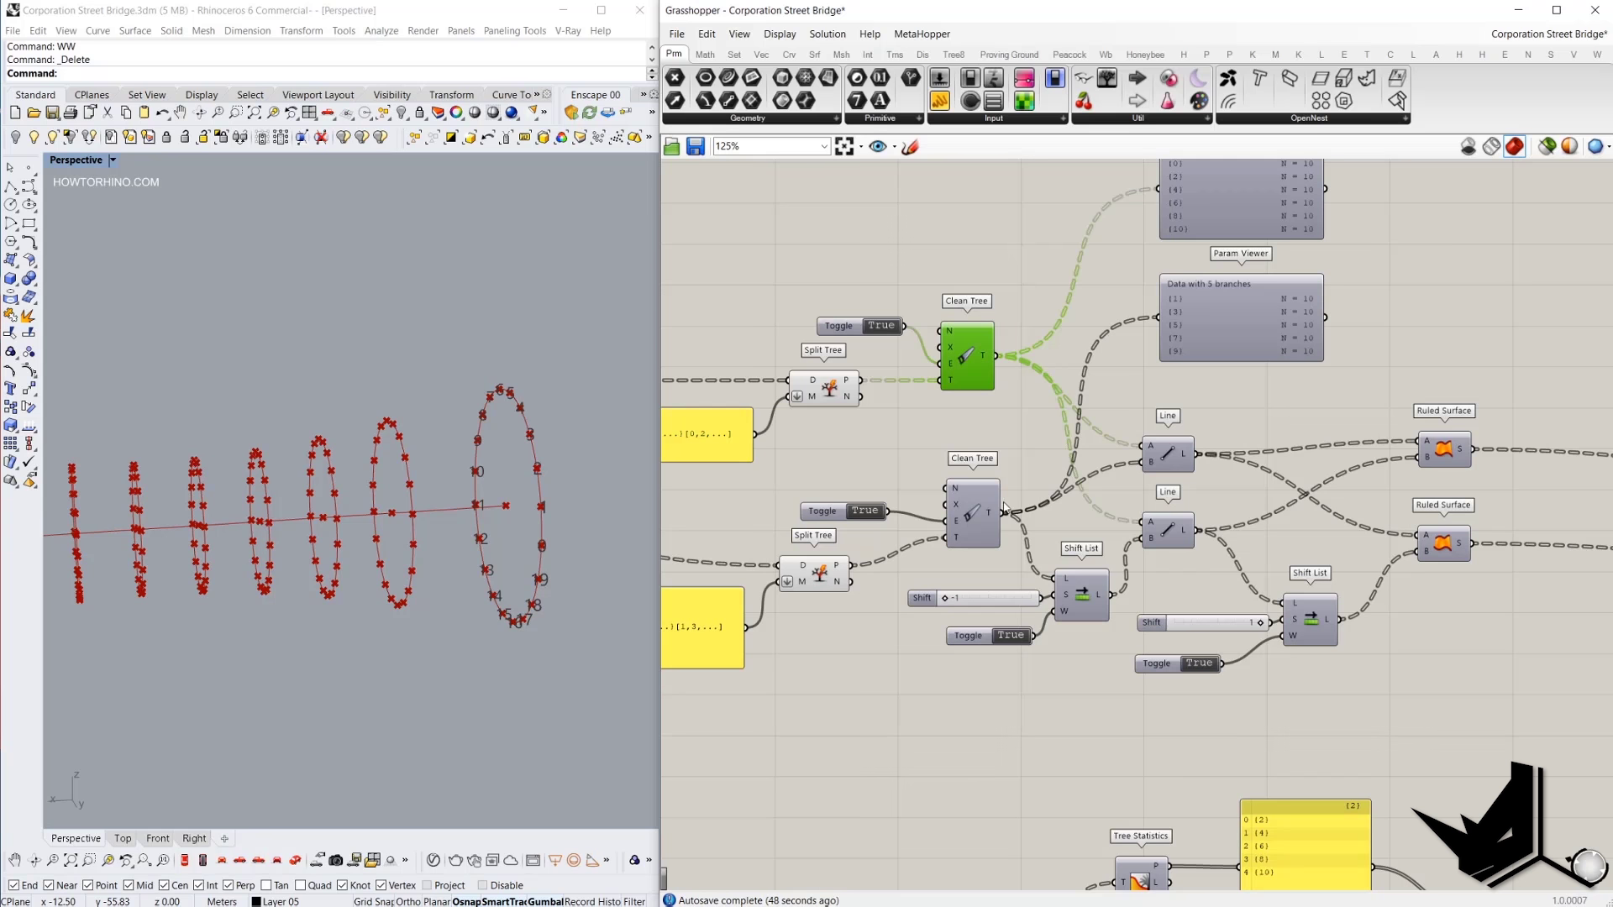
pyautogui.keyDown('shift'); pyautogui.click(987, 513); pyautogui.keyUp('shift')
pyautogui.hotkey('ctrl', 'q')
# Turn off the preview of both Split Tree components and inspect the cleaned points on the circles.
pyautogui.moveTo(794, 230); pyautogui.dragTo(766, 603)
pyautogui.middleClick(754, 270)
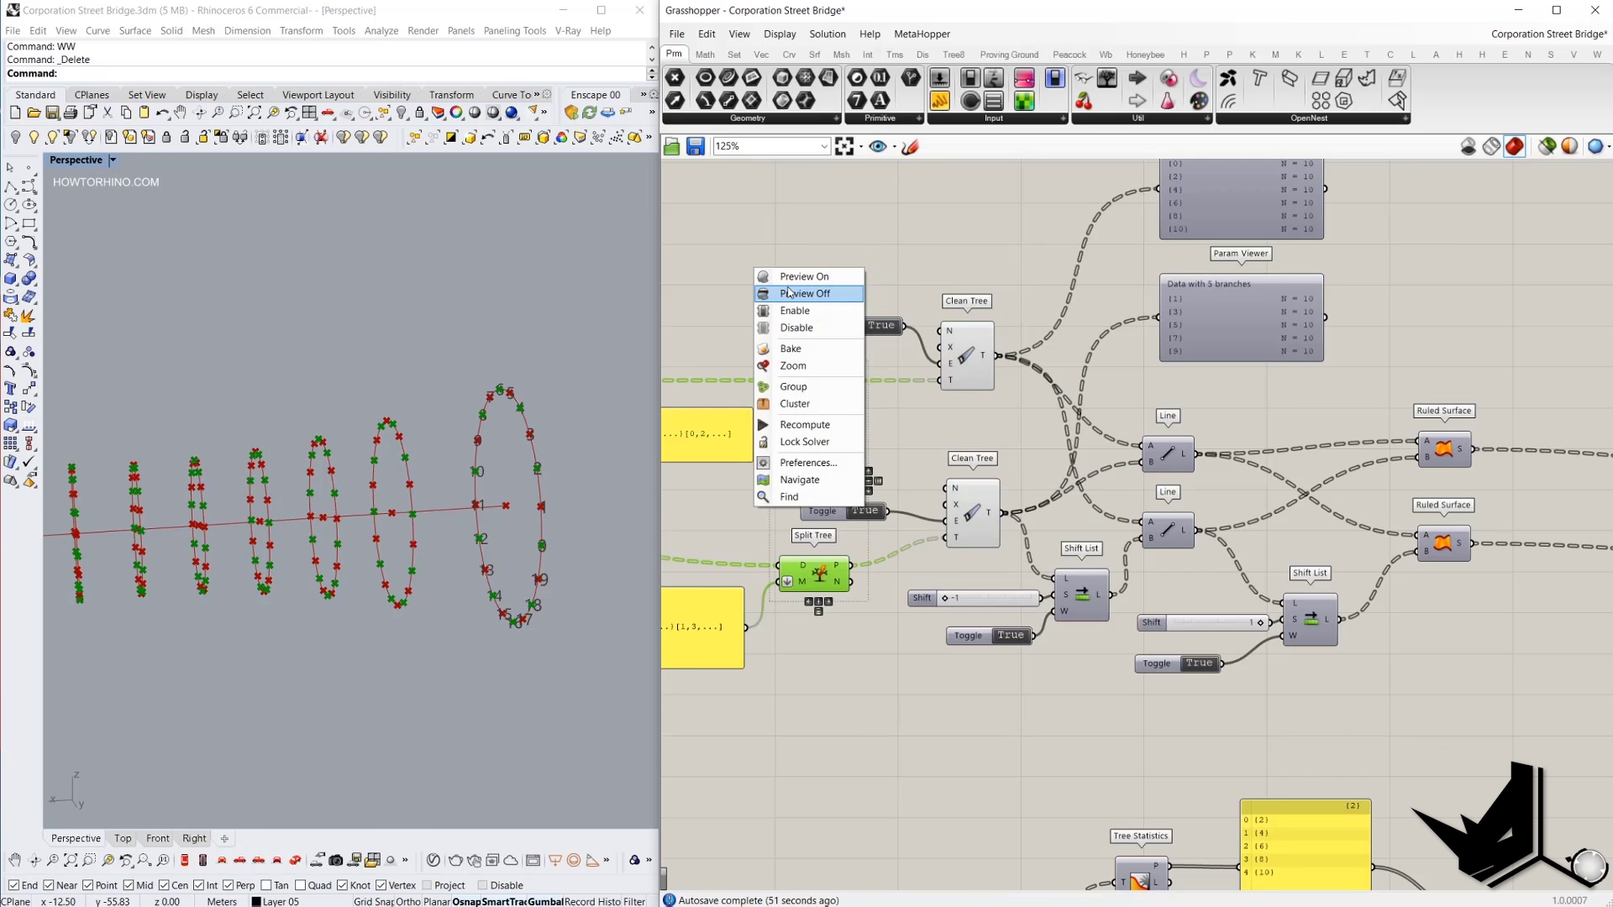
pyautogui.click(819, 292)
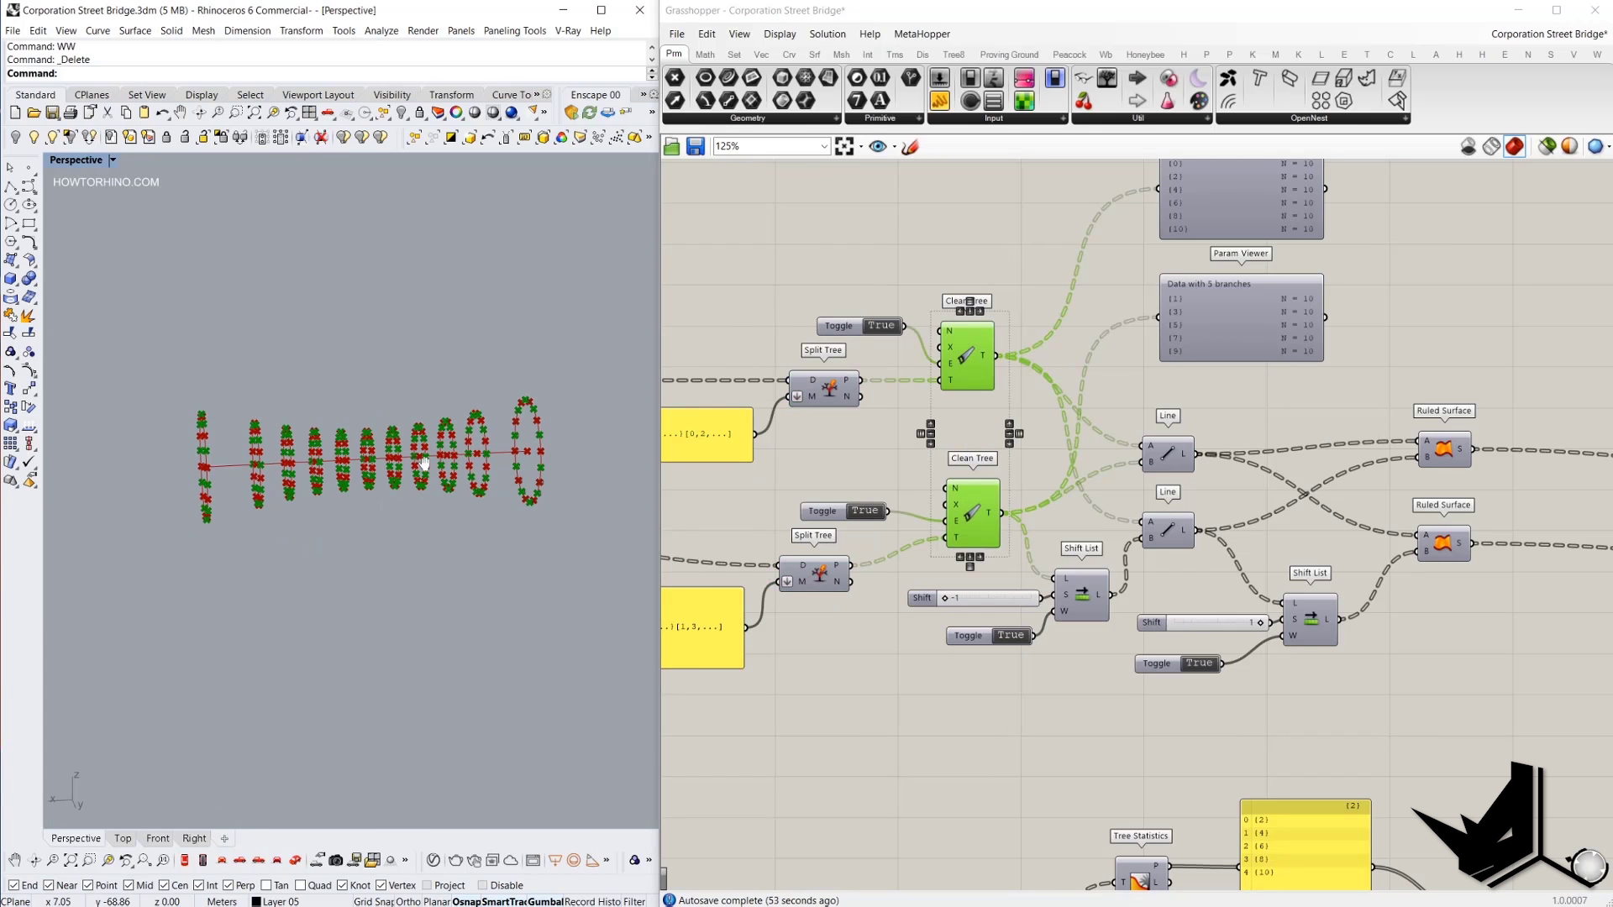
pyautogui.moveTo(421, 465); pyautogui.dragTo(468, 484, button='right')
pyautogui.scroll(5, 468, 478)
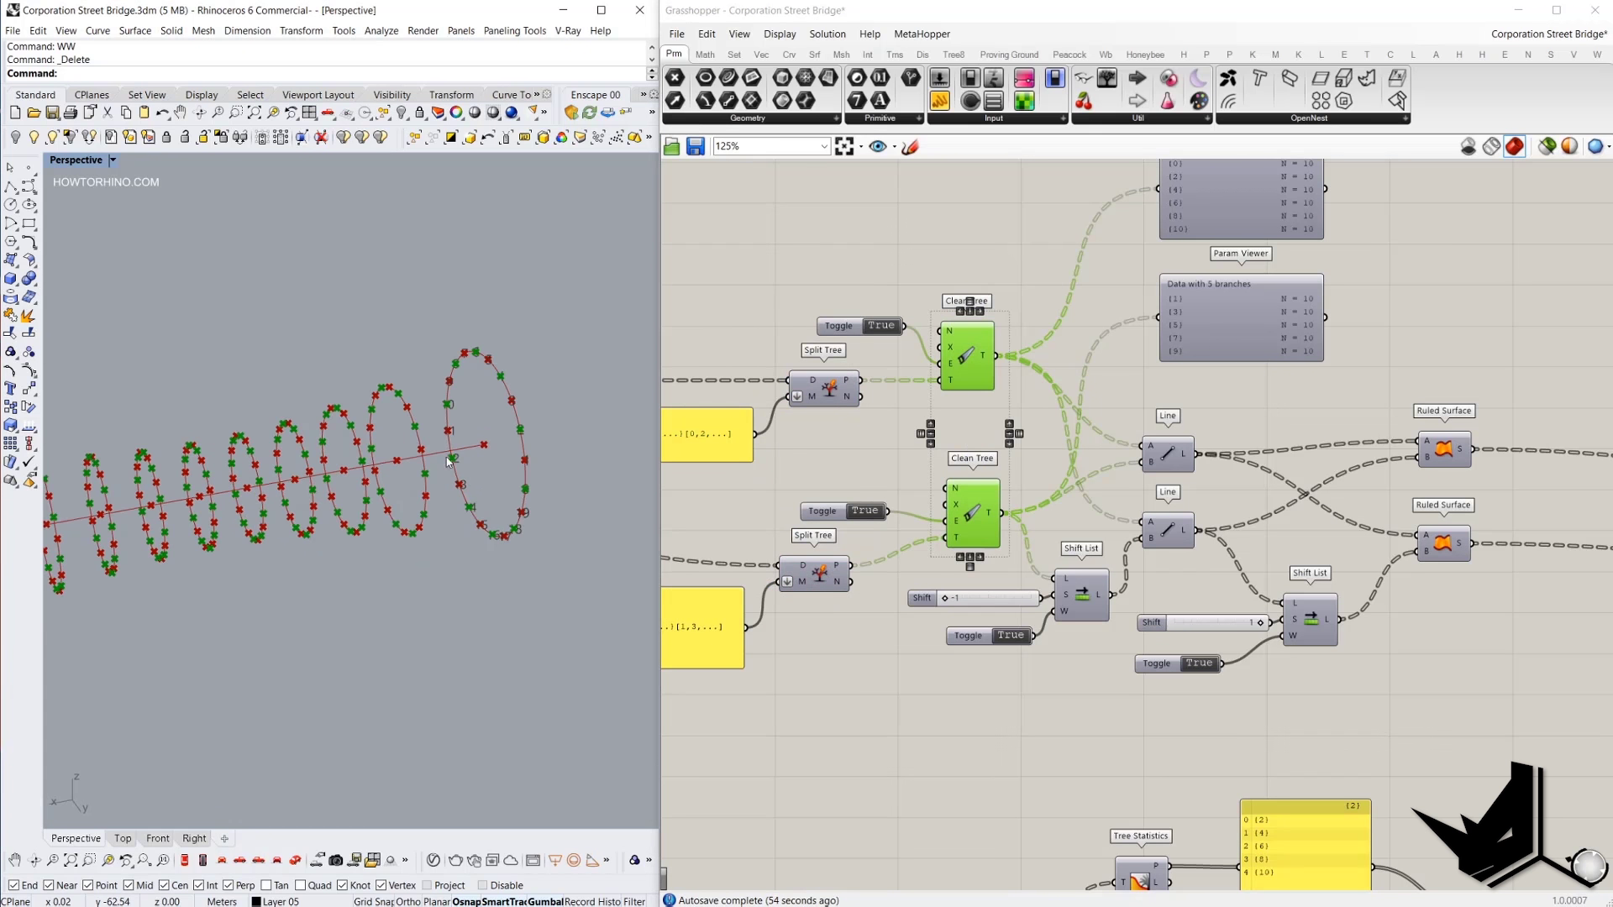
# Turn on the preview of the first Line component and inspect the lines linking neighbouring circles.
pyautogui.click(1169, 460)
pyautogui.middleClick(1194, 391)
pyautogui.click(1228, 401)
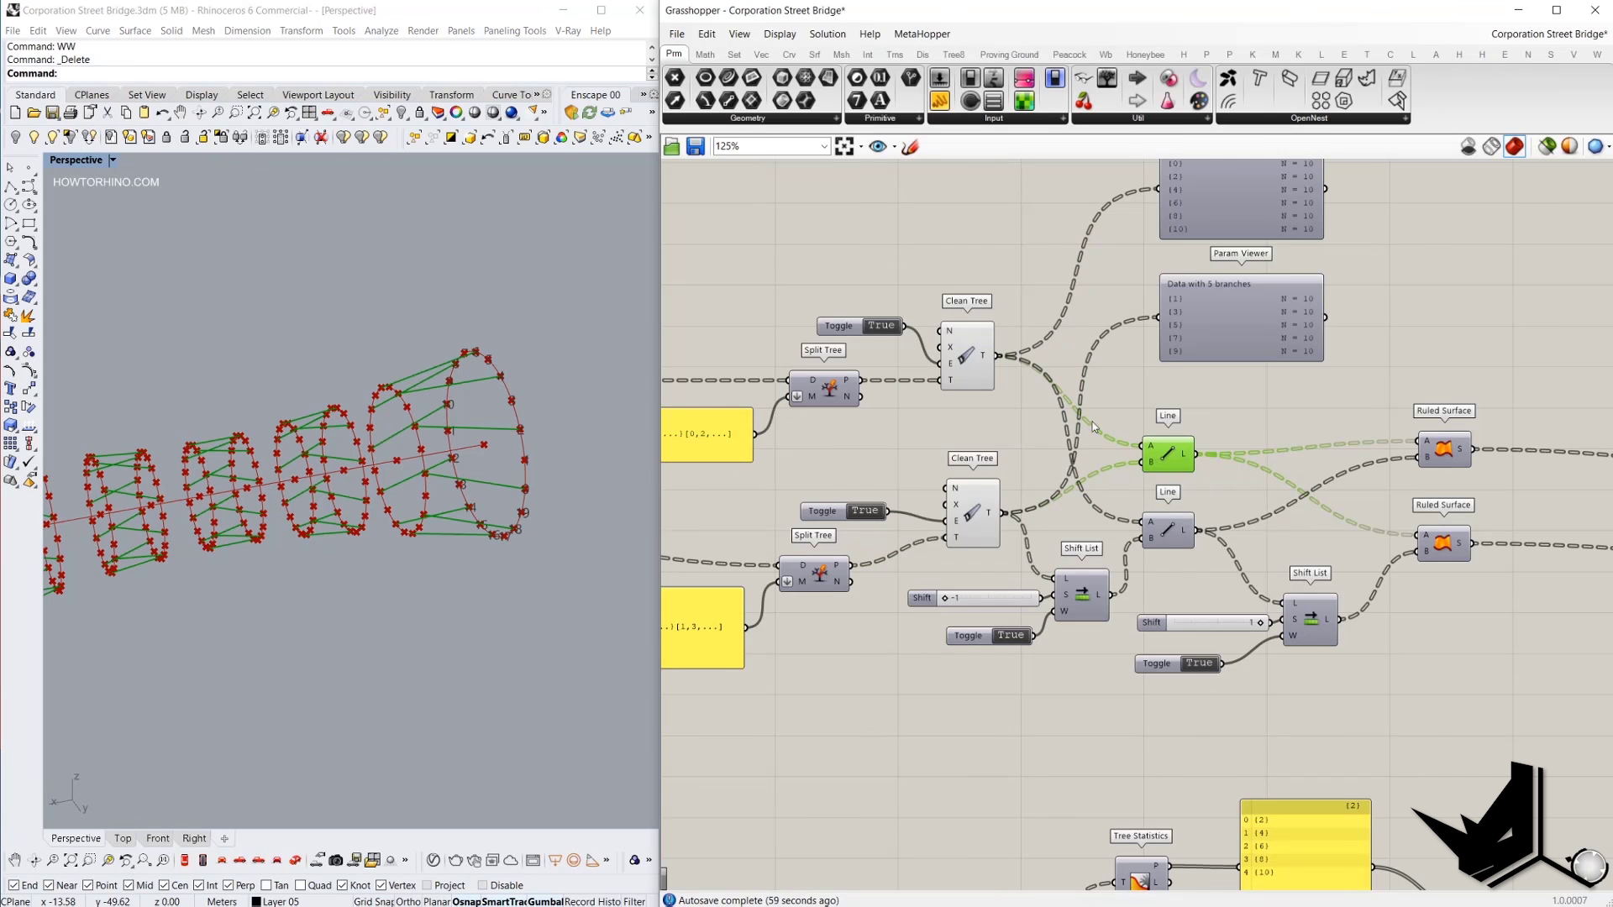
pyautogui.moveTo(483, 442)
pyautogui.mouseDown(button='right')
pyautogui.moveTo(449, 424)
pyautogui.moveTo(484, 420)
pyautogui.moveTo(470, 437)
pyautogui.moveTo(454, 353)
pyautogui.moveTo(504, 369)
pyautogui.moveTo(543, 467)
pyautogui.moveTo(451, 474)
pyautogui.moveTo(504, 470)
pyautogui.moveTo(493, 452)
pyautogui.mouseUp(button='right')
pyautogui.scroll(5, 529, 420)
pyautogui.scroll(-3, 504, 471)
pyautogui.scroll(-2, 492, 420)
# Capture a screenshot region covering the Perspective viewport with the previewed connecting lines.
pyautogui.press('Print')
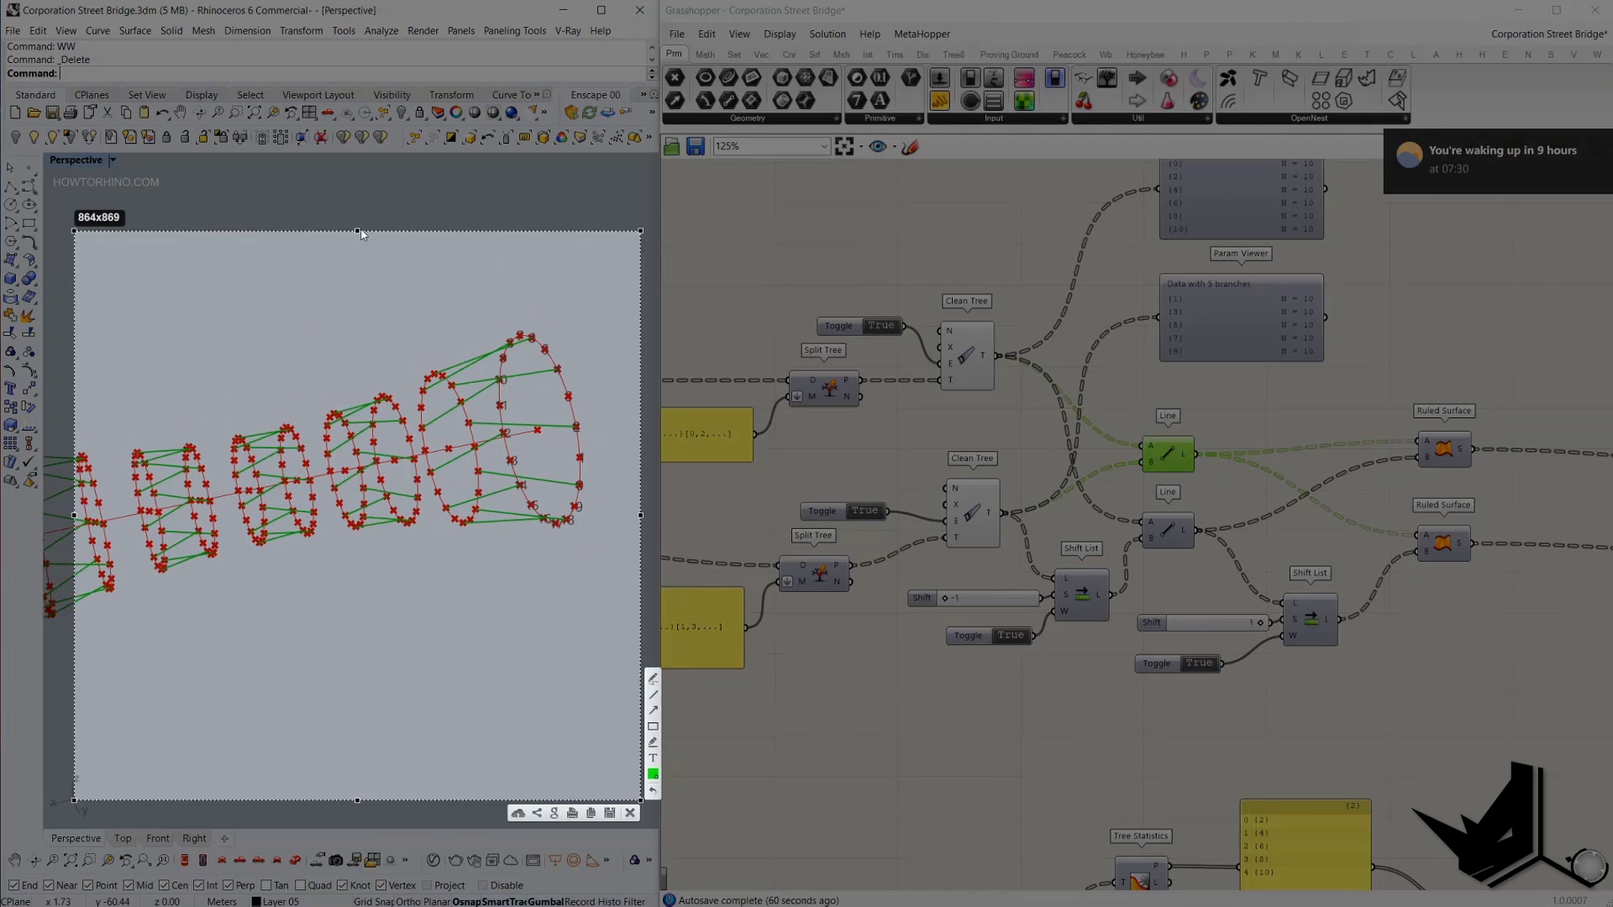
pyautogui.moveTo(361, 231); pyautogui.dragTo(364, 159)
pyautogui.moveTo(74, 479); pyautogui.dragTo(46, 478)
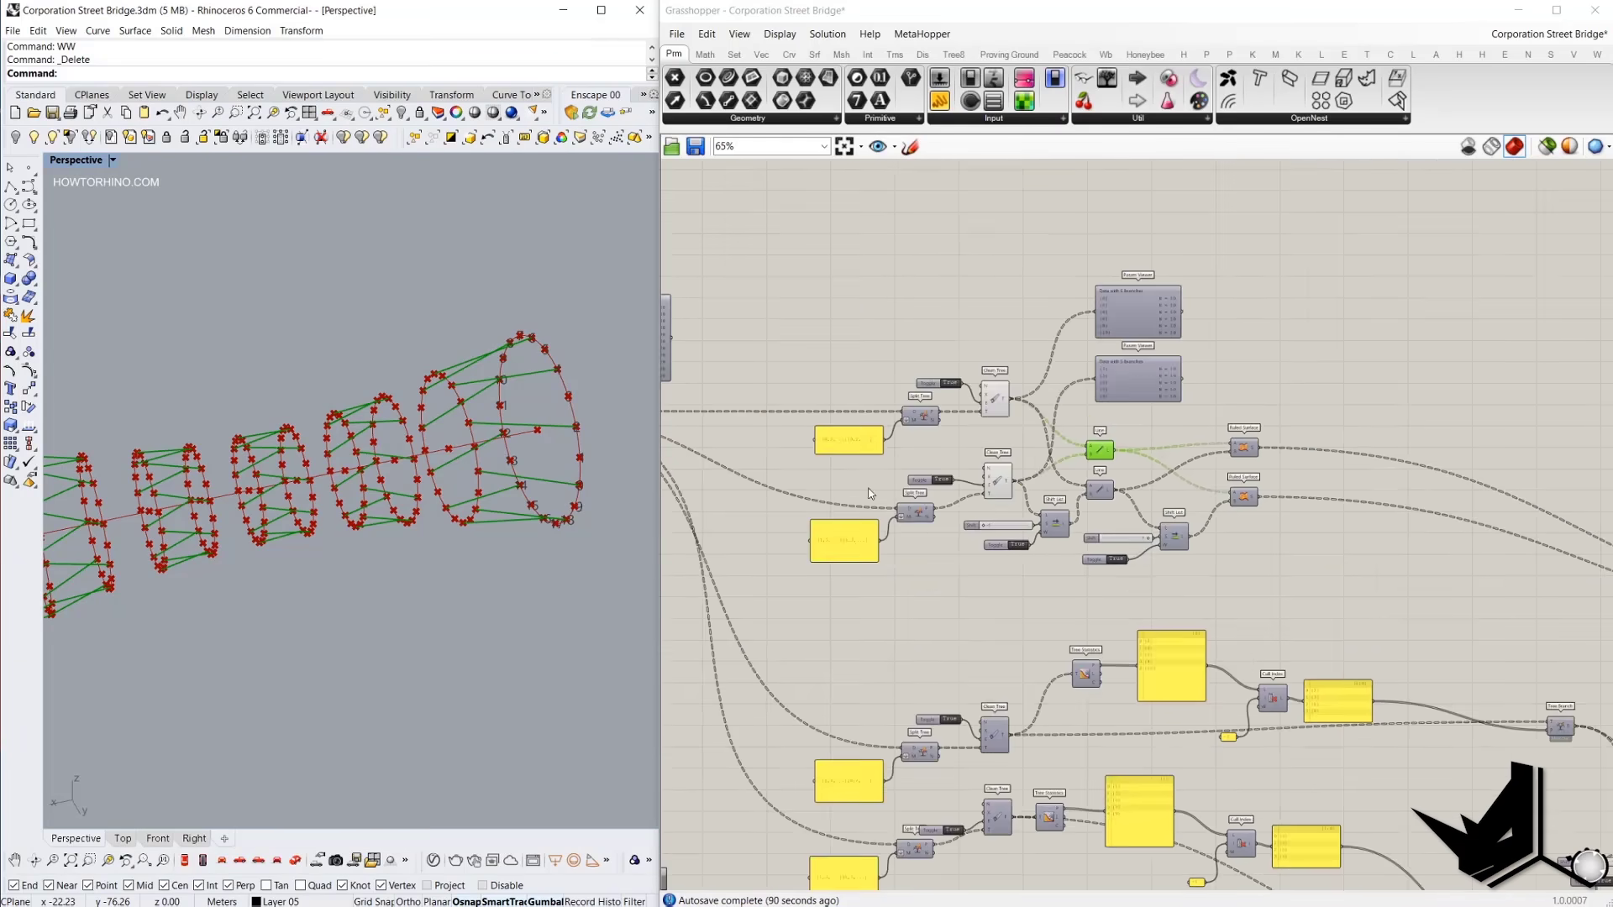
# Turn off the preview of the Tree Branch and Point List components fed by Divide Curve.
pyautogui.moveTo(684, 511); pyautogui.dragTo(1040, 421, button='right')
pyautogui.scroll(3, 860, 450)
pyautogui.moveTo(960, 540); pyautogui.dragTo(783, 366)
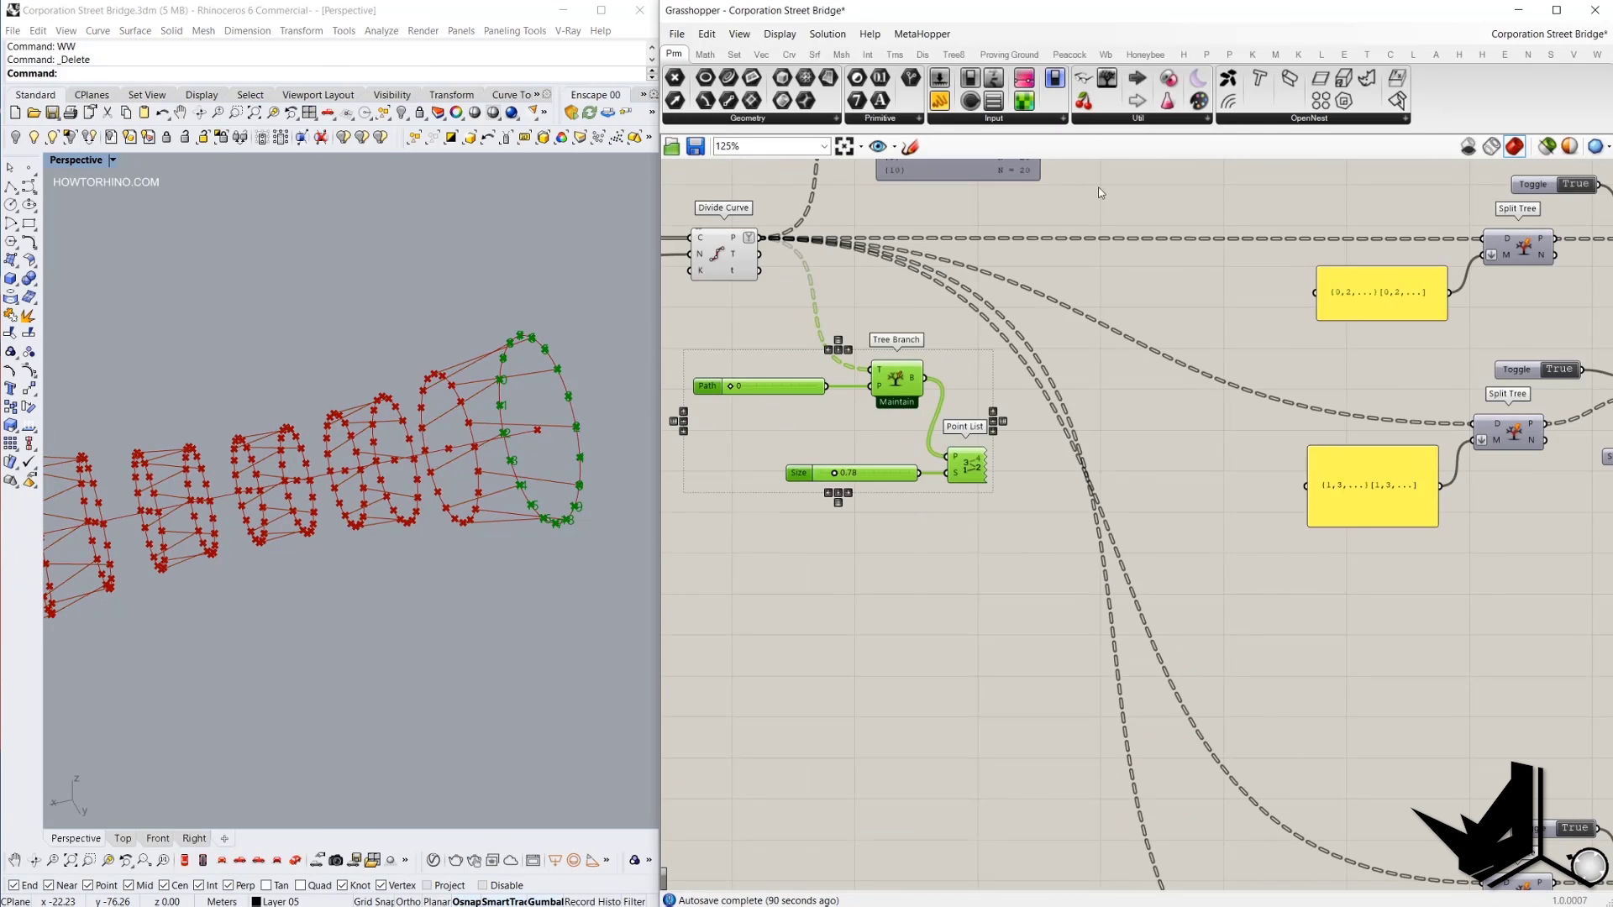
pyautogui.middleClick(1128, 177)
pyautogui.click(1151, 202)
# Move the Point List and its Size slider above the even Clean Tree, rewire its point input there and turn on its preview.
pyautogui.moveTo(1102, 295); pyautogui.dragTo(920, 416, button='right')
pyautogui.moveTo(978, 348); pyautogui.dragTo(1391, 232, button='right')
pyautogui.moveTo(915, 616); pyautogui.dragTo(787, 551)
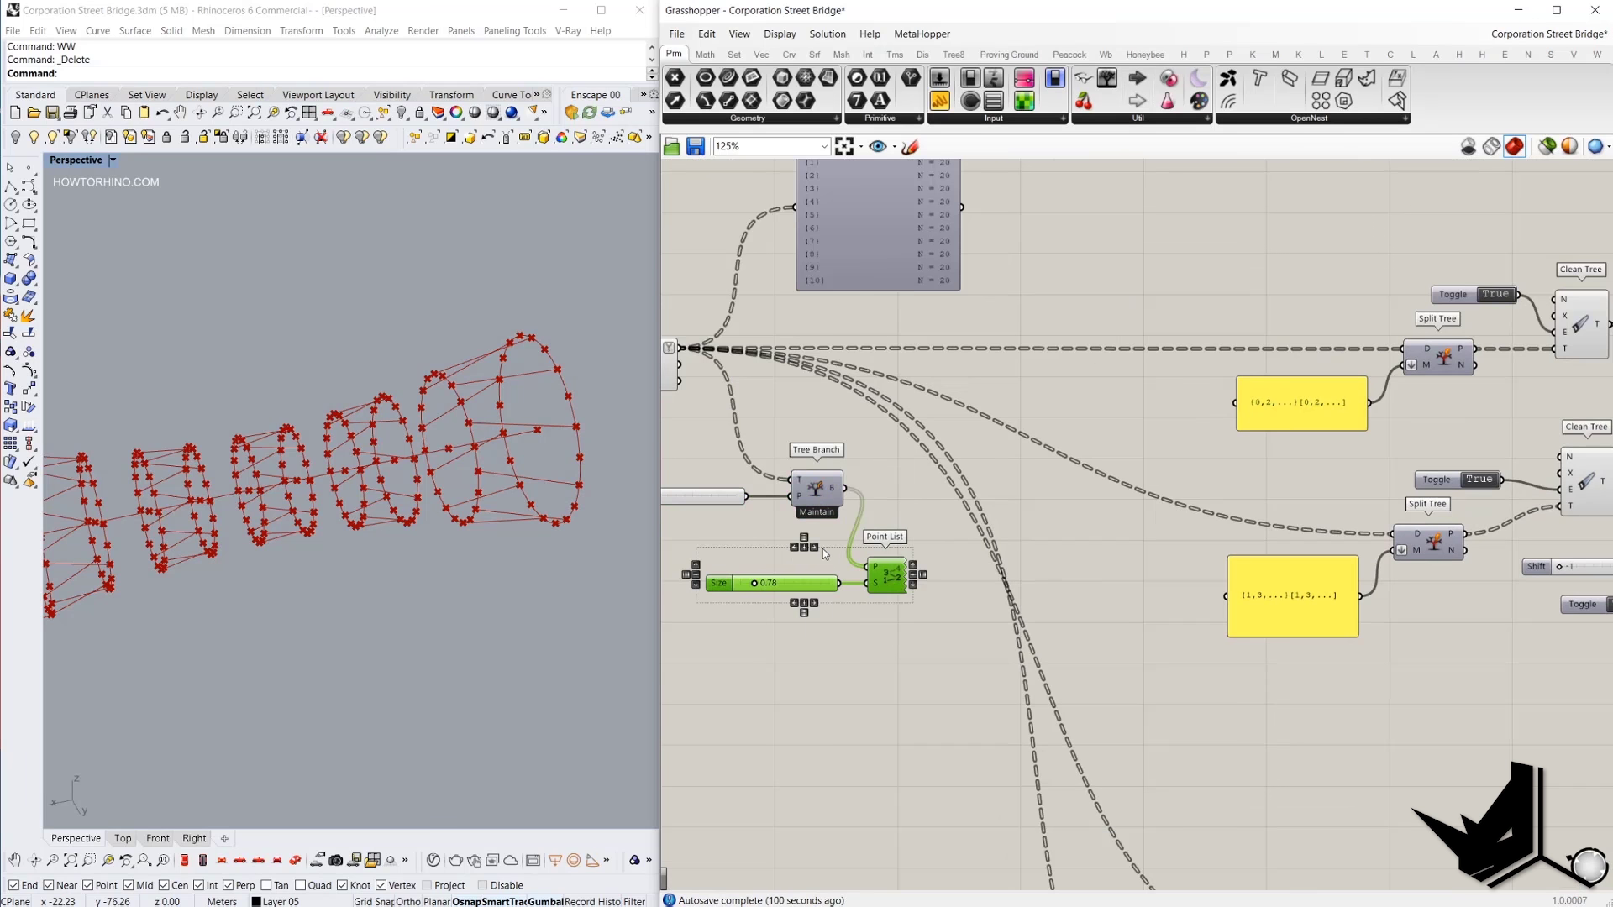
pyautogui.moveTo(878, 576); pyautogui.dragTo(1177, 529)
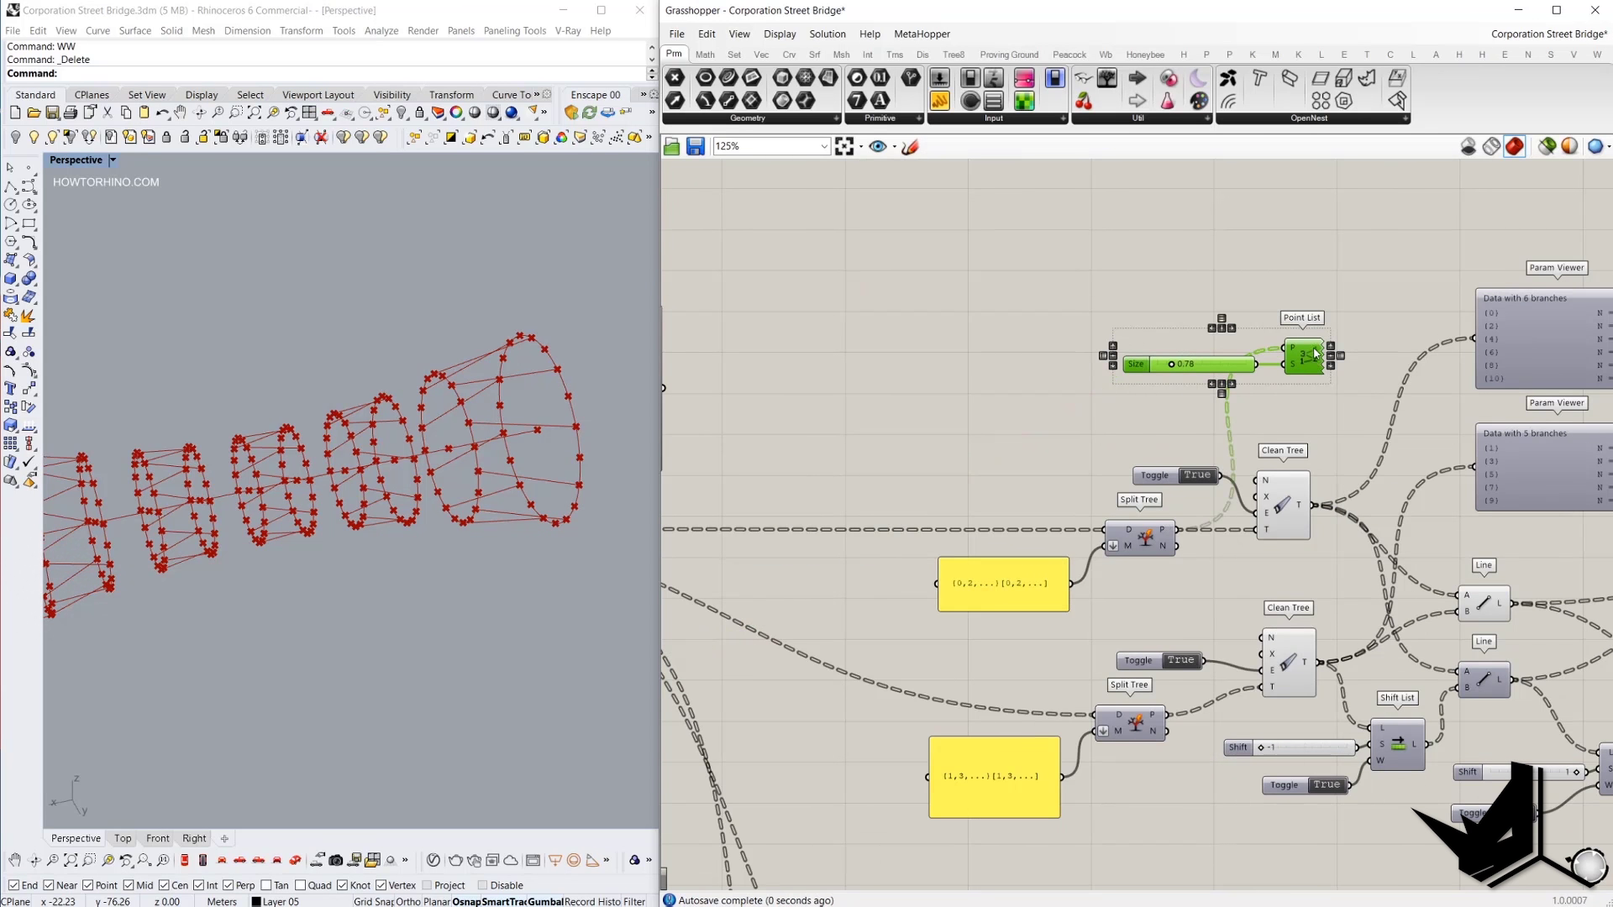
pyautogui.middleClick(1298, 246)
pyautogui.click(1323, 252)
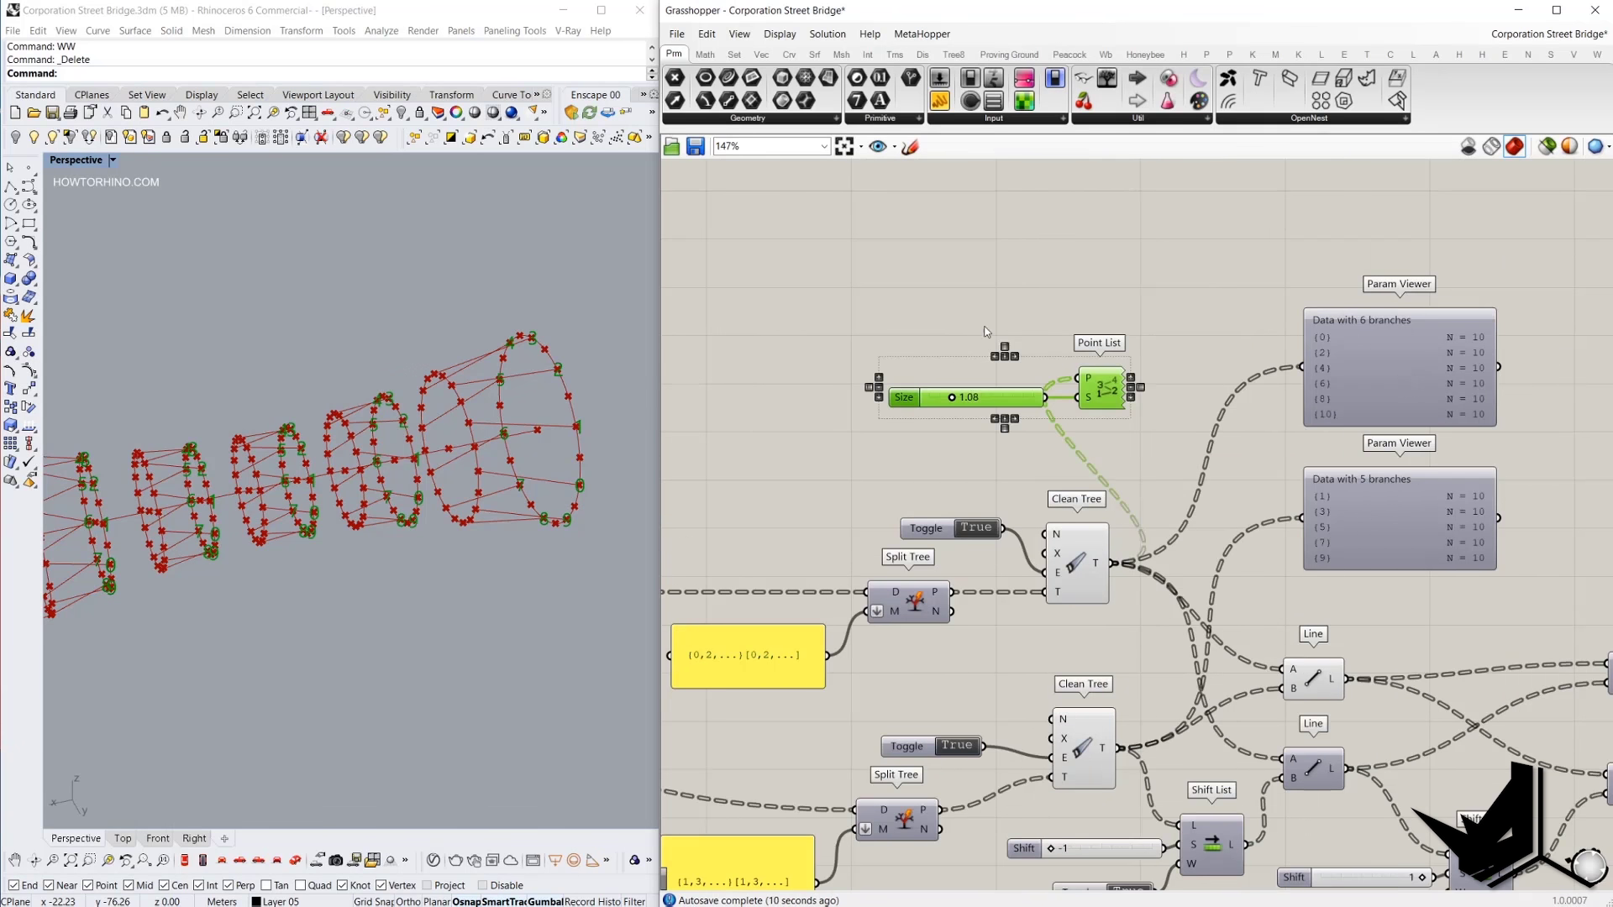
# Duplicate the Point List with its Size slider, place the copy below the odd Clean Tree and feed it the cleaned odd points.
pyautogui.hotkey('ctrl', 'c')
pyautogui.hotkey('ctrl', 'v')
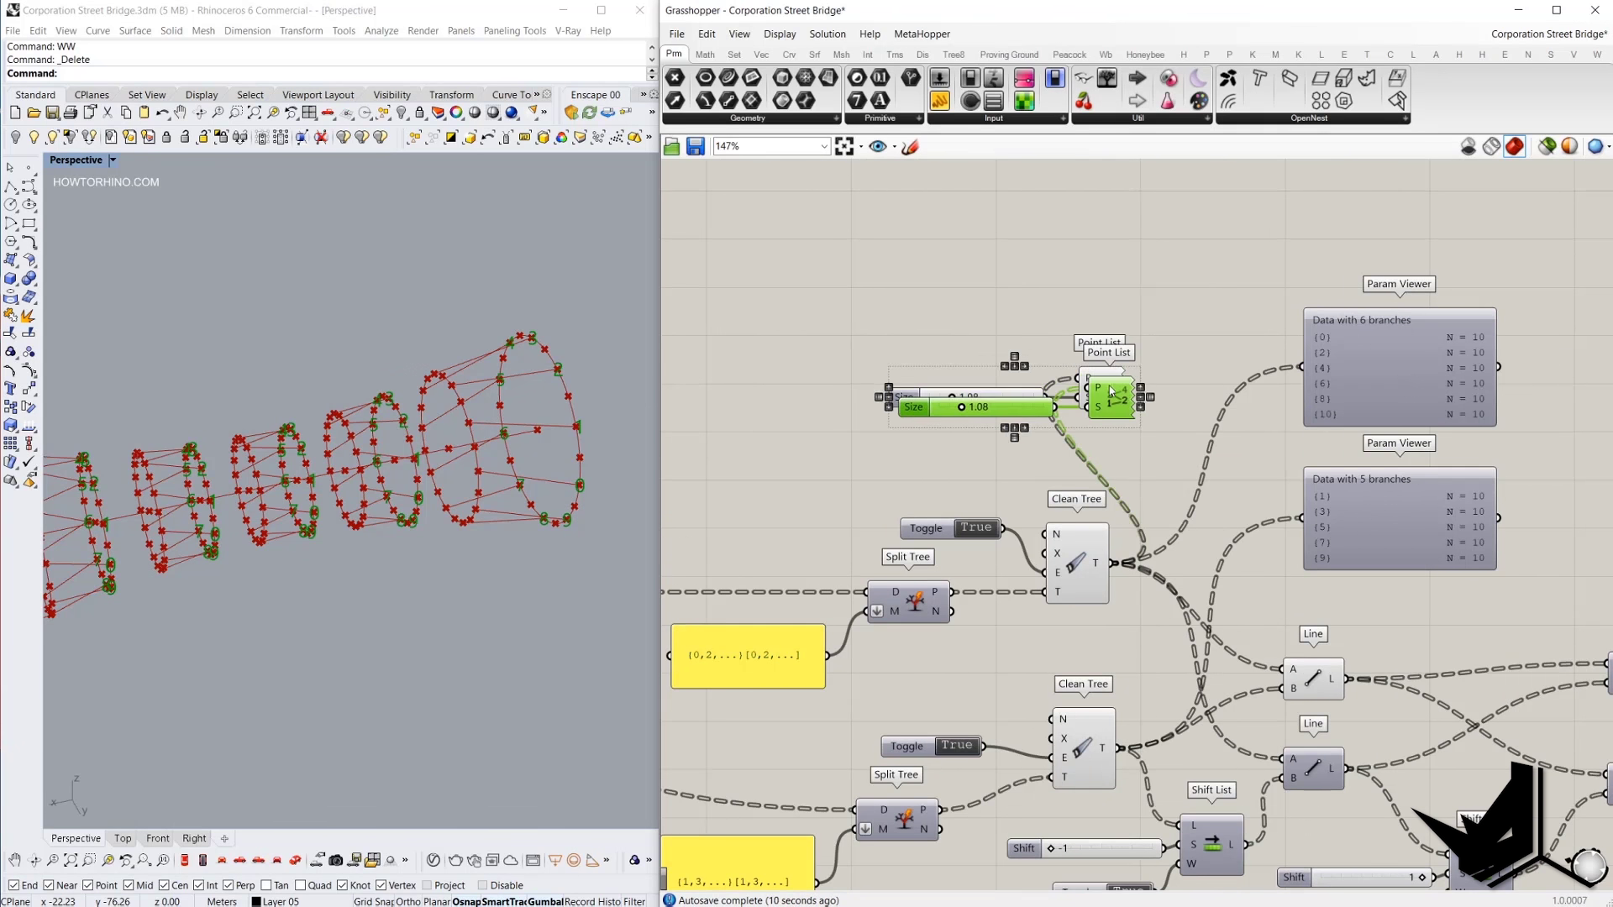
pyautogui.scroll(-3, 1114, 298)
pyautogui.moveTo(1108, 388); pyautogui.dragTo(1152, 786)
pyautogui.scroll(2, 1144, 764)
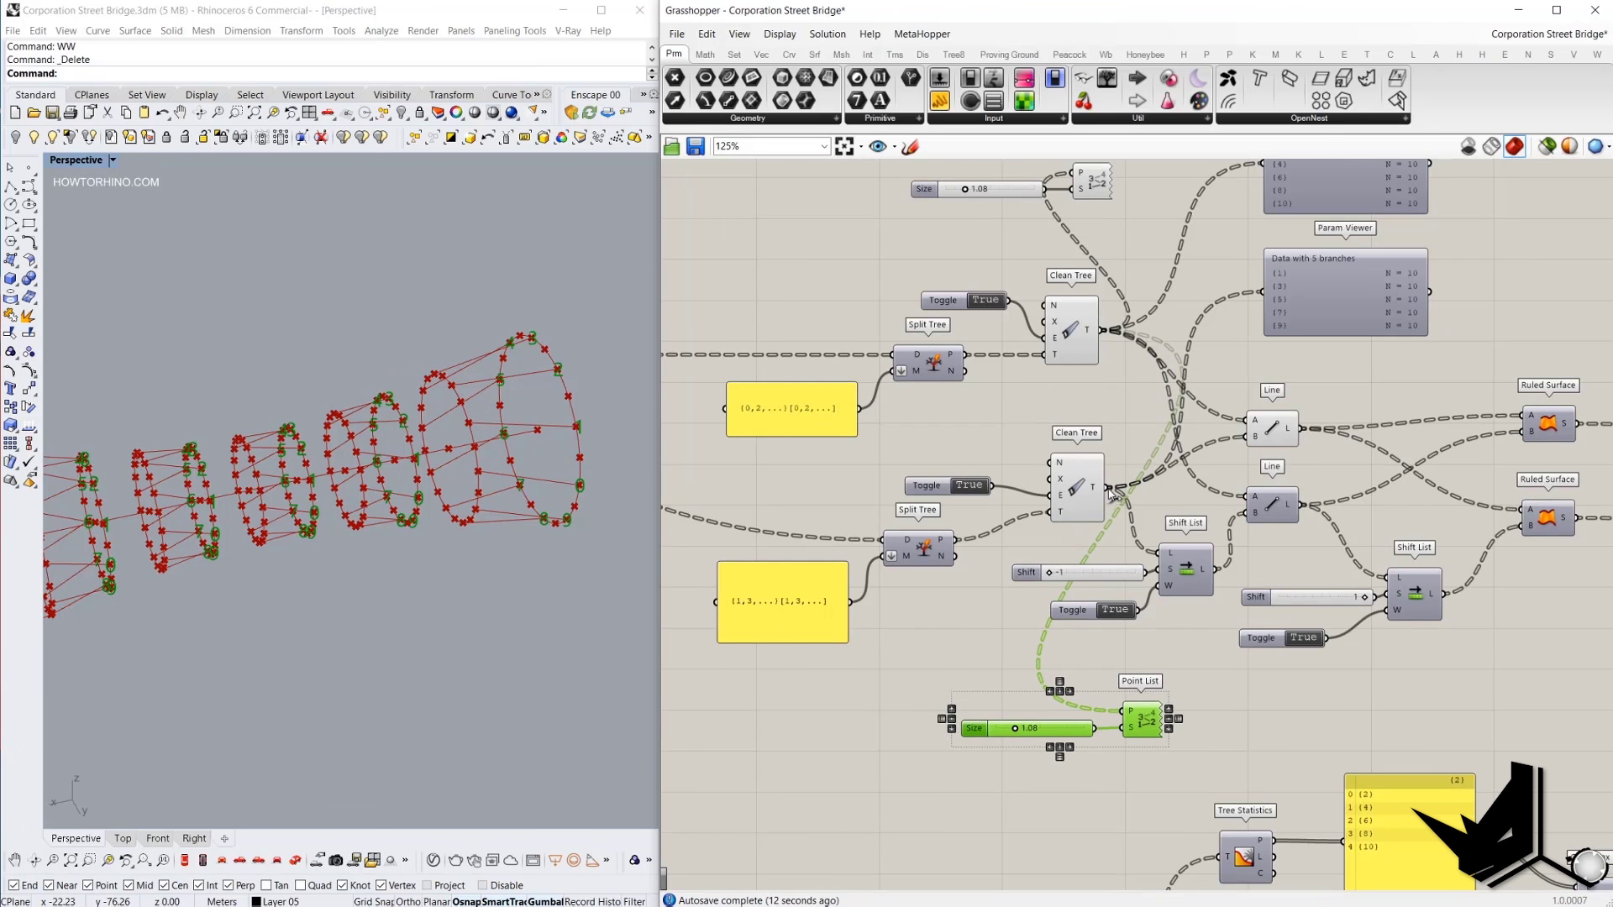
pyautogui.moveTo(1111, 489); pyautogui.dragTo(1124, 712)
pyautogui.scroll(2, 493, 439)
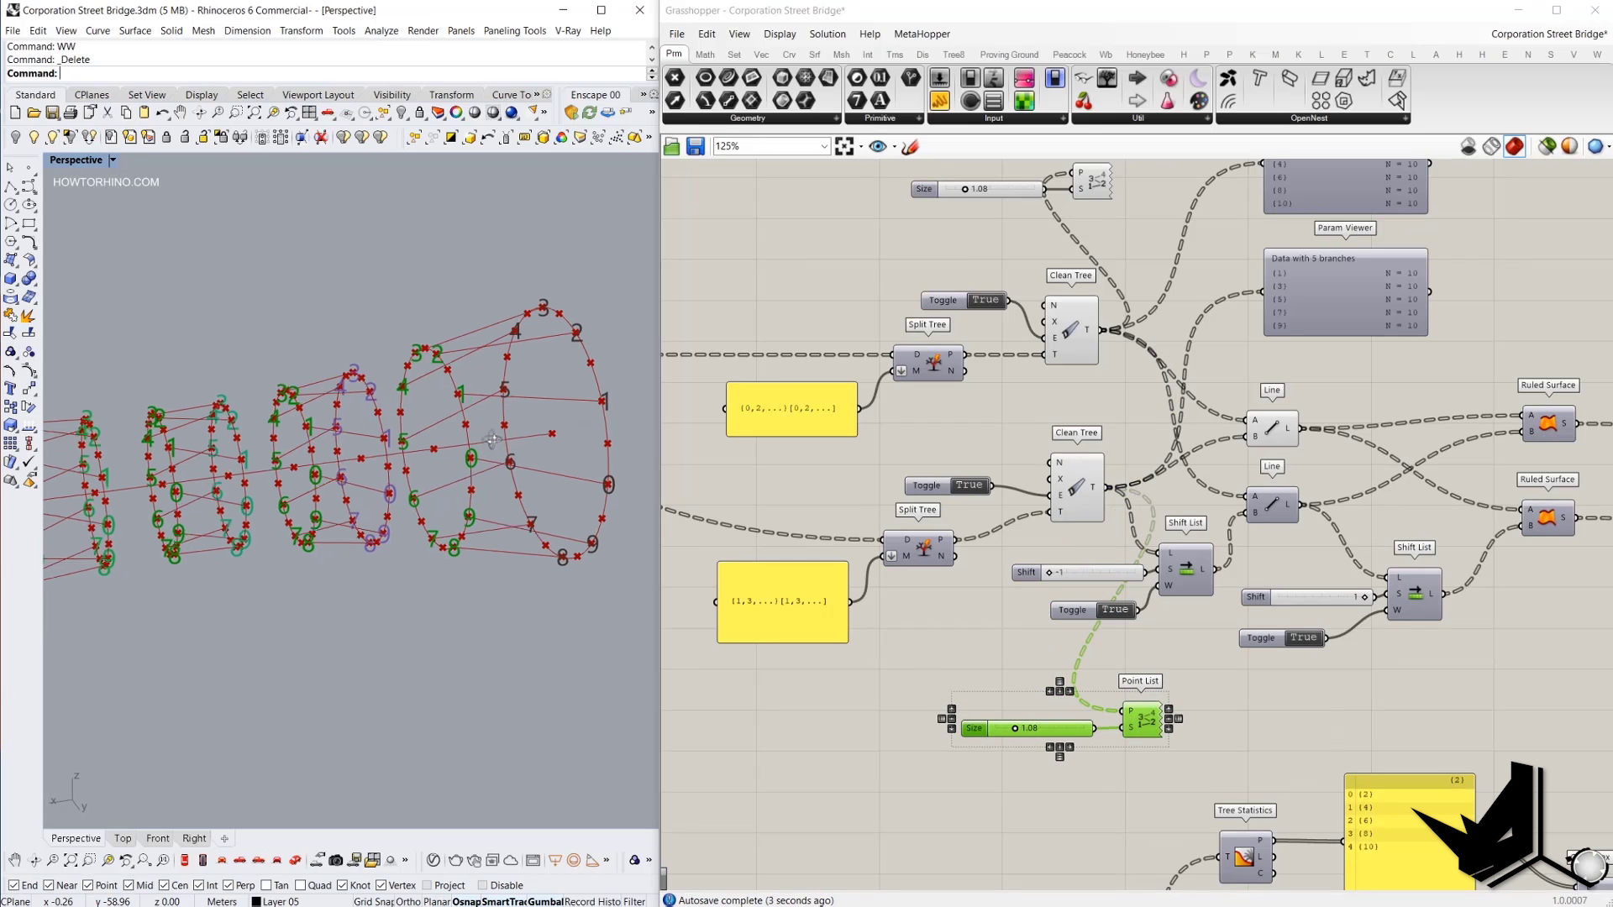
# Capture a region of the Perspective viewport and draw green lines linking points of the end circle to offset points on its neighbour.
pyautogui.moveTo(491, 440); pyautogui.dragTo(586, 438, button='right')
pyautogui.scroll(-4, 531, 437)
pyautogui.scroll(4, 521, 427)
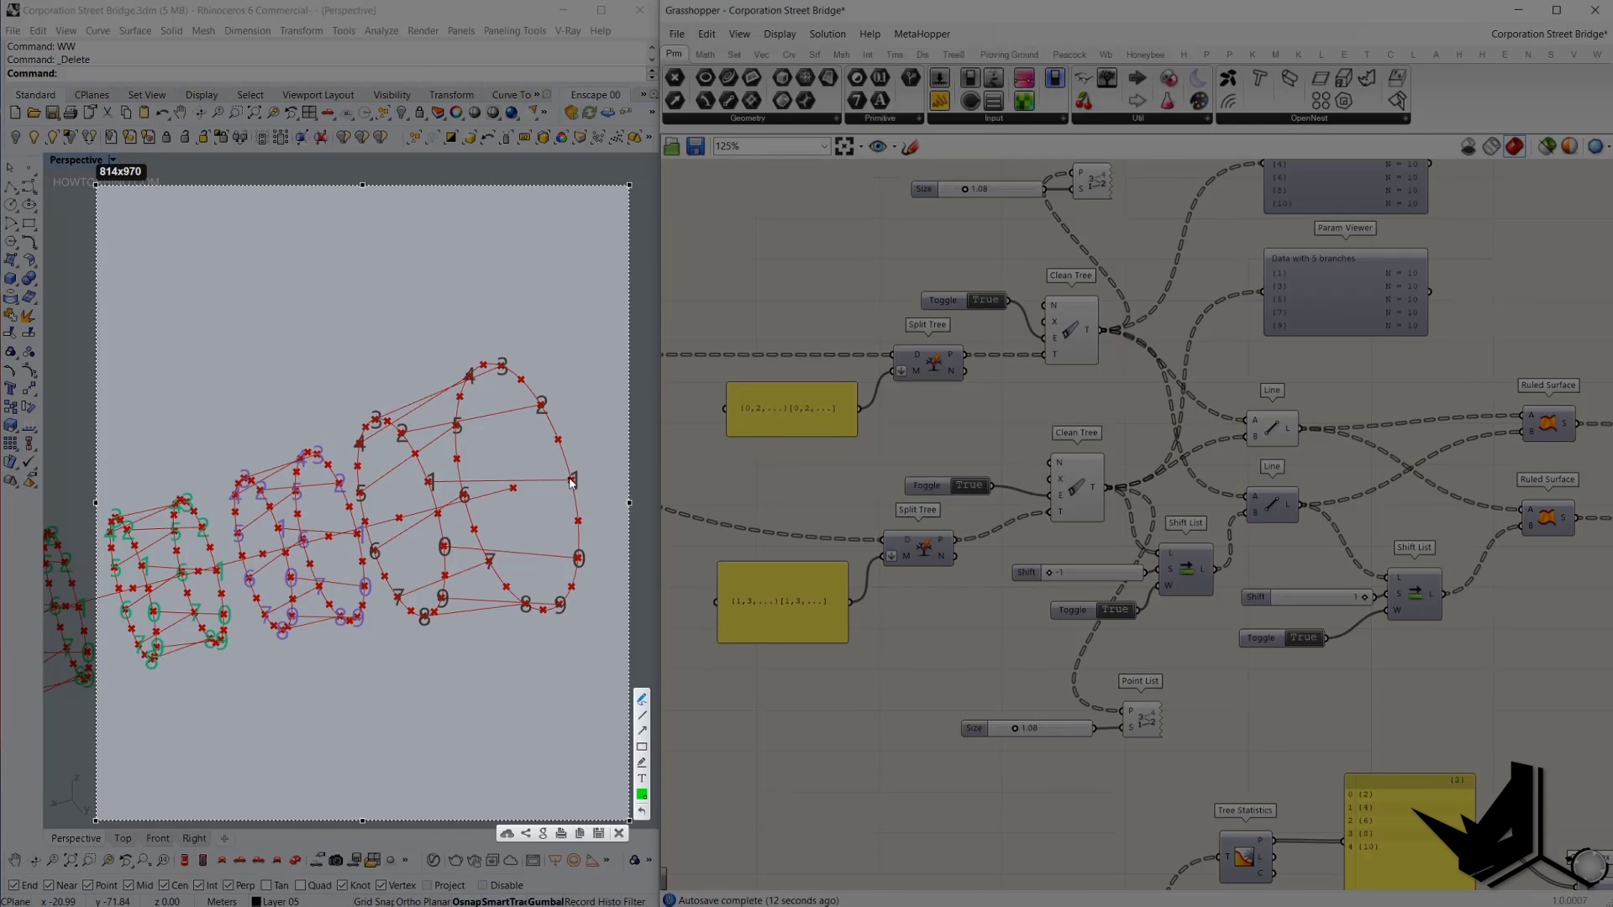
pyautogui.moveTo(574, 480); pyautogui.dragTo(443, 548)
pyautogui.moveTo(541, 405); pyautogui.dragTo(431, 486)
pyautogui.moveTo(572, 559); pyautogui.dragTo(454, 601)
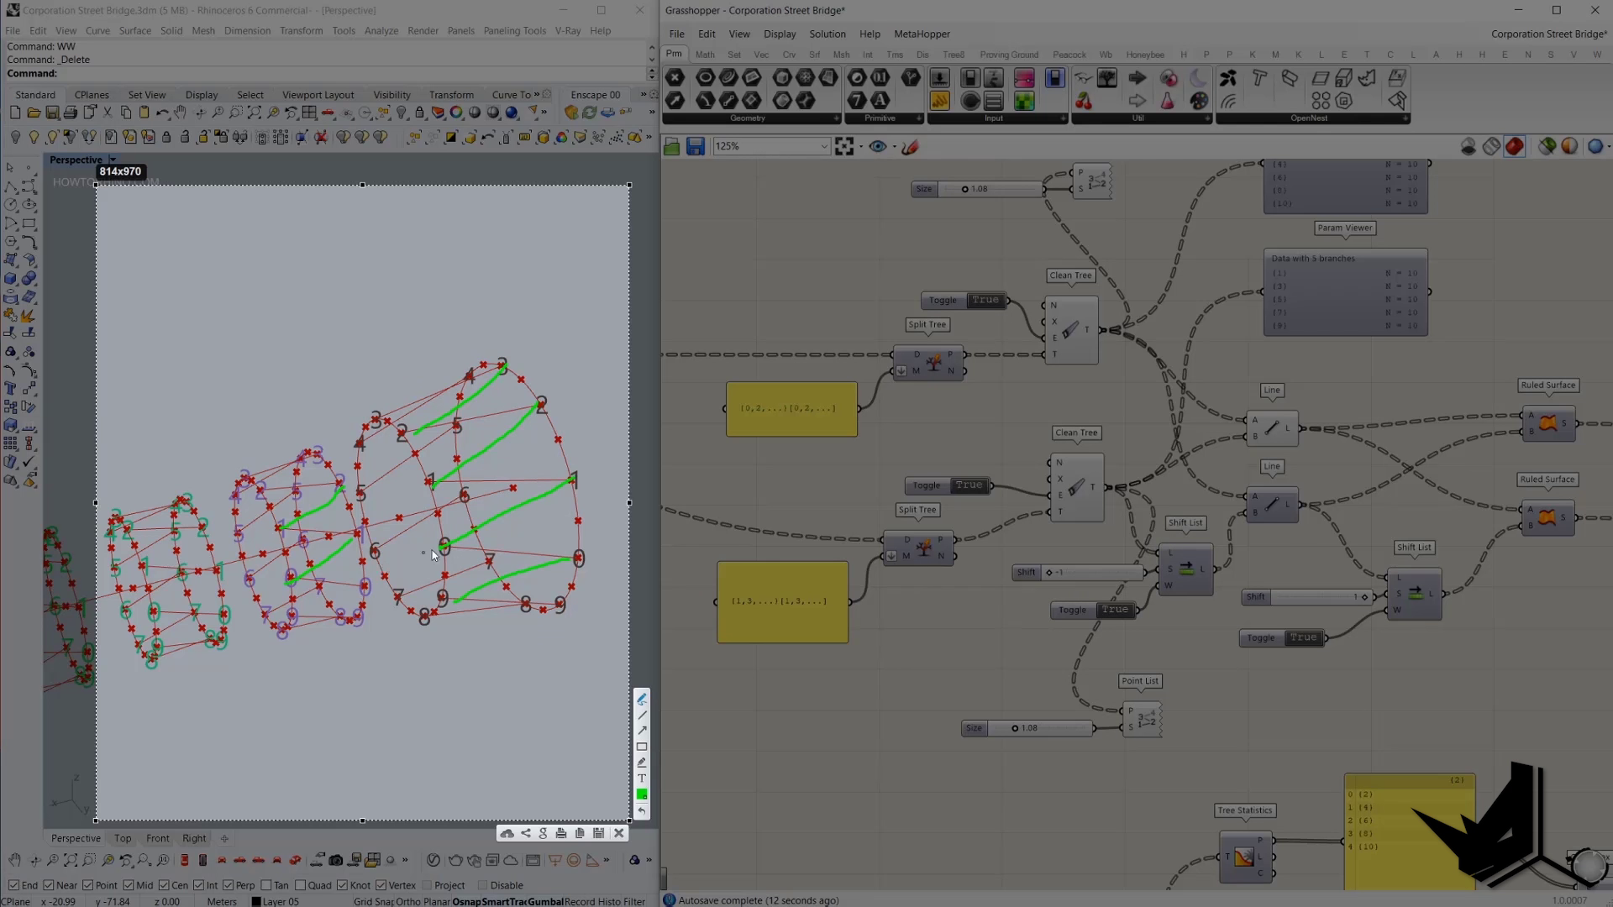
# Annotate the capture with -1, circle the paired points 1–0 and 2–1 in green, and close the annotation.
pyautogui.moveTo(438, 623); pyautogui.dragTo(473, 647)
pyautogui.moveTo(565, 480)
pyautogui.mouseDown()
pyautogui.moveTo(584, 504)
pyautogui.moveTo(584, 462)
pyautogui.mouseUp()
pyautogui.moveTo(450, 542)
pyautogui.mouseDown()
pyautogui.moveTo(449, 567)
pyautogui.moveTo(460, 534)
pyautogui.mouseUp()
pyautogui.moveTo(550, 399); pyautogui.dragTo(561, 400)
pyautogui.moveTo(420, 472)
pyautogui.mouseDown()
pyautogui.moveTo(422, 498)
pyautogui.moveTo(442, 470)
pyautogui.mouseUp()
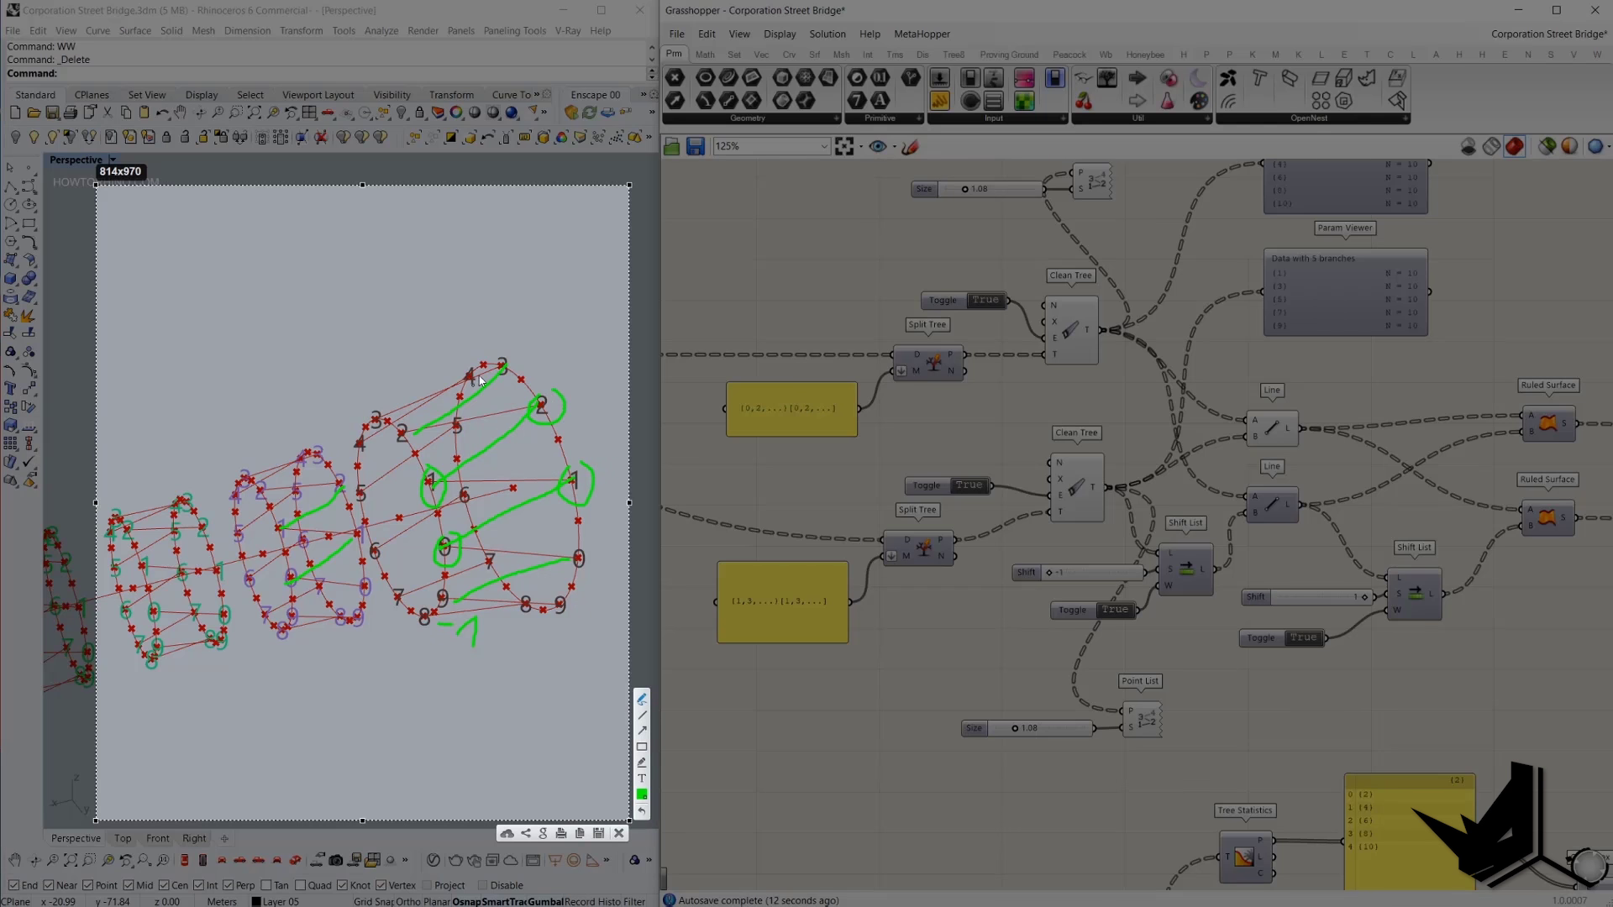
pyautogui.press('Escape')
# Examine the Shift List with shift -1 and the odd Clean Tree that supplies its points.
pyautogui.click(1061, 578)
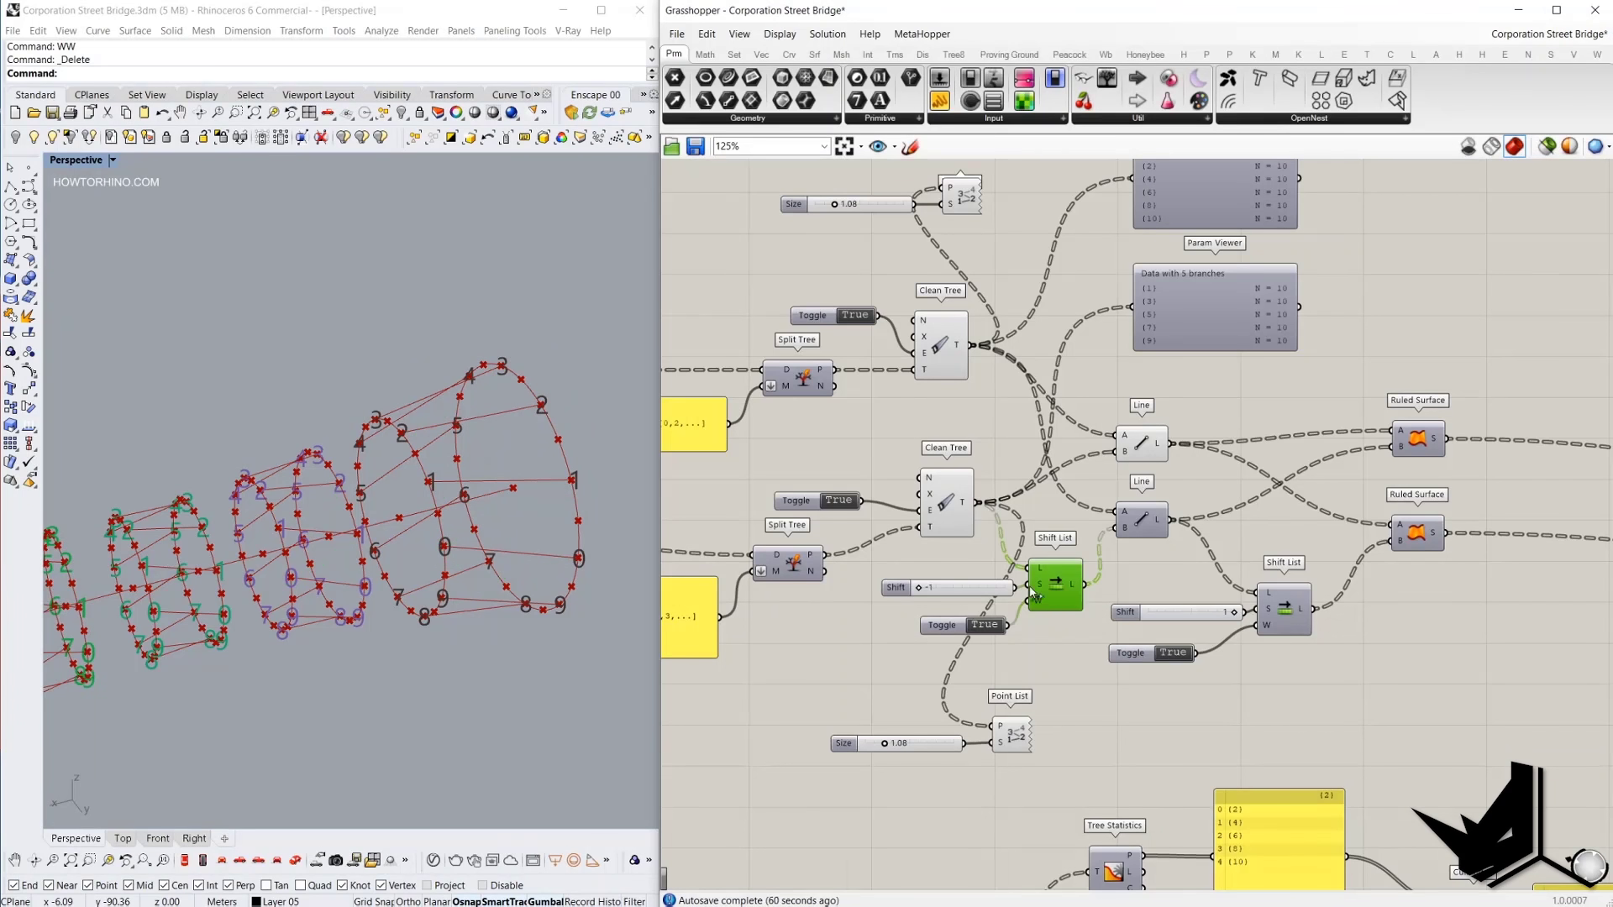
pyautogui.click(948, 503)
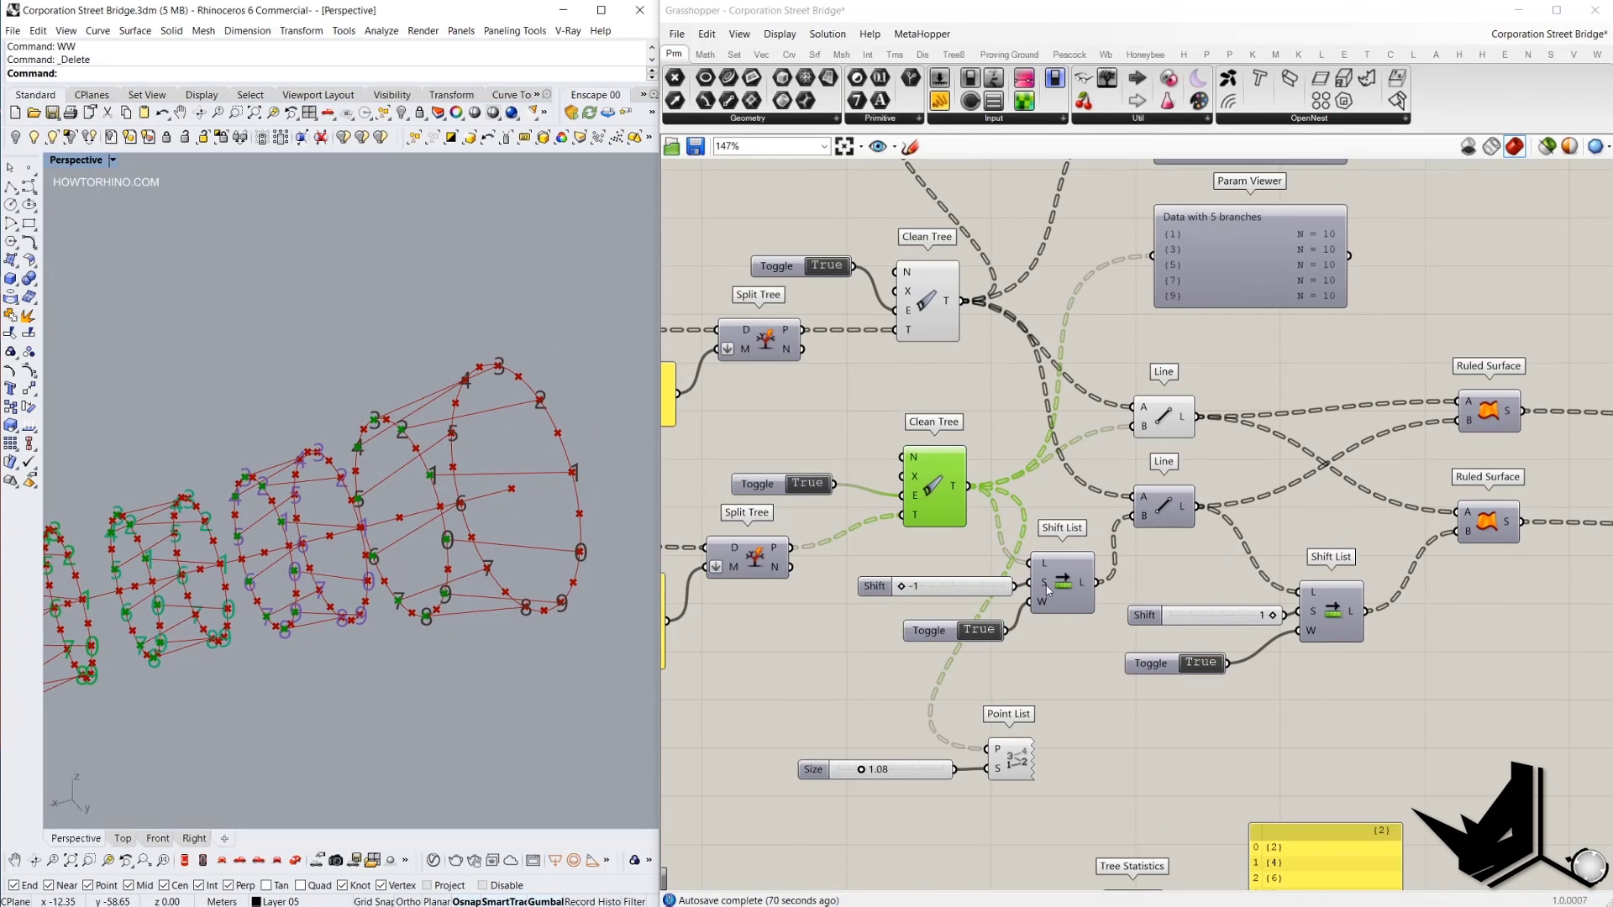
pyautogui.moveTo(1051, 660); pyautogui.dragTo(1029, 676, button='right')
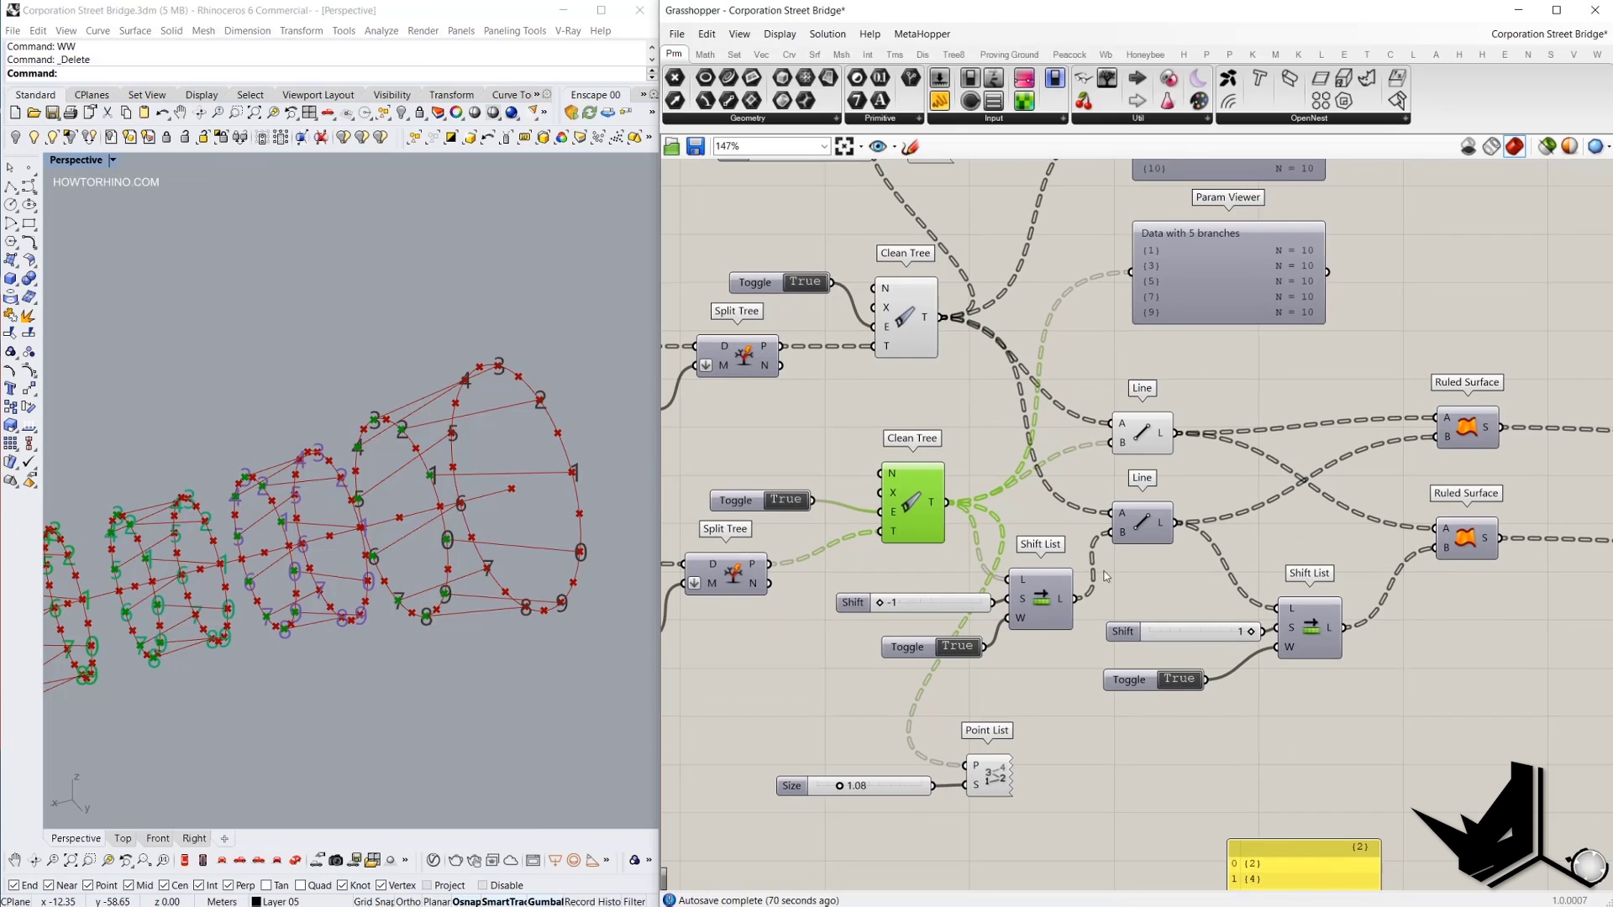
# Turn on the preview of the second Line component and inspect its shifted lines along the bridge.
pyautogui.click(1136, 524)
pyautogui.middleClick(1153, 374)
pyautogui.click(1175, 381)
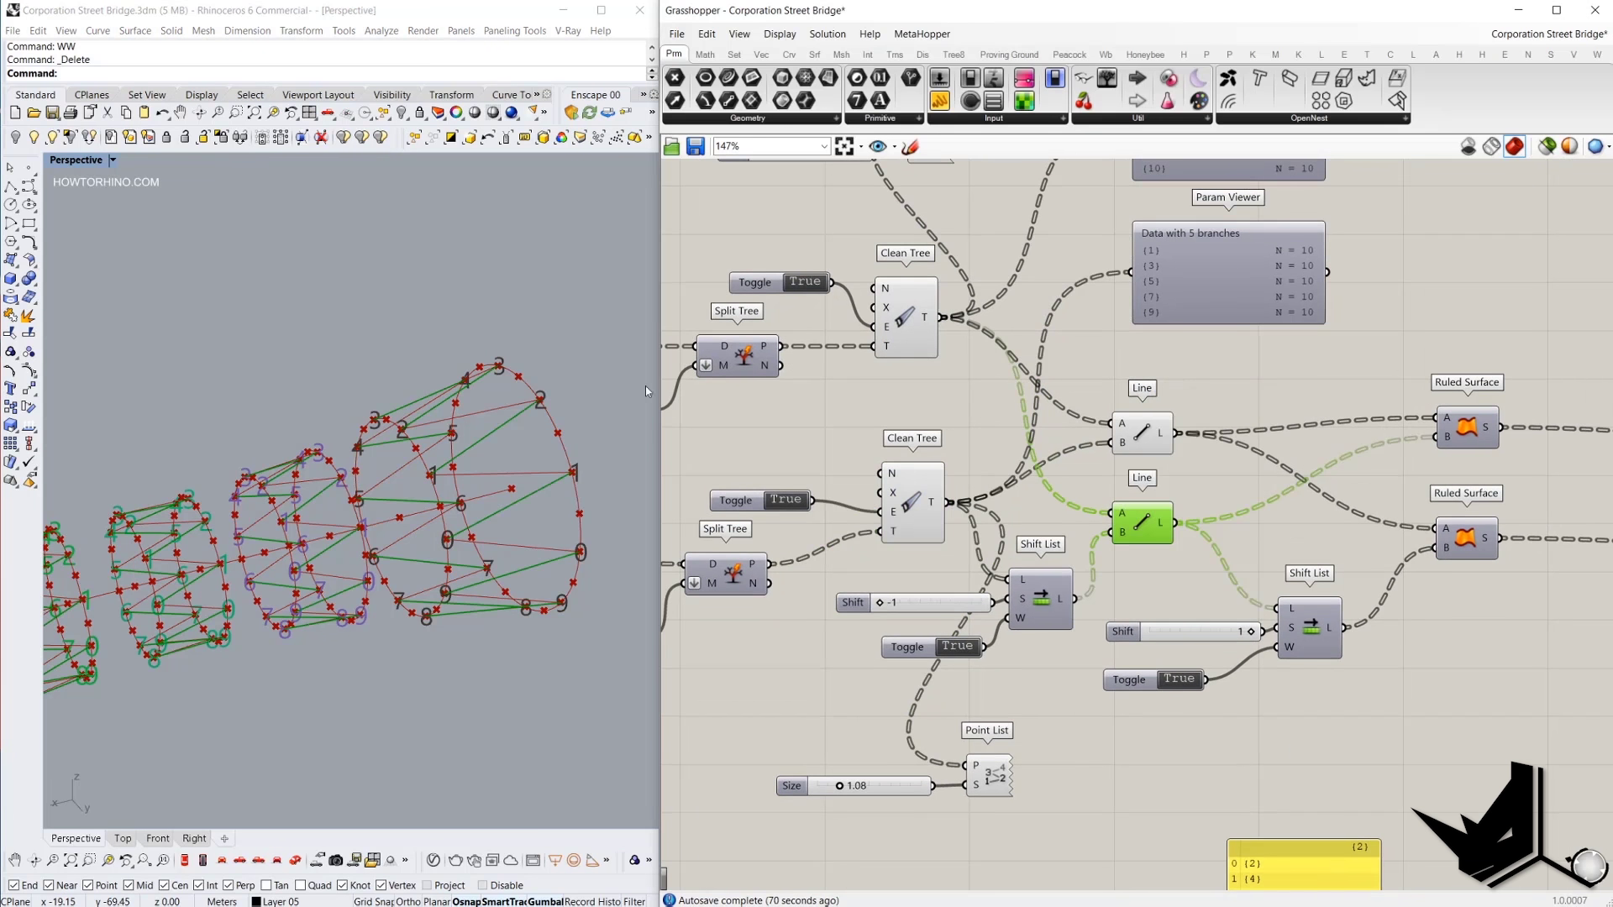
pyautogui.click(1117, 366)
pyautogui.moveTo(379, 403); pyautogui.dragTo(462, 437, button='right')
pyautogui.scroll(-5, 462, 437)
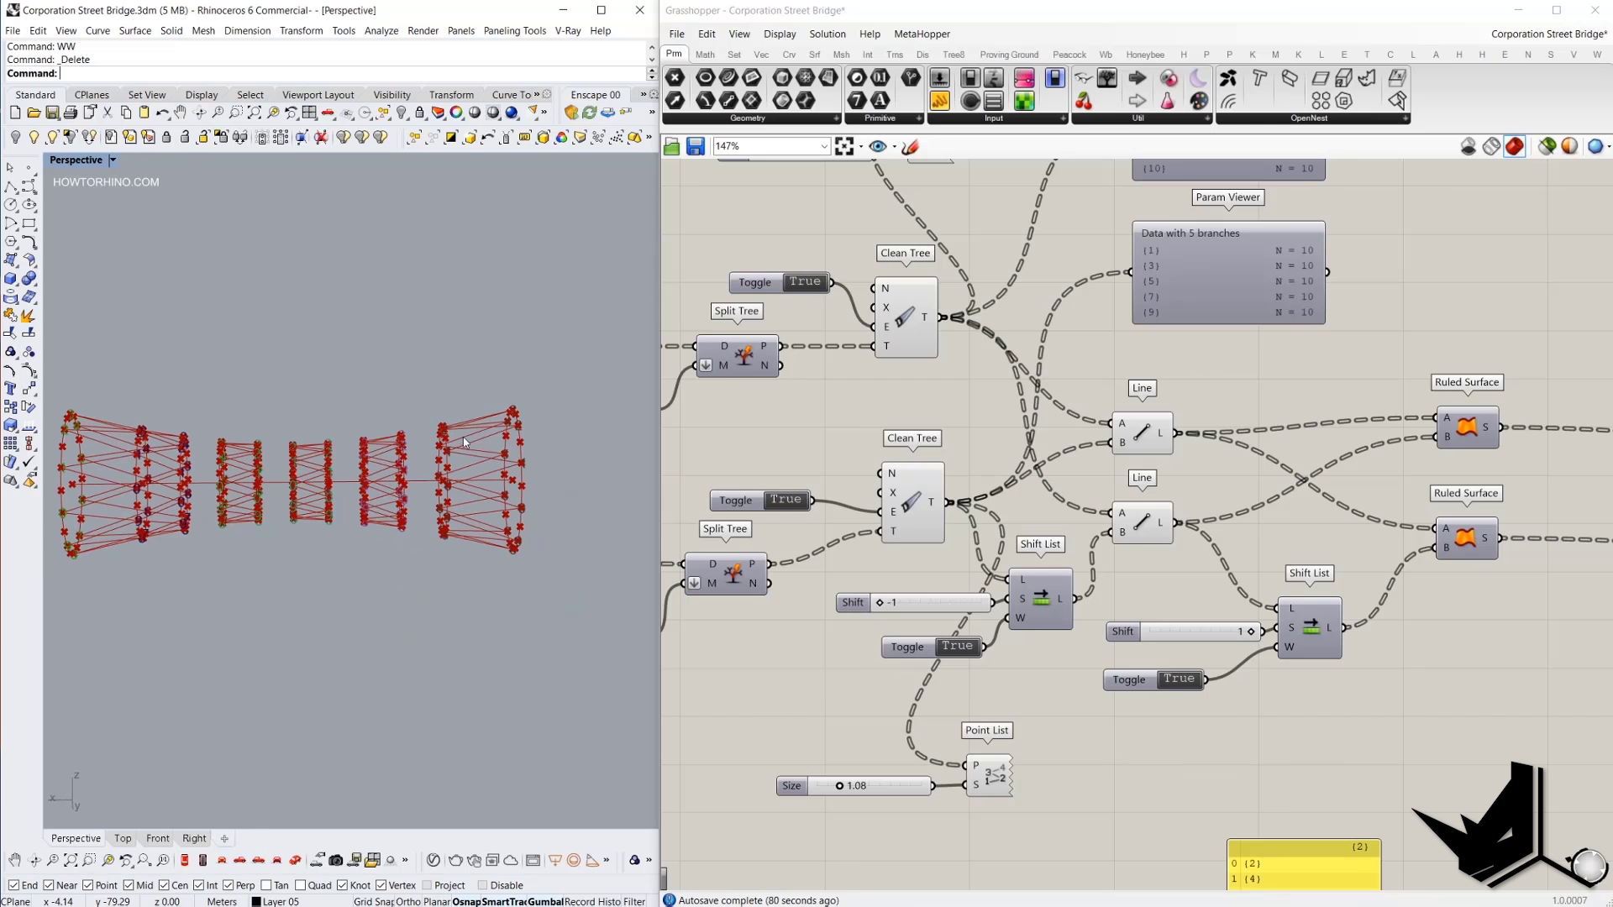
# Turn off the preview of both Point List components.
pyautogui.scroll(-2, 962, 588)
pyautogui.scroll(-2, 963, 588)
pyautogui.moveTo(1000, 713); pyautogui.dragTo(936, 638)
pyautogui.keyDown('shift'); pyautogui.moveTo(971, 299); pyautogui.dragTo(887, 361); pyautogui.keyUp('shift')
pyautogui.click(1054, 507)
pyautogui.scroll(2, 1193, 515)
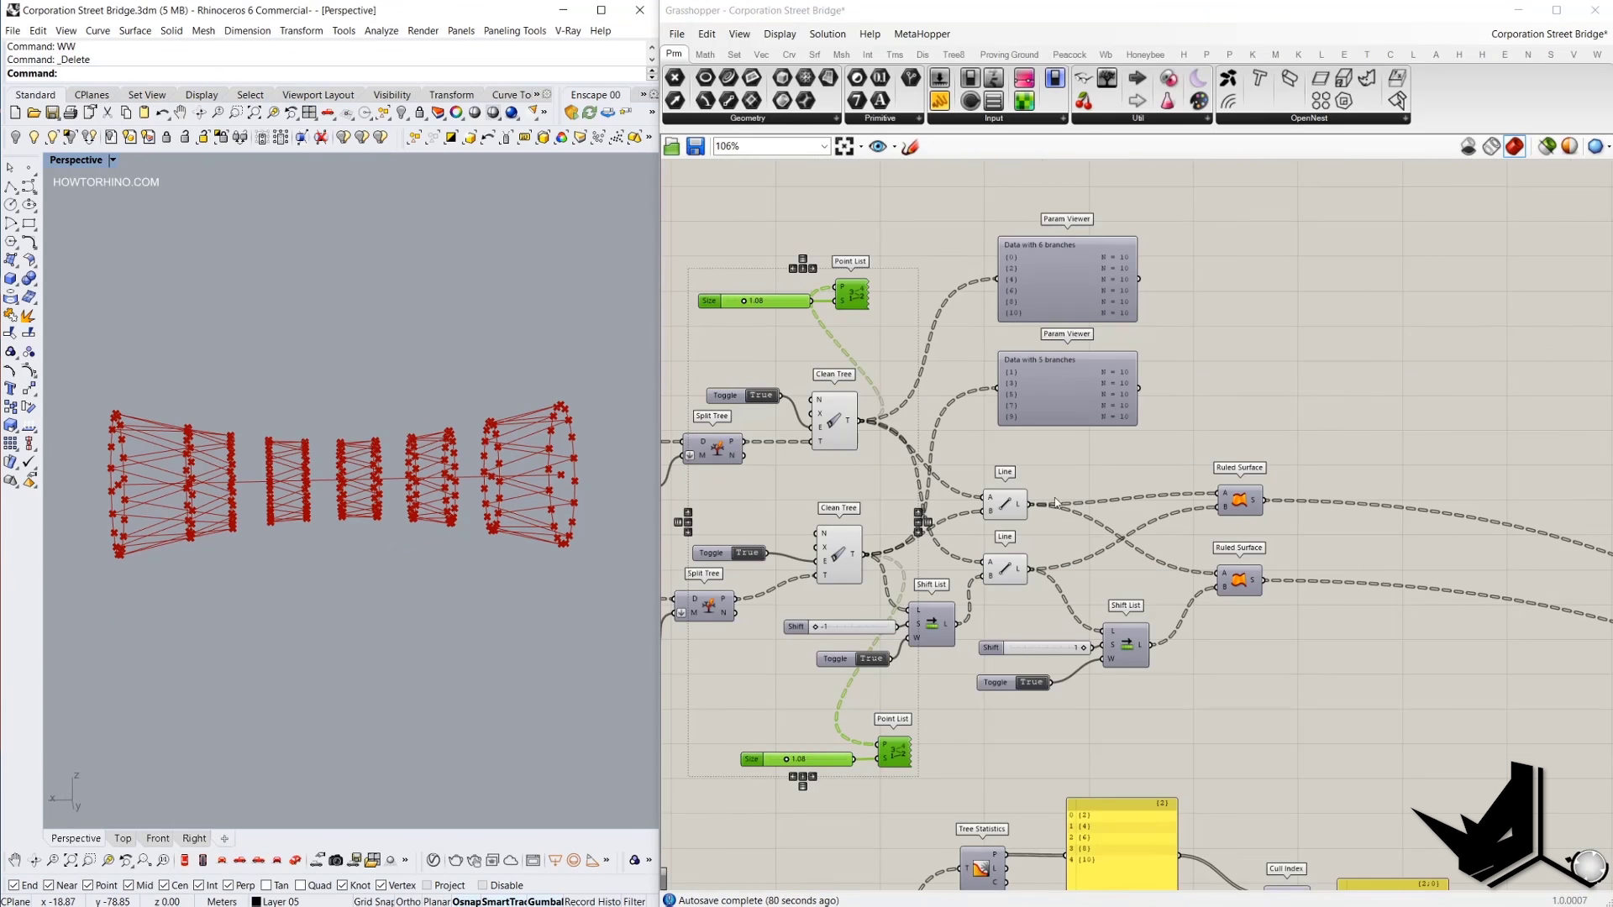
# Highlight both Line components together to examine the zigzag lines between neighbouring circles.
pyautogui.scroll(5, 527, 472)
pyautogui.keyDown('shift'); pyautogui.click(1018, 578); pyautogui.keyUp('shift')
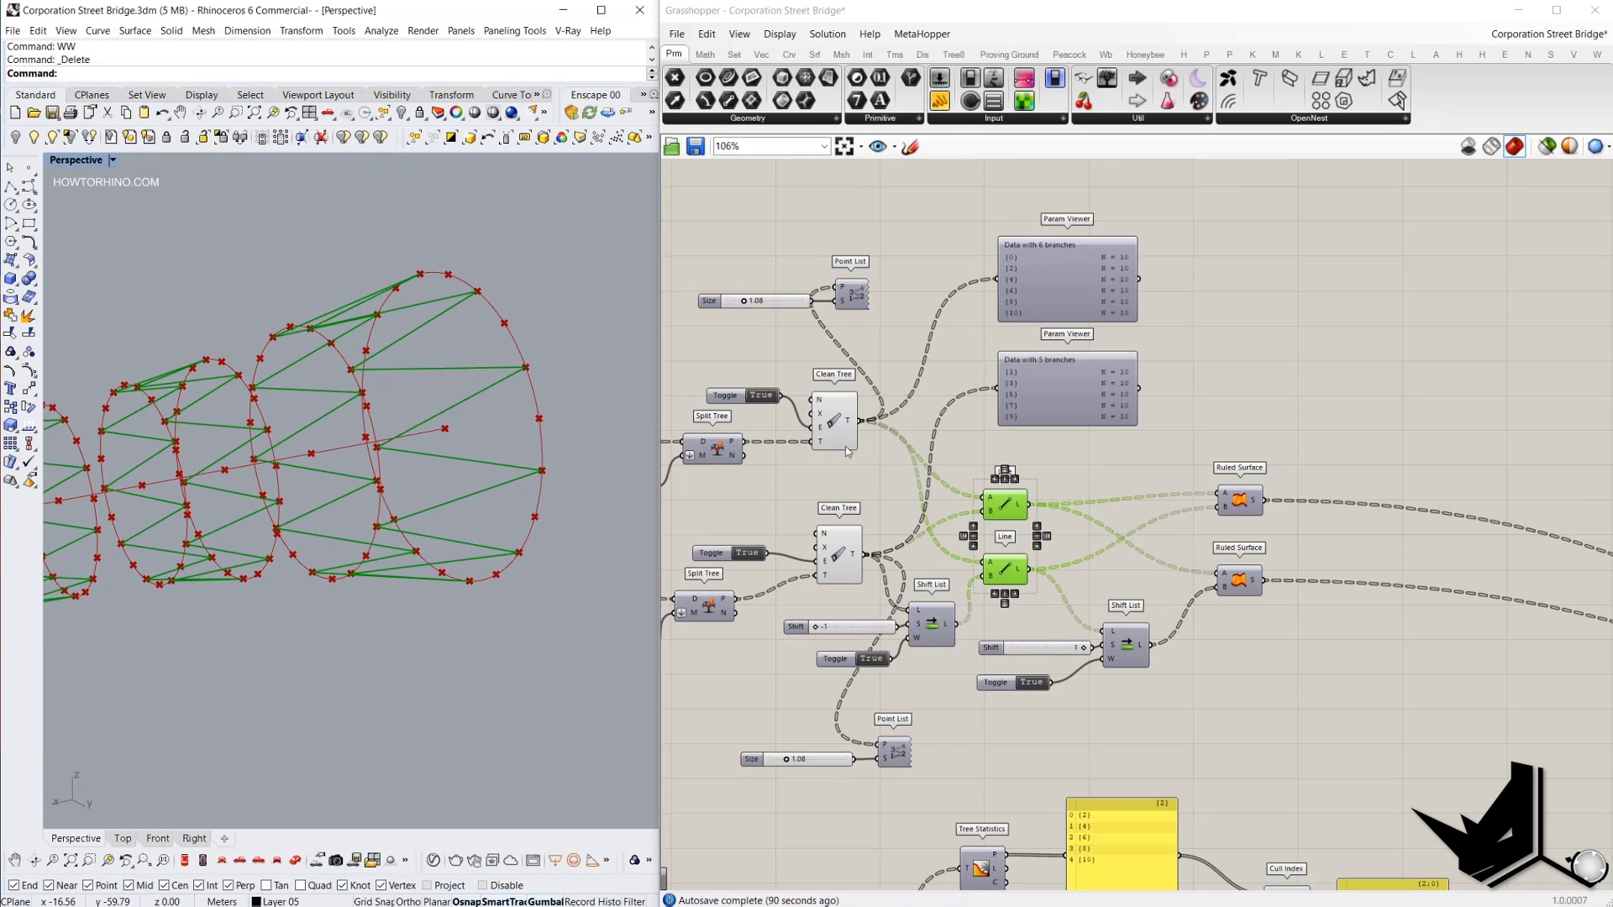
pyautogui.scroll(1, 1197, 492)
pyautogui.click(1213, 425)
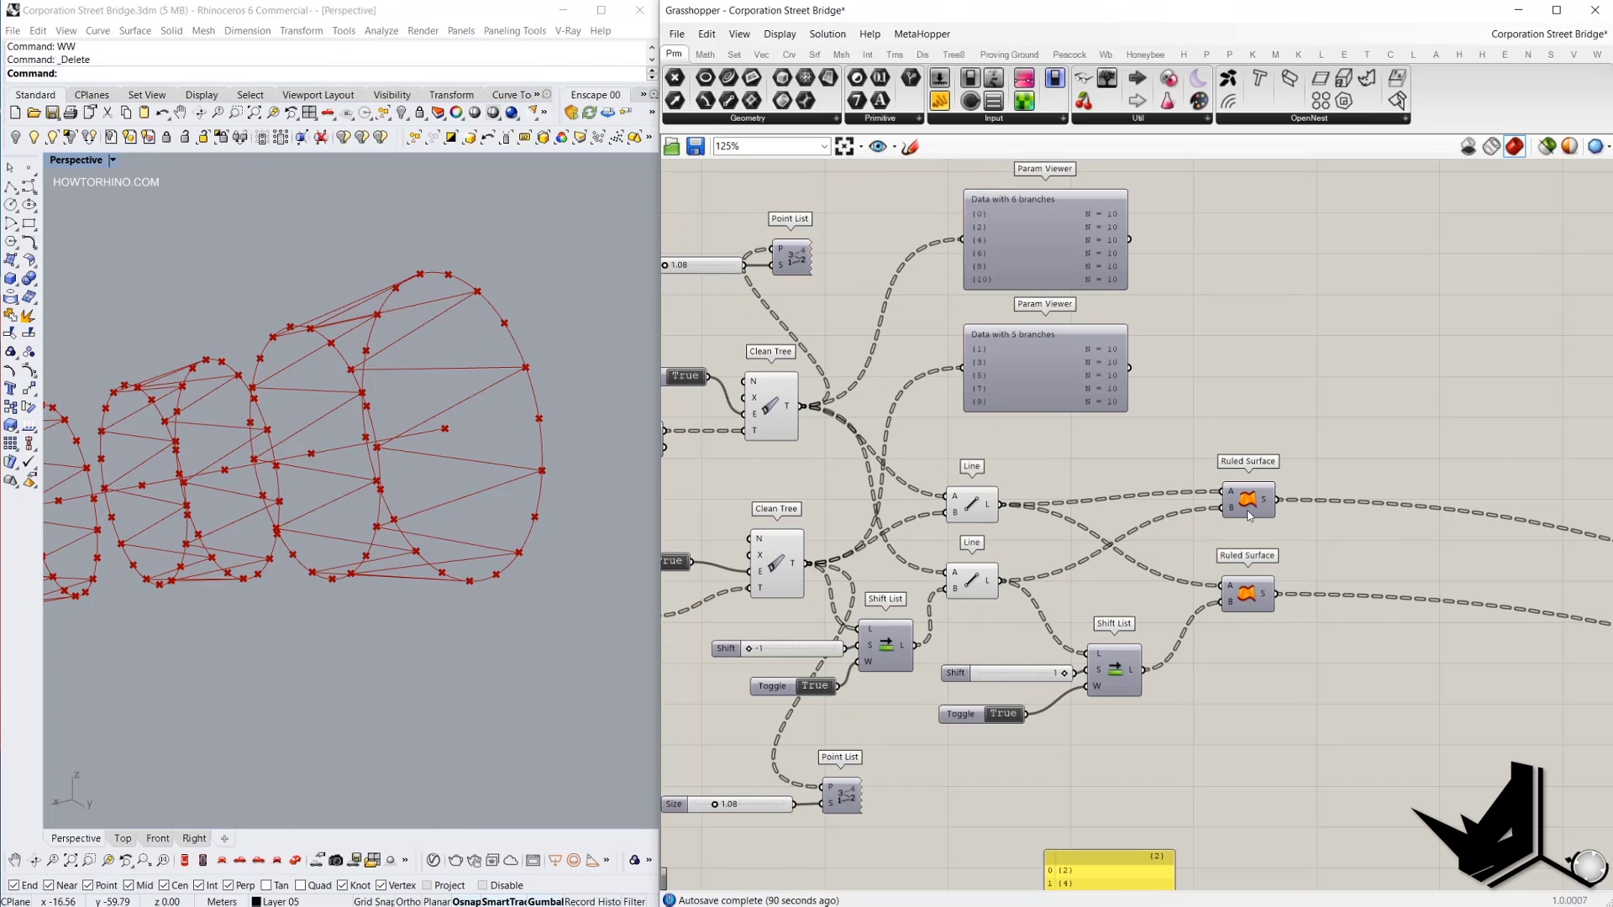
# Turn on the preview of the first Ruled Surface component and inspect its triangular panels in the Perspective viewport.
pyautogui.click(1249, 509)
pyautogui.middleClick(1249, 405)
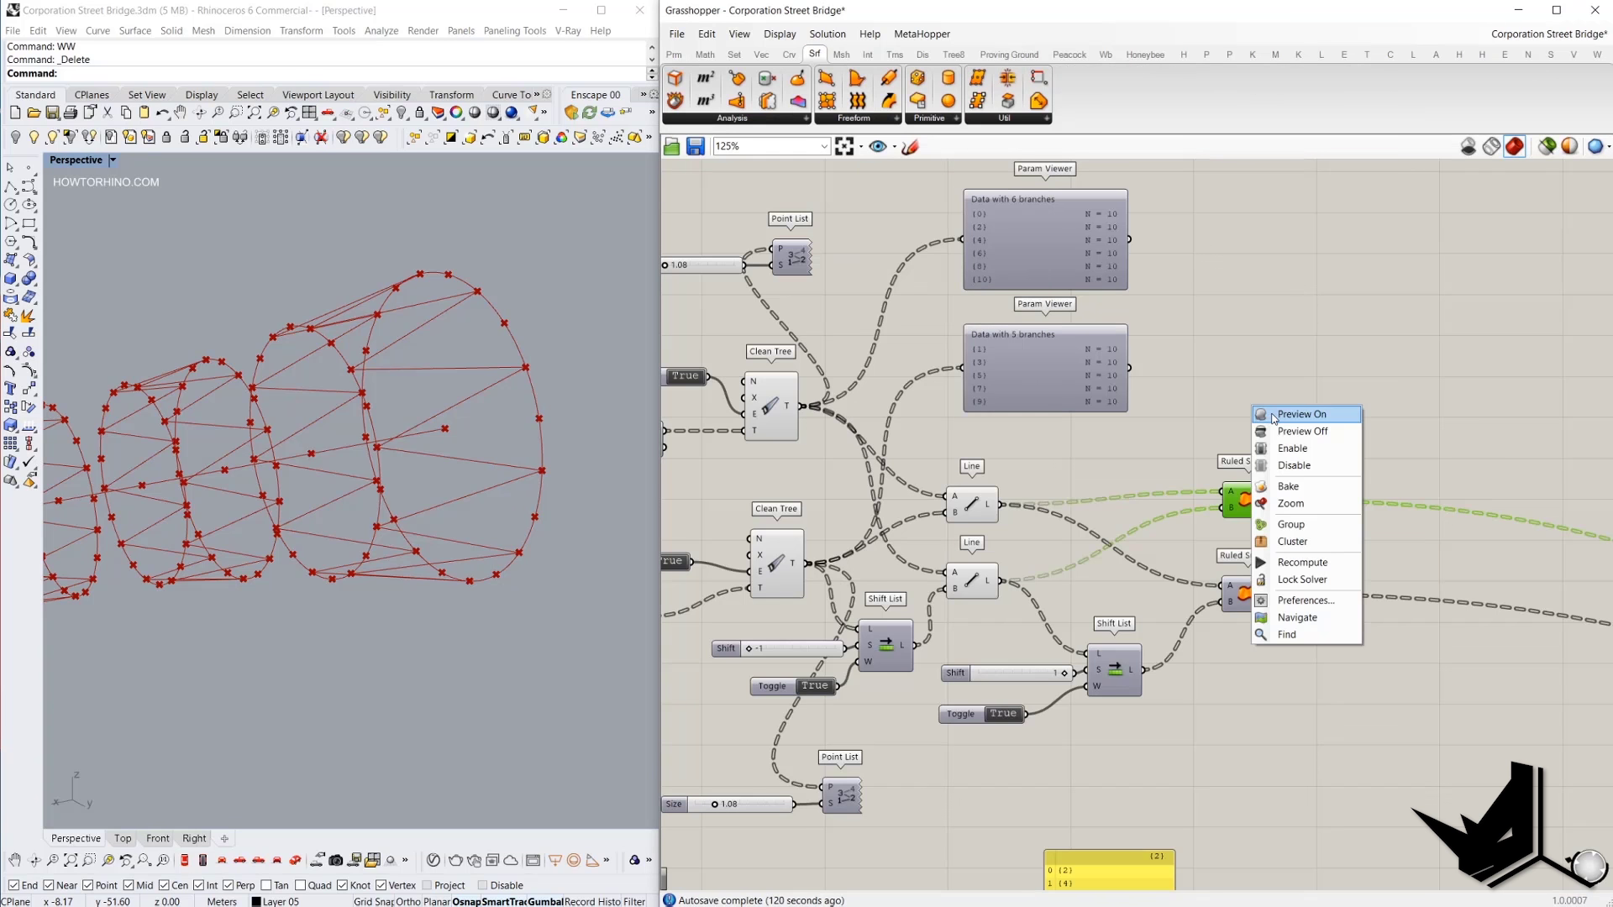
pyautogui.click(1269, 415)
pyautogui.click(1268, 396)
pyautogui.keyDown('shift'); pyautogui.moveTo(522, 434); pyautogui.dragTo(537, 476, button='right'); pyautogui.keyUp('shift')
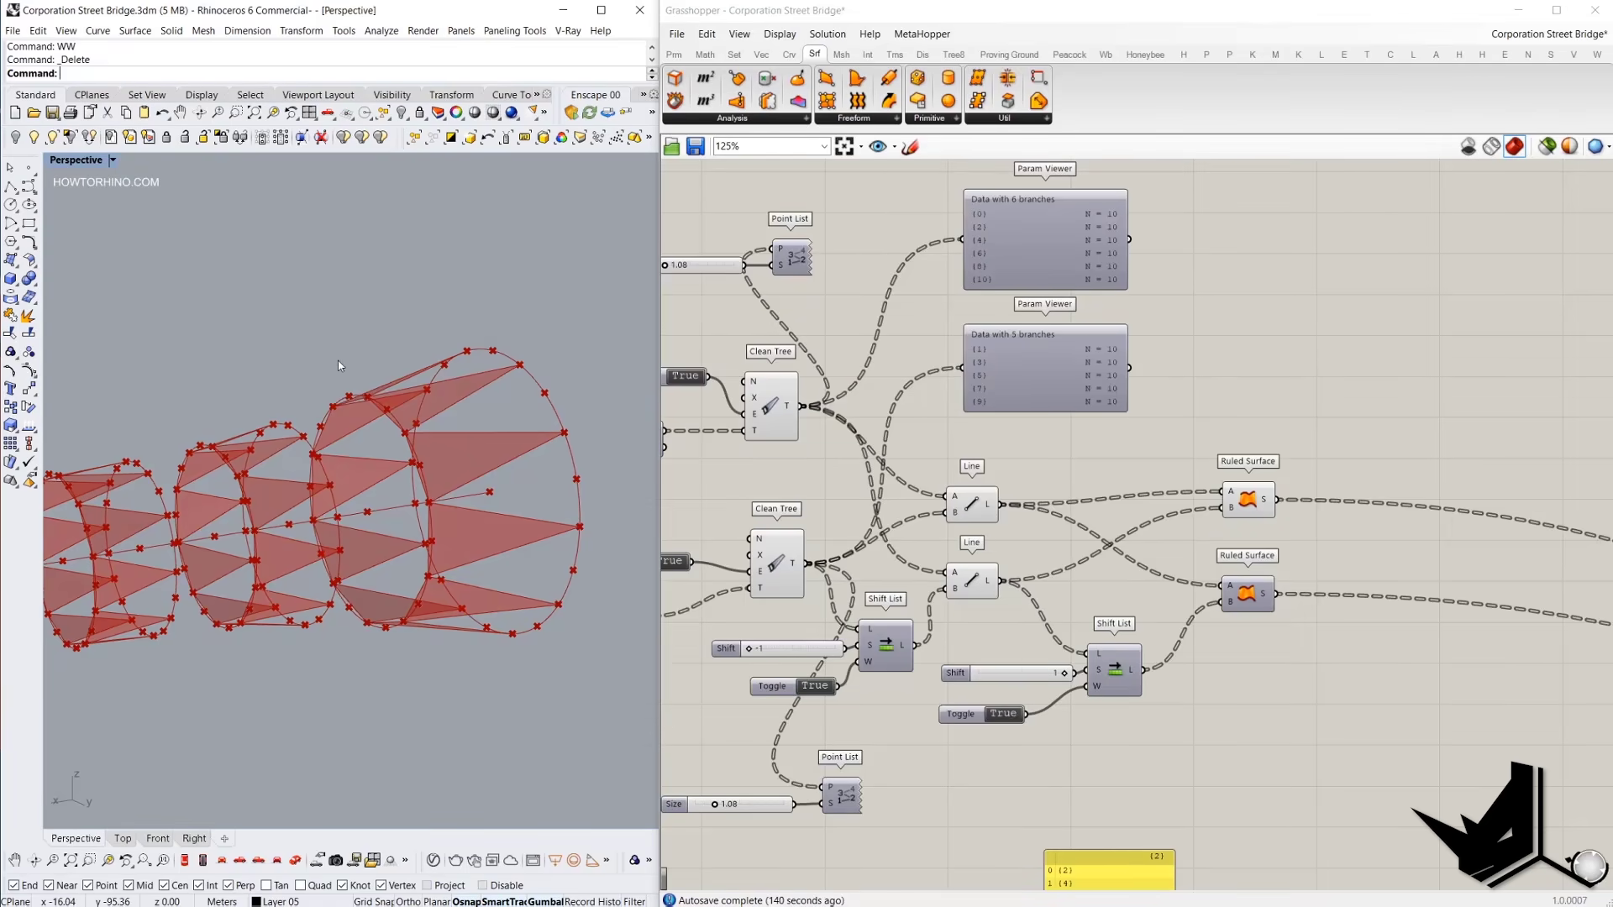
# Capture a region of the Perspective viewport, outline and hatch an empty triangle between the panels in green, and close the annotation.
pyautogui.press('Print')
pyautogui.moveTo(168, 211)
pyautogui.mouseDown()
pyautogui.moveTo(620, 735)
pyautogui.moveTo(657, 813)
pyautogui.mouseUp()
pyautogui.moveTo(427, 501)
pyautogui.mouseDown()
pyautogui.moveTo(547, 445)
pyautogui.moveTo(587, 539)
pyautogui.moveTo(458, 509)
pyautogui.moveTo(503, 511)
pyautogui.mouseUp()
pyautogui.moveTo(559, 455); pyautogui.dragTo(571, 483)
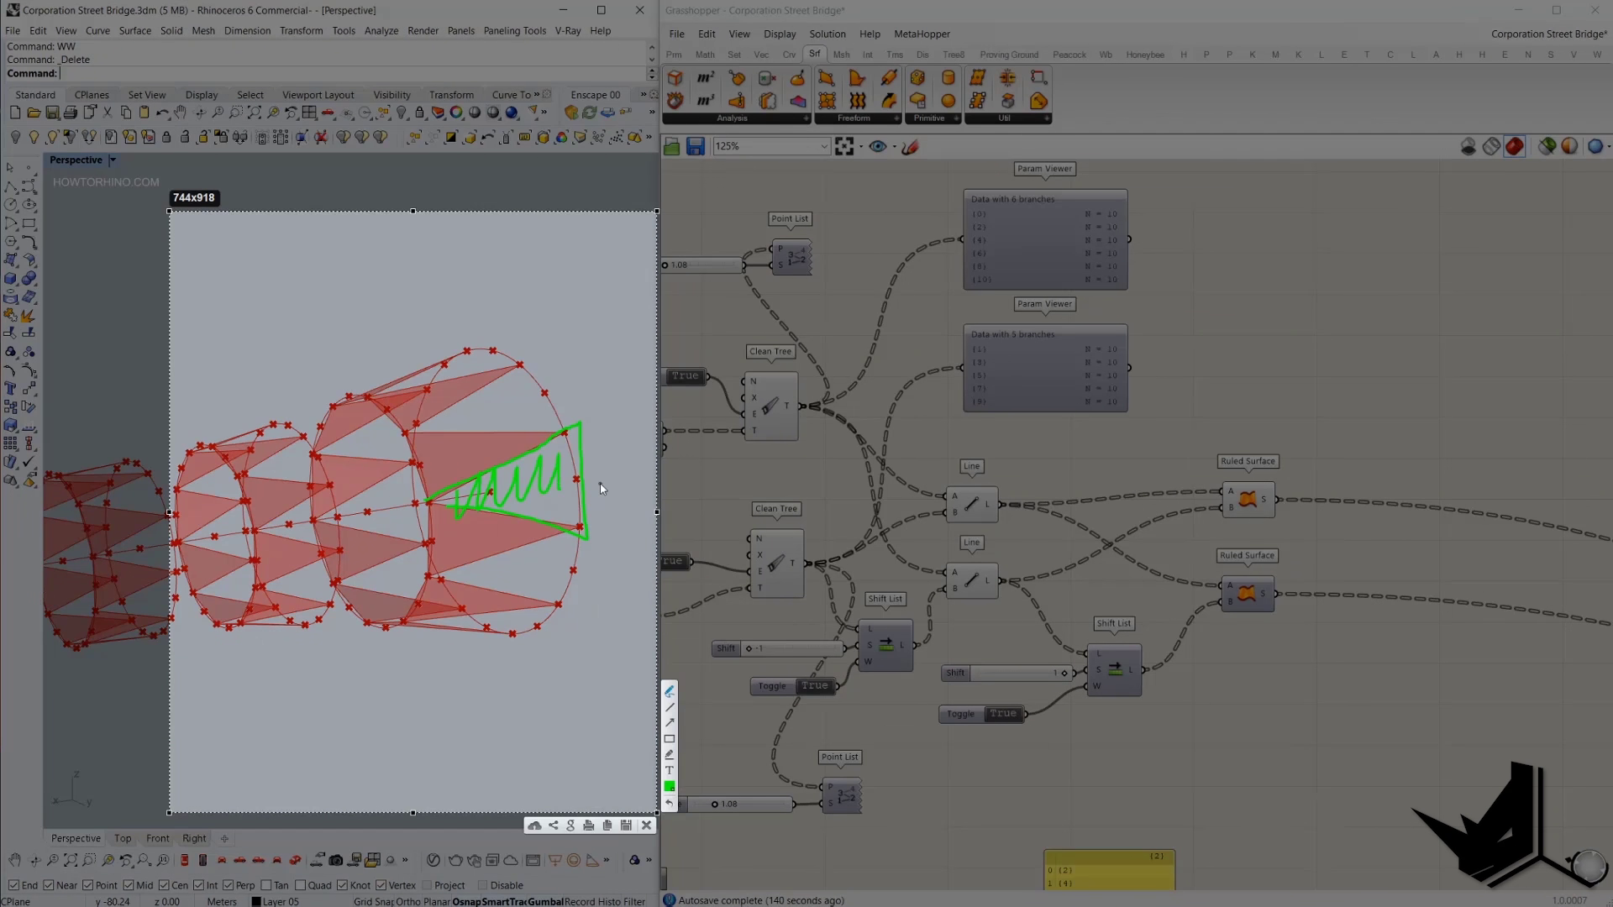
pyautogui.press('Escape')
# Highlight both Line components, capture a region spanning the viewport and definition, and label the traced panel edge 0 in green.
pyautogui.moveTo(997, 611); pyautogui.dragTo(949, 467)
pyautogui.click(1013, 455)
pyautogui.moveTo(473, 453); pyautogui.dragTo(550, 480, button='right')
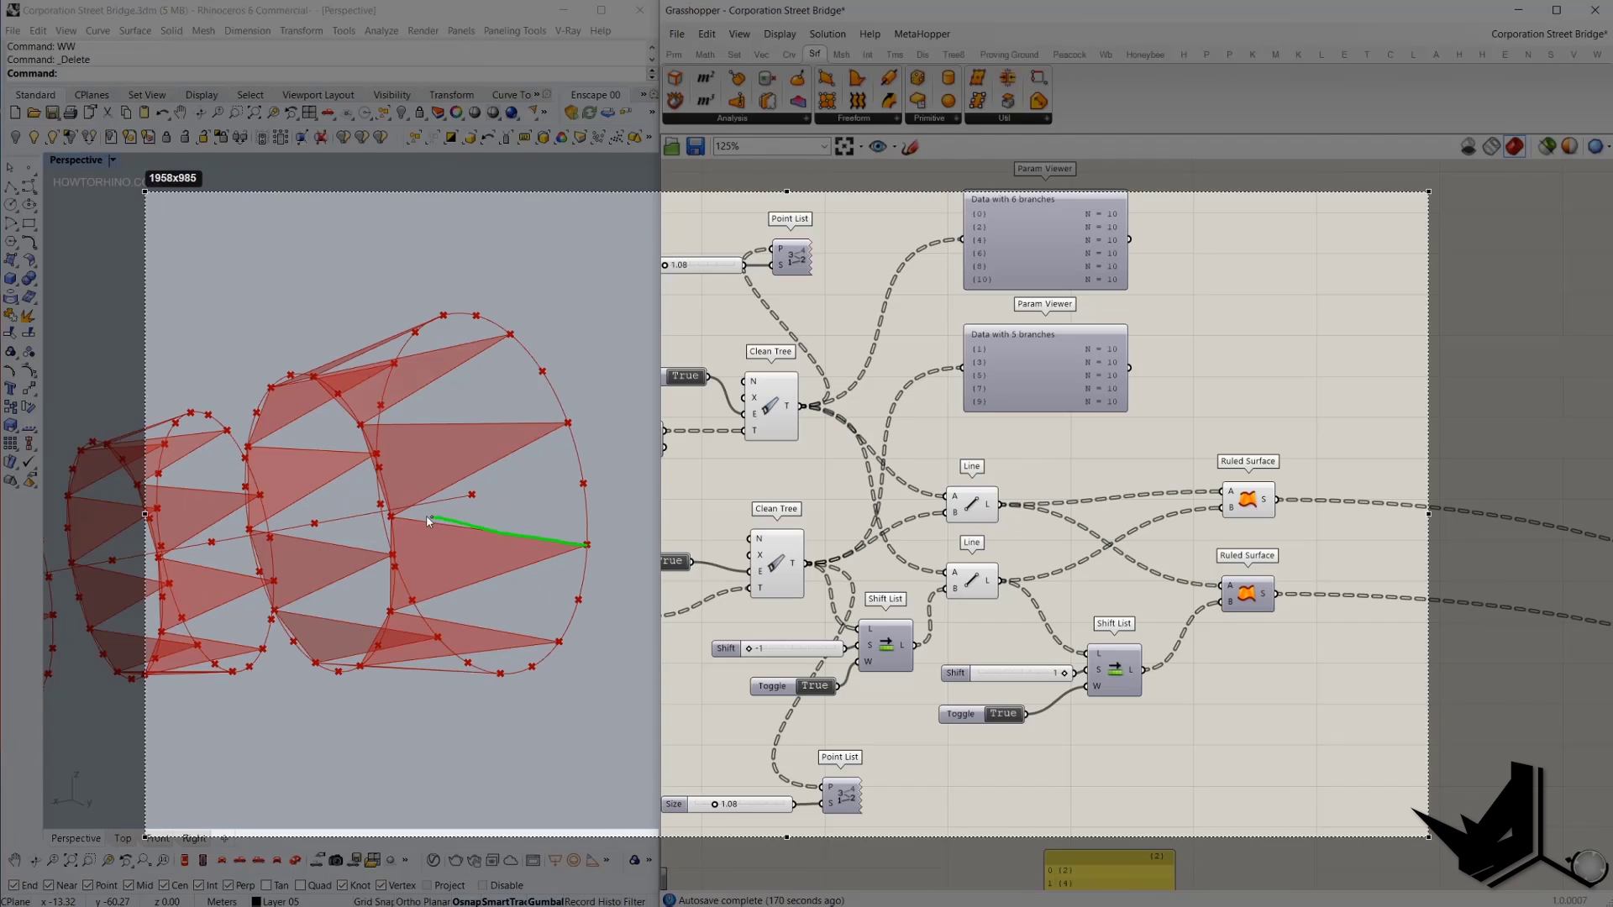
pyautogui.moveTo(487, 523); pyautogui.dragTo(501, 518)
# Trace the lower edge of the filled triangle in green, label it 0 and hatch the panel between the two edges.
pyautogui.moveTo(587, 544); pyautogui.dragTo(388, 603)
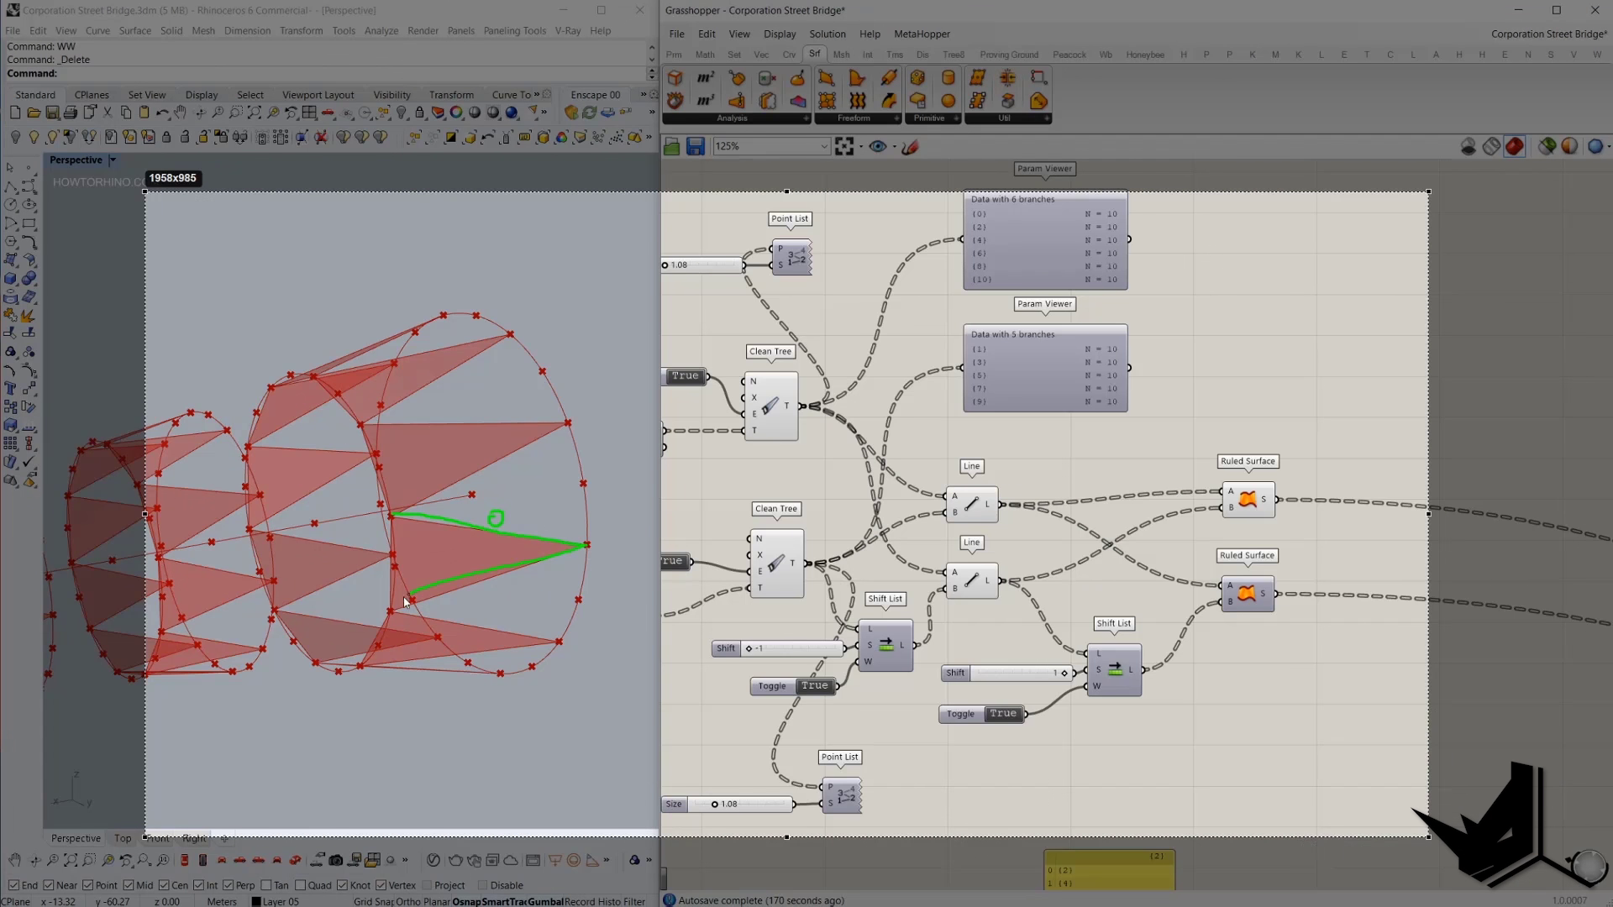
pyautogui.moveTo(501, 588); pyautogui.dragTo(508, 595)
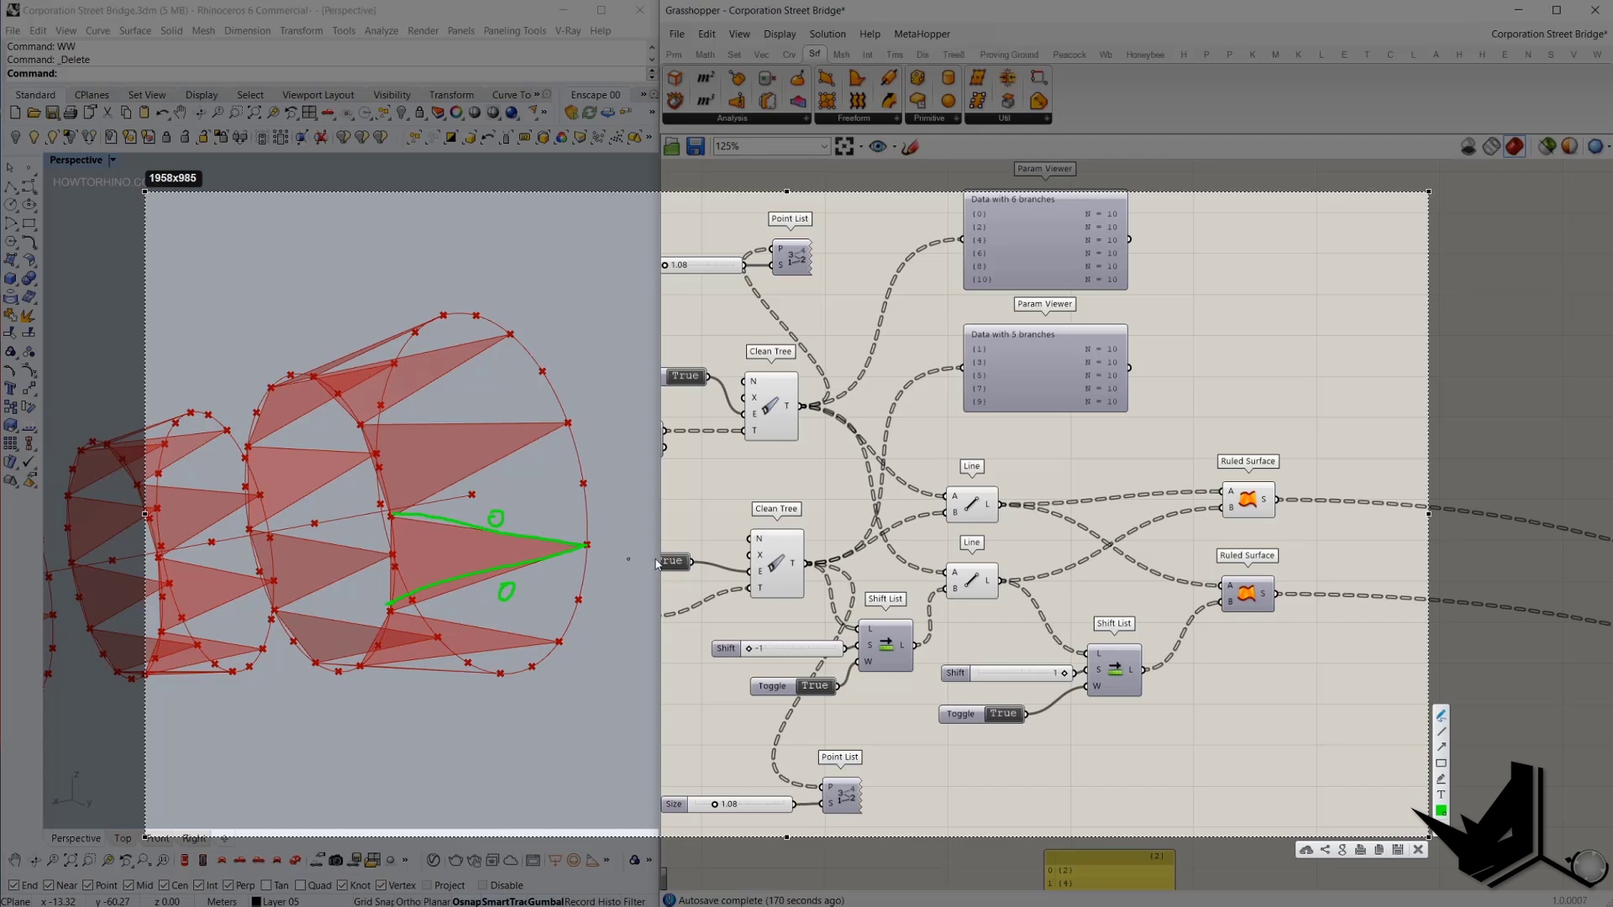
pyautogui.moveTo(404, 578); pyautogui.dragTo(427, 536)
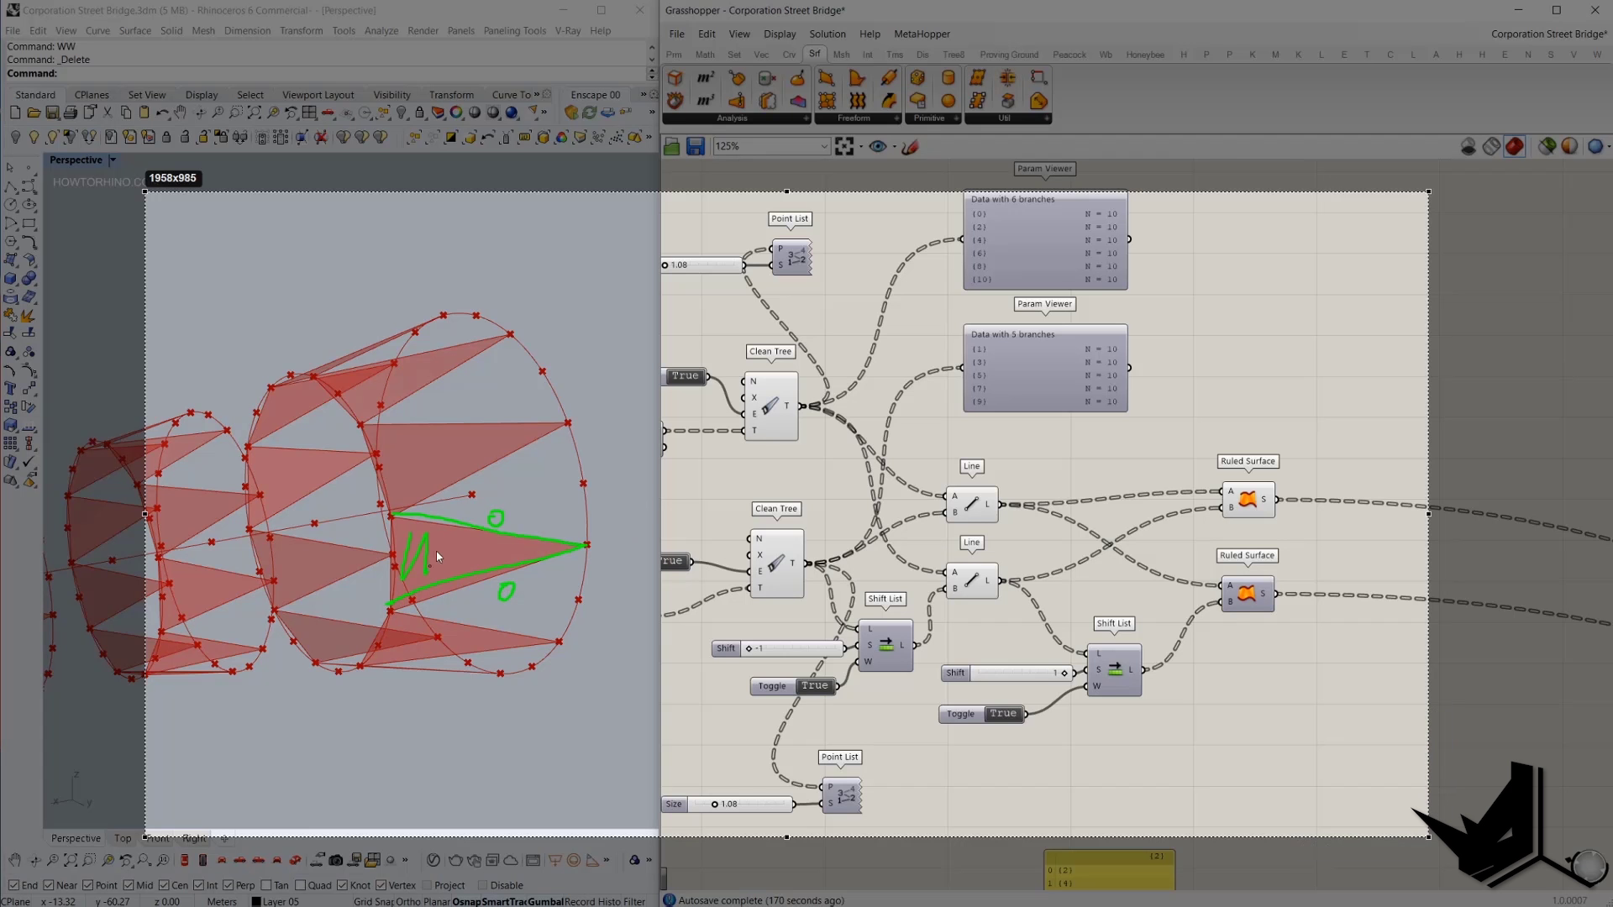
pyautogui.moveTo(545, 546); pyautogui.dragTo(563, 546)
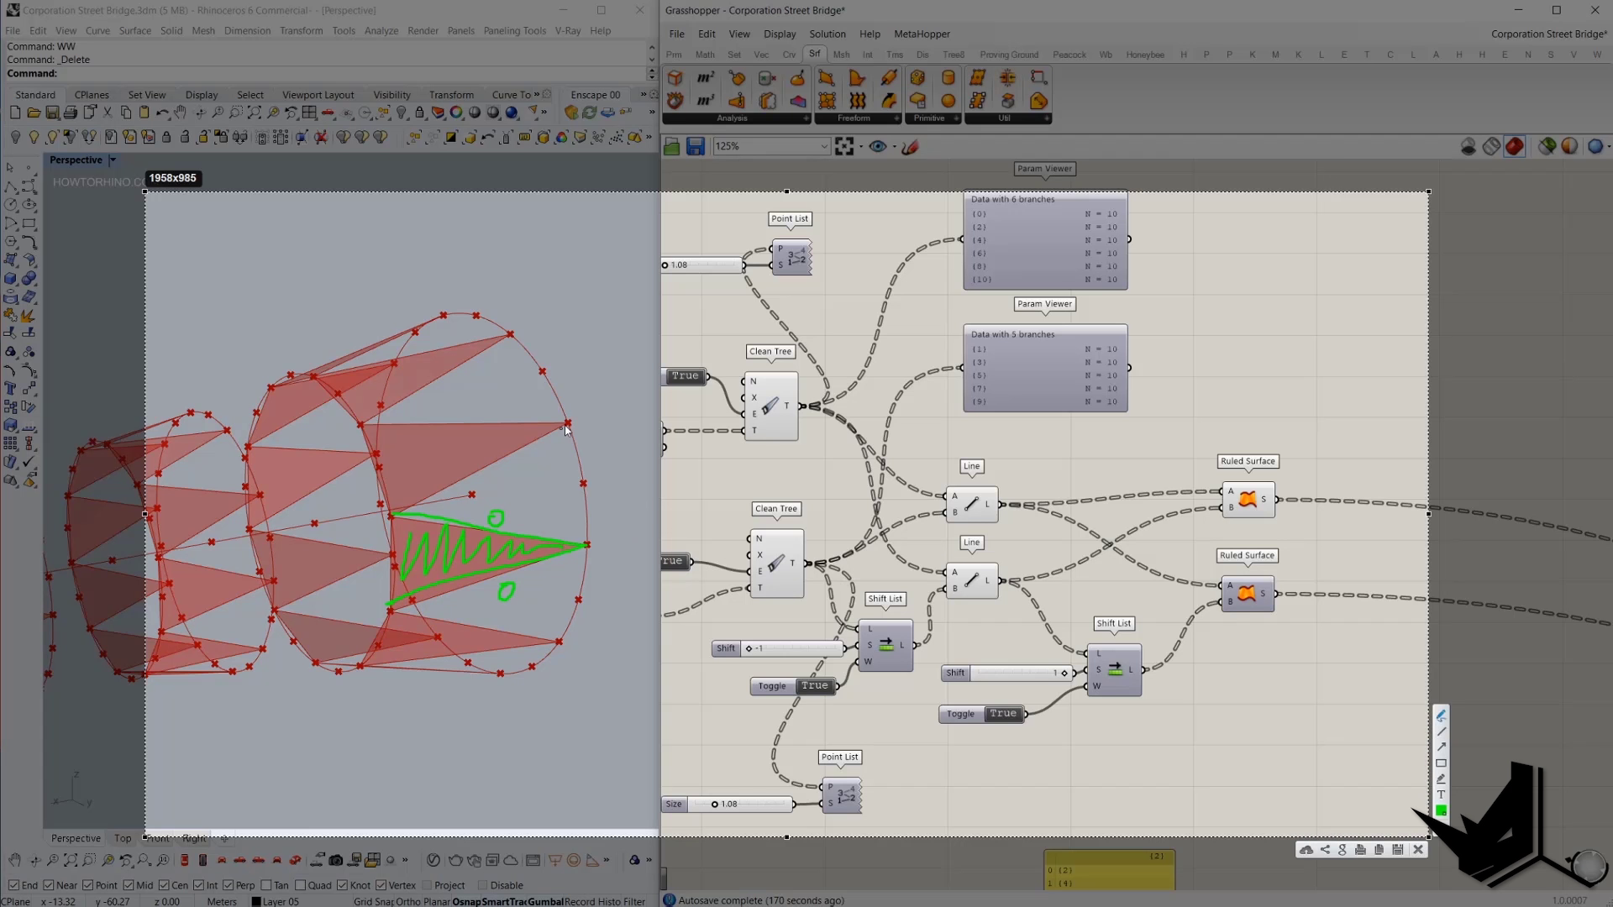
# Trace both edges of the filled triangle above in green and label each of them 1.
pyautogui.moveTo(568, 424); pyautogui.dragTo(411, 509)
pyautogui.moveTo(499, 469); pyautogui.dragTo(504, 482)
pyautogui.moveTo(363, 414); pyautogui.dragTo(556, 428)
pyautogui.moveTo(452, 399); pyautogui.dragTo(478, 415)
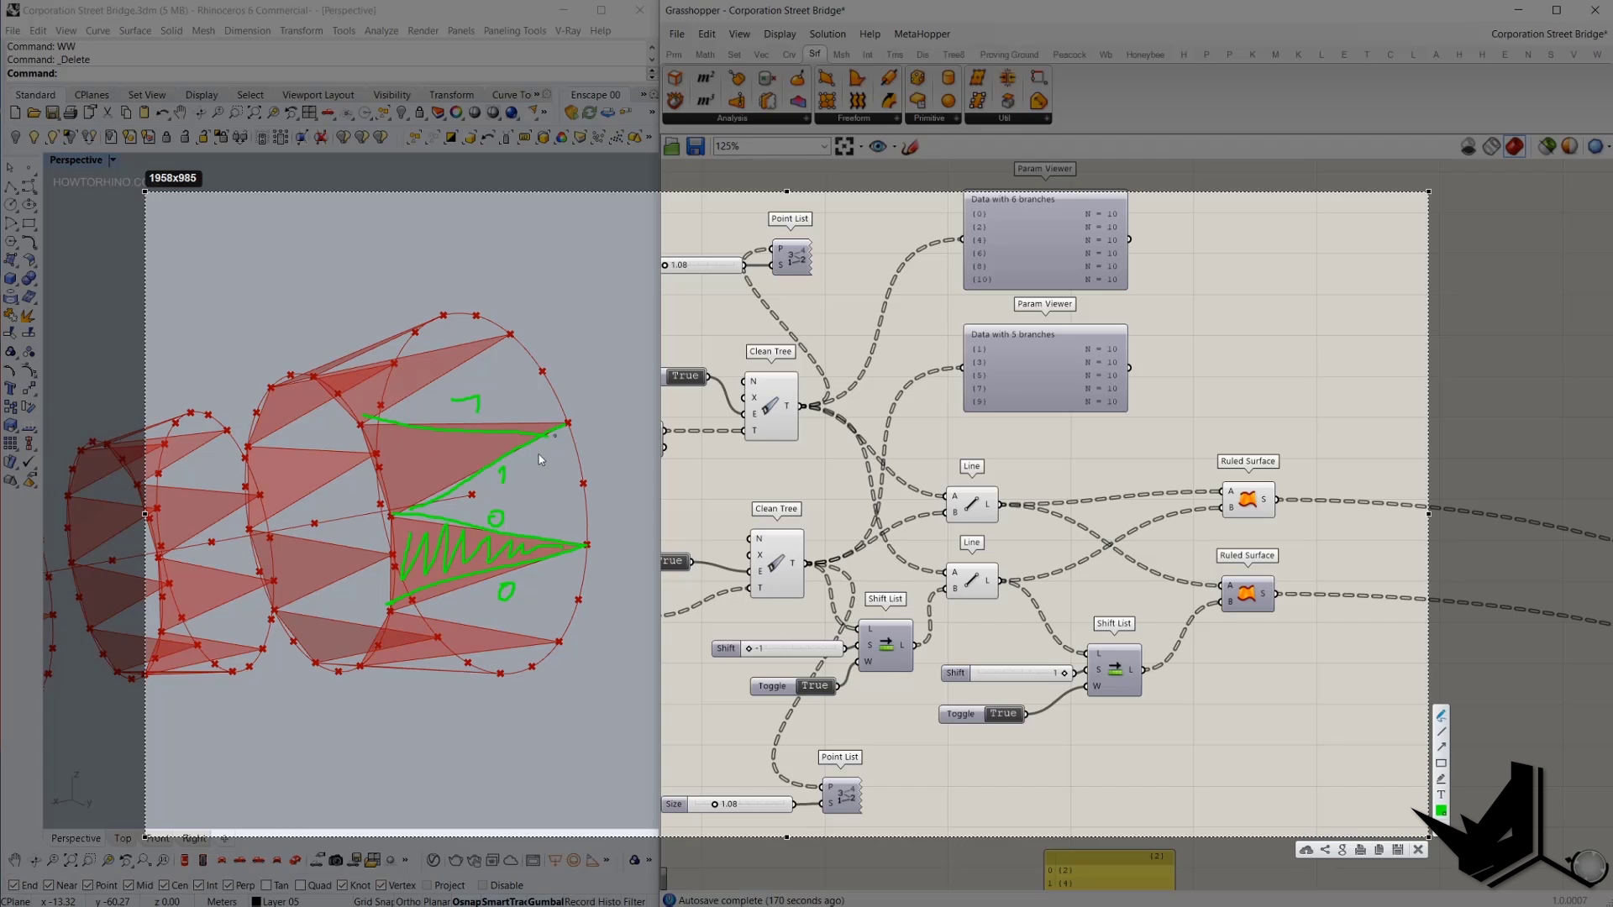
# Undo the green annotations back to the first panel edge labelled 0.
pyautogui.hotkey('ctrl', 'z')
pyautogui.hotkey('ctrl', 'z')
pyautogui.hotkey('ctrl', 'z')
pyautogui.hotkey('ctrl', 'z')
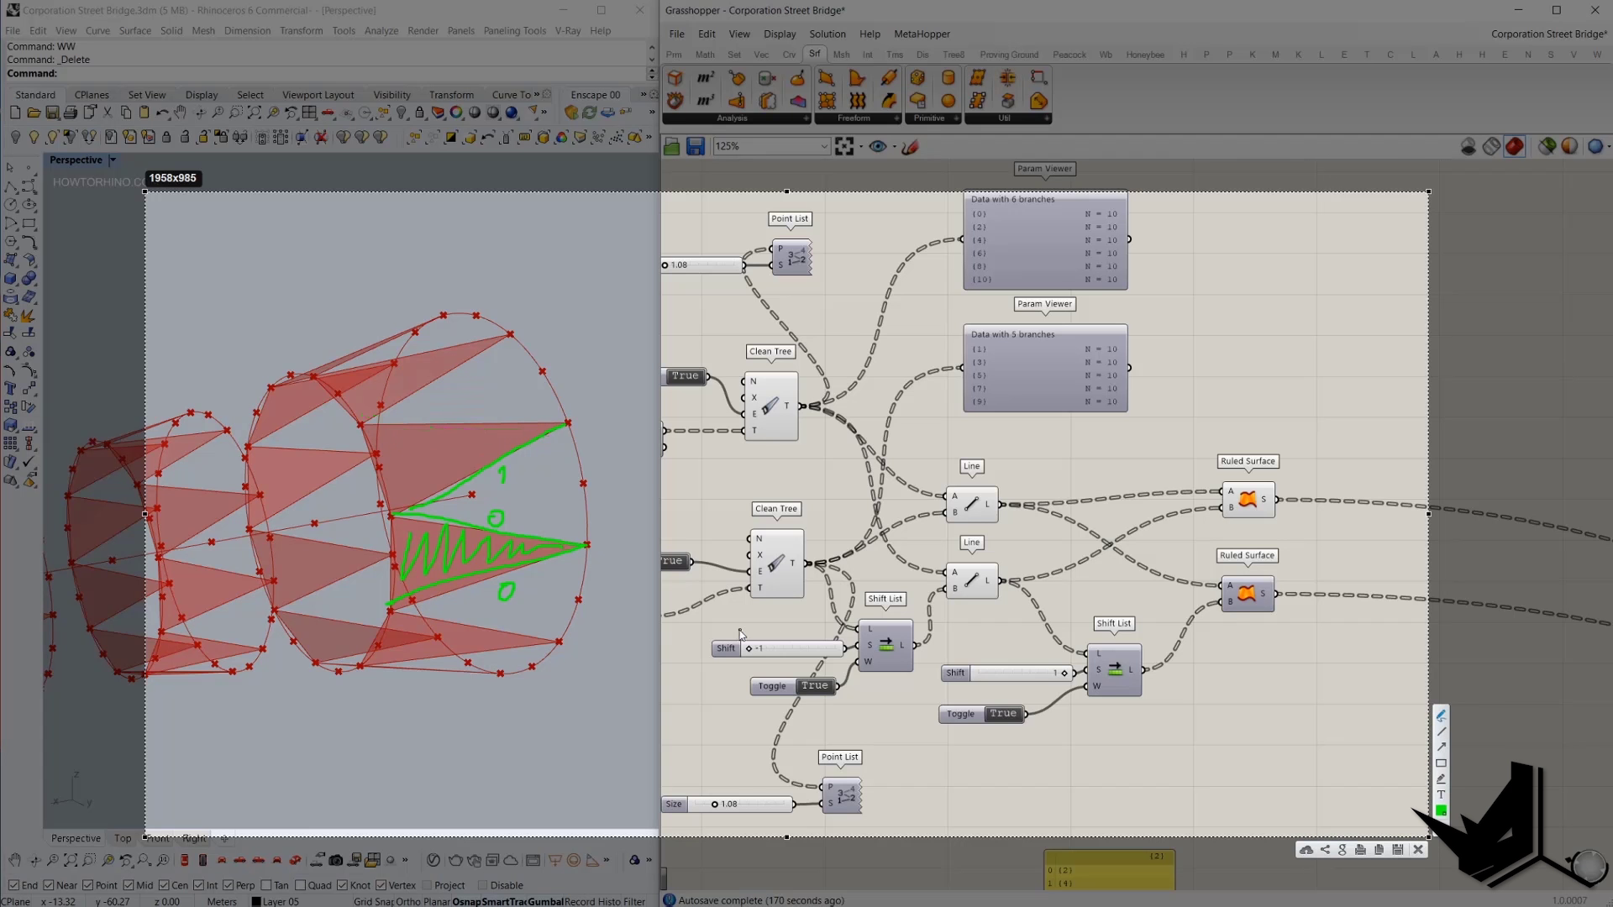
pyautogui.hotkey('ctrl', 'z')
pyautogui.hotkey('ctrl', 'z')
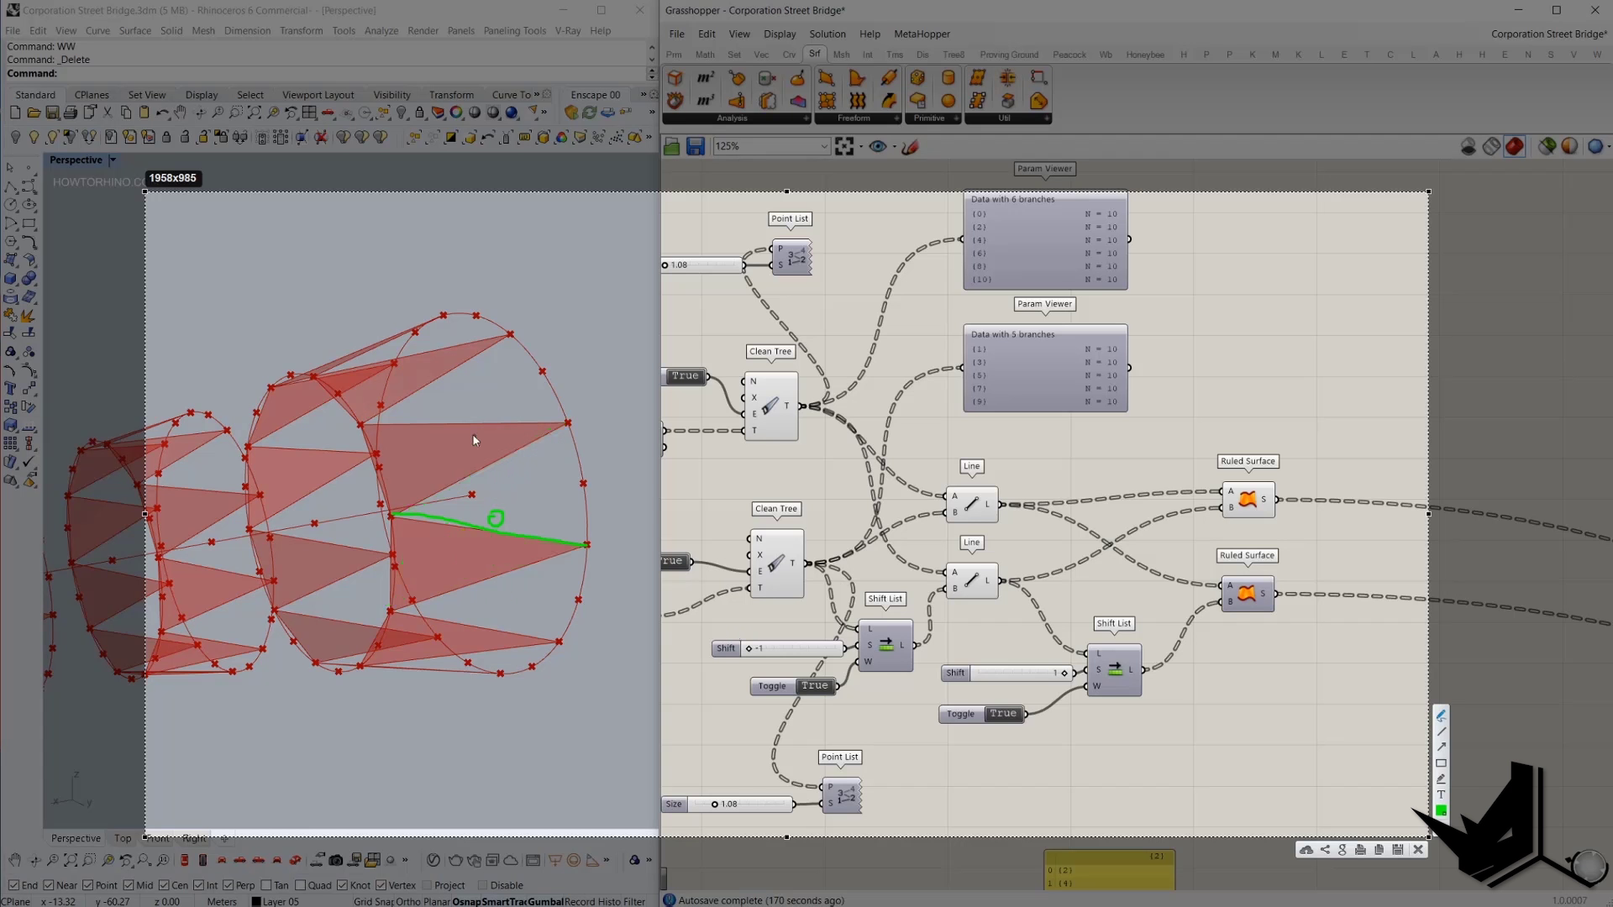
# Trace the upper edges from the first Line component in green and label them 1 and 2.
pyautogui.moveTo(375, 415); pyautogui.dragTo(573, 434)
pyautogui.moveTo(457, 404); pyautogui.dragTo(478, 415)
pyautogui.moveTo(313, 367); pyautogui.dragTo(462, 359)
pyautogui.moveTo(393, 344); pyautogui.dragTo(420, 351)
# Switch the pen colour to yellow and trace the second Line component's edges, numbering them 0, 1 and 2.
pyautogui.click(1440, 810)
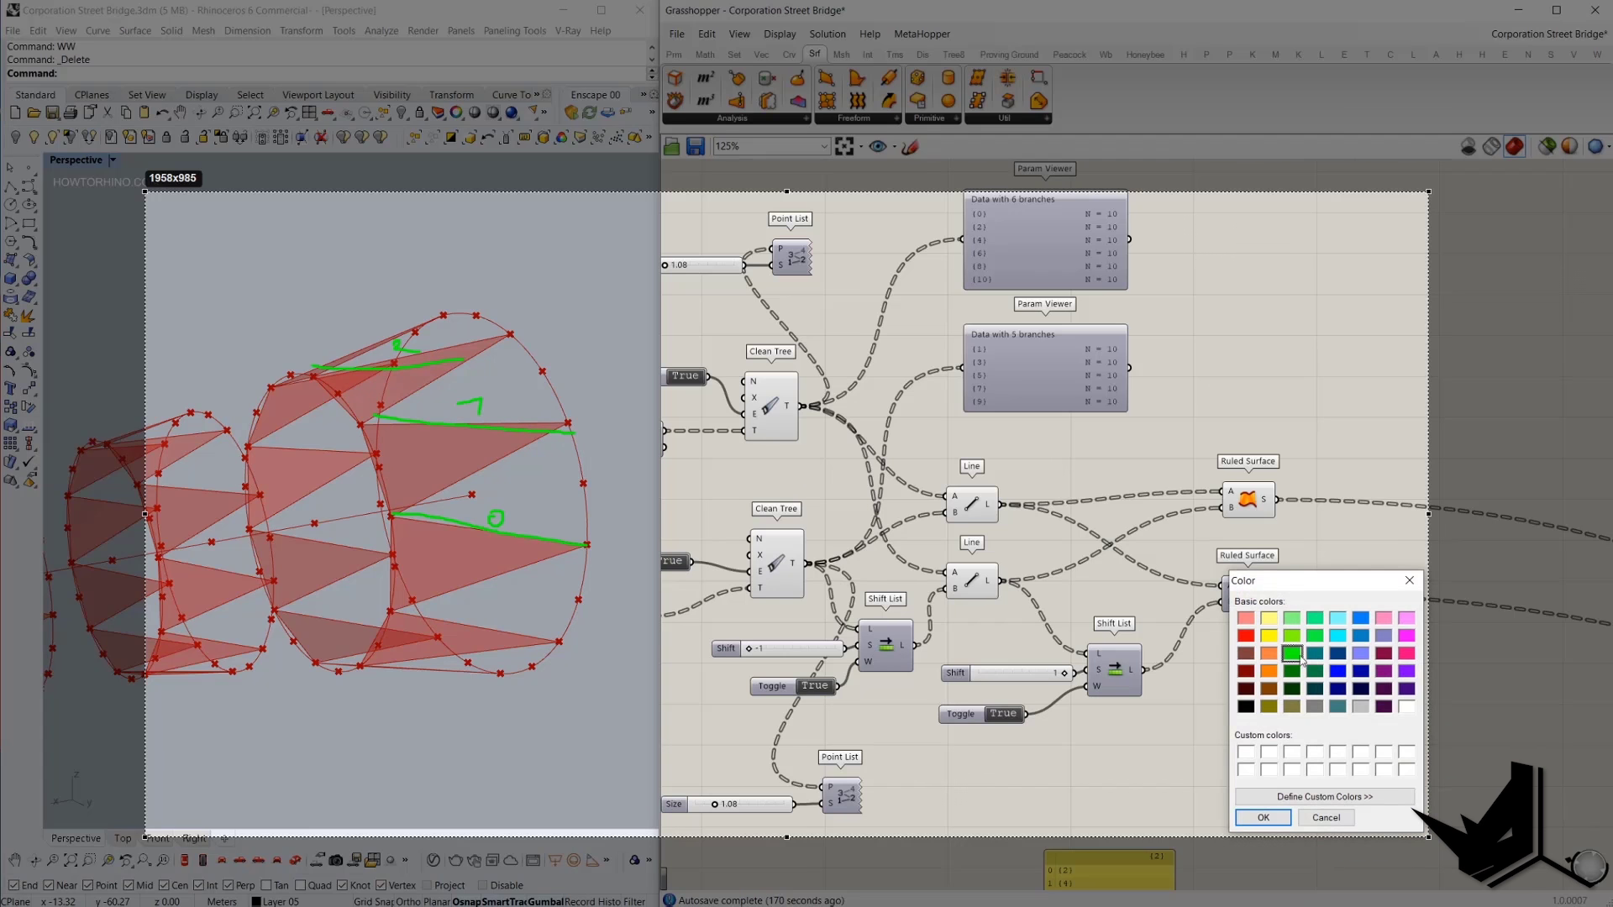
pyautogui.click(1269, 636)
pyautogui.click(1276, 814)
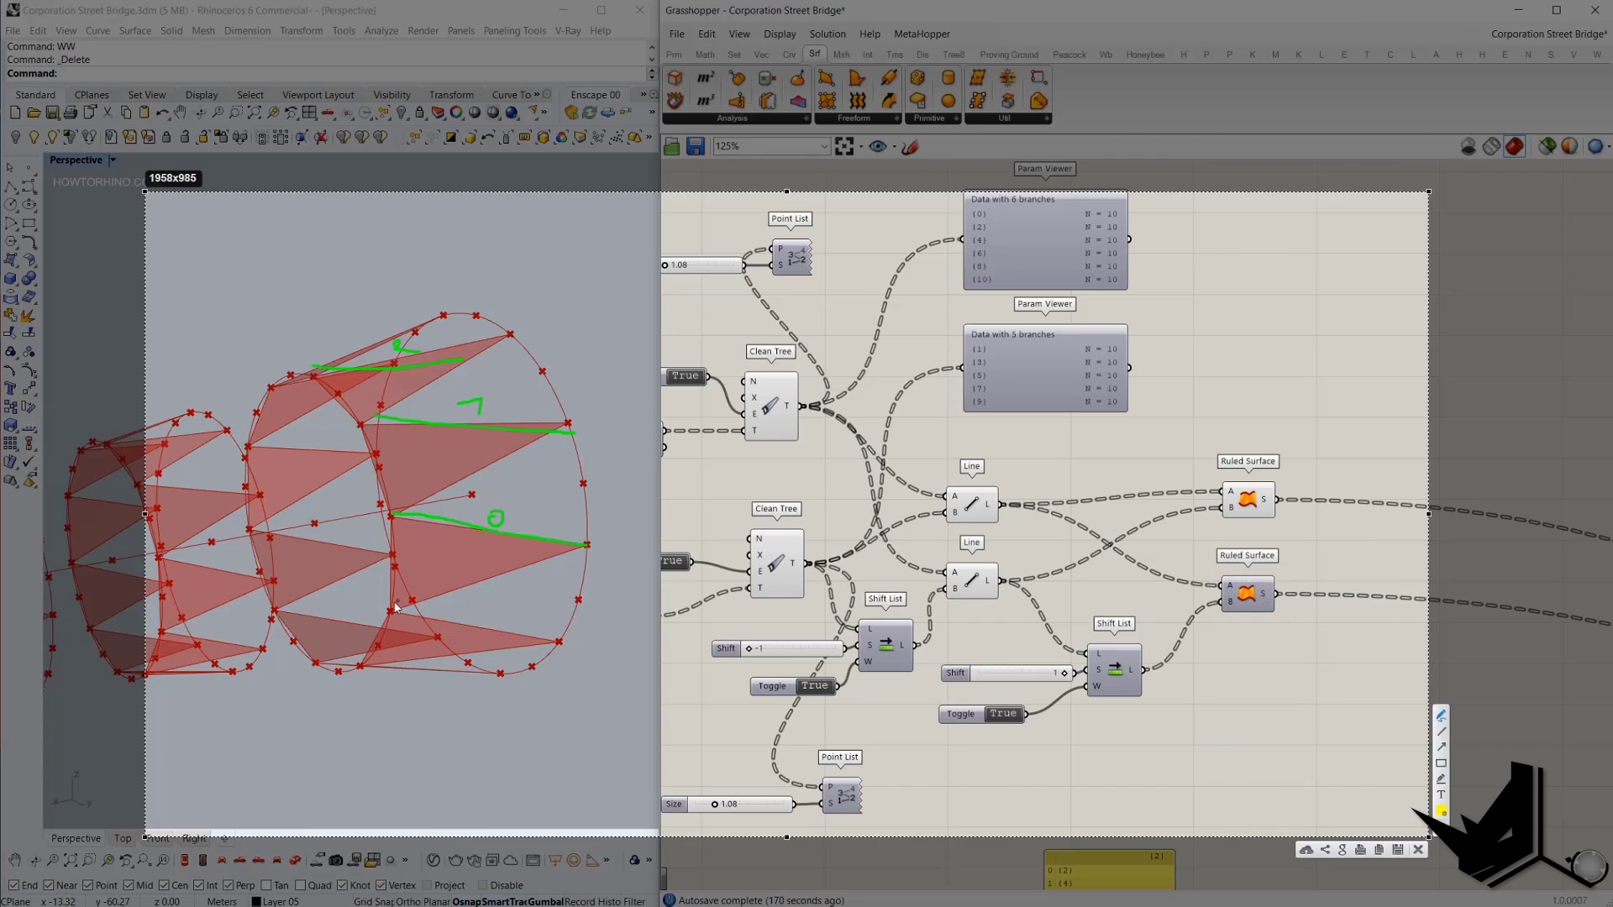
pyautogui.moveTo(391, 606); pyautogui.dragTo(585, 547)
pyautogui.moveTo(490, 579); pyautogui.dragTo(501, 592)
pyautogui.moveTo(396, 508); pyautogui.dragTo(554, 428)
pyautogui.moveTo(483, 472); pyautogui.dragTo(491, 479)
pyautogui.moveTo(376, 419)
pyautogui.mouseDown()
pyautogui.moveTo(488, 343)
pyautogui.moveTo(462, 384)
pyautogui.mouseUp()
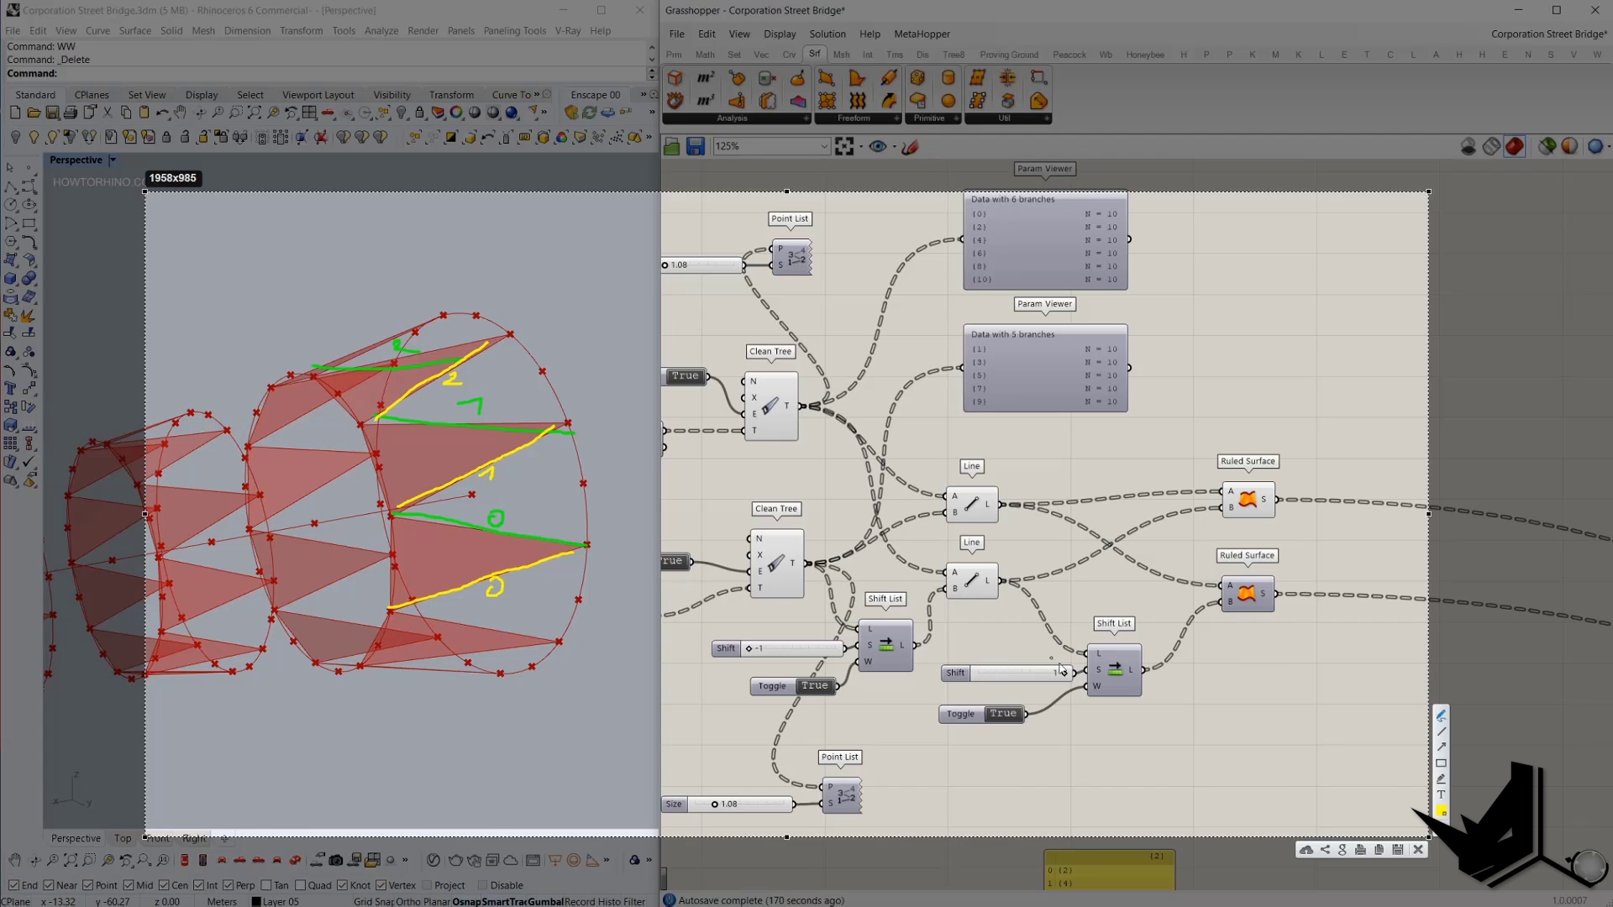
# Circle the Shift value 1 and the second Line component in yellow, and renumber the yellow edges 1 and 2 as 0 and 1 in cyan.
pyautogui.moveTo(1060, 662)
pyautogui.mouseDown()
pyautogui.moveTo(1029, 685)
pyautogui.moveTo(1071, 663)
pyautogui.mouseUp()
pyautogui.moveTo(978, 552)
pyautogui.mouseDown()
pyautogui.moveTo(1019, 598)
pyautogui.moveTo(909, 567)
pyautogui.moveTo(967, 550)
pyautogui.mouseUp()
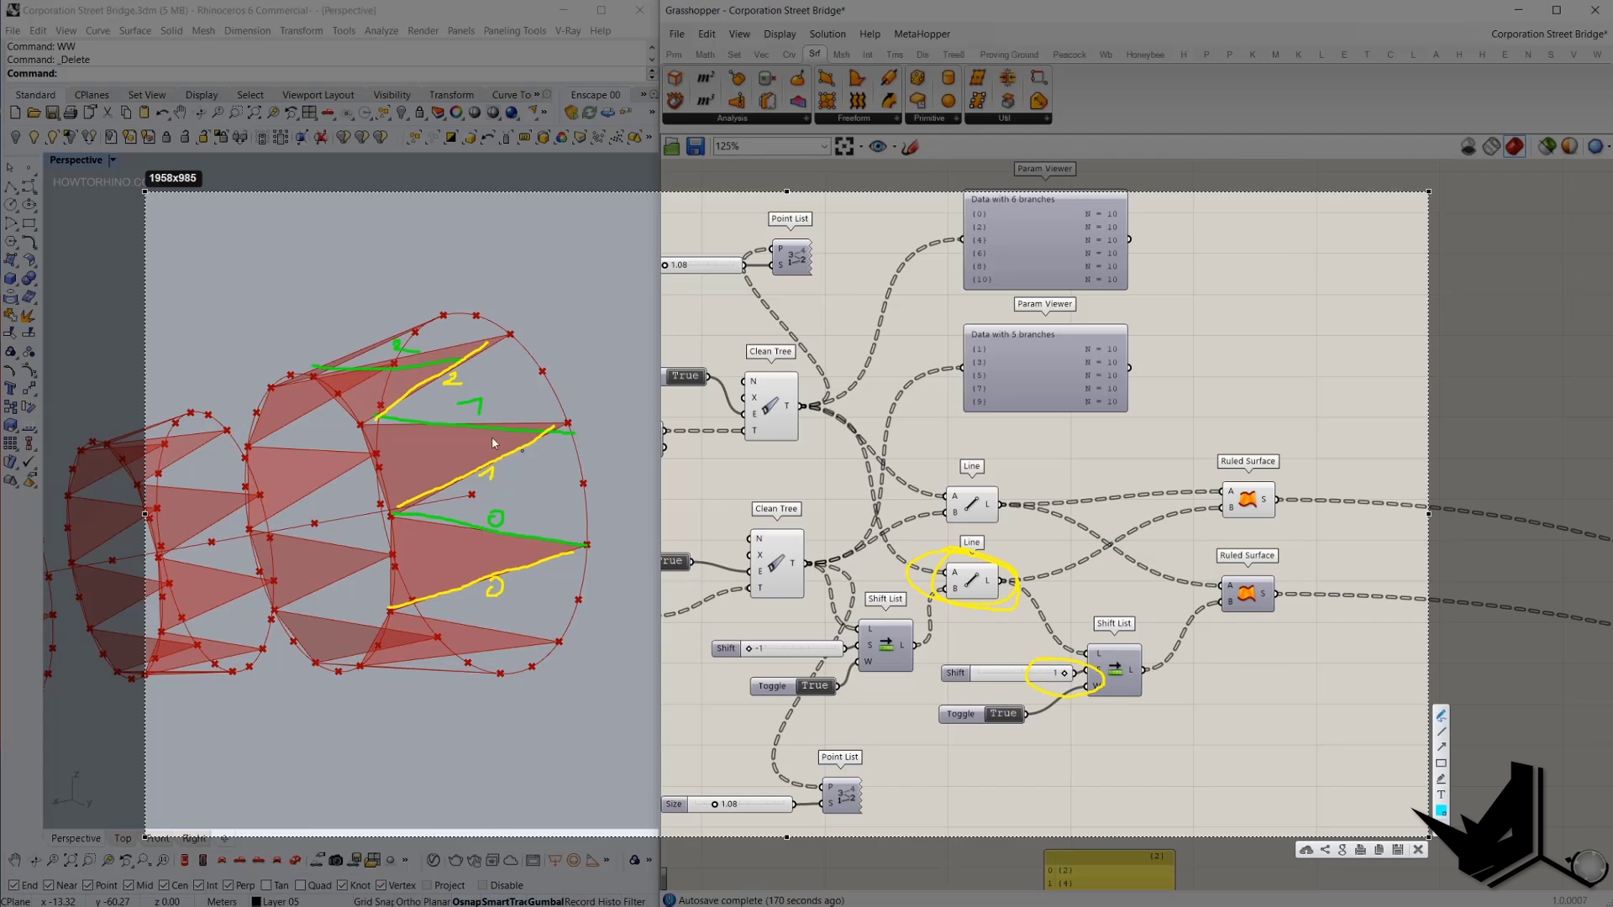
pyautogui.moveTo(485, 472)
pyautogui.mouseDown()
pyautogui.moveTo(471, 483)
pyautogui.moveTo(534, 463)
pyautogui.mouseUp()
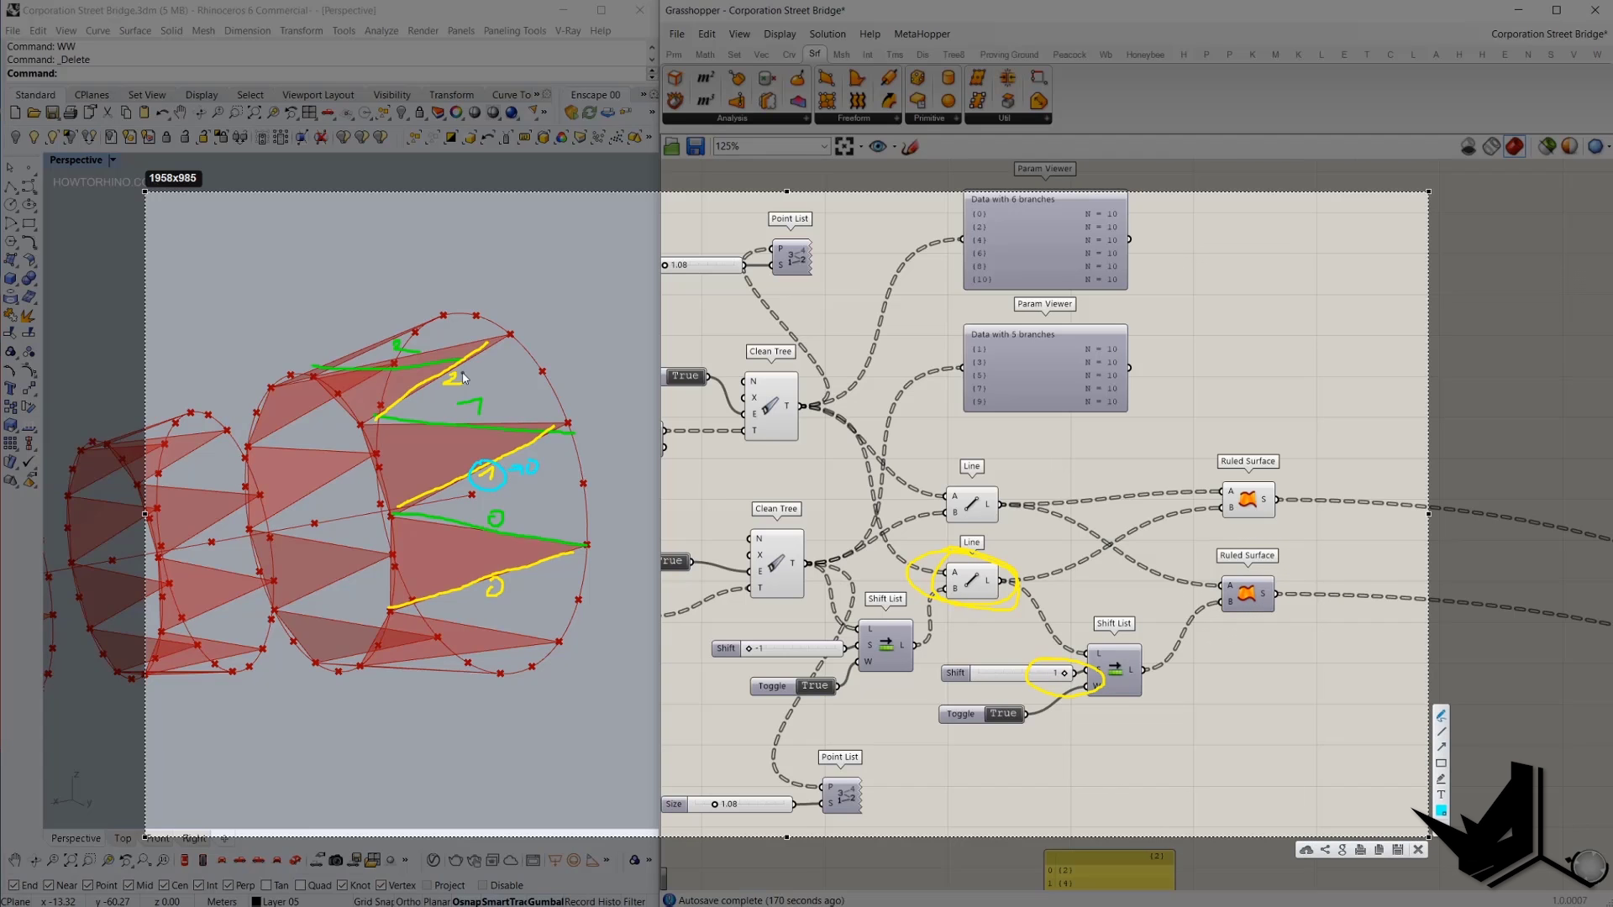
pyautogui.moveTo(467, 371); pyautogui.dragTo(487, 376)
# Outline and hatch in cyan the two empty triangles between matching green and yellow edges, and close the annotation.
pyautogui.moveTo(508, 526); pyautogui.dragTo(495, 522)
pyautogui.moveTo(388, 512); pyautogui.dragTo(589, 544)
pyautogui.moveTo(555, 431)
pyautogui.mouseDown()
pyautogui.moveTo(392, 513)
pyautogui.moveTo(470, 491)
pyautogui.moveTo(580, 522)
pyautogui.moveTo(578, 479)
pyautogui.mouseUp()
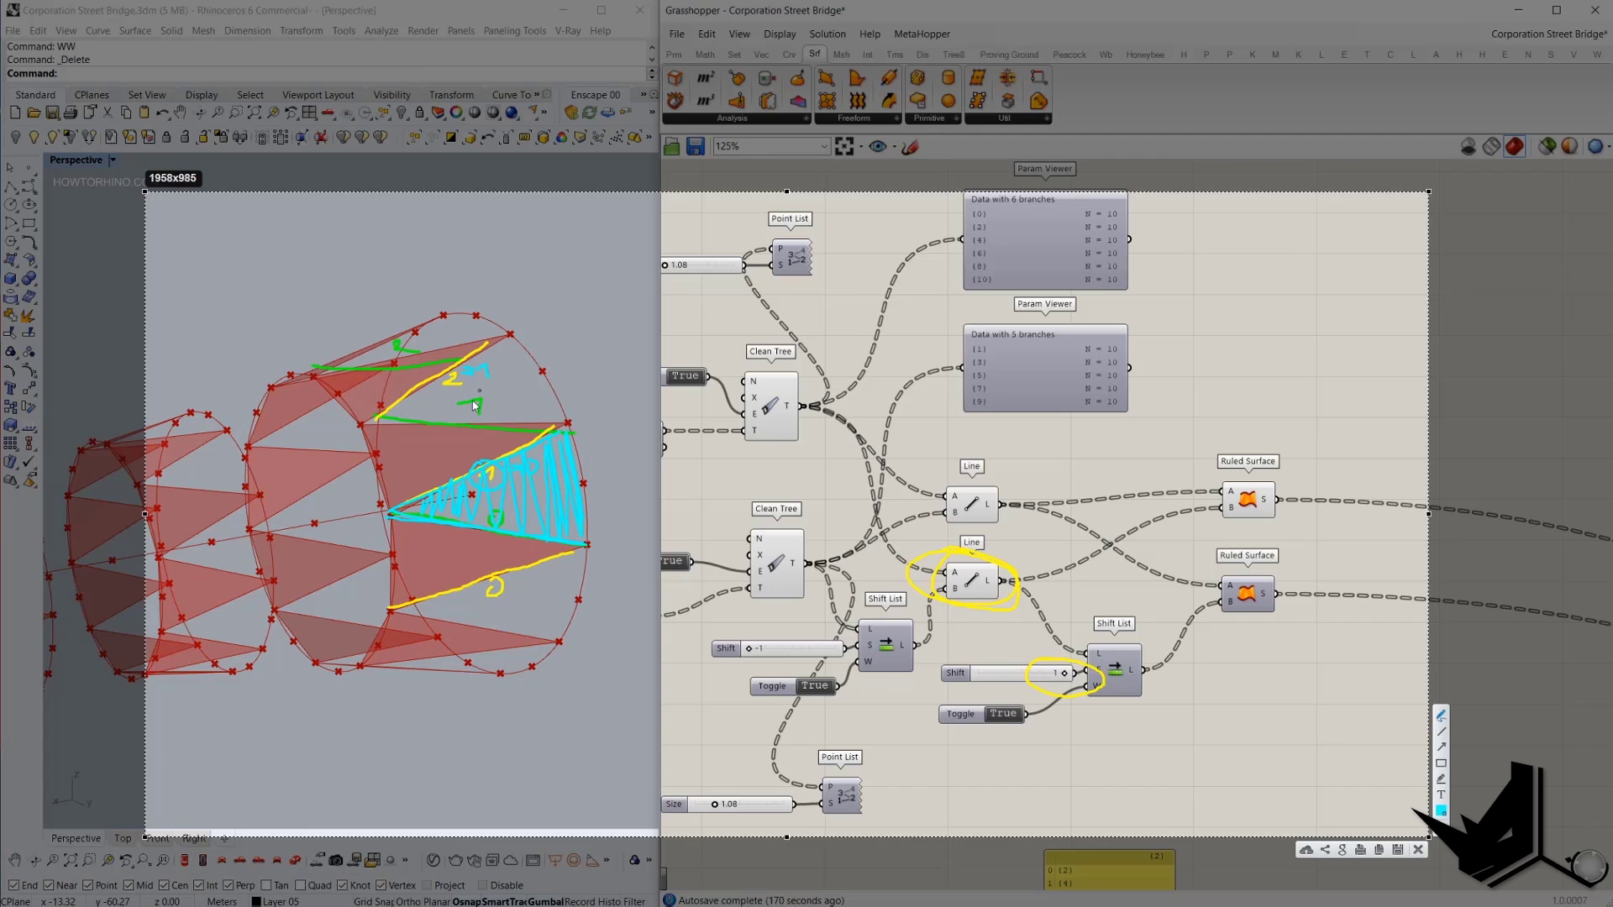
pyautogui.moveTo(365, 412)
pyautogui.mouseDown()
pyautogui.moveTo(568, 434)
pyautogui.moveTo(528, 329)
pyautogui.mouseUp()
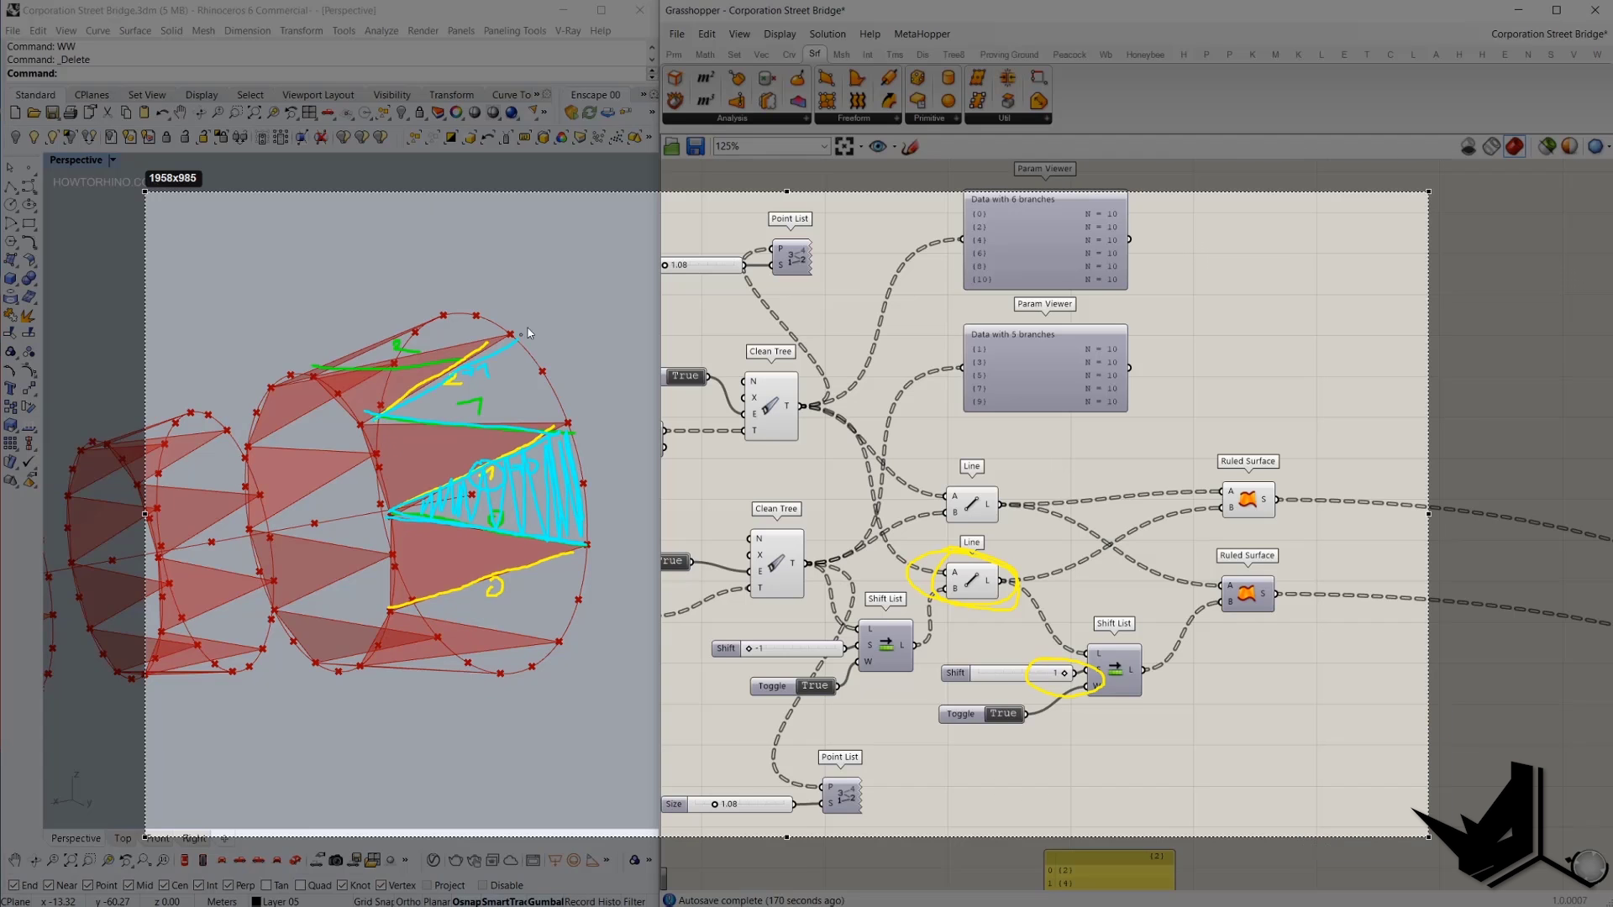
pyautogui.moveTo(402, 405)
pyautogui.mouseDown()
pyautogui.moveTo(452, 373)
pyautogui.moveTo(556, 416)
pyautogui.mouseUp()
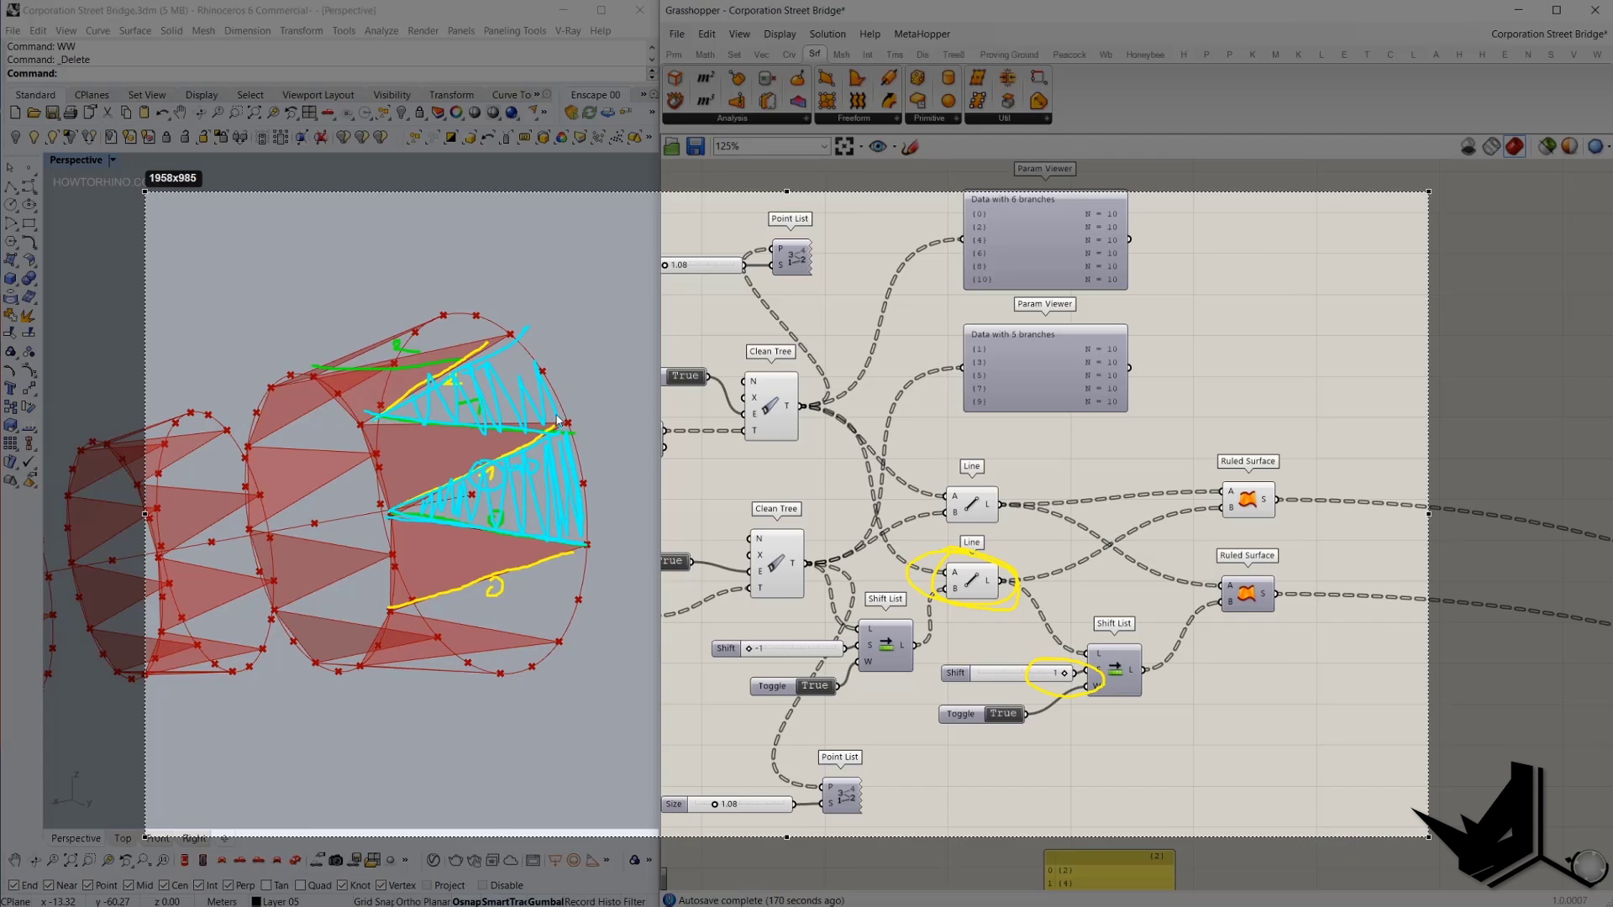
pyautogui.press('Escape')
# Select the second Shift List, nudge its Shift slider, and highlight the second Line component that supplies its list.
pyautogui.click(1119, 677)
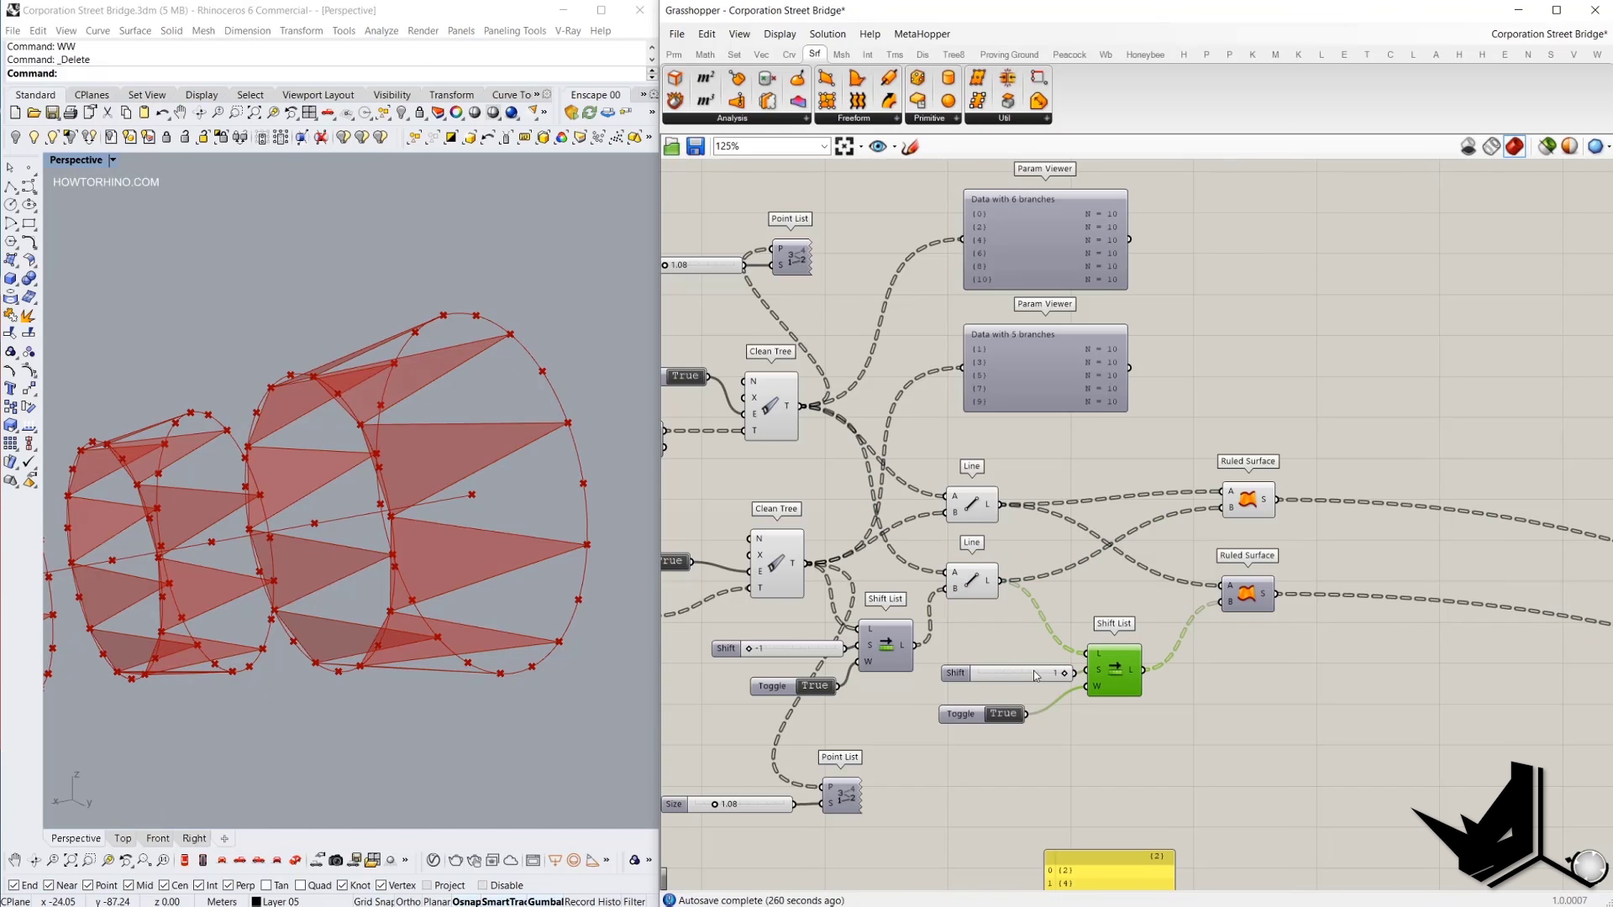
pyautogui.moveTo(1034, 675); pyautogui.dragTo(1030, 671)
pyautogui.click(974, 581)
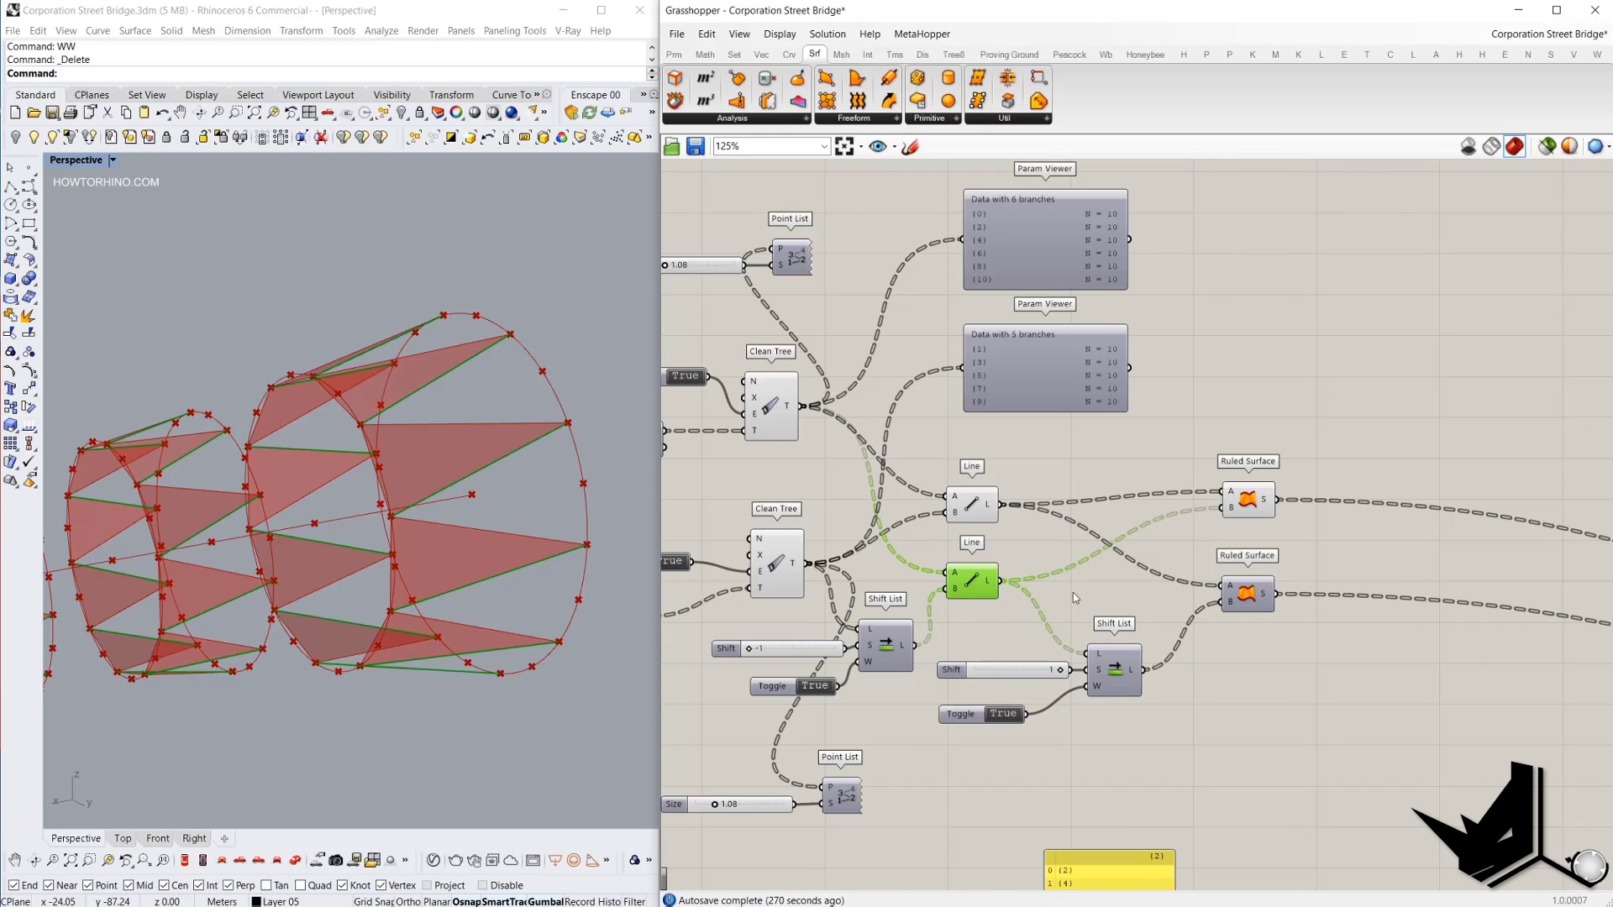
# Turn on the preview of the second Ruled Surface and inspect the triangulated panels along the whole bridge.
pyautogui.click(1252, 597)
pyautogui.rightClick(1328, 397)
pyautogui.click(1345, 407)
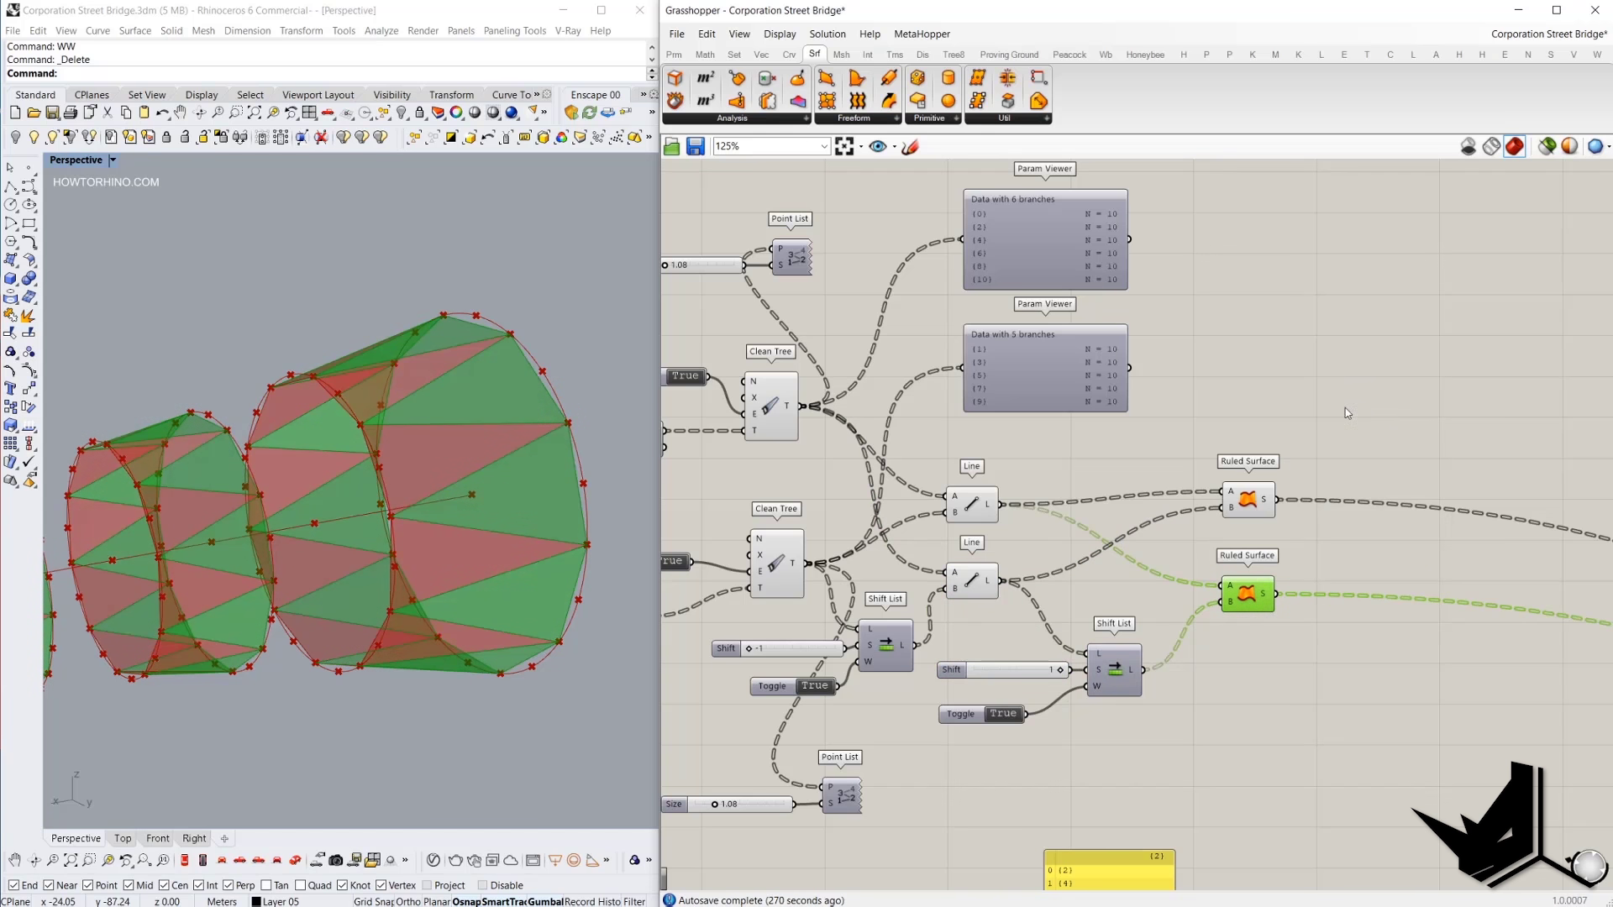
pyautogui.click(1181, 403)
pyautogui.scroll(2, 339, 456)
pyautogui.moveTo(252, 474); pyautogui.dragTo(316, 437, button='right')
pyautogui.scroll(-5, 341, 459)
pyautogui.scroll(3, 313, 412)
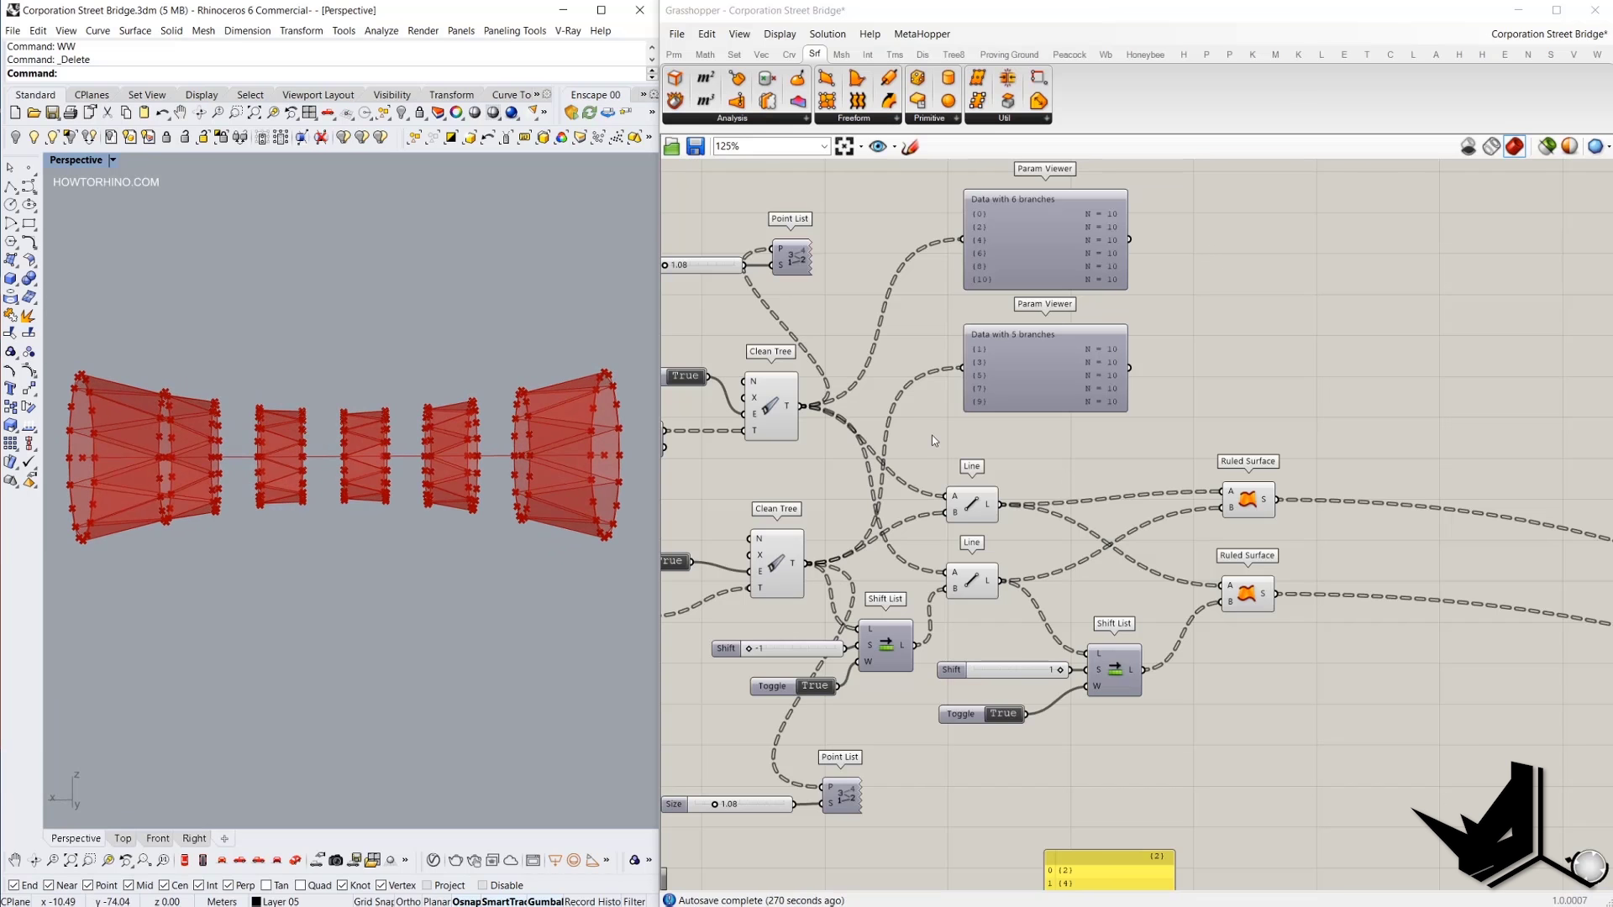
pyautogui.moveTo(504, 453)
pyautogui.mouseDown(button='right')
pyautogui.moveTo(466, 472)
pyautogui.moveTo(476, 443)
pyautogui.mouseUp(button='right')
pyautogui.scroll(2, 525, 432)
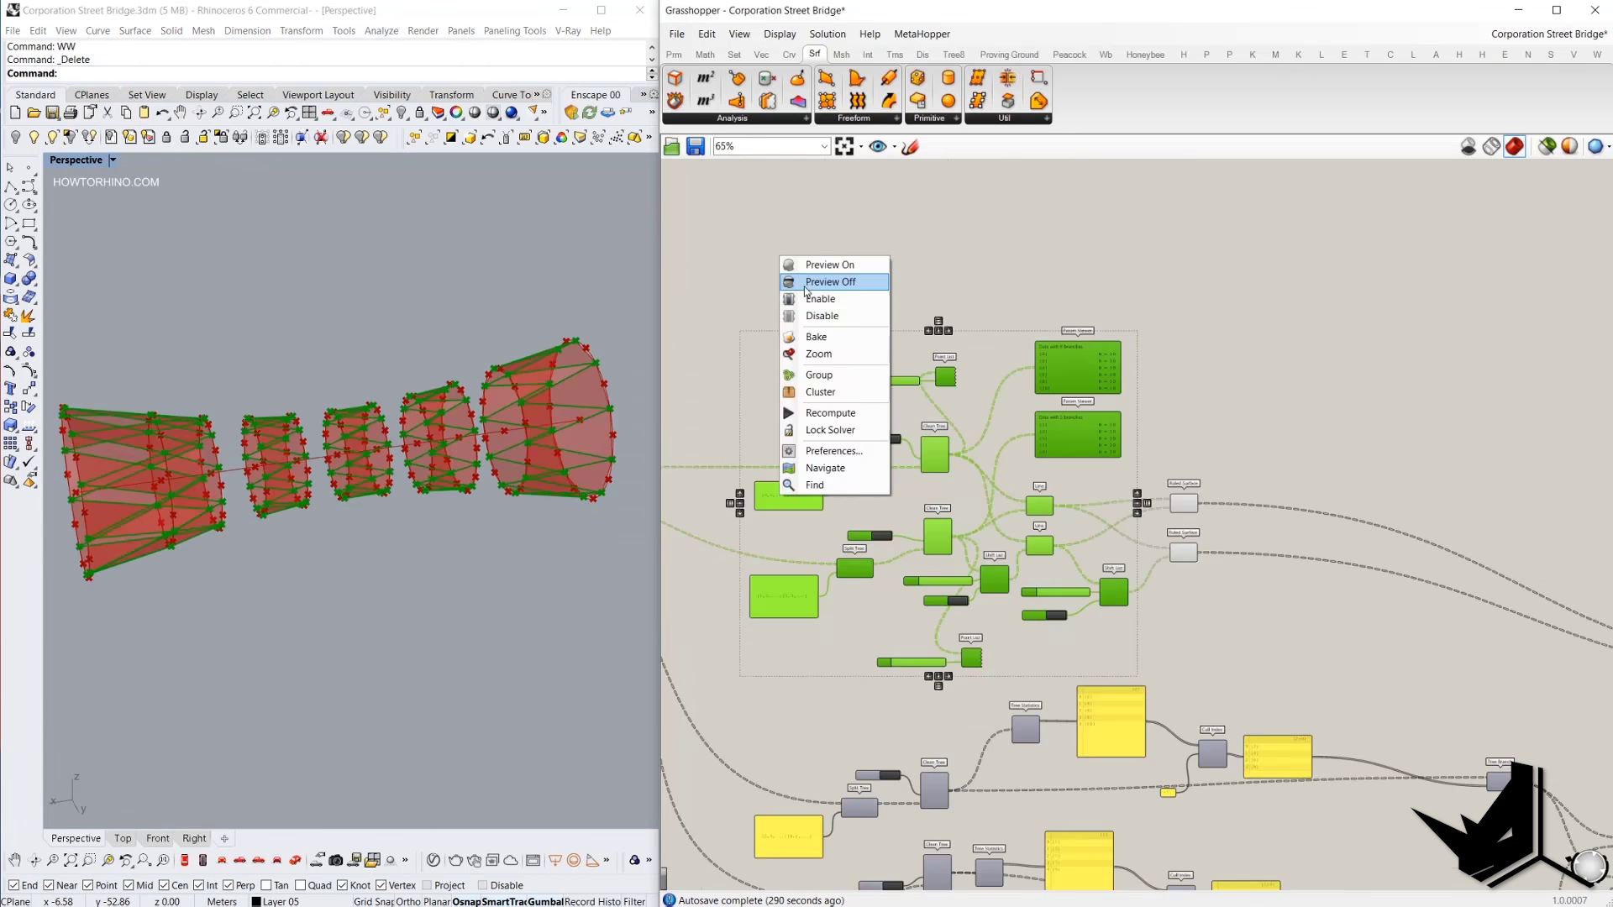
# Turn off the preview of the selected components that feed the two Ruled Surfaces.
pyautogui.click(831, 294)
pyautogui.moveTo(488, 431); pyautogui.dragTo(433, 399, button='right')
pyautogui.scroll(-2, 867, 438)
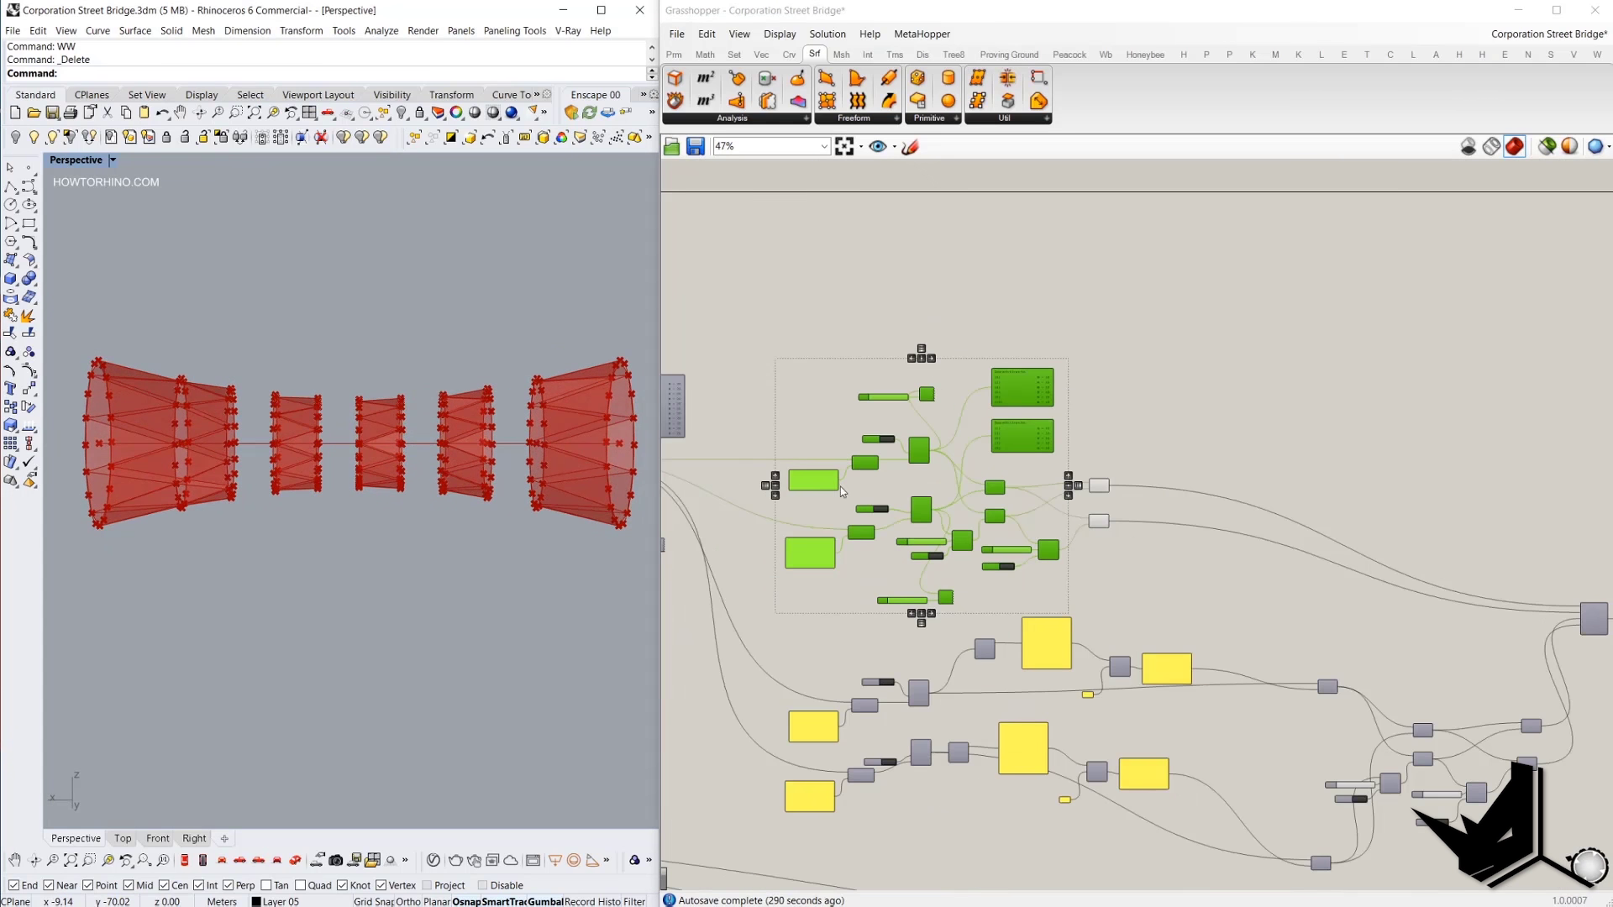
pyautogui.scroll(4, 694, 692)
pyautogui.scroll(-4, 998, 557)
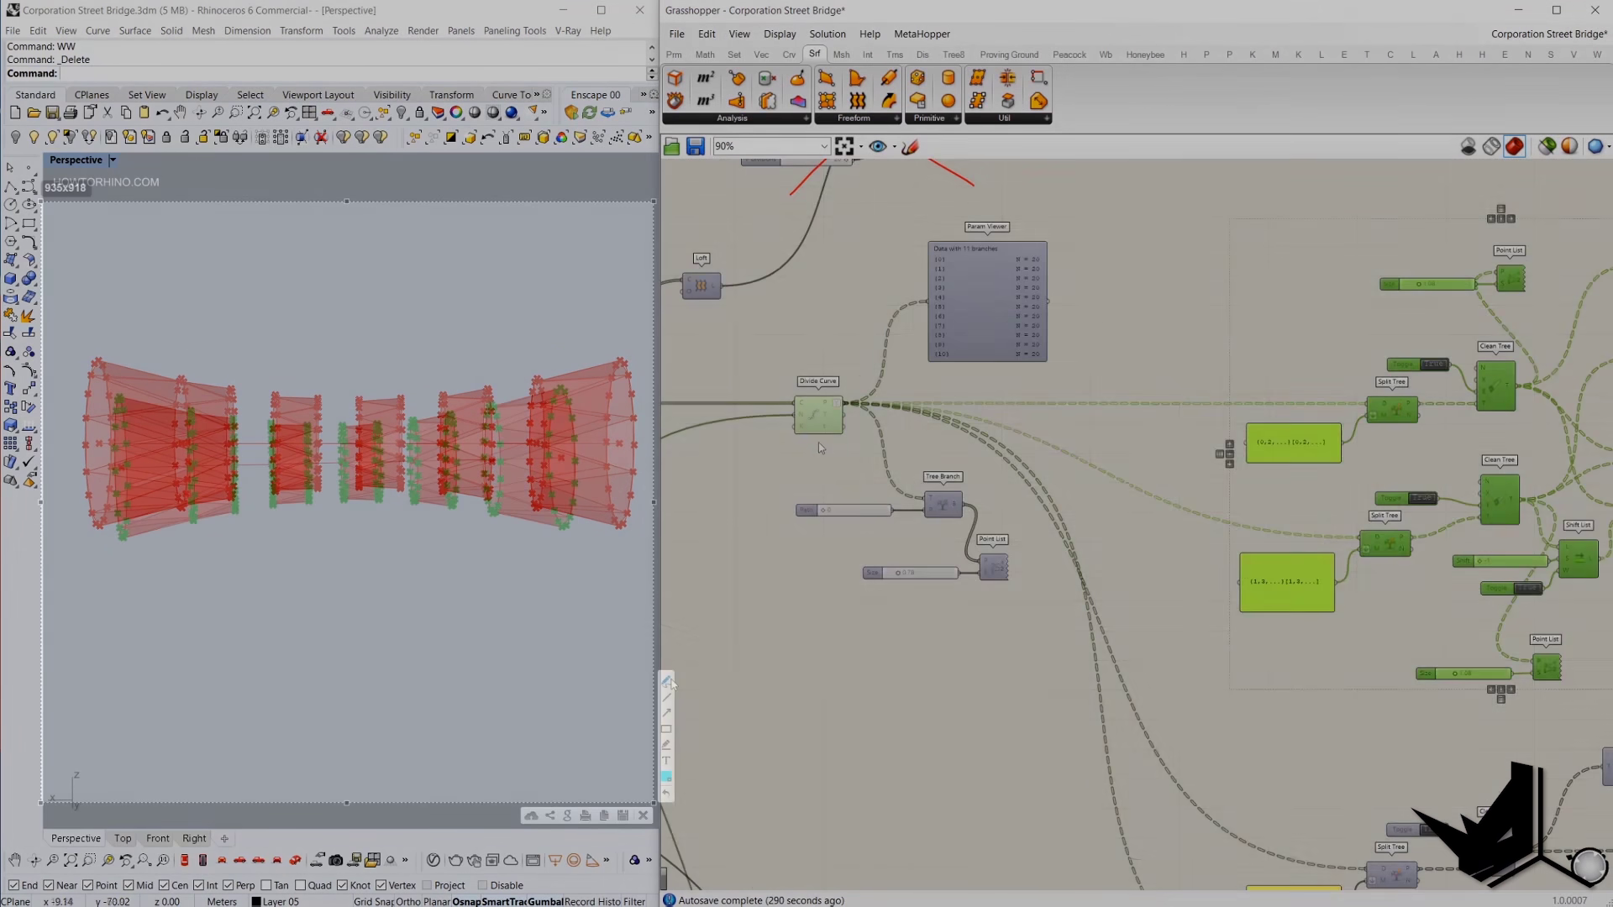
# Number the bridge's circles 0 to 10 in cyan on a screen annotation, with the Divide Curve points highlighted.
pyautogui.click(576, 504)
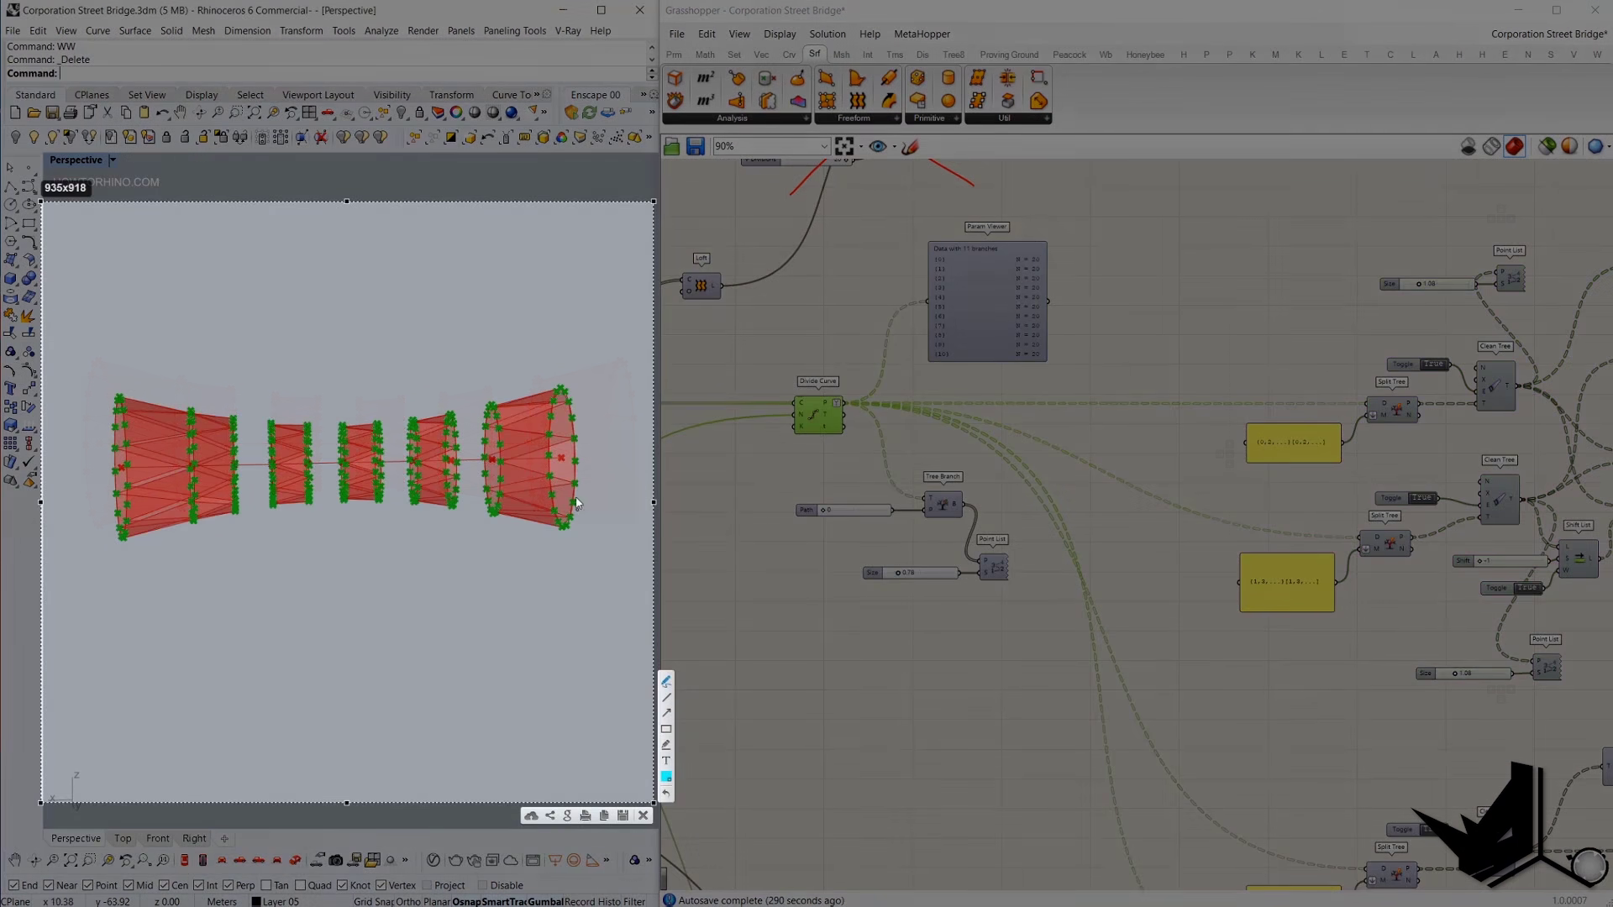
pyautogui.moveTo(567, 344); pyautogui.dragTo(568, 344)
pyautogui.moveTo(494, 385)
pyautogui.mouseDown()
pyautogui.moveTo(505, 396)
pyautogui.moveTo(411, 412)
pyautogui.mouseUp()
pyautogui.moveTo(371, 392)
pyautogui.mouseDown()
pyautogui.moveTo(378, 413)
pyautogui.moveTo(346, 398)
pyautogui.moveTo(361, 396)
pyautogui.moveTo(305, 413)
pyautogui.moveTo(195, 395)
pyautogui.moveTo(185, 409)
pyautogui.mouseUp()
pyautogui.moveTo(101, 374); pyautogui.dragTo(109, 376)
pyautogui.moveTo(501, 369)
pyautogui.mouseDown()
pyautogui.moveTo(447, 405)
pyautogui.moveTo(454, 376)
pyautogui.mouseUp()
pyautogui.moveTo(412, 390)
pyautogui.mouseDown()
pyautogui.moveTo(423, 413)
pyautogui.moveTo(410, 392)
pyautogui.mouseUp()
pyautogui.moveTo(373, 385); pyautogui.dragTo(372, 385)
pyautogui.moveTo(497, 364); pyautogui.dragTo(528, 402)
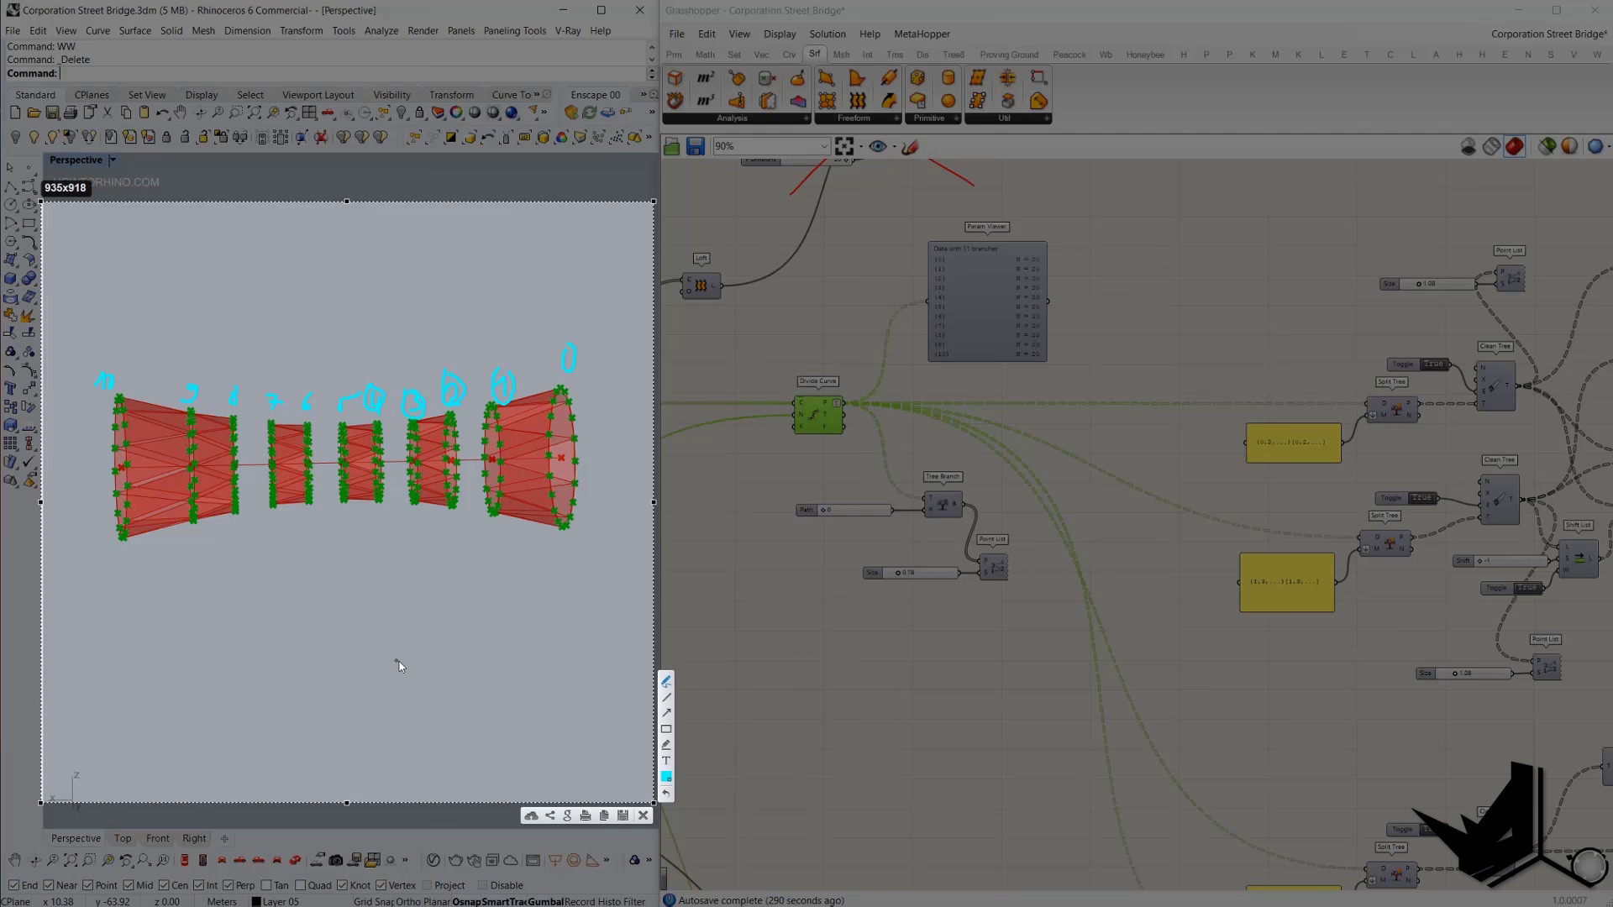
# Write the masks {0,2,...} and {2,4,...} one under the other in cyan below the bridge.
pyautogui.moveTo(126, 638)
pyautogui.mouseDown()
pyautogui.moveTo(113, 624)
pyautogui.moveTo(141, 654)
pyautogui.mouseUp()
pyautogui.moveTo(156, 628)
pyautogui.mouseDown()
pyautogui.moveTo(158, 647)
pyautogui.moveTo(223, 645)
pyautogui.mouseUp()
pyautogui.moveTo(101, 618); pyautogui.dragTo(100, 653)
pyautogui.moveTo(229, 622); pyautogui.dragTo(222, 664)
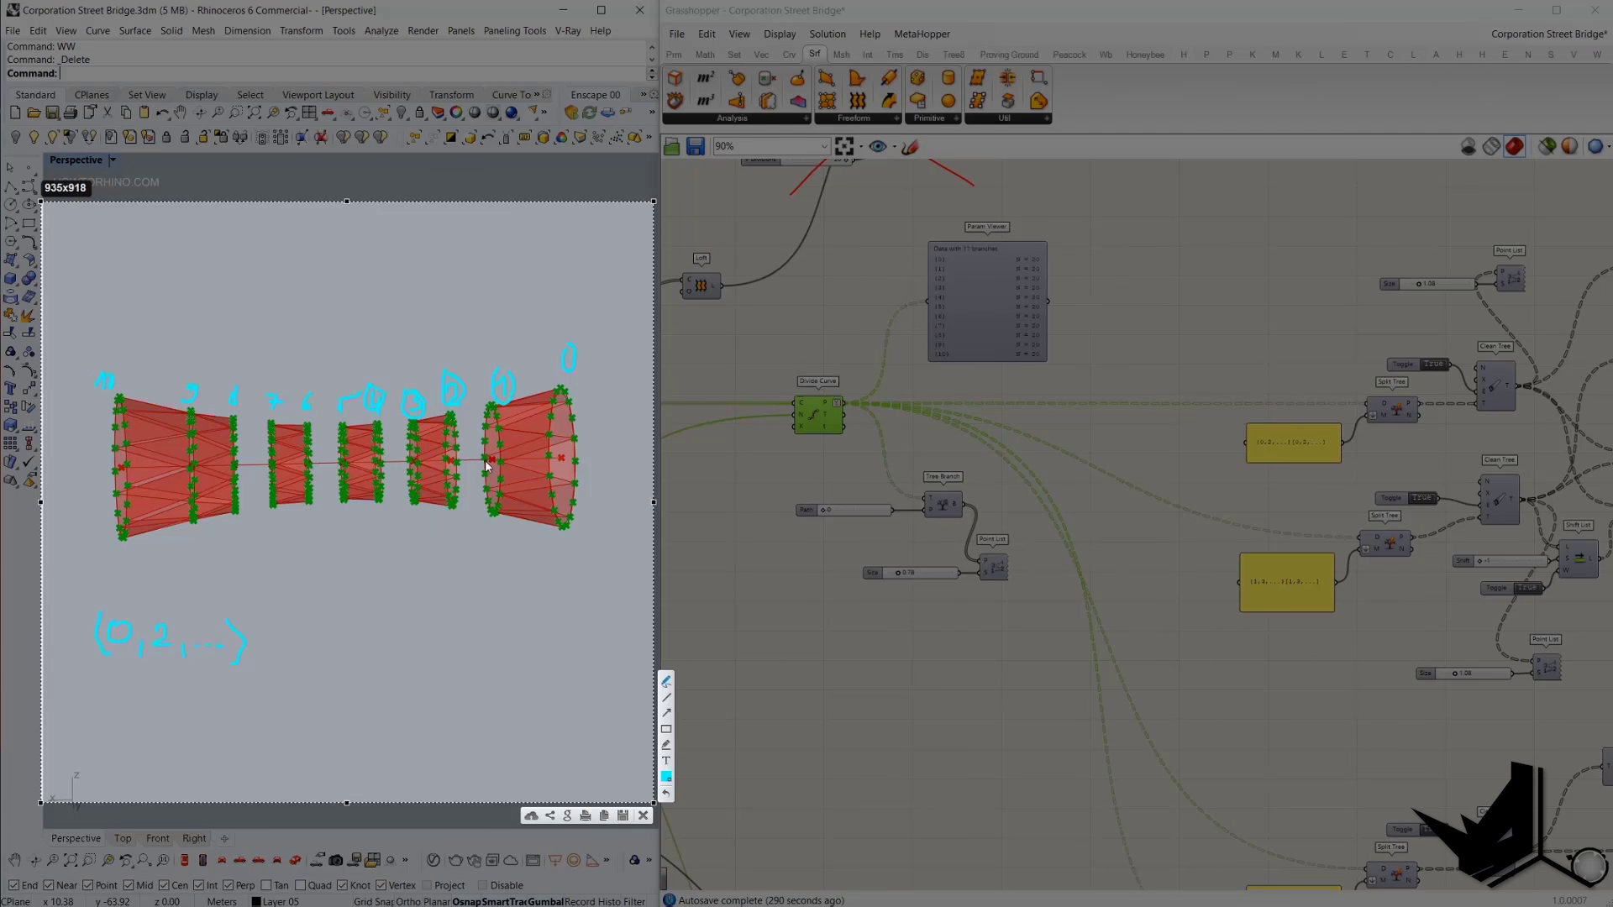
pyautogui.moveTo(89, 685)
pyautogui.mouseDown()
pyautogui.moveTo(120, 711)
pyautogui.moveTo(200, 705)
pyautogui.moveTo(72, 702)
pyautogui.mouseUp()
pyautogui.click(178, 705)
pyautogui.click(215, 705)
pyautogui.moveTo(213, 676)
pyautogui.mouseDown()
pyautogui.moveTo(230, 683)
pyautogui.moveTo(216, 720)
pyautogui.mouseUp()
# Trace the even circles 2, 4, 6 and 8 in cyan.
pyautogui.moveTo(454, 412); pyautogui.dragTo(448, 497)
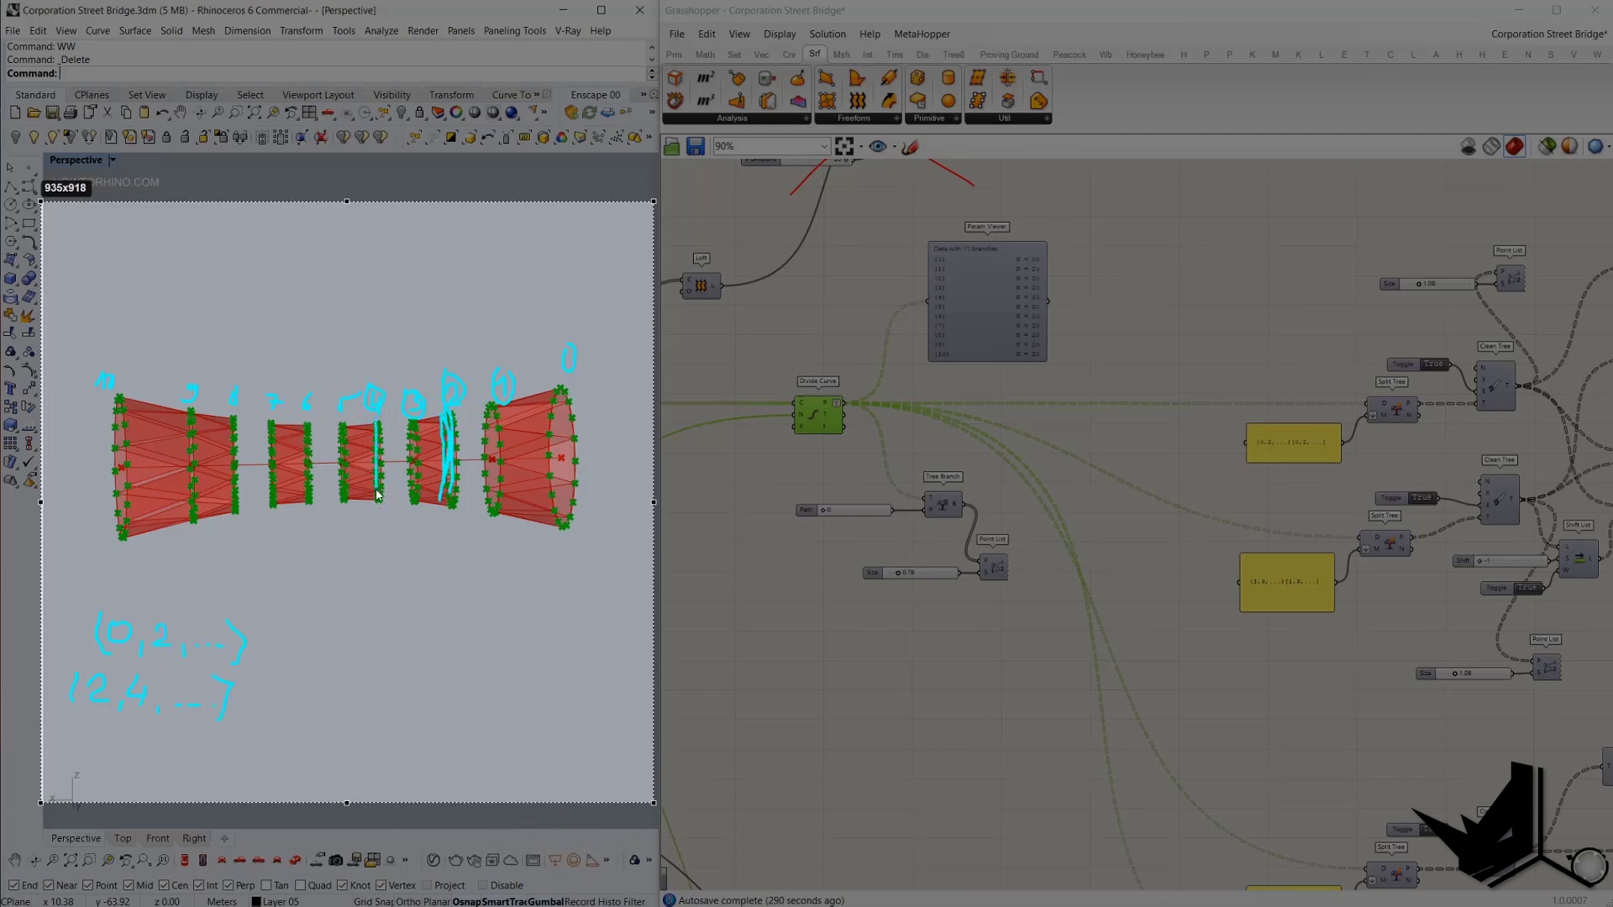
pyautogui.moveTo(375, 423); pyautogui.dragTo(375, 487)
pyautogui.moveTo(309, 424)
pyautogui.mouseDown()
pyautogui.moveTo(308, 504)
pyautogui.moveTo(309, 428)
pyautogui.moveTo(234, 431)
pyautogui.moveTo(235, 512)
pyautogui.mouseUp()
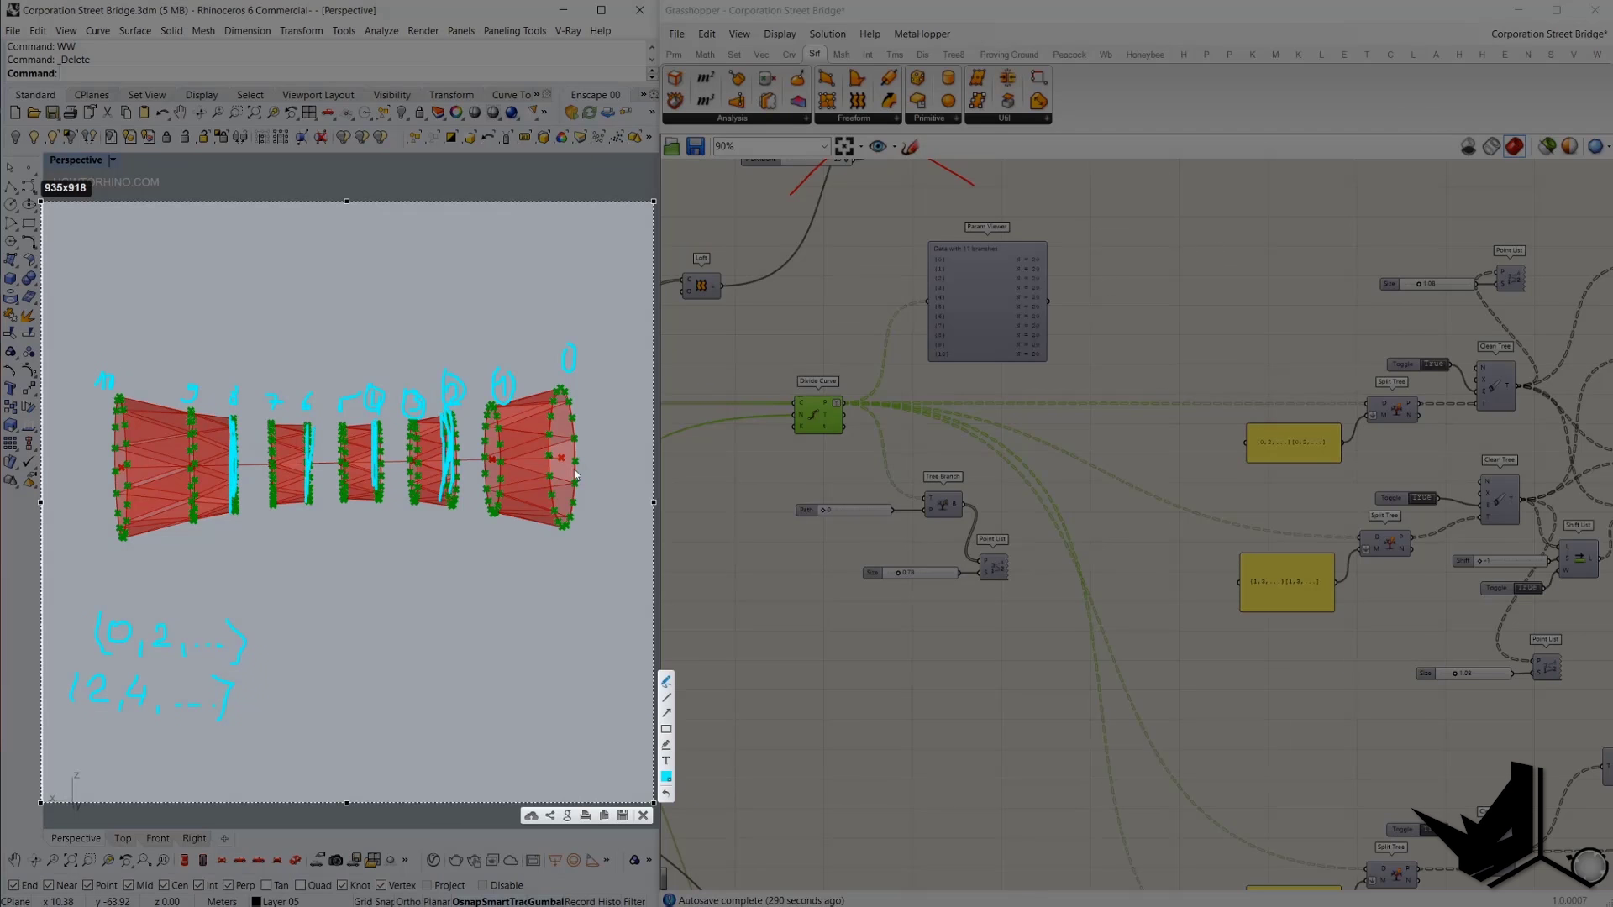
# Switch the pen to yellow, trace the odd circles 1, 3, 5 and 7, and sketch zigzag connections in the gaps to the even circles.
pyautogui.click(666, 777)
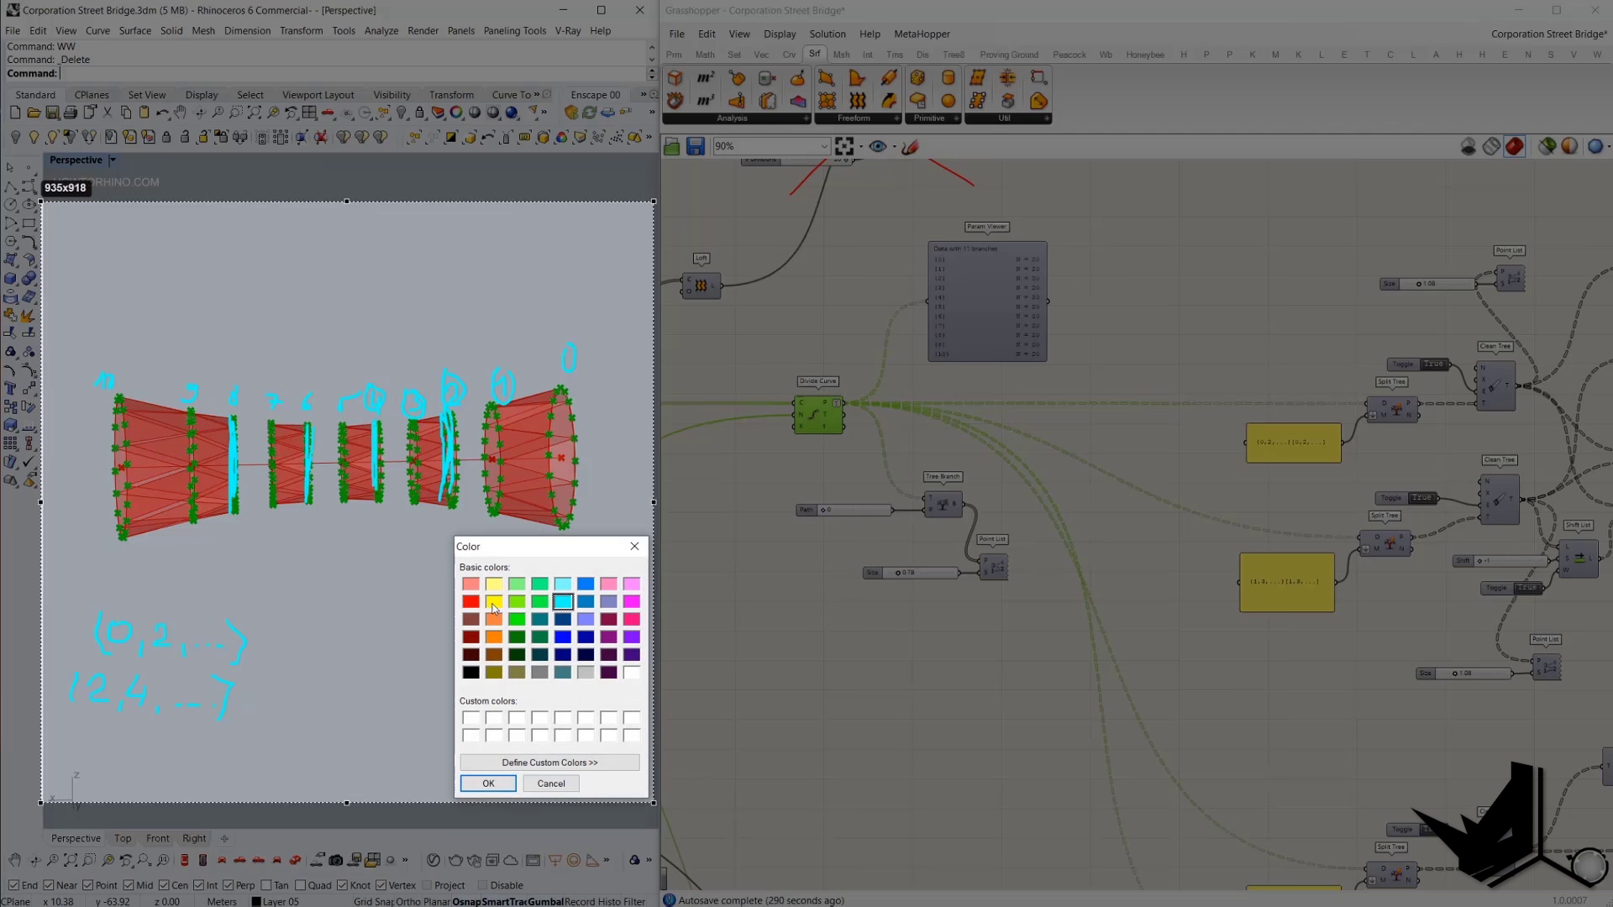
pyautogui.click(494, 603)
pyautogui.click(488, 783)
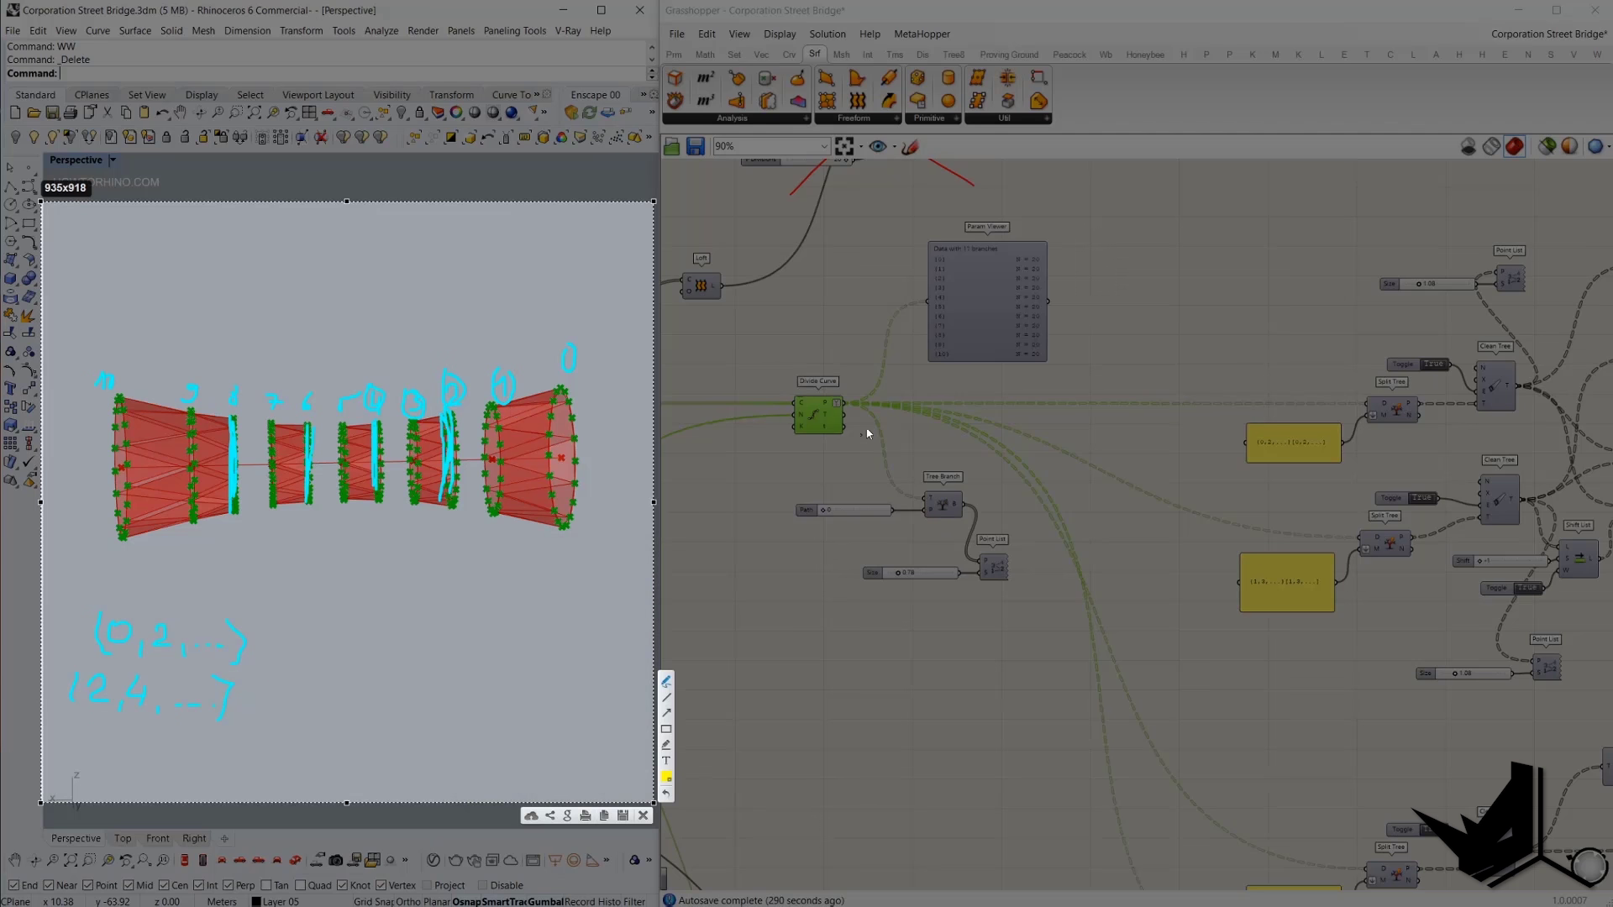
pyautogui.moveTo(492, 409)
pyautogui.mouseDown()
pyautogui.moveTo(504, 508)
pyautogui.moveTo(507, 407)
pyautogui.mouseUp()
pyautogui.moveTo(410, 424); pyautogui.dragTo(412, 473)
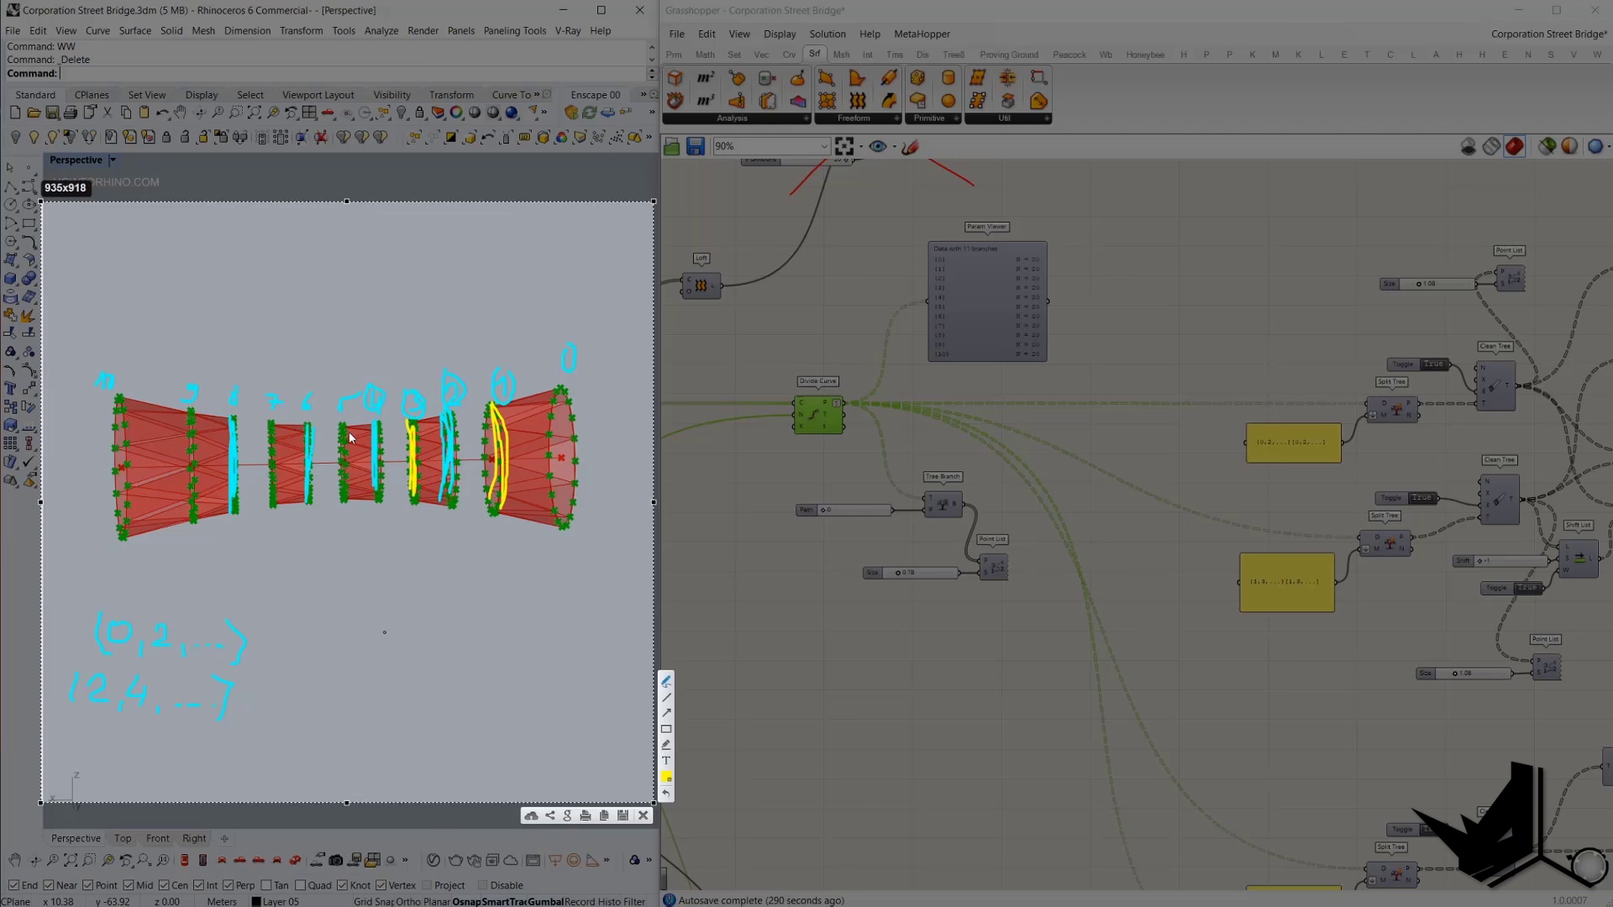
pyautogui.moveTo(337, 423); pyautogui.dragTo(337, 492)
pyautogui.moveTo(271, 424); pyautogui.dragTo(272, 504)
pyautogui.moveTo(455, 430)
pyautogui.mouseDown()
pyautogui.moveTo(491, 444)
pyautogui.moveTo(496, 488)
pyautogui.mouseUp()
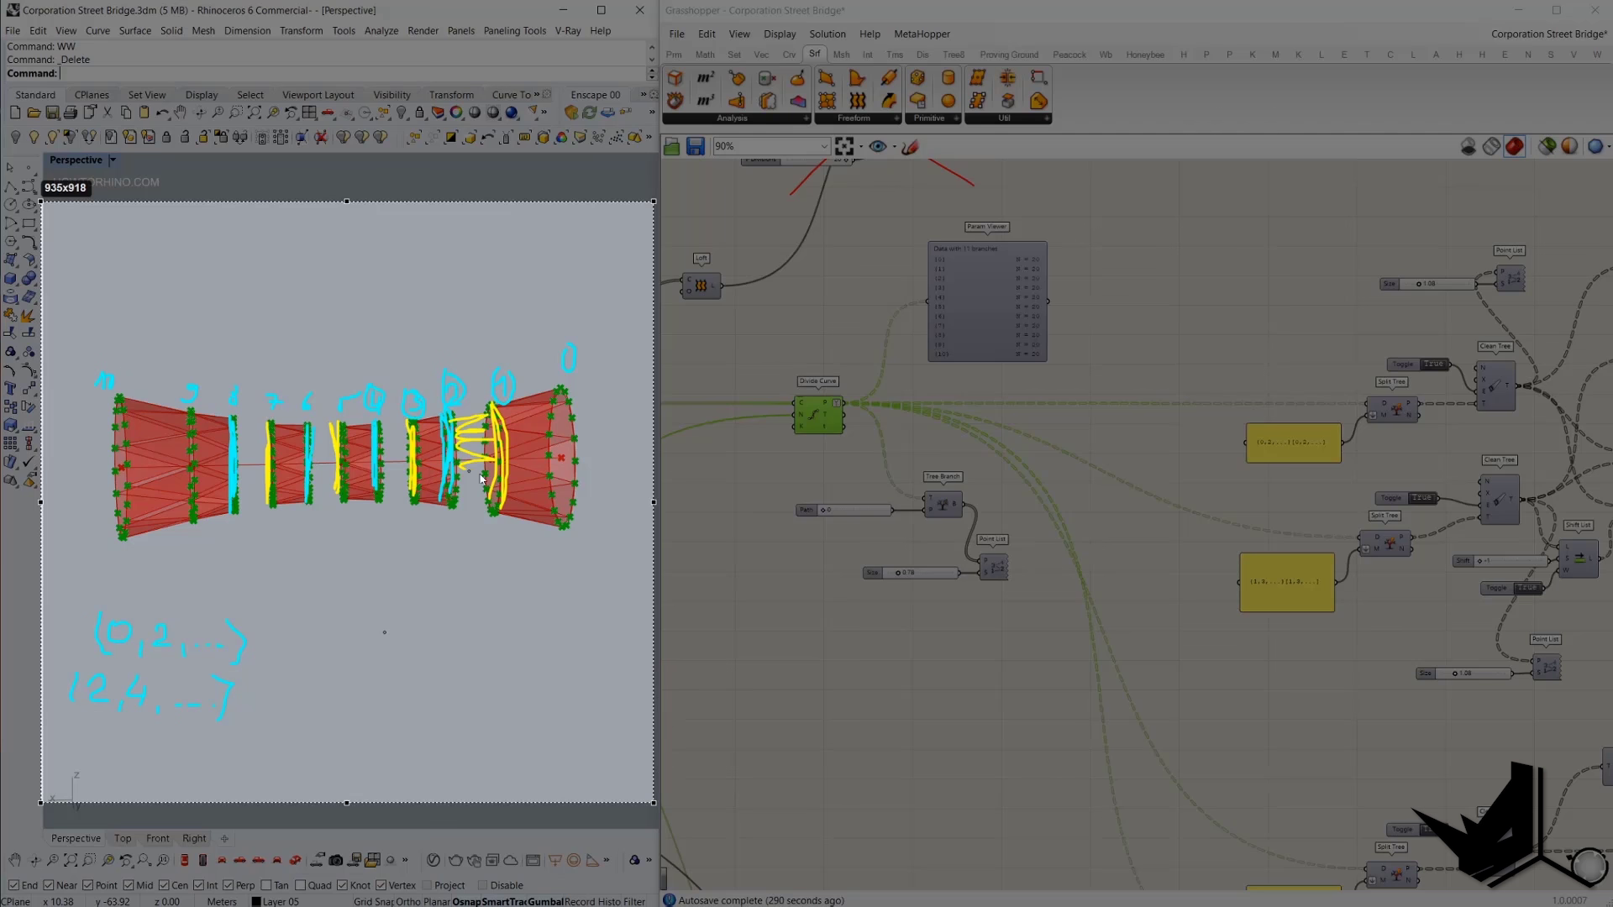
pyautogui.moveTo(370, 426); pyautogui.dragTo(386, 463)
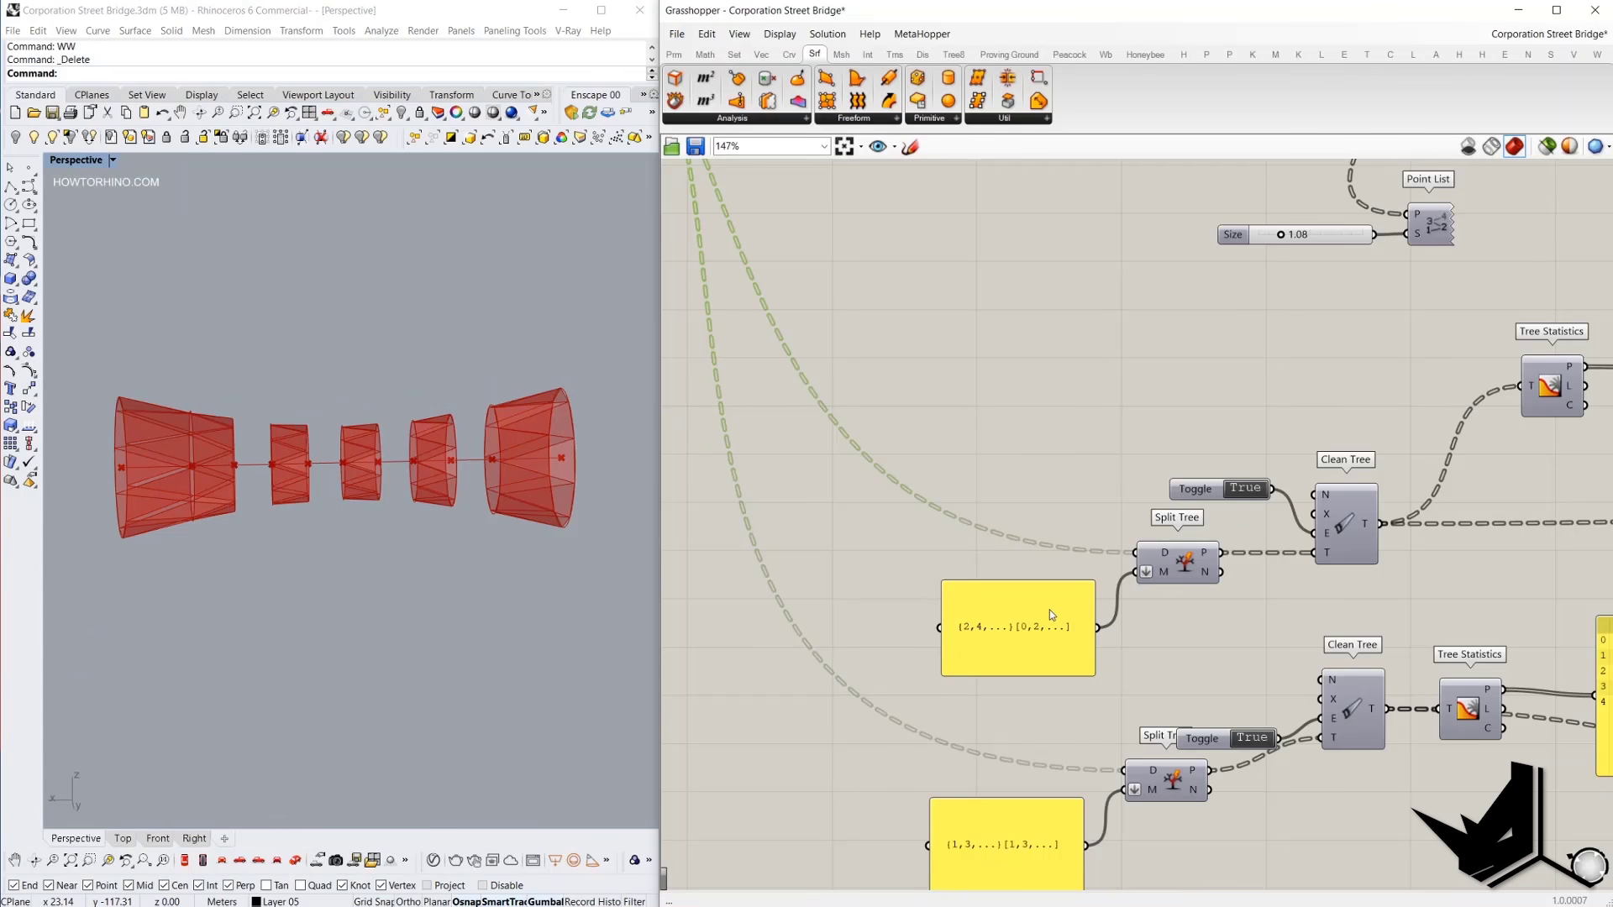
# Locate the {2,4,...}[0,2,...] mask panel and turn on the preview of its Split Tree to show the even circles' points.
pyautogui.scroll(1, 1028, 636)
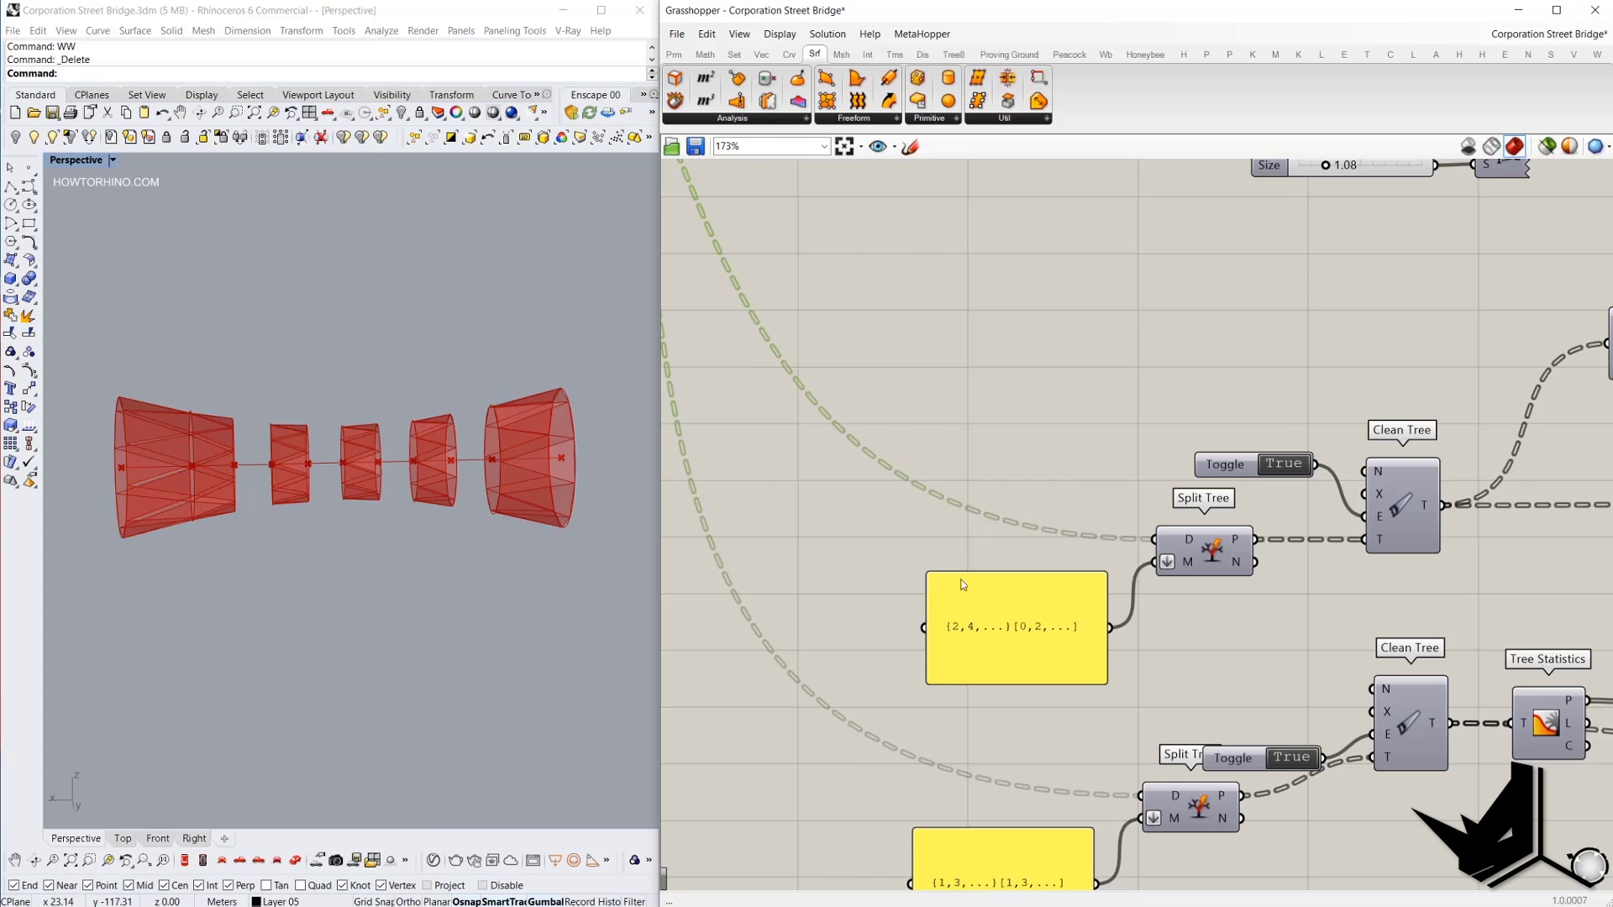
pyautogui.moveTo(946, 591); pyautogui.dragTo(868, 591, button='right')
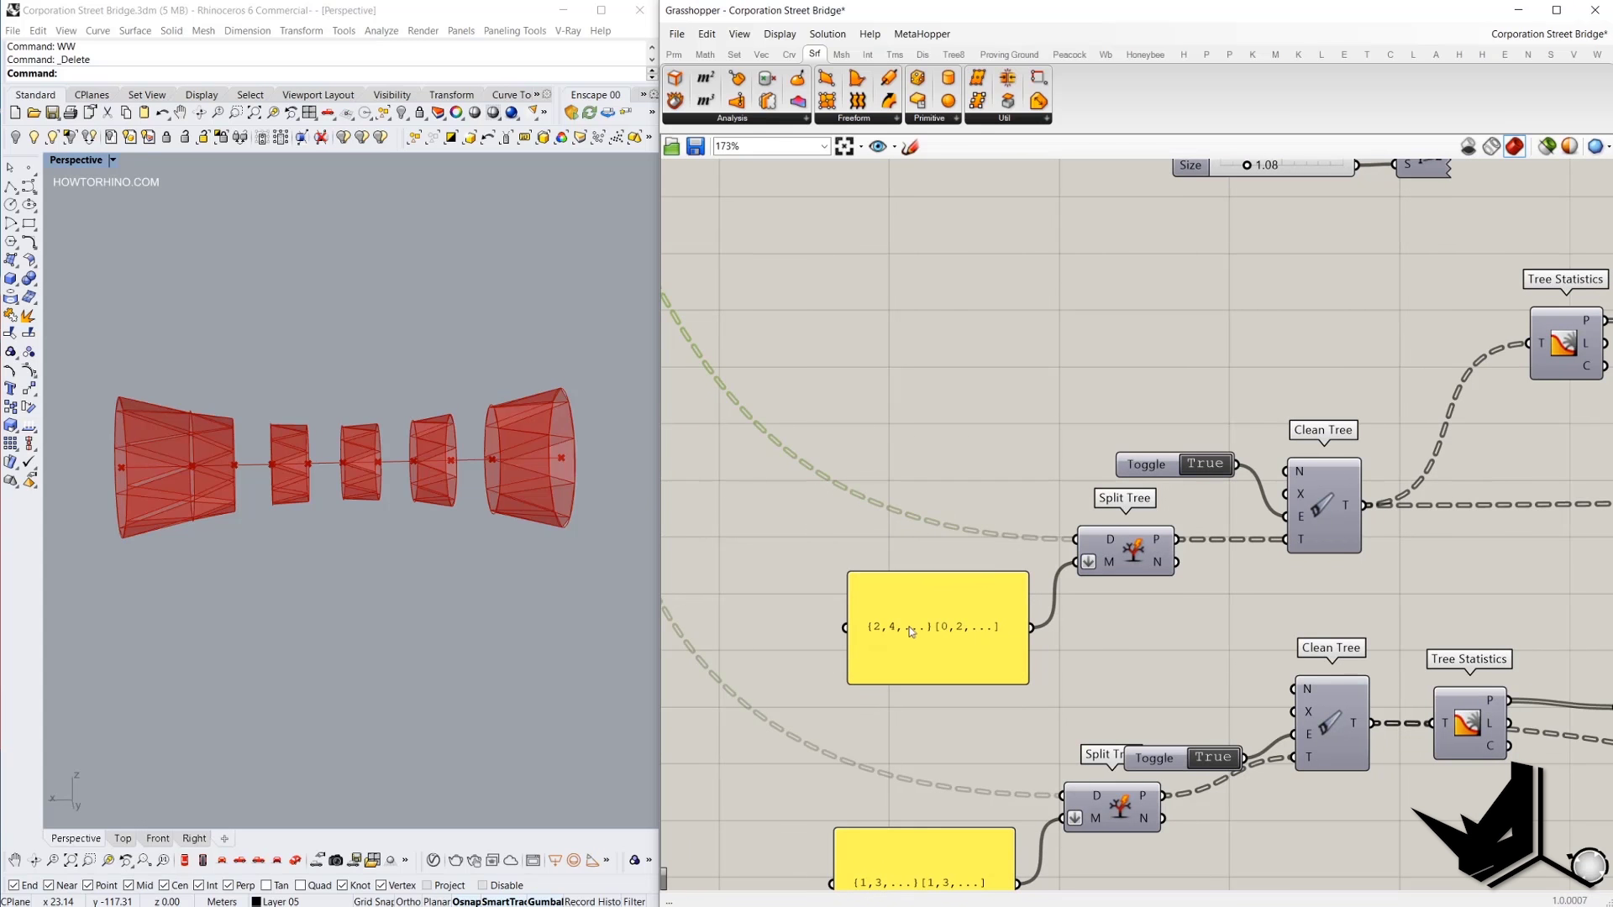
pyautogui.moveTo(1137, 575); pyautogui.dragTo(1085, 581, button='right')
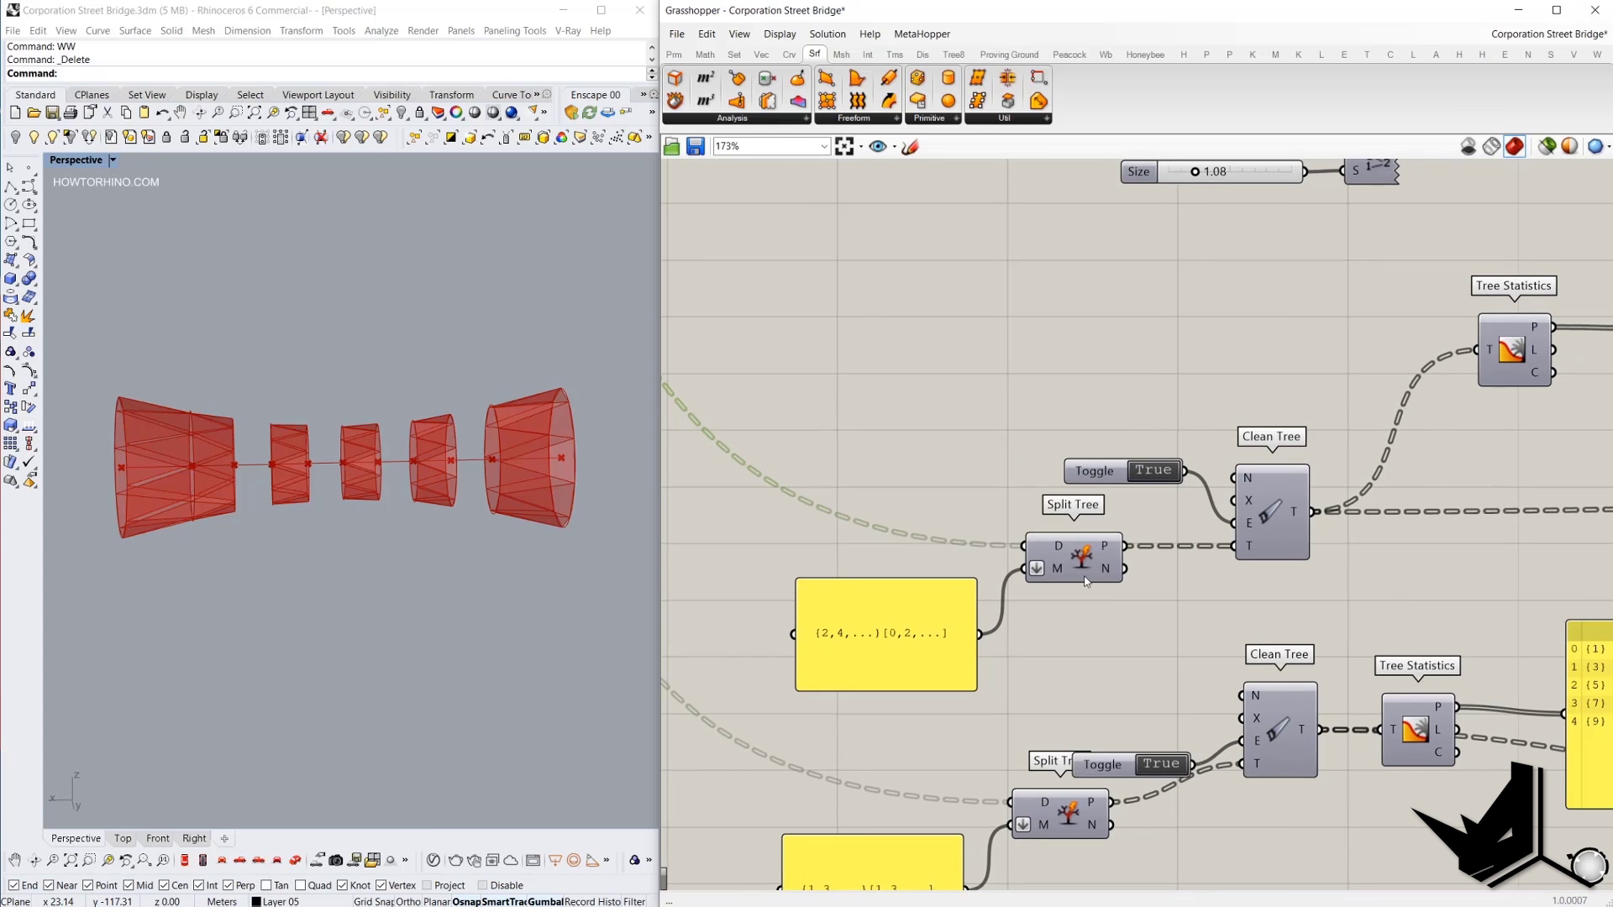
pyautogui.click(1050, 542)
pyautogui.rightClick(968, 369)
pyautogui.click(1007, 388)
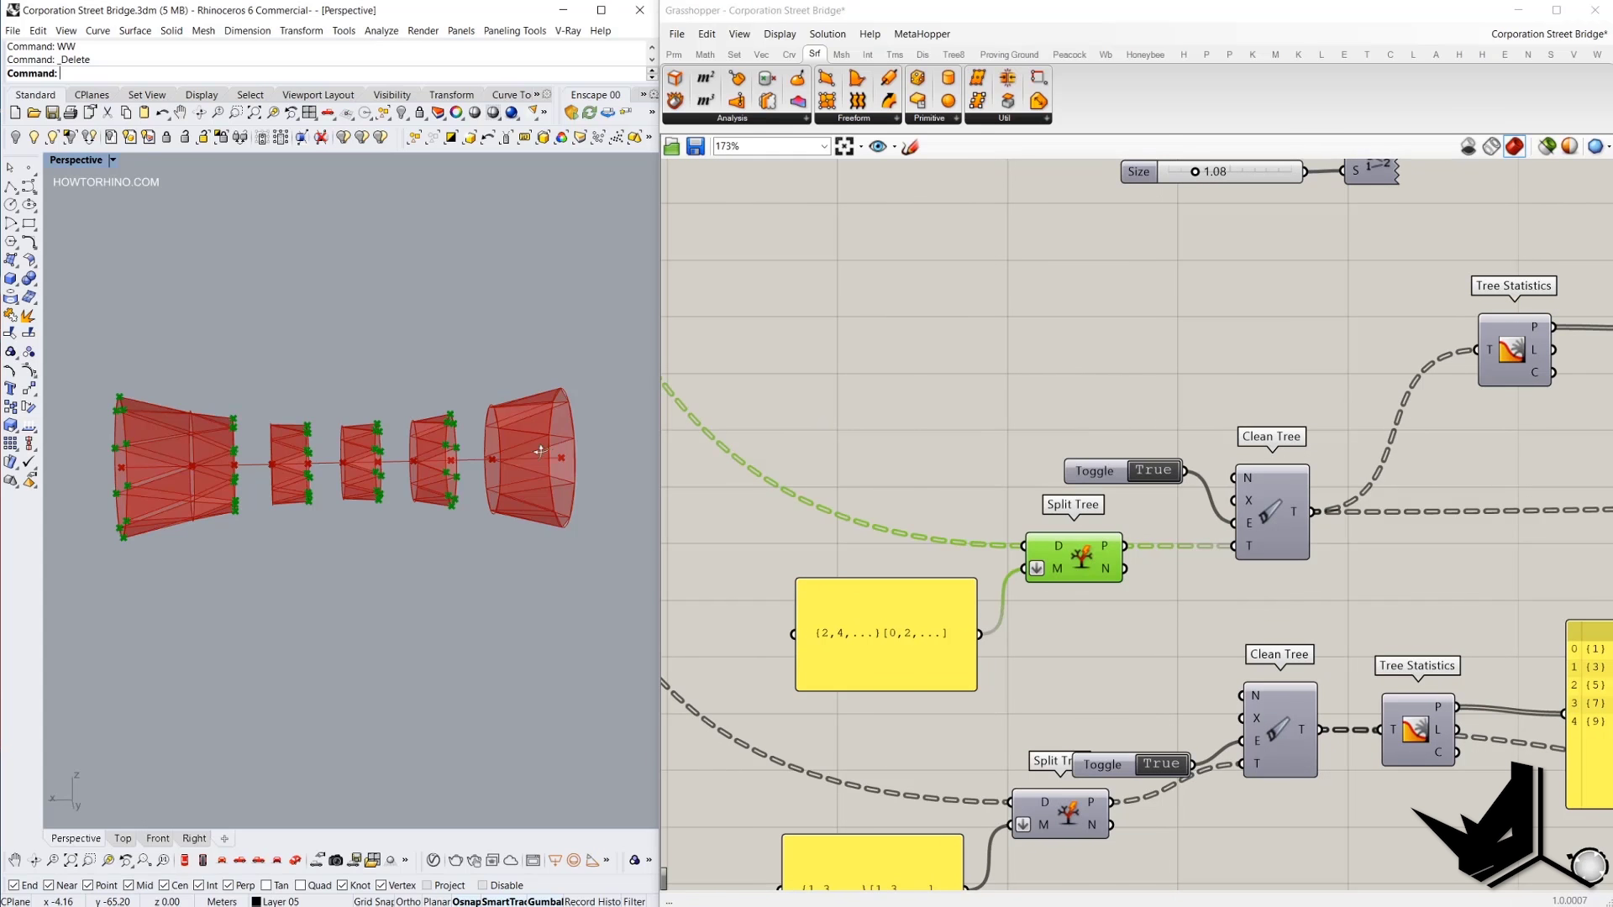
pyautogui.moveTo(545, 435); pyautogui.dragTo(555, 438, button='right')
pyautogui.moveTo(916, 460); pyautogui.dragTo(917, 459, button='right')
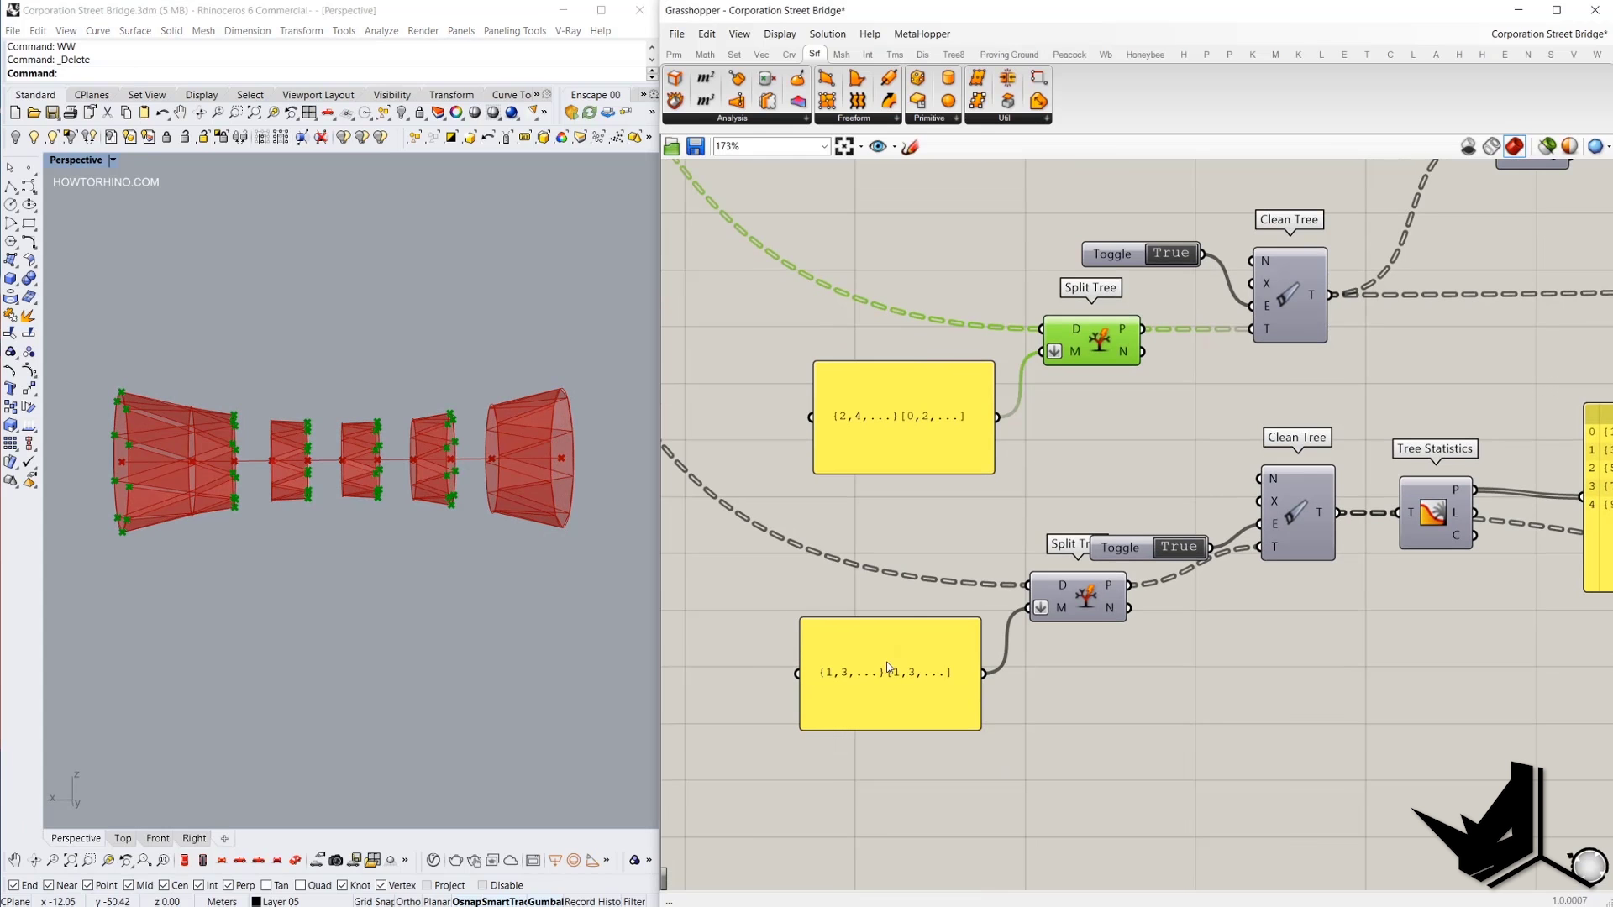
# Turn on the preview of the Split Tree fed by the {1,3,...}[1,3,...] mask and compare its points with the even circles.
pyautogui.rightClick(1068, 600)
pyautogui.click(1045, 506)
pyautogui.scroll(3, 527, 469)
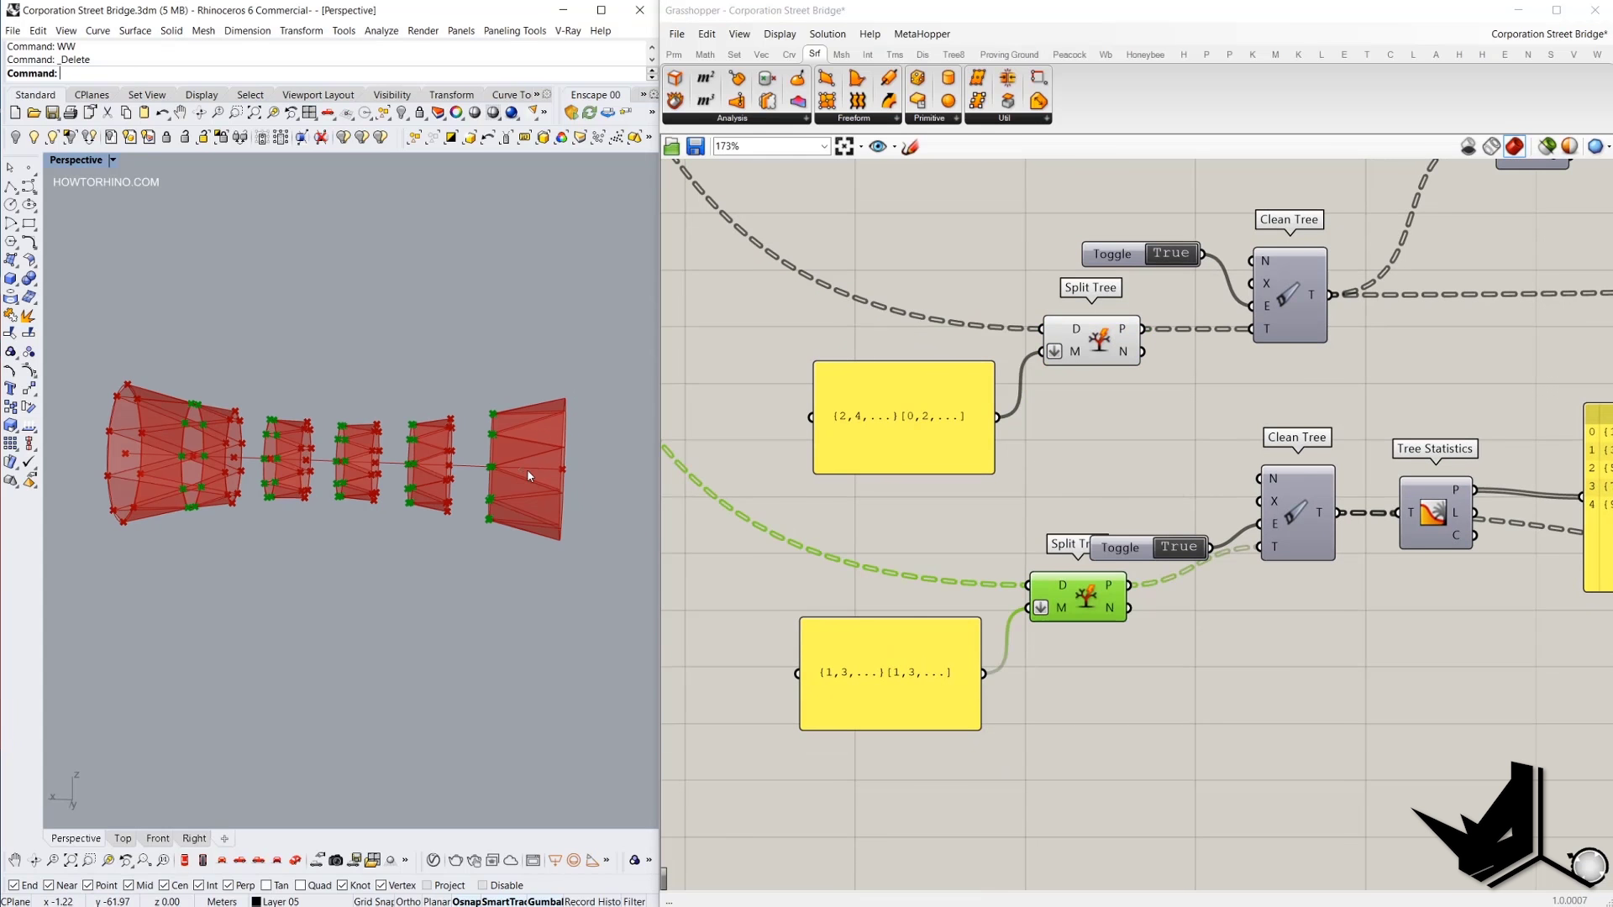
pyautogui.scroll(1, 535, 462)
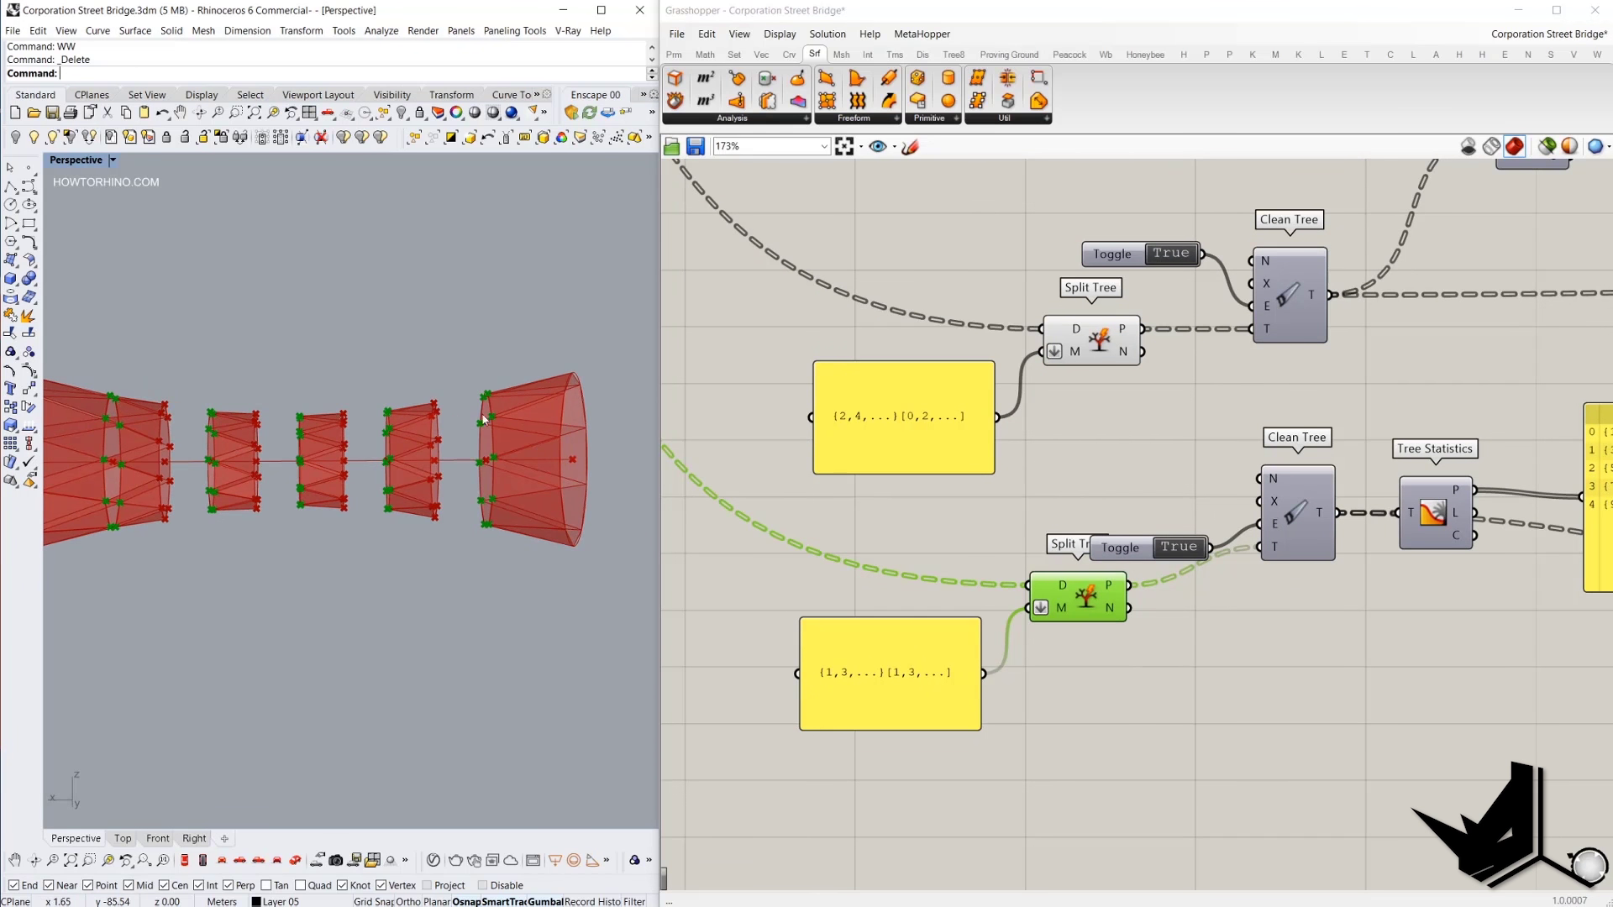
pyautogui.moveTo(779, 506); pyautogui.dragTo(739, 580, button='right')
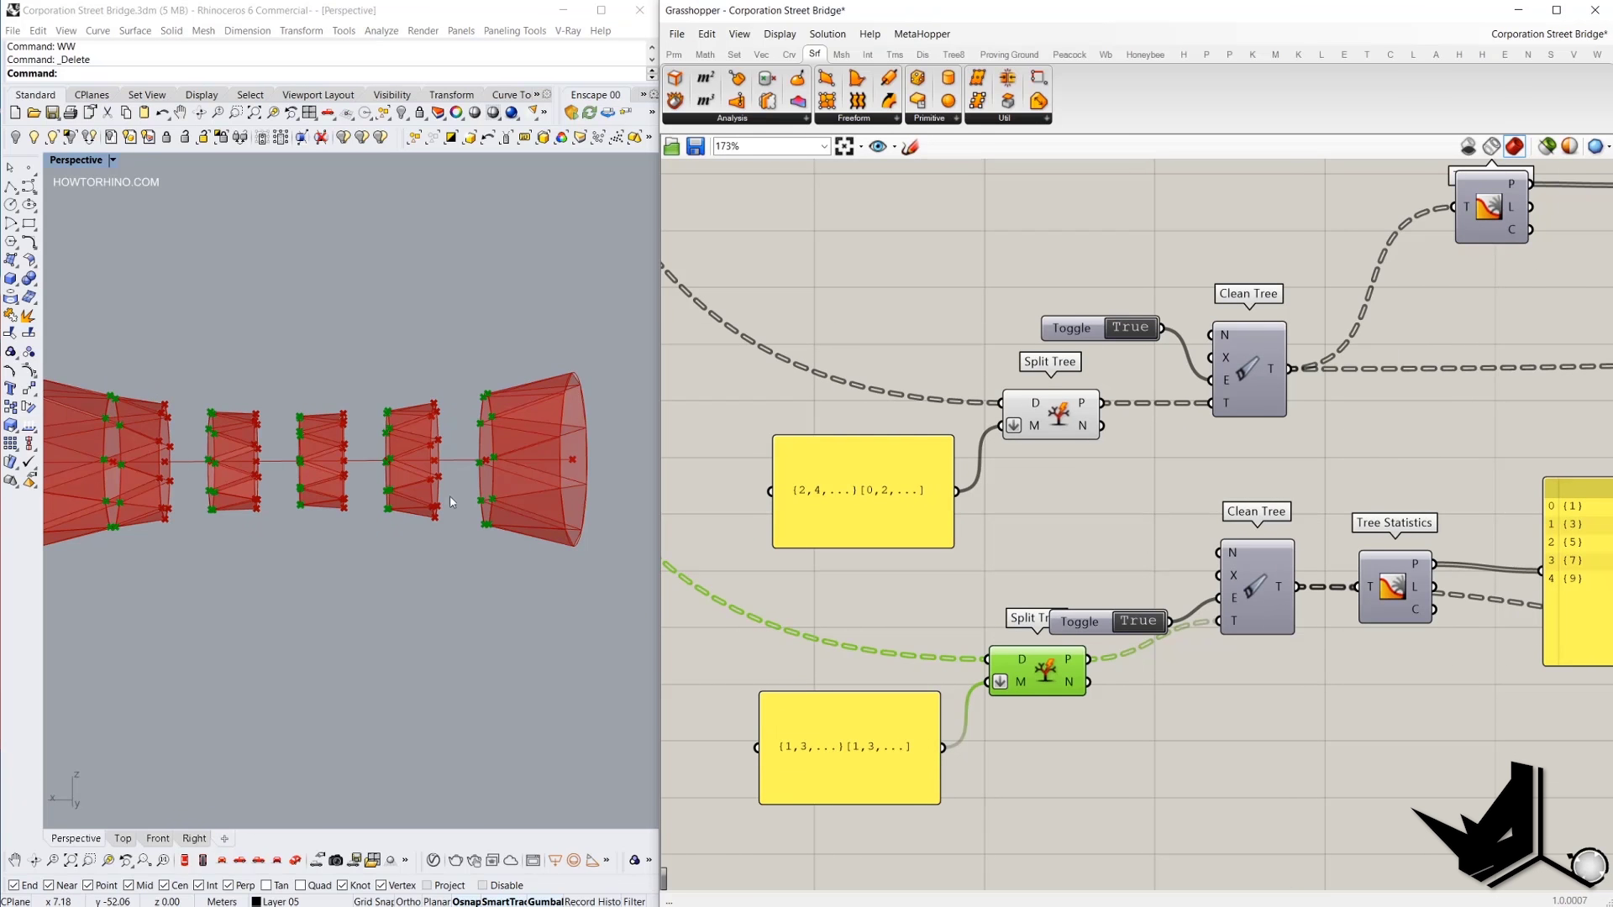
pyautogui.moveTo(1264, 432); pyautogui.dragTo(1086, 458, button='right')
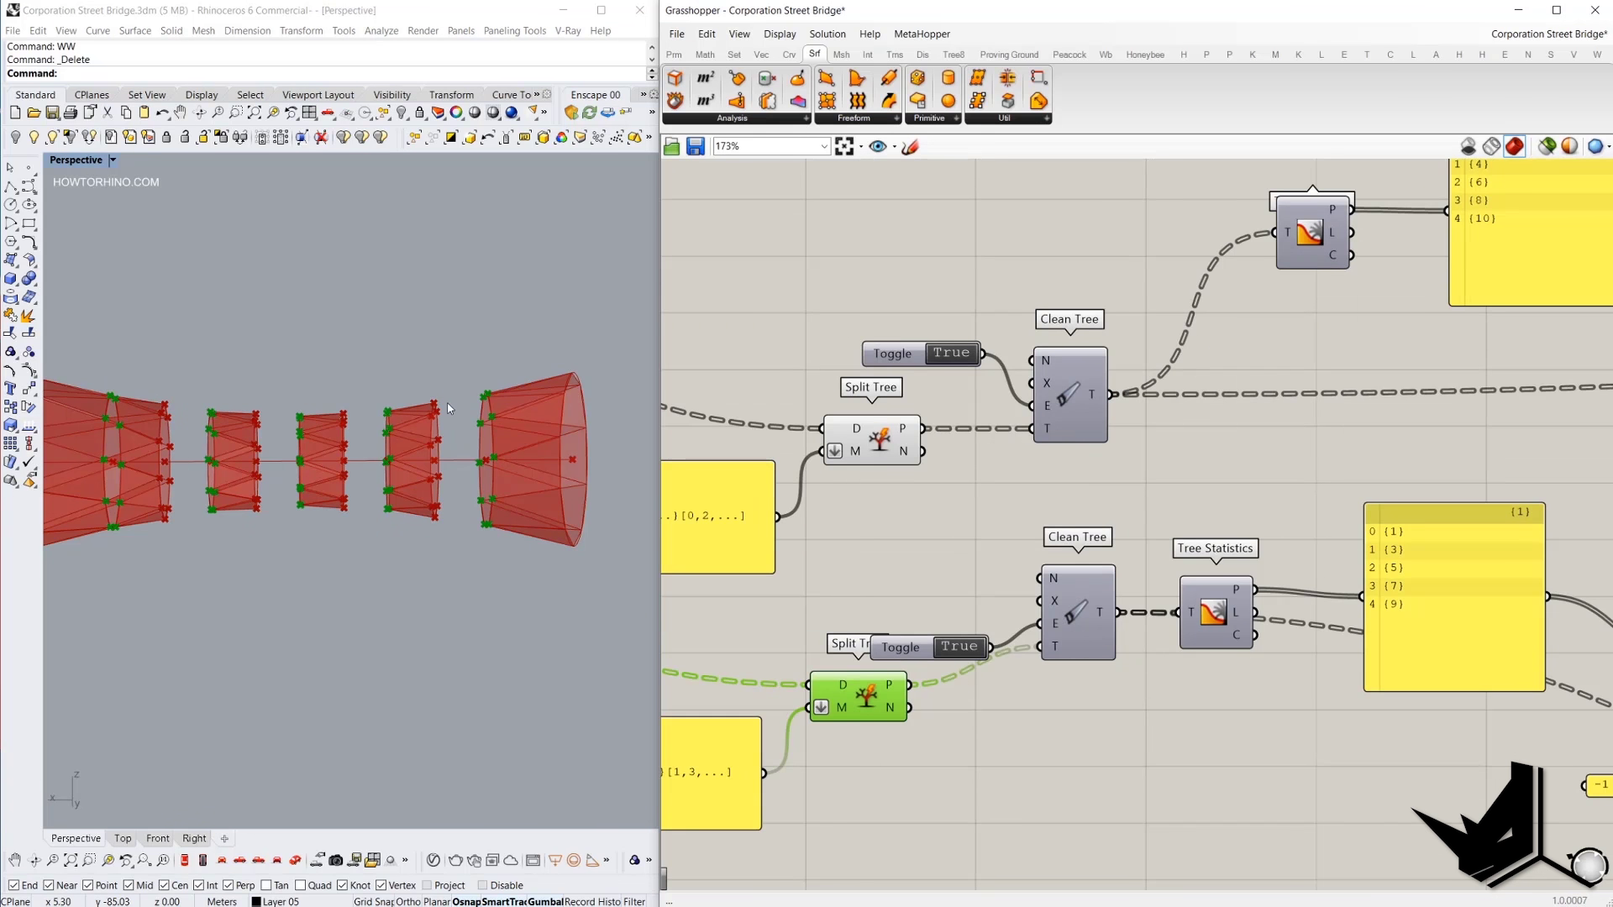
# Reposition the True toggles of both Clean Tree components, moving the lower one clear of the Split Tree label.
pyautogui.scroll(-2, 1051, 420)
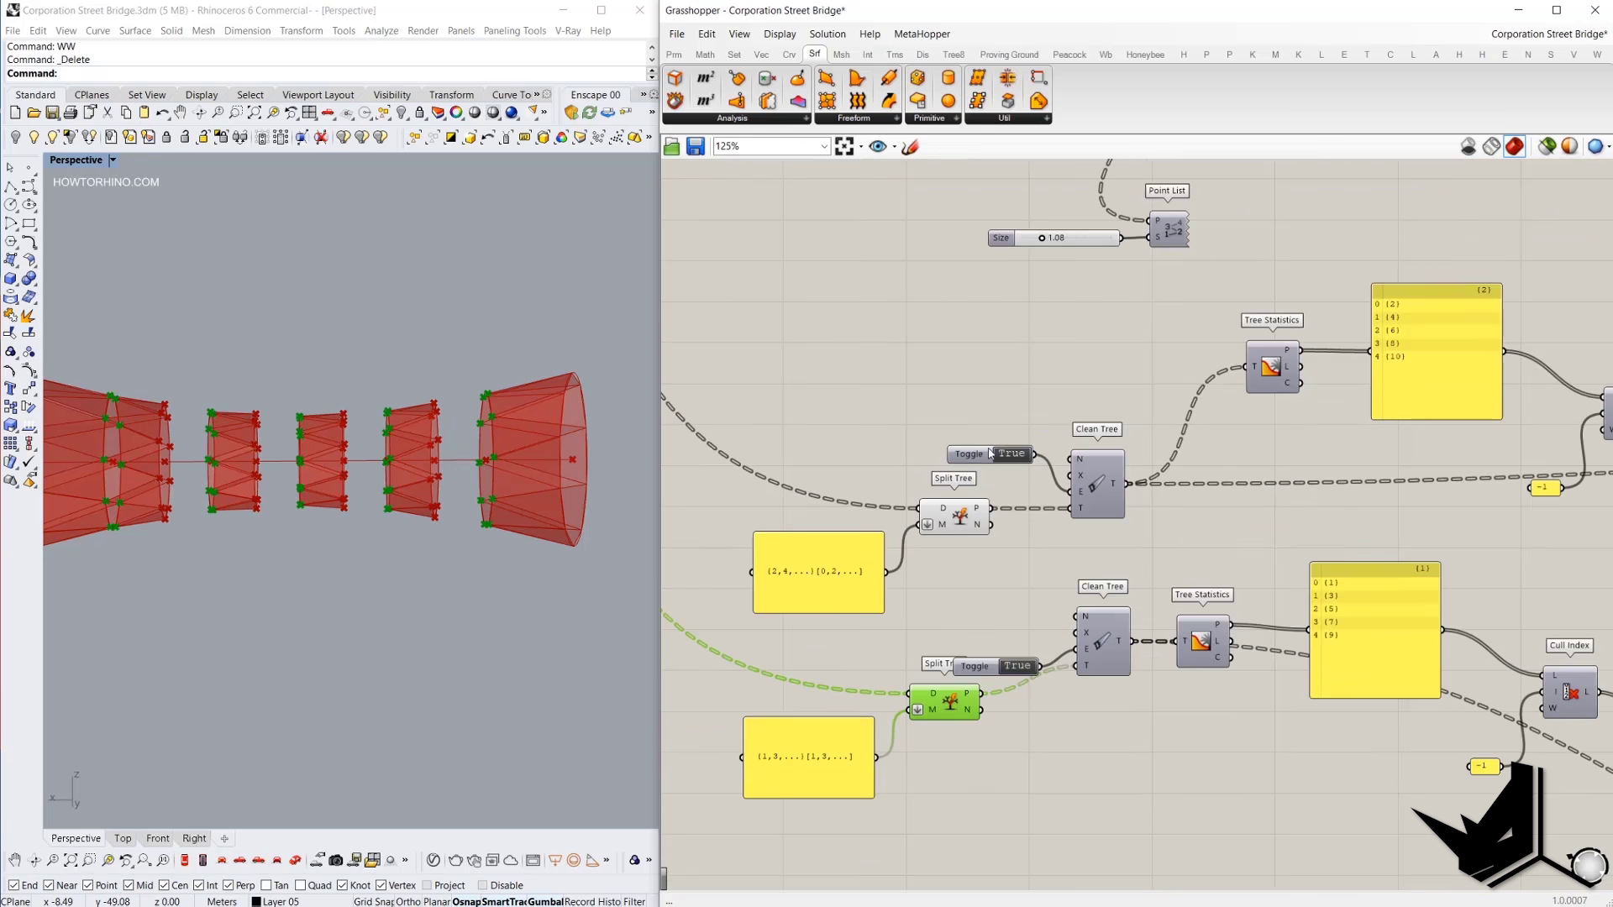
pyautogui.click(943, 433)
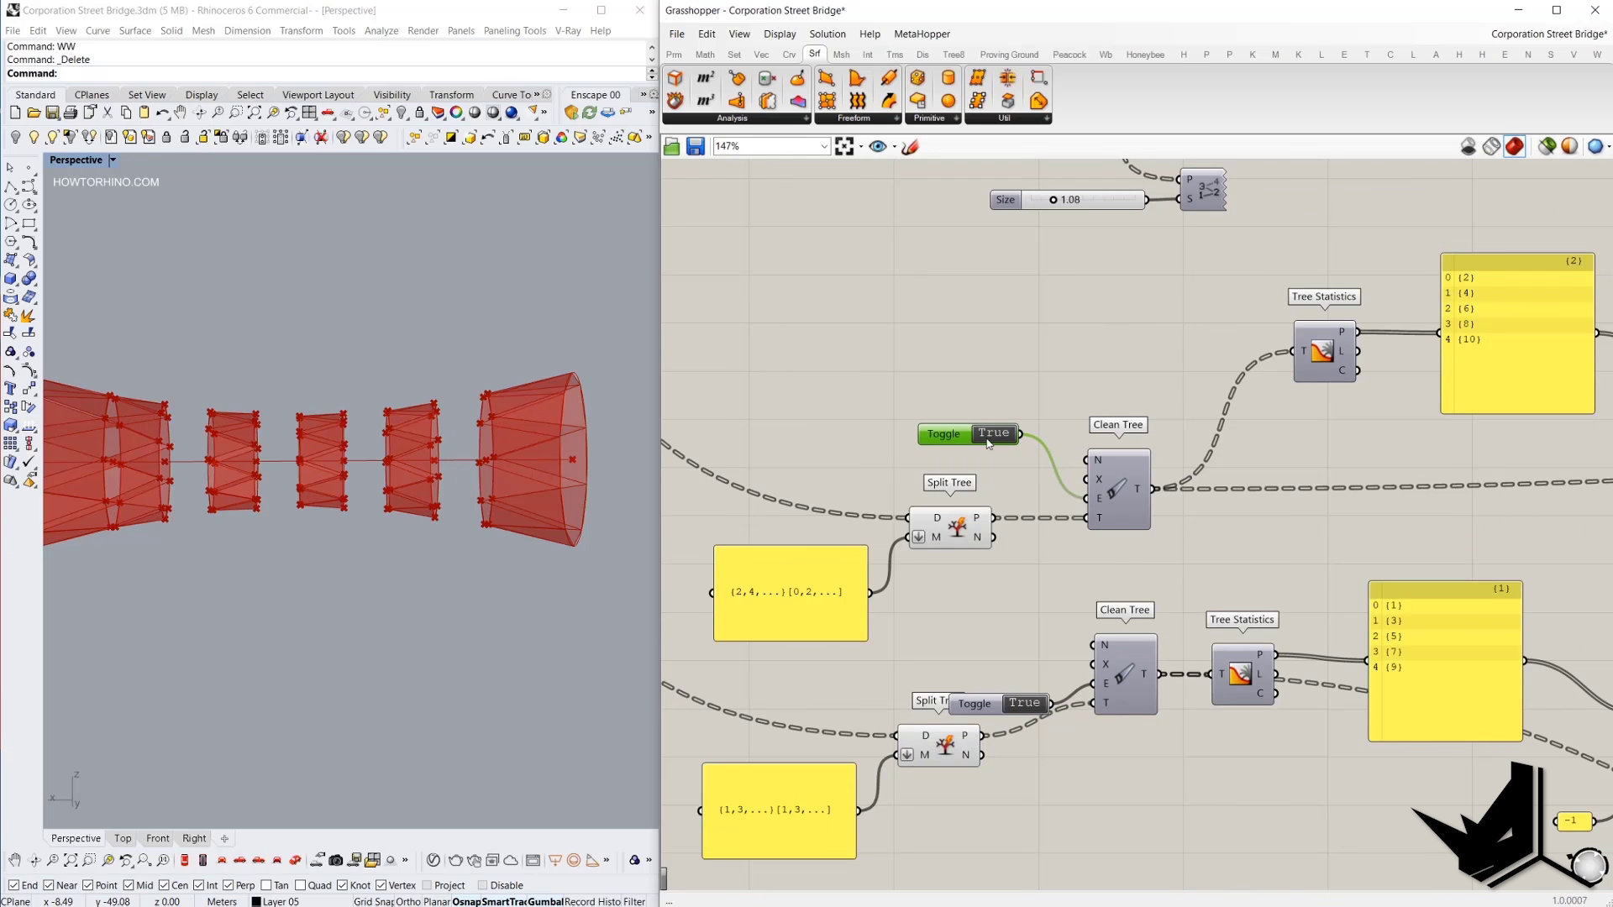
pyautogui.moveTo(1079, 630); pyautogui.dragTo(1054, 499, button='right')
pyautogui.moveTo(959, 573); pyautogui.dragTo(936, 552)
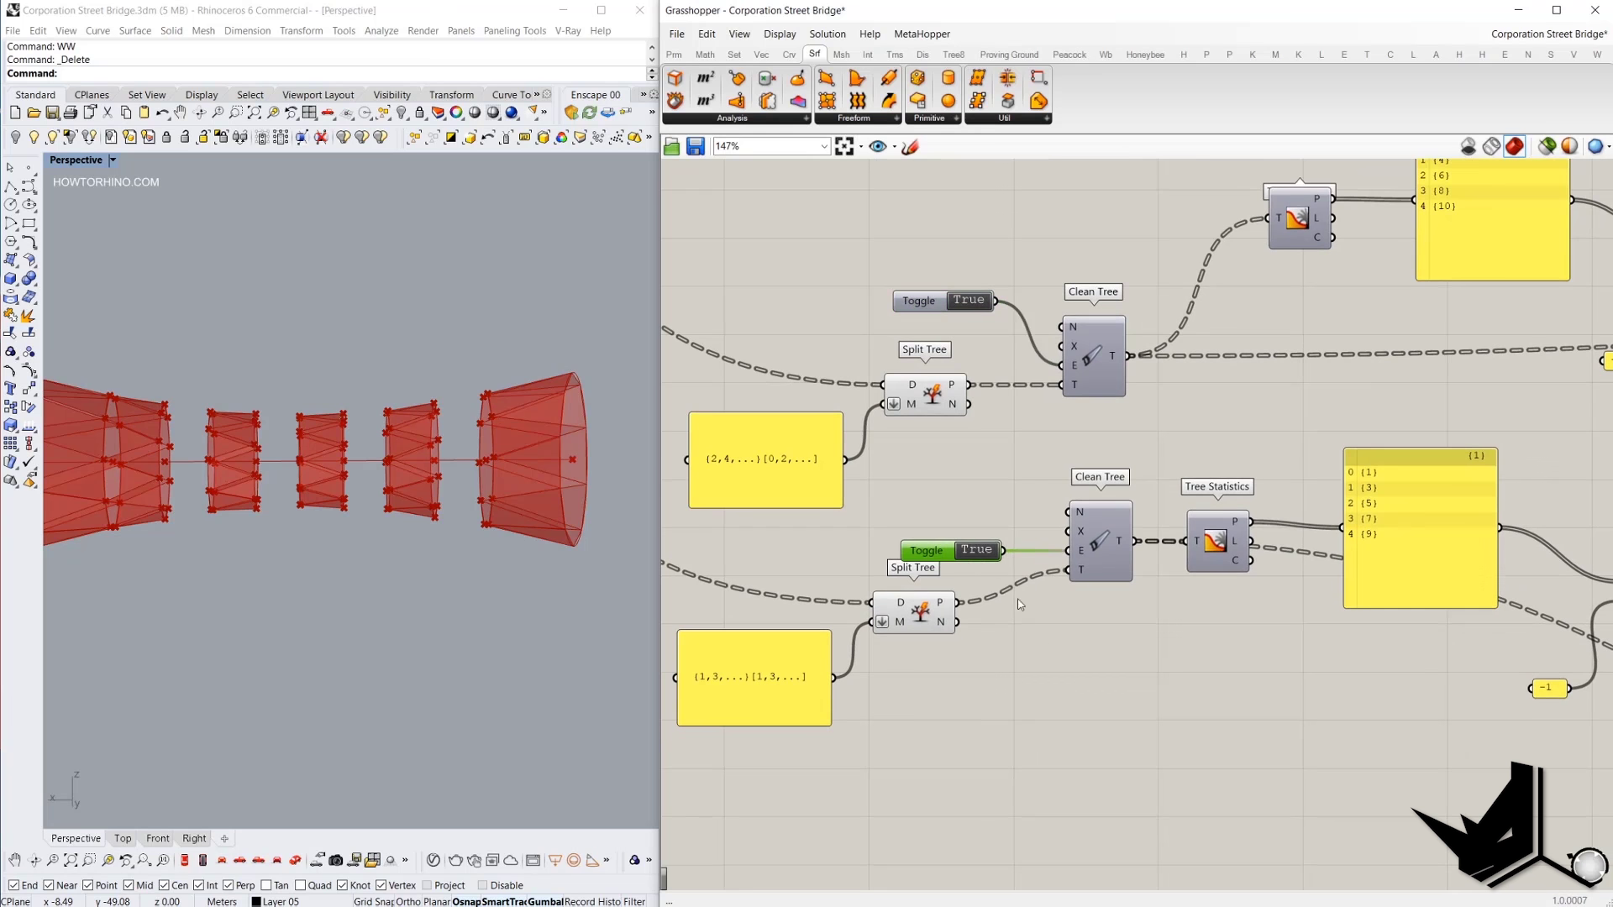
# Start a new annotation over the bridge and number the even circles 2, 4, 6, 8 and 10 in yellow.
pyautogui.moveTo(1112, 514); pyautogui.dragTo(891, 619, button='right')
pyautogui.moveTo(90, 222); pyautogui.dragTo(648, 822)
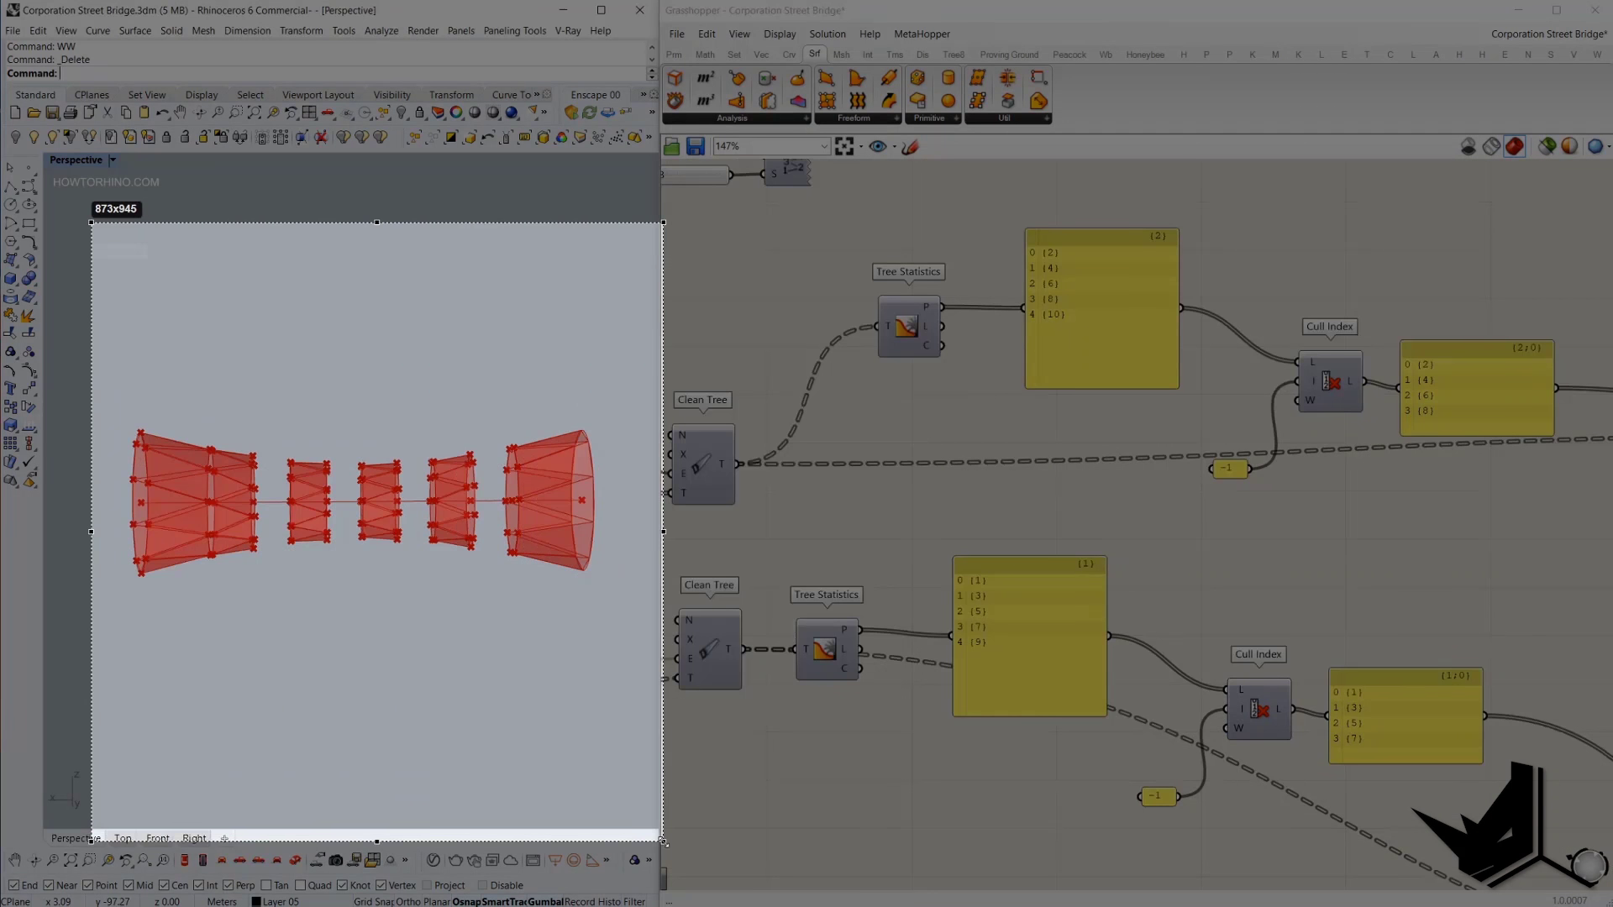
pyautogui.moveTo(1035, 231)
pyautogui.mouseDown()
pyautogui.moveTo(1065, 350)
pyautogui.moveTo(1041, 235)
pyautogui.mouseUp()
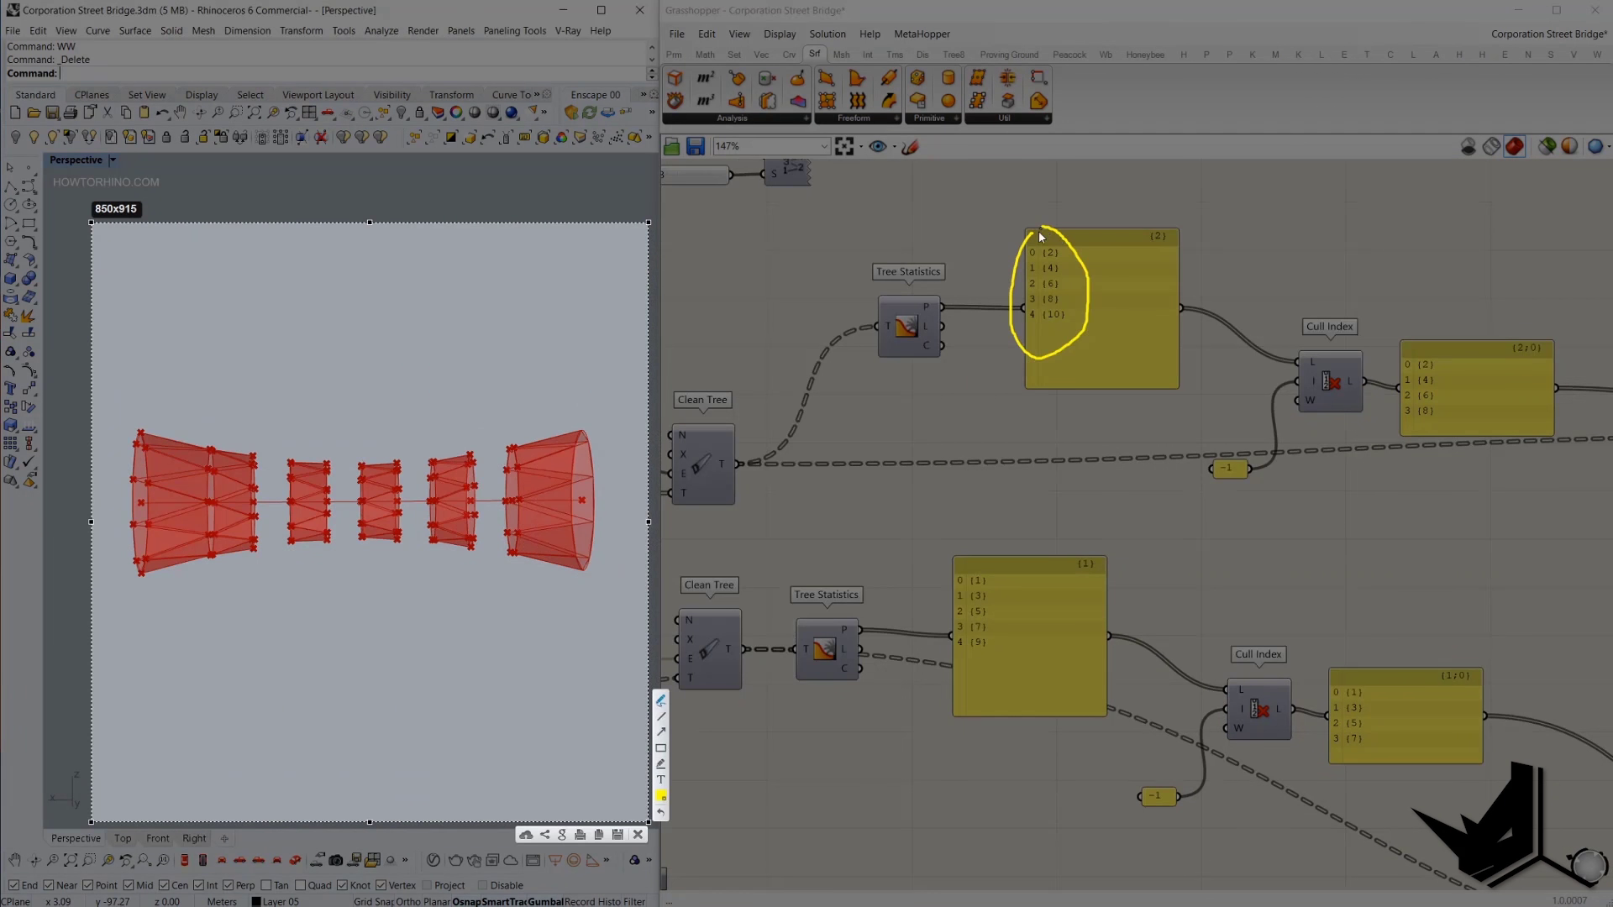
pyautogui.hotkey('ctrl', 'z')
pyautogui.moveTo(466, 562)
pyautogui.mouseDown()
pyautogui.moveTo(480, 574)
pyautogui.moveTo(254, 561)
pyautogui.mouseUp()
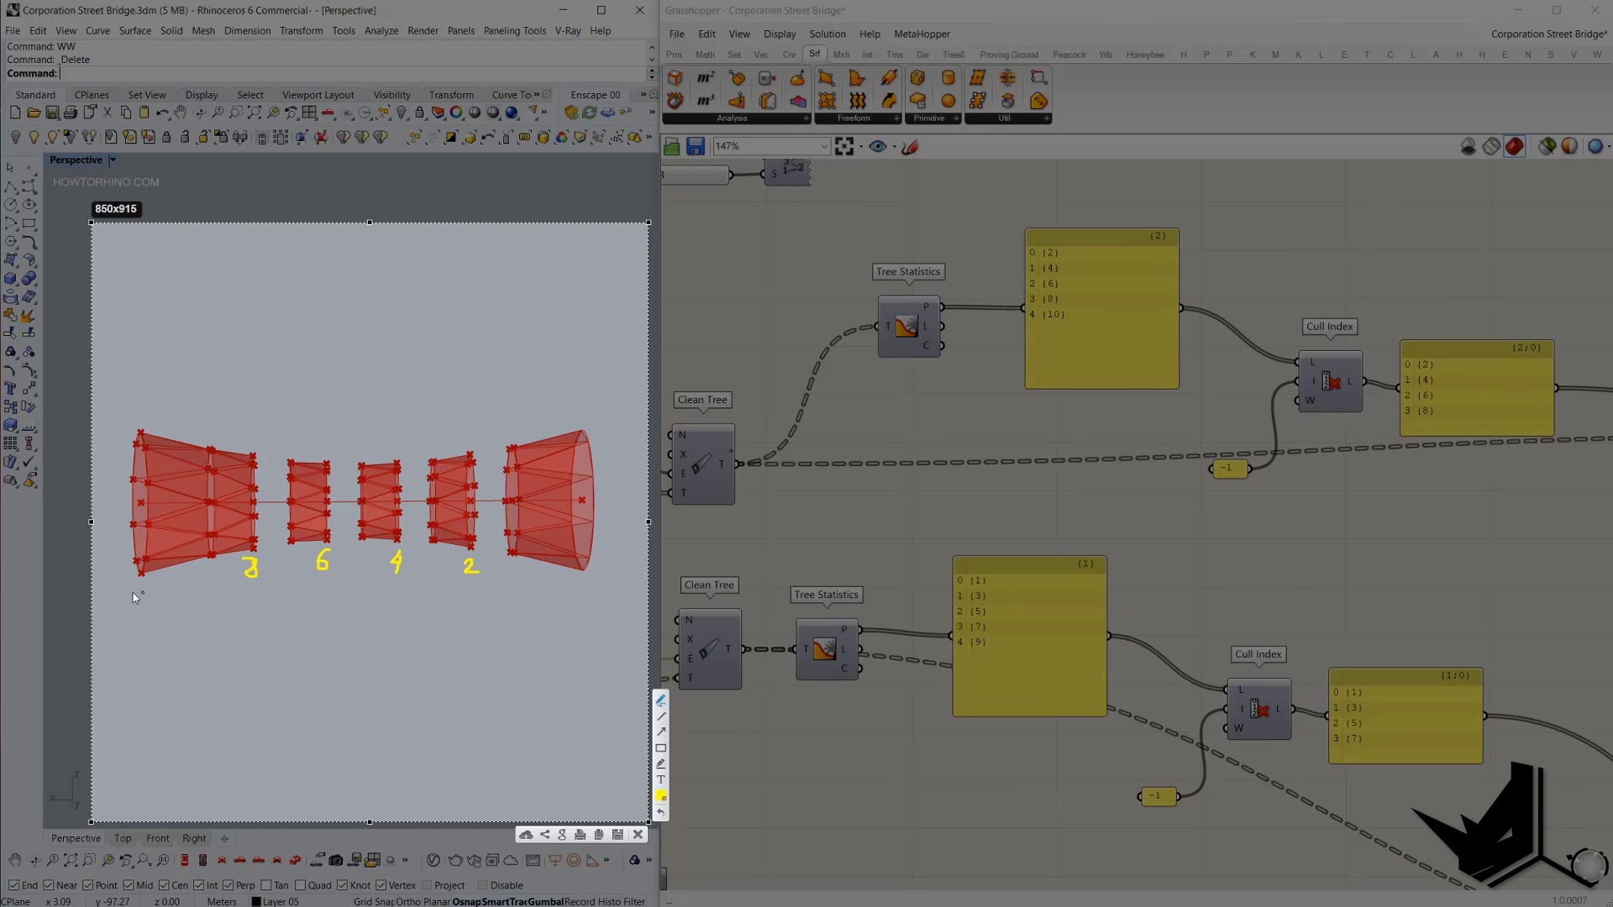
pyautogui.moveTo(134, 592); pyautogui.dragTo(150, 587)
# Number the odd circles 1, 3, 5, 7 and 9 in yellow, circling their path panel and both Clean Tree components.
pyautogui.moveTo(987, 547)
pyautogui.mouseDown()
pyautogui.moveTo(991, 690)
pyautogui.moveTo(1006, 561)
pyautogui.mouseUp()
pyautogui.moveTo(502, 431)
pyautogui.mouseDown()
pyautogui.moveTo(366, 460)
pyautogui.moveTo(371, 436)
pyautogui.moveTo(294, 455)
pyautogui.moveTo(217, 424)
pyautogui.moveTo(212, 436)
pyautogui.mouseUp()
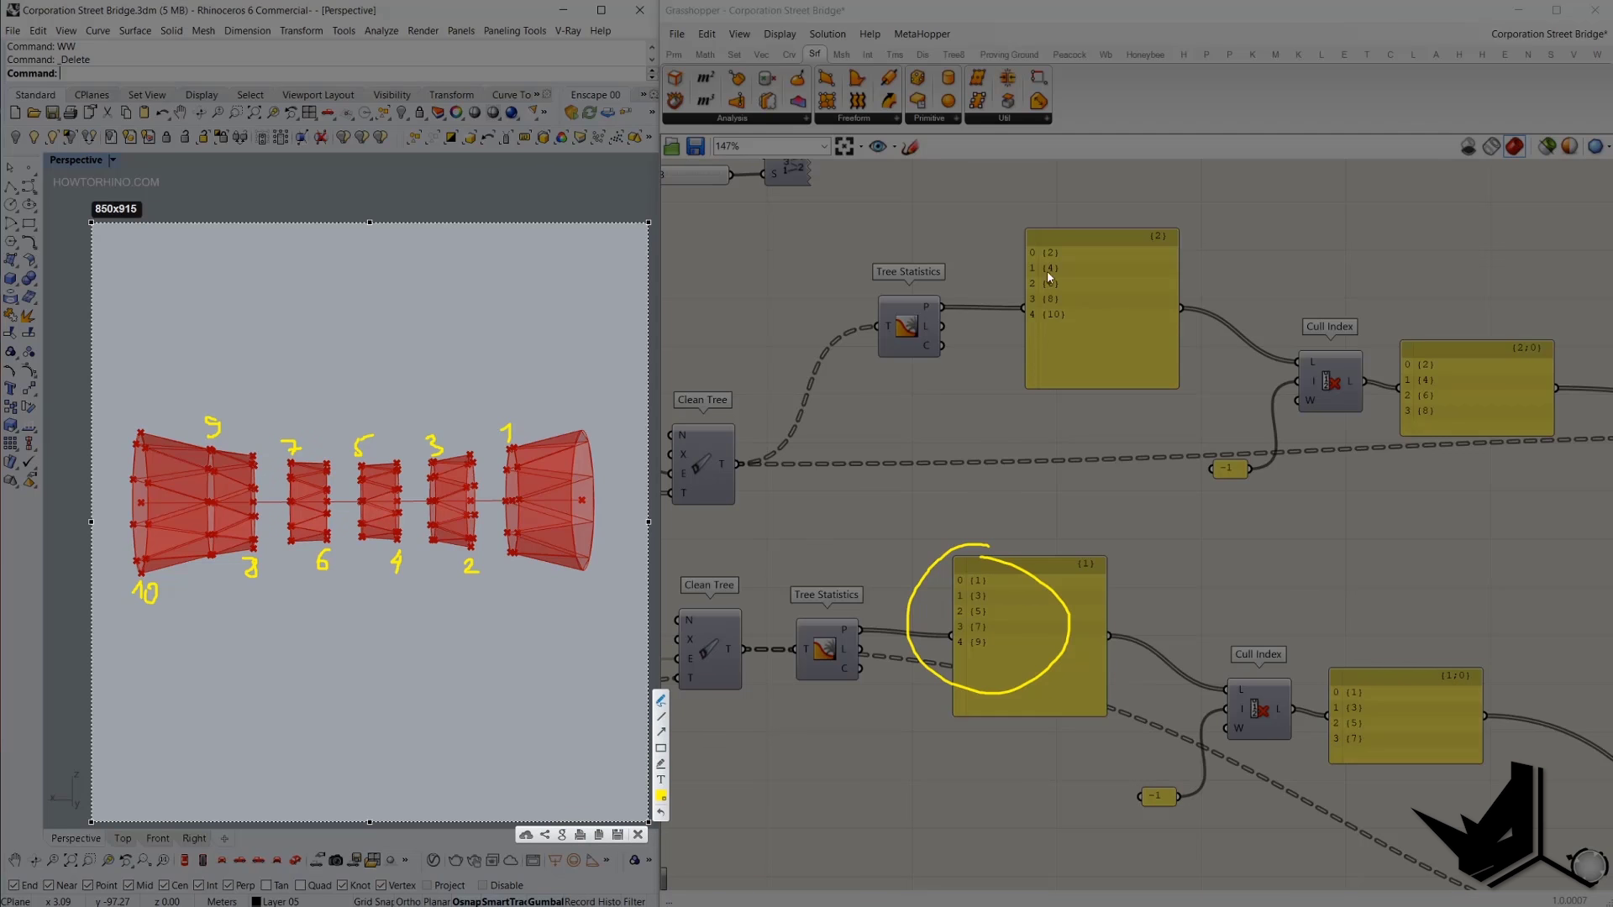
pyautogui.moveTo(689, 382); pyautogui.dragTo(735, 395)
pyautogui.moveTo(711, 578)
pyautogui.mouseDown()
pyautogui.moveTo(738, 727)
pyautogui.moveTo(740, 588)
pyautogui.mouseUp()
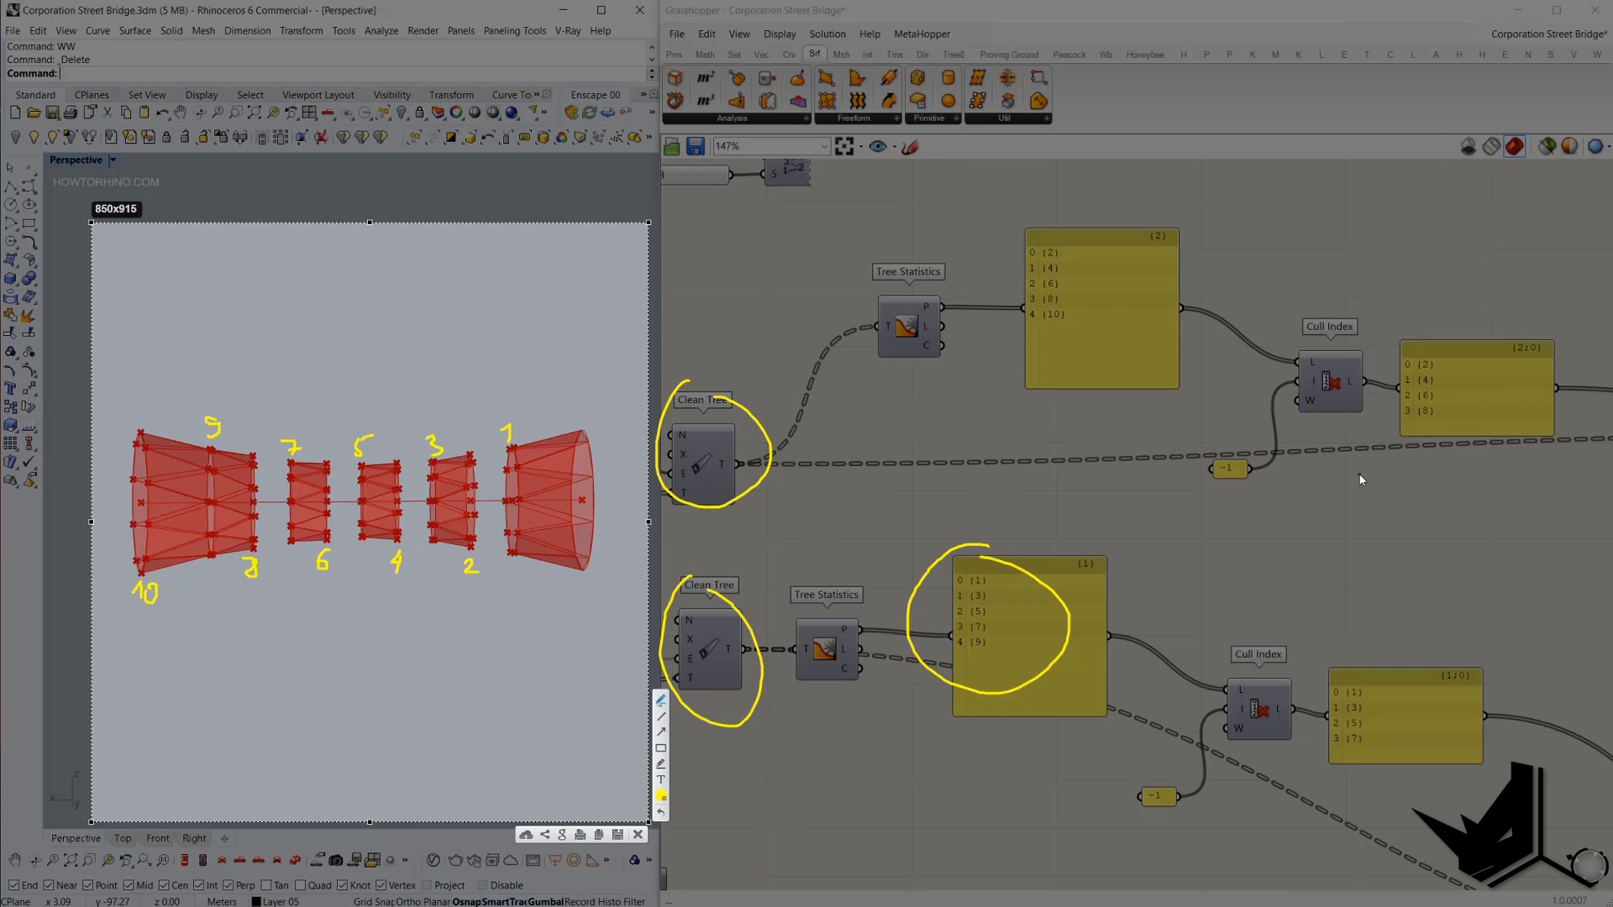
# Hatch the gaps between paired even and odd circles in cyan, and cross out the hatching between circles 9 and 10.
pyautogui.moveTo(481, 457); pyautogui.dragTo(521, 531)
pyautogui.moveTo(401, 462)
pyautogui.mouseDown()
pyautogui.moveTo(432, 481)
pyautogui.moveTo(439, 521)
pyautogui.moveTo(420, 545)
pyautogui.mouseUp()
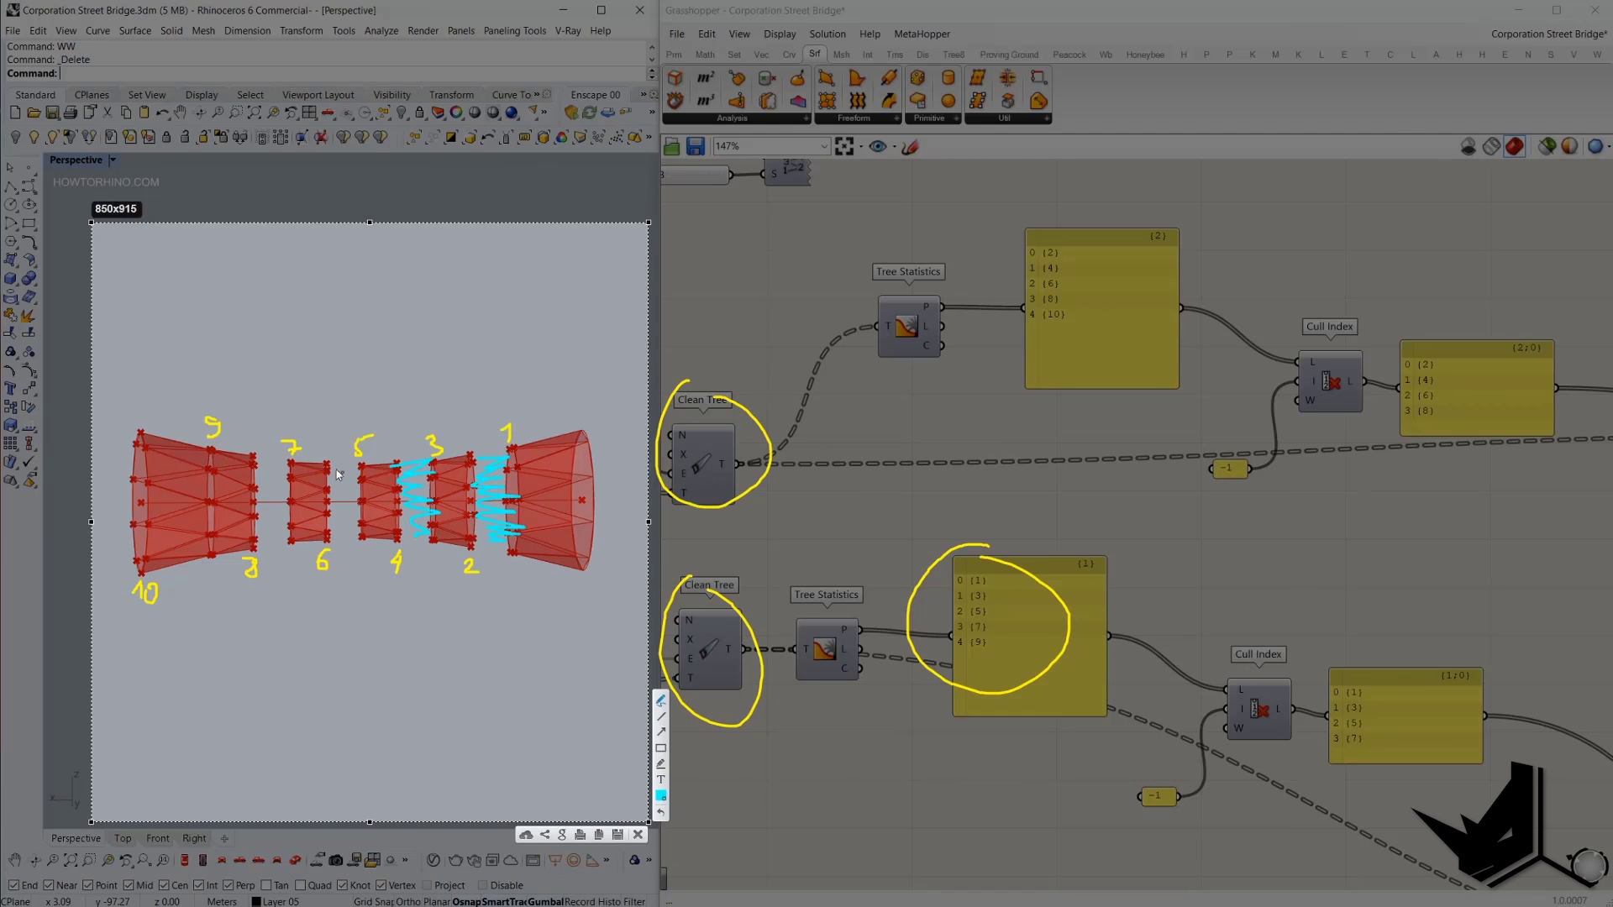
pyautogui.moveTo(329, 469); pyautogui.dragTo(346, 531)
pyautogui.moveTo(267, 467)
pyautogui.mouseDown()
pyautogui.moveTo(264, 487)
pyautogui.moveTo(287, 470)
pyautogui.moveTo(273, 534)
pyautogui.mouseUp()
pyautogui.moveTo(143, 438)
pyautogui.mouseDown()
pyautogui.moveTo(195, 453)
pyautogui.moveTo(172, 561)
pyautogui.mouseUp()
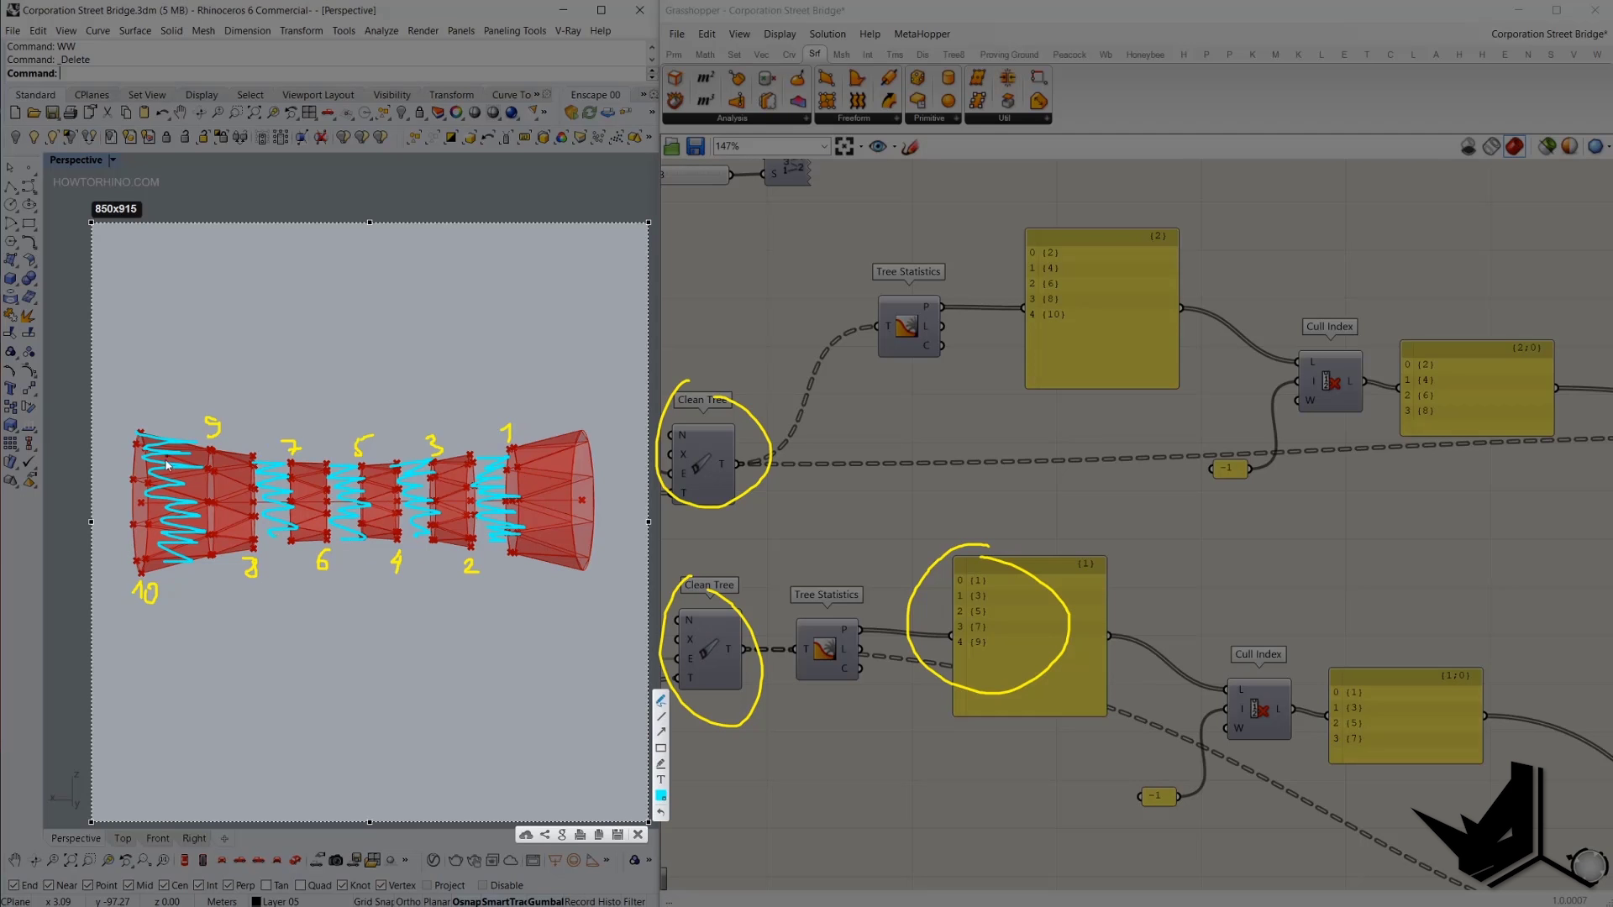
pyautogui.moveTo(161, 396); pyautogui.dragTo(207, 629)
pyautogui.moveTo(222, 398); pyautogui.dragTo(134, 651)
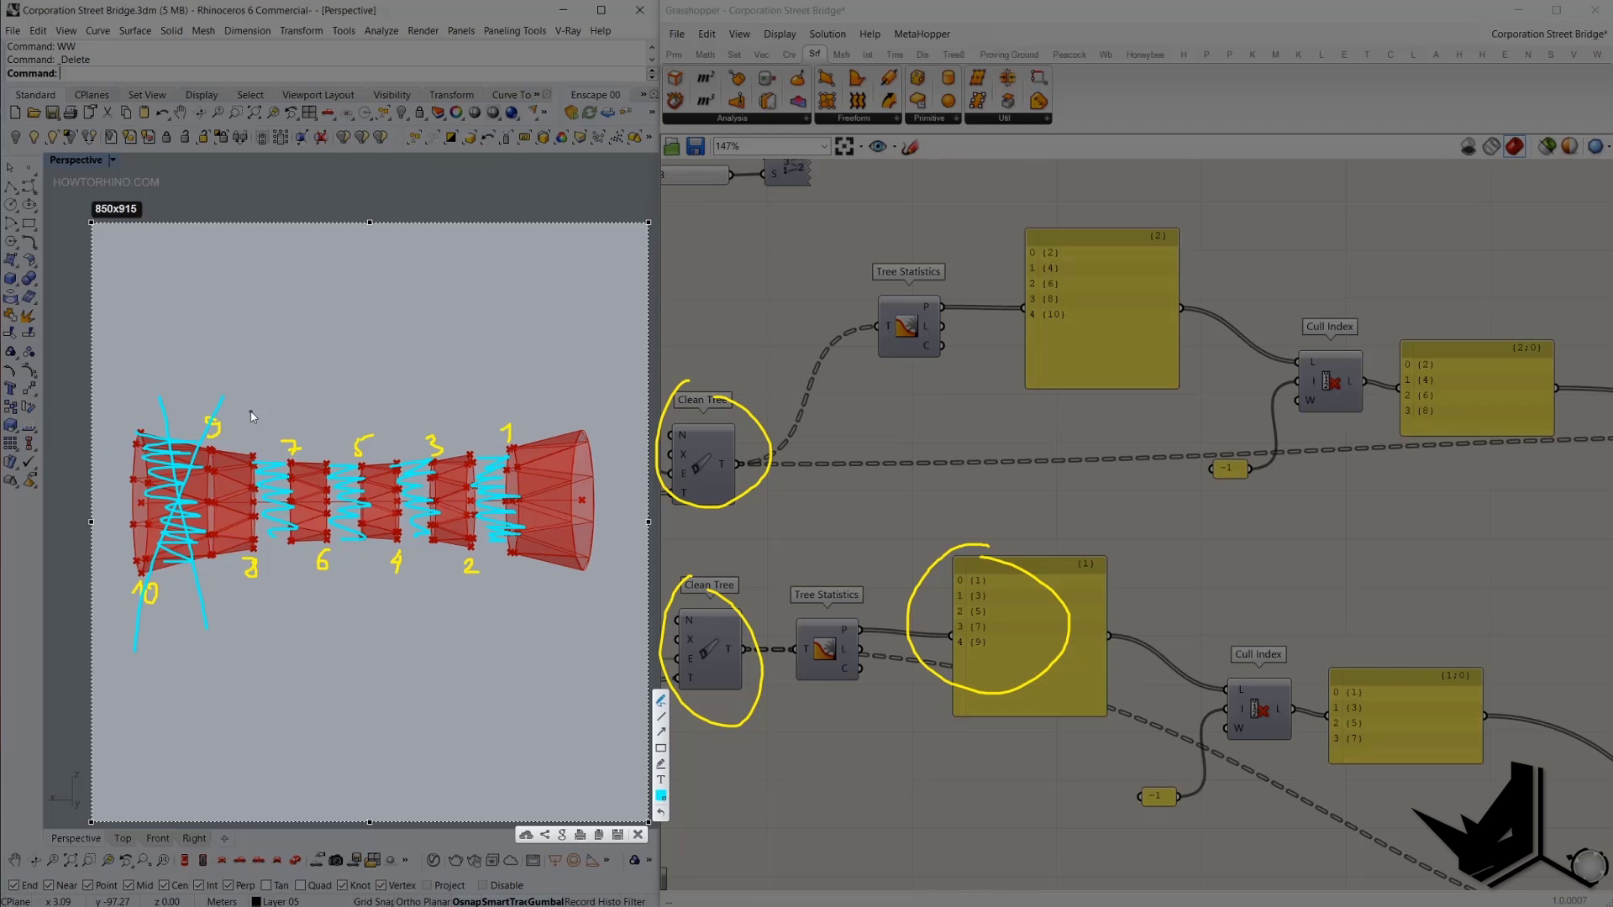
# In green, circle numbers 9 and 10 on the bridge and cross out the last path in both path panels, closing the annotation.
pyautogui.click(661, 796)
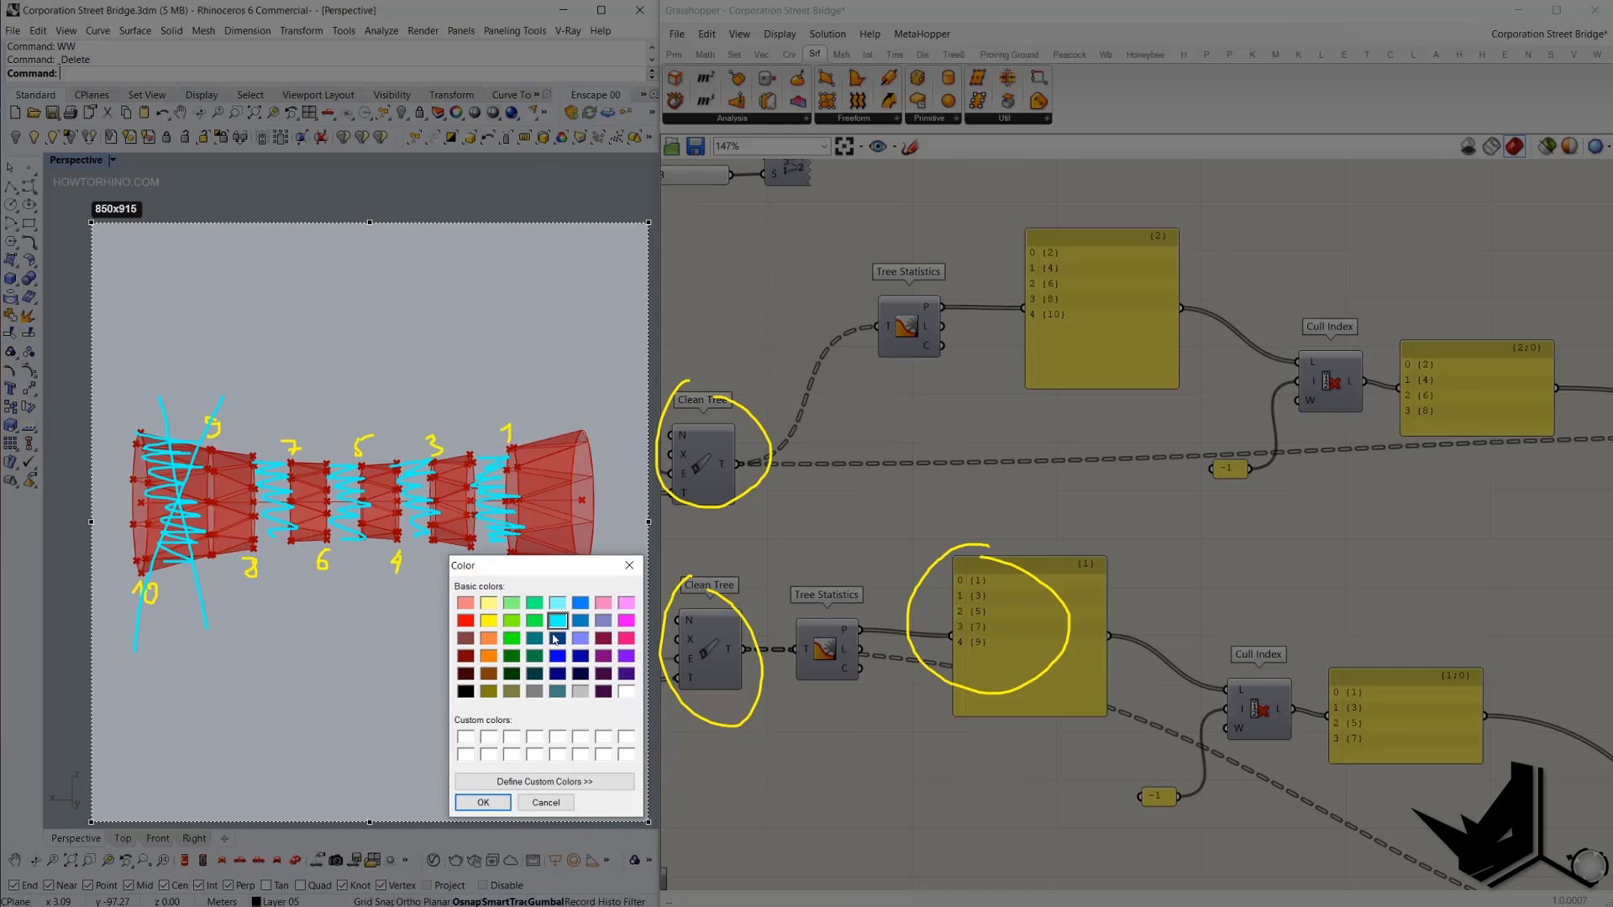
pyautogui.doubleClick(510, 638)
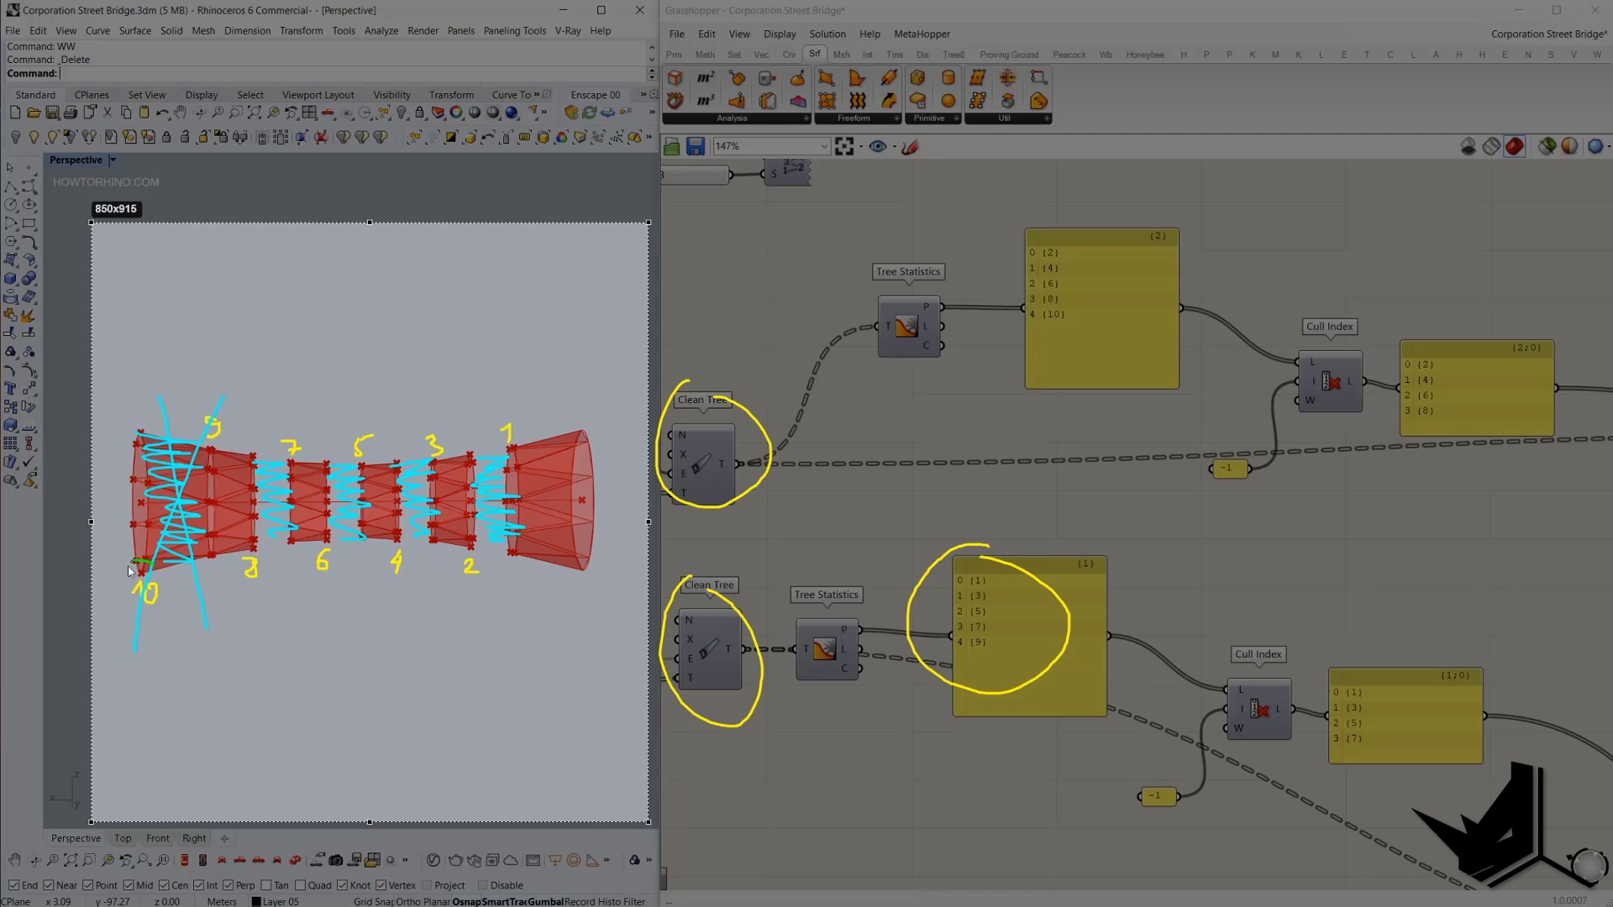
pyautogui.moveTo(139, 556)
pyautogui.mouseDown()
pyautogui.moveTo(151, 647)
pyautogui.moveTo(178, 567)
pyautogui.moveTo(144, 555)
pyautogui.mouseUp()
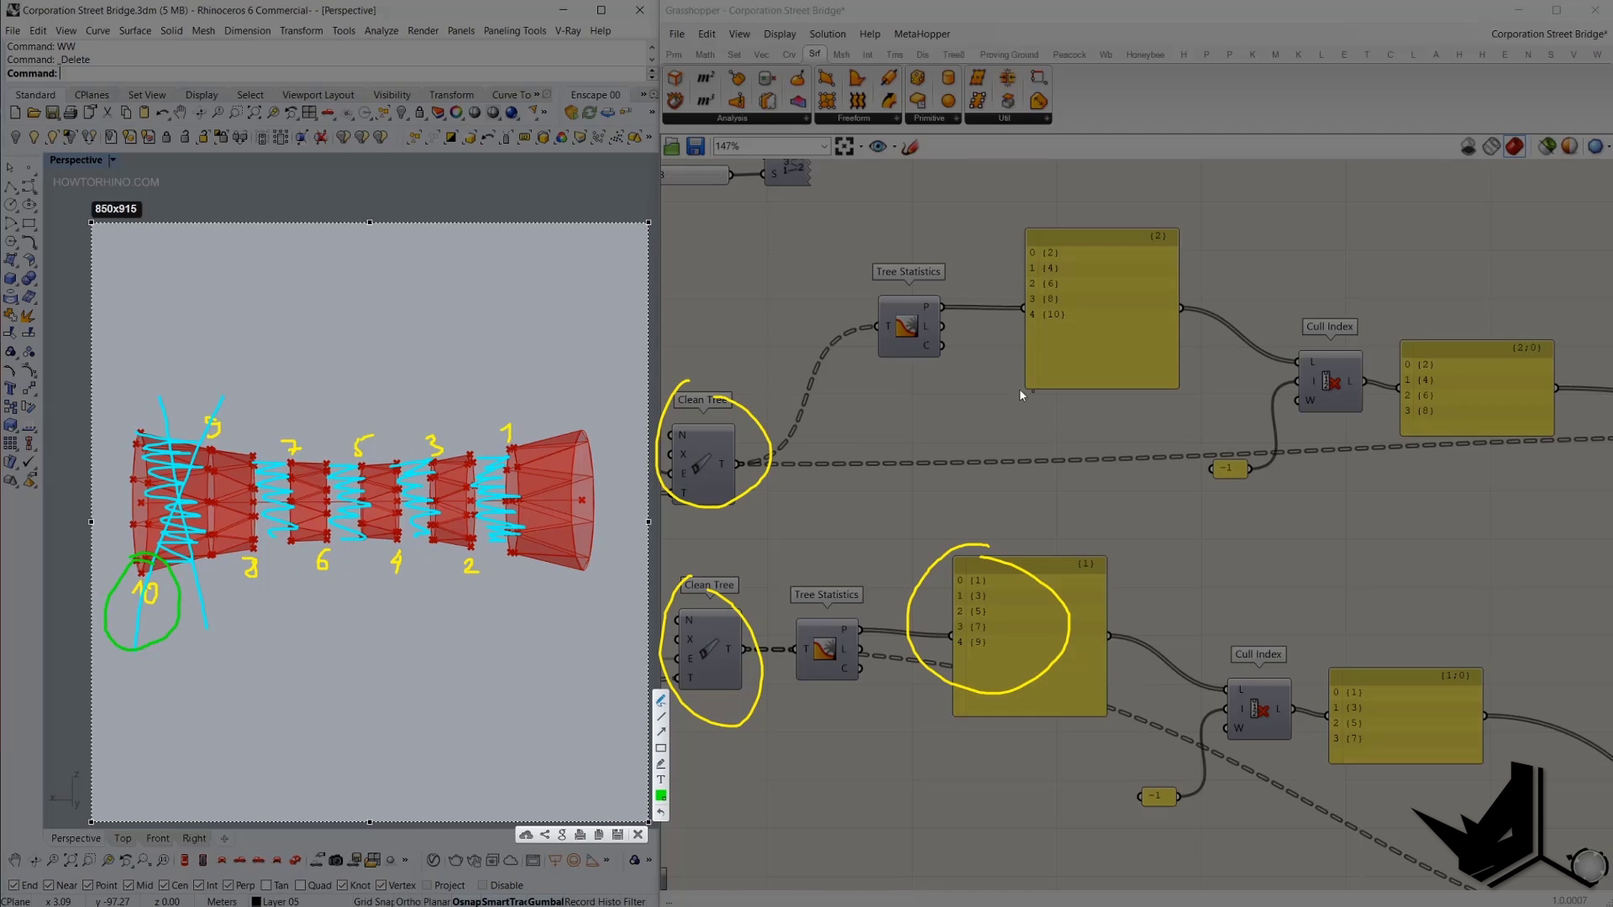
pyautogui.moveTo(204, 394)
pyautogui.mouseDown()
pyautogui.moveTo(209, 464)
pyautogui.moveTo(200, 393)
pyautogui.mouseUp()
pyautogui.moveTo(961, 635)
pyautogui.mouseDown()
pyautogui.moveTo(991, 653)
pyautogui.moveTo(998, 636)
pyautogui.mouseUp()
pyautogui.moveTo(1043, 304); pyautogui.dragTo(1079, 327)
pyautogui.moveTo(1082, 298); pyautogui.dragTo(1020, 336)
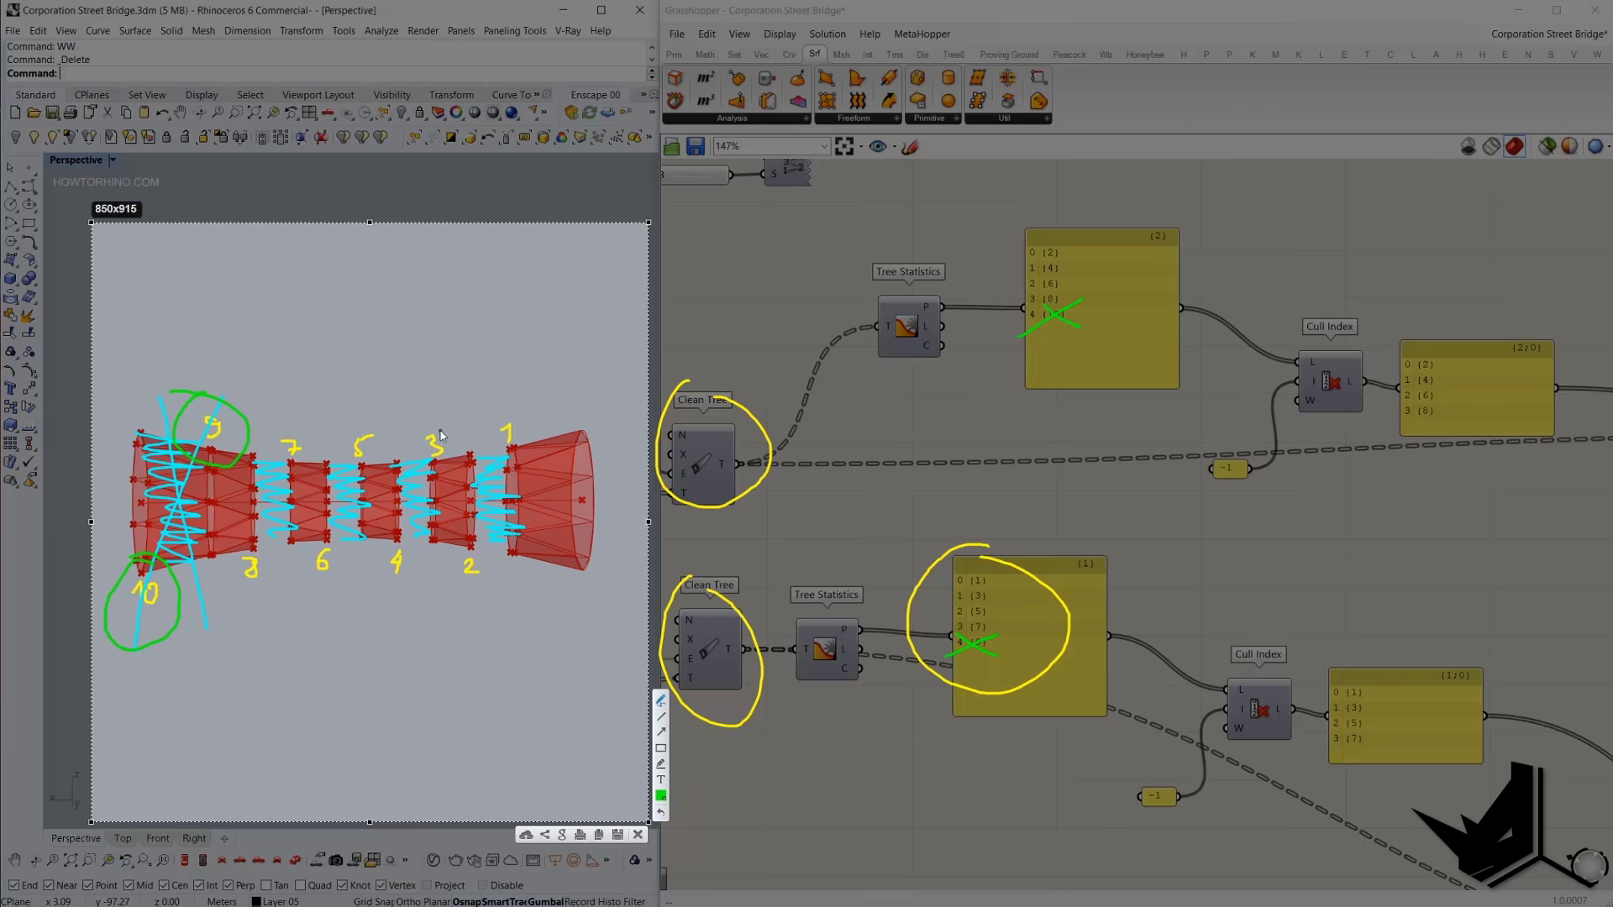
pyautogui.press('Escape')
# Examine the even and odd path panels fed by the Tree Statistics components.
pyautogui.moveTo(892, 369); pyautogui.dragTo(1011, 386, button='right')
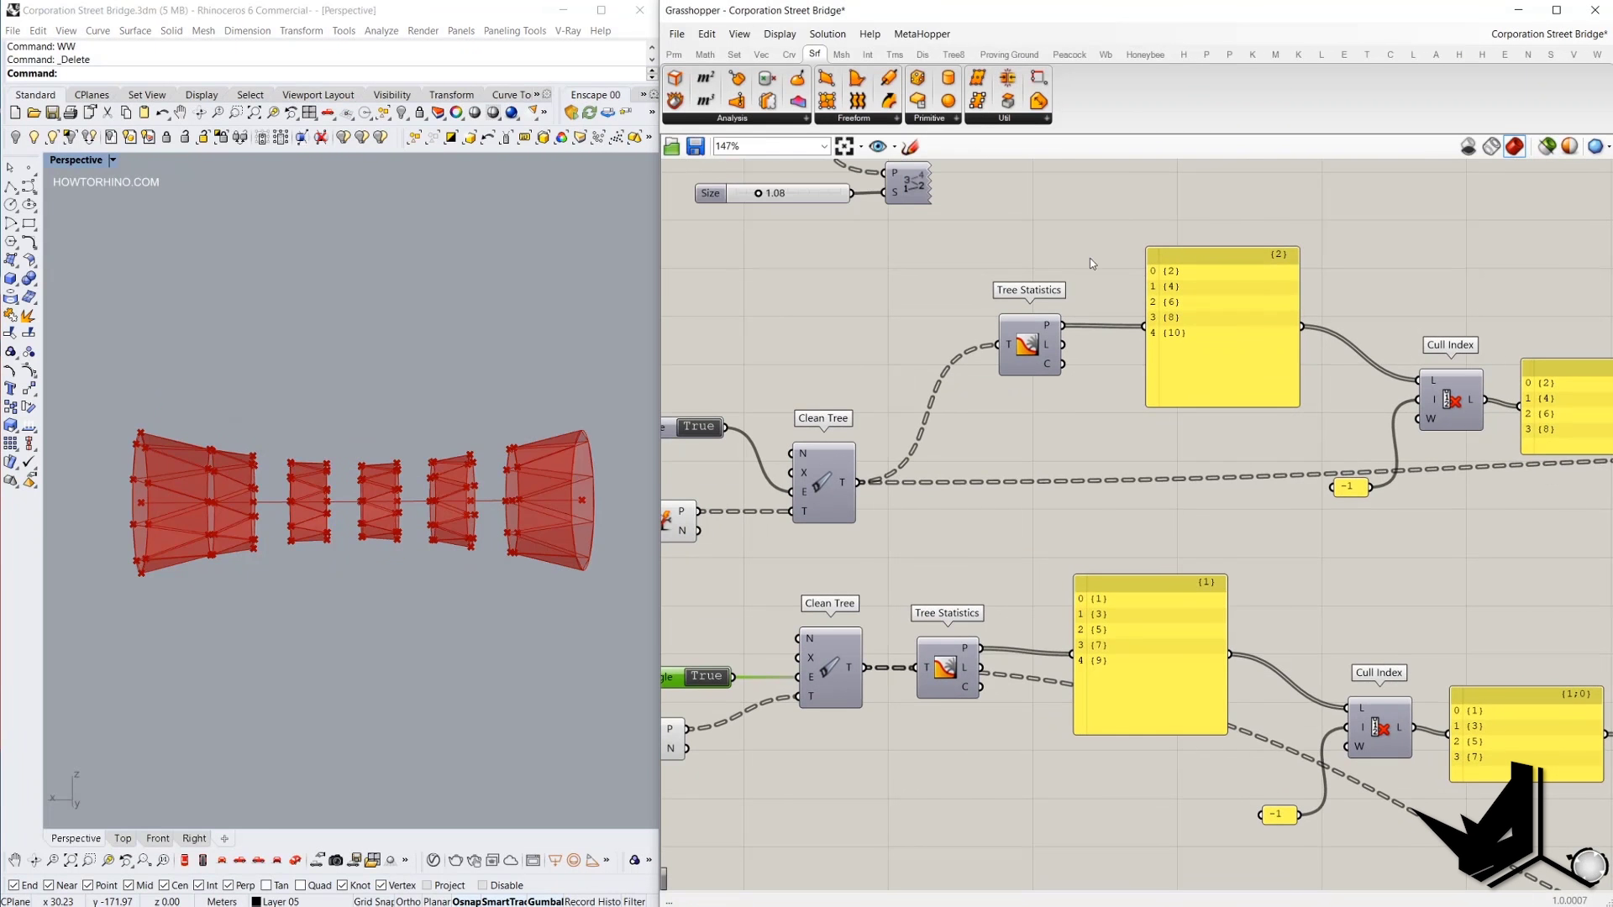
pyautogui.scroll(2, 1090, 258)
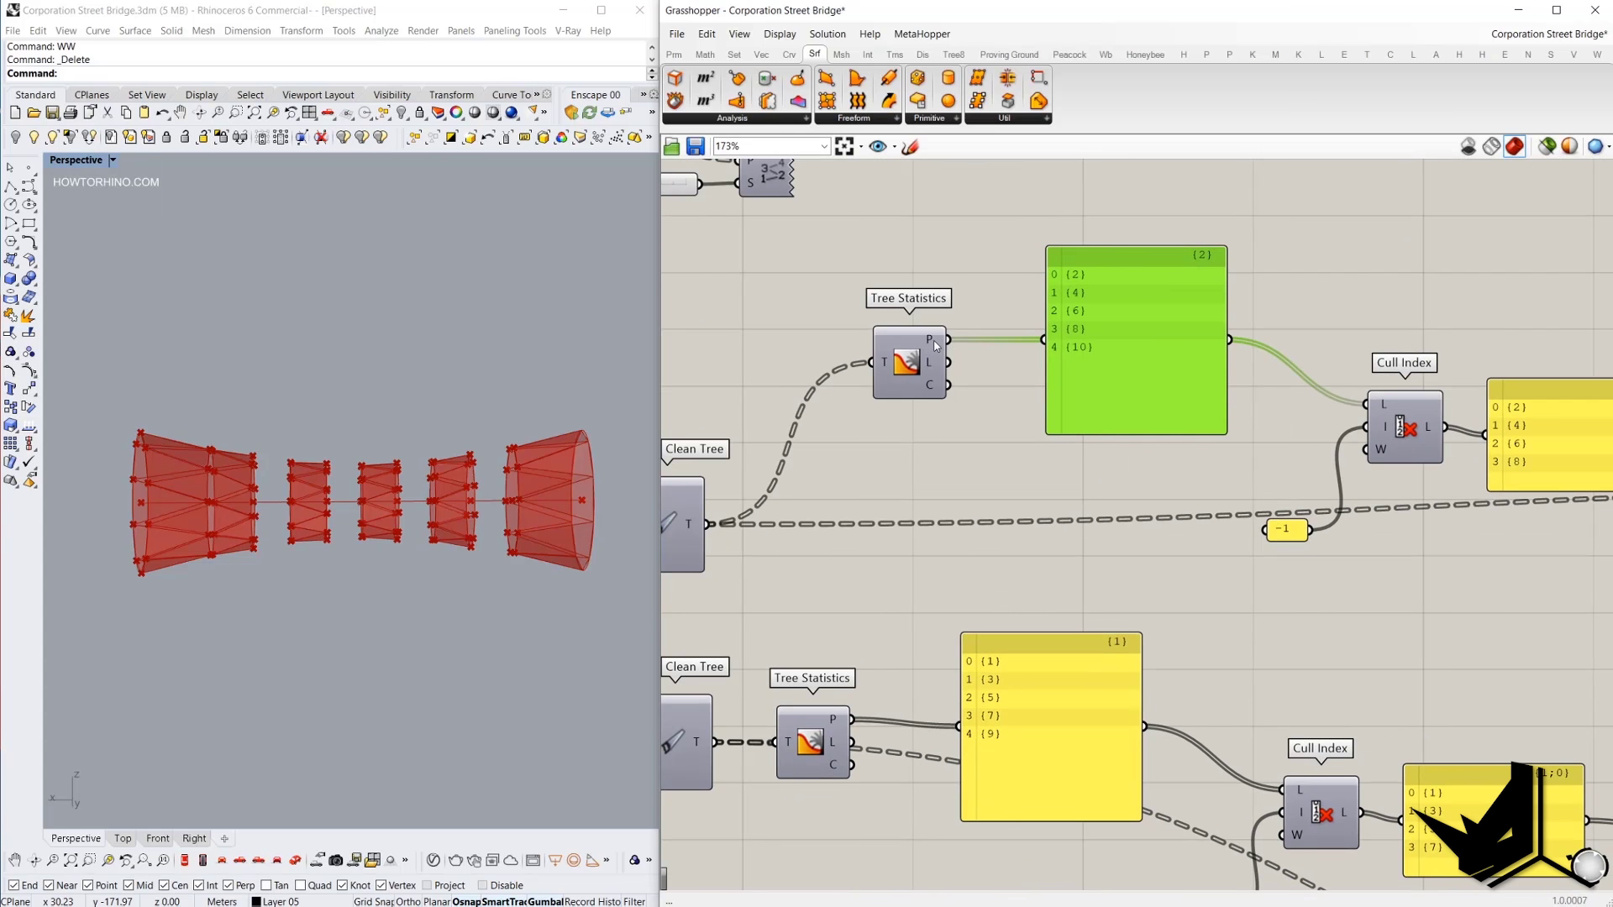
pyautogui.scroll(-1, 979, 341)
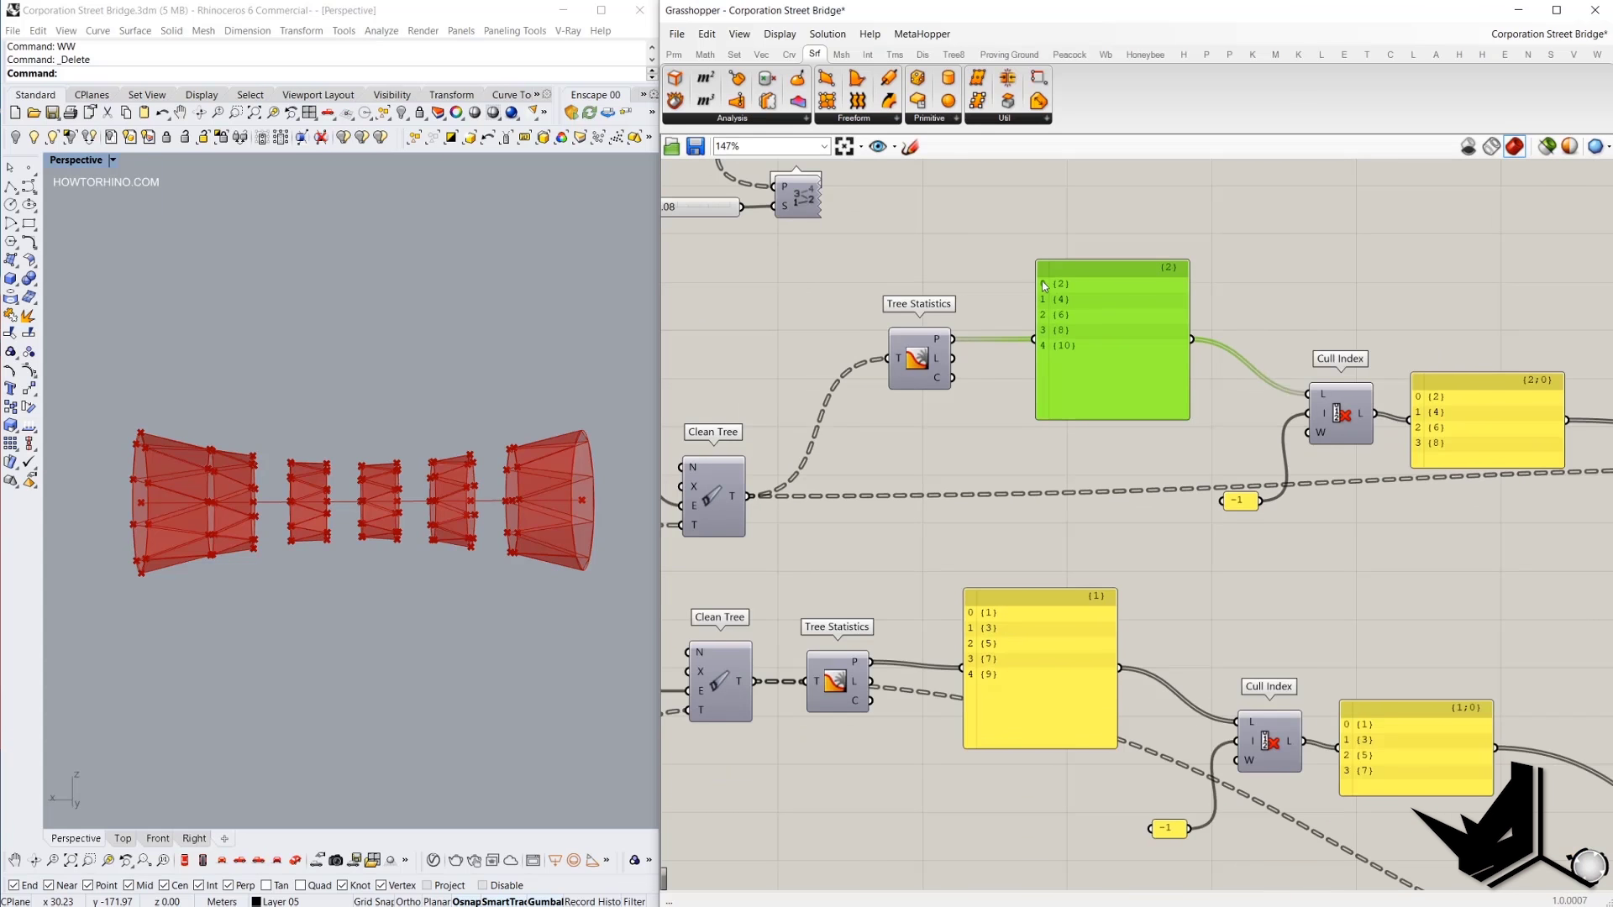
pyautogui.moveTo(1053, 465); pyautogui.dragTo(1055, 351, button='right')
pyautogui.moveTo(1030, 554); pyautogui.dragTo(1036, 547)
pyautogui.moveTo(896, 526); pyautogui.dragTo(821, 518, button='right')
pyautogui.moveTo(1272, 259); pyautogui.dragTo(1256, 345, button='right')
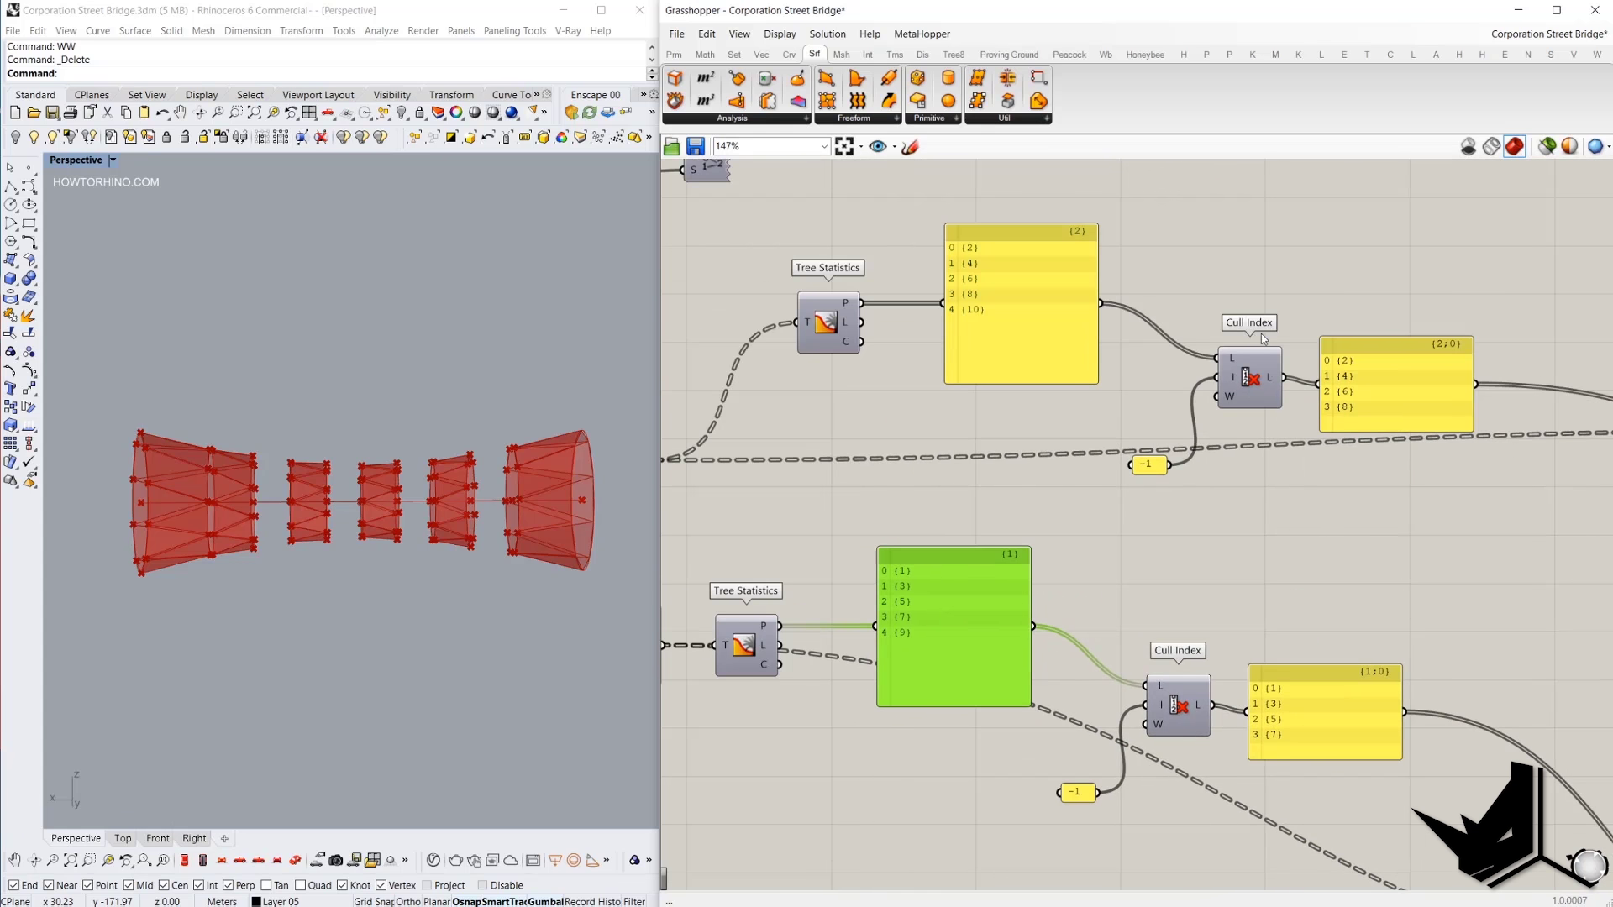
# Move the -1 panel of the upper Cull Index slightly towards the even path panel.
pyautogui.scroll(2, 1200, 451)
pyautogui.moveTo(1110, 482); pyautogui.dragTo(1076, 456)
pyautogui.scroll(-2, 1130, 439)
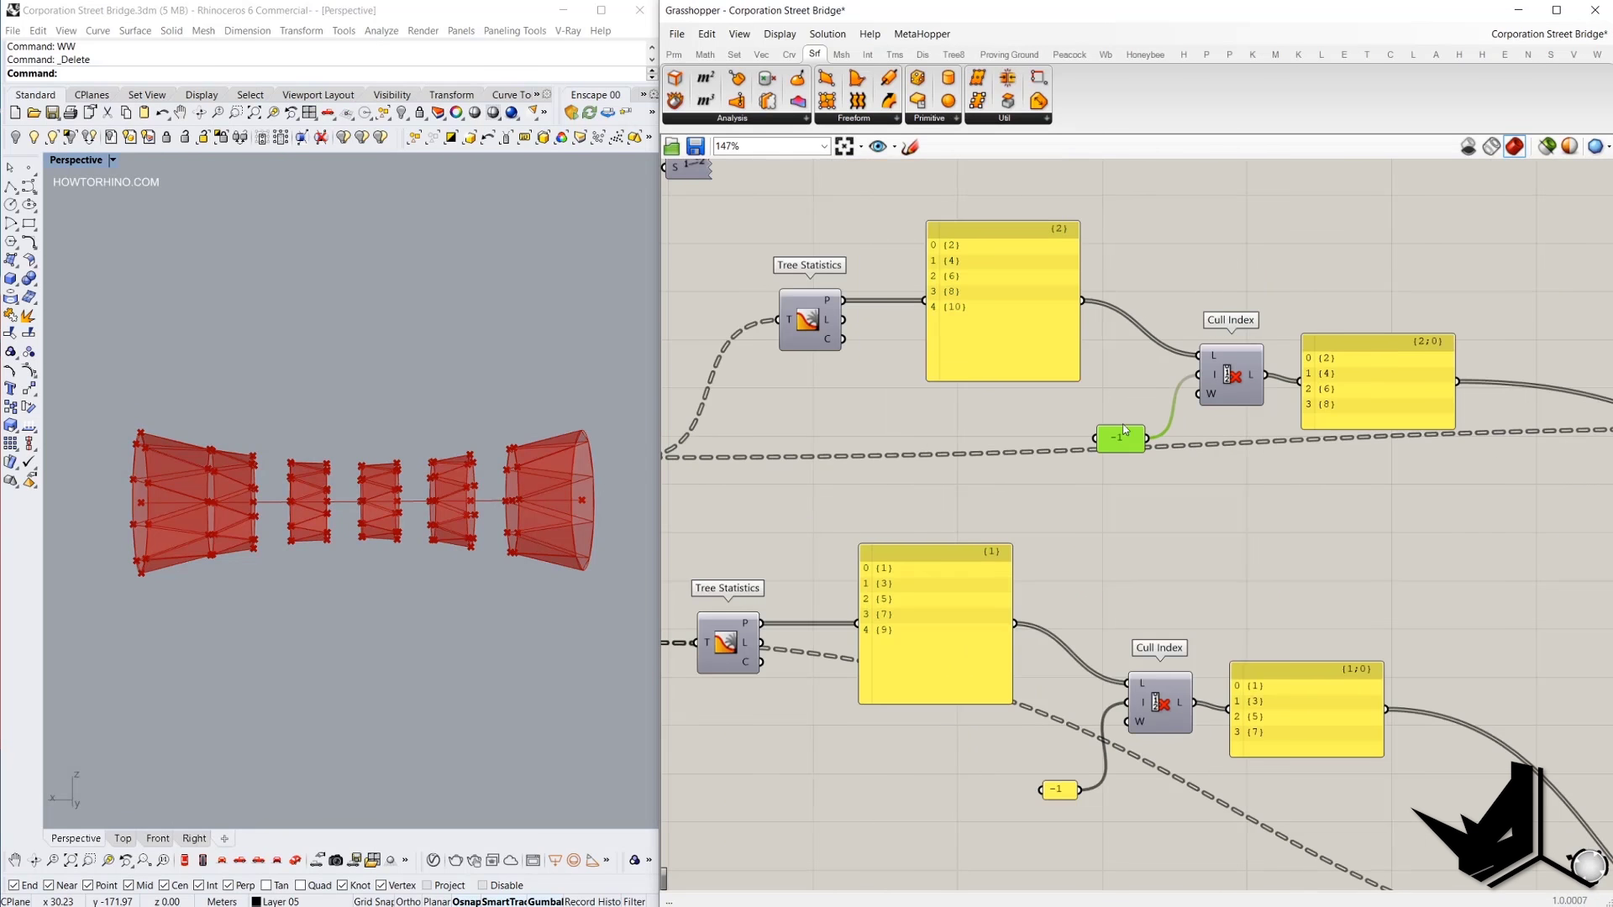
pyautogui.scroll(1, 1127, 440)
pyautogui.moveTo(1127, 440); pyautogui.dragTo(1165, 519, button='right')
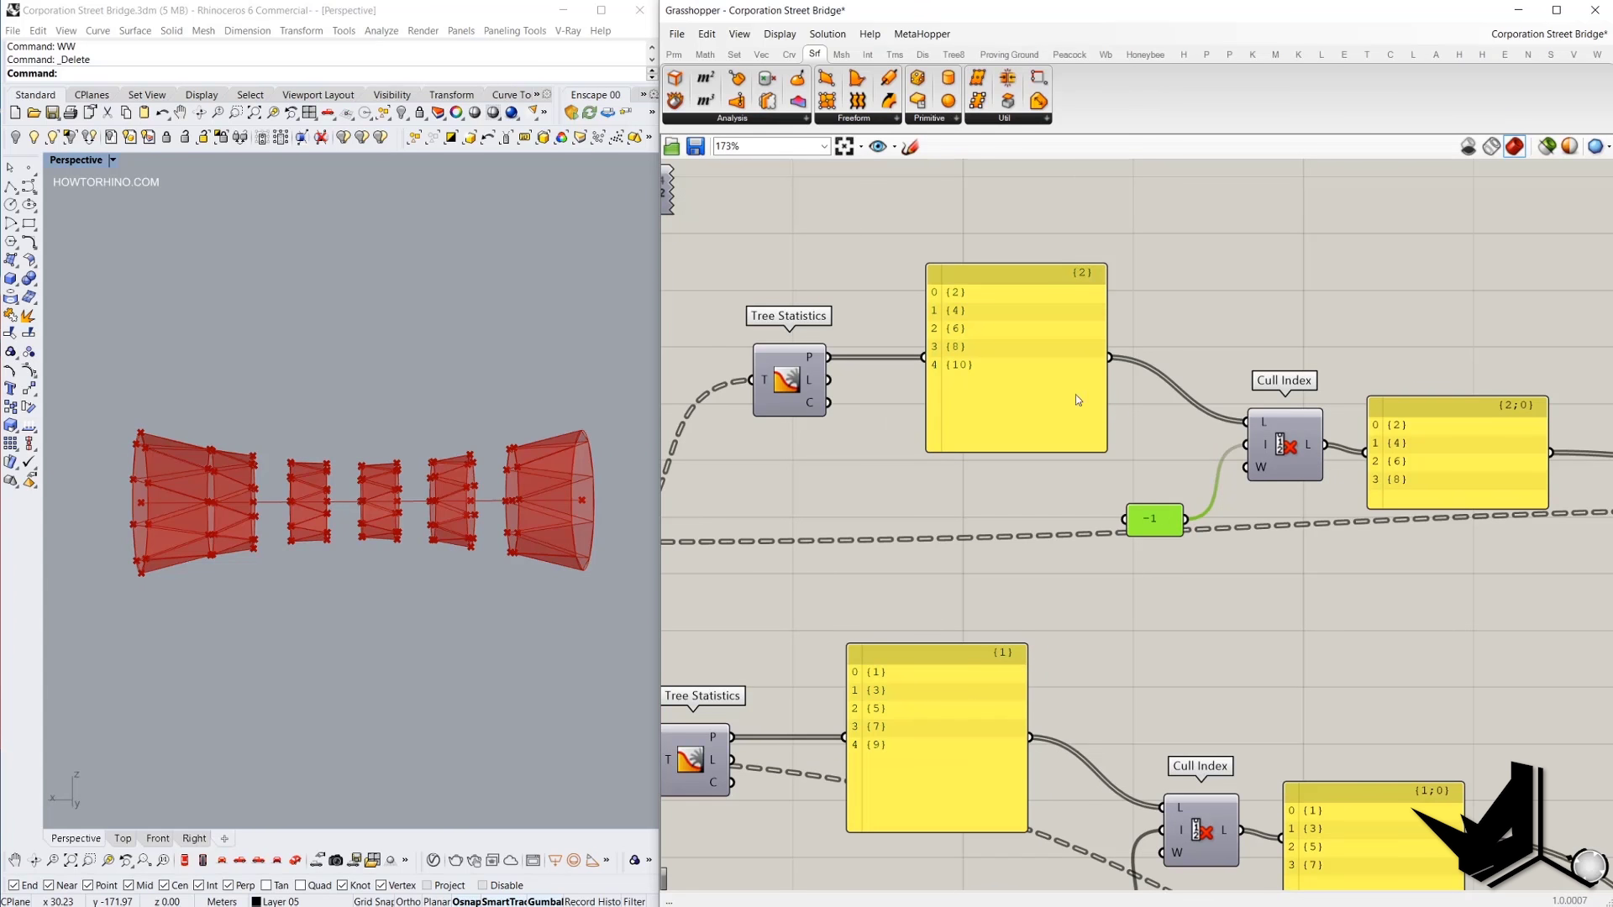
# Add a List Length component fed by the even path panel.
pyautogui.doubleClick(1164, 236)
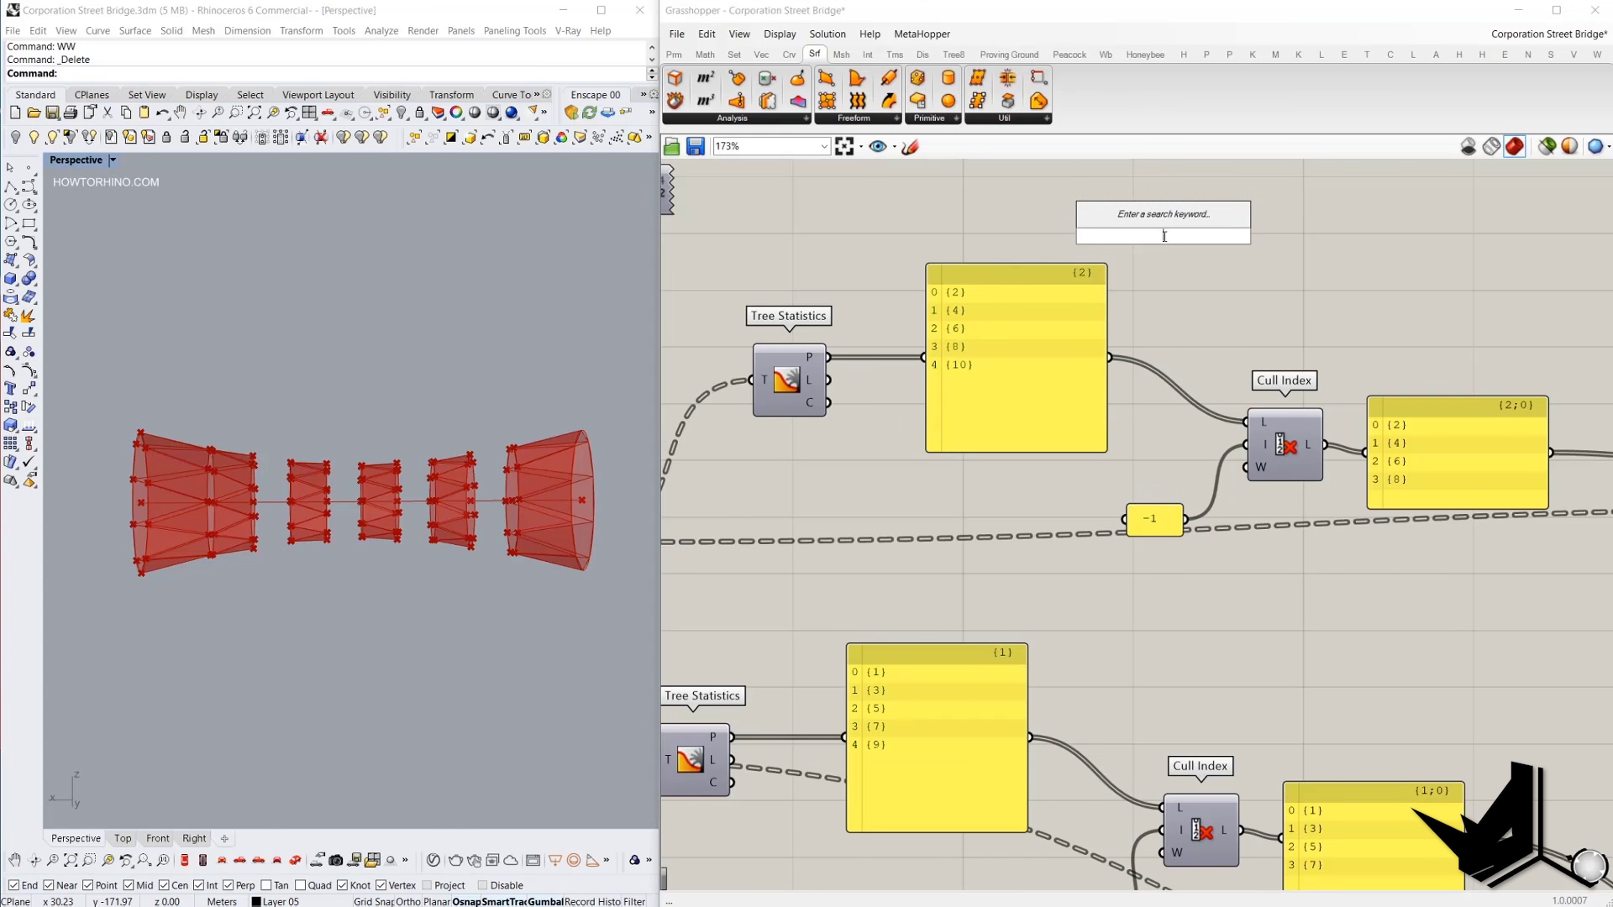
pyautogui.write('list le')
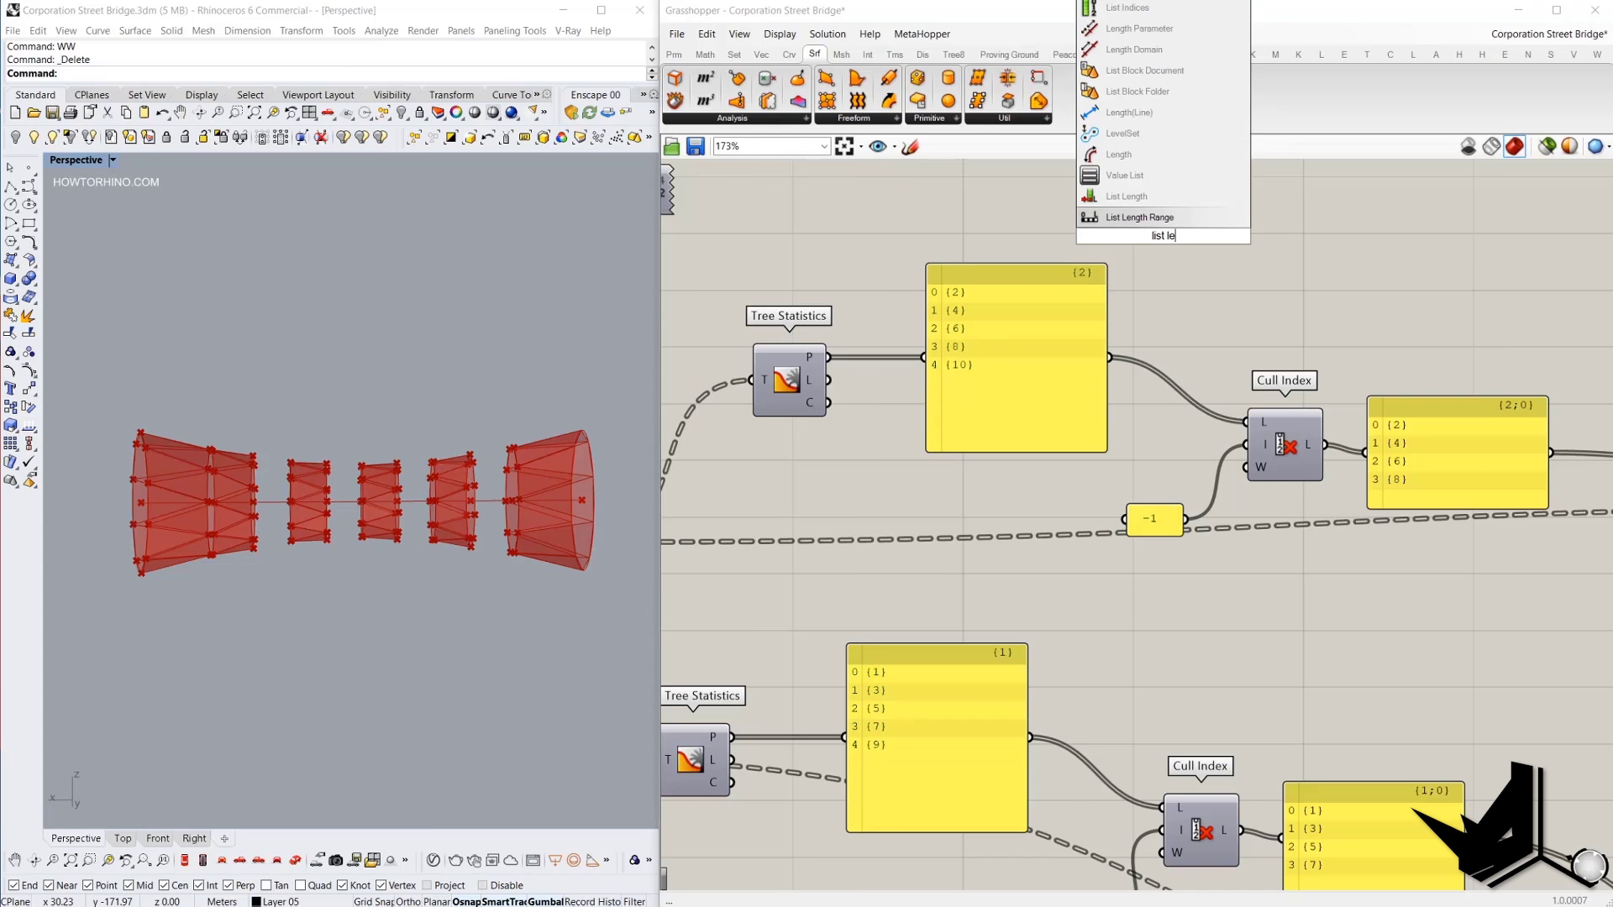
pyautogui.click(1126, 196)
# Add an Expression component after List Length, set its formula to x-1, and show its result in a panel.
pyautogui.doubleClick(1315, 244)
pyautogui.write('expres')
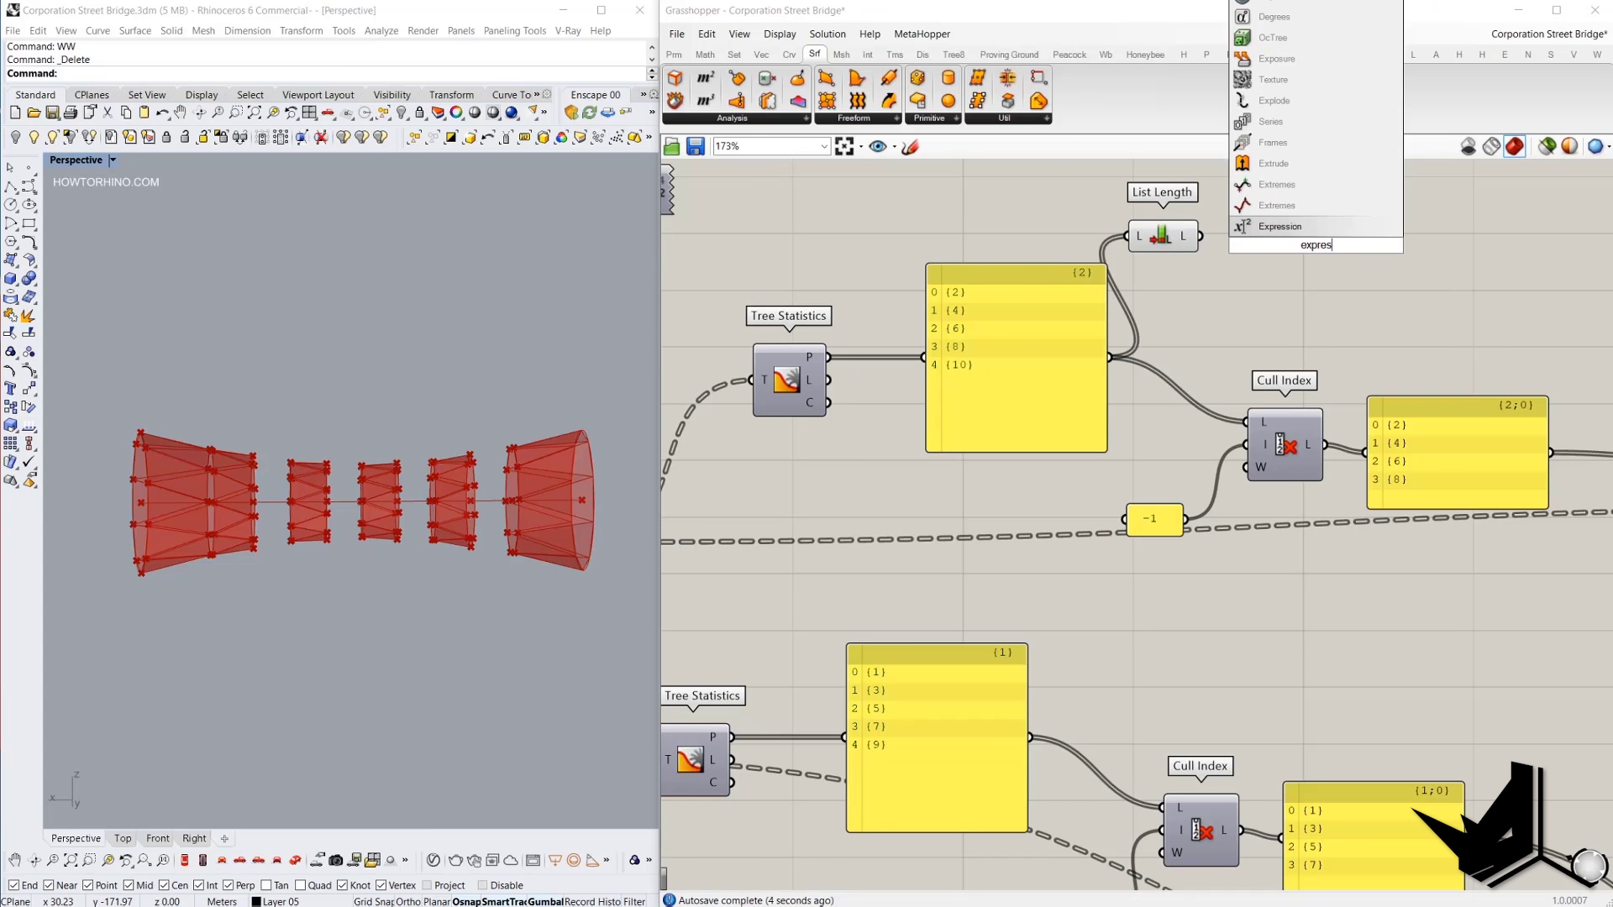
pyautogui.click(1279, 226)
pyautogui.doubleClick(1300, 252)
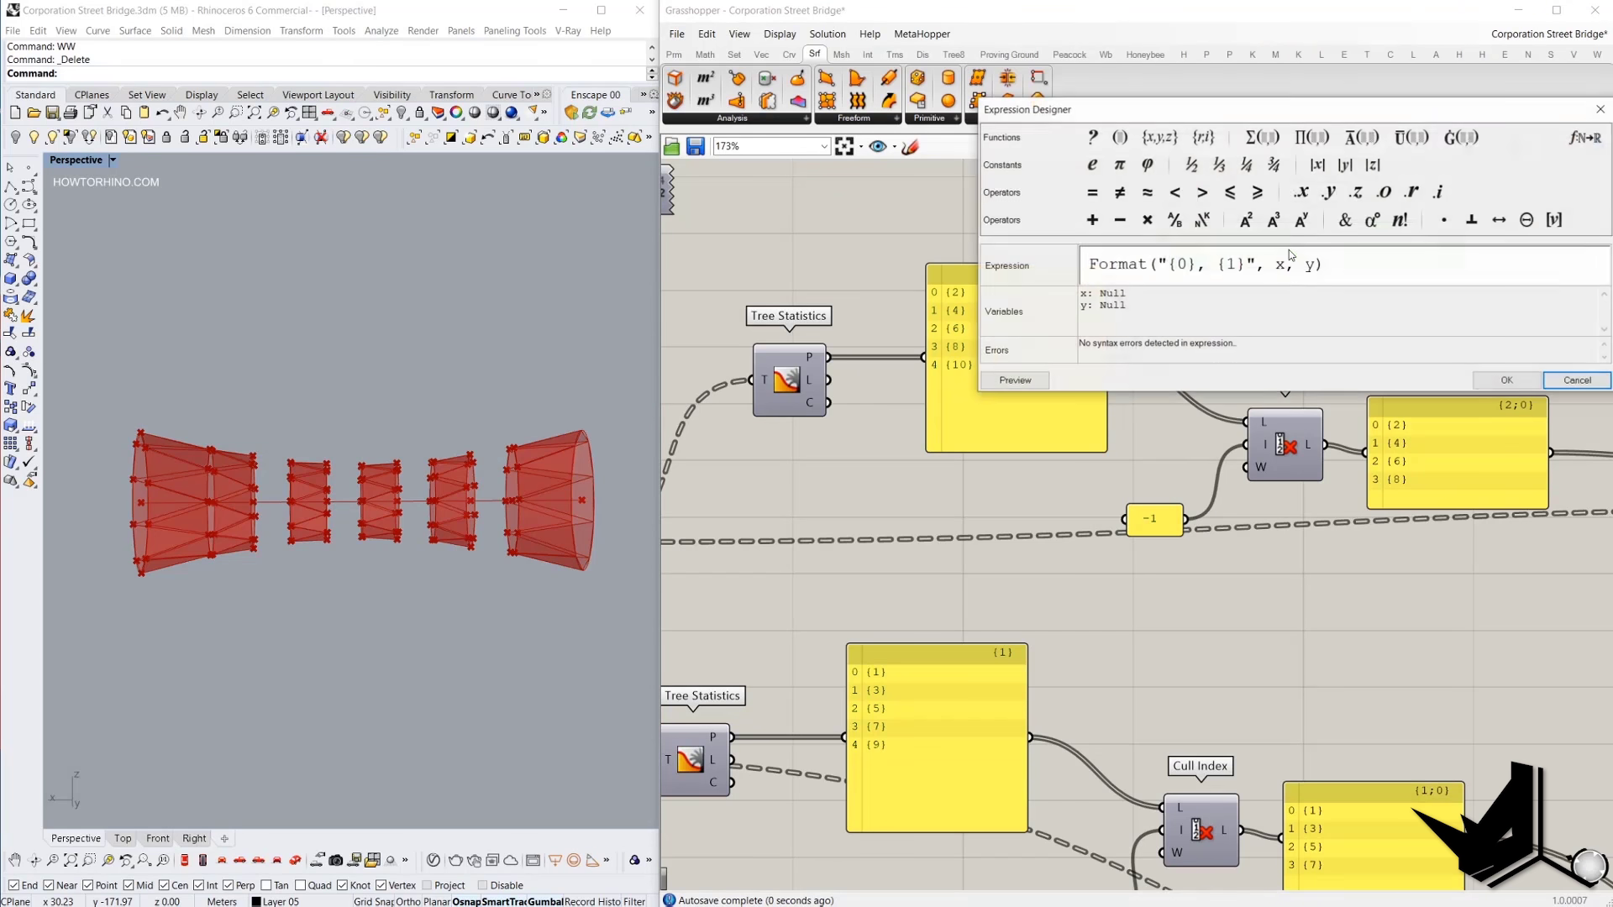
pyautogui.write('x-1')
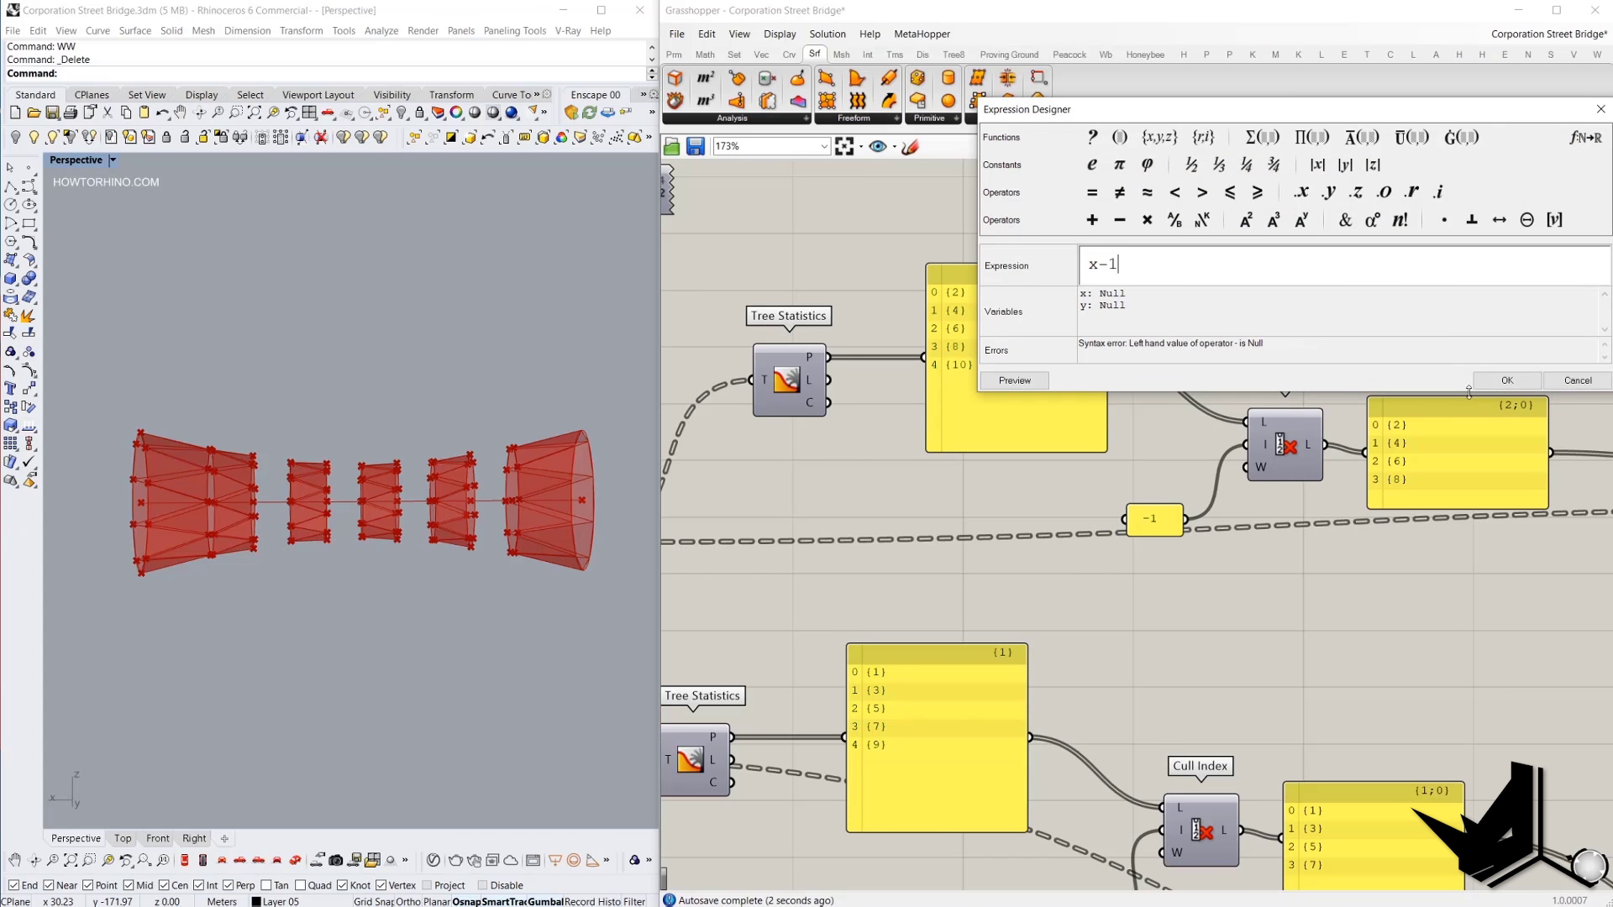
pyautogui.click(1507, 381)
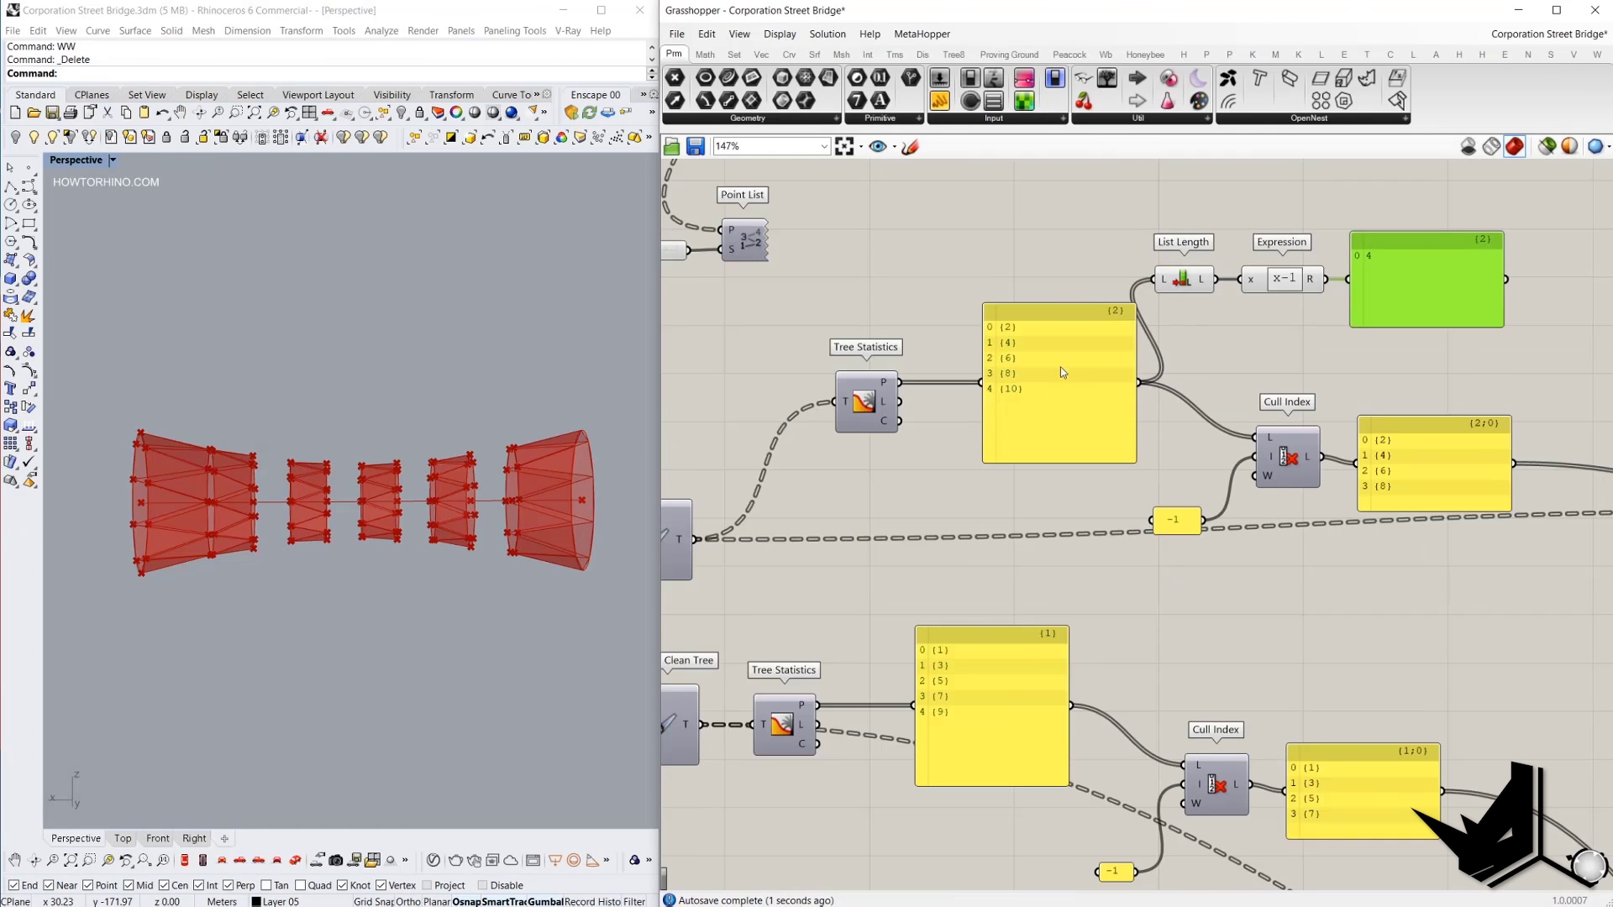
# In green, circle the result 4, draw an arrow from it to index 4 of the even path panel, and cross out that entry.
pyautogui.scroll(1, 1060, 372)
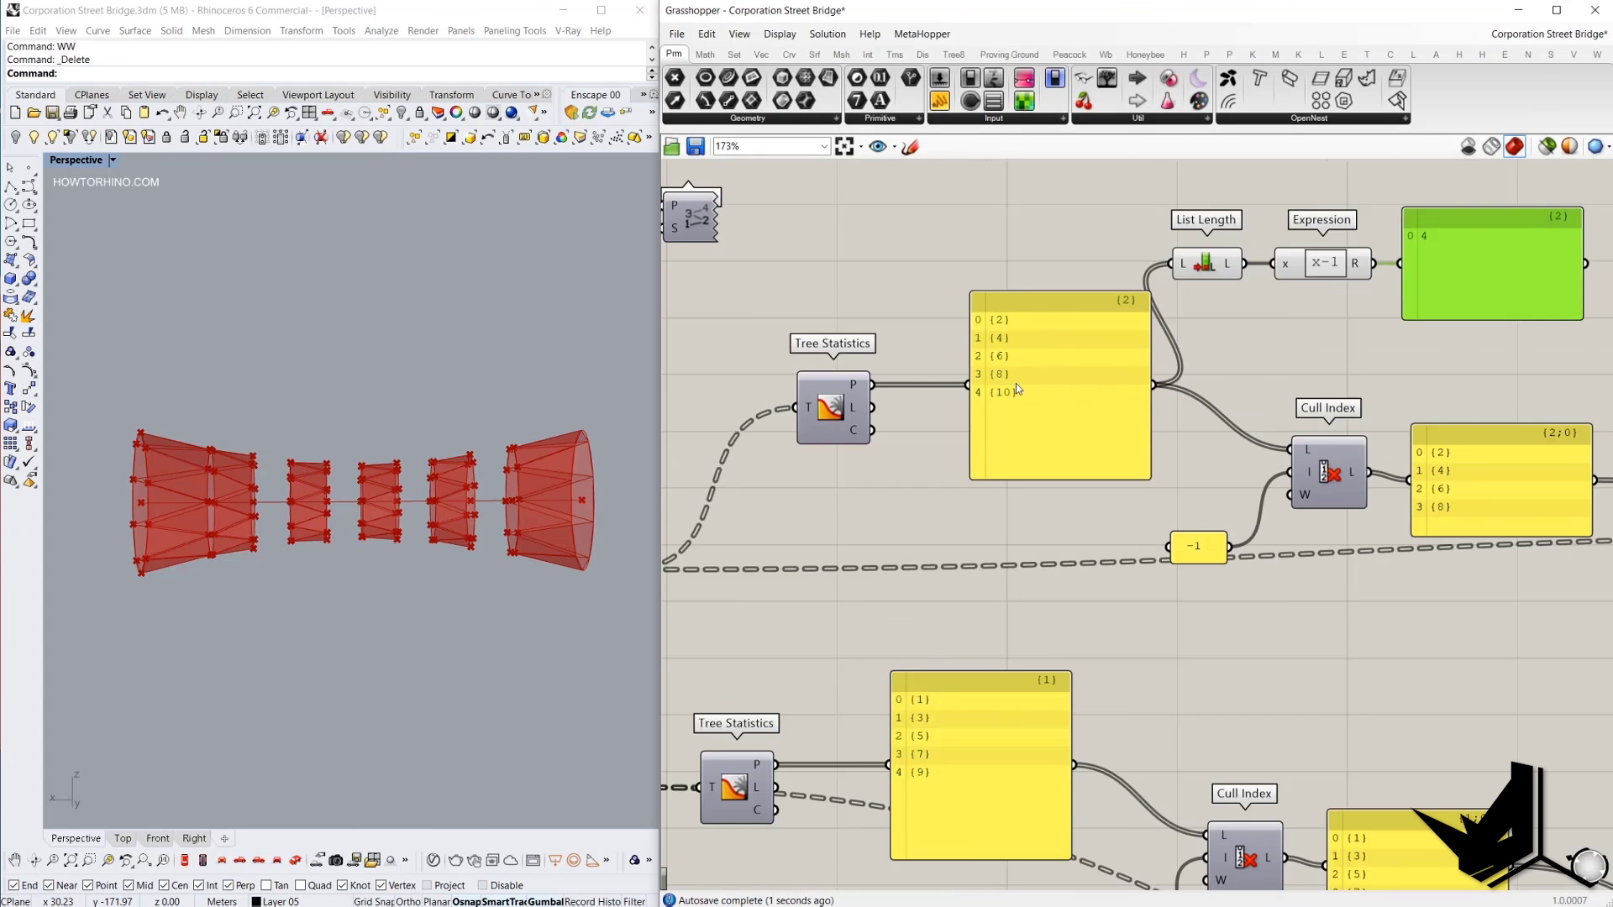
pyautogui.moveTo(1015, 383); pyautogui.dragTo(996, 393, button='right')
pyautogui.press('Print')
pyautogui.moveTo(861, 150); pyautogui.dragTo(1610, 662)
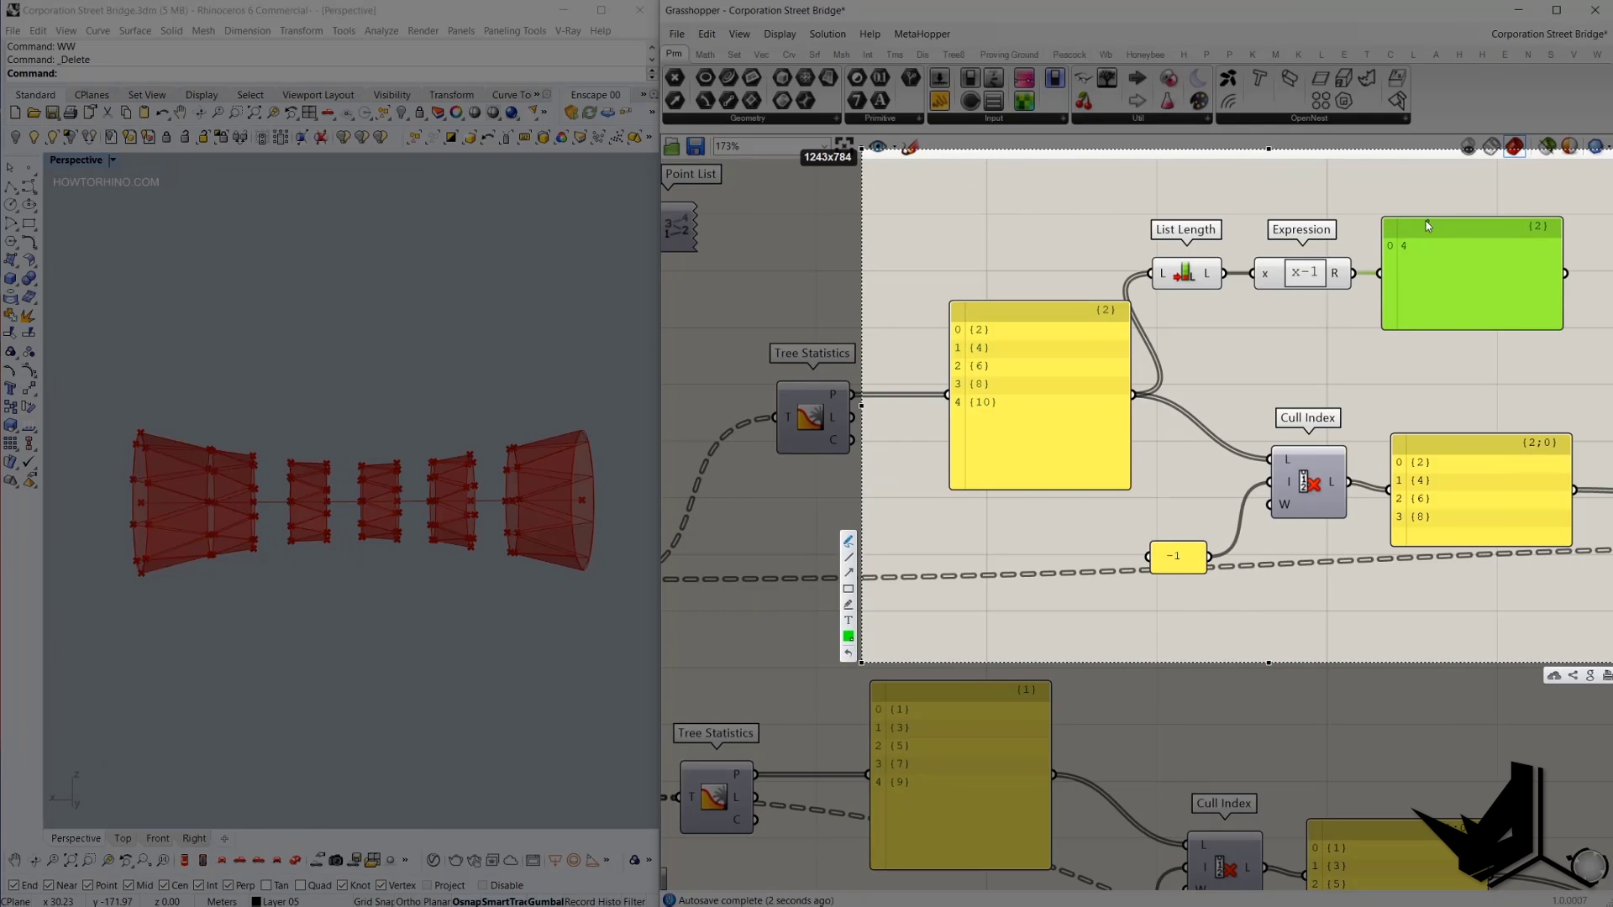
pyautogui.moveTo(1428, 225)
pyautogui.mouseDown()
pyautogui.moveTo(1369, 281)
pyautogui.moveTo(987, 428)
pyautogui.moveTo(955, 419)
pyautogui.mouseUp()
pyautogui.moveTo(954, 393); pyautogui.dragTo(1033, 412)
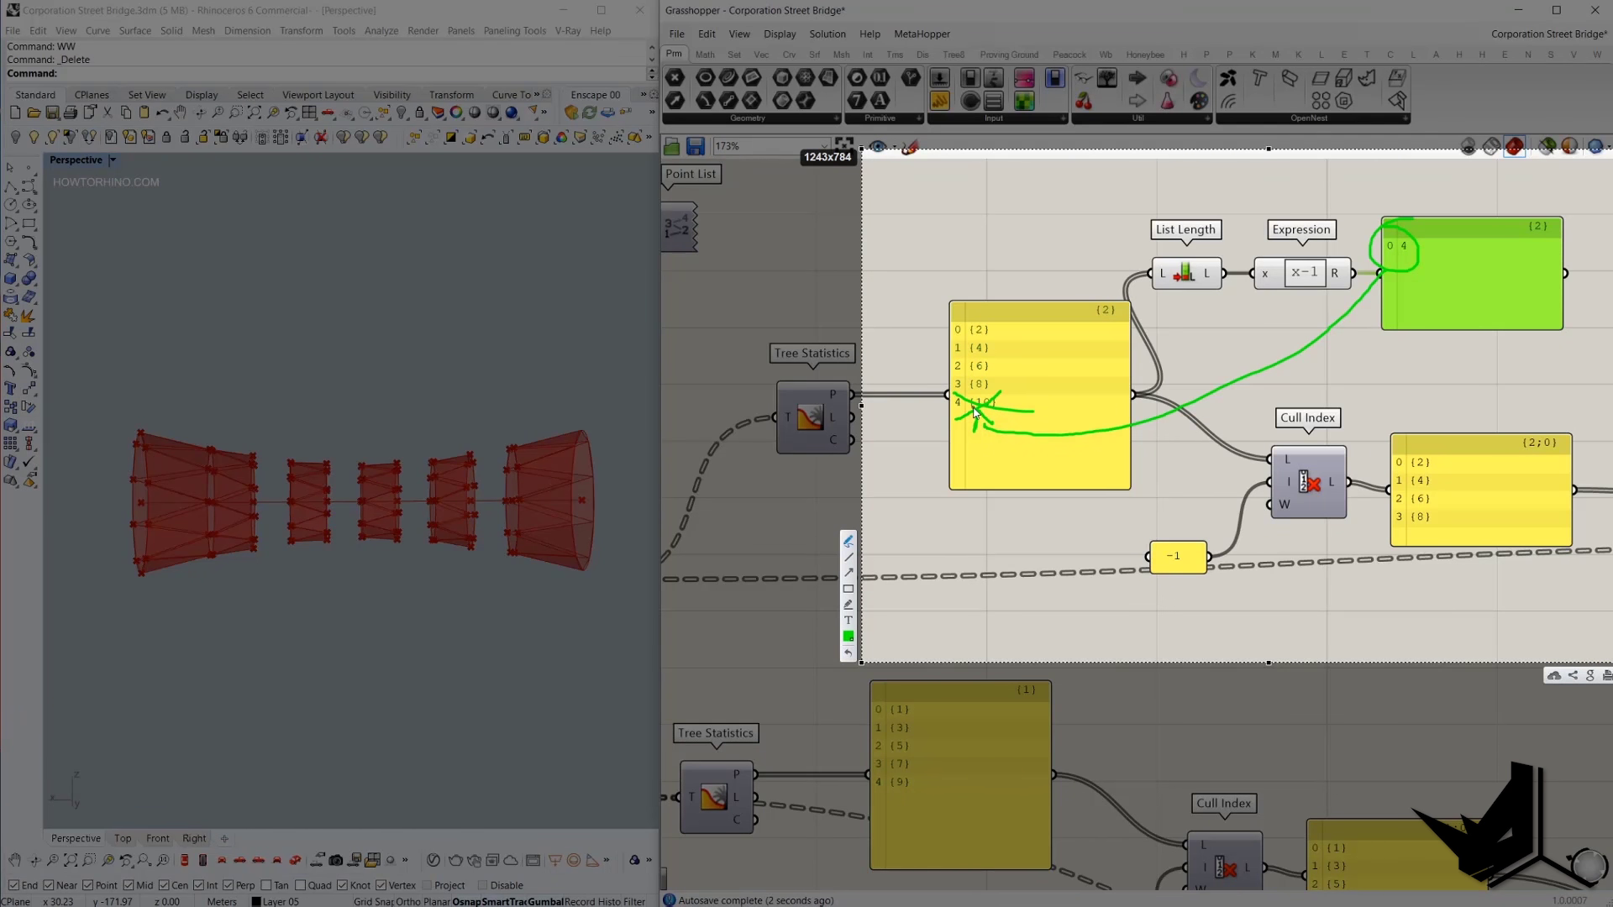
pyautogui.press('Escape')
pyautogui.click(1413, 360)
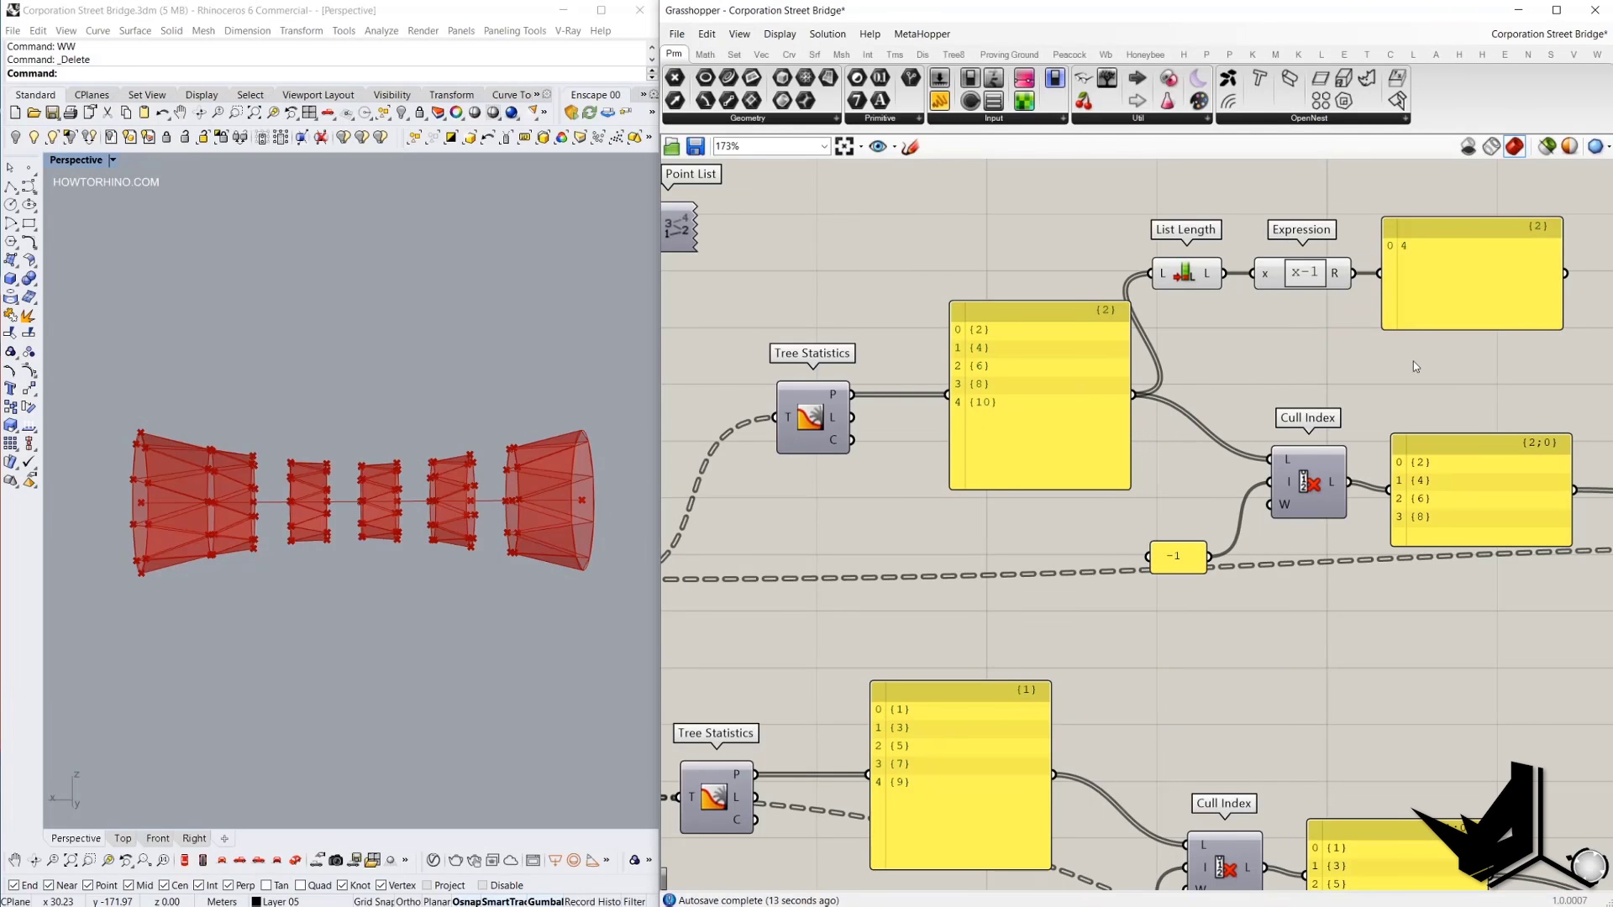
# Delete the List Length and Expression components together with their result panel.
pyautogui.moveTo(1438, 370); pyautogui.dragTo(1273, 396, button='right')
pyautogui.moveTo(1328, 408); pyautogui.dragTo(1048, 232)
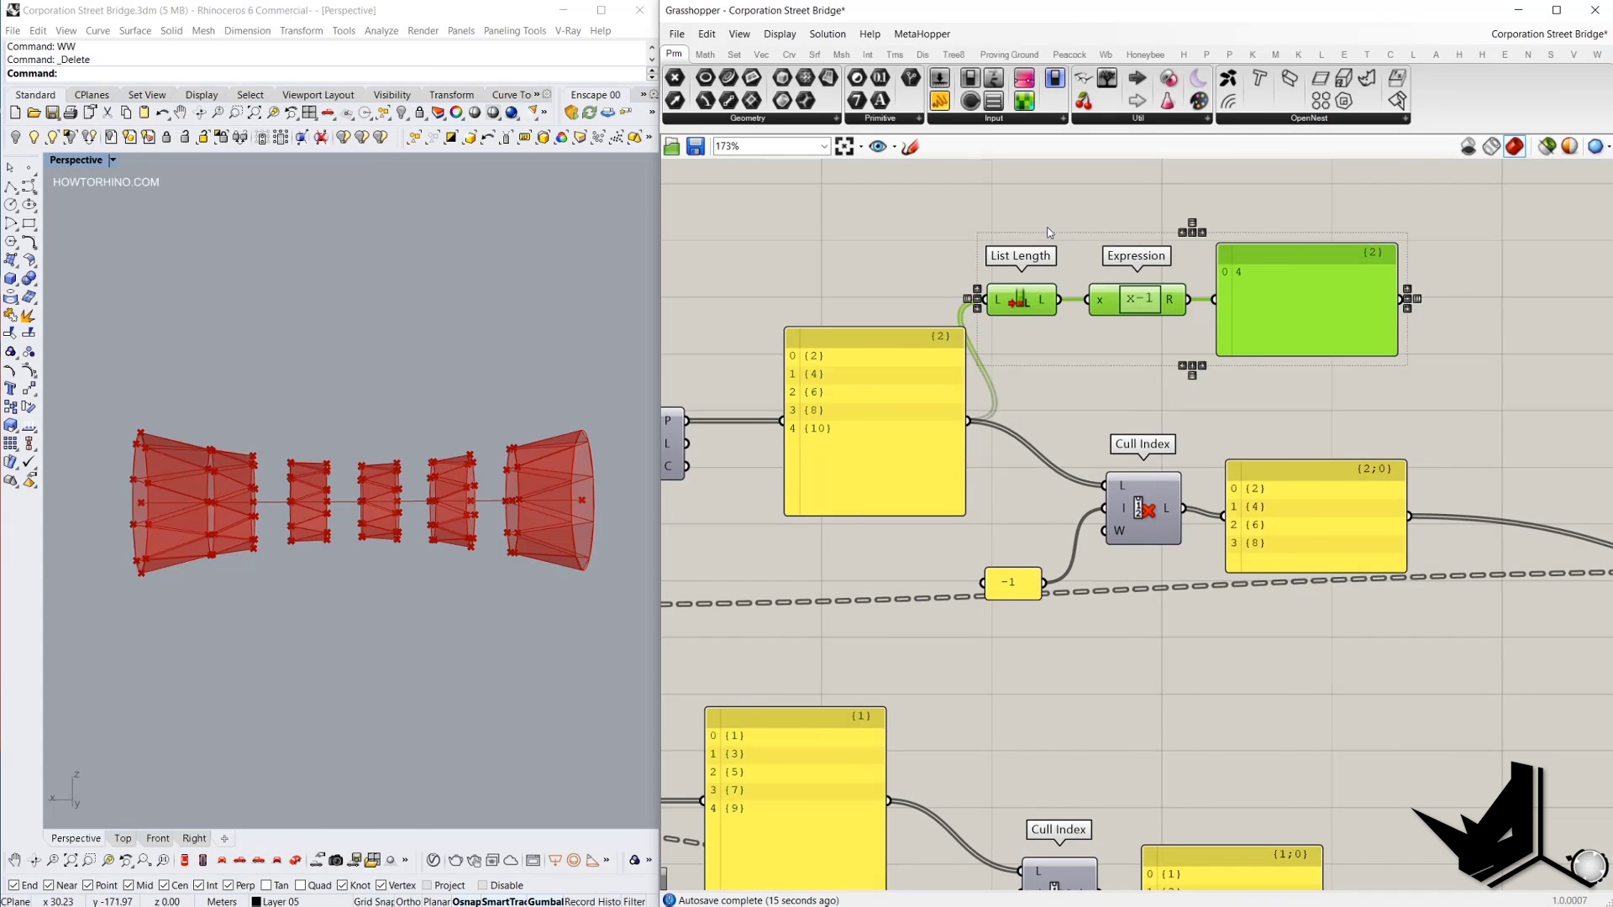
pyautogui.press('Delete')
# Nudge the upper -1 panel and mark a cross over the last entry, (10), of the even path panel in a new annotation.
pyautogui.moveTo(1007, 592); pyautogui.dragTo(1126, 563, button='right')
pyautogui.moveTo(1133, 552); pyautogui.dragTo(1122, 550)
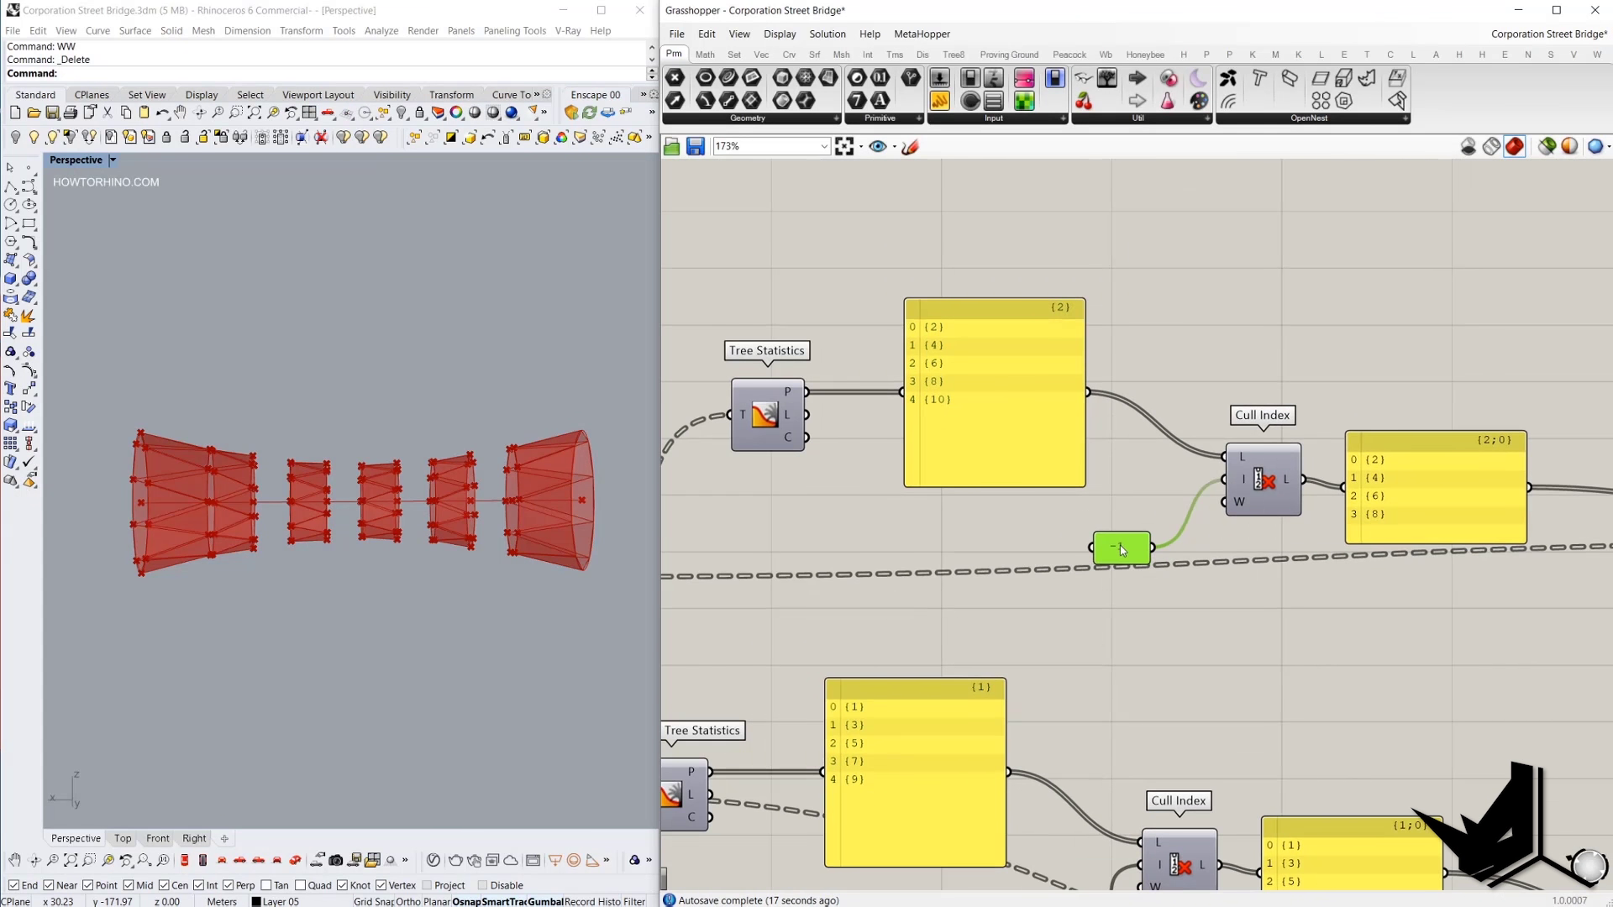
pyautogui.scroll(2, 1162, 503)
pyautogui.press('Print')
pyautogui.moveTo(715, 180); pyautogui.dragTo(1391, 704)
pyautogui.moveTo(915, 374); pyautogui.dragTo(871, 403)
pyautogui.moveTo(877, 381); pyautogui.dragTo(947, 416)
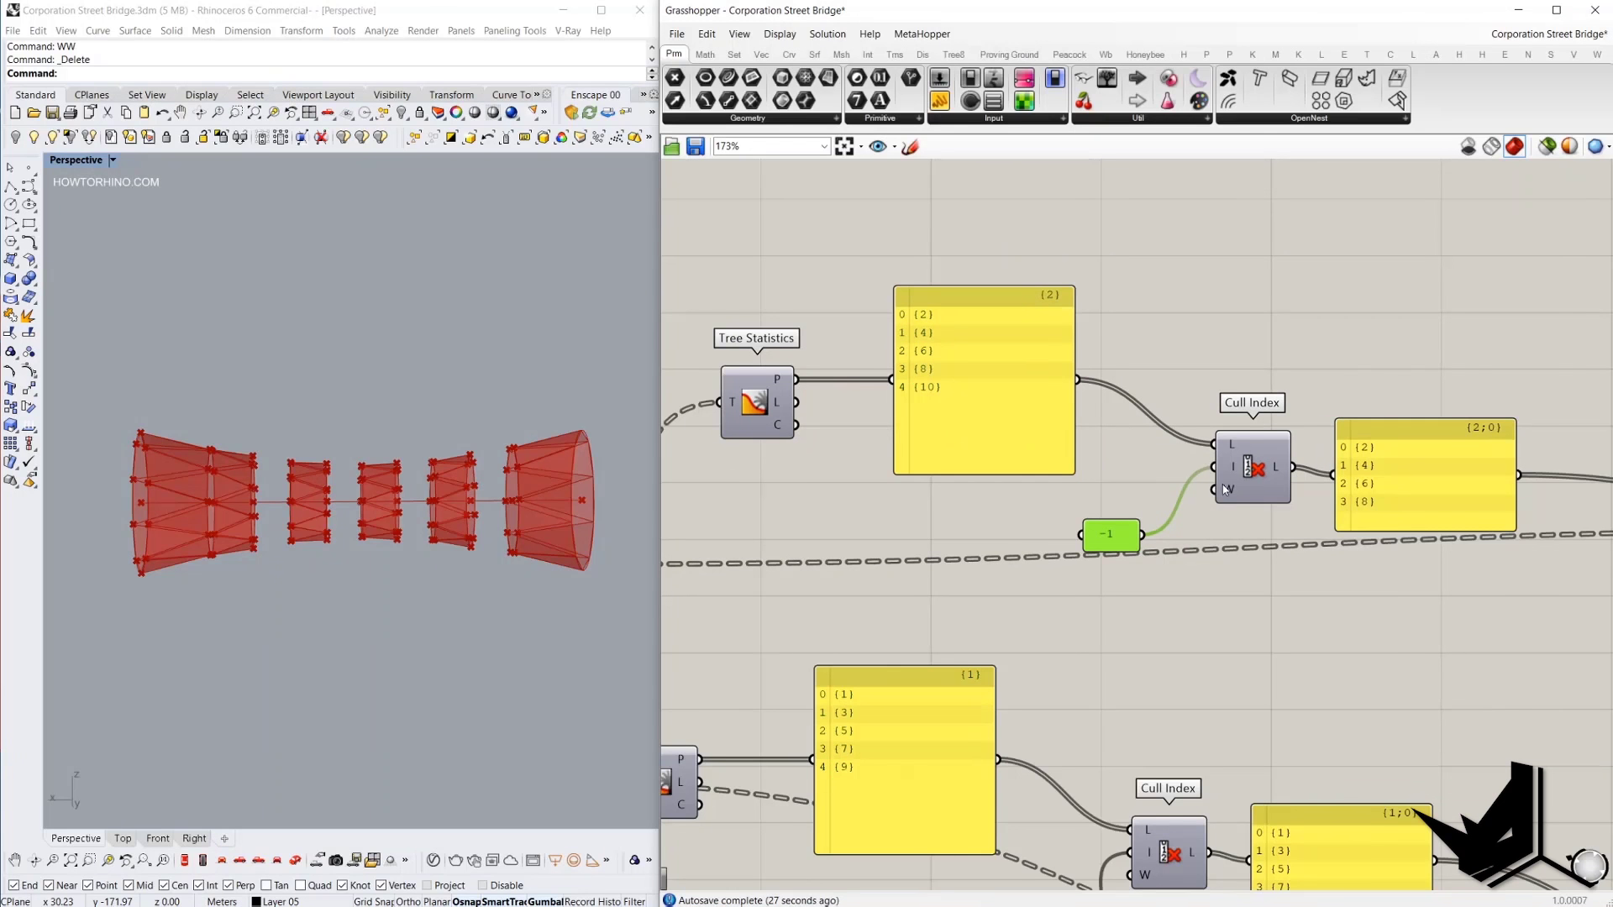
# Examine the panels of remaining even and odd paths after the two Cull Index components.
pyautogui.moveTo(1098, 527); pyautogui.dragTo(1038, 516, button='right')
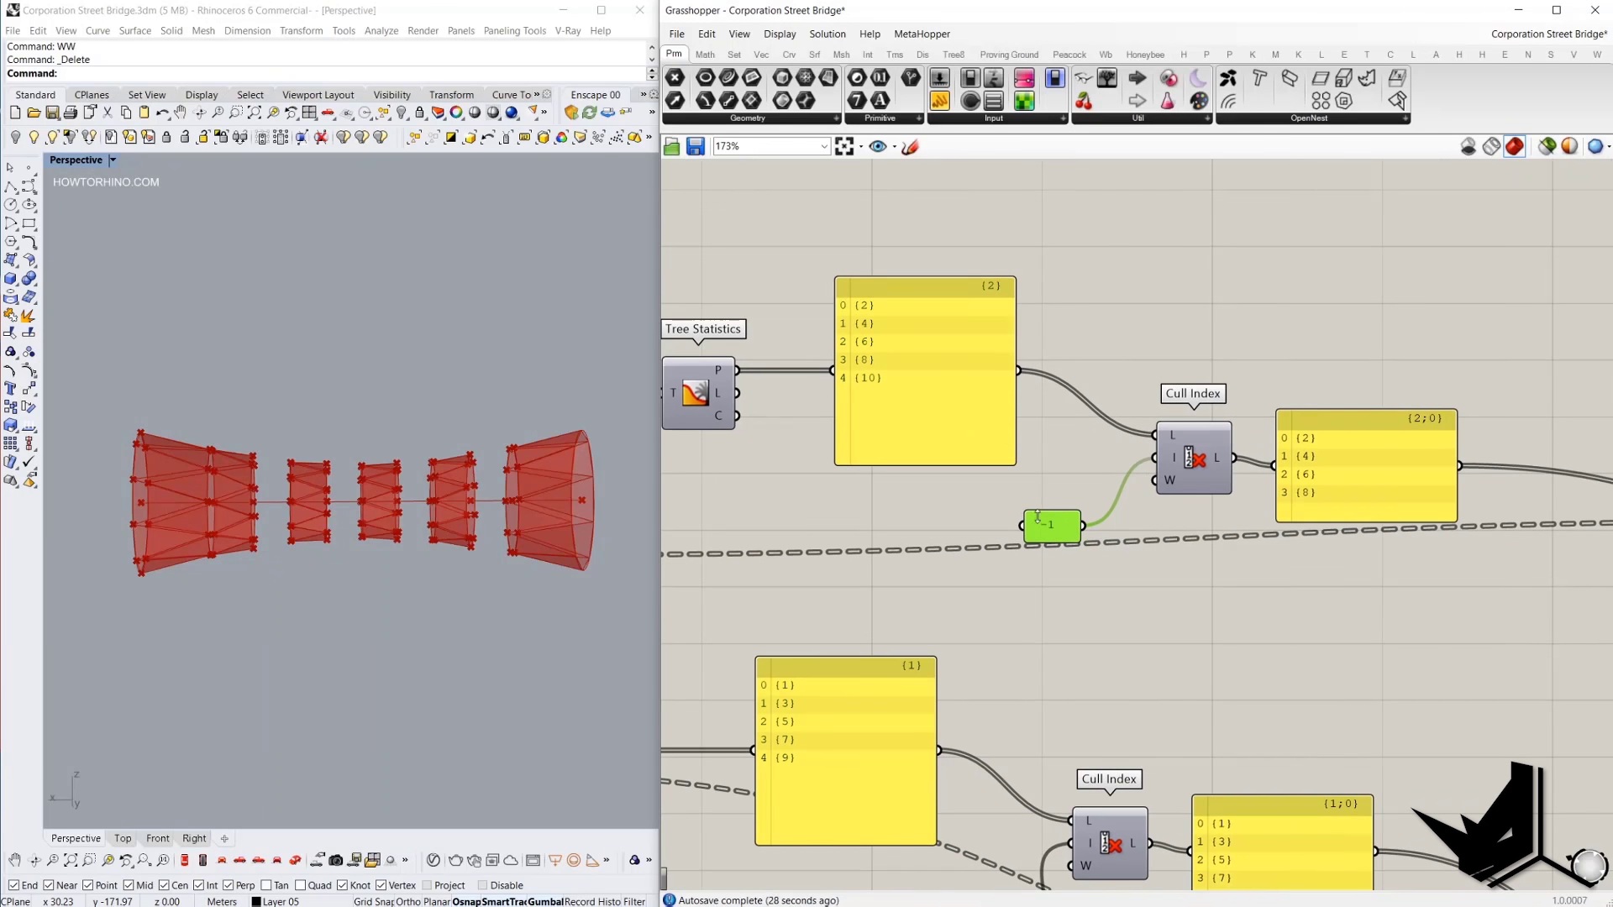
pyautogui.click(1336, 470)
pyautogui.moveTo(1337, 465); pyautogui.dragTo(1137, 450, button='right')
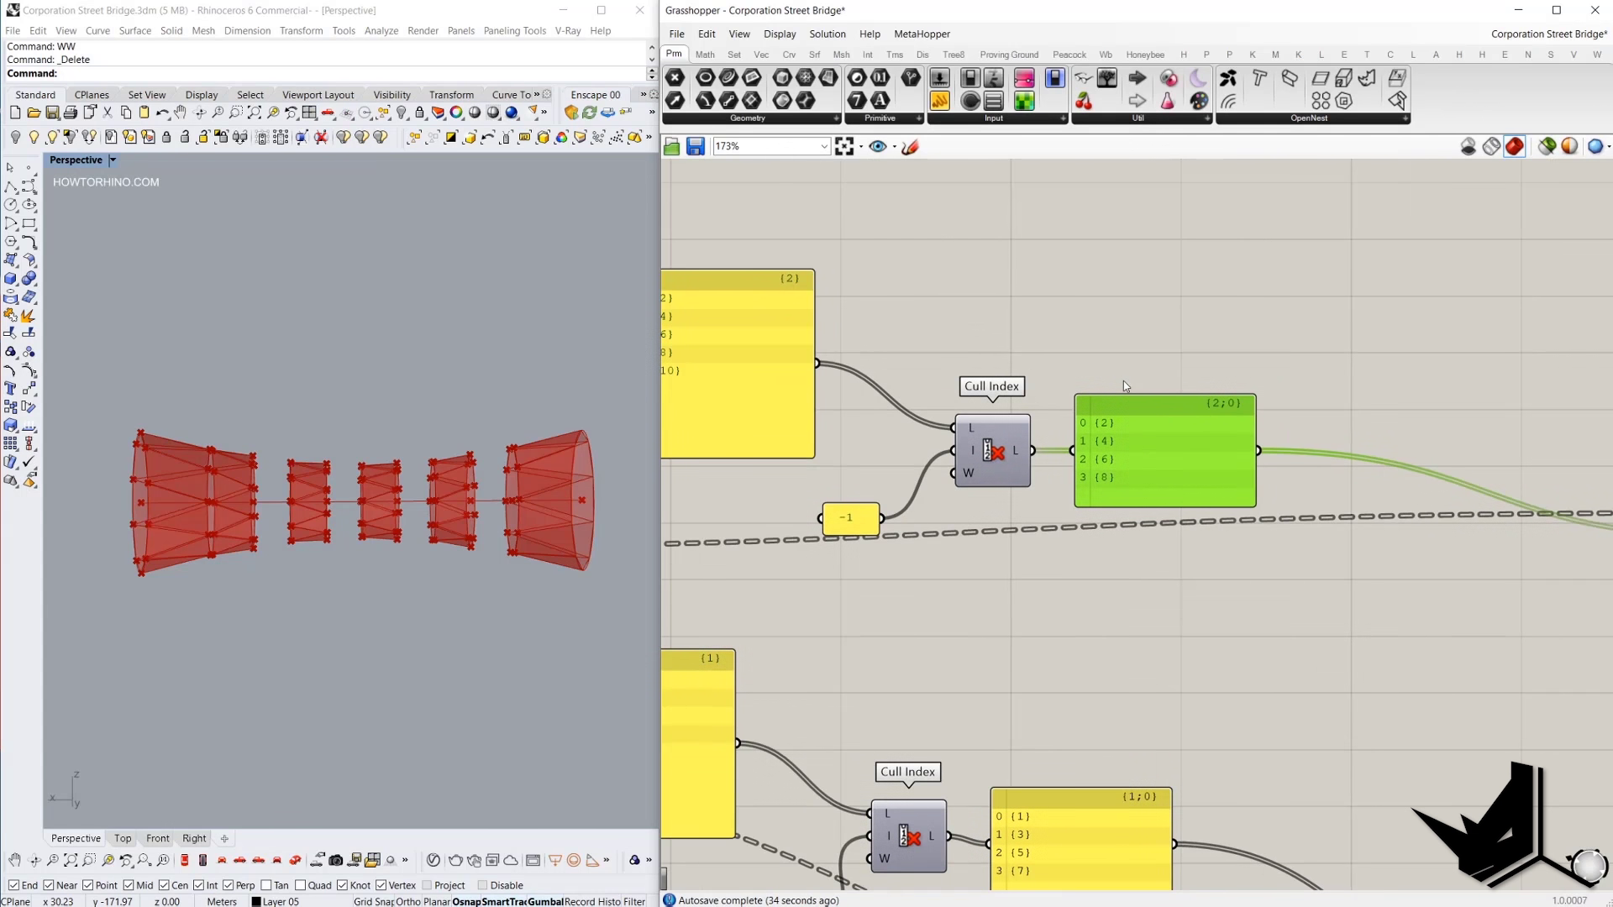
pyautogui.scroll(-2, 1112, 476)
pyautogui.moveTo(1112, 475); pyautogui.dragTo(1261, 309, button='right')
pyautogui.scroll(4, 936, 488)
pyautogui.moveTo(936, 488); pyautogui.dragTo(1032, 478, button='right')
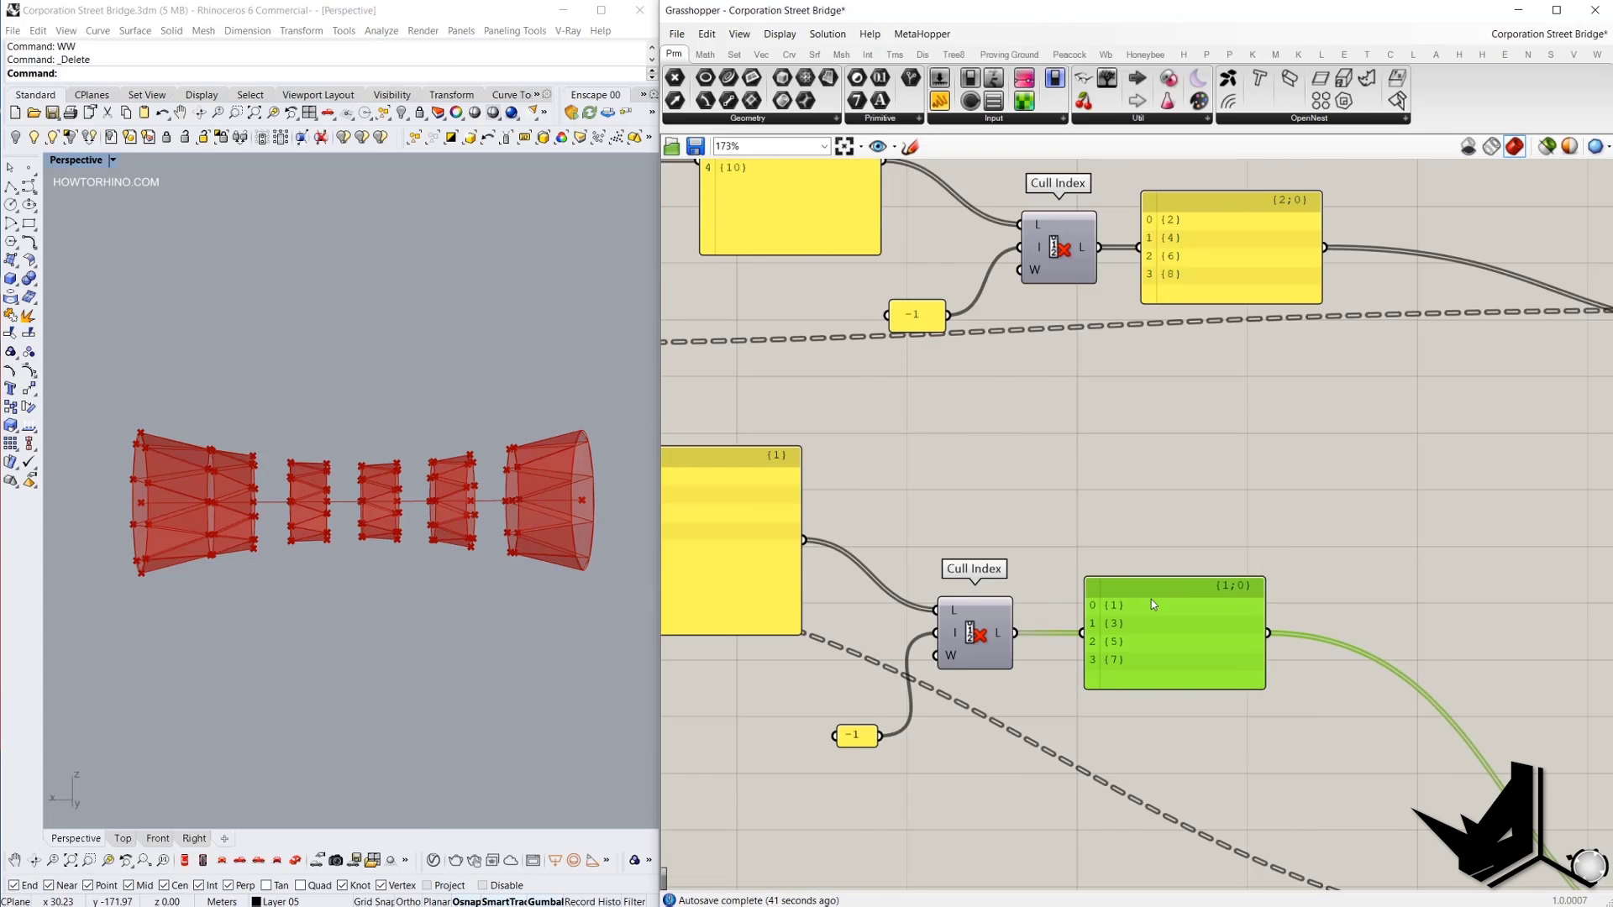
# Trace how the culled even paths and the Clean Tree output feed the upper Tree Branch component.
pyautogui.scroll(-3, 1151, 596)
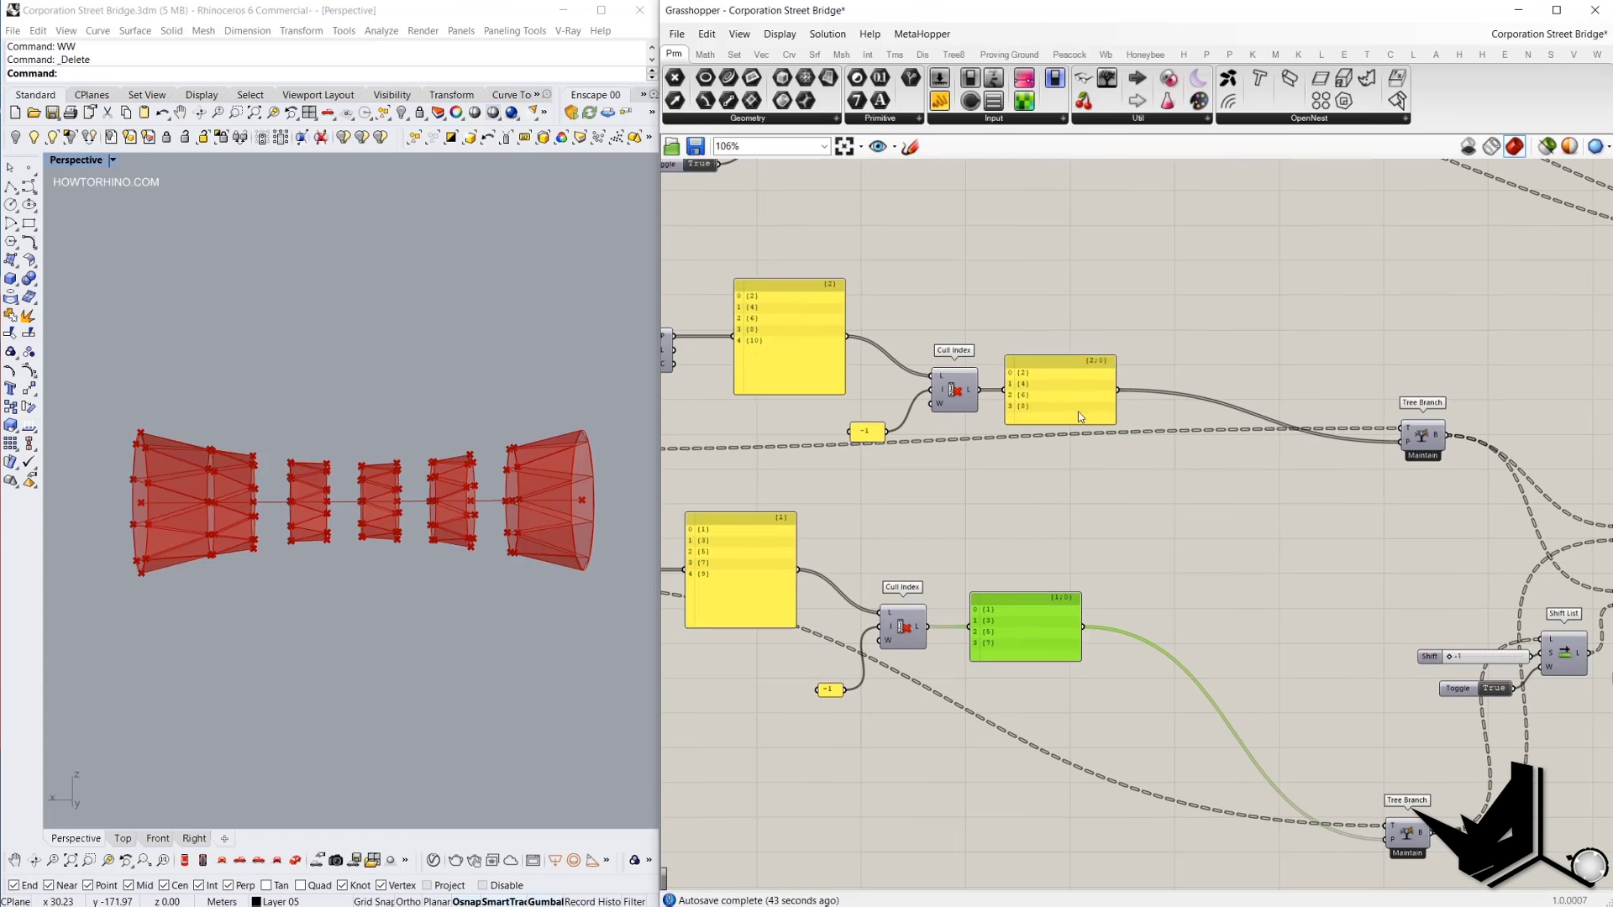
pyautogui.scroll(1, 1080, 416)
pyautogui.click(1065, 389)
pyautogui.moveTo(973, 318); pyautogui.dragTo(1158, 493)
pyautogui.moveTo(1187, 395); pyautogui.dragTo(1107, 420, button='right')
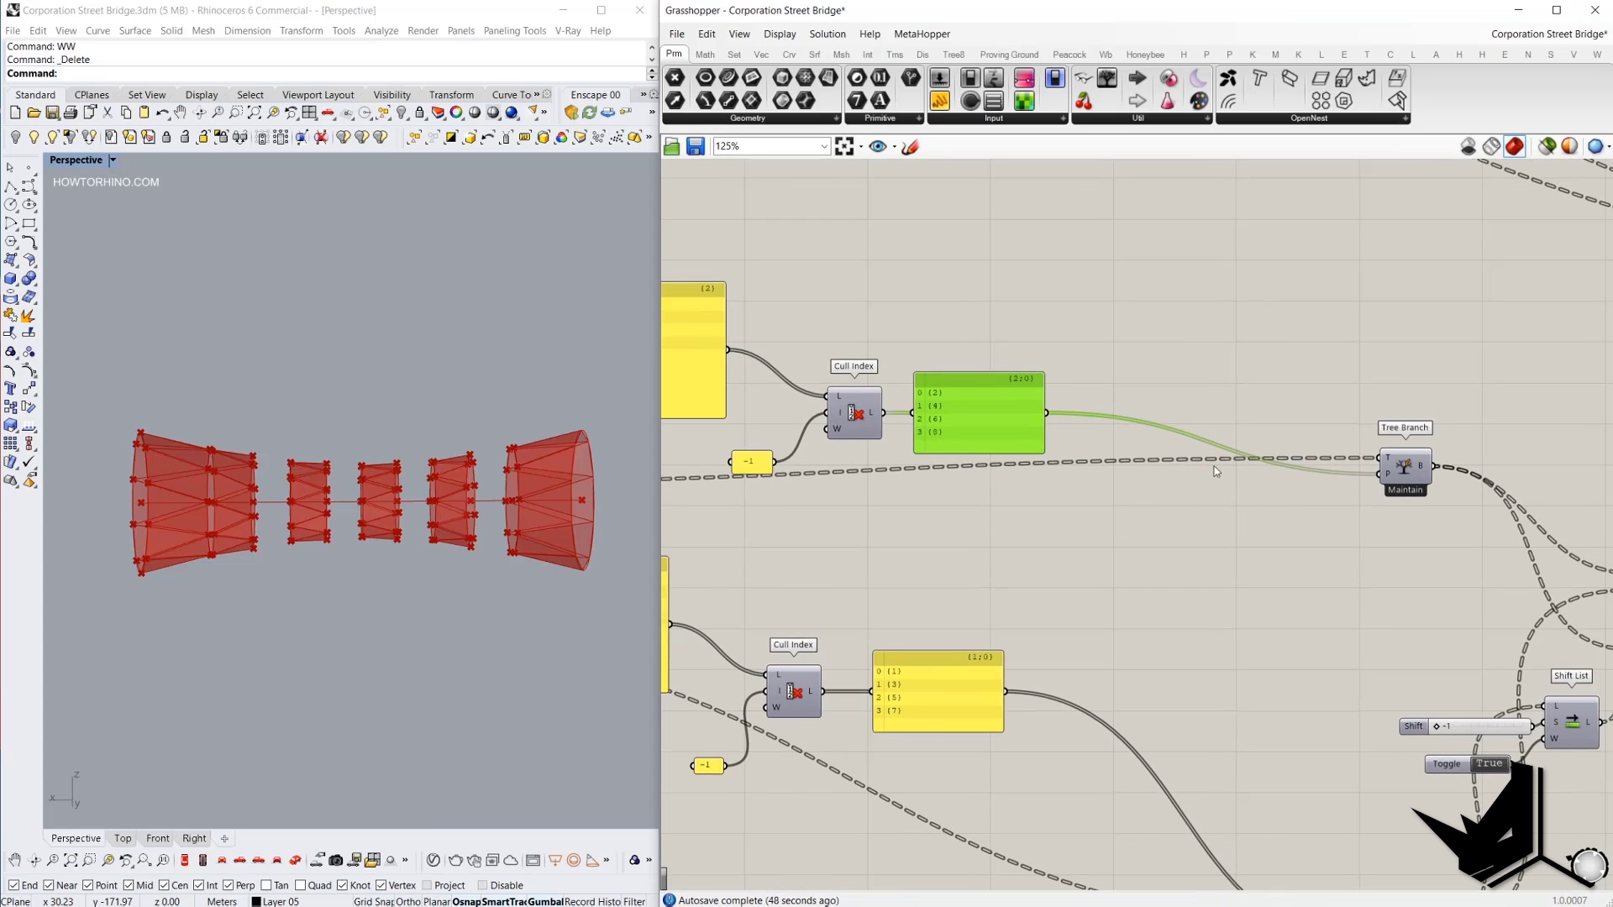
pyautogui.scroll(3, 1416, 471)
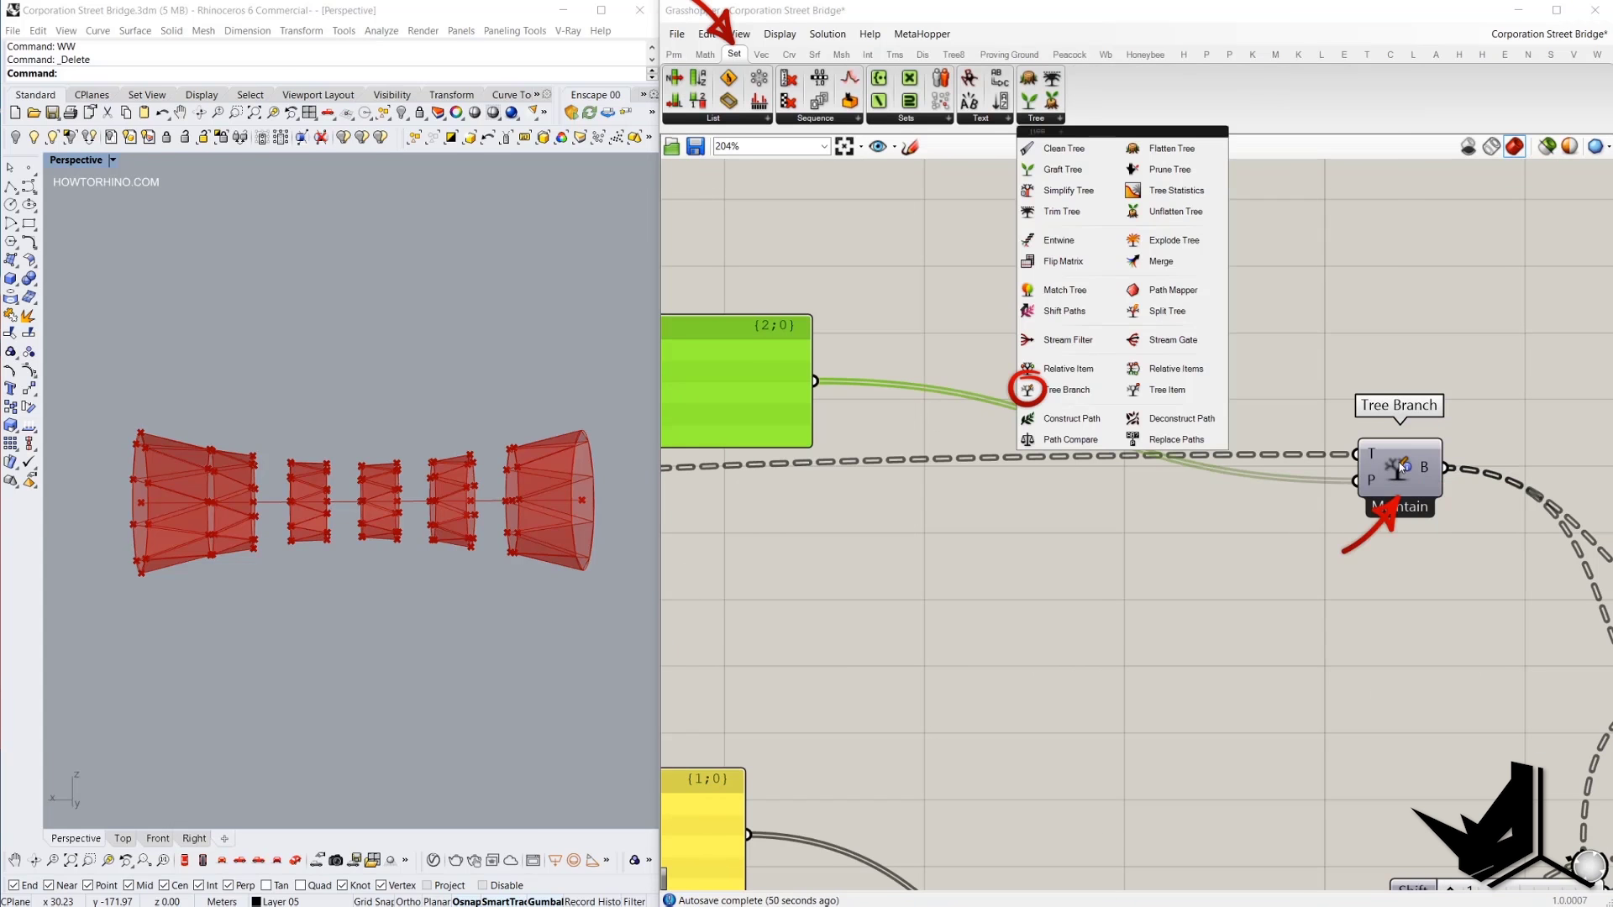
pyautogui.scroll(-3, 1401, 467)
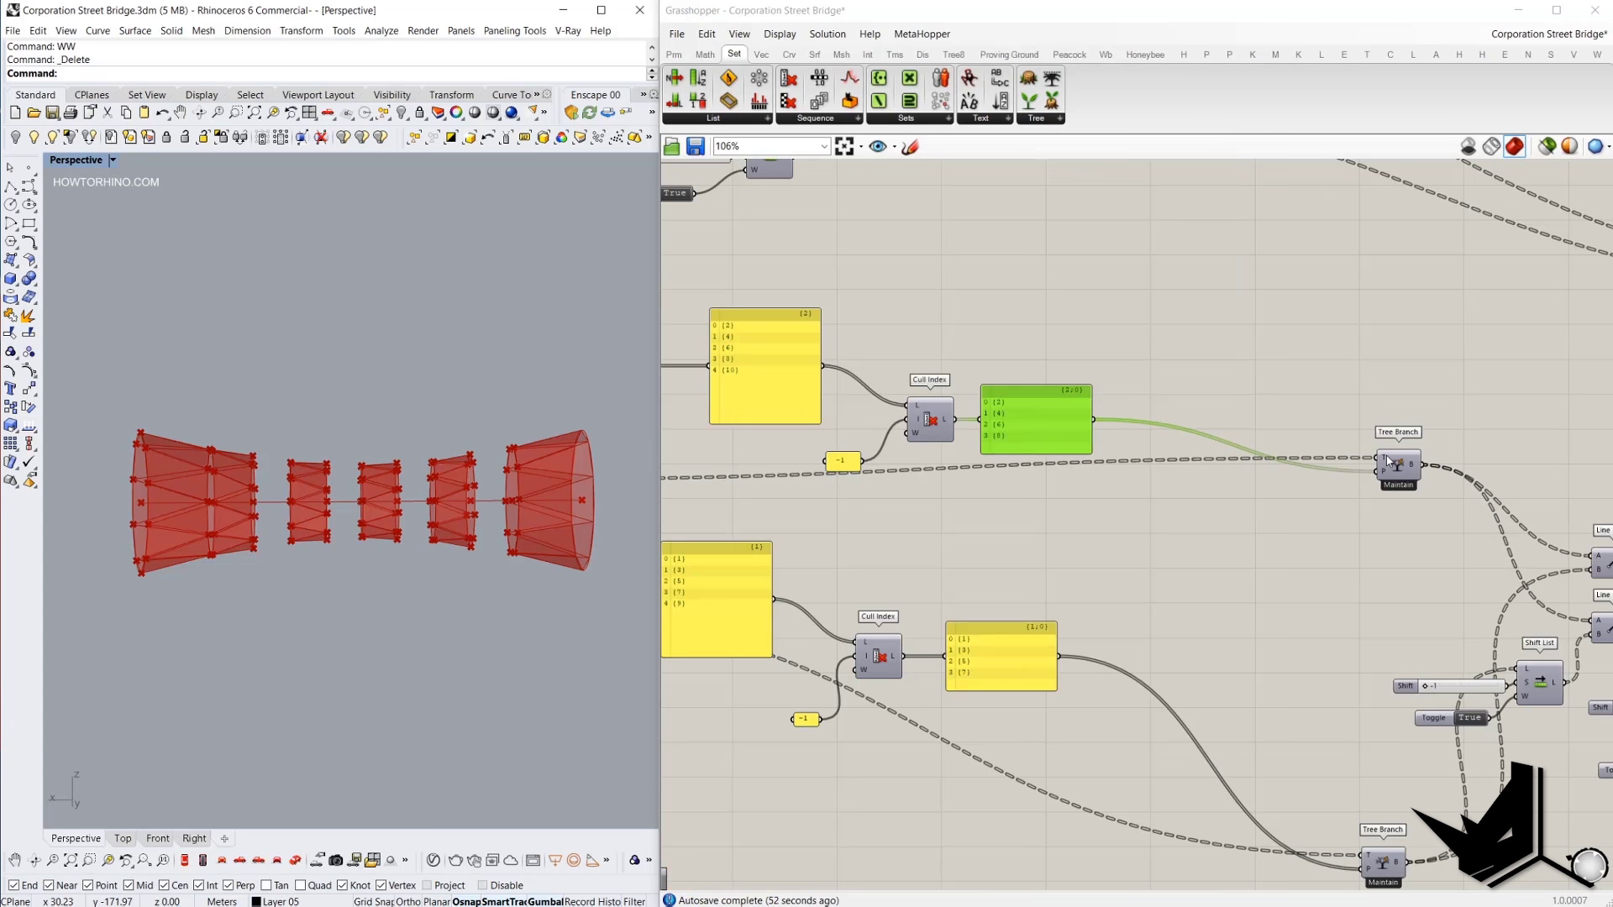
pyautogui.scroll(-5, 1386, 455)
pyautogui.scroll(6, 1030, 467)
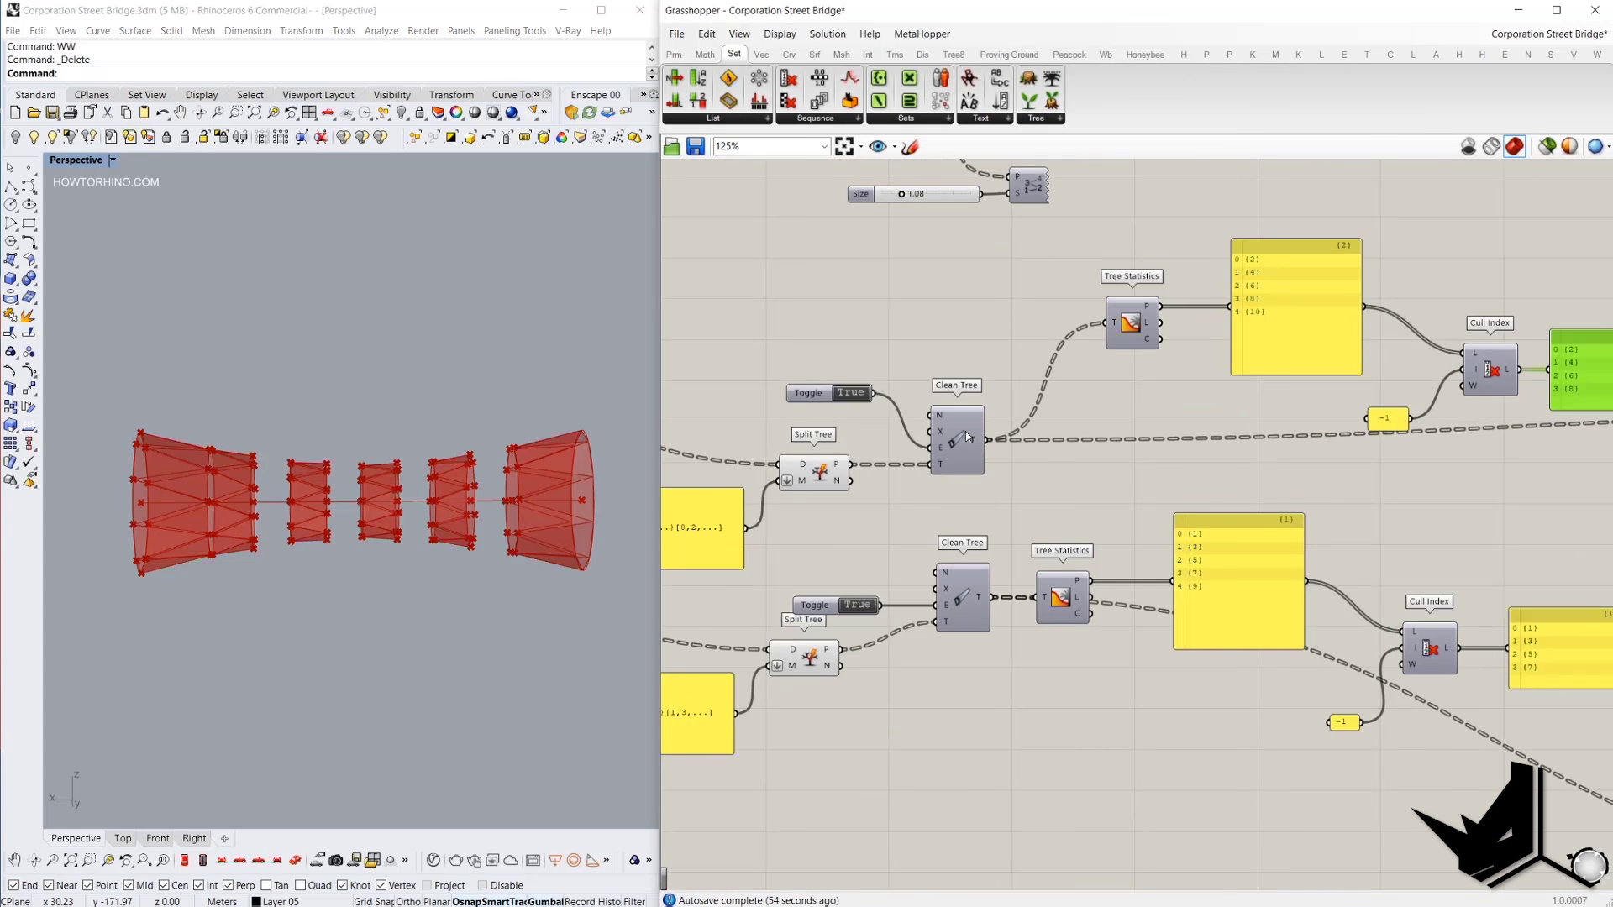
pyautogui.scroll(-5, 912, 445)
pyautogui.scroll(7, 1428, 444)
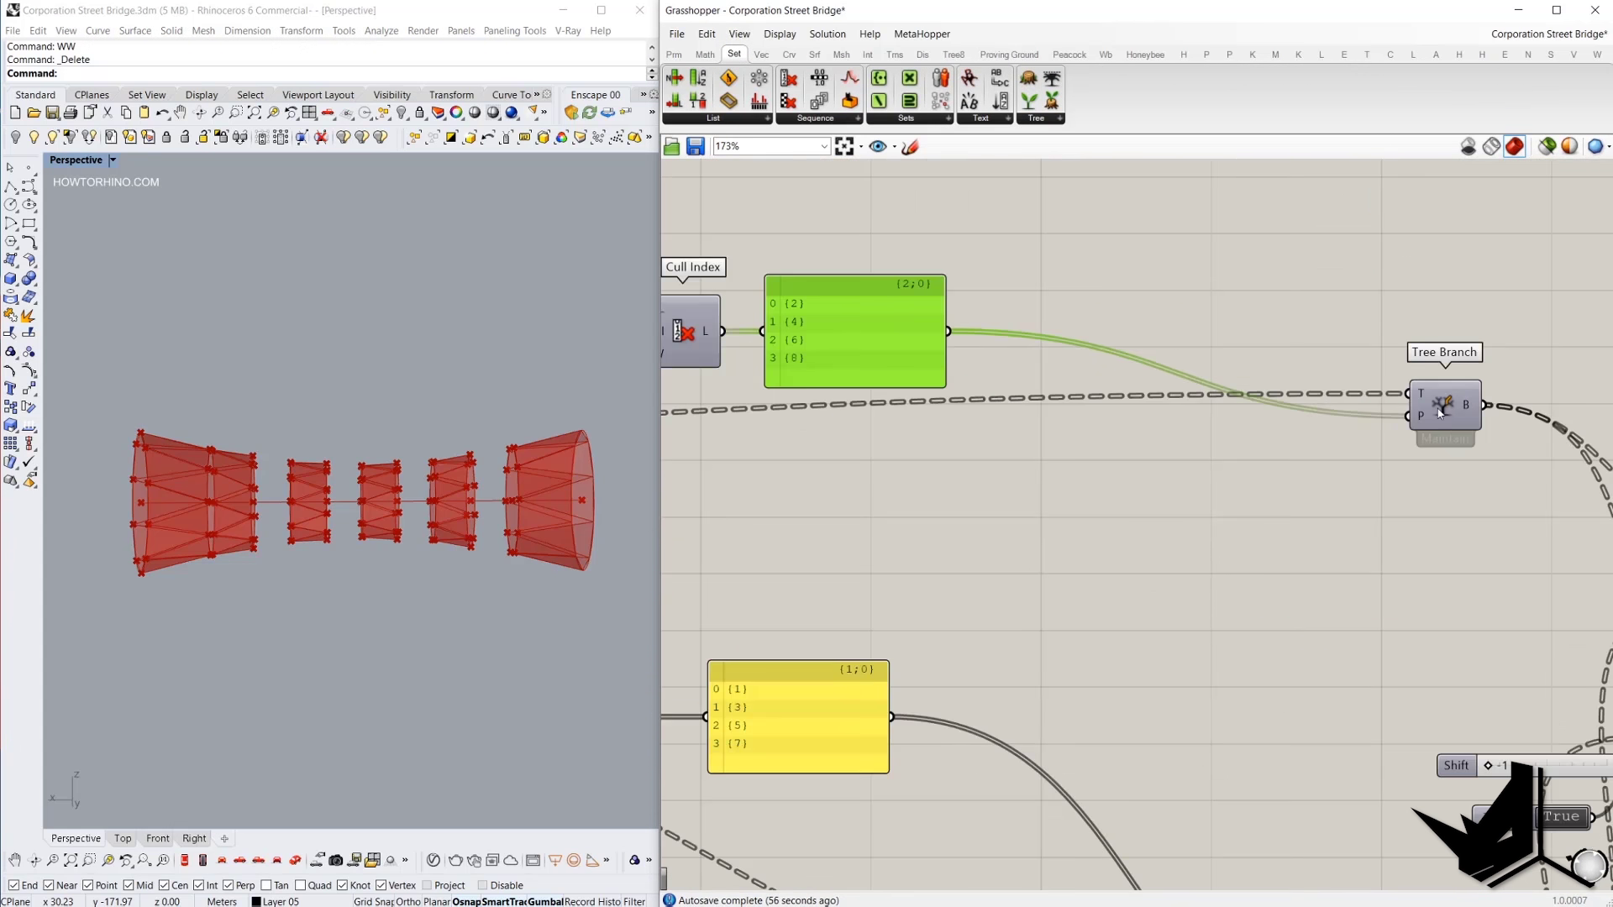
# Turn on the preview of both Tree Branch components.
pyautogui.click(1450, 408)
pyautogui.middleClick(1226, 299)
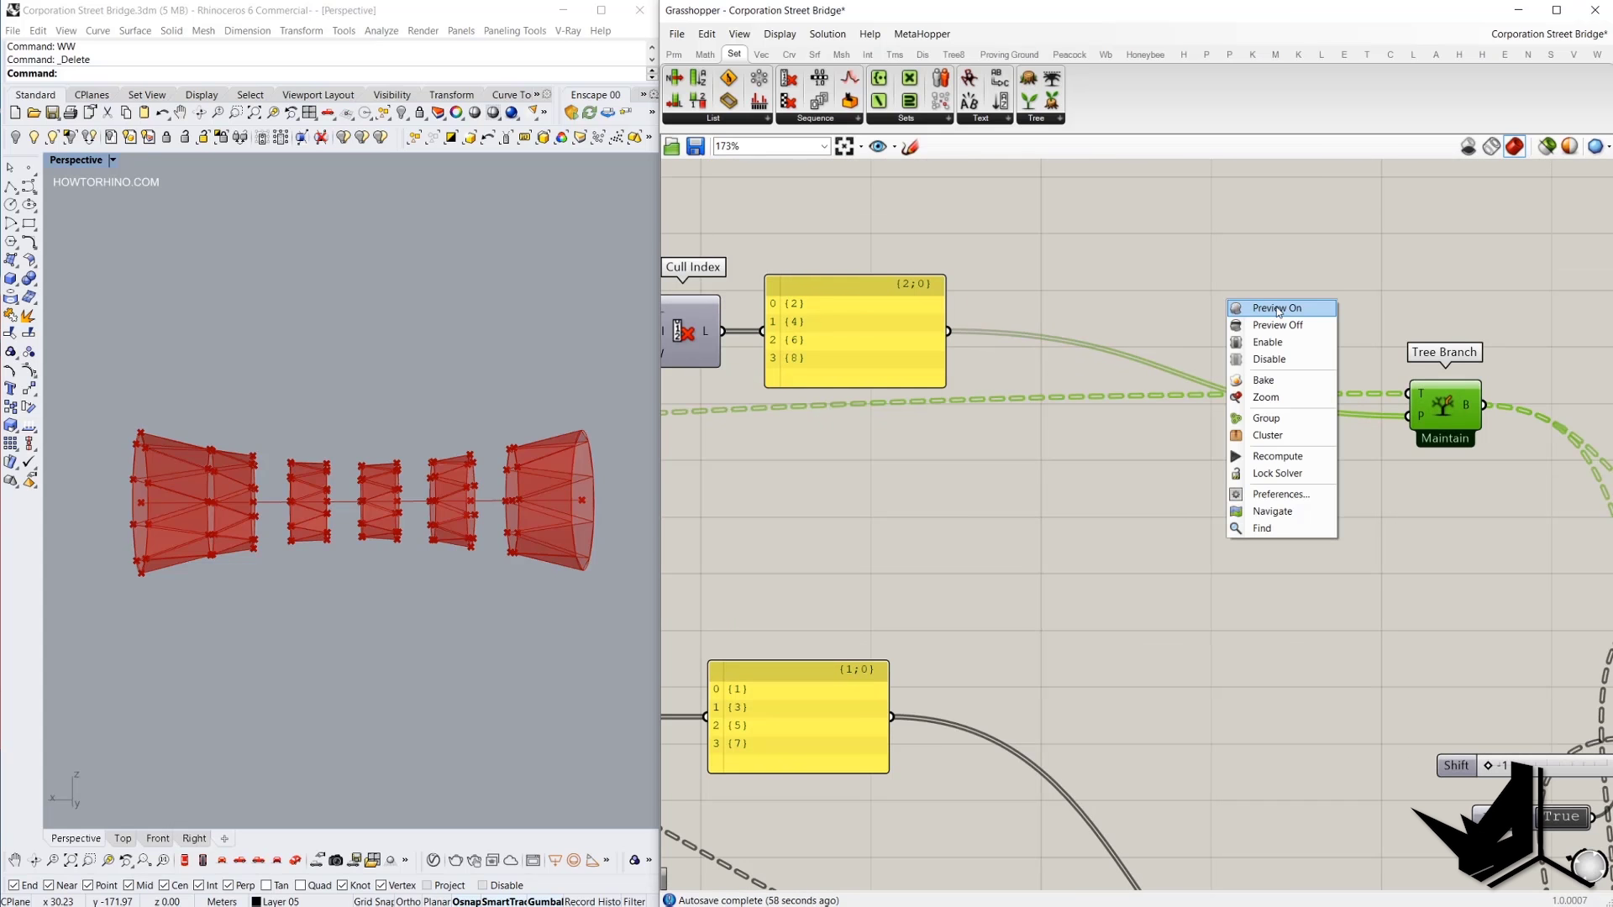
pyautogui.click(1277, 310)
pyautogui.scroll(-5, 1276, 309)
pyautogui.scroll(3, 1342, 613)
pyautogui.click(1336, 658)
pyautogui.middleClick(1256, 457)
pyautogui.click(1274, 466)
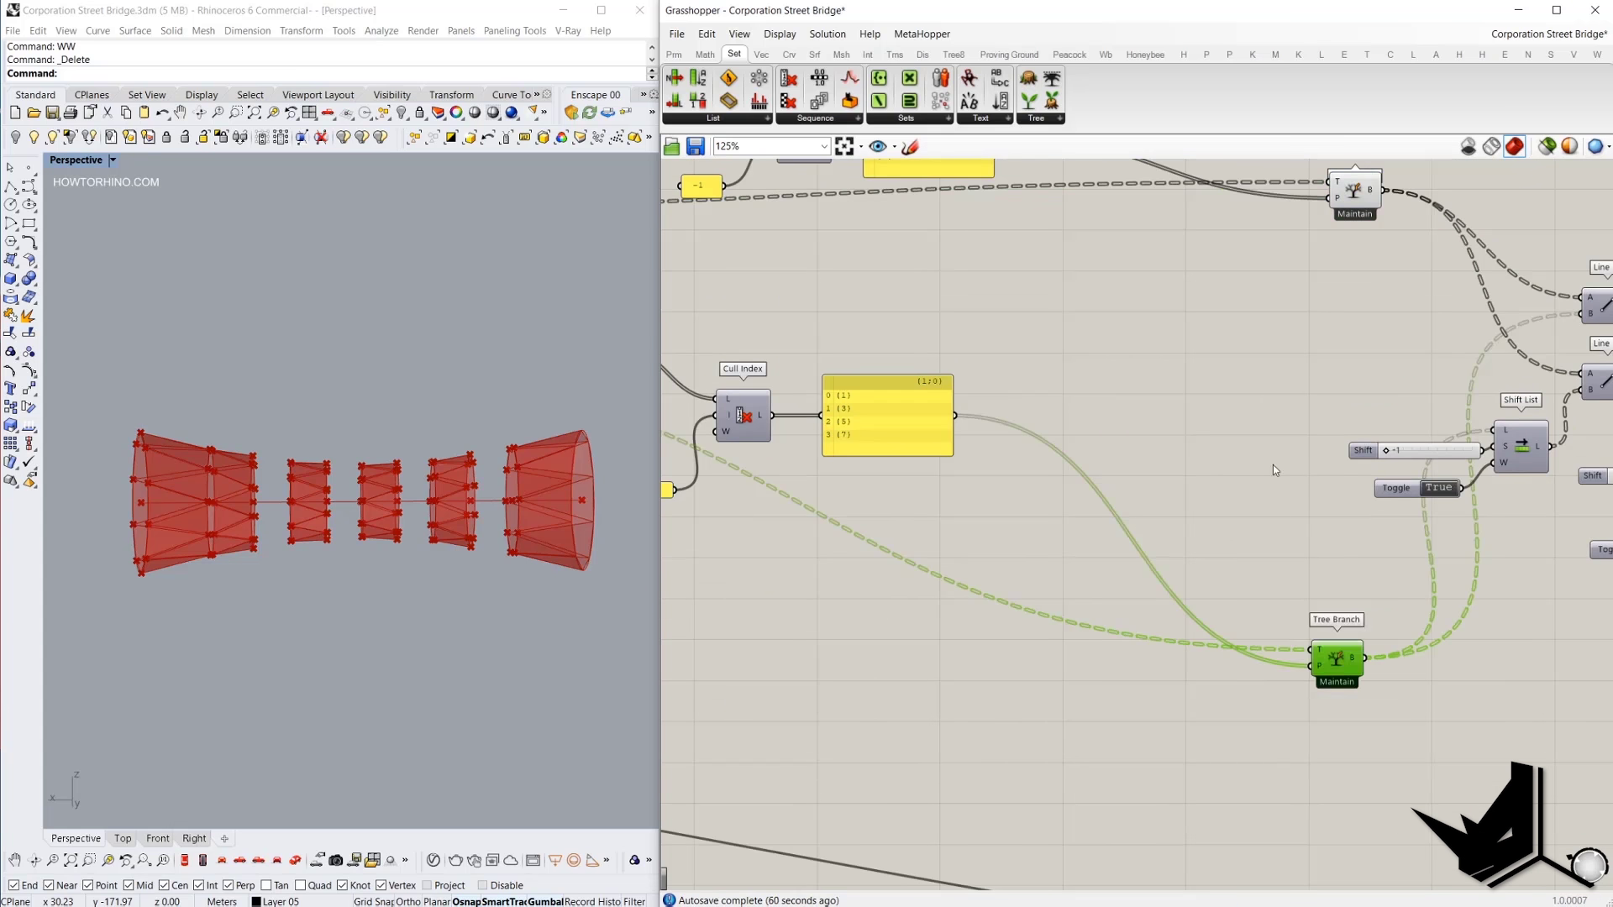
# Select both Tree Branch components to highlight their points on the bridge, and mark the bridge's far end in a new annotation.
pyautogui.scroll(-5, 1273, 466)
pyautogui.moveTo(1164, 453); pyautogui.dragTo(1284, 481, button='right')
pyautogui.moveTo(1210, 587); pyautogui.dragTo(858, 345)
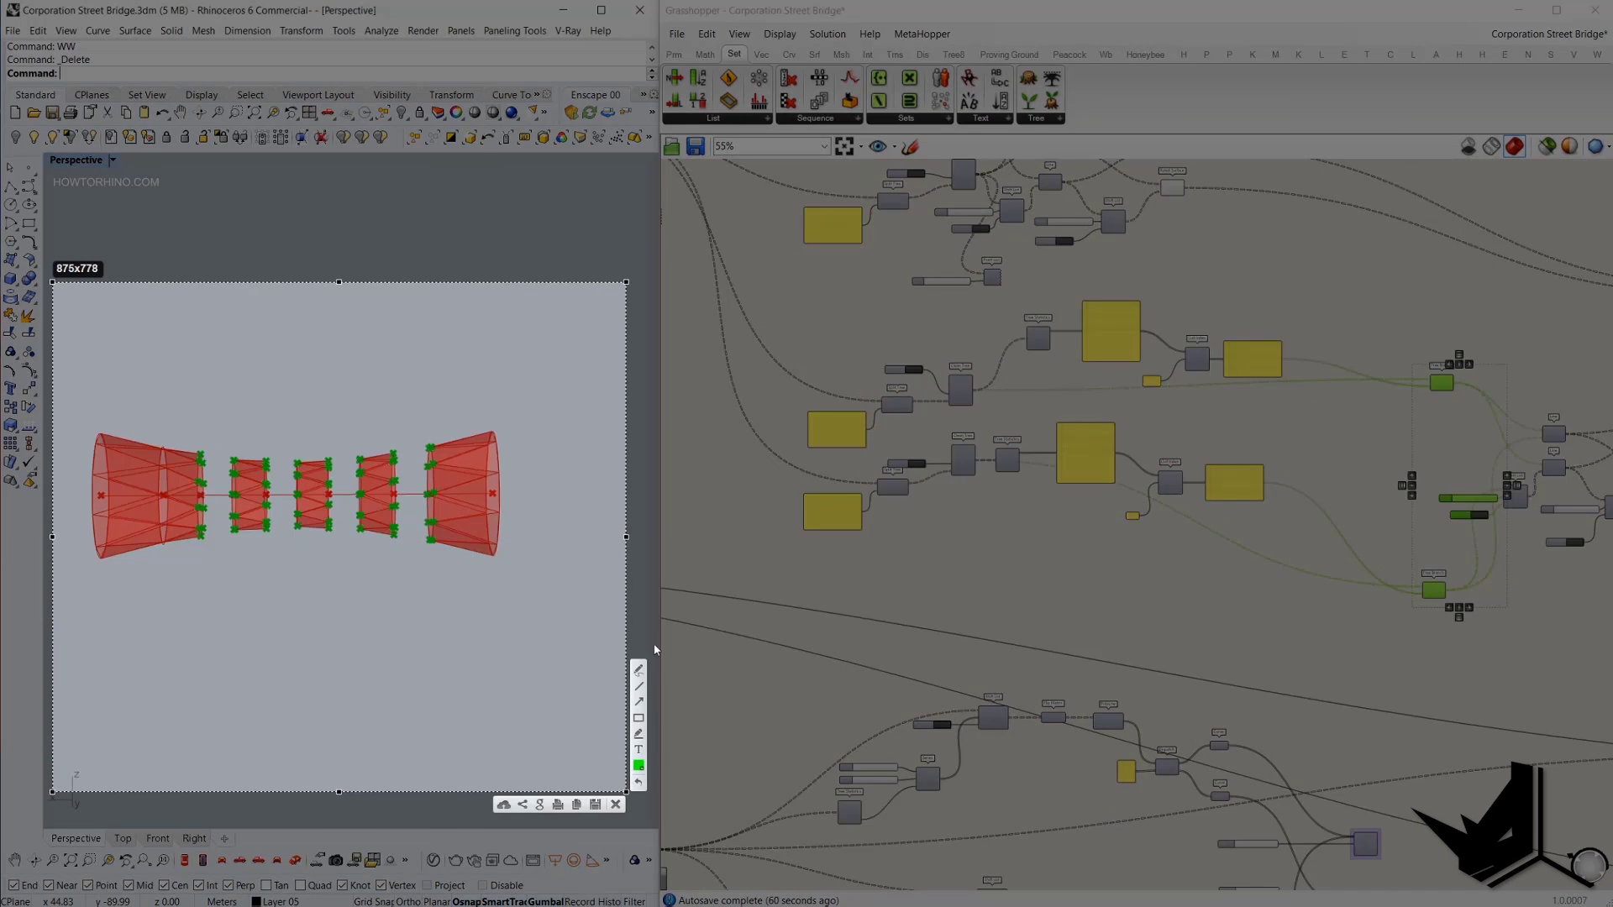
pyautogui.moveTo(95, 395)
pyautogui.mouseDown()
pyautogui.moveTo(147, 581)
pyautogui.moveTo(135, 386)
pyautogui.mouseUp()
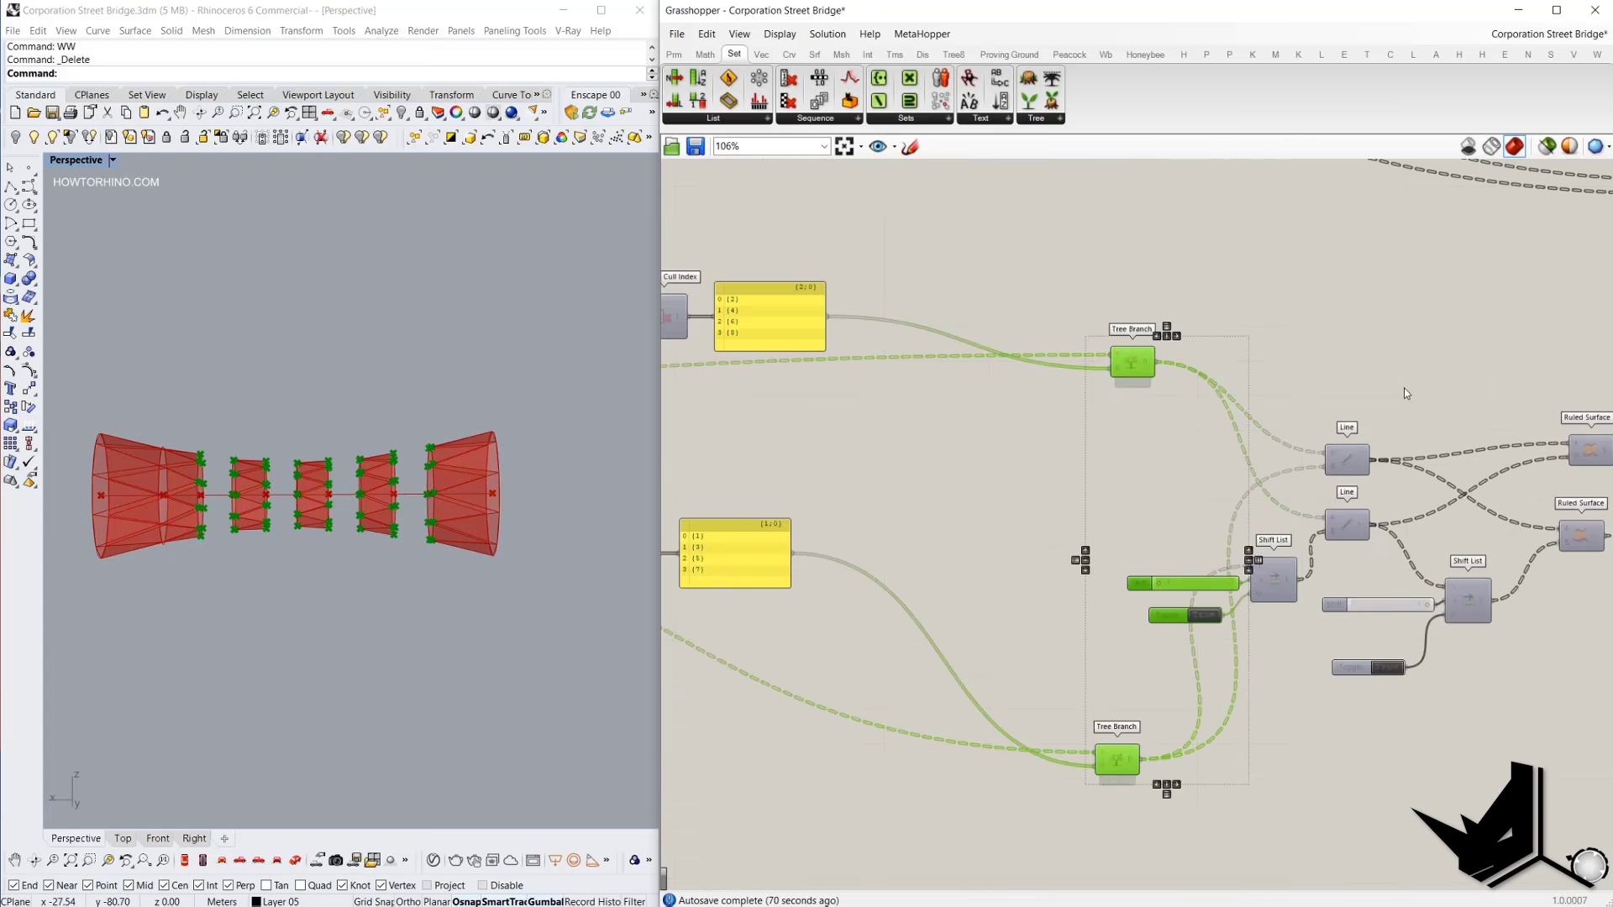
# Examine the Line, Shift List and Ruled Surface components that follow the two Tree Branch components.
pyautogui.moveTo(1403, 388); pyautogui.dragTo(1154, 331, button='right')
pyautogui.scroll(3, 277, 463)
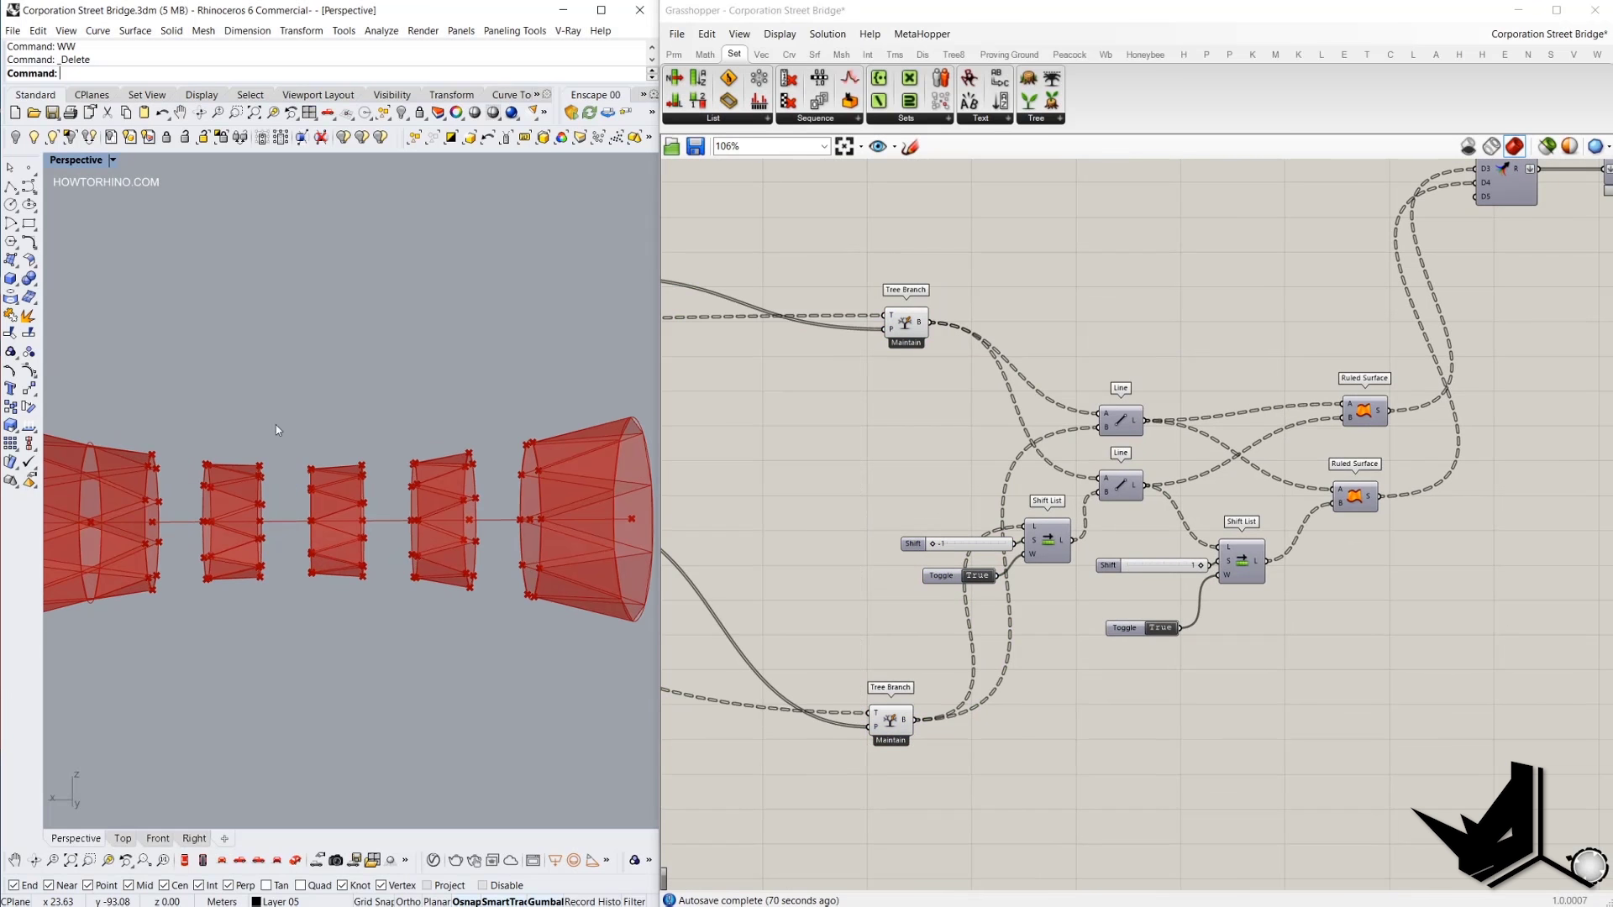
pyautogui.scroll(-3, 1210, 336)
pyautogui.moveTo(1219, 210); pyautogui.dragTo(1188, 441, button='right')
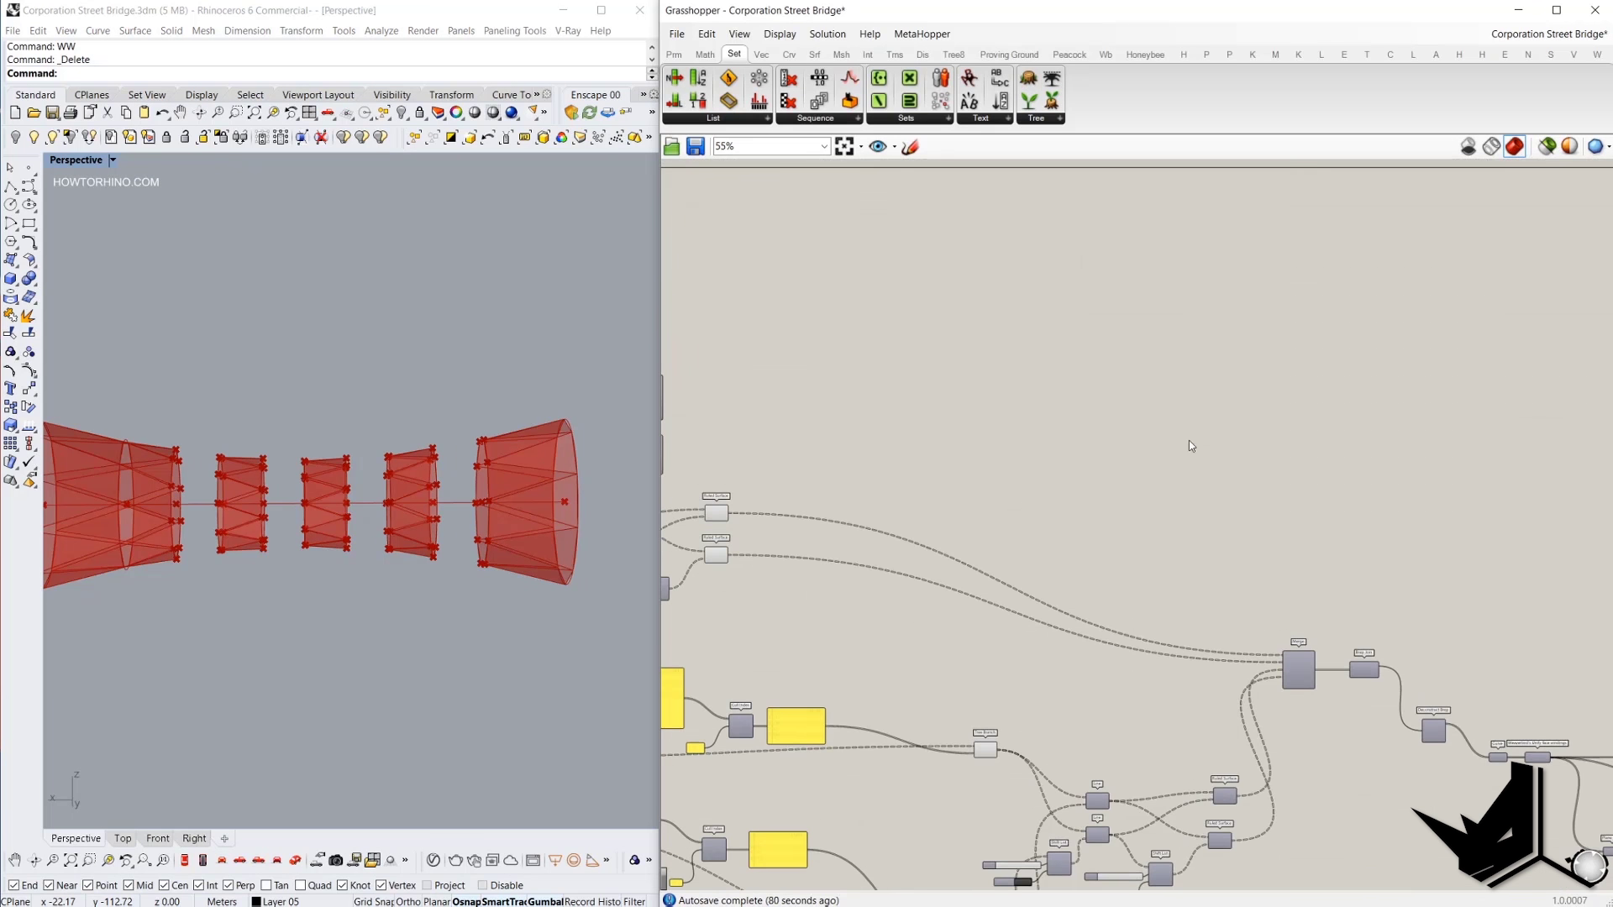
# Turn on the preview of the upper Line component between the Tree Branches and Ruled Surfaces, and inspect its lines in the model.
pyautogui.scroll(-3, 1188, 441)
pyautogui.moveTo(875, 550); pyautogui.dragTo(1065, 440, button='right')
pyautogui.scroll(5, 1065, 439)
pyautogui.moveTo(1023, 306); pyautogui.dragTo(394, 97, button='right')
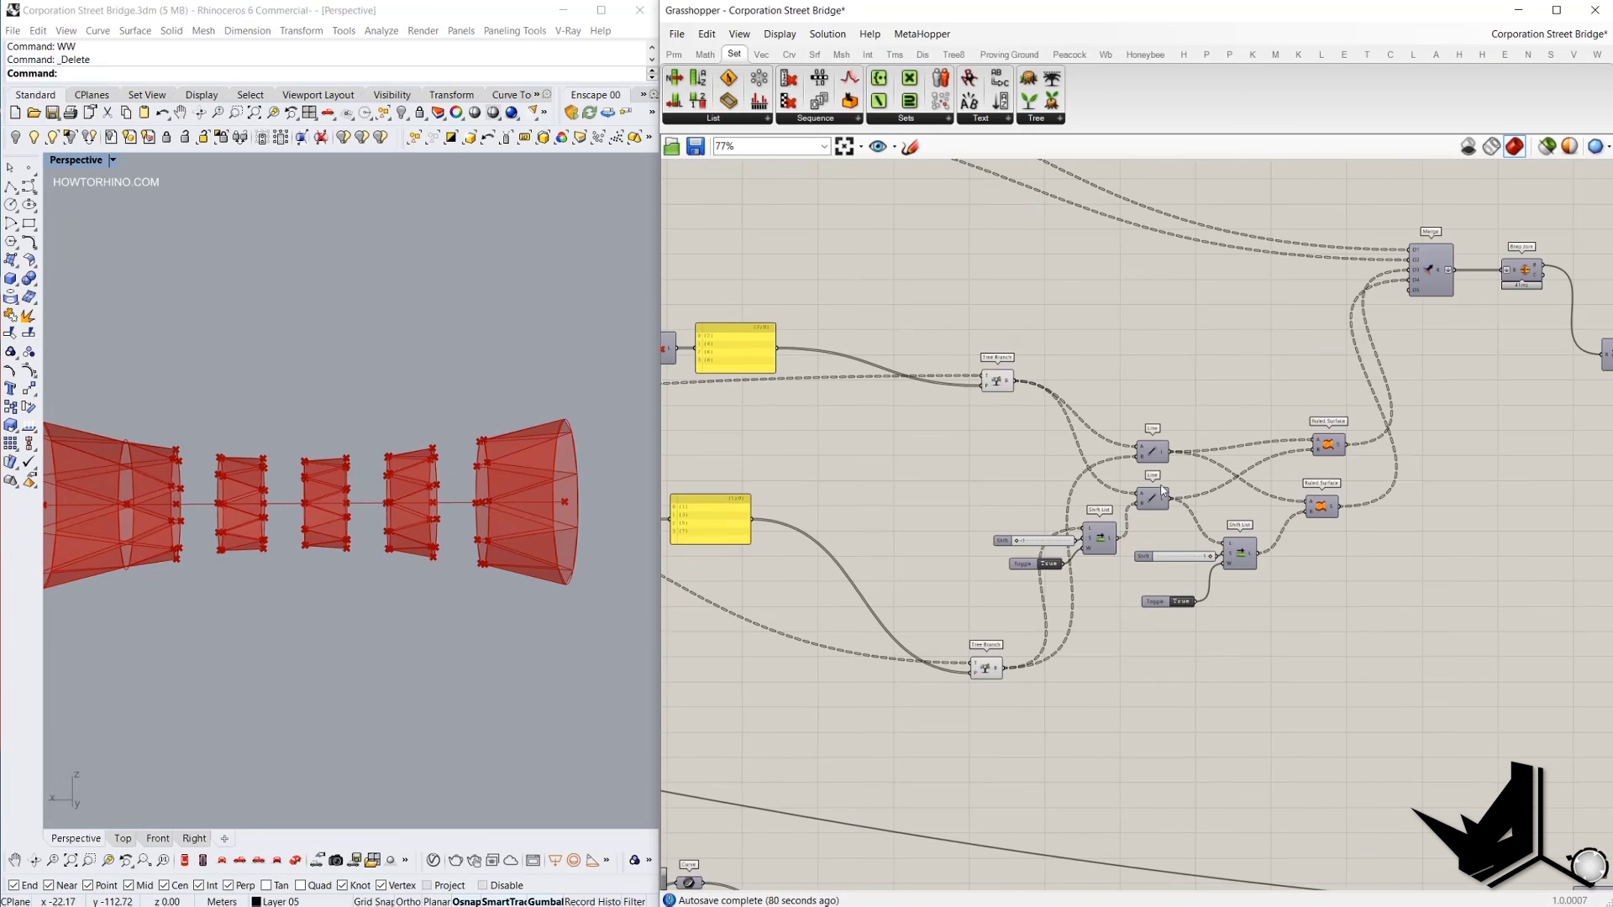
pyautogui.scroll(3, 1215, 501)
pyautogui.click(1097, 393)
pyautogui.rightClick(1066, 304)
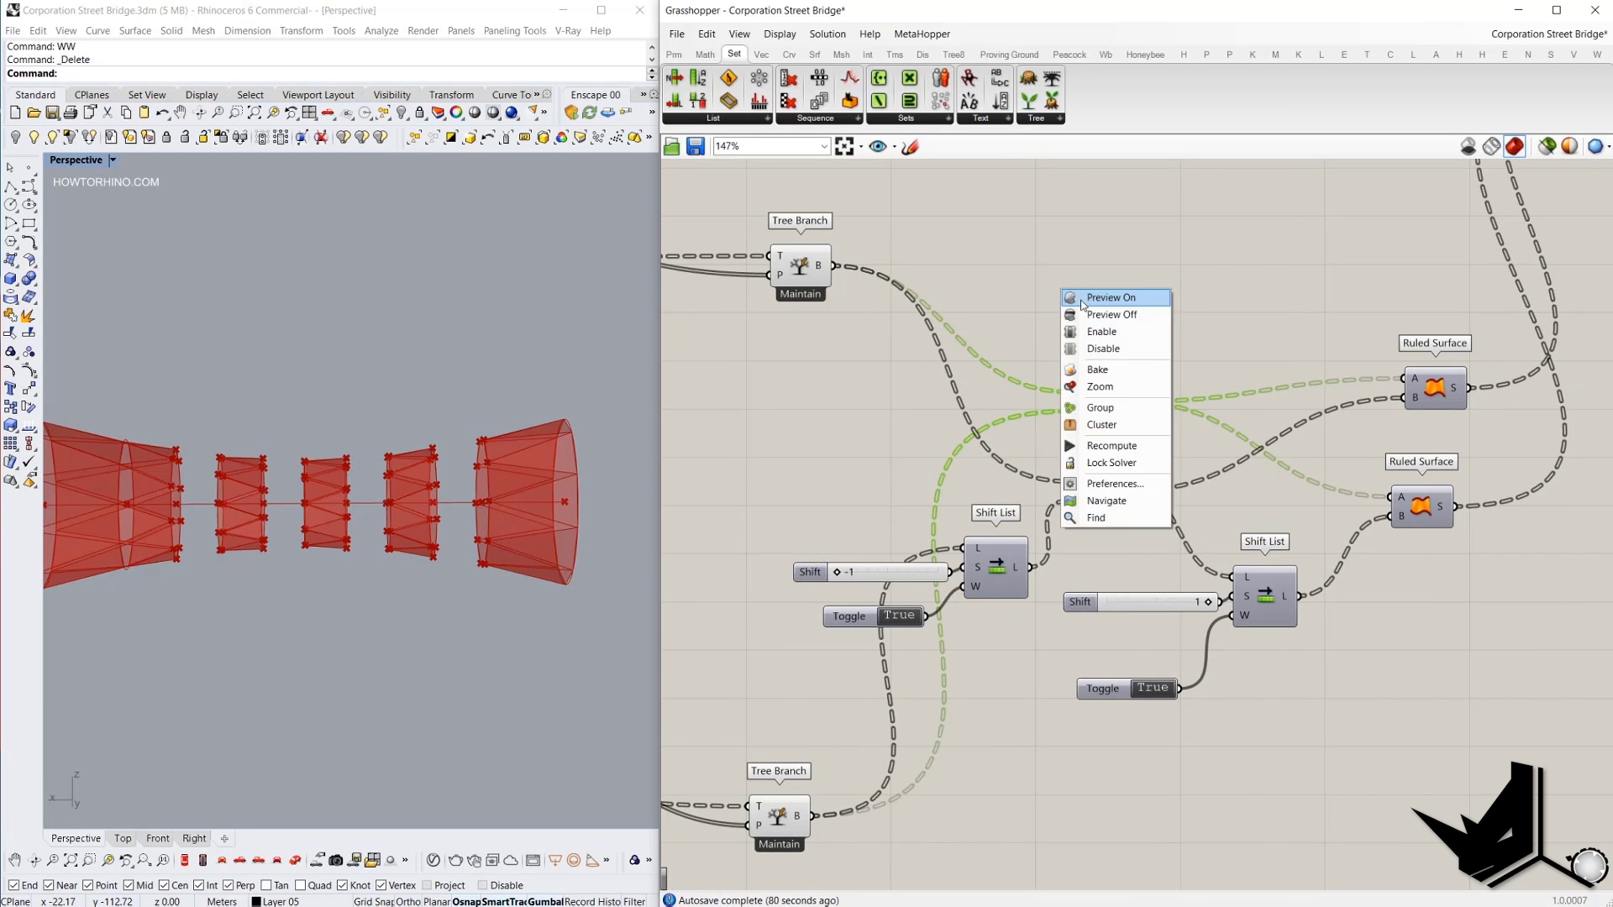
pyautogui.click(1092, 298)
pyautogui.moveTo(411, 433); pyautogui.dragTo(491, 491, button='right')
pyautogui.scroll(4, 486, 480)
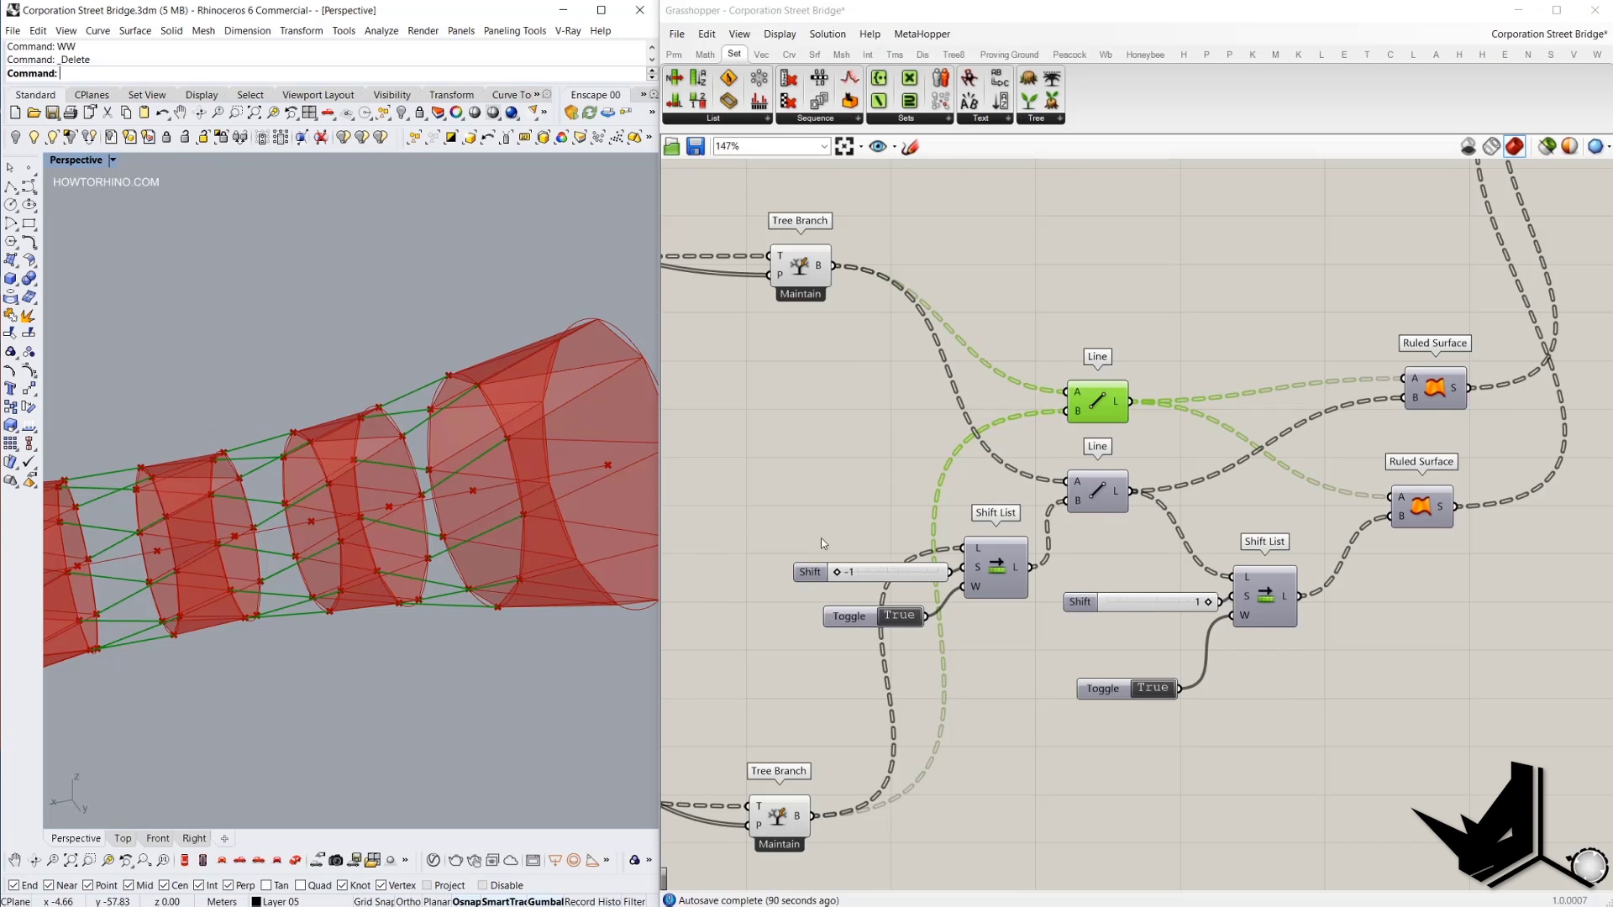
# Highlight in the model the points from each of the two Tree Branch components that feed the Line components.
pyautogui.click(794, 827)
pyautogui.click(966, 261)
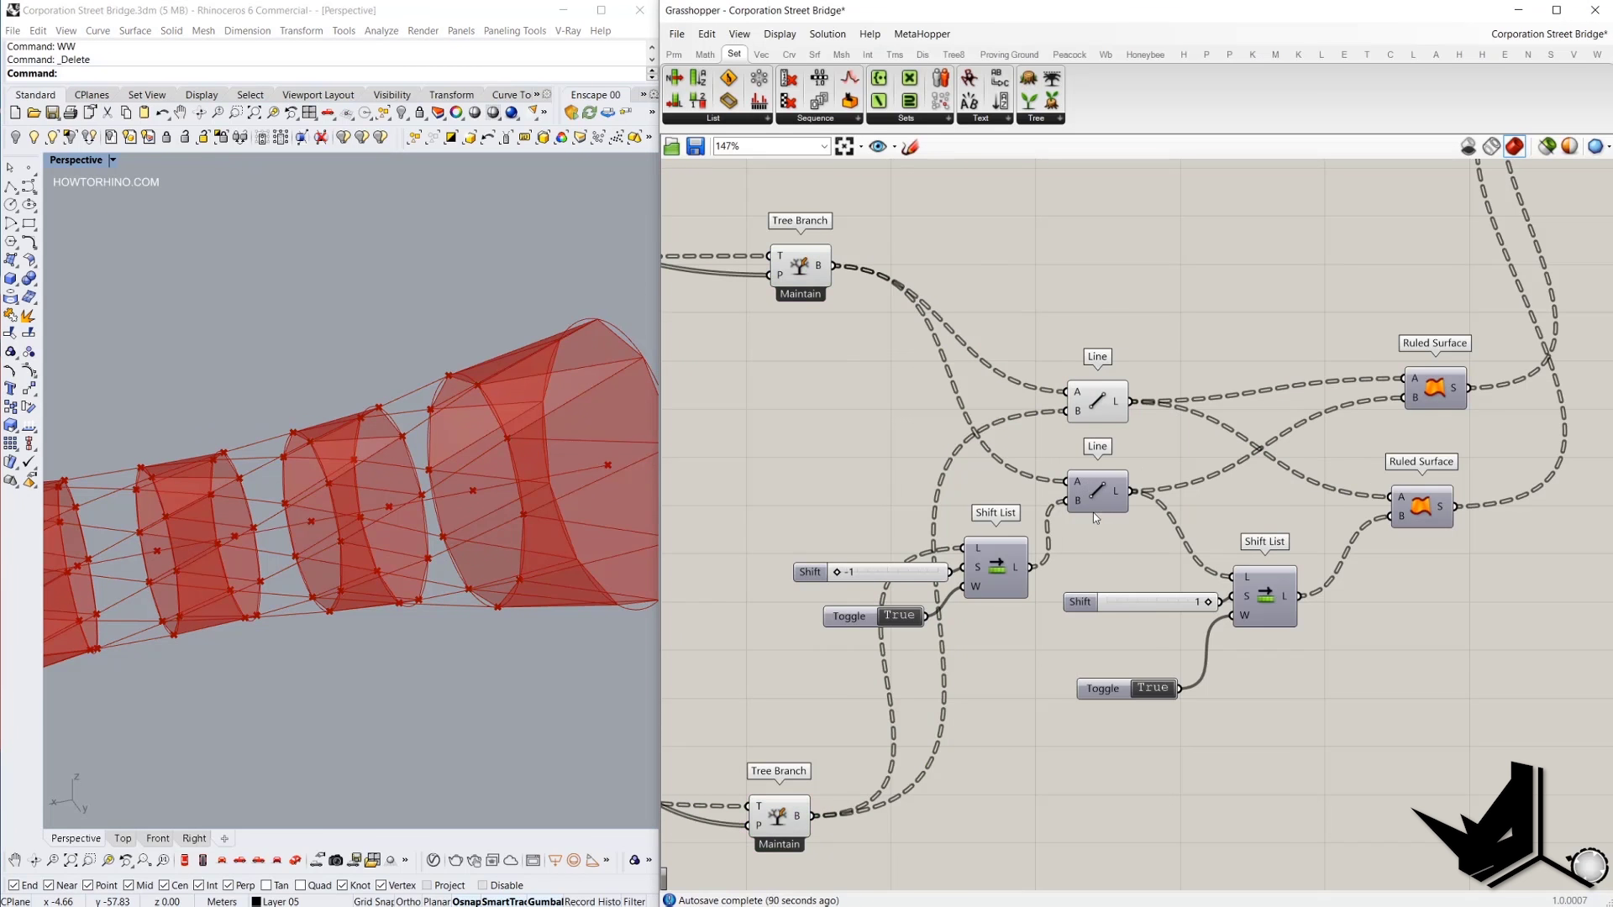
pyautogui.click(811, 263)
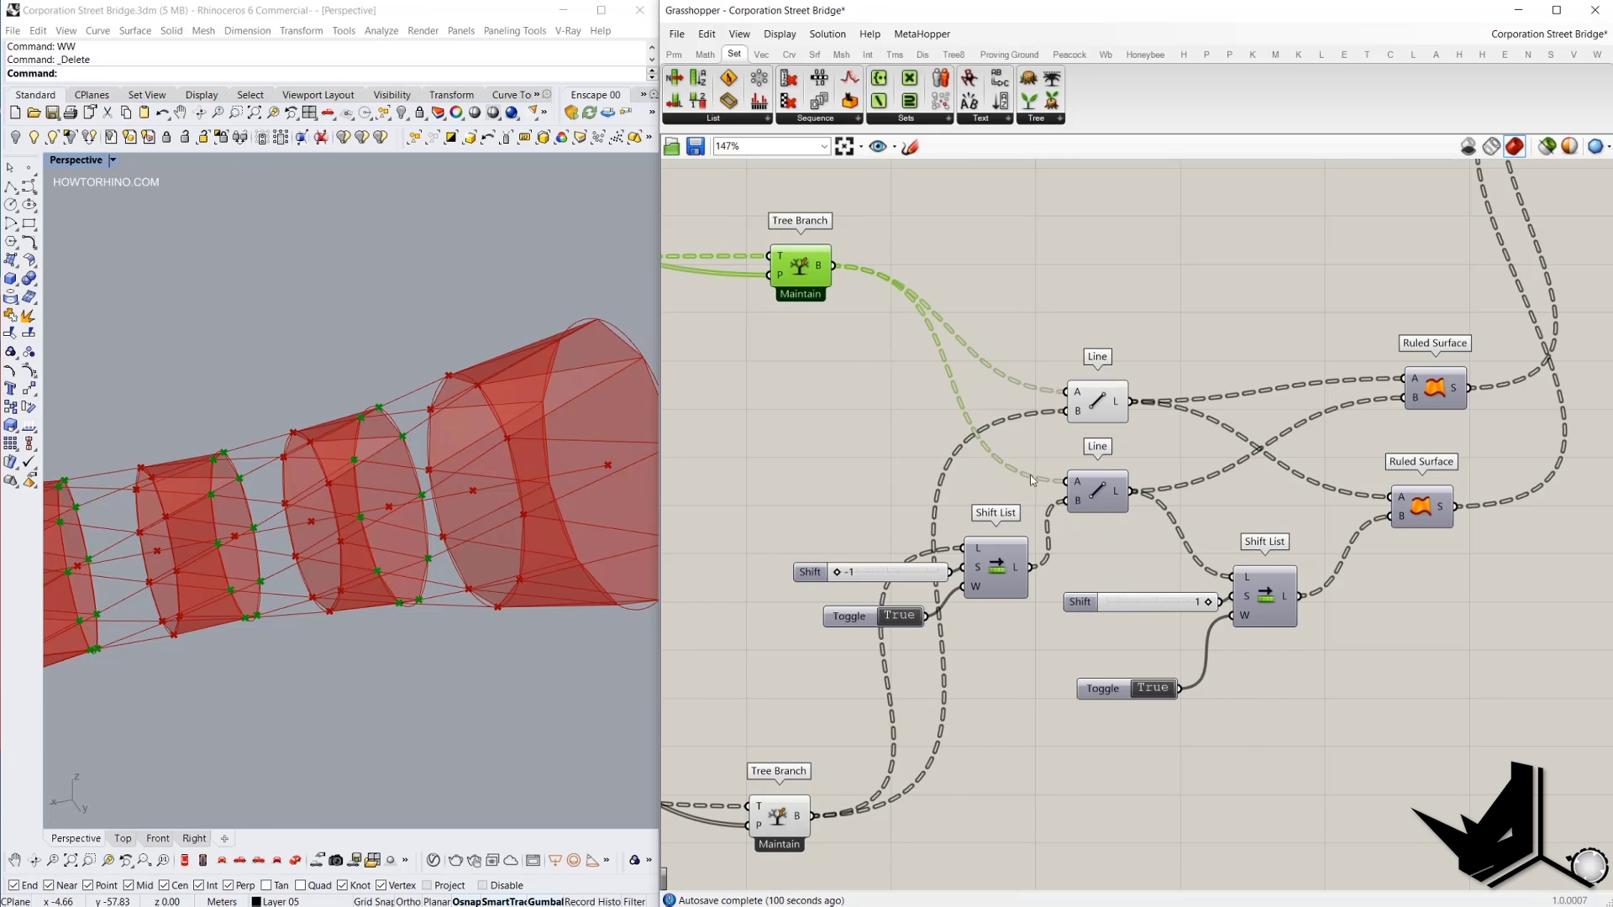
pyautogui.click(1097, 494)
pyautogui.moveTo(1098, 494); pyautogui.dragTo(1098, 381, button='right')
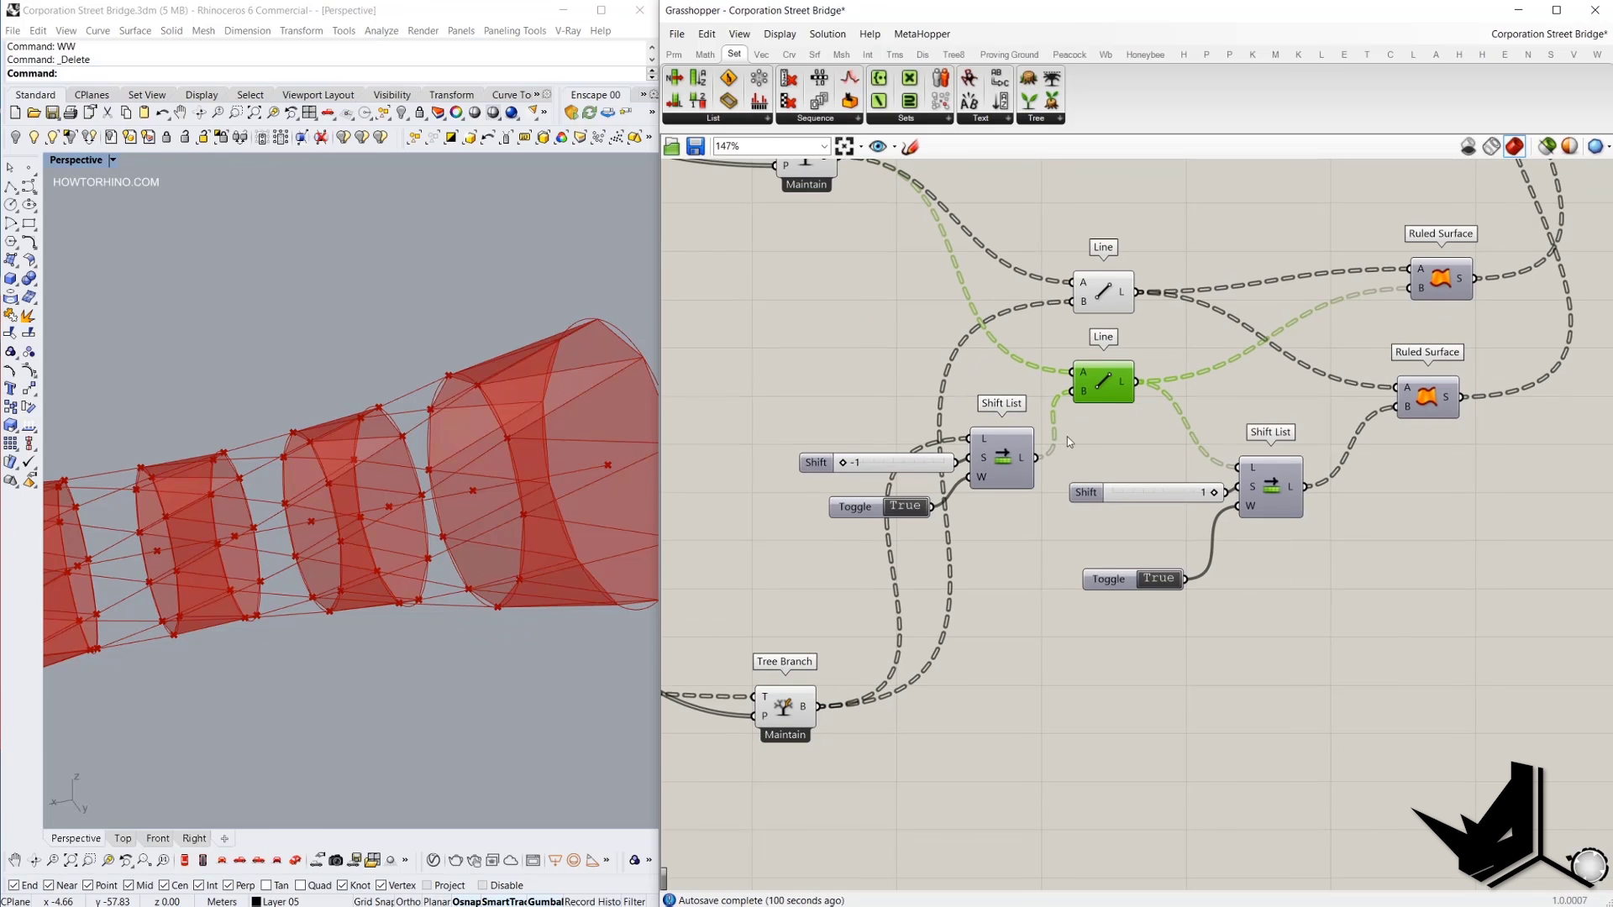
pyautogui.click(801, 708)
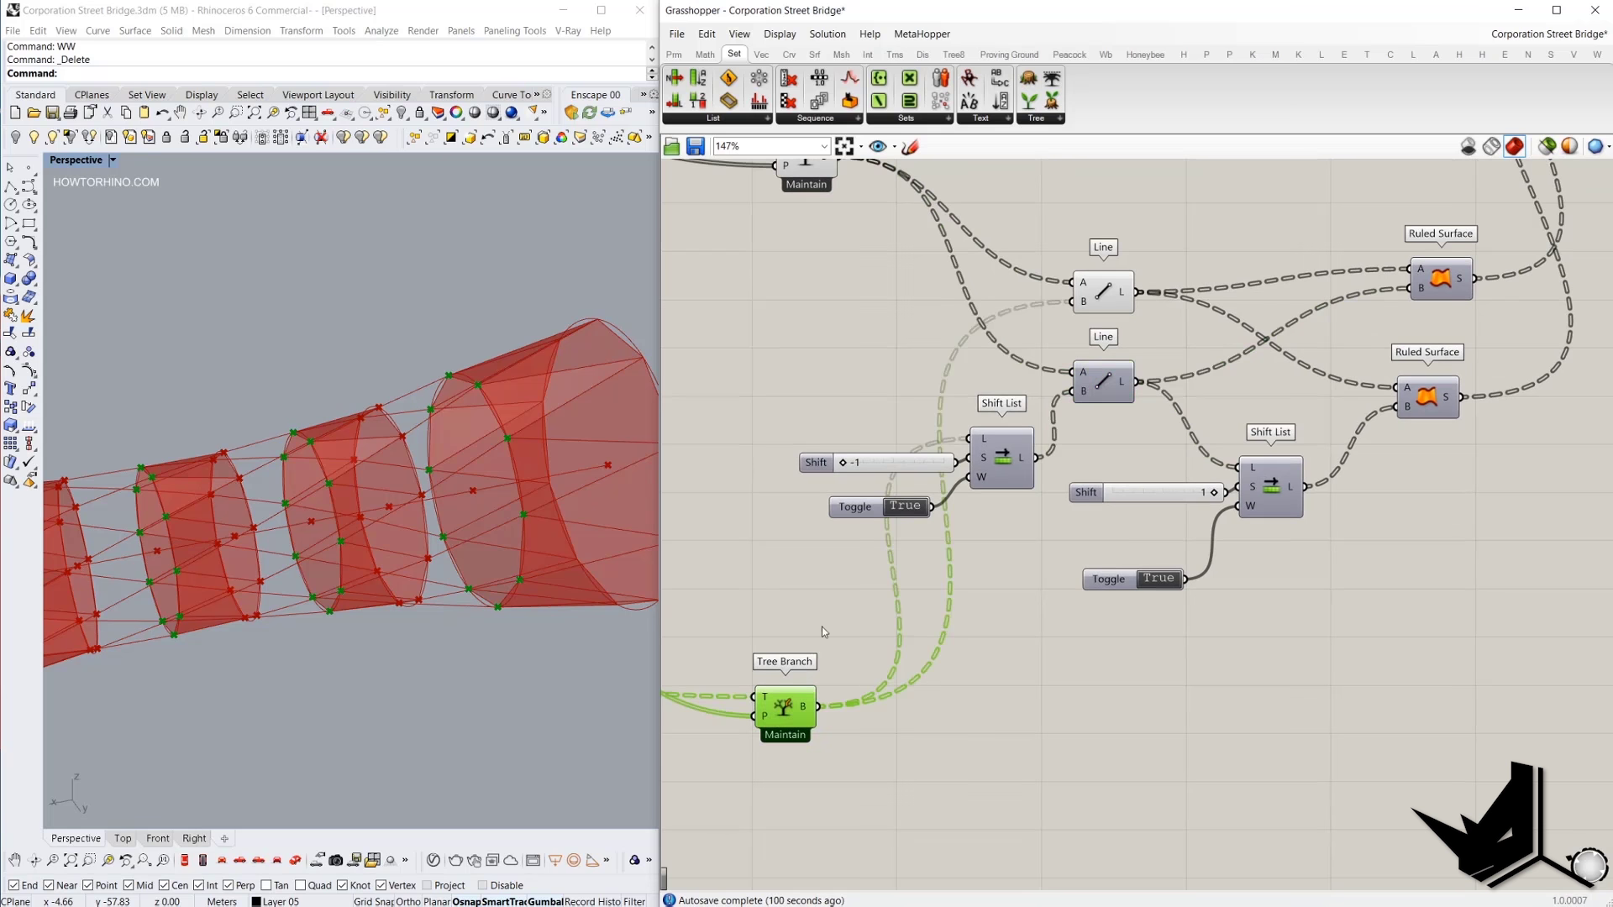
# Turn on the preview of the lower Line component and compare both sets of lines along the bridge.
pyautogui.click(1107, 382)
pyautogui.scroll(-2, 1107, 382)
pyautogui.rightClick(1138, 228)
pyautogui.click(1142, 230)
pyautogui.moveTo(304, 379); pyautogui.dragTo(378, 384, button='right')
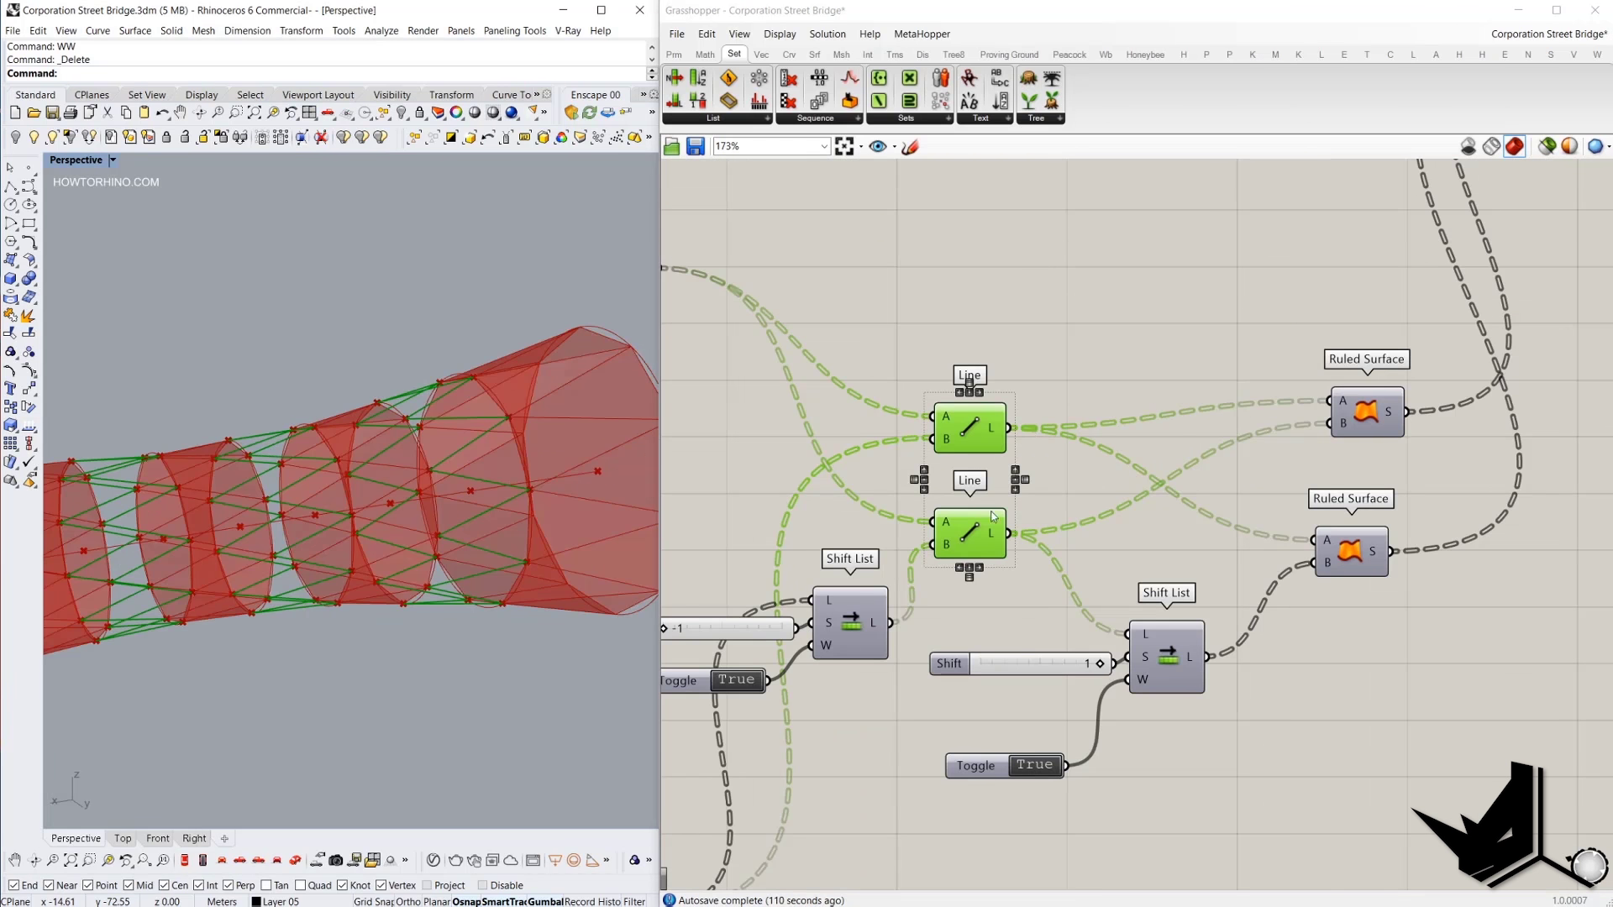
pyautogui.click(1040, 383)
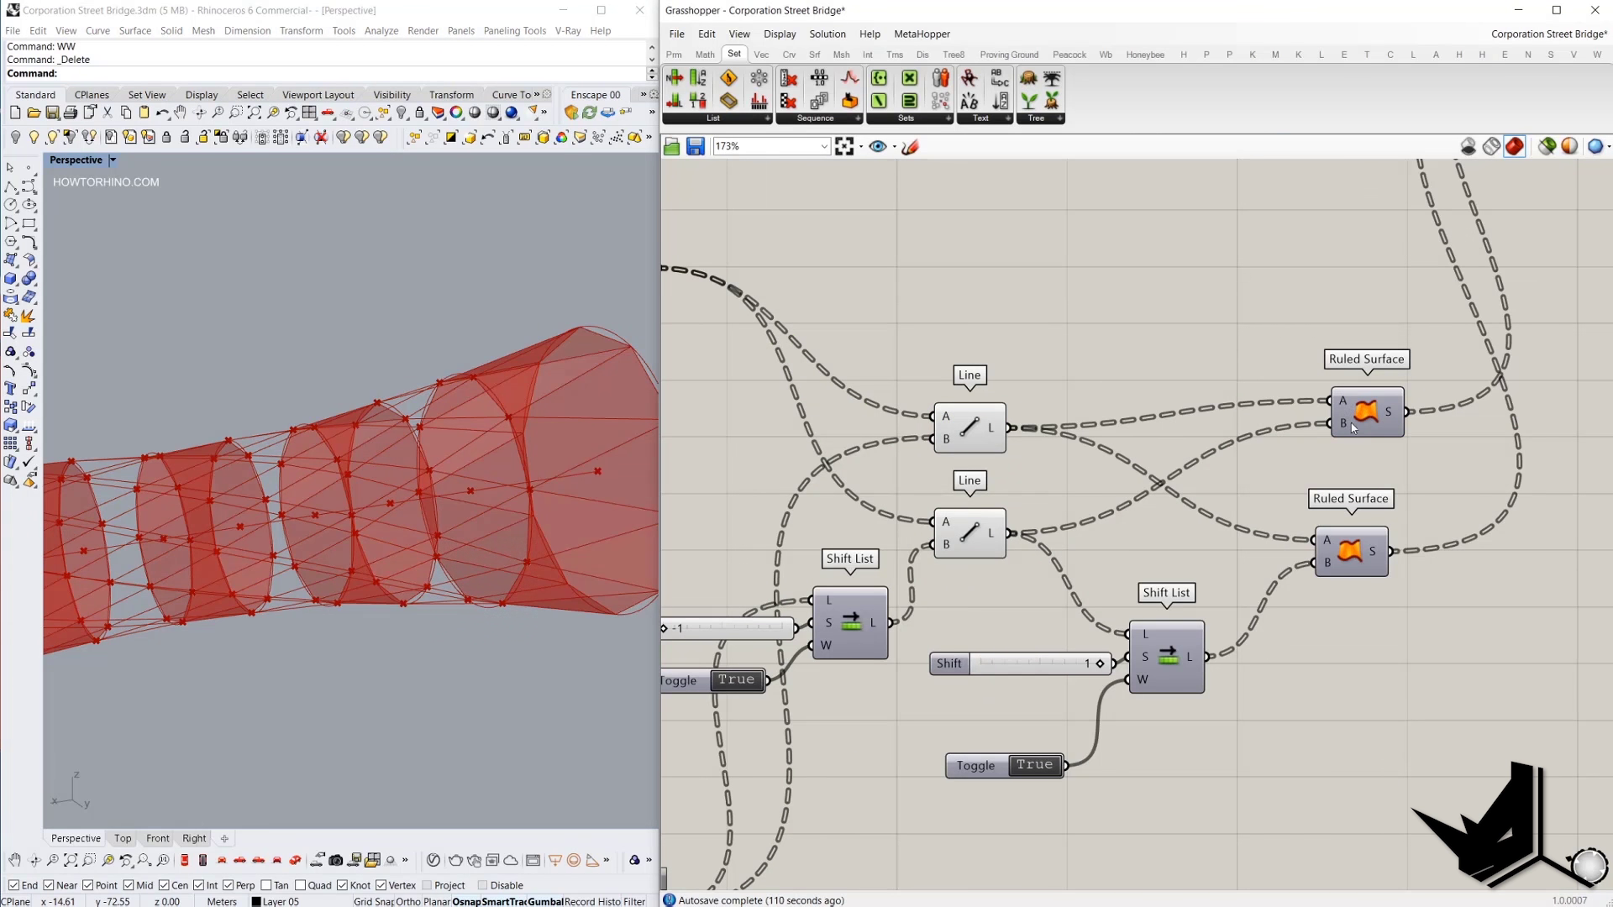
# Turn on the preview of the upper Ruled Surface component and inspect its triangular panels between the rings.
pyautogui.click(1354, 425)
pyautogui.rightClick(1278, 318)
pyautogui.click(1310, 328)
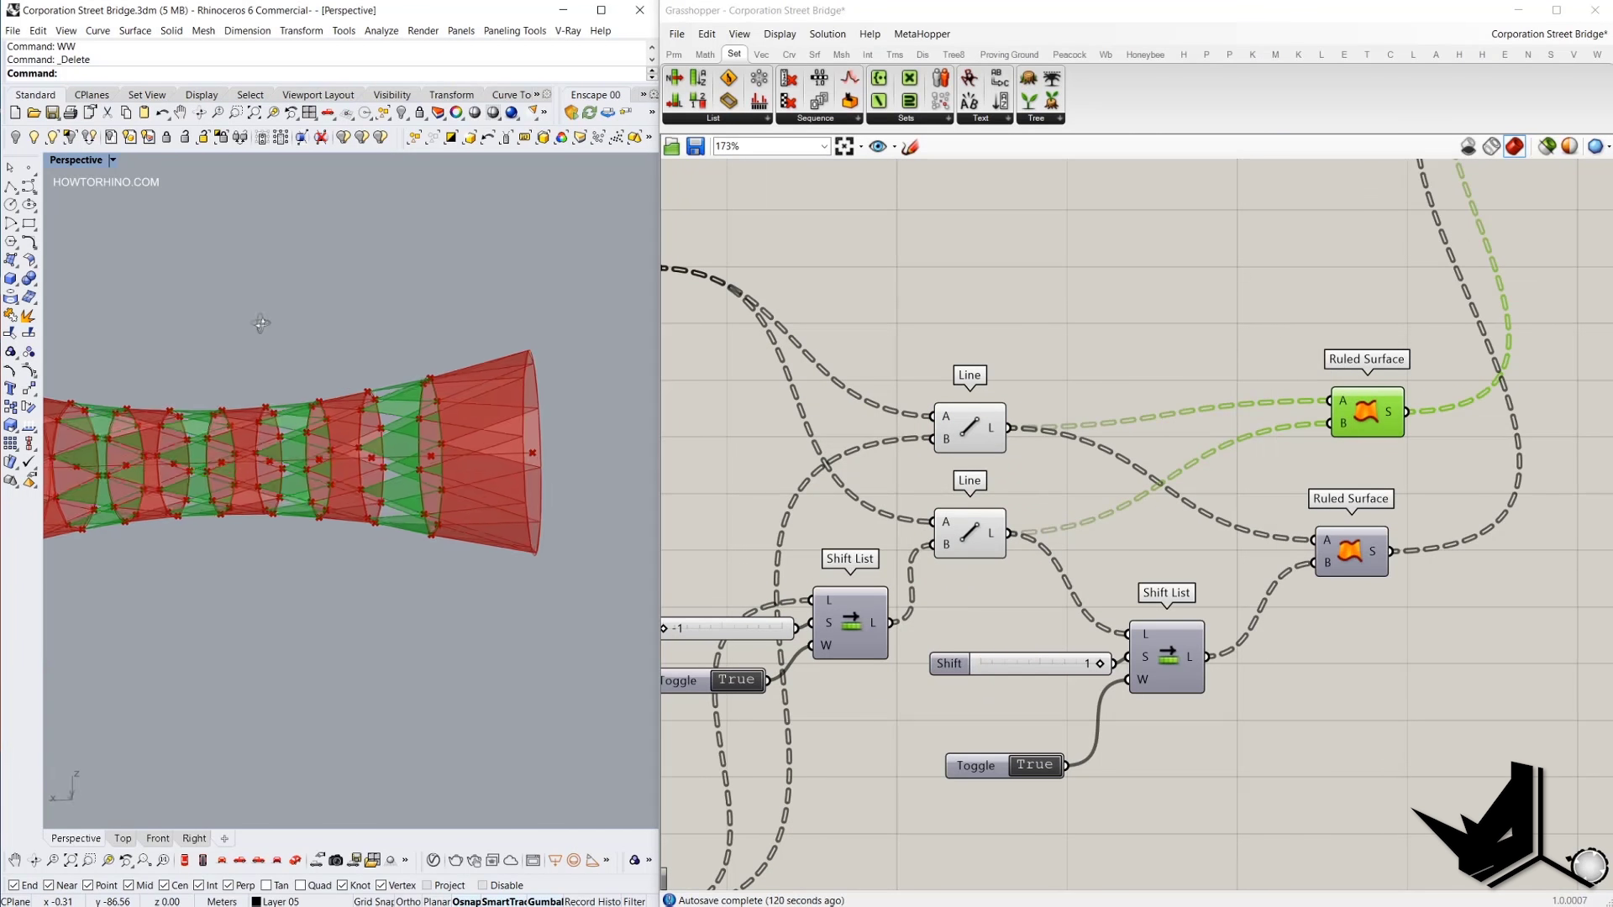
pyautogui.scroll(3, 448, 376)
pyautogui.scroll(-5, 468, 382)
pyautogui.moveTo(468, 381); pyautogui.dragTo(391, 452, button='right')
pyautogui.scroll(5, 436, 406)
pyautogui.scroll(-5, 436, 406)
pyautogui.scroll(5, 396, 458)
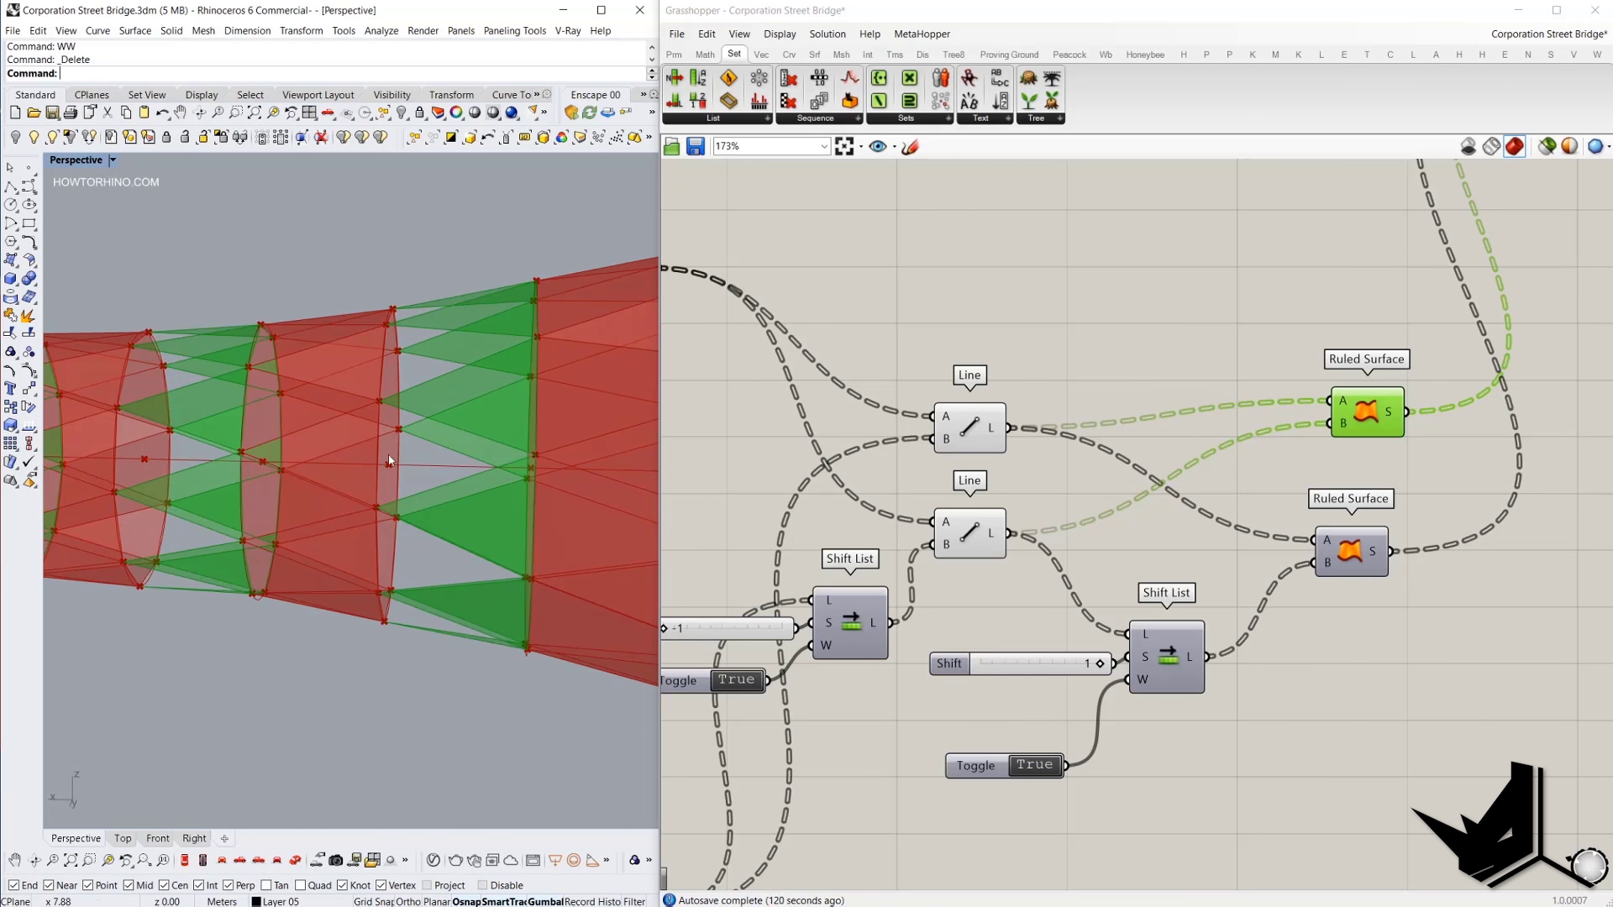
# Highlight the lower Line component's diagonal lines in the model to examine how they run between the rings.
pyautogui.moveTo(408, 428); pyautogui.dragTo(639, 466, button='right')
pyautogui.click(950, 551)
pyautogui.moveTo(949, 552); pyautogui.dragTo(1070, 430, button='right')
pyautogui.scroll(-1, 1157, 477)
pyautogui.scroll(-2, 393, 421)
pyautogui.moveTo(393, 422); pyautogui.dragTo(499, 418, button='right')
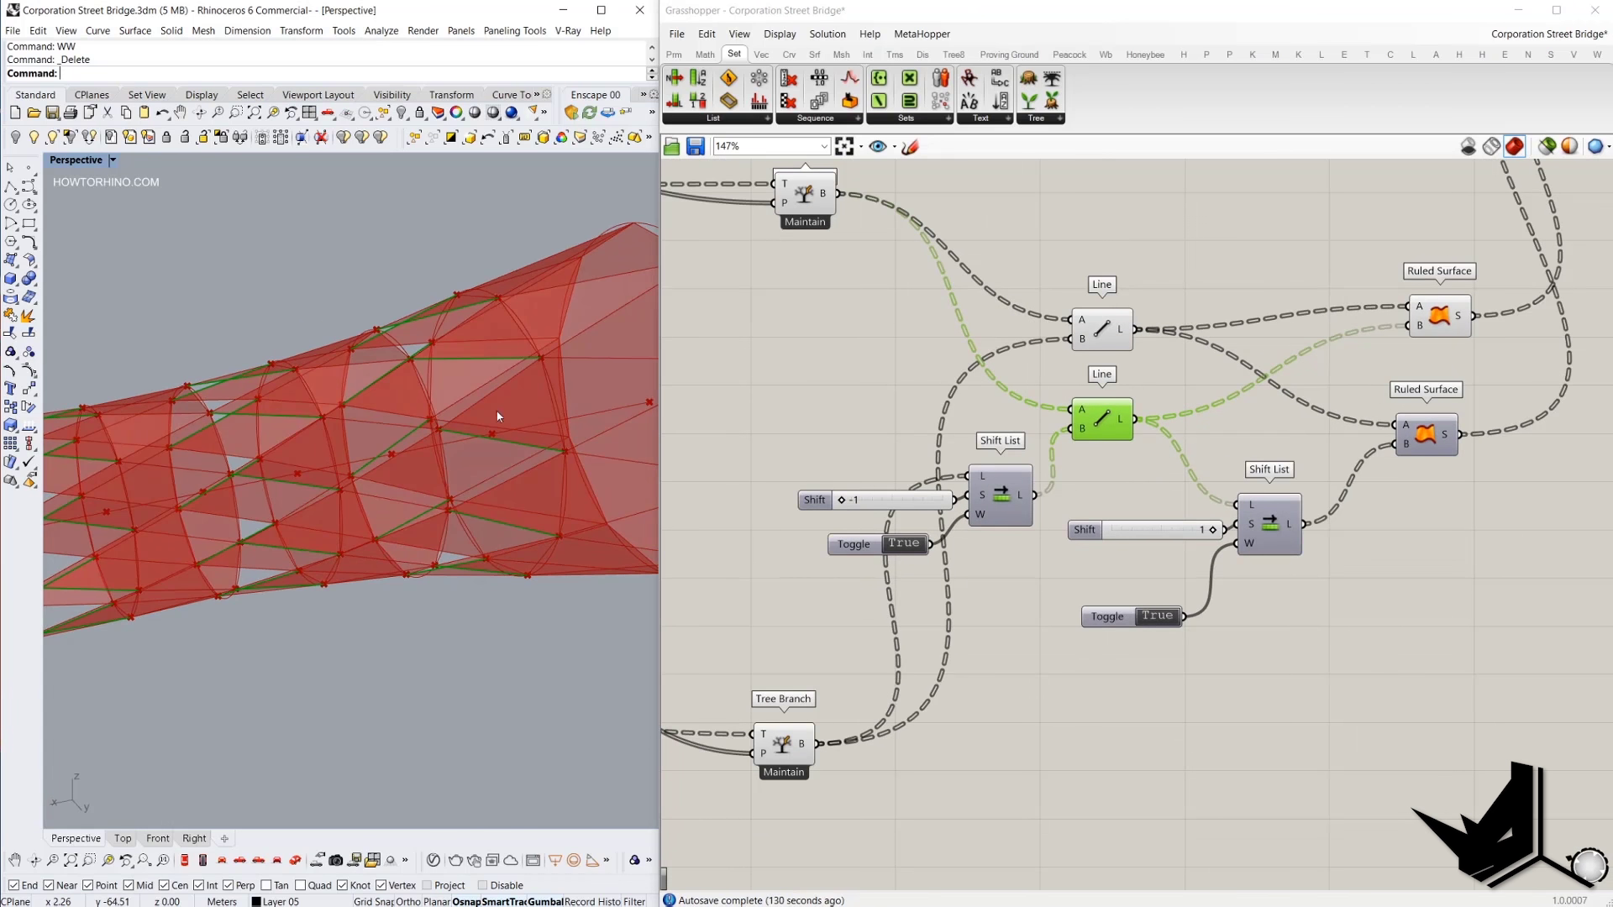
pyautogui.click(1099, 420)
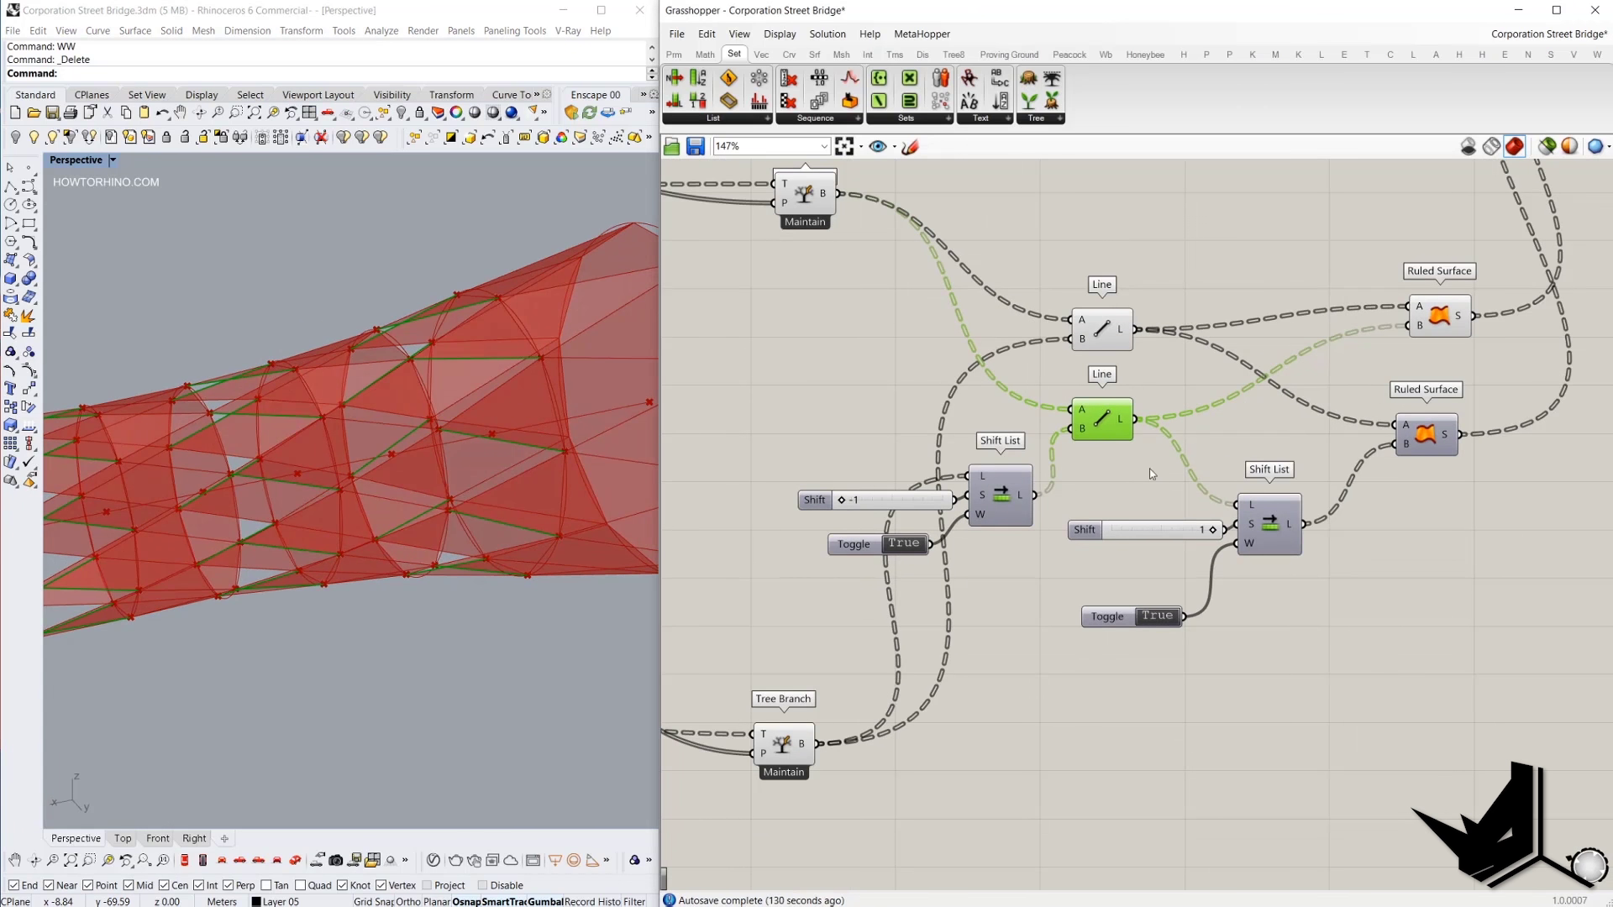
# Examine the Shift List with shift value 1 that feeds the lower Ruled Surface.
pyautogui.scroll(1, 1241, 535)
pyautogui.moveTo(1139, 532); pyautogui.dragTo(1128, 526)
pyautogui.scroll(-1, 1128, 526)
pyautogui.click(1257, 529)
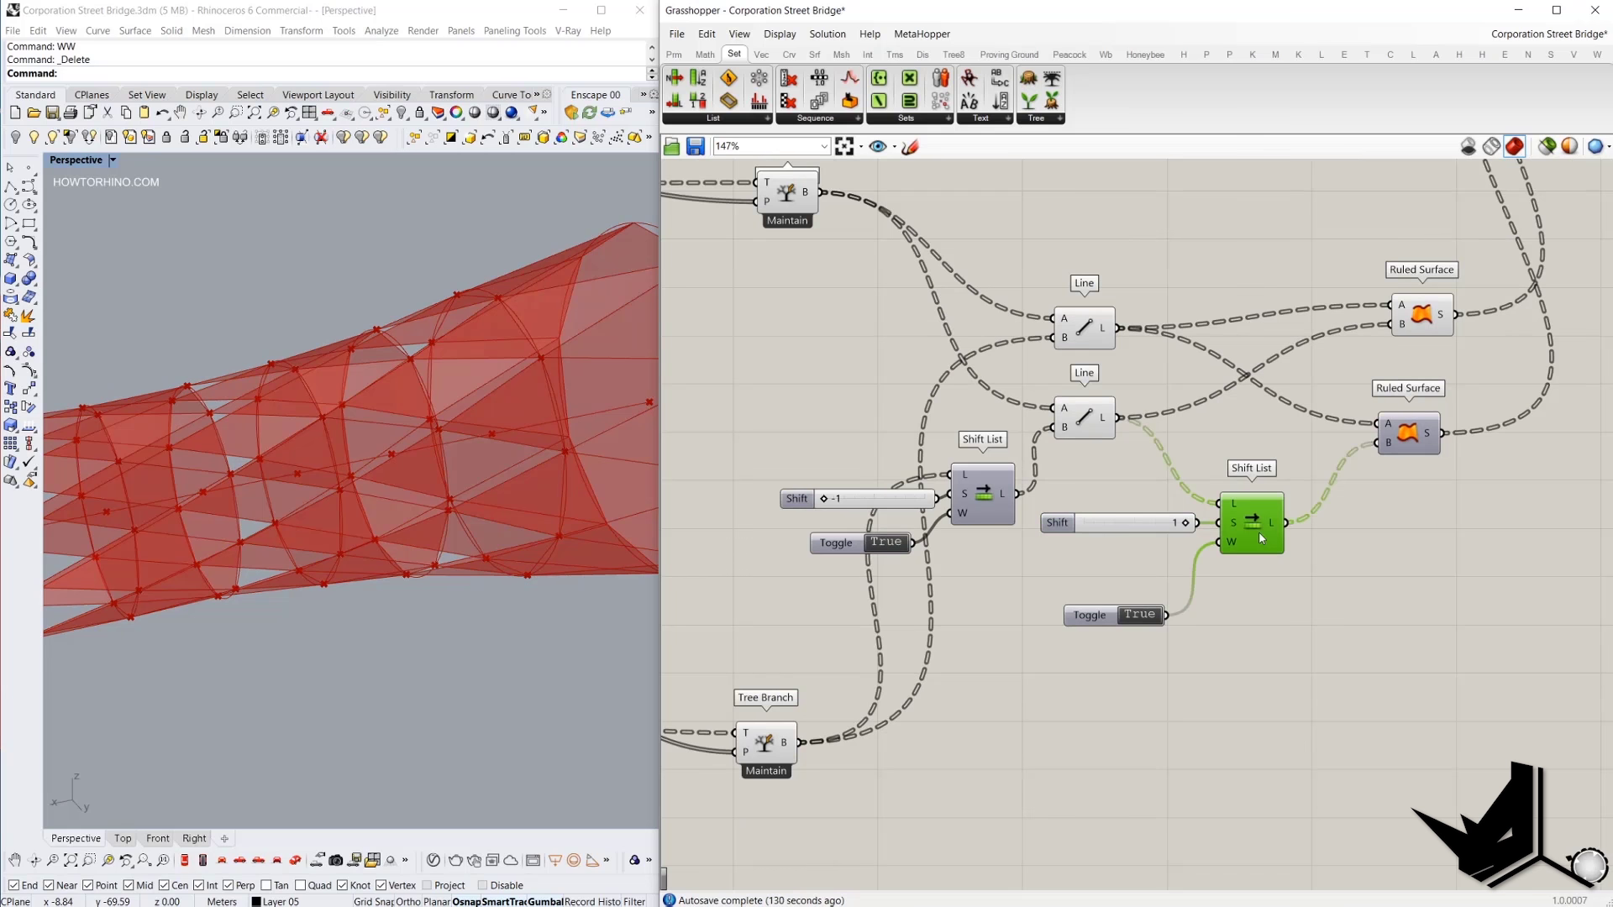
pyautogui.scroll(1, 1258, 531)
pyautogui.scroll(-1, 1235, 490)
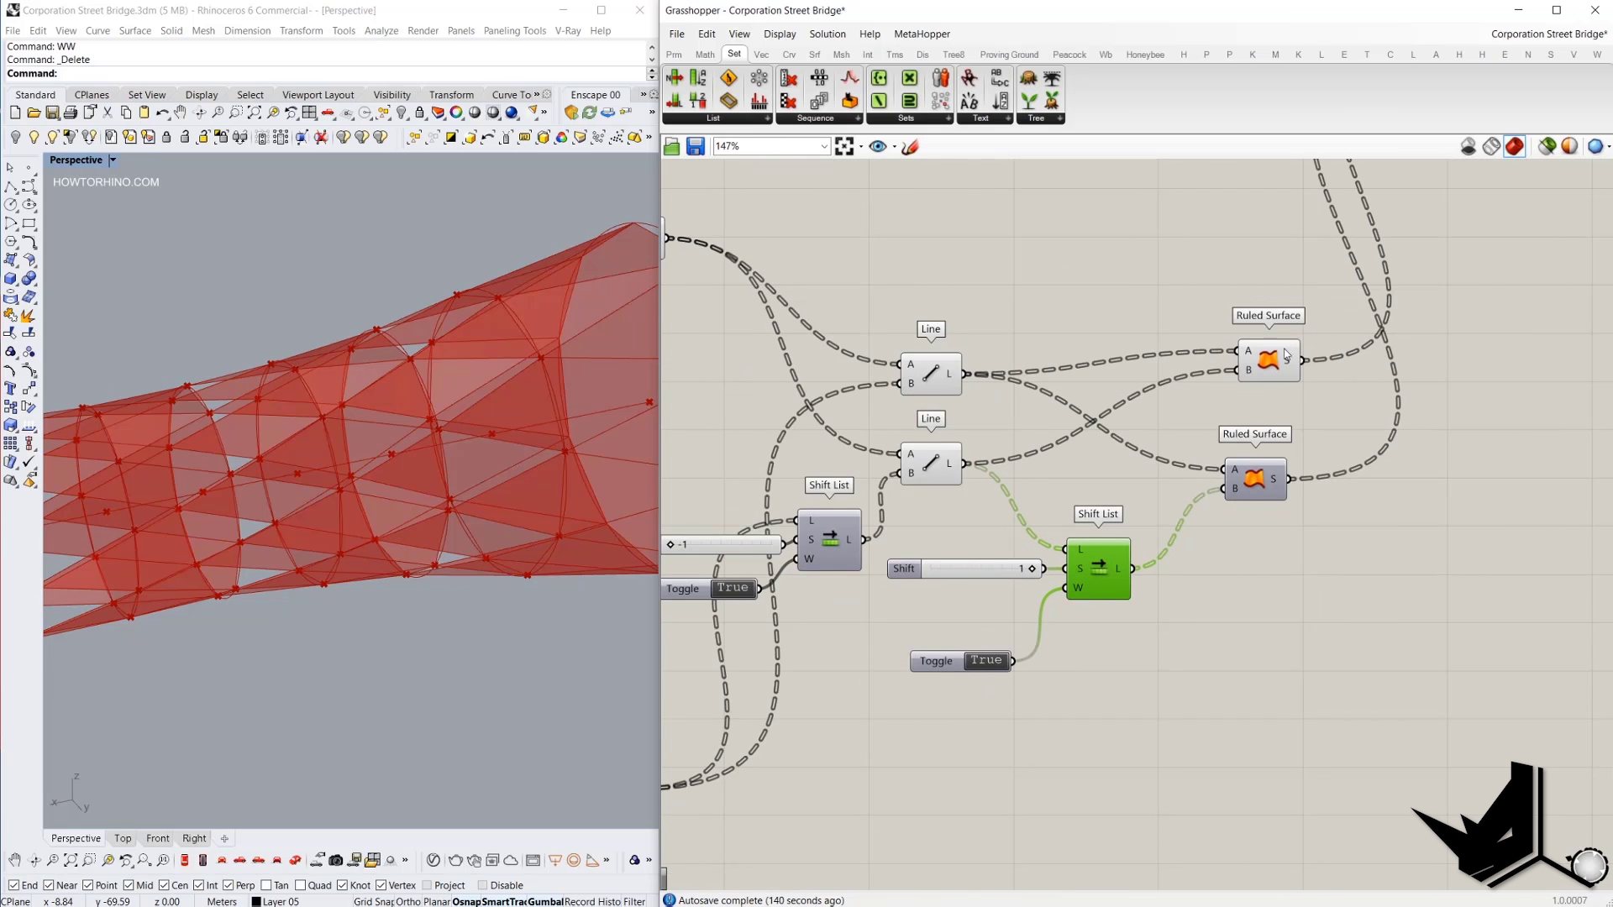
# Turn on the preview of the lower Ruled Surface component and view the whole bridge shell.
pyautogui.moveTo(1131, 281); pyautogui.dragTo(1338, 410)
pyautogui.click(1255, 479)
pyautogui.rightClick(1030, 298)
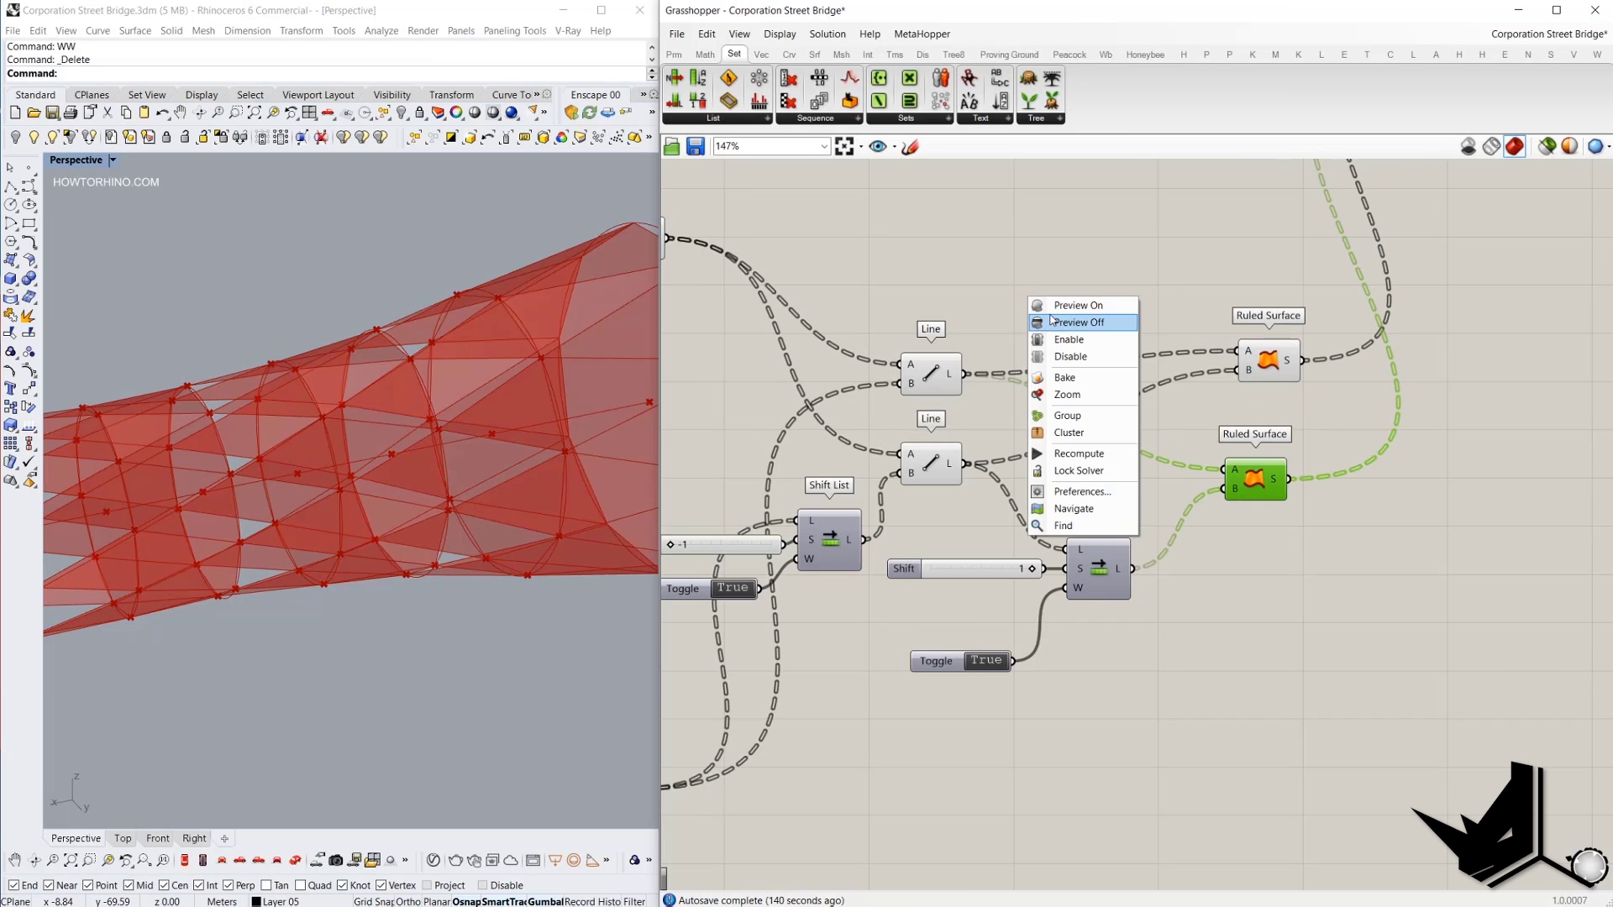
pyautogui.click(1057, 305)
pyautogui.scroll(-6, 551, 396)
pyautogui.moveTo(551, 396); pyautogui.dragTo(394, 377, button='right')
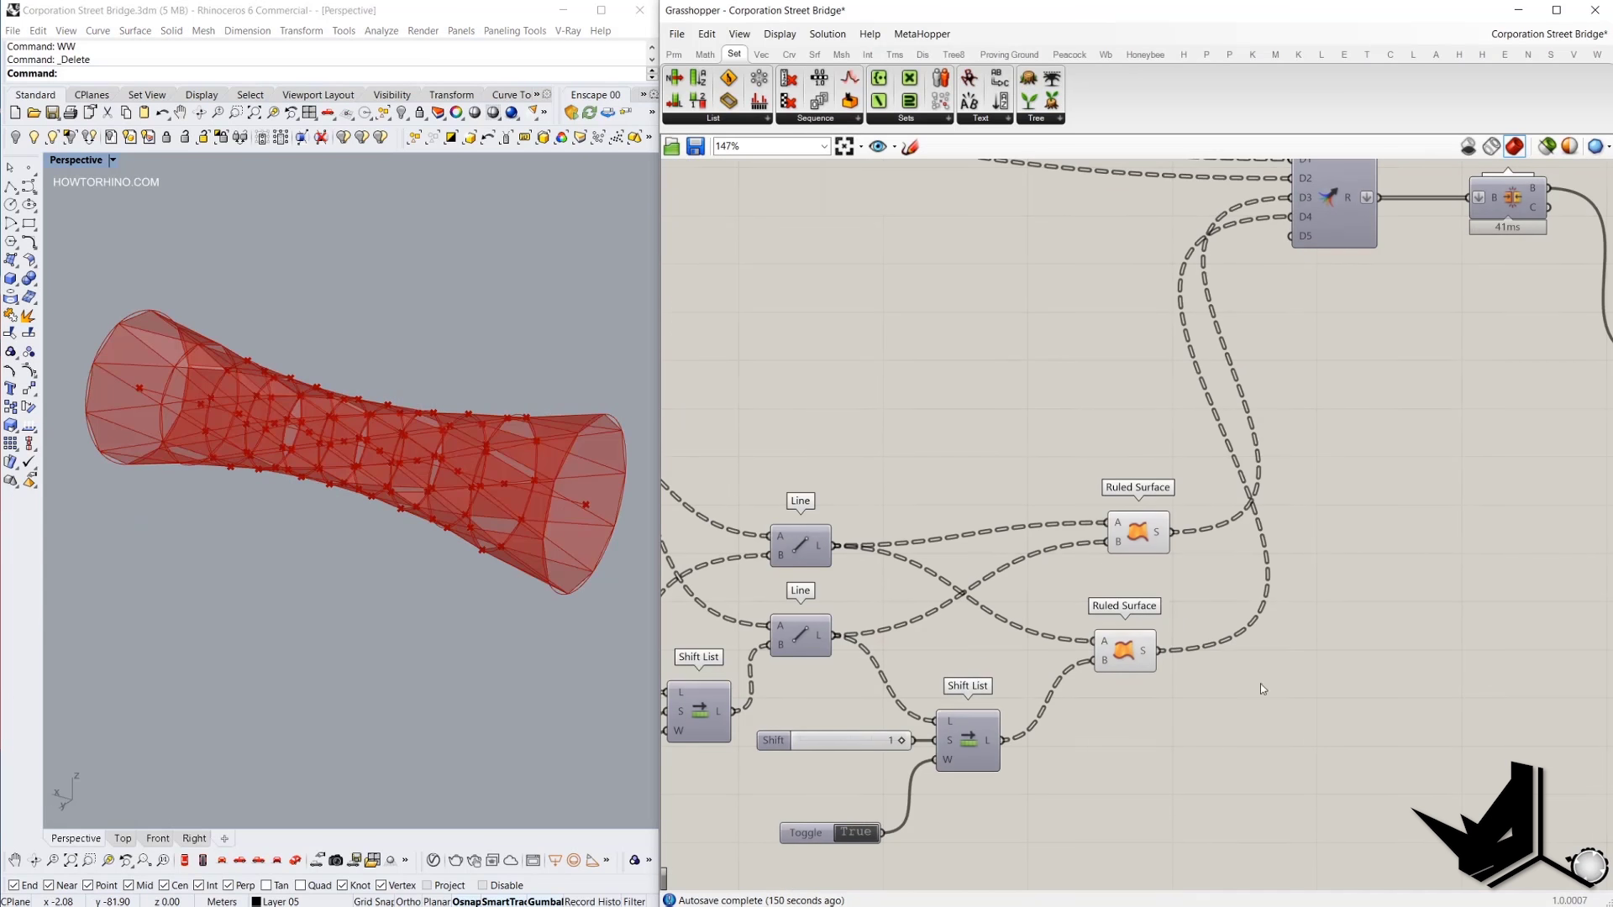
# Highlight both Ruled Surface components together with the other surfaces that feed the Merge component.
pyautogui.moveTo(1210, 704); pyautogui.dragTo(1114, 464)
pyautogui.scroll(-3, 1183, 565)
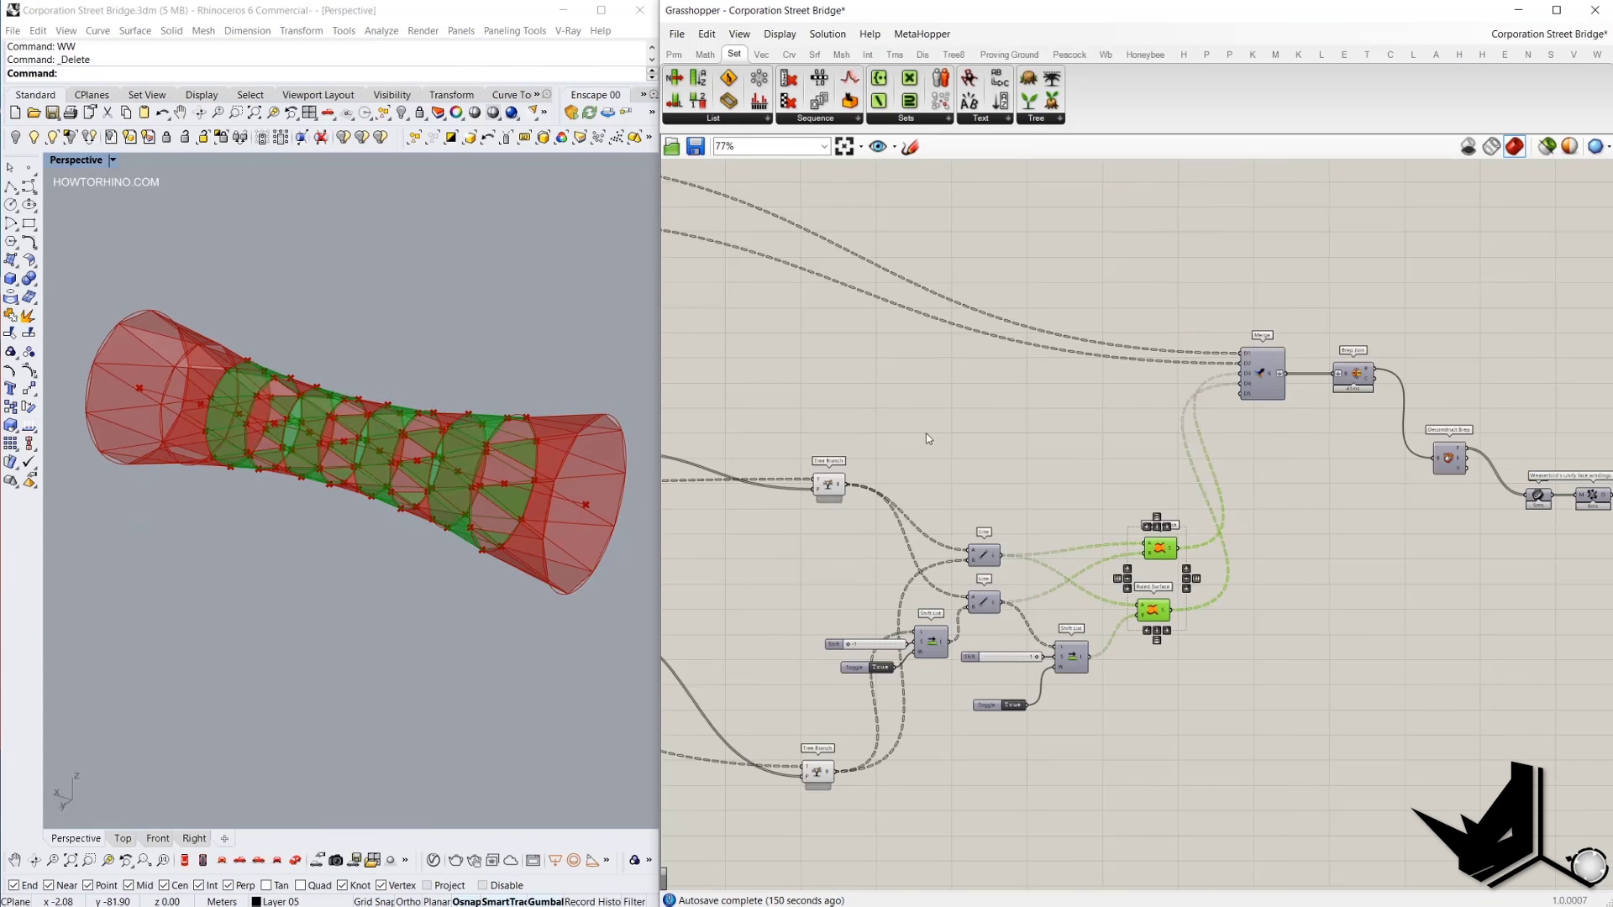
pyautogui.moveTo(672, 374); pyautogui.dragTo(1132, 496, button='right')
pyautogui.keyDown('shift'); pyautogui.moveTo(1001, 411); pyautogui.dragTo(932, 235); pyautogui.keyUp('shift')
pyautogui.moveTo(1082, 423); pyautogui.dragTo(727, 260, button='right')
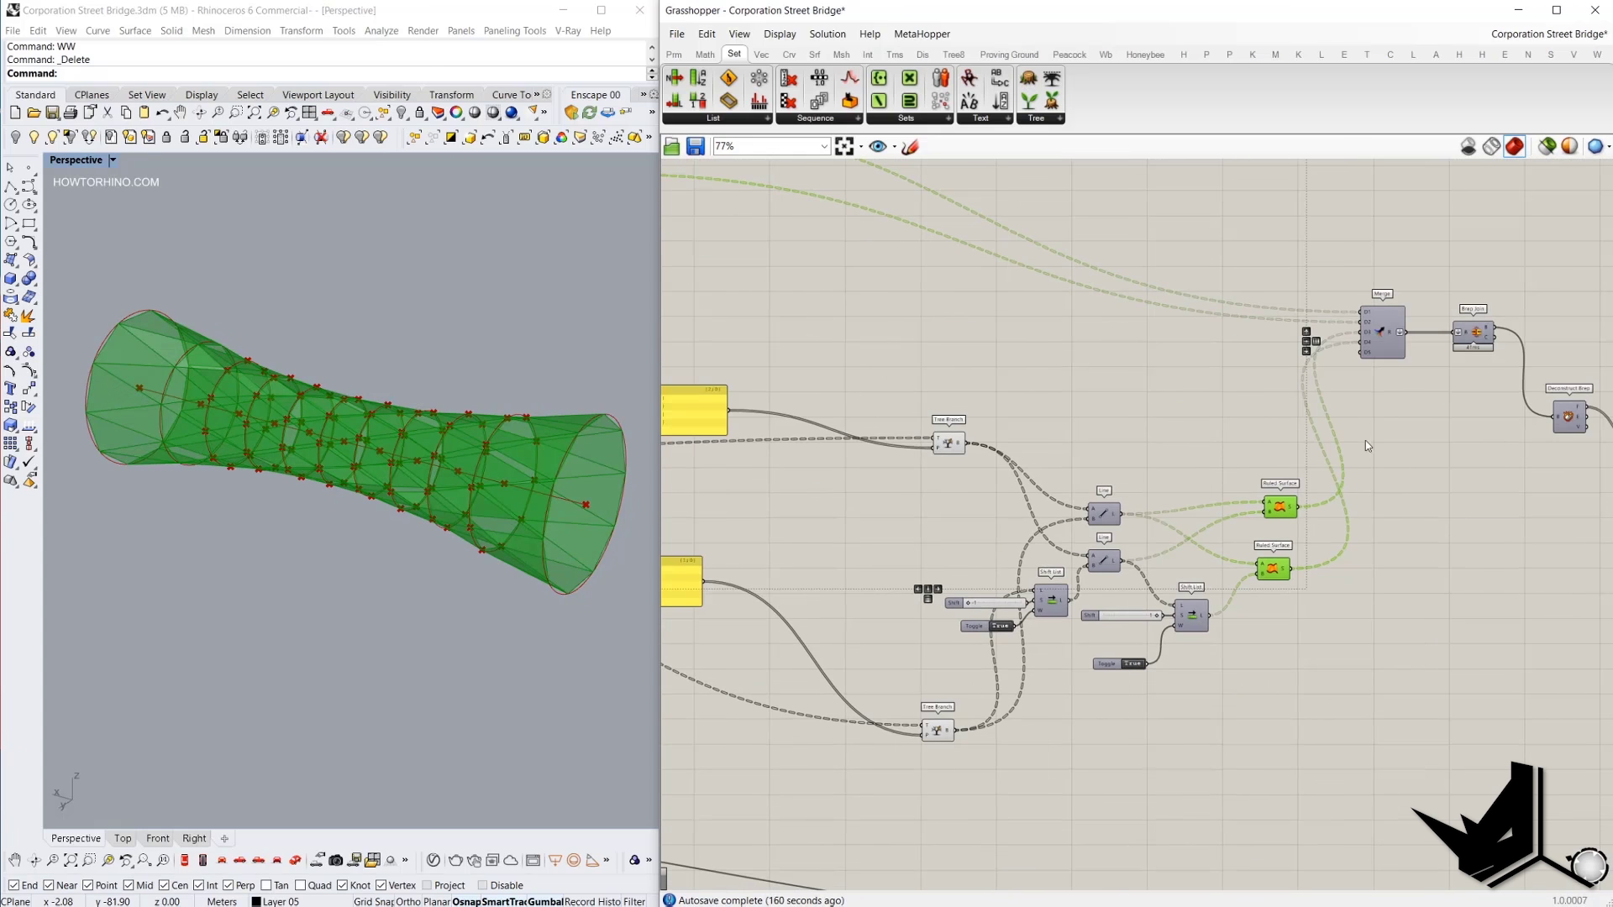
pyautogui.moveTo(1366, 446); pyautogui.dragTo(1059, 468, button='right')
# Examine the Merge component's inputs and its flattened result output.
pyautogui.scroll(2, 1082, 353)
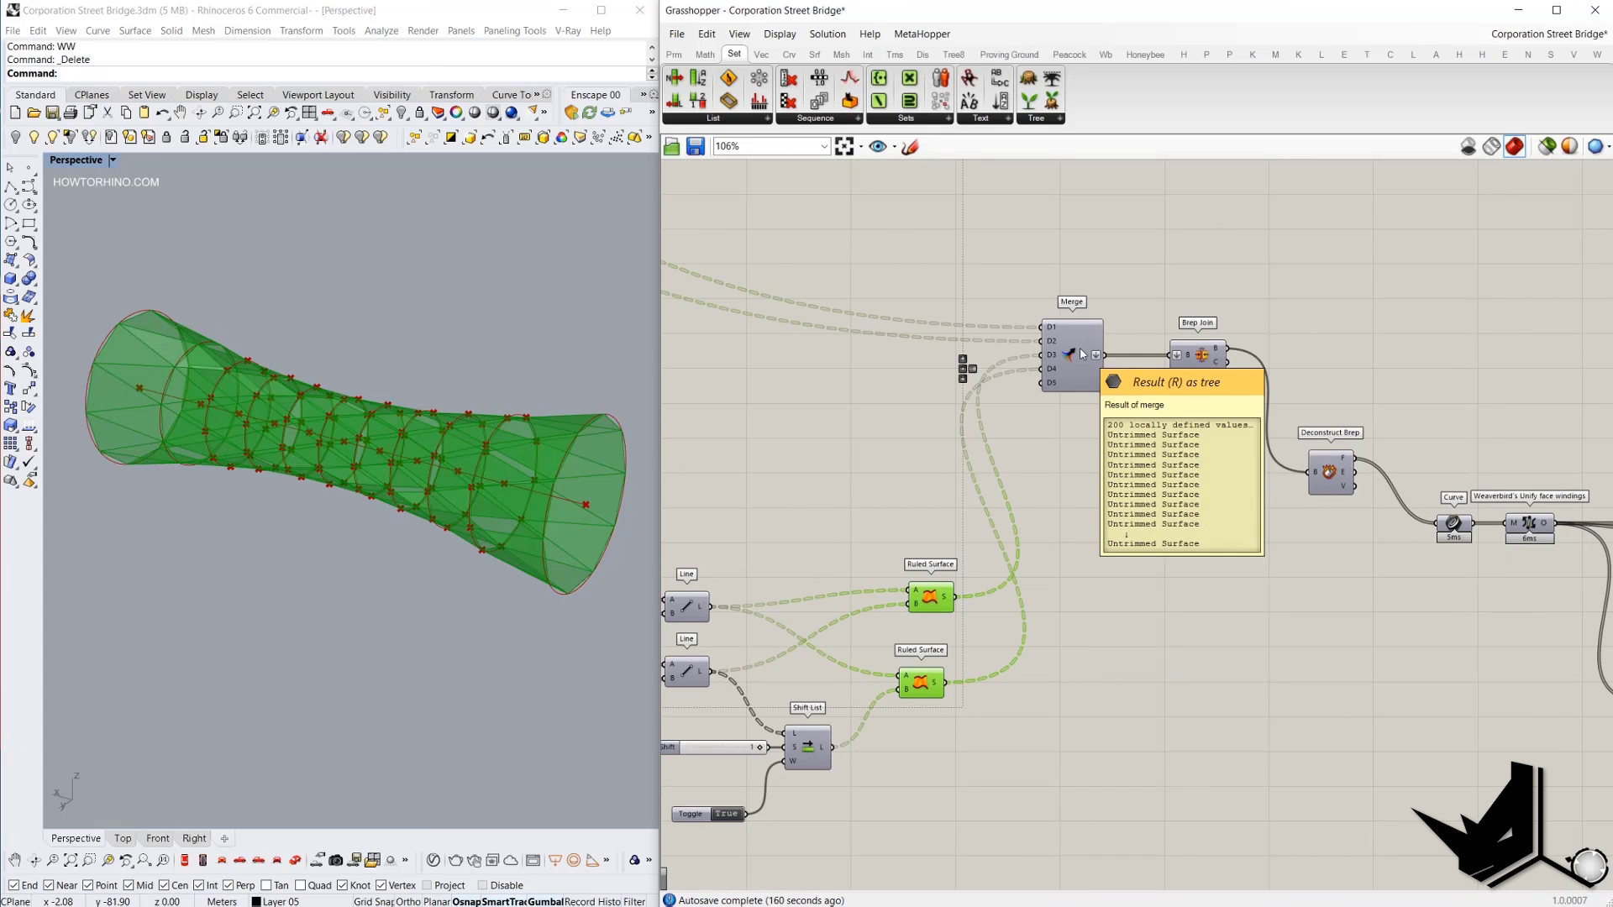
pyautogui.scroll(5, 1270, 456)
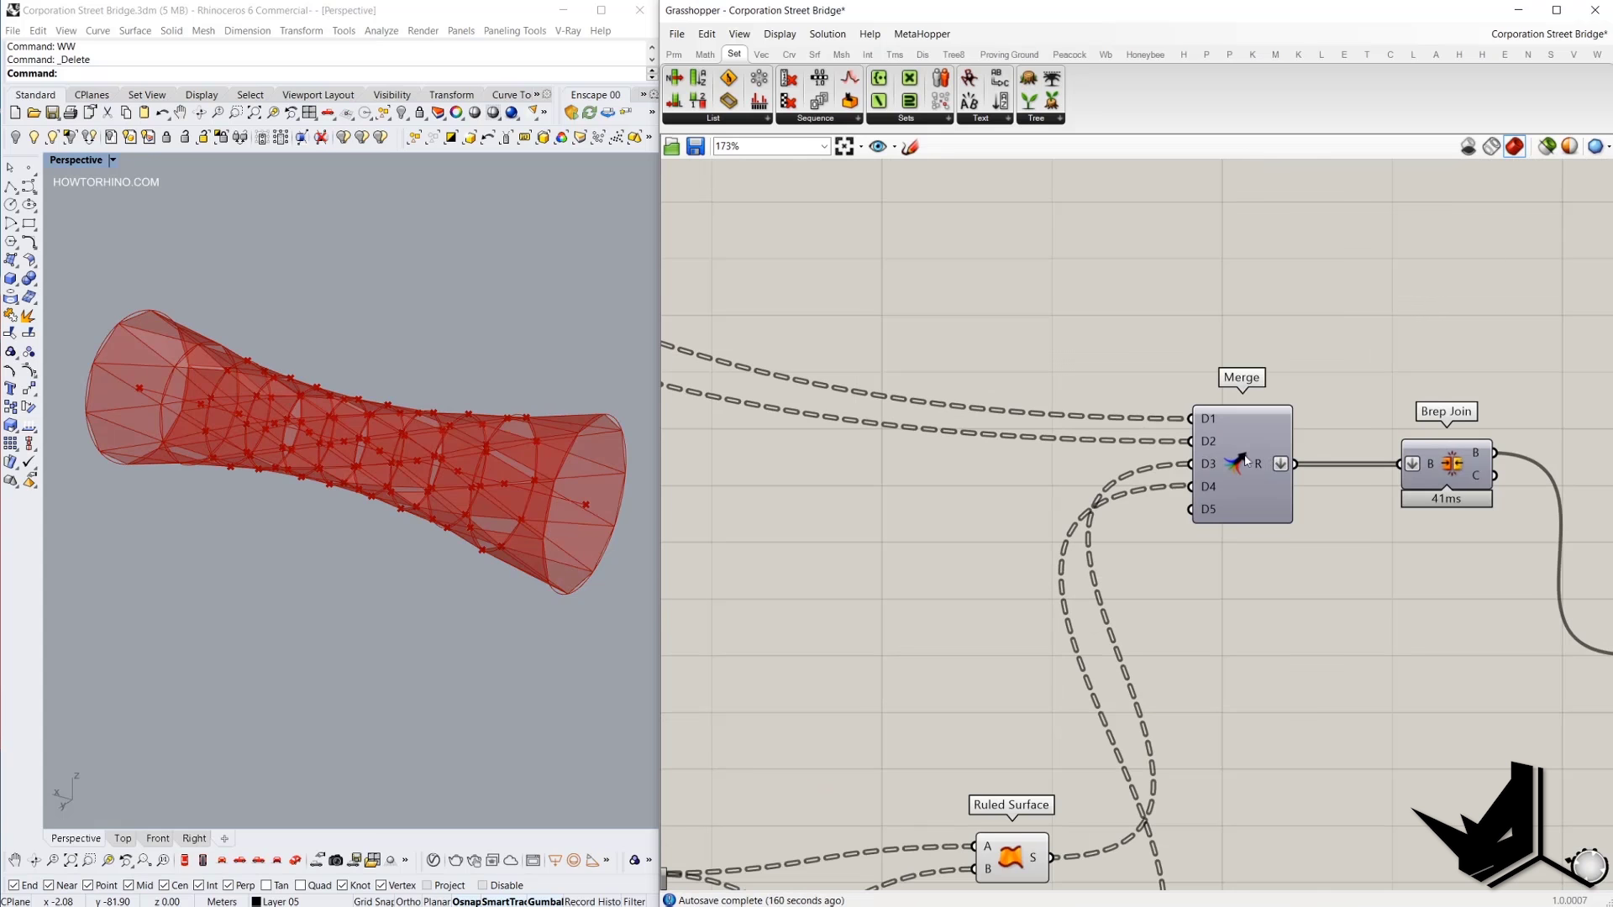
pyautogui.scroll(1, 1281, 468)
pyautogui.moveTo(1134, 345); pyautogui.dragTo(1008, 329, button='right')
pyautogui.scroll(2, 1167, 454)
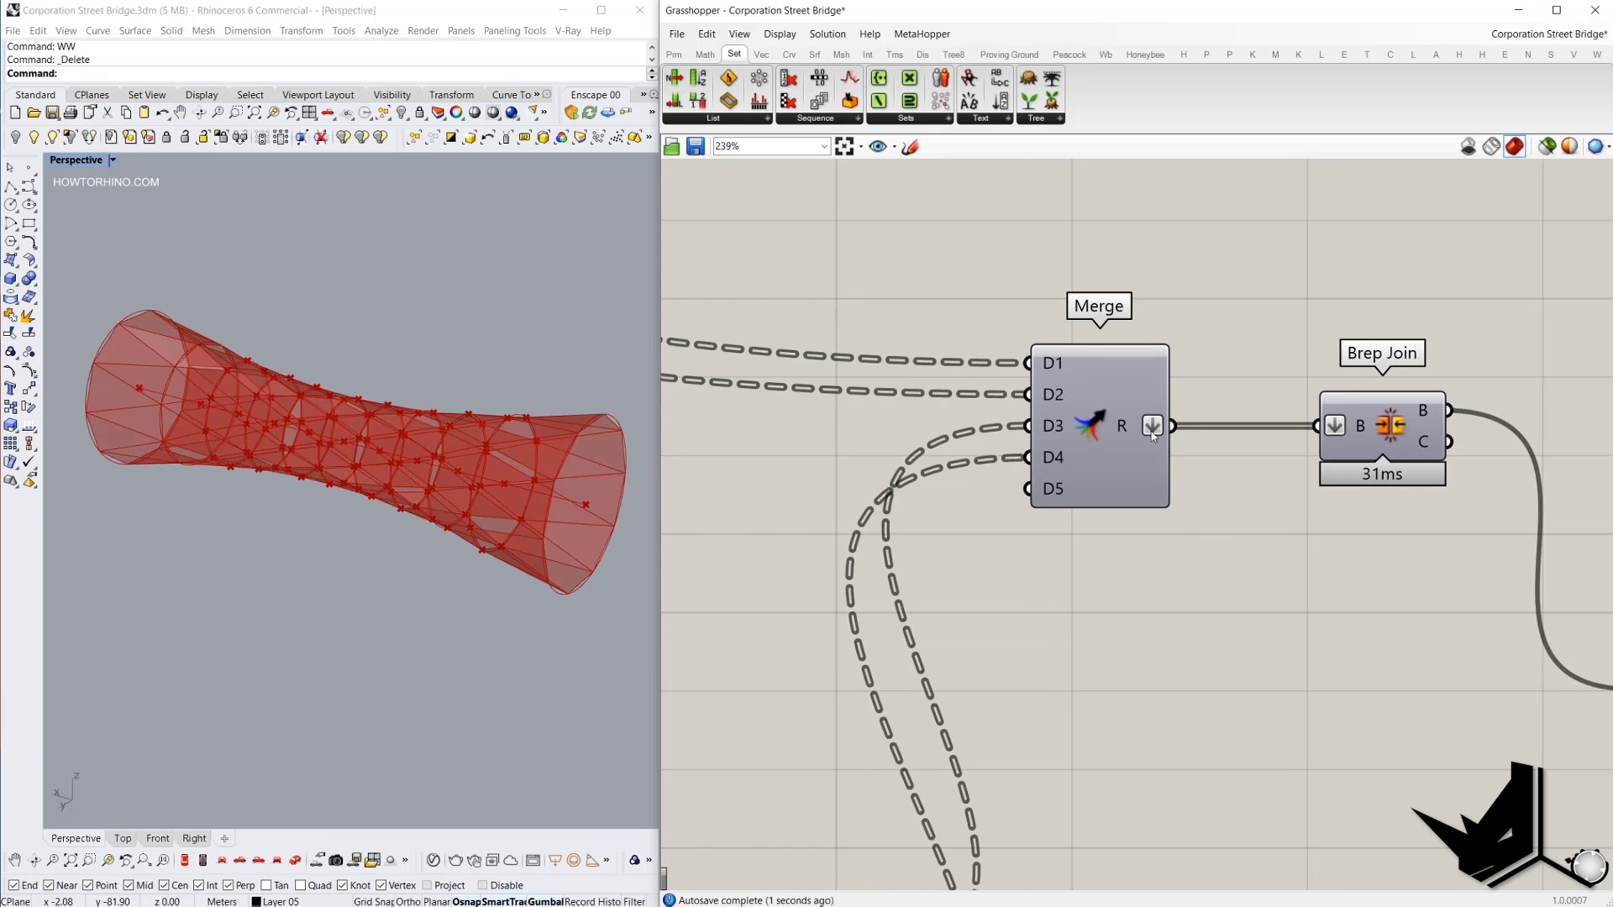
# Add a panel above Brep Join and connect the B output to it to read the joined result.
pyautogui.moveTo(1153, 435); pyautogui.dragTo(972, 426, button='right')
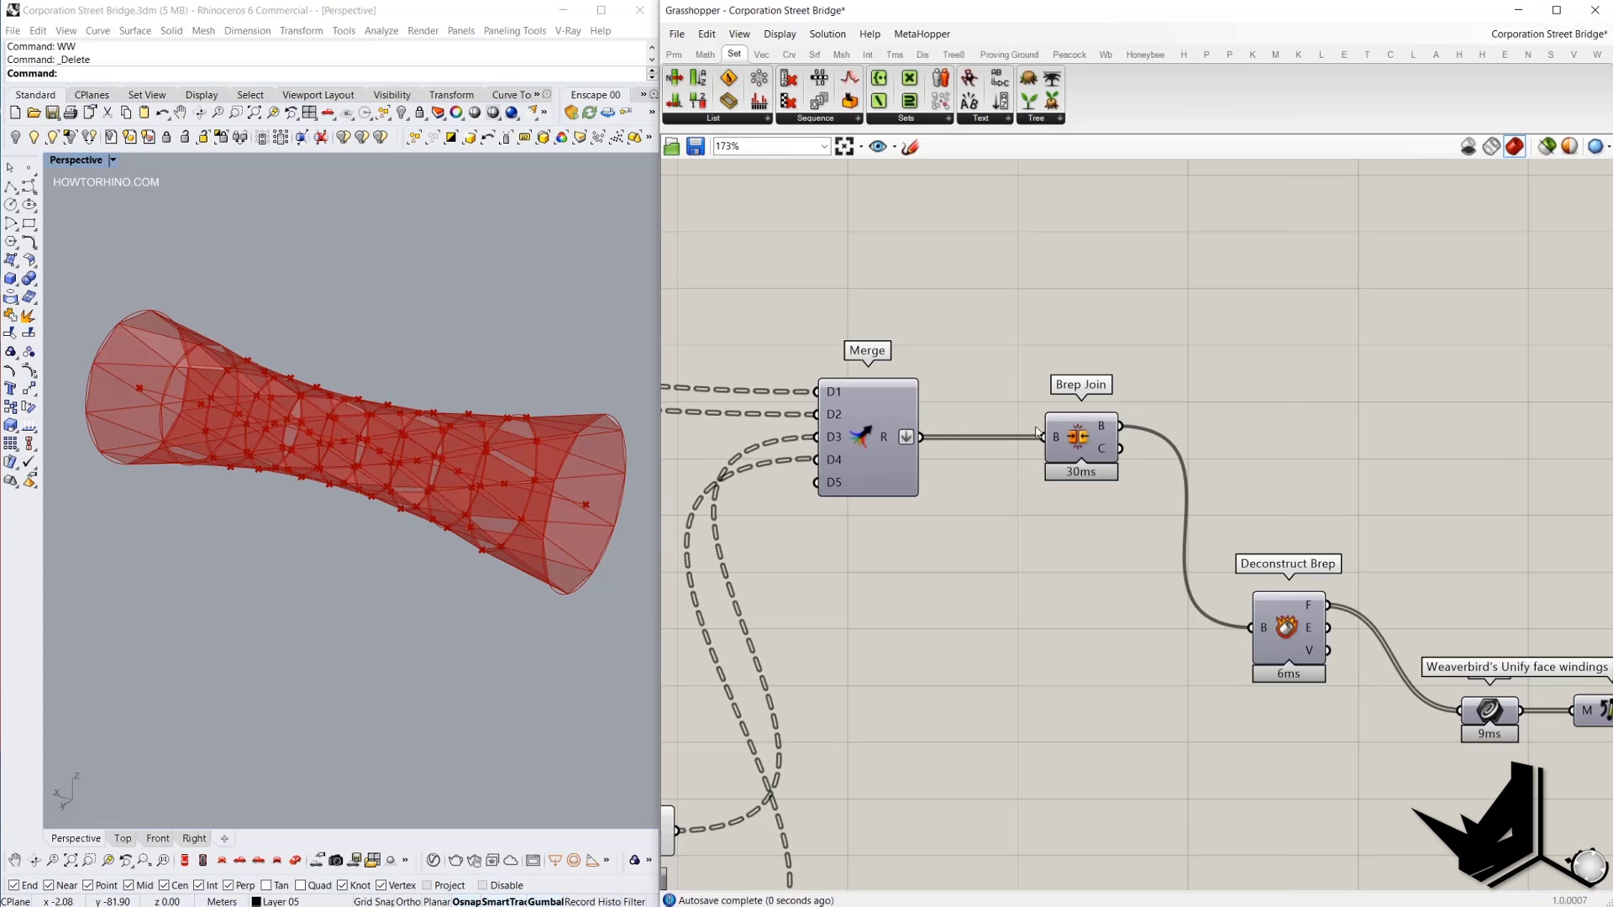
pyautogui.moveTo(1231, 423); pyautogui.dragTo(1117, 412, button='right')
pyautogui.scroll(-1, 1088, 446)
pyautogui.click(1079, 446)
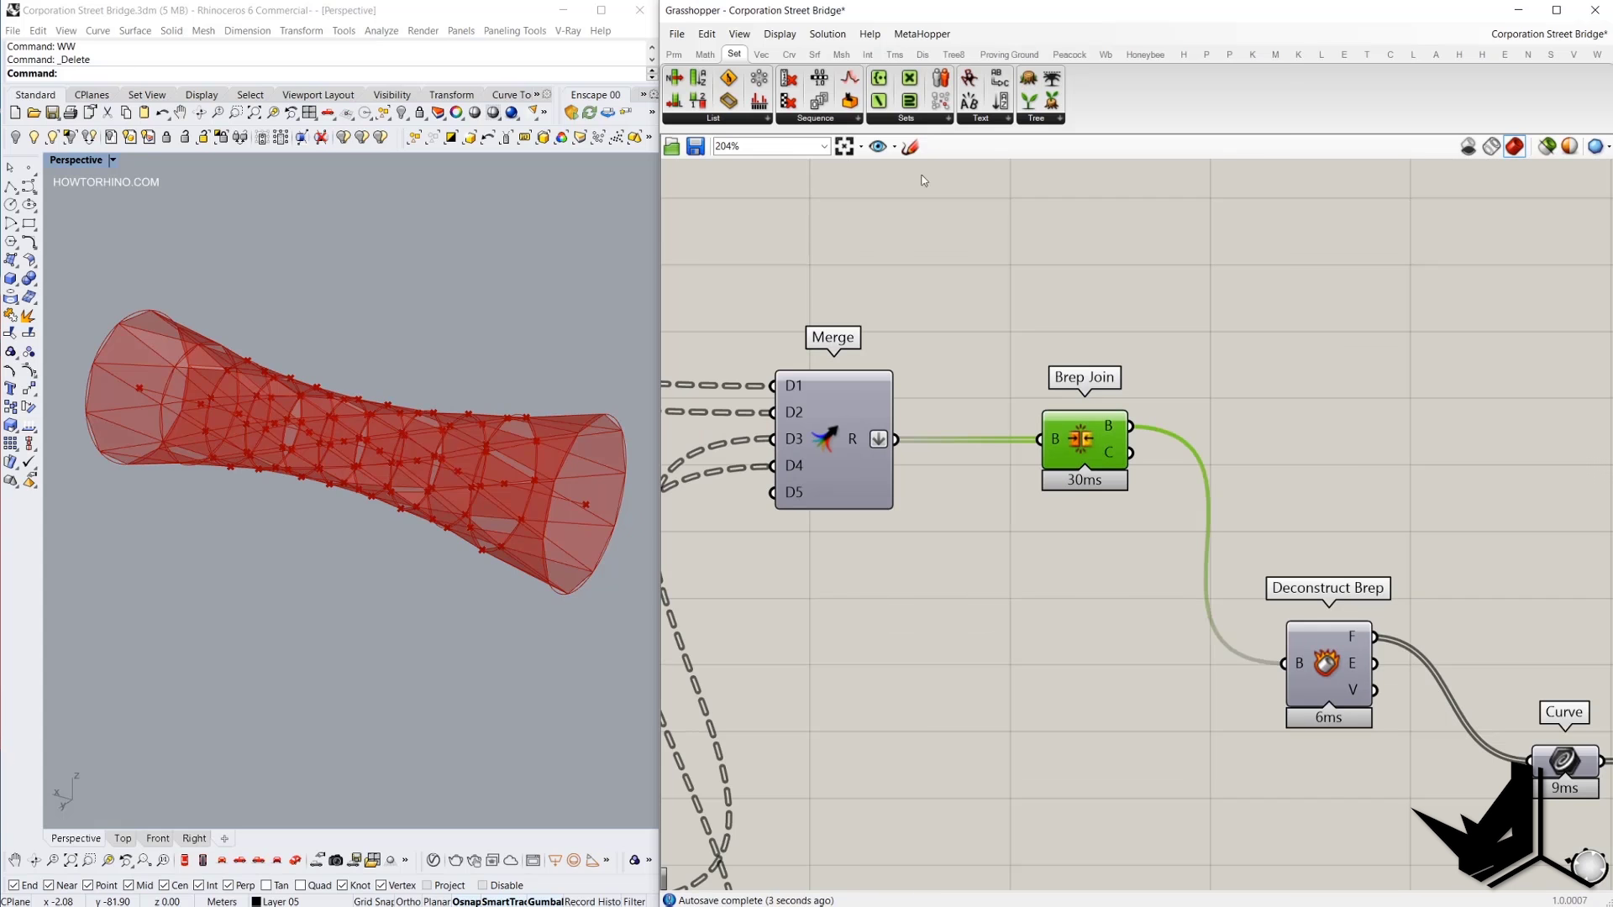
pyautogui.click(673, 54)
pyautogui.moveTo(1169, 269); pyautogui.dragTo(1168, 267)
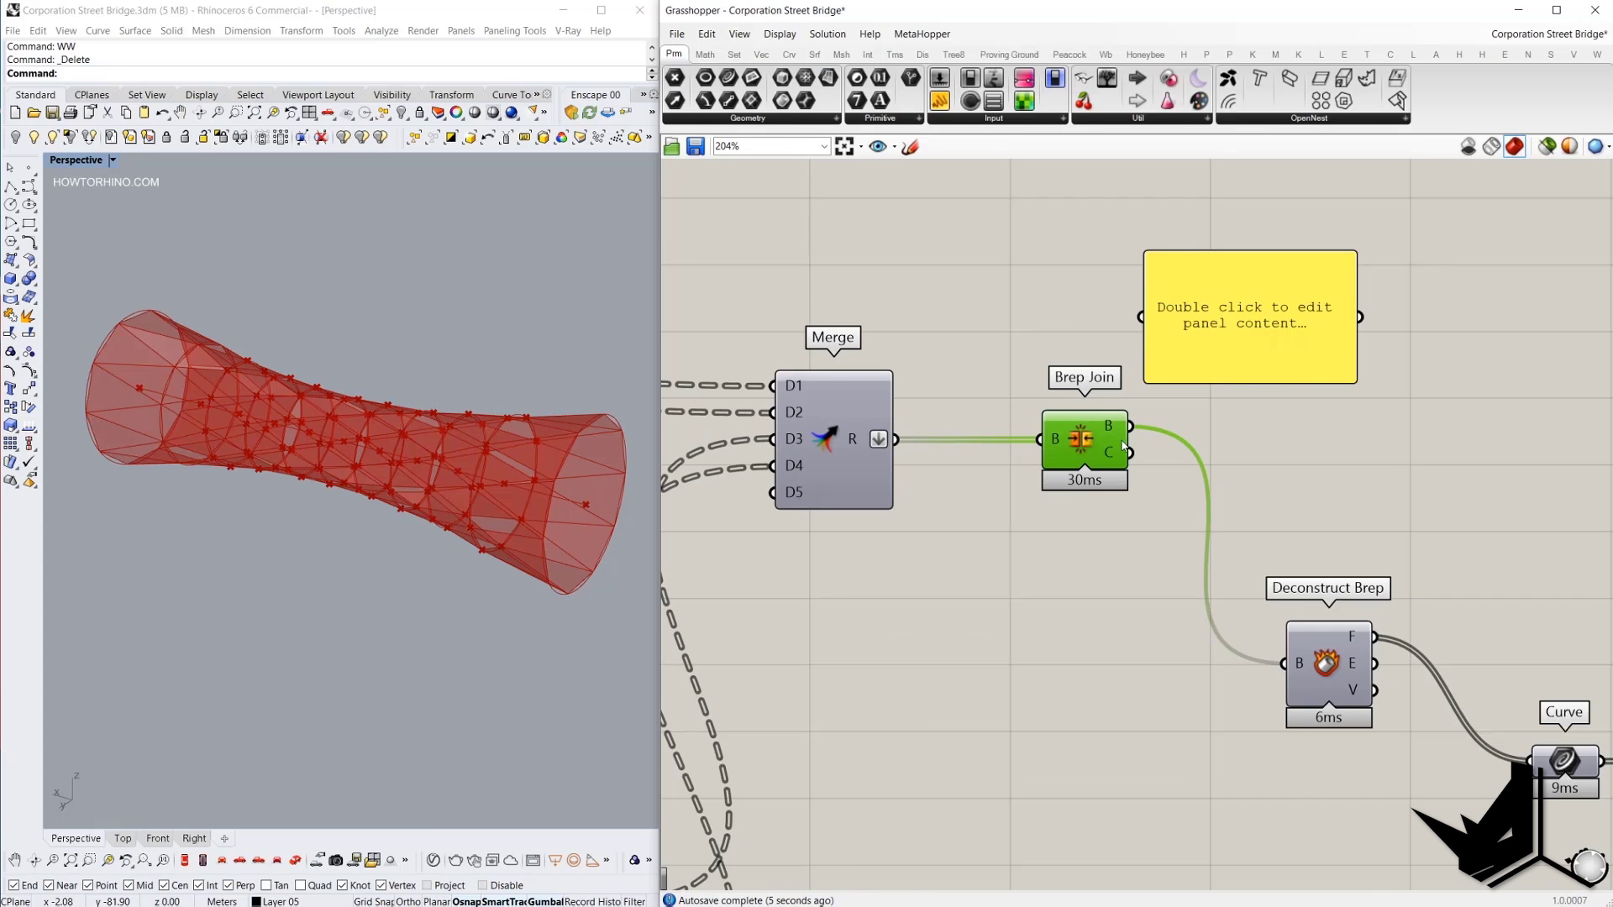
pyautogui.moveTo(1131, 425); pyautogui.dragTo(1272, 317)
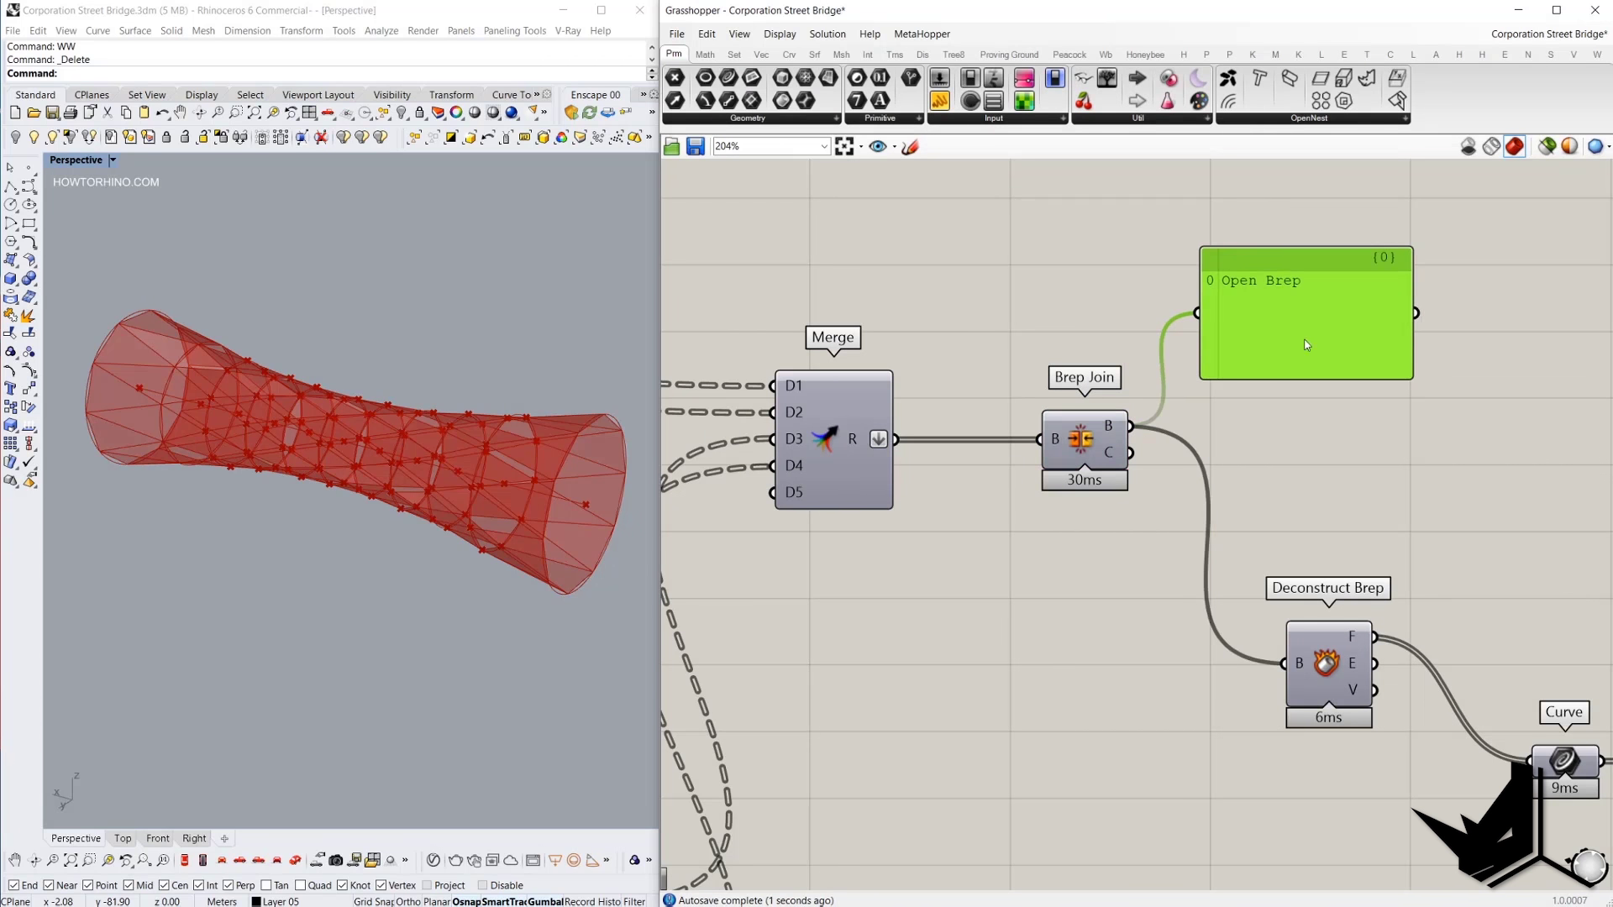
# Capture the screen area around the reference bridge photo and outline two triangular glass panels in green.
pyautogui.press('Print')
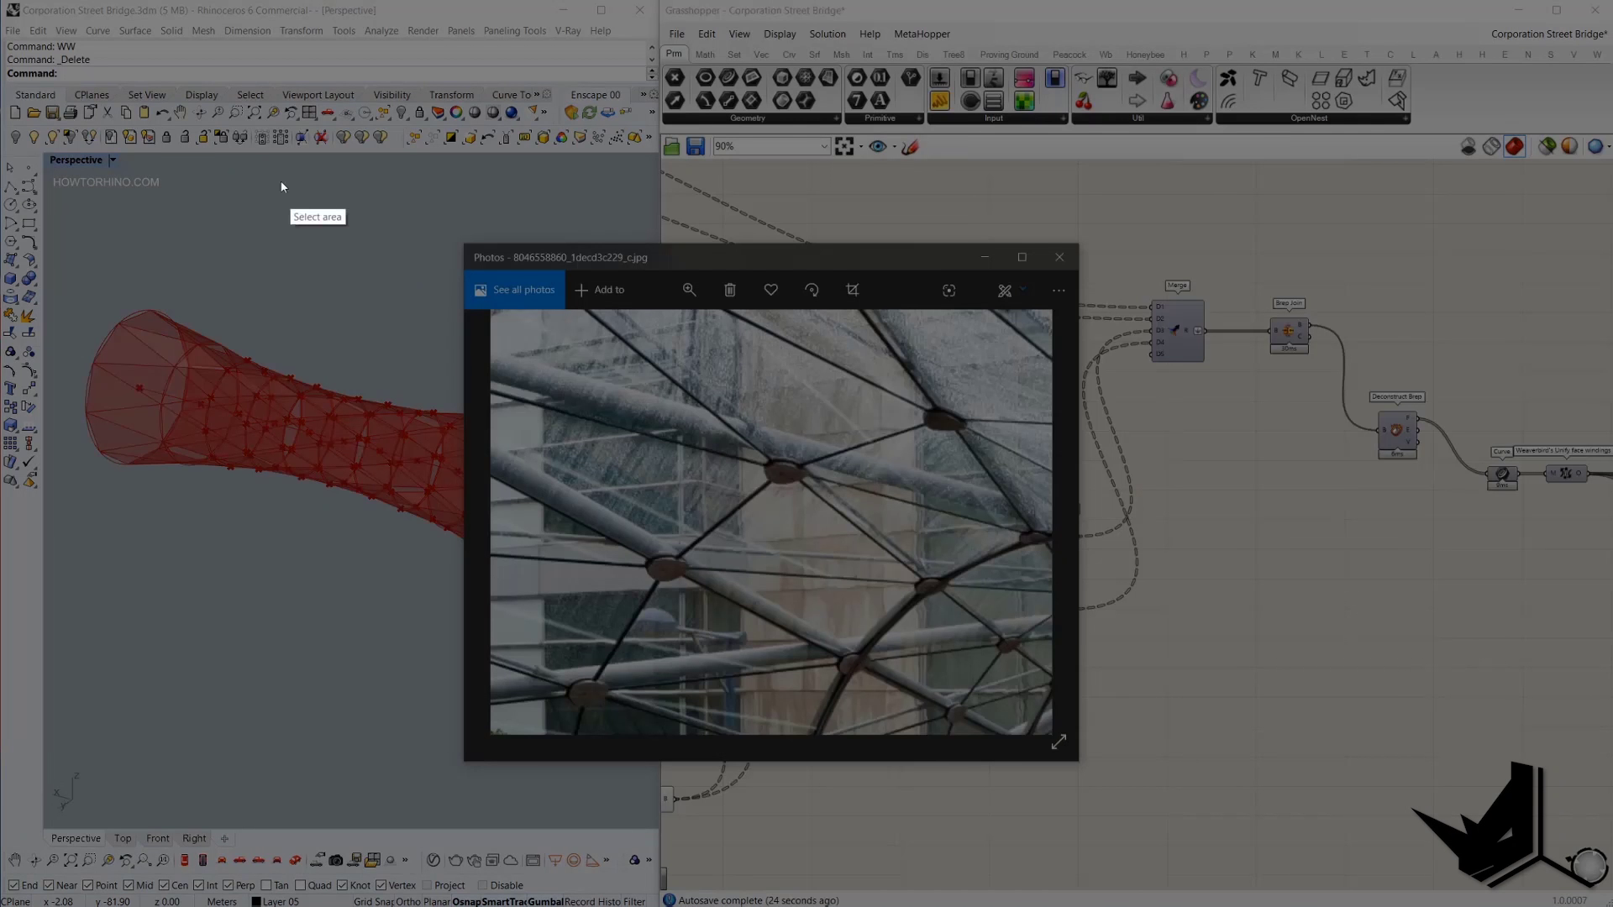
pyautogui.moveTo(239, 147); pyautogui.dragTo(1318, 853)
pyautogui.click(1331, 733)
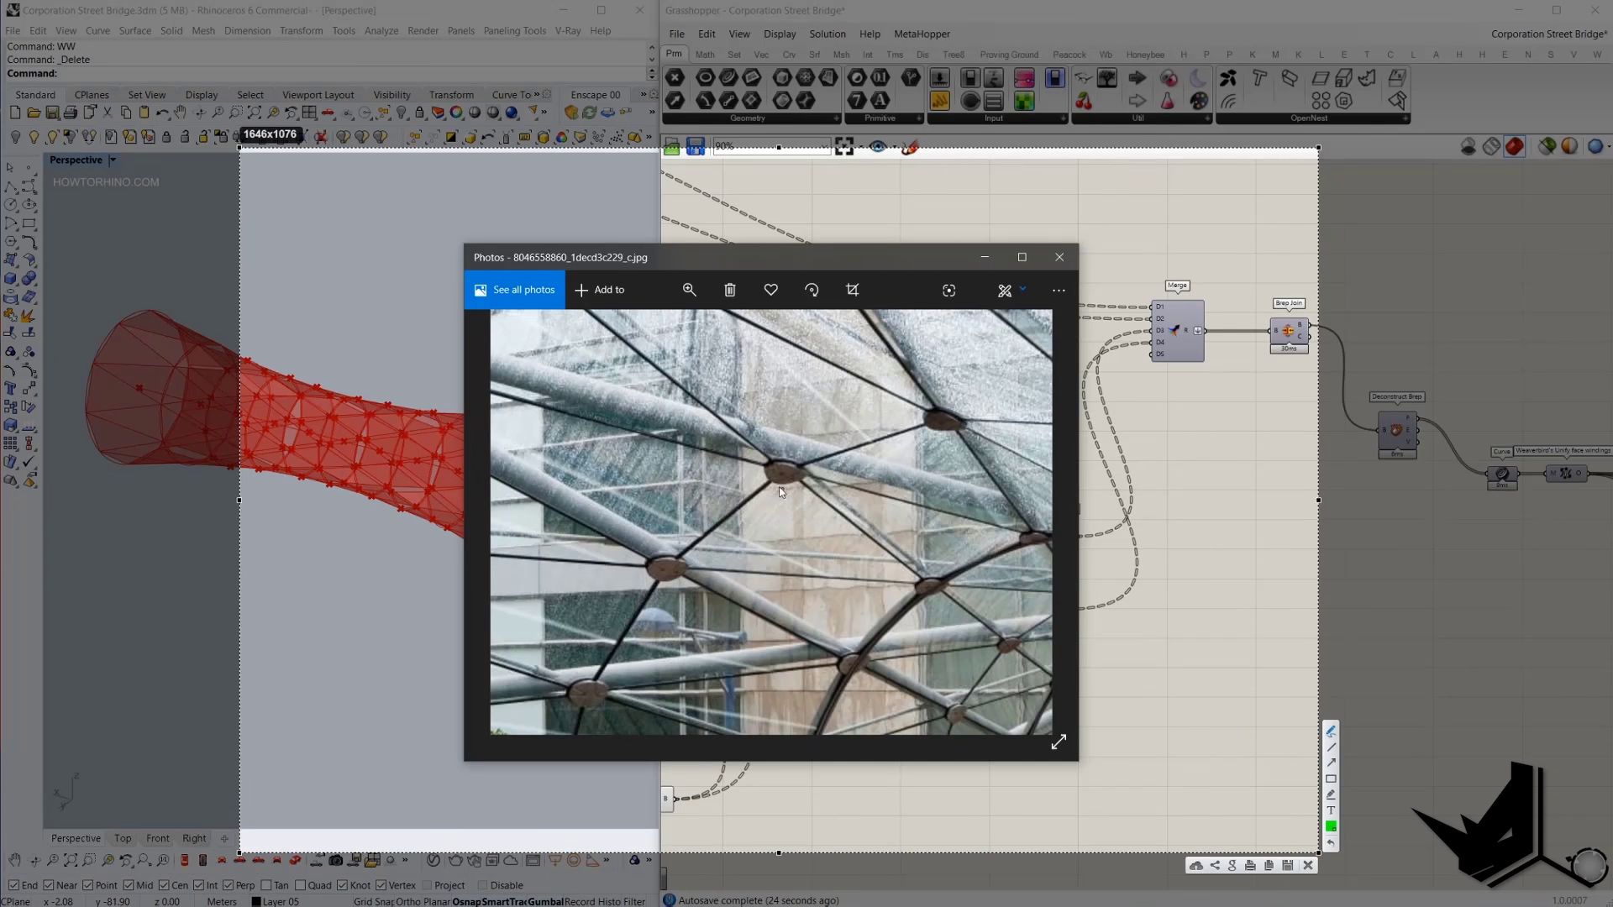
pyautogui.moveTo(784, 471)
pyautogui.mouseDown()
pyautogui.moveTo(929, 421)
pyautogui.moveTo(626, 290)
pyautogui.moveTo(728, 430)
pyautogui.moveTo(790, 475)
pyautogui.mouseUp()
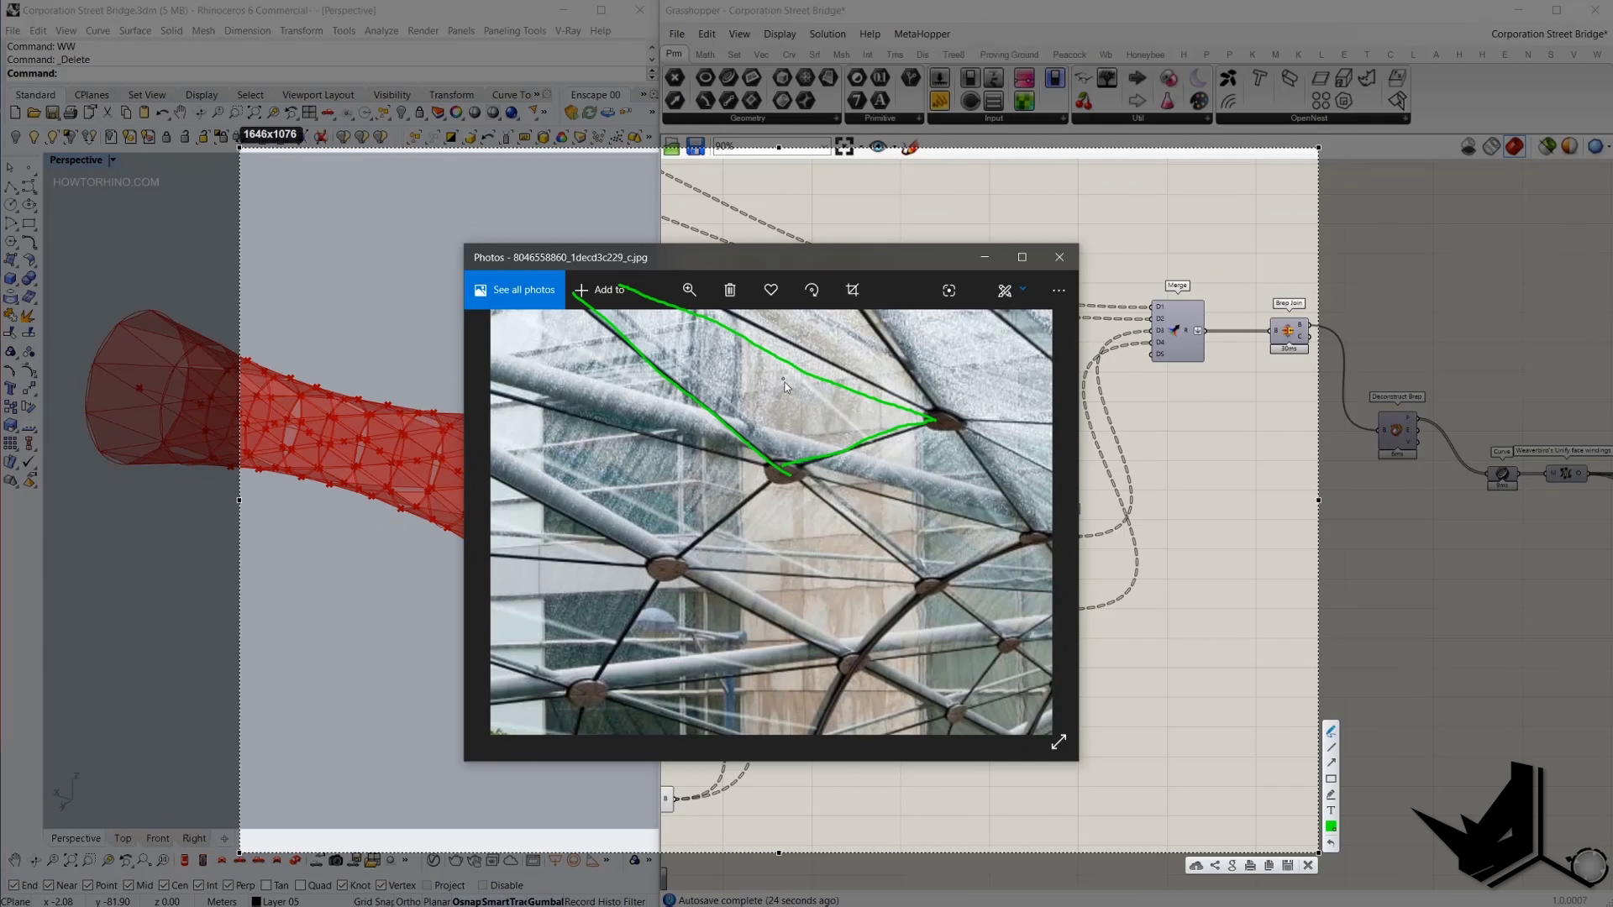
pyautogui.moveTo(771, 477)
pyautogui.mouseDown()
pyautogui.moveTo(677, 570)
pyautogui.moveTo(931, 594)
pyautogui.moveTo(781, 478)
pyautogui.moveTo(704, 553)
pyautogui.moveTo(902, 582)
pyautogui.mouseUp()
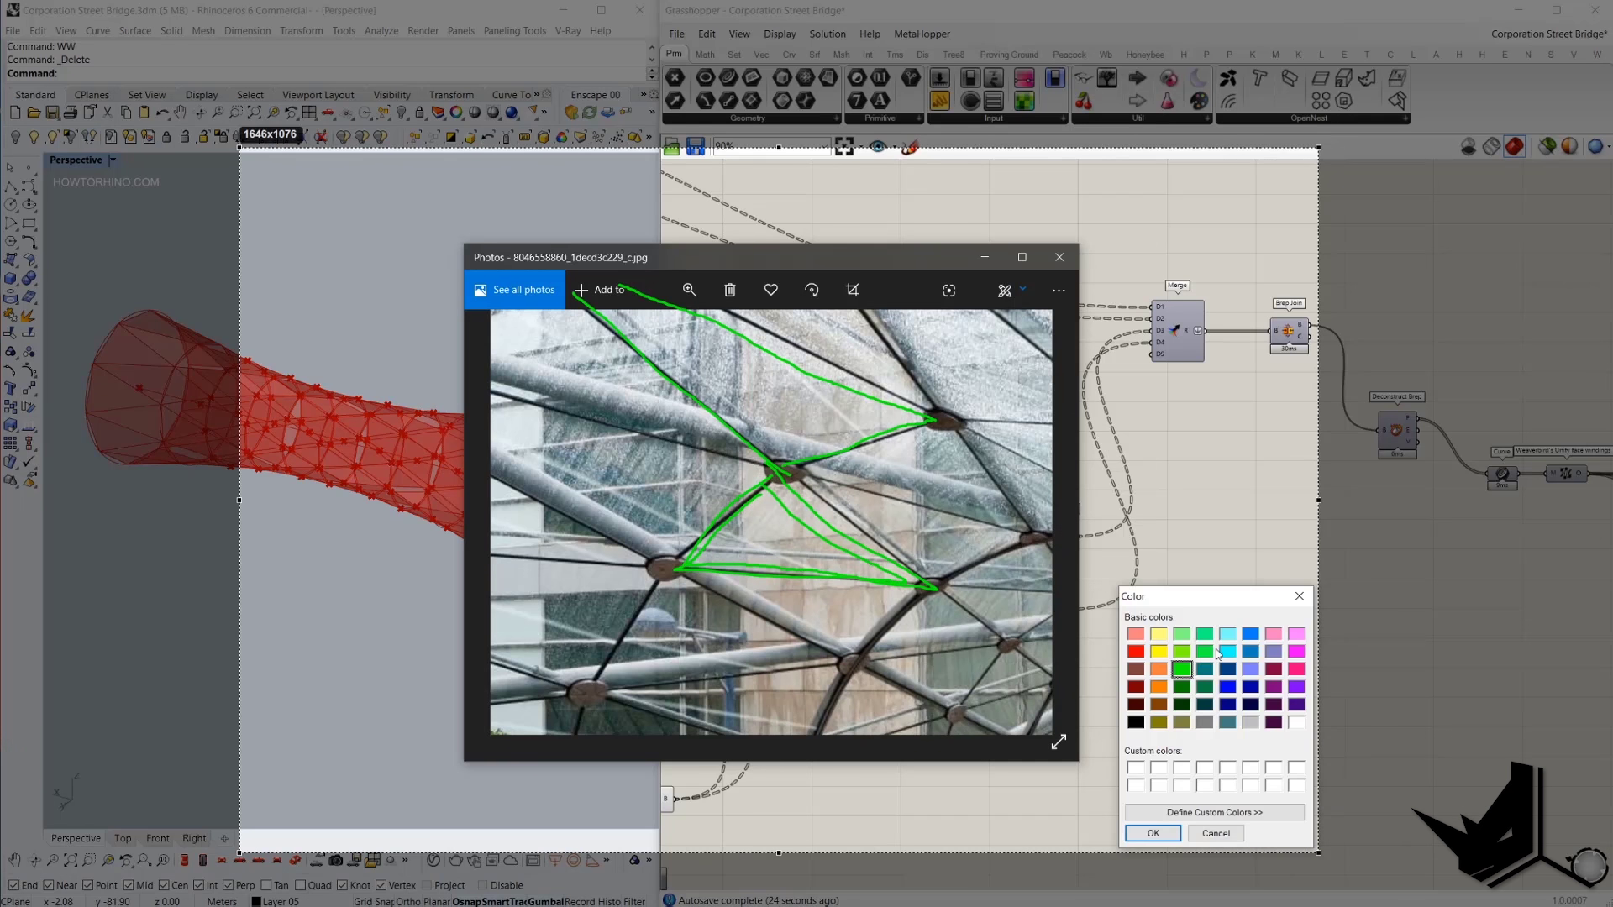
# Set the annotation pen to red, mark the photo below the central node, and choose another pen colour.
pyautogui.click(1135, 652)
pyautogui.click(1152, 833)
pyautogui.moveTo(771, 481)
pyautogui.mouseDown()
pyautogui.moveTo(886, 588)
pyautogui.moveTo(697, 571)
pyautogui.moveTo(771, 487)
pyautogui.moveTo(903, 579)
pyautogui.moveTo(754, 480)
pyautogui.moveTo(766, 514)
pyautogui.moveTo(840, 568)
pyautogui.moveTo(716, 567)
pyautogui.mouseUp()
pyautogui.click(1333, 797)
pyautogui.click(1166, 681)
pyautogui.click(1152, 834)
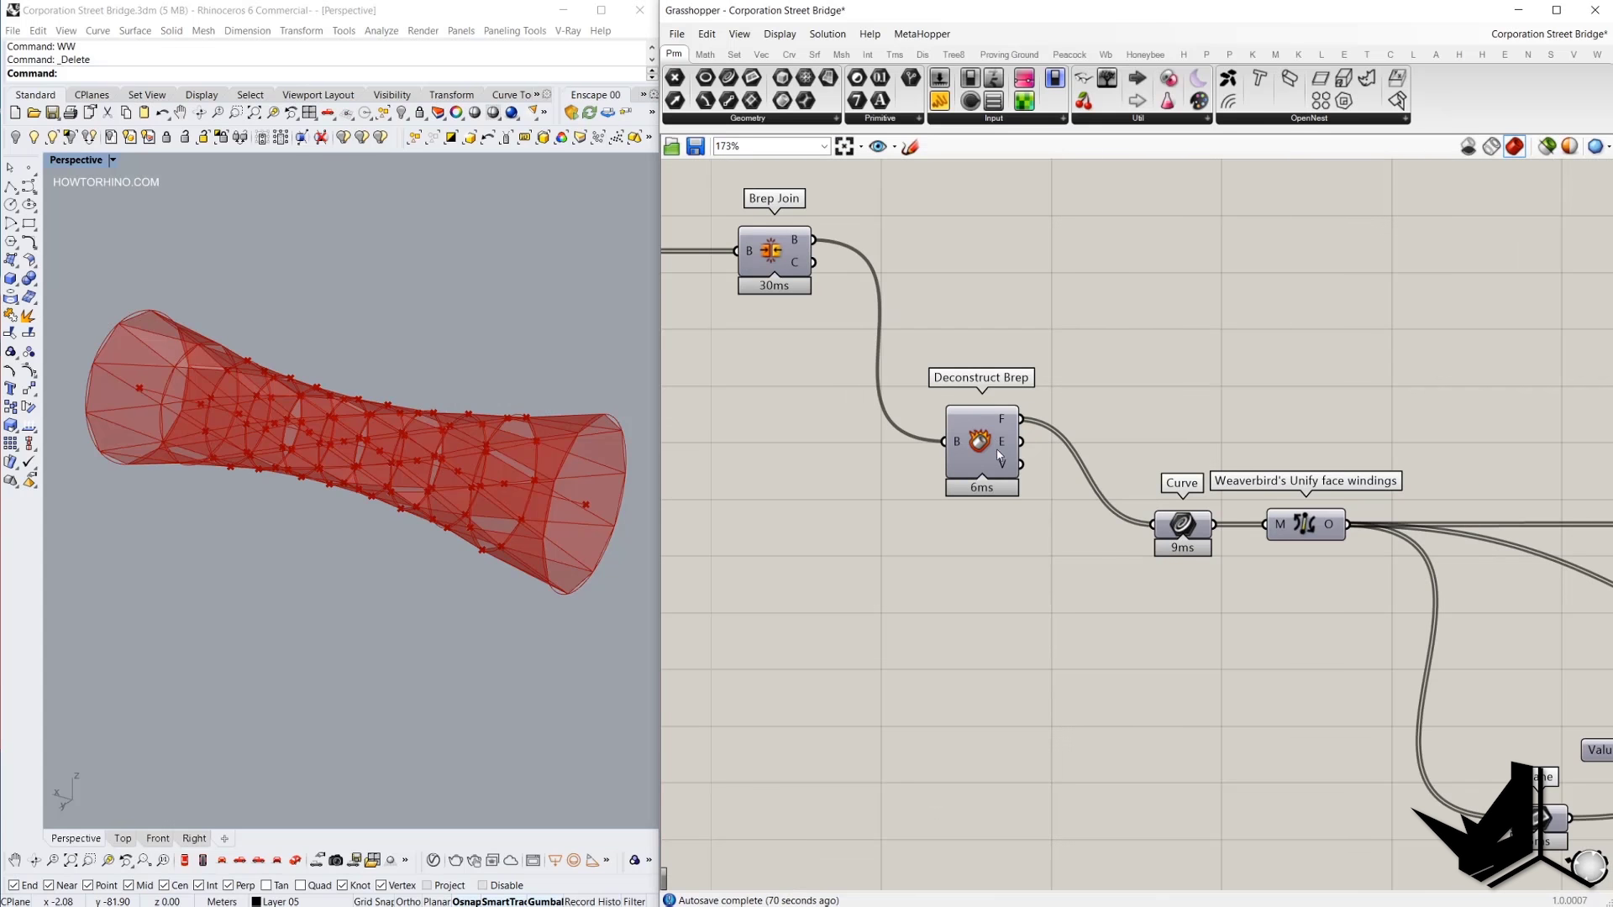
# Turn on the preview of the Curve component fed by Deconstruct Brep's faces and move Weaverbird's Unify face windings slightly away from it.
pyautogui.moveTo(1003, 439); pyautogui.dragTo(879, 444, button='right')
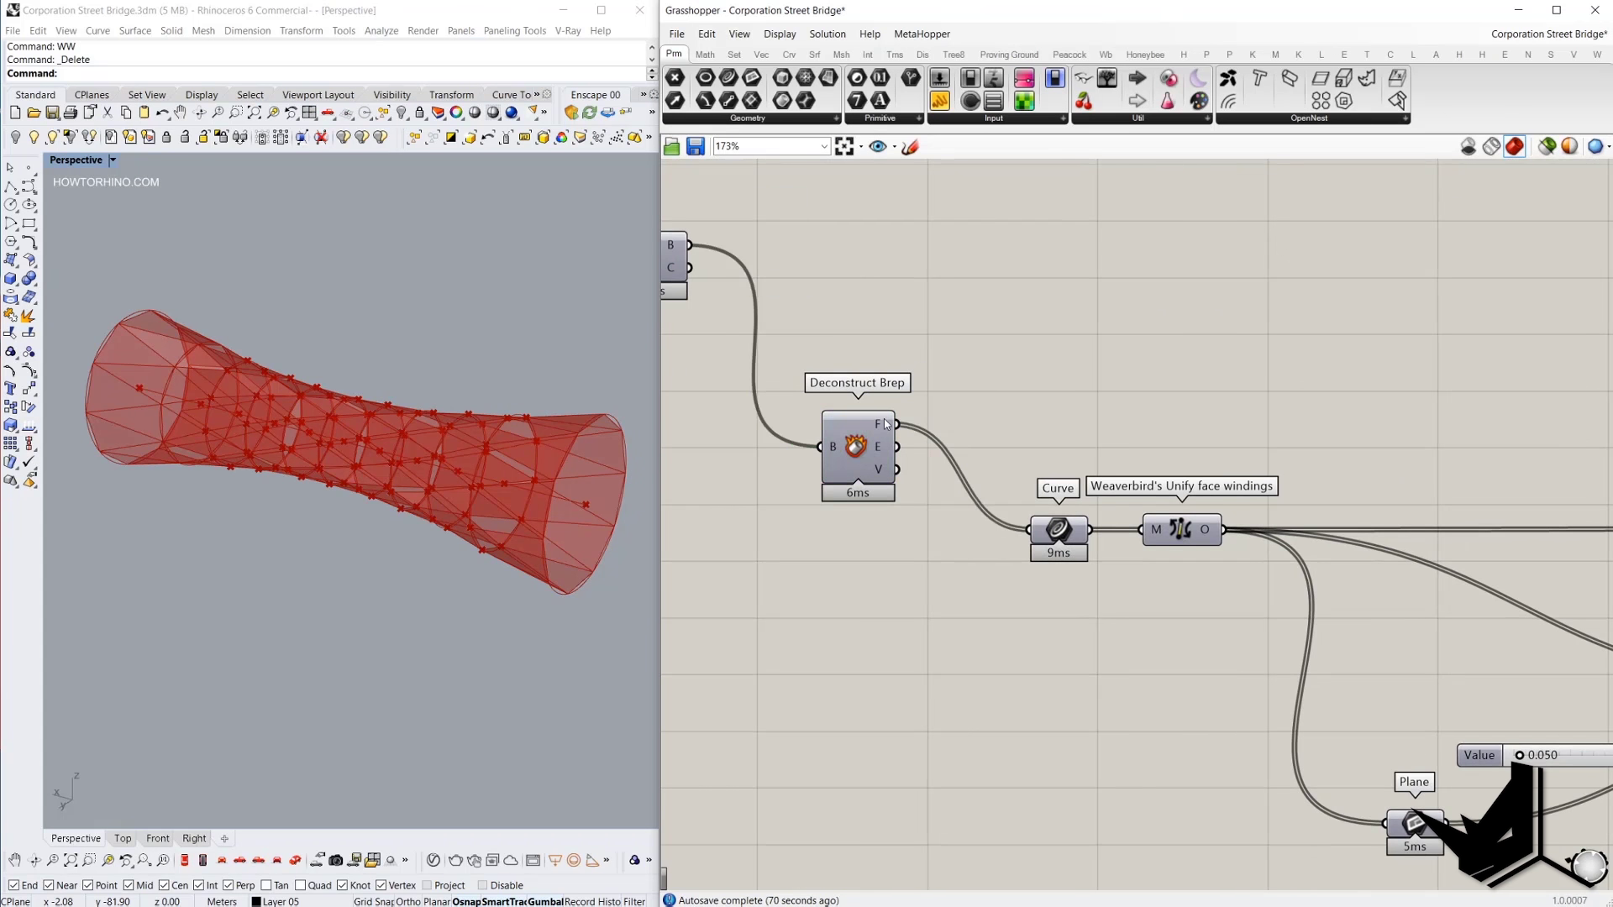
pyautogui.moveTo(886, 424)
pyautogui.moveTo(1057, 528)
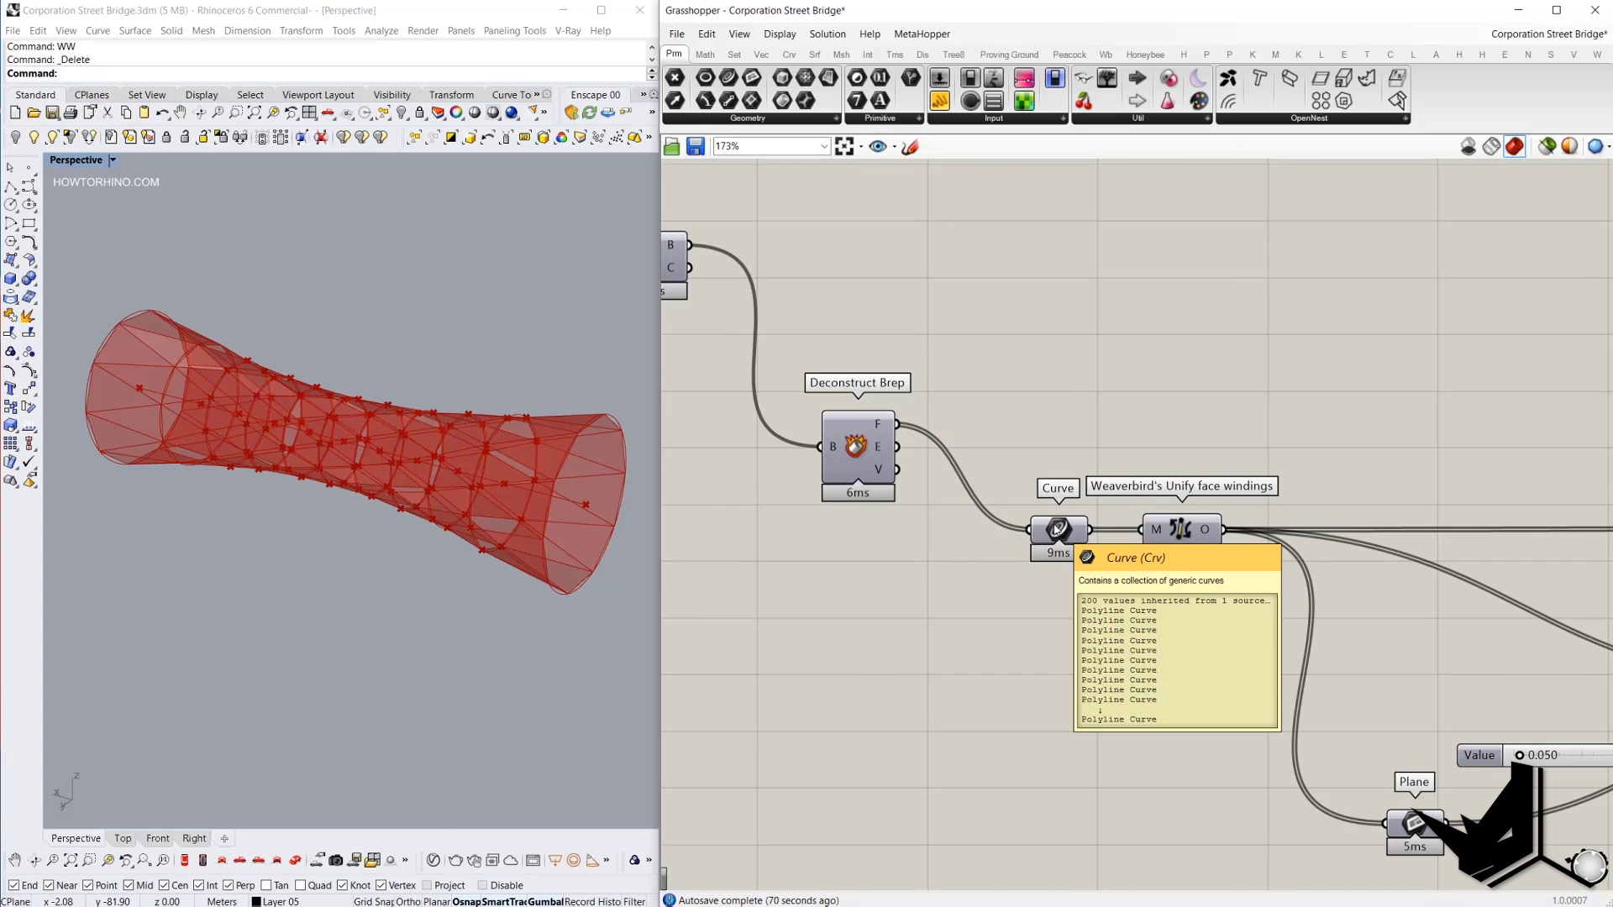
pyautogui.click(1055, 526)
pyautogui.middleClick(1055, 415)
pyautogui.click(1073, 420)
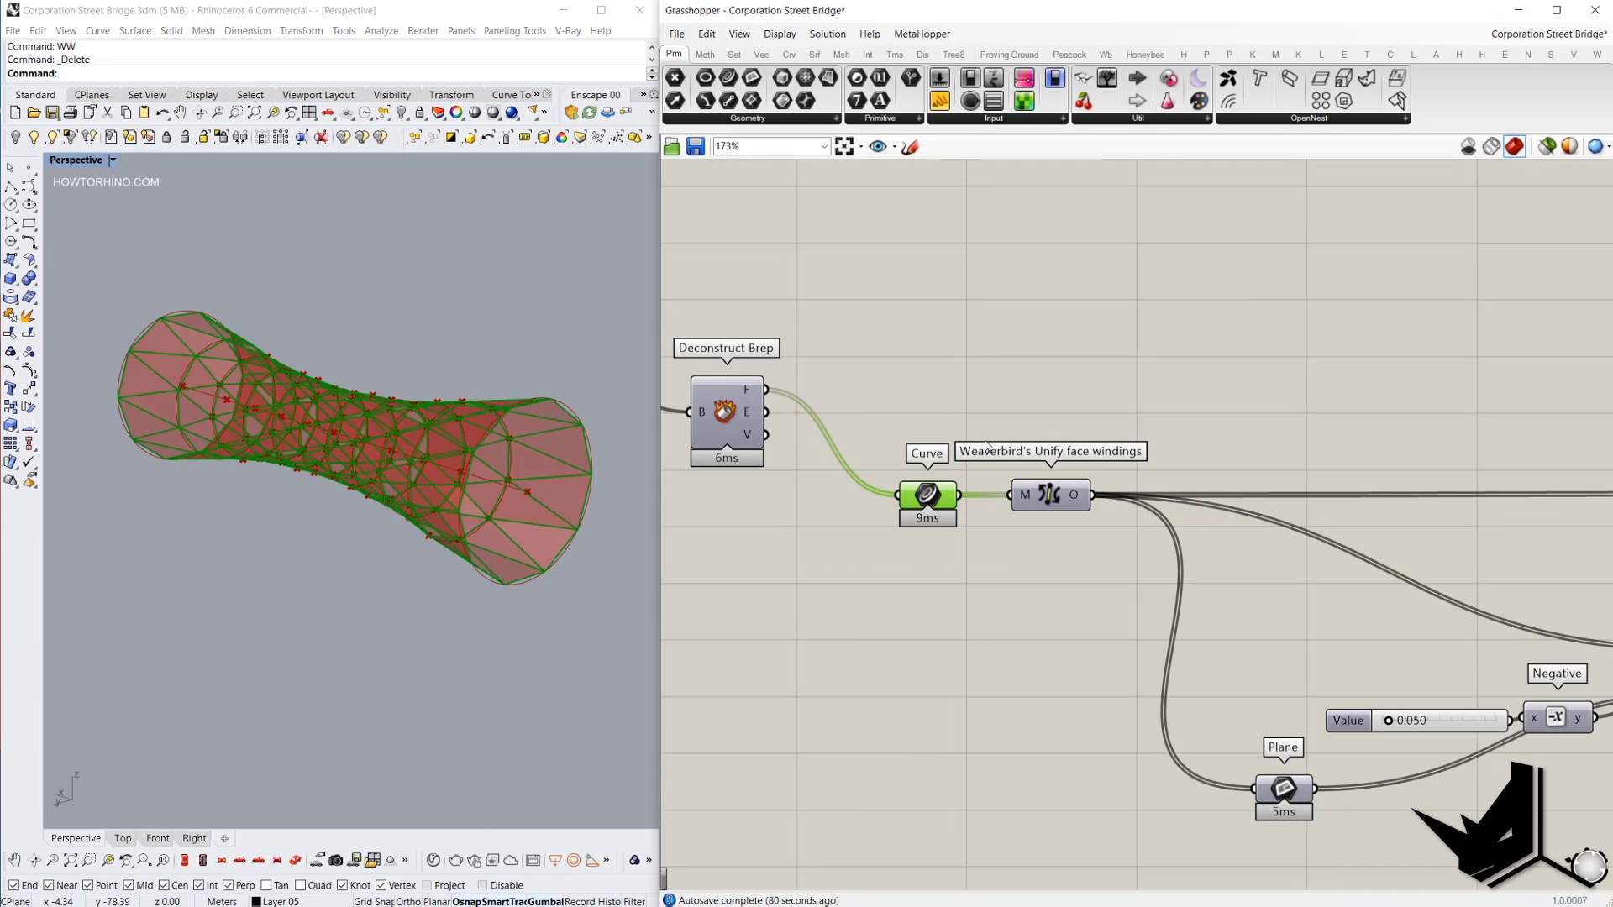
pyautogui.moveTo(1055, 502); pyautogui.dragTo(1093, 509)
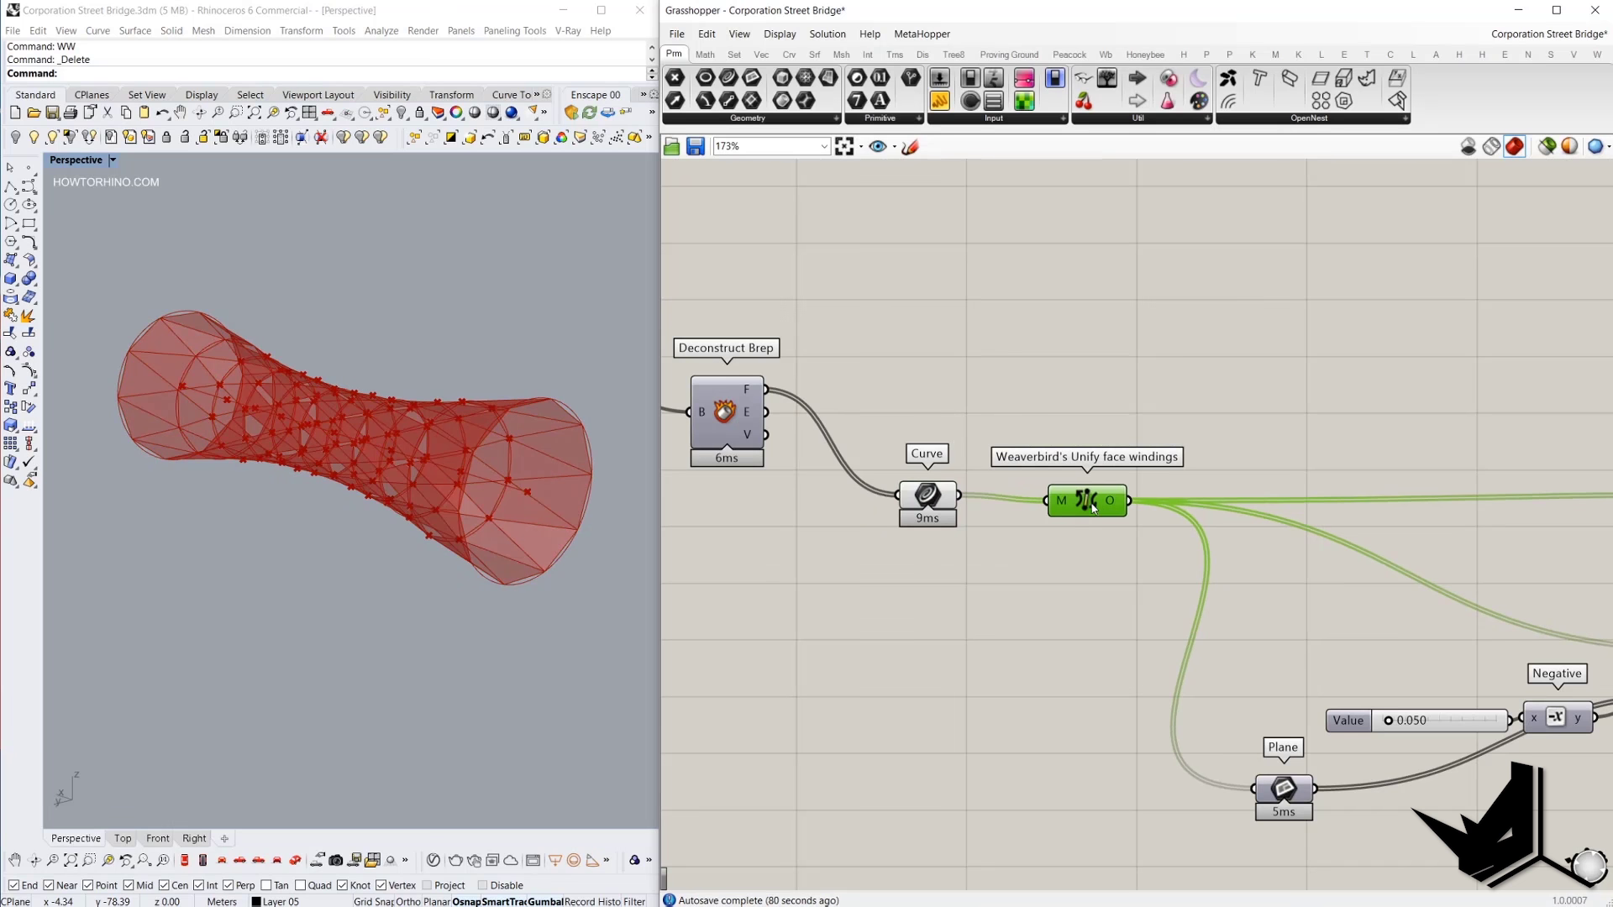
# Locate Weaverbird's Unify face windings among the component tabs and select the Curve component feeding it to highlight the input triangles.
pyautogui.scroll(2, 1092, 500)
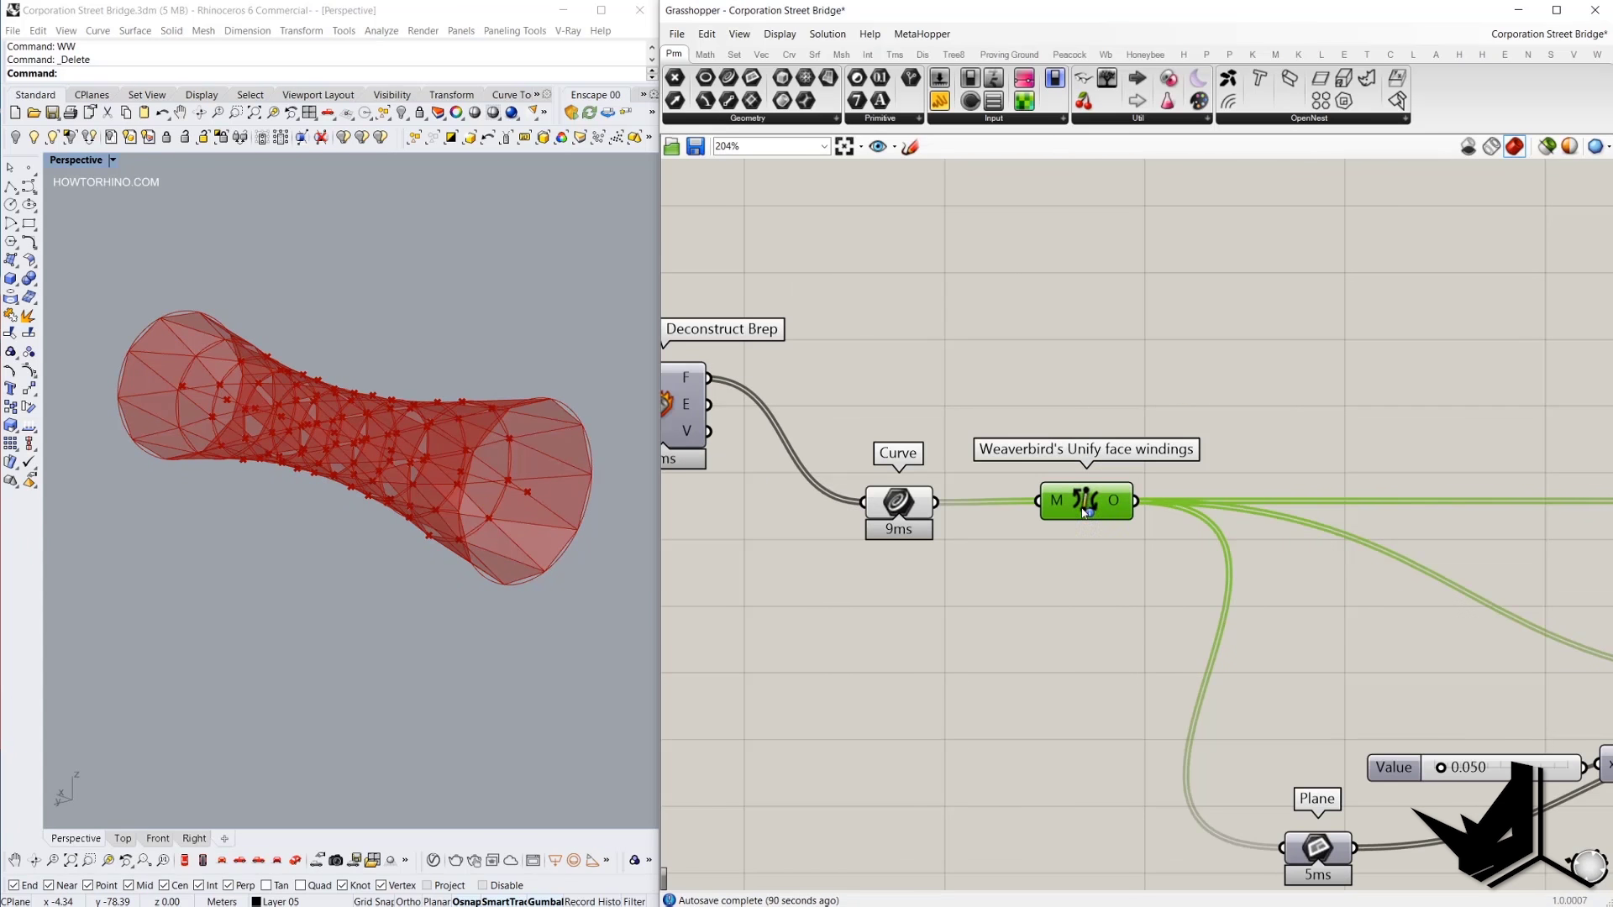
pyautogui.keyDown('ctrl'); pyautogui.keyDown('alt'); pyautogui.click(1084, 510); pyautogui.keyUp('alt'); pyautogui.keyUp('ctrl')
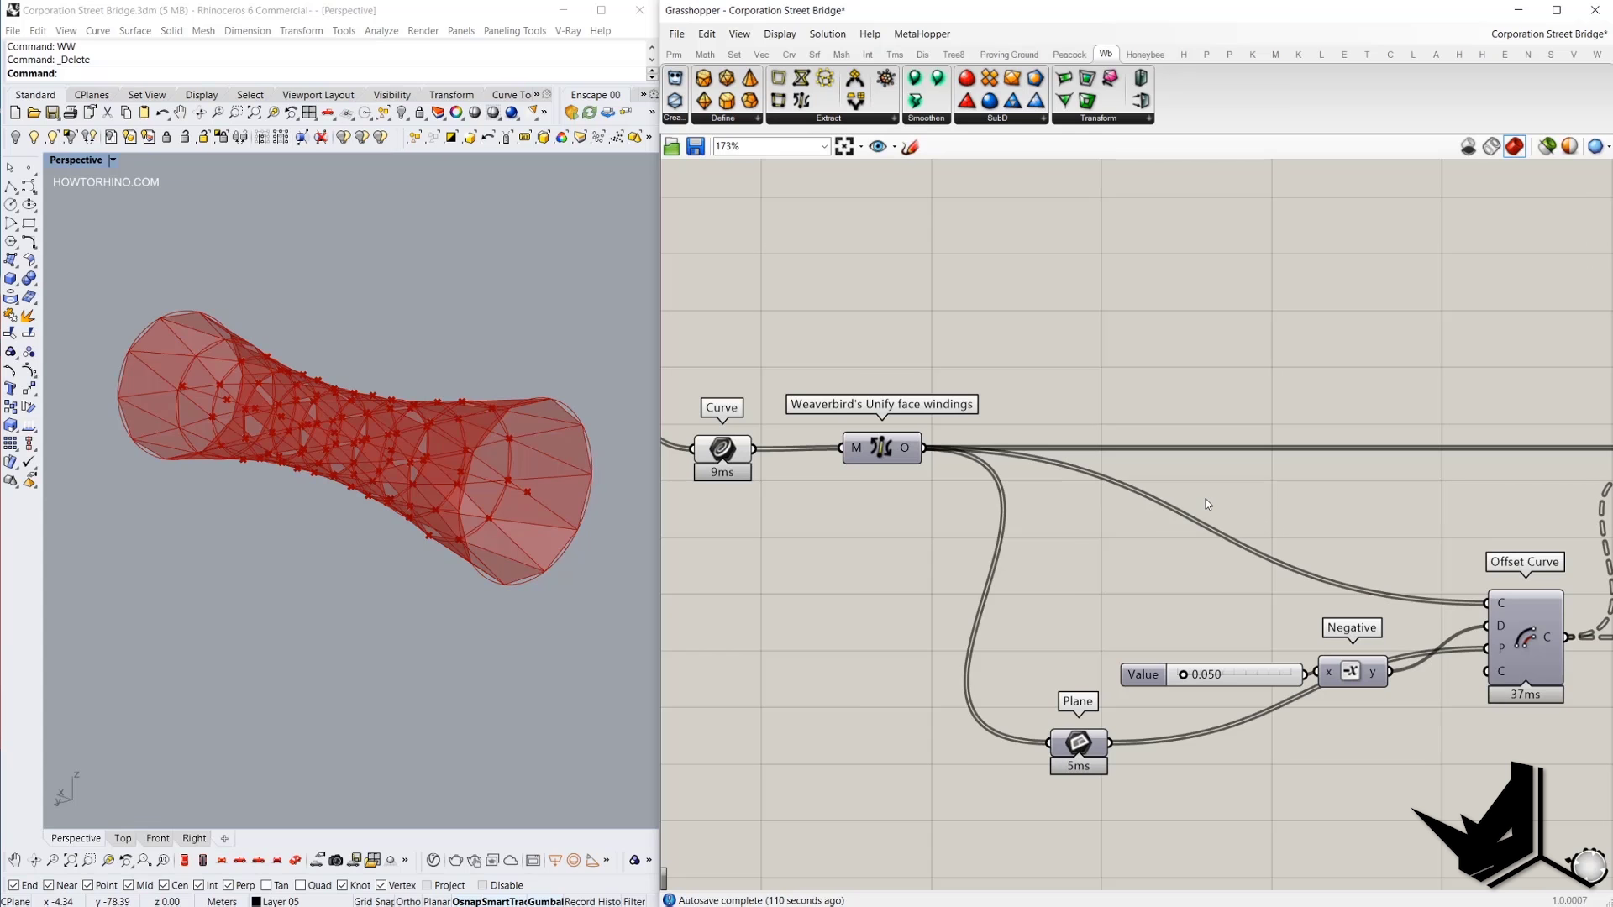
pyautogui.moveTo(1314, 618); pyautogui.dragTo(1276, 579, button='right')
pyautogui.scroll(-2, 1263, 544)
pyautogui.click(850, 445)
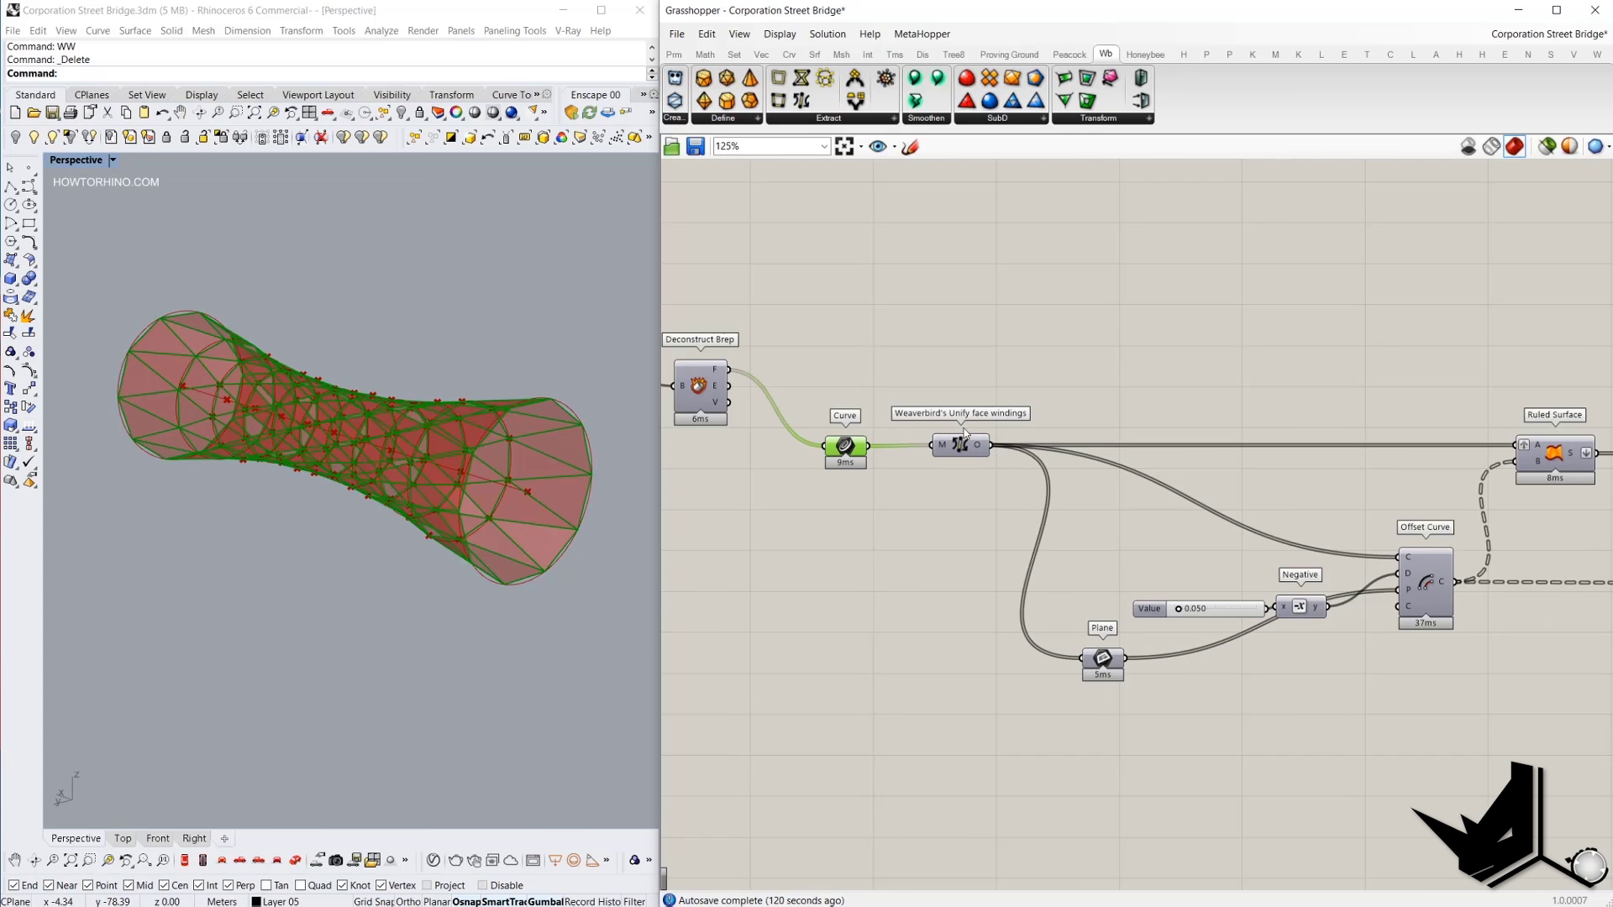
pyautogui.scroll(1, 965, 433)
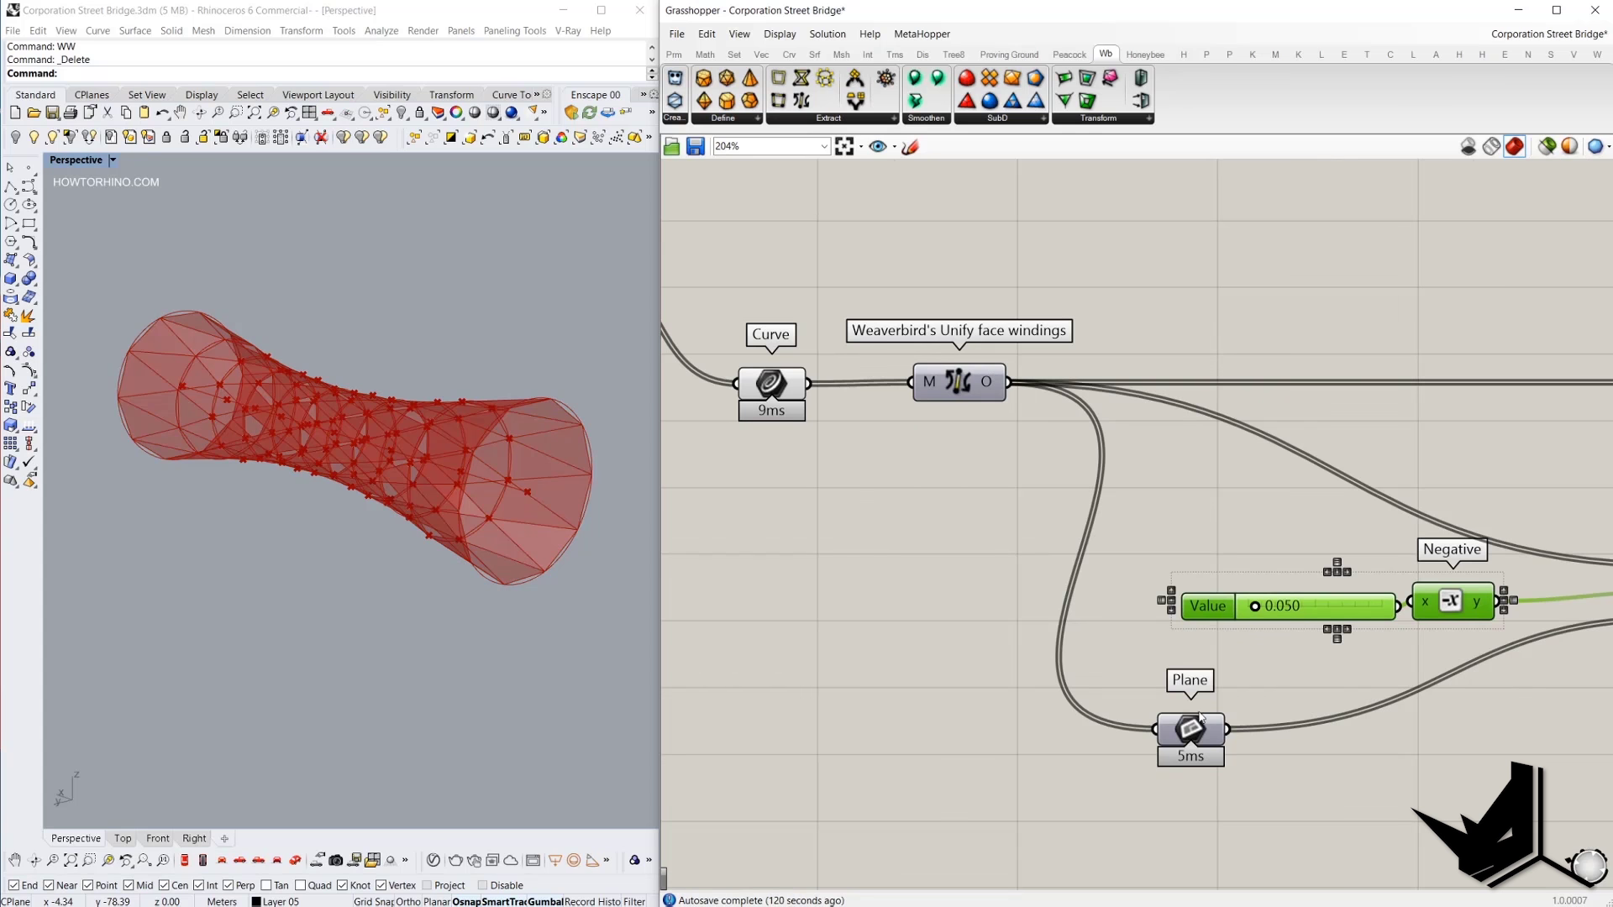
# Select the Value slider and the Negative component that supply Offset Curve's distance input and follow their wiring.
pyautogui.moveTo(1200, 717); pyautogui.dragTo(1069, 507, button='right')
pyautogui.moveTo(1413, 475); pyautogui.dragTo(1241, 543, button='right')
pyautogui.scroll(2, 1252, 487)
pyautogui.scroll(-2, 1233, 465)
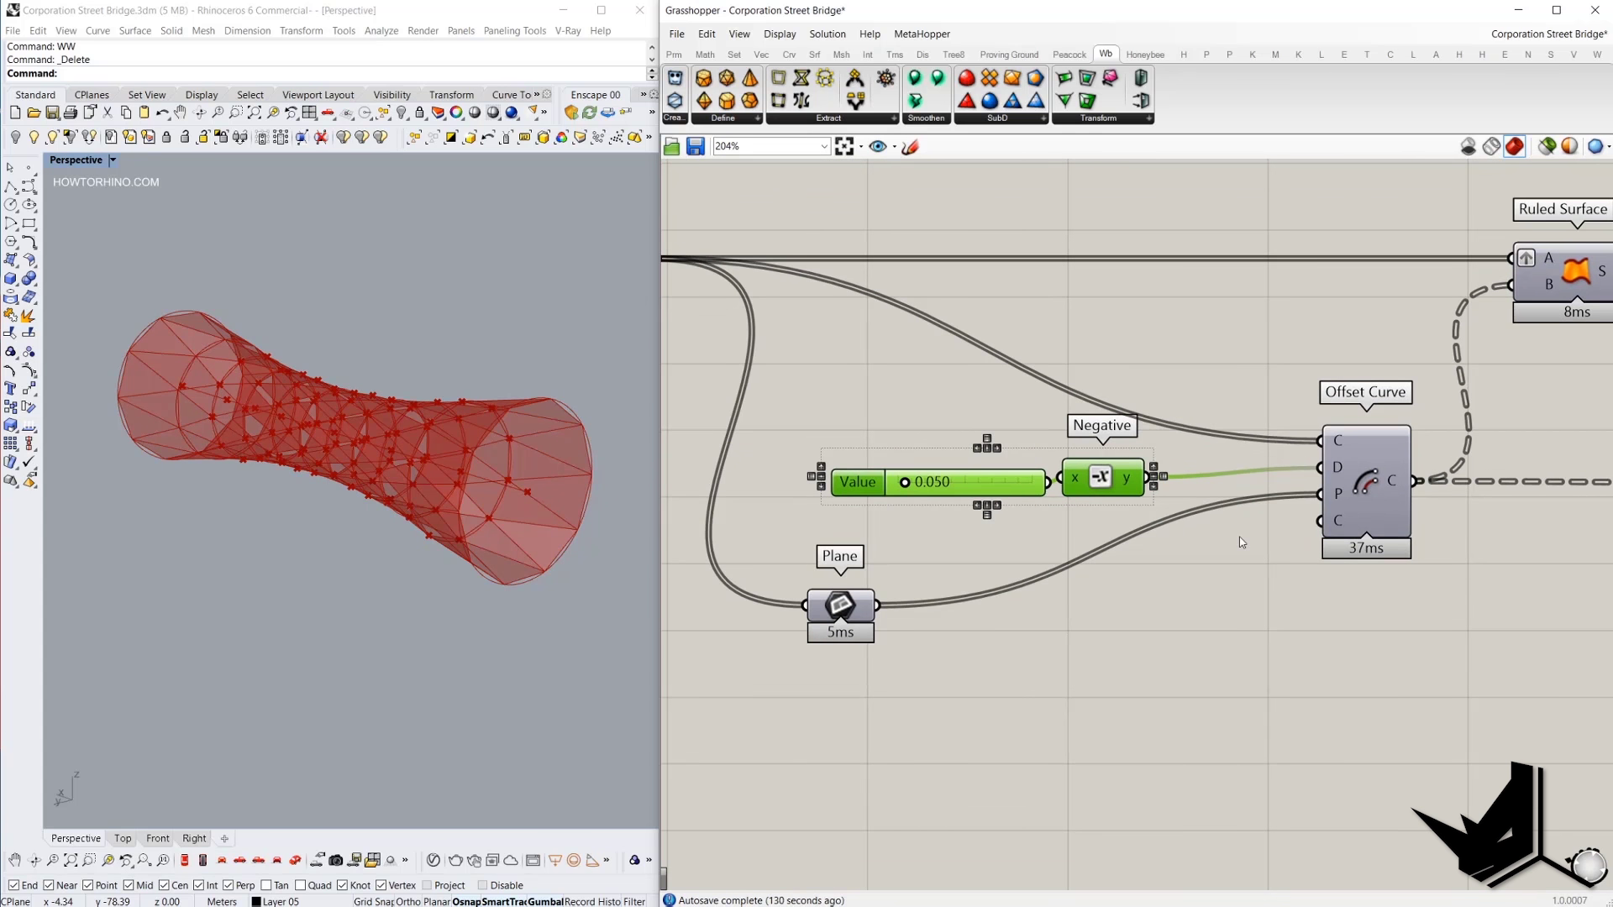
# Select the Offset Curve component and examine the highlighted offset panel outlines up close in the Perspective viewport.
pyautogui.moveTo(748, 294); pyautogui.dragTo(881, 337, button='right')
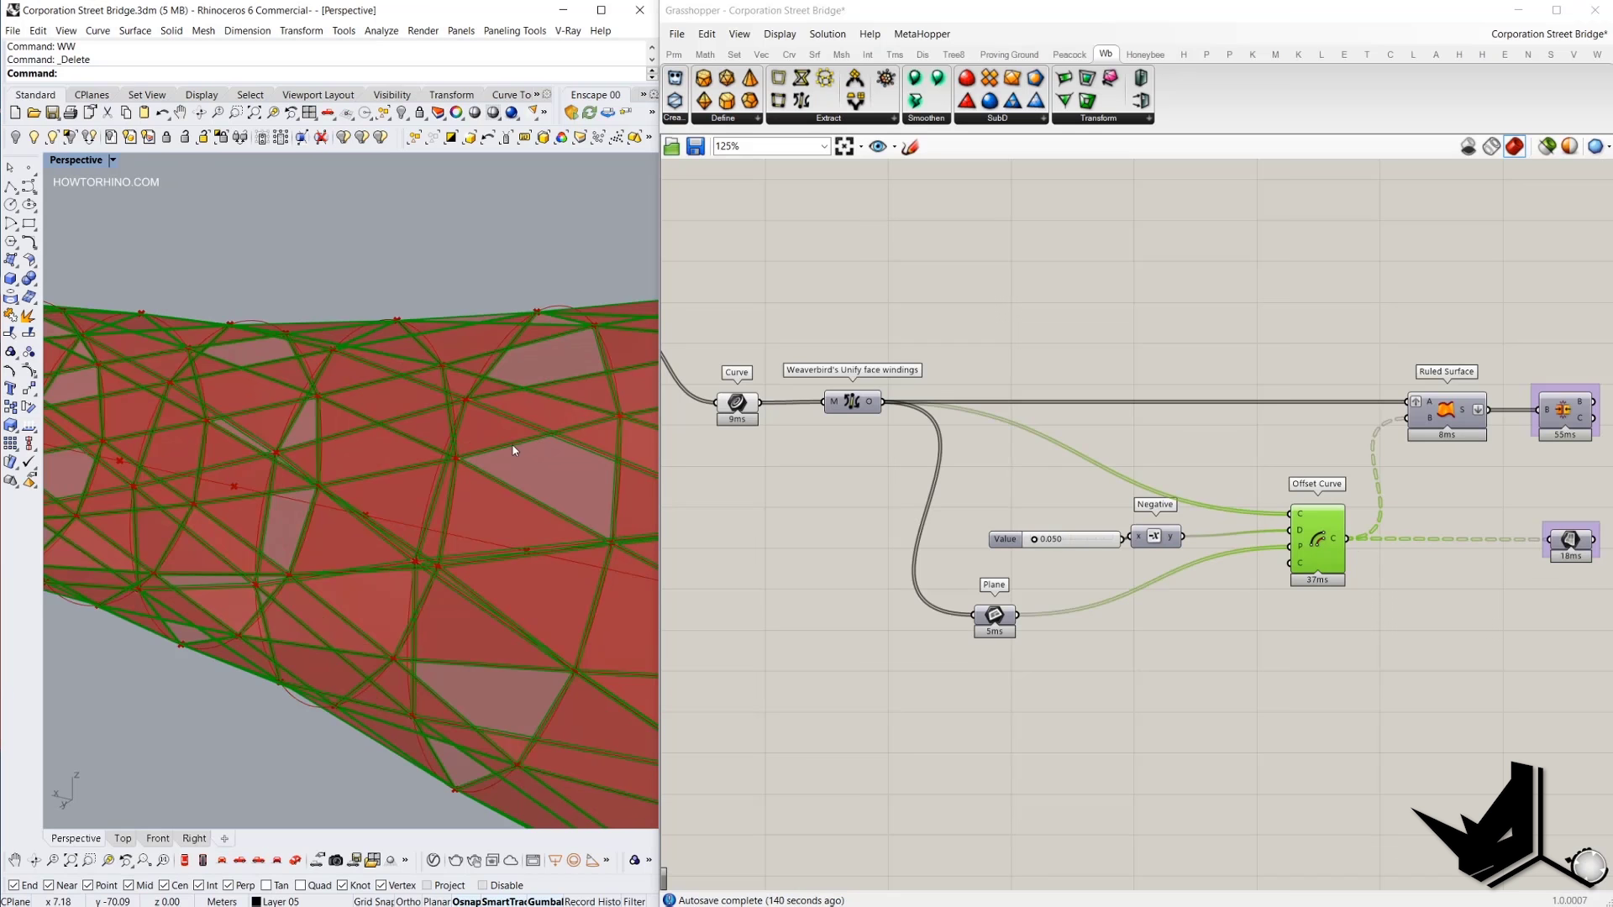
pyautogui.moveTo(471, 437); pyautogui.dragTo(471, 403, button='right')
pyautogui.scroll(4, 470, 402)
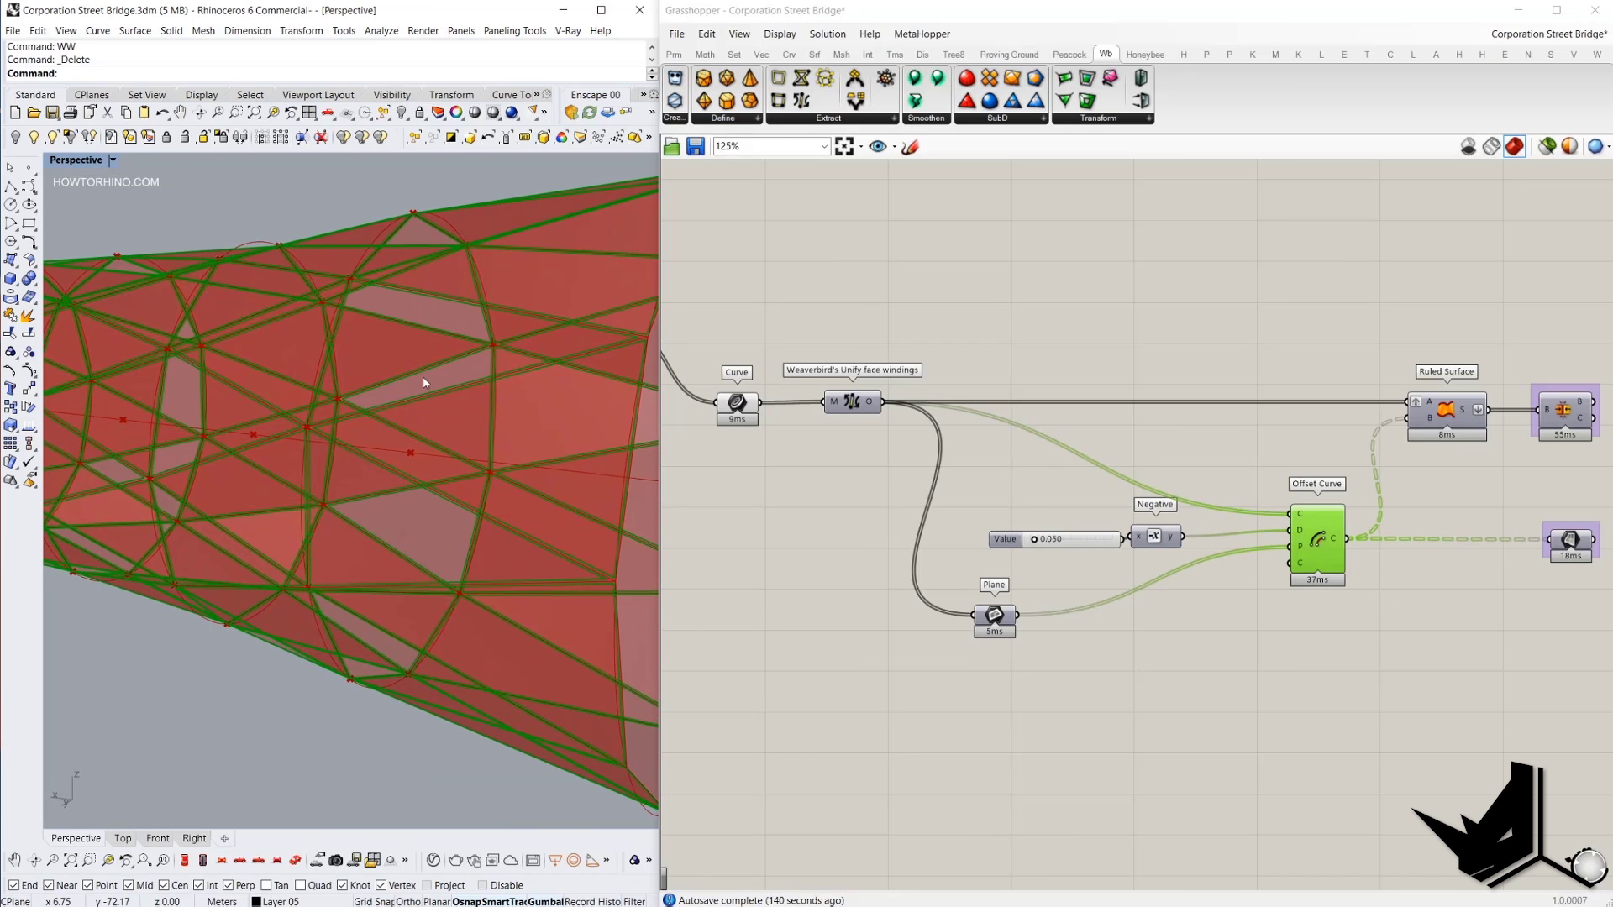
pyautogui.moveTo(1437, 321); pyautogui.dragTo(1371, 334, button='right')
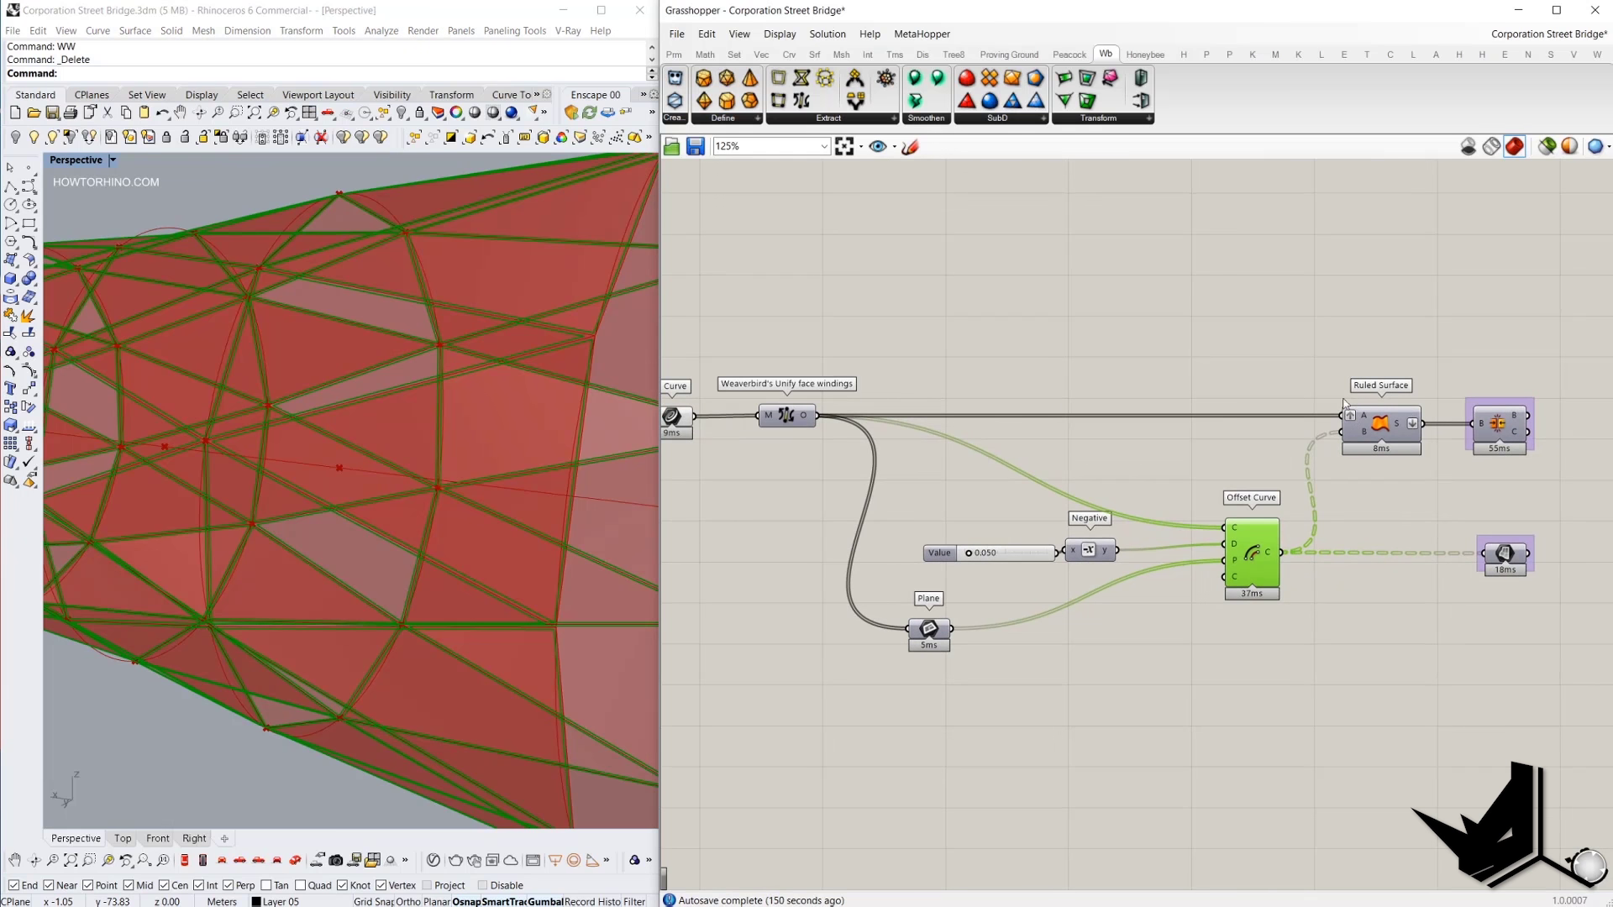
pyautogui.scroll(2, 312, 376)
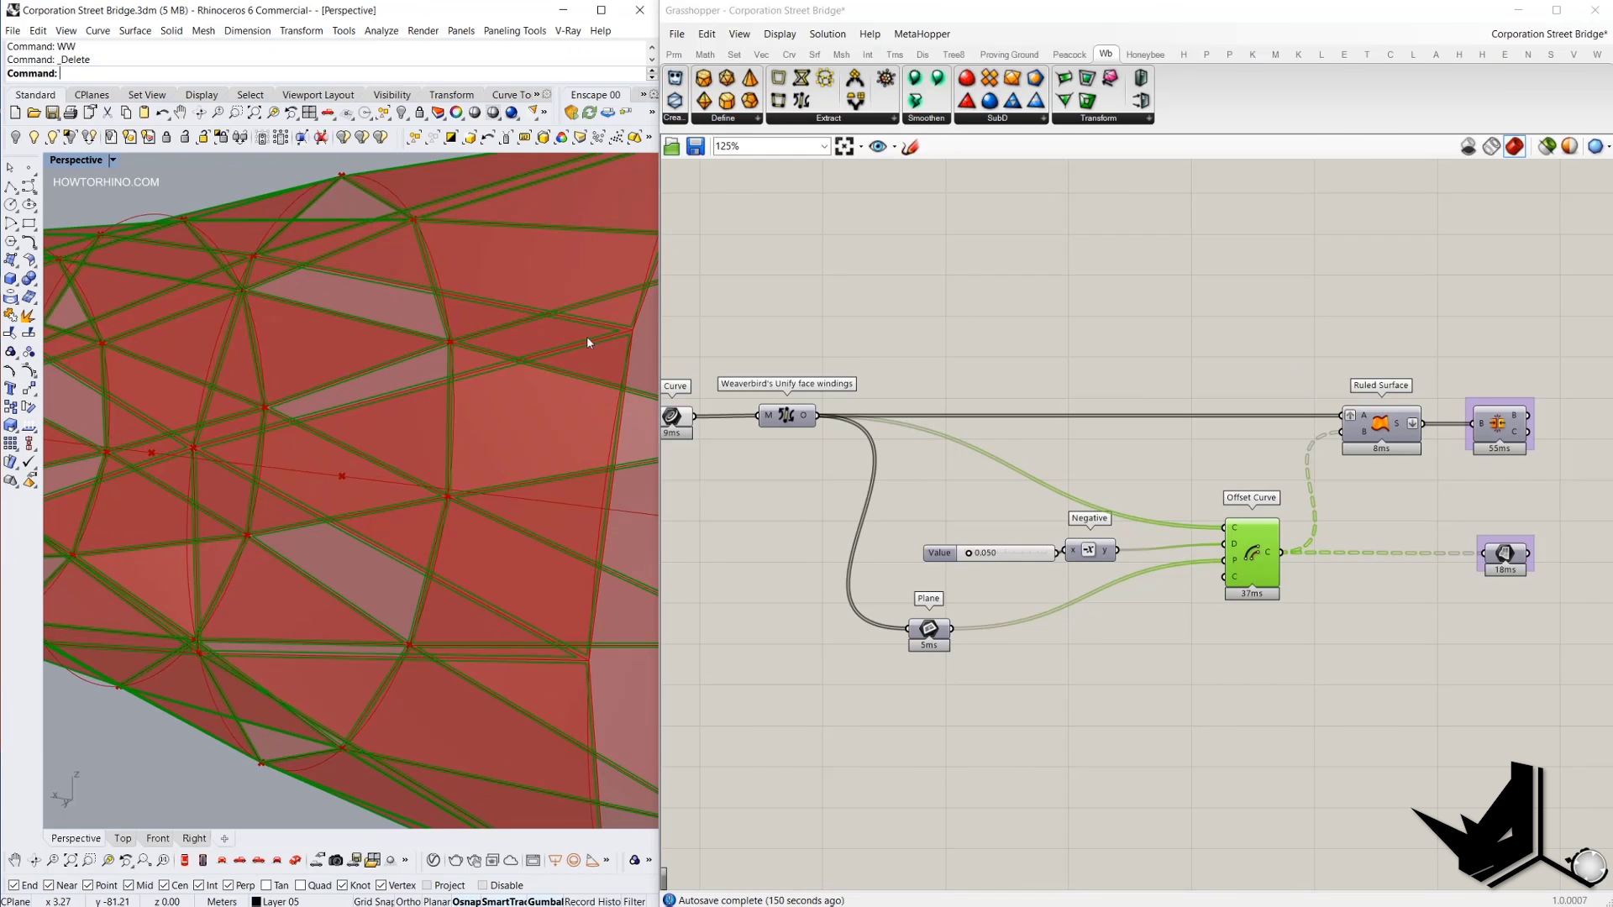
pyautogui.scroll(1, 1285, 520)
# Place a Param Viewer on Offset Curve's C output and compare its data tree with the Unify face windings output.
pyautogui.moveTo(1288, 526); pyautogui.dragTo(1188, 519, button='right')
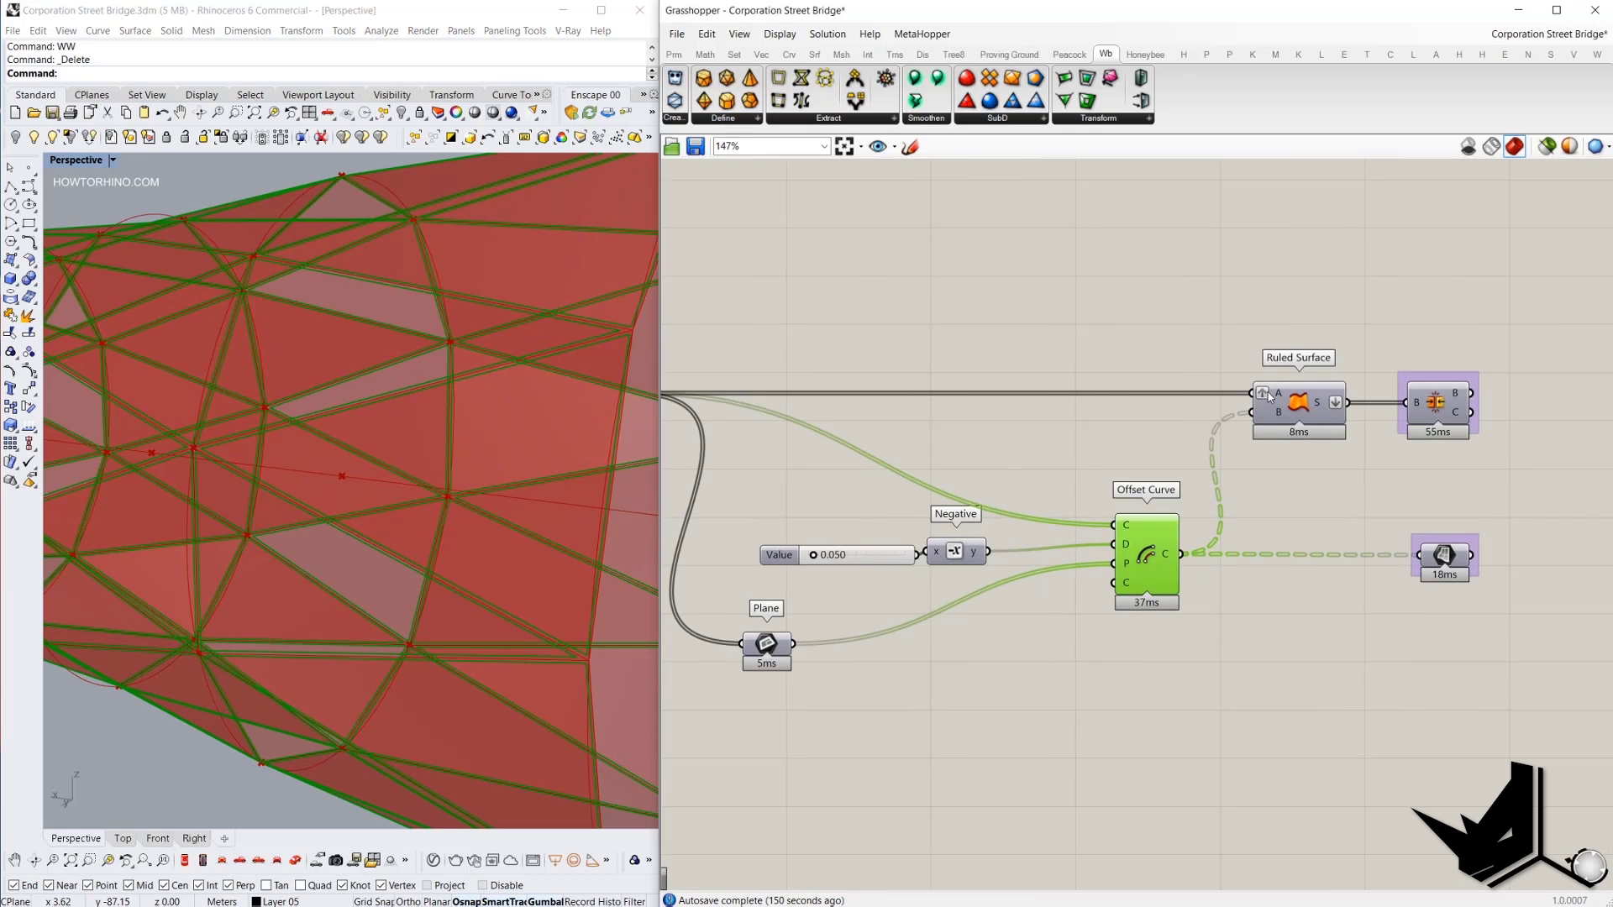
pyautogui.click(673, 54)
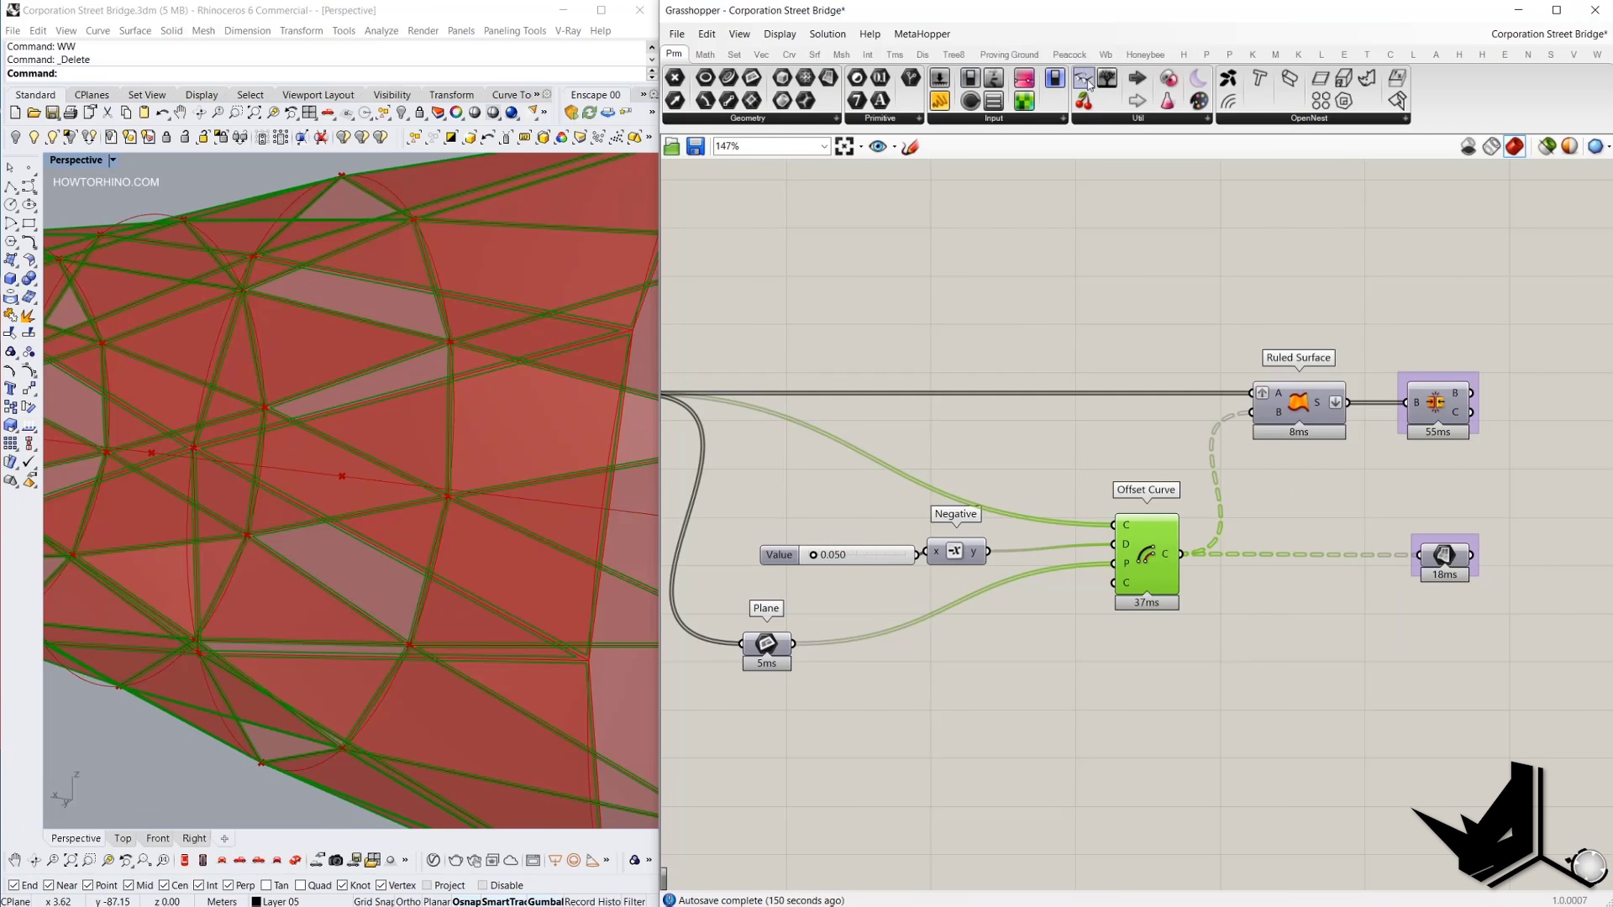
pyautogui.moveTo(1084, 78); pyautogui.dragTo(1181, 592)
pyautogui.moveTo(1182, 591); pyautogui.dragTo(1098, 478, button='right')
pyautogui.moveTo(1299, 510); pyautogui.dragTo(1330, 540)
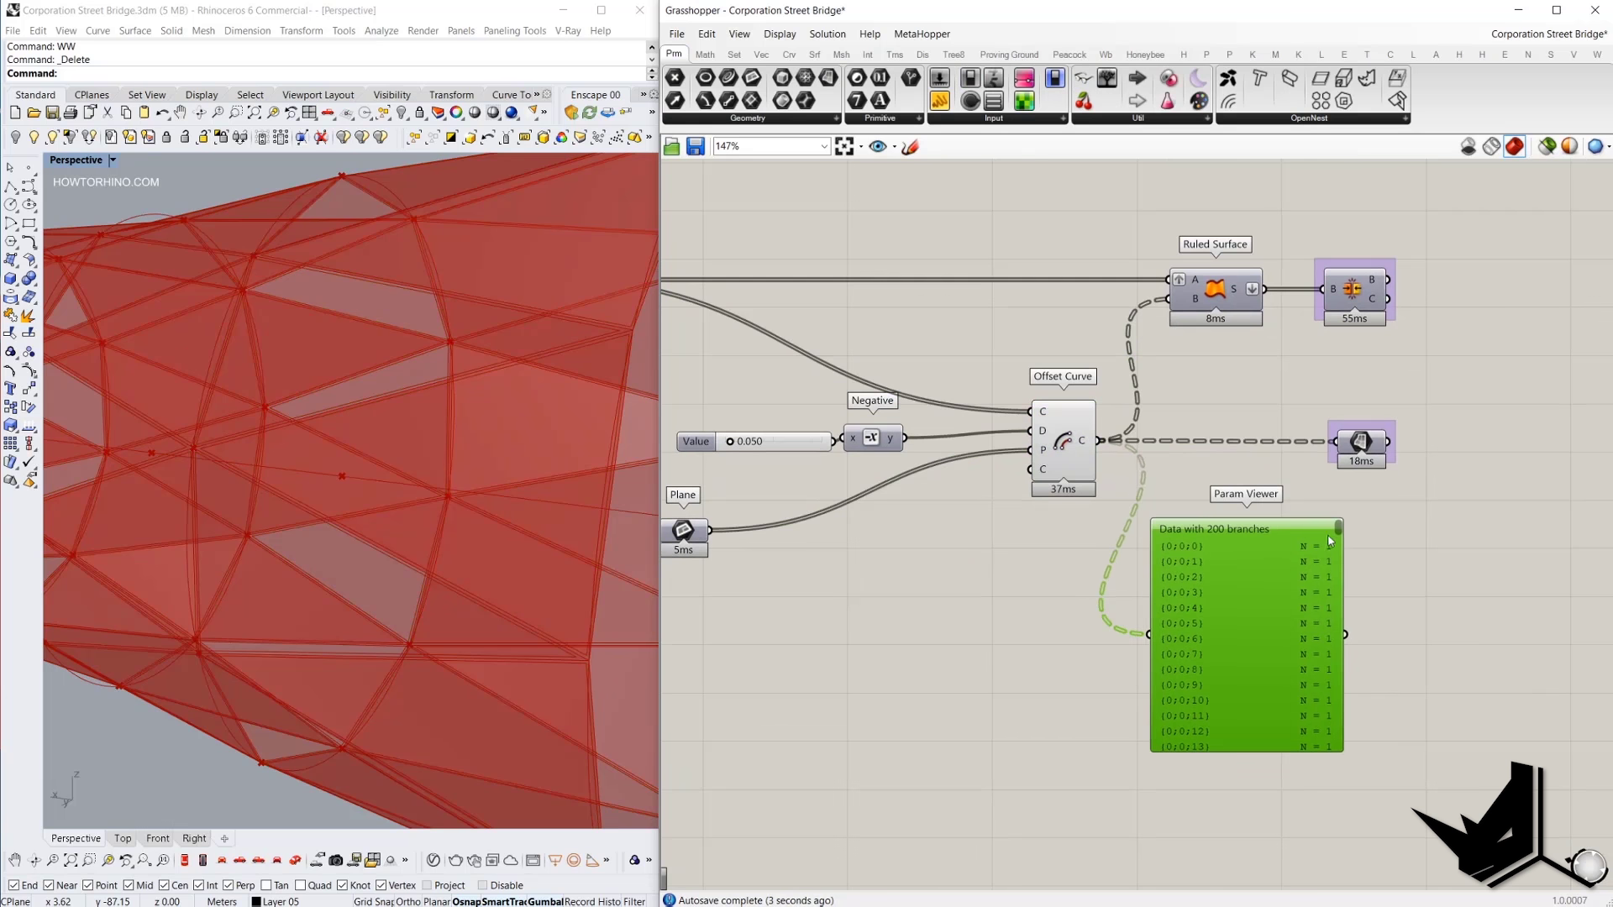
pyautogui.scroll(-1, 1145, 505)
pyautogui.moveTo(1144, 506); pyautogui.dragTo(1363, 579, button='right')
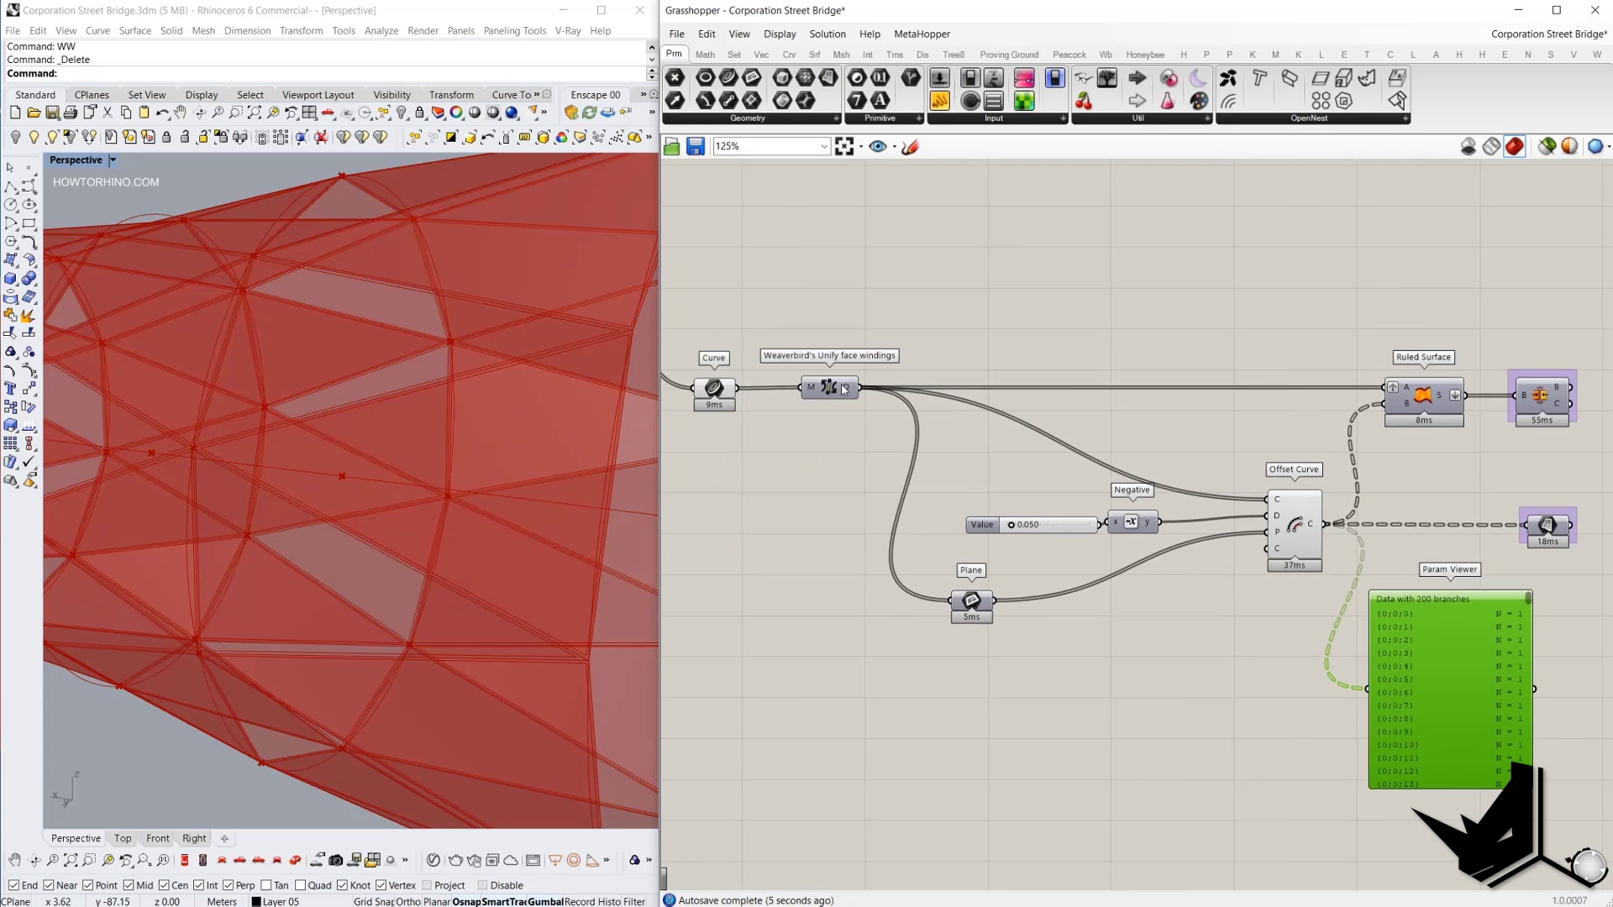
pyautogui.moveTo(847, 389)
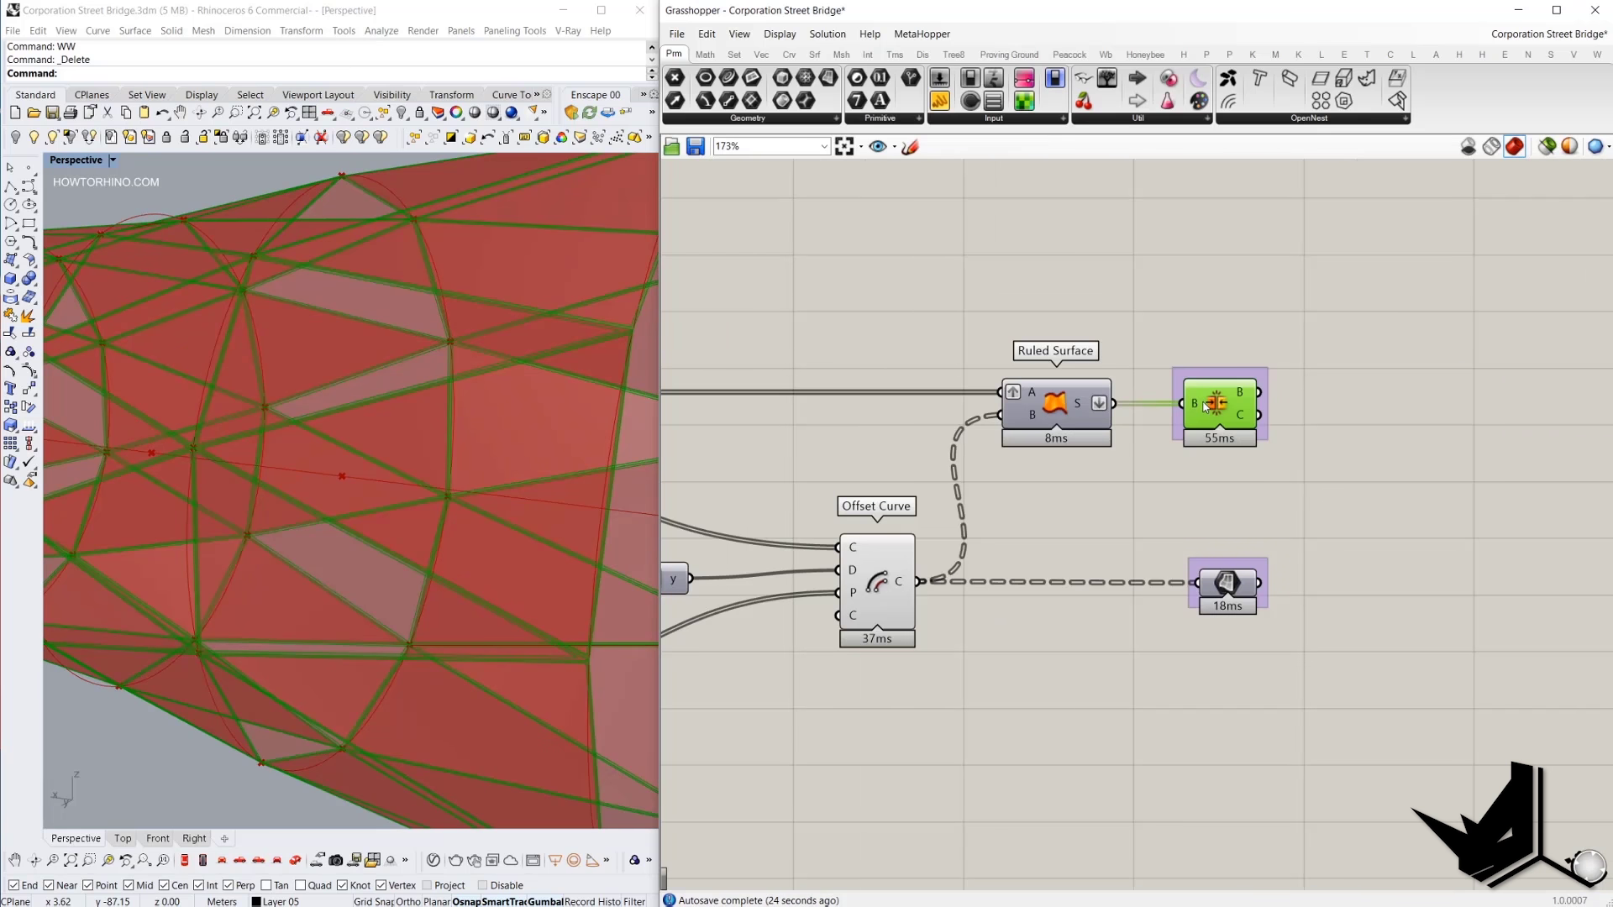
# Connect a temporary panel to Brep Join's B output to read the result, and delete the panel.
pyautogui.scroll(2, 1202, 411)
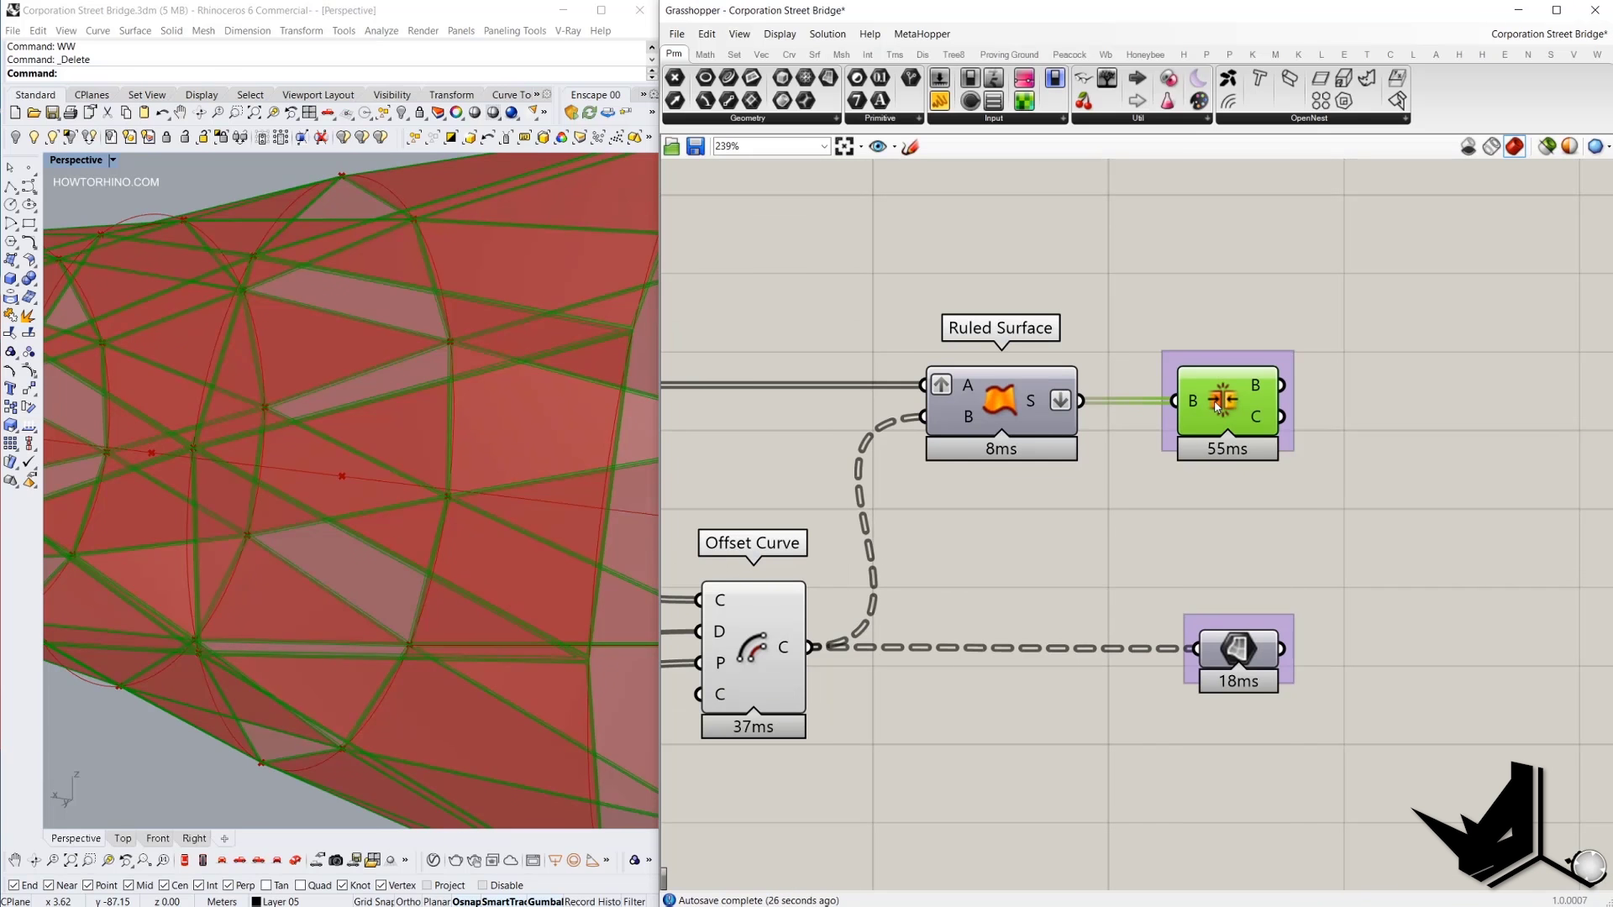
pyautogui.scroll(-4, 1218, 405)
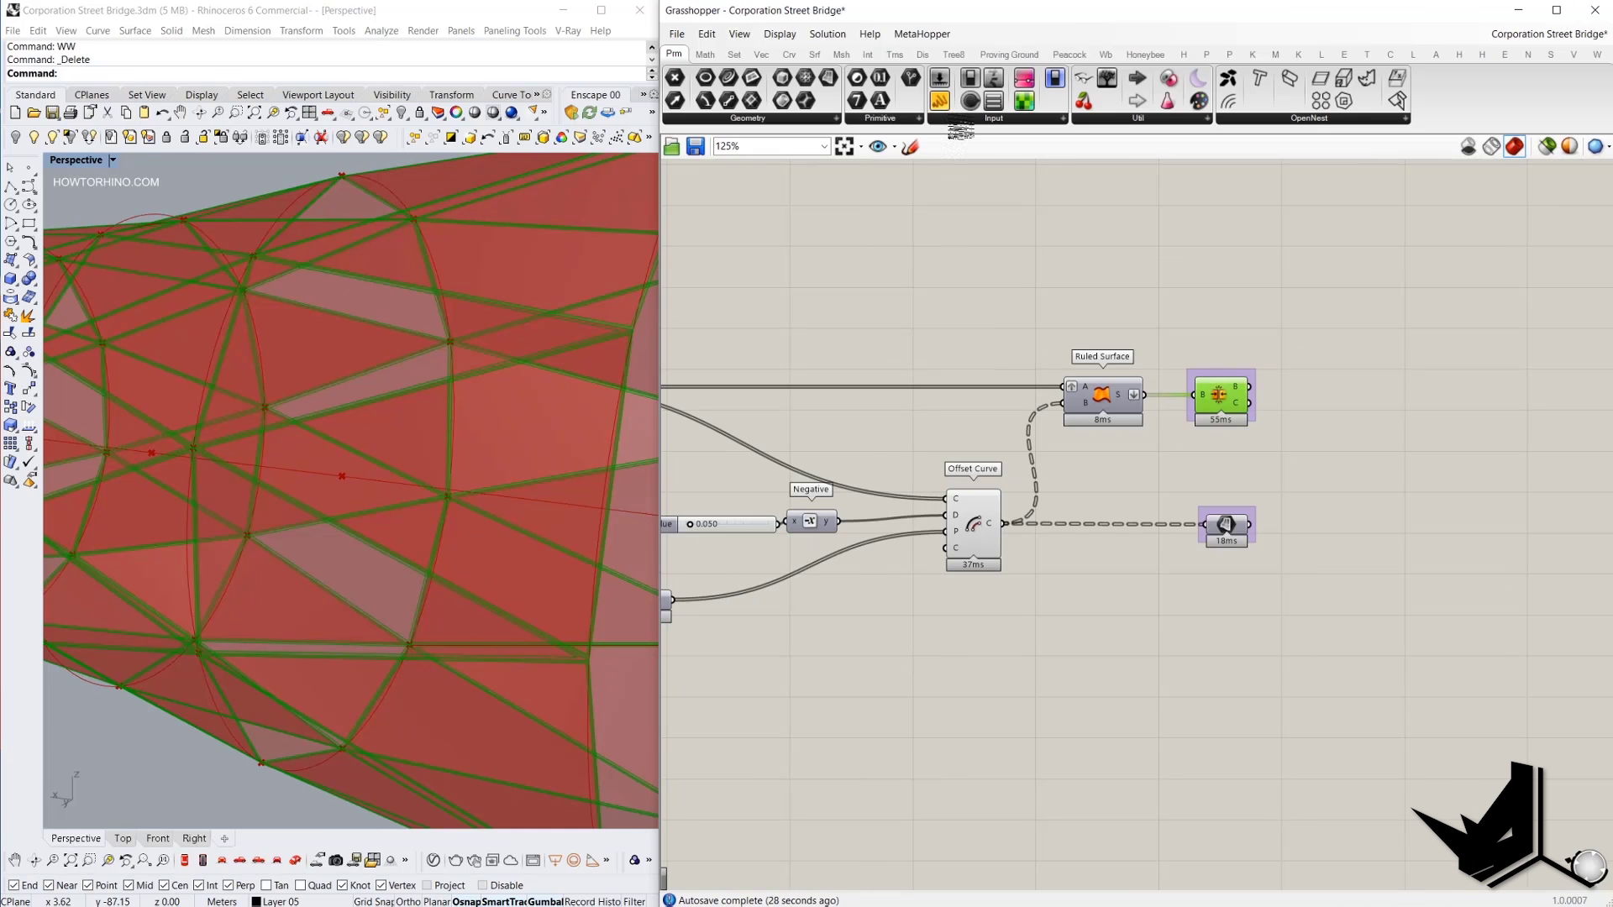
pyautogui.moveTo(1332, 340); pyautogui.dragTo(1314, 382)
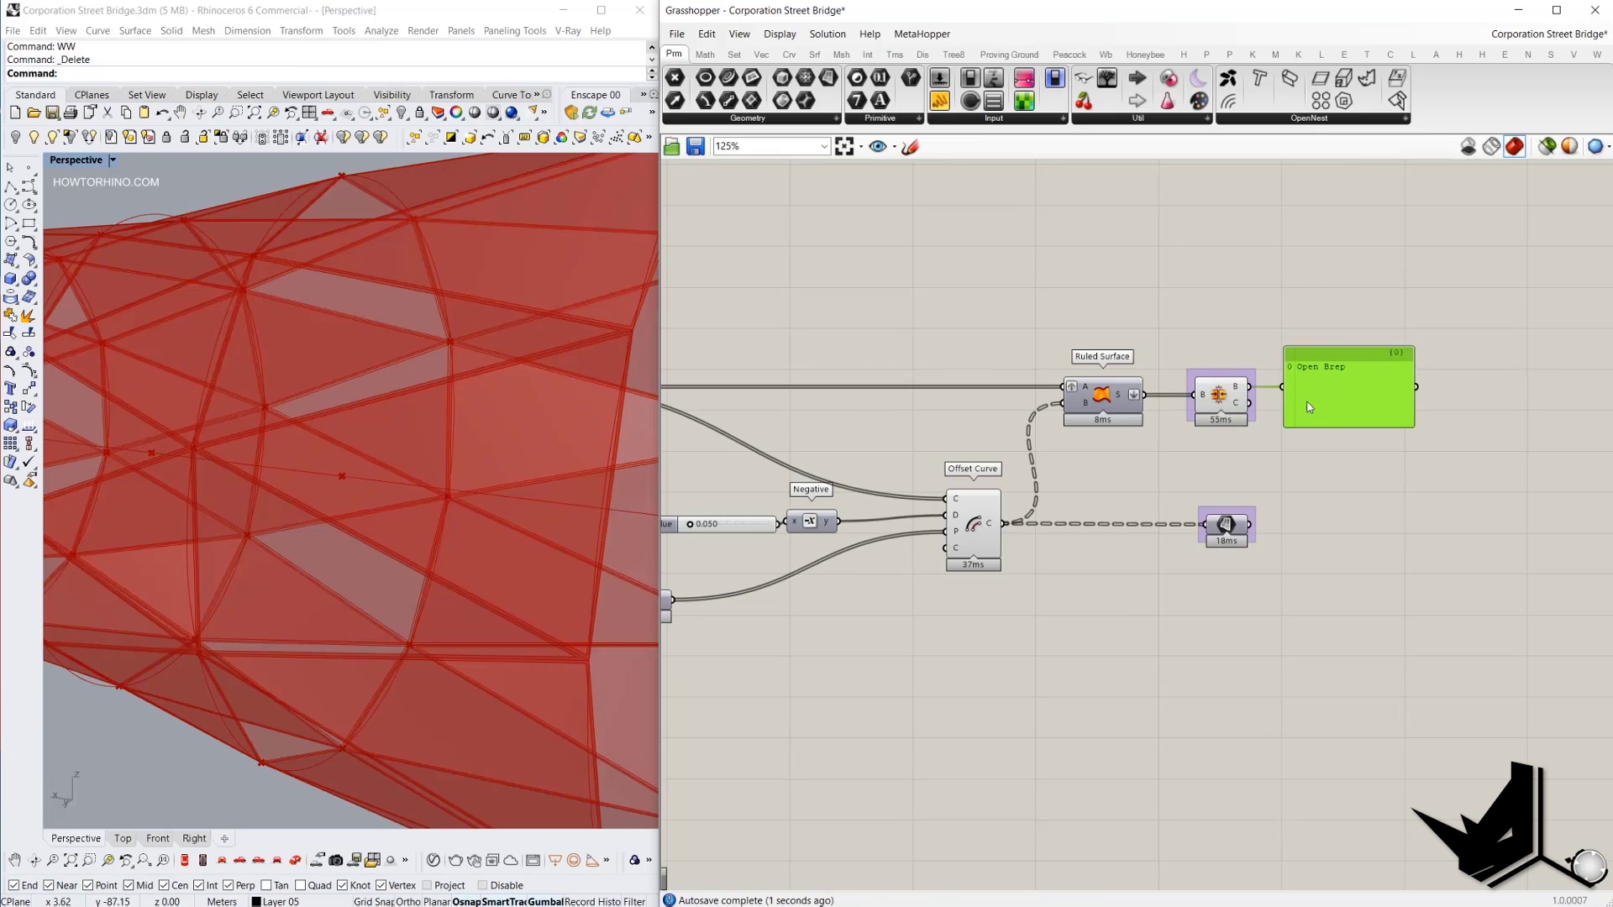
pyautogui.press('Delete')
# Select Brep Join and inspect the joined frame strips at the bridge's wide end in the Perspective viewport.
pyautogui.click(1219, 397)
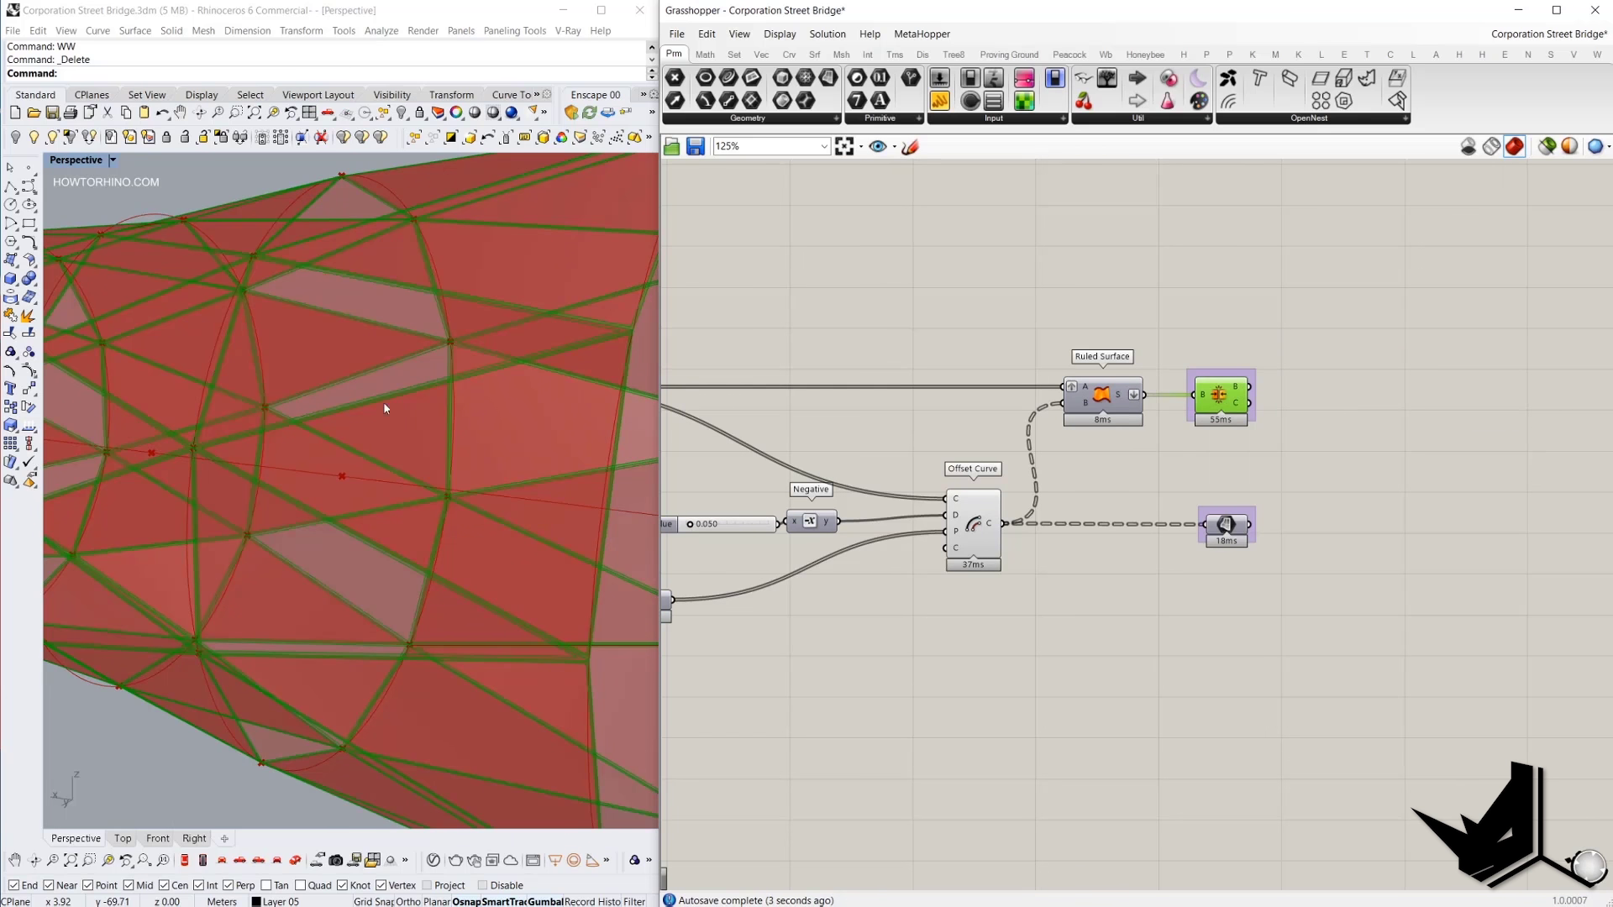
pyautogui.scroll(-5, 383, 401)
pyautogui.scroll(6, 310, 412)
pyautogui.moveTo(587, 490); pyautogui.dragTo(502, 413, button='right')
pyautogui.scroll(3, 503, 418)
pyautogui.scroll(2, 1000, 517)
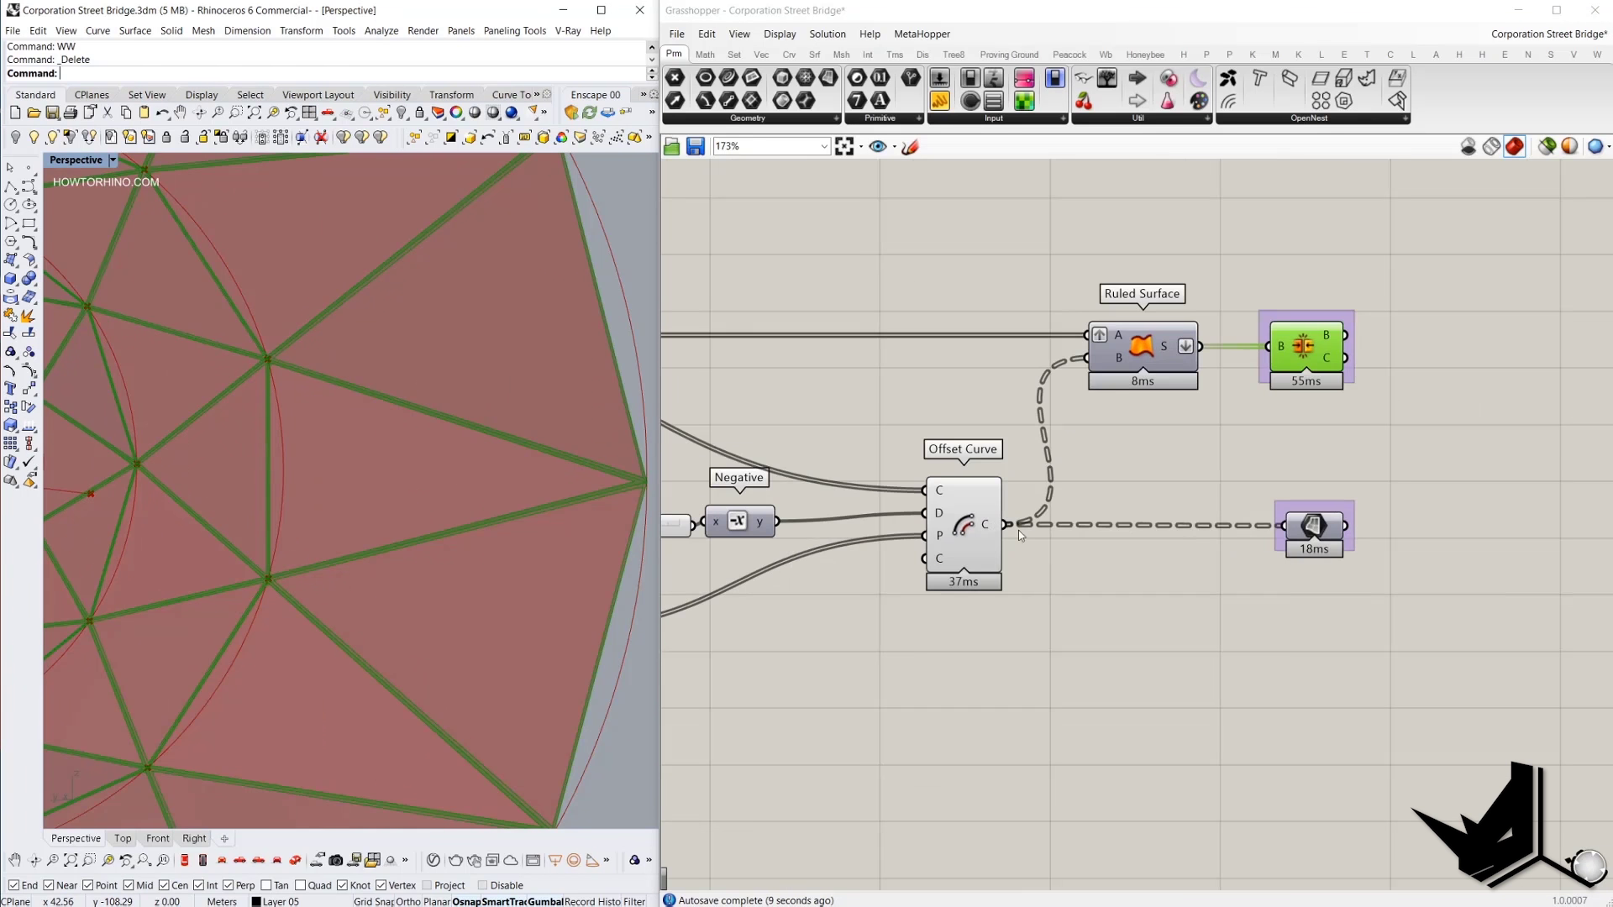
# Select Offset Curve, add a Boundary Surfaces component below the Surface parameter, and delete that component again.
pyautogui.click(971, 504)
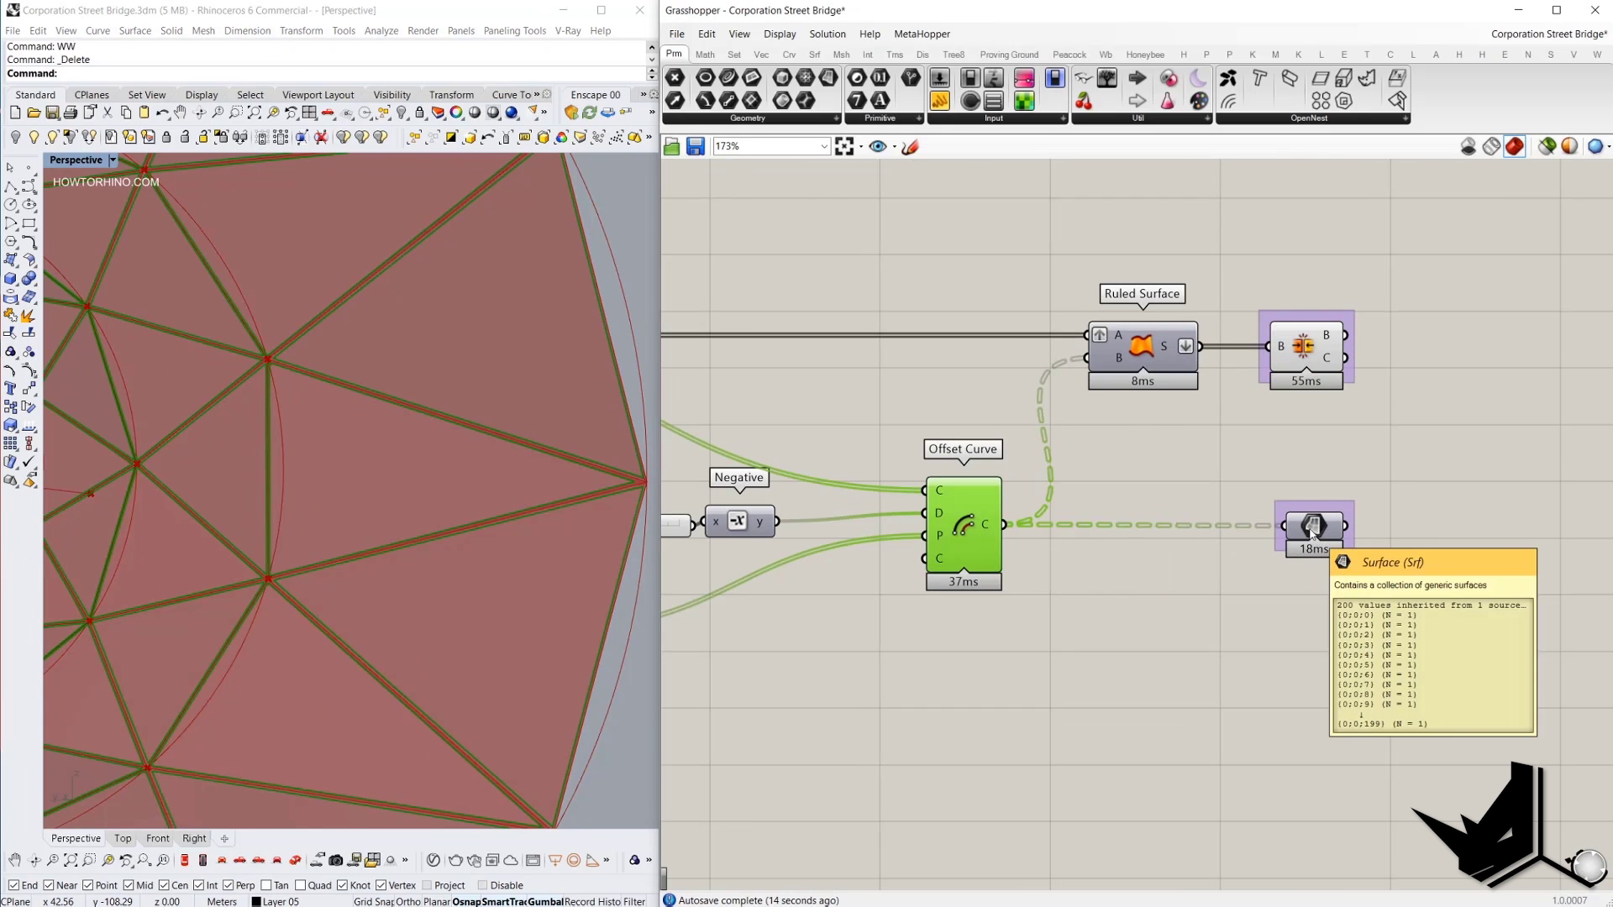
pyautogui.doubleClick(1253, 593)
pyautogui.write('bou')
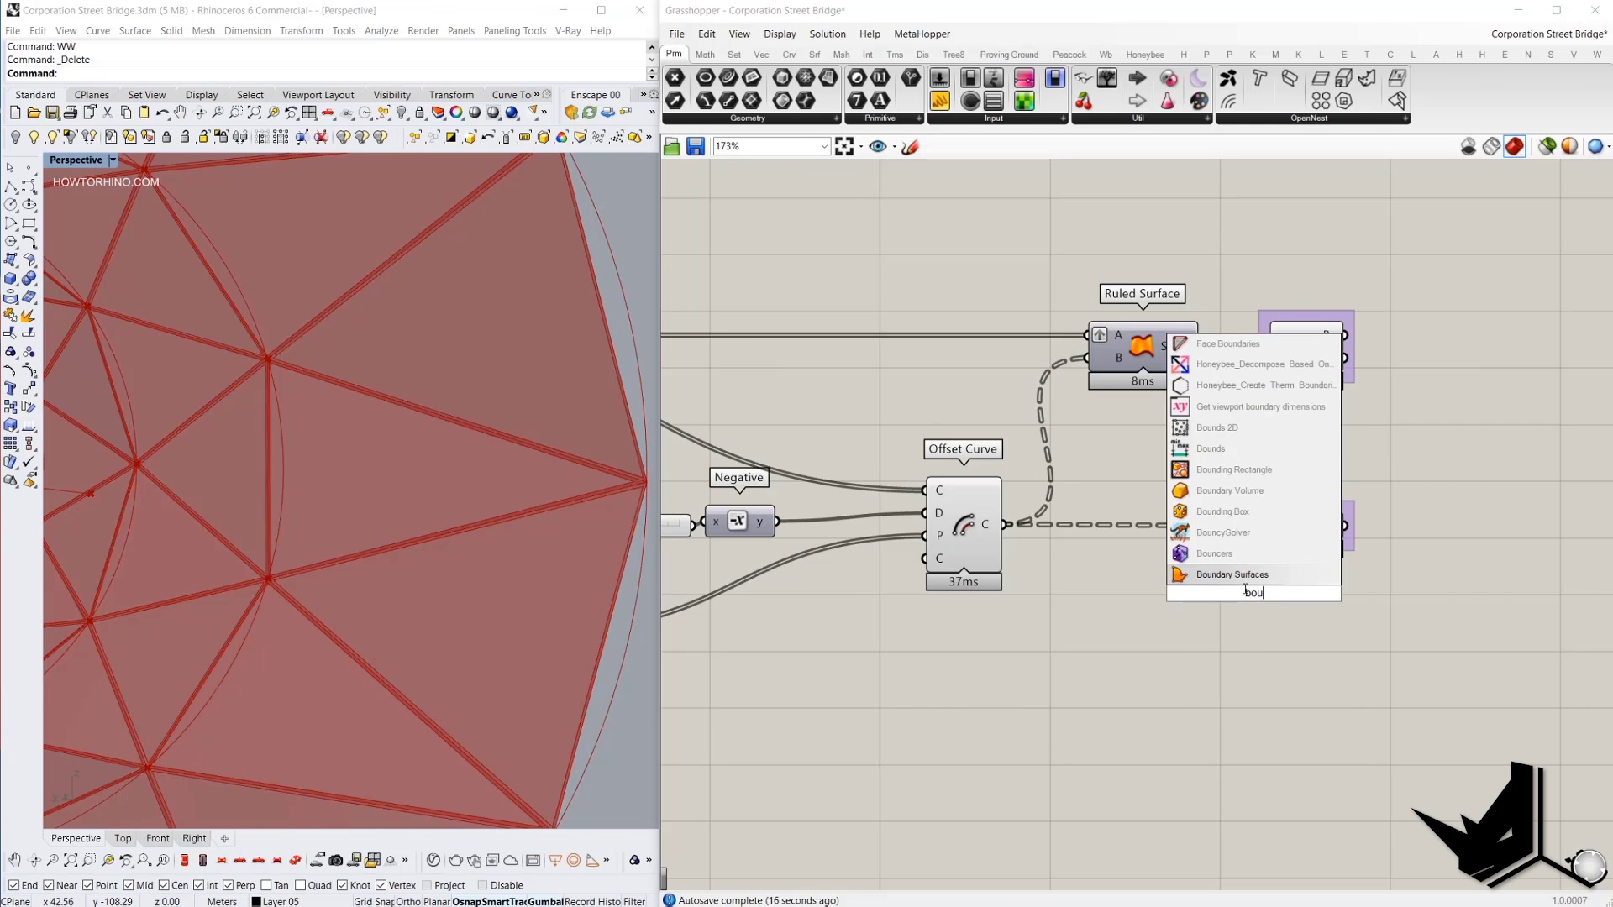
pyautogui.press('Return')
pyautogui.moveTo(1206, 595); pyautogui.dragTo(1258, 624)
pyautogui.press('Delete')
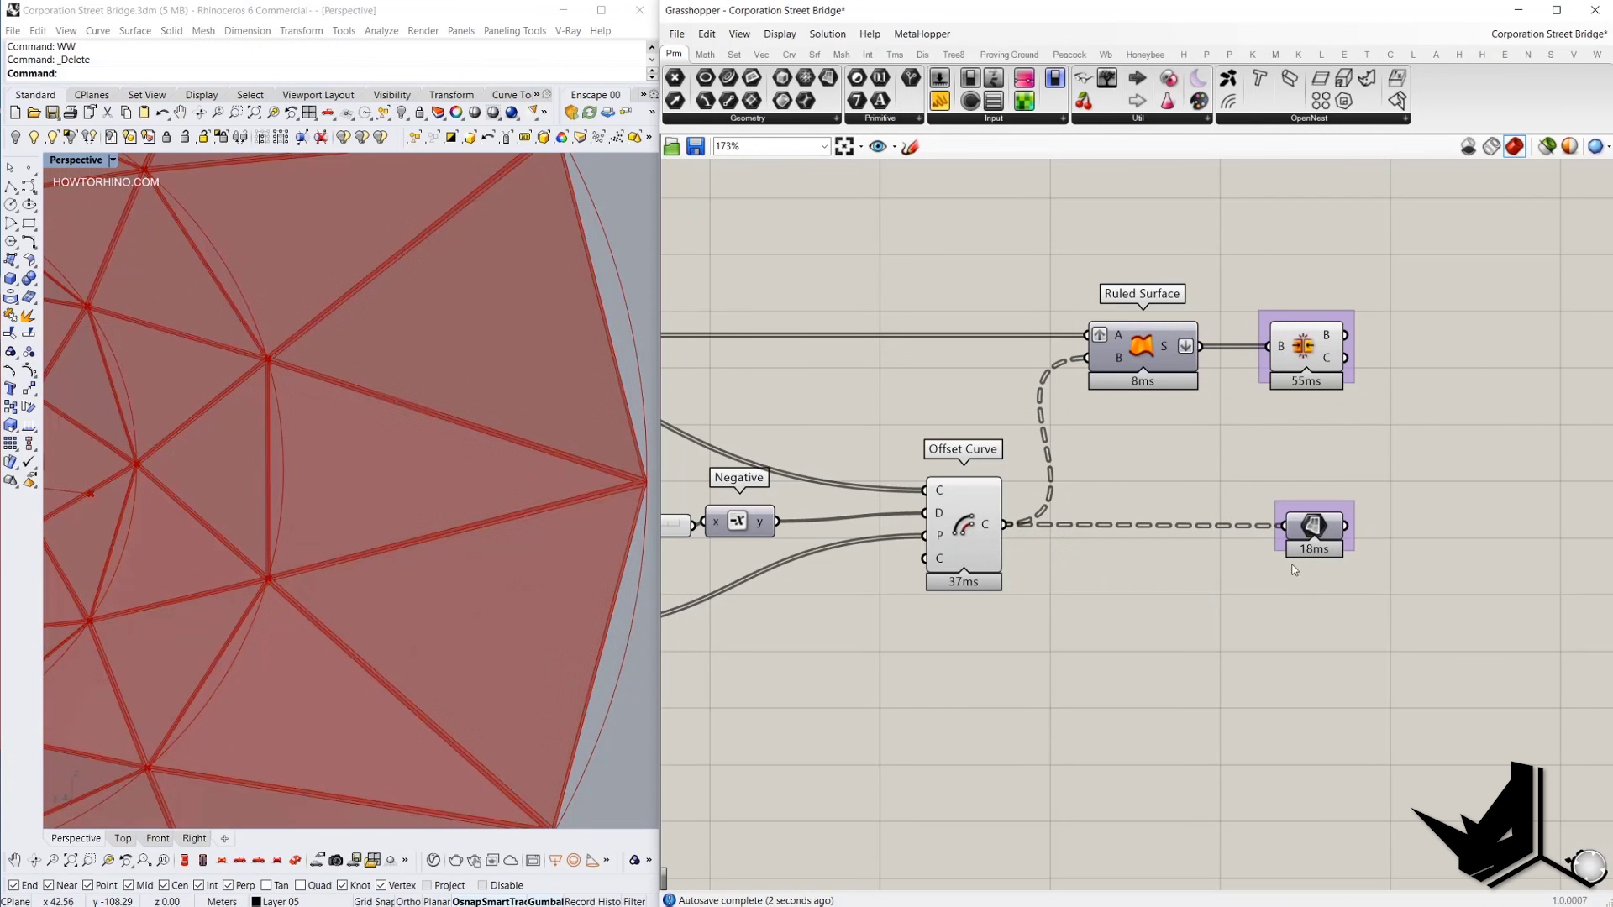
# Add a panel beside the Surface parameter fed by Offset Curve and connect the parameter's output to it.
pyautogui.click(1318, 529)
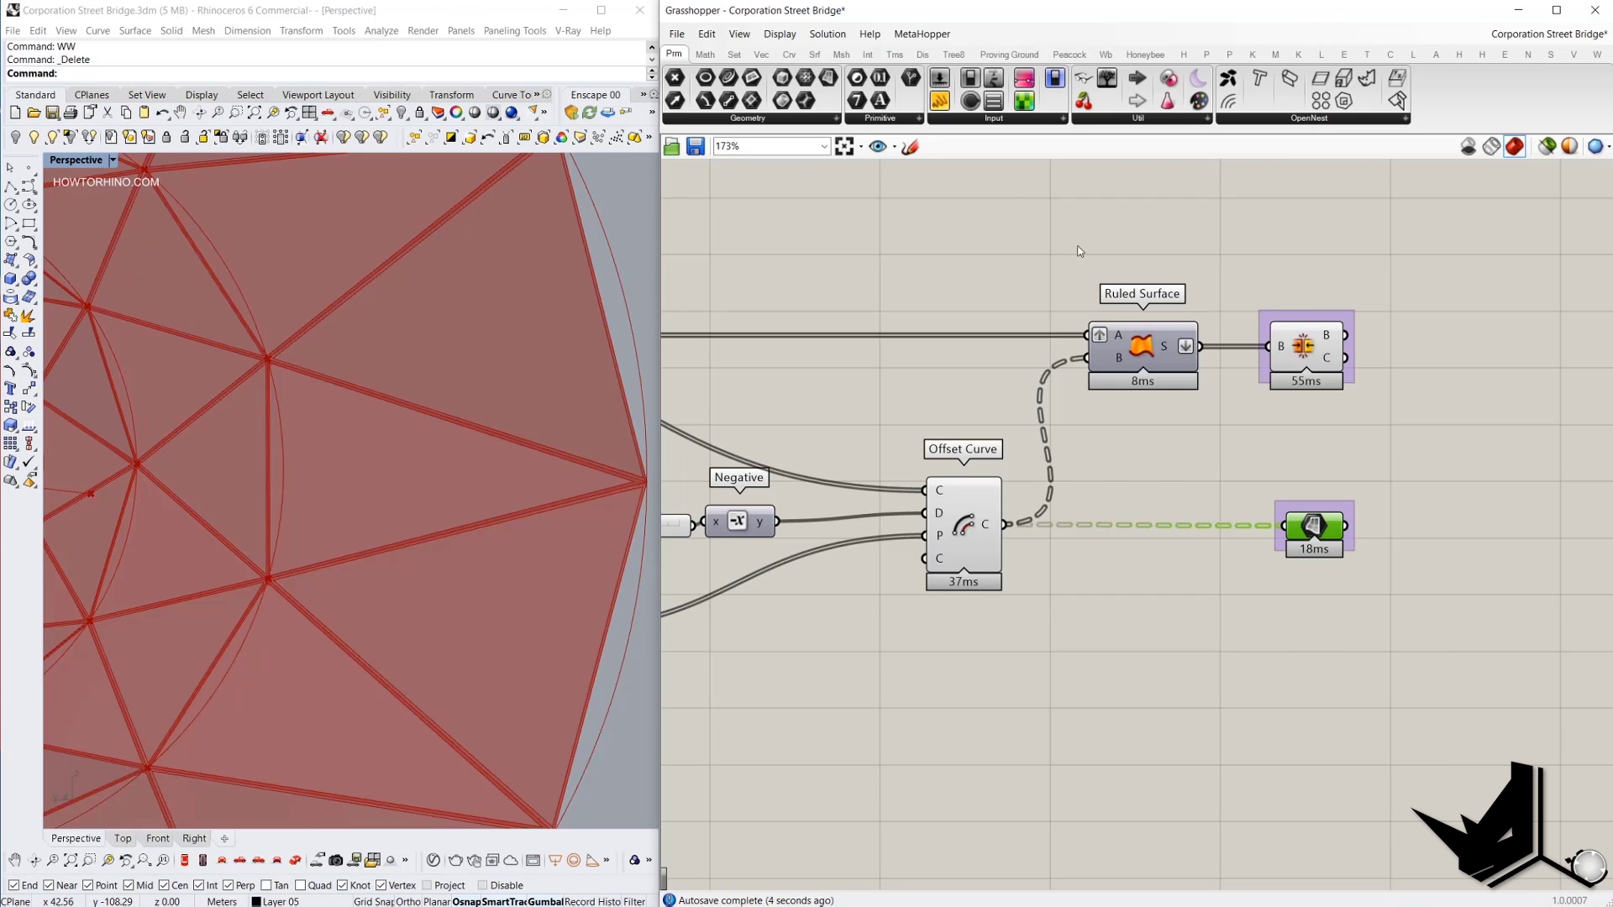
pyautogui.moveTo(939, 100); pyautogui.dragTo(1466, 525)
pyautogui.moveTo(1345, 525); pyautogui.dragTo(1377, 525)
pyautogui.moveTo(1412, 523); pyautogui.dragTo(1440, 522)
# Go back to the graph mapper section of the definition, select the component fed by the linear graph mapper, and view the bridge.
pyautogui.scroll(-3, 1444, 519)
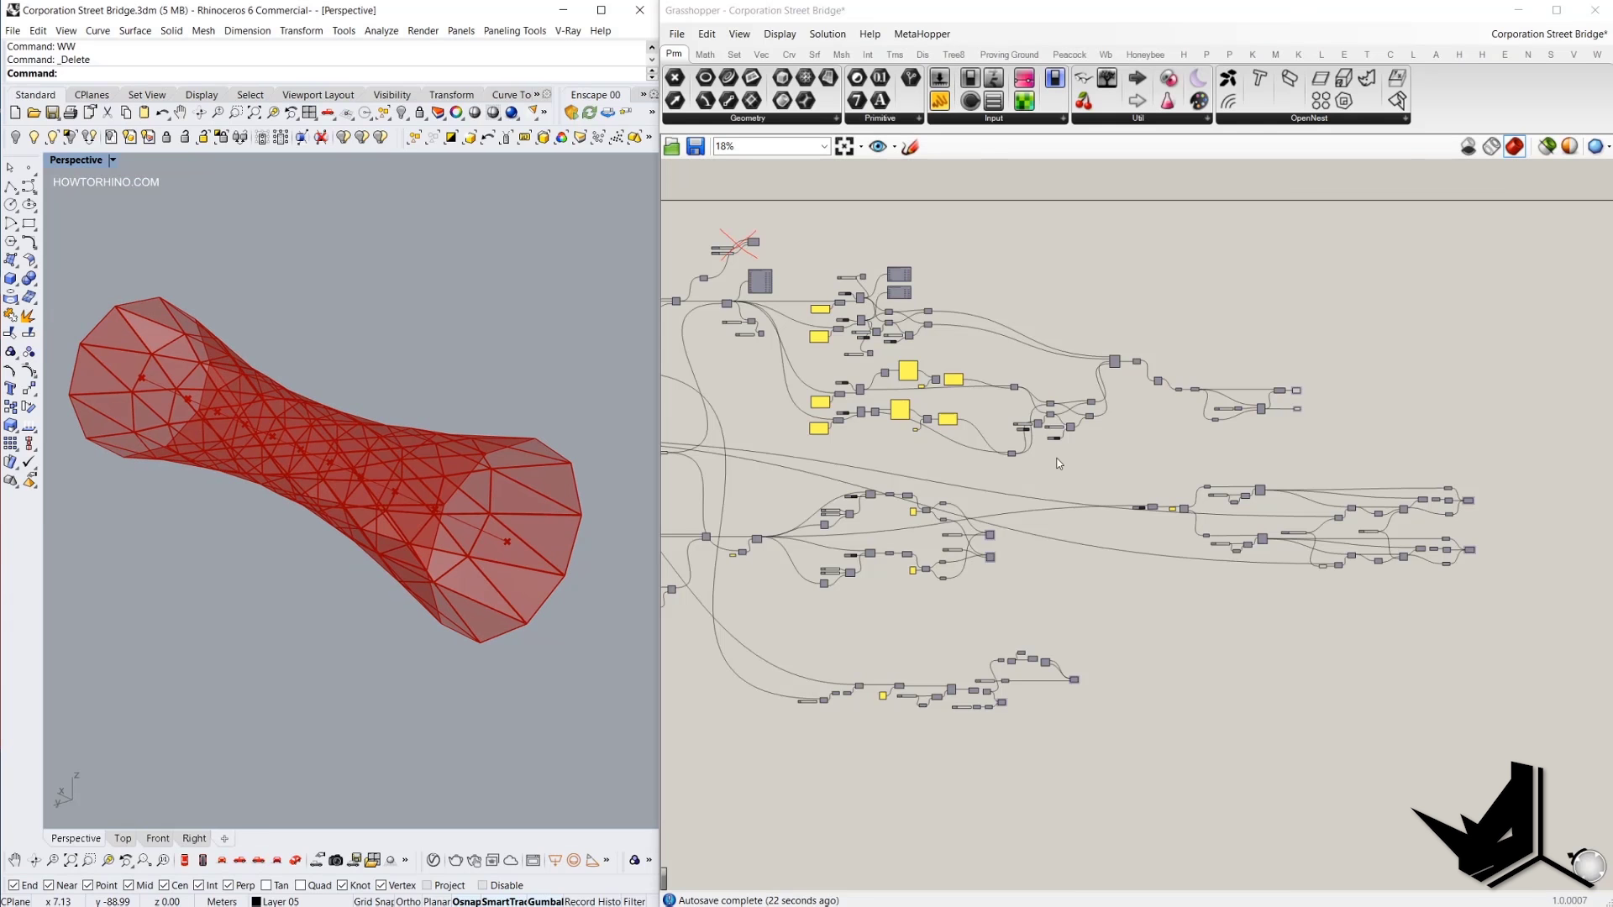
pyautogui.moveTo(1081, 451); pyautogui.dragTo(986, 451, button='right')
pyautogui.scroll(5, 918, 322)
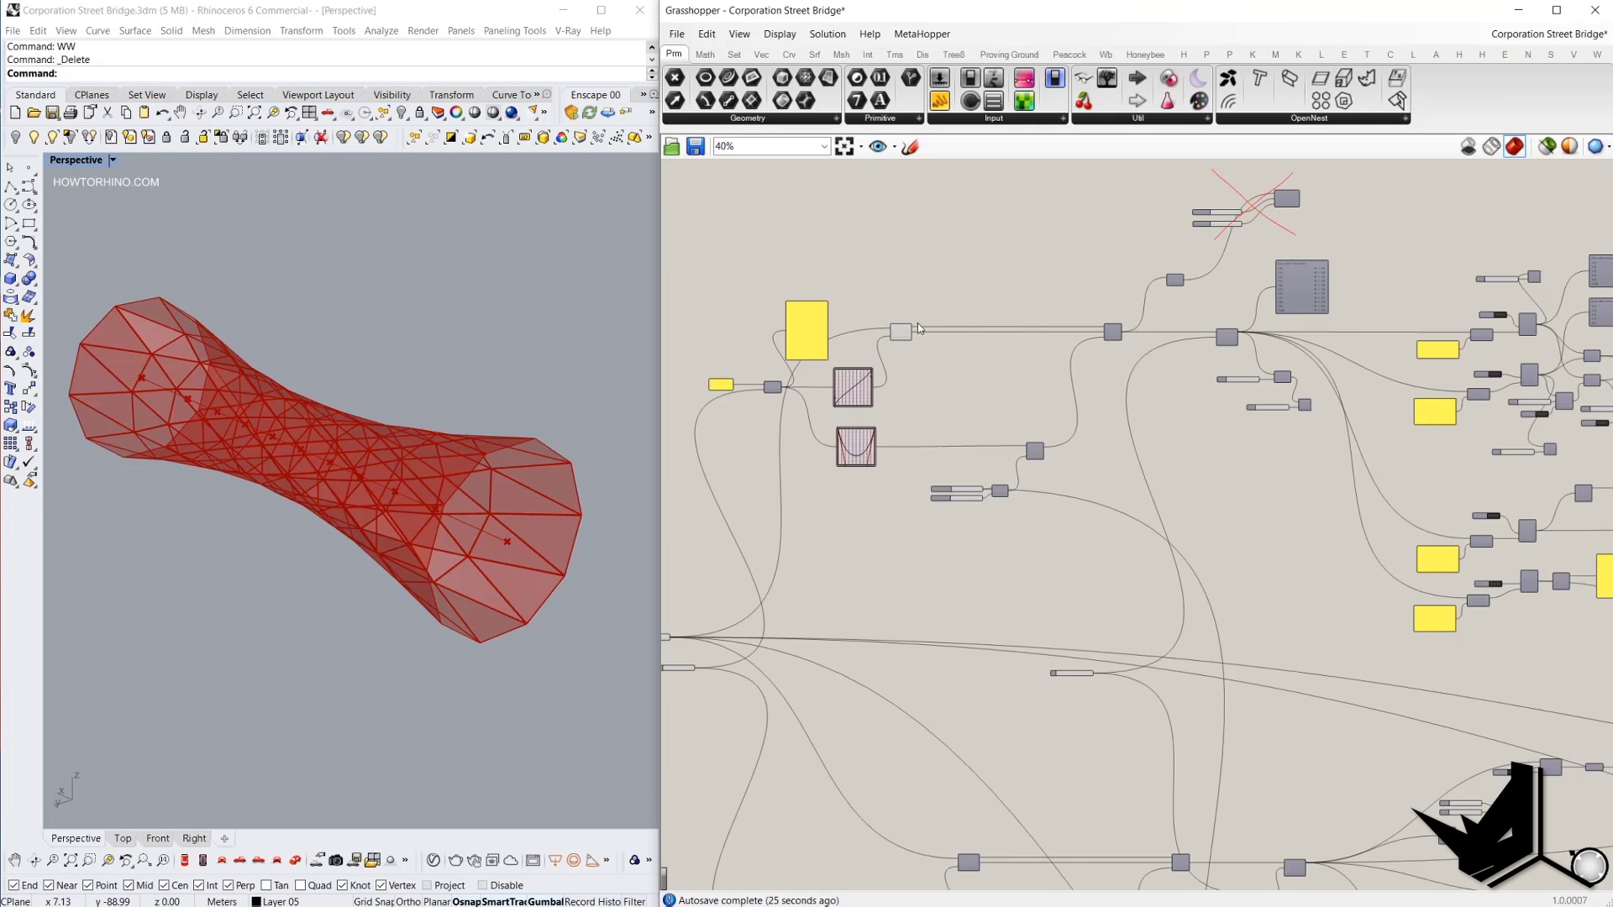
pyautogui.click(899, 331)
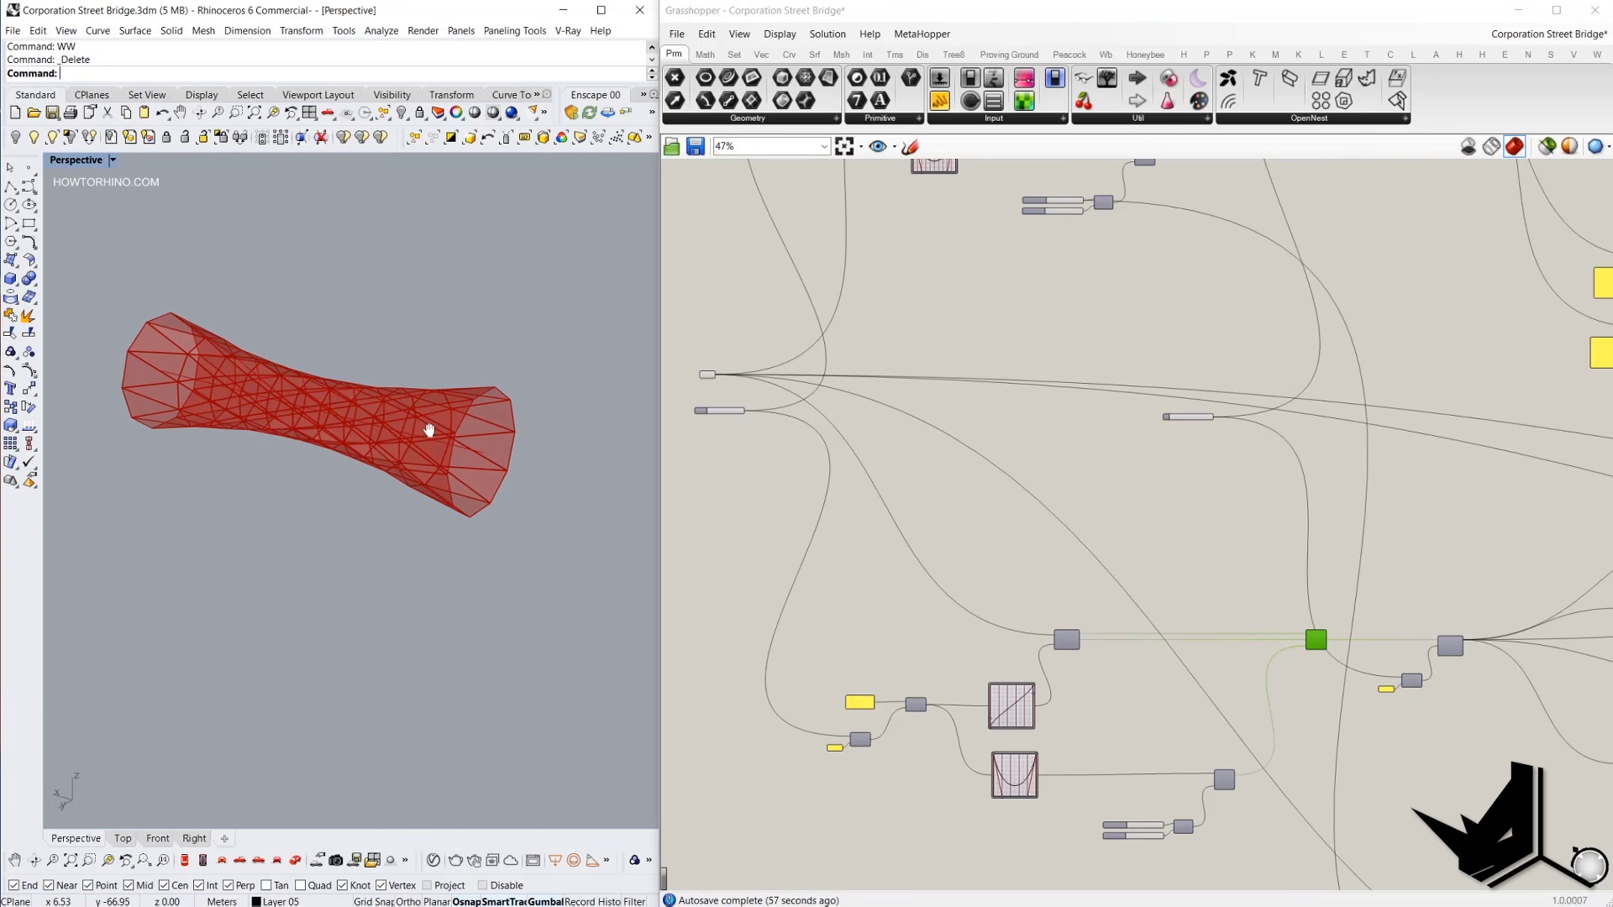
pyautogui.moveTo(425, 428); pyautogui.dragTo(472, 460, button='right')
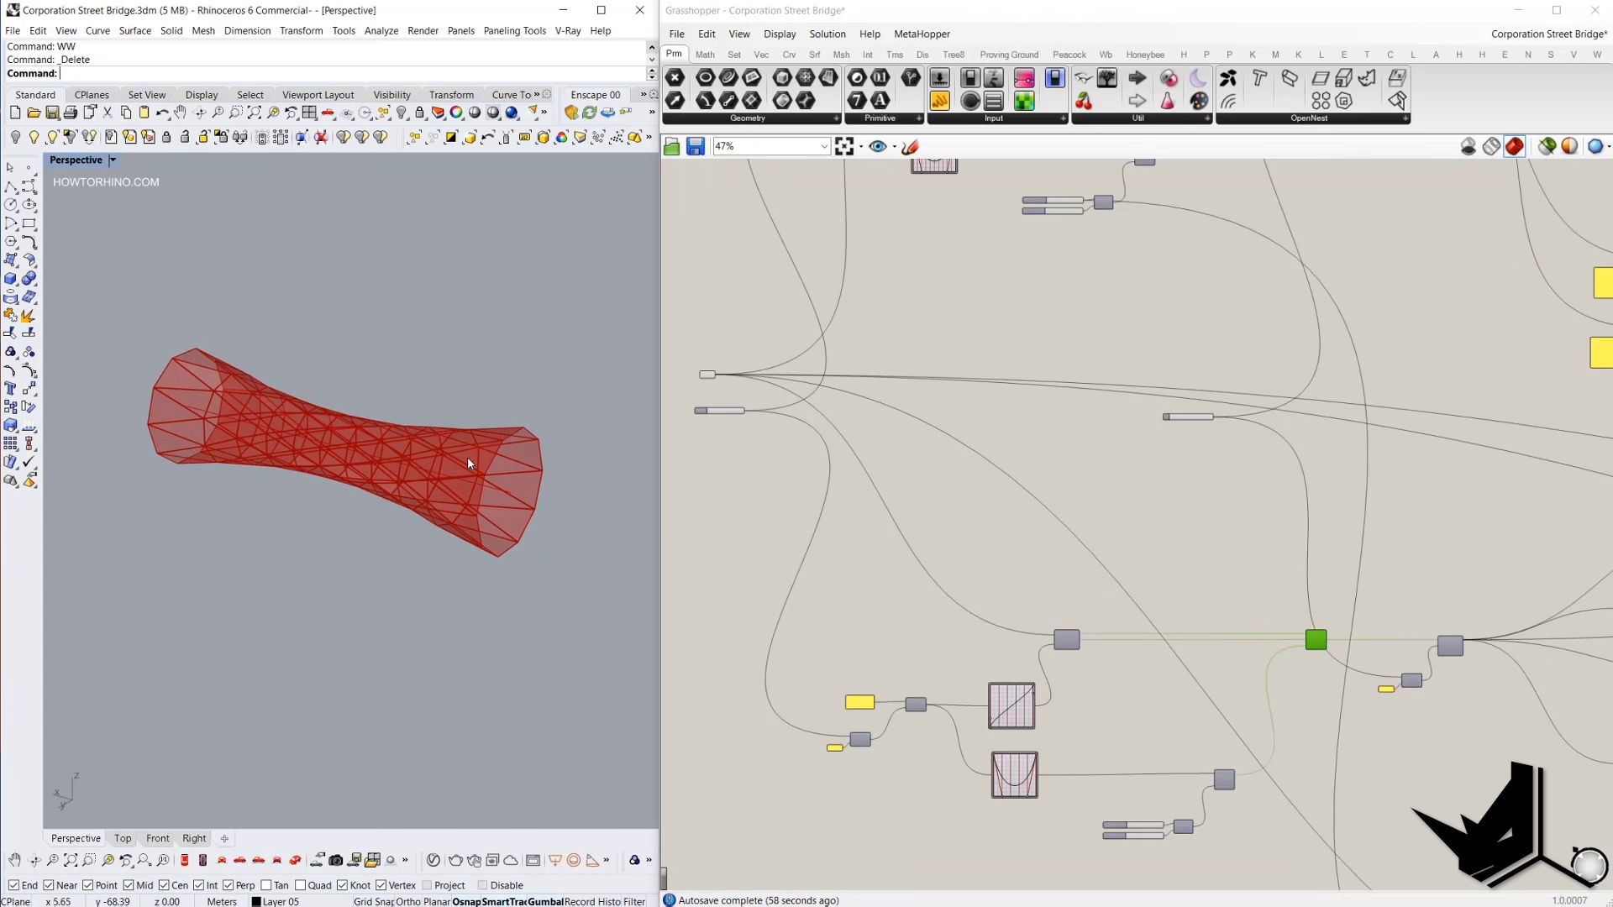
pyautogui.hotkey('alt', 'Tab')
pyautogui.scroll(-3, 932, 512)
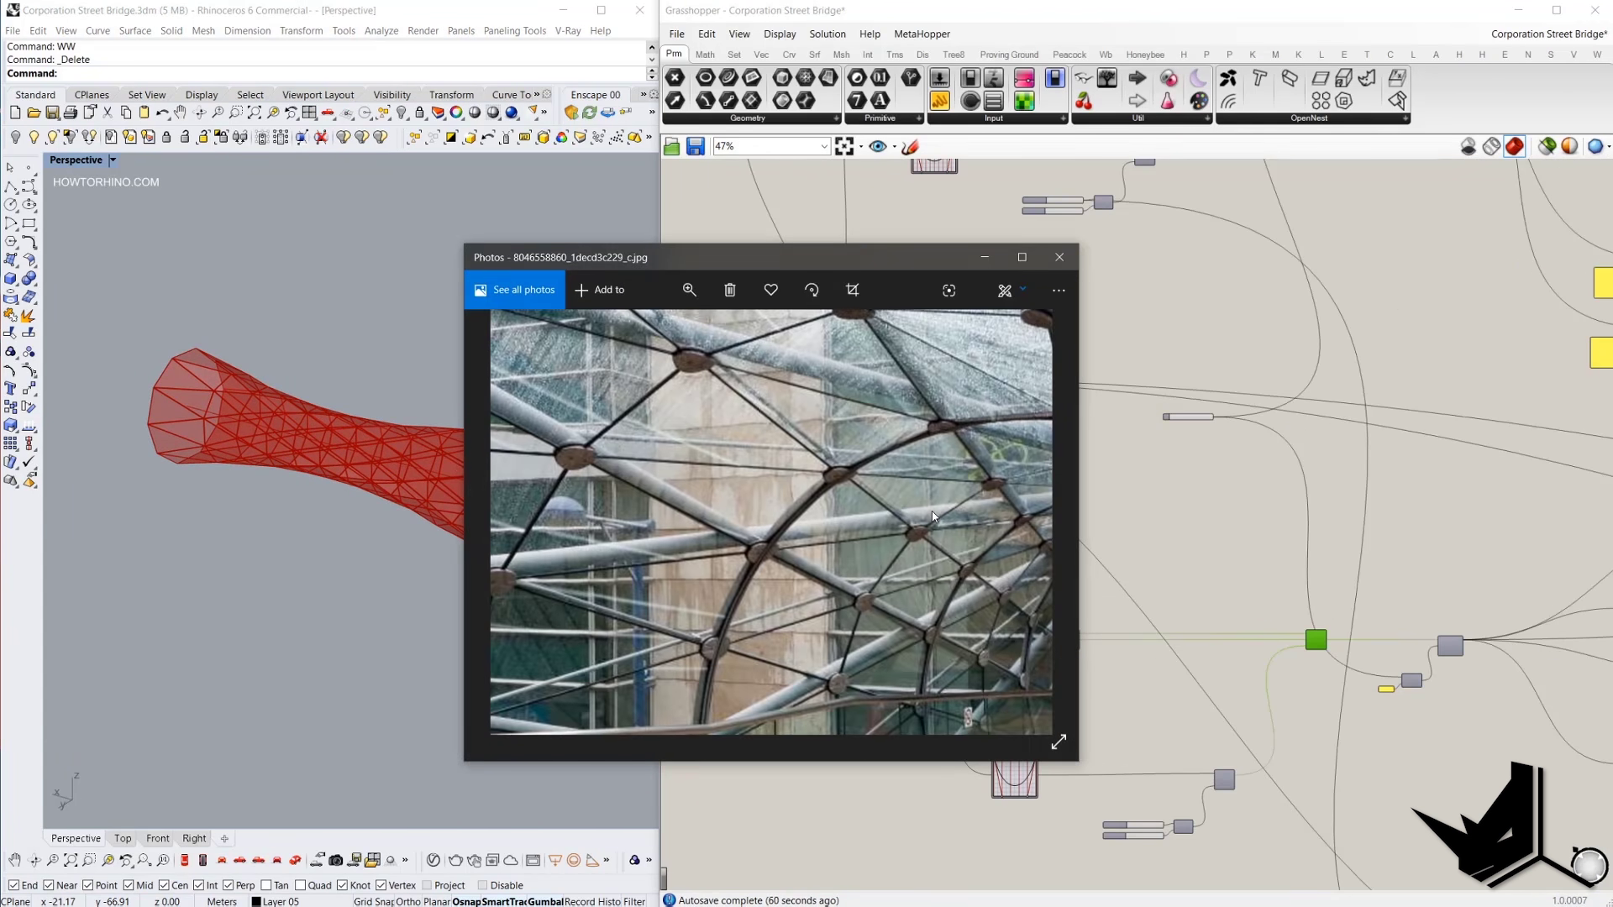
pyautogui.scroll(-1, 932, 512)
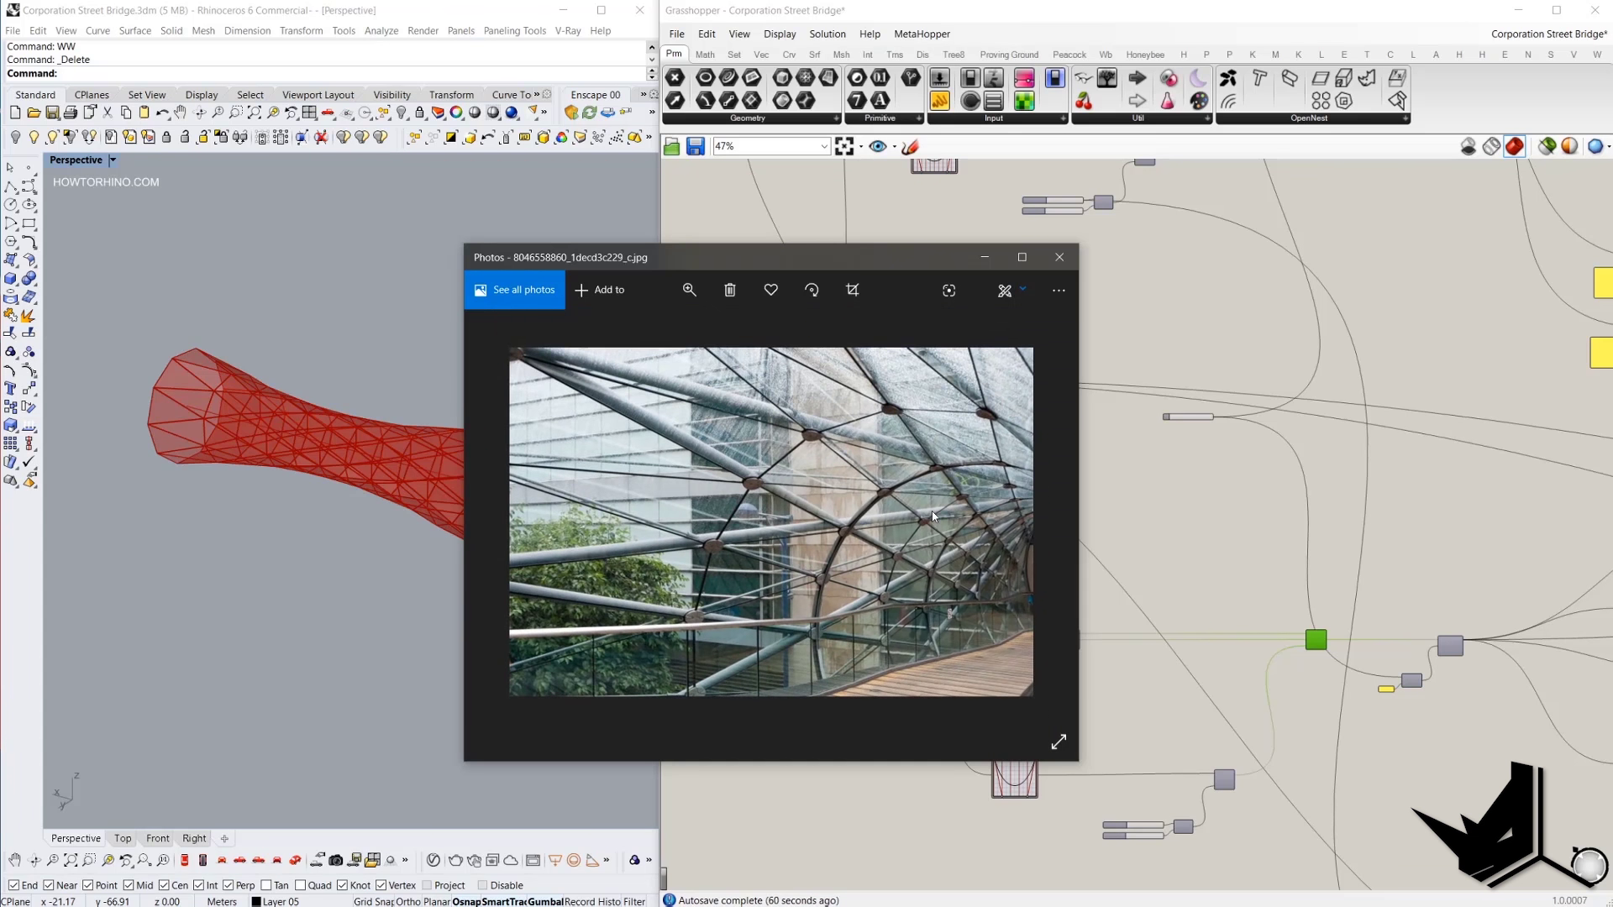
pyautogui.scroll(-1, 931, 512)
pyautogui.scroll(3, 725, 429)
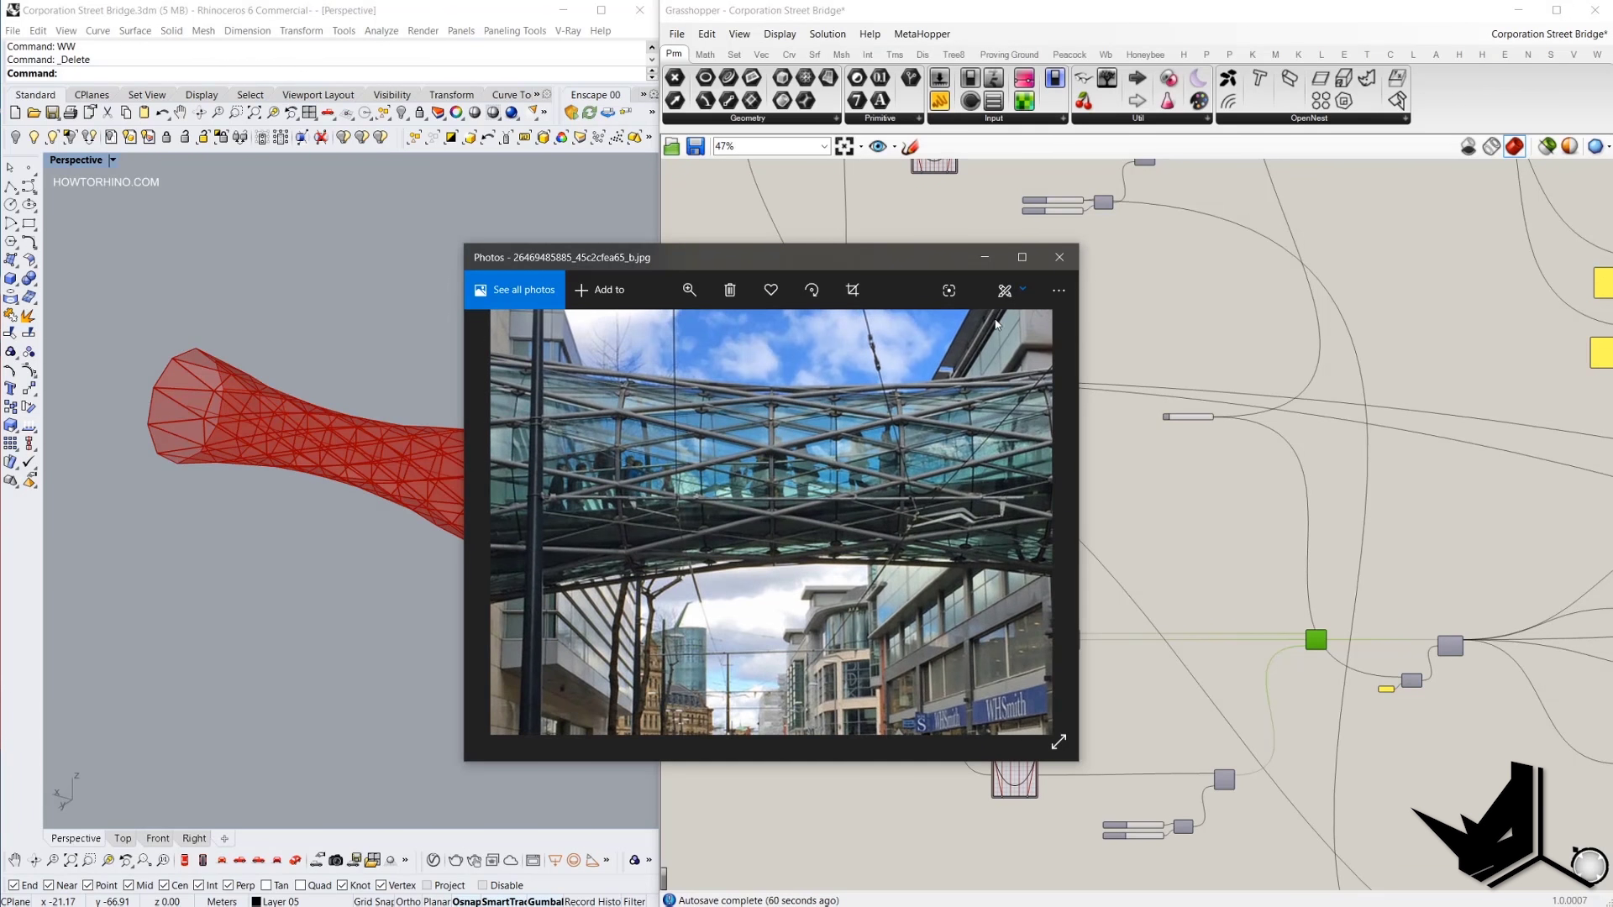
pyautogui.scroll(2, 695, 480)
pyautogui.moveTo(696, 480); pyautogui.dragTo(816, 496)
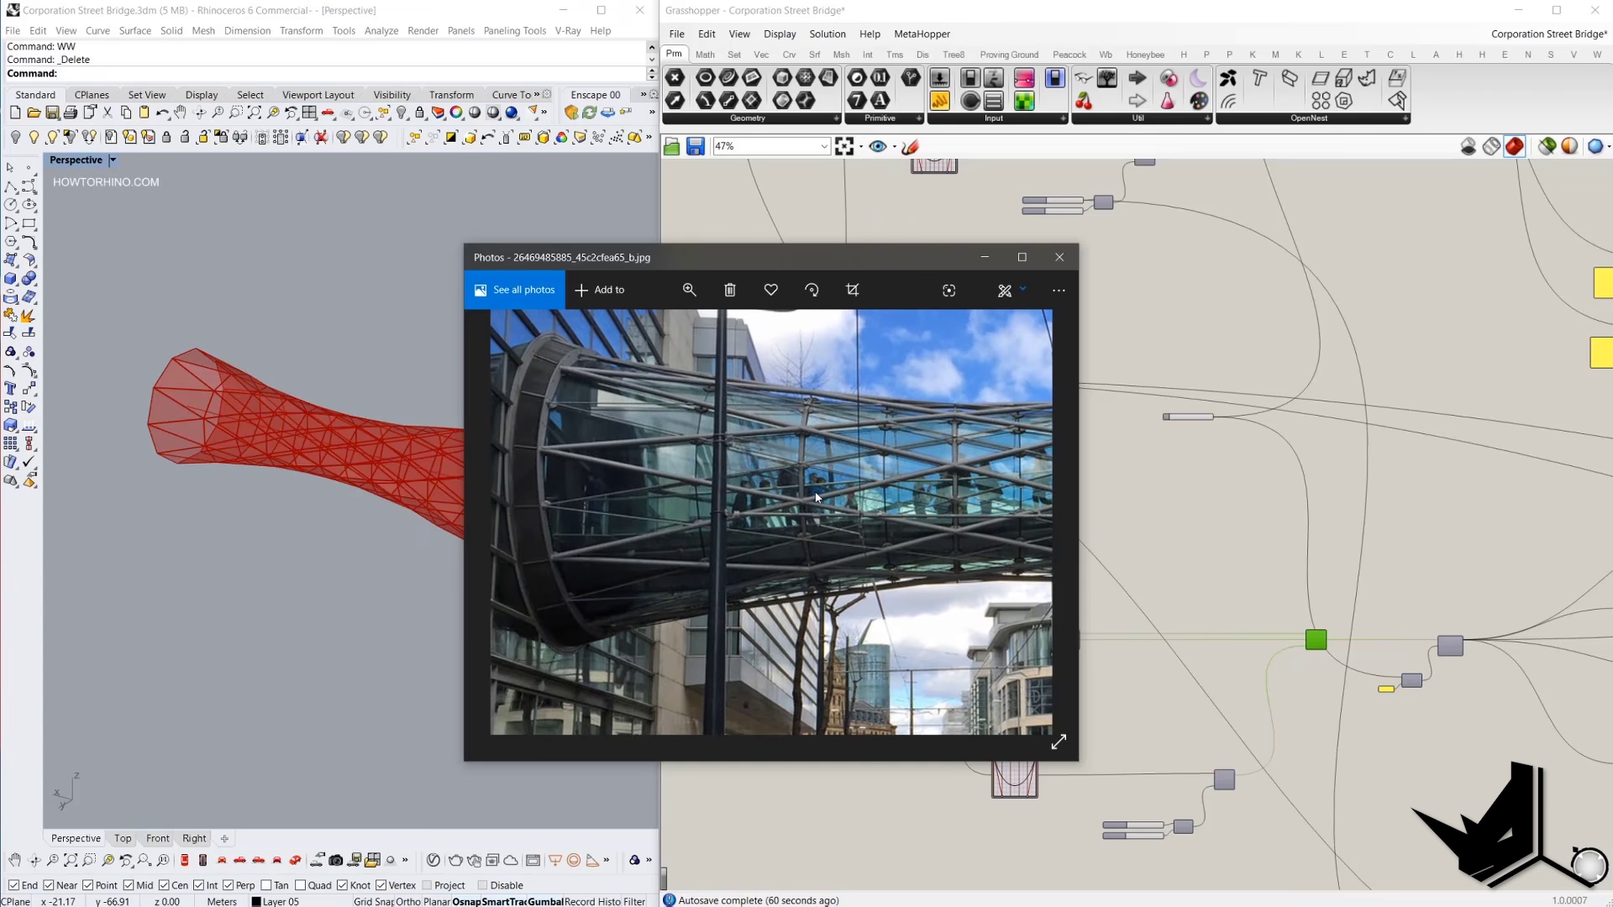
# Capture the area around the bridge photo, outline its triangular panels in yellow, and trace the larger diamond around them in red.
pyautogui.press('Print')
pyautogui.moveTo(474, 295); pyautogui.dragTo(1073, 751)
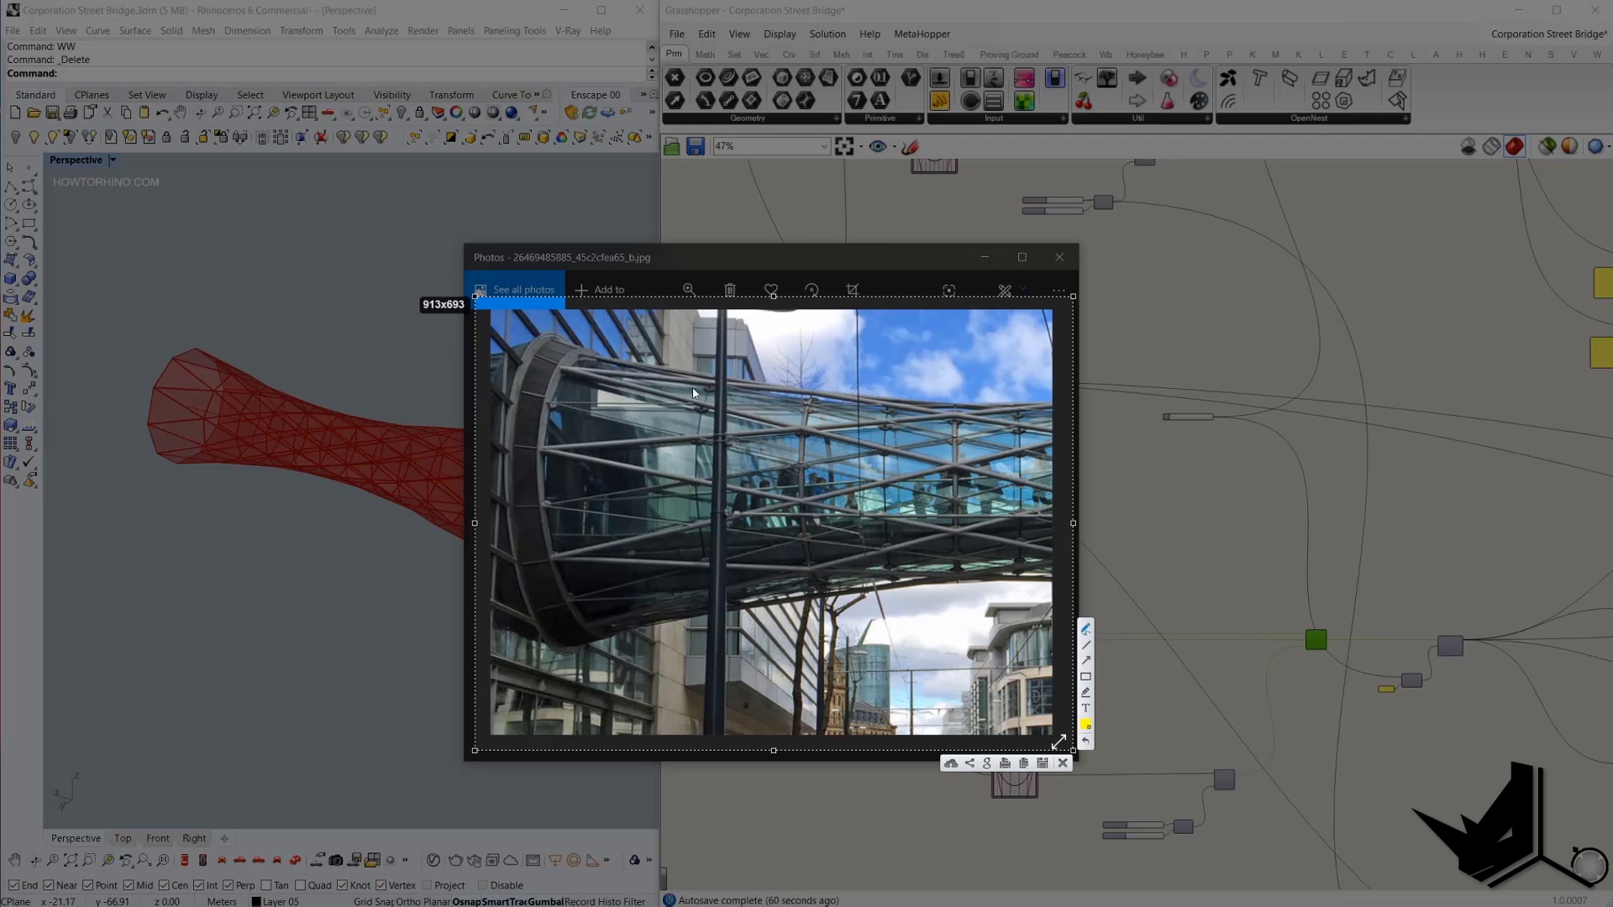
pyautogui.moveTo(690, 455)
pyautogui.mouseDown()
pyautogui.moveTo(696, 438)
pyautogui.moveTo(563, 443)
pyautogui.moveTo(693, 458)
pyautogui.mouseUp()
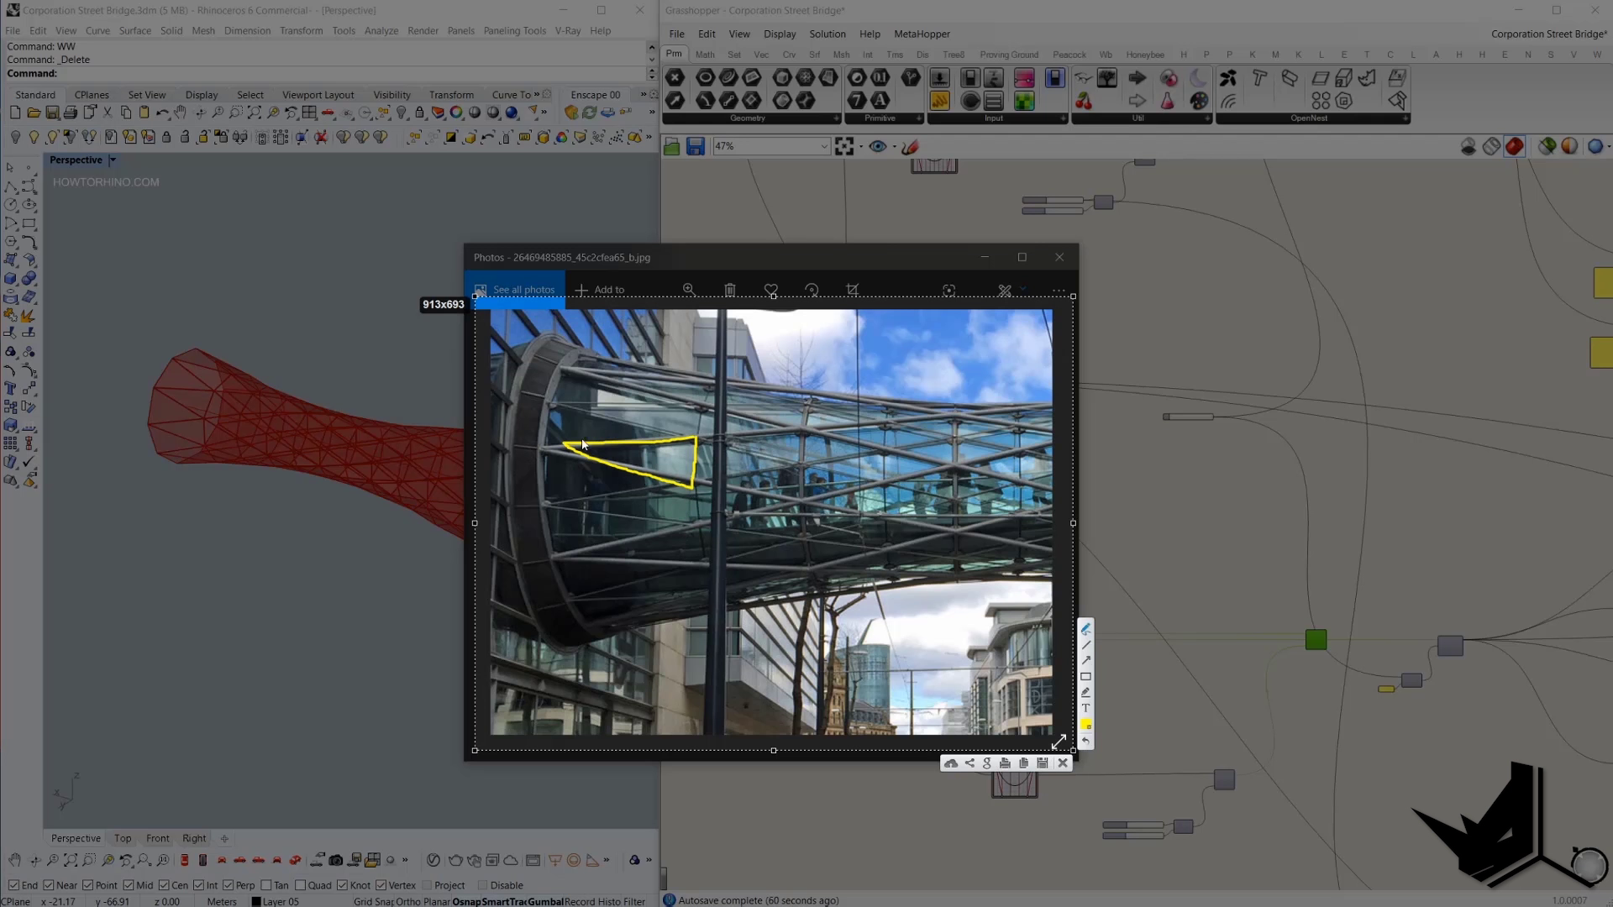
pyautogui.moveTo(551, 446)
pyautogui.mouseDown()
pyautogui.moveTo(805, 426)
pyautogui.moveTo(706, 482)
pyautogui.moveTo(544, 450)
pyautogui.mouseUp()
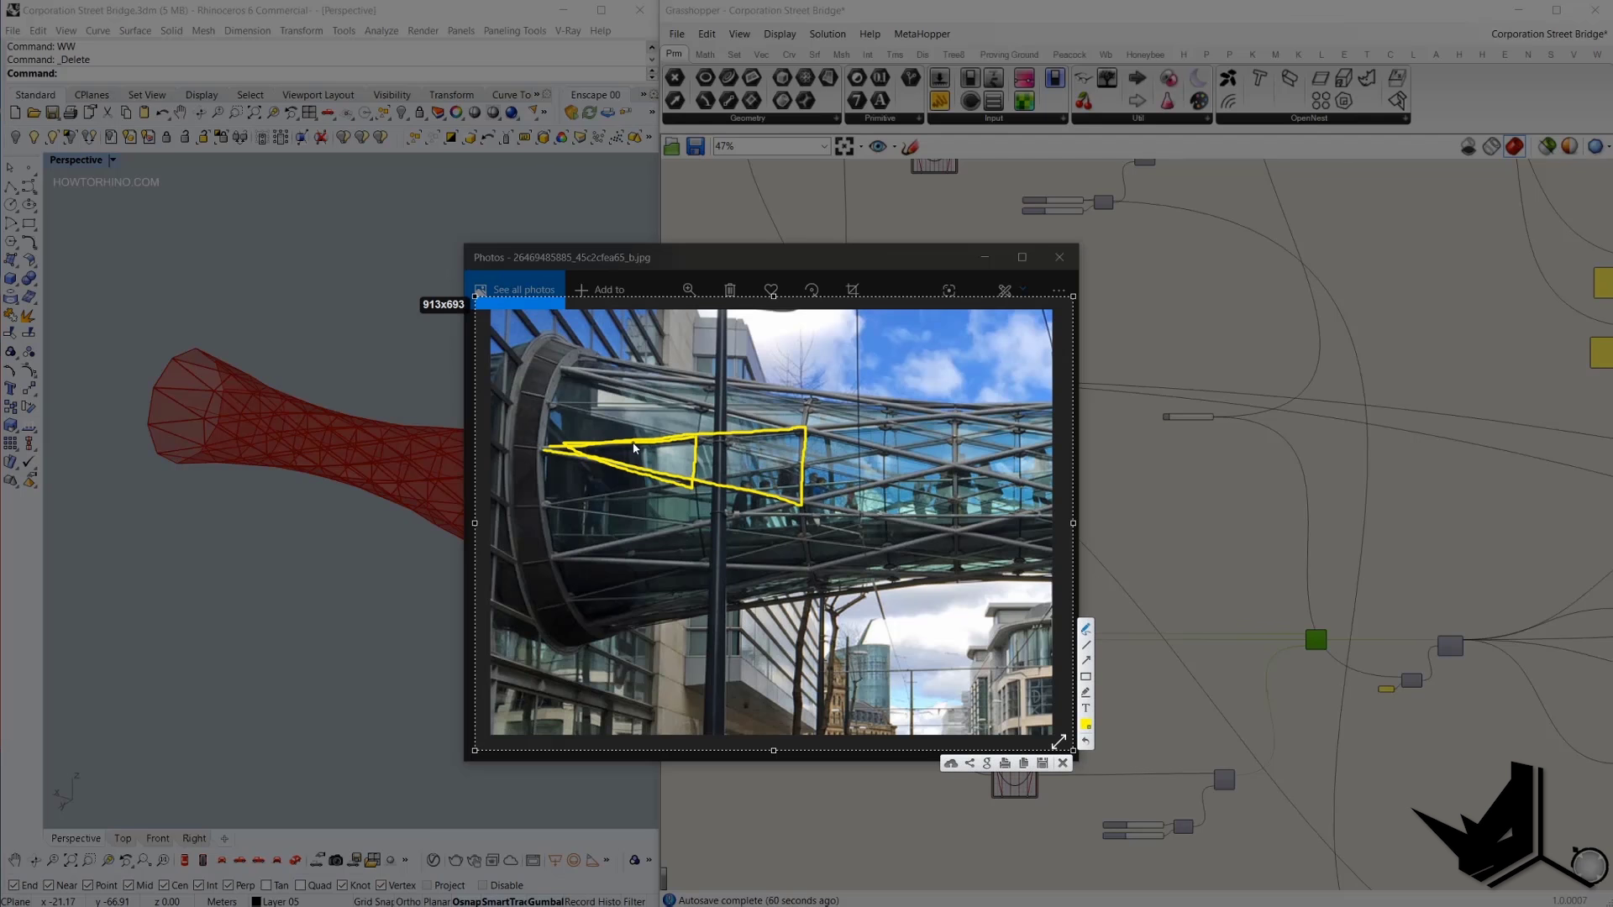
pyautogui.moveTo(698, 439)
pyautogui.mouseDown()
pyautogui.moveTo(794, 464)
pyautogui.moveTo(685, 485)
pyautogui.mouseUp()
pyautogui.click(1086, 724)
pyautogui.moveTo(559, 445)
pyautogui.mouseDown()
pyautogui.moveTo(896, 454)
pyautogui.moveTo(886, 489)
pyautogui.moveTo(772, 494)
pyautogui.moveTo(579, 446)
pyautogui.mouseUp()
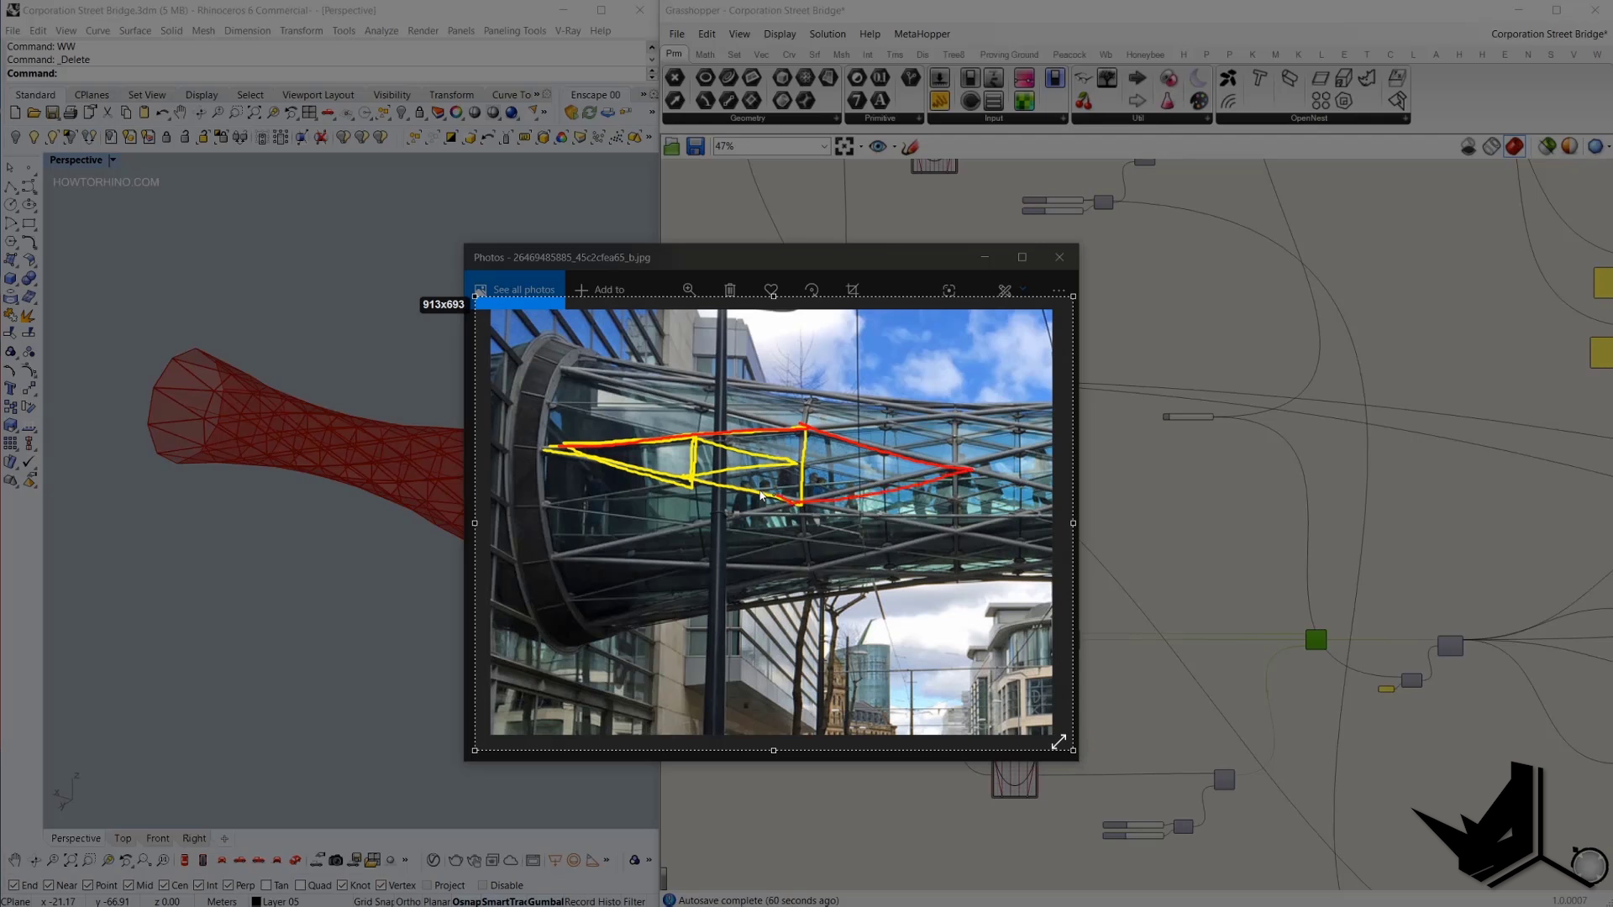
# Trace the panel divisions and an adjacent lower diamond in red over the captured bridge photo, and discard the capture.
pyautogui.moveTo(797, 514); pyautogui.dragTo(804, 429)
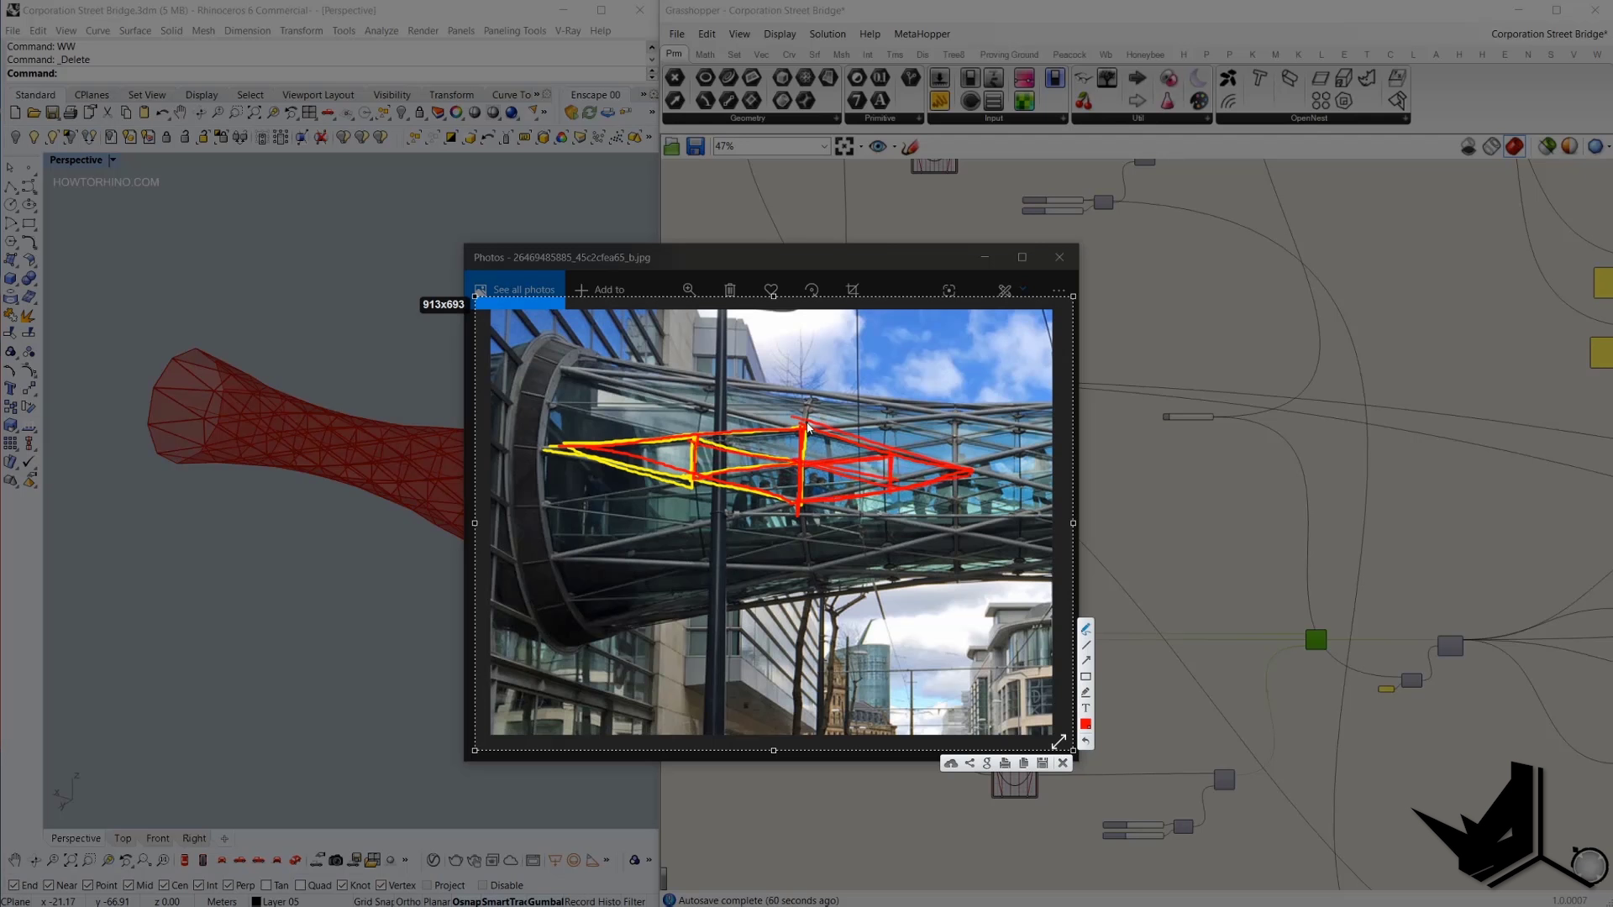
pyautogui.moveTo(794, 504); pyautogui.dragTo(807, 576)
pyautogui.moveTo(793, 501)
pyautogui.mouseDown()
pyautogui.moveTo(571, 545)
pyautogui.moveTo(807, 576)
pyautogui.mouseUp()
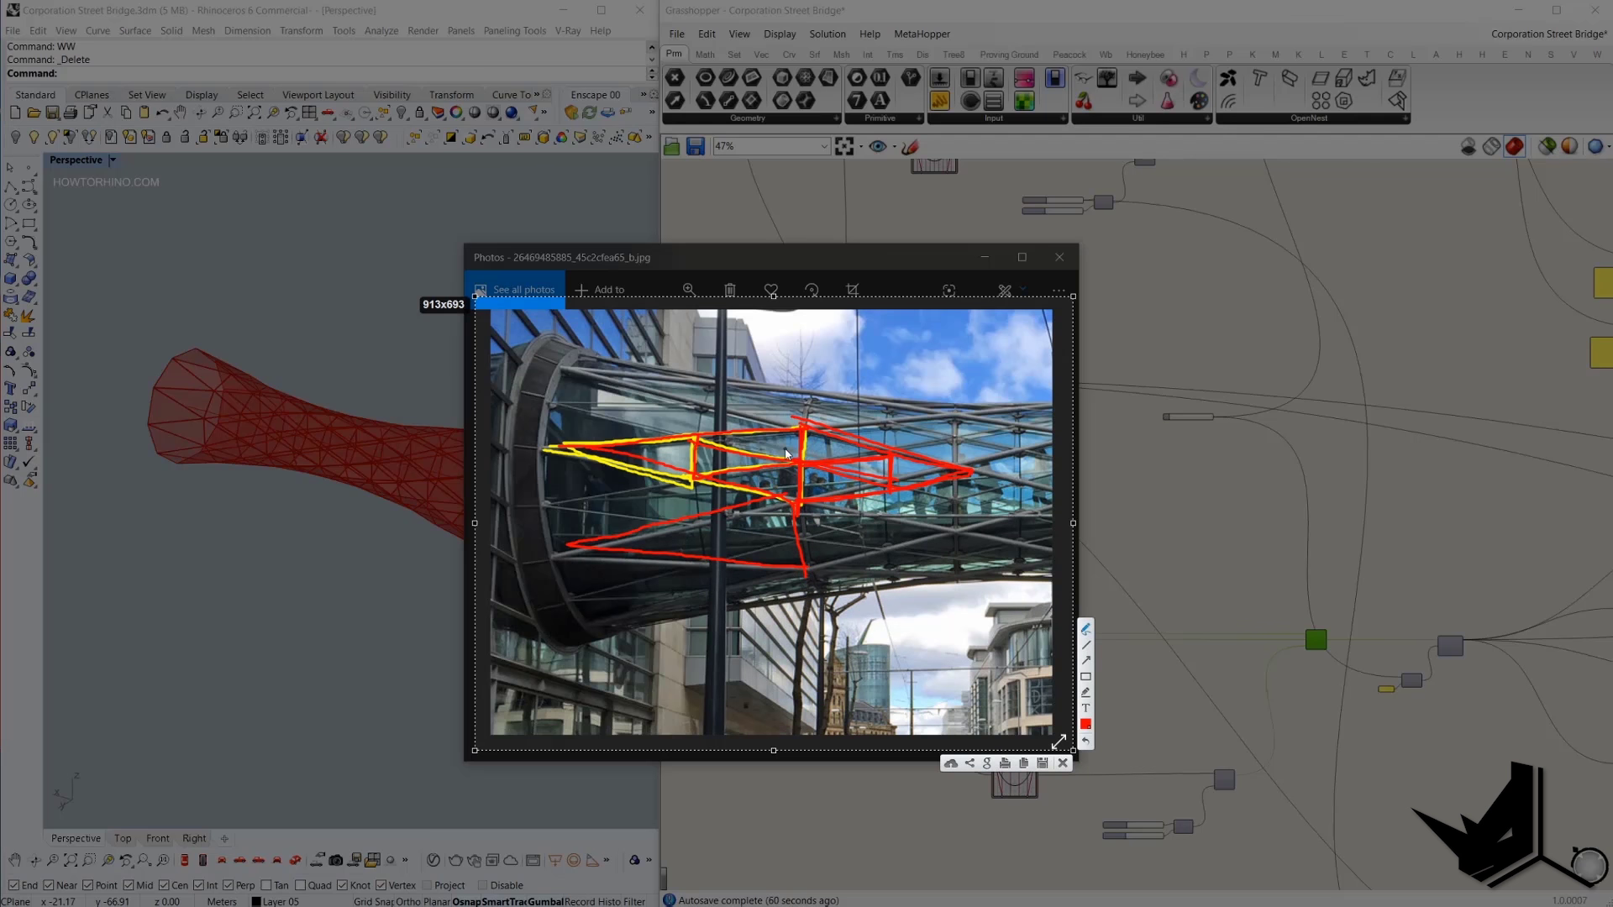
pyautogui.moveTo(710, 523)
pyautogui.mouseDown()
pyautogui.moveTo(713, 554)
pyautogui.moveTo(790, 542)
pyautogui.moveTo(719, 557)
pyautogui.mouseUp()
pyautogui.moveTo(798, 508)
pyautogui.mouseDown()
pyautogui.moveTo(924, 517)
pyautogui.moveTo(891, 553)
pyautogui.moveTo(809, 580)
pyautogui.mouseUp()
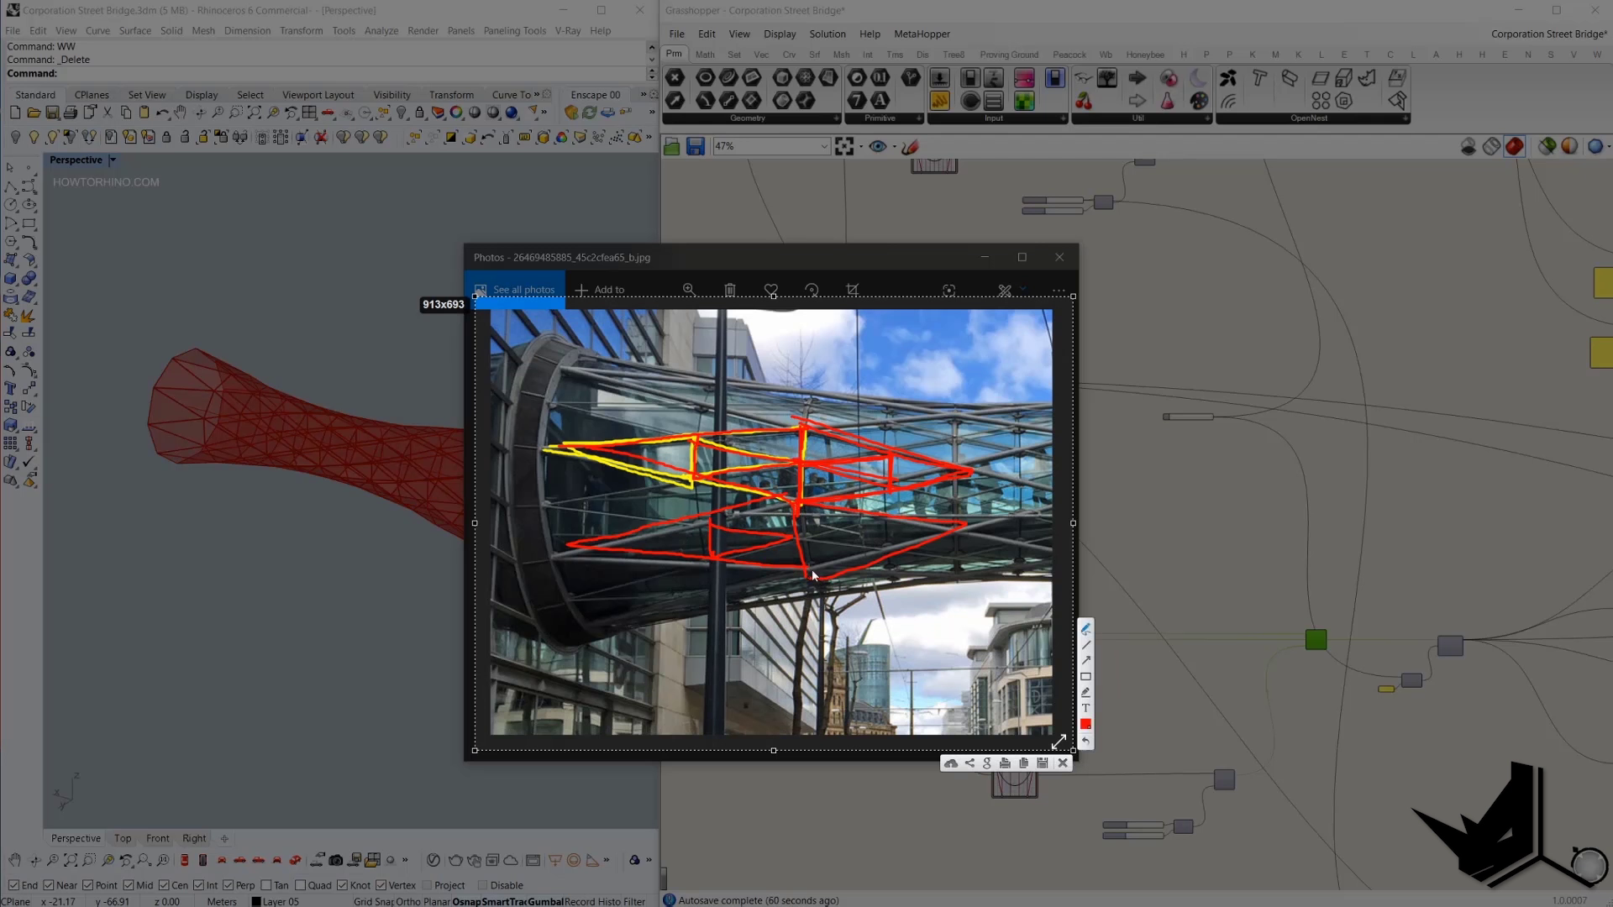
pyautogui.press('Escape')
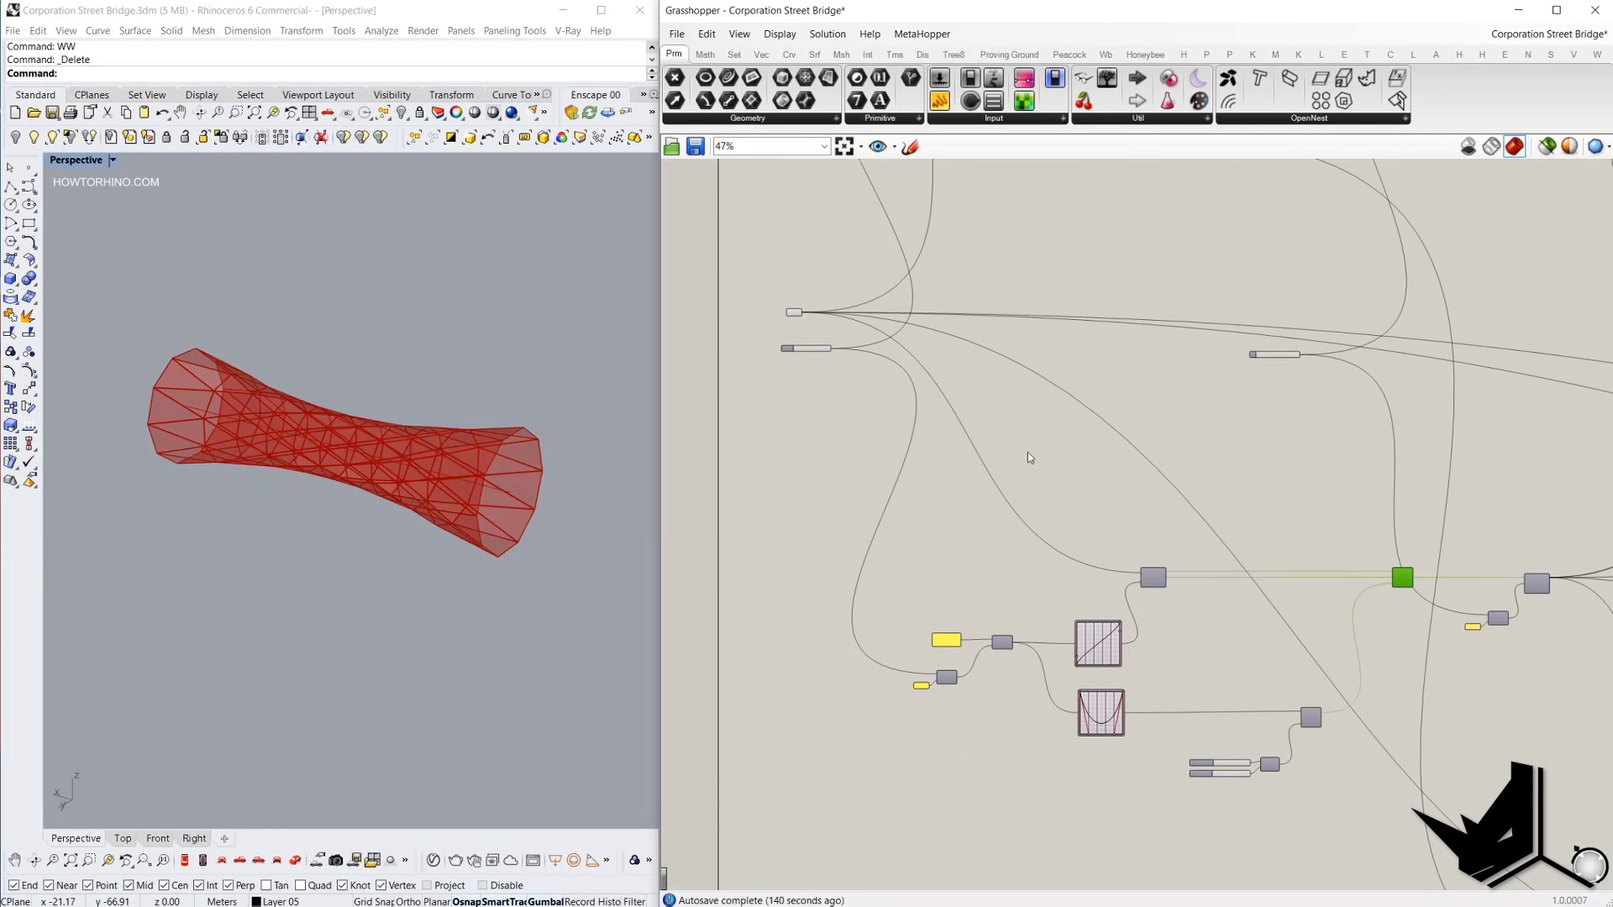
# Locate the Range component ahead of the lower pair of graph mappers and select its 0 to 1 domain panel.
pyautogui.scroll(6, 804, 701)
pyautogui.scroll(-5, 899, 485)
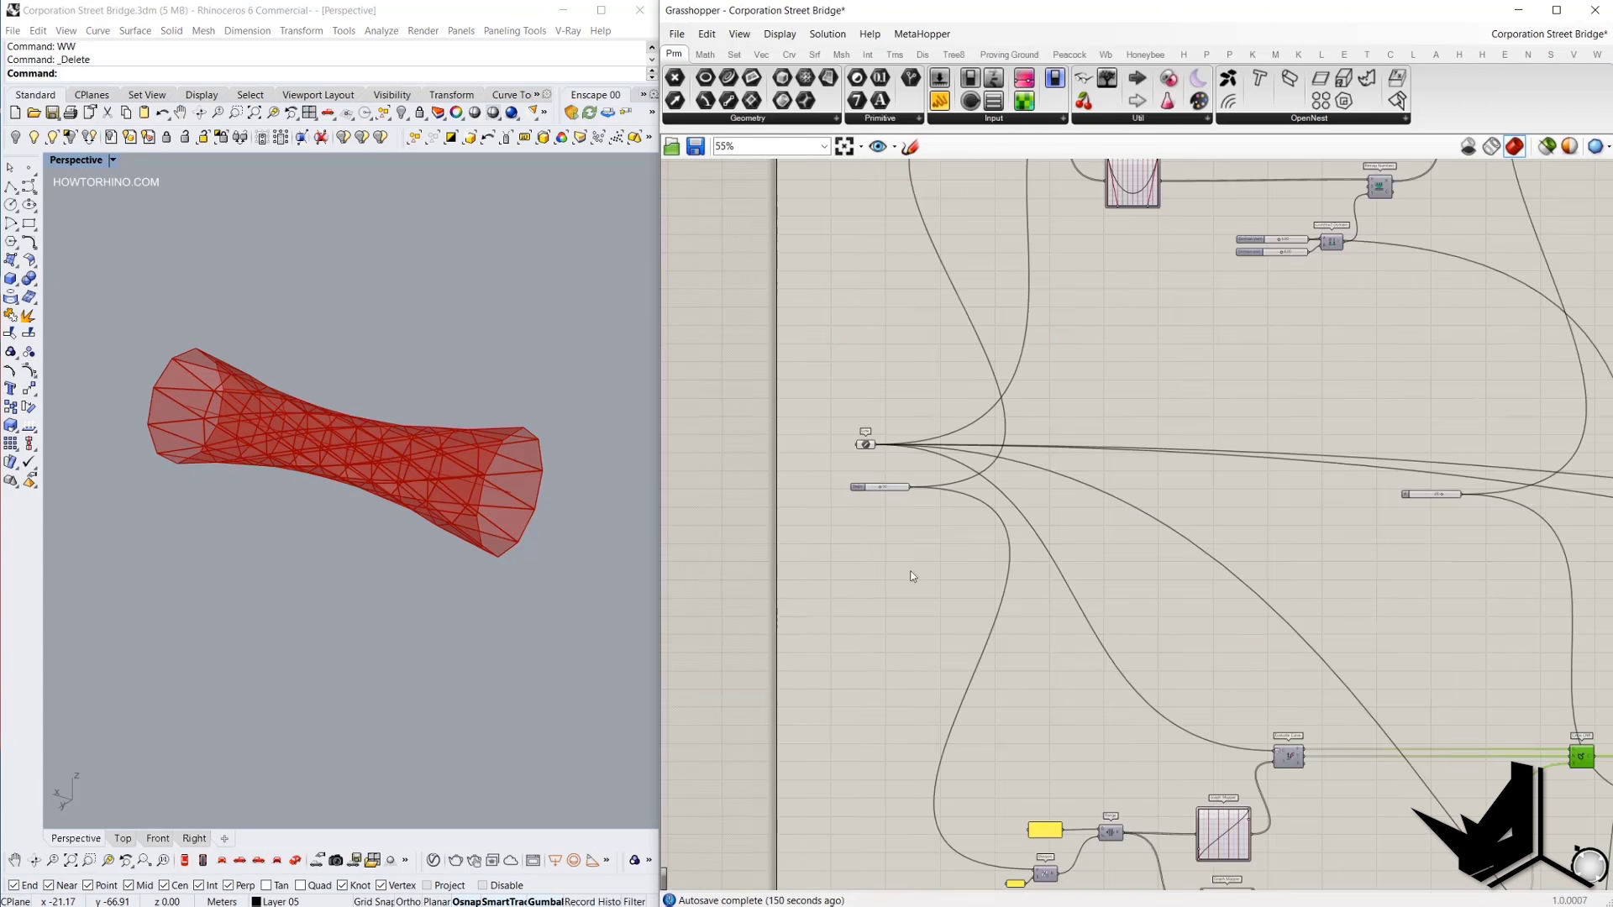
pyautogui.moveTo(1003, 795); pyautogui.dragTo(1004, 669, button='right')
pyautogui.scroll(4, 1004, 669)
pyautogui.moveTo(1109, 762); pyautogui.dragTo(984, 630, button='right')
pyautogui.scroll(3, 985, 630)
pyautogui.click(984, 598)
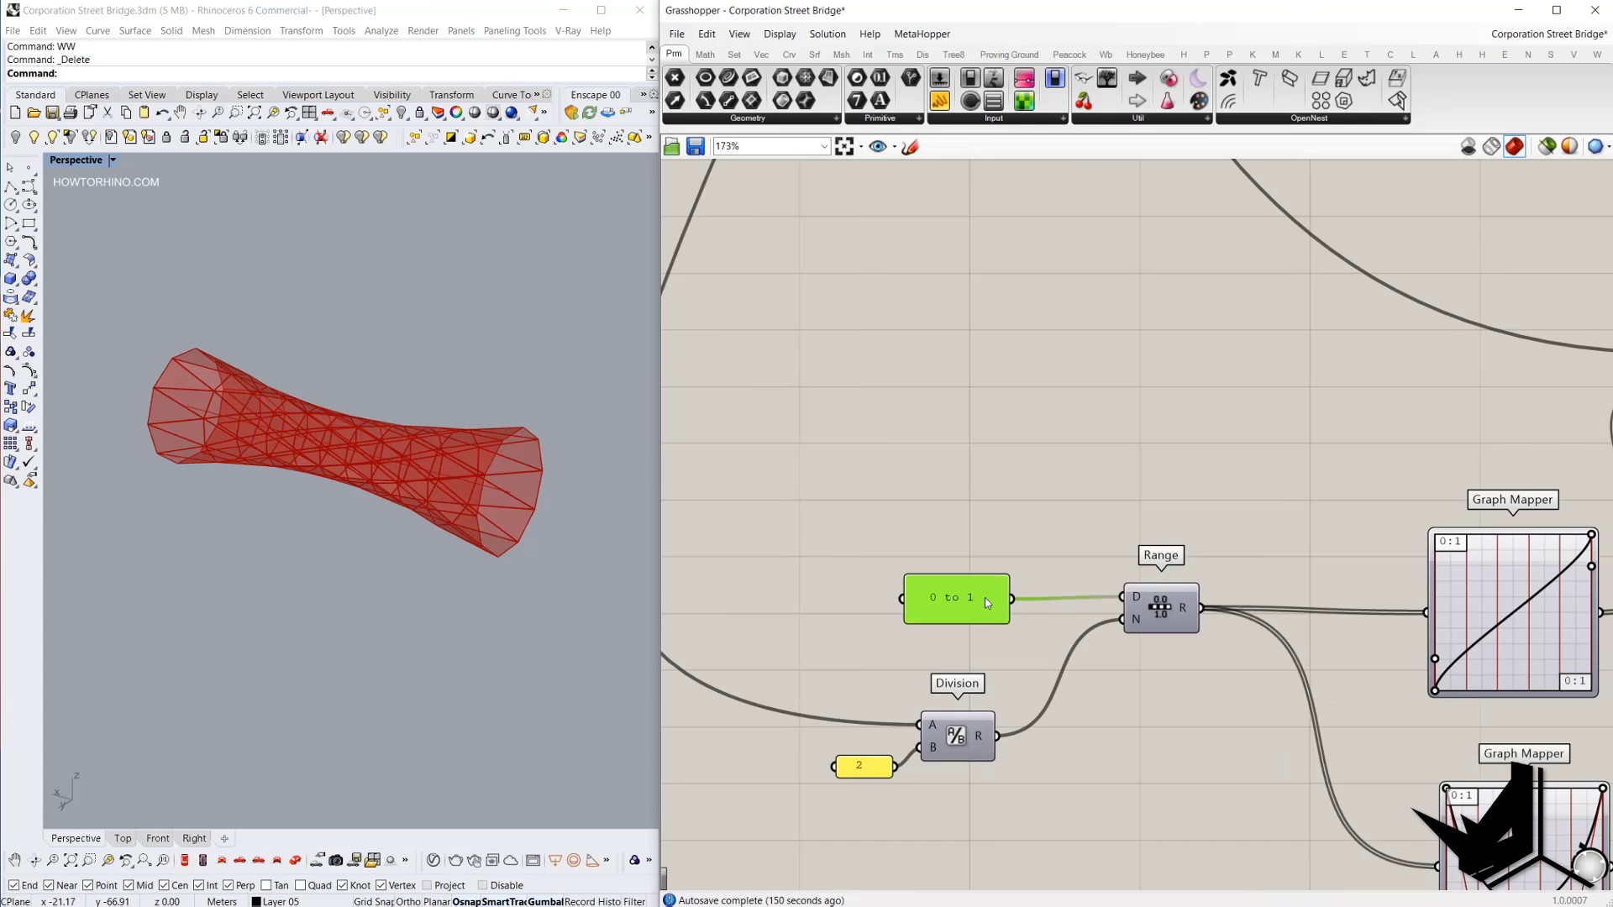
pyautogui.moveTo(1174, 620); pyautogui.dragTo(1097, 612, button='right')
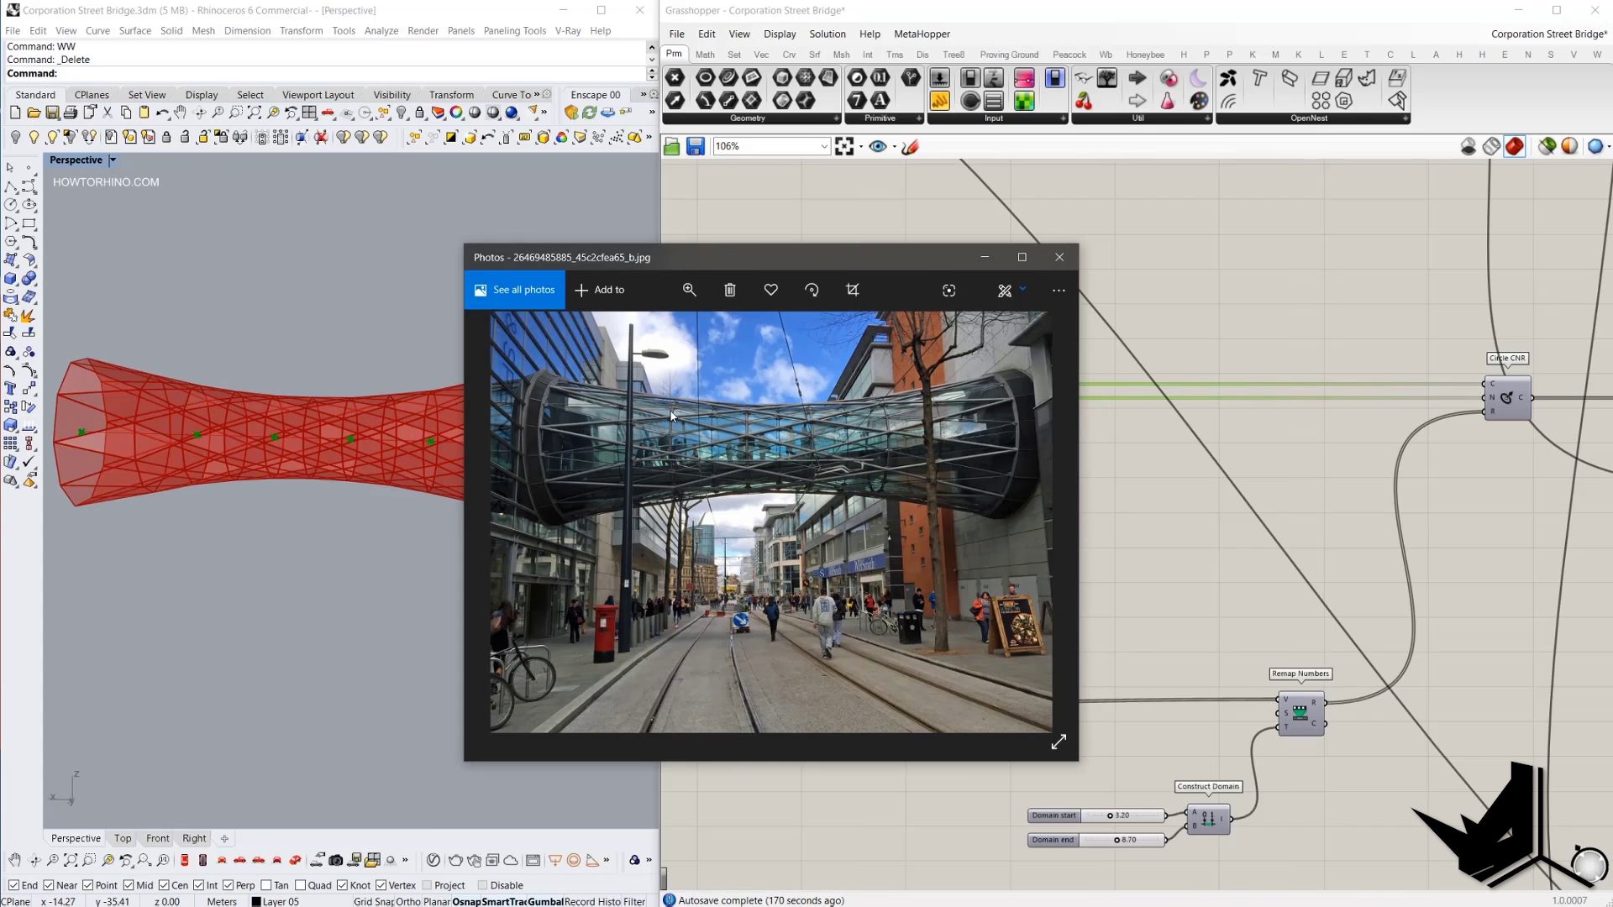
# Minimise the bridge photo and compare this section's Domain start and Domain end sliders with those of the other graph mapper section.
pyautogui.click(983, 258)
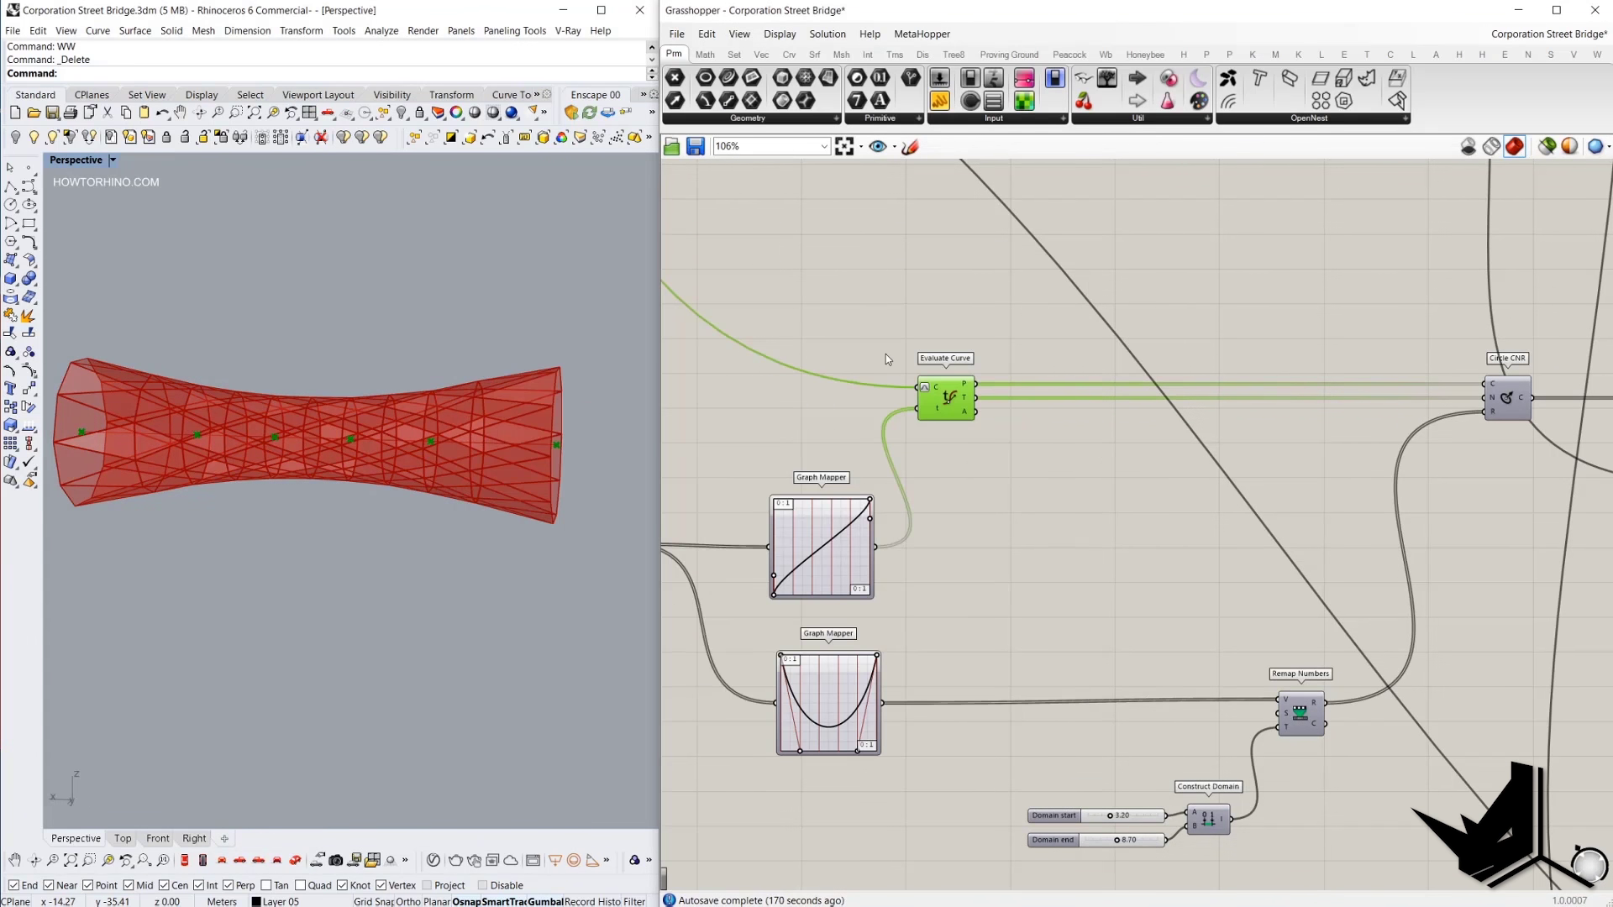
pyautogui.scroll(-2, 1084, 341)
pyautogui.scroll(4, 1172, 679)
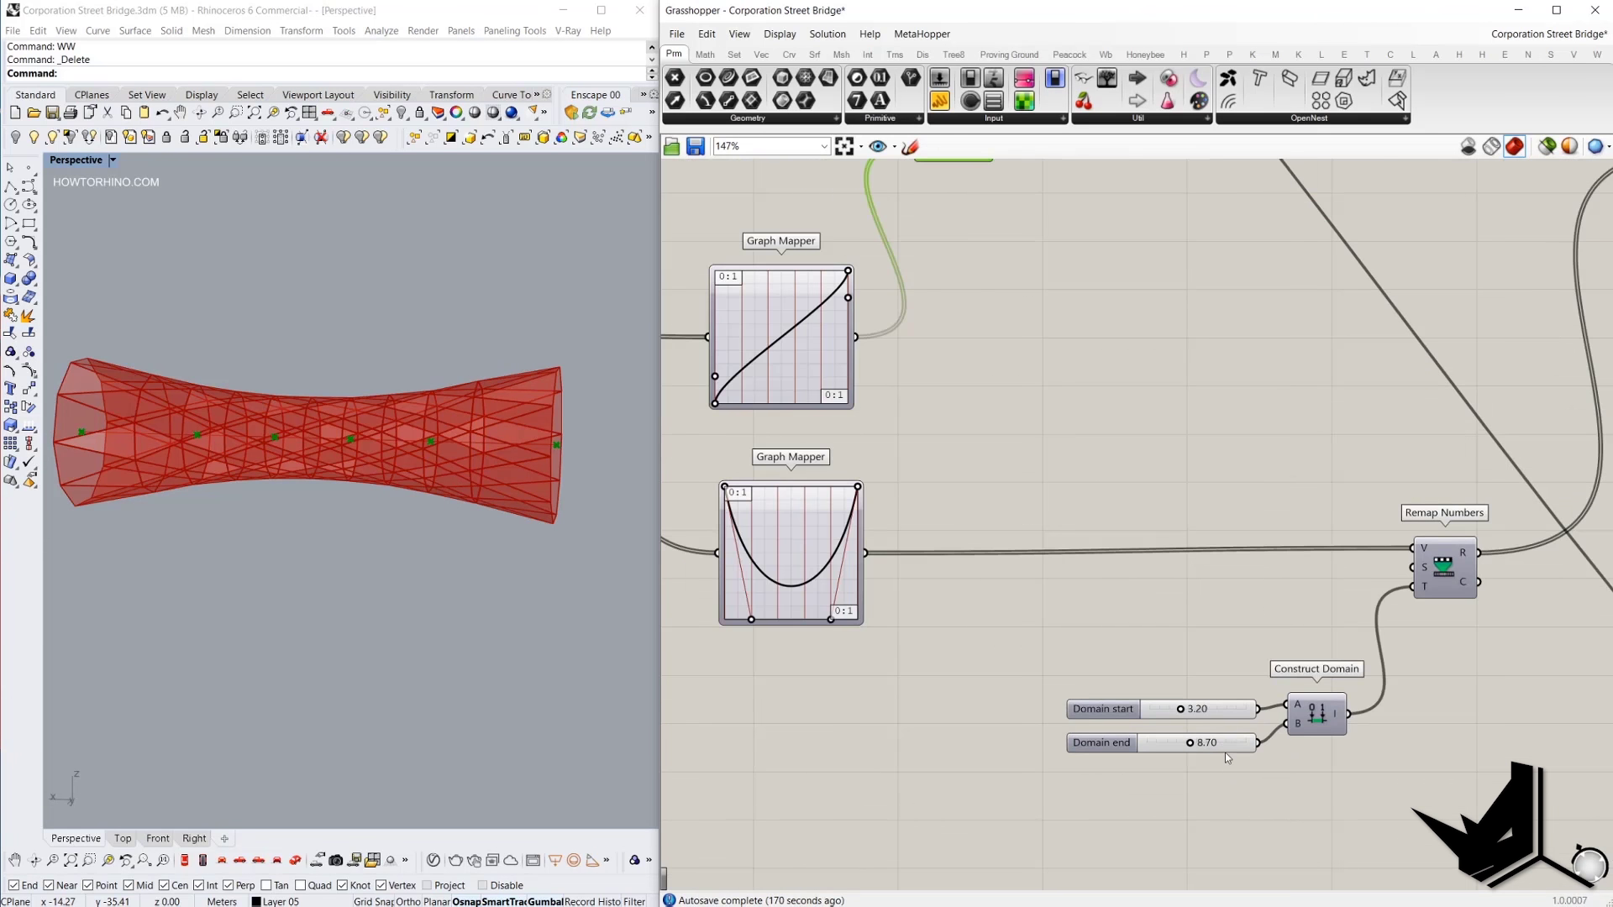
pyautogui.scroll(-3, 1224, 746)
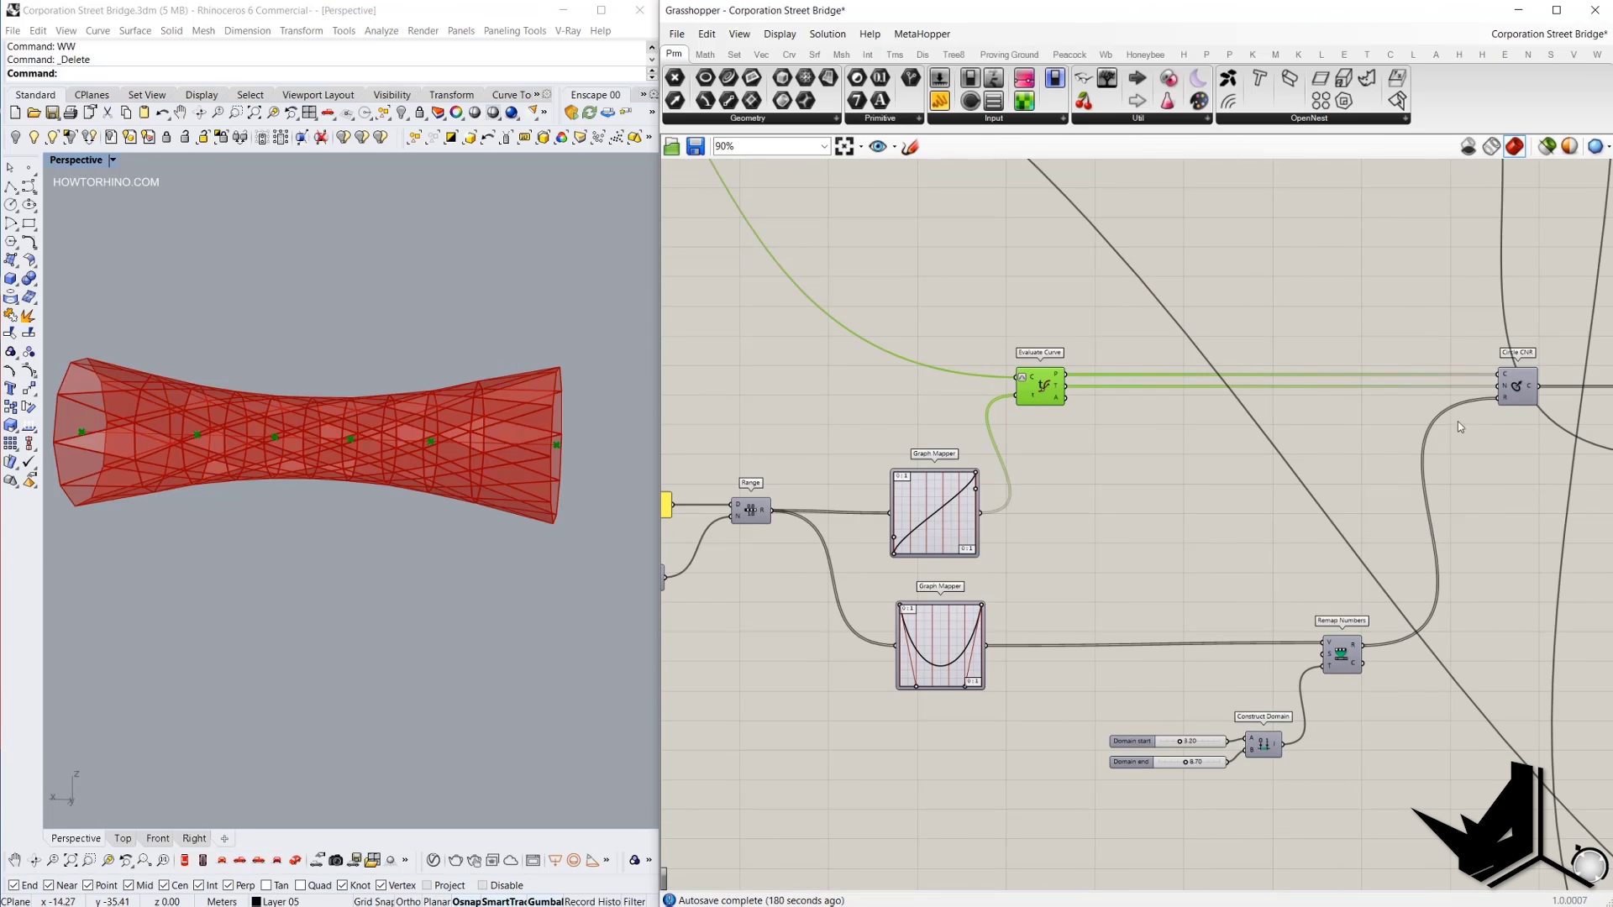
pyautogui.scroll(-4, 1157, 532)
pyautogui.scroll(5, 1057, 460)
pyautogui.scroll(2, 1056, 456)
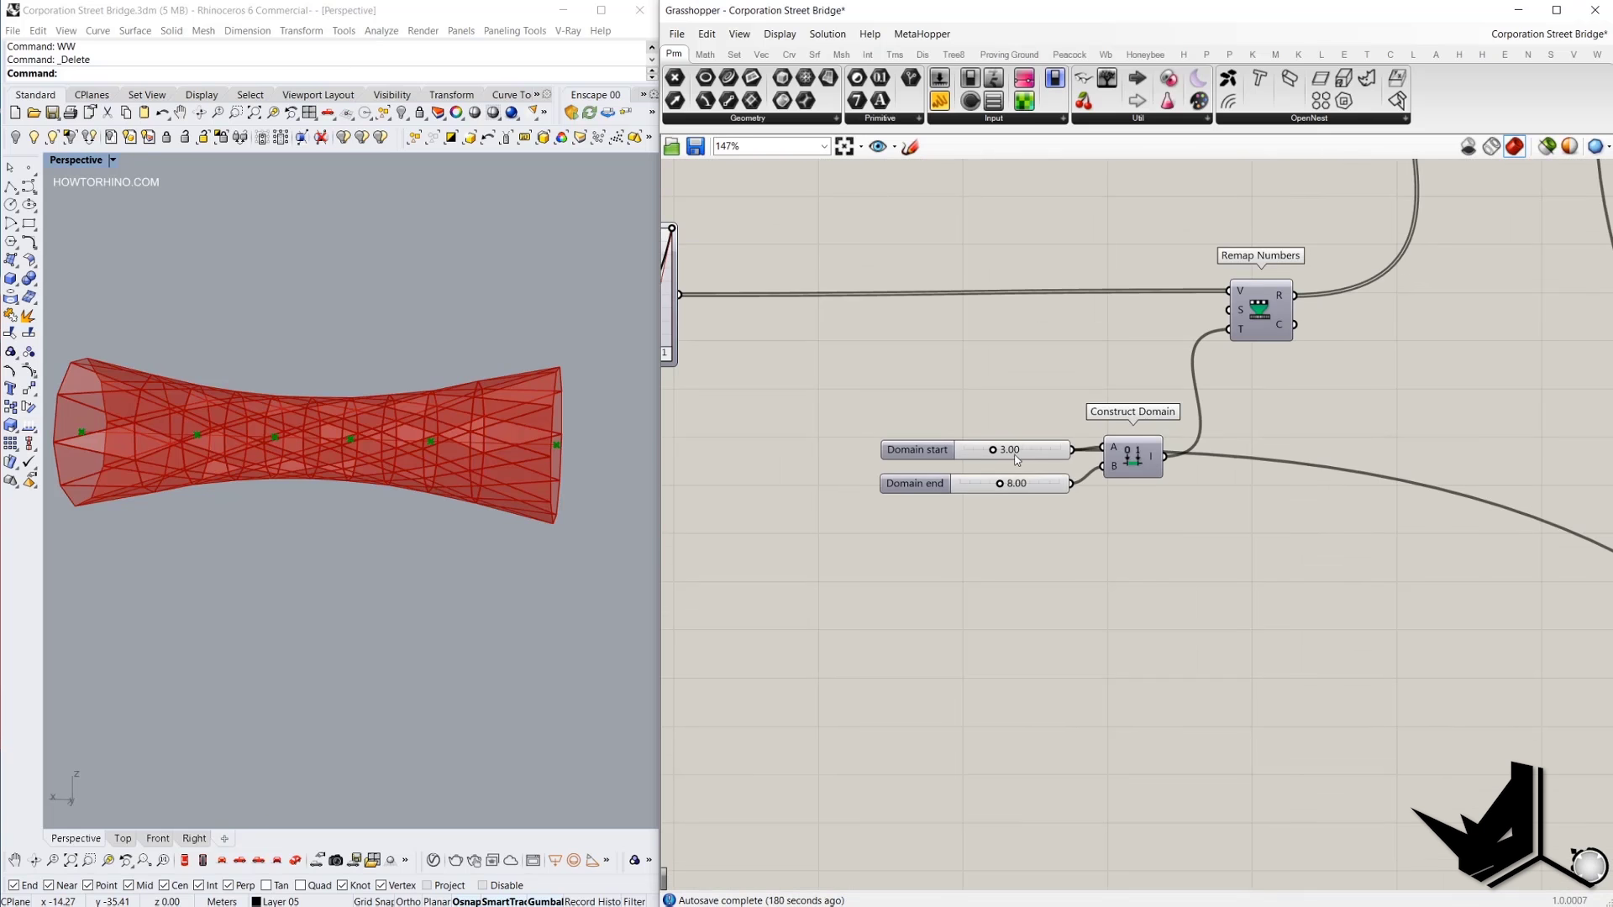
# Return to the lower Construct Domain component, select its Domain start and Domain end sliders, and clear the selection.
pyautogui.scroll(-6, 1070, 378)
pyautogui.moveTo(1163, 697); pyautogui.dragTo(1156, 365, button='right')
pyautogui.scroll(4, 1117, 651)
pyautogui.scroll(4, 1128, 636)
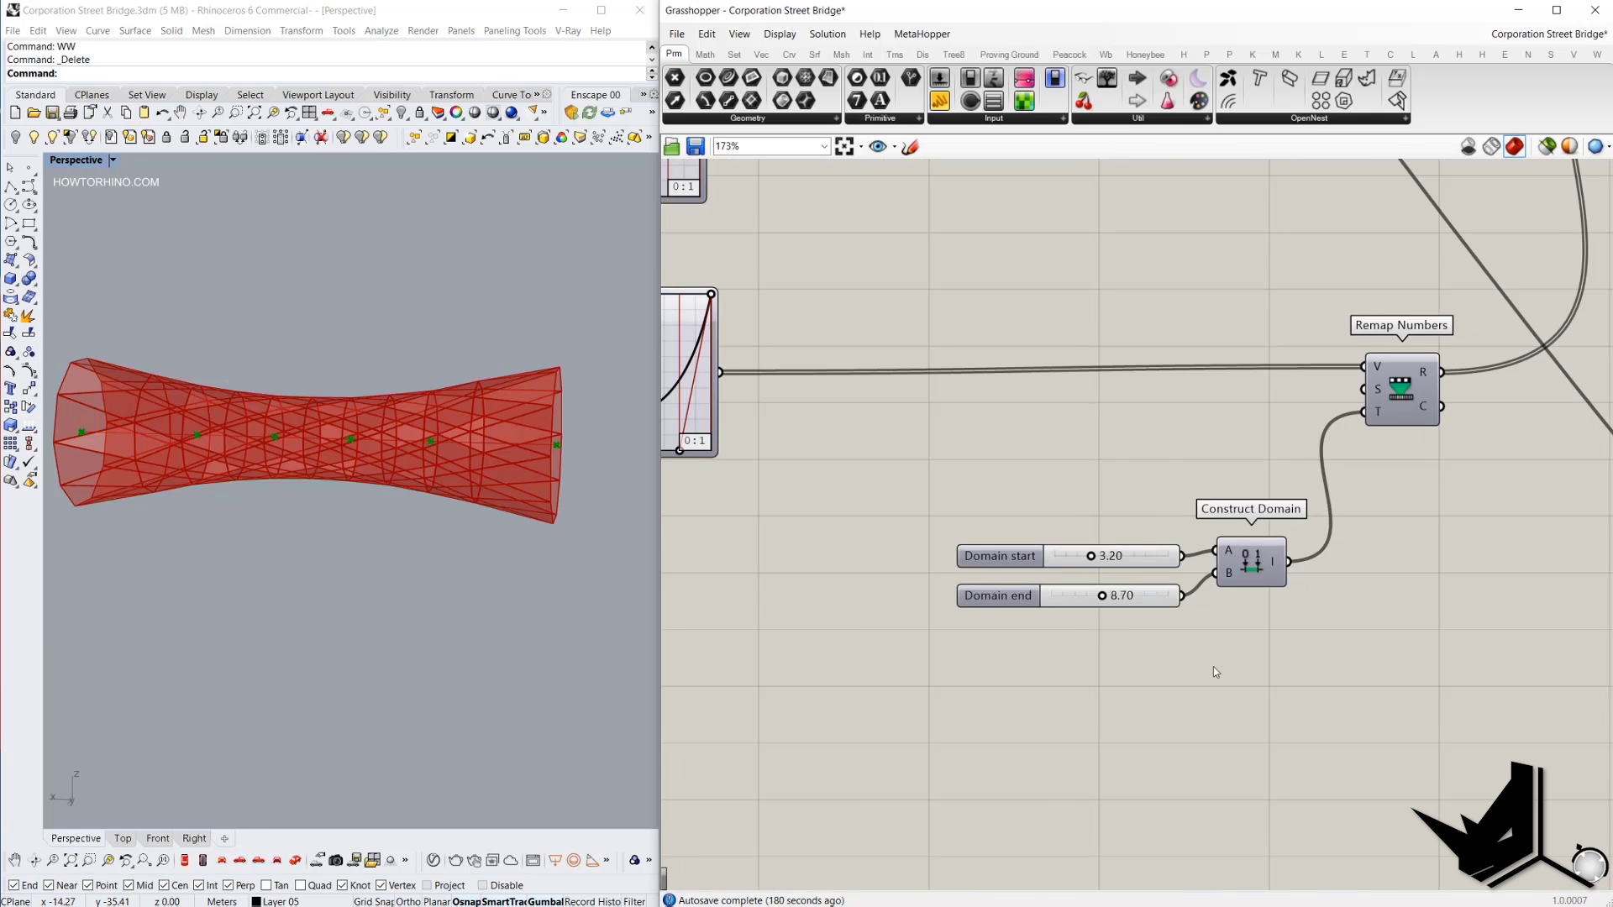
pyautogui.moveTo(1213, 669); pyautogui.dragTo(1070, 524)
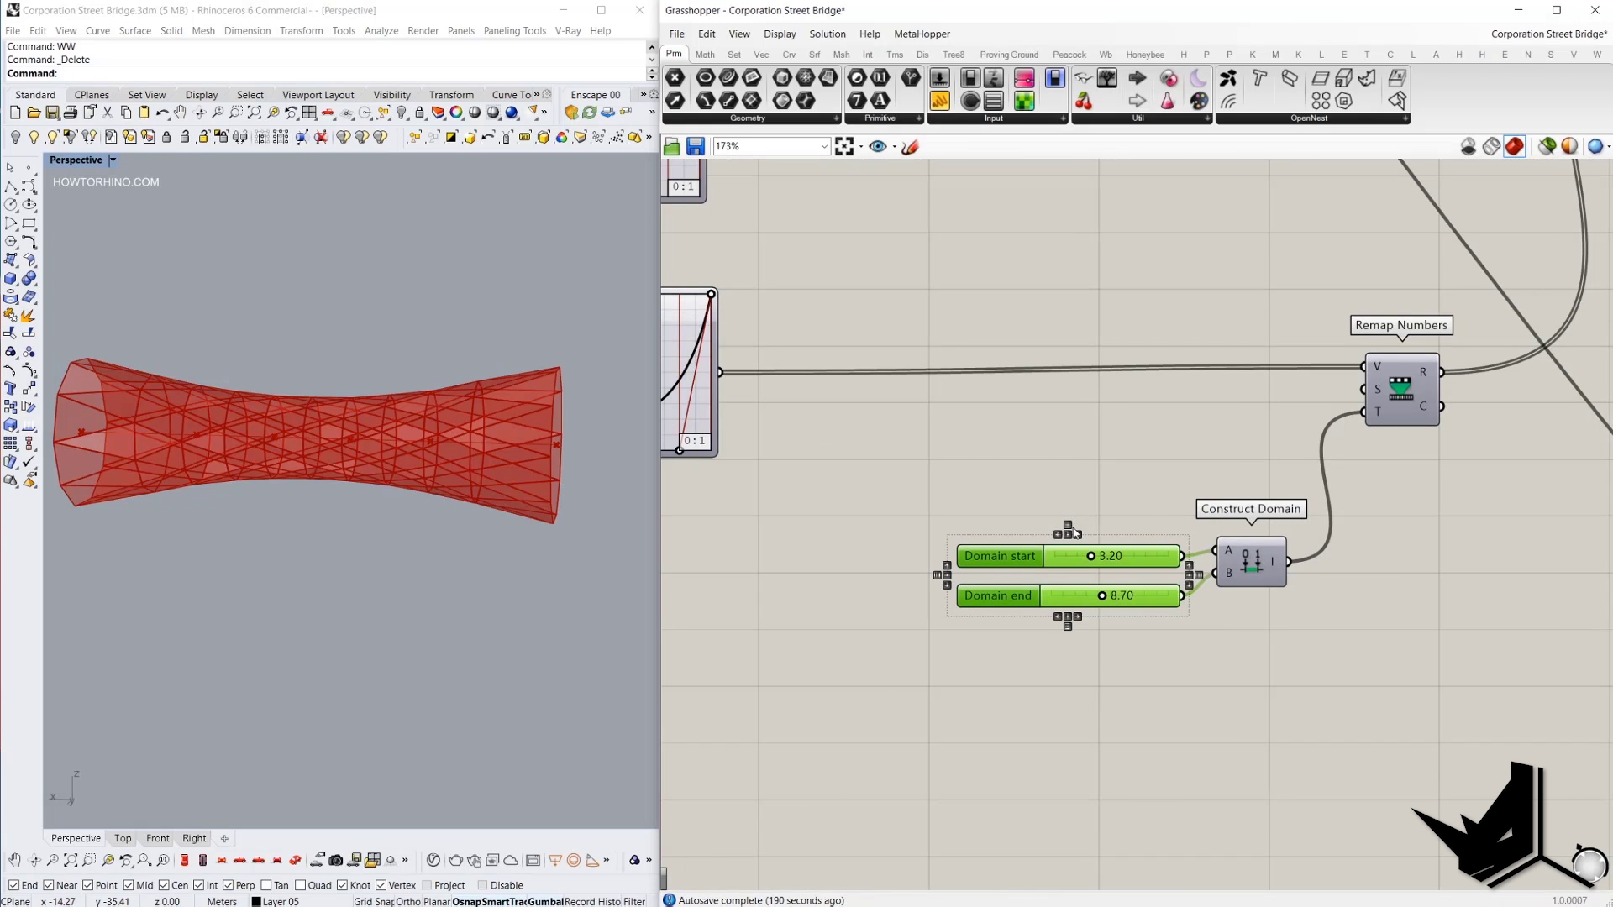
pyautogui.click(1080, 465)
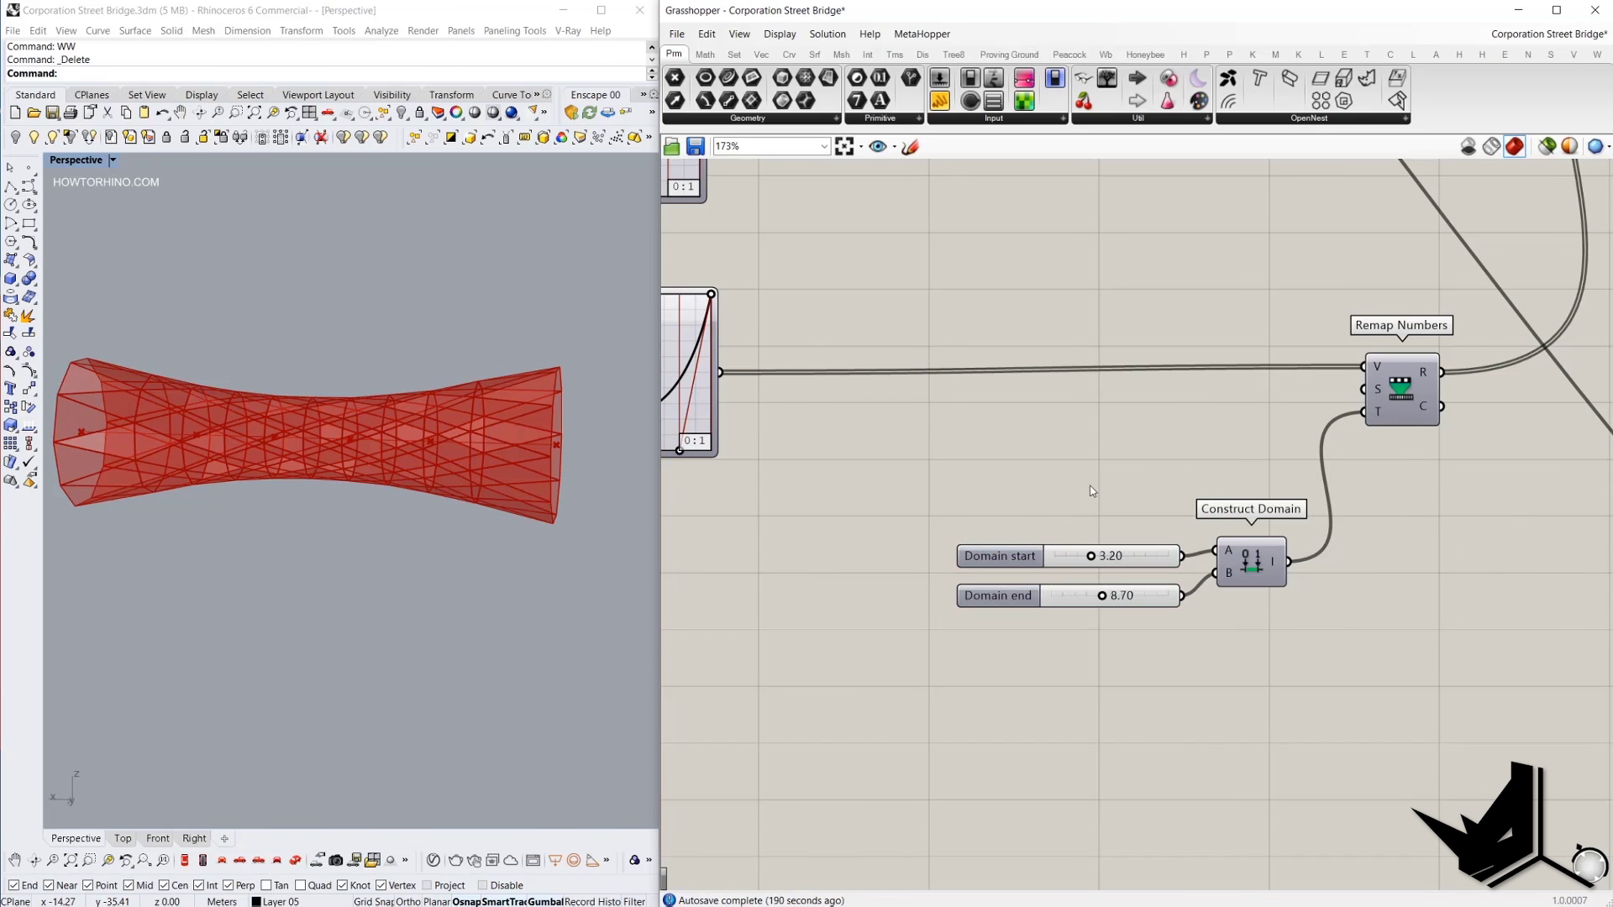
# Examine the Circle CNR circles along the bridge and follow slider A through Division into Divide Curve.
pyautogui.moveTo(1090, 490); pyautogui.dragTo(1065, 562, button='right')
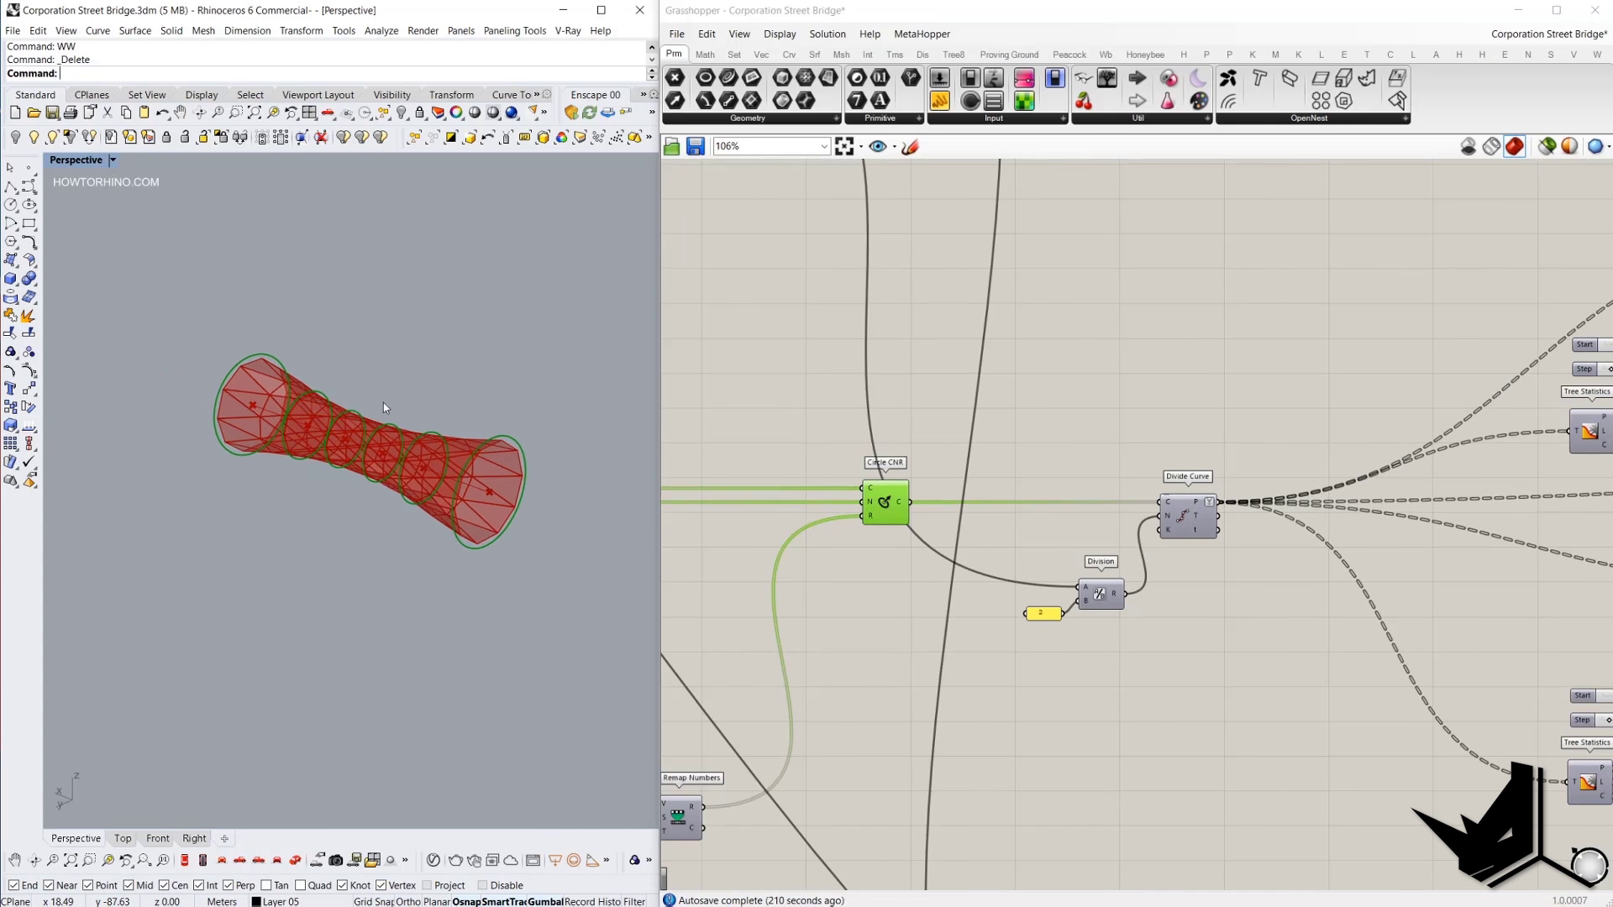
pyautogui.scroll(6, 383, 401)
pyautogui.scroll(-3, 424, 400)
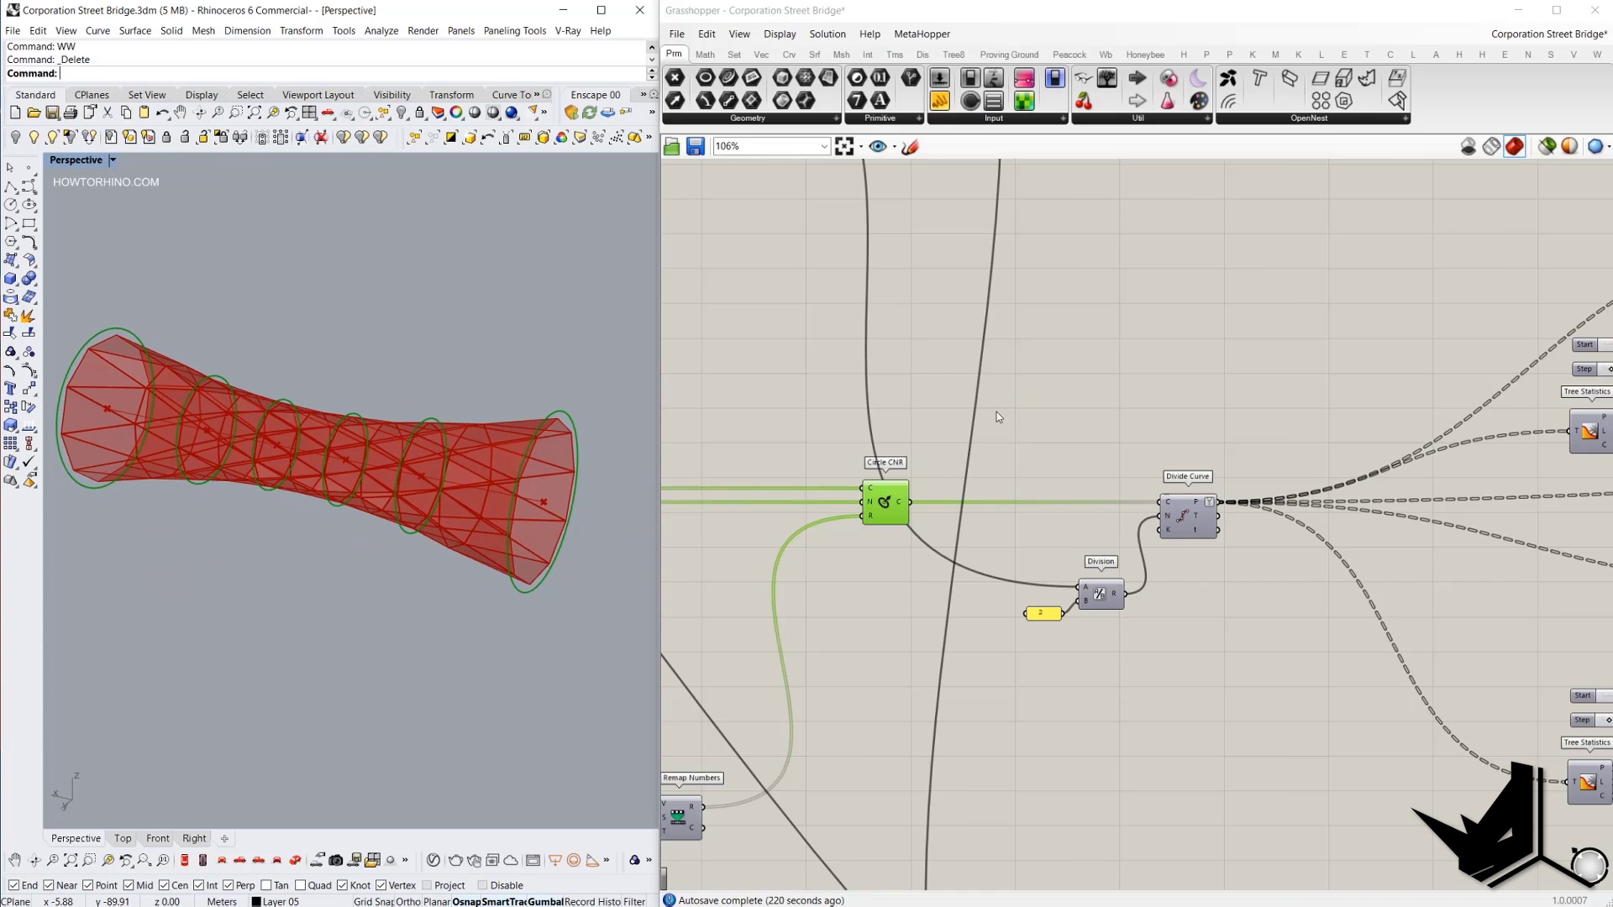
pyautogui.scroll(-5, 996, 411)
pyautogui.scroll(6, 1055, 305)
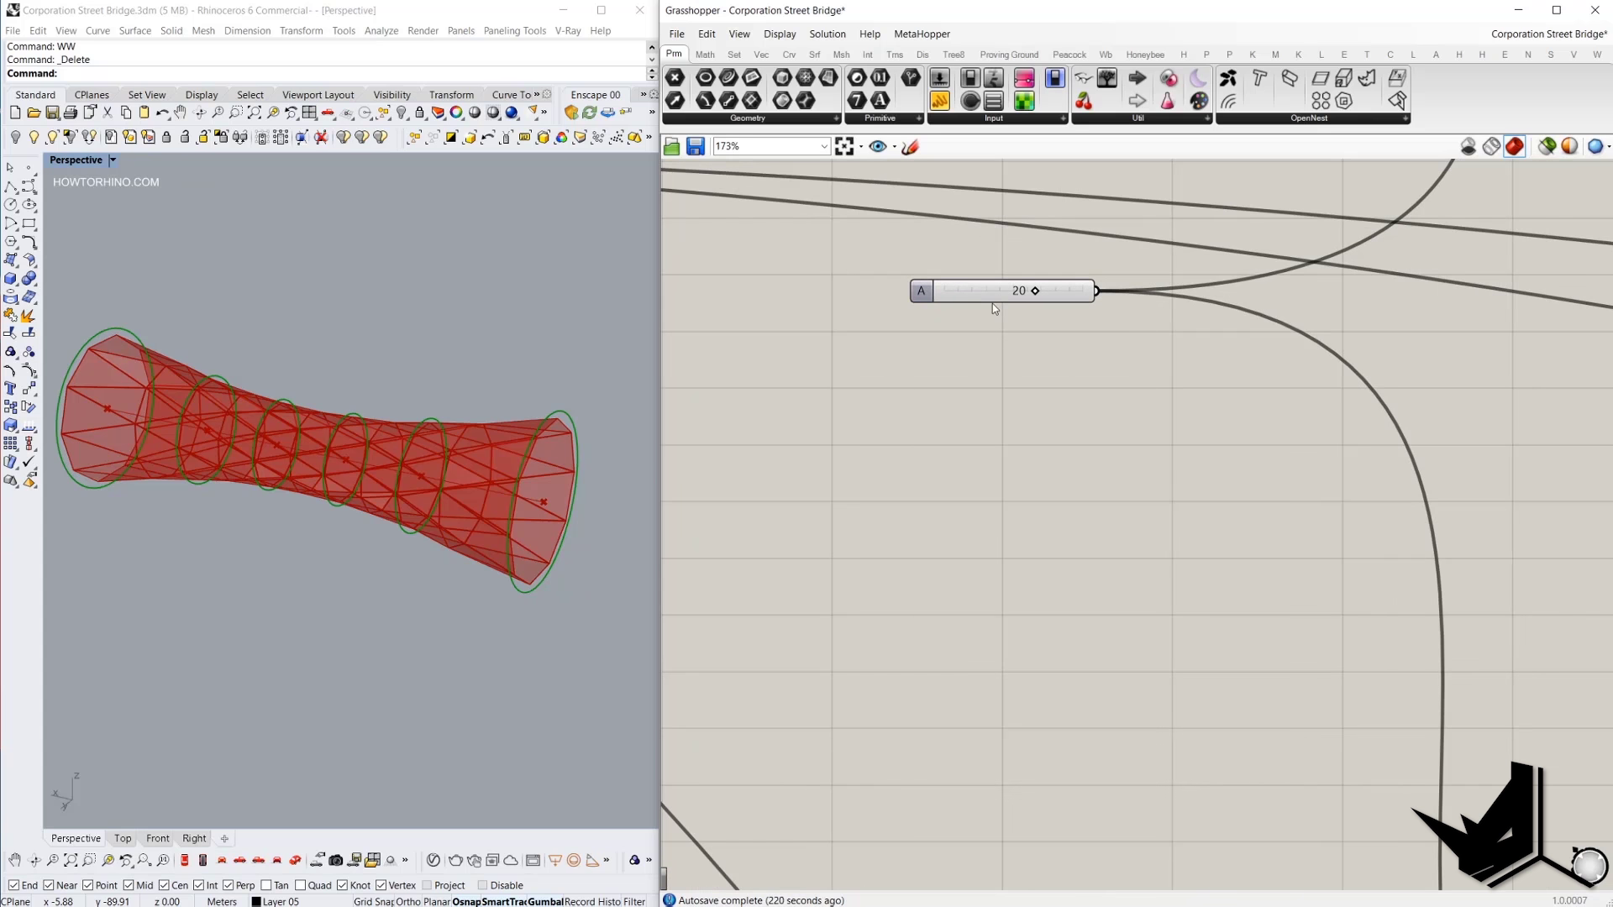
pyautogui.scroll(-2, 994, 307)
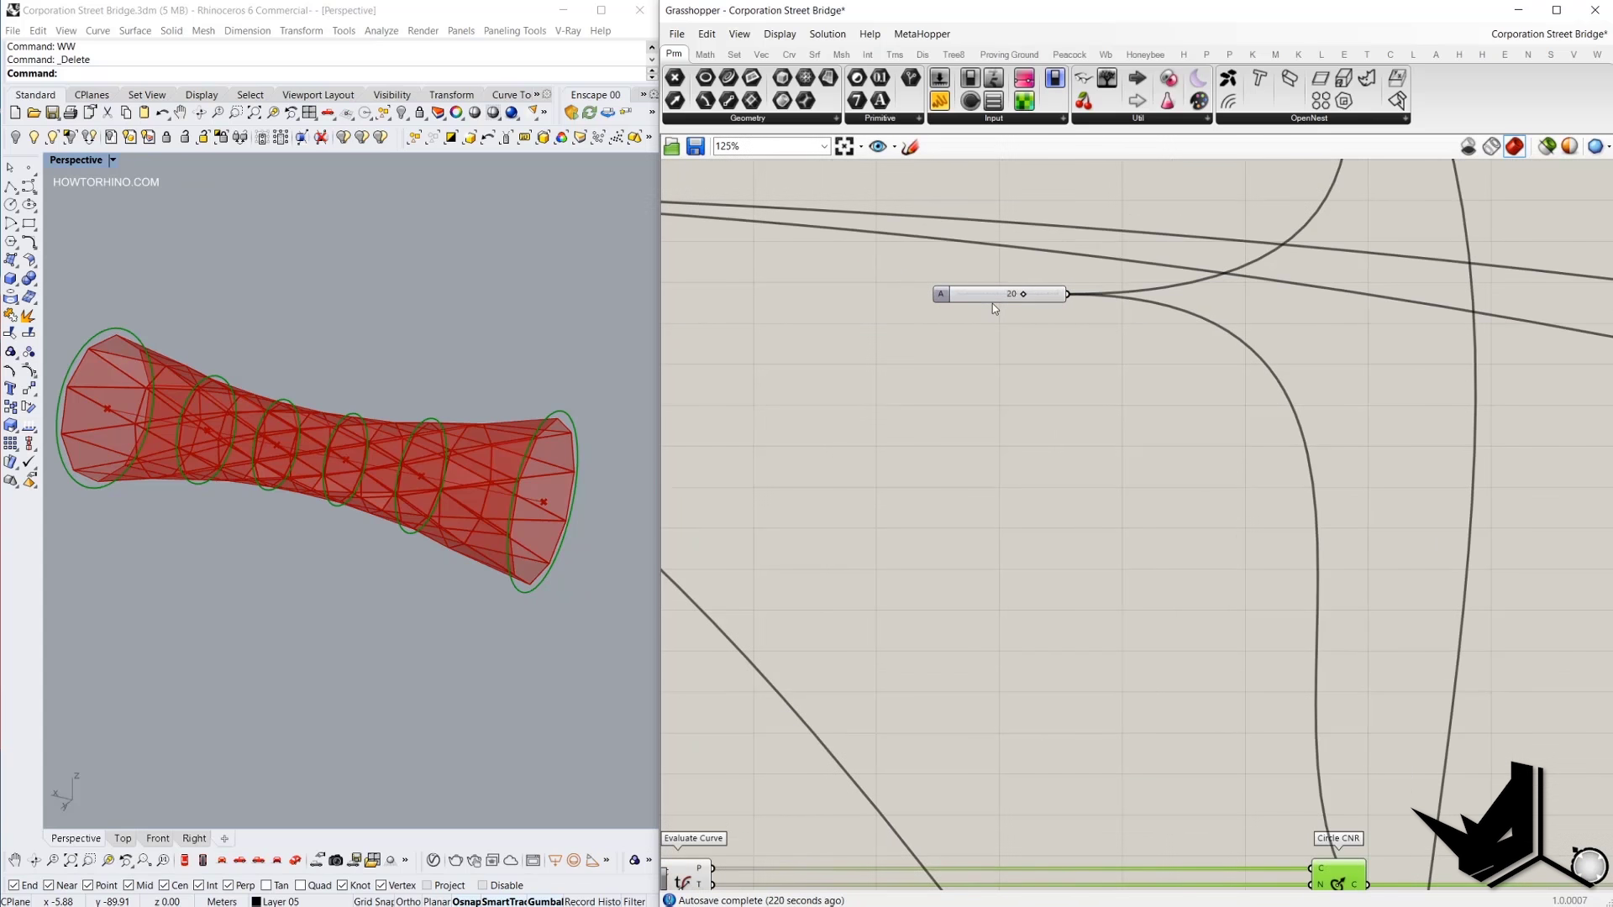
pyautogui.scroll(-1, 1006, 295)
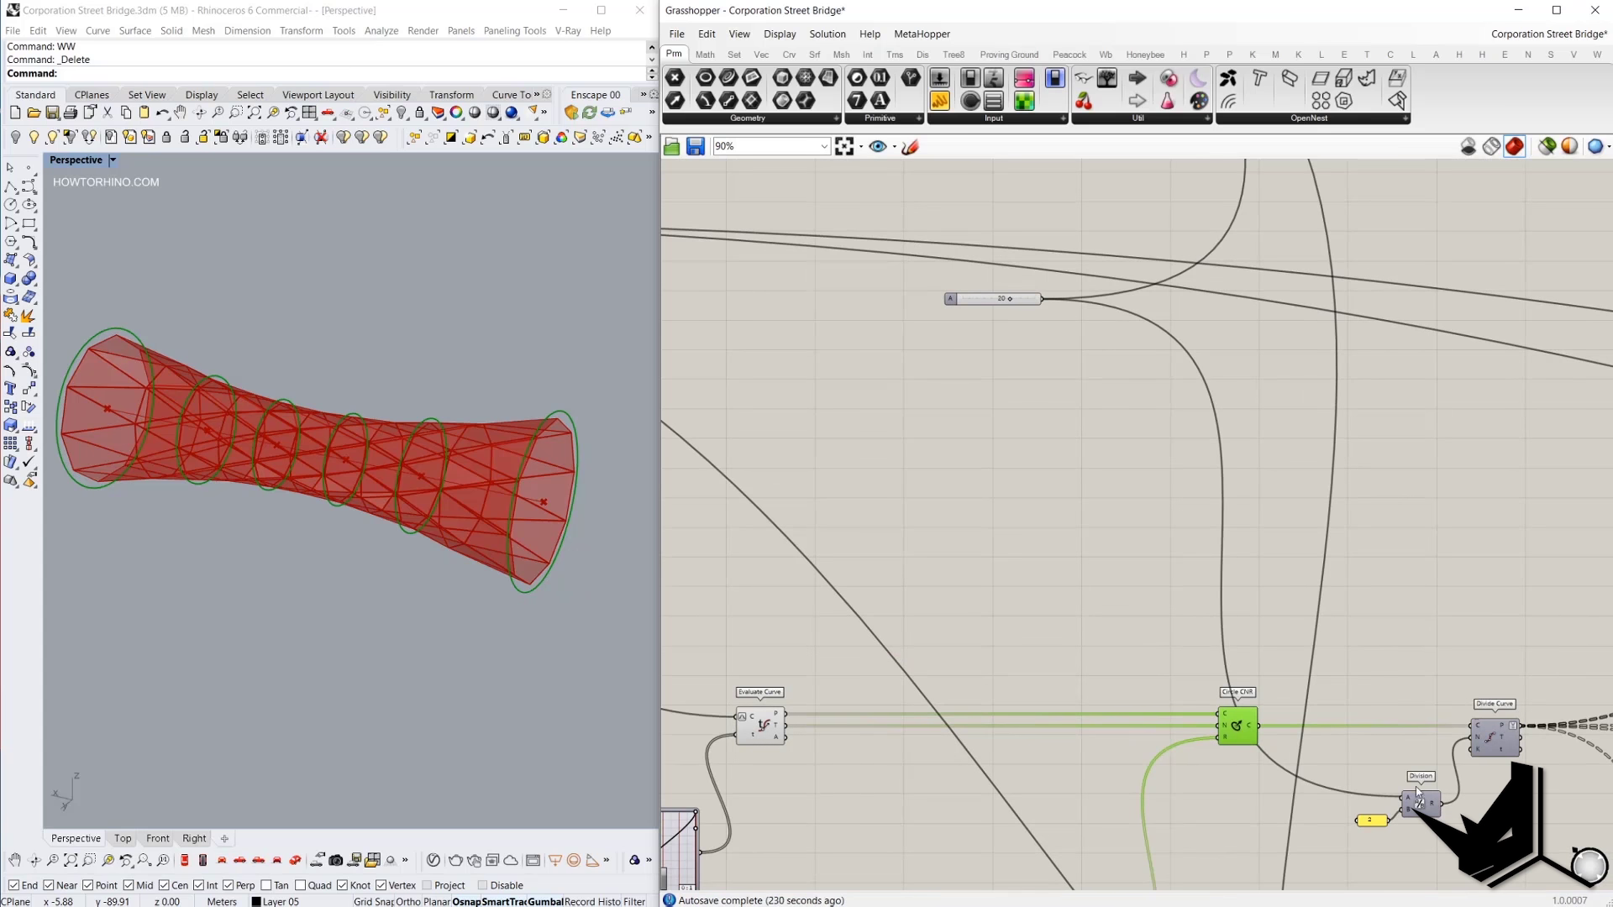
pyautogui.scroll(3, 1391, 584)
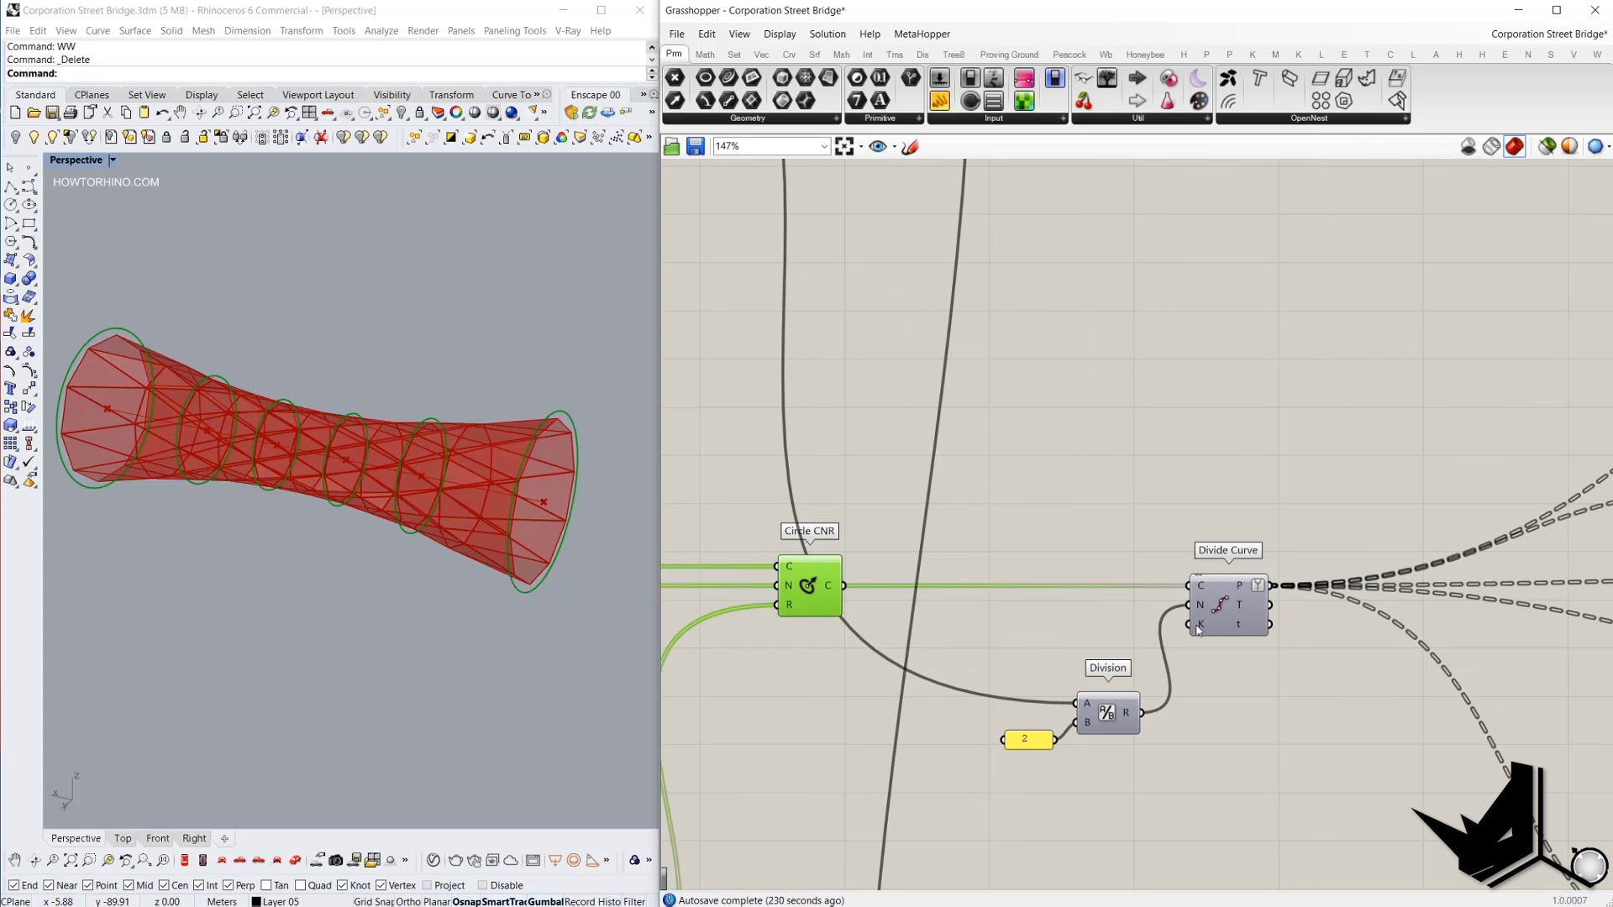
# Turn on the preview of the Divide Curve component that follows Circle CNR.
pyautogui.click(1225, 602)
pyautogui.middleClick(1194, 457)
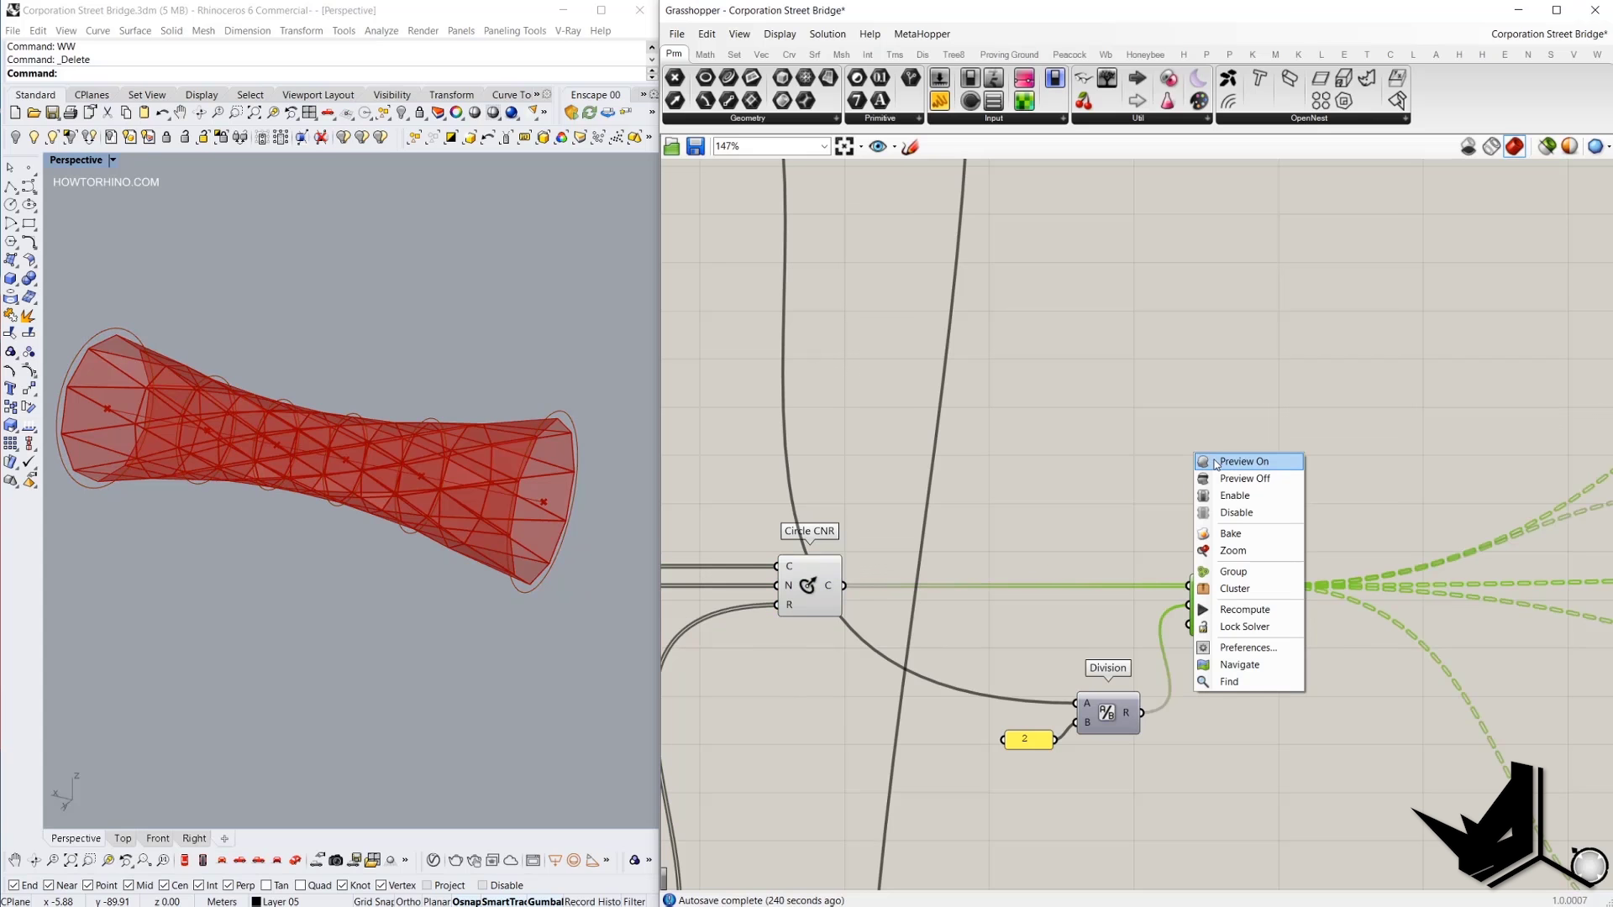
pyautogui.click(1215, 461)
# Set number slider A to 21 and inspect the resulting panels along the bridge surface up close.
pyautogui.scroll(-4, 1220, 504)
pyautogui.moveTo(1175, 432); pyautogui.dragTo(1276, 463, button='right')
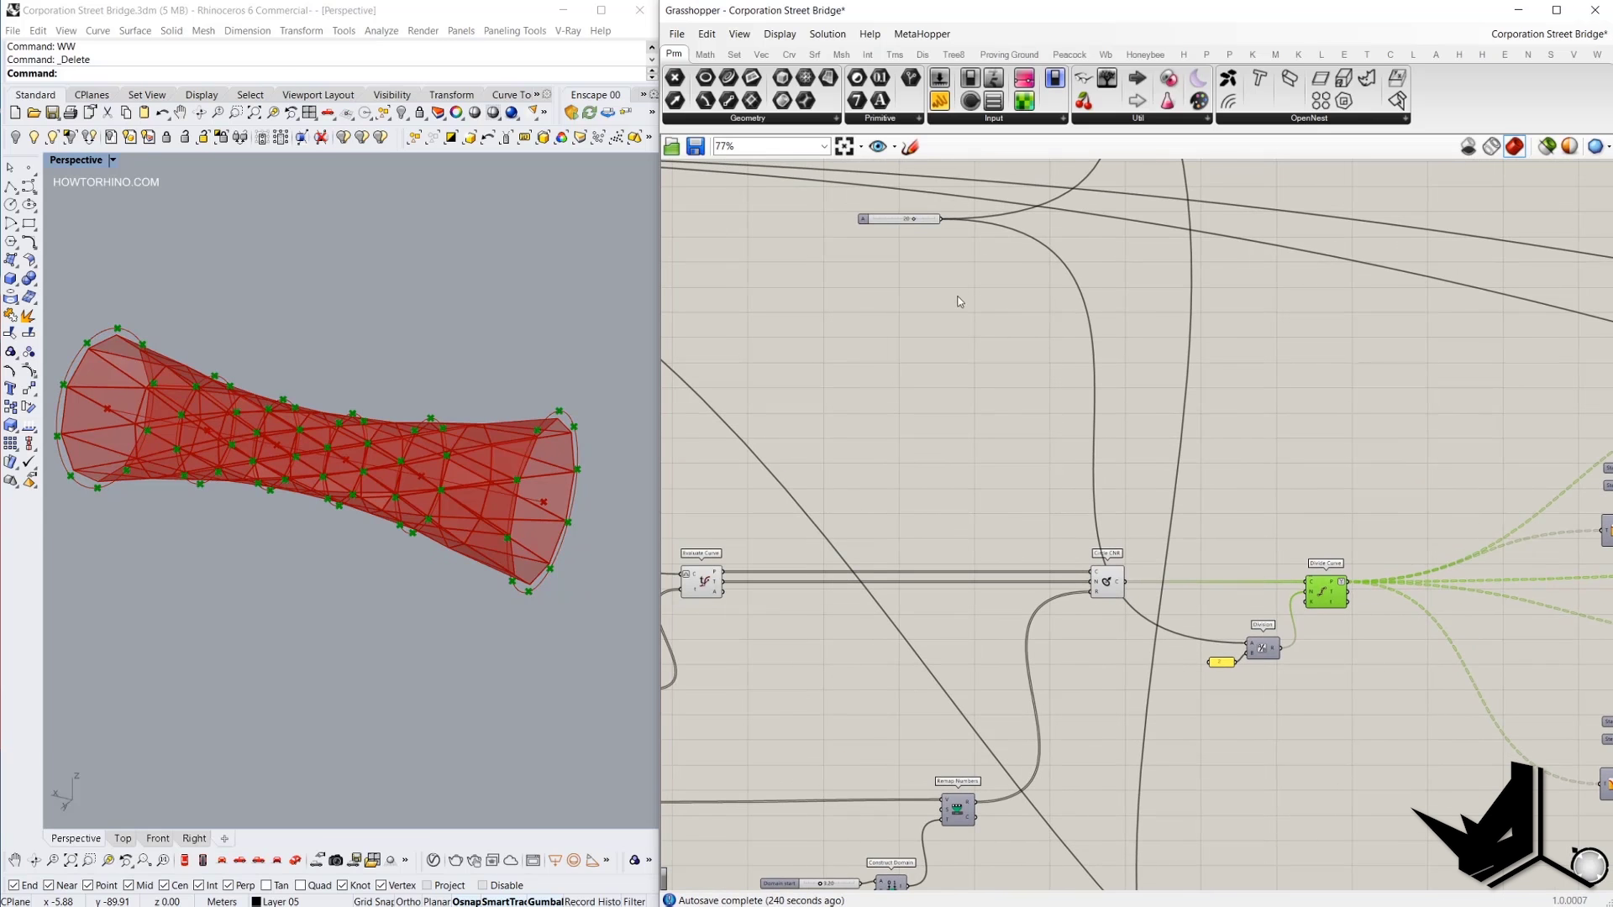
pyautogui.moveTo(1001, 330); pyautogui.dragTo(1359, 489, button='right')
pyautogui.scroll(3, 1286, 385)
pyautogui.scroll(-6, 1336, 452)
pyautogui.scroll(5, 882, 424)
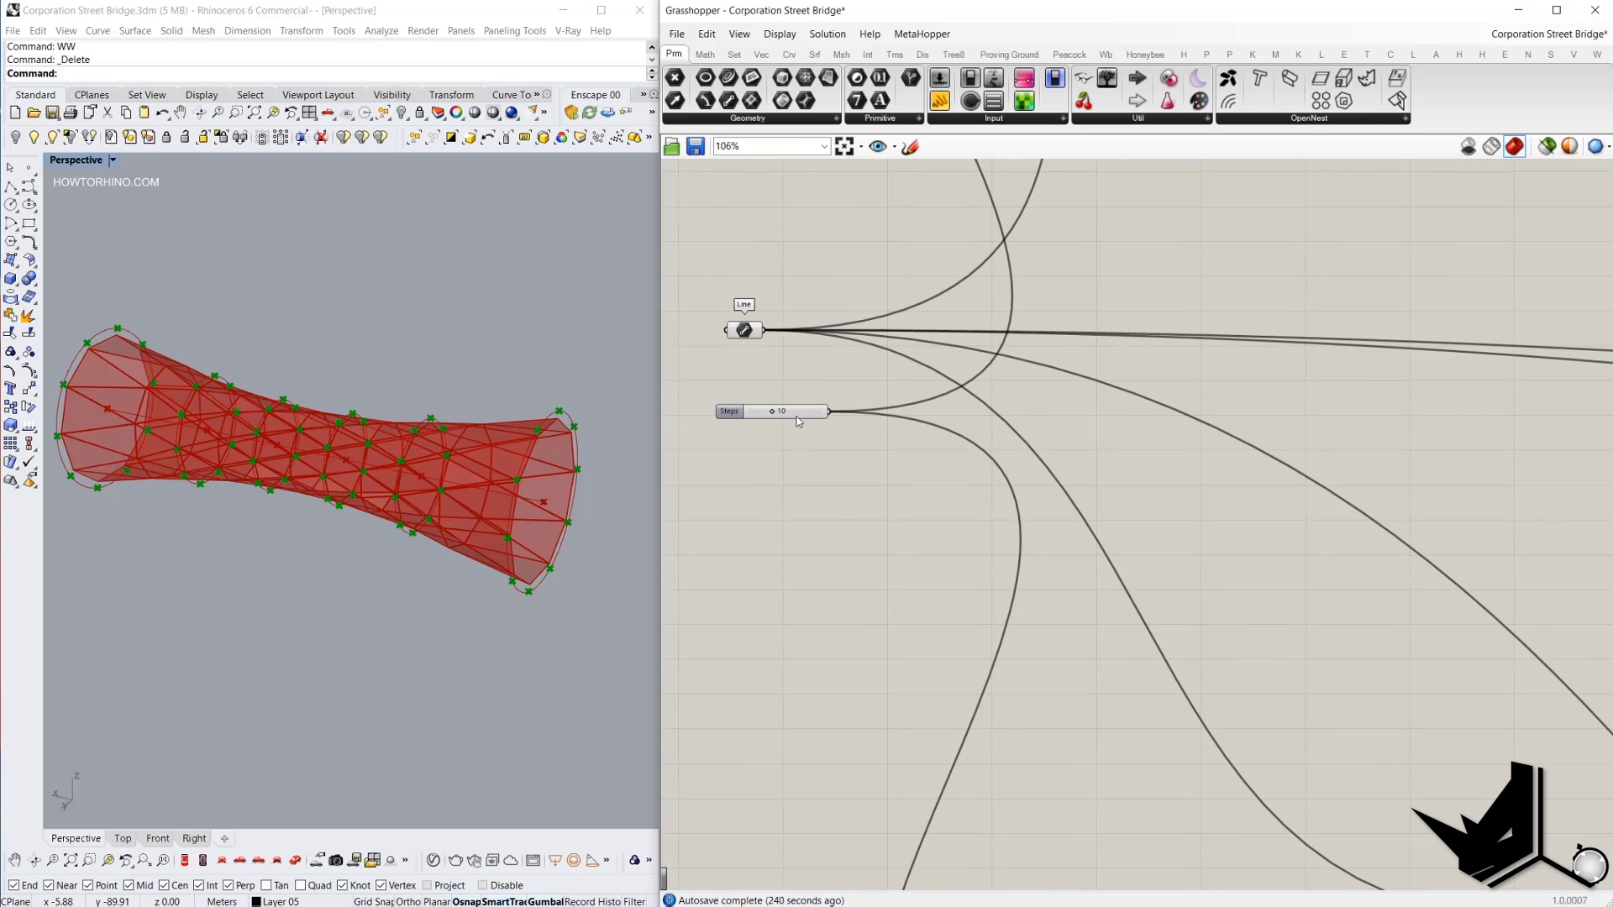
pyautogui.scroll(-3, 796, 418)
pyautogui.scroll(3, 1461, 436)
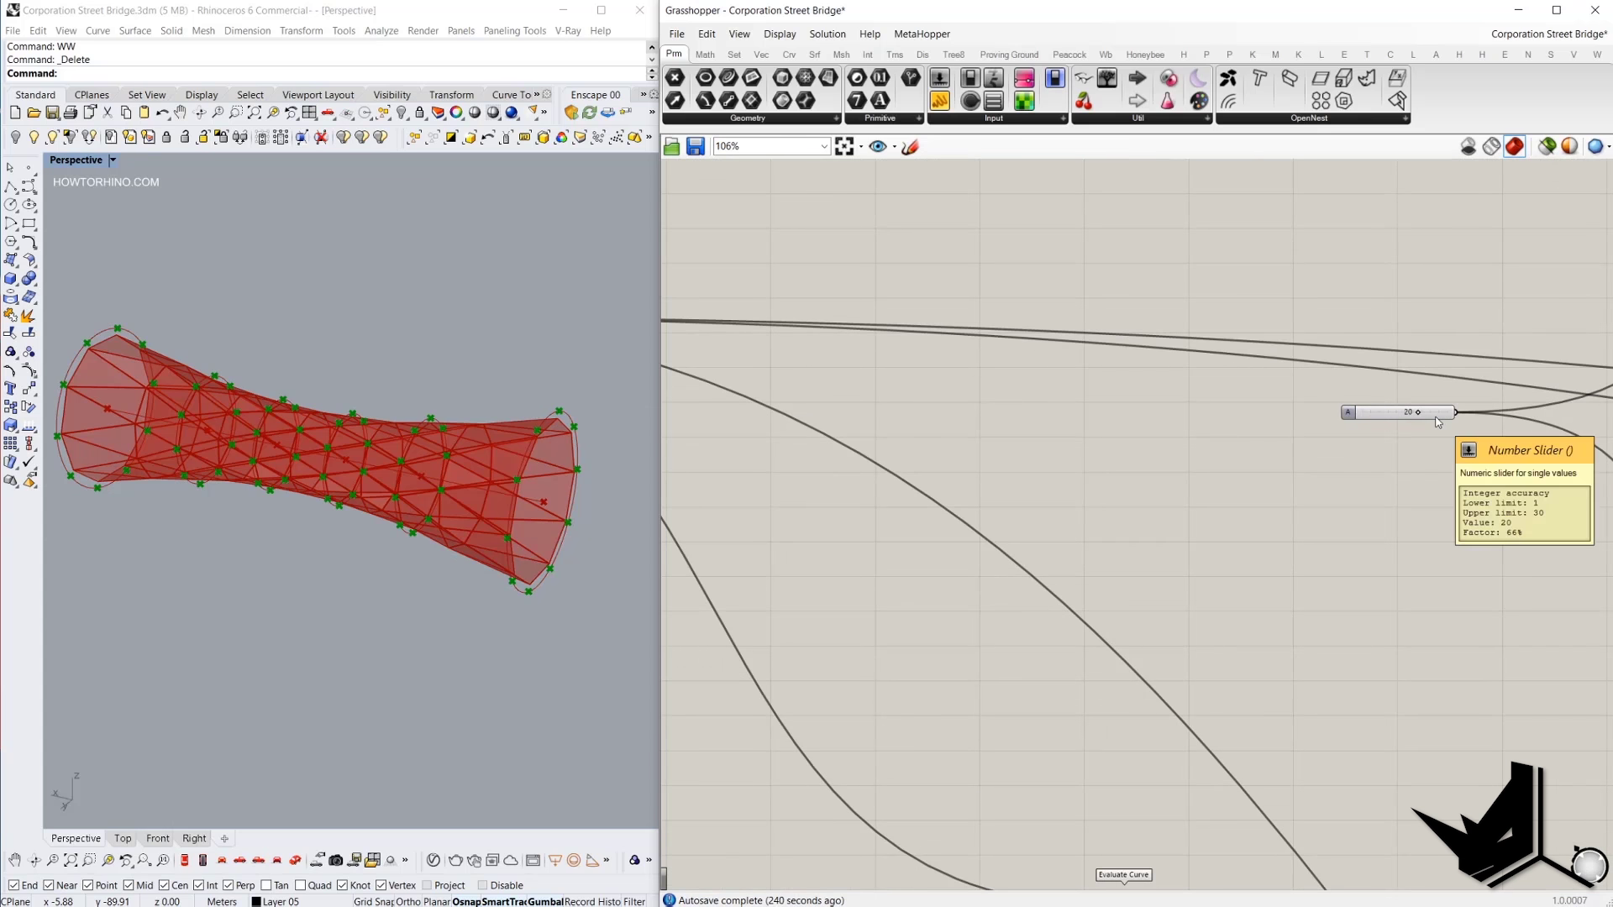
pyautogui.doubleClick(1443, 422)
pyautogui.write('21')
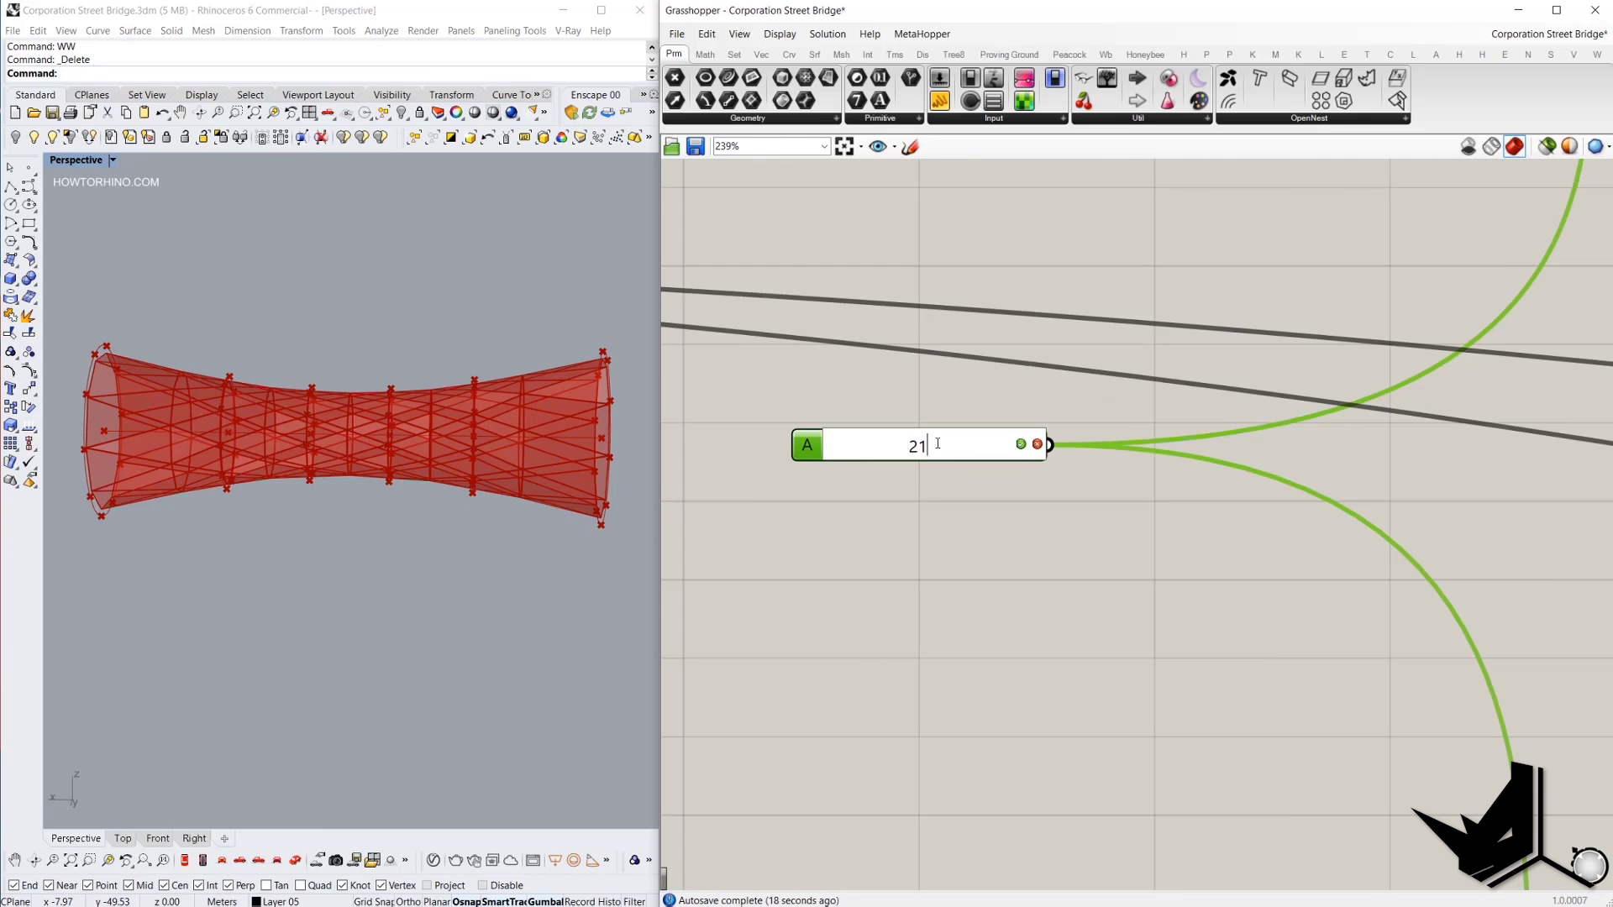
pyautogui.press('Return')
pyautogui.moveTo(574, 448); pyautogui.dragTo(536, 455, button='right')
pyautogui.scroll(-3, 417, 400)
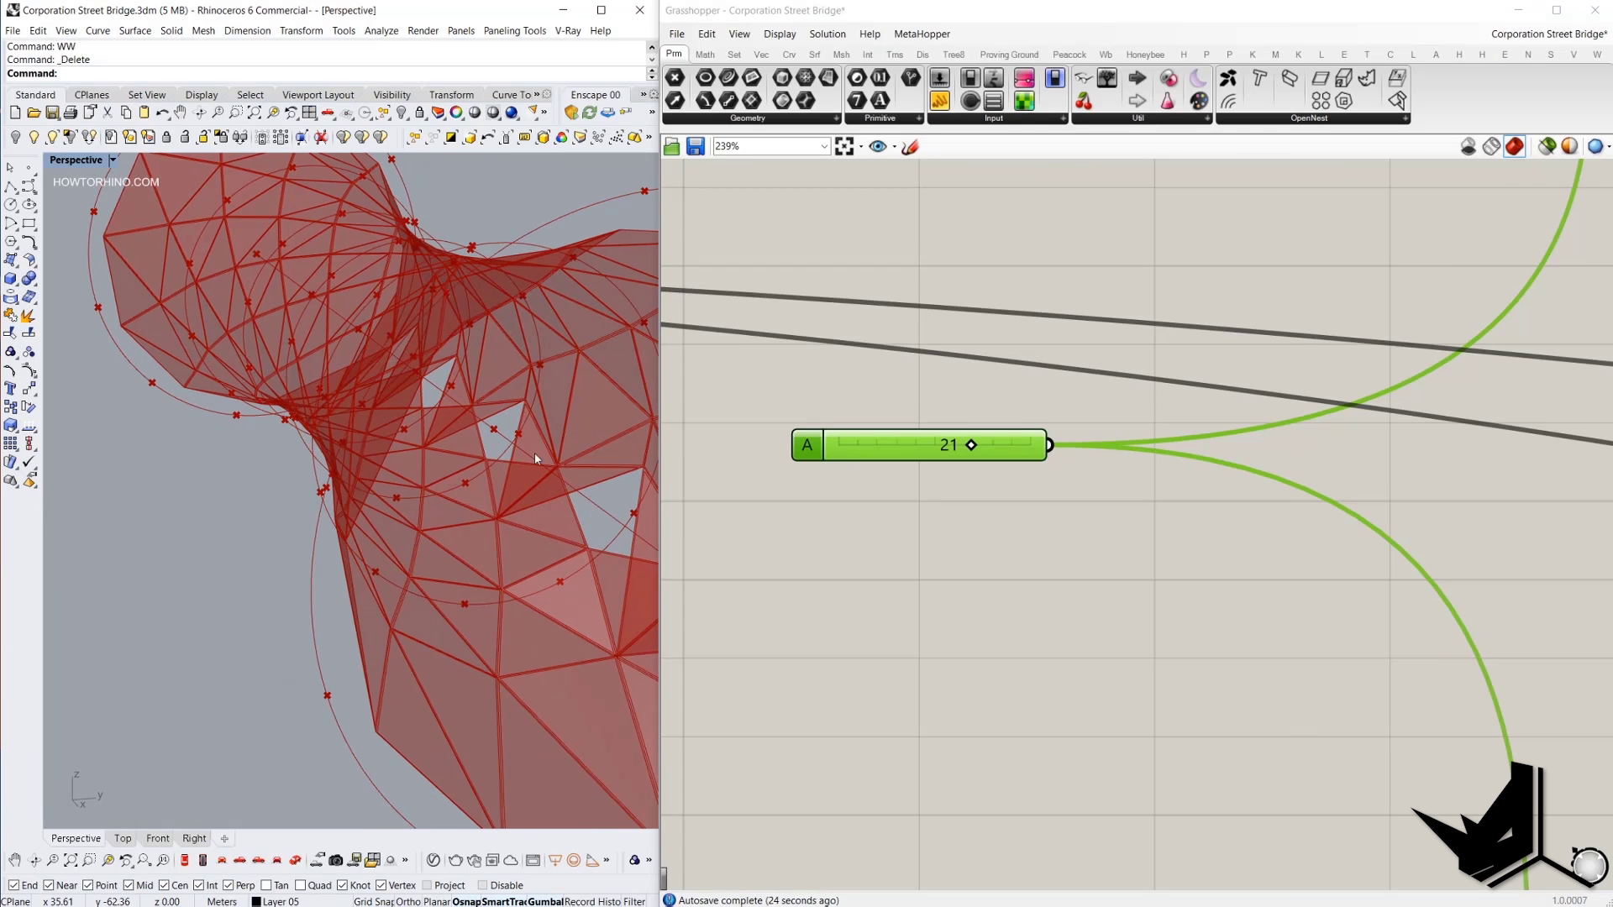
# Set number slider A back to 20.
pyautogui.doubleClick(929, 449)
pyautogui.write('20')
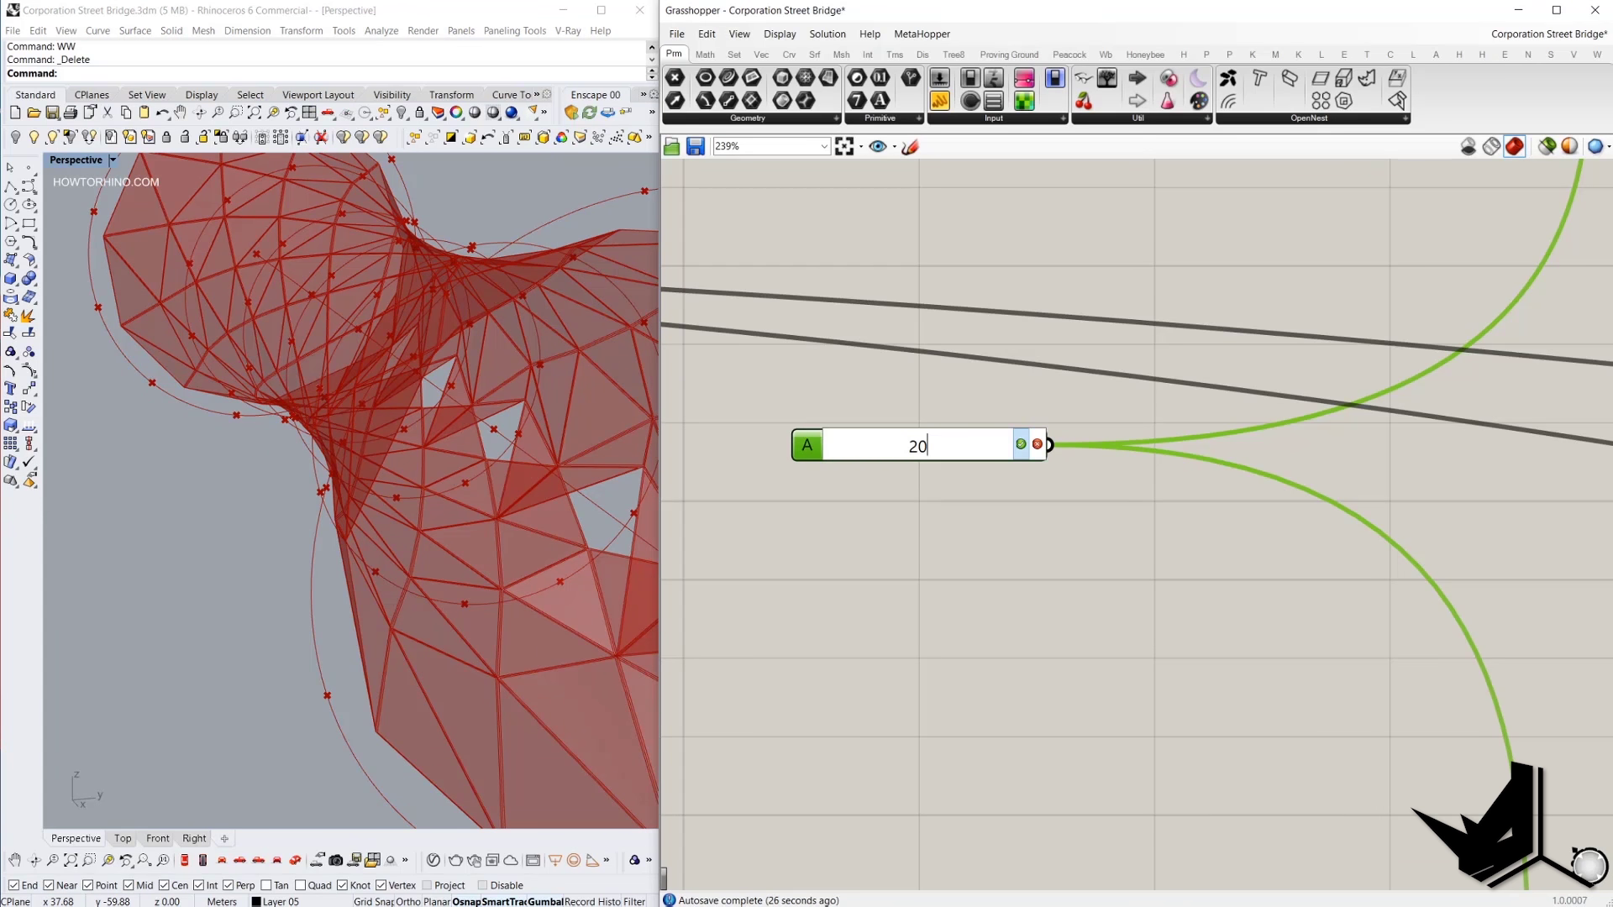
pyautogui.click(1021, 444)
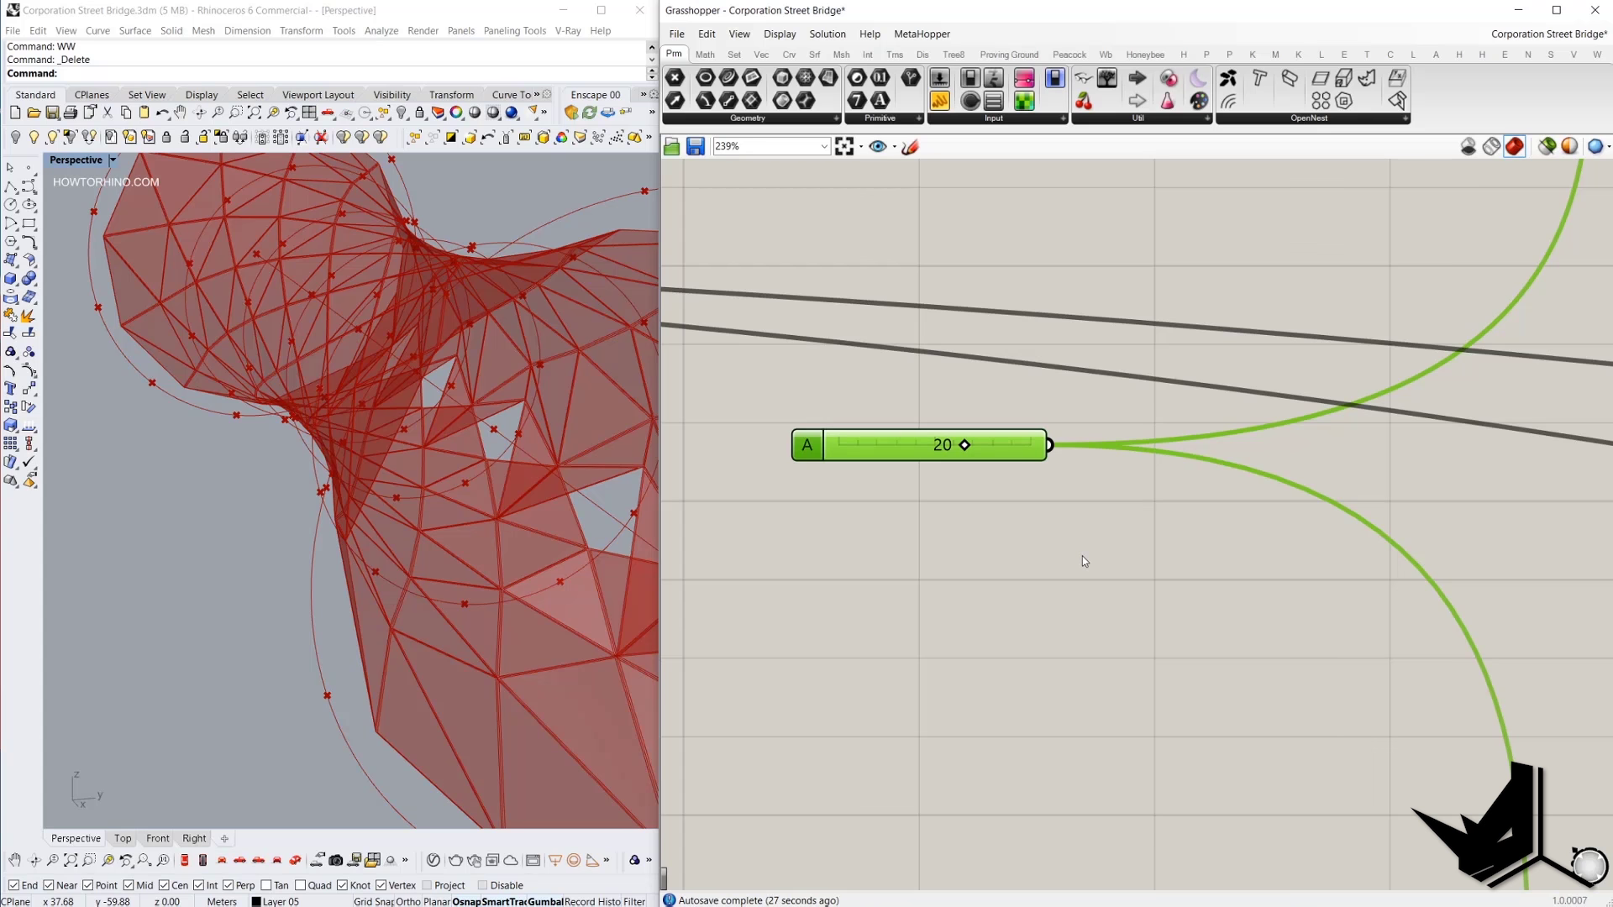
# Capture the Perspective view, trace two diagonal paths through the Divide Curve points in cyan, and discard the capture.
pyautogui.scroll(-3, 1082, 556)
pyautogui.scroll(-5, 491, 496)
pyautogui.moveTo(492, 496)
pyautogui.mouseDown(button='right')
pyautogui.moveTo(572, 483)
pyautogui.moveTo(494, 496)
pyautogui.mouseUp(button='right')
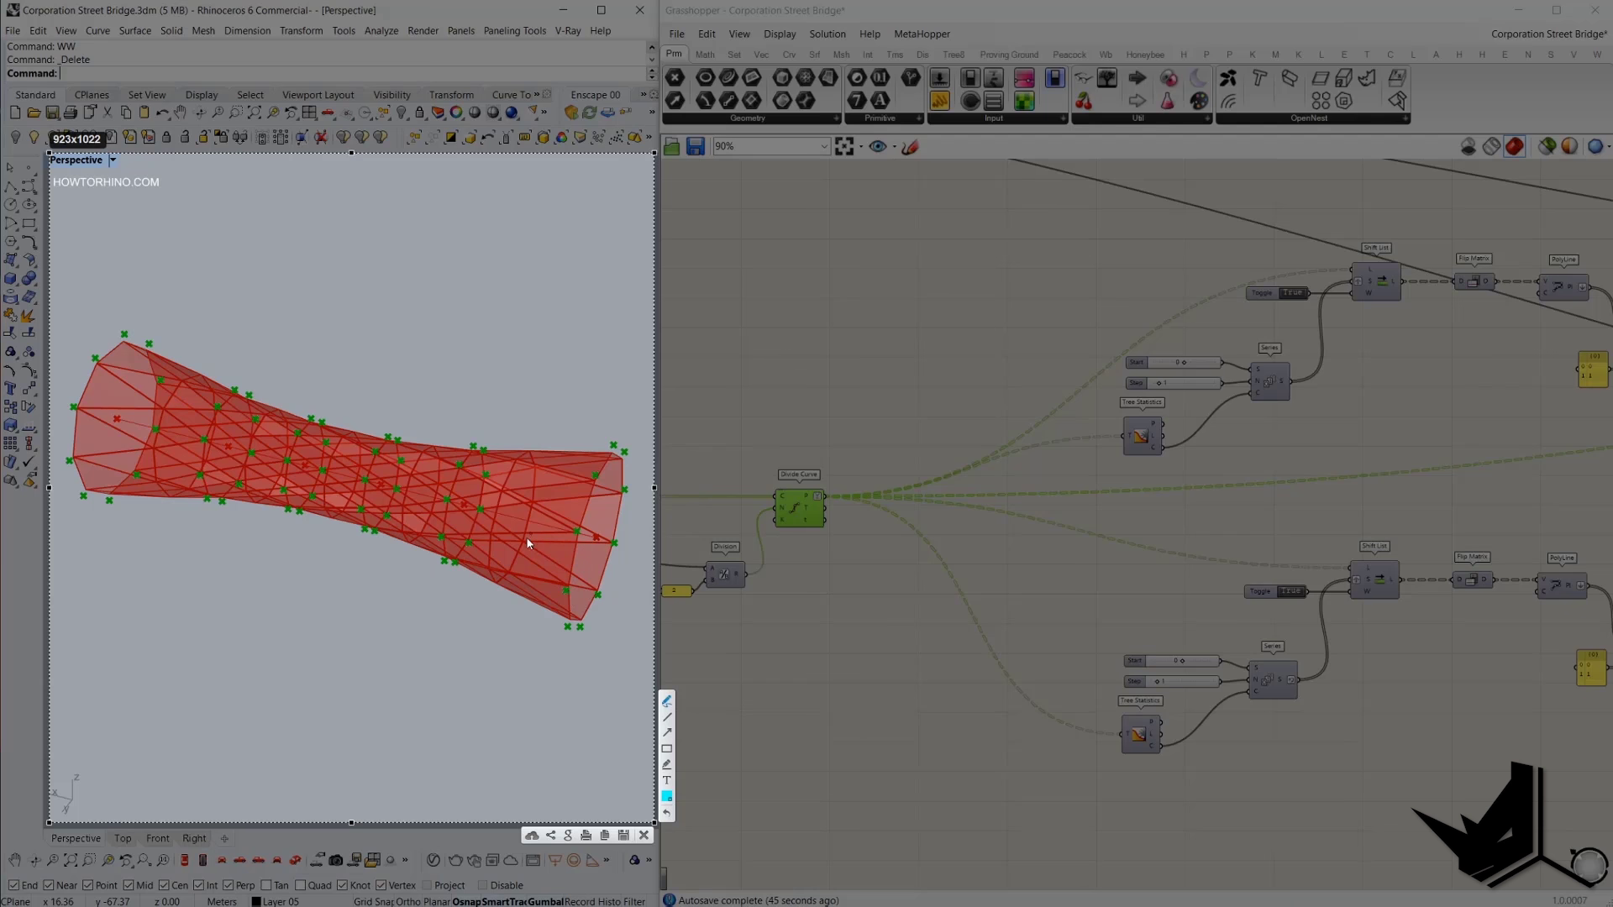
pyautogui.moveTo(568, 590)
pyautogui.mouseDown()
pyautogui.moveTo(438, 495)
pyautogui.moveTo(566, 585)
pyautogui.mouseUp()
pyautogui.moveTo(439, 497); pyautogui.dragTo(307, 417)
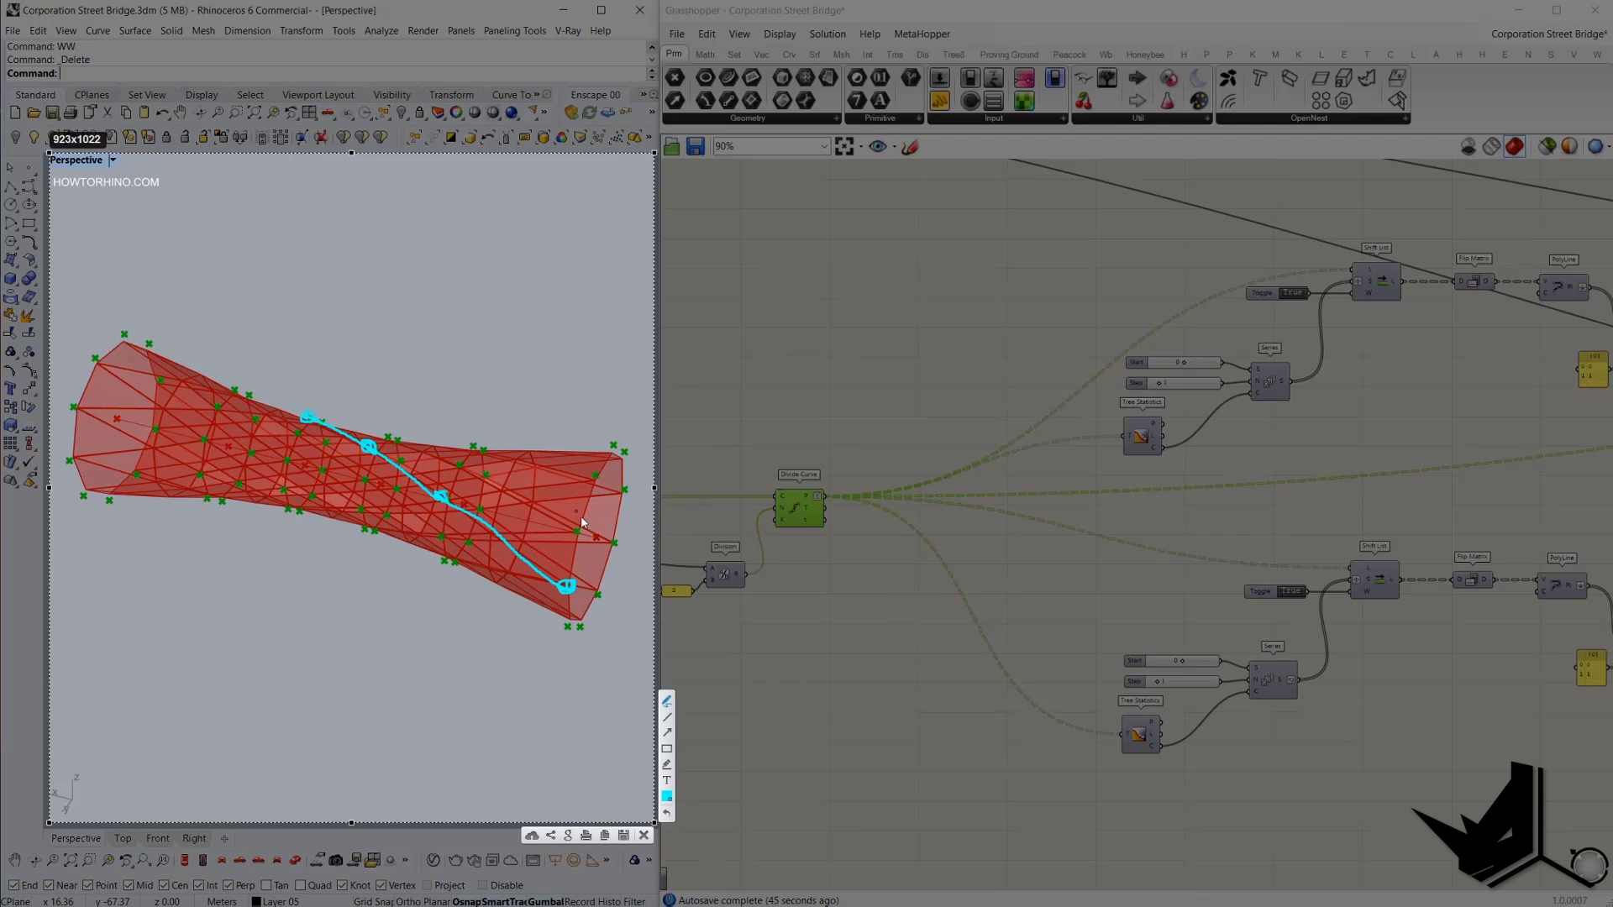
pyautogui.moveTo(581, 515)
pyautogui.mouseDown()
pyautogui.moveTo(552, 518)
pyautogui.moveTo(452, 463)
pyautogui.mouseUp()
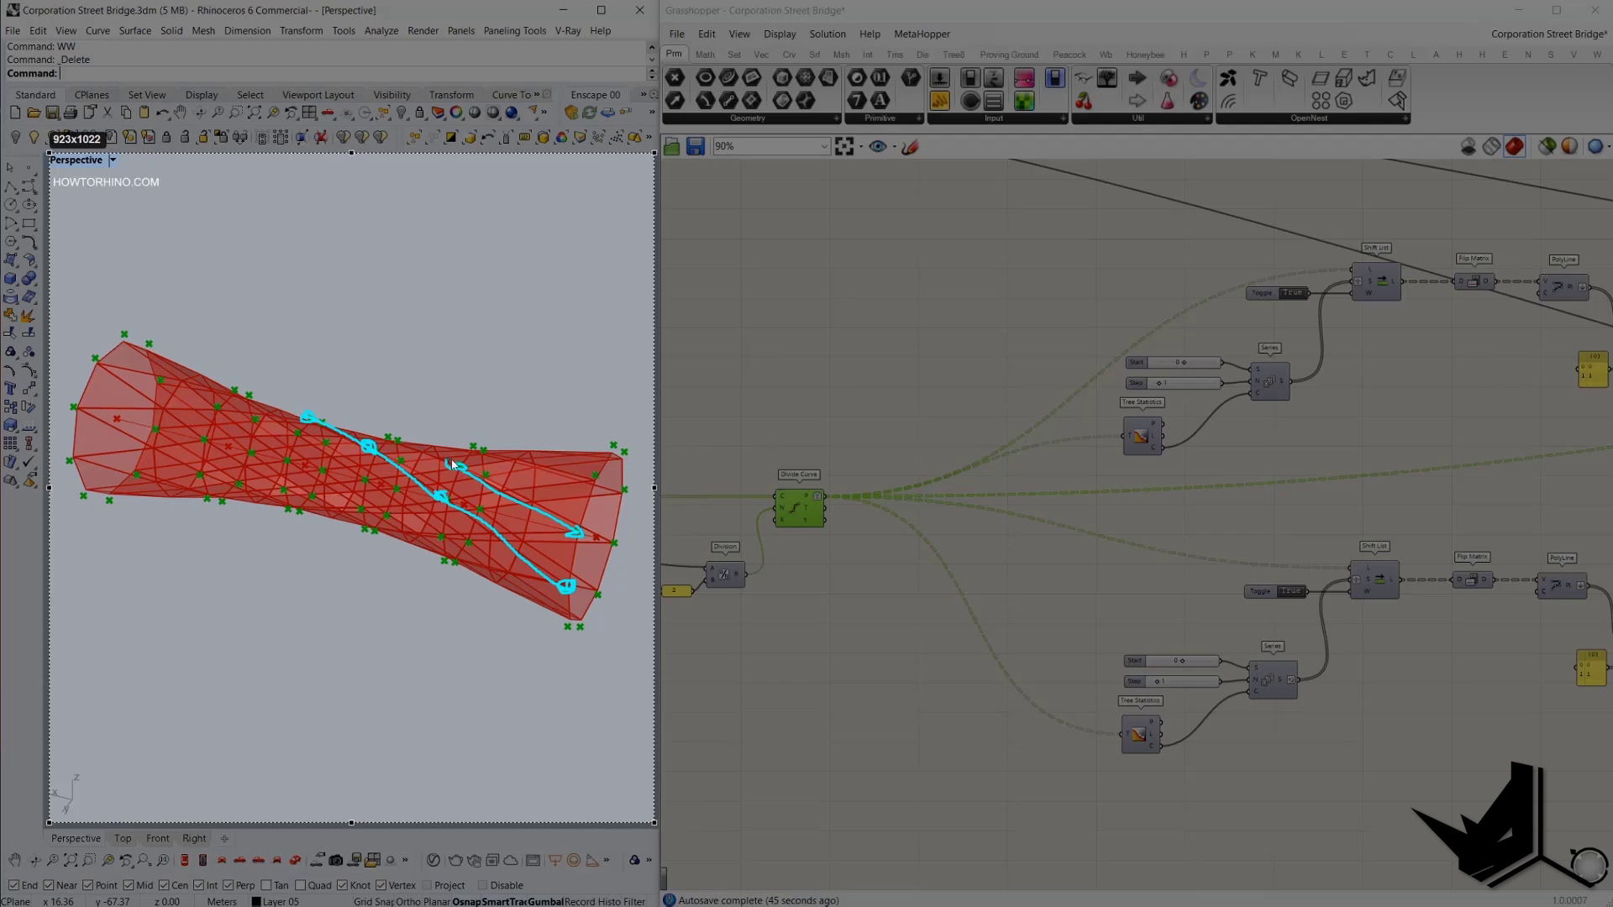
pyautogui.press('Escape')
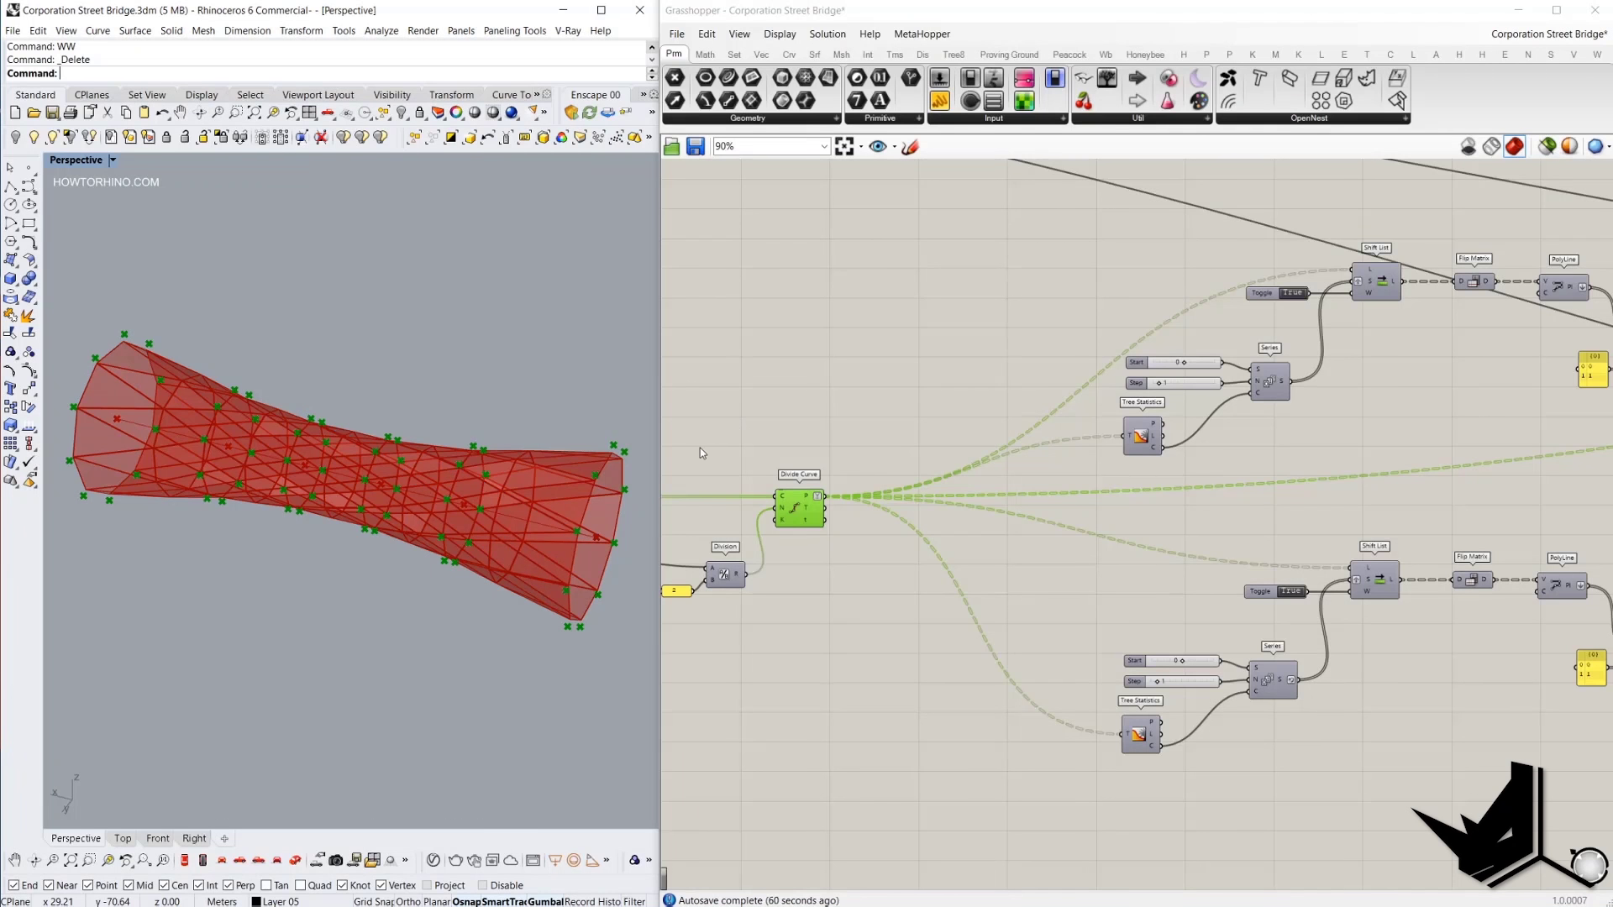
# Review the overall layout of the definition and inspect the division points around the bridge's open end.
pyautogui.scroll(-6, 702, 454)
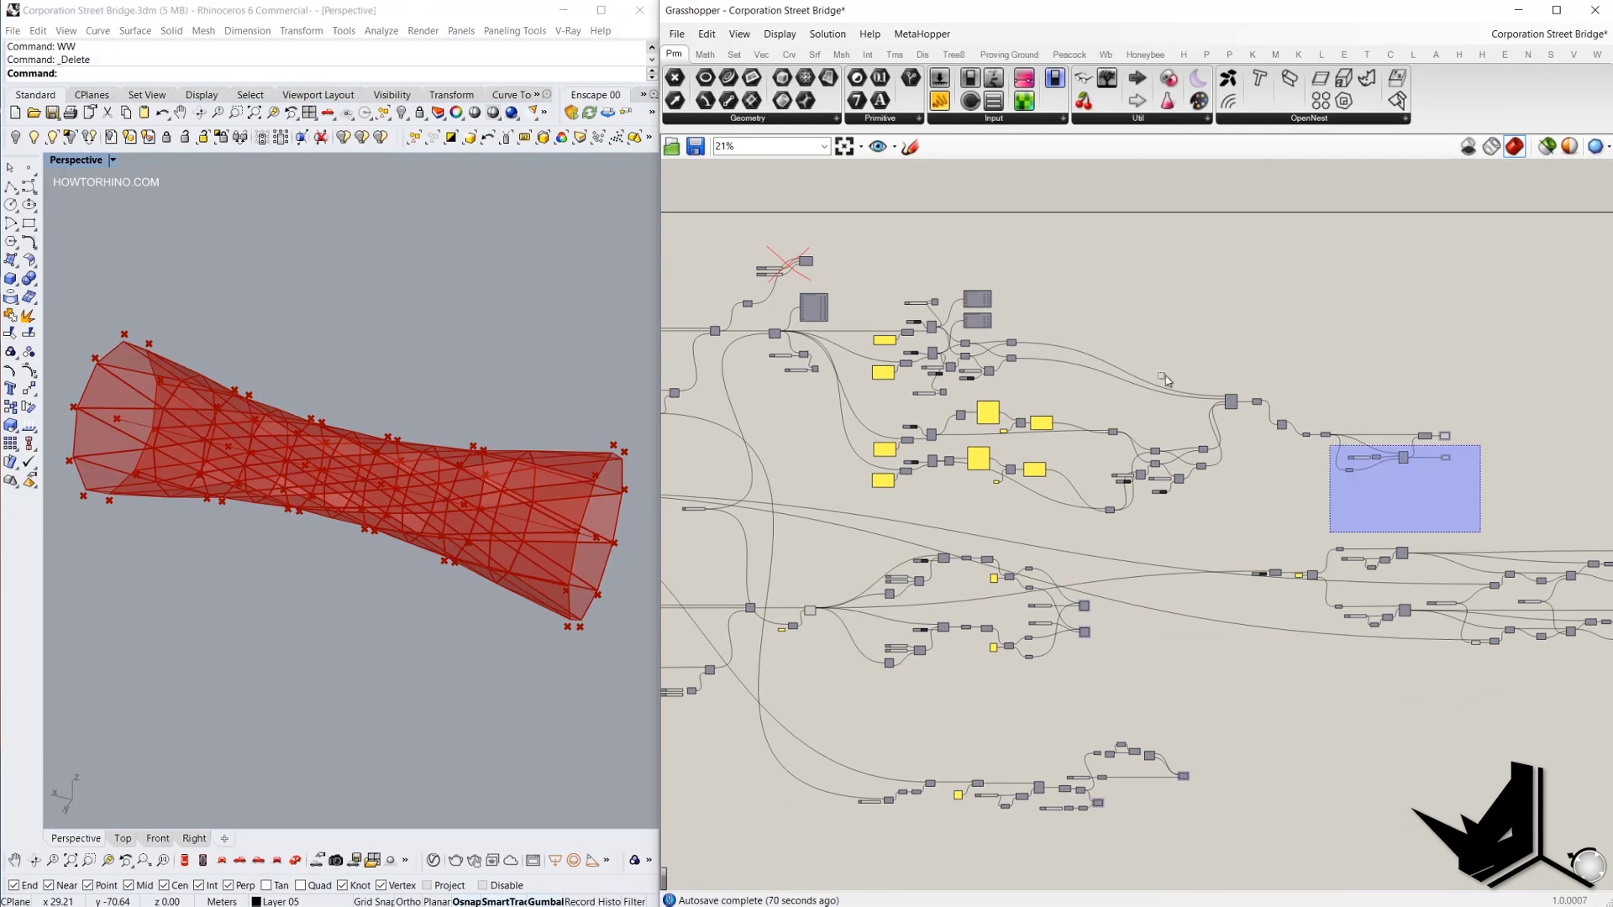
pyautogui.moveTo(1166, 380); pyautogui.dragTo(880, 257)
pyautogui.moveTo(420, 505); pyautogui.dragTo(638, 571, button='right')
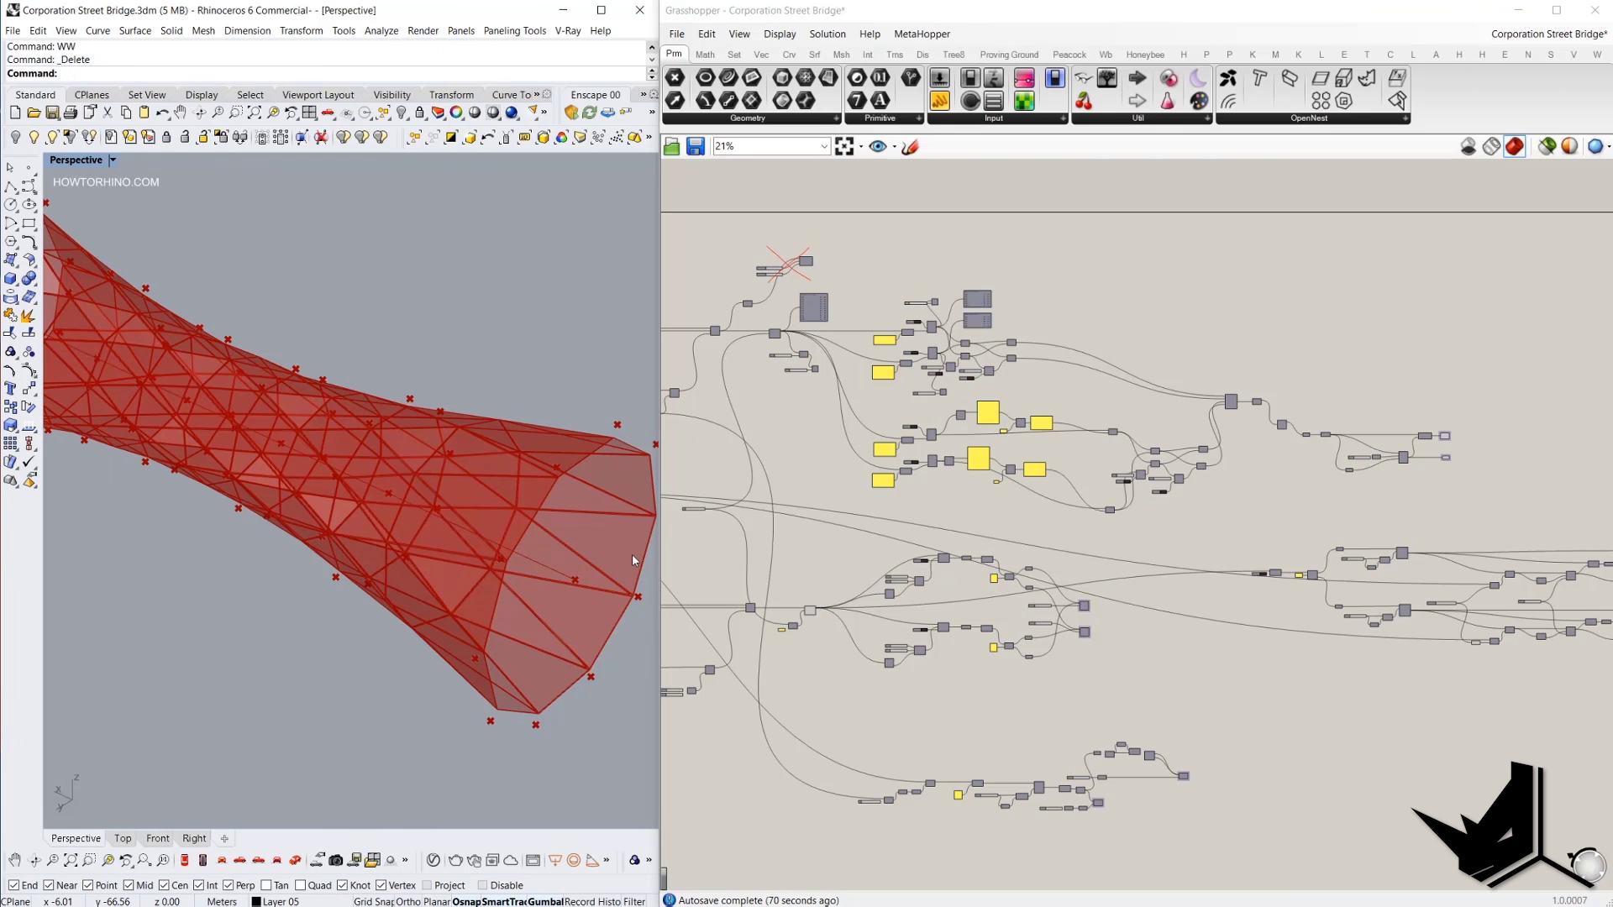
pyautogui.scroll(-2, 471, 553)
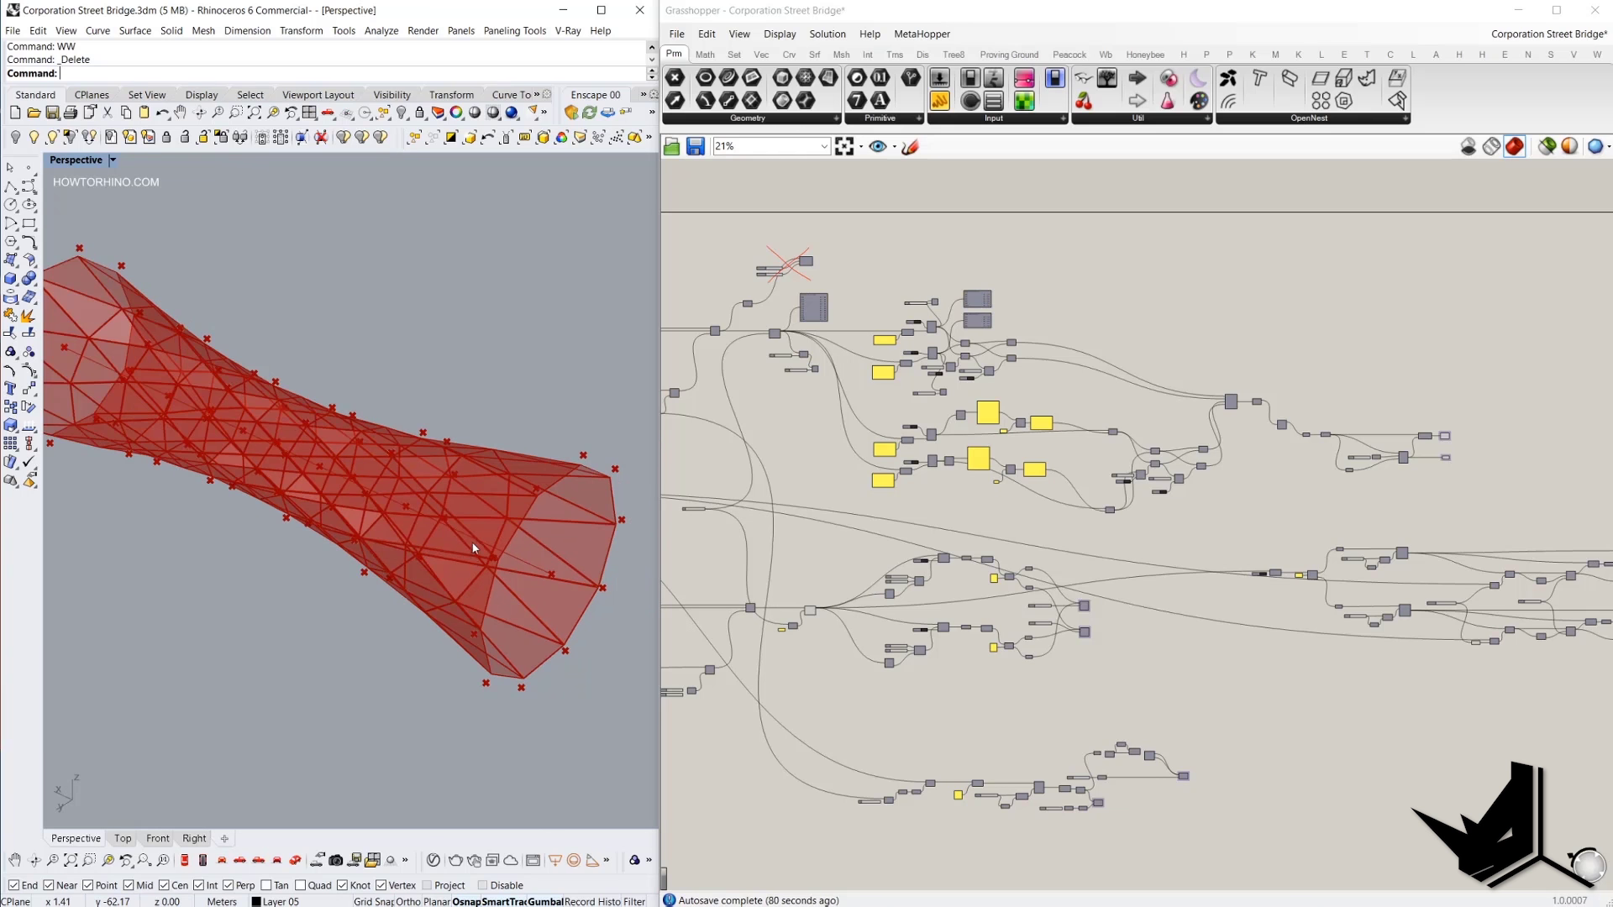
# Capture the bridge view and label its first three circles as branches {0}, {1} and {2} in cyan.
pyautogui.scroll(-1, 470, 553)
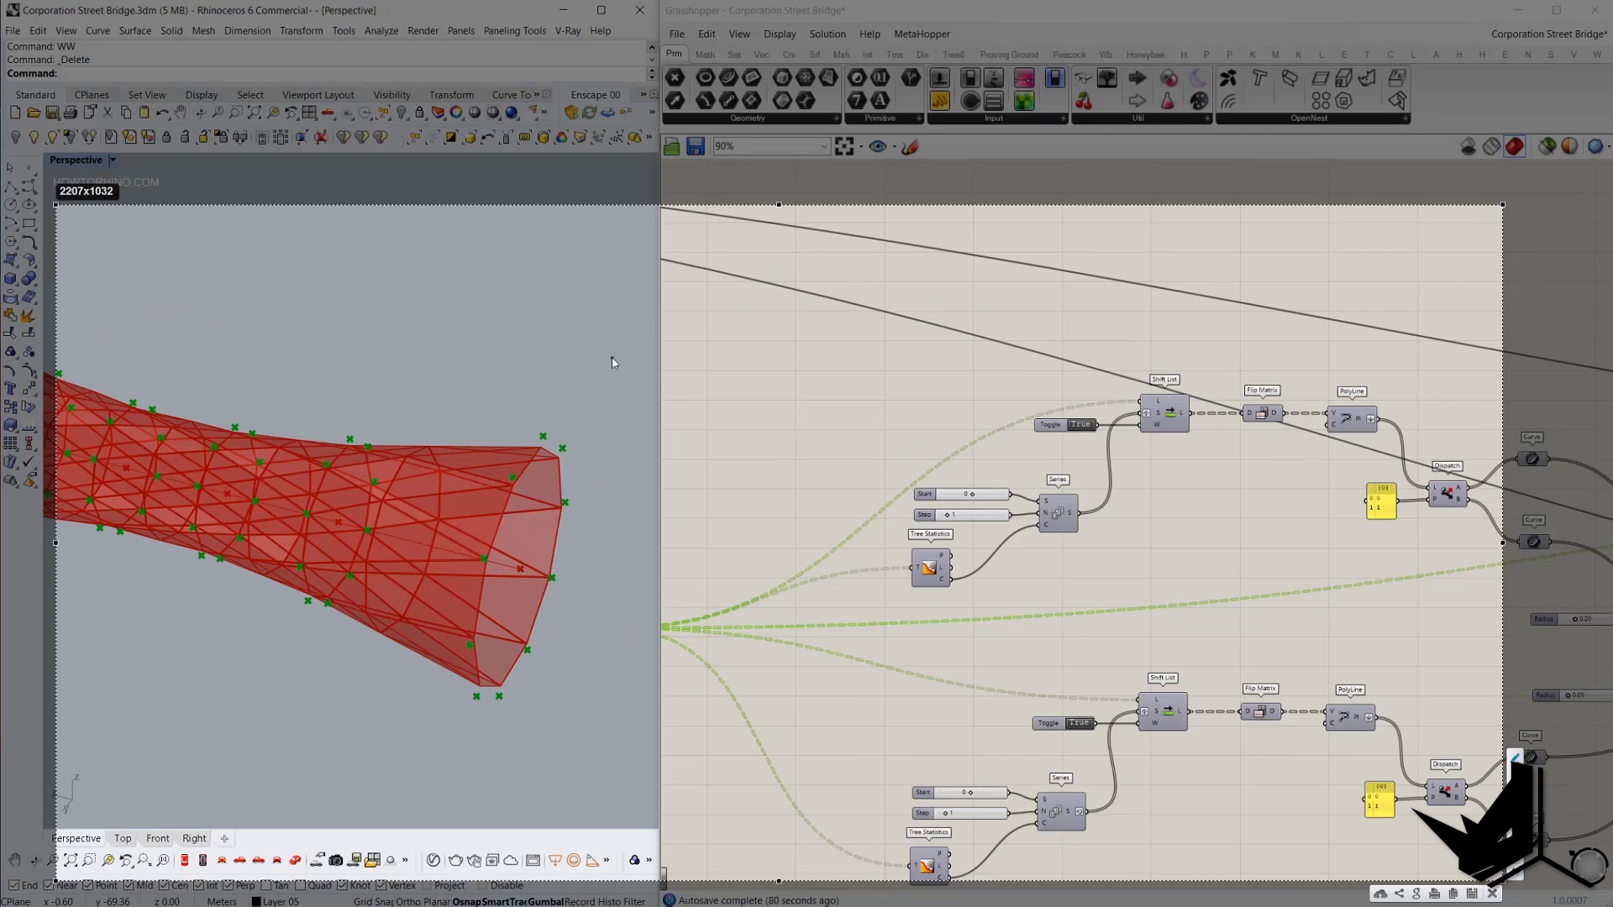
pyautogui.moveTo(590, 361); pyautogui.dragTo(588, 397)
pyautogui.moveTo(598, 380); pyautogui.dragTo(604, 375)
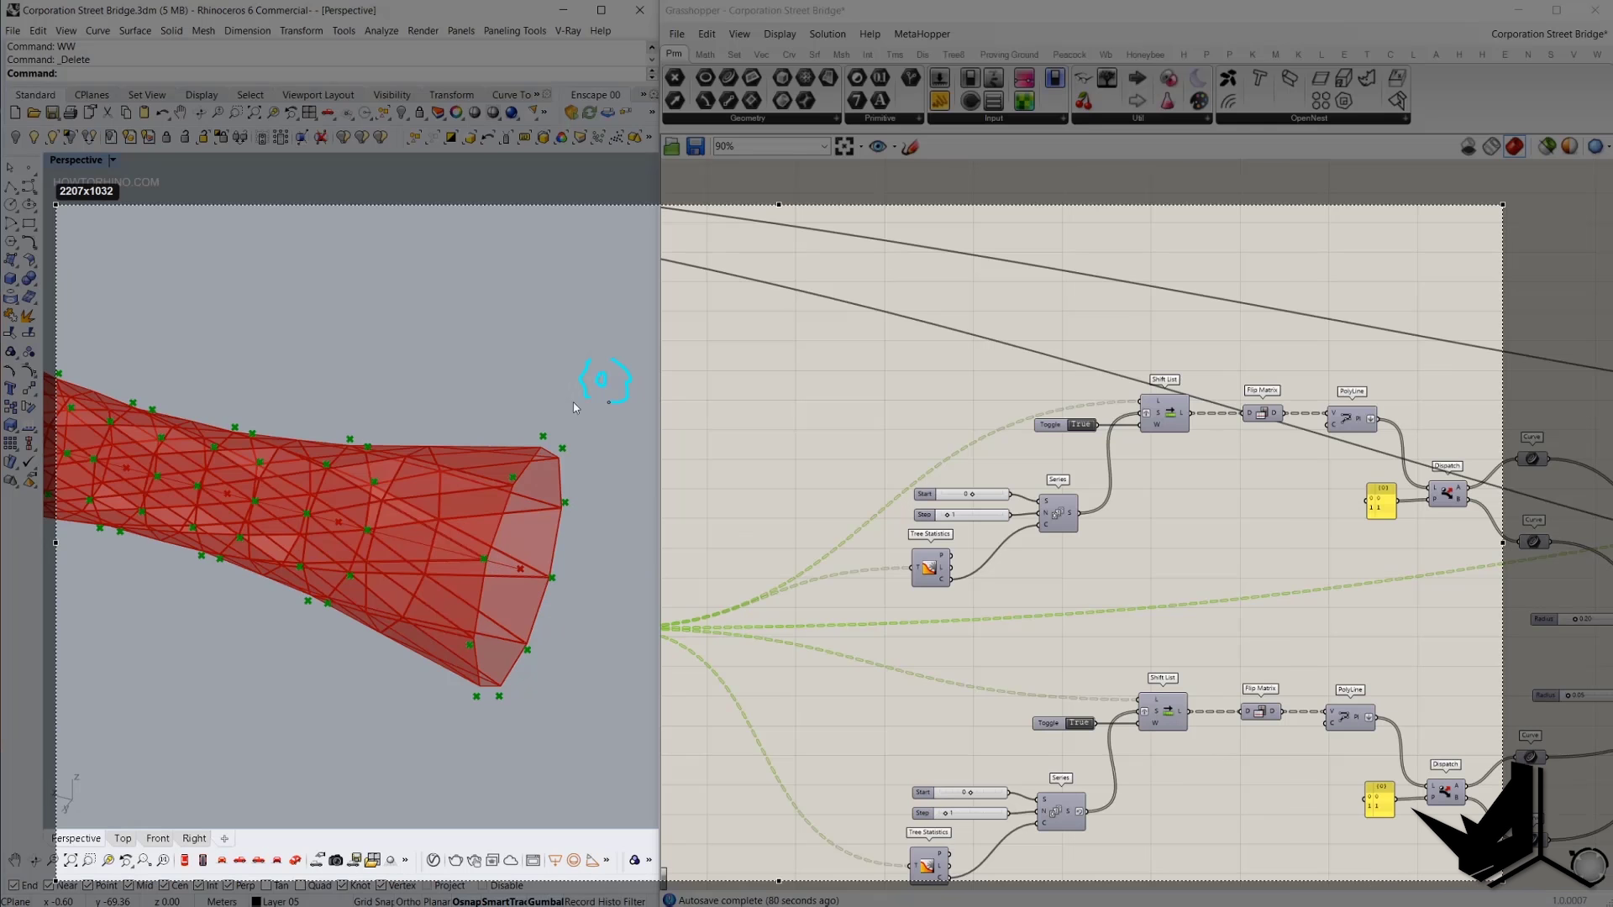
pyautogui.moveTo(375, 349); pyautogui.dragTo(384, 386)
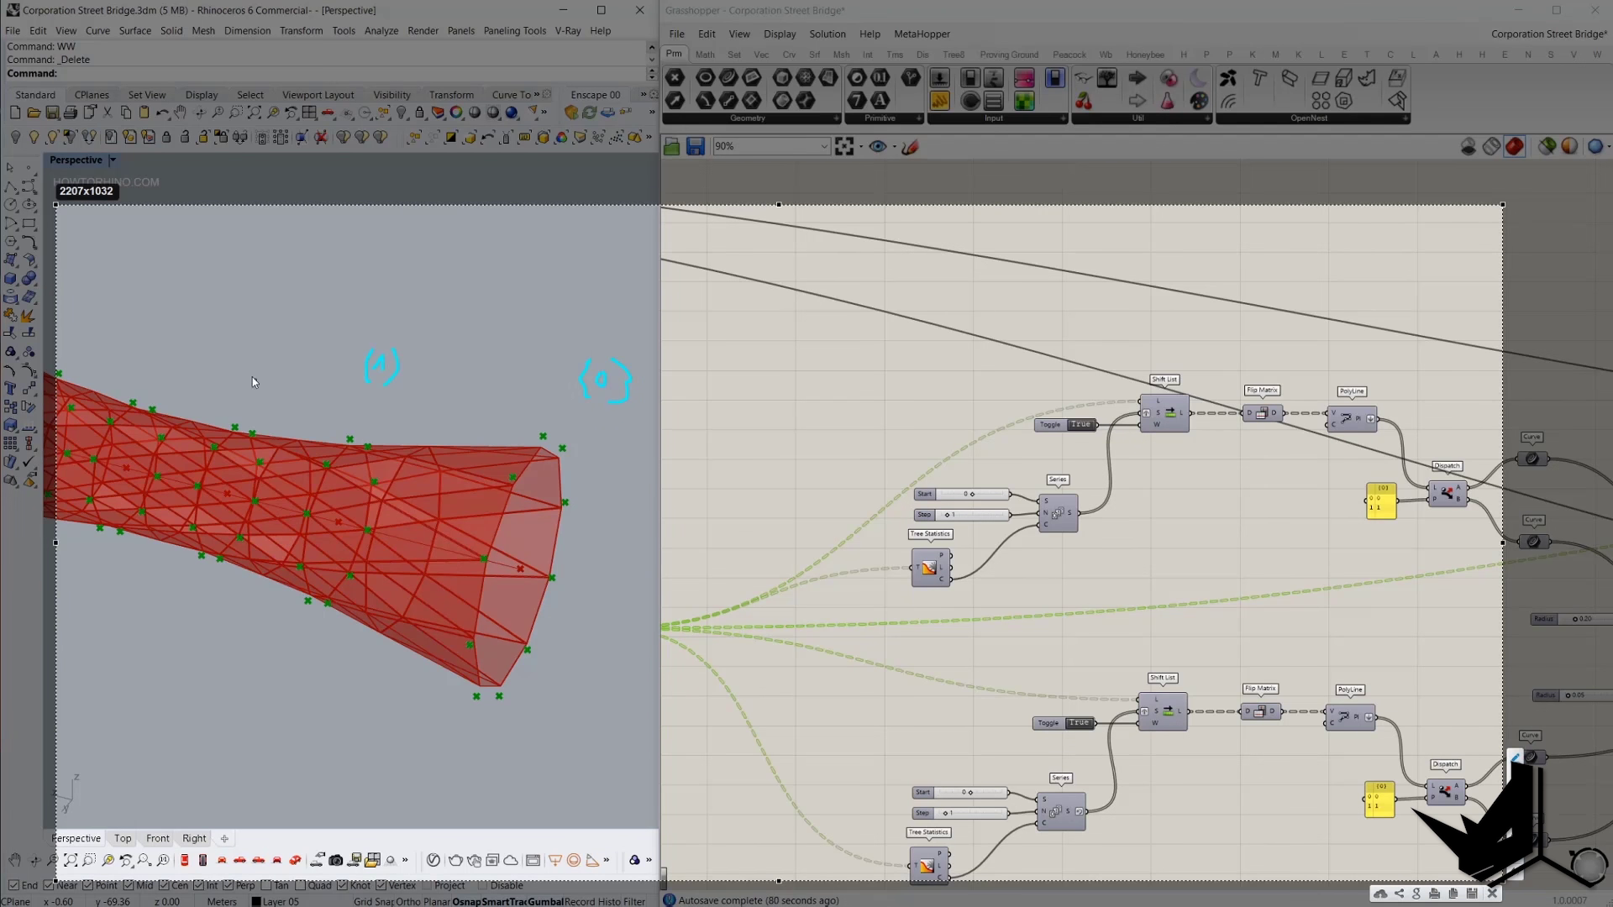
pyautogui.moveTo(248, 335)
pyautogui.mouseDown()
pyautogui.moveTo(273, 360)
pyautogui.moveTo(246, 367)
pyautogui.mouseUp()
# Number the division points 0, 1 and 2 in cyan on each of the three labelled circles of the capture.
pyautogui.moveTo(469, 640); pyautogui.dragTo(496, 651)
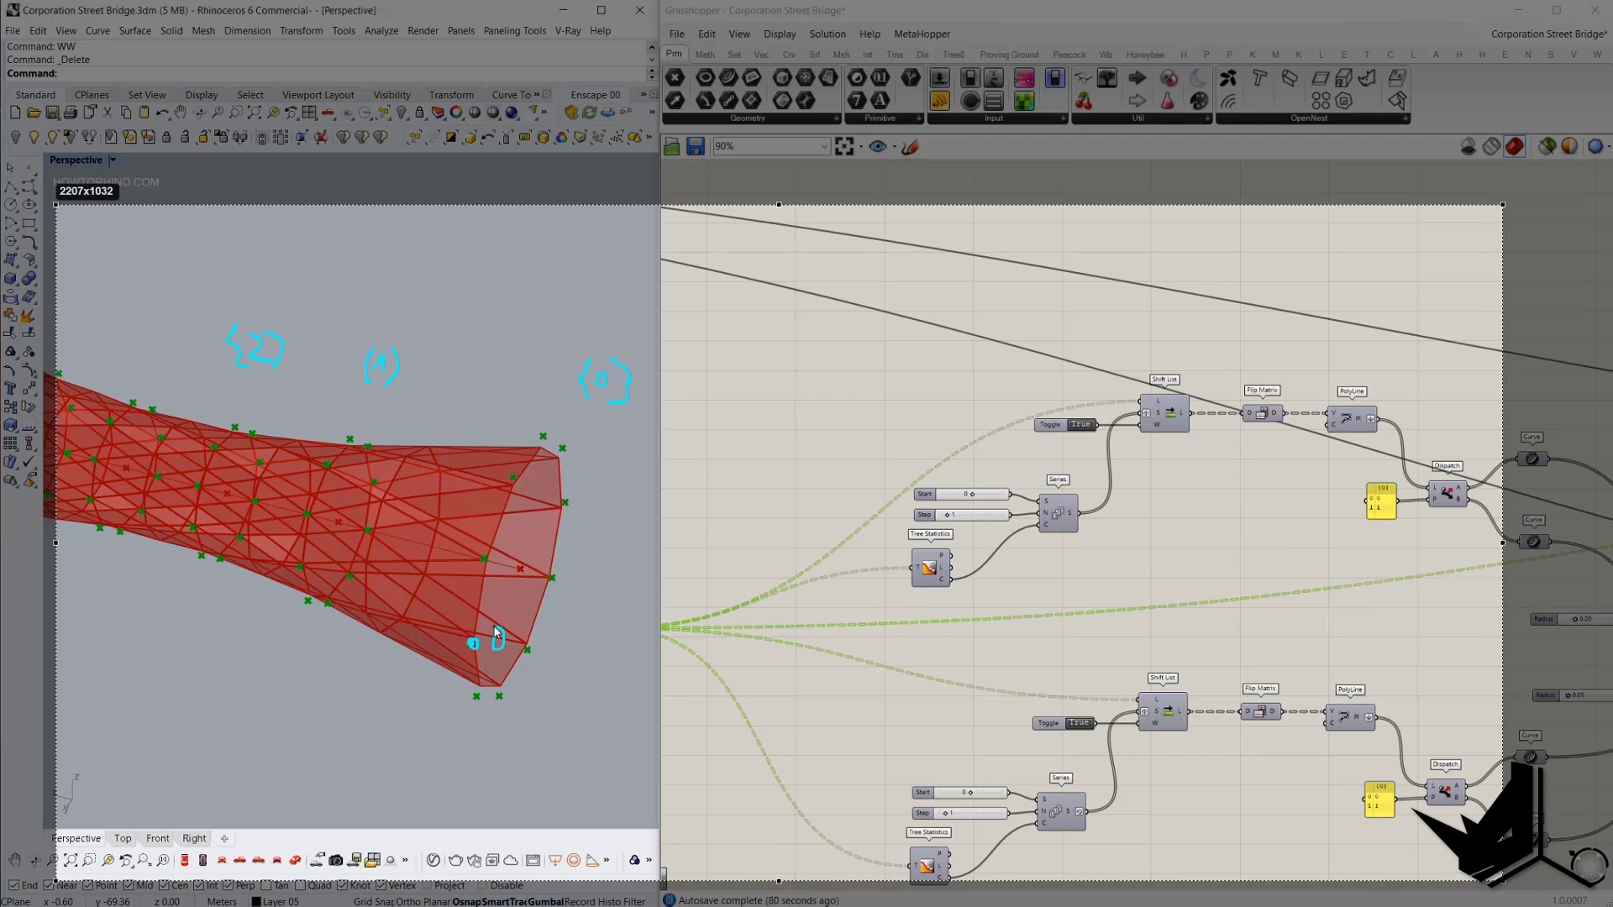
pyautogui.moveTo(500, 553); pyautogui.dragTo(501, 570)
pyautogui.moveTo(520, 481); pyautogui.dragTo(547, 502)
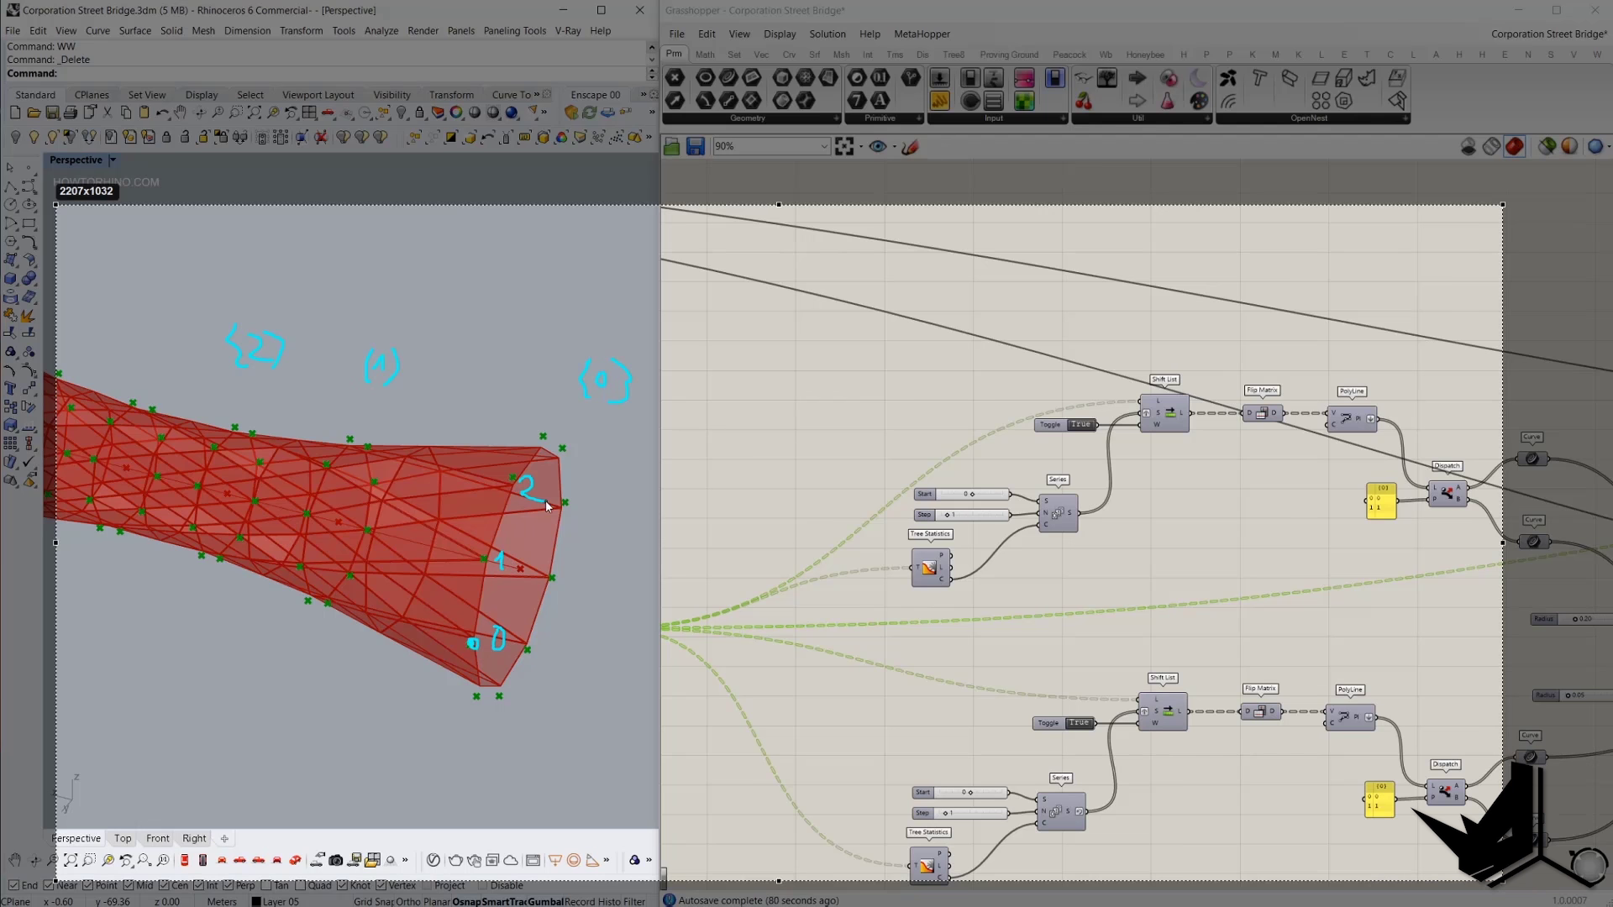
pyautogui.moveTo(314, 558); pyautogui.dragTo(310, 560)
pyautogui.moveTo(309, 504)
pyautogui.mouseDown()
pyautogui.moveTo(315, 517)
pyautogui.moveTo(340, 481)
pyautogui.mouseUp()
pyautogui.moveTo(176, 520); pyautogui.dragTo(181, 493)
pyautogui.moveTo(191, 445); pyautogui.dragTo(209, 451)
# Trace a yellow diagonal through point 0 of branch {0}, point 1 of branch {1} and point 2 of branch {2}.
pyautogui.click(1516, 854)
pyautogui.click(1342, 686)
pyautogui.click(1336, 859)
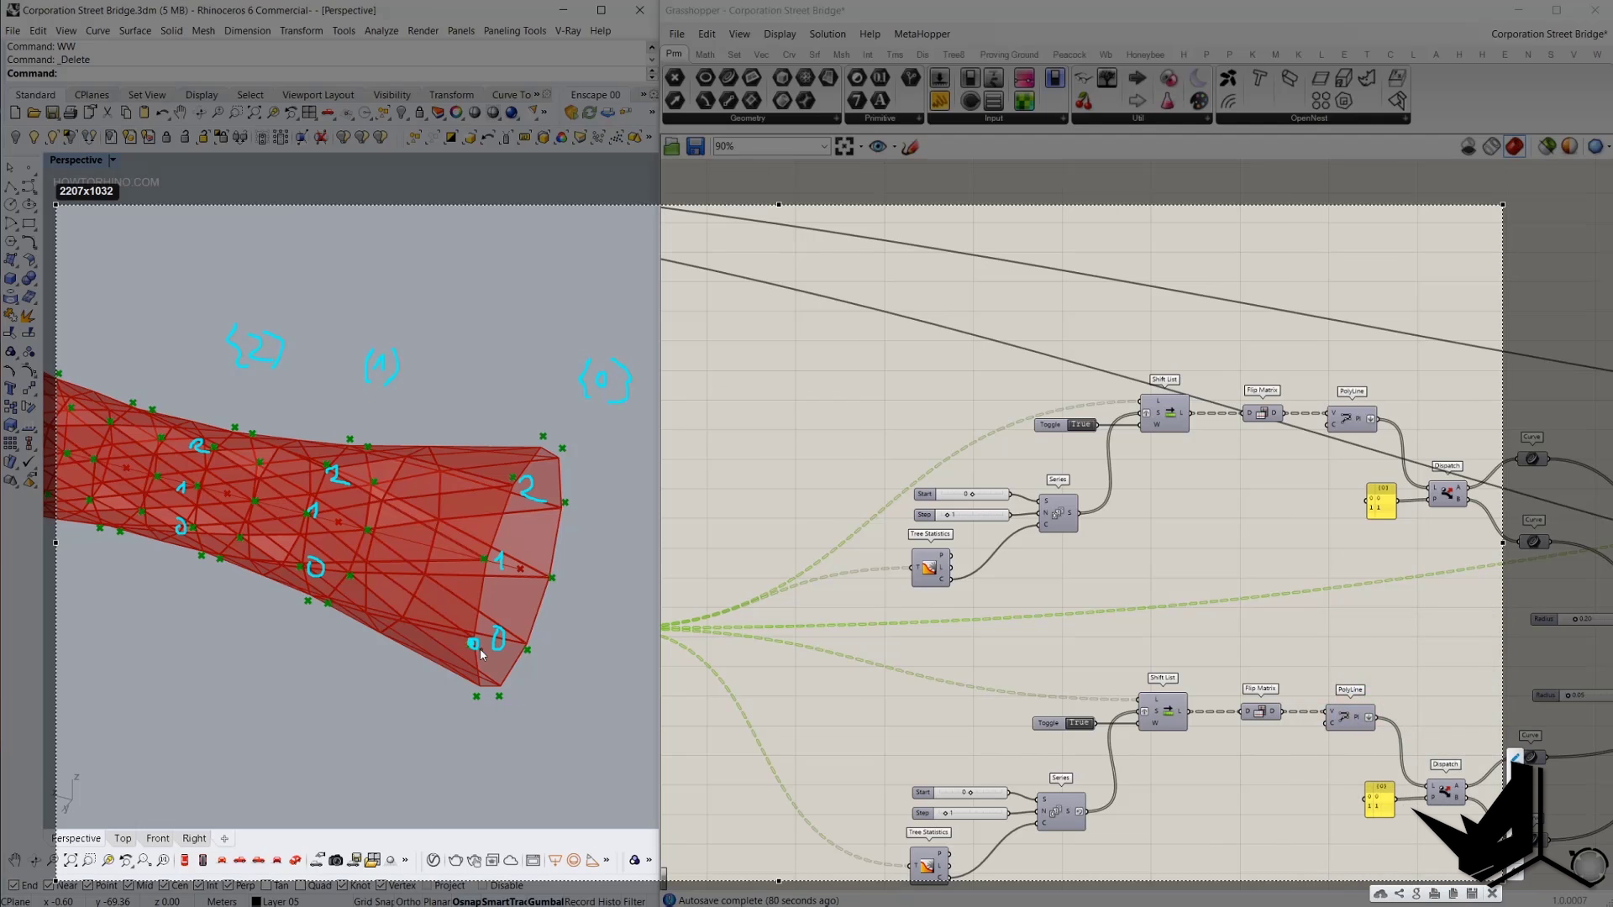
pyautogui.moveTo(476, 647); pyautogui.dragTo(210, 441)
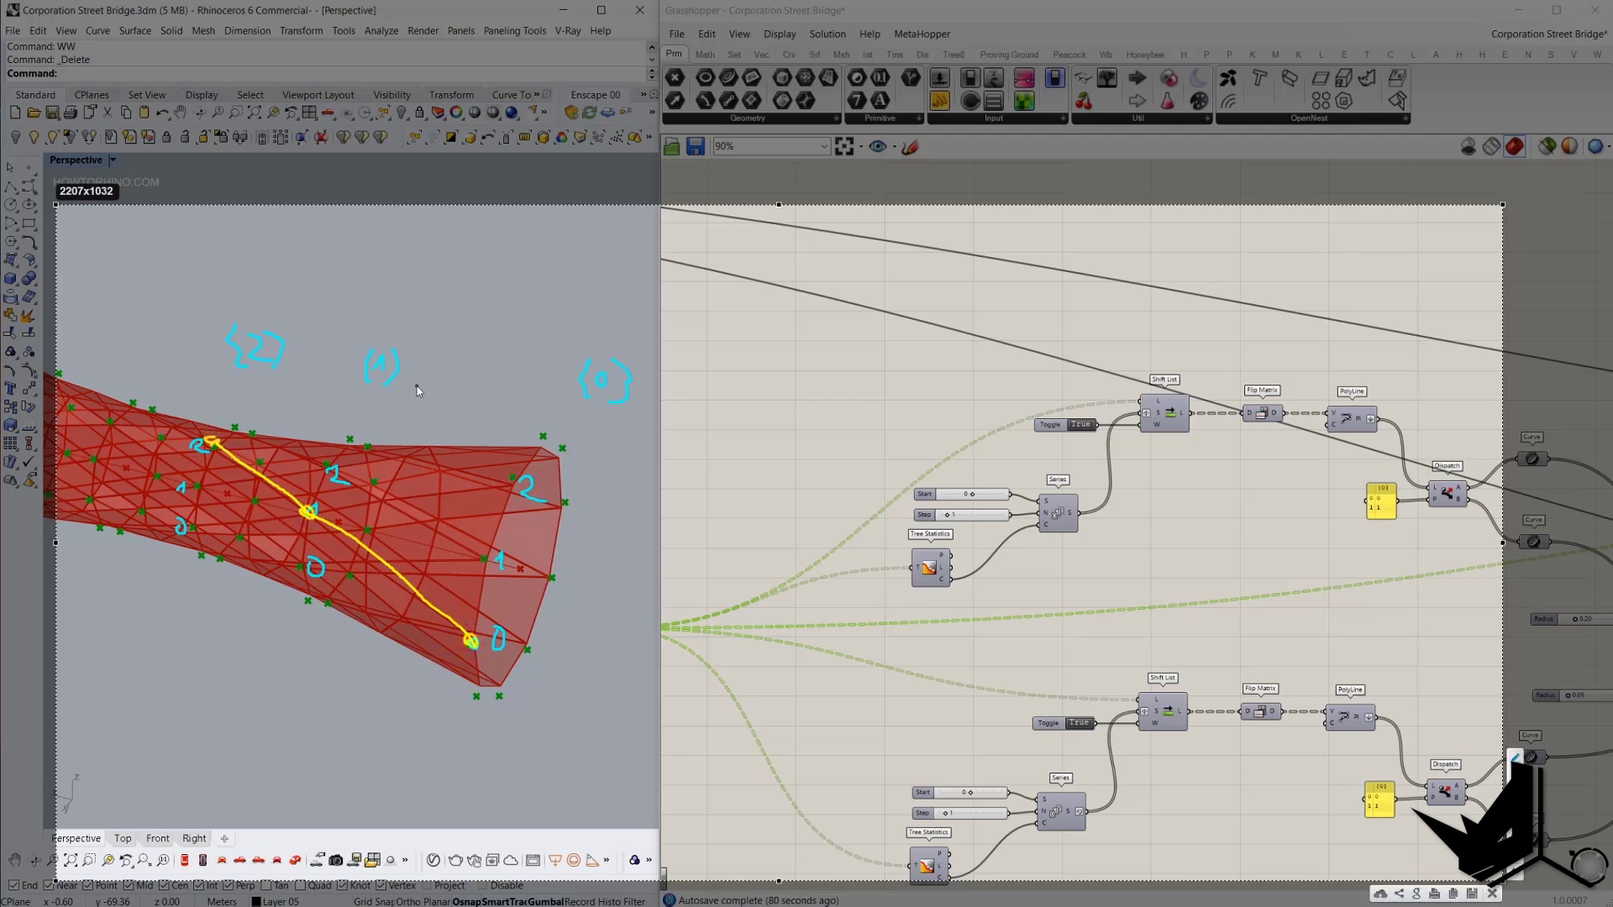
# Circle branch {1}, mark the shifted 0 points in yellow, retrace the diagonal through them, and discard the capture.
pyautogui.moveTo(388, 336)
pyautogui.mouseDown()
pyautogui.moveTo(351, 370)
pyautogui.moveTo(398, 352)
pyautogui.mouseUp()
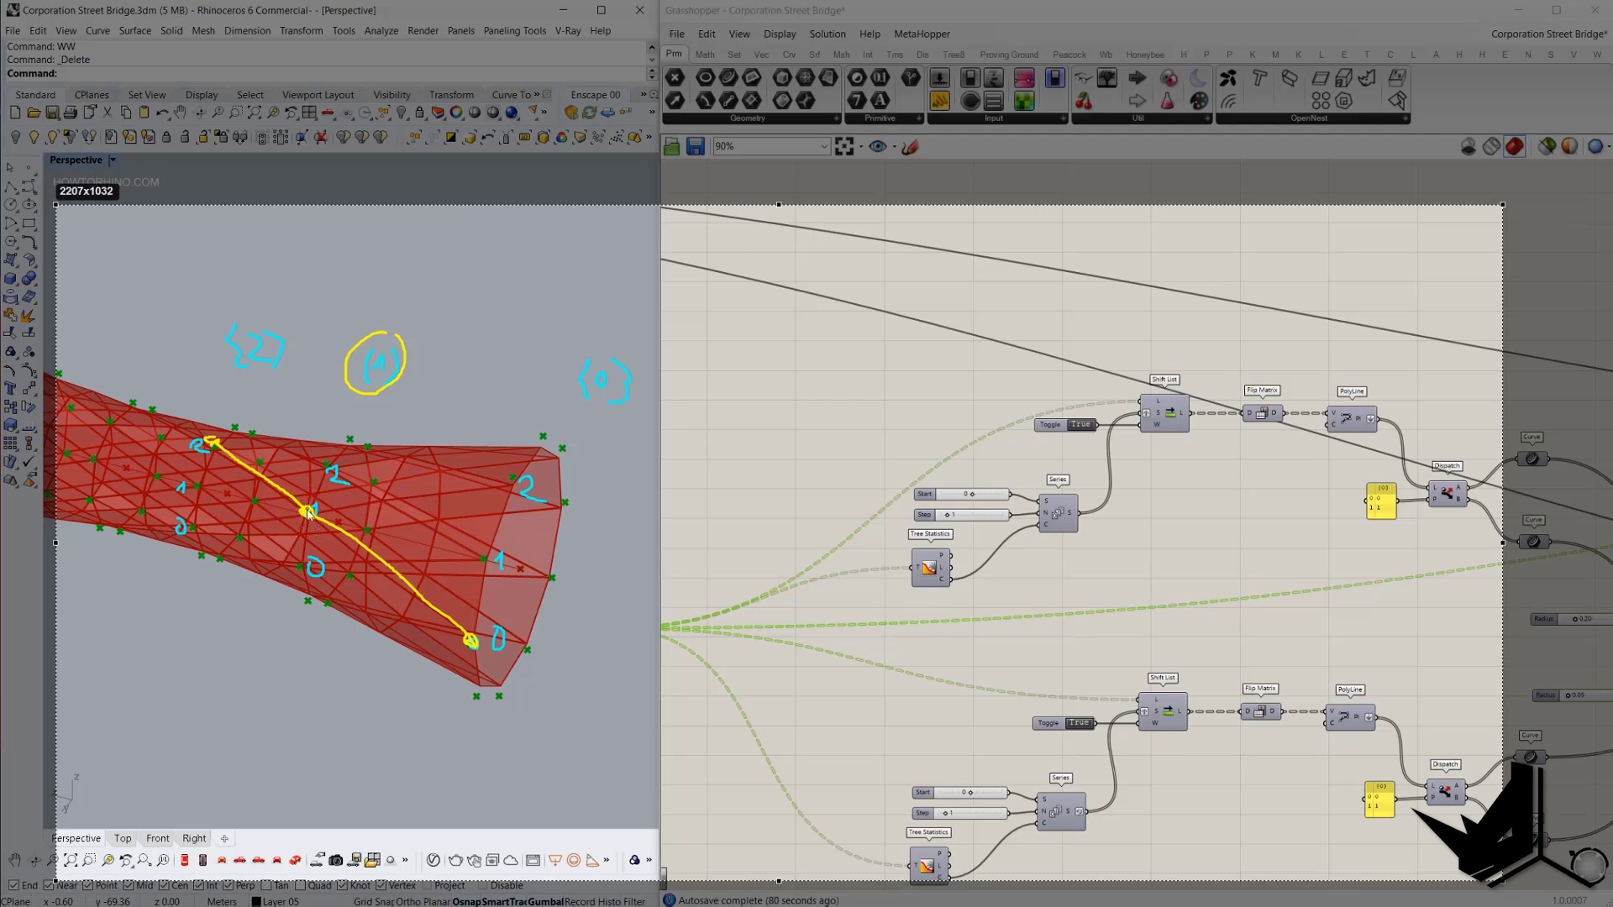
pyautogui.moveTo(308, 514); pyautogui.dragTo(296, 537)
pyautogui.moveTo(212, 459); pyautogui.dragTo(213, 472)
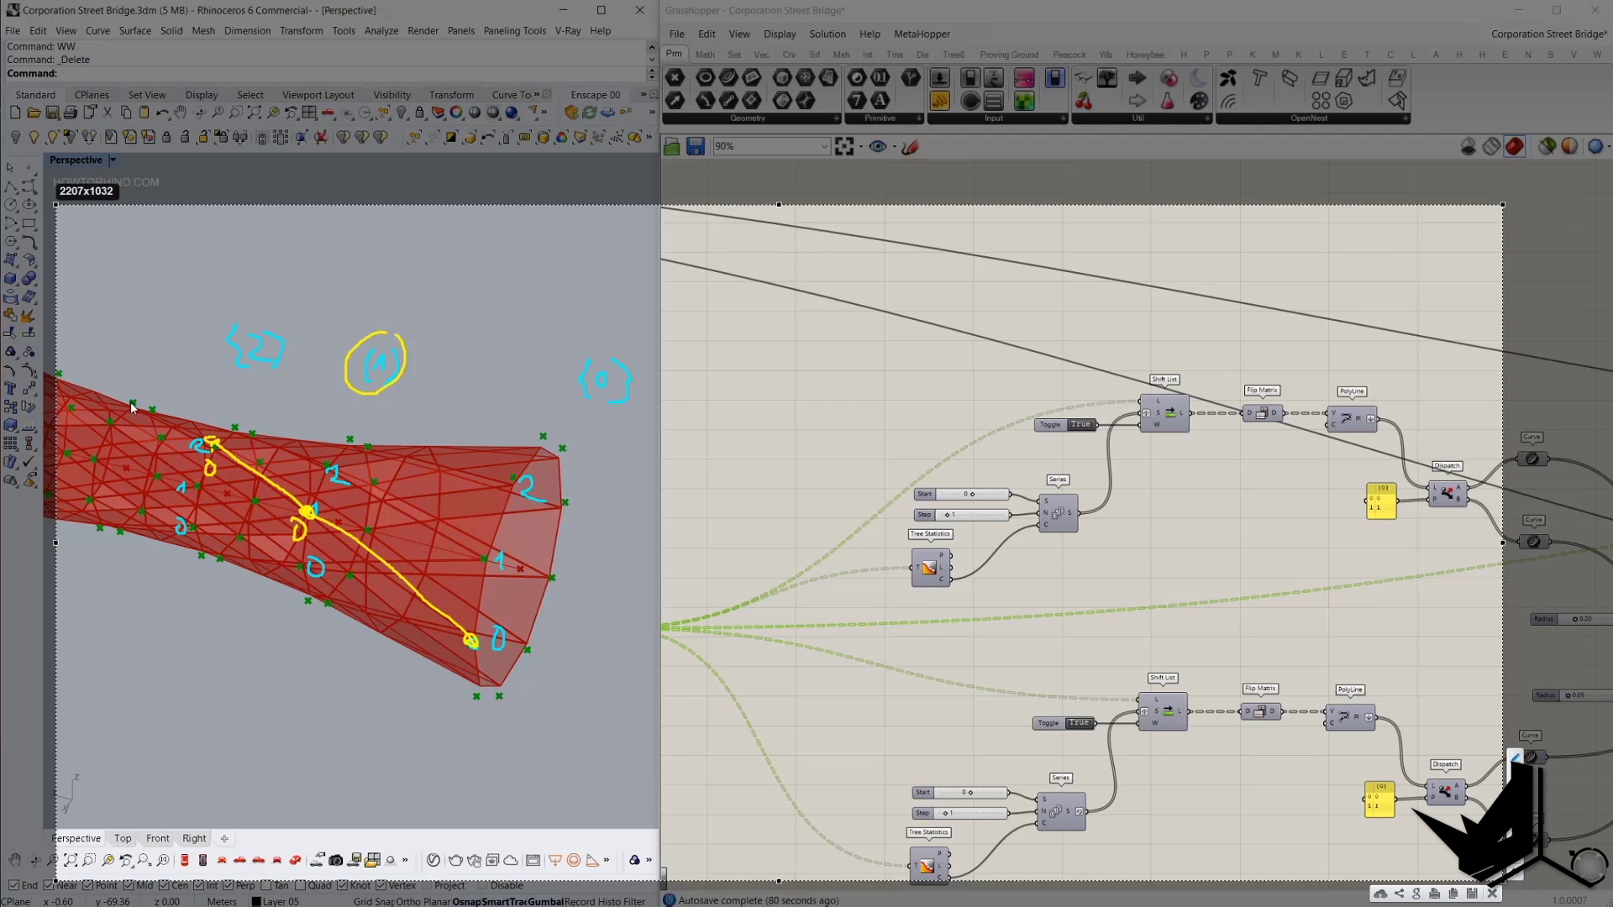
pyautogui.moveTo(132, 409); pyautogui.dragTo(133, 416)
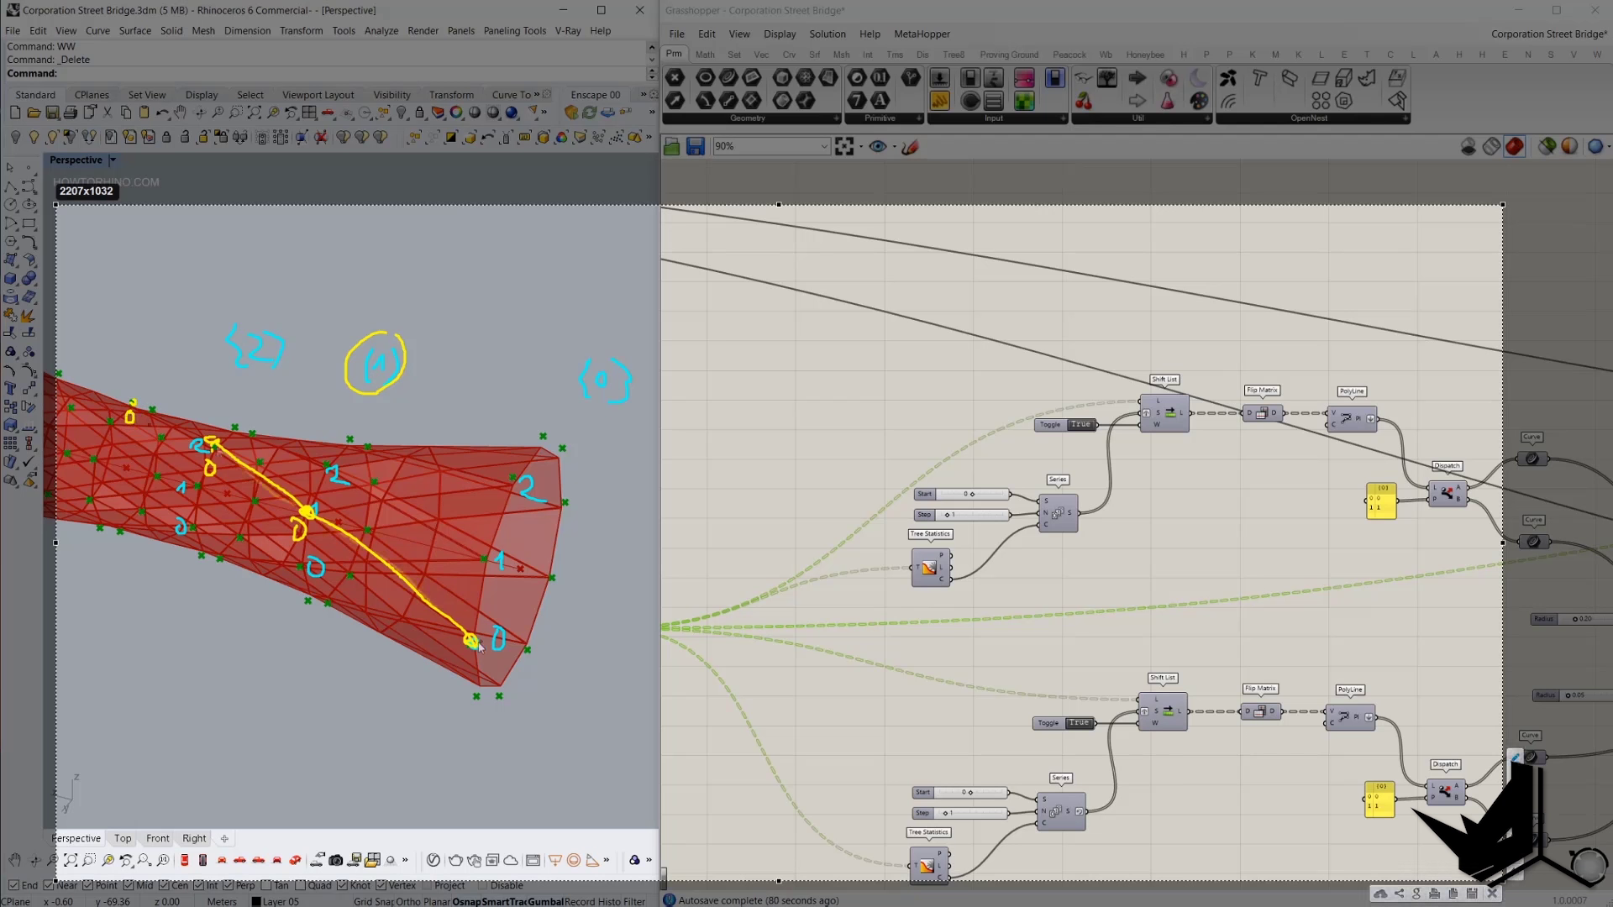
pyautogui.moveTo(479, 647); pyautogui.dragTo(136, 404)
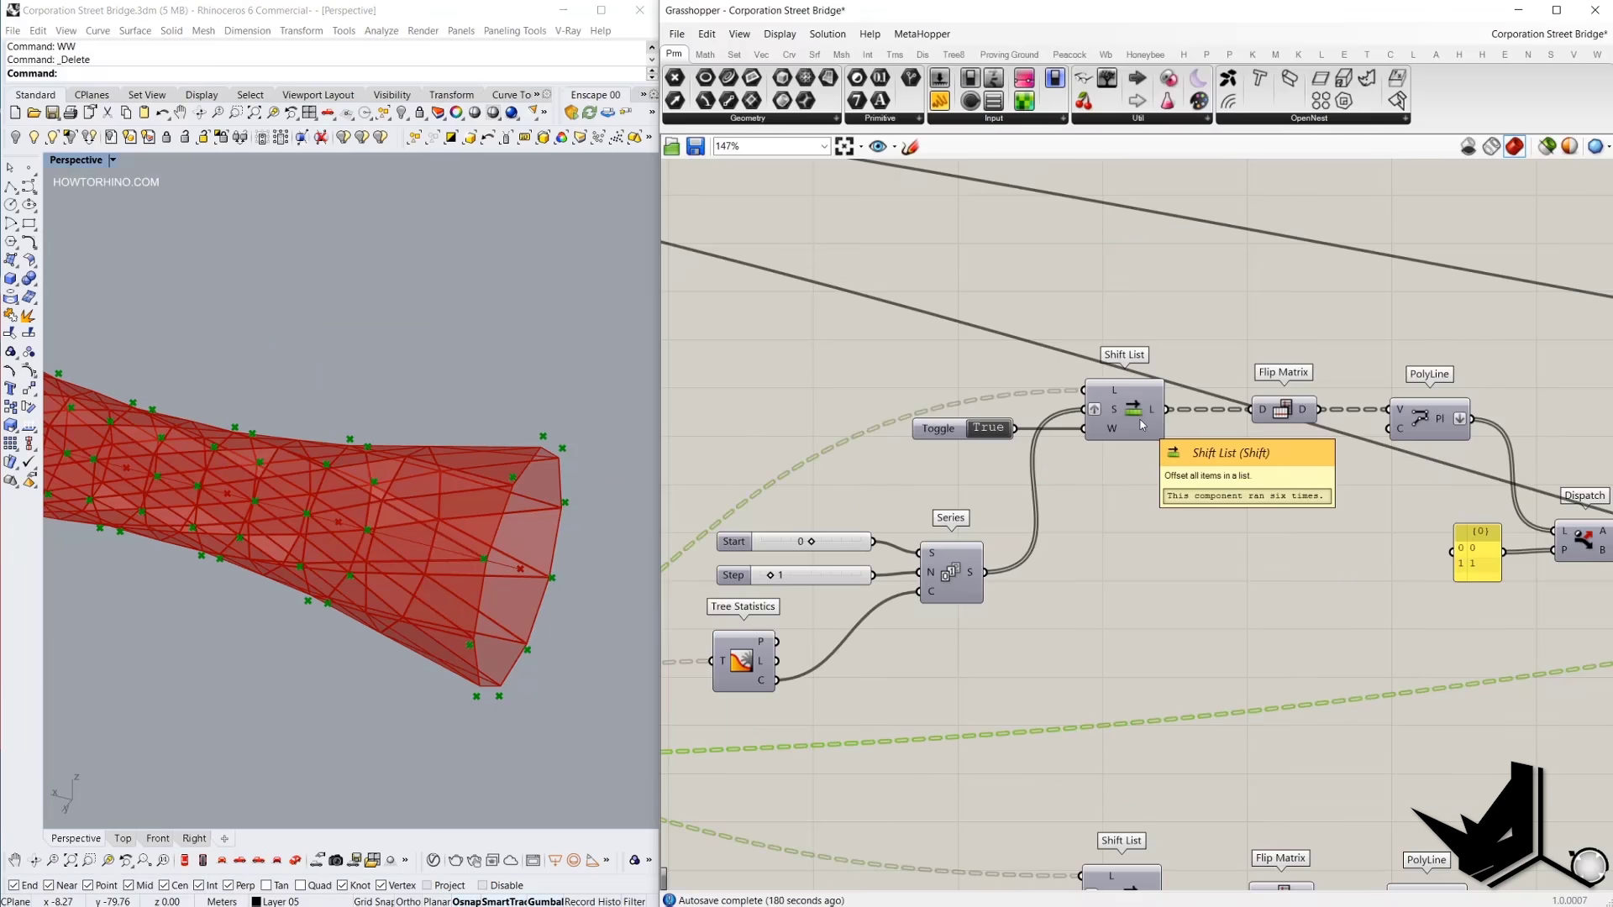
# Add a panel below the upper Series component and connect it to the Tree Statistics Count output.
pyautogui.scroll(-2, 1127, 416)
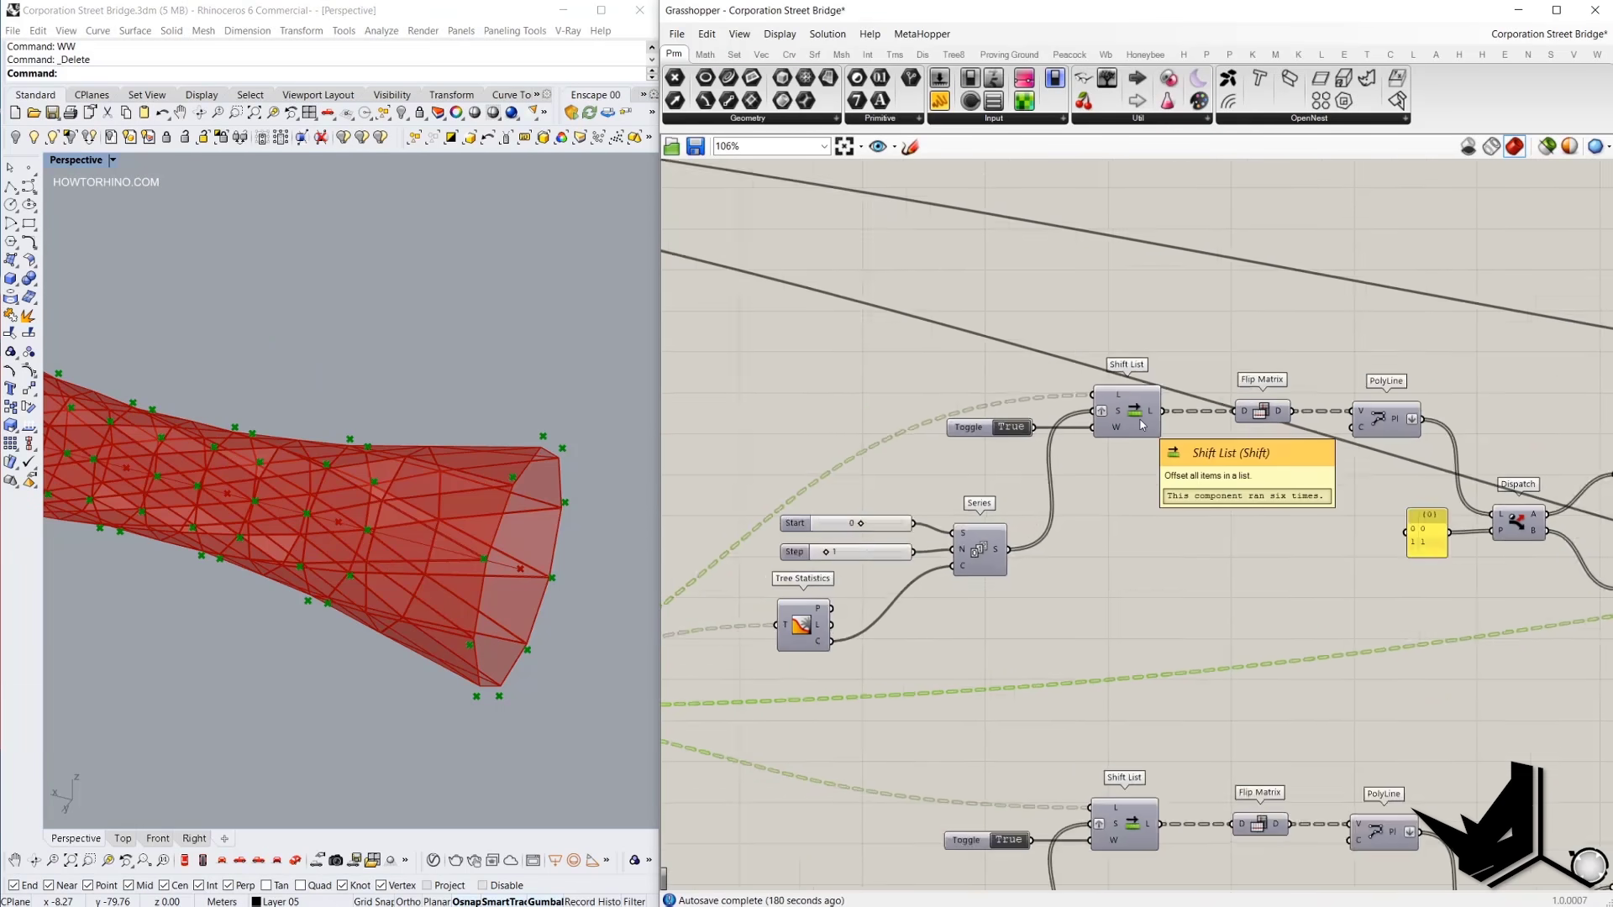
pyautogui.moveTo(982, 455); pyautogui.dragTo(1056, 407, button='right')
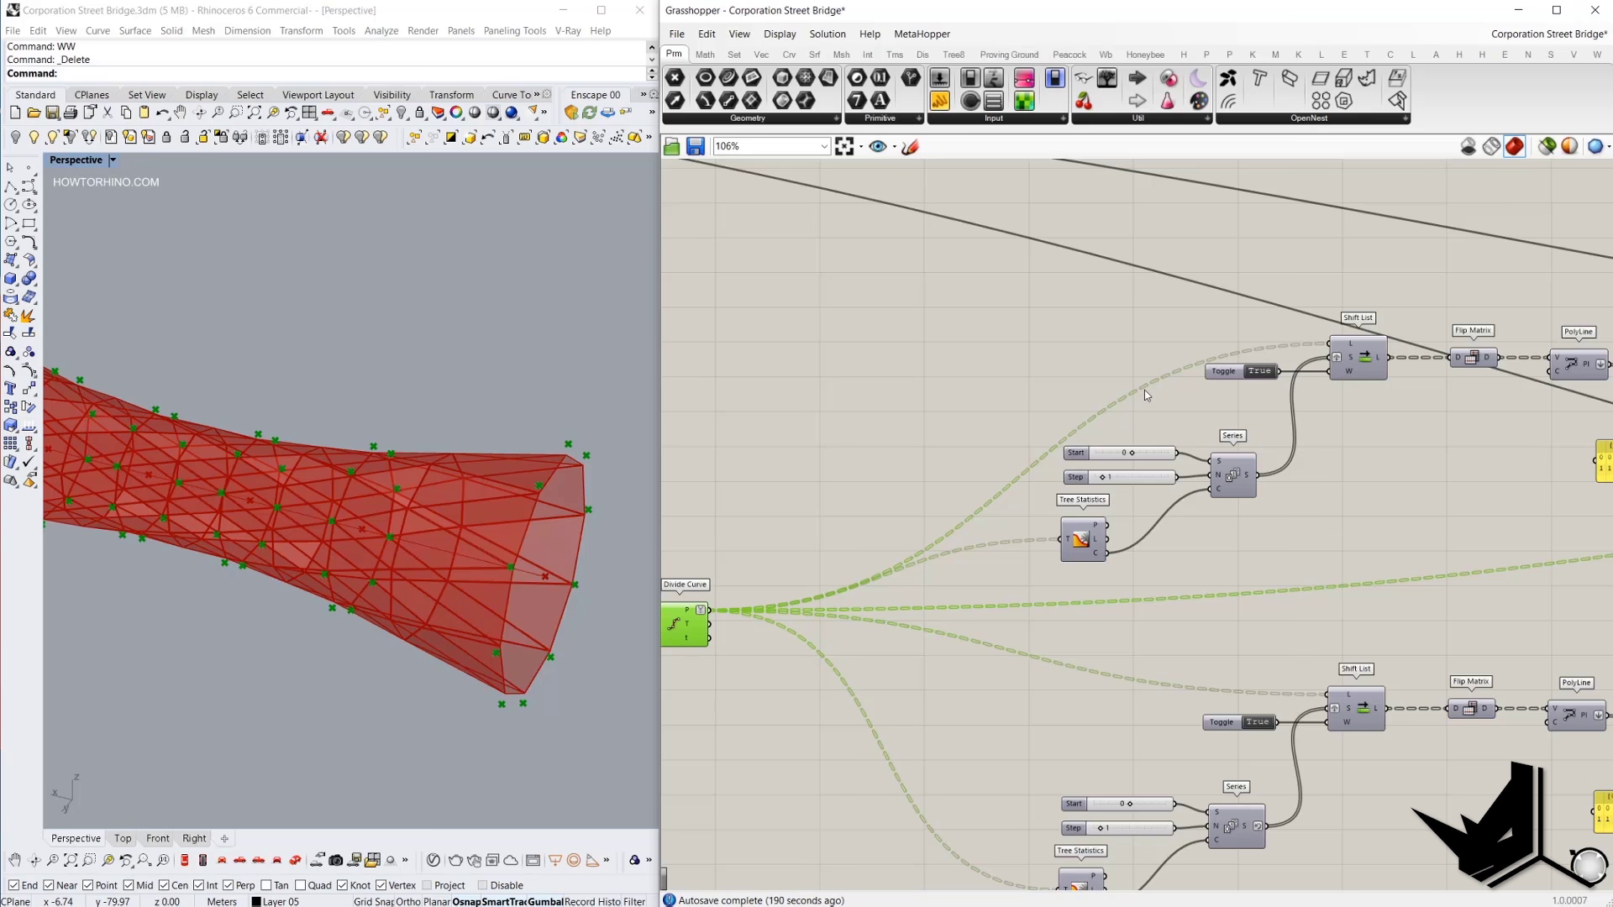
pyautogui.scroll(2, 1171, 447)
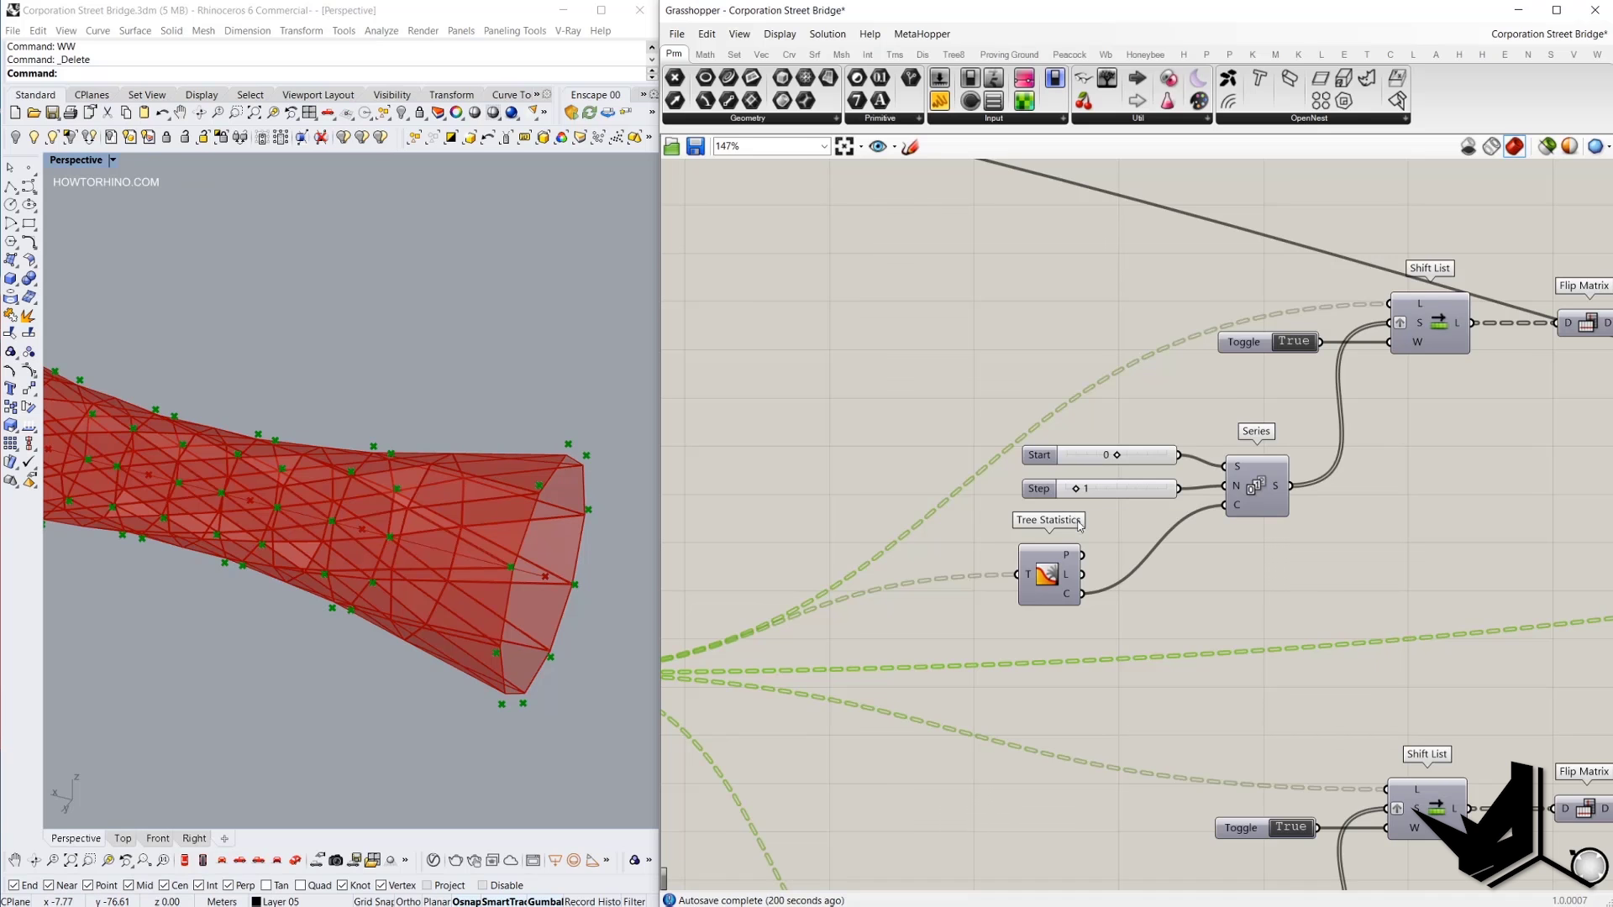
pyautogui.click(940, 100)
pyautogui.click(1255, 578)
pyautogui.moveTo(1115, 516); pyautogui.dragTo(1134, 441, button='right')
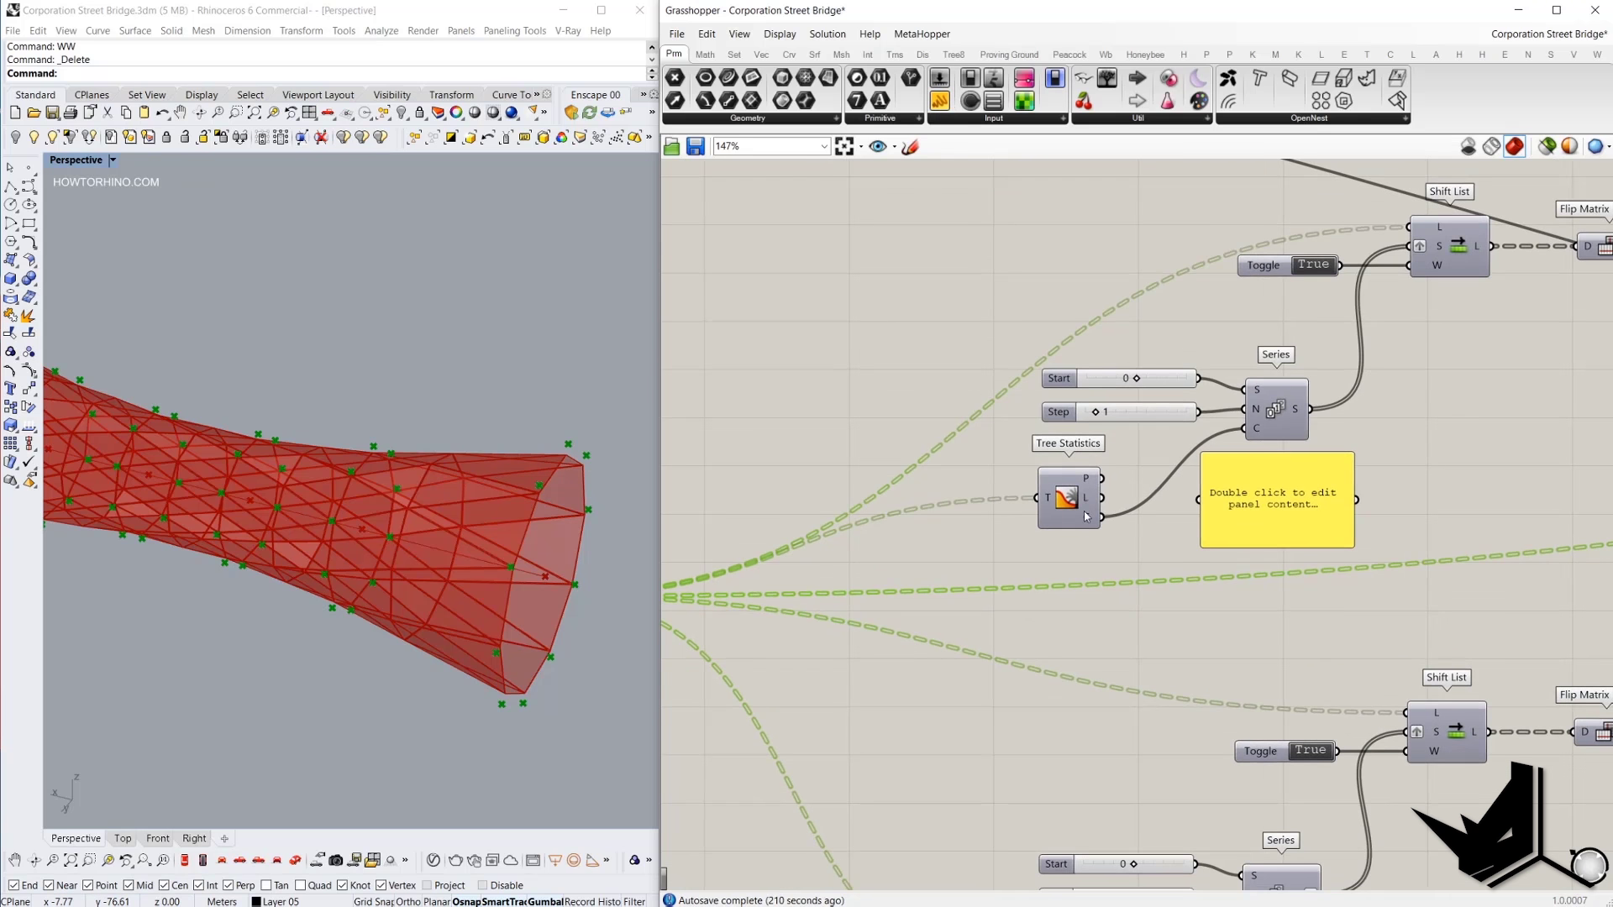
pyautogui.scroll(-2, 1134, 442)
pyautogui.moveTo(1110, 495); pyautogui.dragTo(1232, 533)
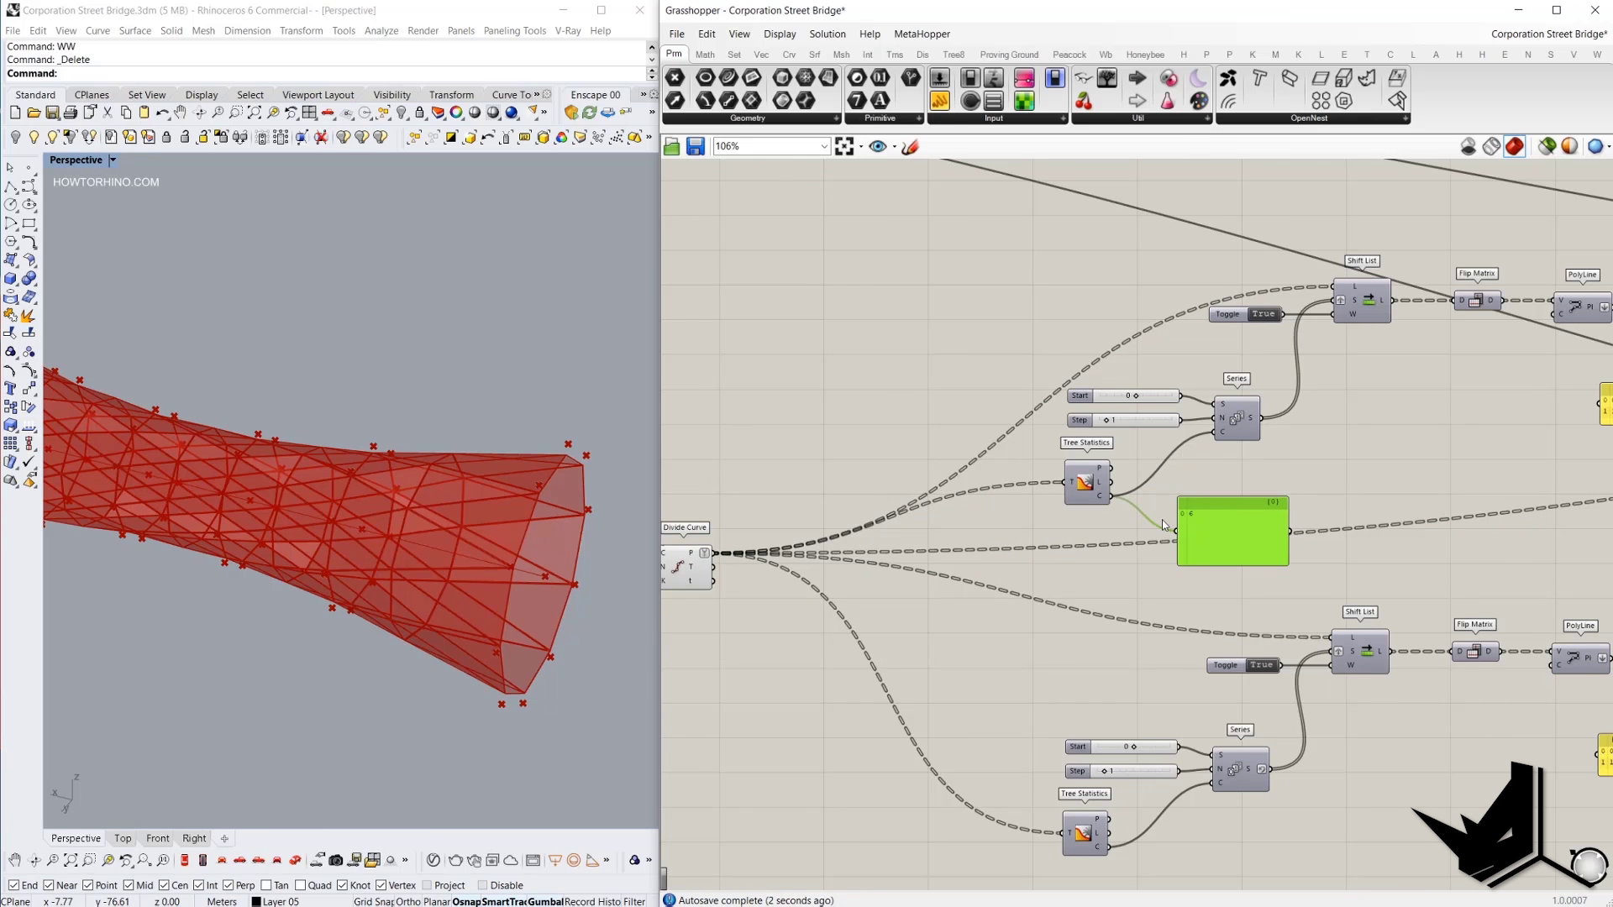
pyautogui.moveTo(1106, 501)
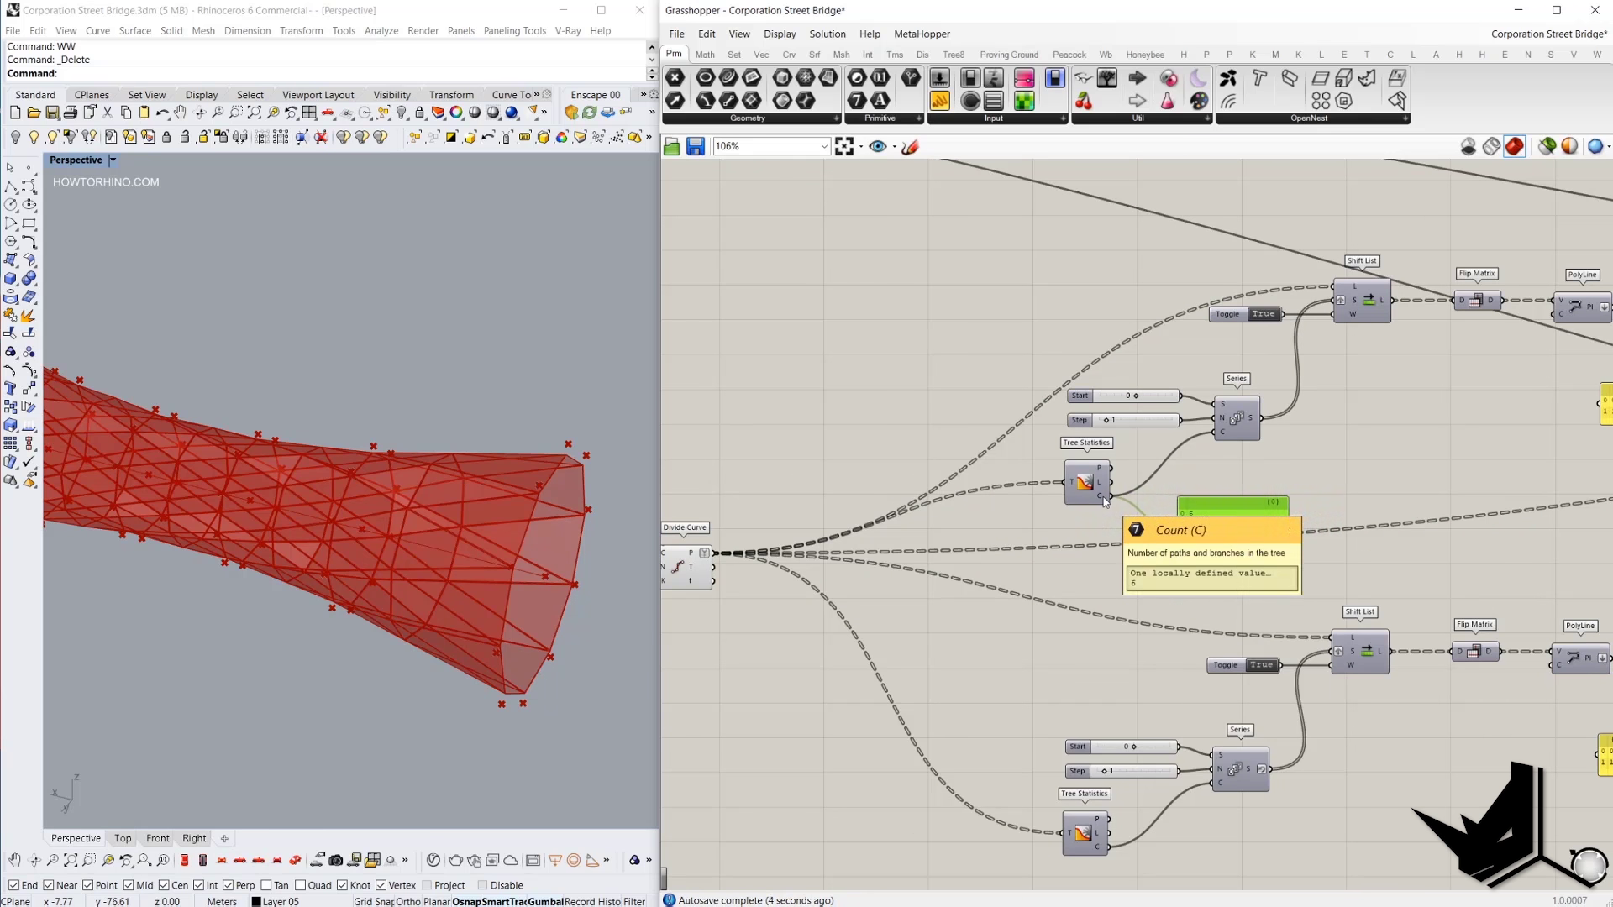
# Add a panel to the upper Series output, enlarge it to show the whole list, and check the Series Count input.
pyautogui.scroll(1, 1193, 462)
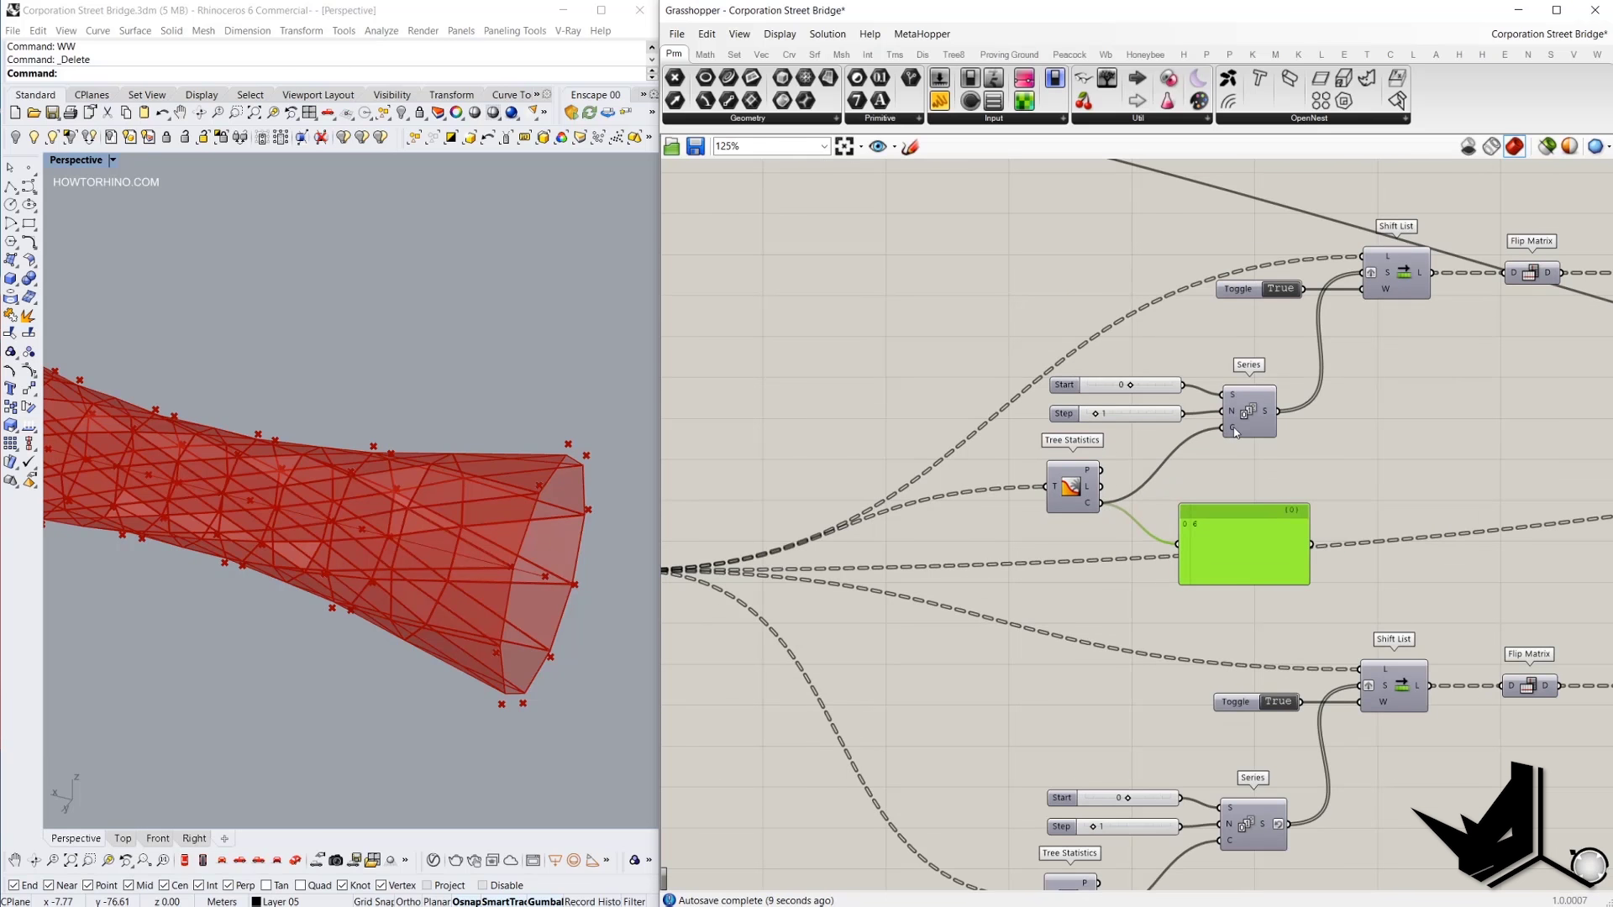
pyautogui.click(940, 100)
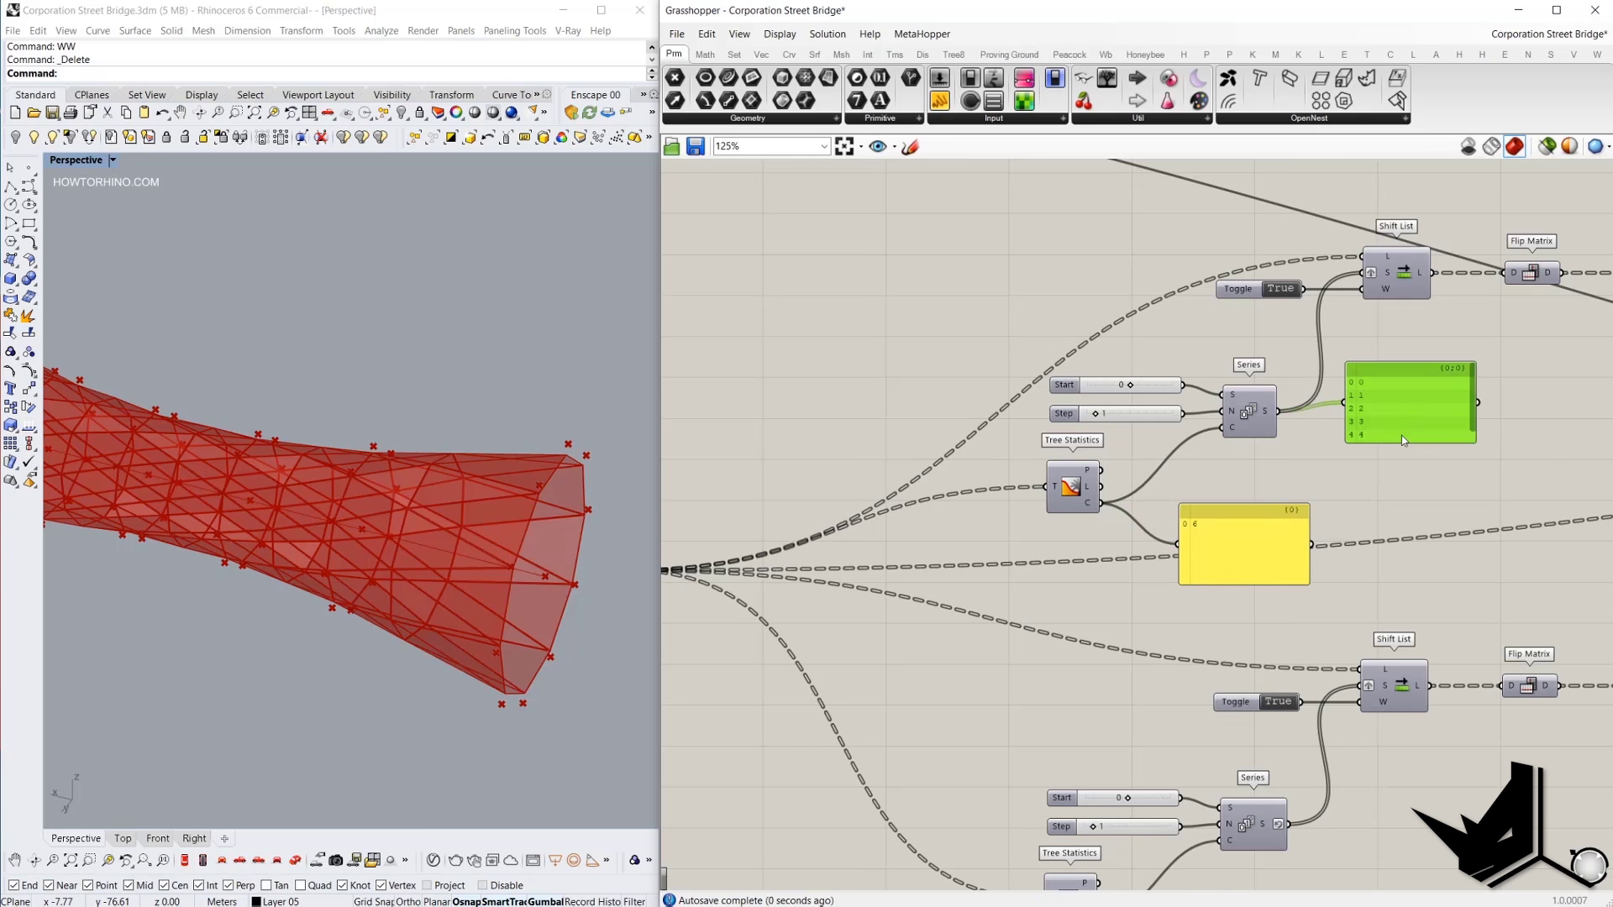
pyautogui.moveTo(1401, 455); pyautogui.dragTo(1401, 509)
pyautogui.moveTo(1398, 449); pyautogui.dragTo(1405, 430)
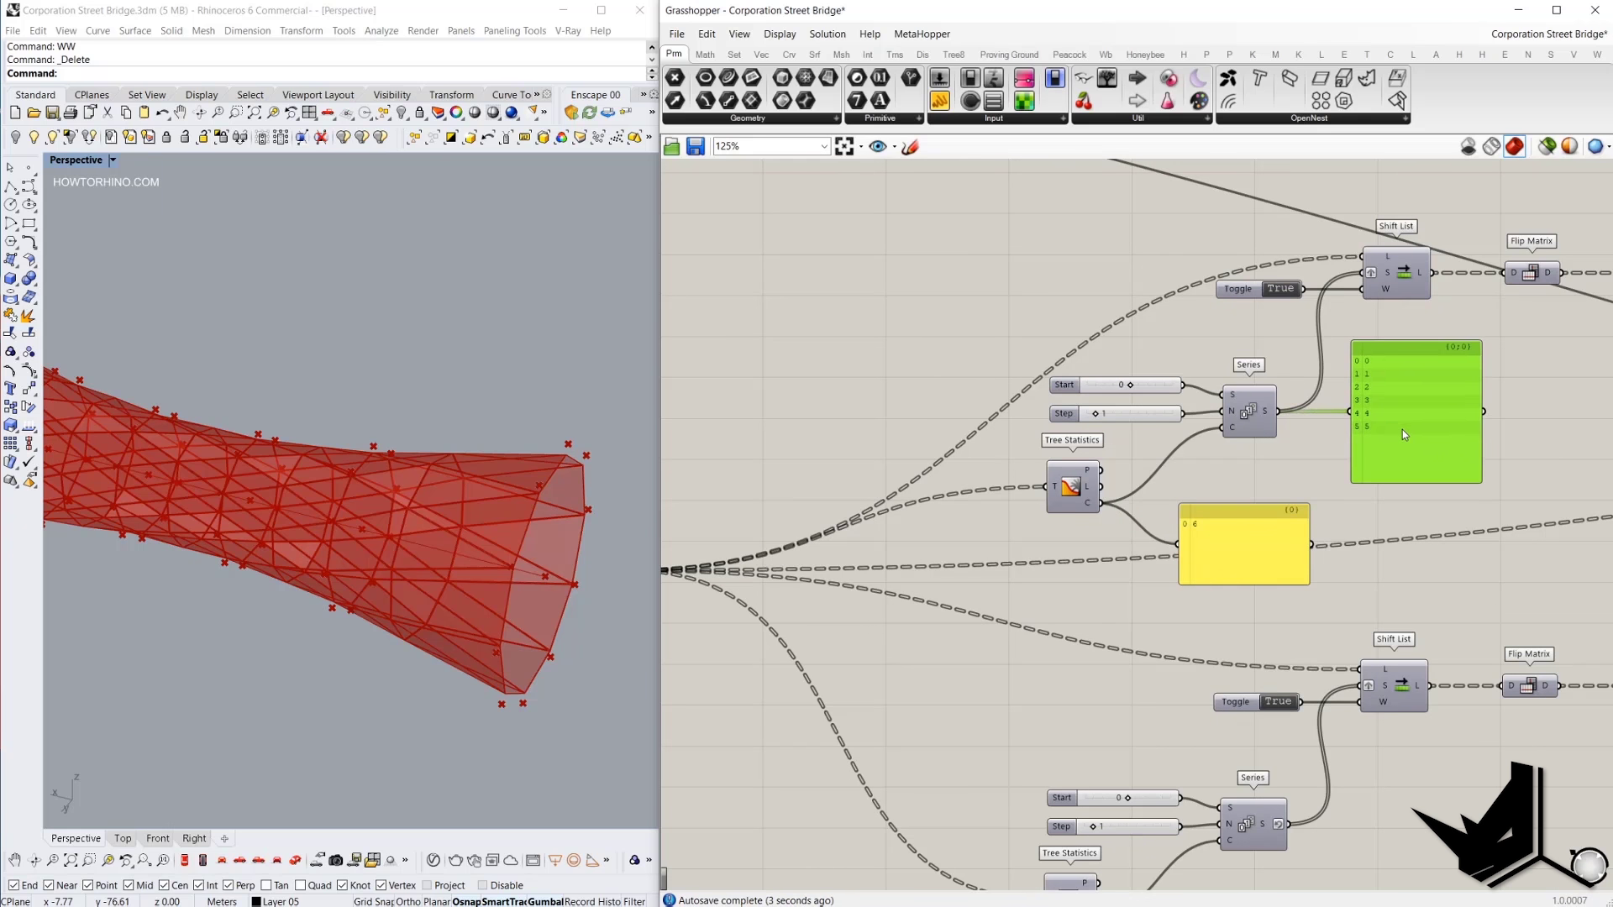
pyautogui.scroll(3, 1320, 414)
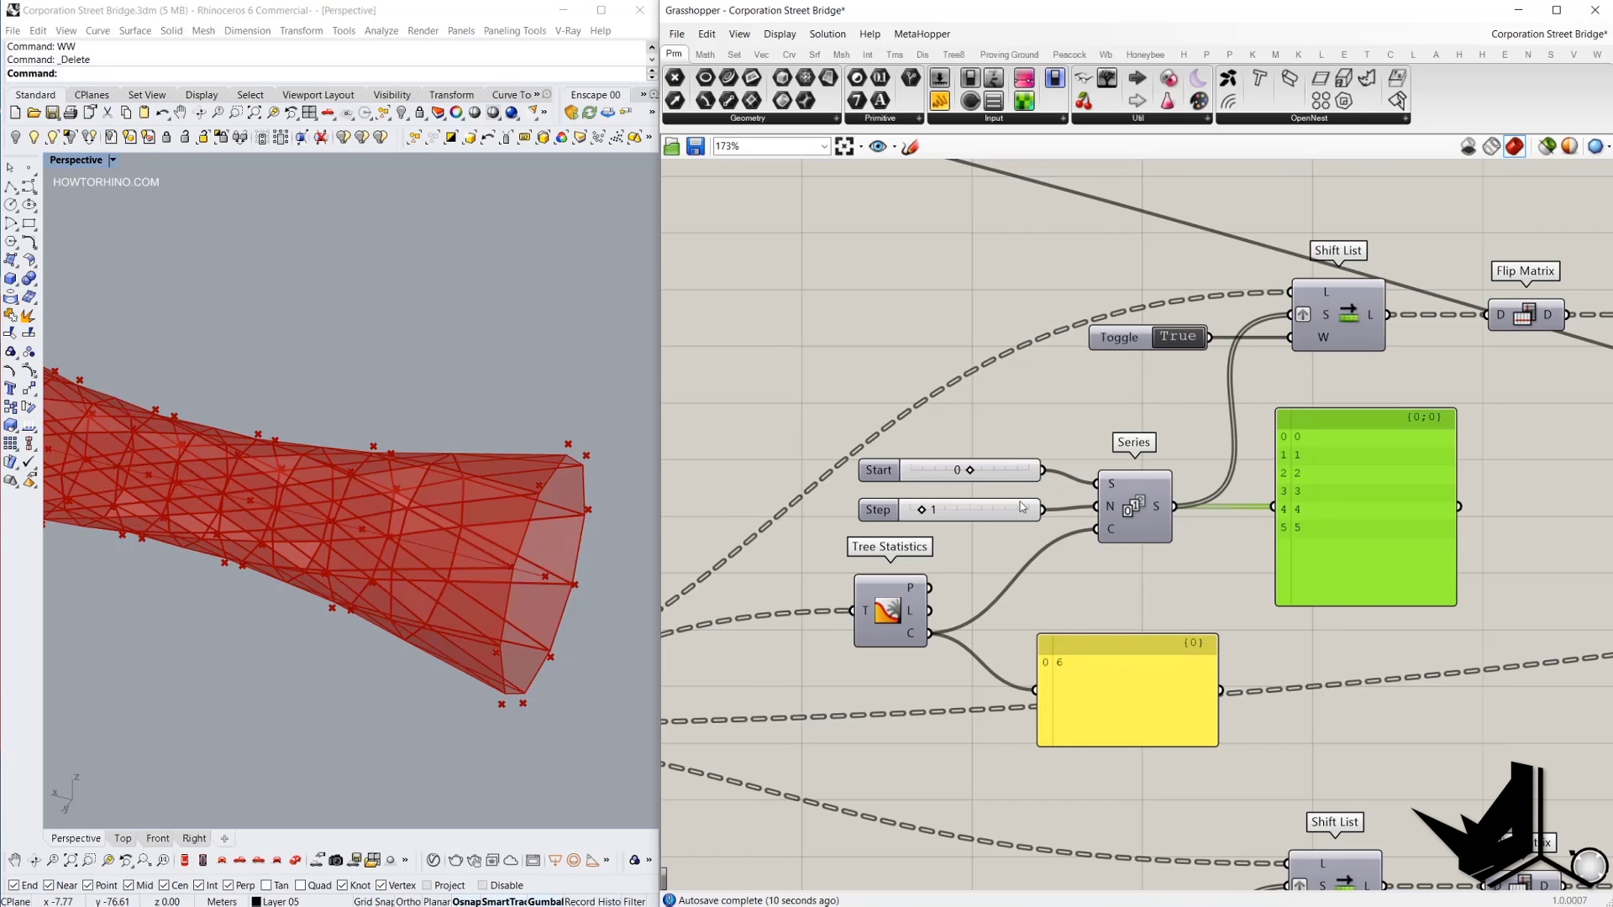
pyautogui.moveTo(1114, 532)
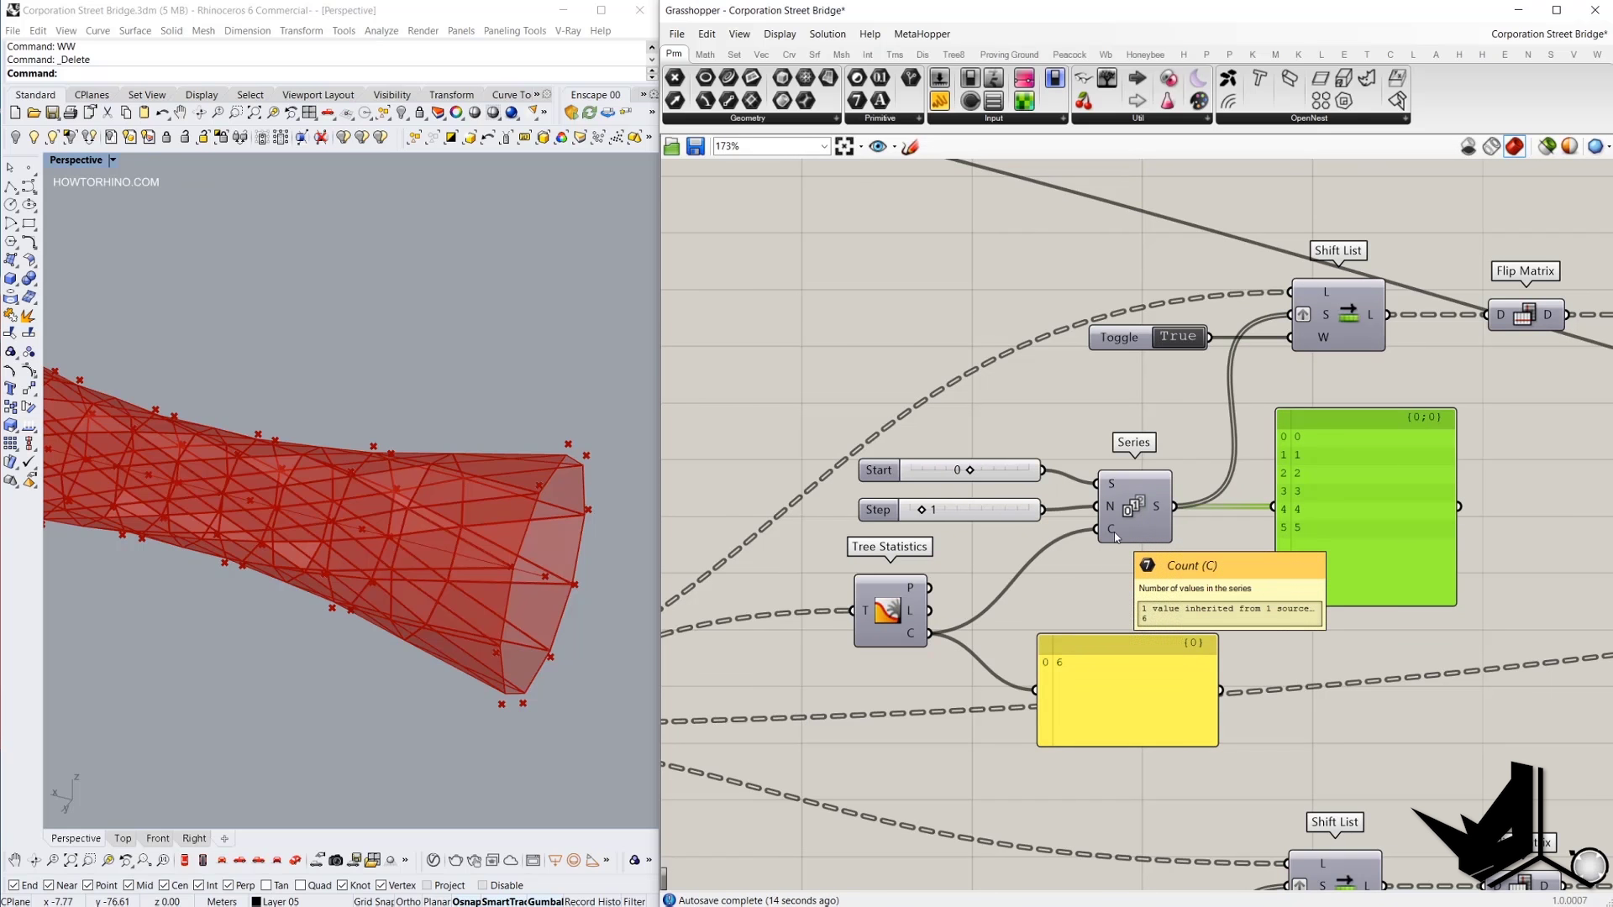
pyautogui.scroll(-3, 1307, 413)
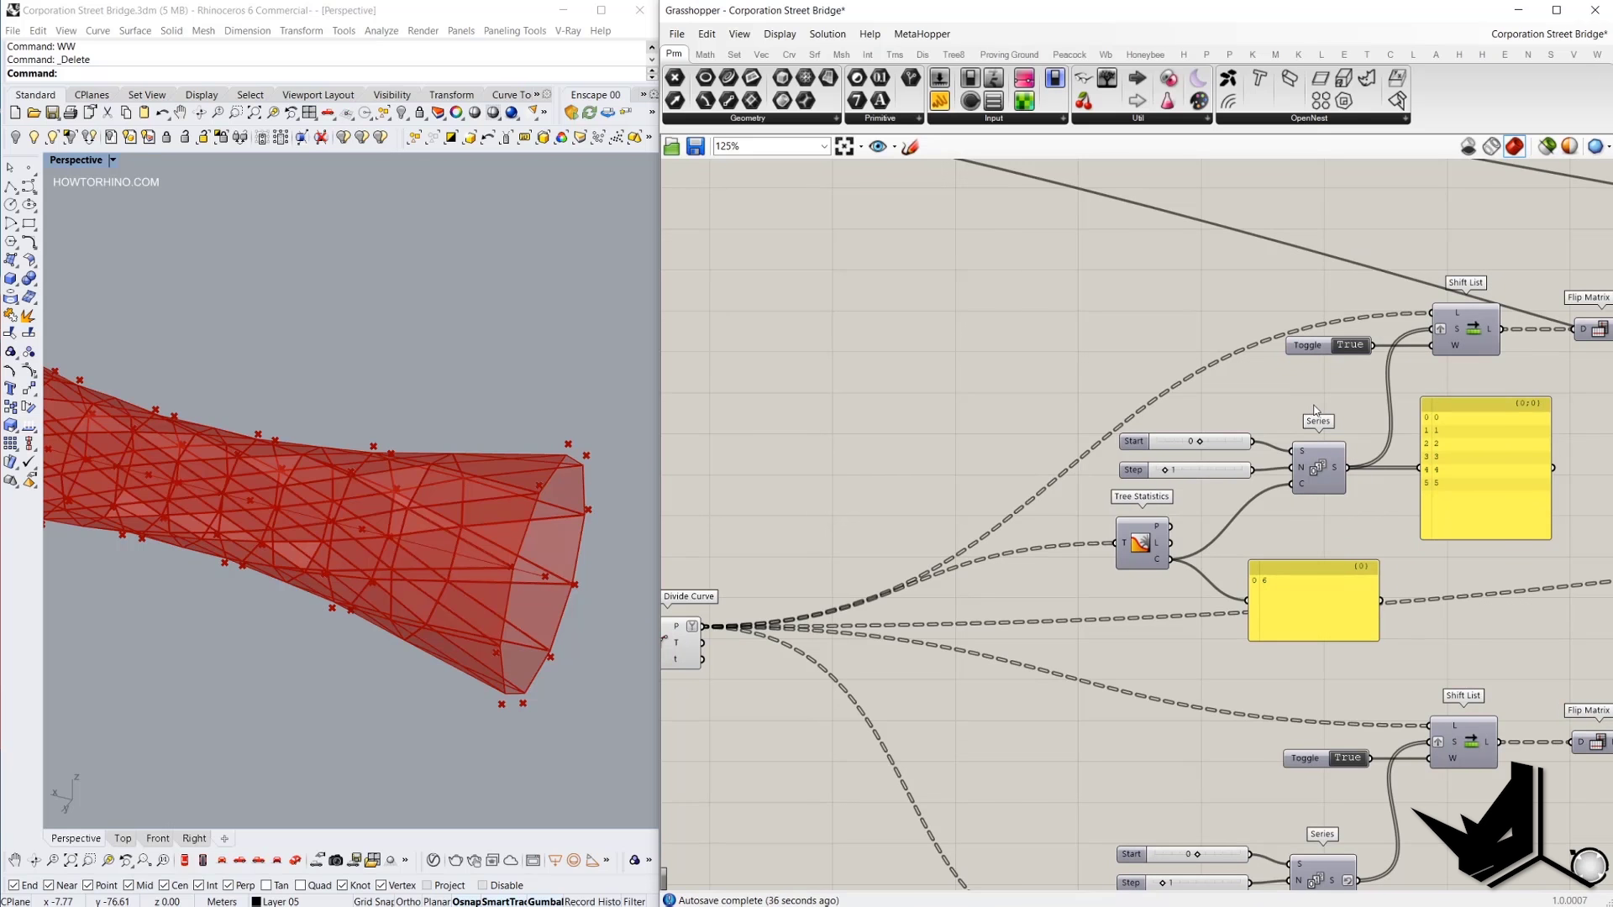
# Add a Point List component above the upper Shift List and connect the shifted list to its points input.
pyautogui.scroll(4, 1316, 409)
pyautogui.scroll(-3, 1282, 469)
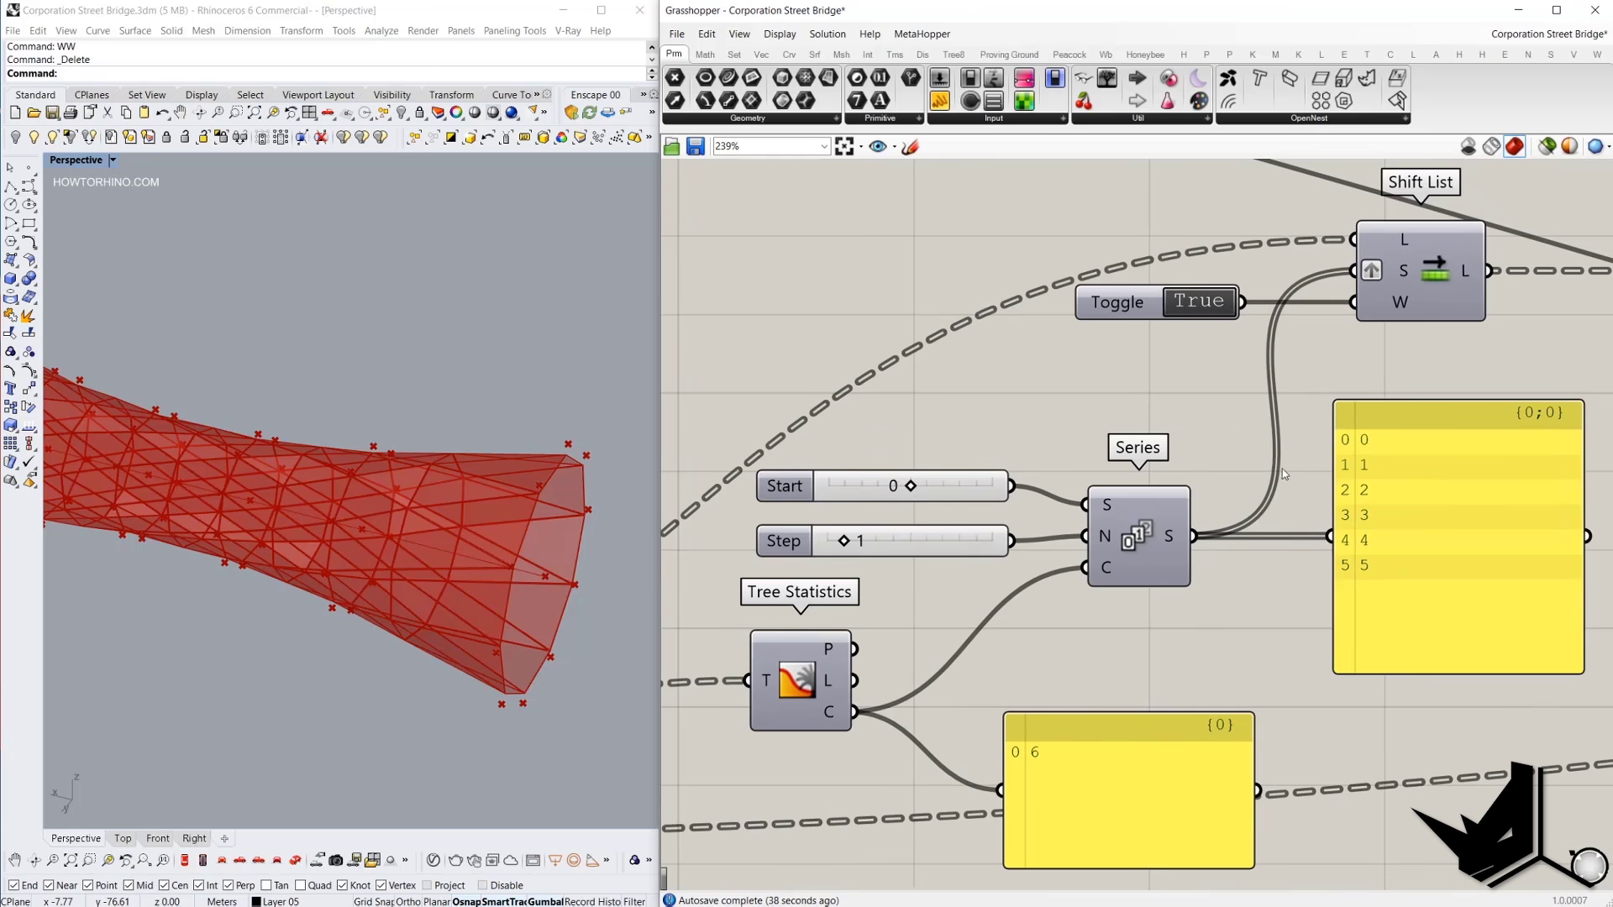
pyautogui.click(1354, 346)
pyautogui.moveTo(1354, 346); pyautogui.dragTo(1247, 453, button='right')
pyautogui.doubleClick(1227, 343)
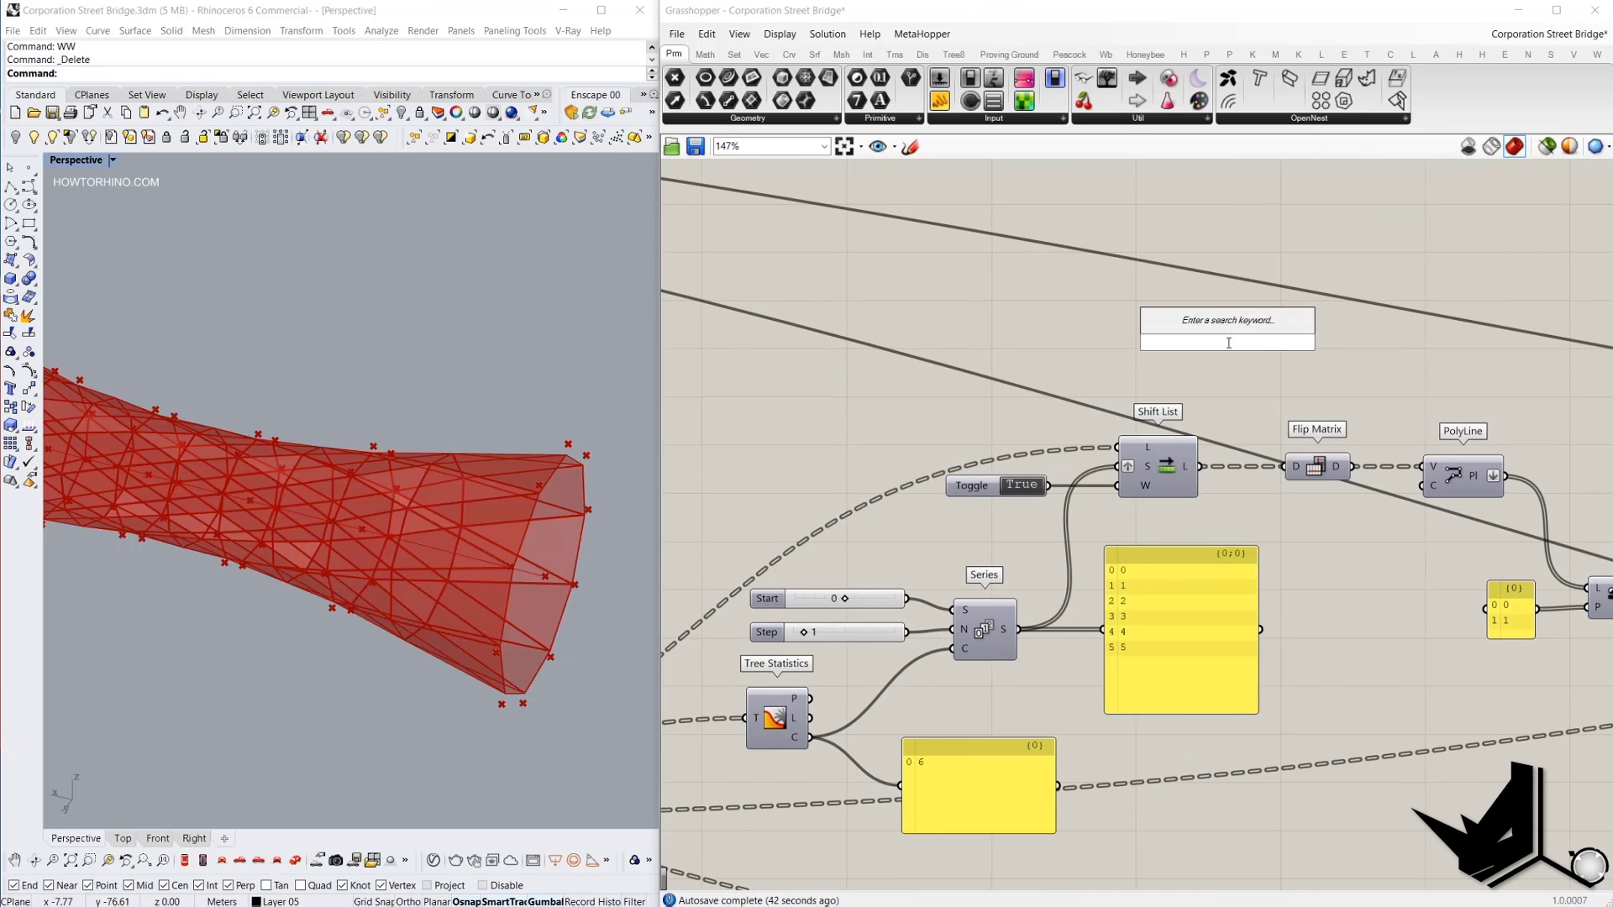
pyautogui.write('point')
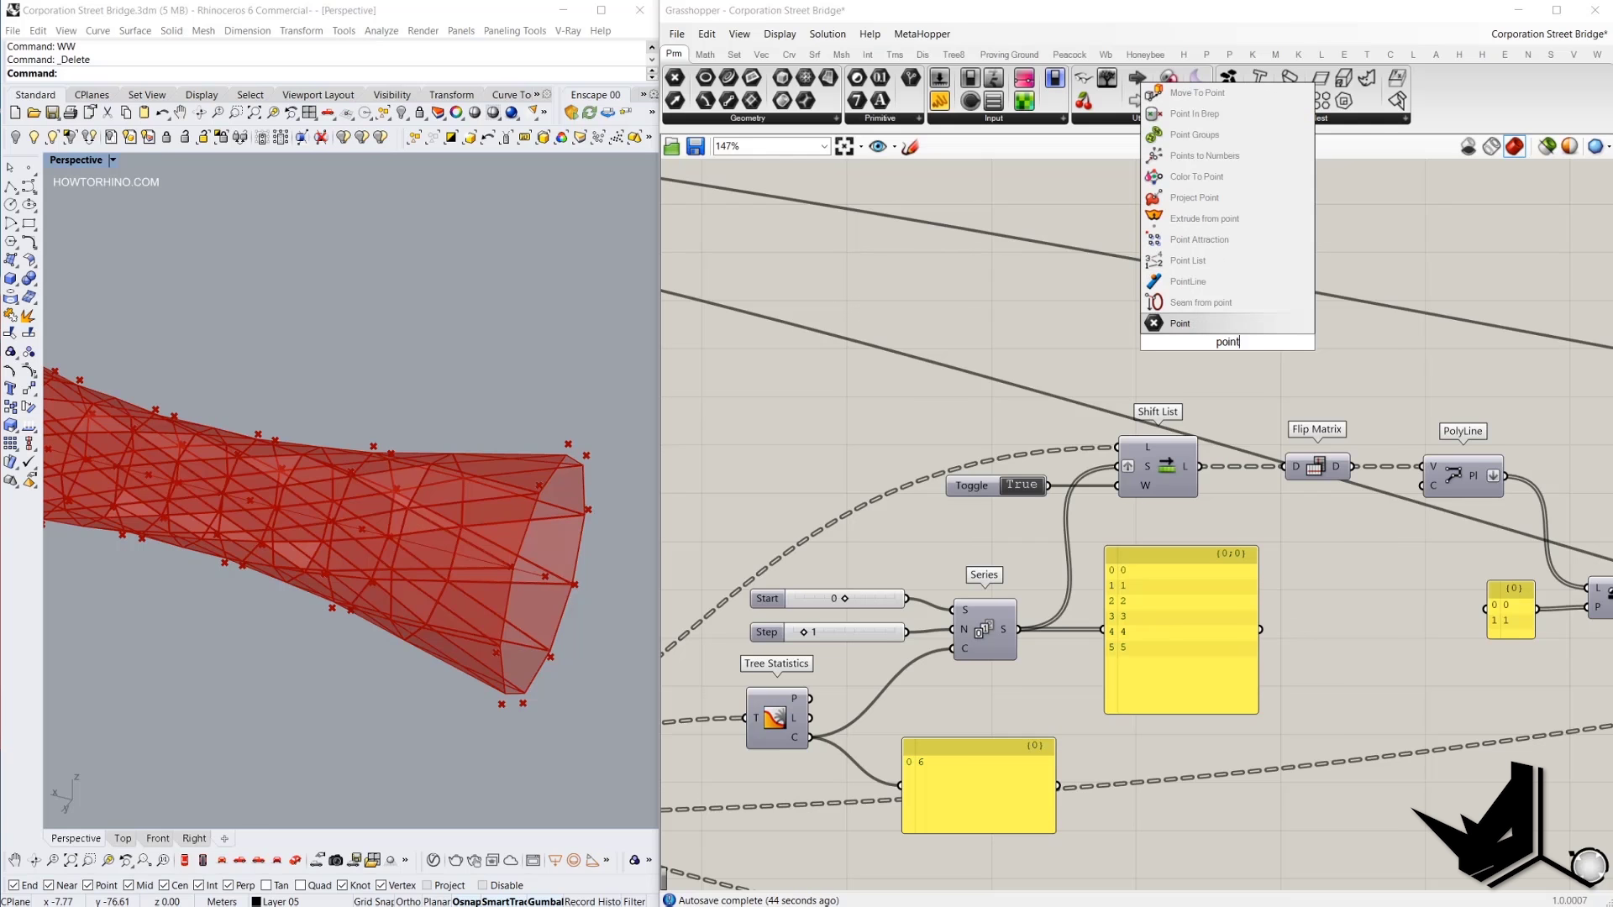
pyautogui.click(1207, 288)
pyautogui.moveTo(1206, 332); pyautogui.dragTo(1247, 319)
# Set the Point List size to 1.01 with a new number slider and trace diagonals through matching point numbers on a temporary capture.
pyautogui.doubleClick(1109, 309)
pyautogui.write('0<')
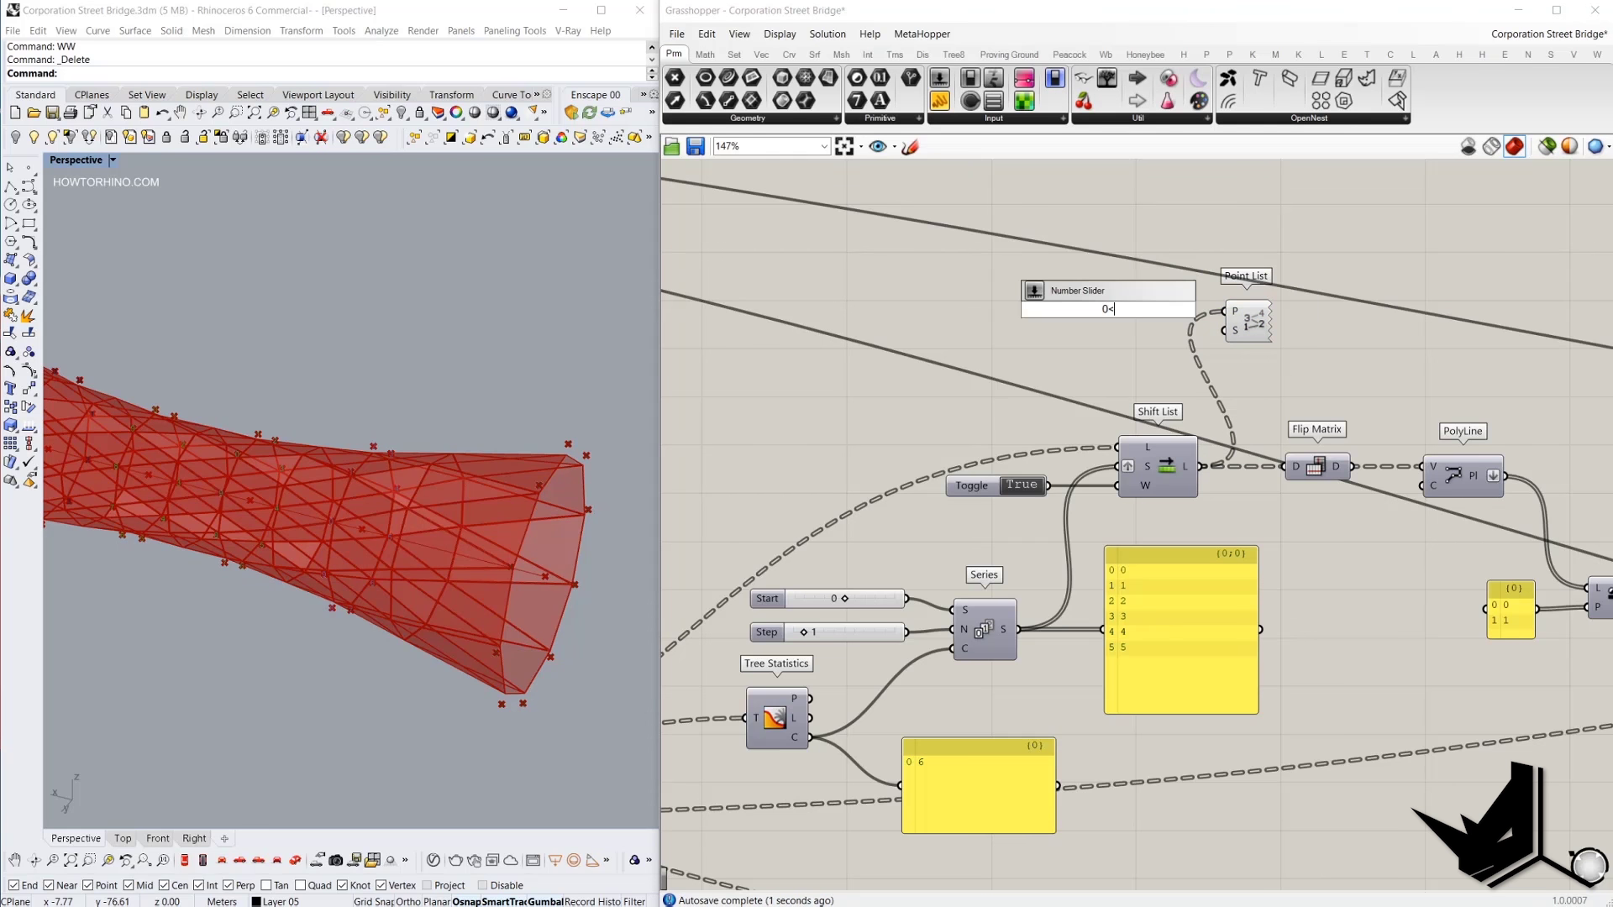
pyautogui.write('1.00')
pyautogui.press('Return')
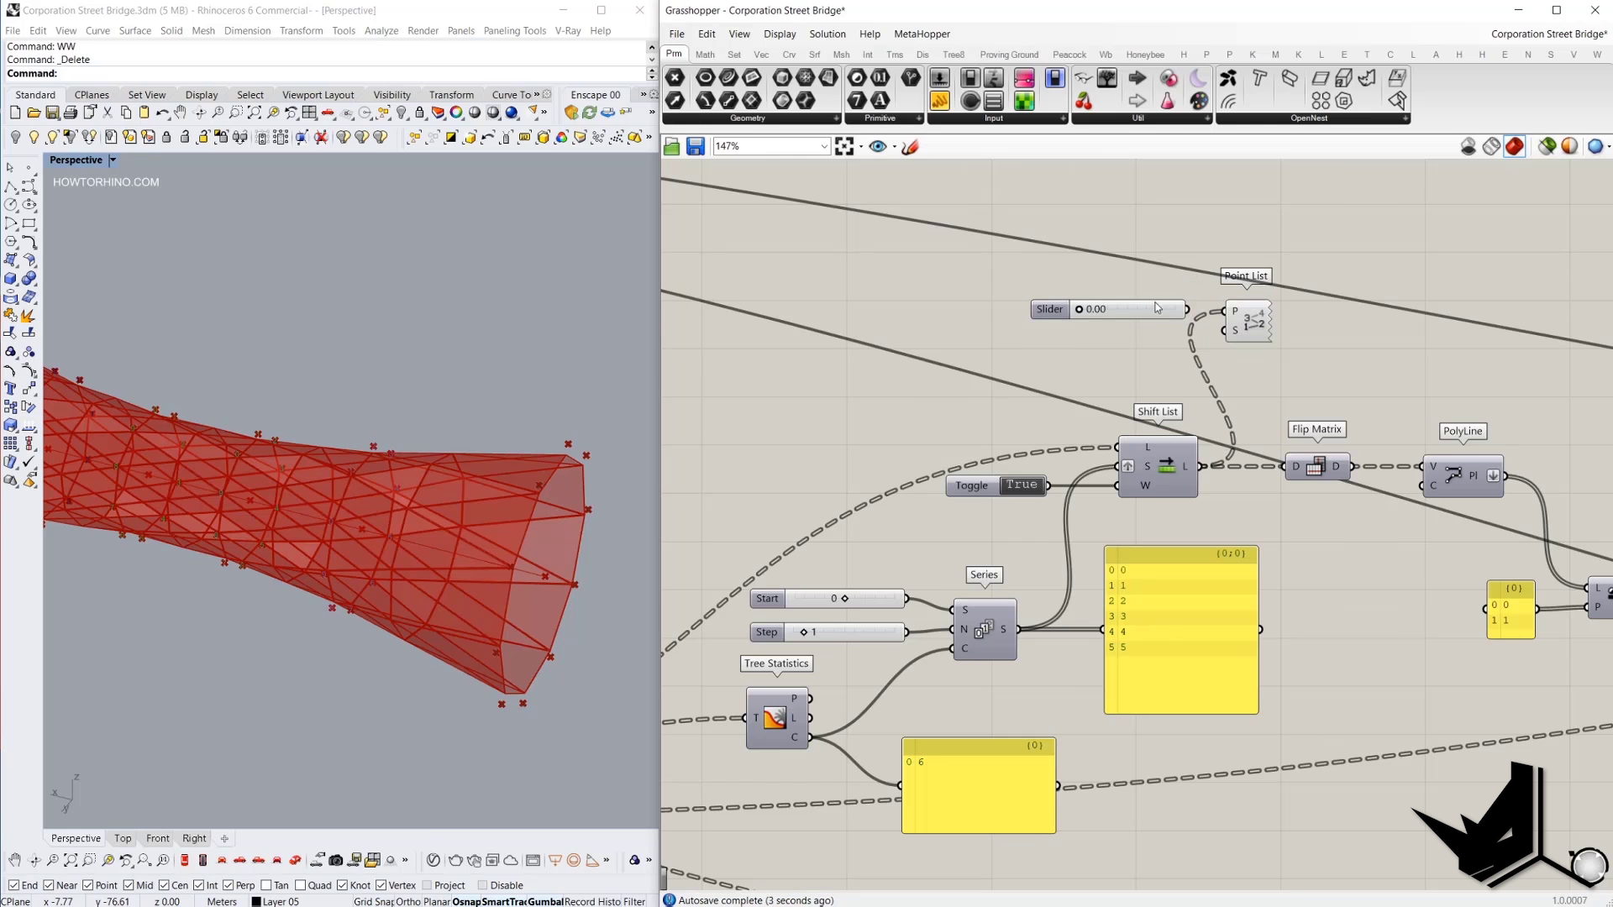
pyautogui.moveTo(1187, 309); pyautogui.dragTo(1071, 337)
pyautogui.moveTo(1071, 337); pyautogui.dragTo(1075, 337)
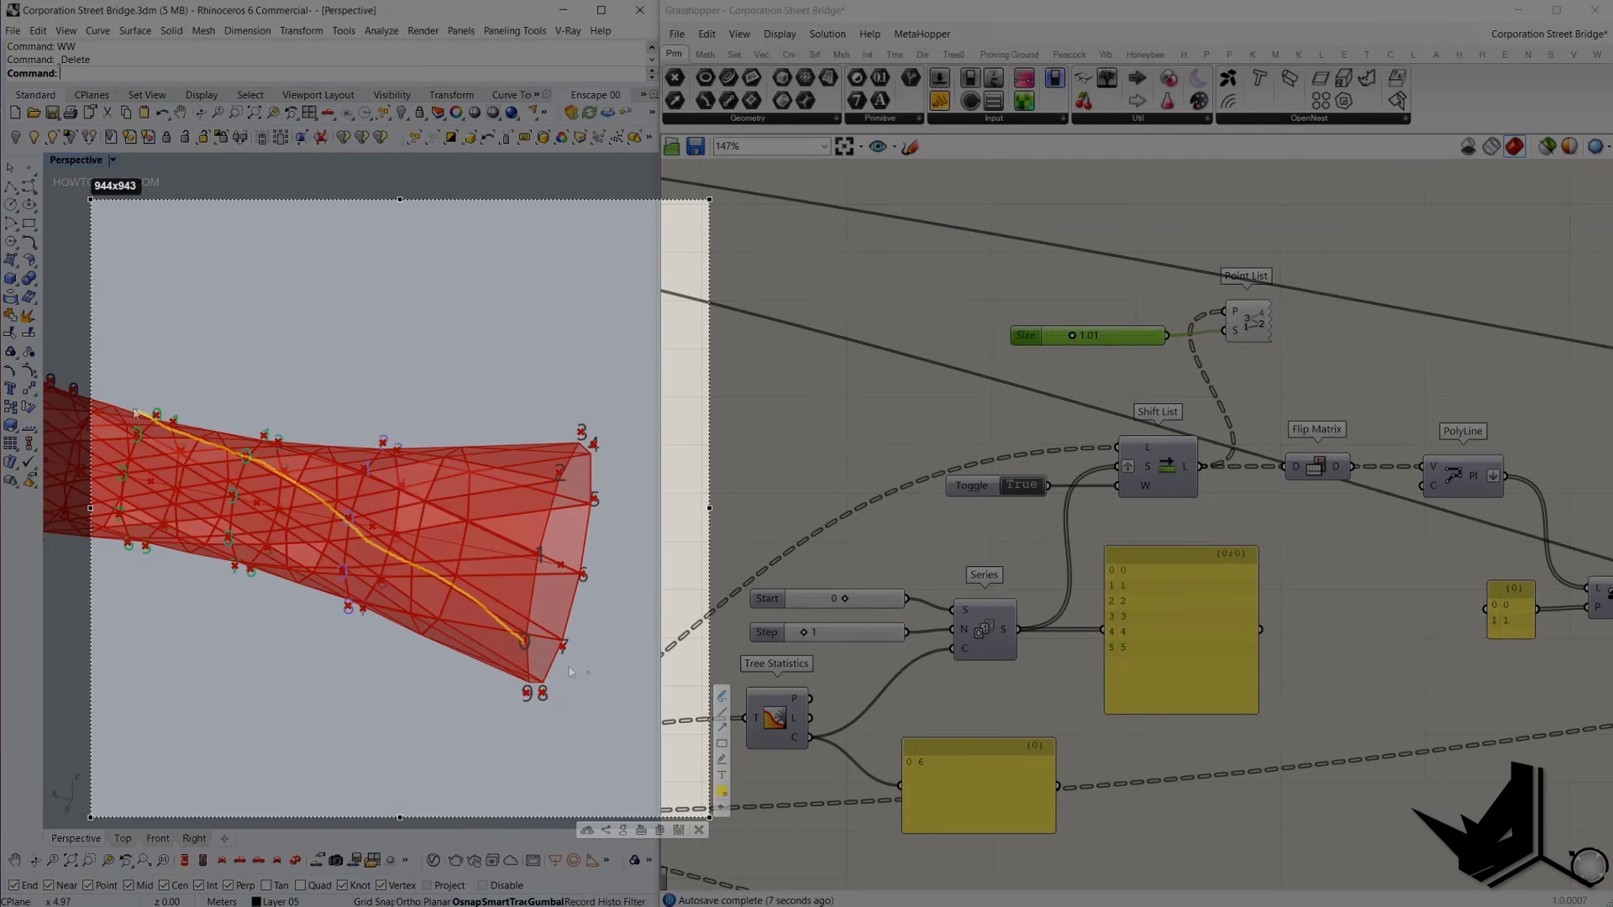
pyautogui.moveTo(535, 555); pyautogui.dragTo(263, 443)
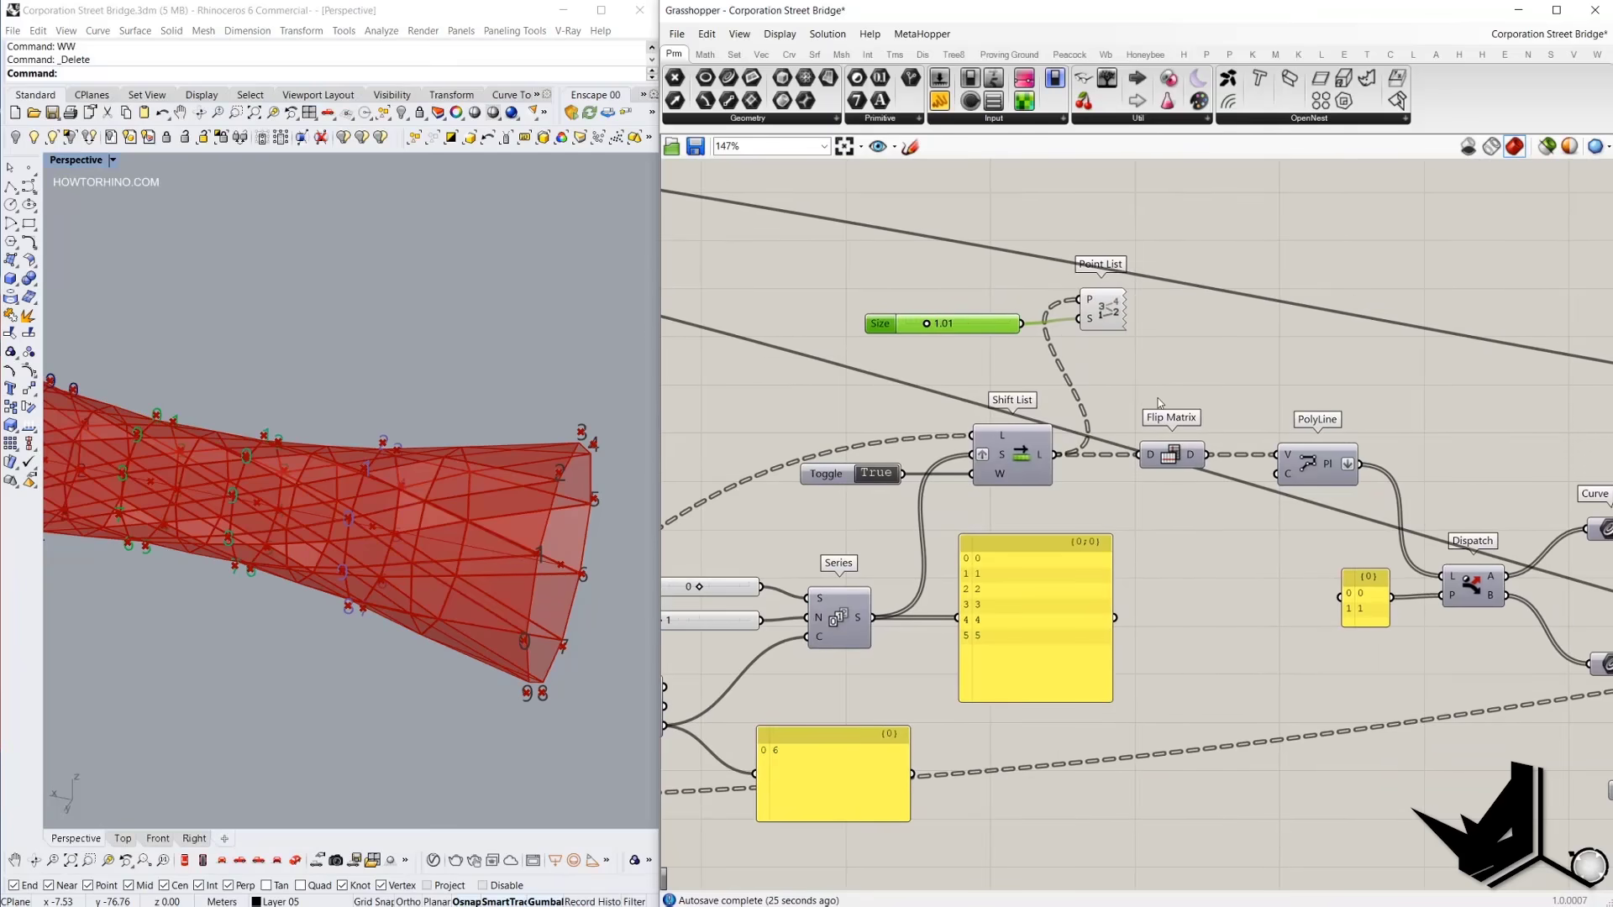
# Duplicate the upper PolyLine component, feed its vertices straight from the Shift List output, and inspect the resulting curves along the bridge.
pyautogui.click(1310, 473)
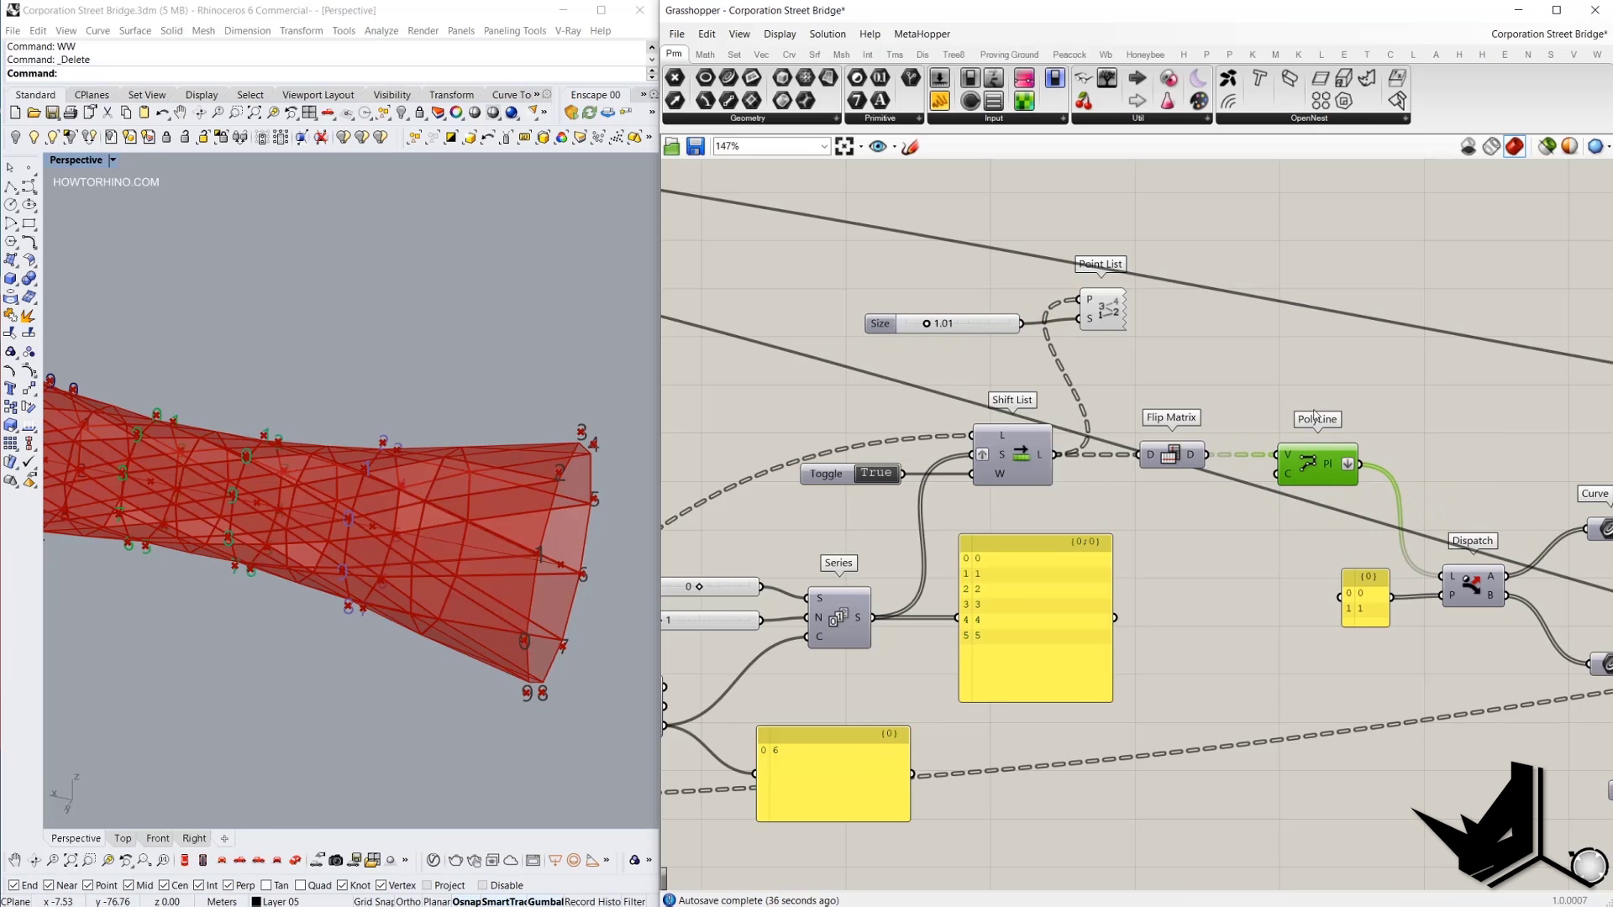
pyautogui.keyDown('alt'); pyautogui.moveTo(1325, 449); pyautogui.dragTo(1091, 447); pyautogui.keyUp('alt')
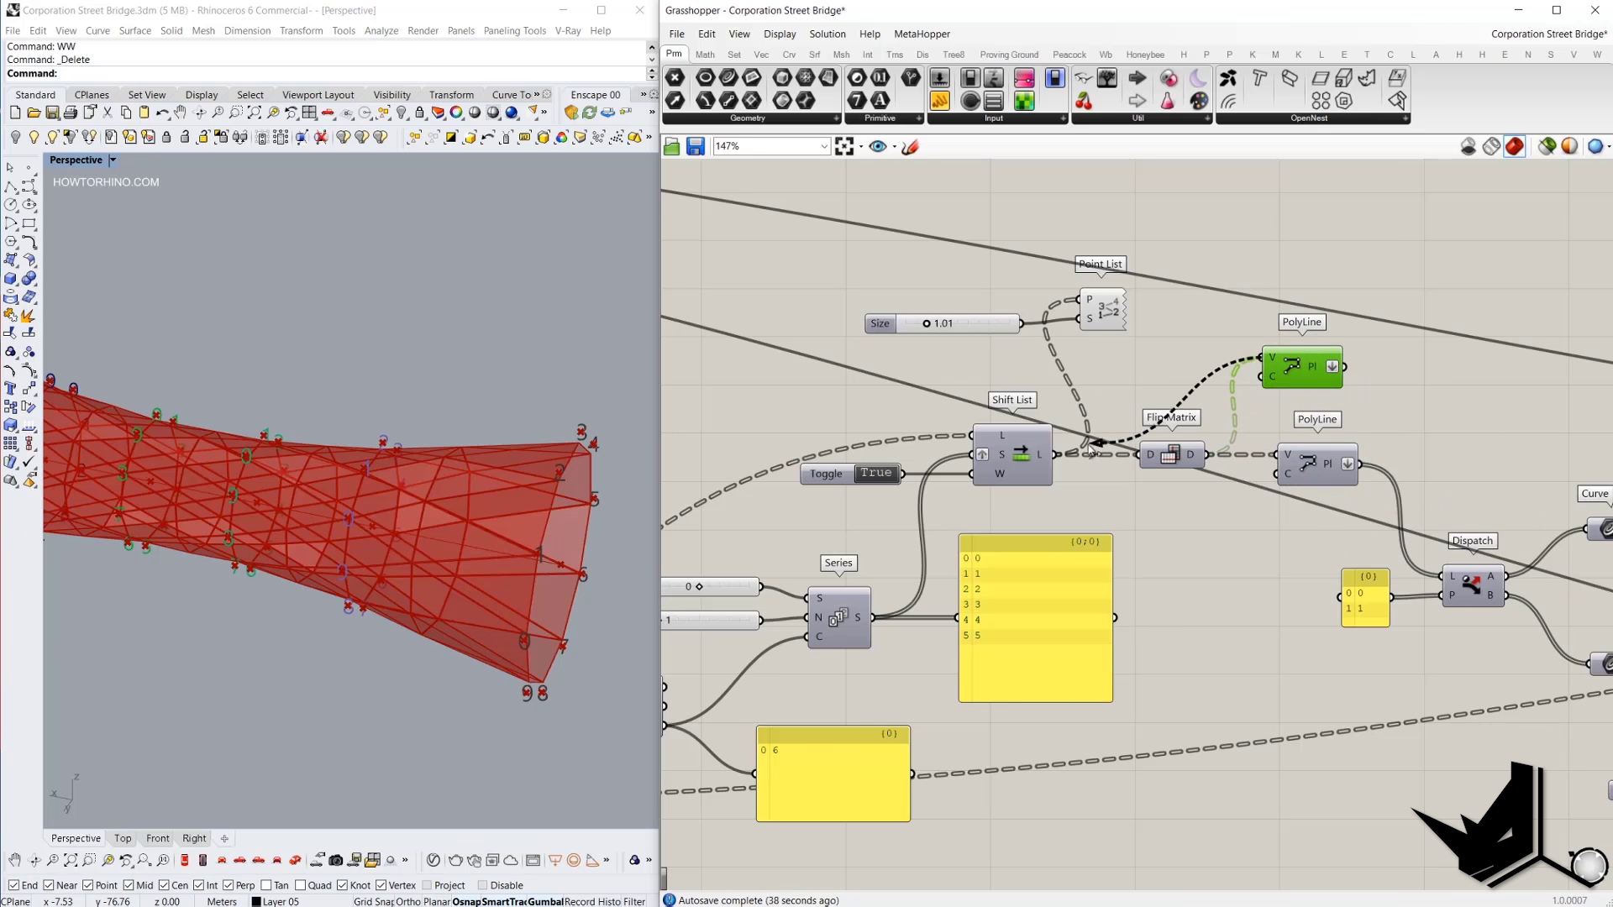
pyautogui.moveTo(1091, 447); pyautogui.dragTo(1056, 455)
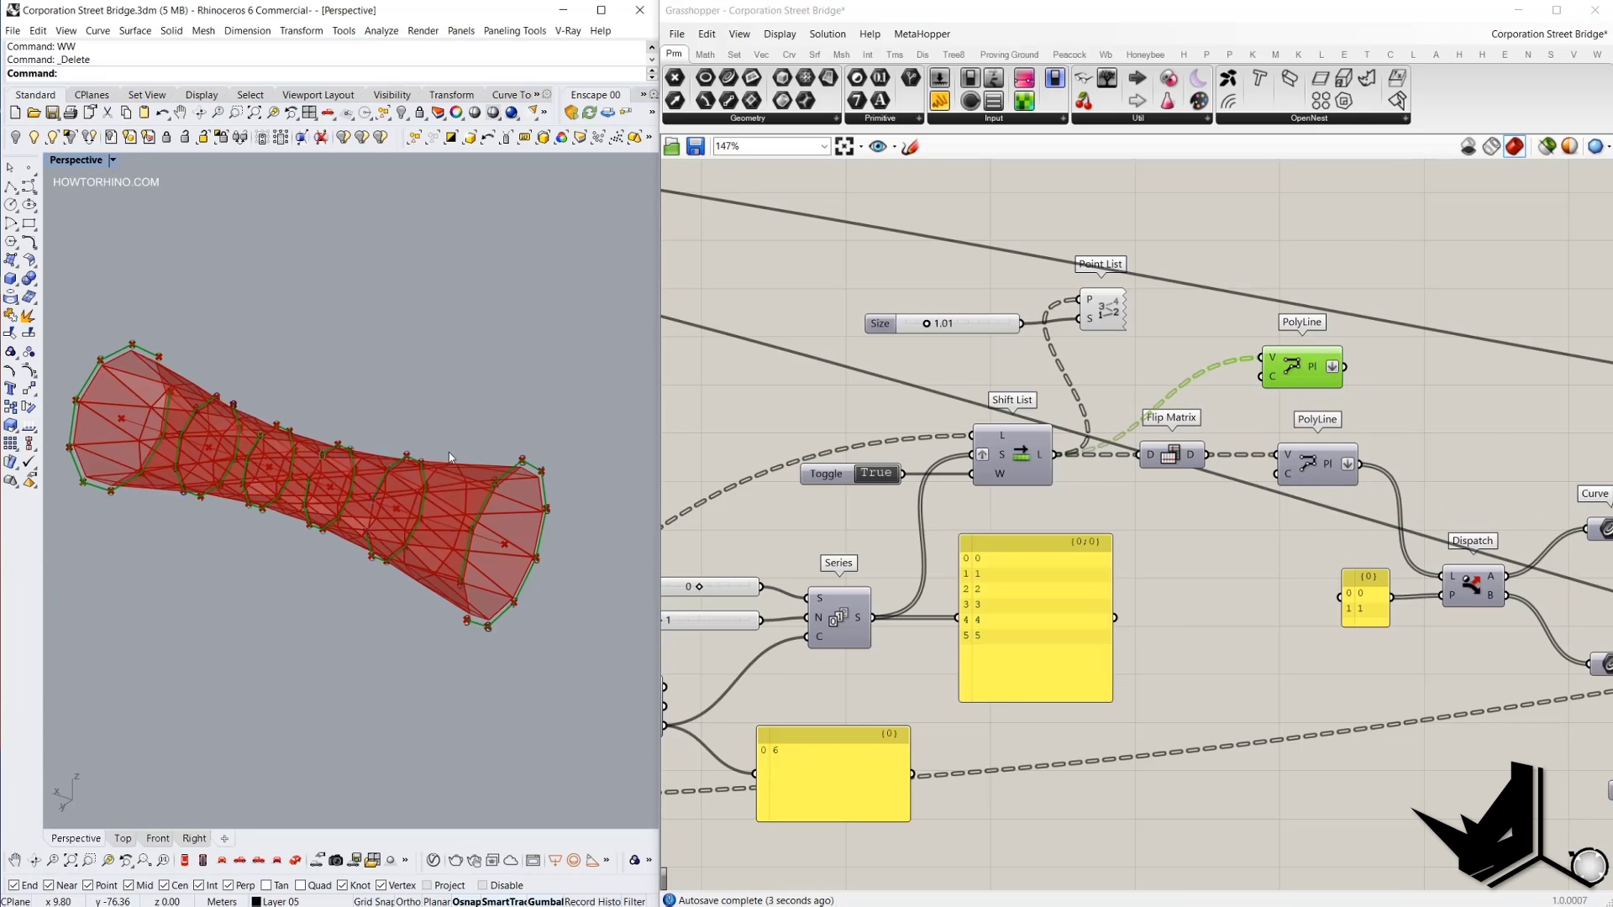
pyautogui.keyDown('shift'); pyautogui.moveTo(448, 452); pyautogui.dragTo(473, 477, button='right'); pyautogui.keyUp('shift')
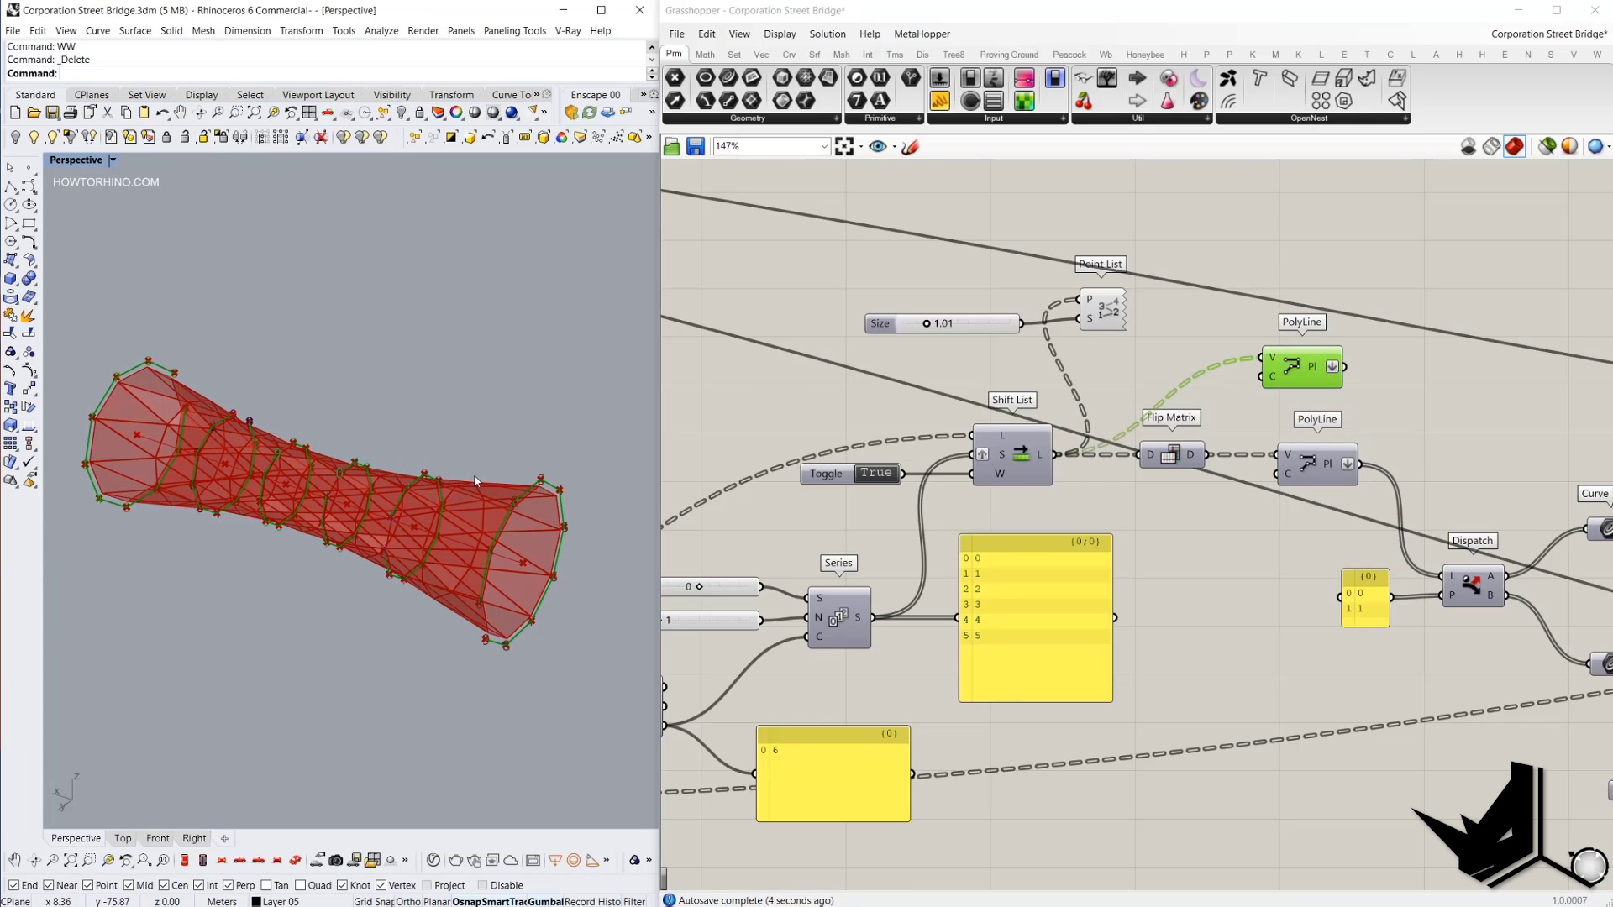
pyautogui.scroll(2, 489, 492)
pyautogui.scroll(-2, 502, 516)
pyautogui.moveTo(504, 516); pyautogui.dragTo(506, 538, button='right')
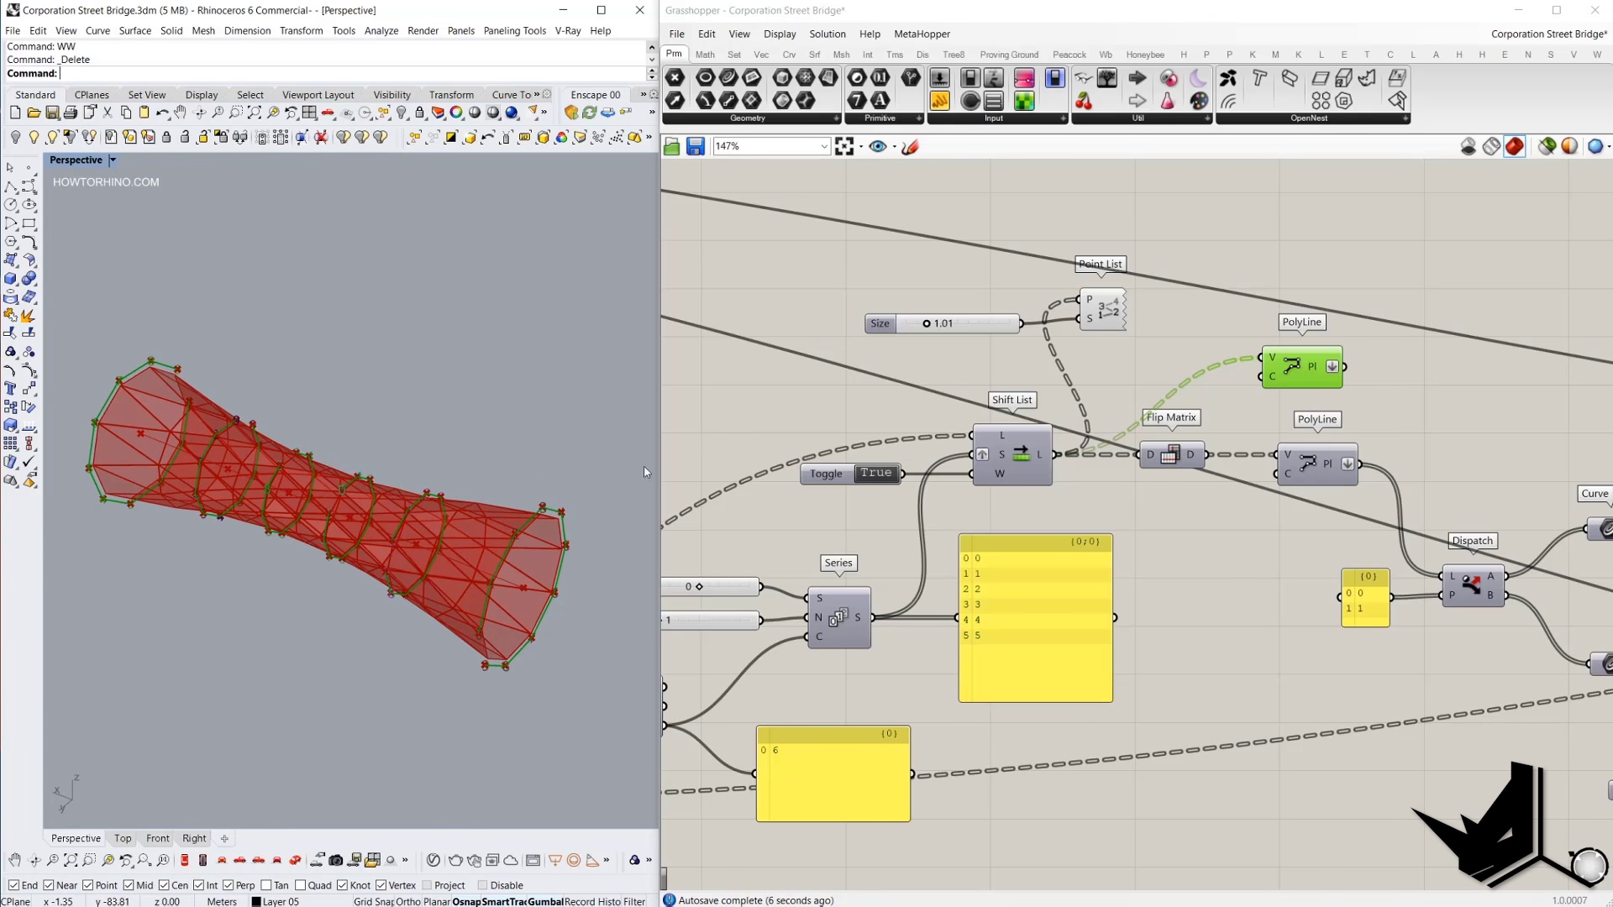
# Feed the Point List's points input from the Flip Matrix output instead and set its Size slider to 1.73.
pyautogui.scroll(2, 516, 599)
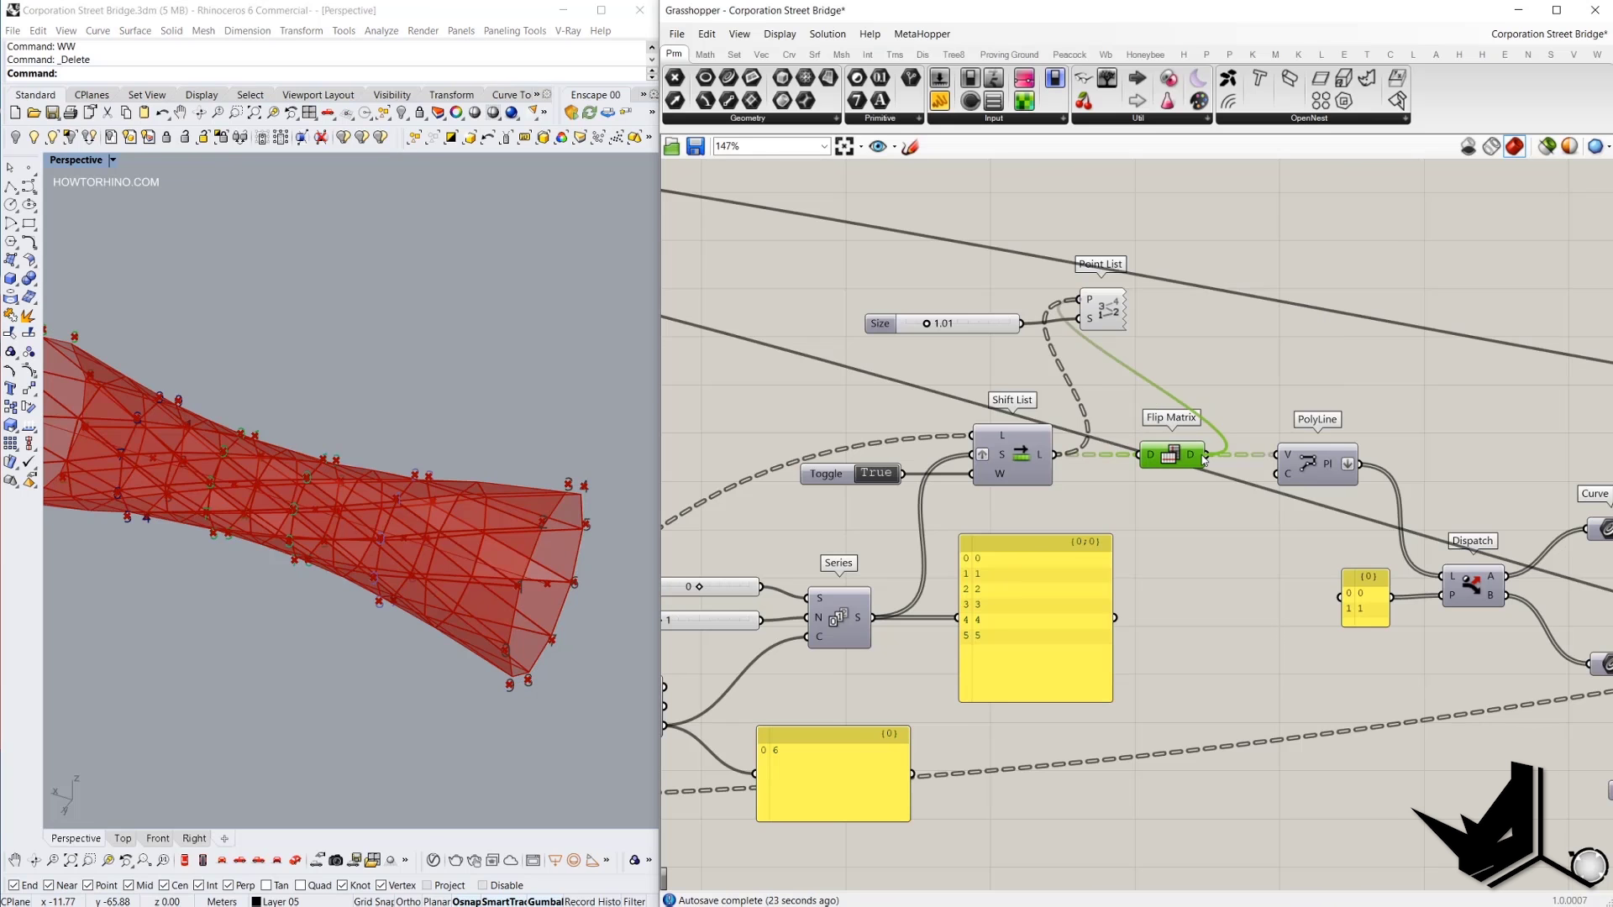
pyautogui.moveTo(1207, 460); pyautogui.dragTo(1208, 460)
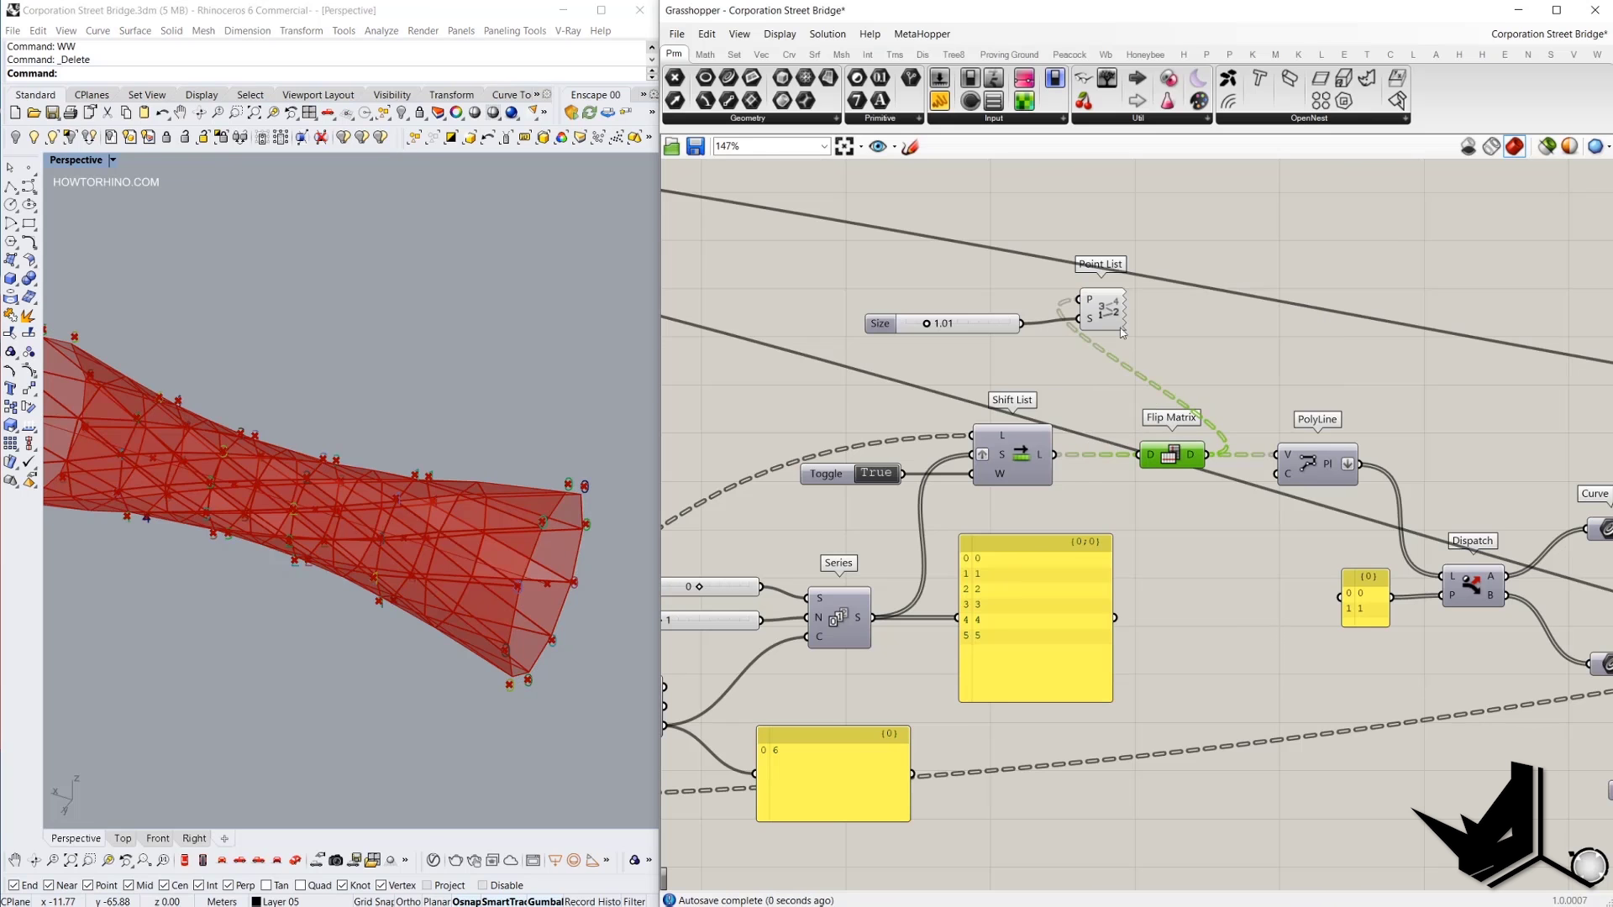
pyautogui.moveTo(1151, 361); pyautogui.dragTo(853, 269)
pyautogui.click(927, 250)
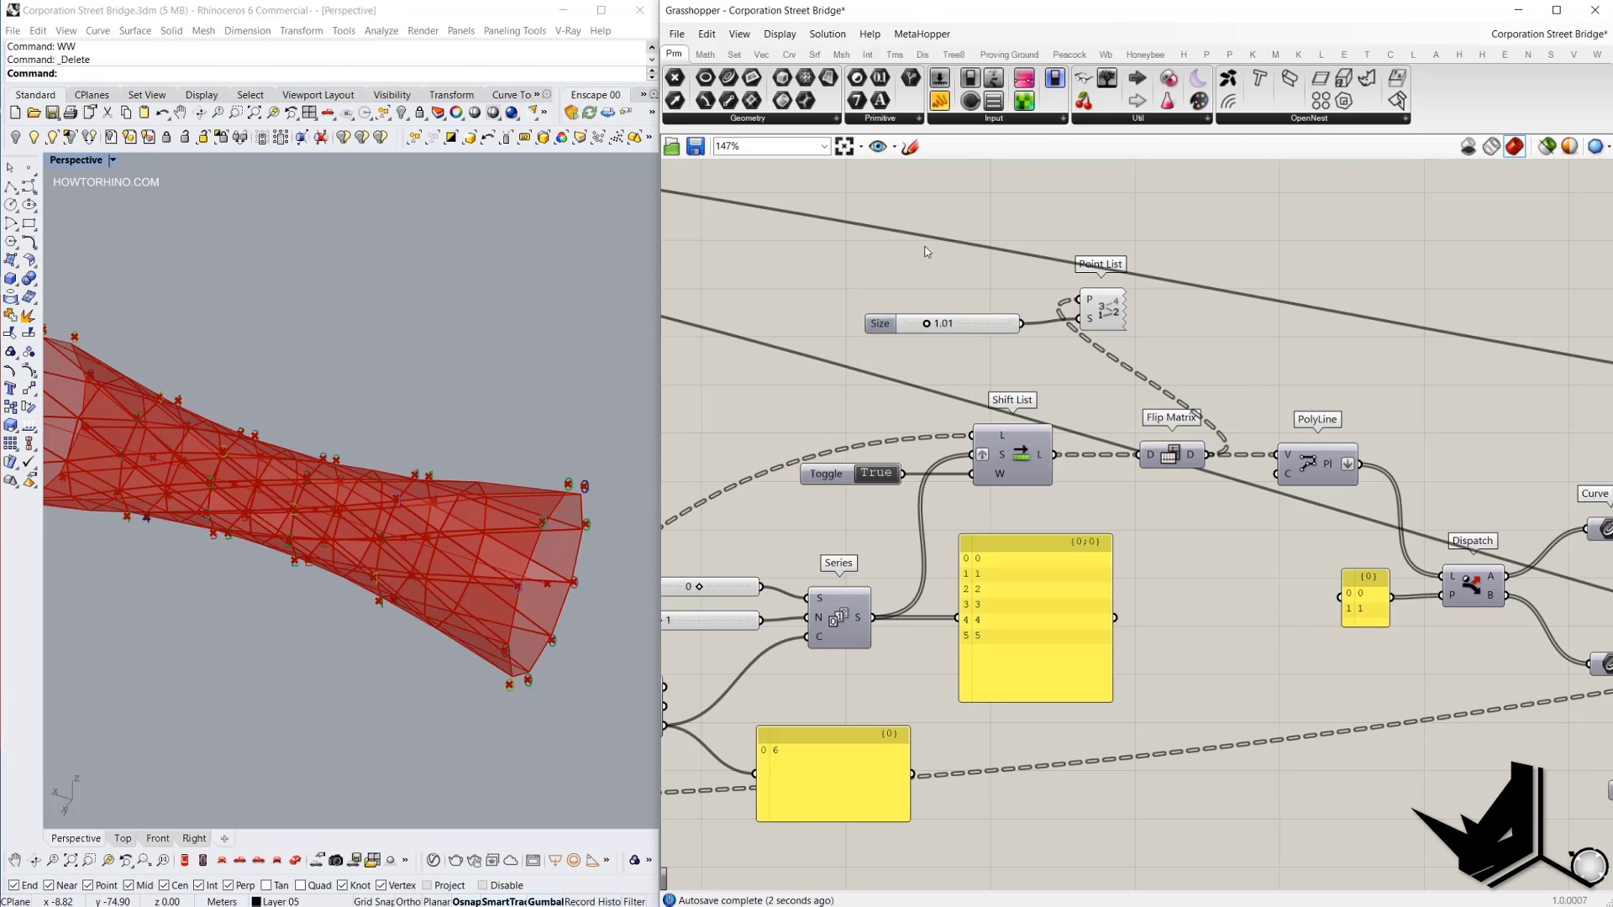
pyautogui.moveTo(479, 513); pyautogui.dragTo(547, 509, button='right')
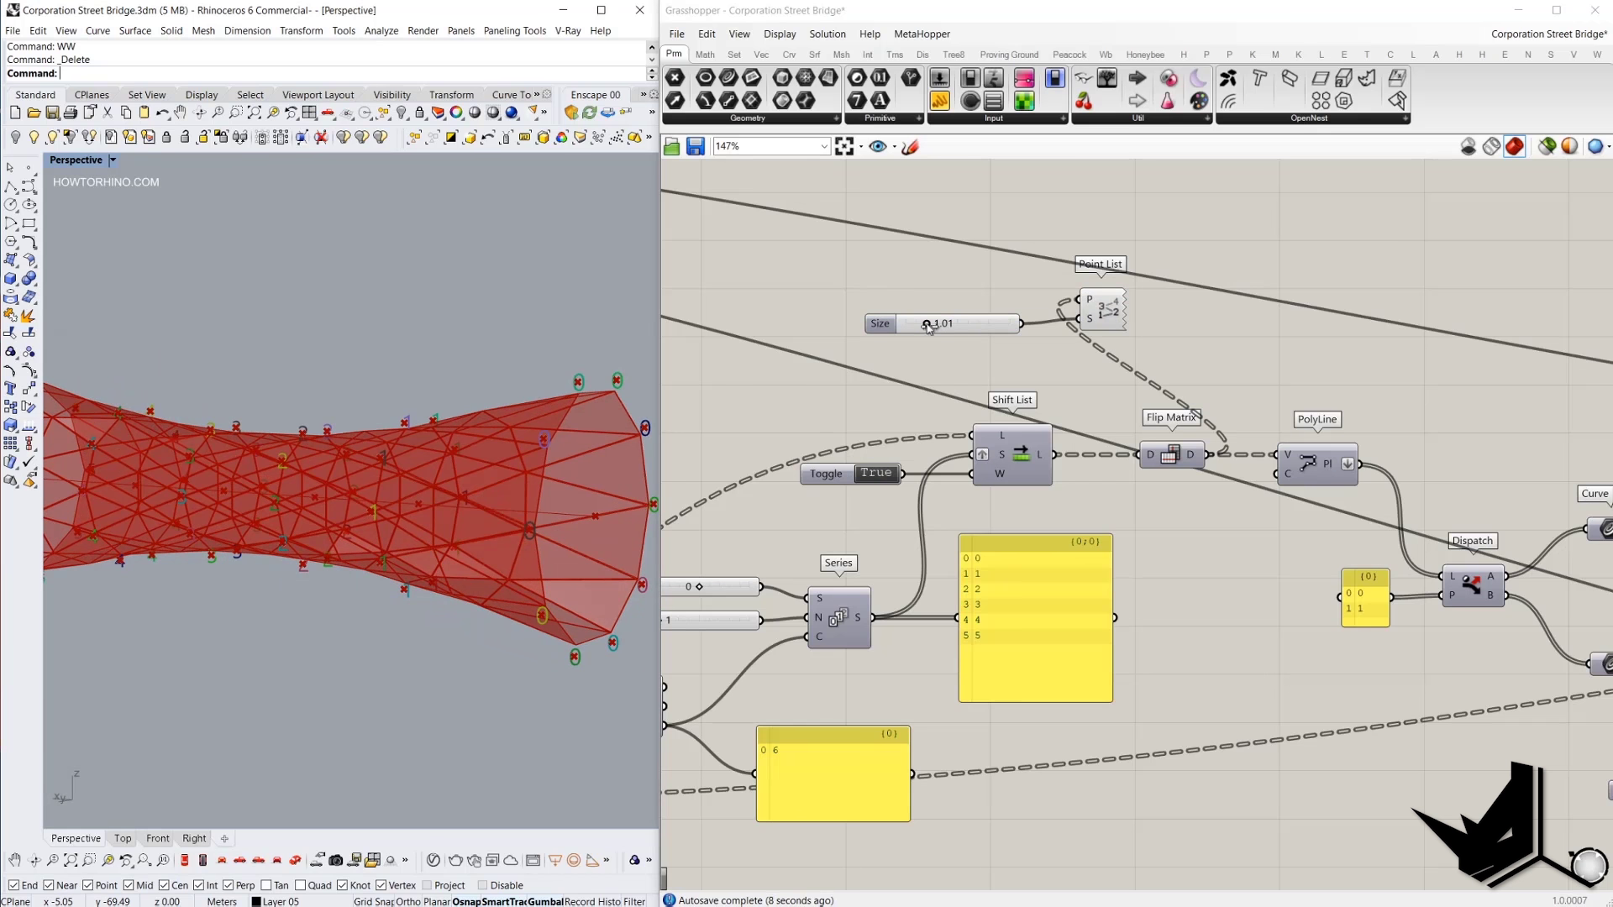
pyautogui.moveTo(926, 324); pyautogui.dragTo(941, 323)
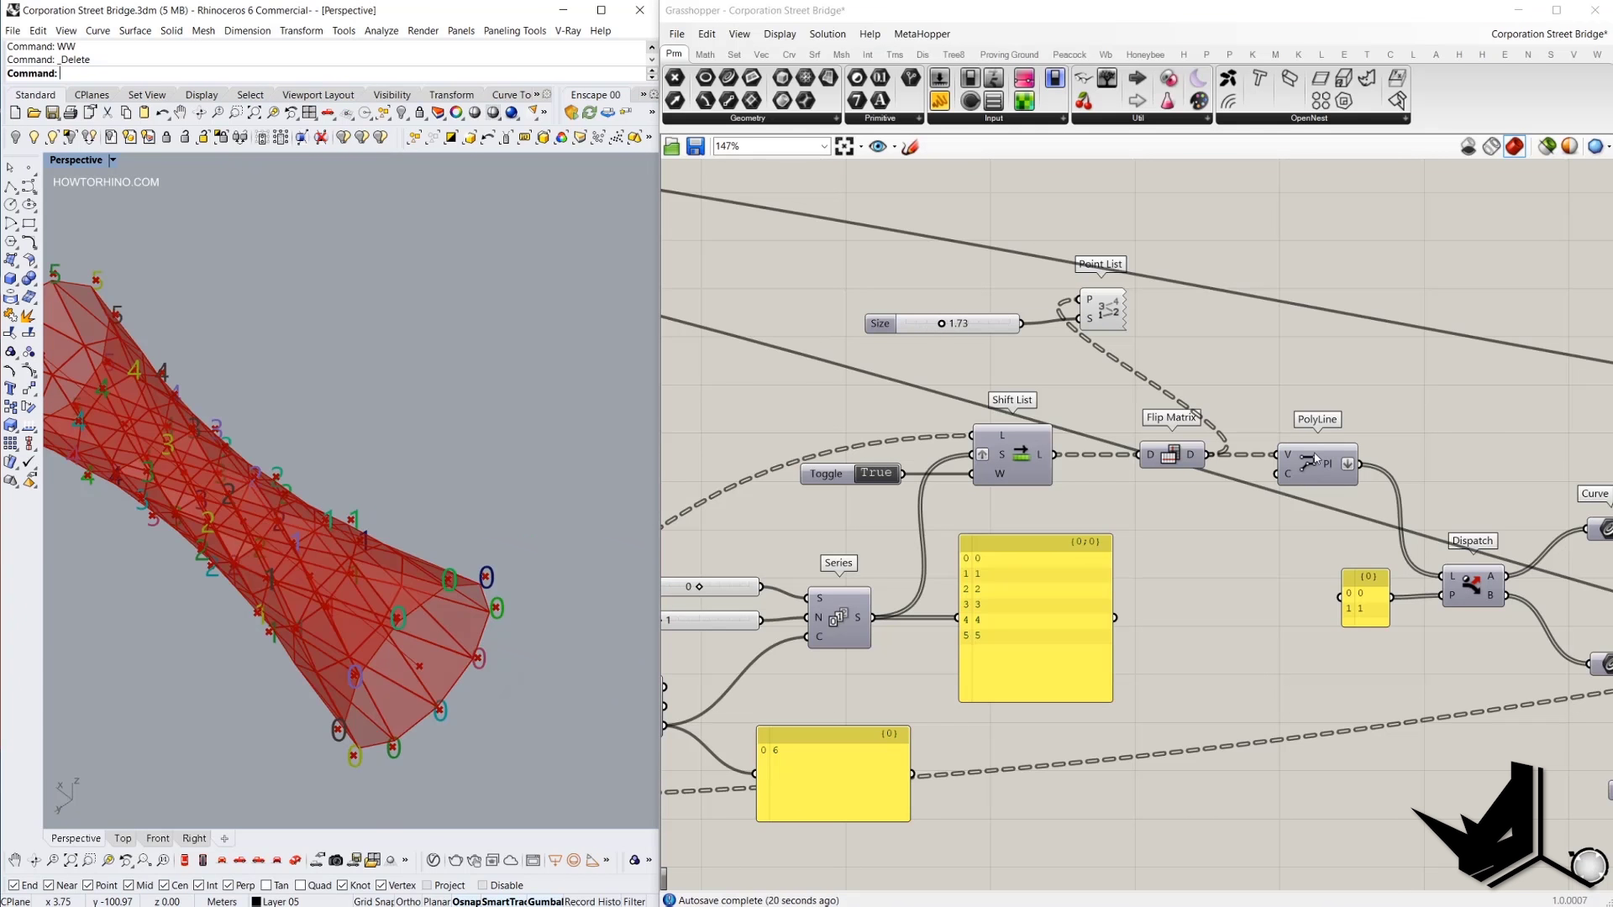
# Turn on the preview of the upper PolyLine component and inspect its diagonal curves along the bridge.
pyautogui.click(1307, 465)
pyautogui.middleClick(1285, 379)
pyautogui.click(1319, 387)
pyautogui.moveTo(244, 538); pyautogui.dragTo(343, 455, button='right')
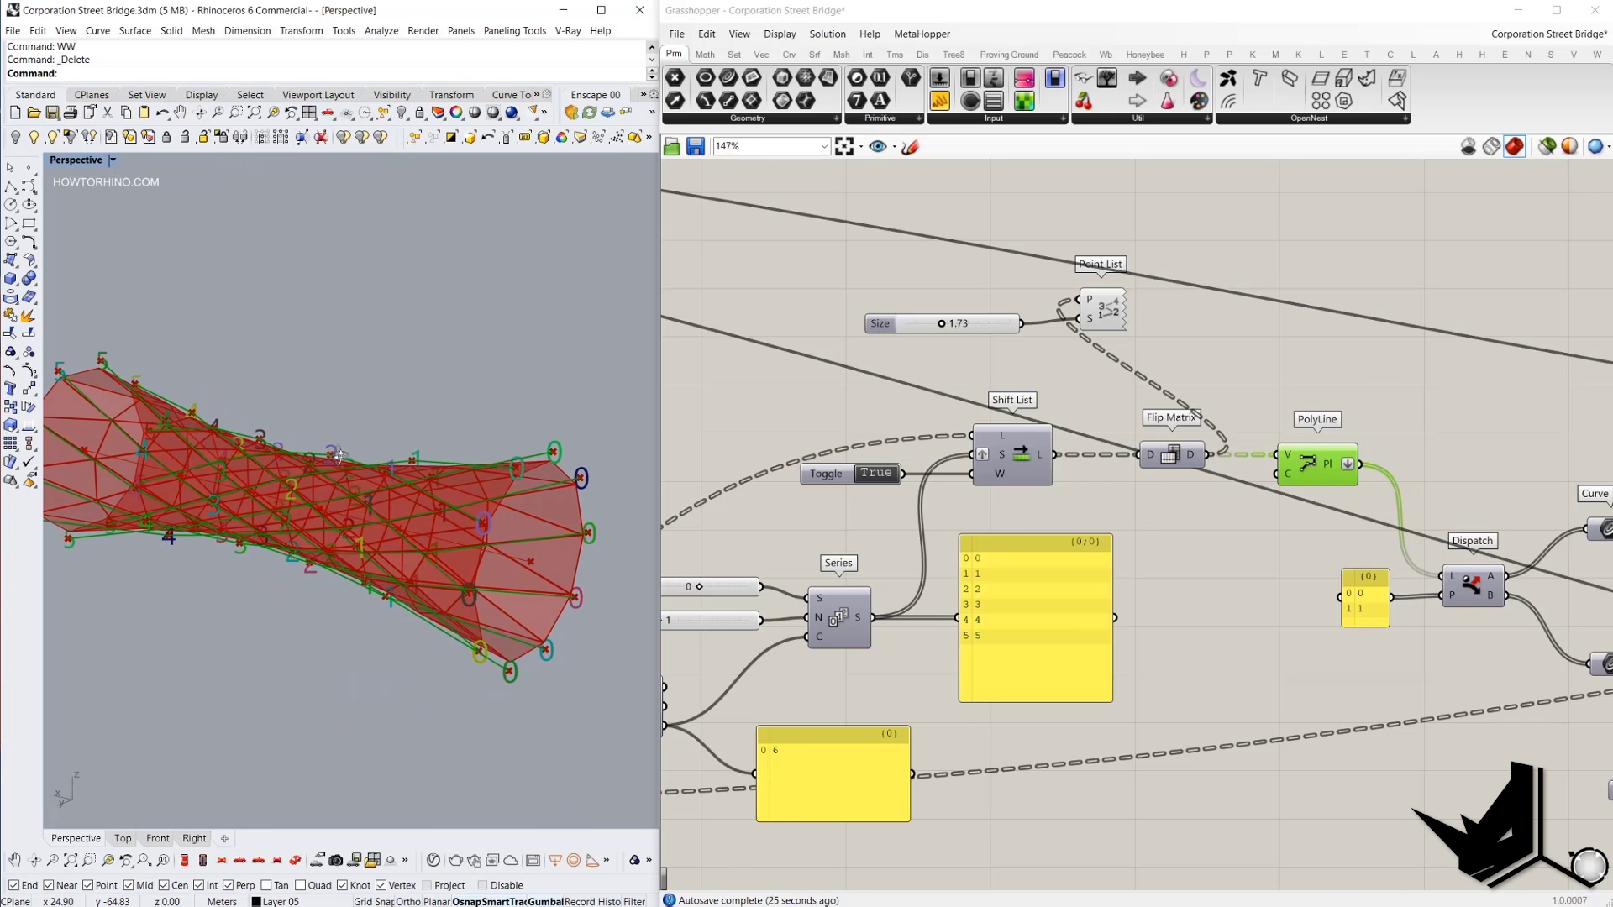
# Delete the Point List component together with its Size slider.
pyautogui.moveTo(1127, 403); pyautogui.dragTo(857, 281)
pyautogui.press('Delete')
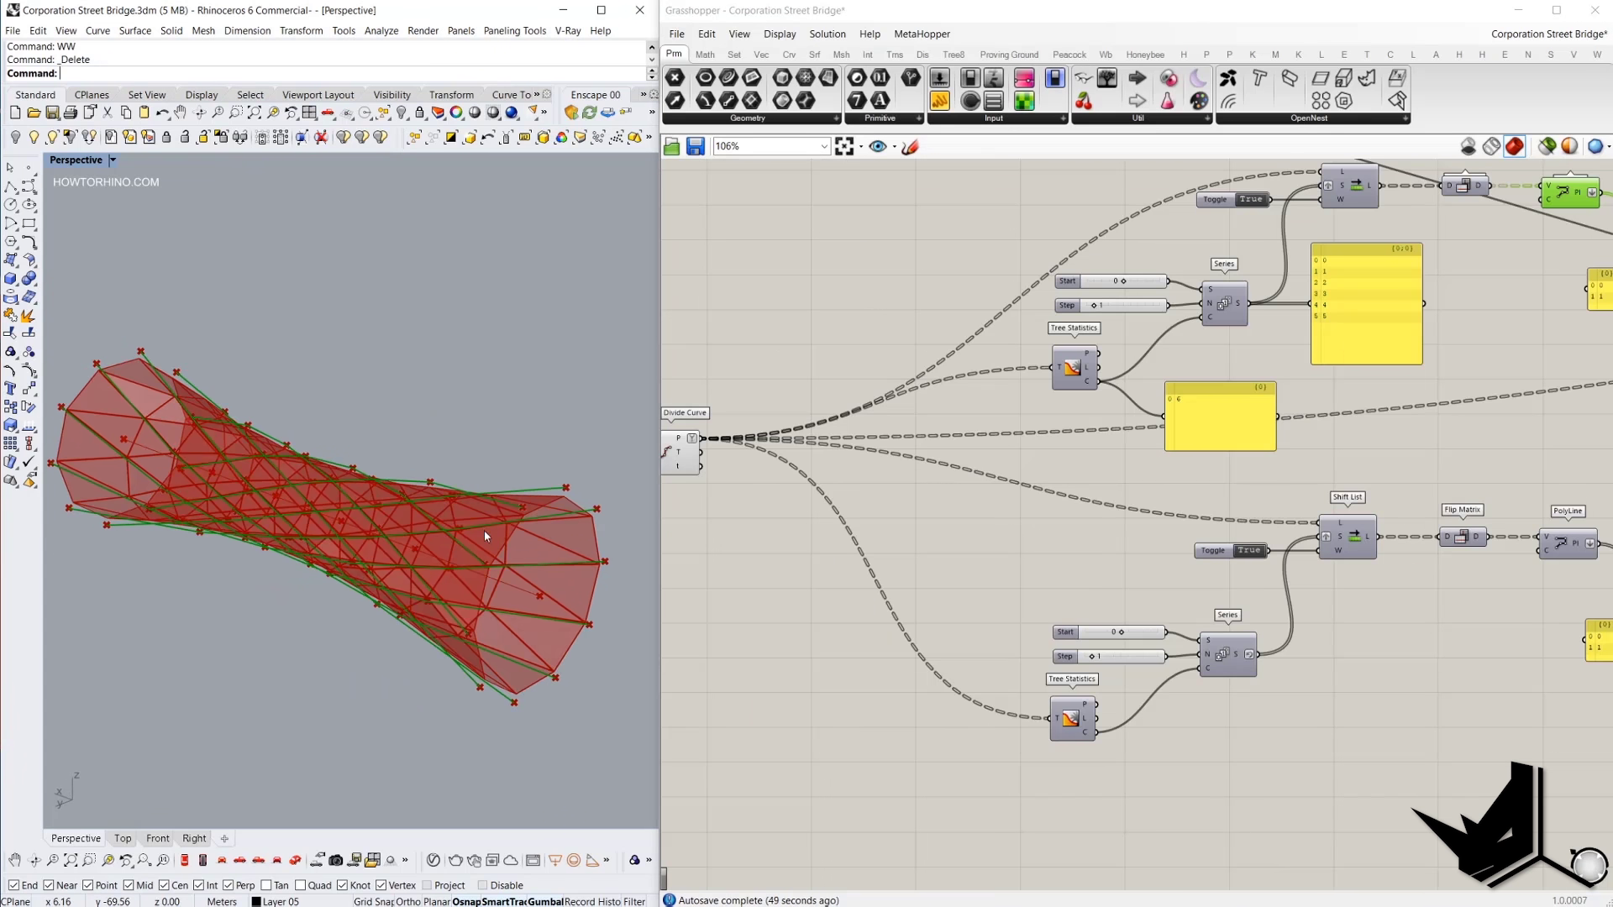
pyautogui.moveTo(484, 530); pyautogui.dragTo(535, 521, button='right')
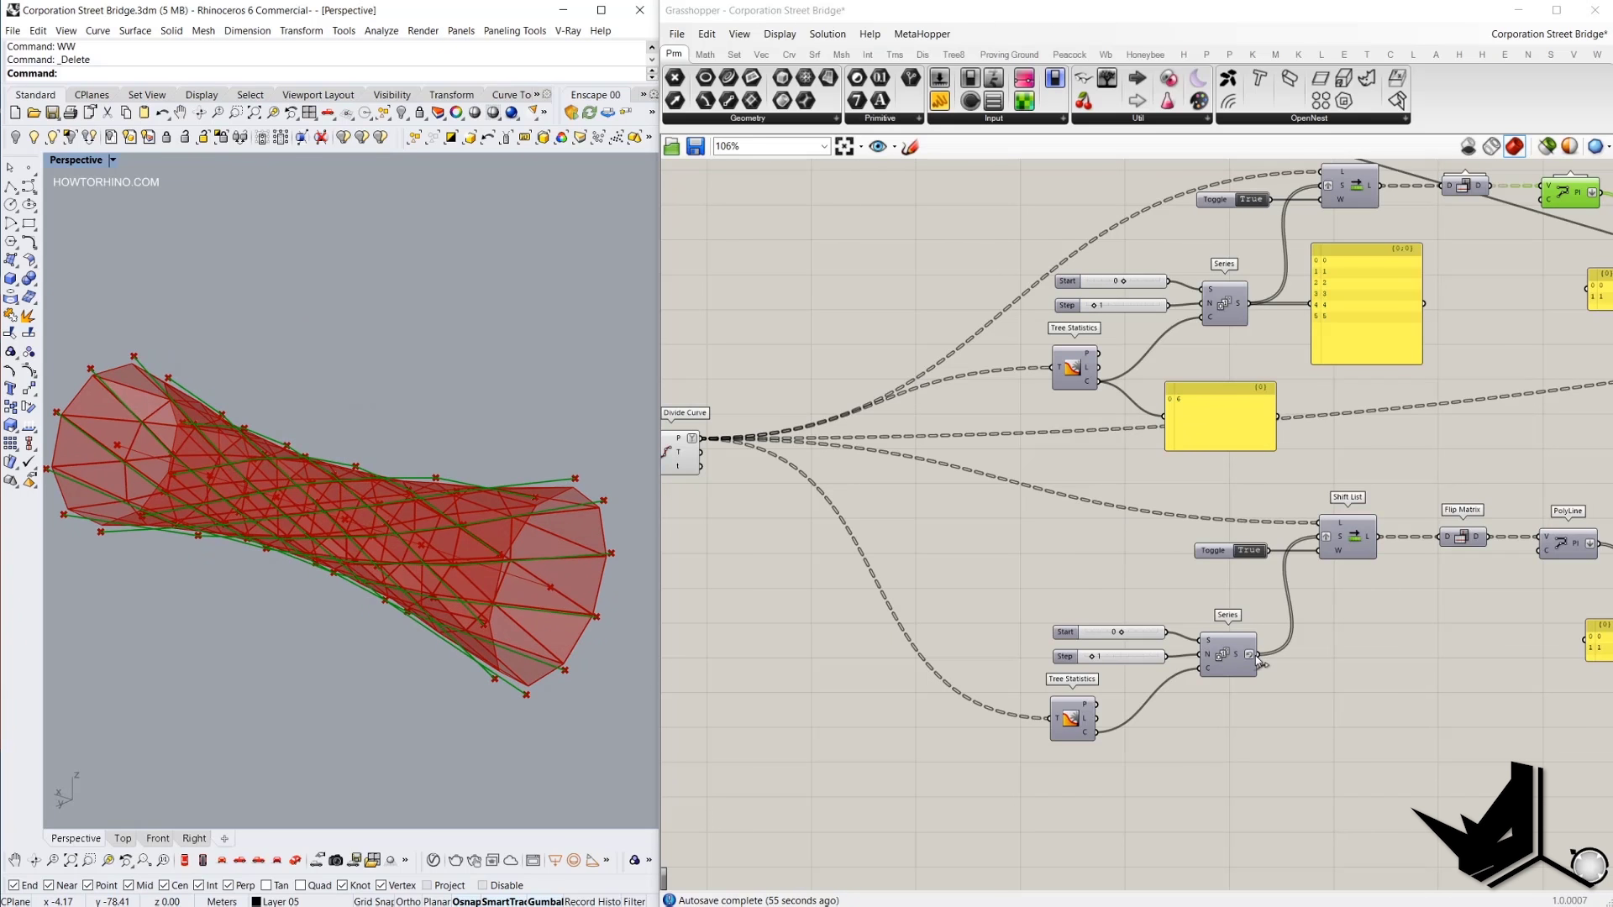
# Place a panel beside the lower Series component and connect it to the reversed Series output.
pyautogui.moveTo(940, 101); pyautogui.dragTo(1355, 677)
pyautogui.moveTo(1259, 654); pyautogui.dragTo(1300, 677)
pyautogui.scroll(2, 1252, 657)
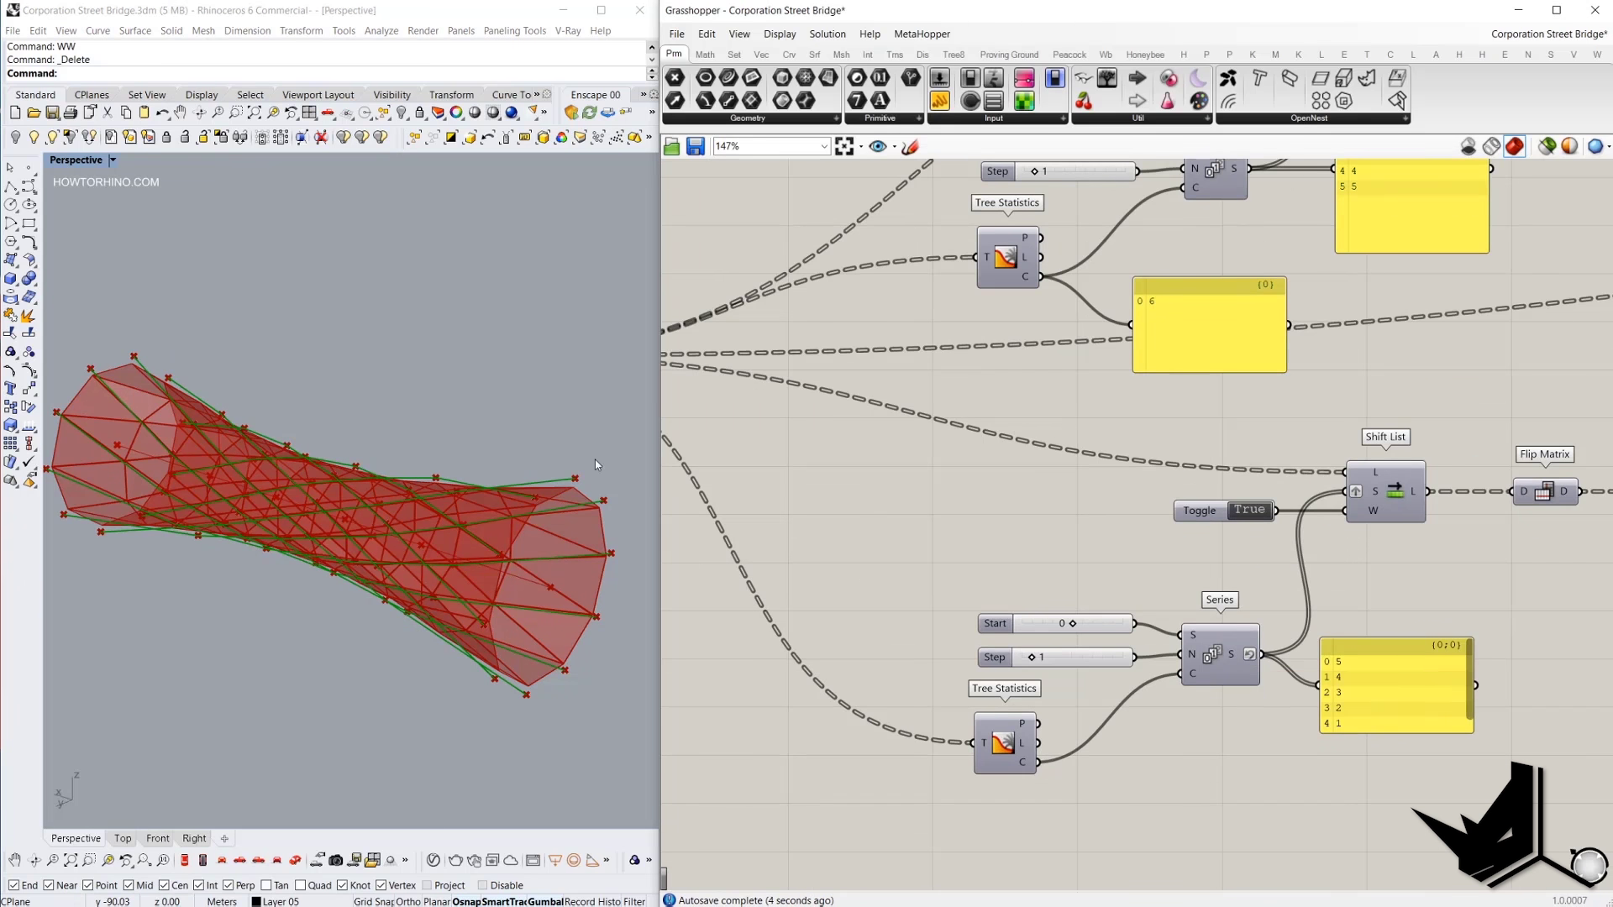
pyautogui.moveTo(595, 460); pyautogui.dragTo(651, 483, button='right')
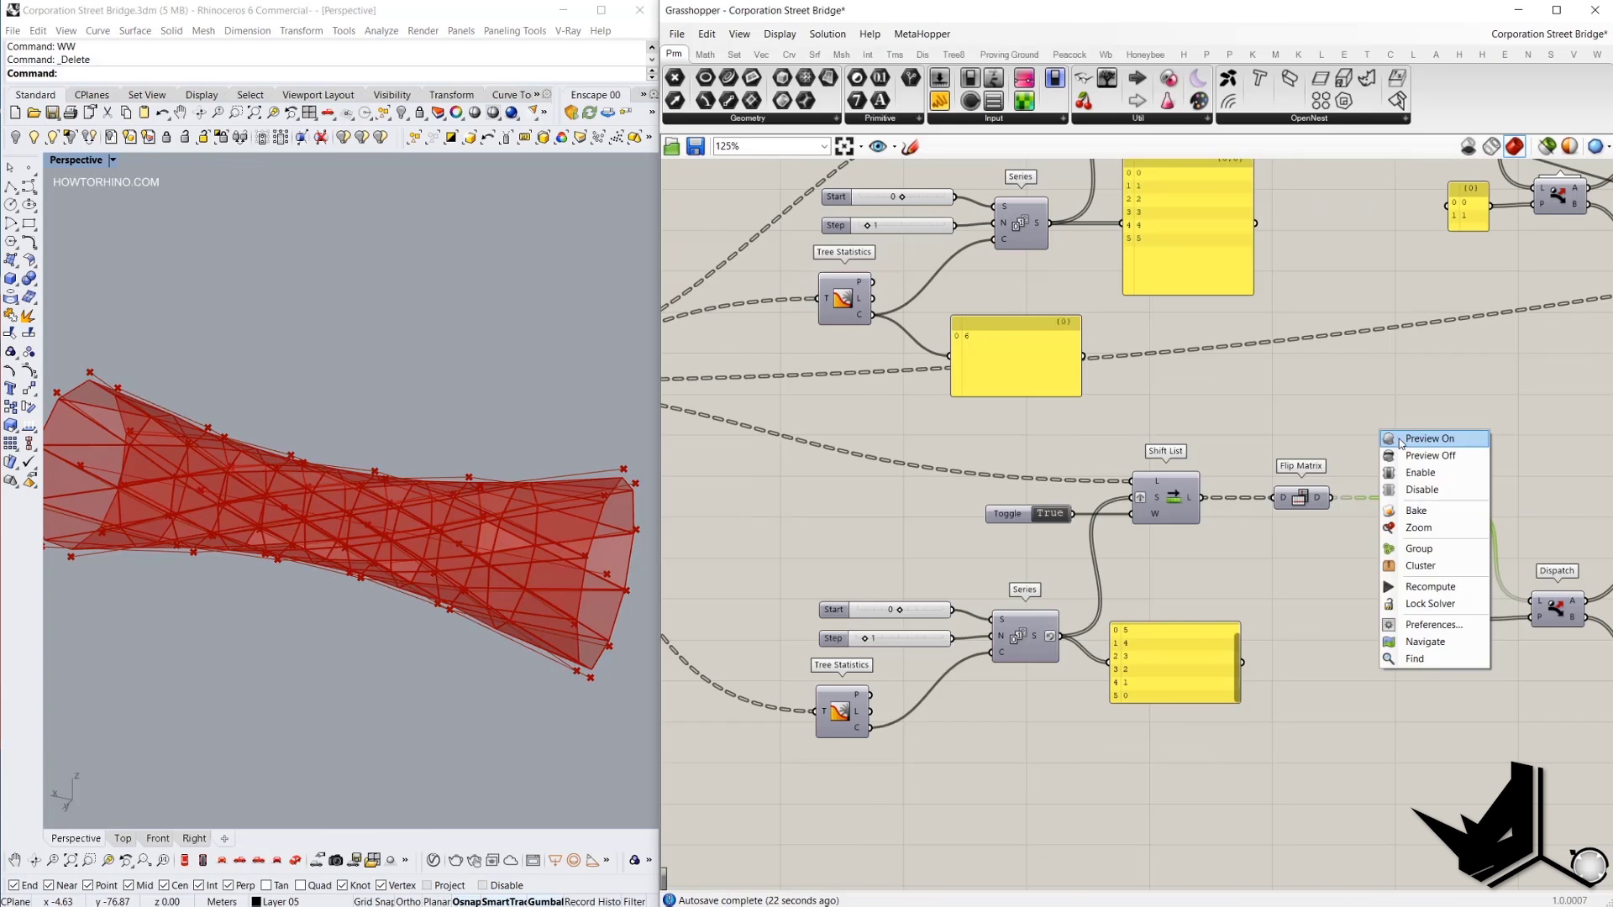
# Turn on the preview of the lower PolyLine component and check the opposite diagonals from the bridge's end.
pyautogui.click(1428, 439)
pyautogui.moveTo(286, 453)
pyautogui.mouseDown(button='right')
pyautogui.moveTo(350, 476)
pyautogui.moveTo(286, 476)
pyautogui.mouseUp(button='right')
pyautogui.scroll(-5, 1201, 420)
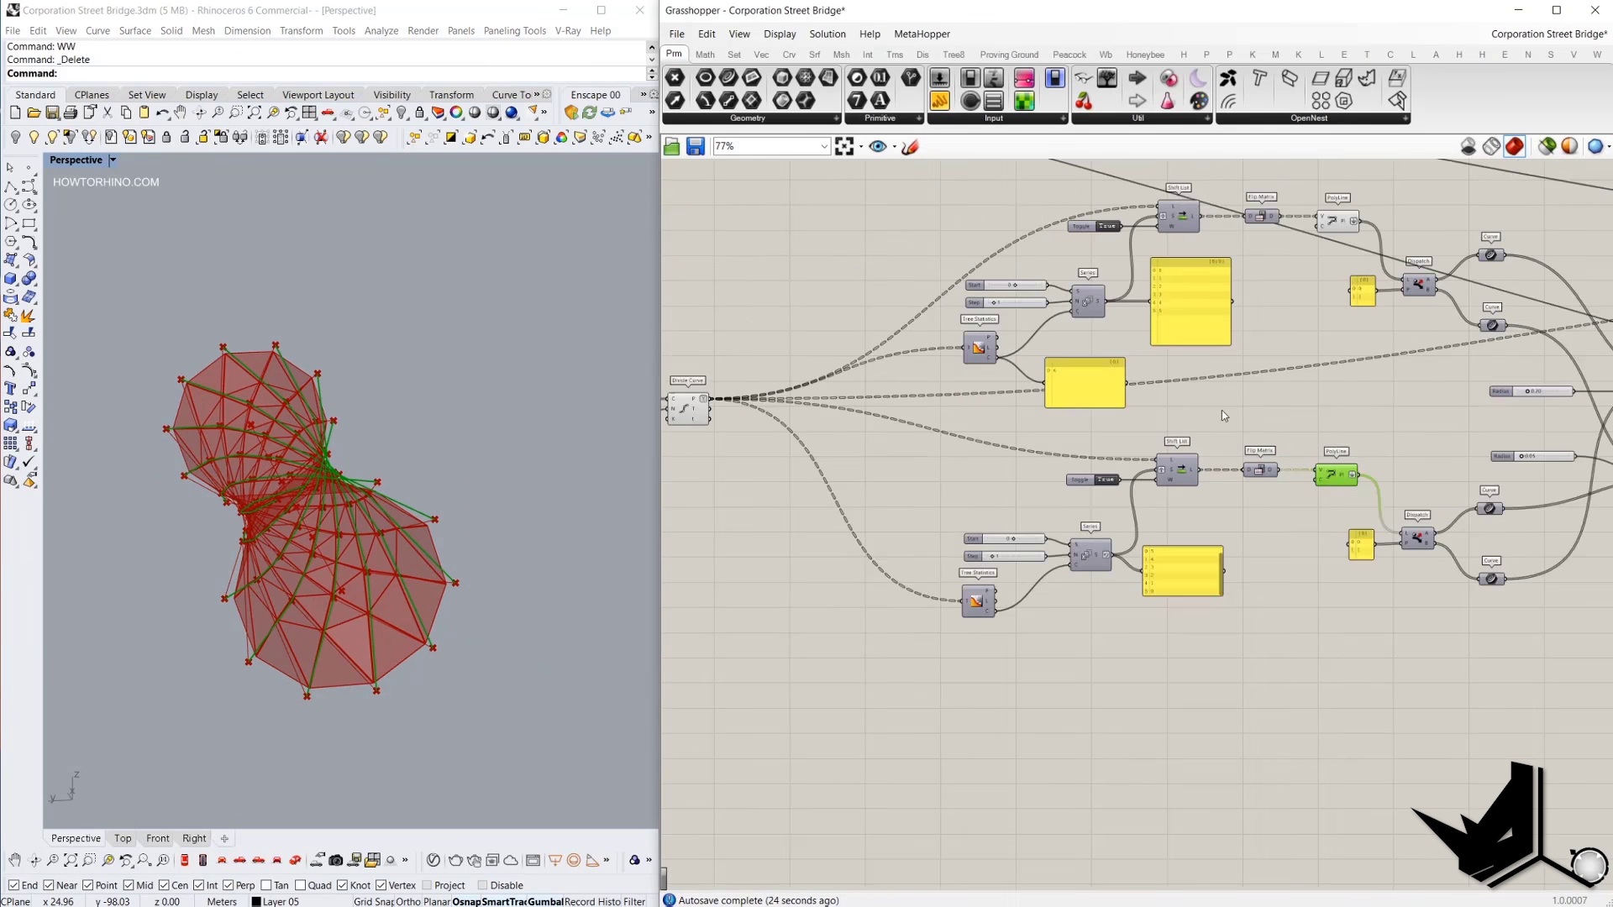
# Turn on the preview of the uppermost and lowermost Curve containers and of the 0.20-radius pipe component they feed.
pyautogui.moveTo(1222, 410); pyautogui.dragTo(964, 520, button='right')
pyautogui.keyDown('shift'); pyautogui.click(1082, 332); pyautogui.keyUp('shift')
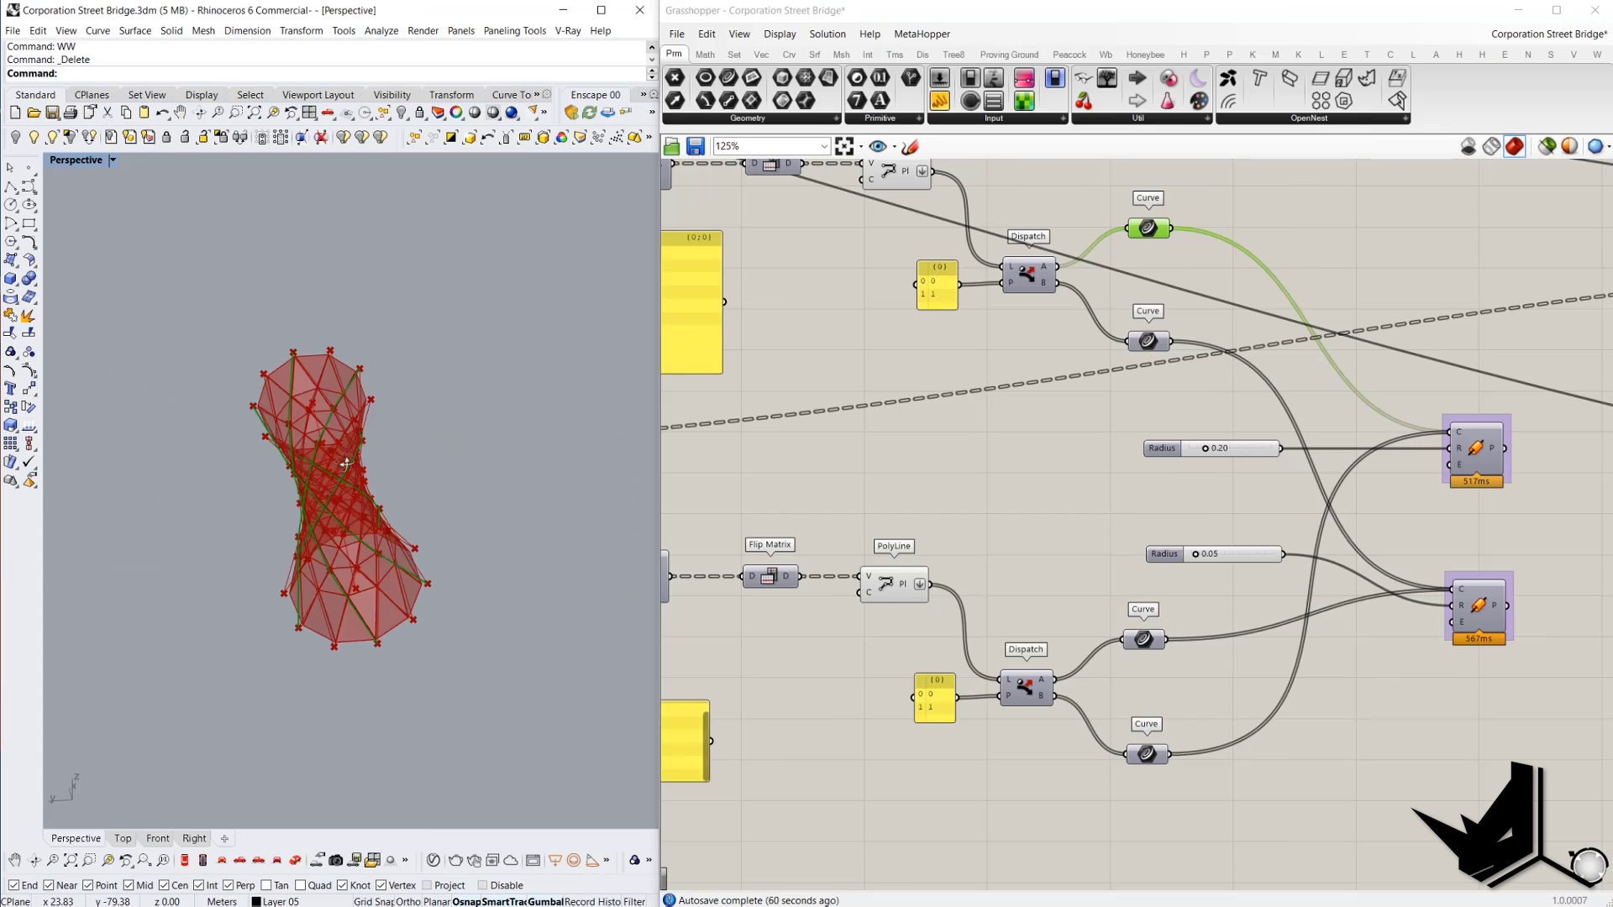
pyautogui.moveTo(346, 463); pyautogui.dragTo(437, 445, button='right')
pyautogui.keyDown('shift'); pyautogui.click(1140, 746); pyautogui.keyUp('shift')
pyautogui.middleClick(1036, 581)
pyautogui.click(1053, 594)
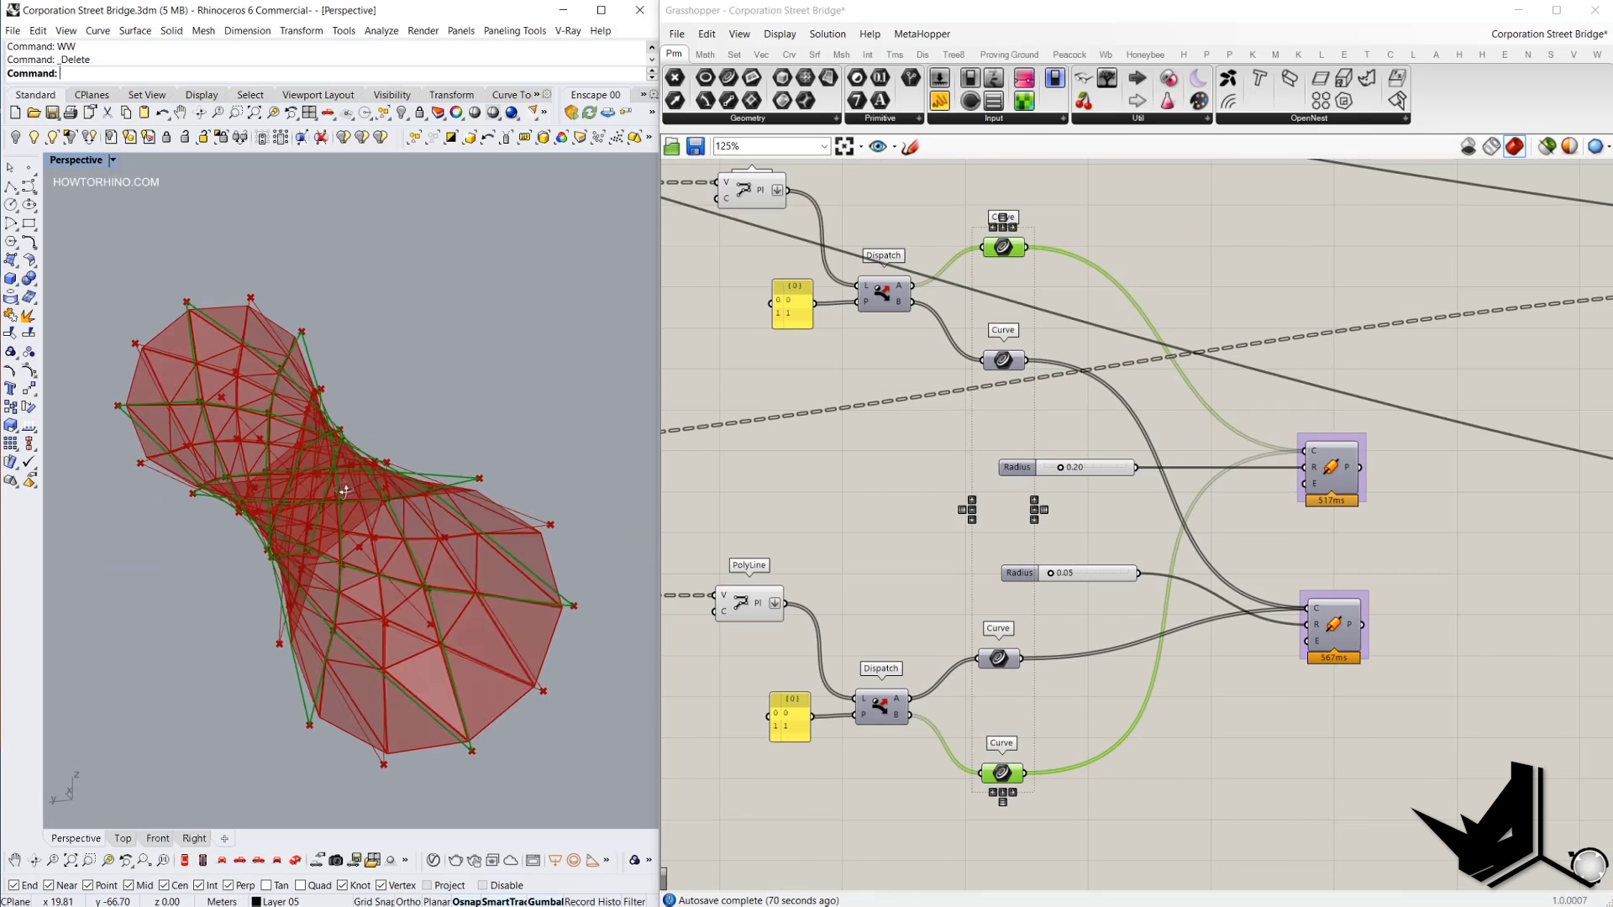
pyautogui.moveTo(378, 470); pyautogui.dragTo(395, 433, button='right')
pyautogui.scroll(-3, 342, 493)
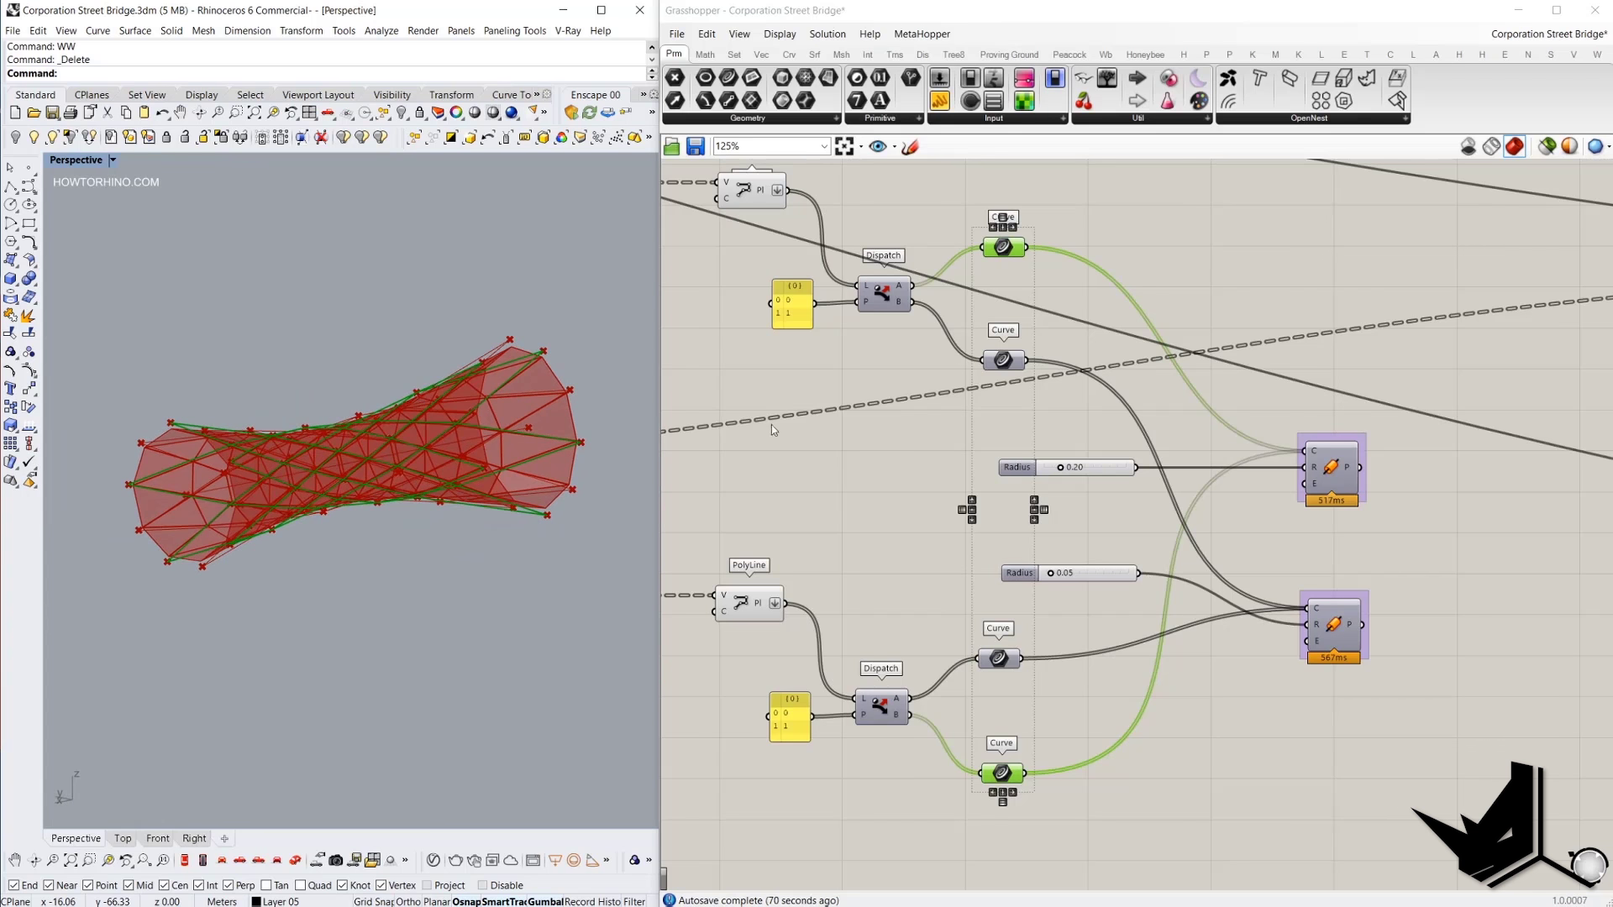
pyautogui.keyDown('shift'); pyautogui.click(1344, 479); pyautogui.keyUp('shift')
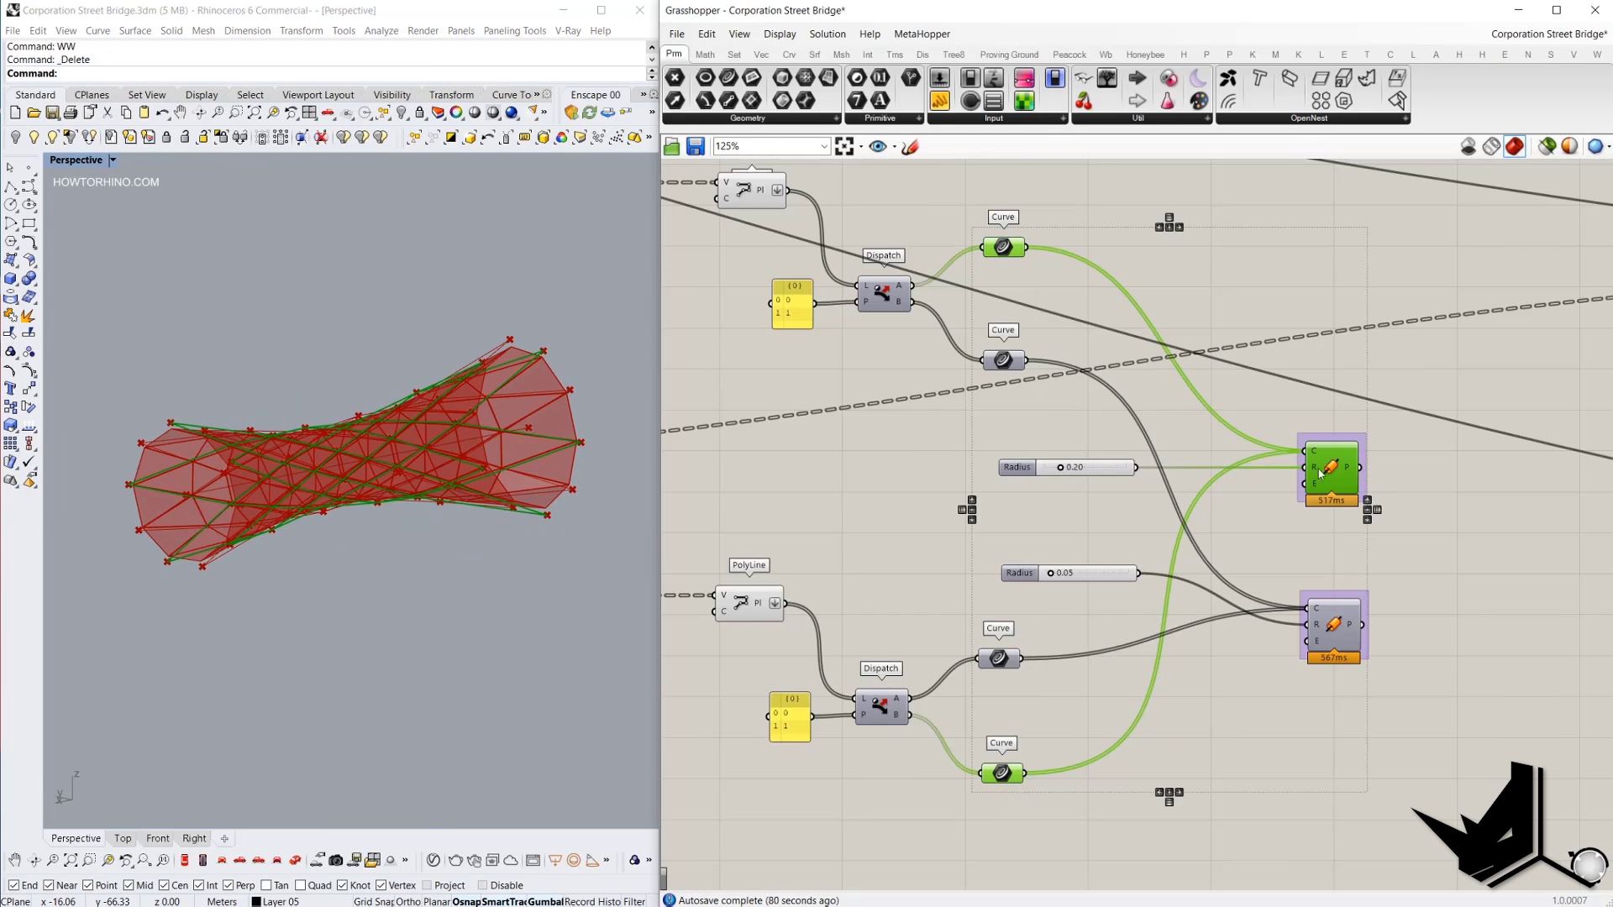
pyautogui.rightClick(1366, 359)
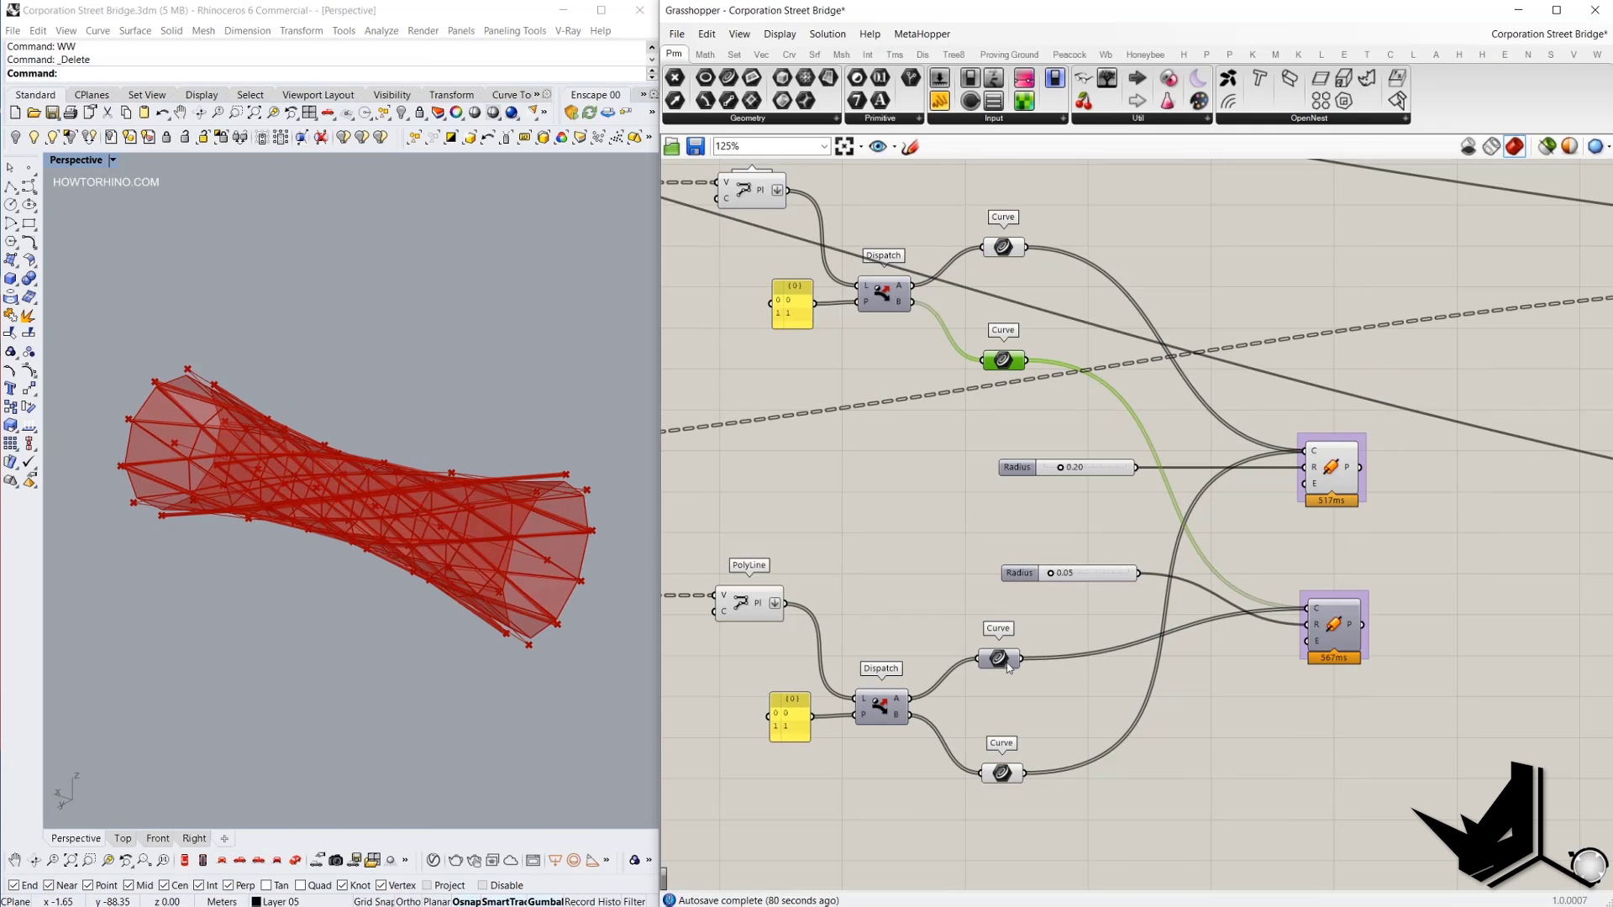
# Turn on the preview of the two inner Curve containers and of the 0.05-radius pipe component they feed.
pyautogui.keyDown('shift'); pyautogui.click(1007, 665); pyautogui.keyUp('shift')
pyautogui.rightClick(919, 559)
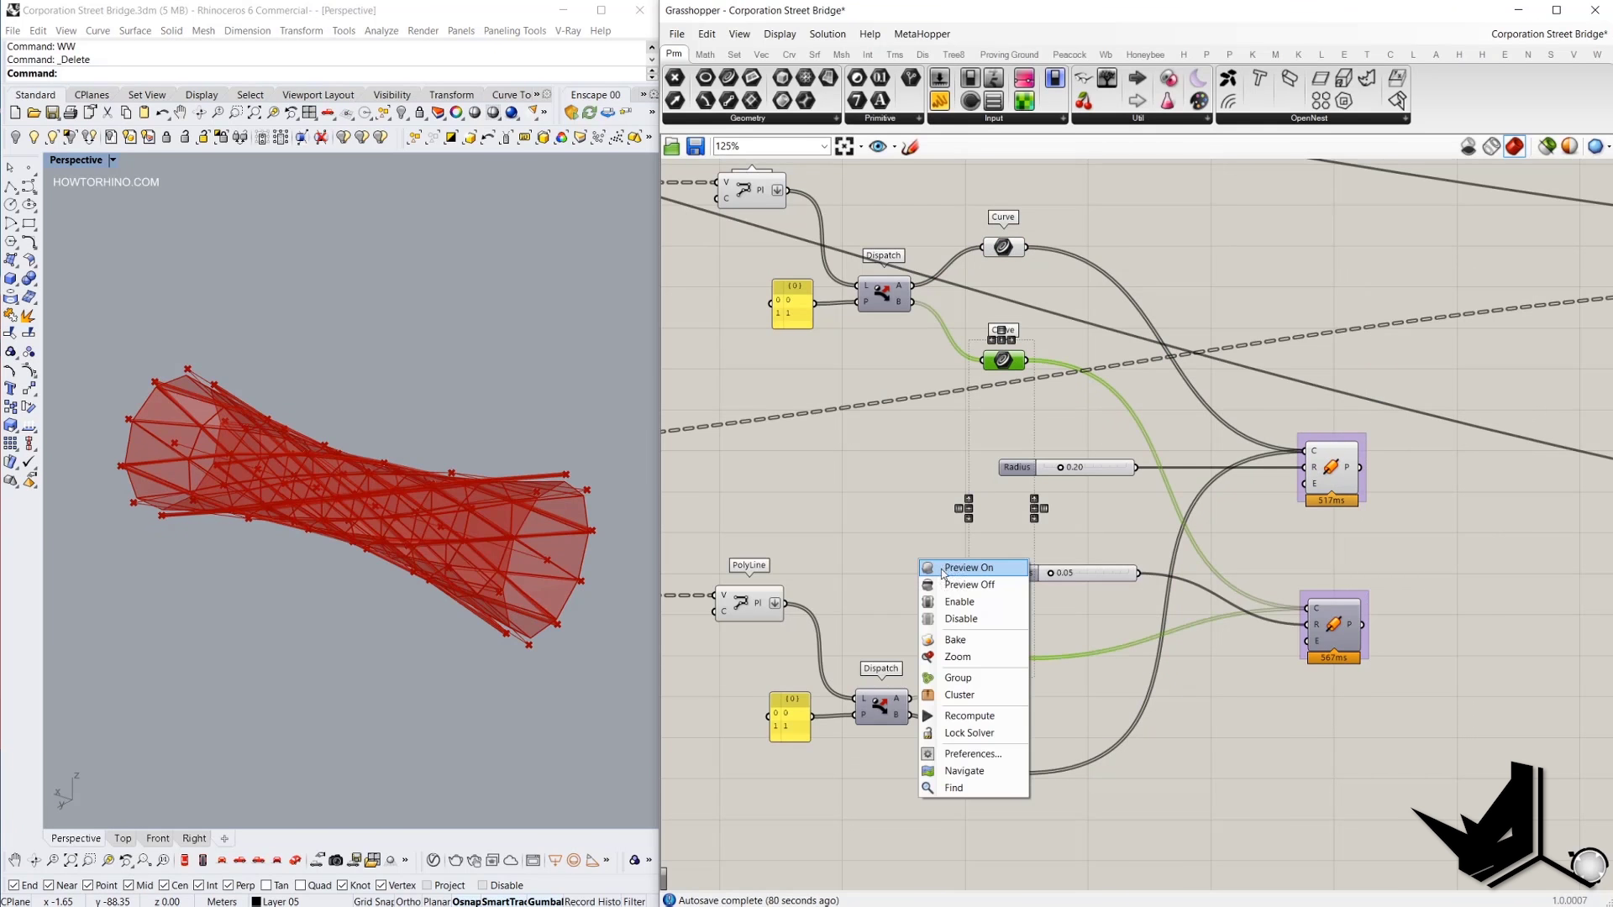
pyautogui.click(937, 569)
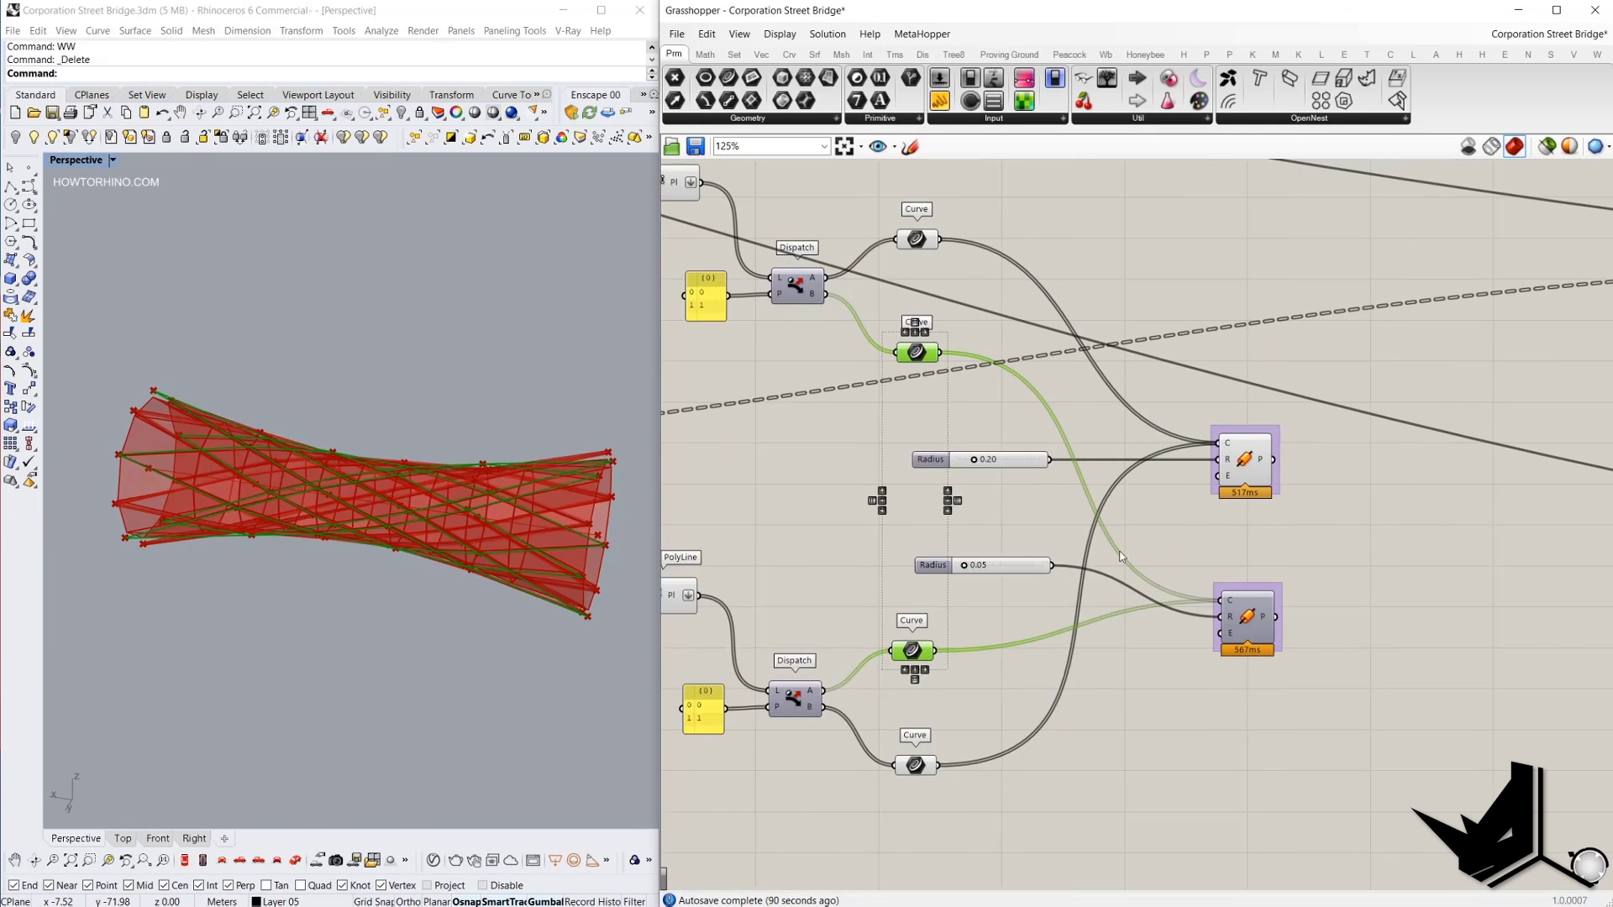
pyautogui.scroll(2, 1239, 607)
pyautogui.scroll(-1, 1236, 608)
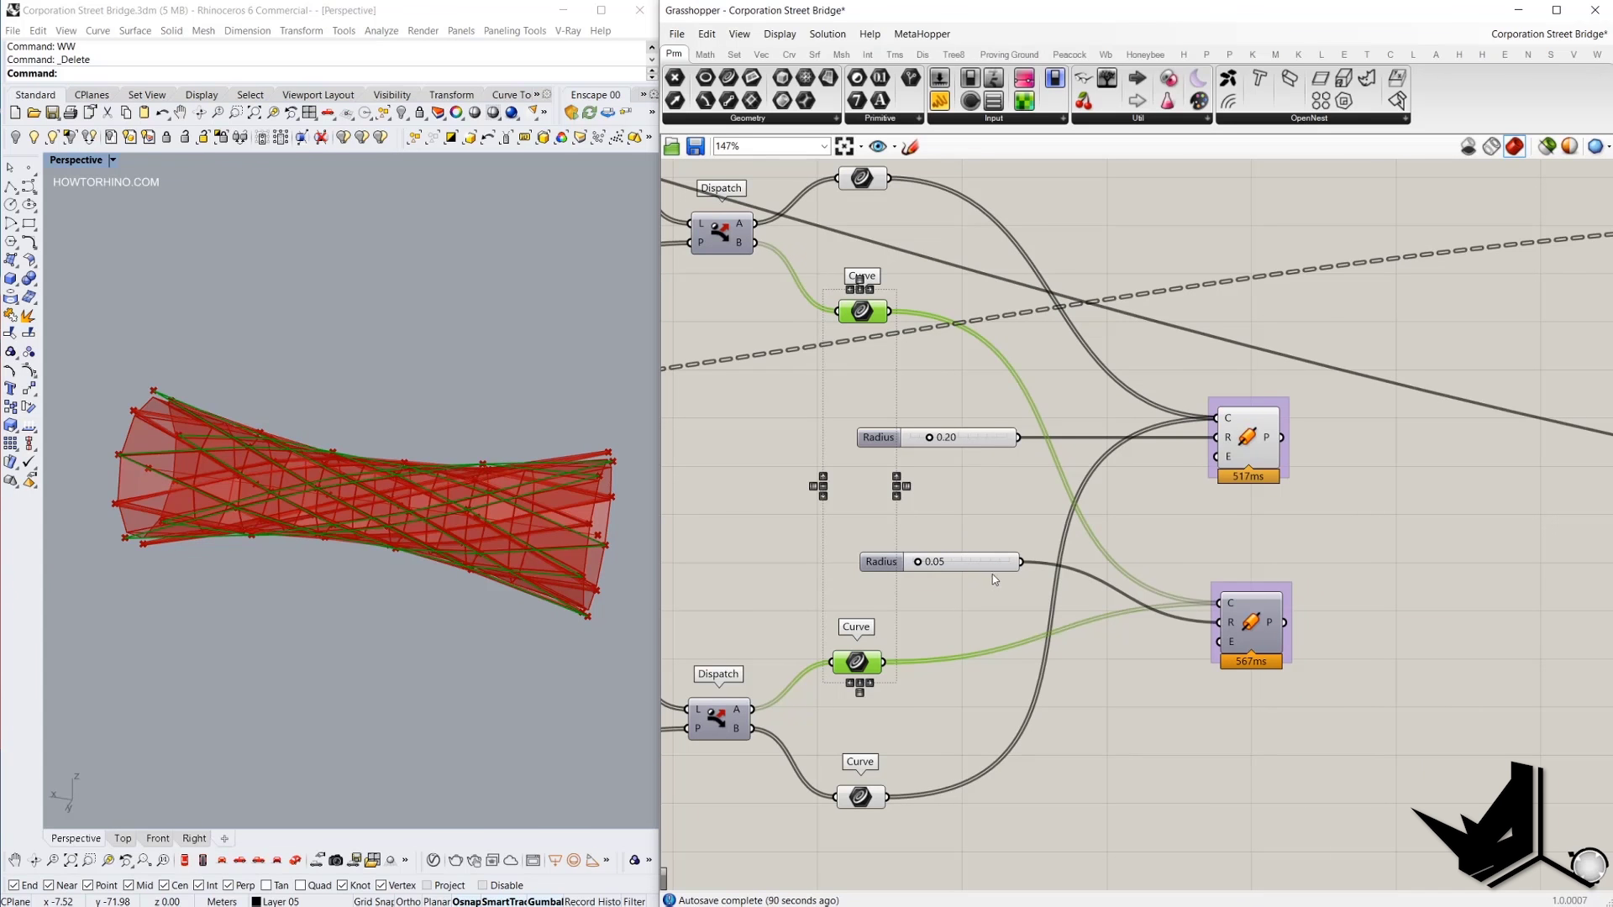
pyautogui.click(1260, 625)
pyautogui.middleClick(1345, 560)
pyautogui.click(1359, 568)
pyautogui.scroll(-3, 1179, 586)
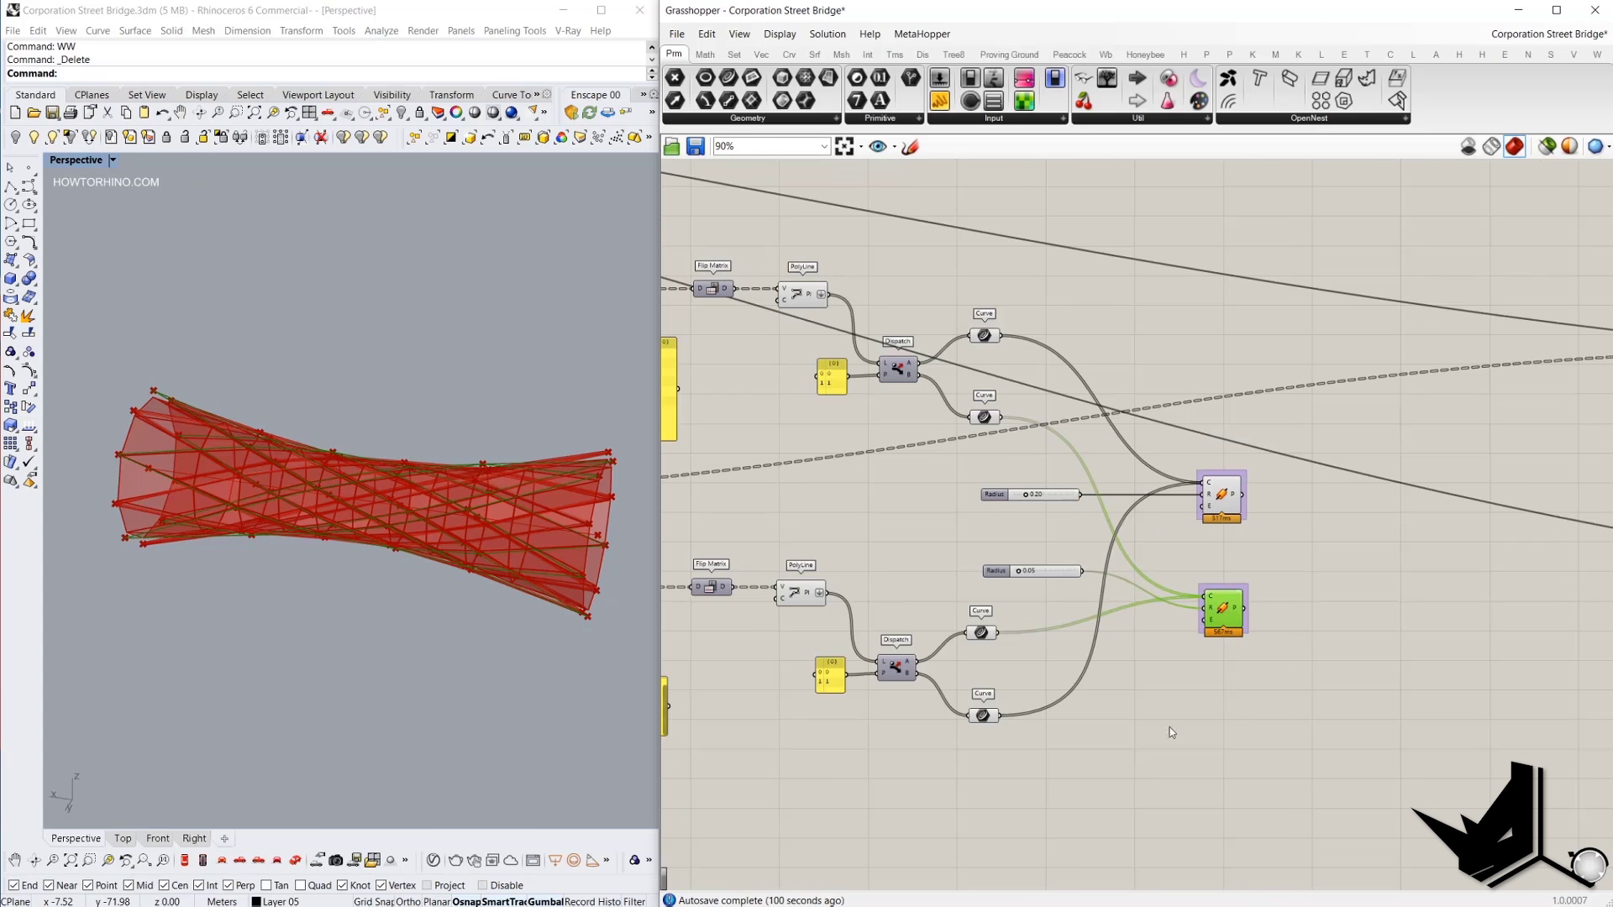
# Turn off the preview of all four Curve containers so only the pipes represent the diagonals.
pyautogui.moveTo(1173, 728); pyautogui.dragTo(912, 264)
pyautogui.middleClick(912, 264)
pyautogui.click(929, 283)
pyautogui.moveTo(460, 469); pyautogui.dragTo(389, 509, button='right')
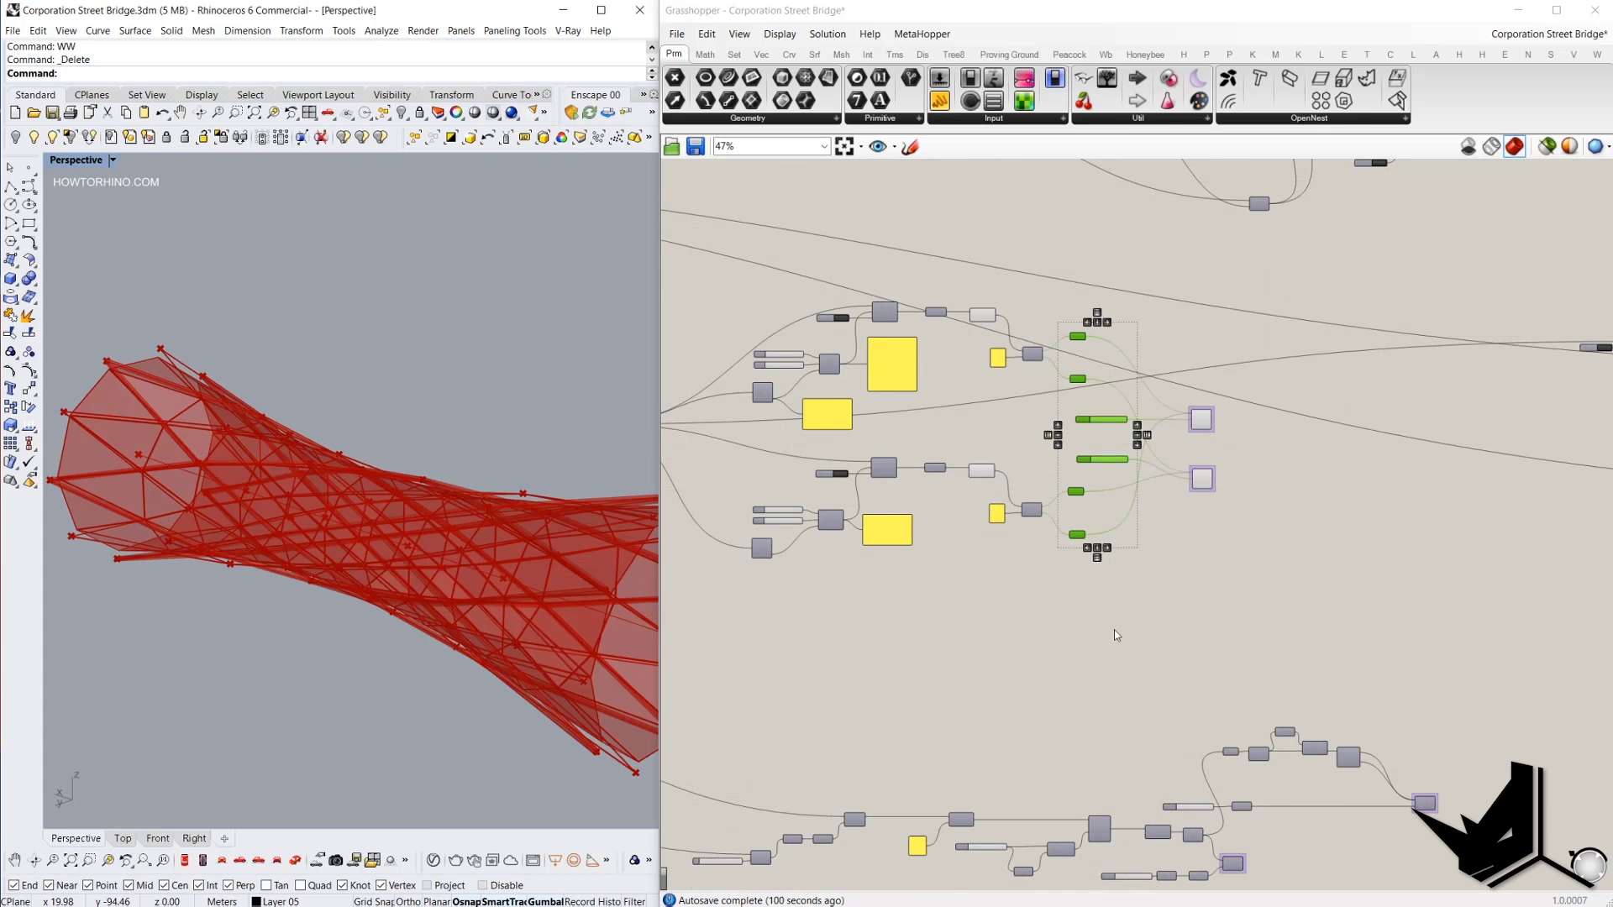
# Turn on the preview of the Move component before Horizontal Frame and view the lowered curve inside the bridge tube.
pyautogui.scroll(2, 1113, 634)
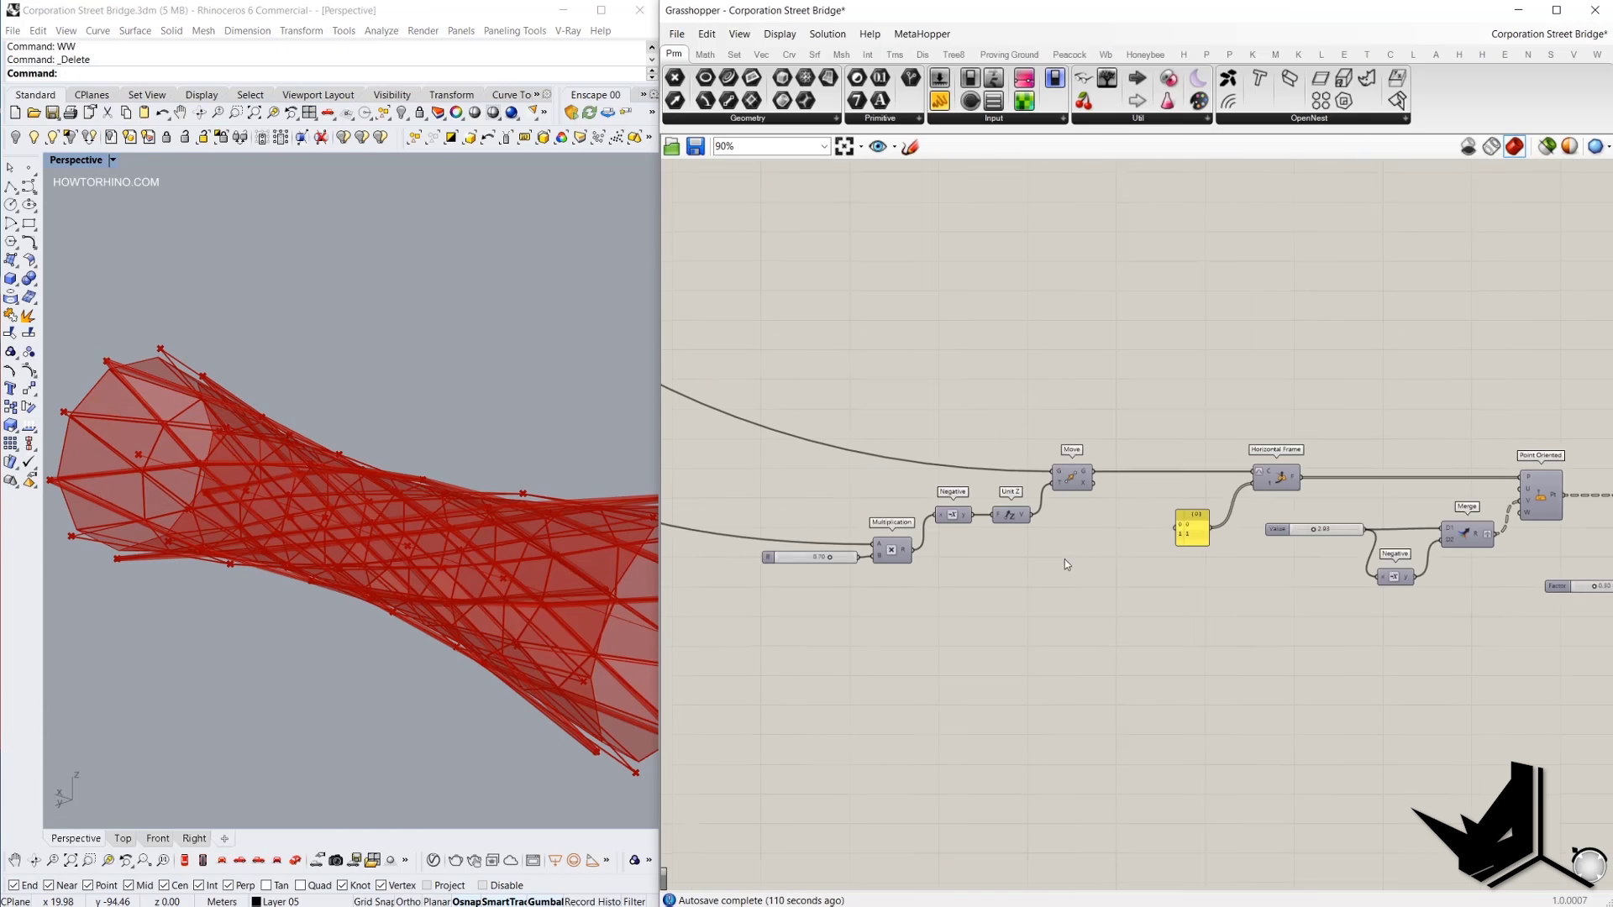
pyautogui.moveTo(1065, 559); pyautogui.dragTo(1126, 547, button='right')
pyautogui.scroll(-4, 389, 470)
pyautogui.moveTo(363, 473); pyautogui.dragTo(178, 402, button='right')
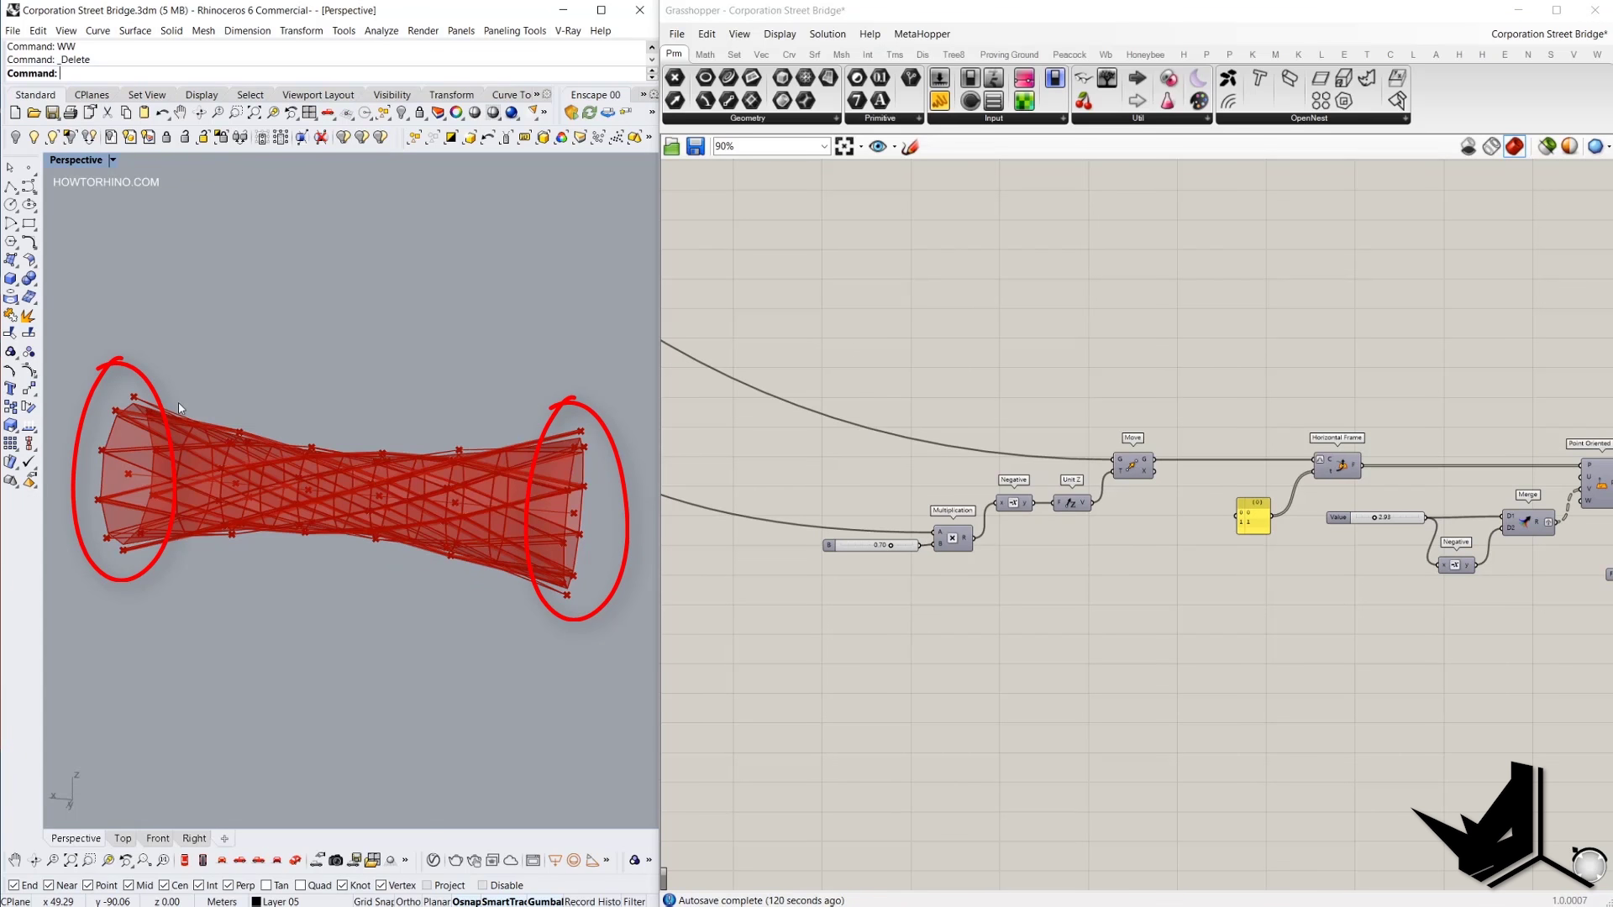
pyautogui.scroll(-3, 1157, 472)
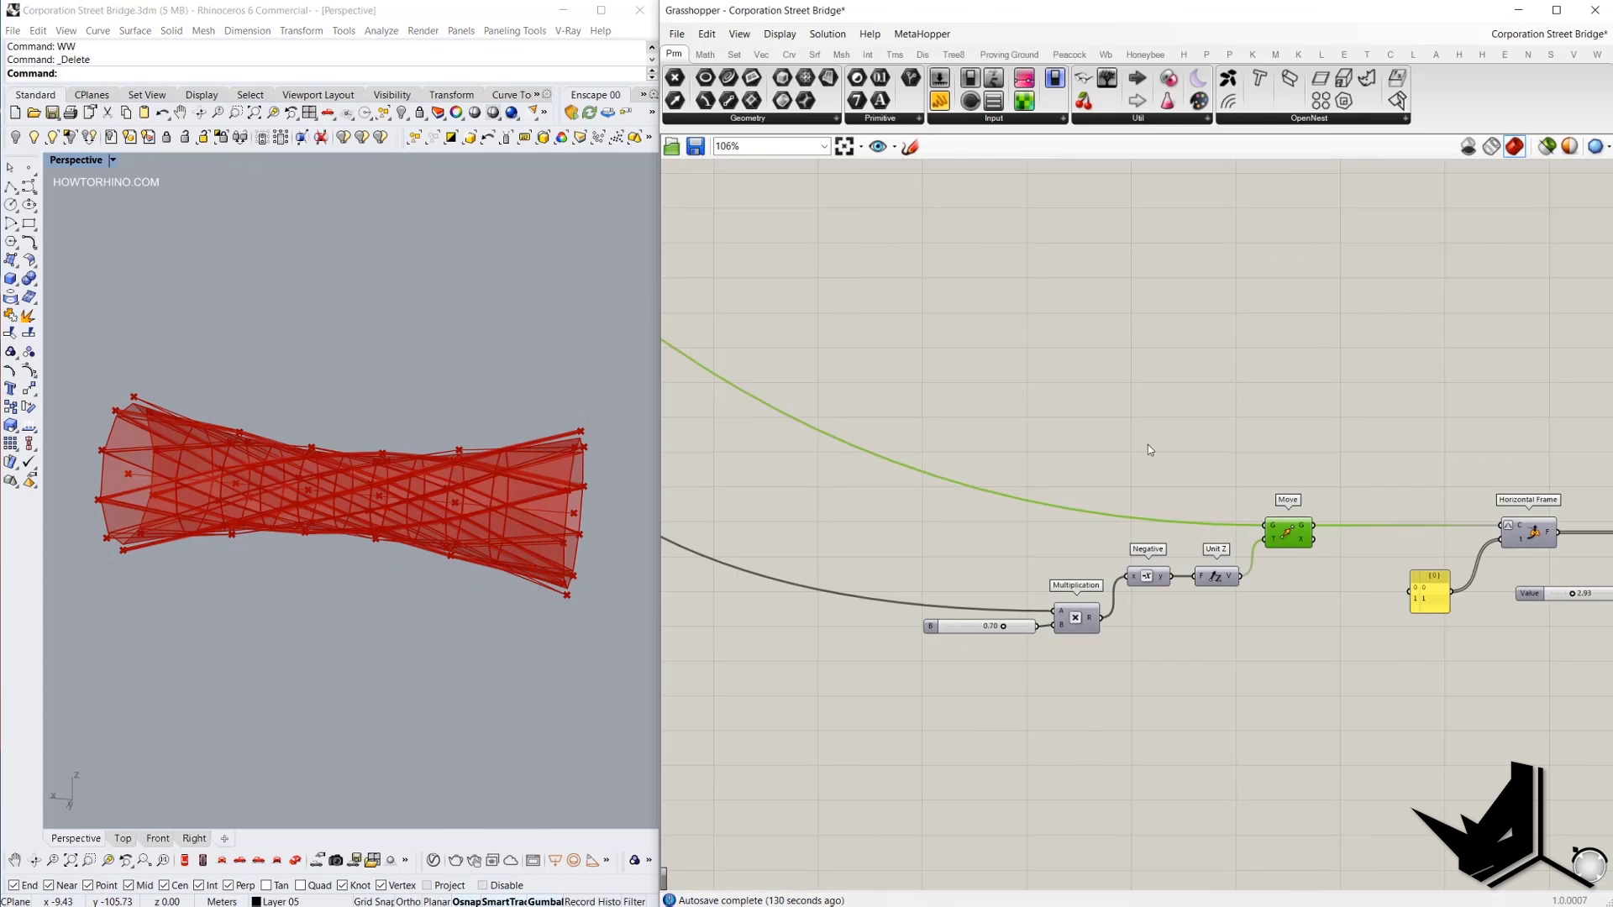
pyautogui.middleClick(1147, 444)
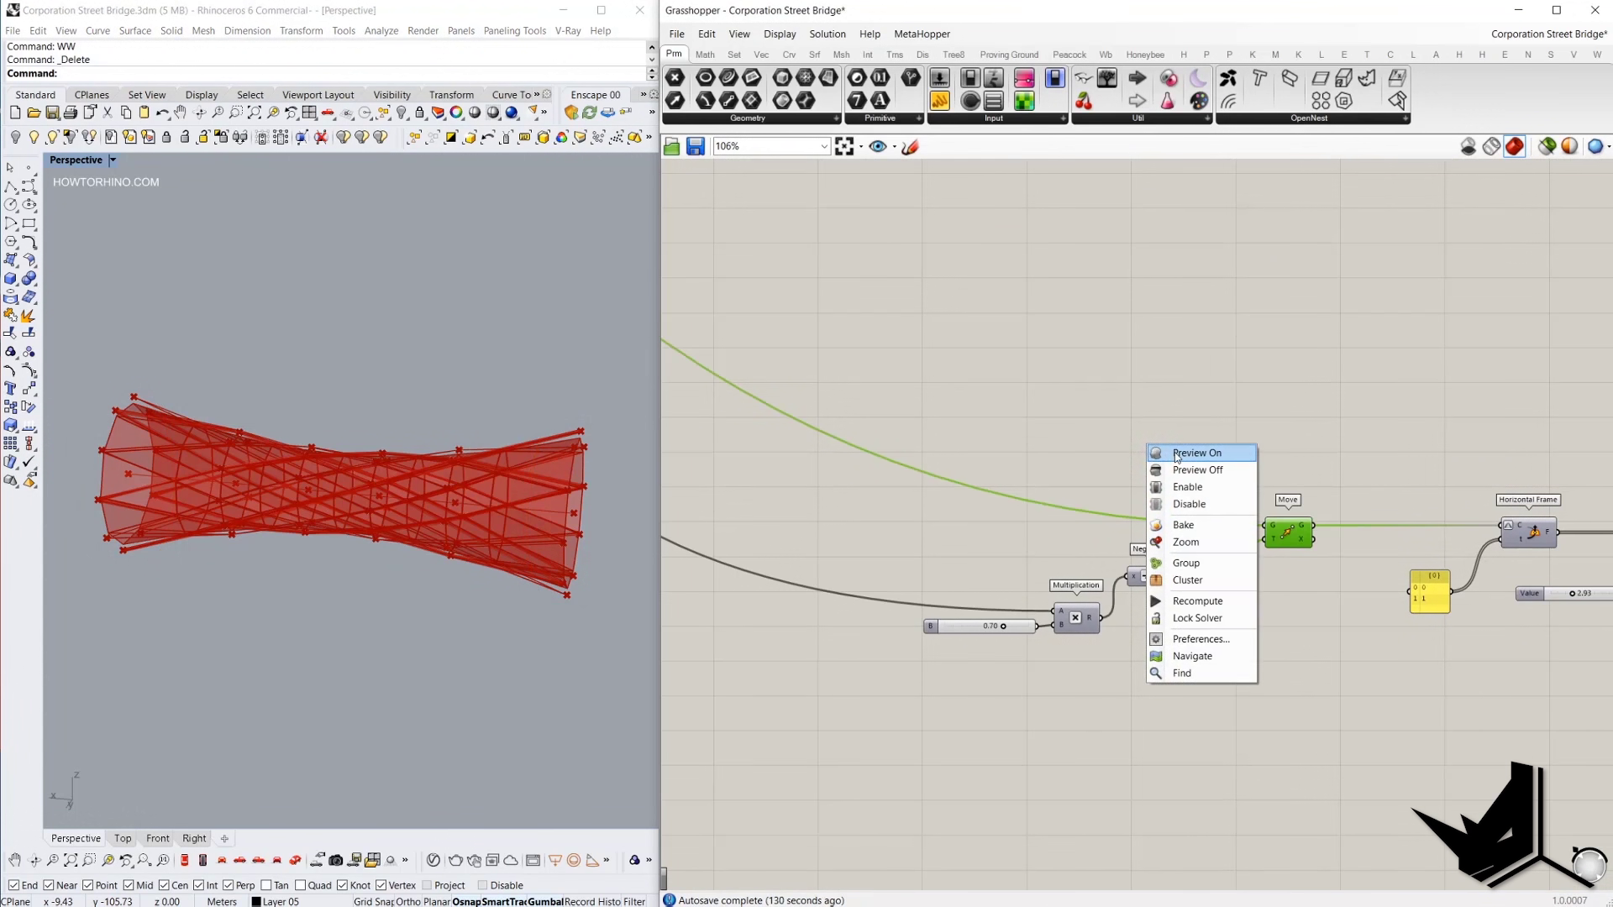
pyautogui.click(1177, 457)
pyautogui.moveTo(533, 506); pyautogui.dragTo(402, 480, button='right')
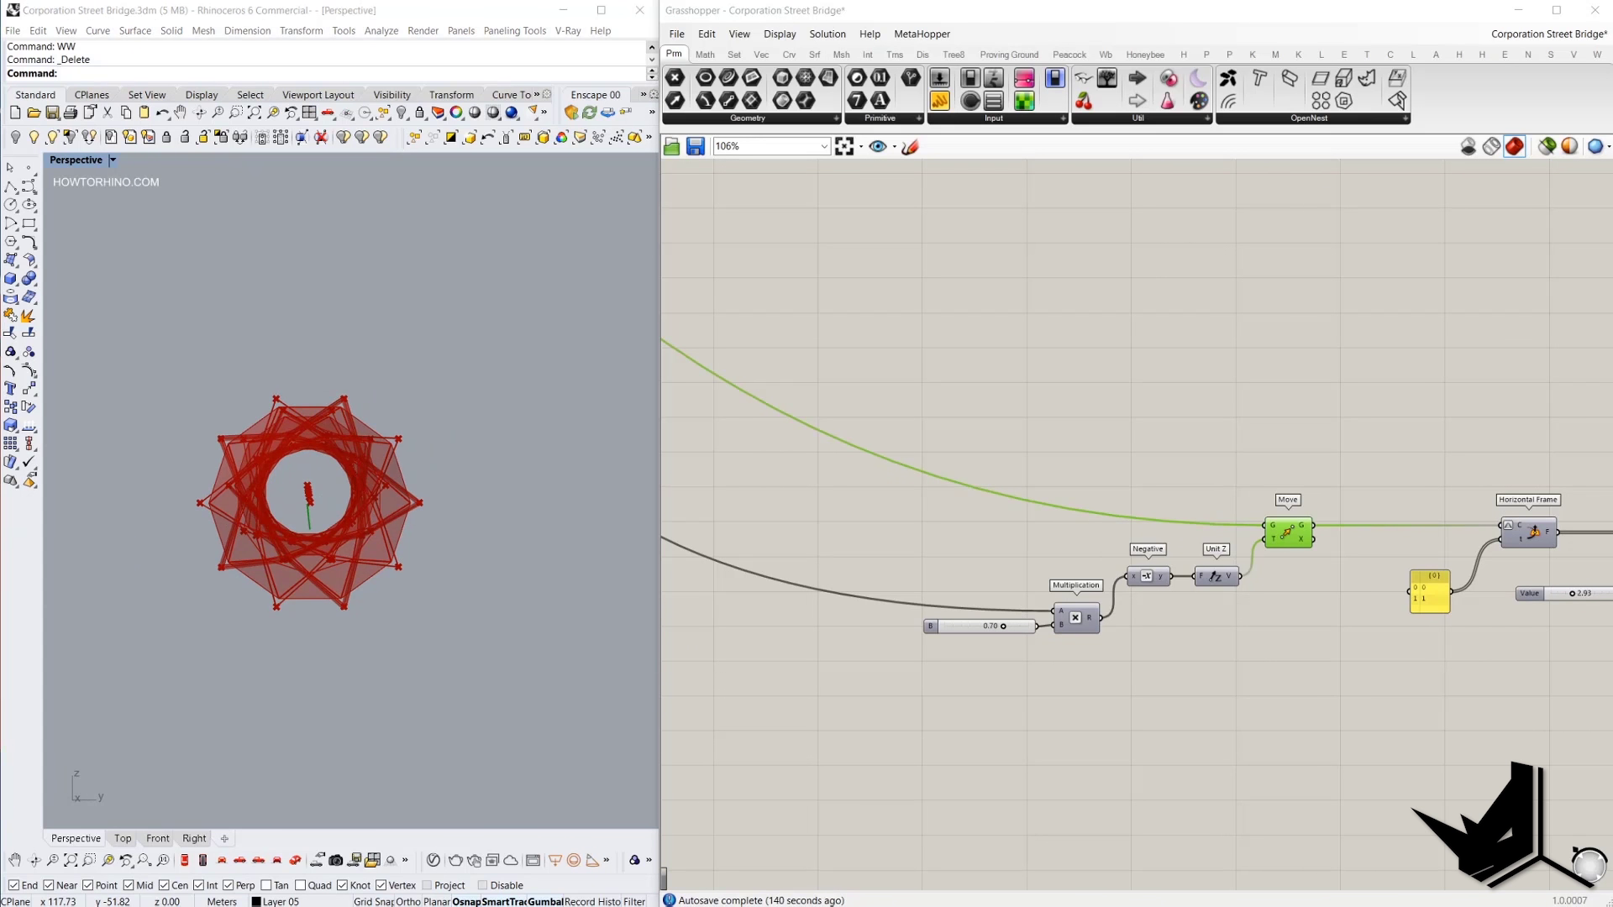
# Switch to the bridge photo in Photos, capture the image area, and mark lines along the walkway in yellow on the temporary capture.
pyautogui.hotkey('alt', 'Tab')
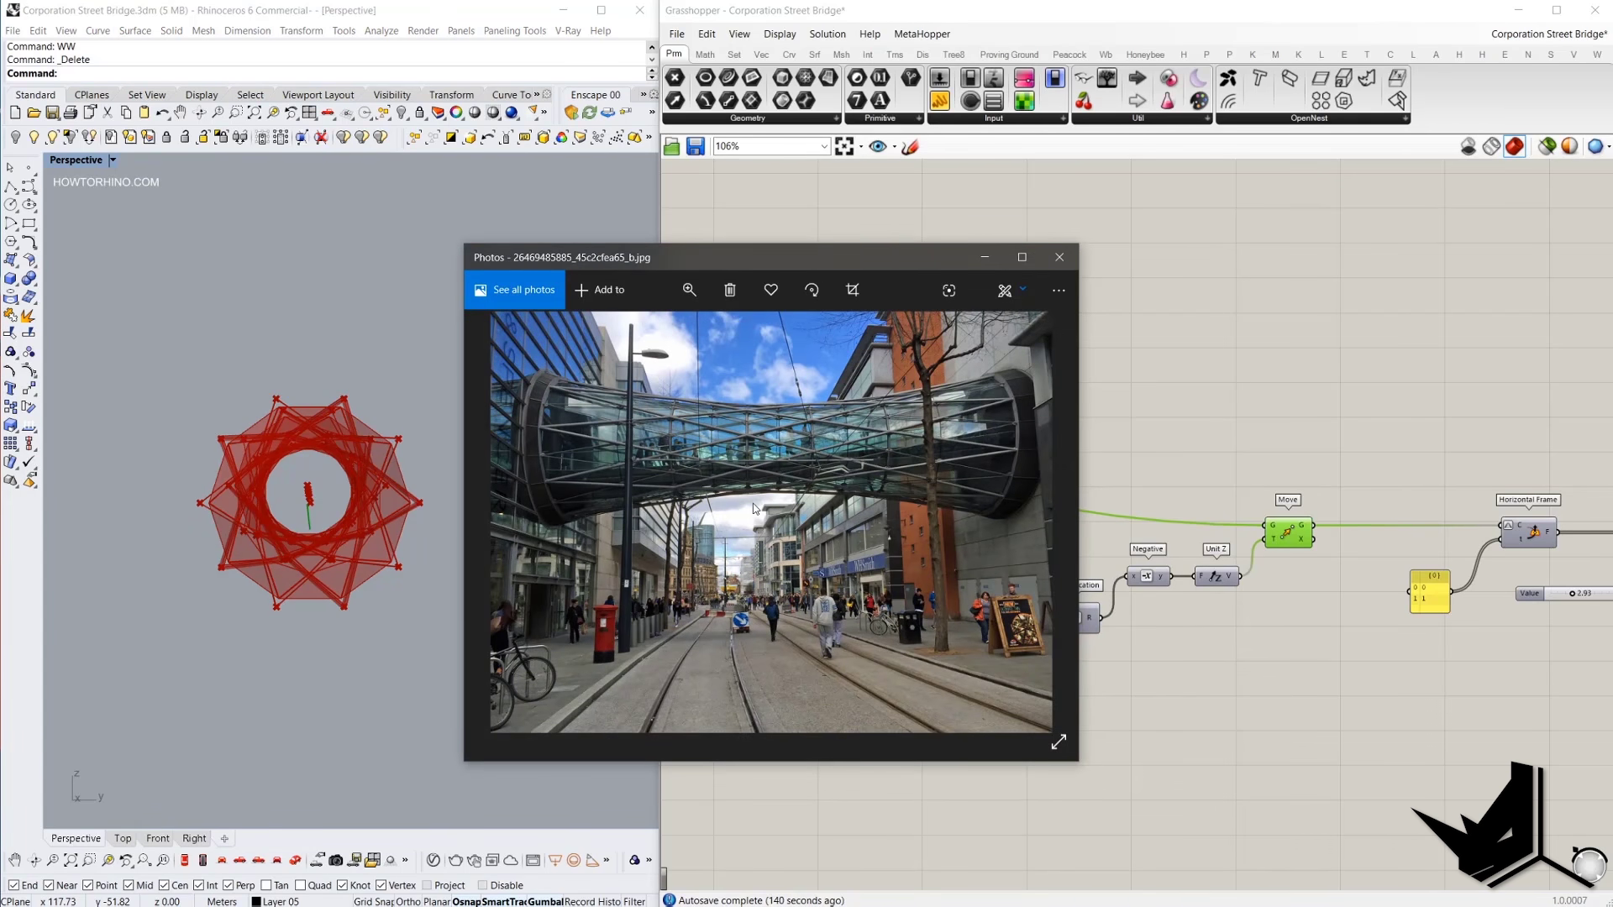
pyautogui.press('Print')
pyautogui.moveTo(497, 289)
pyautogui.mouseDown()
pyautogui.moveTo(794, 562)
pyautogui.moveTo(1065, 737)
pyautogui.mouseUp()
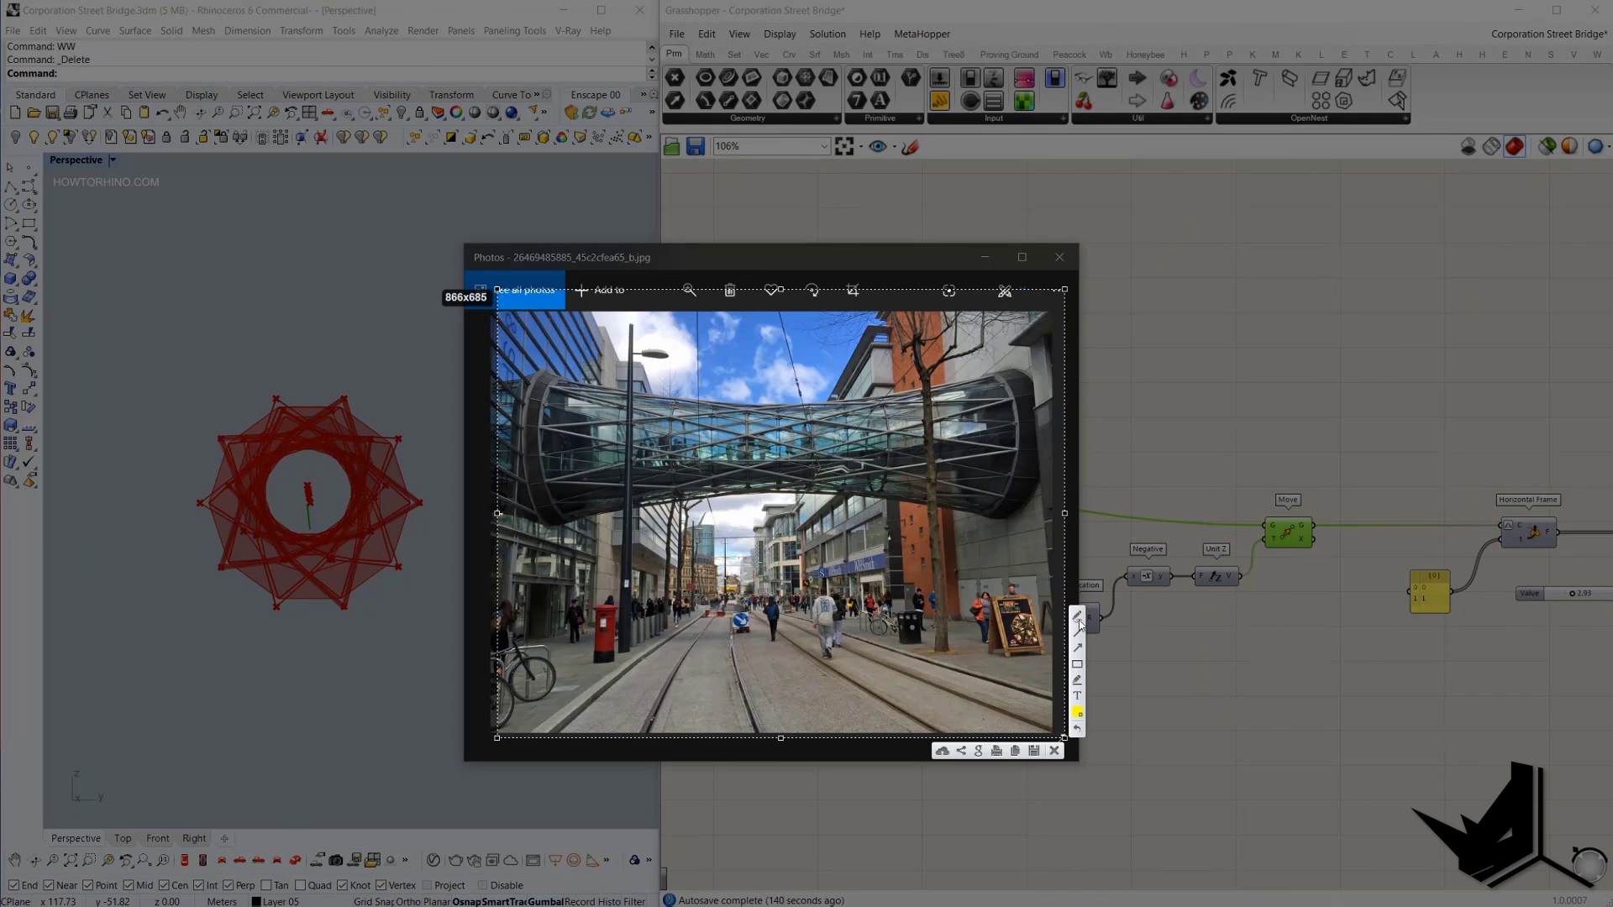
pyautogui.moveTo(544, 468)
pyautogui.mouseDown()
pyautogui.moveTo(1004, 462)
pyautogui.moveTo(542, 472)
pyautogui.mouseUp()
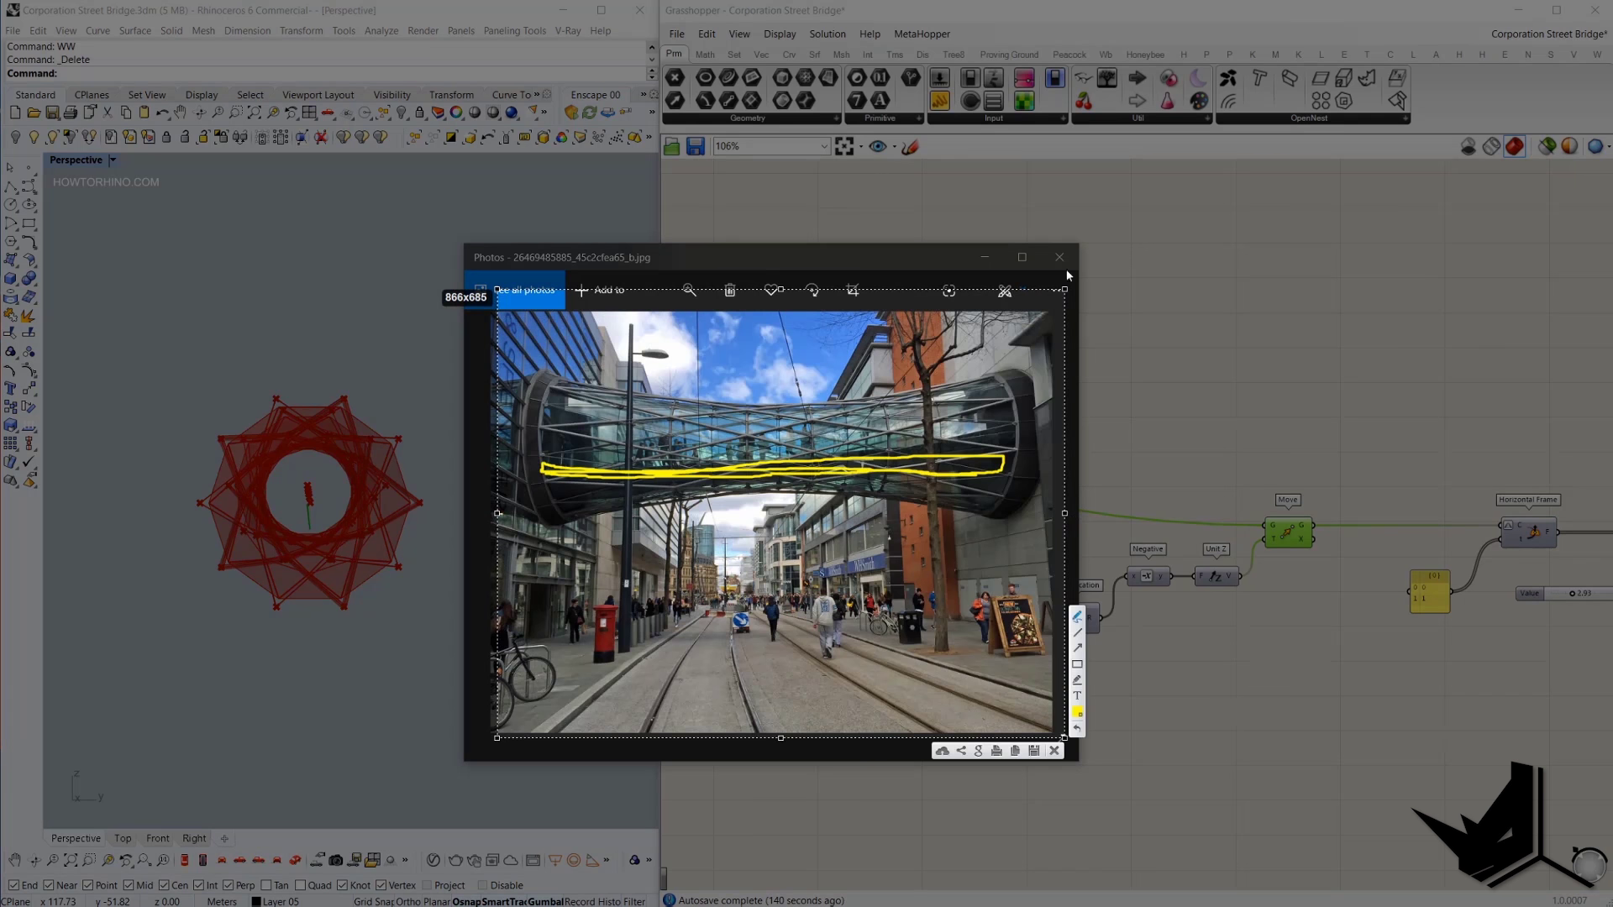
pyautogui.moveTo(1001, 433)
pyautogui.mouseDown()
pyautogui.moveTo(1014, 414)
pyautogui.moveTo(1017, 436)
pyautogui.mouseUp()
pyautogui.moveTo(1005, 440); pyautogui.dragTo(988, 434)
pyautogui.moveTo(565, 437)
pyautogui.mouseDown()
pyautogui.moveTo(542, 439)
pyautogui.moveTo(1025, 432)
pyautogui.moveTo(936, 445)
pyautogui.mouseUp()
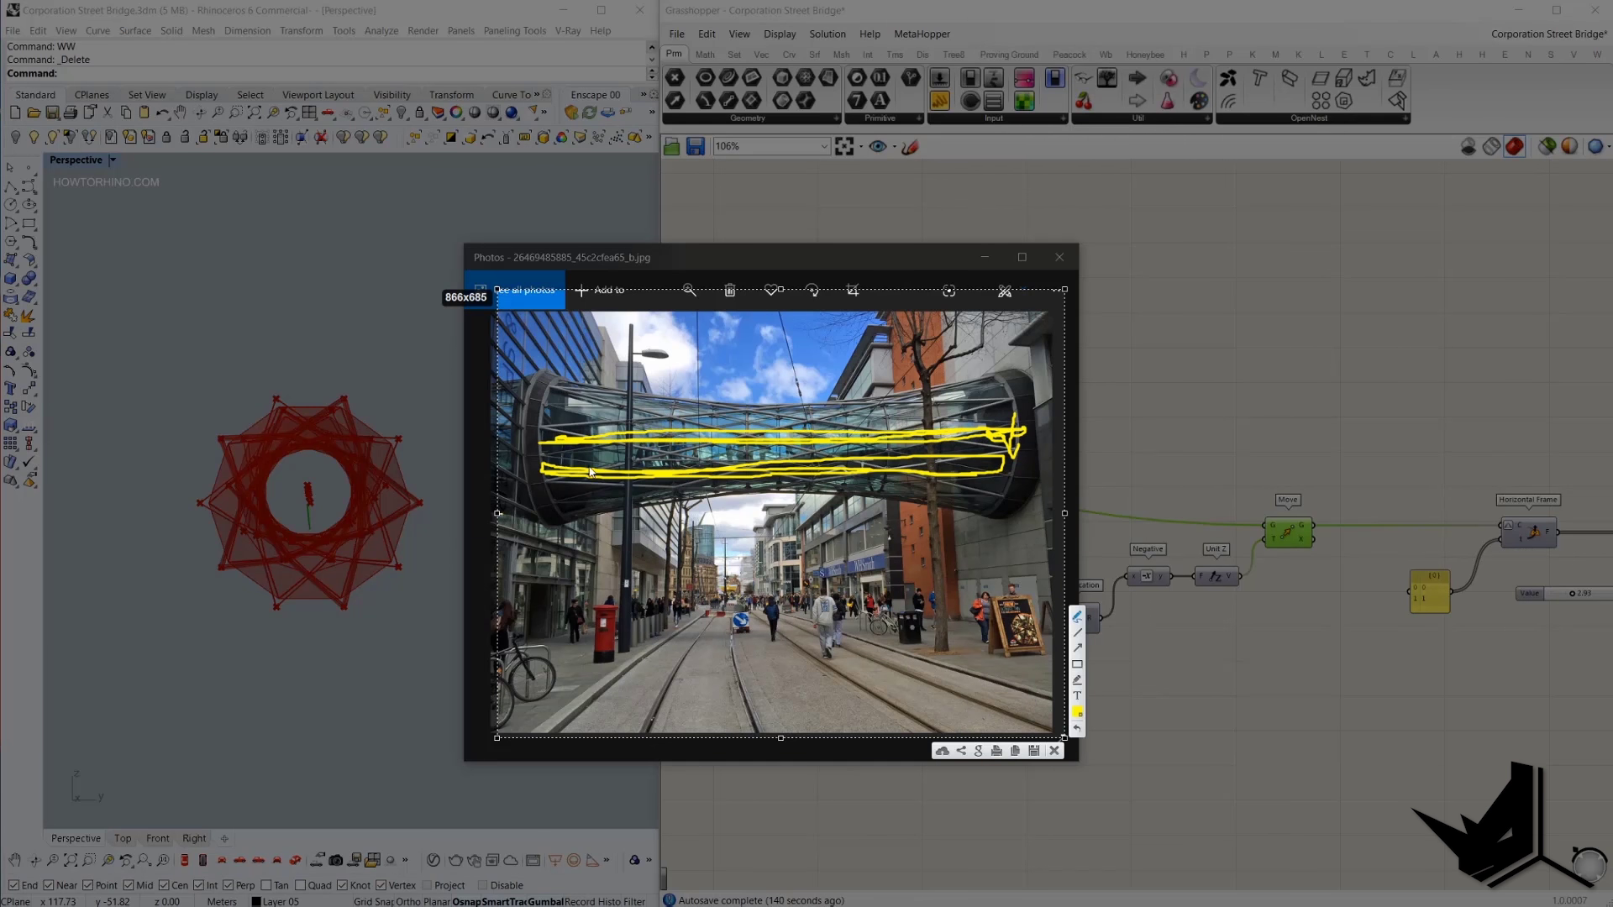
pyautogui.moveTo(1030, 474)
pyautogui.mouseDown()
pyautogui.moveTo(1024, 510)
pyautogui.moveTo(1042, 495)
pyautogui.moveTo(983, 529)
pyautogui.moveTo(1013, 534)
pyautogui.mouseUp()
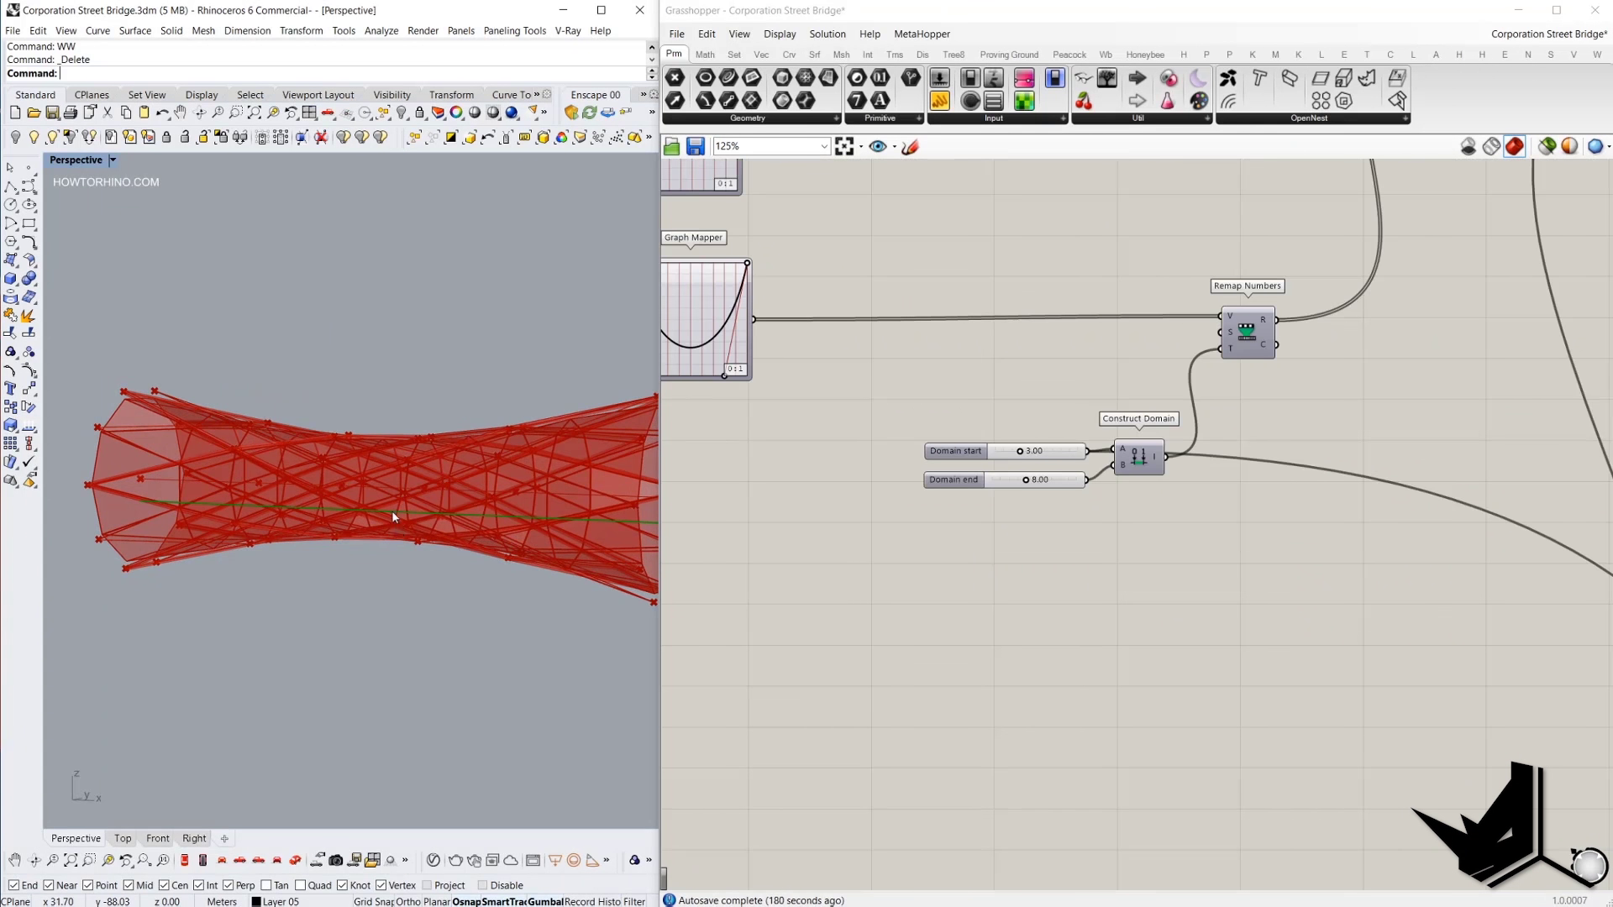
# Examine how the Construct Domain value passes through Multiplication, Negative and Unit Z into Move and on to Horizontal Frame.
pyautogui.moveTo(392, 510); pyautogui.dragTo(403, 504, button='right')
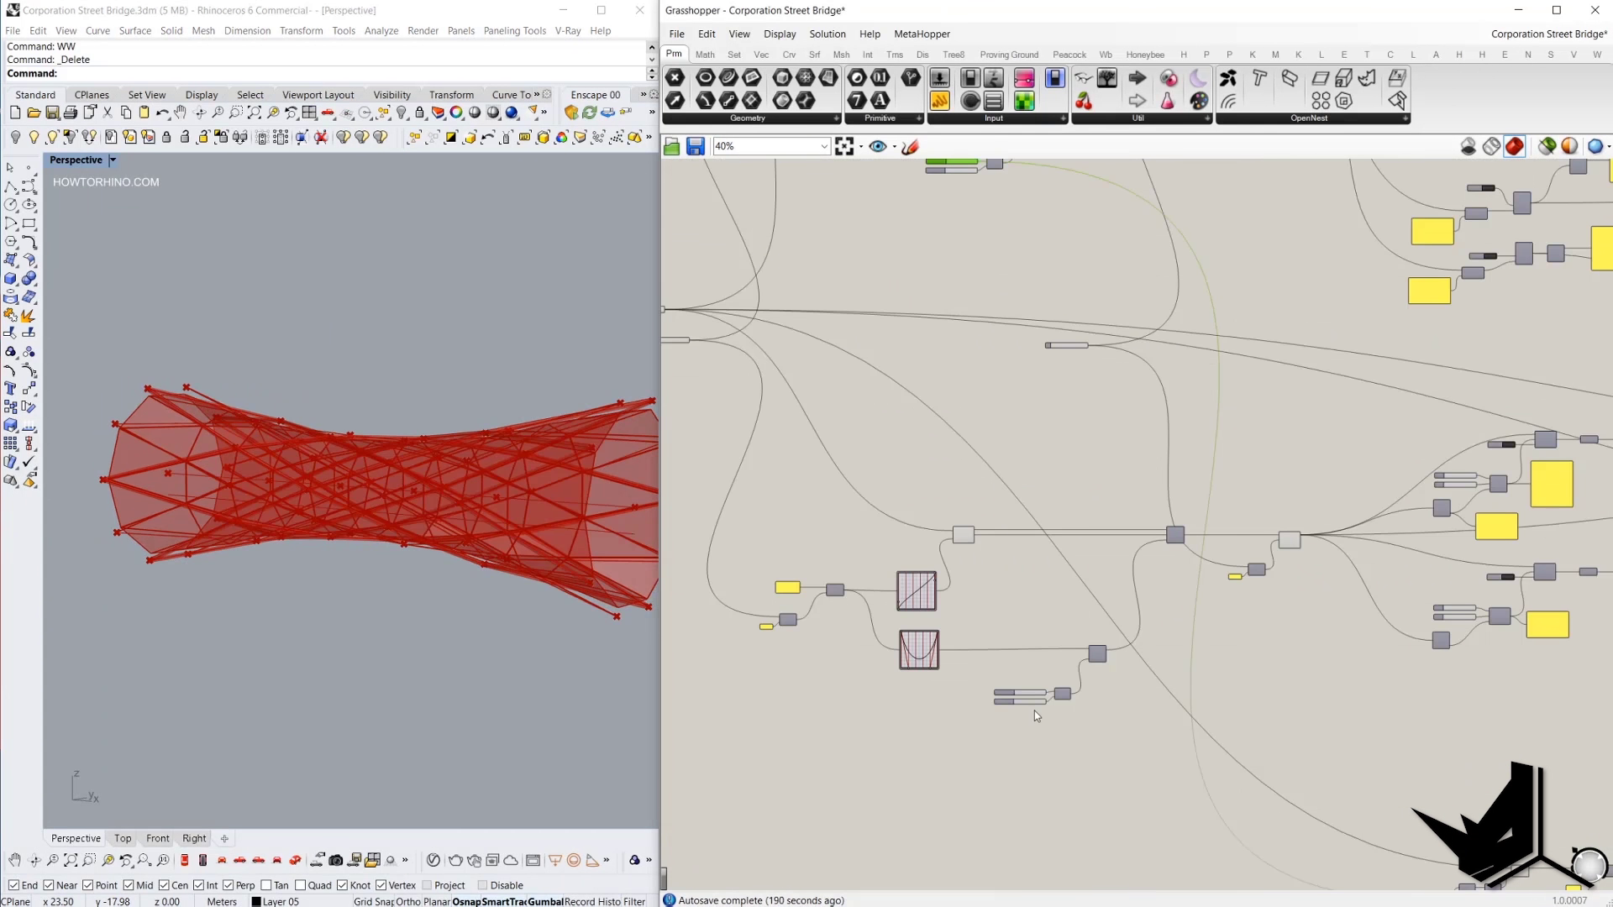
pyautogui.scroll(12, 1032, 703)
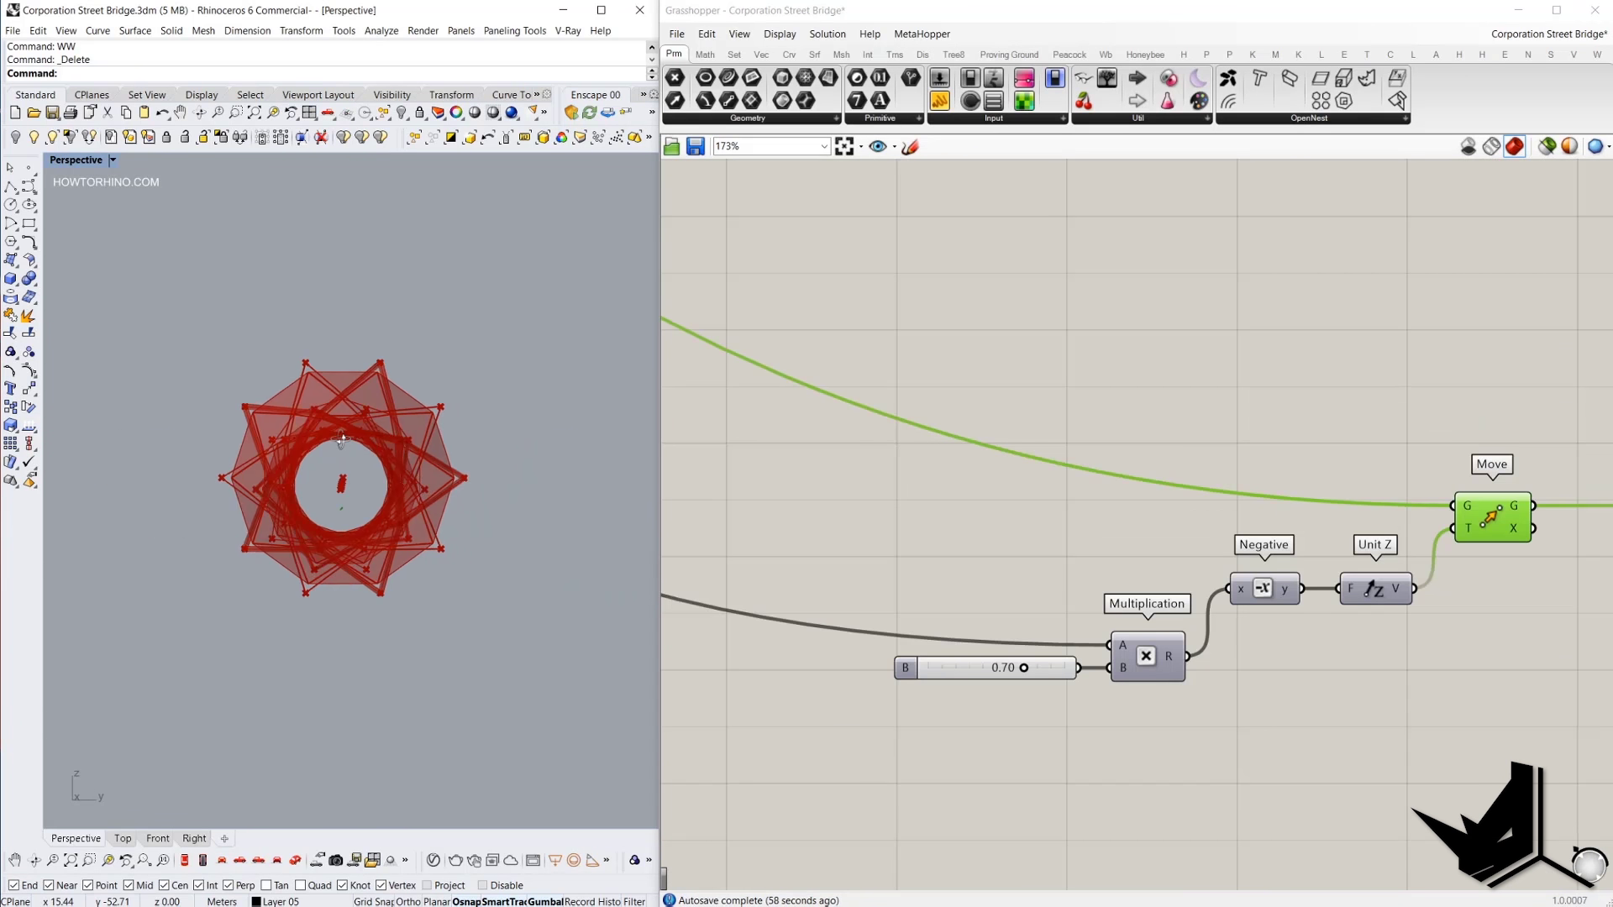
pyautogui.moveTo(336, 481); pyautogui.dragTo(368, 501, button='right')
pyautogui.moveTo(1295, 532); pyautogui.dragTo(1131, 552, button='right')
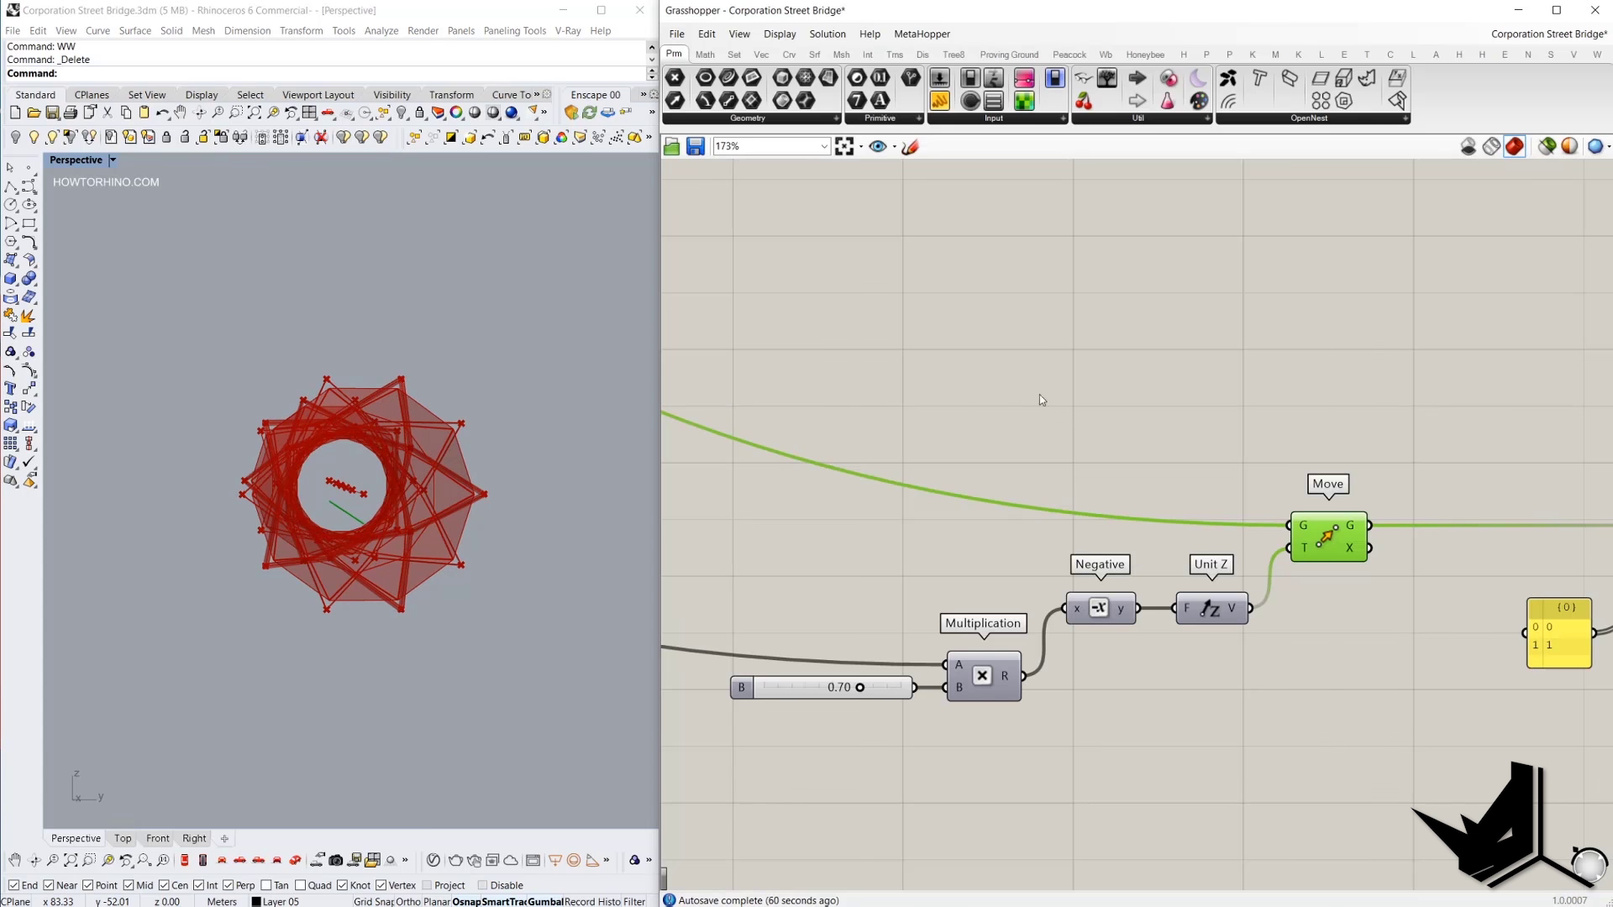
pyautogui.moveTo(363, 486); pyautogui.dragTo(370, 480, button='right')
pyautogui.scroll(-2, 1078, 487)
pyautogui.moveTo(1078, 487); pyautogui.dragTo(764, 473, button='right')
pyautogui.scroll(2, 1201, 512)
pyautogui.moveTo(210, 429); pyautogui.dragTo(421, 495, button='right')
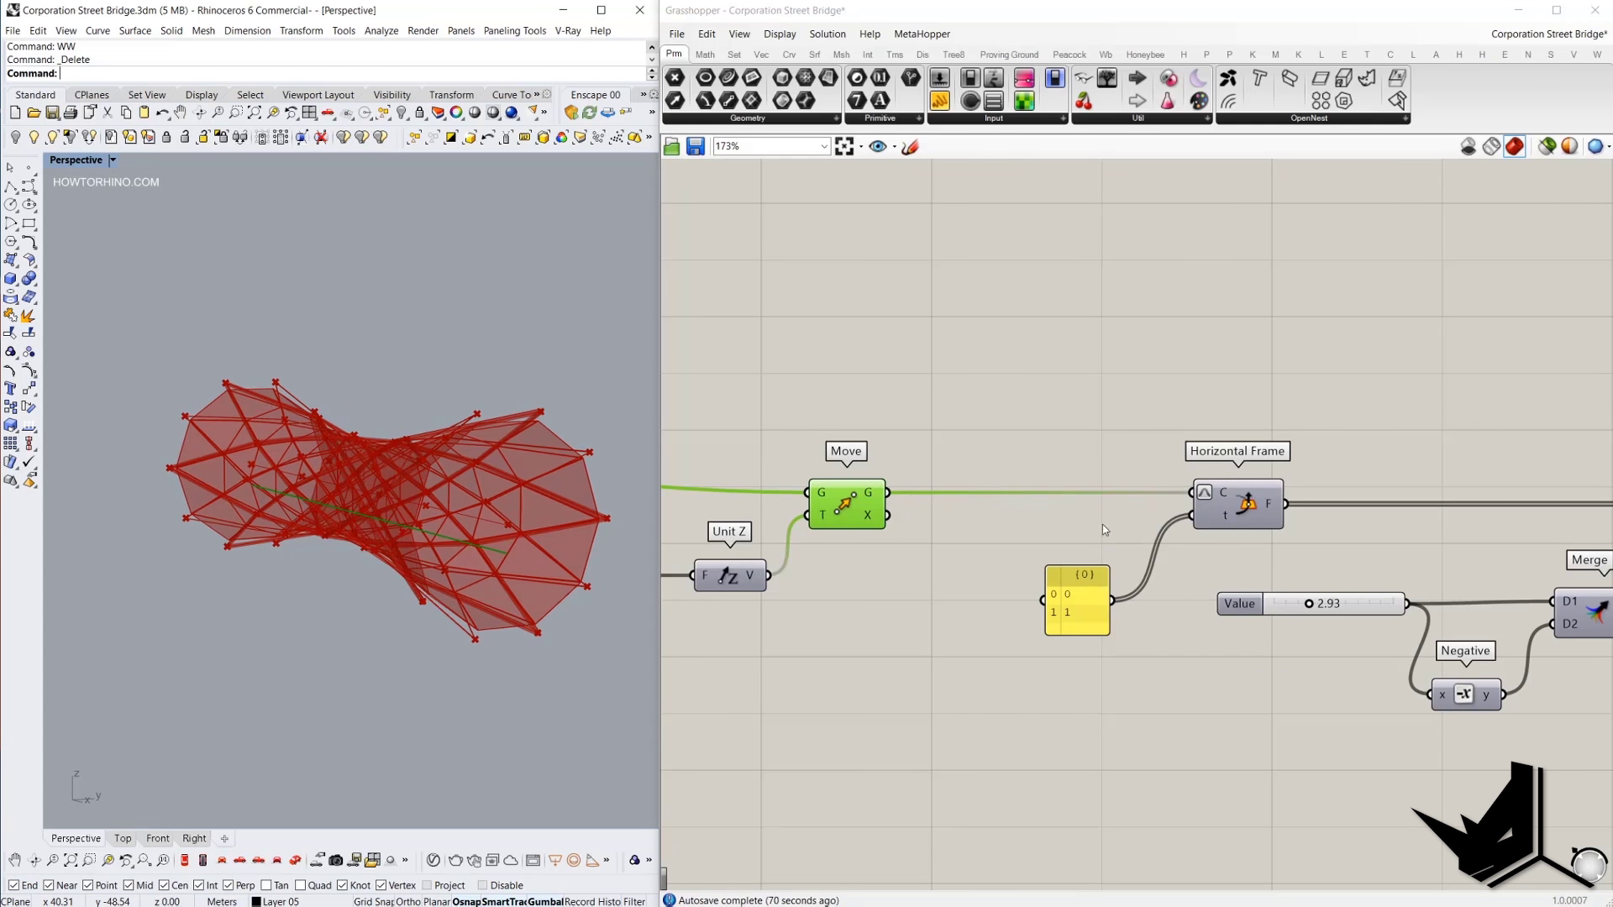
# Turn on the preview of Horizontal Frame and inspect the frames at both ends of the bridge tube.
pyautogui.moveTo(272, 391); pyautogui.dragTo(399, 496, button='right')
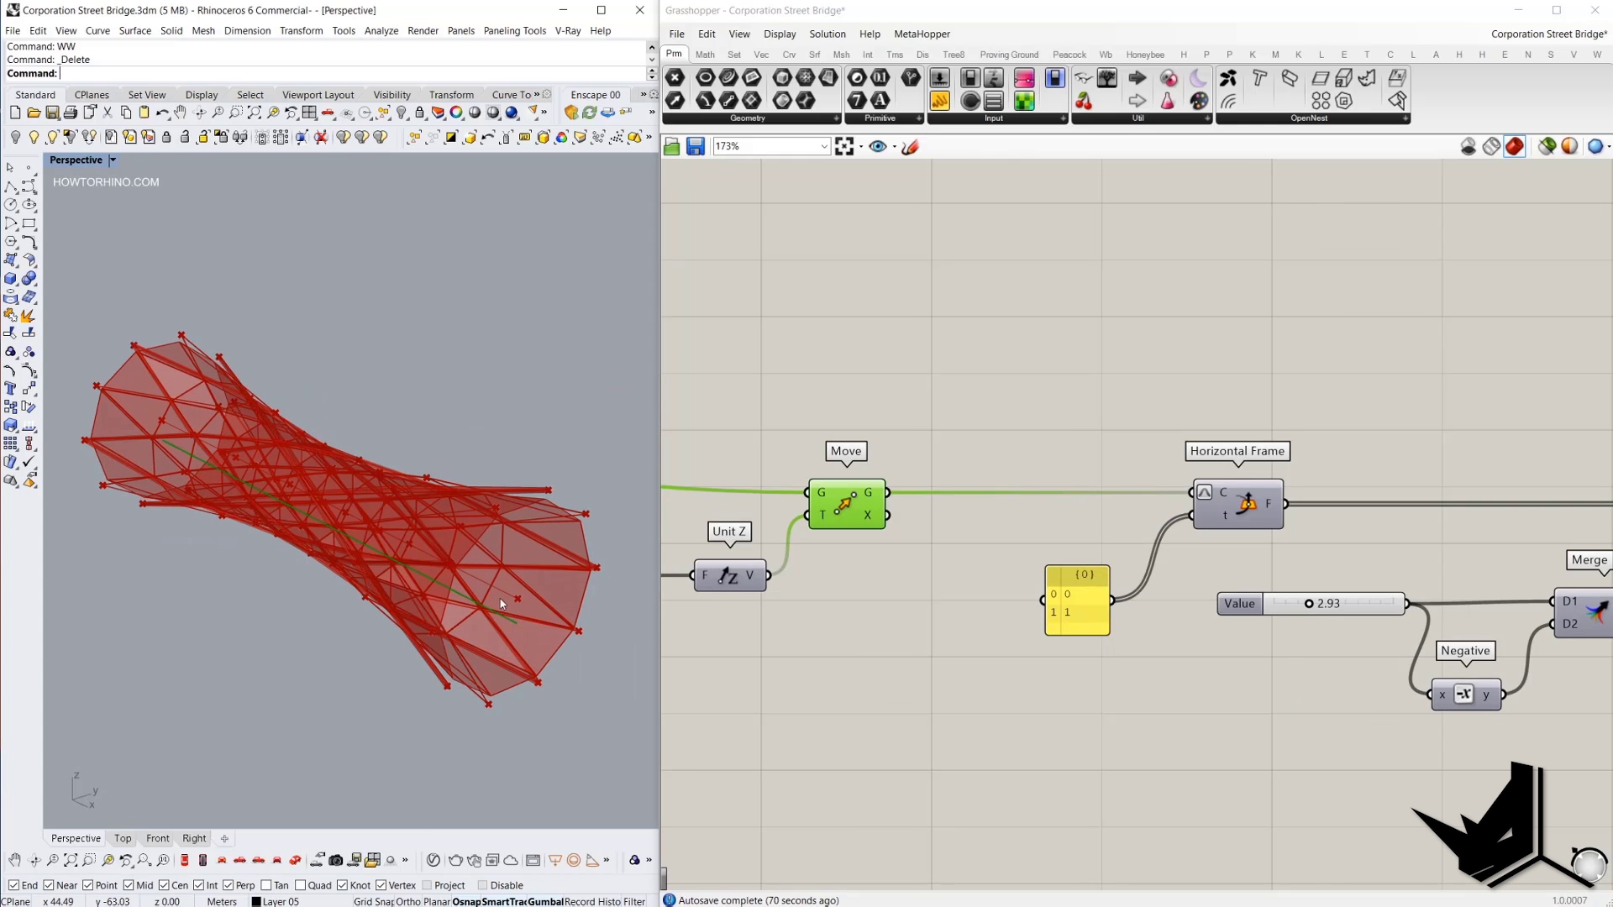
pyautogui.scroll(2, 1230, 531)
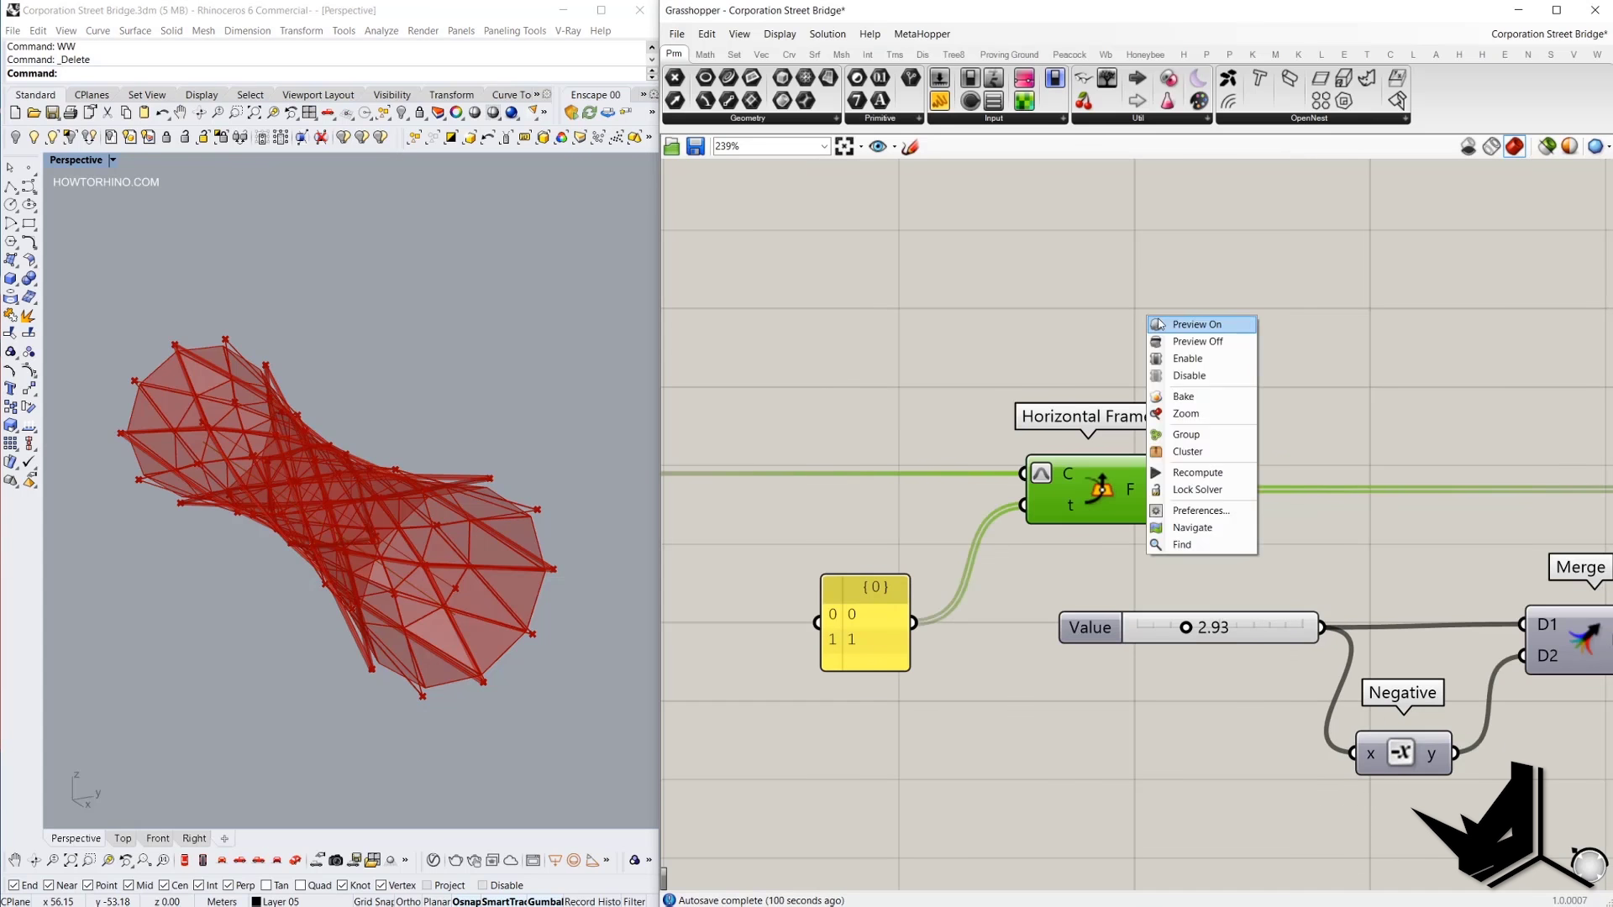
pyautogui.click(1196, 324)
pyautogui.moveTo(320, 522); pyautogui.dragTo(508, 648, button='right')
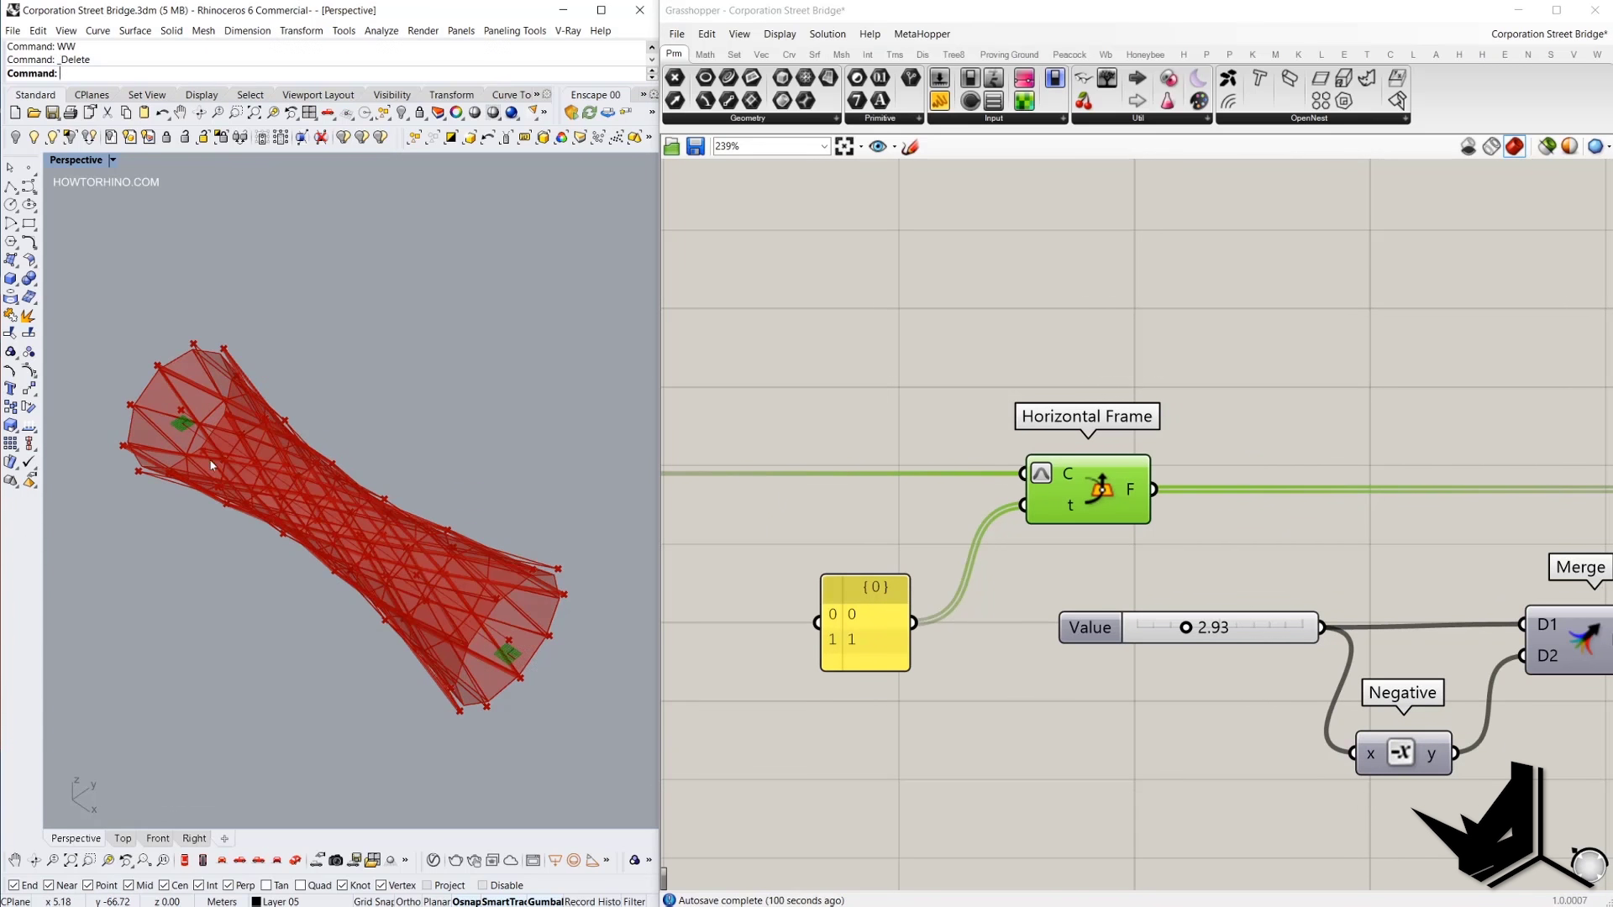
# Reveal where the Point Oriented component, fed by Horizontal Frame and Merge, is found in the component library.
pyautogui.moveTo(1138, 381); pyautogui.dragTo(979, 381, button='right')
pyautogui.scroll(-2, 979, 387)
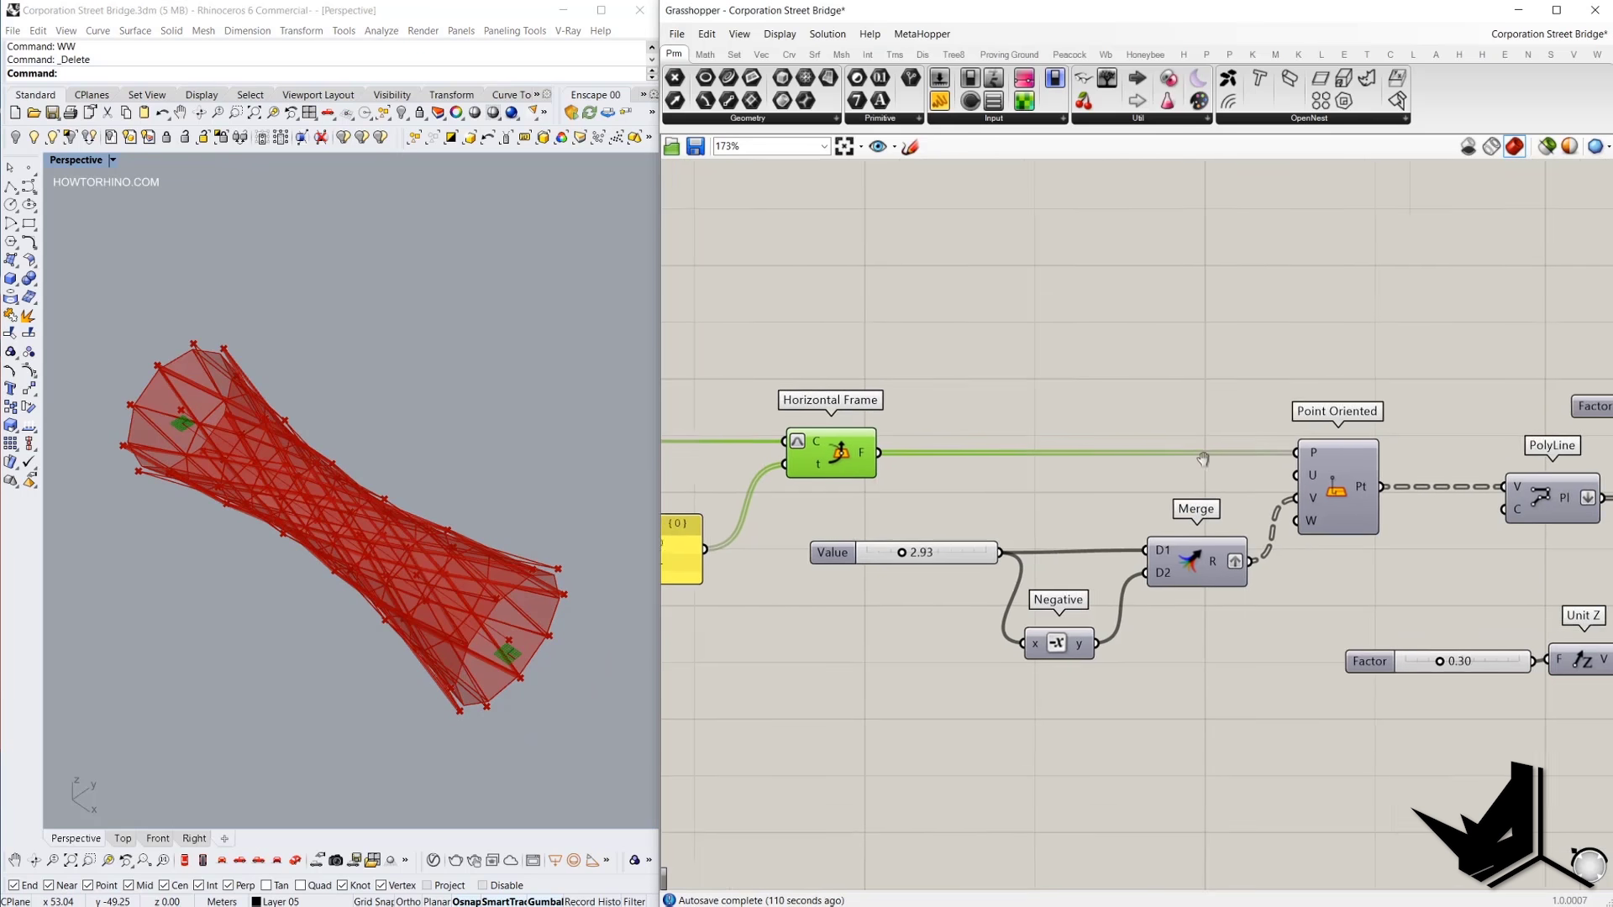
pyautogui.keyDown('ctrl'); pyautogui.keyDown('alt'); pyautogui.click(1333, 494); pyautogui.keyUp('alt'); pyautogui.keyUp('ctrl')
# Capture the viewport and canvas area, circle the 2.93 Value slider, and mark the walkway width at both tube ends with yellow arrows.
pyautogui.moveTo(510, 539); pyautogui.dragTo(496, 530, button='right')
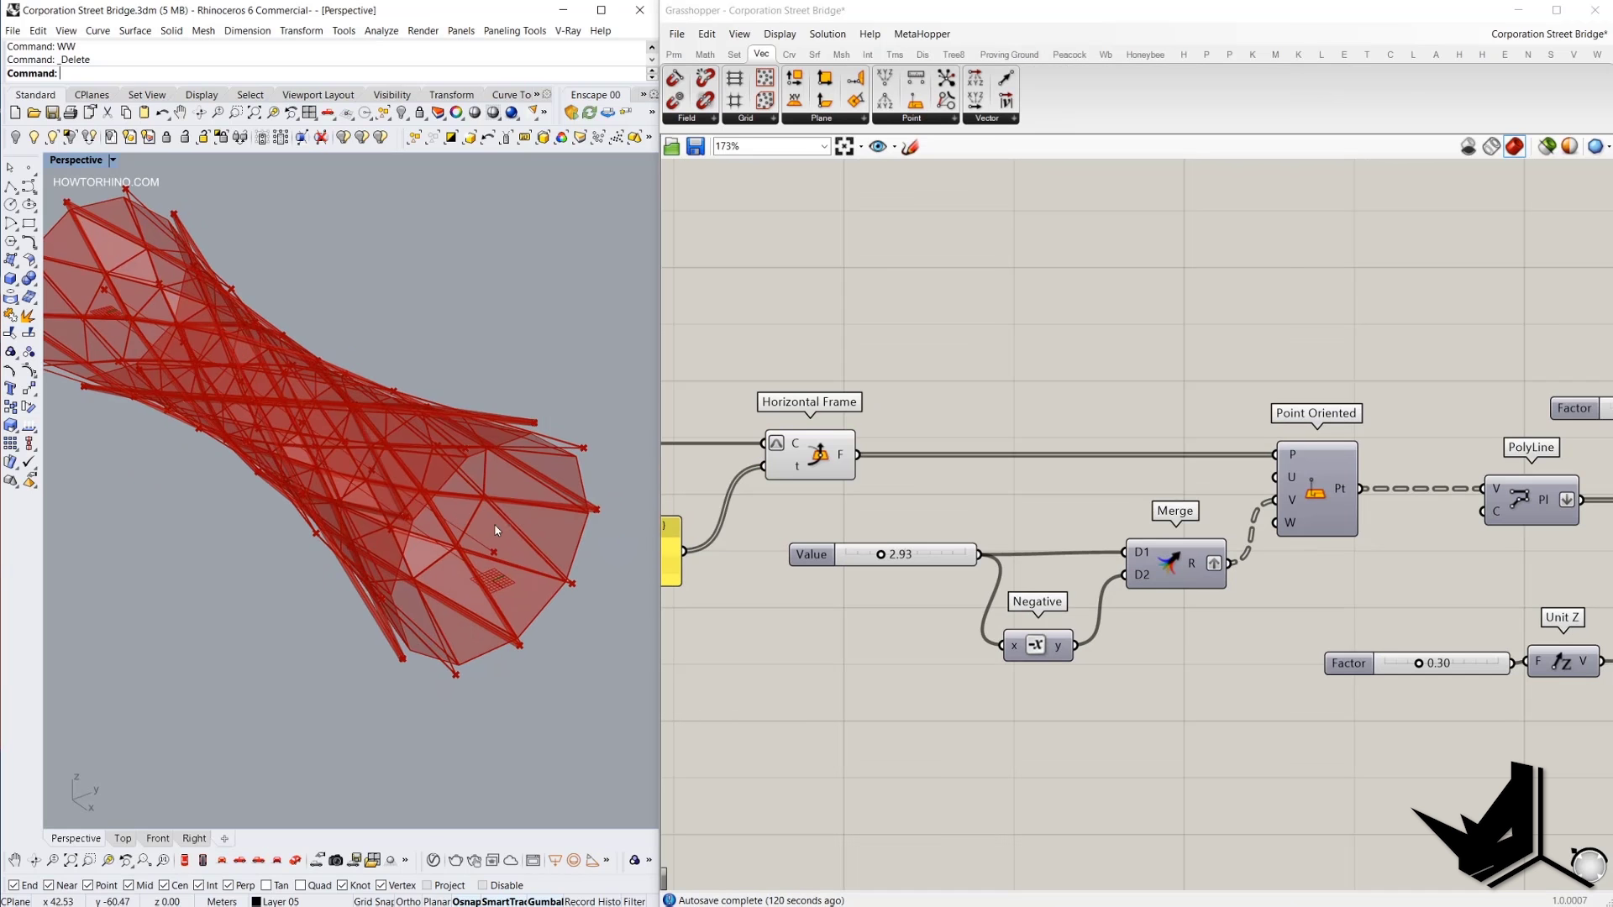
pyautogui.press('Print')
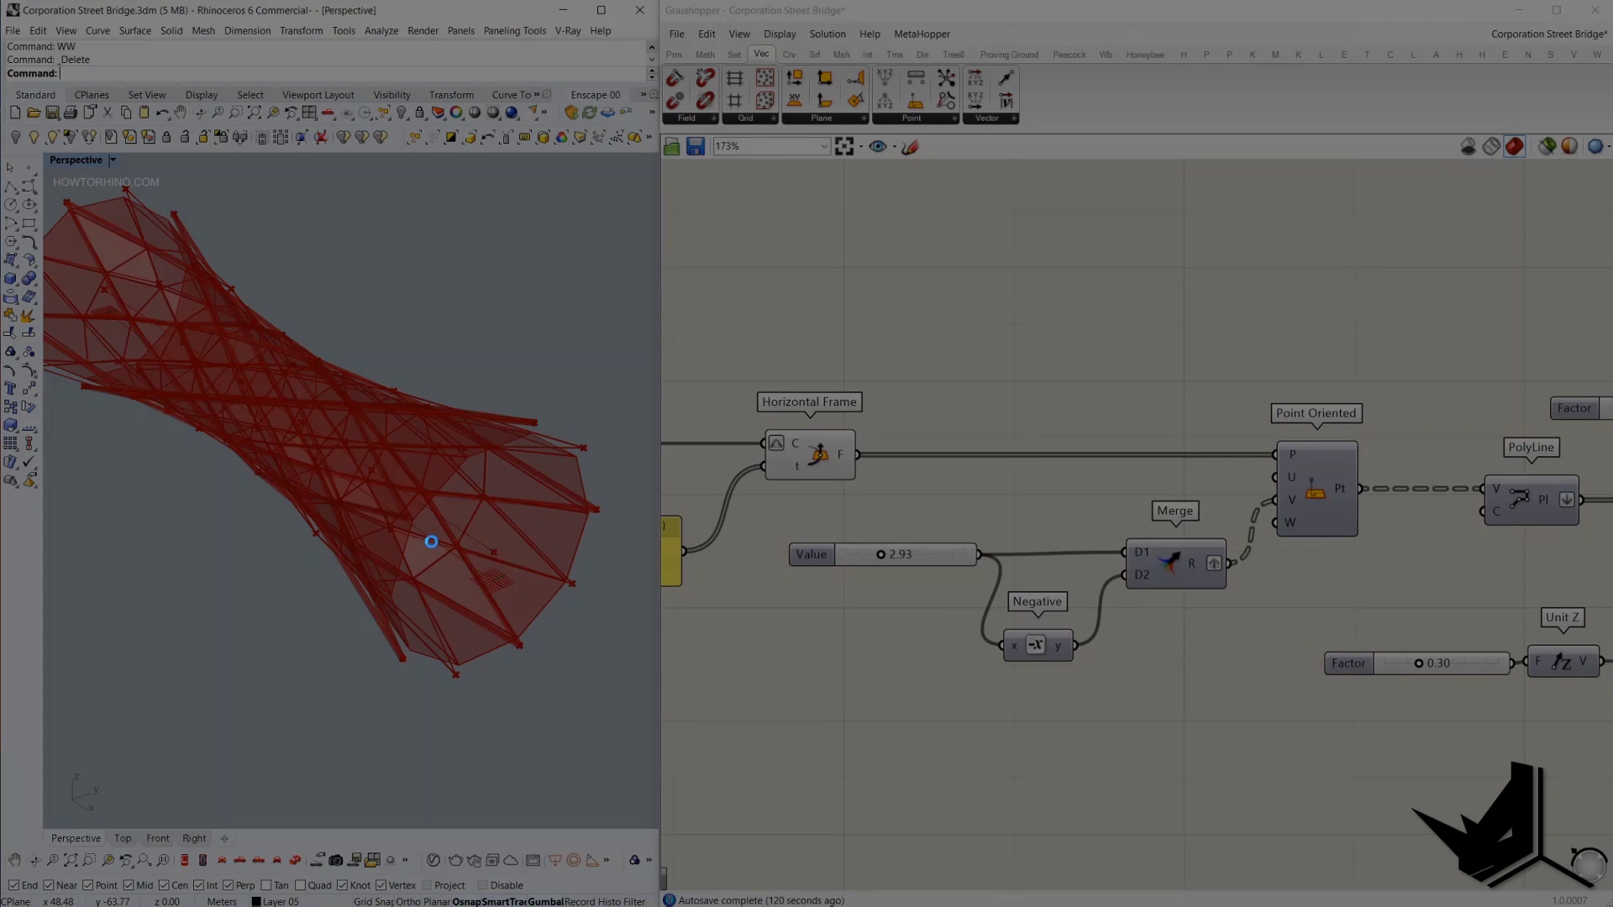
pyautogui.moveTo(71, 177); pyautogui.dragTo(1597, 840)
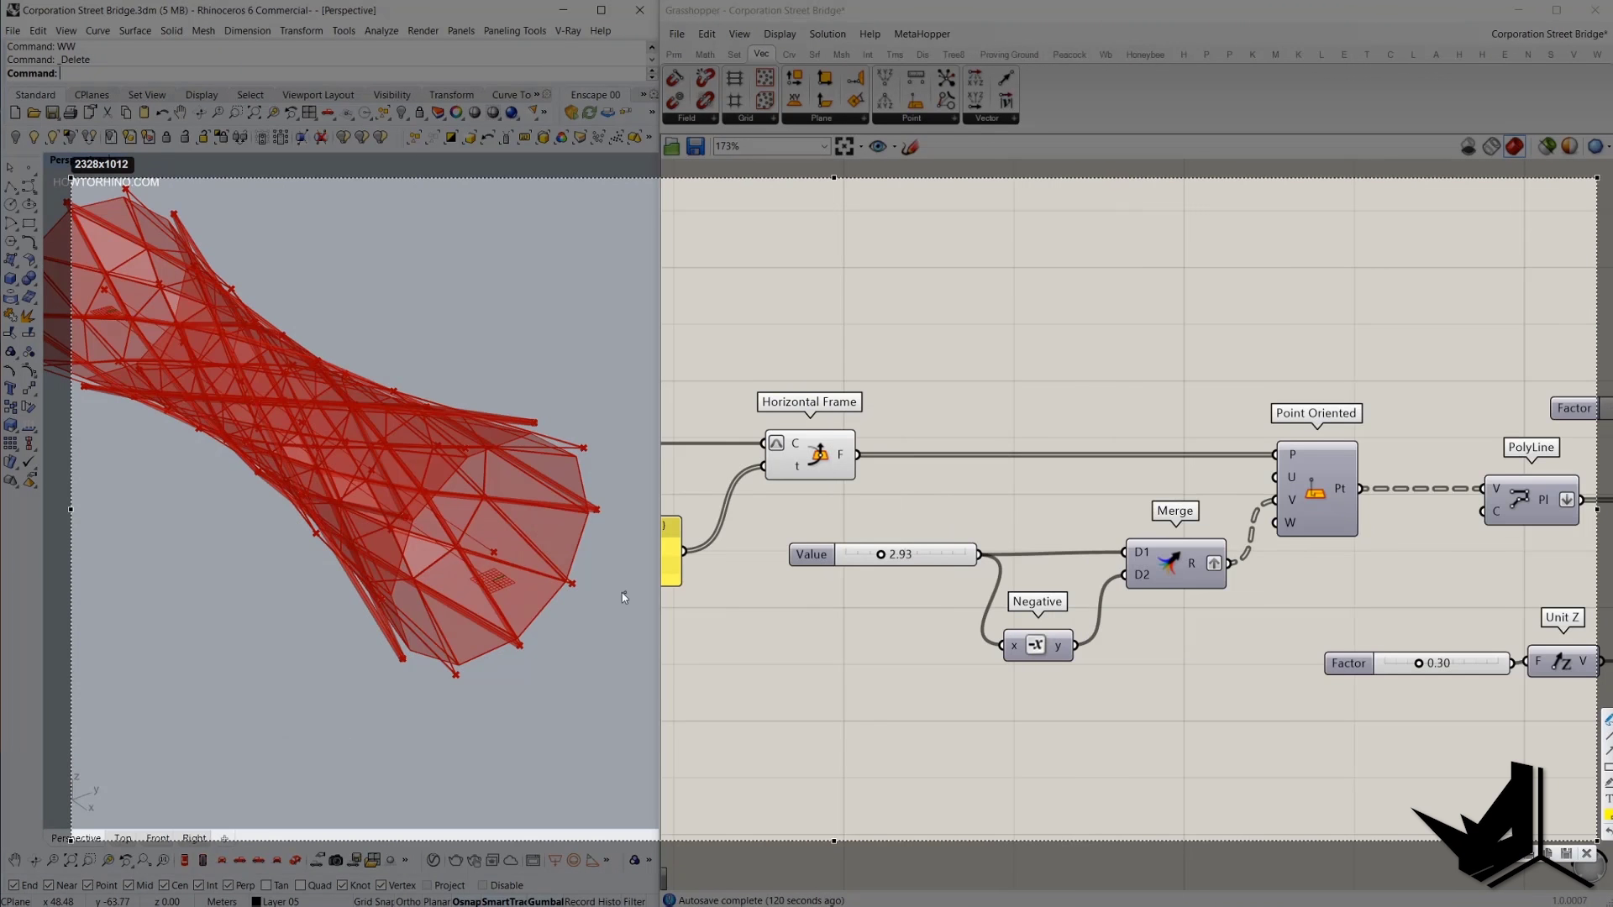
pyautogui.moveTo(499, 579); pyautogui.dragTo(553, 564)
pyautogui.moveTo(894, 528)
pyautogui.mouseDown()
pyautogui.moveTo(977, 561)
pyautogui.moveTo(890, 521)
pyautogui.mouseUp()
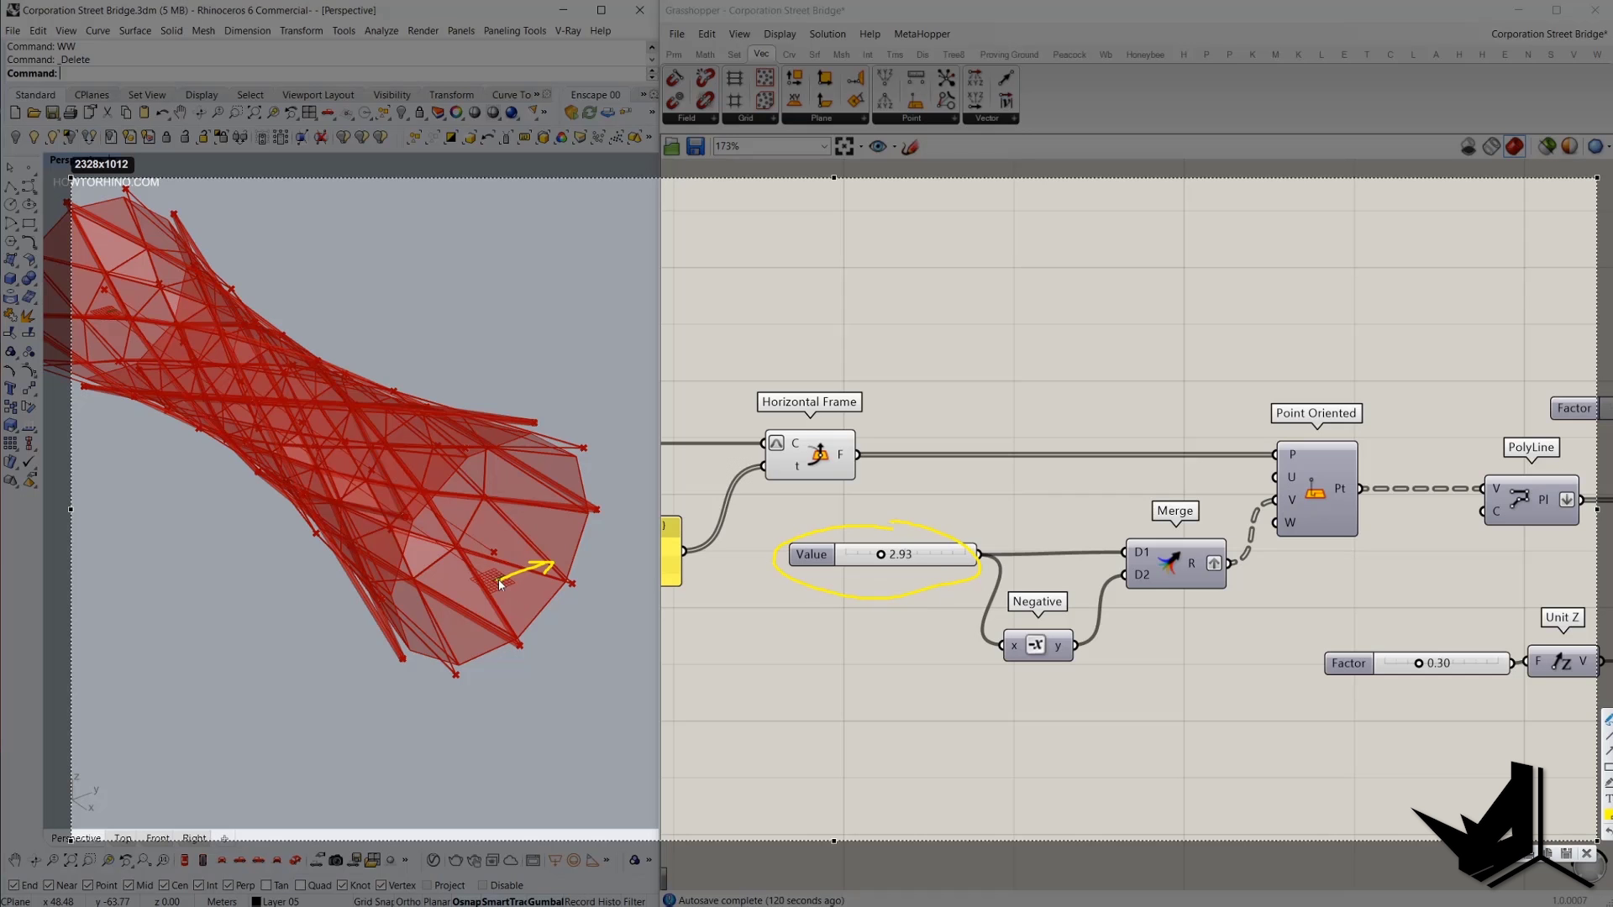
pyautogui.moveTo(499, 579)
pyautogui.mouseDown()
pyautogui.moveTo(453, 599)
pyautogui.moveTo(469, 602)
pyautogui.mouseUp()
pyautogui.moveTo(549, 559); pyautogui.dragTo(556, 562)
pyautogui.moveTo(447, 601); pyautogui.dragTo(447, 607)
pyautogui.moveTo(100, 319); pyautogui.dragTo(144, 300)
pyautogui.moveTo(133, 298); pyautogui.dragTo(77, 337)
pyautogui.moveTo(84, 330)
pyautogui.mouseDown()
pyautogui.moveTo(72, 337)
pyautogui.moveTo(144, 297)
pyautogui.mouseUp()
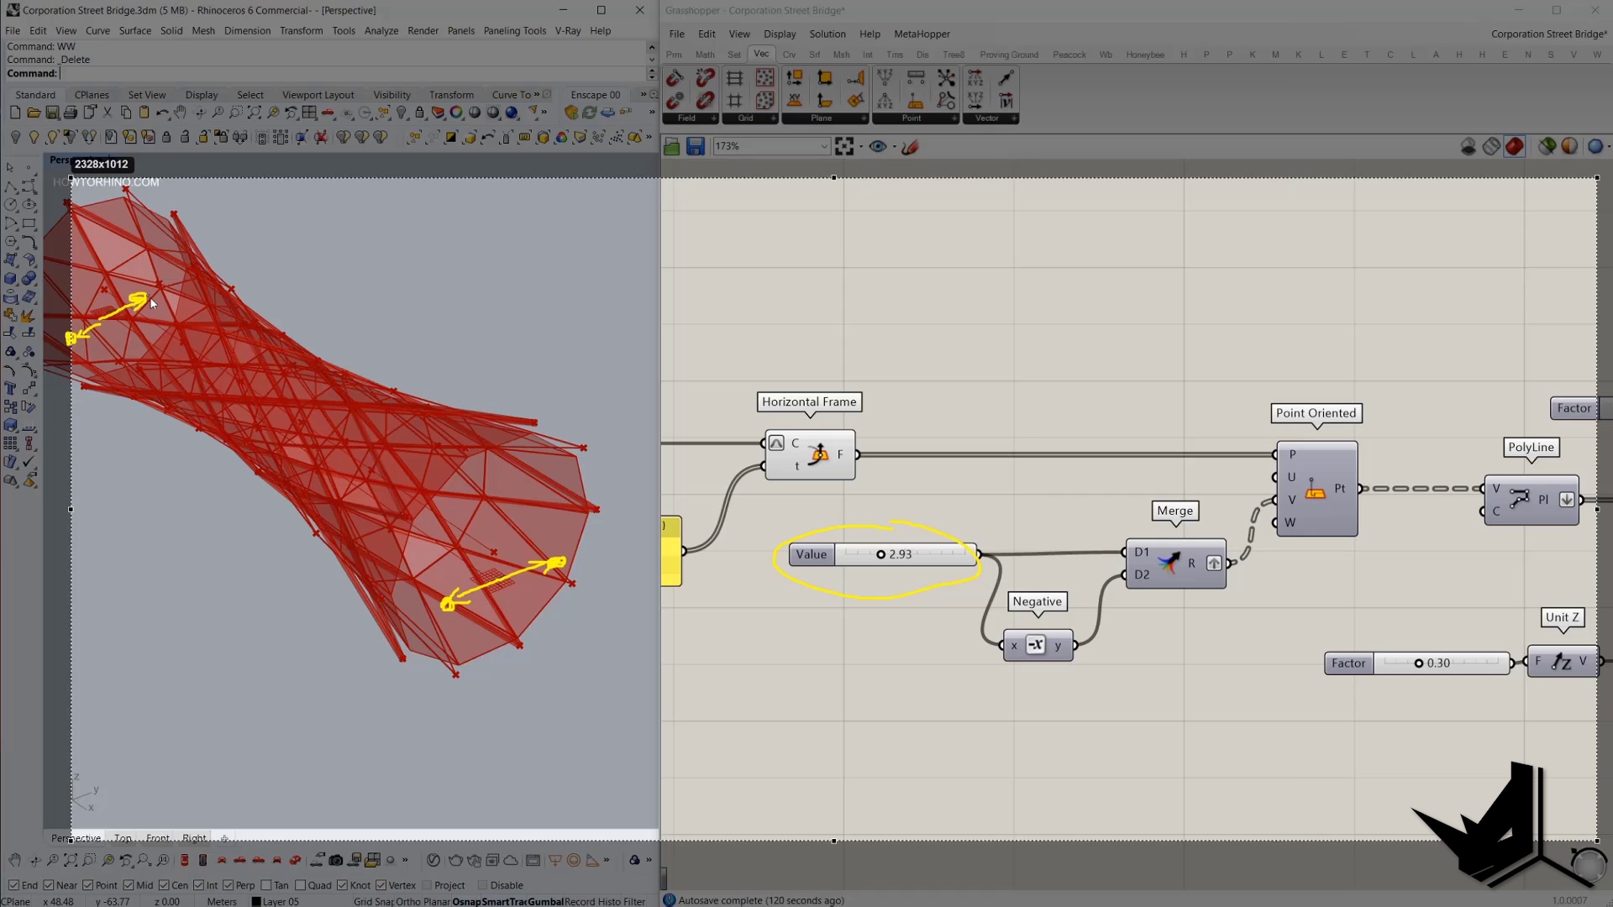
# Switch the marking colour to cyan and sketch the two side railings between the walkway ends on the capture.
pyautogui.click(1606, 814)
pyautogui.click(1507, 643)
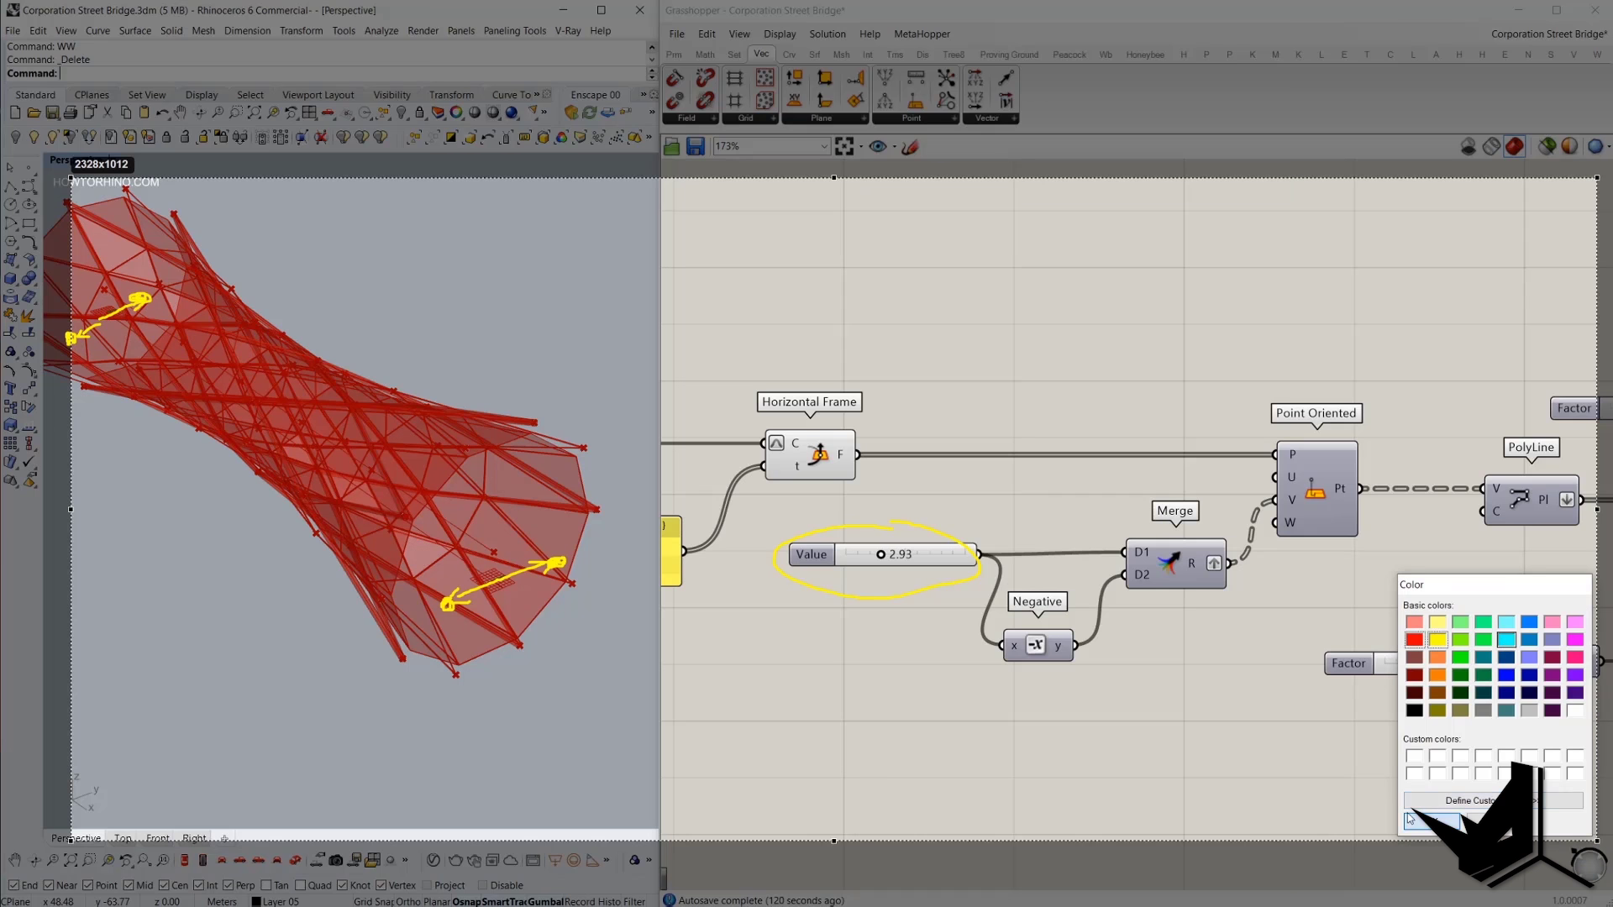
pyautogui.click(1430, 823)
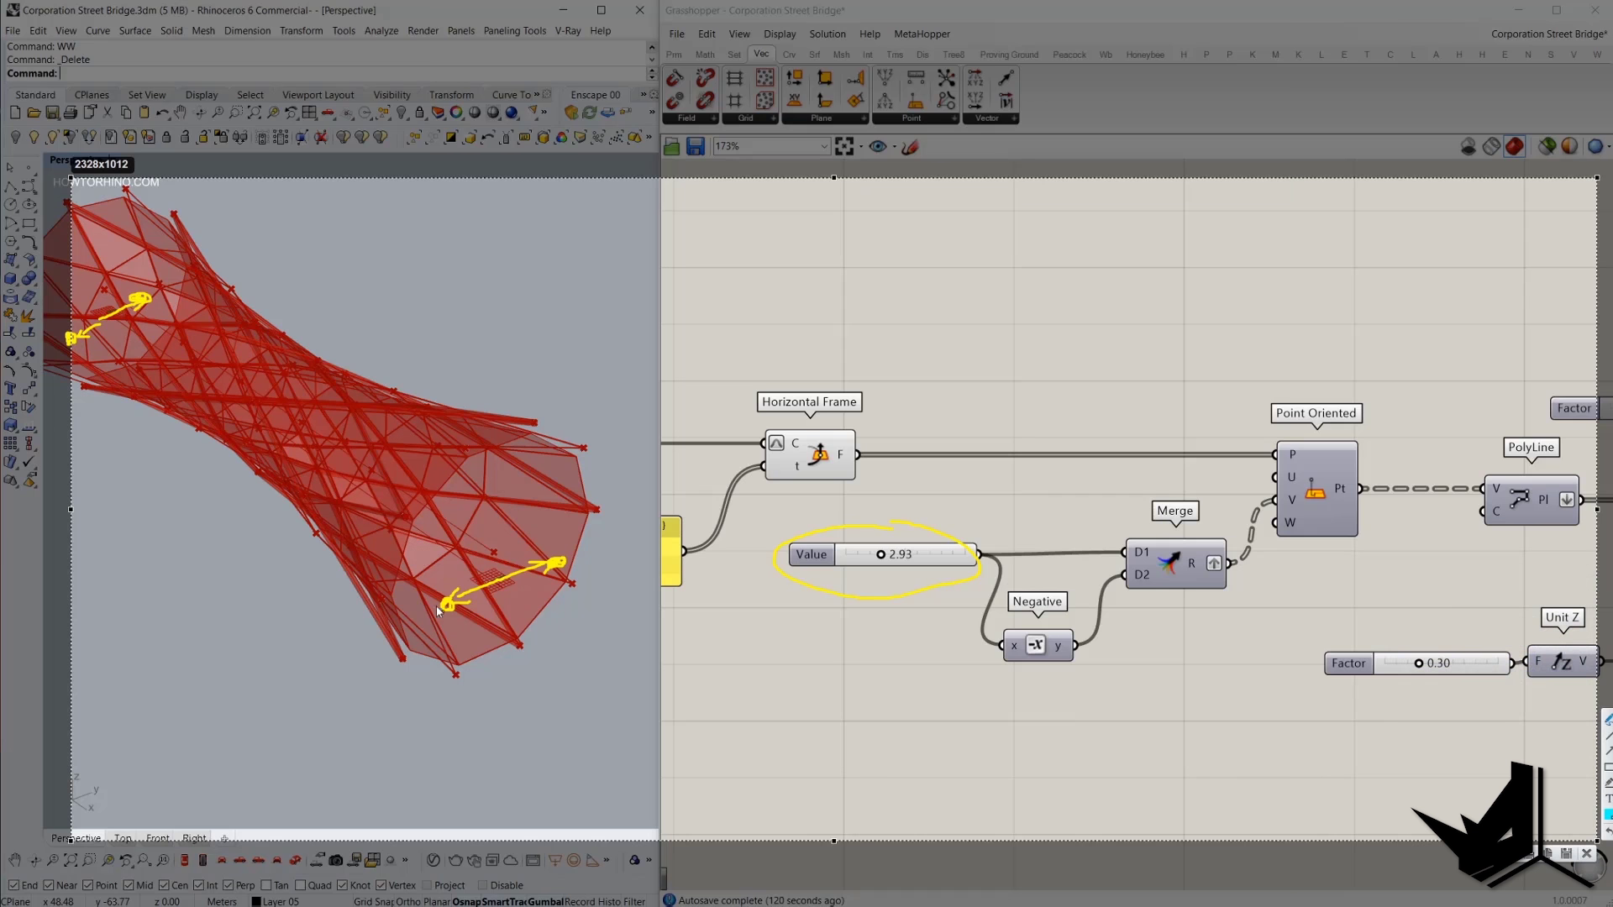
pyautogui.moveTo(72, 345); pyautogui.dragTo(445, 604)
pyautogui.moveTo(150, 297)
pyautogui.mouseDown()
pyautogui.moveTo(582, 550)
pyautogui.moveTo(585, 510)
pyautogui.mouseUp()
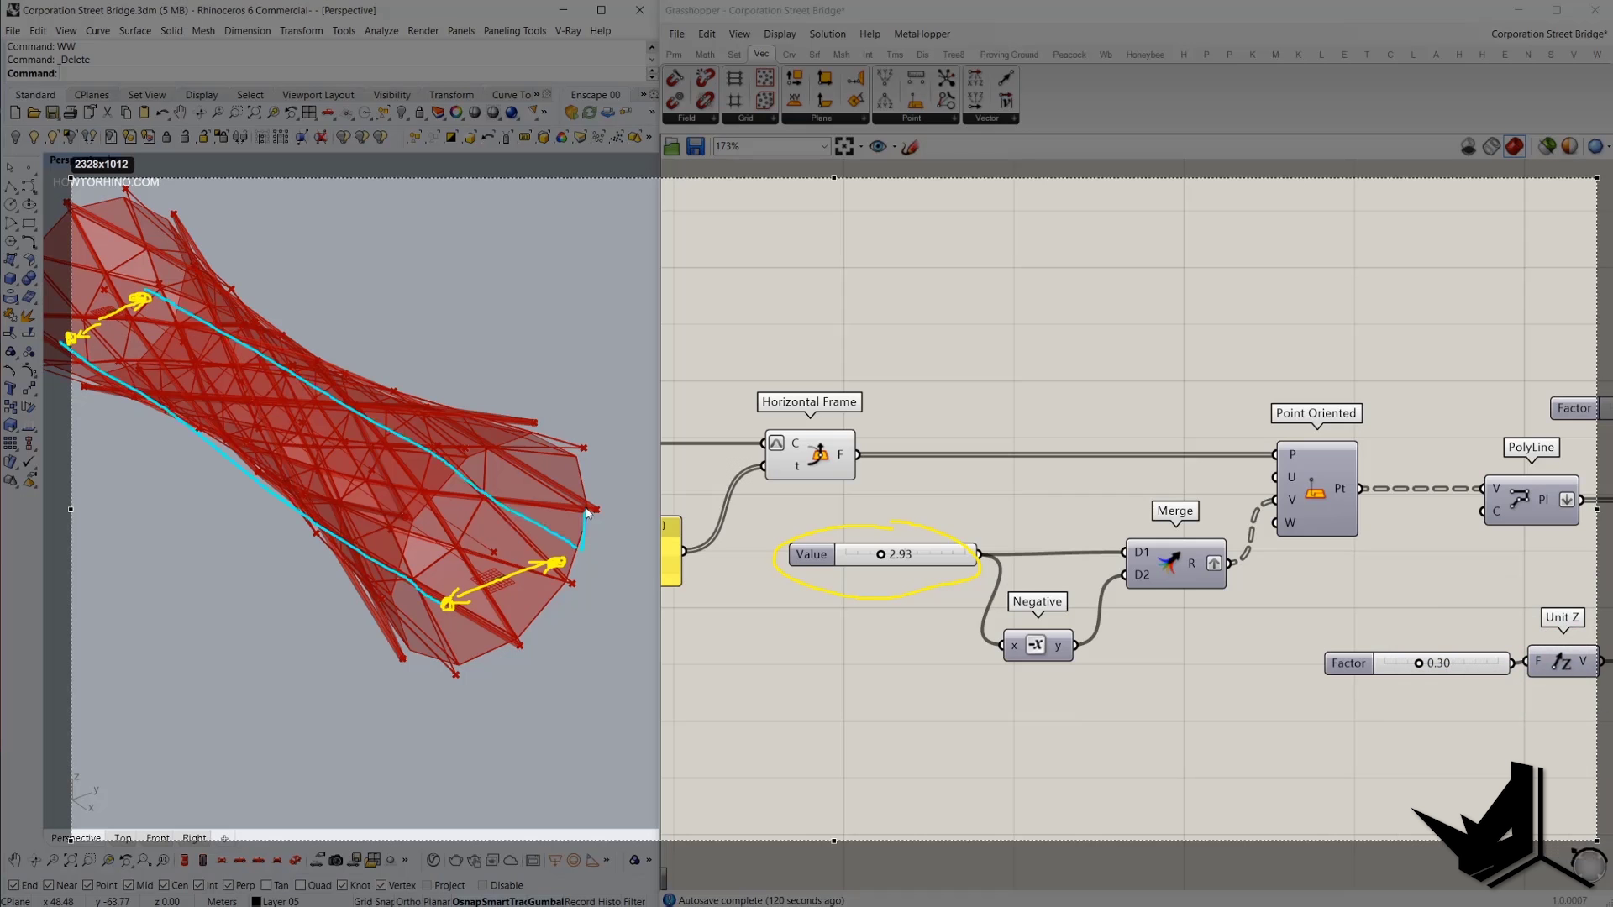
pyautogui.moveTo(156, 293)
pyautogui.mouseDown()
pyautogui.moveTo(153, 263)
pyautogui.moveTo(593, 508)
pyautogui.mouseUp()
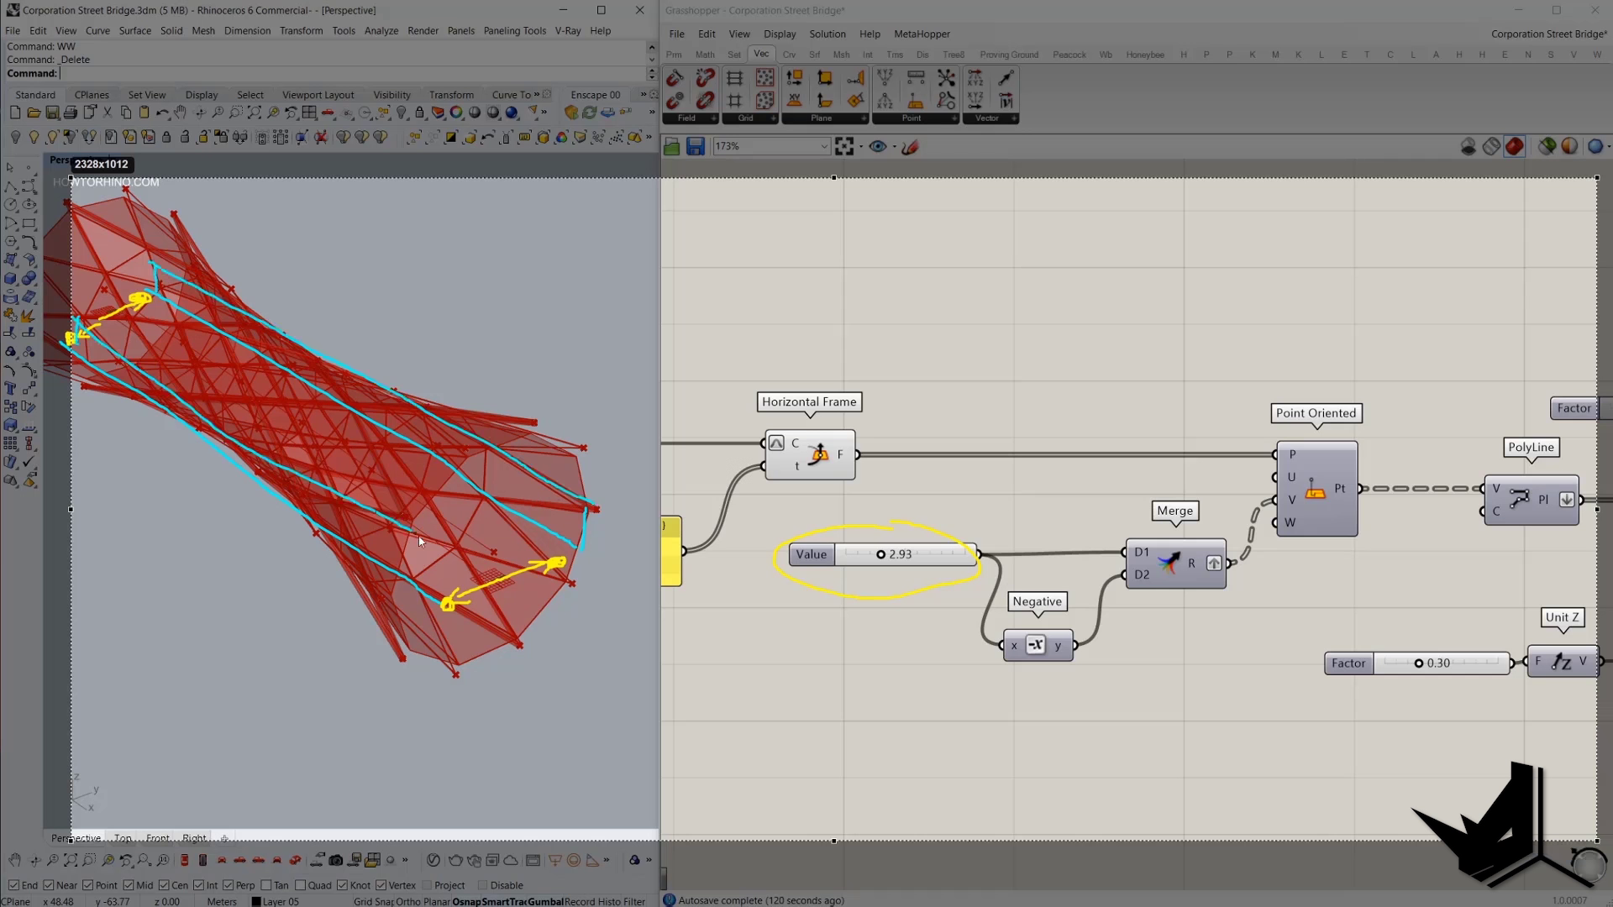
pyautogui.moveTo(452, 557); pyautogui.dragTo(449, 604)
pyautogui.moveTo(174, 287); pyautogui.dragTo(442, 424)
pyautogui.moveTo(91, 365); pyautogui.dragTo(424, 555)
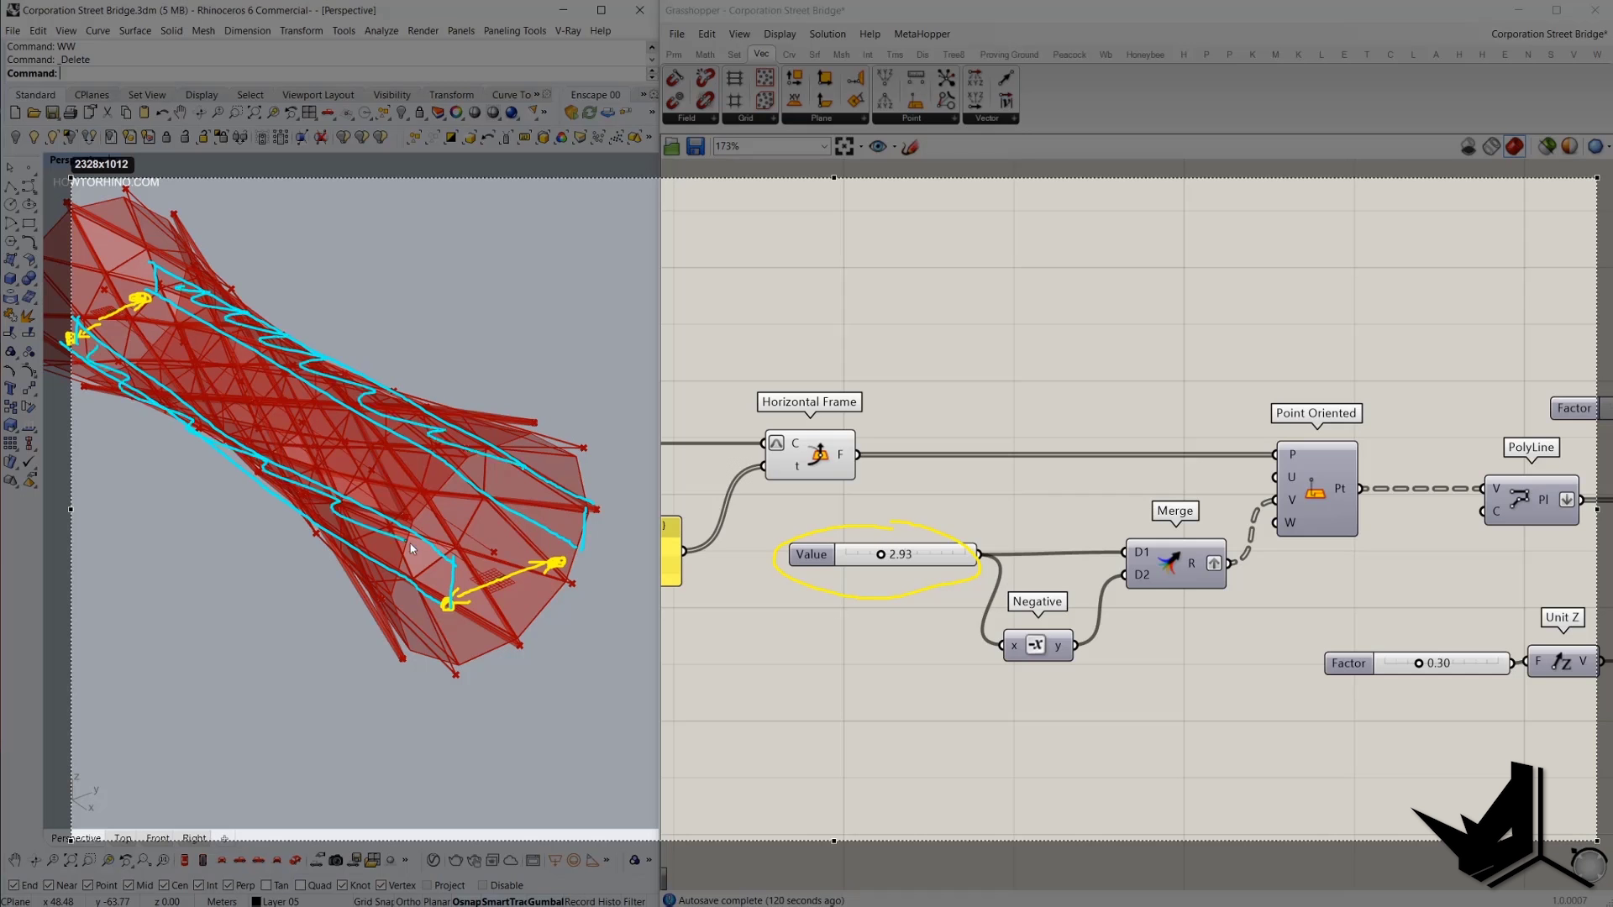
# Sketch and shade the walkway deck with its thickness in pink between the railings on the capture.
pyautogui.moveTo(147, 298)
pyautogui.mouseDown()
pyautogui.moveTo(554, 559)
pyautogui.moveTo(270, 485)
pyautogui.moveTo(75, 354)
pyautogui.moveTo(353, 454)
pyautogui.moveTo(471, 571)
pyautogui.moveTo(443, 627)
pyautogui.mouseUp()
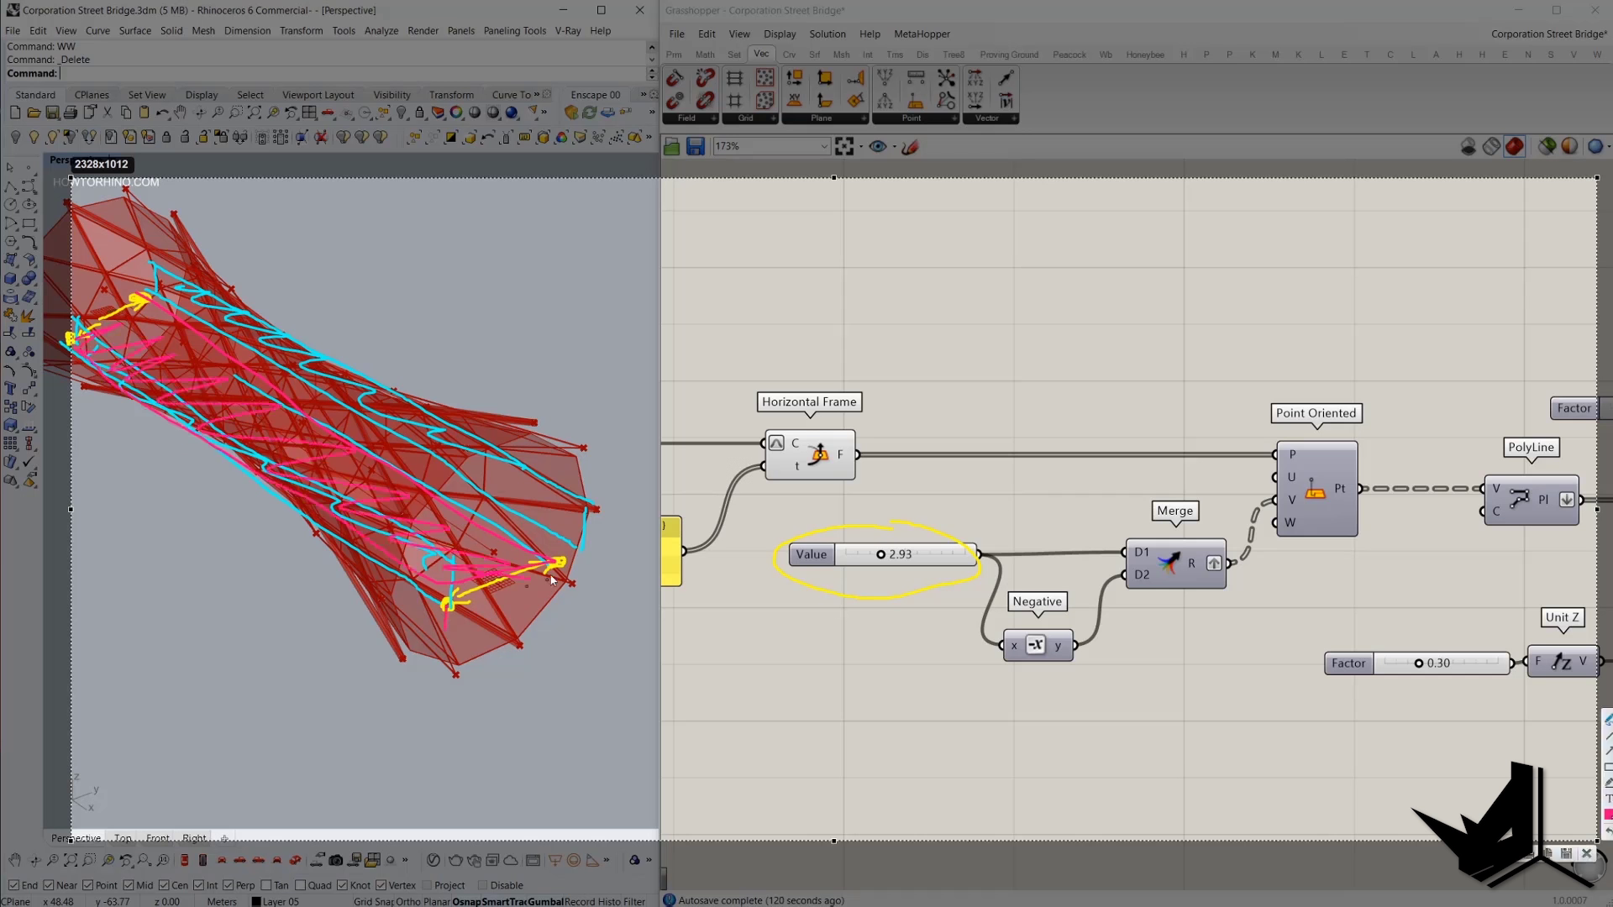
pyautogui.moveTo(559, 563); pyautogui.dragTo(557, 583)
pyautogui.moveTo(445, 628); pyautogui.dragTo(555, 580)
pyautogui.moveTo(82, 363); pyautogui.dragTo(399, 586)
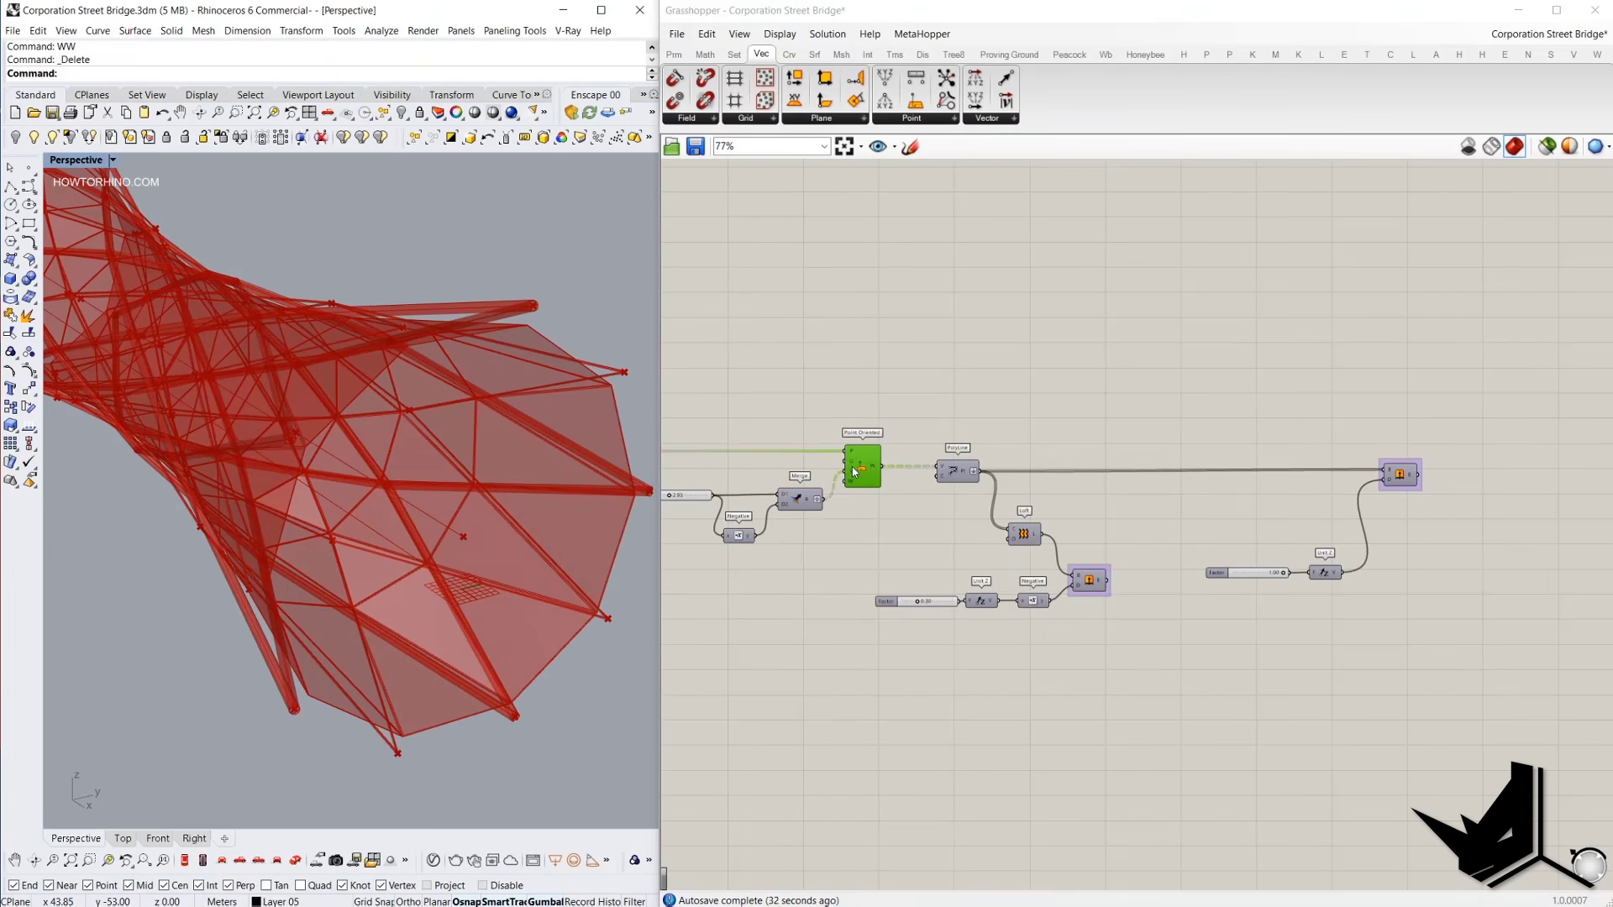
# Turn on the preview of Point Oriented and view the walkway corner points at both tube ends.
pyautogui.rightClick(896, 376)
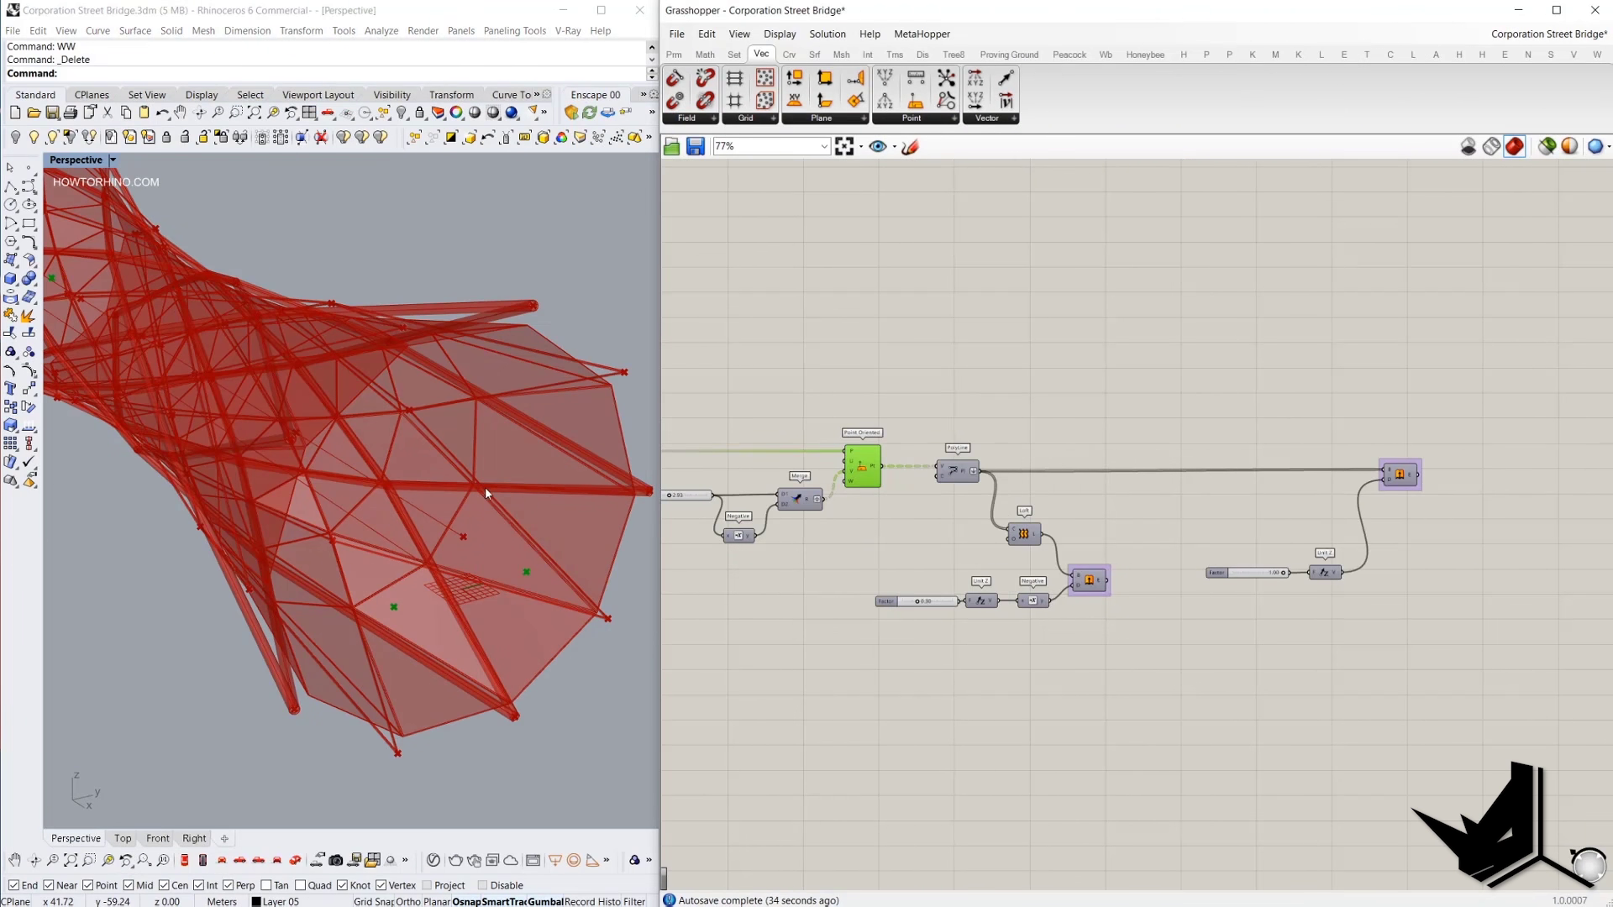
pyautogui.scroll(-2, 478, 484)
pyautogui.moveTo(475, 483); pyautogui.dragTo(504, 500, button='right')
pyautogui.scroll(-3, 513, 508)
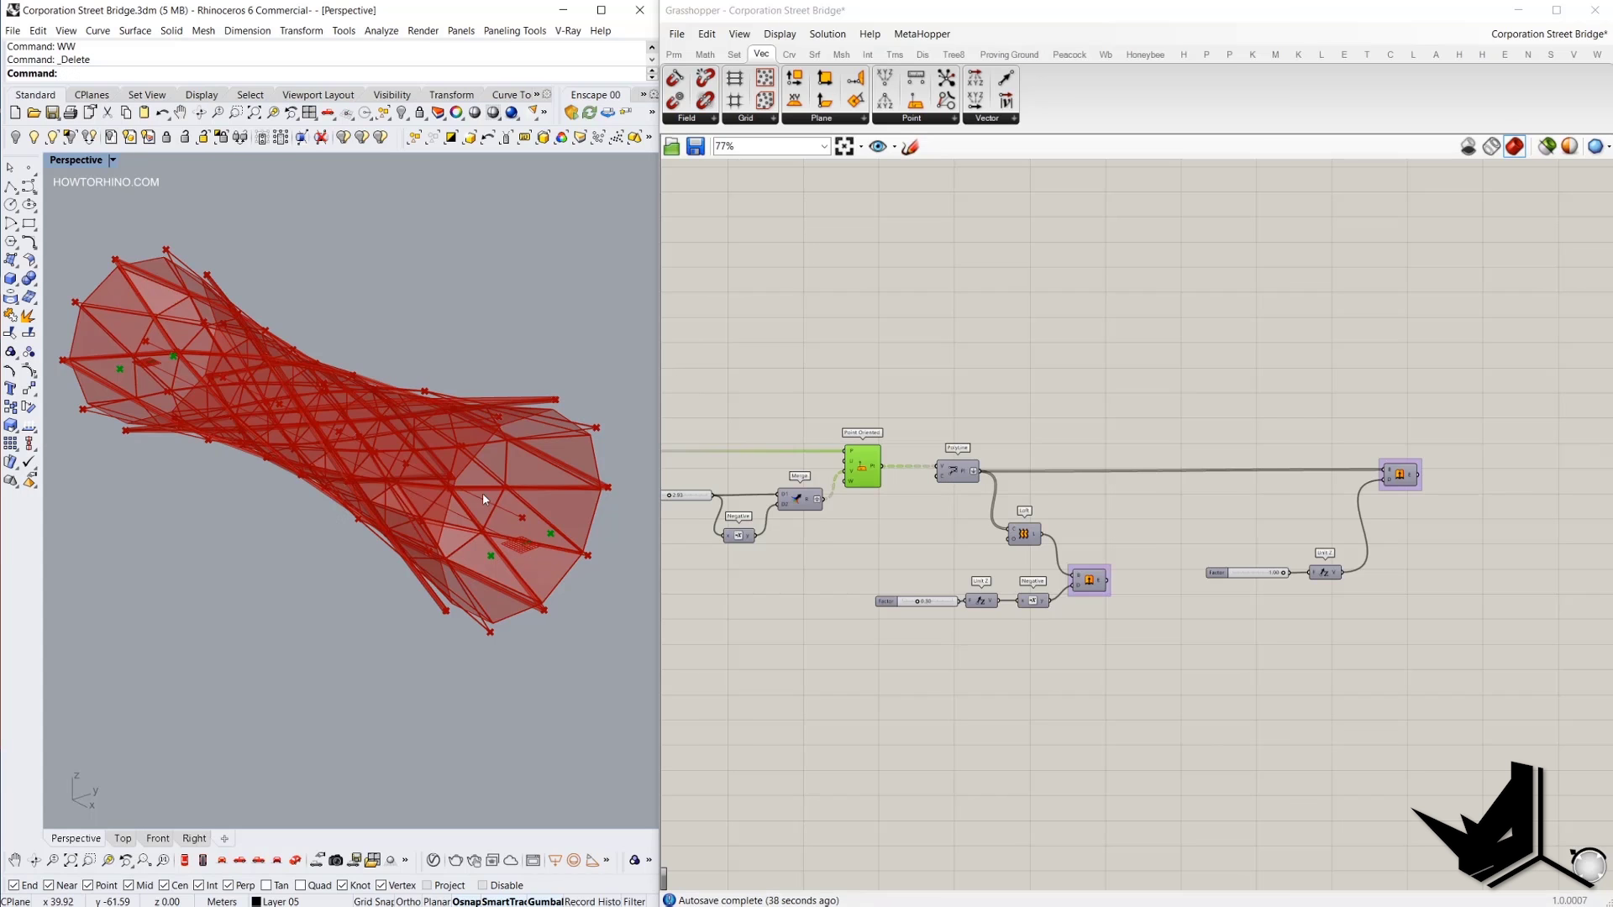
# Turn on the preview of PolyLine and of the Extrude it feeds directly to view the walkway edges and railings.
pyautogui.click(975, 474)
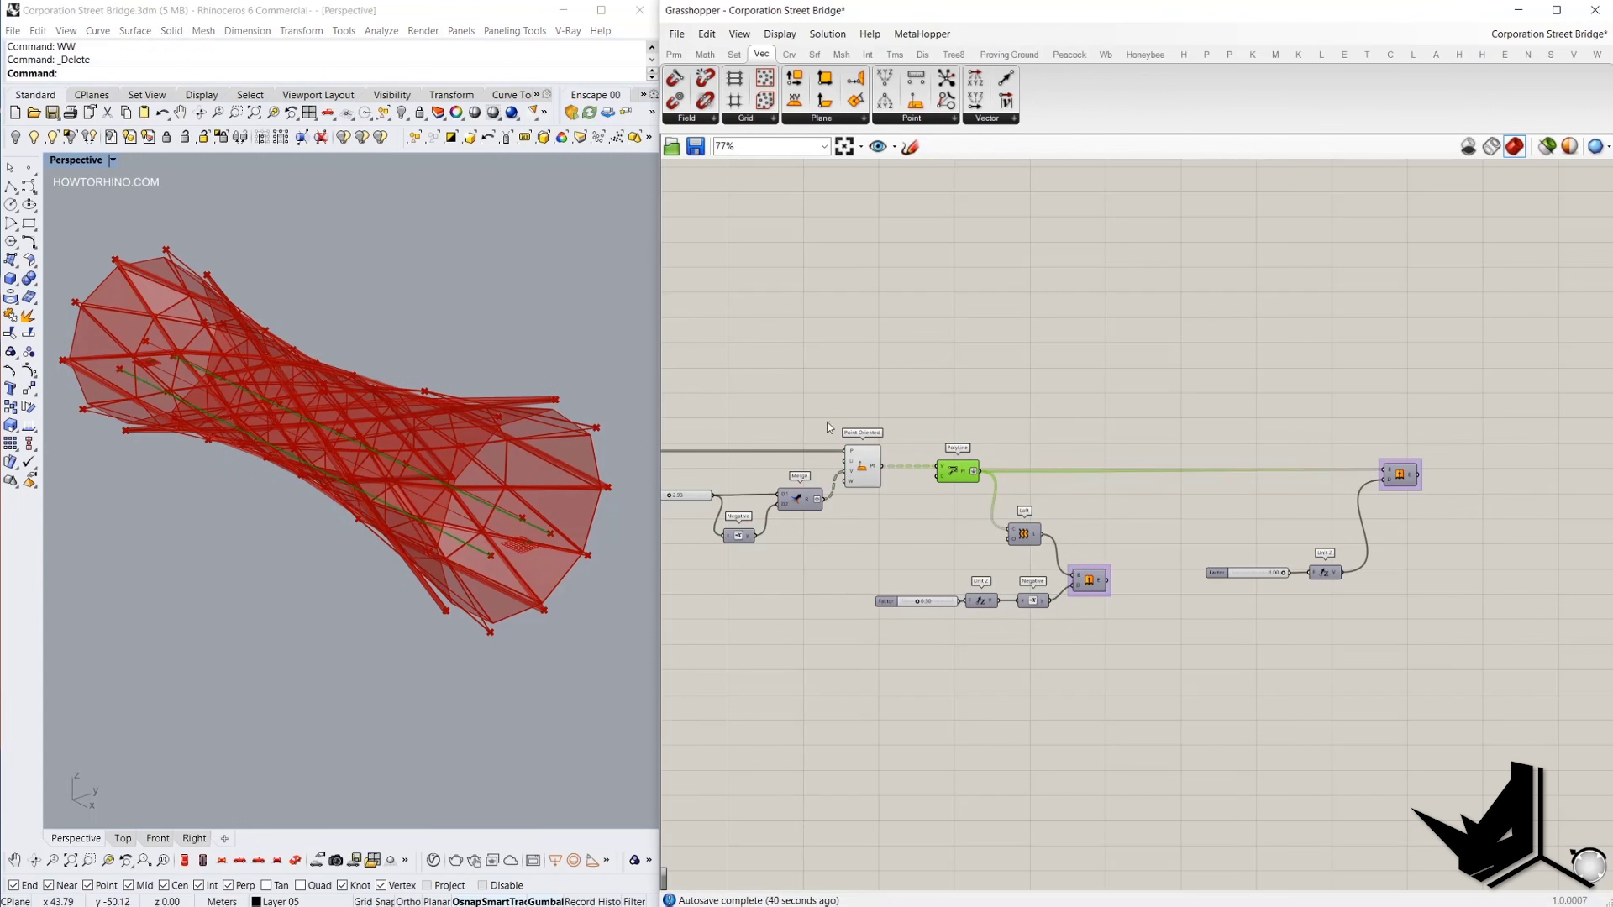
pyautogui.moveTo(437, 420); pyautogui.dragTo(460, 434, button='right')
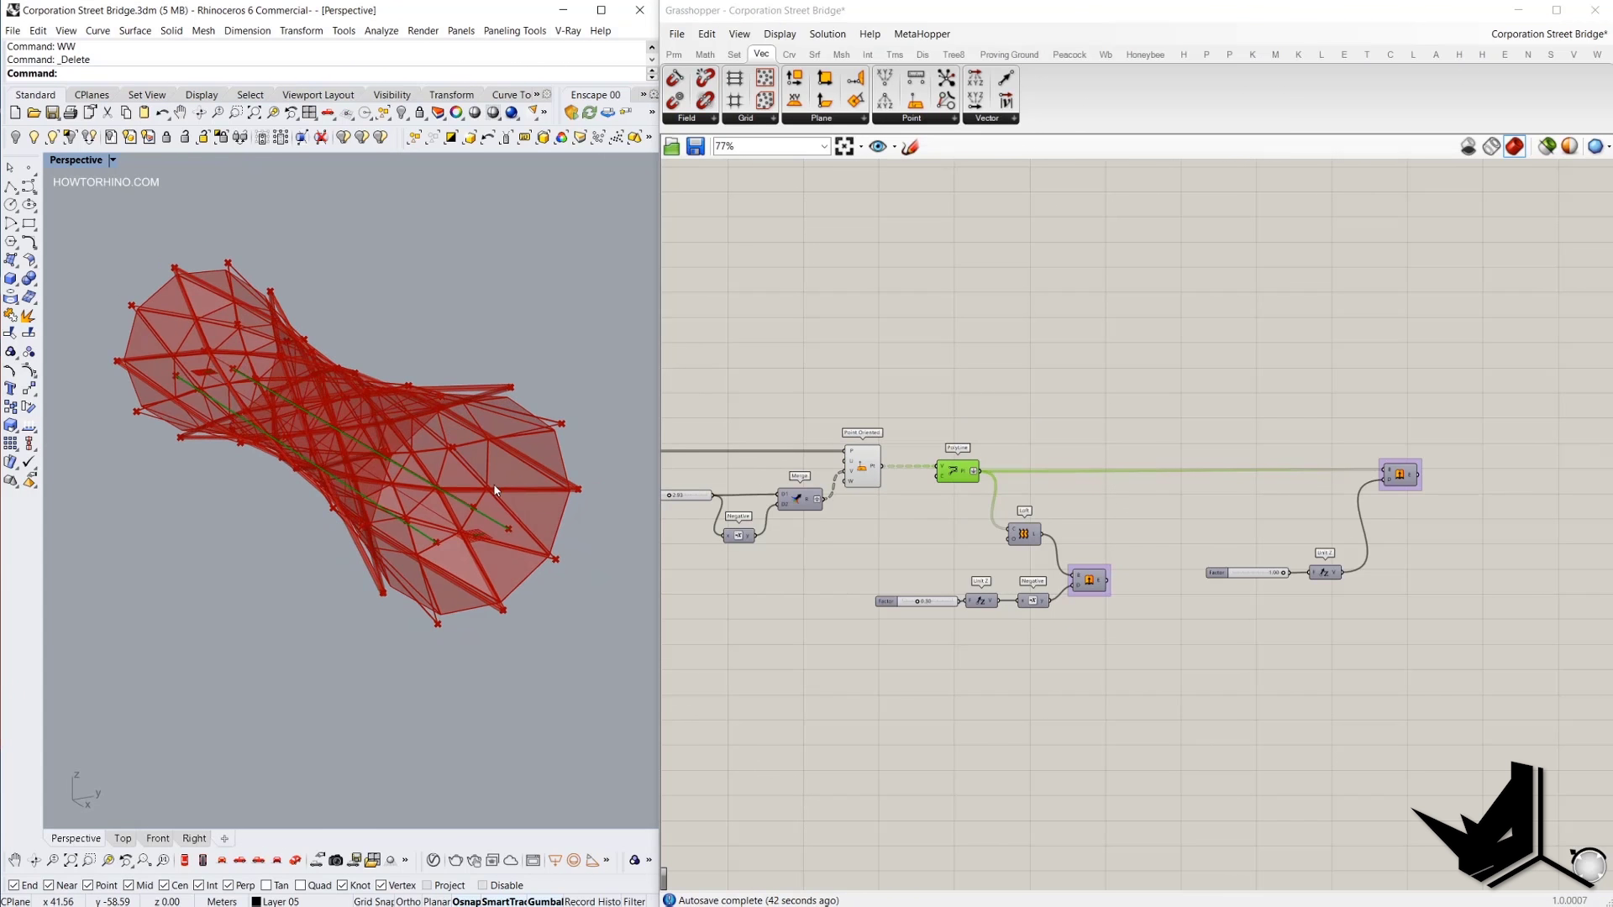
pyautogui.click(1399, 475)
pyautogui.moveTo(261, 403); pyautogui.dragTo(307, 424, button='right')
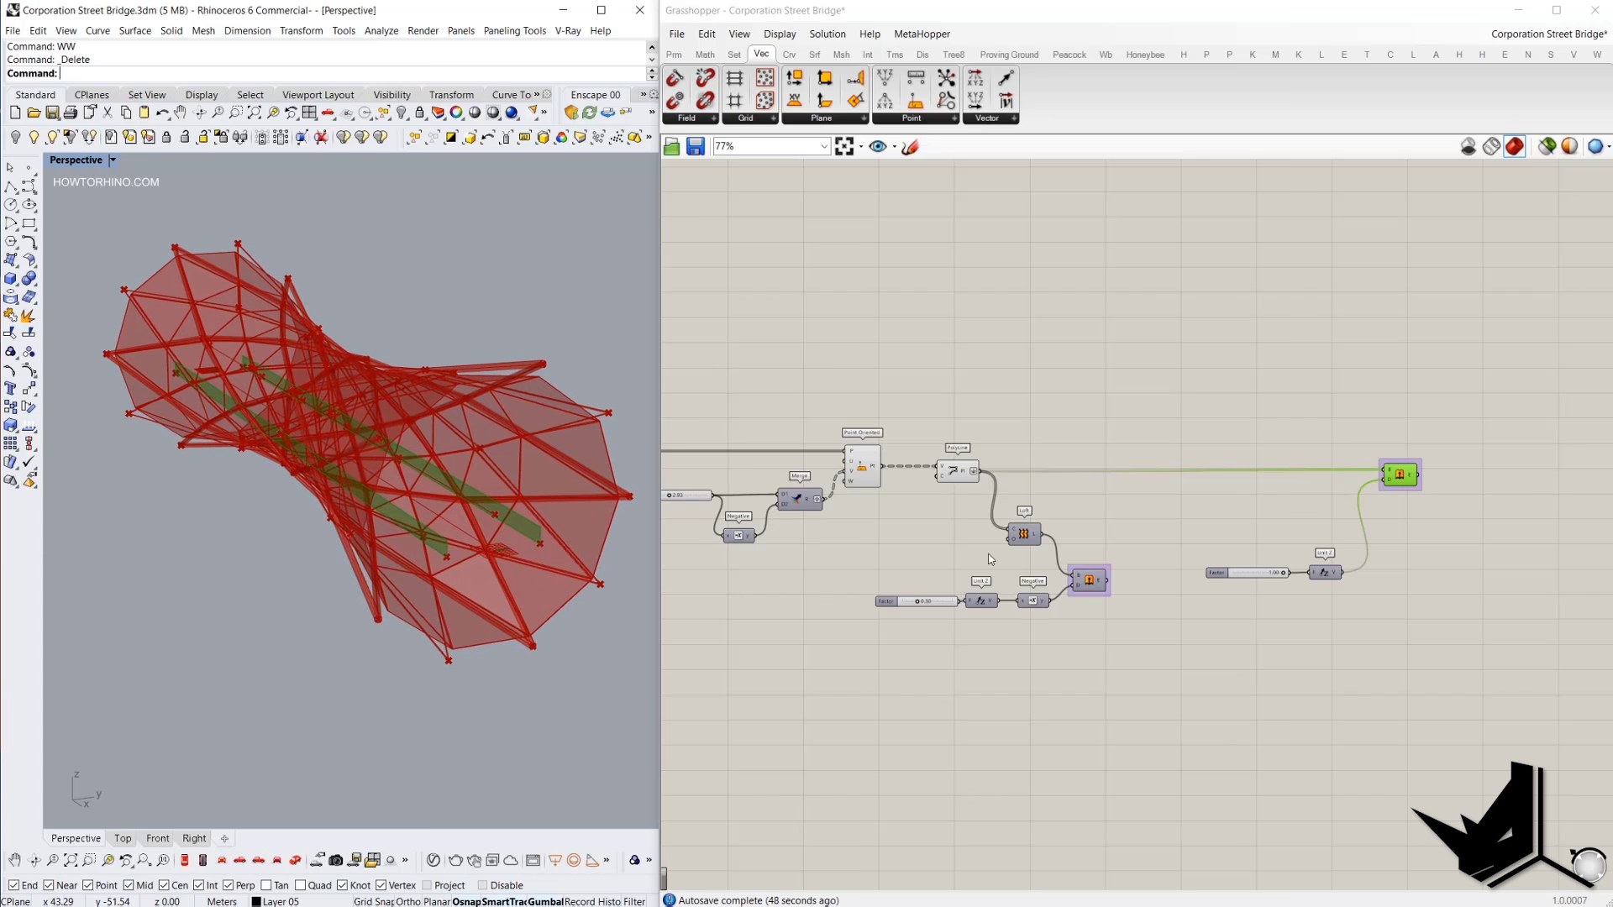
# Trace the edge polylines into Loft and turn on the Loft preview to view the walkway surface.
pyautogui.click(960, 468)
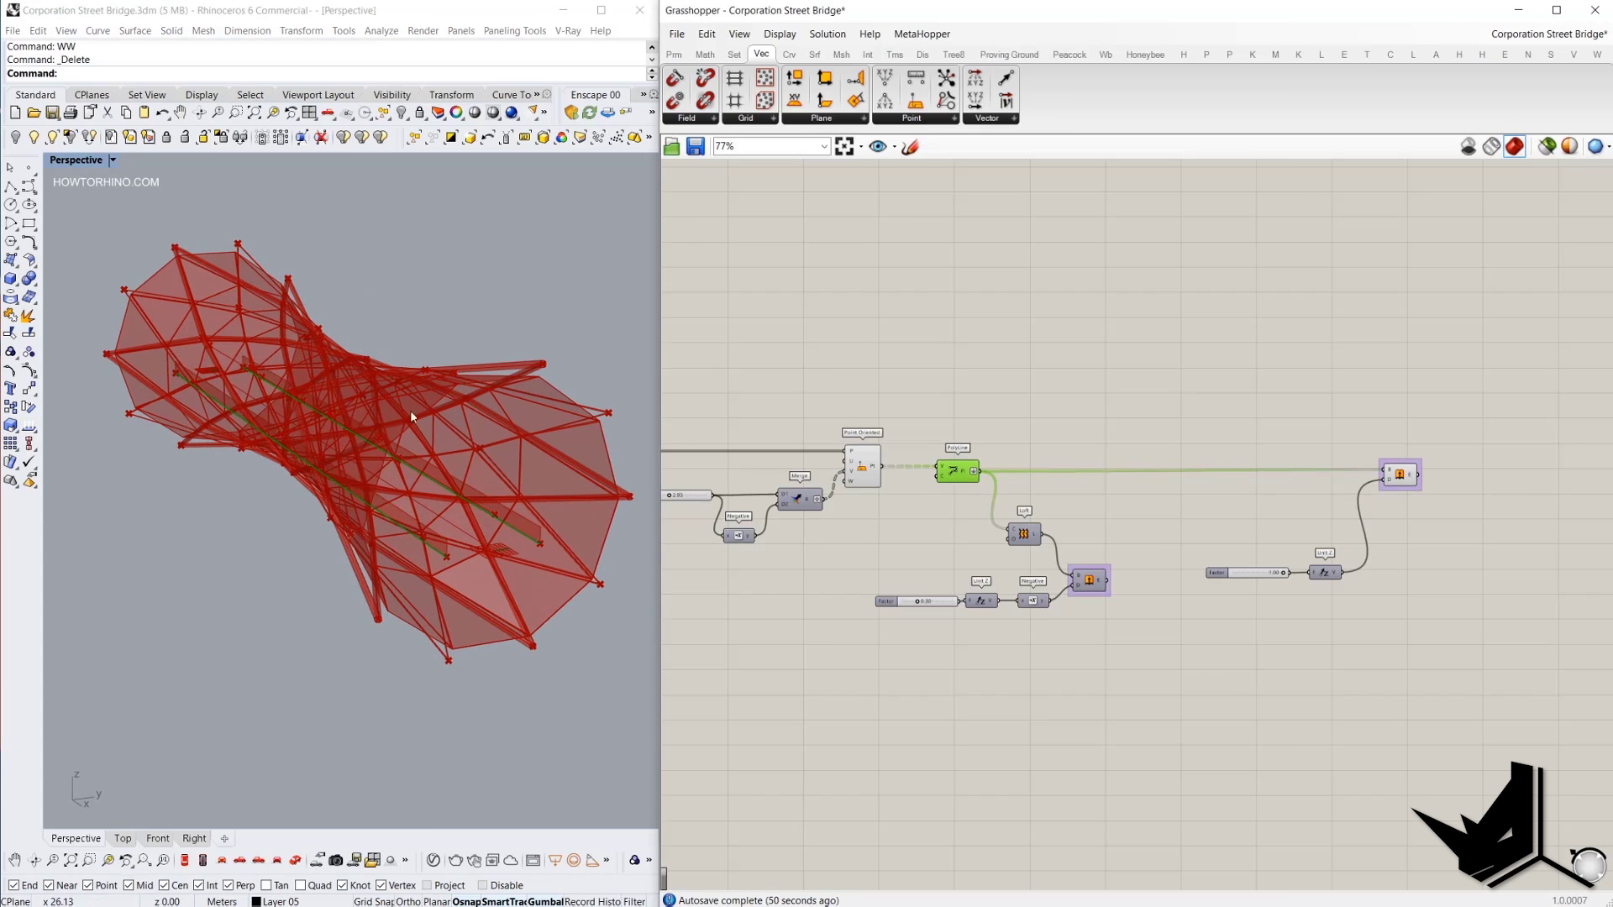
pyautogui.click(1027, 538)
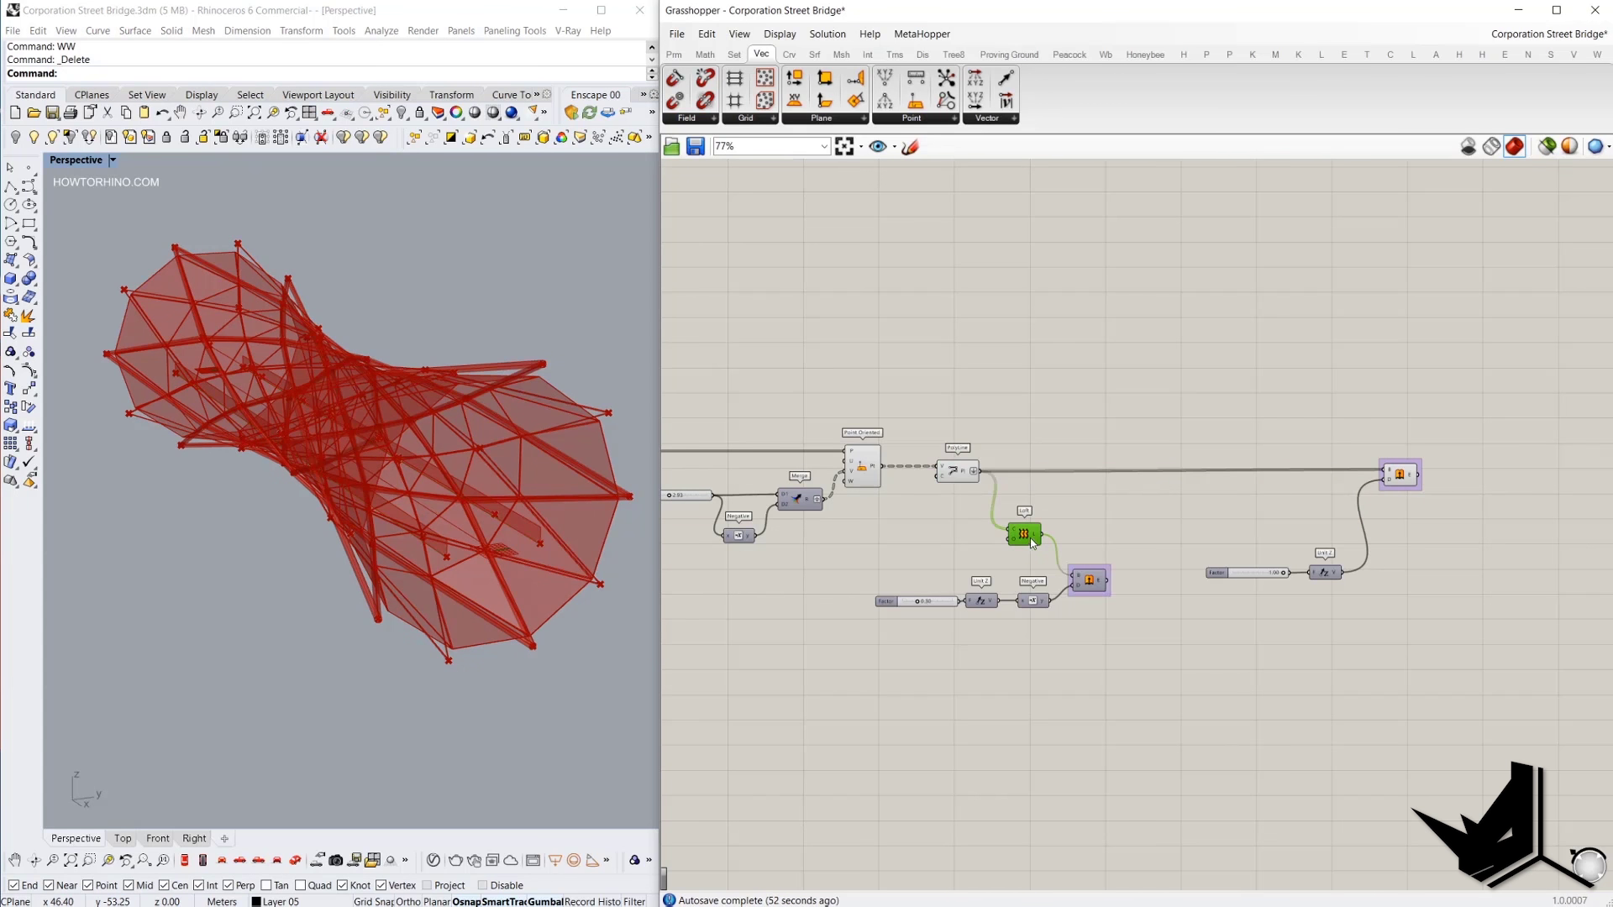
pyautogui.middleClick(1107, 508)
pyautogui.click(1124, 515)
pyautogui.moveTo(501, 480)
pyautogui.mouseDown(button='right')
pyautogui.moveTo(395, 475)
pyautogui.moveTo(493, 476)
pyautogui.mouseUp(button='right')
pyautogui.scroll(3, 1001, 610)
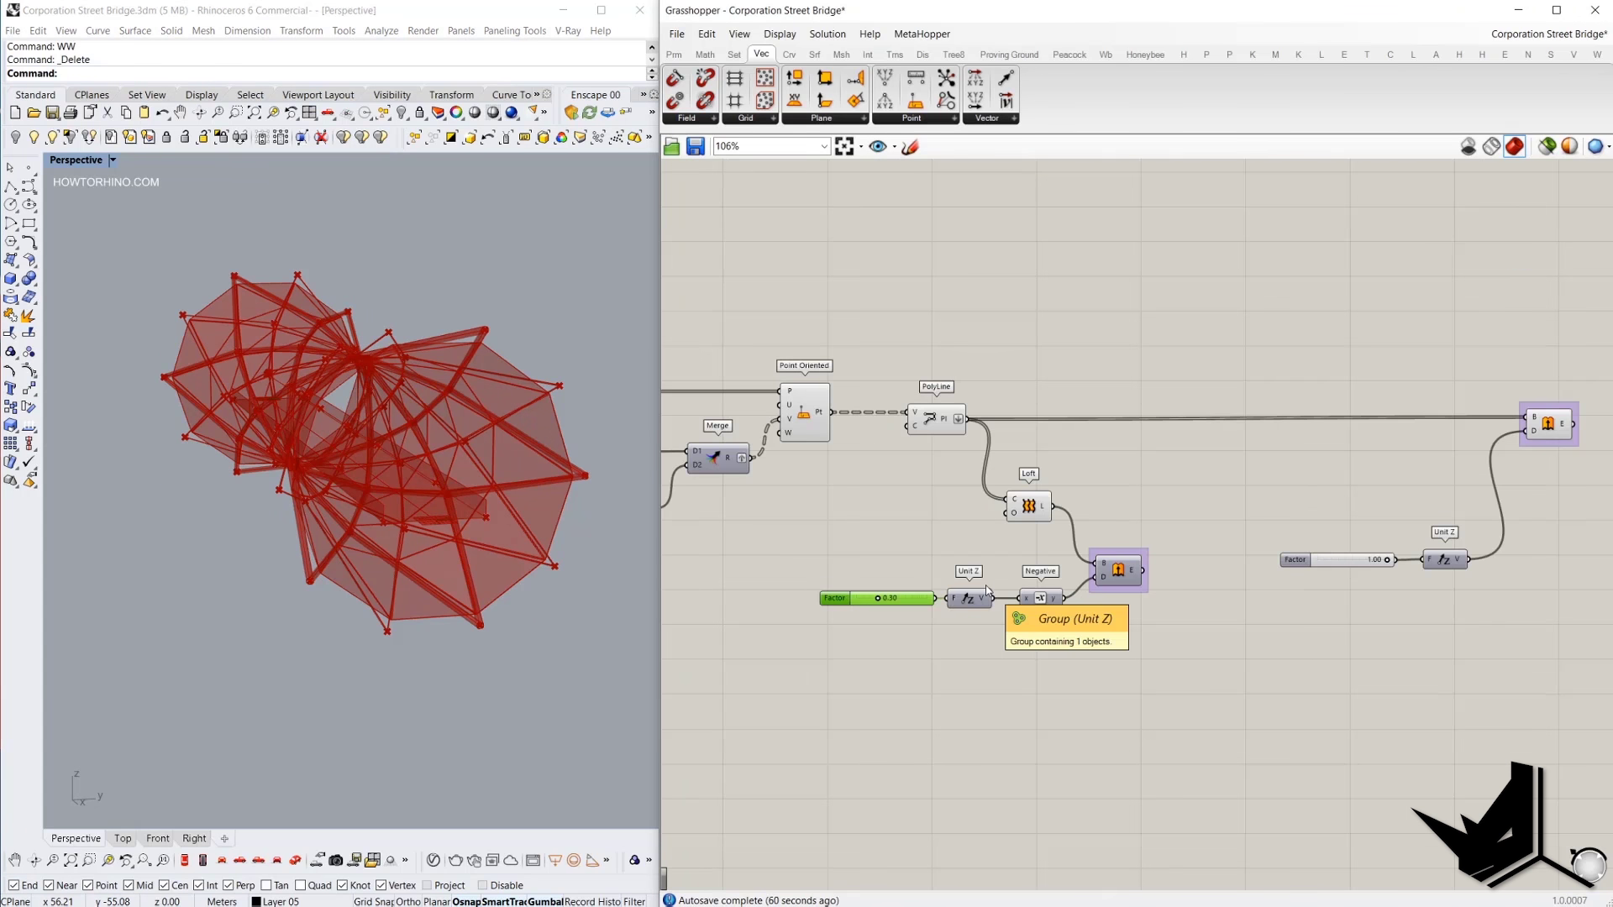
# Turn on the preview of the Extrude after Loft and view the thickened walkway deck inside the tube.
pyautogui.click(1120, 579)
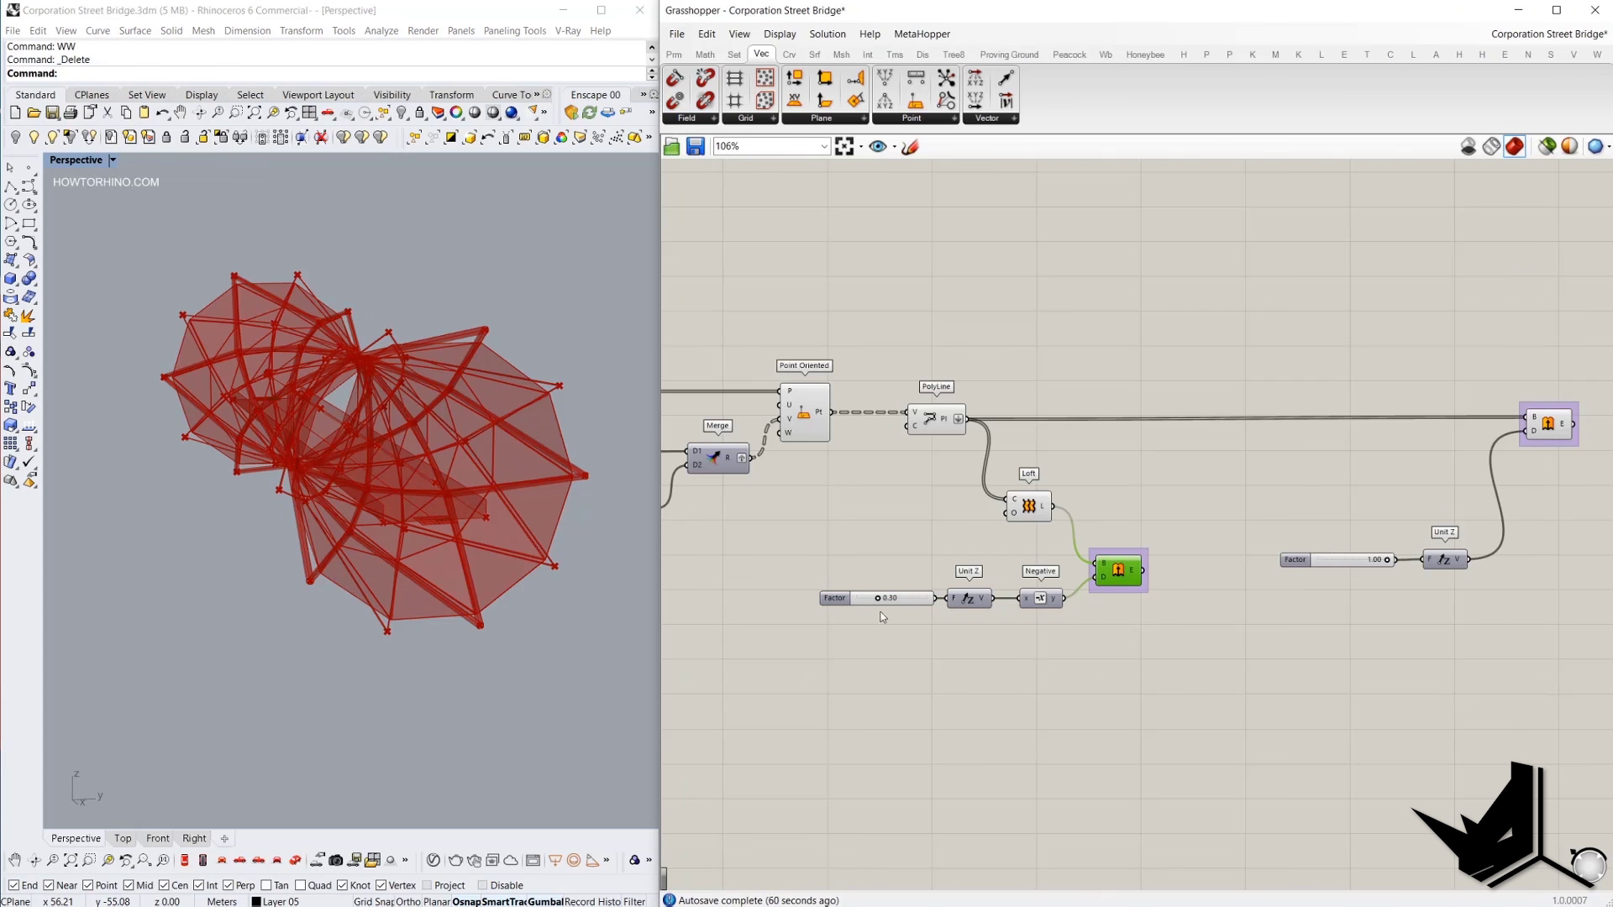
pyautogui.rightClick(1160, 492)
pyautogui.click(1164, 502)
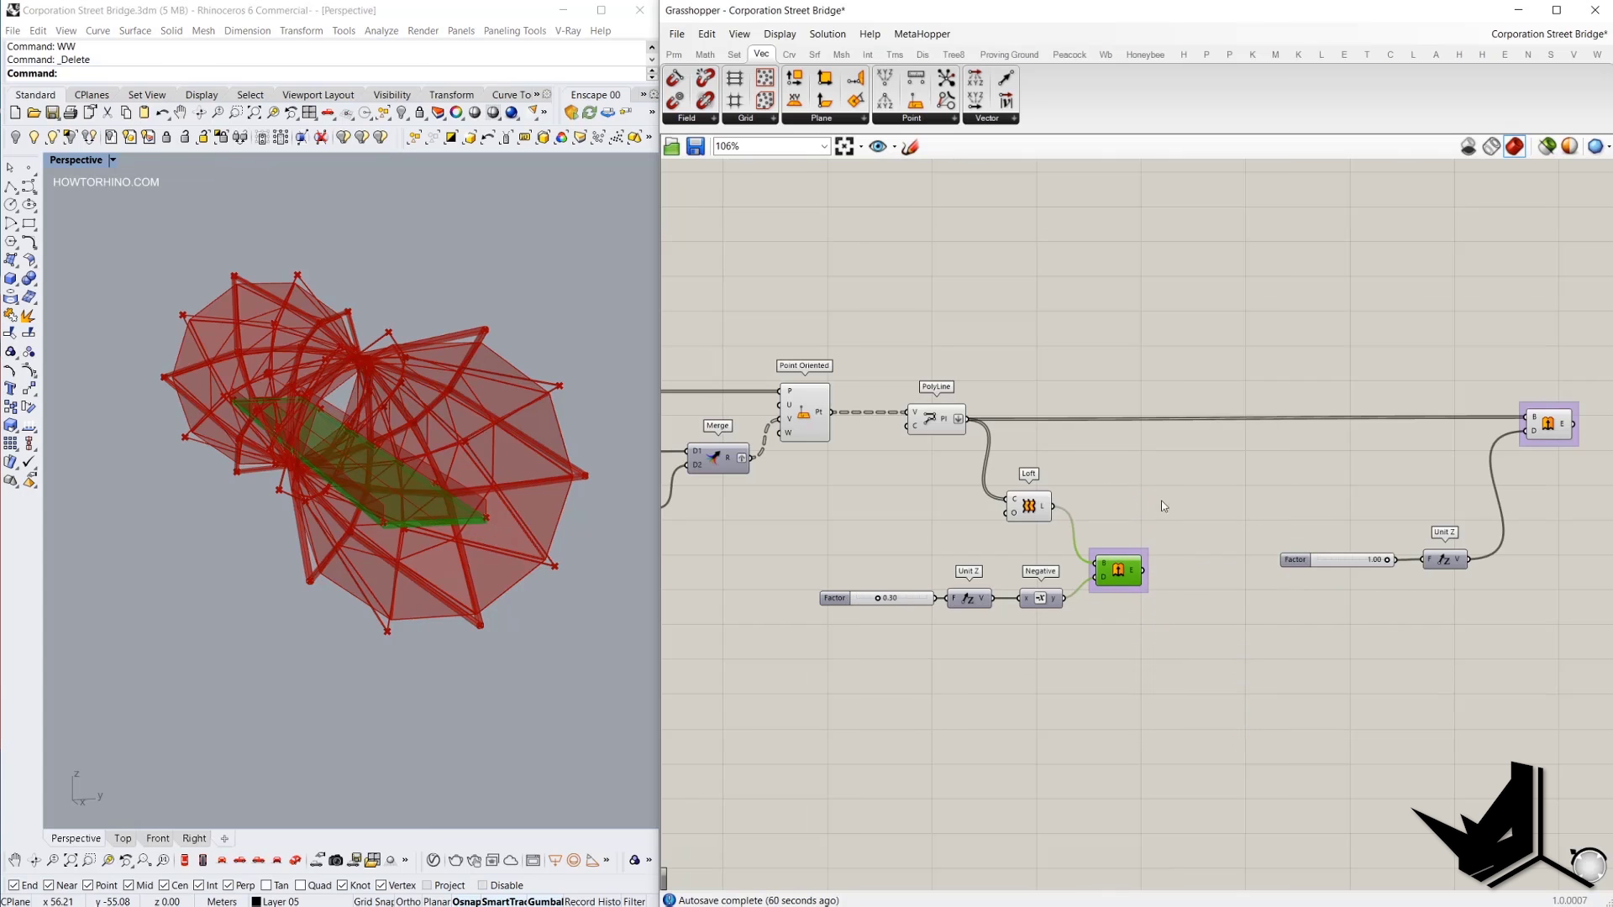
pyautogui.moveTo(307, 472); pyautogui.dragTo(369, 467, button='right')
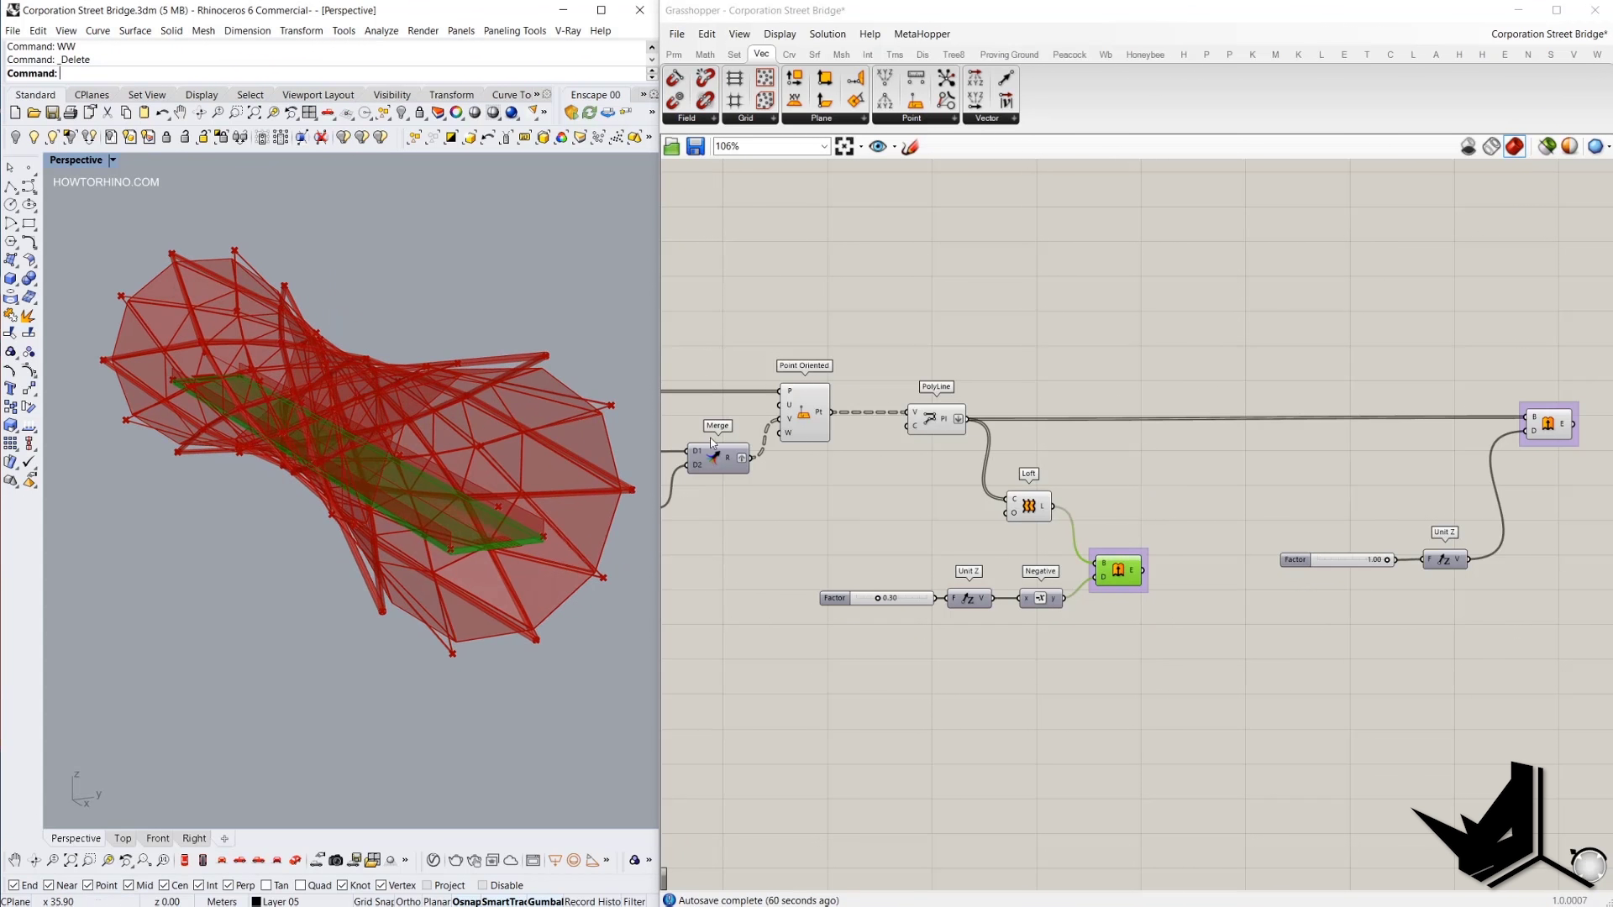
# Clear the component selection and view the whole bridge with its walkway from the side.
pyautogui.click(1011, 368)
pyautogui.scroll(-10, 1209, 540)
pyautogui.moveTo(1206, 545); pyautogui.dragTo(907, 628, button='right')
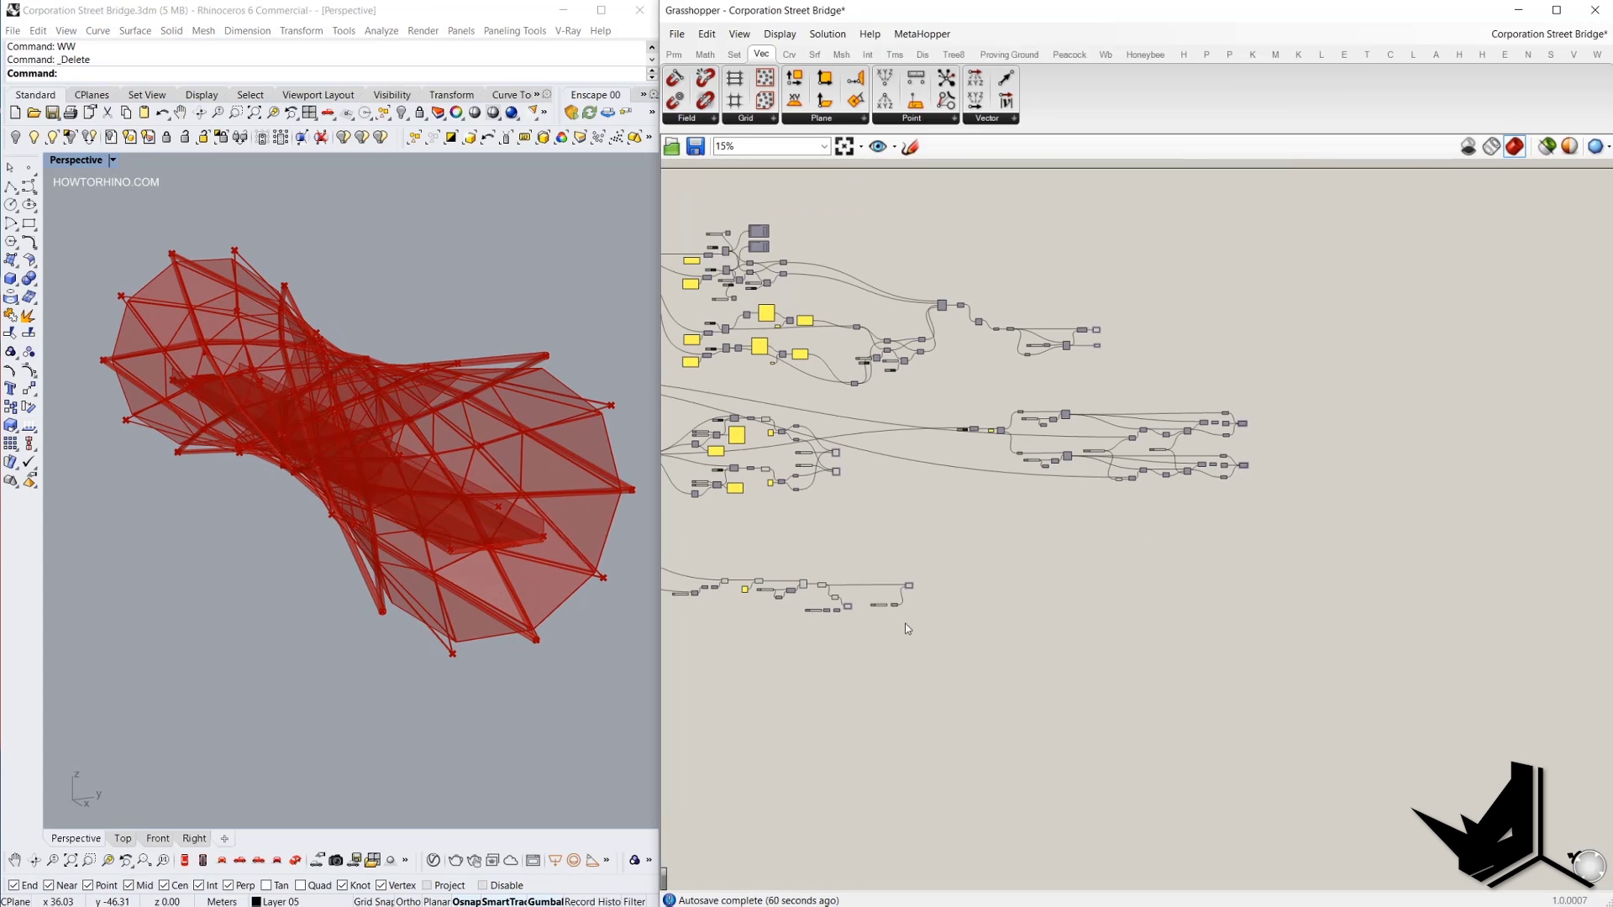
pyautogui.moveTo(349, 484); pyautogui.dragTo(620, 532, button='right')
pyautogui.scroll(-8, 370, 492)
pyautogui.scroll(4, 496, 429)
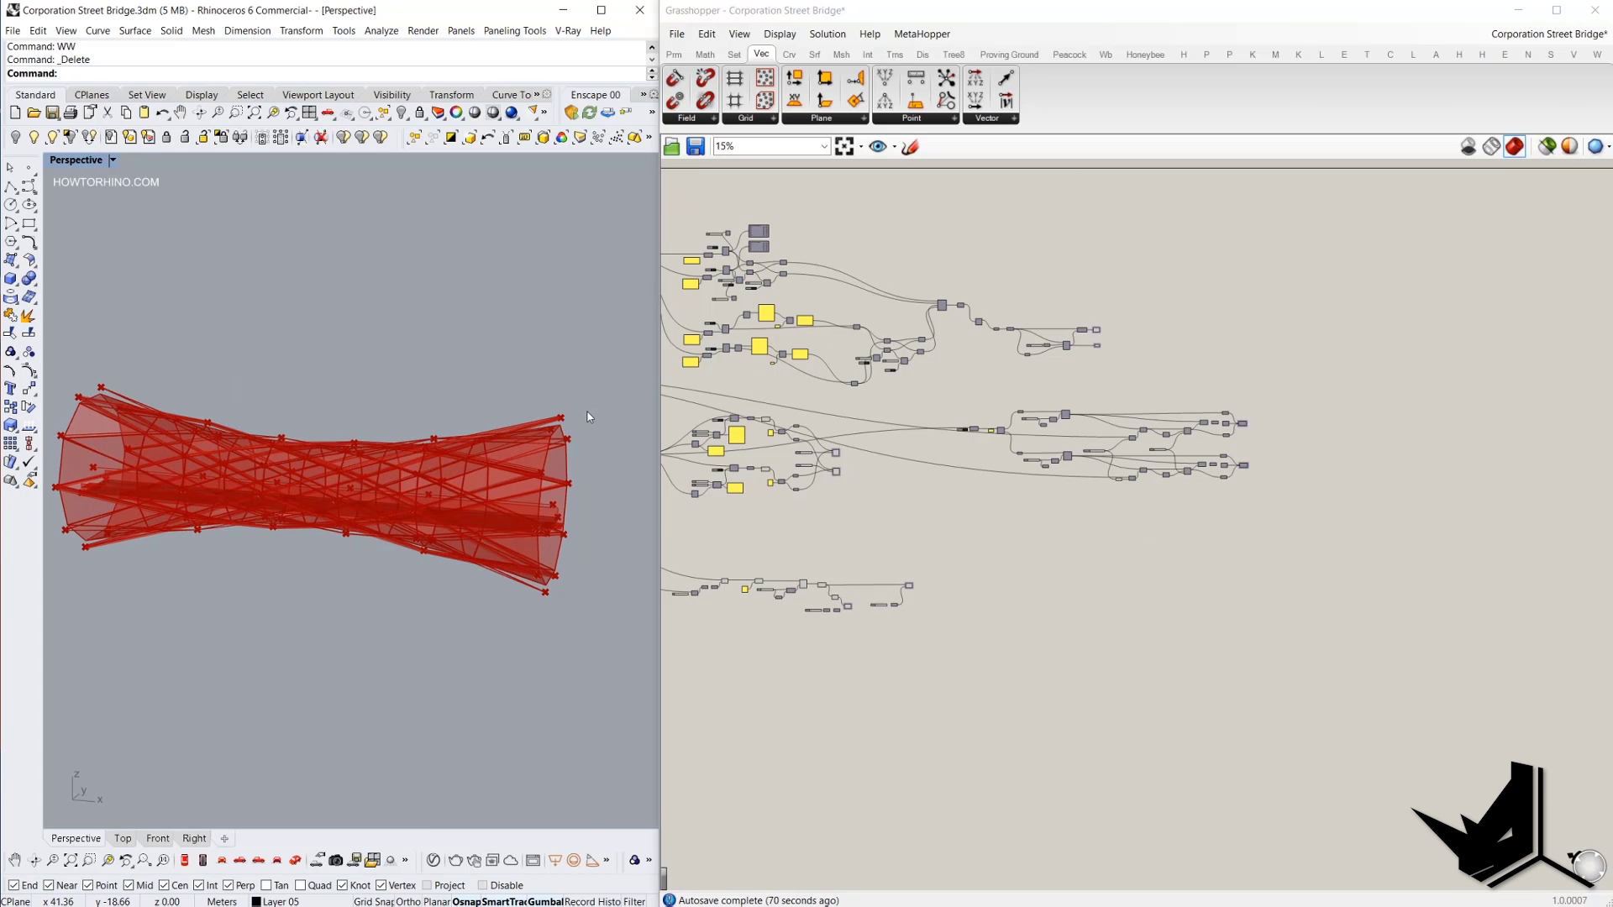
# Examine how Divide Curve points form the closed PolyLine rings that List Item passes to the two Curve containers.
pyautogui.scroll(4, 966, 436)
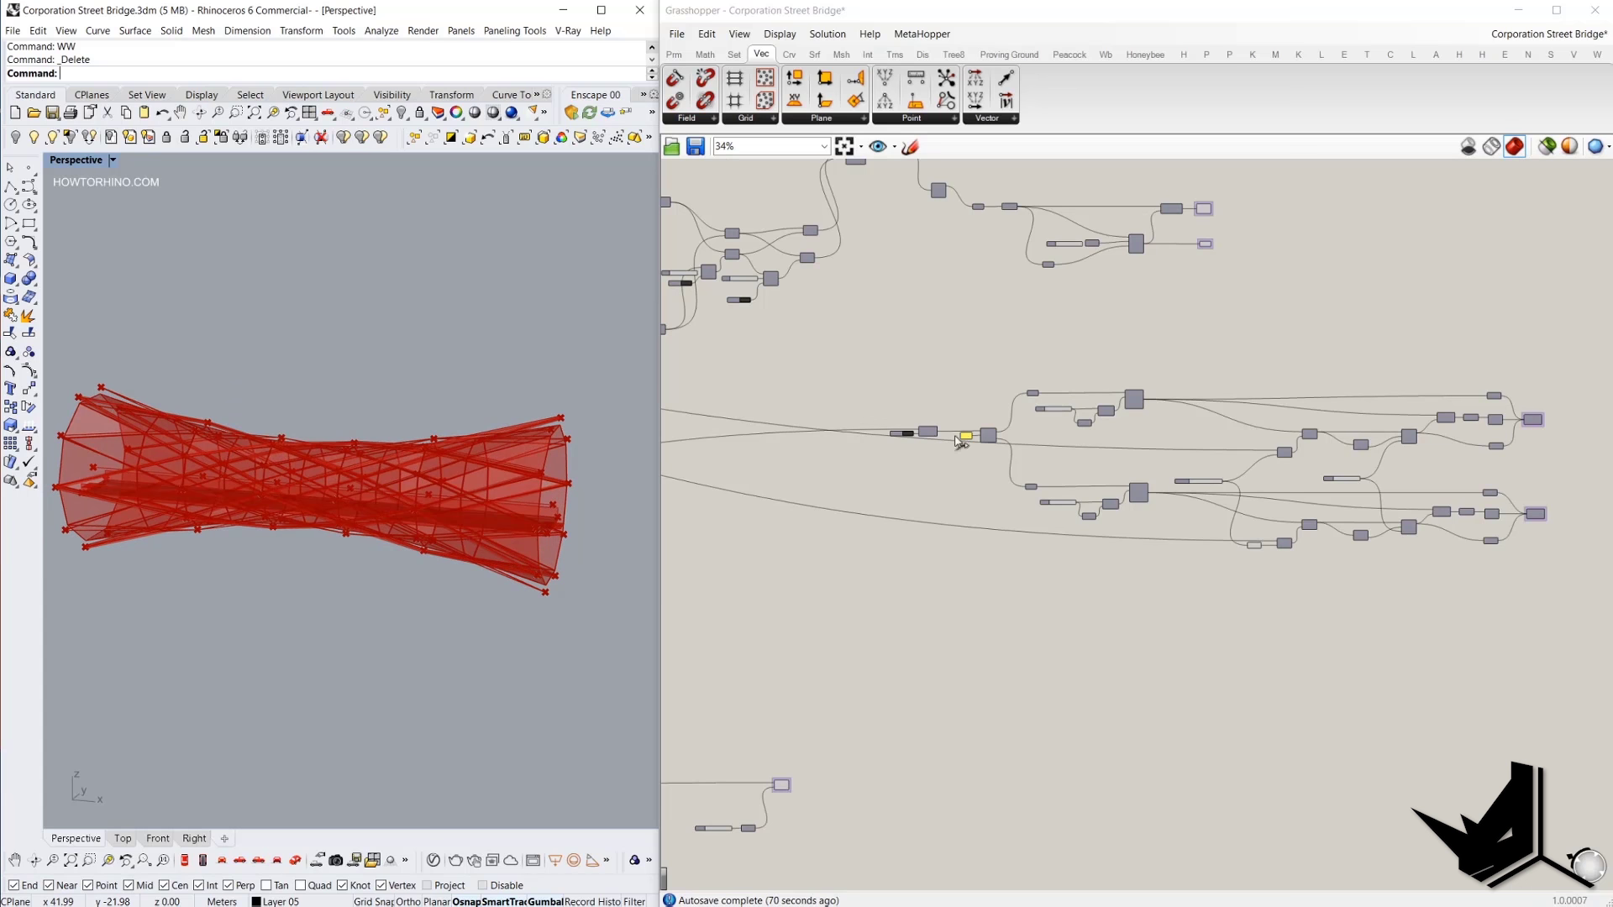
pyautogui.scroll(4, 984, 424)
pyautogui.click(798, 459)
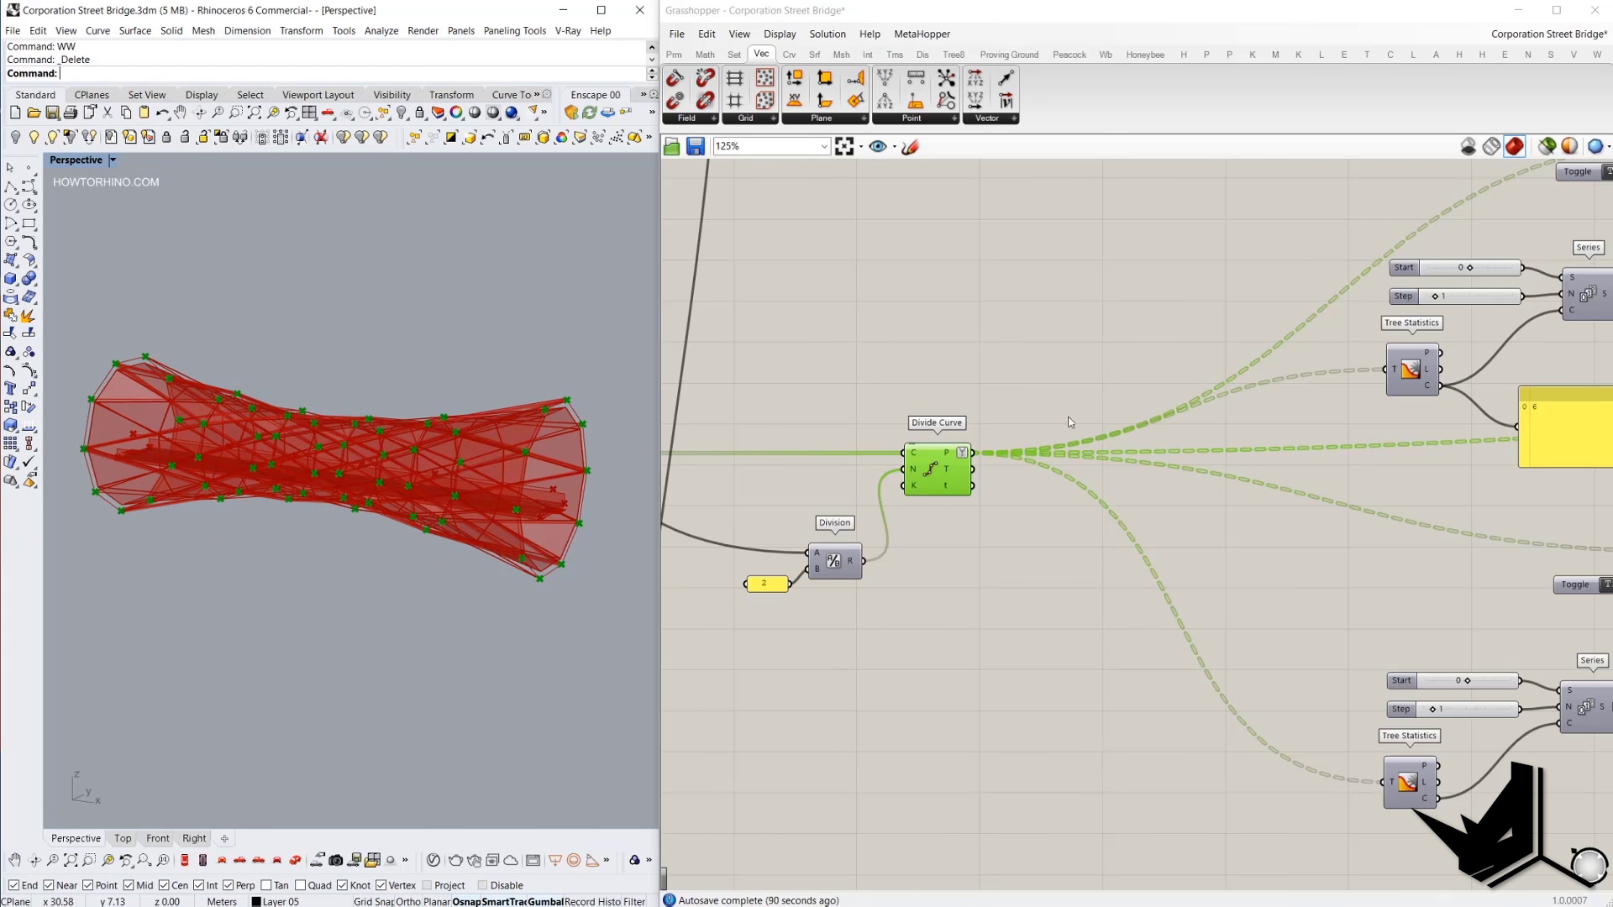
pyautogui.scroll(-5, 1069, 424)
pyautogui.moveTo(1063, 460); pyautogui.dragTo(672, 512, button='right')
pyautogui.scroll(5, 1378, 424)
pyautogui.click(1083, 456)
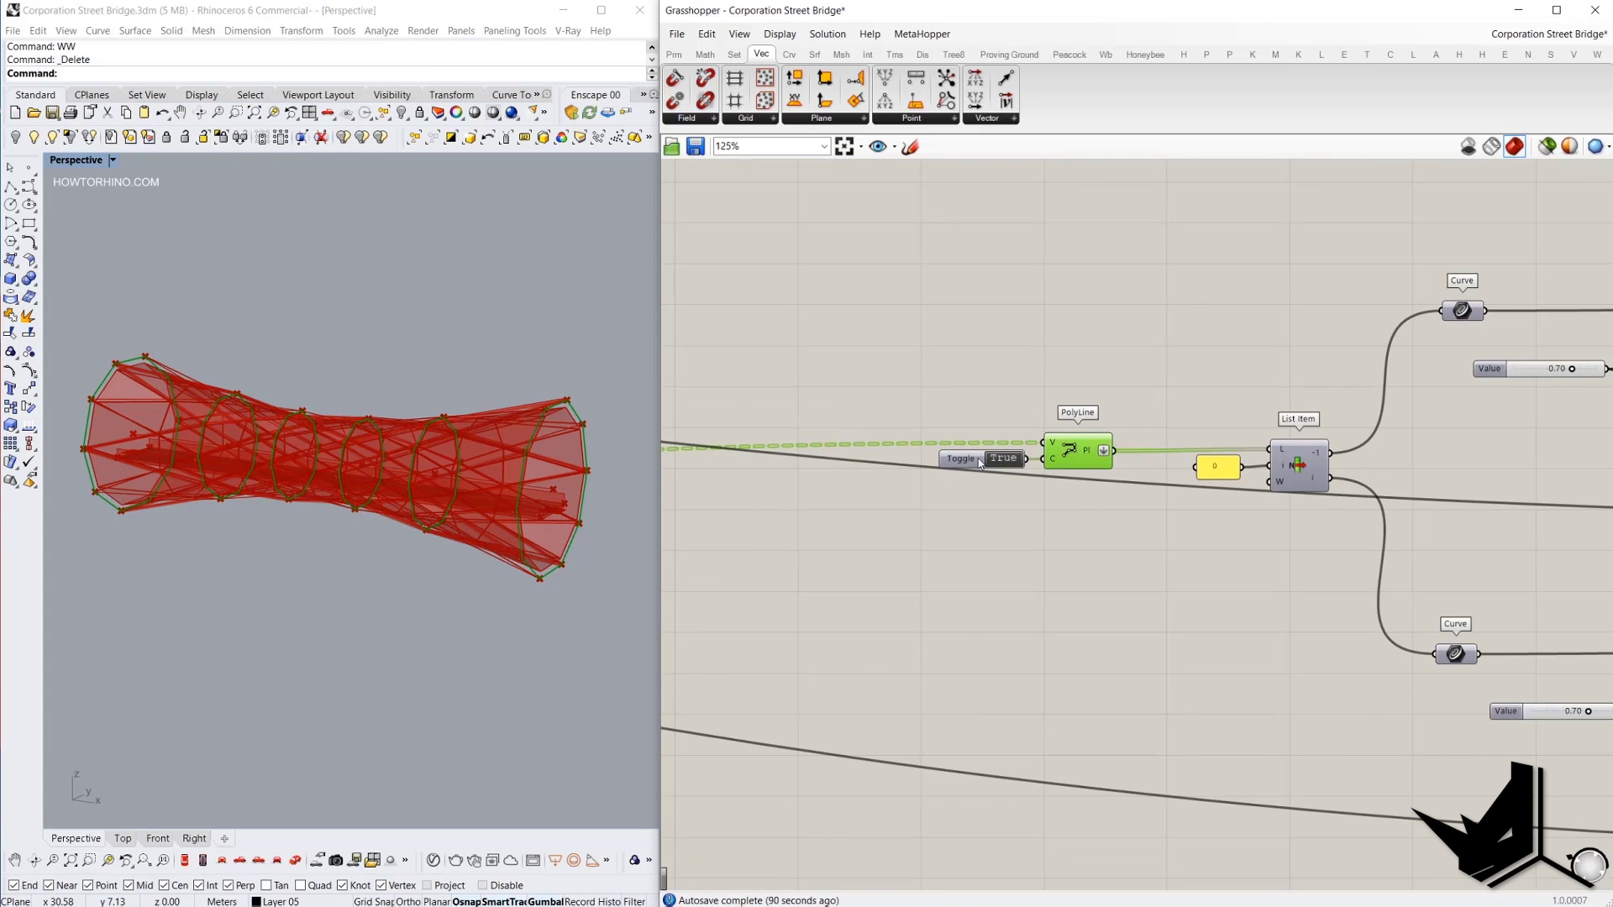
pyautogui.moveTo(352, 446); pyautogui.dragTo(420, 441, button='right')
pyautogui.moveTo(824, 425); pyautogui.dragTo(419, 453, button='right')
pyautogui.moveTo(471, 454); pyautogui.dragTo(438, 442, button='right')
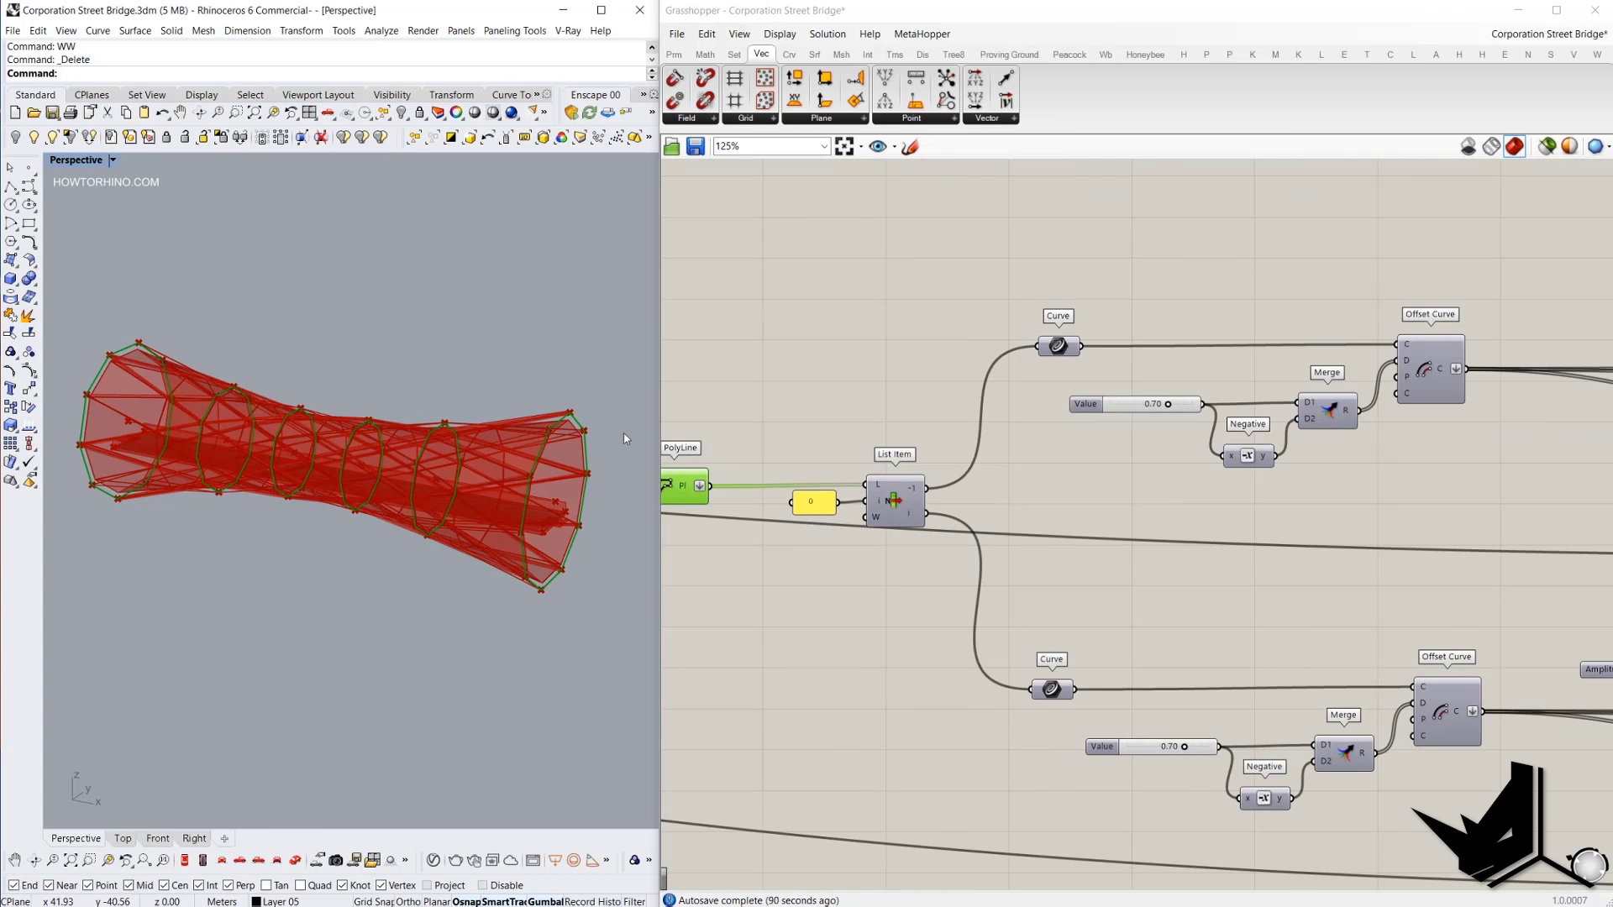
# Circle the rings at both ends of the tube with freehand marks on a screen capture, and dismiss the capture.
pyautogui.press('Print')
pyautogui.moveTo(50, 177); pyautogui.dragTo(679, 840)
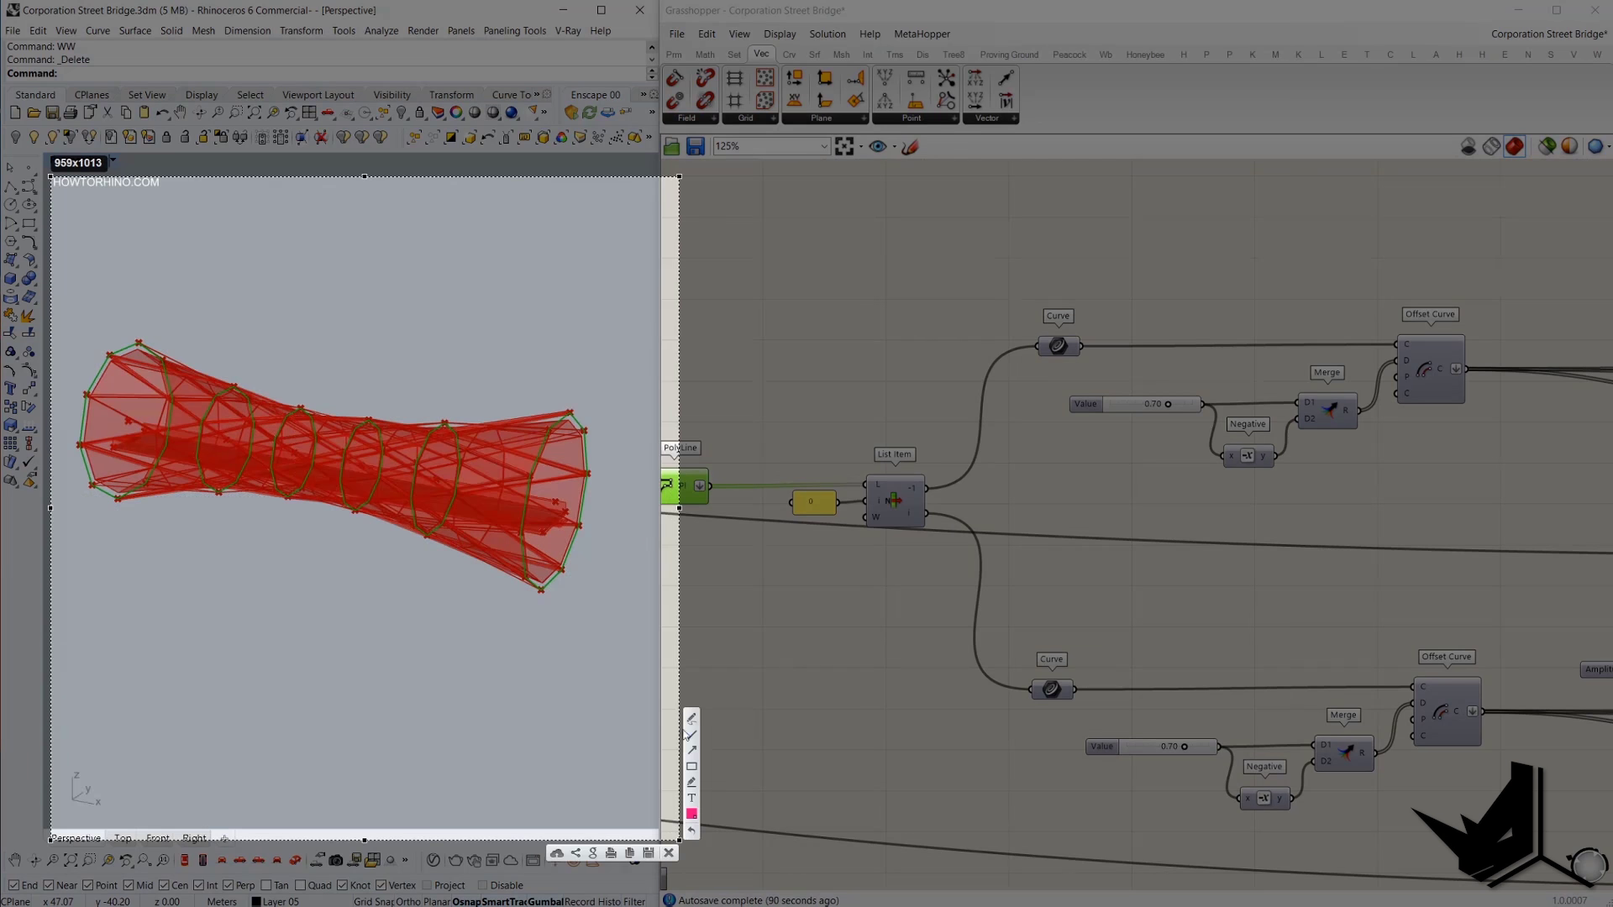
pyautogui.moveTo(567, 402); pyautogui.dragTo(580, 403)
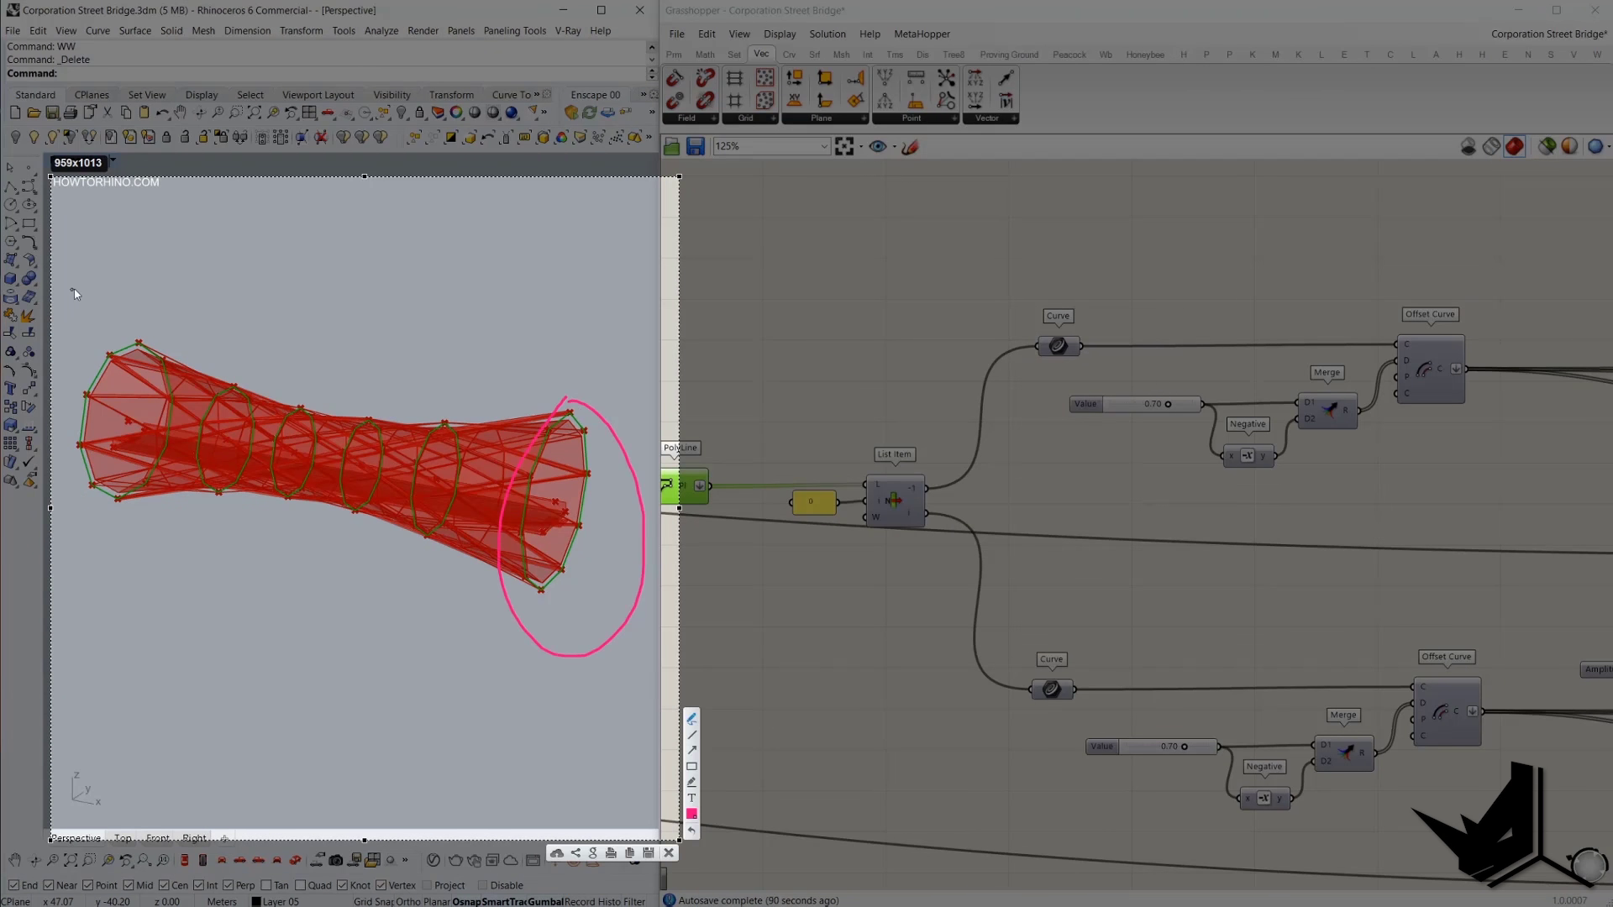
pyautogui.moveTo(76, 284); pyautogui.dragTo(200, 365)
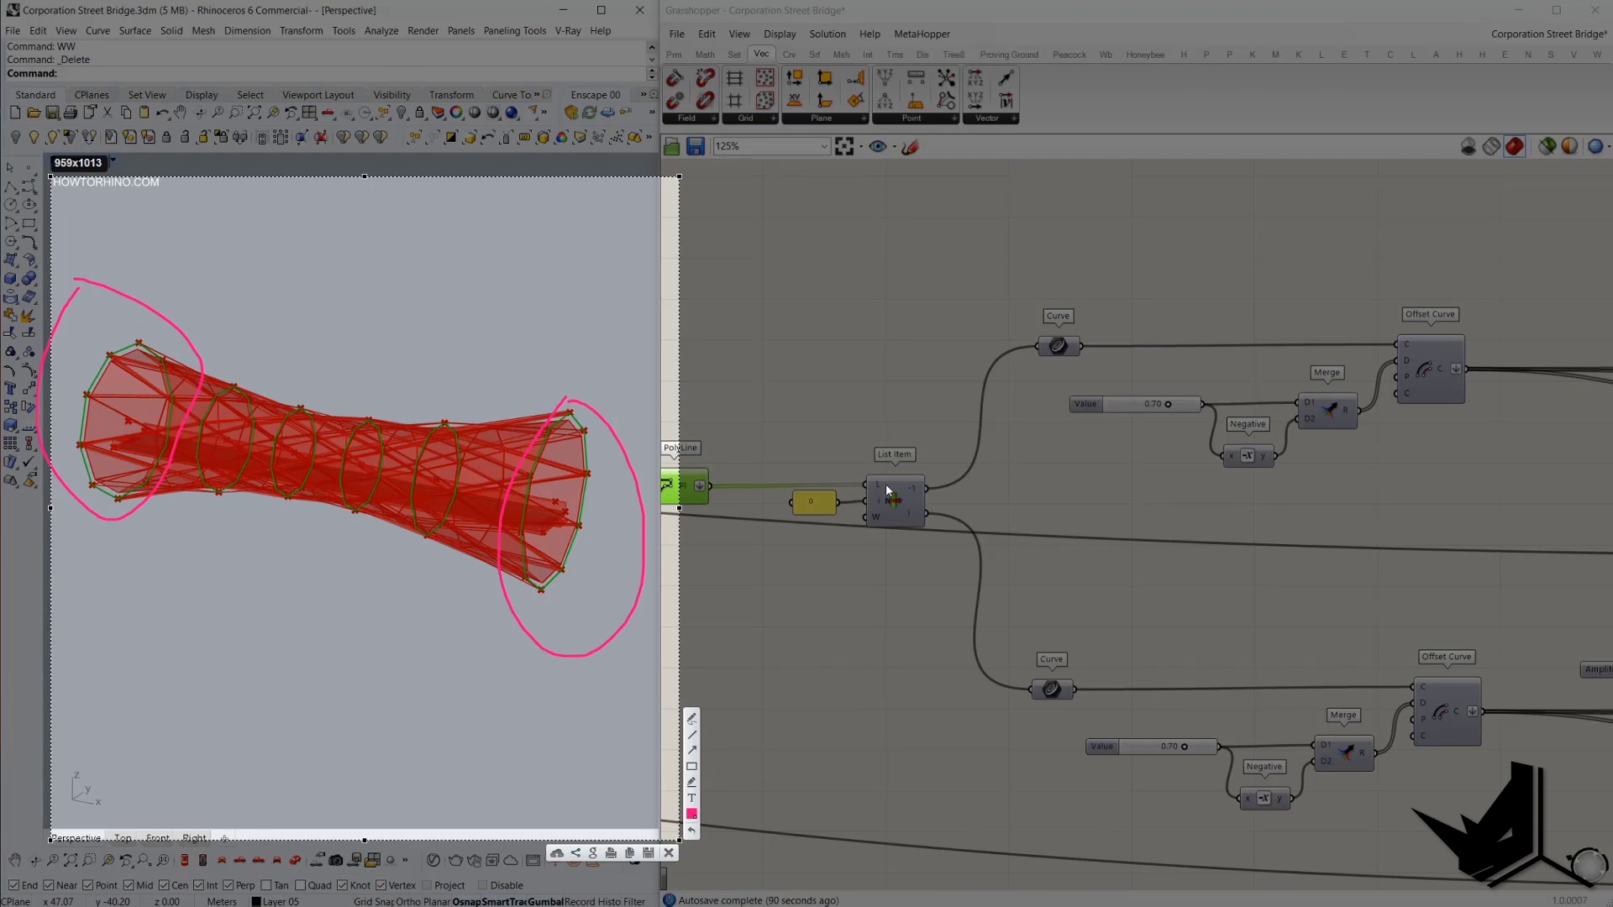
pyautogui.press('Escape')
# Trace the index 0 panel through List Item to the two Curve containers and highlight the first end ring.
pyautogui.click(816, 505)
pyautogui.scroll(2, 836, 498)
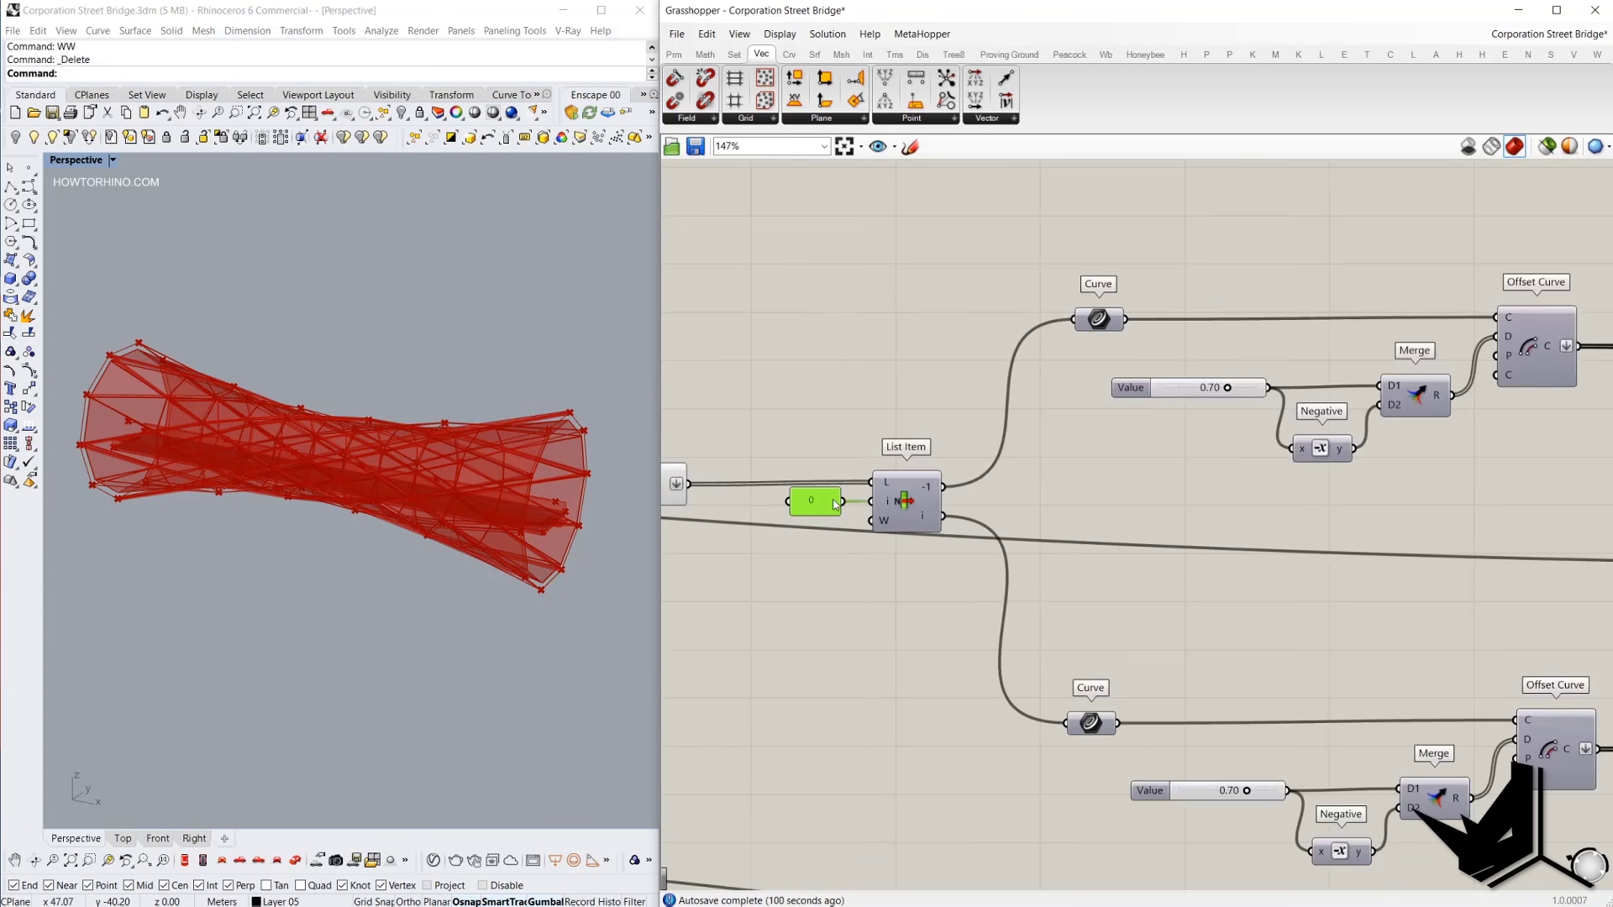
pyautogui.click(916, 504)
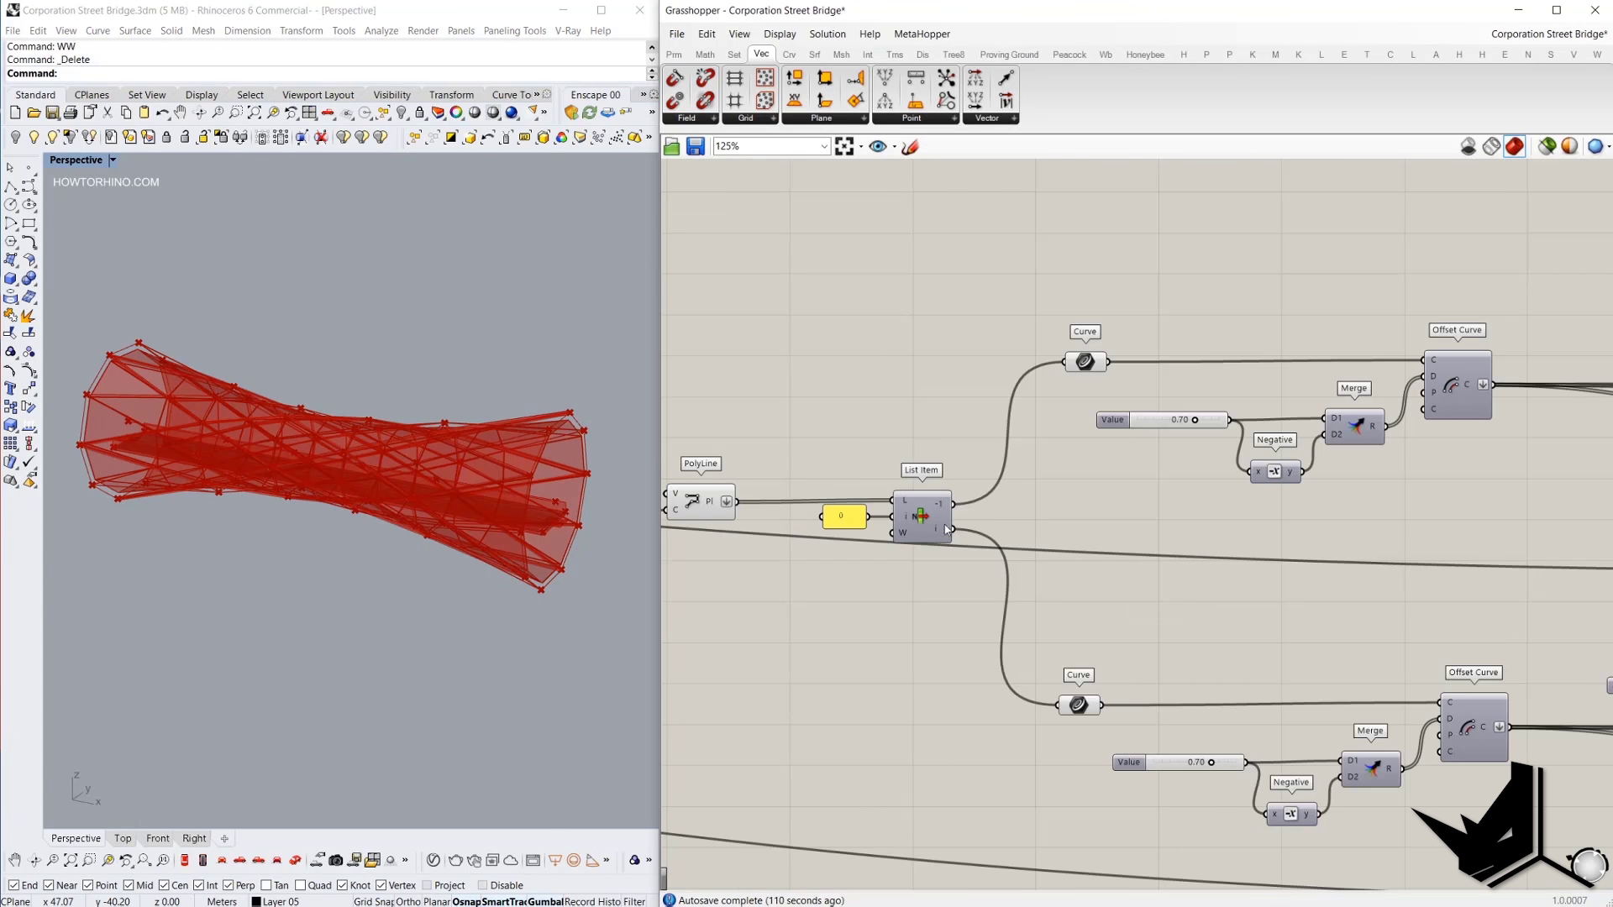
pyautogui.moveTo(1109, 270); pyautogui.dragTo(1013, 754)
pyautogui.click(1059, 336)
pyautogui.moveTo(1058, 336); pyautogui.dragTo(913, 312, button='right')
pyautogui.click(938, 338)
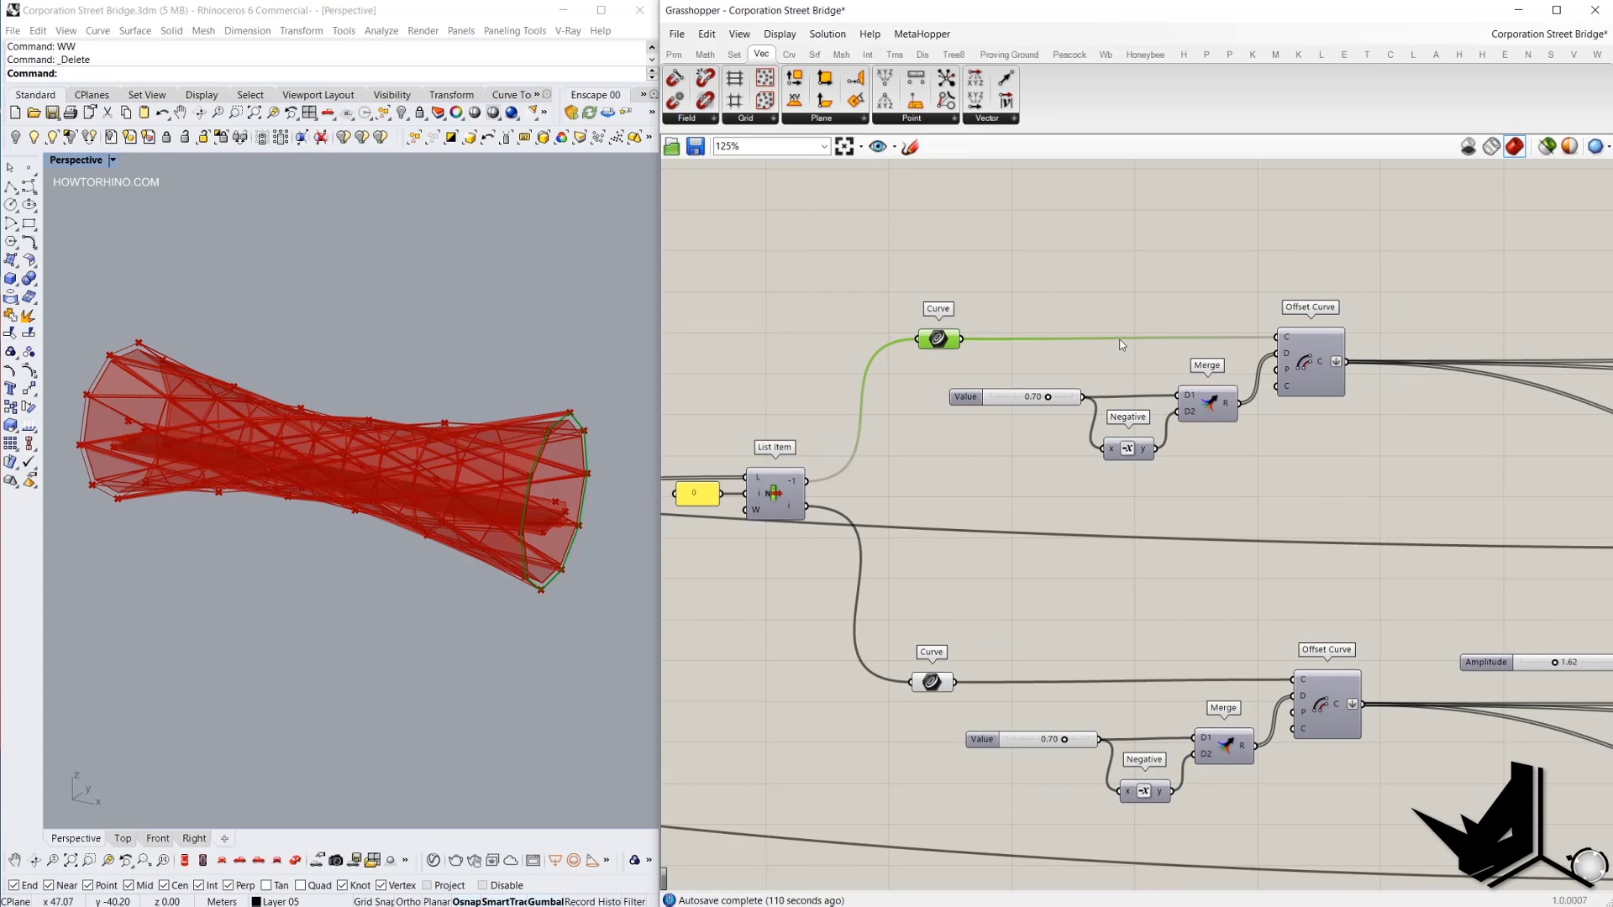
# Turn on the preview of the Offset Curve in the first ring branch.
pyautogui.scroll(-5, 915, 425)
pyautogui.scroll(4, 1007, 407)
pyautogui.click(1128, 391)
pyautogui.middleClick(1118, 290)
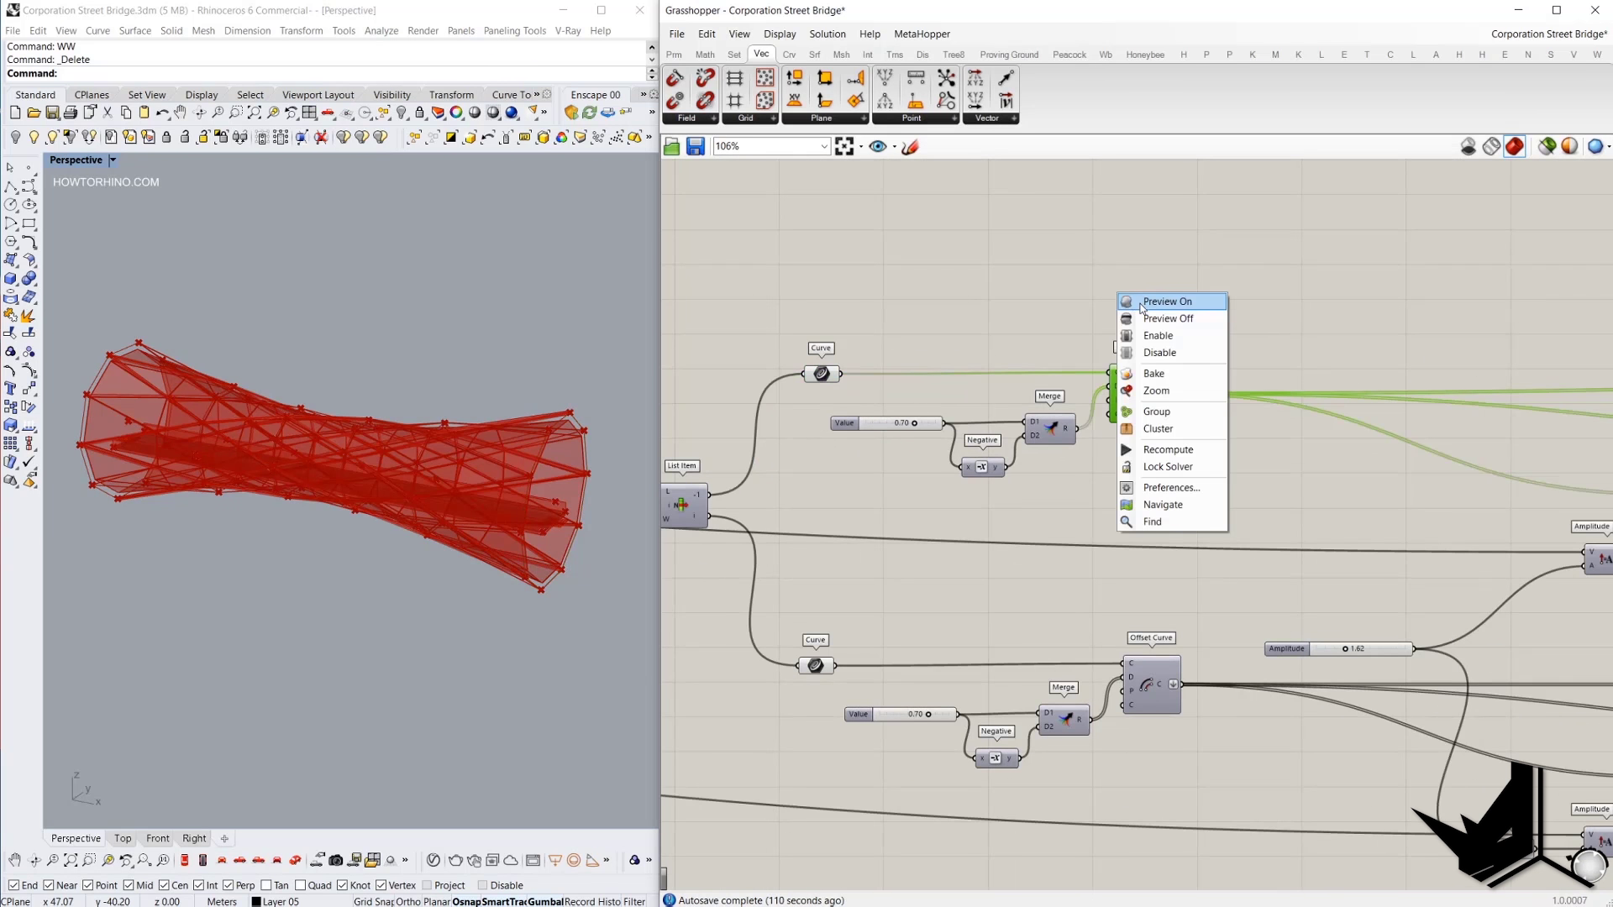
pyautogui.click(1146, 302)
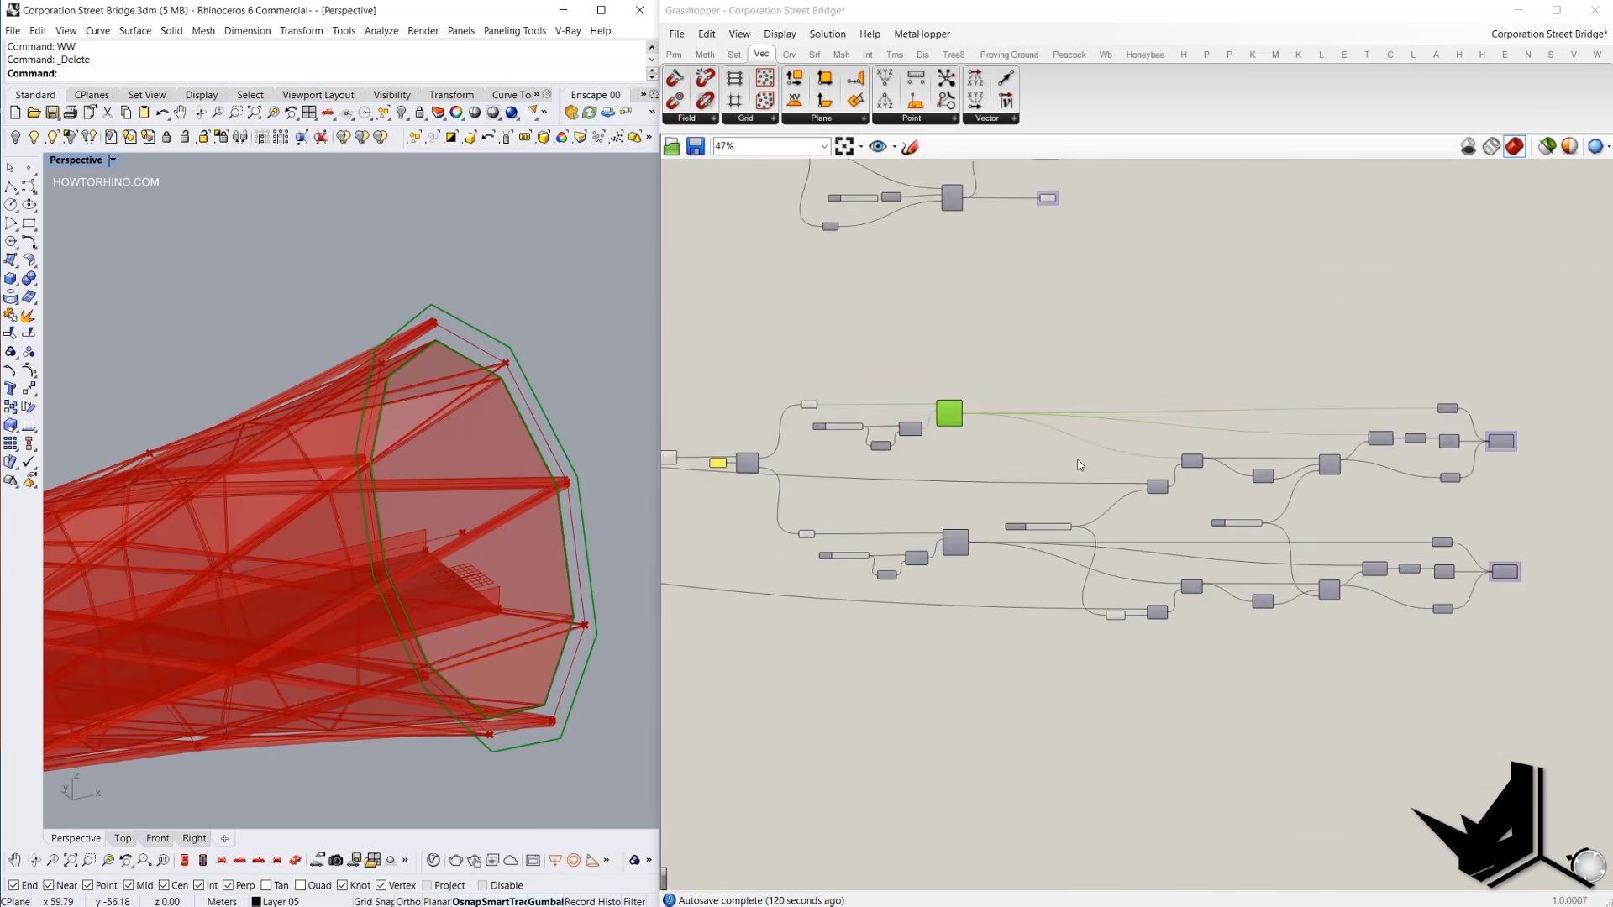
# Turn on the preview of the Move that shifts the first branch's offset rings outward.
pyautogui.scroll(2, 1080, 465)
pyautogui.moveTo(1081, 465); pyautogui.dragTo(999, 447, button='right')
pyautogui.scroll(2, 988, 483)
pyautogui.click(1192, 445)
pyautogui.middleClick(1122, 286)
pyautogui.click(1149, 293)
pyautogui.moveTo(1151, 456); pyautogui.dragTo(1279, 441, button='right')
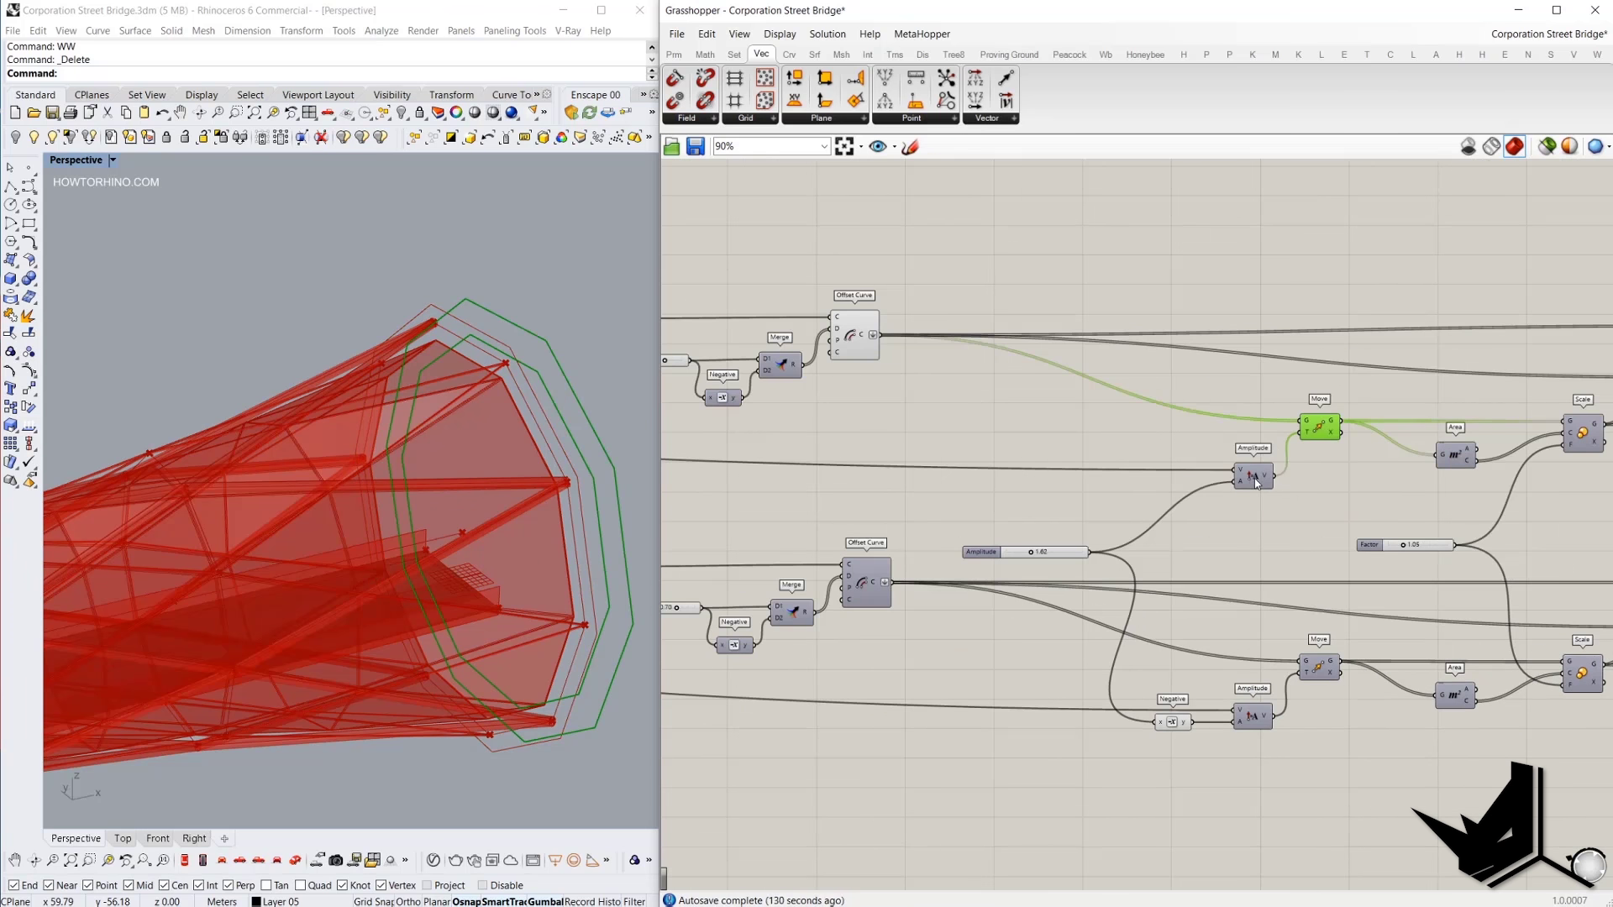
# Trace the vector source of the first branch's Amplitude and examine the moved rings at the tube's end.
pyautogui.scroll(-6, 1255, 481)
pyautogui.moveTo(1001, 478); pyautogui.dragTo(891, 437, button='right')
pyautogui.scroll(5, 850, 424)
pyautogui.click(836, 410)
pyautogui.scroll(-3, 840, 411)
pyautogui.moveTo(1165, 411); pyautogui.dragTo(984, 411, button='right')
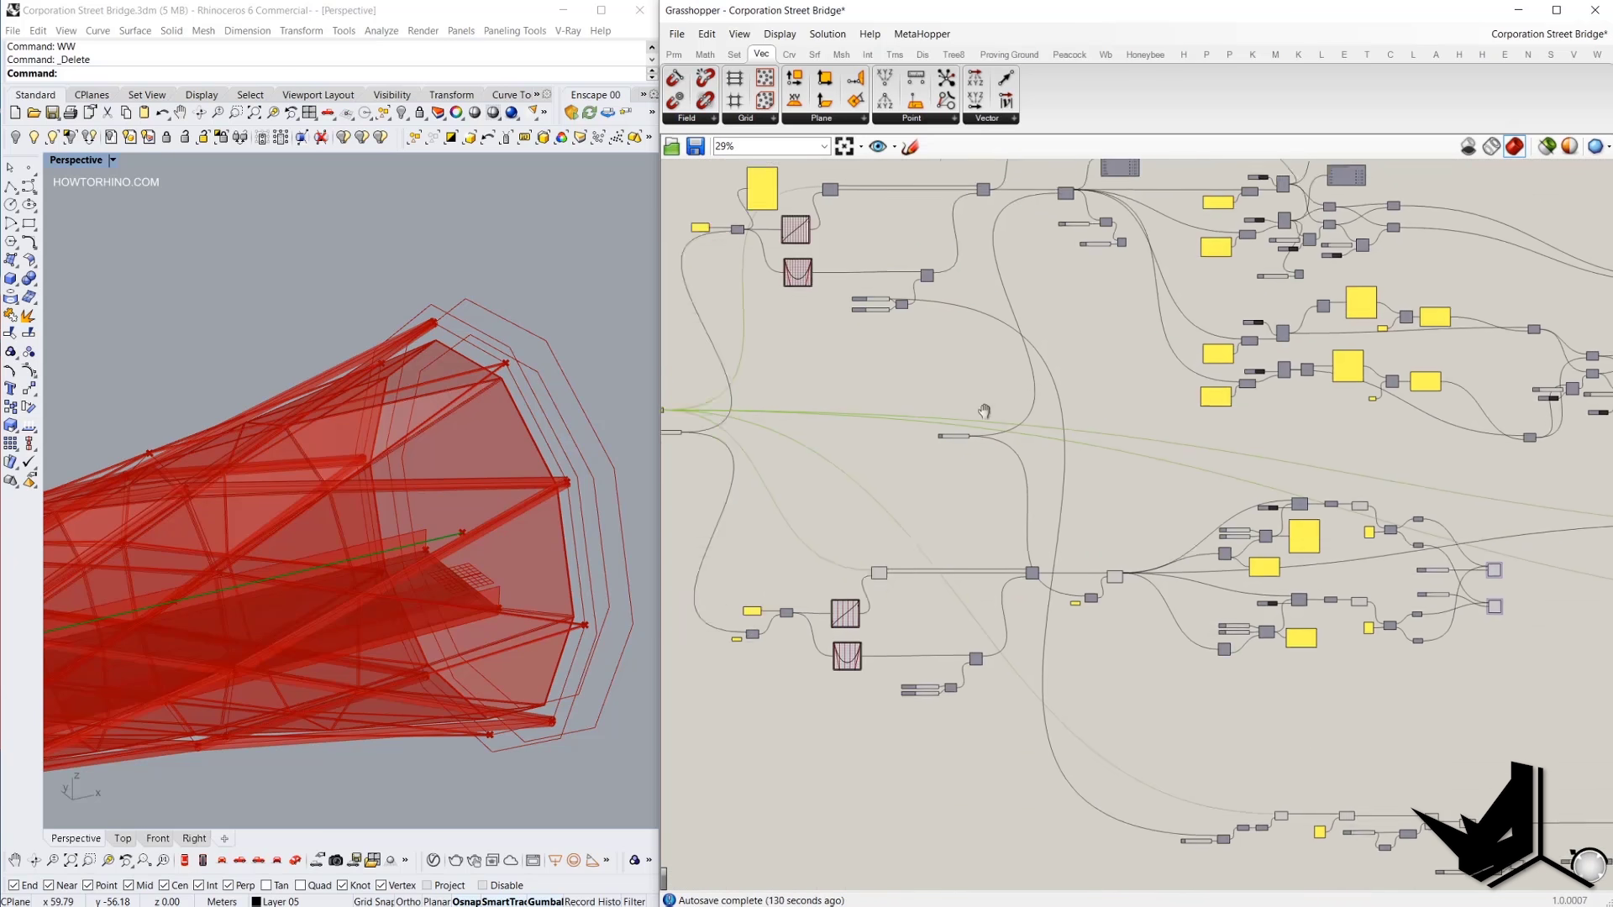
pyautogui.scroll(4, 1176, 471)
pyautogui.click(1227, 479)
pyautogui.moveTo(641, 428); pyautogui.dragTo(602, 417, button='right')
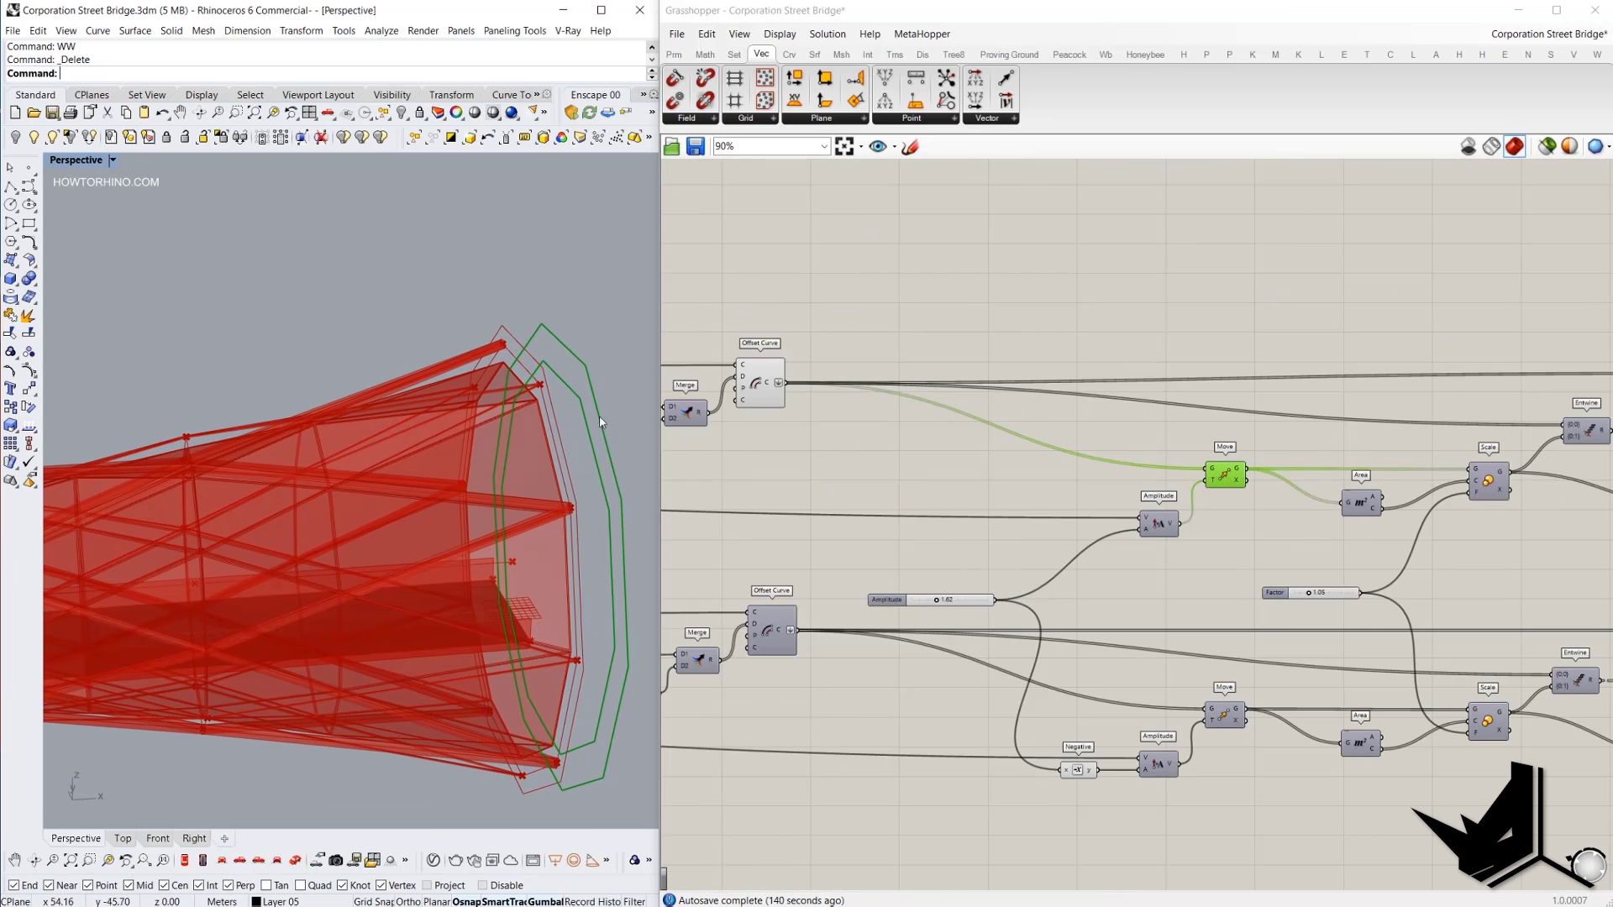
# Preview the Scale that enlarges the moved rings about their Area centroids in the first branch.
pyautogui.moveTo(1308, 483); pyautogui.dragTo(1040, 459, button='right')
pyautogui.scroll(2, 1214, 464)
pyautogui.click(1222, 456)
pyautogui.scroll(-2, 1222, 456)
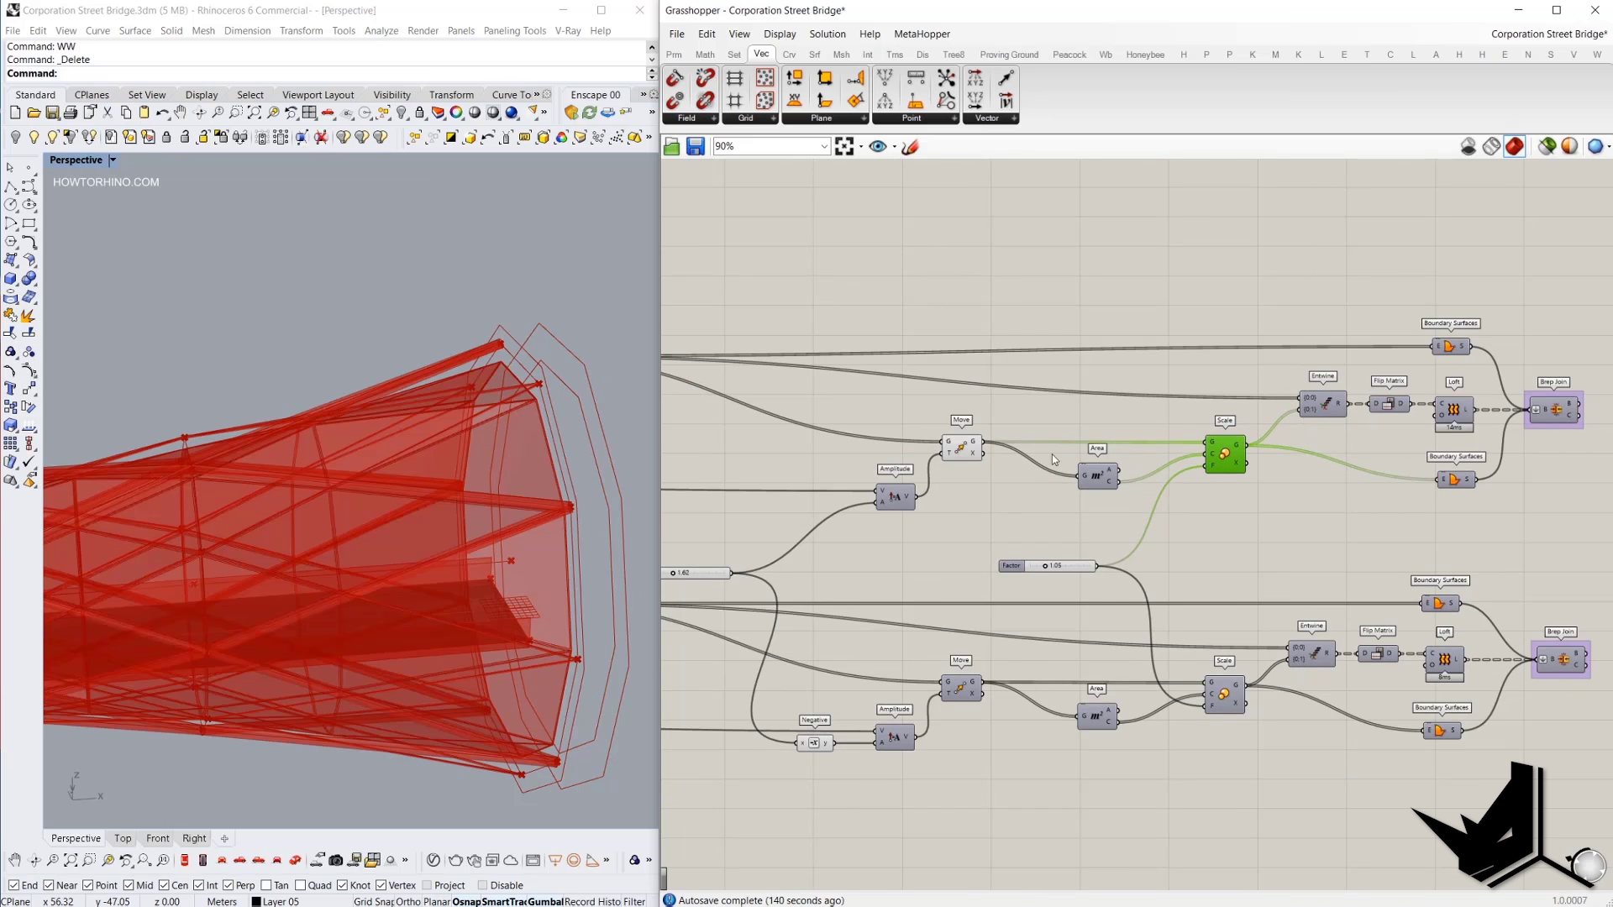
pyautogui.moveTo(1251, 400); pyautogui.dragTo(1430, 473, button='right')
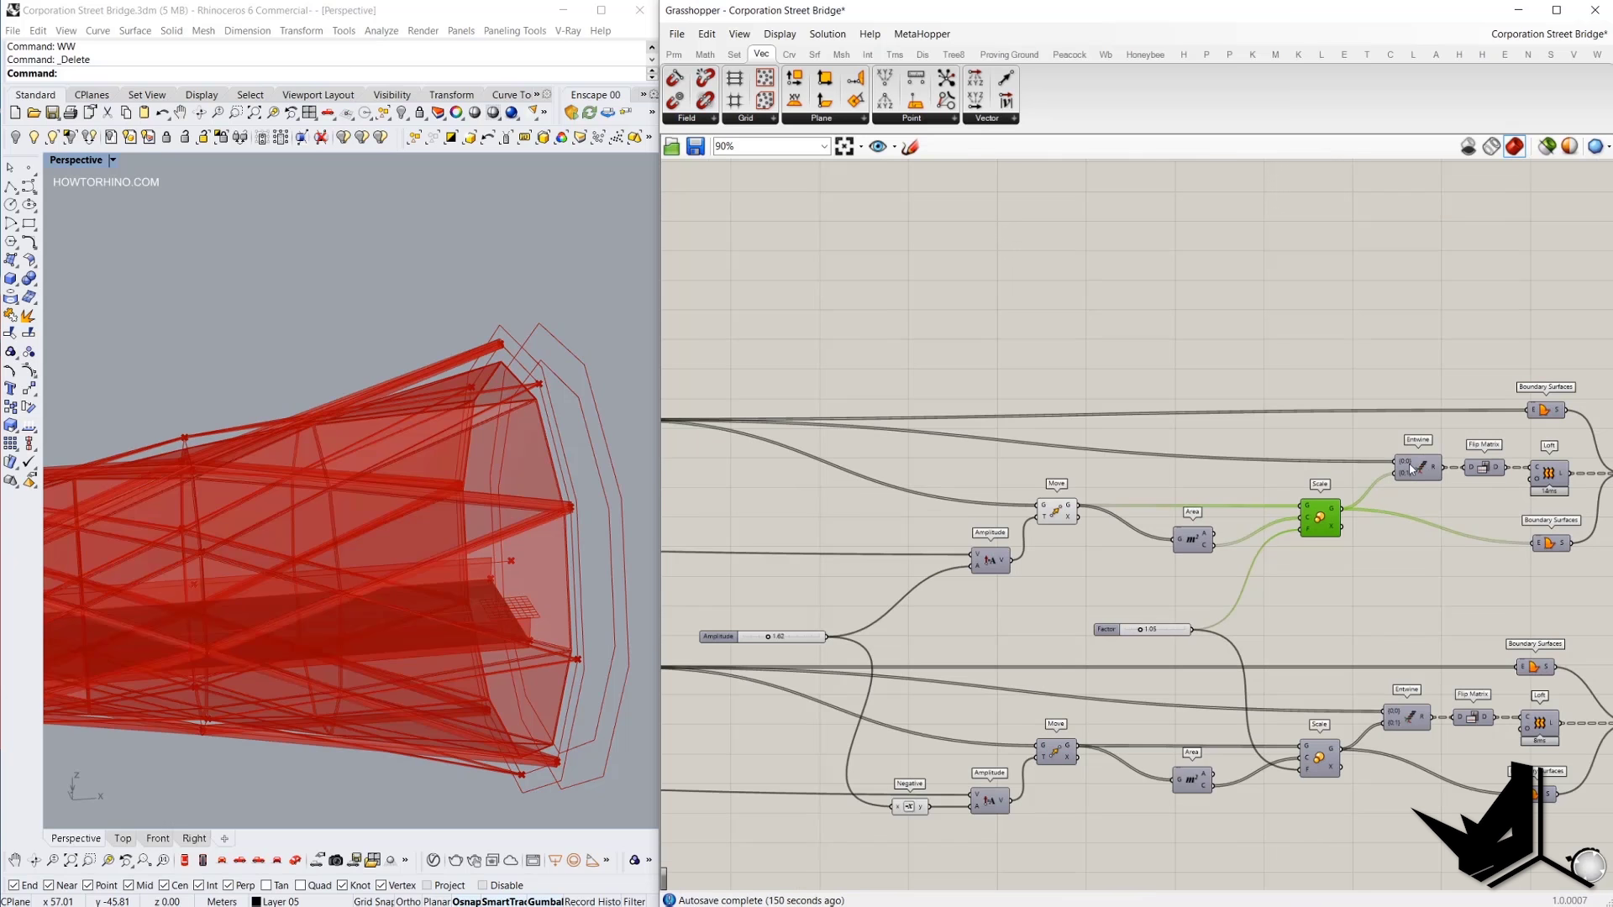
pyautogui.moveTo(1411, 468)
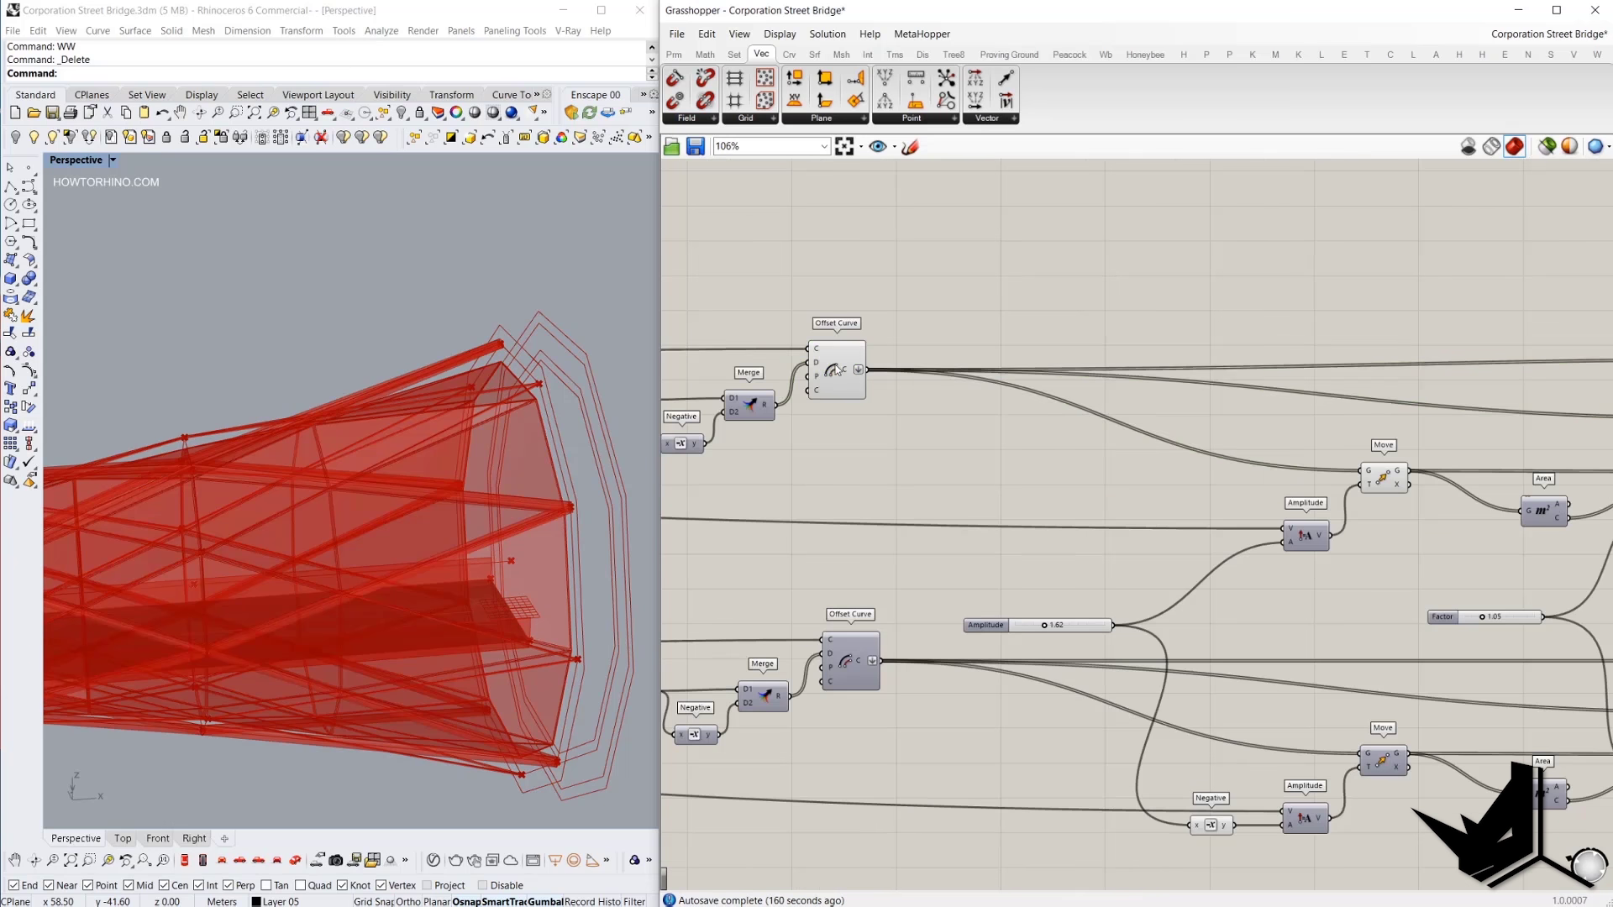
# Highlight the first branch's Offset Curve and Scale outputs to compare the ring pairs feeding Entwine.
pyautogui.click(835, 371)
pyautogui.press('space')
pyautogui.moveTo(1197, 374); pyautogui.dragTo(862, 365, button='right')
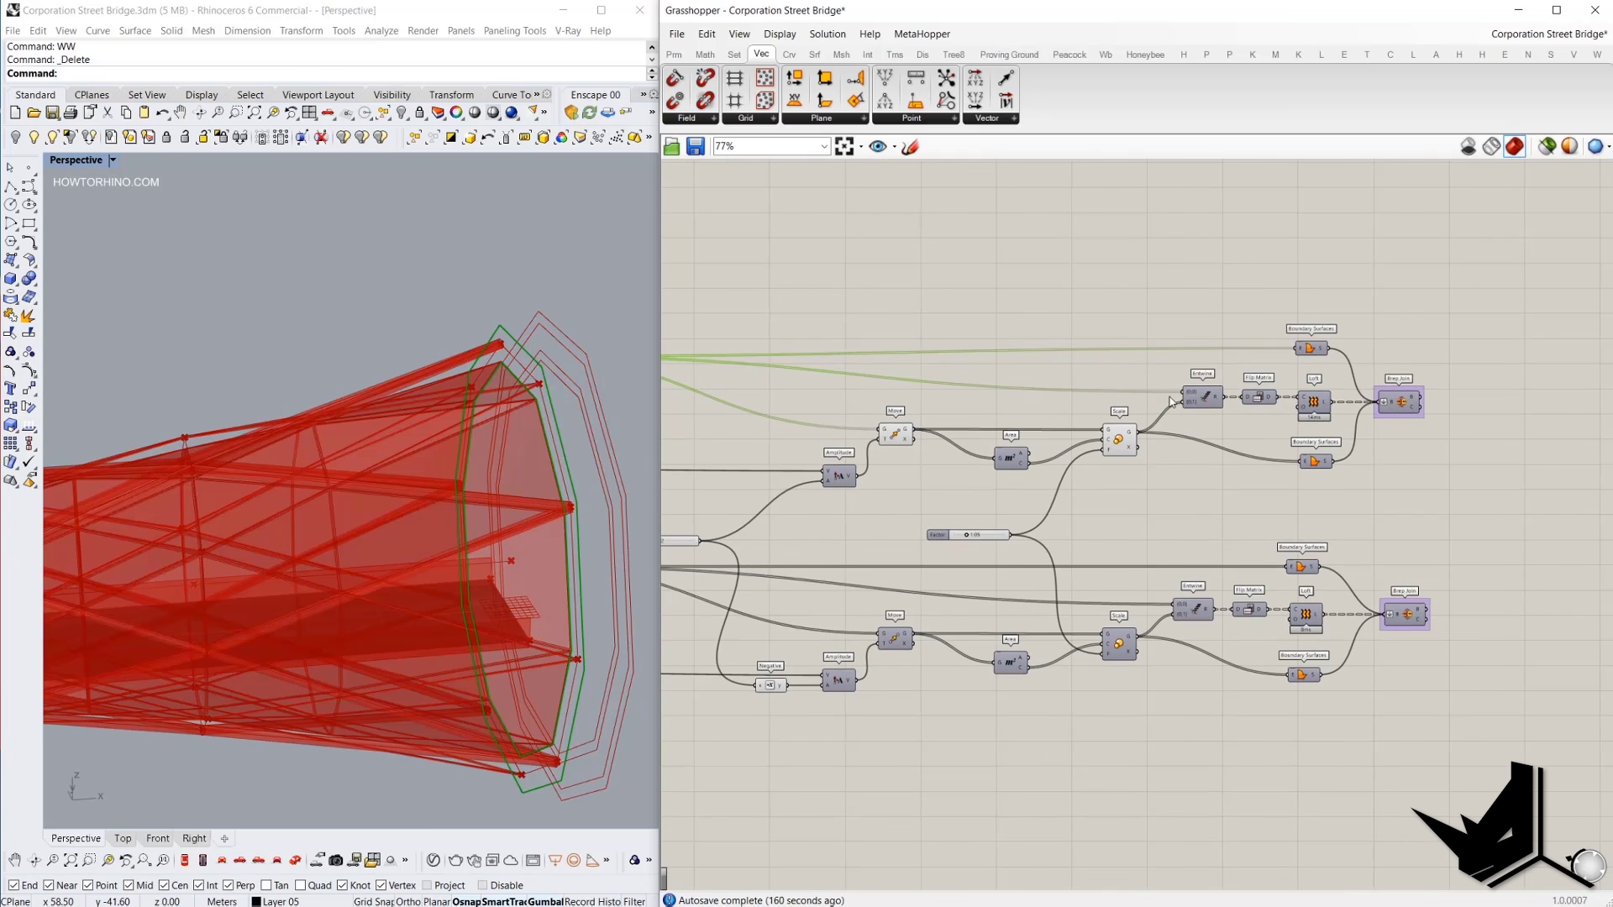
pyautogui.click(1117, 447)
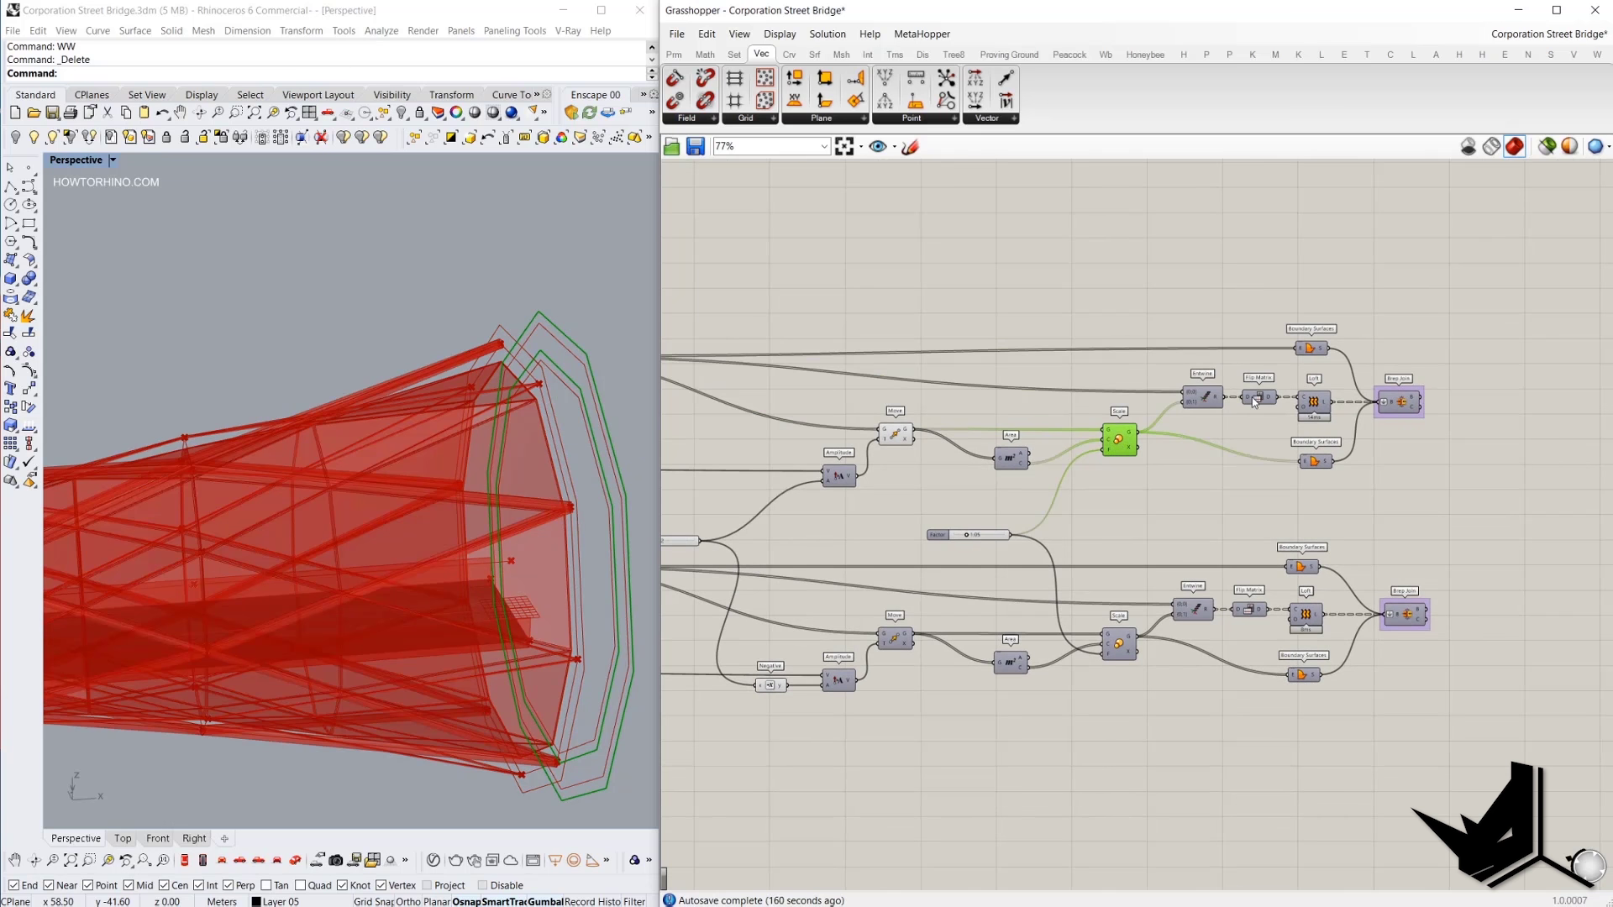
pyautogui.scroll(4, 1255, 402)
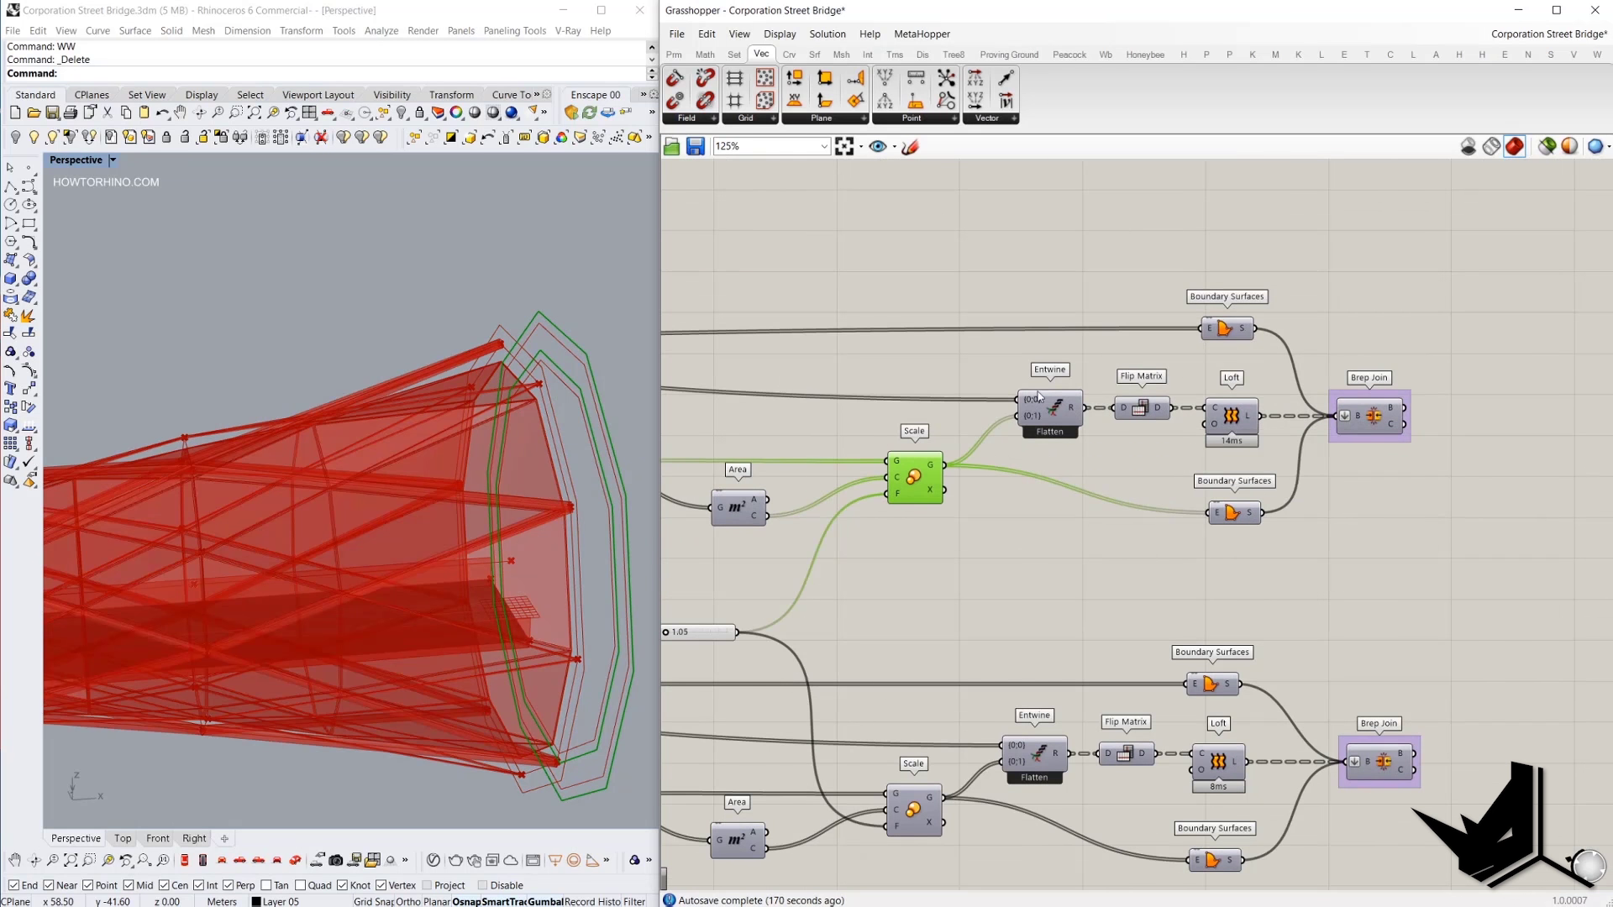
# Trace the outer ring pair and the lofting between them on a screen capture, and dismiss the capture.
pyautogui.press('Print')
pyautogui.moveTo(196, 184)
pyautogui.mouseDown()
pyautogui.moveTo(991, 882)
pyautogui.moveTo(1589, 863)
pyautogui.mouseUp()
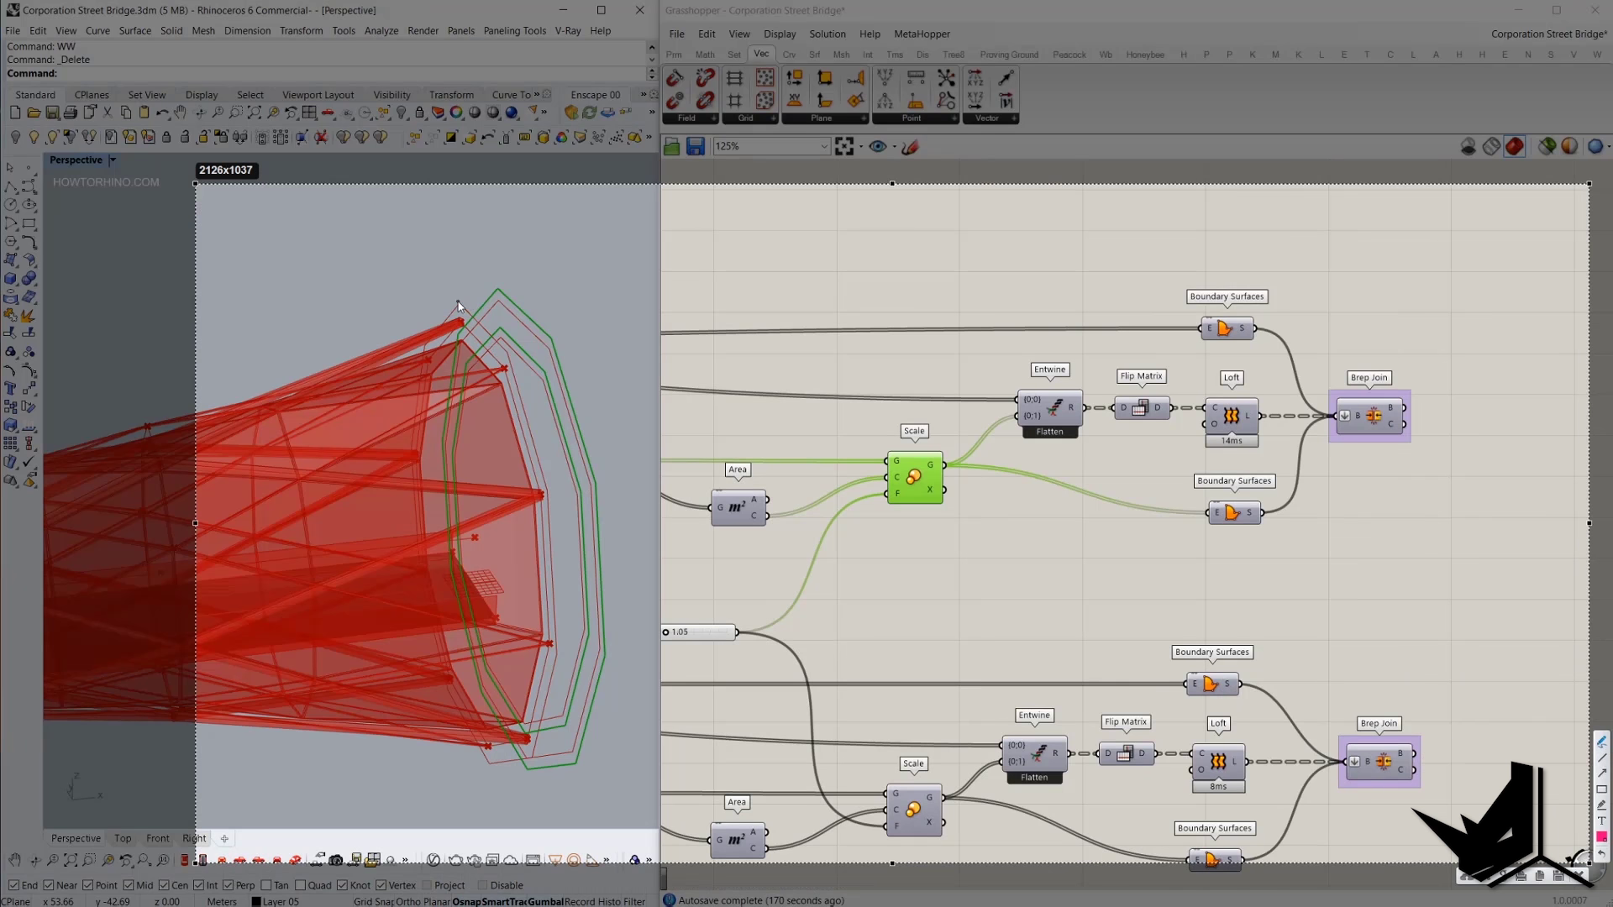
pyautogui.moveTo(497, 290)
pyautogui.mouseDown()
pyautogui.moveTo(601, 471)
pyautogui.moveTo(483, 710)
pyautogui.mouseUp()
pyautogui.moveTo(437, 441)
pyautogui.mouseDown()
pyautogui.moveTo(444, 331)
pyautogui.moveTo(525, 382)
pyautogui.moveTo(559, 538)
pyautogui.moveTo(547, 739)
pyautogui.moveTo(470, 653)
pyautogui.mouseUp()
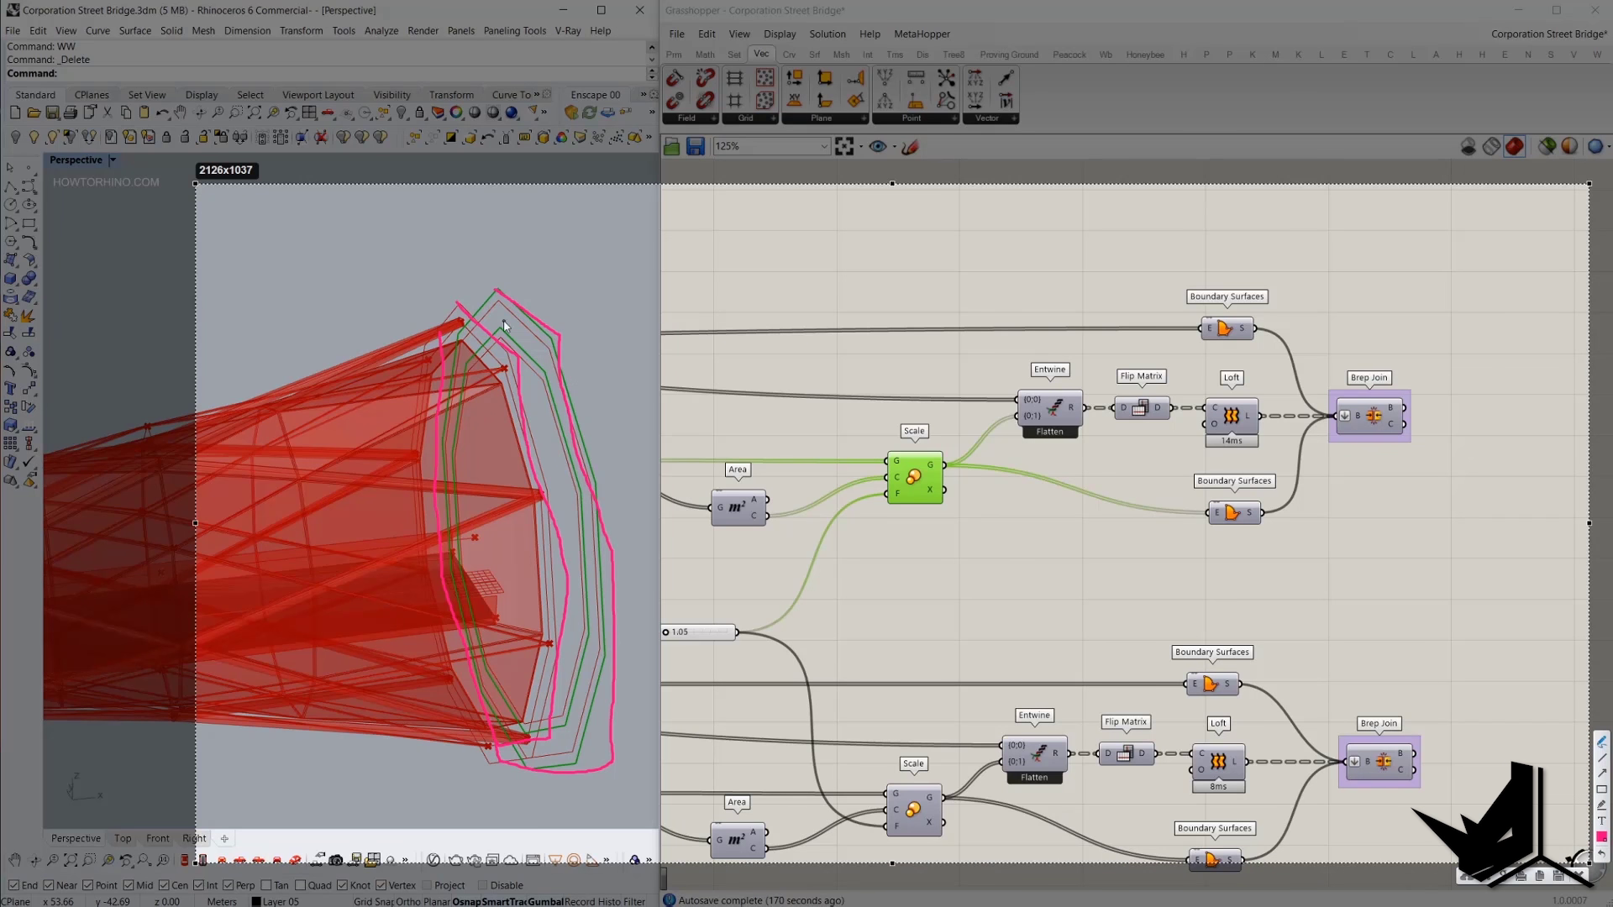
pyautogui.moveTo(504, 326)
pyautogui.mouseDown()
pyautogui.moveTo(538, 369)
pyautogui.moveTo(601, 672)
pyautogui.moveTo(563, 712)
pyautogui.moveTo(449, 301)
pyautogui.moveTo(451, 453)
pyautogui.mouseUp()
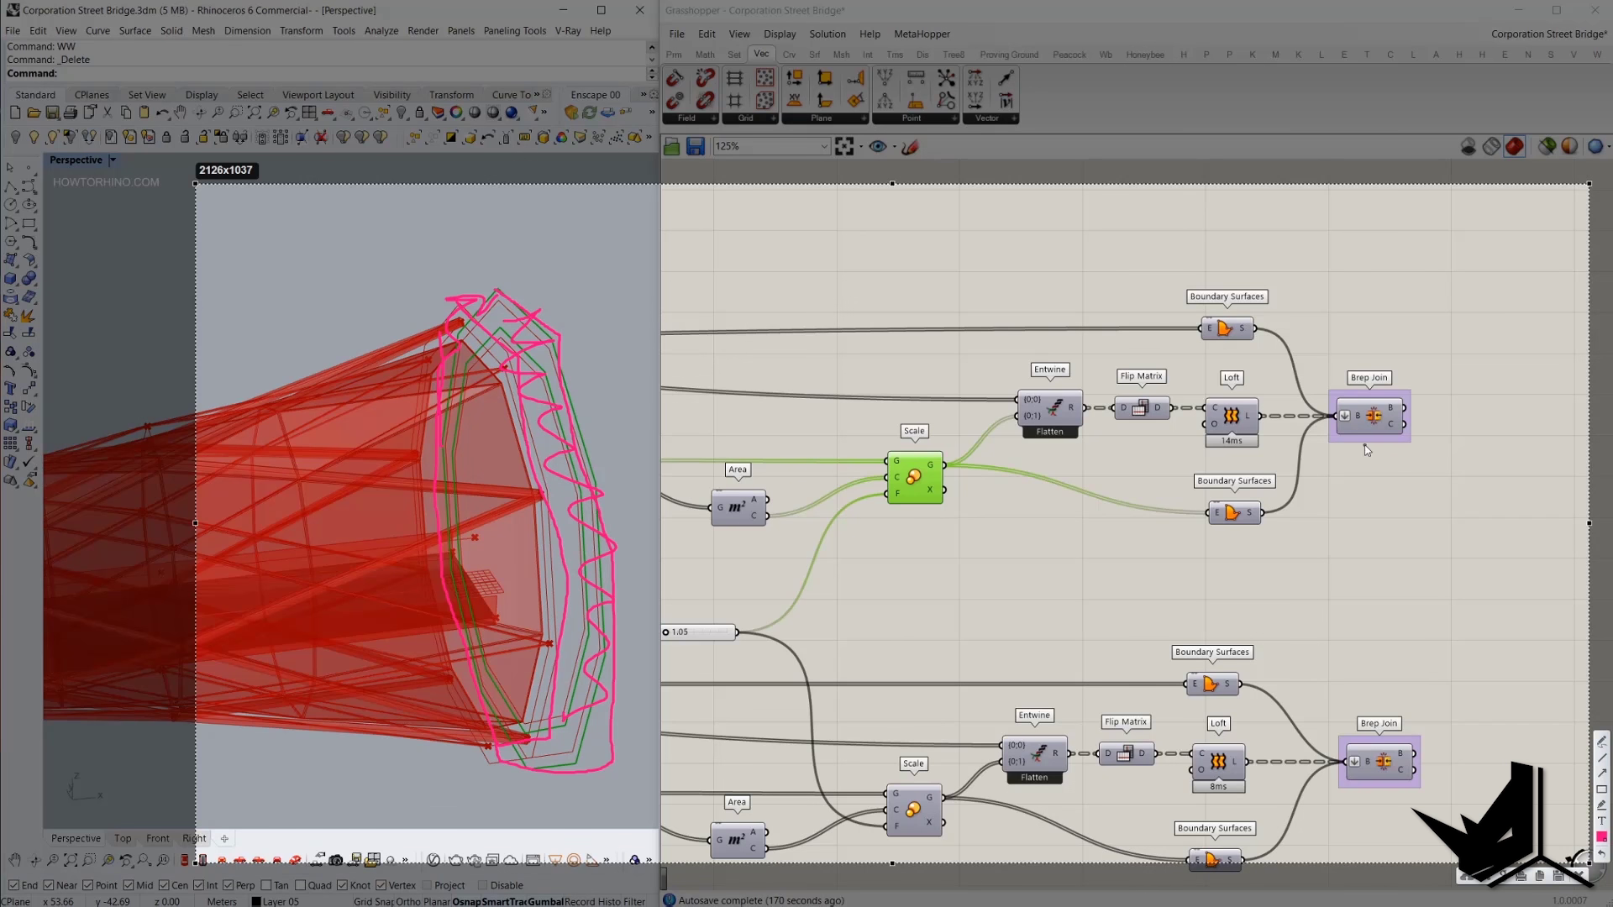
pyautogui.press('Escape')
# Preview the first branch's Loft and view the lofted ring faces from several angles.
pyautogui.click(1235, 428)
pyautogui.middleClick(1274, 236)
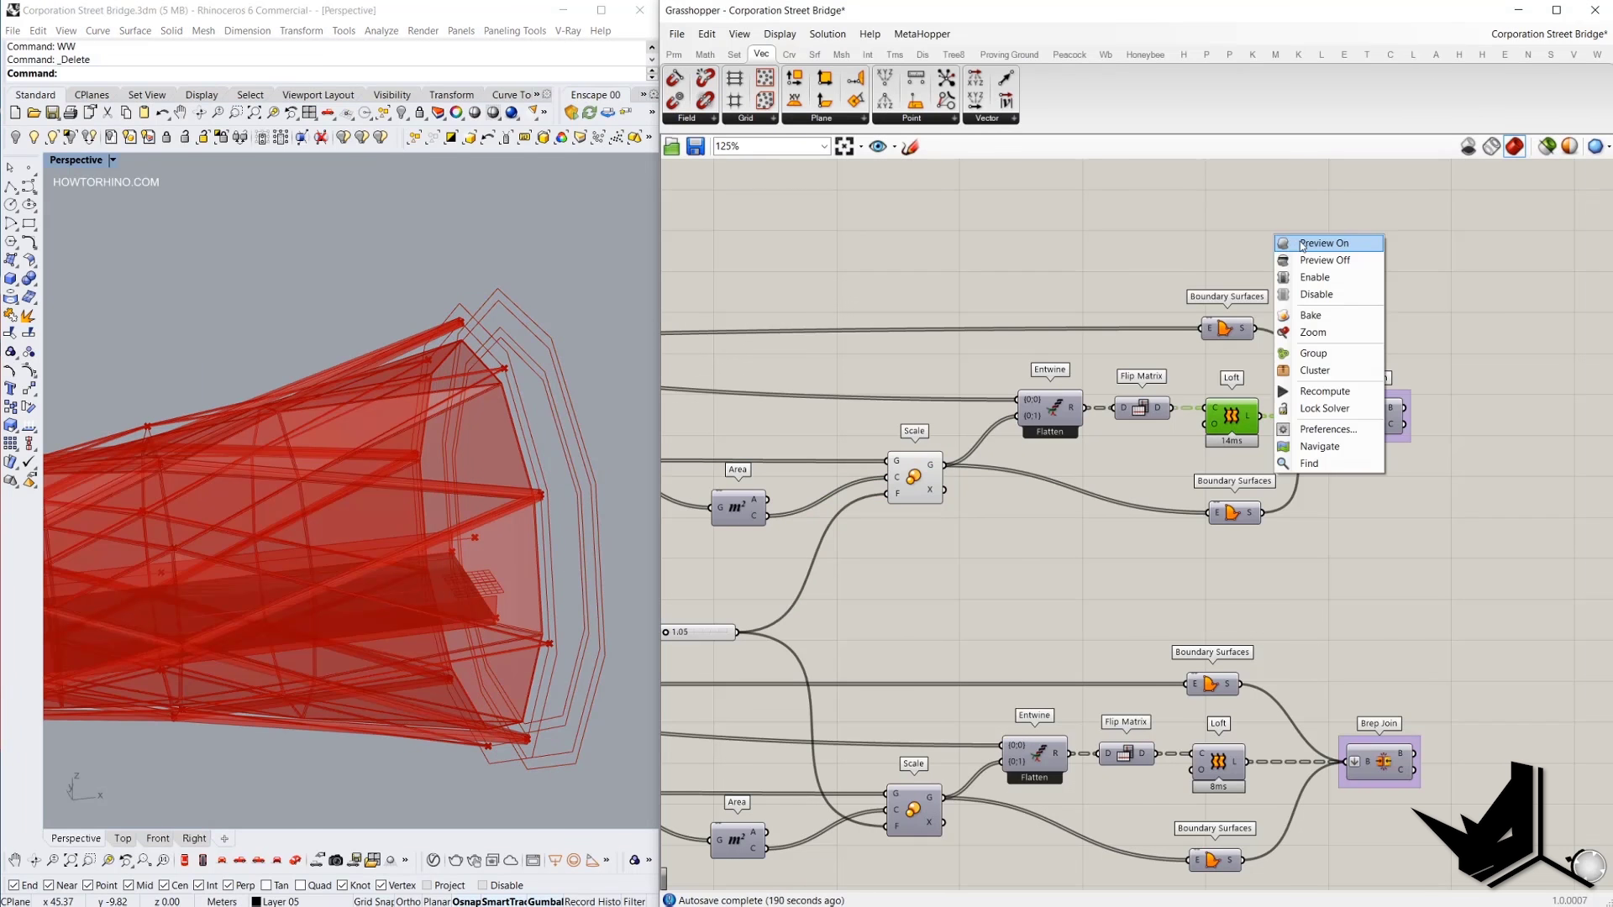
pyautogui.click(1296, 241)
pyautogui.moveTo(412, 368); pyautogui.dragTo(338, 336, button='right')
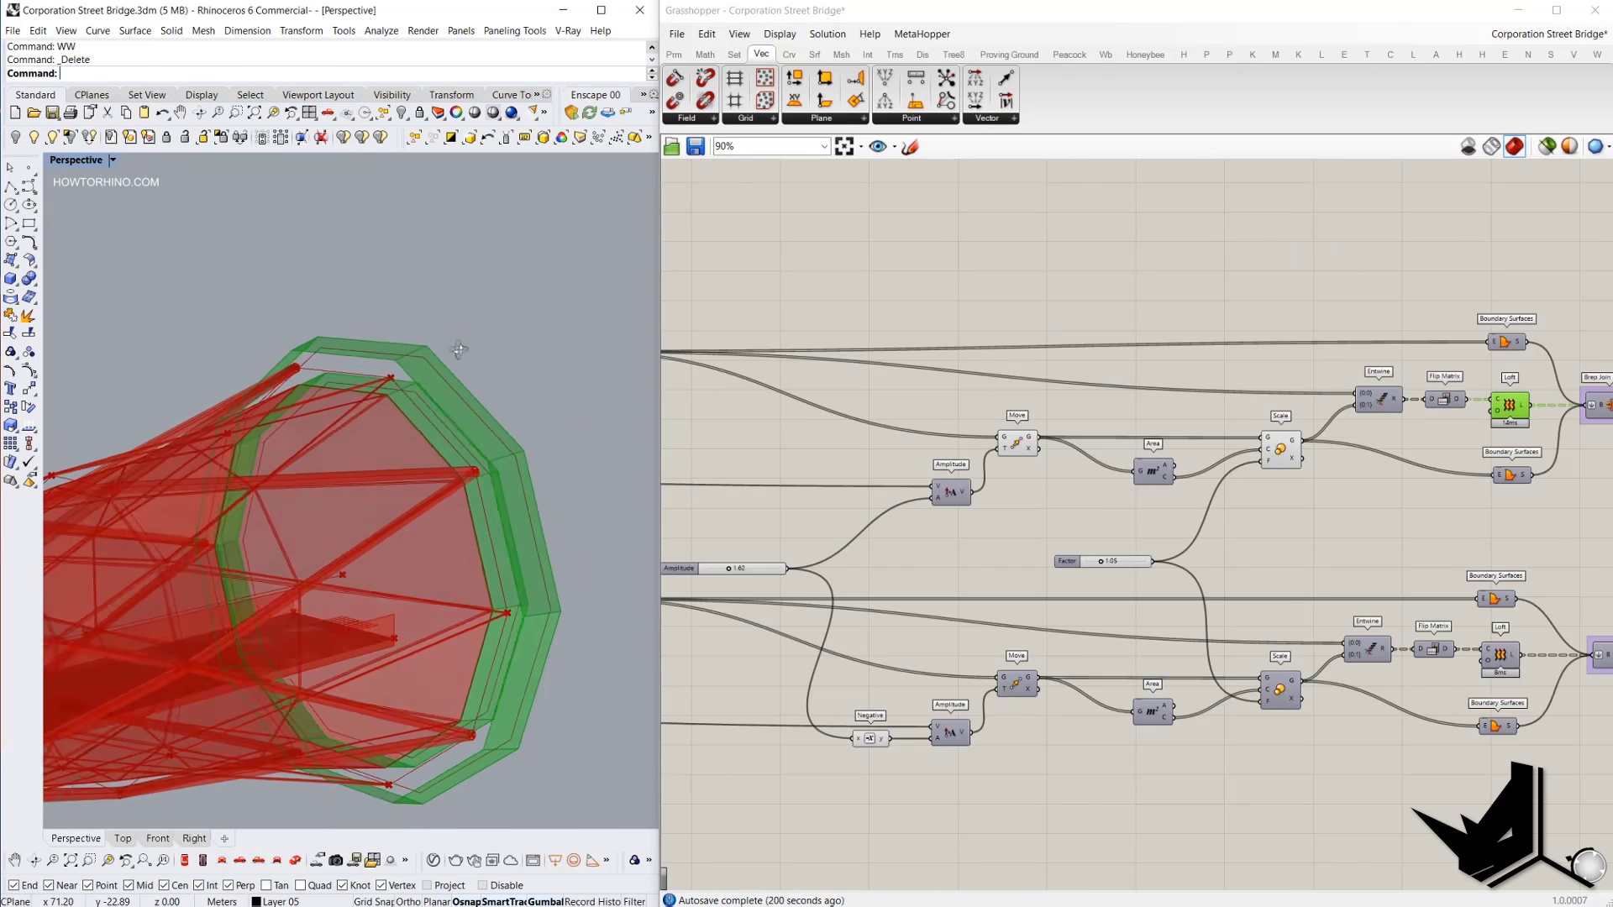
pyautogui.moveTo(328, 357); pyautogui.dragTo(298, 323, button='right')
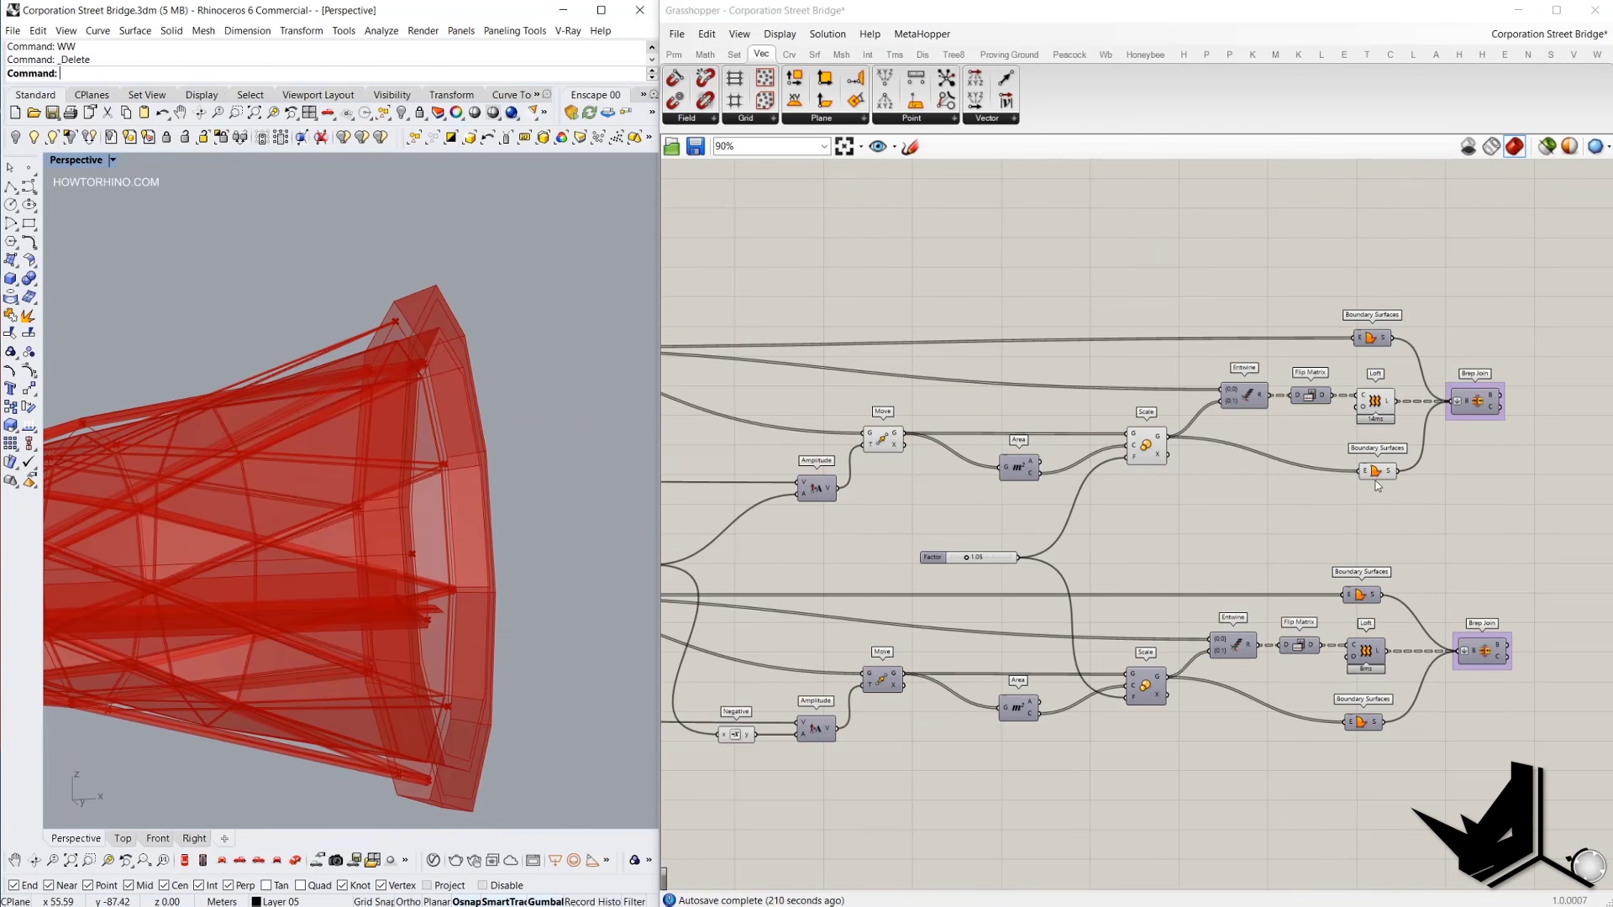
# Preview both Boundary Surfaces of the first branch and highlight the one capping the offset rings.
pyautogui.click(1375, 471)
pyautogui.click(1371, 338)
pyautogui.middleClick(1314, 264)
pyautogui.click(1335, 274)
pyautogui.moveTo(324, 378); pyautogui.dragTo(375, 396, button='right')
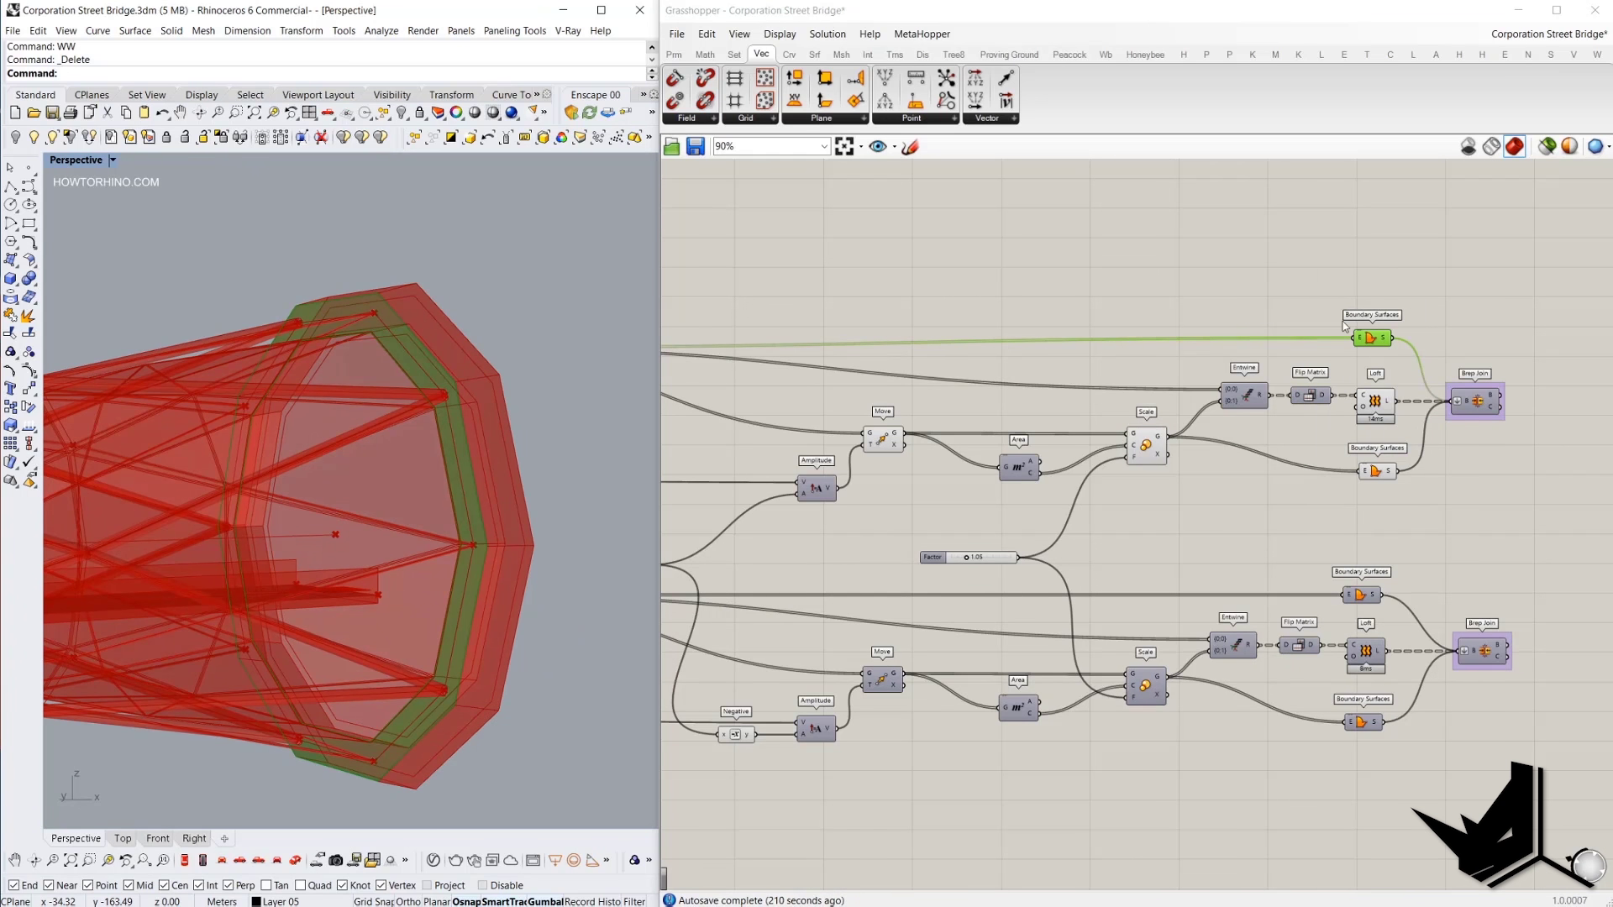
pyautogui.scroll(3, 1352, 432)
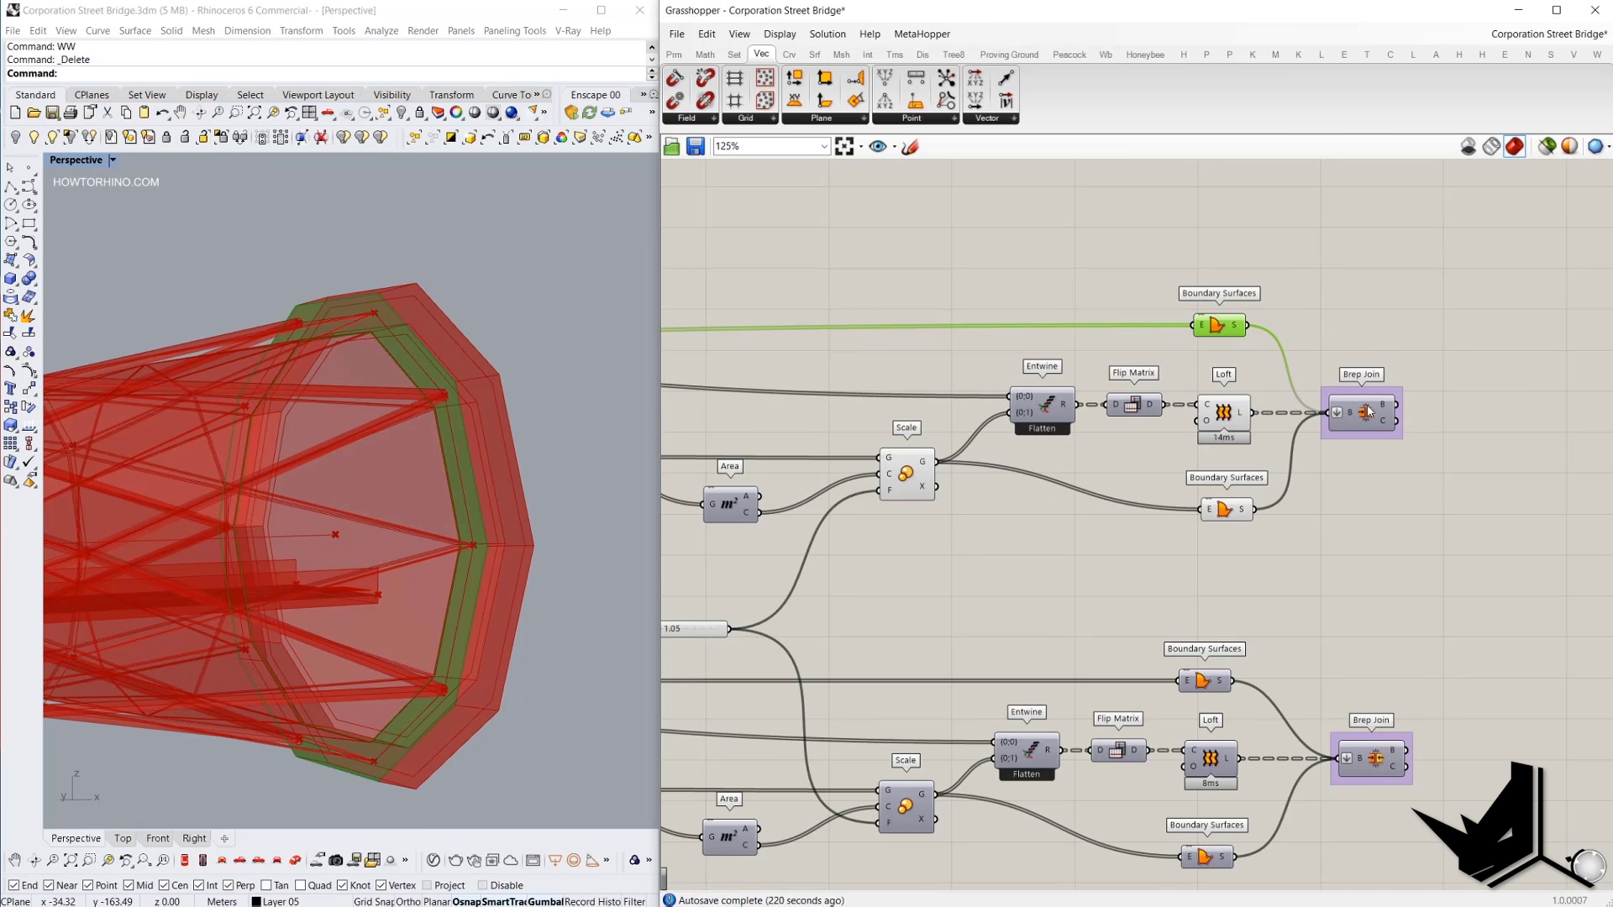
# Hide the first branch's Loft and Boundary Surfaces previews and turn on the Brep Join preview instead.
pyautogui.click(1366, 411)
pyautogui.moveTo(1267, 585); pyautogui.dragTo(1175, 244)
pyautogui.middleClick(1294, 235)
pyautogui.click(1331, 259)
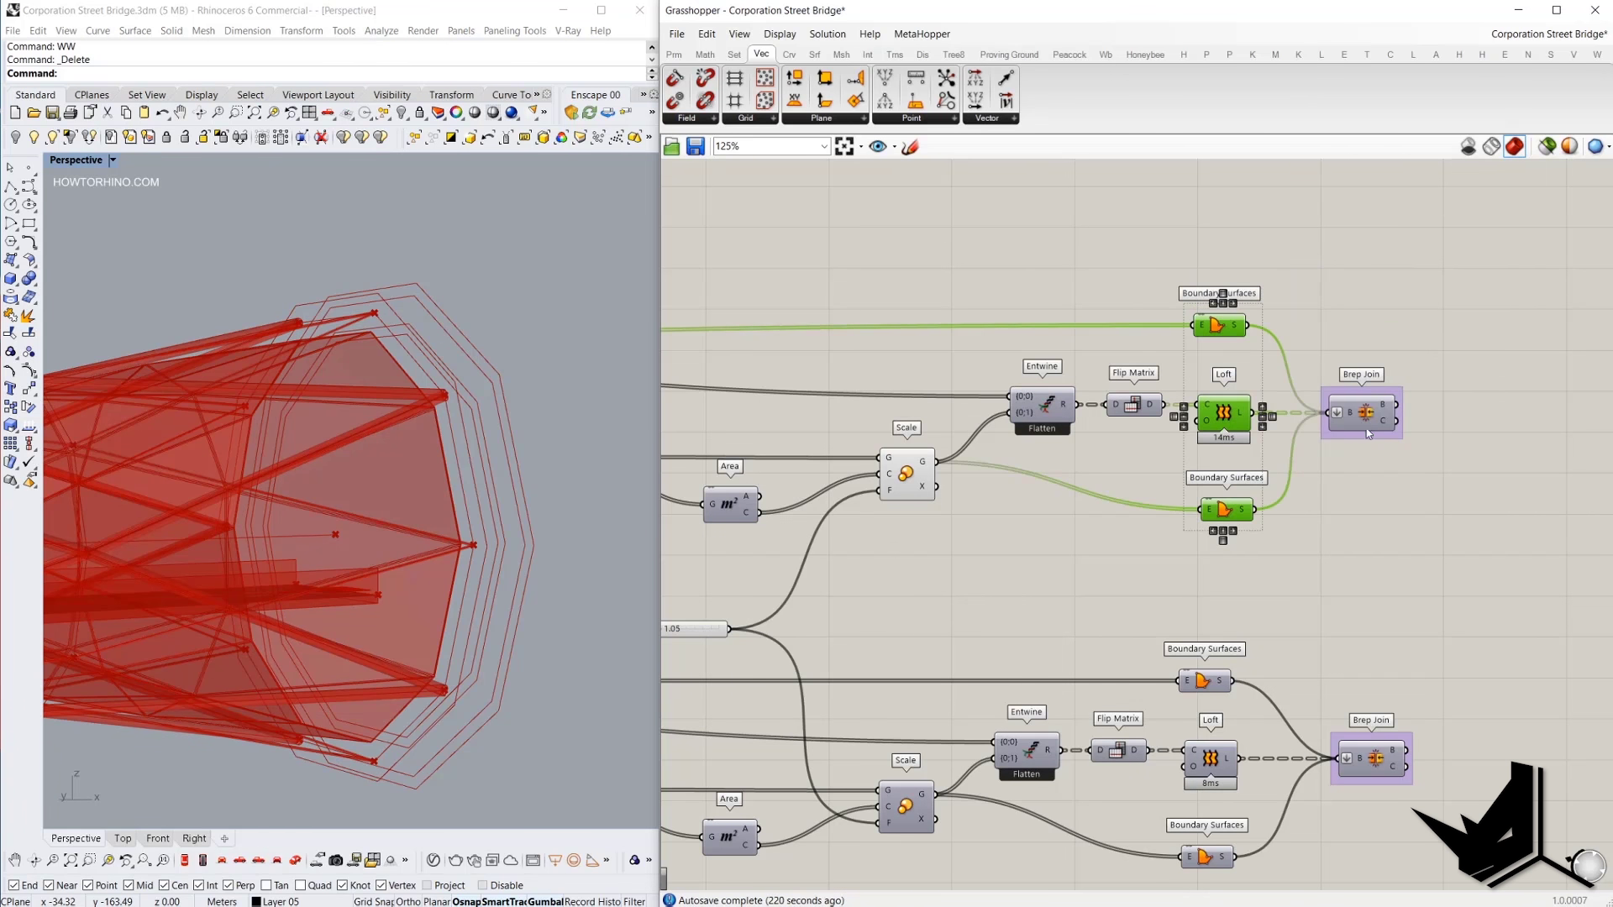
pyautogui.click(1367, 433)
pyautogui.rightClick(1359, 292)
pyautogui.click(1388, 302)
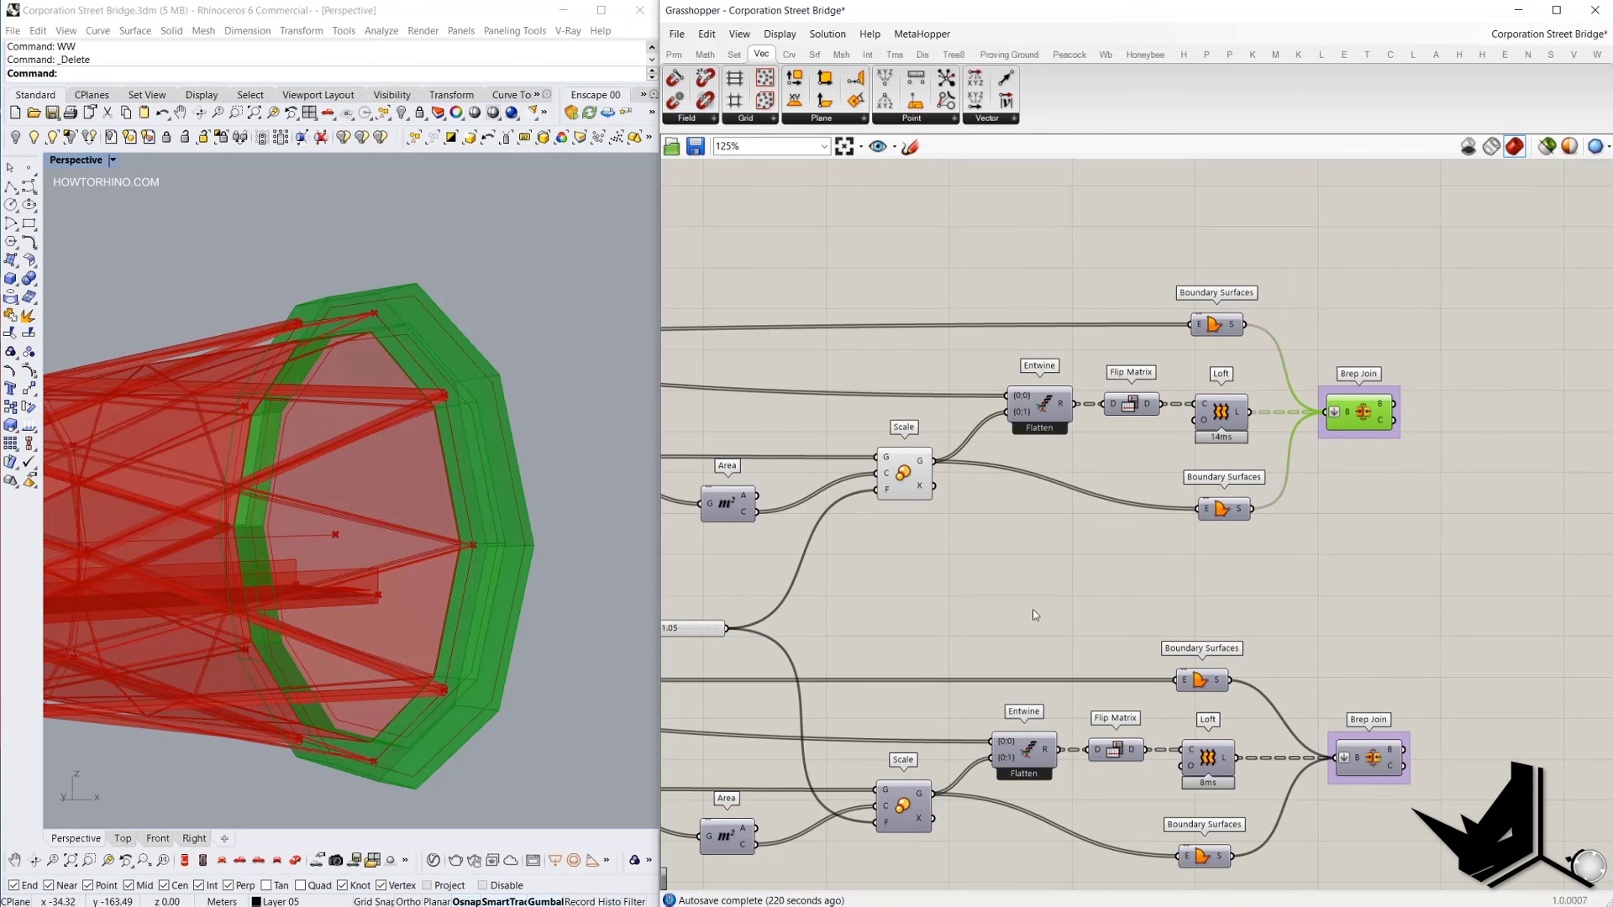
# Turn off the preview of the first branch's Scale and Entwine and view the whole bridge.
pyautogui.moveTo(1032, 611); pyautogui.dragTo(855, 294)
pyautogui.middleClick(888, 221)
pyautogui.click(939, 244)
pyautogui.scroll(-11, 611, 323)
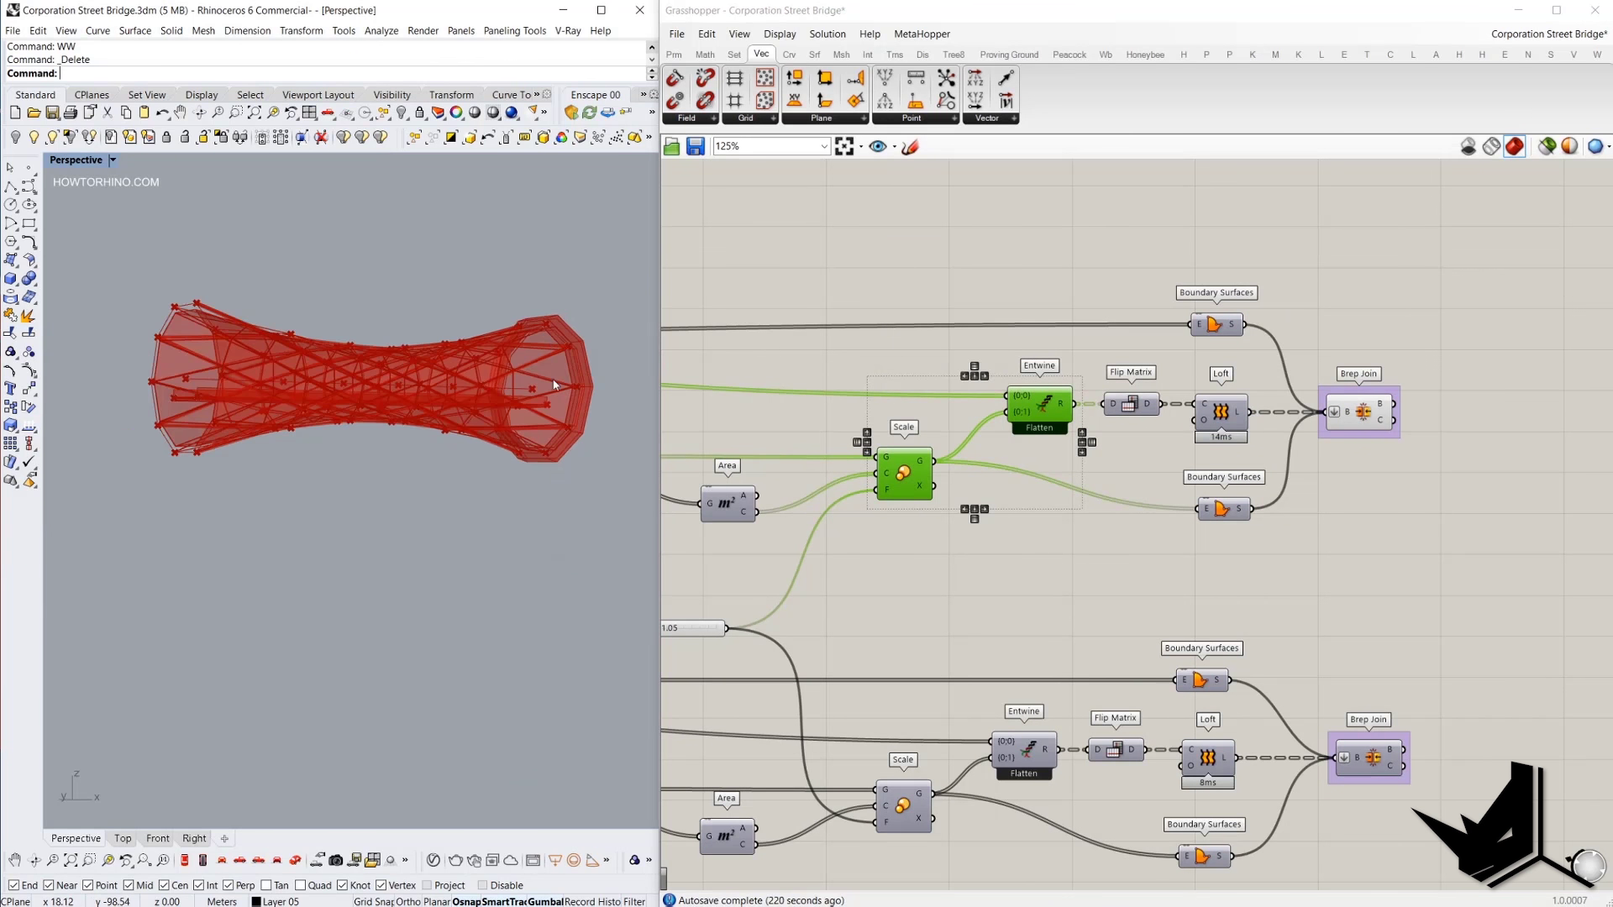
# Turn on the preview of the second branch's Offset Curve and view its rings at the tube's opposite end.
pyautogui.scroll(8, 554, 385)
pyautogui.moveTo(947, 518); pyautogui.dragTo(1360, 281, button='right')
pyautogui.moveTo(250, 366); pyautogui.dragTo(284, 373, button='right')
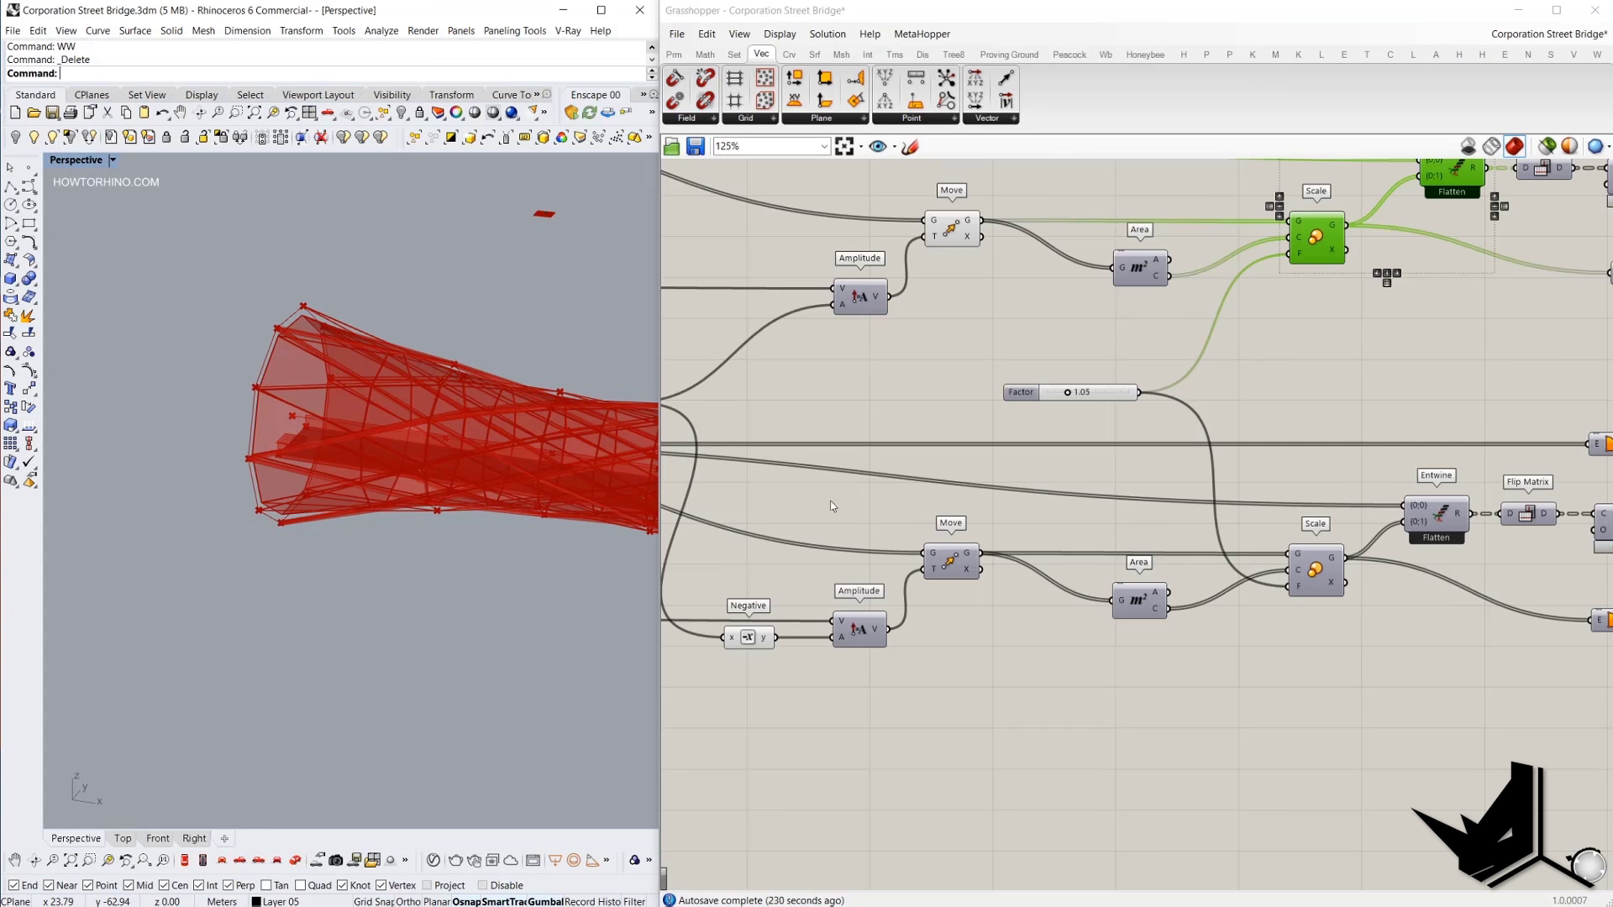
pyautogui.moveTo(1023, 550); pyautogui.dragTo(1165, 490, button='right')
pyautogui.scroll(-1, 1160, 512)
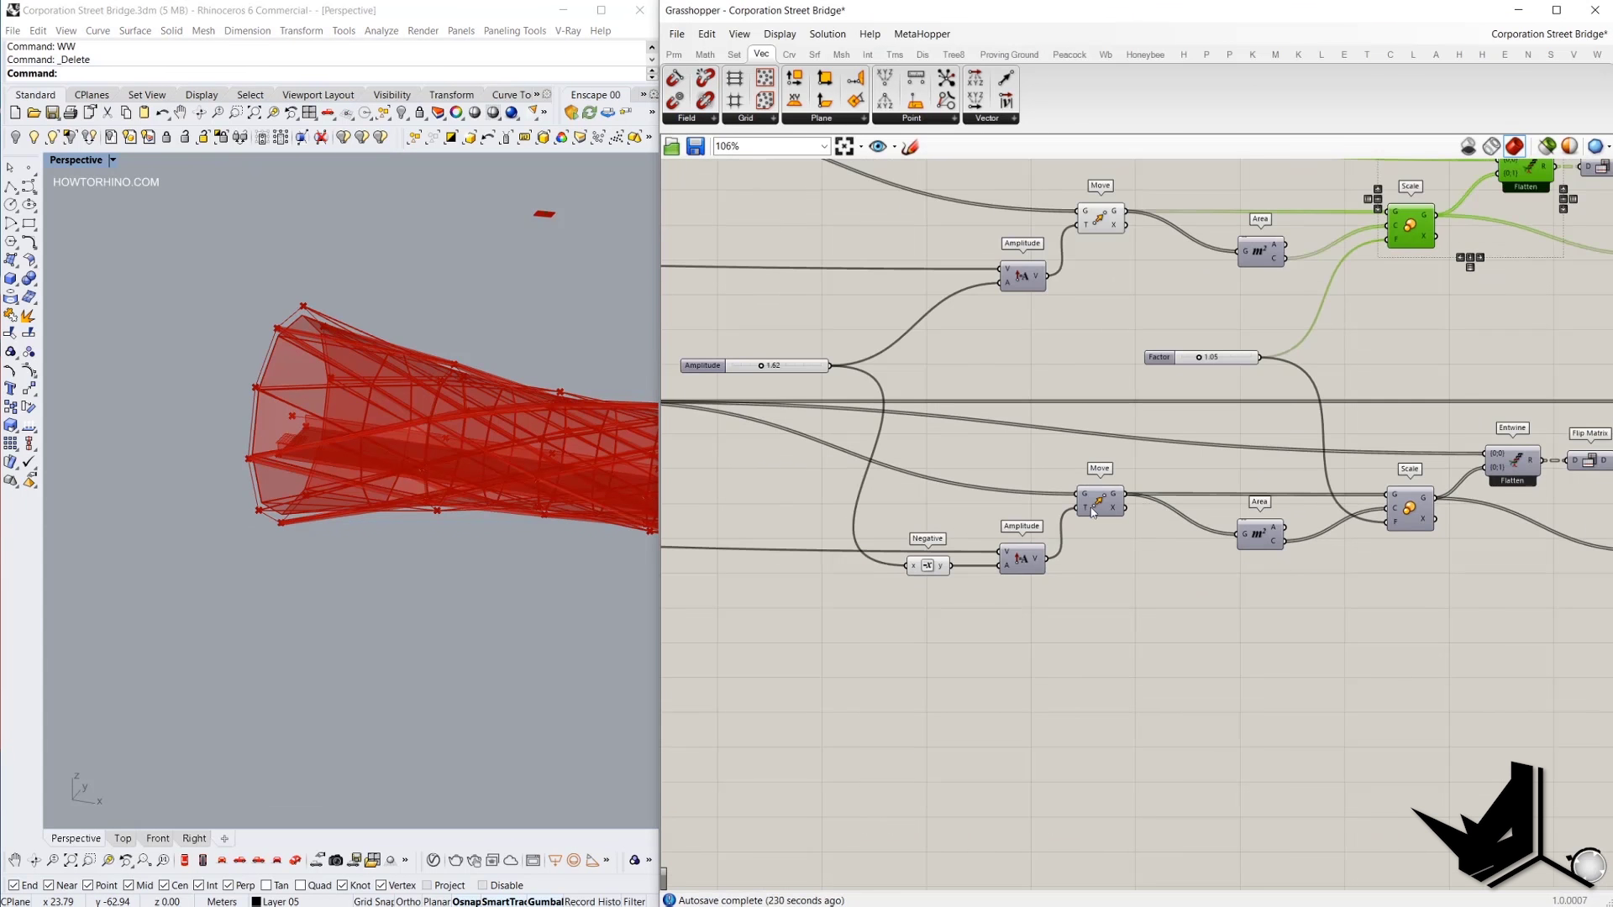
pyautogui.scroll(1, 1058, 526)
pyautogui.scroll(-2, 1466, 531)
pyautogui.moveTo(756, 429); pyautogui.dragTo(1084, 476, button='right')
pyautogui.click(1088, 476)
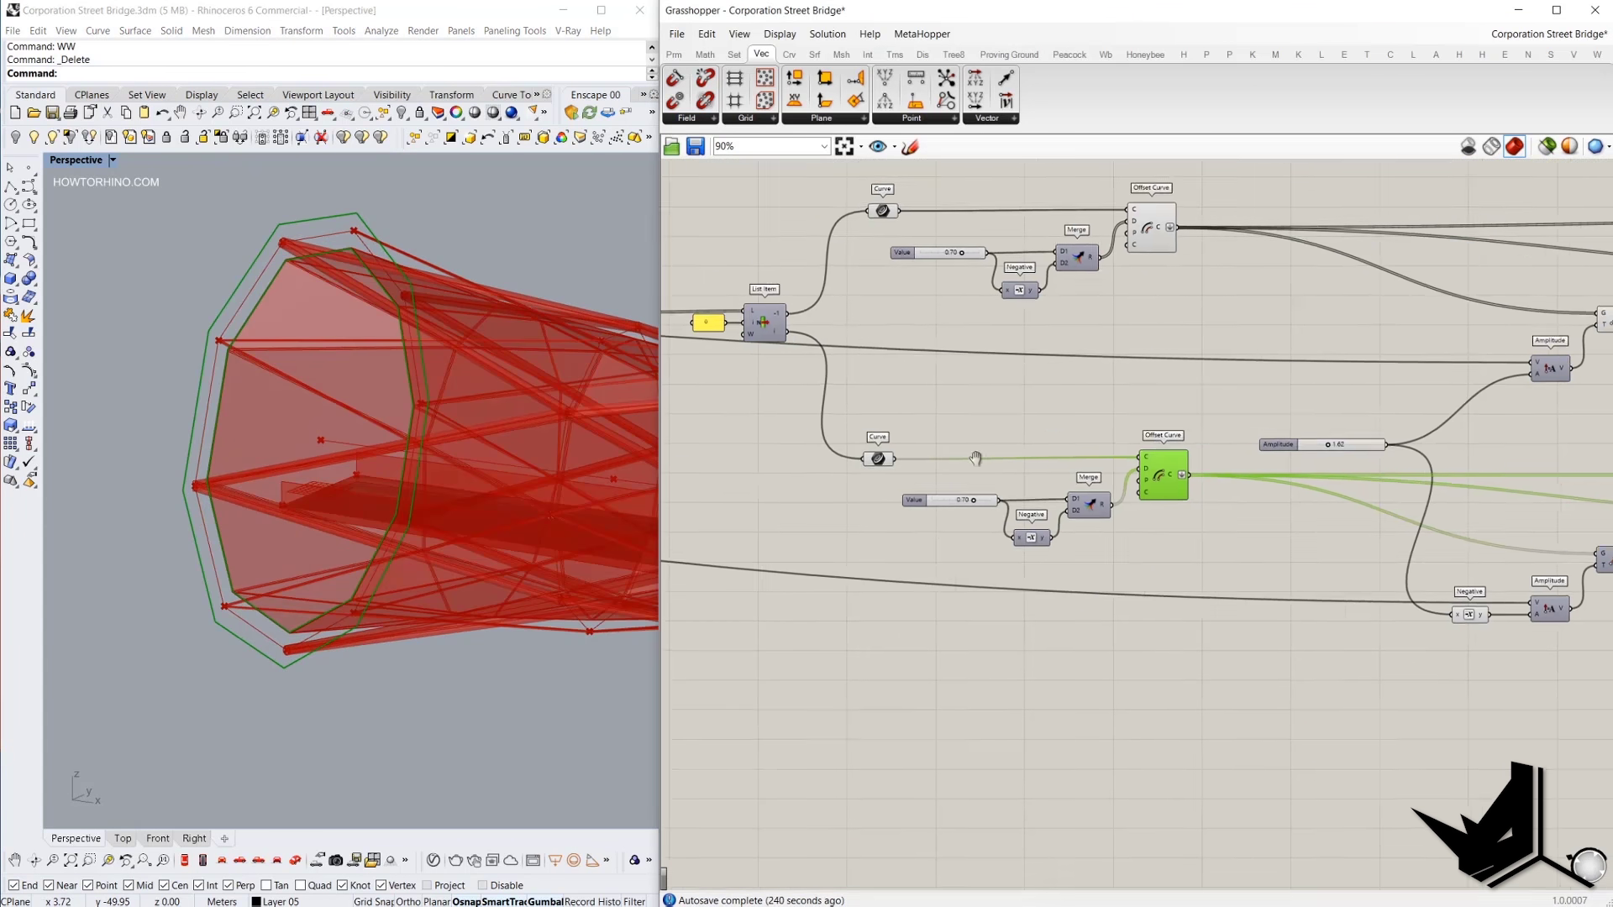
# Preview the second branch's Move, driven by the negative amplitude, and view the shifted rings.
pyautogui.scroll(3, 1008, 468)
pyautogui.moveTo(1193, 442); pyautogui.dragTo(1100, 434, button='right')
pyautogui.moveTo(1581, 563); pyautogui.dragTo(1185, 533, button='right')
pyautogui.scroll(-1, 1184, 532)
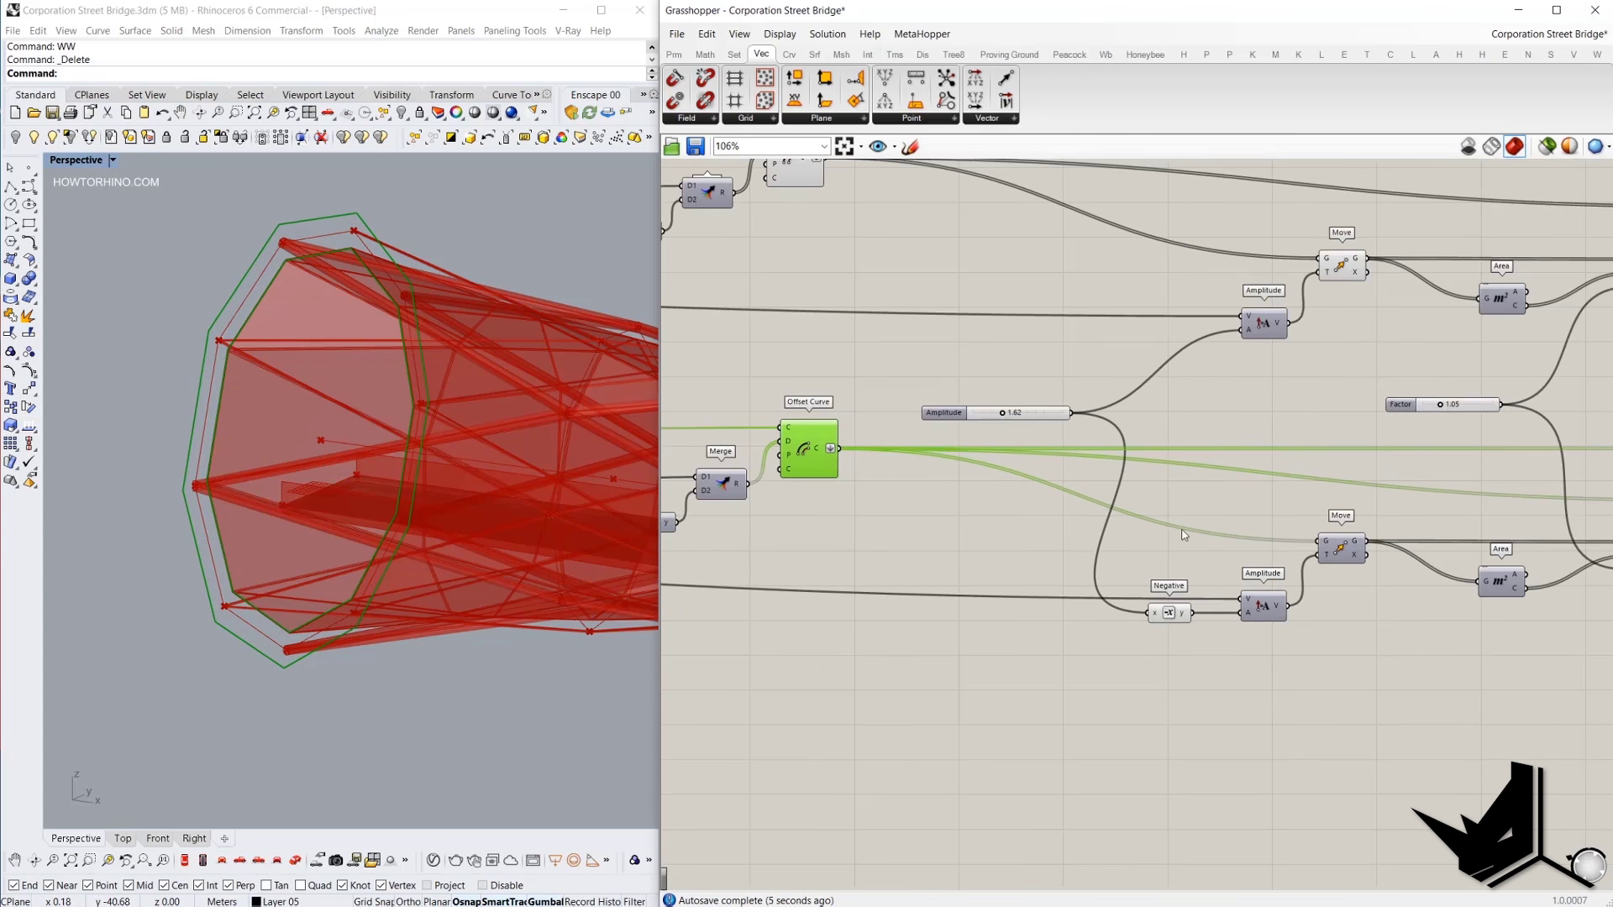
pyautogui.scroll(1, 1250, 601)
pyautogui.click(1353, 540)
pyautogui.scroll(-3, 367, 378)
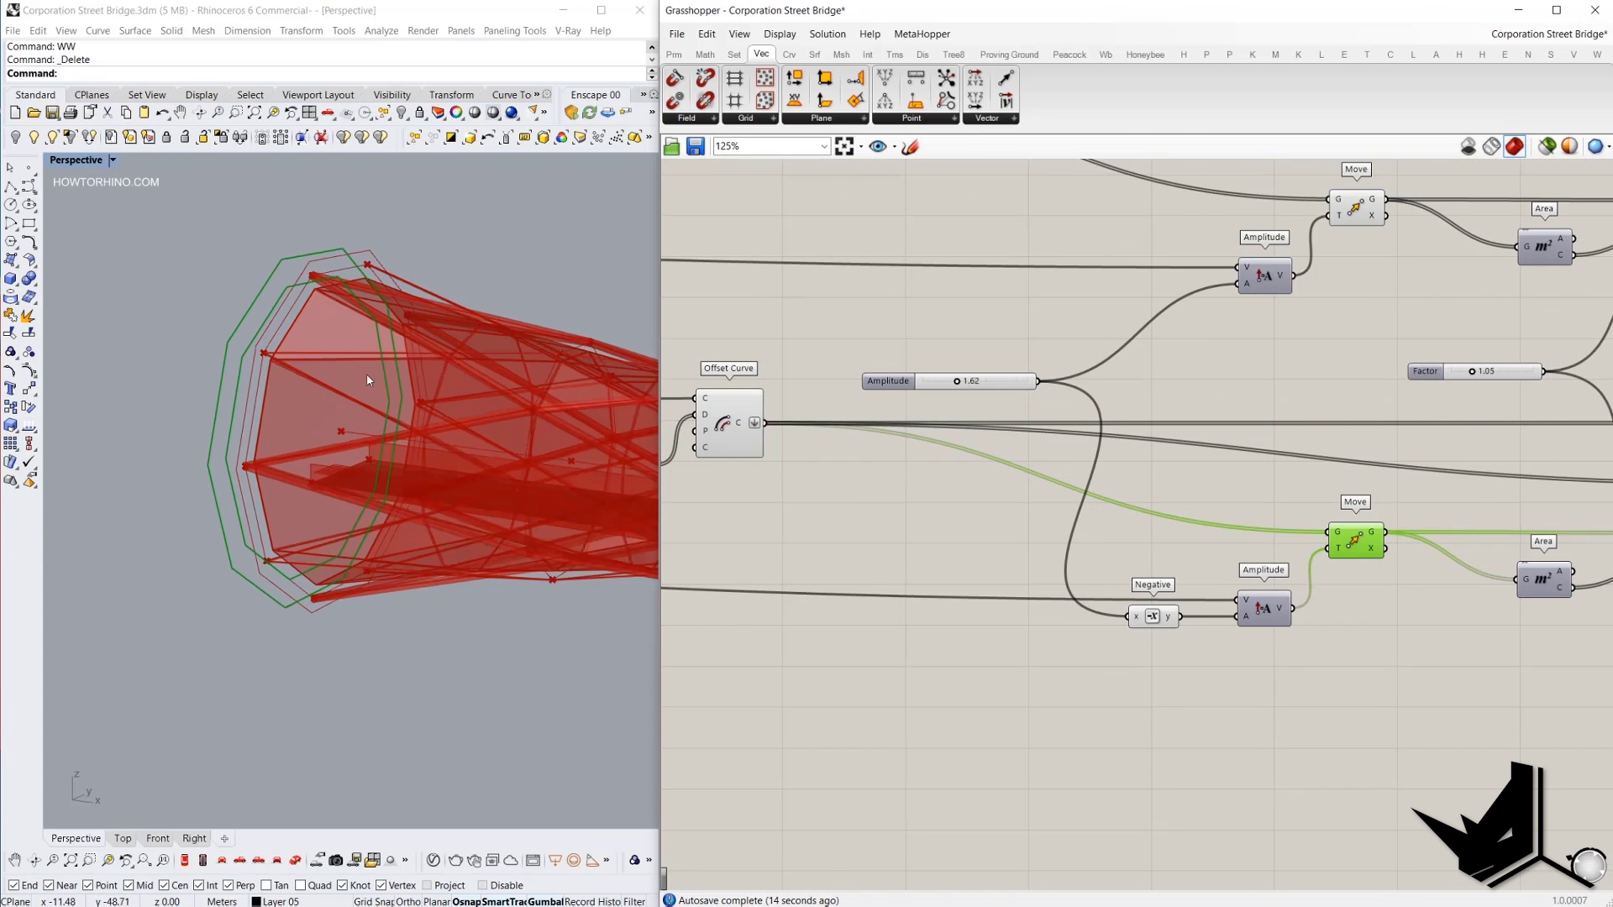
pyautogui.moveTo(367, 378); pyautogui.dragTo(319, 378, button='right')
# Turn on the preview of the second branch's Scale and turn off the preview of its Move.
pyautogui.moveTo(1378, 437); pyautogui.dragTo(948, 383, button='right')
pyautogui.click(1290, 496)
pyautogui.click(933, 491)
pyautogui.middleClick(935, 373)
pyautogui.click(949, 393)
pyautogui.moveTo(1411, 485); pyautogui.dragTo(1143, 496, button='right')
pyautogui.scroll(2, 1143, 495)
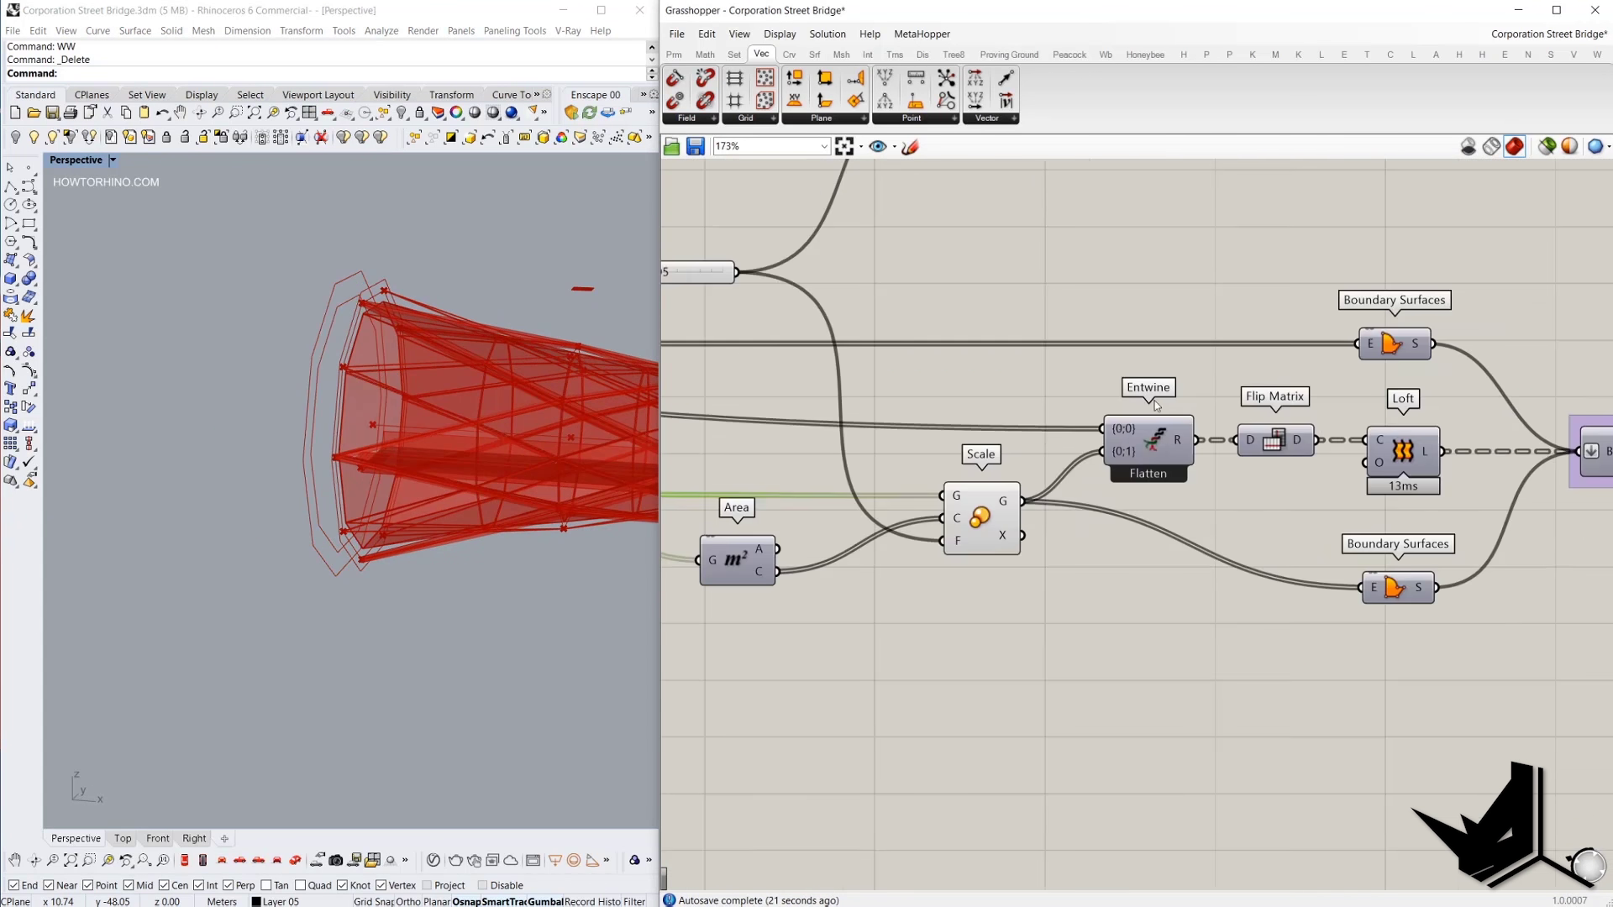
# Highlight the second branch's Offset Curve and follow its output to Entwine, Flip Matrix and Loft.
pyautogui.scroll(-1, 1145, 491)
pyautogui.click(1000, 507)
pyautogui.moveTo(1001, 508); pyautogui.dragTo(1605, 550, button='right')
pyautogui.scroll(-3, 1260, 533)
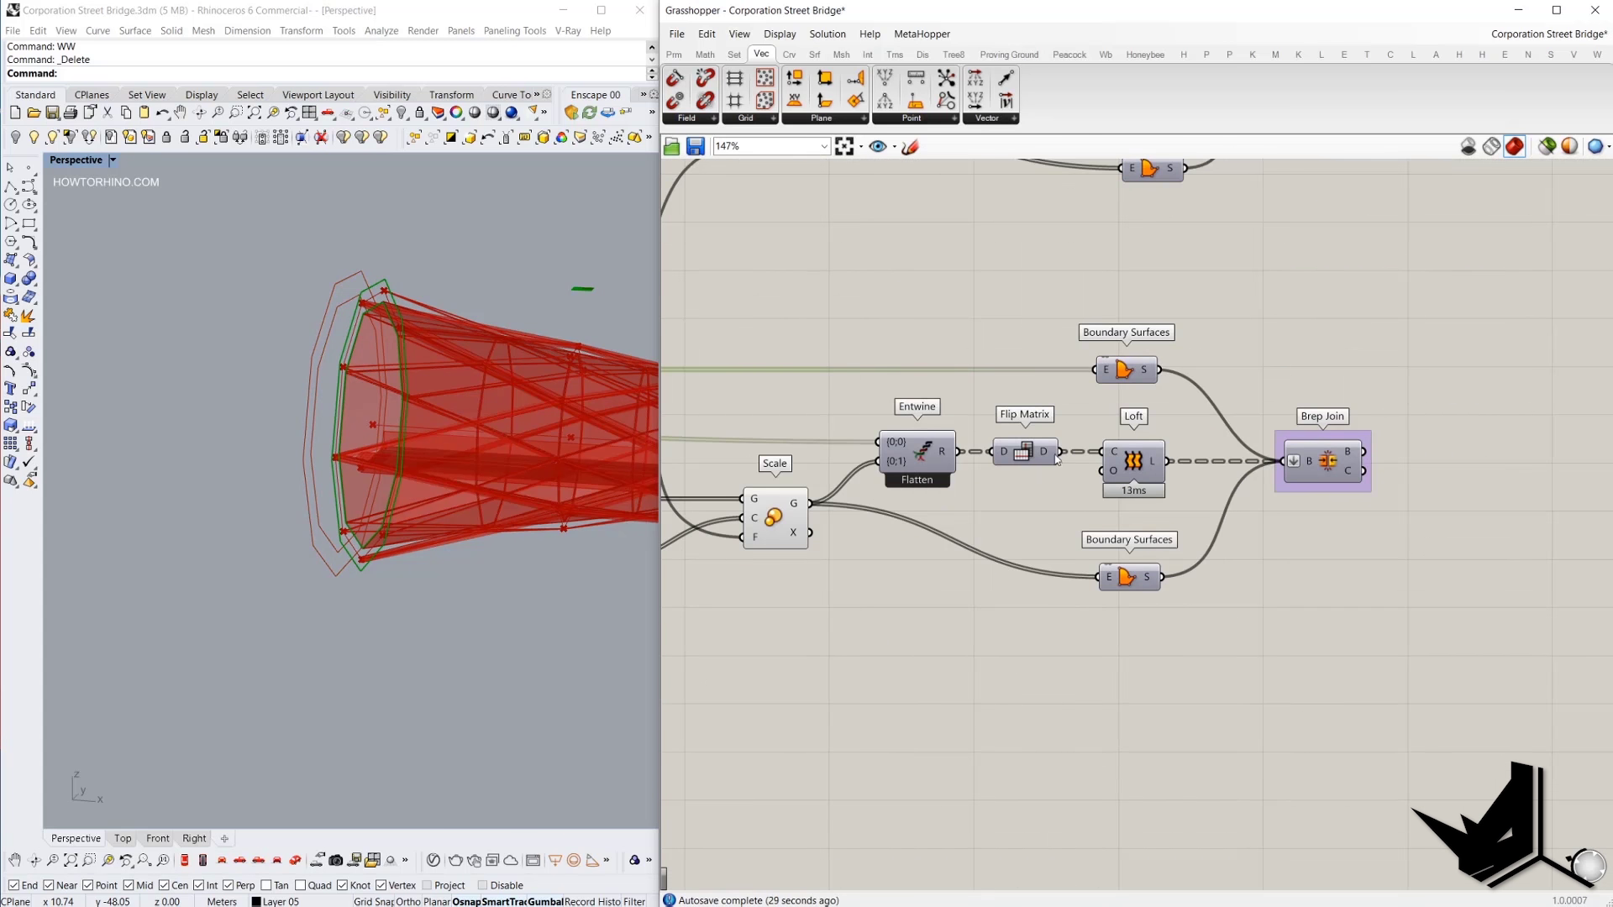
# Preview the second branch's Loft and two Boundary Surfaces, and select the Brep Join that combines them.
pyautogui.click(1133, 461)
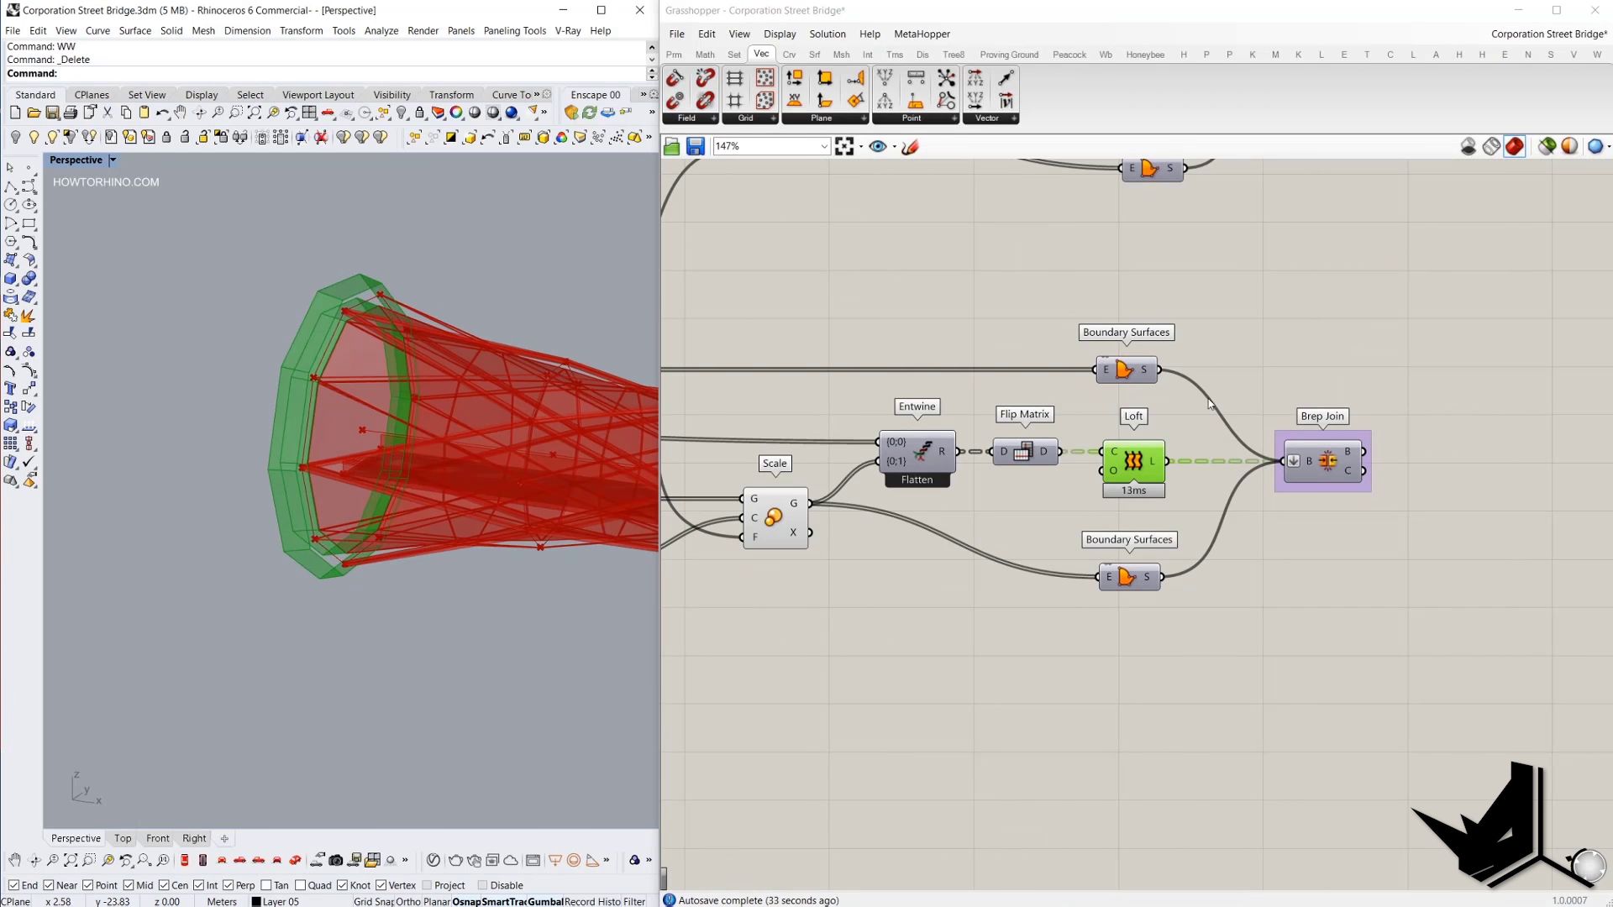
pyautogui.click(1127, 370)
pyautogui.keyDown('shift'); pyautogui.click(1130, 579); pyautogui.keyUp('shift')
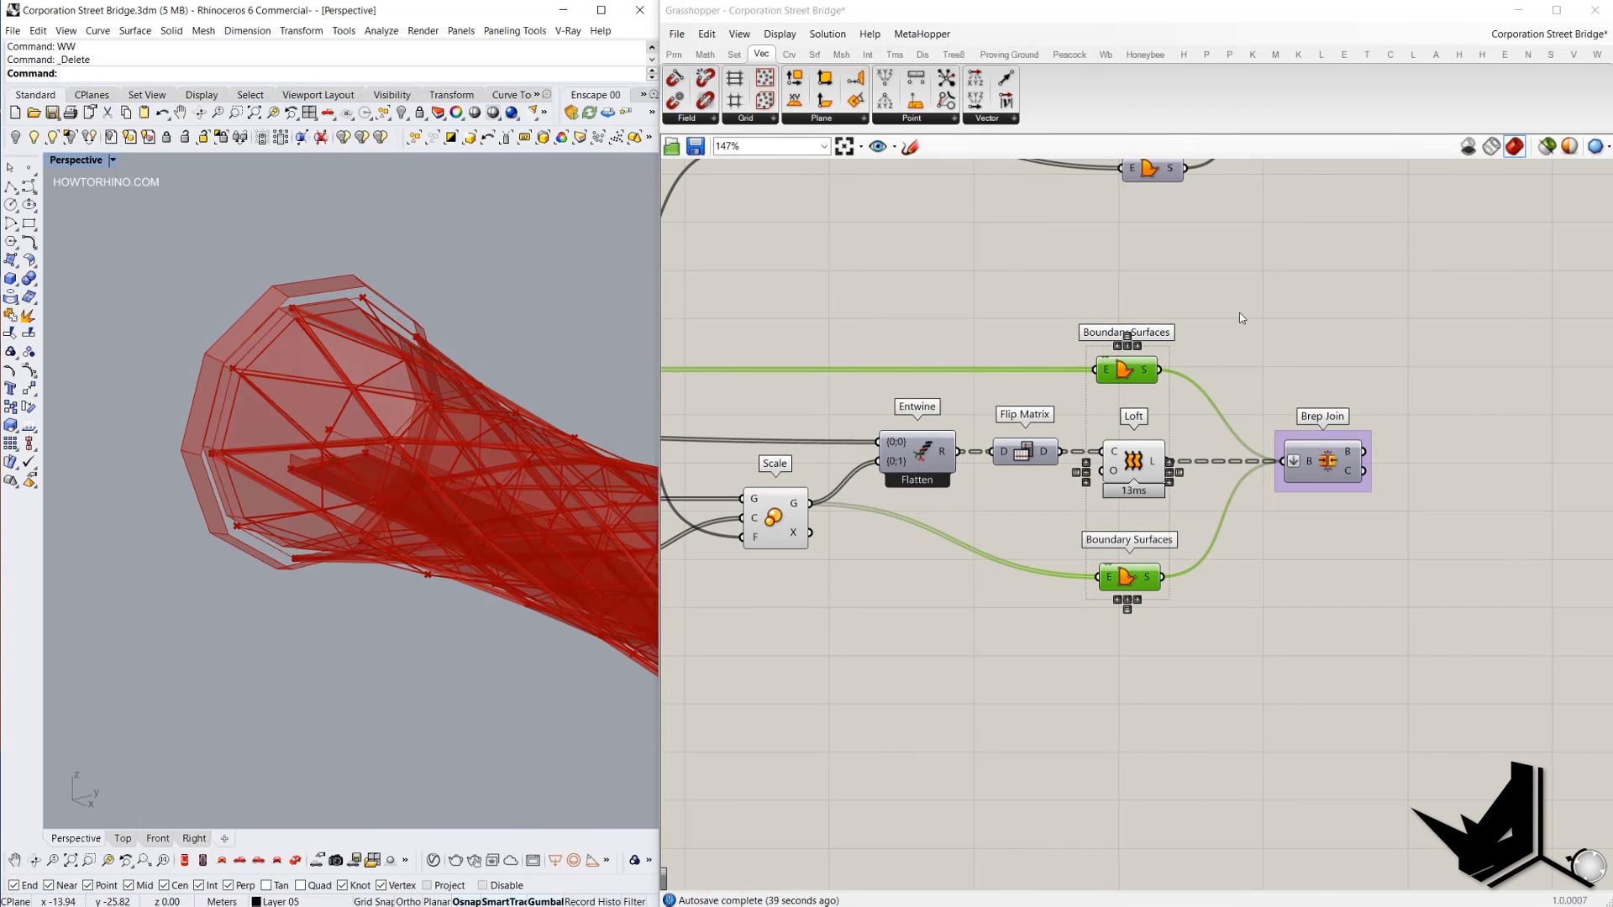
pyautogui.rightClick(1341, 324)
pyautogui.click(1323, 460)
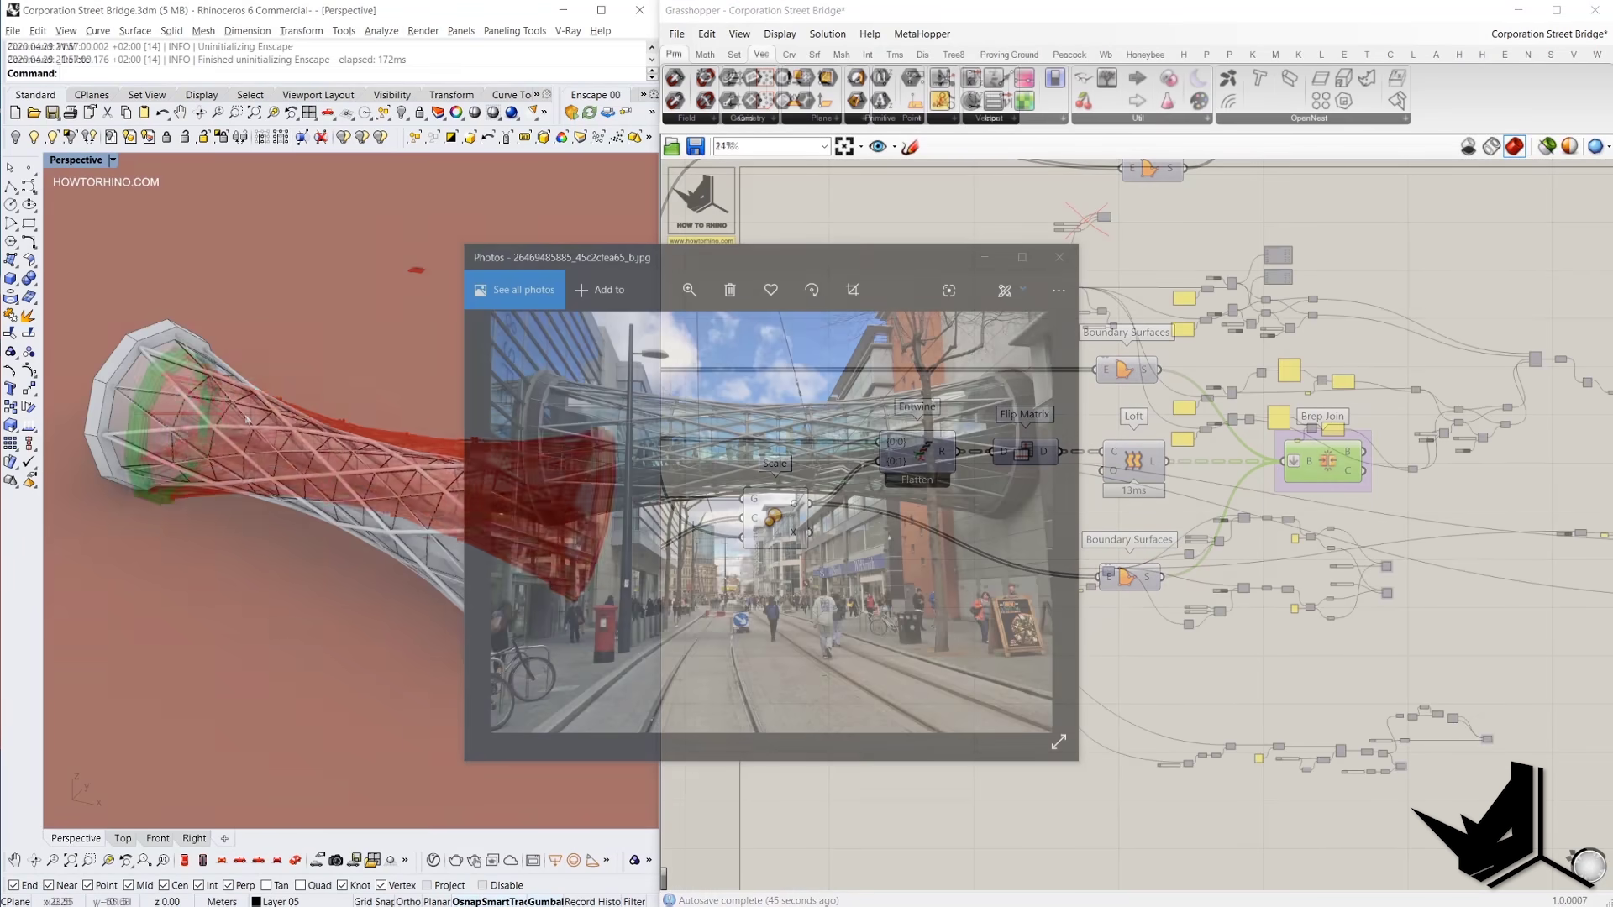